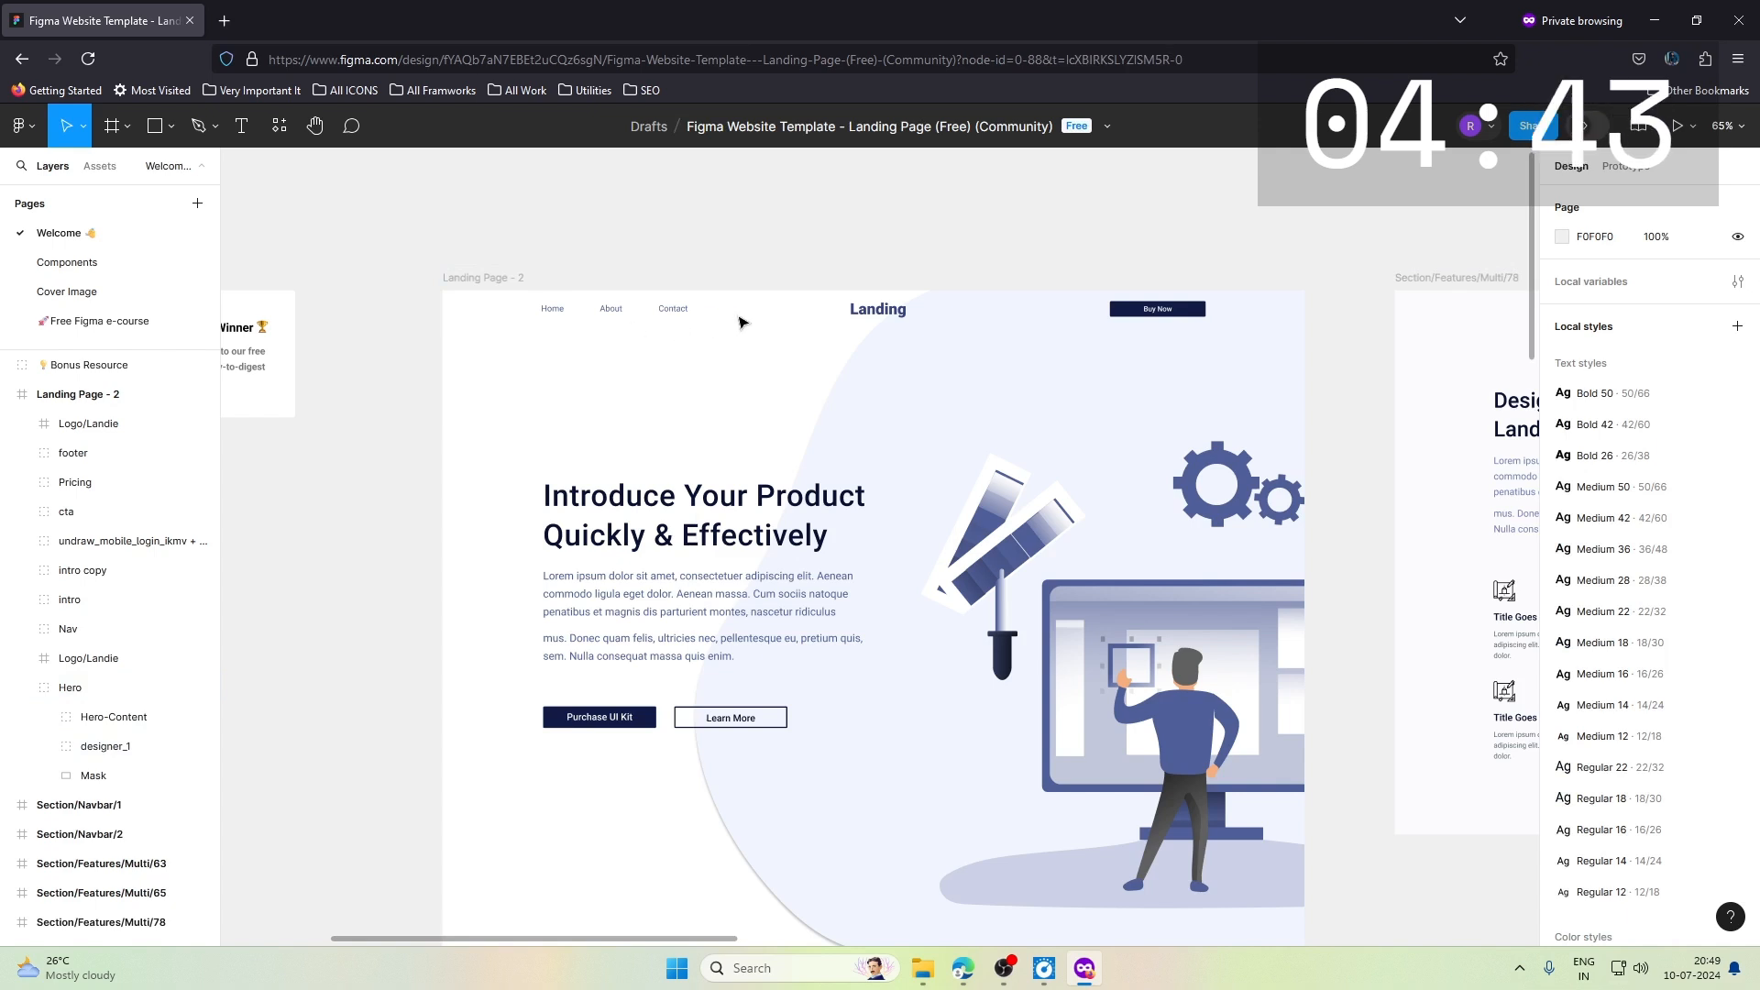
- Review the Landing Page - 2 frame in the Figma design, from the hero through the feature sections
scroll(743, 322, down, 1)
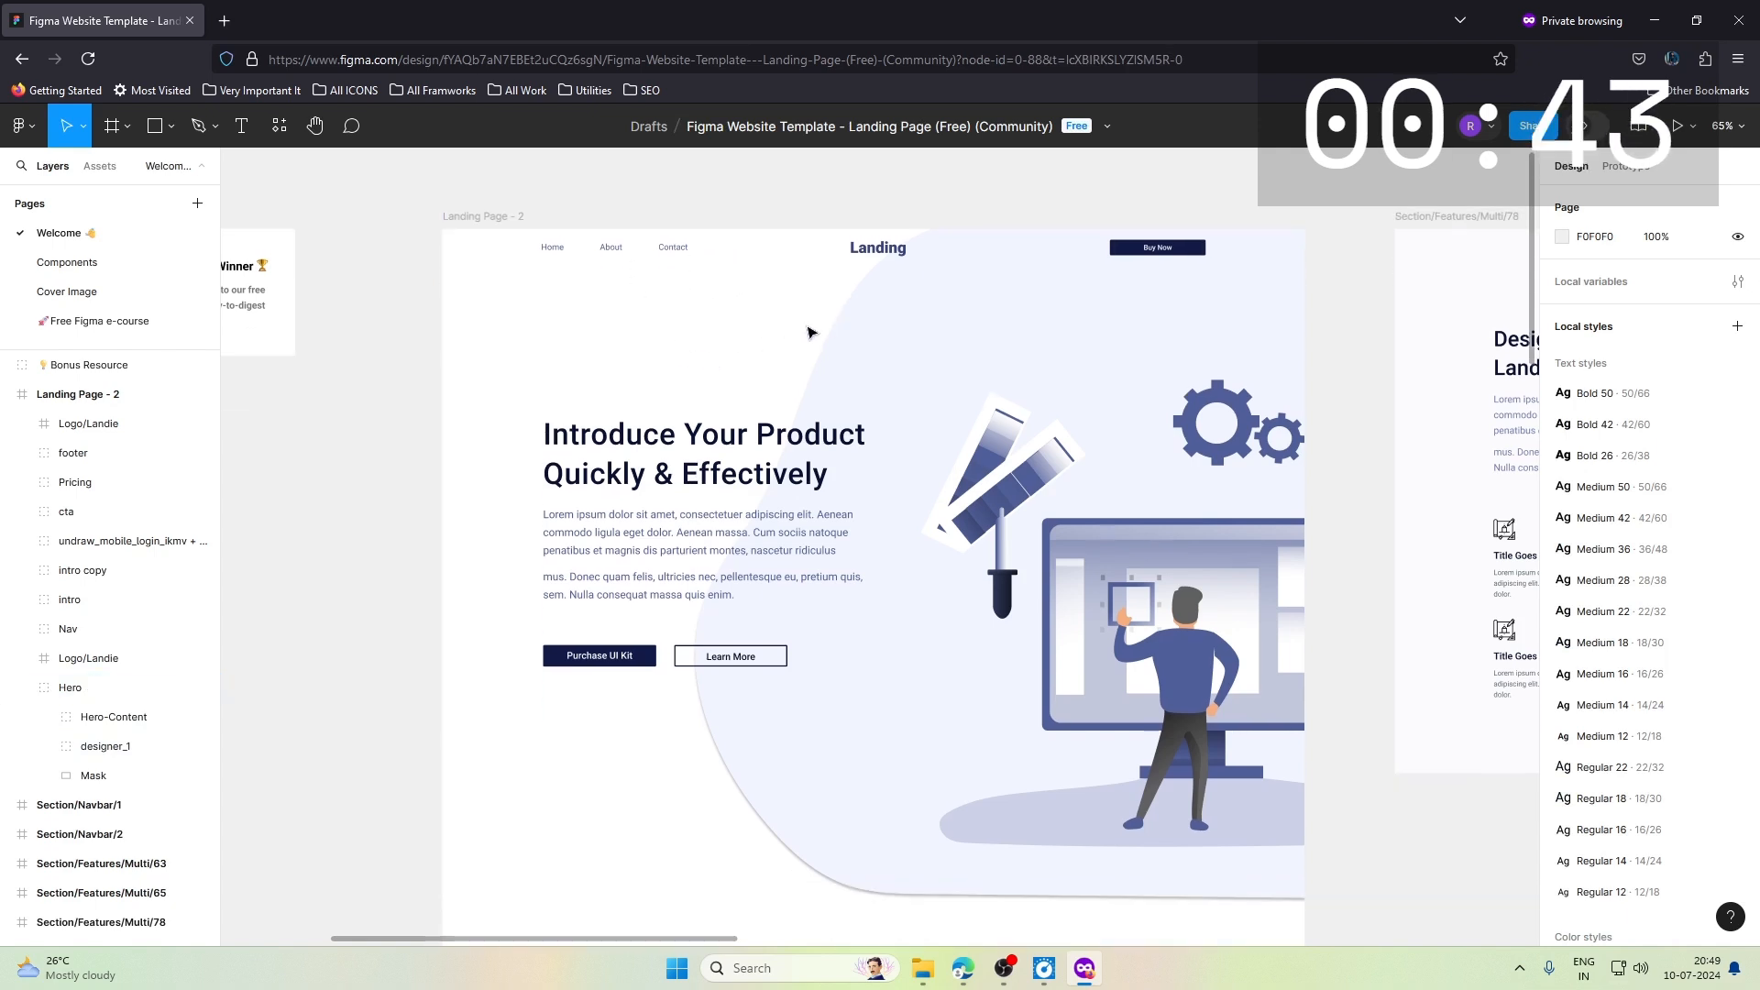
scroll(811, 333, down, 7)
scroll(812, 332, down, 20)
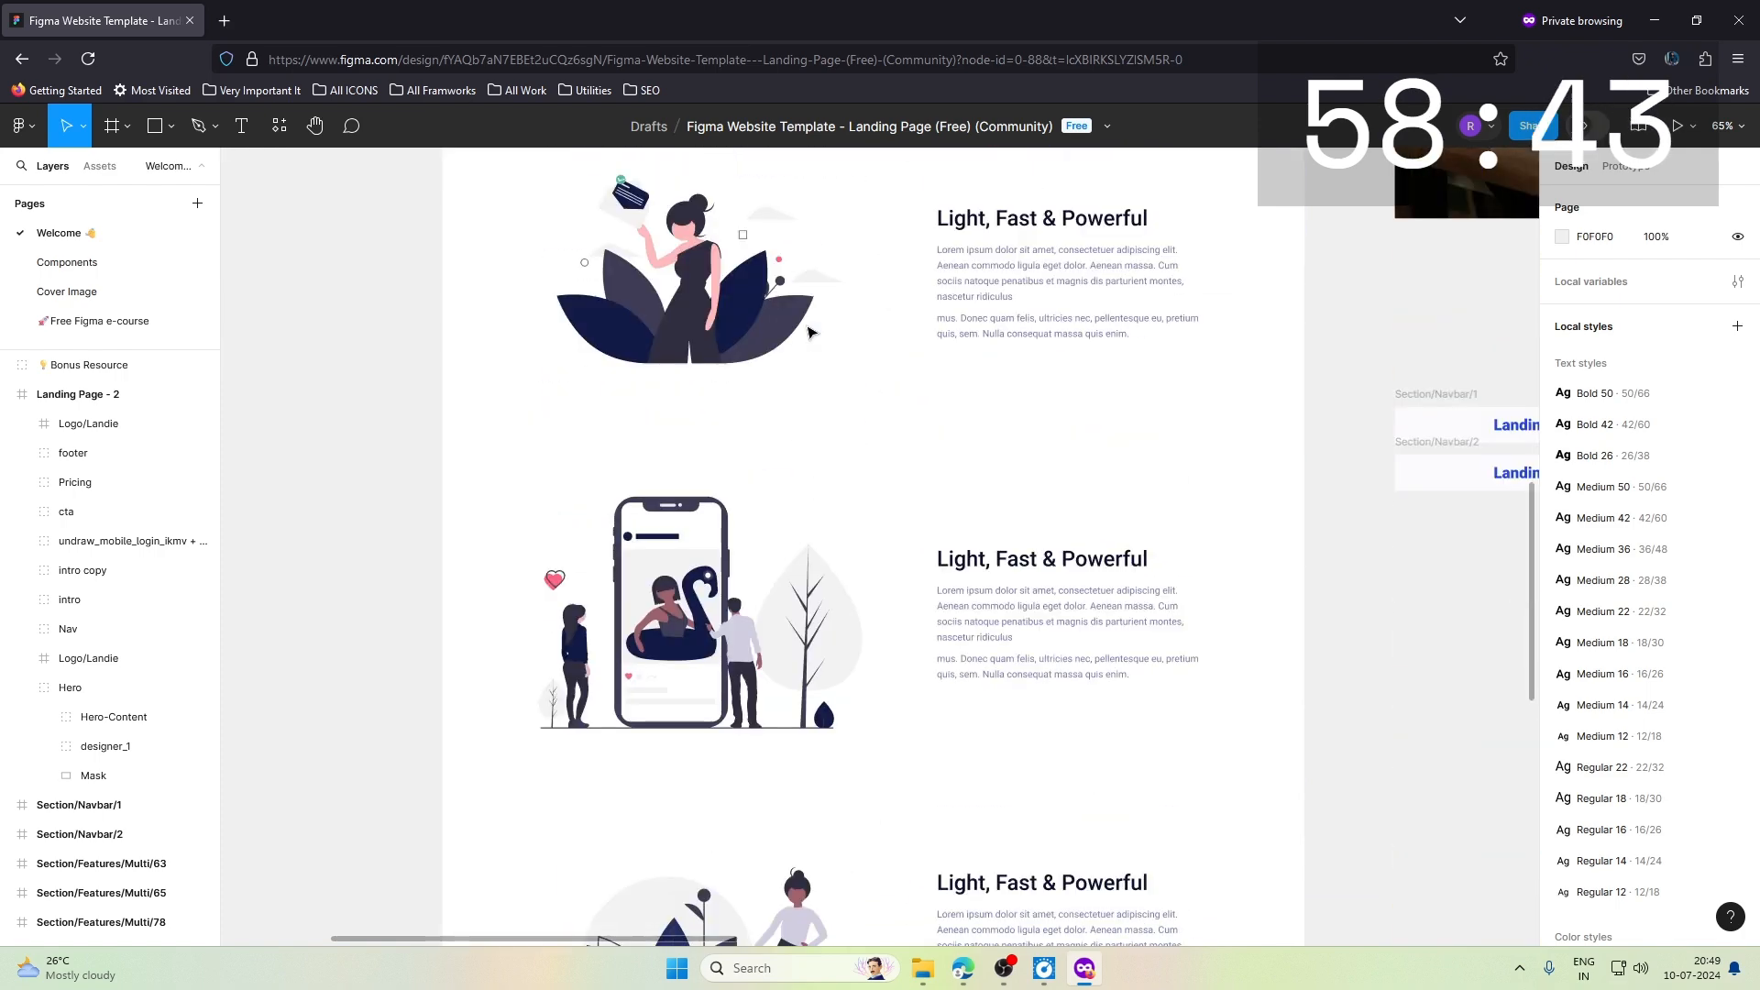
scroll(811, 333, up, 20)
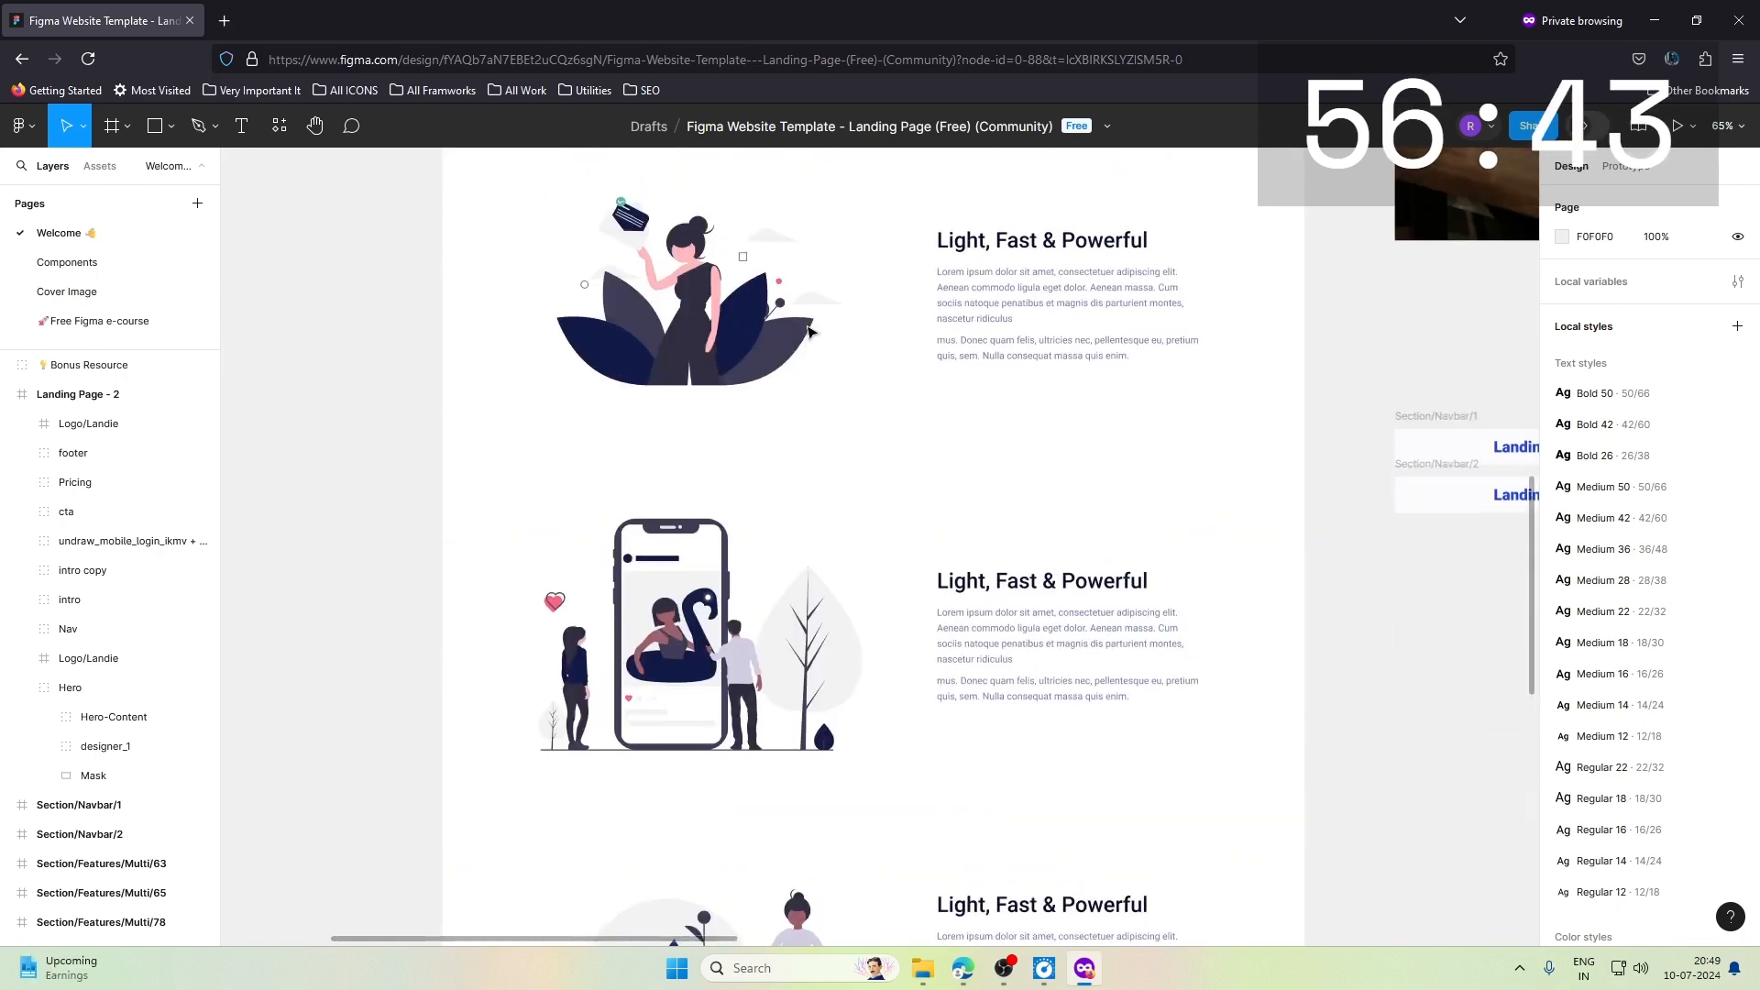
- Switch to the Webflow designer and review the built landing page from the hero to the footer
click(963, 970)
scroll(757, 400, down, 10)
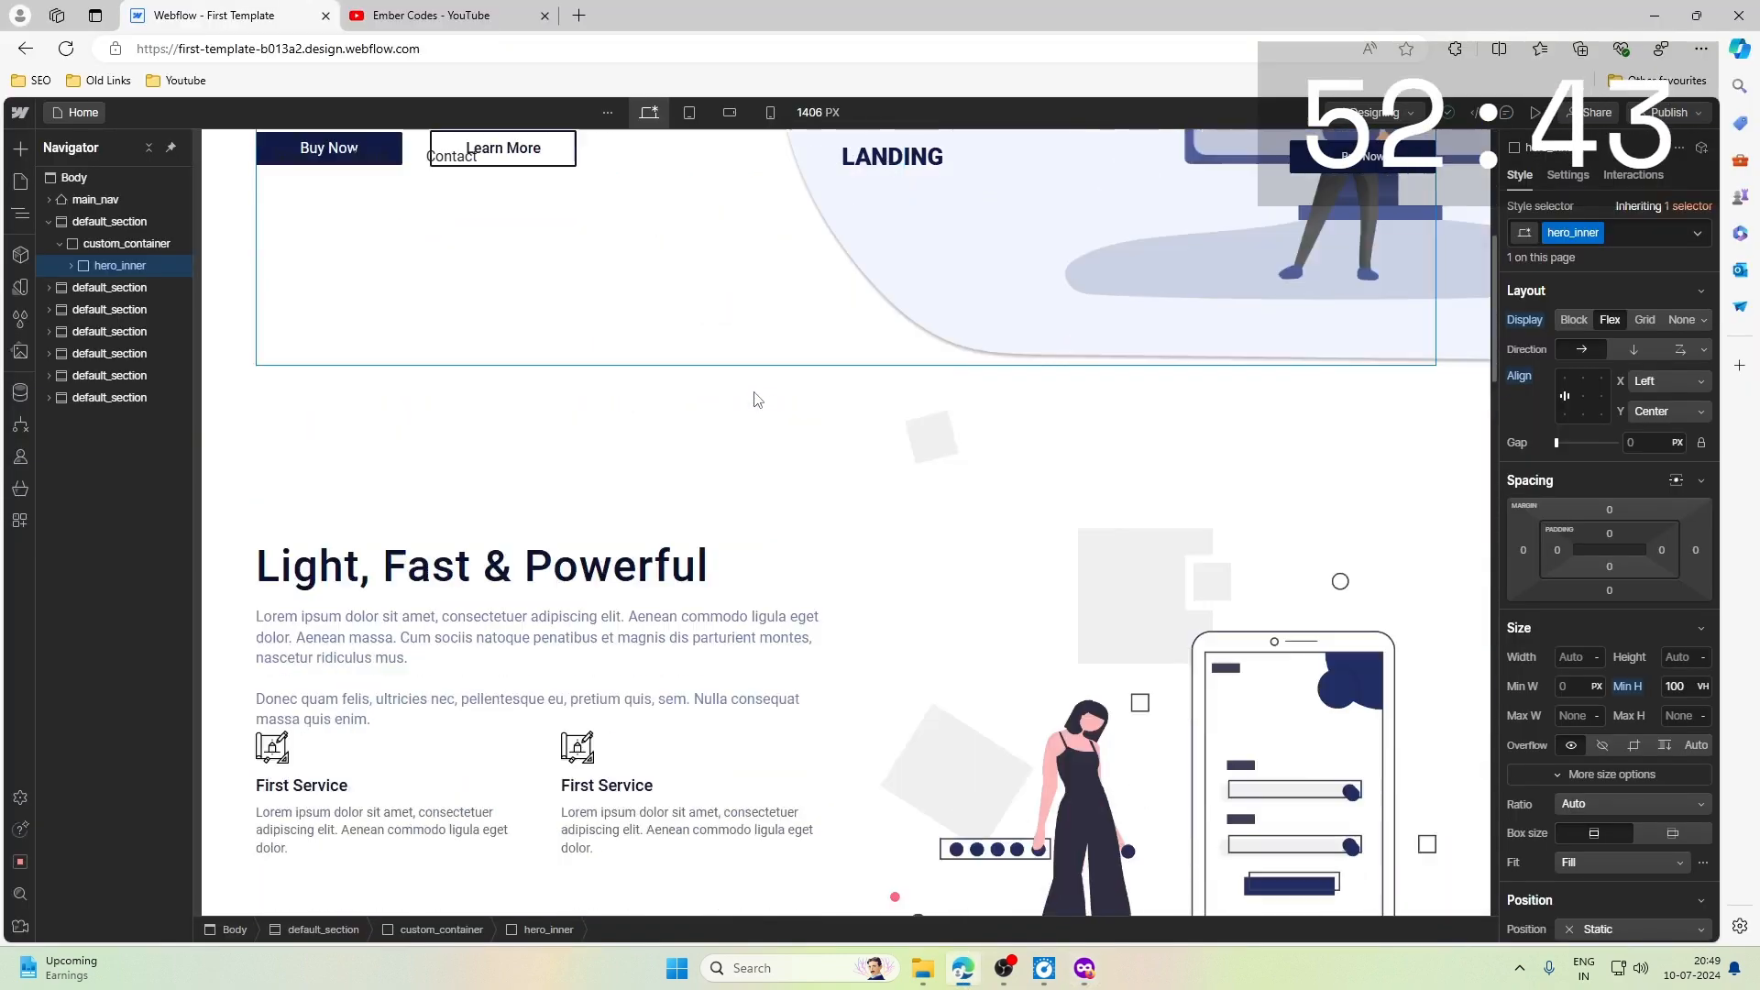
scroll(755, 399, down, 15)
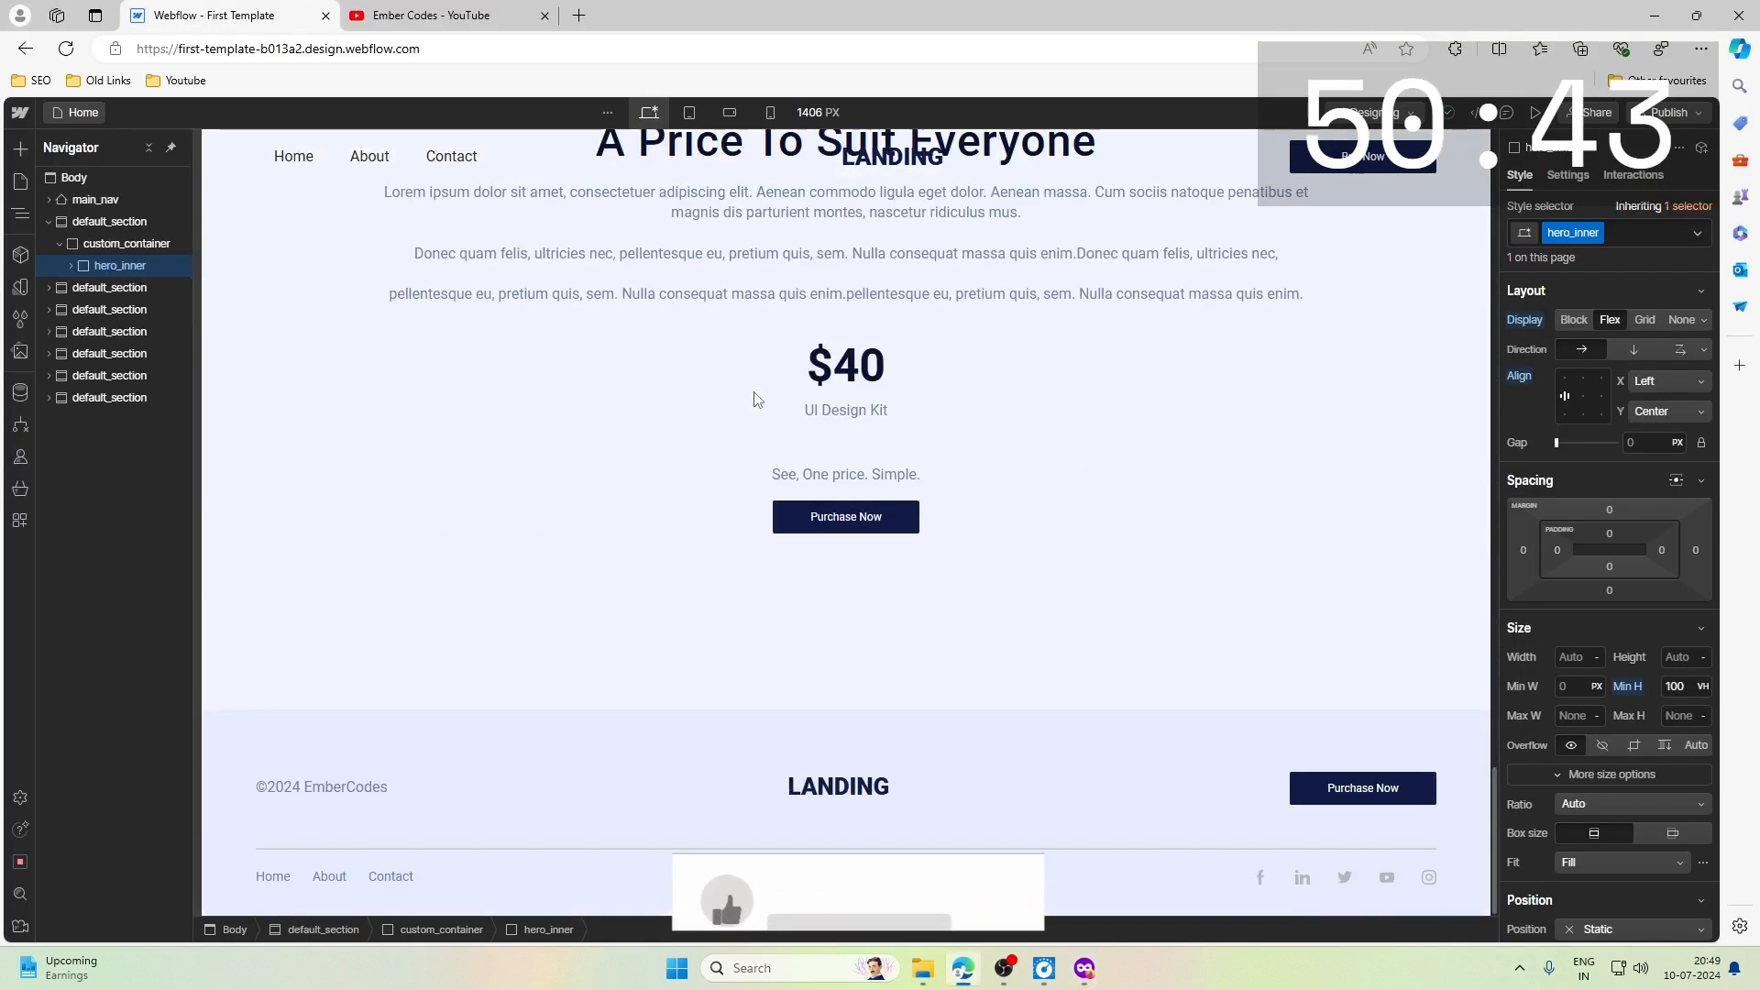
scroll(755, 400, up, 13)
scroll(755, 398, up, 5)
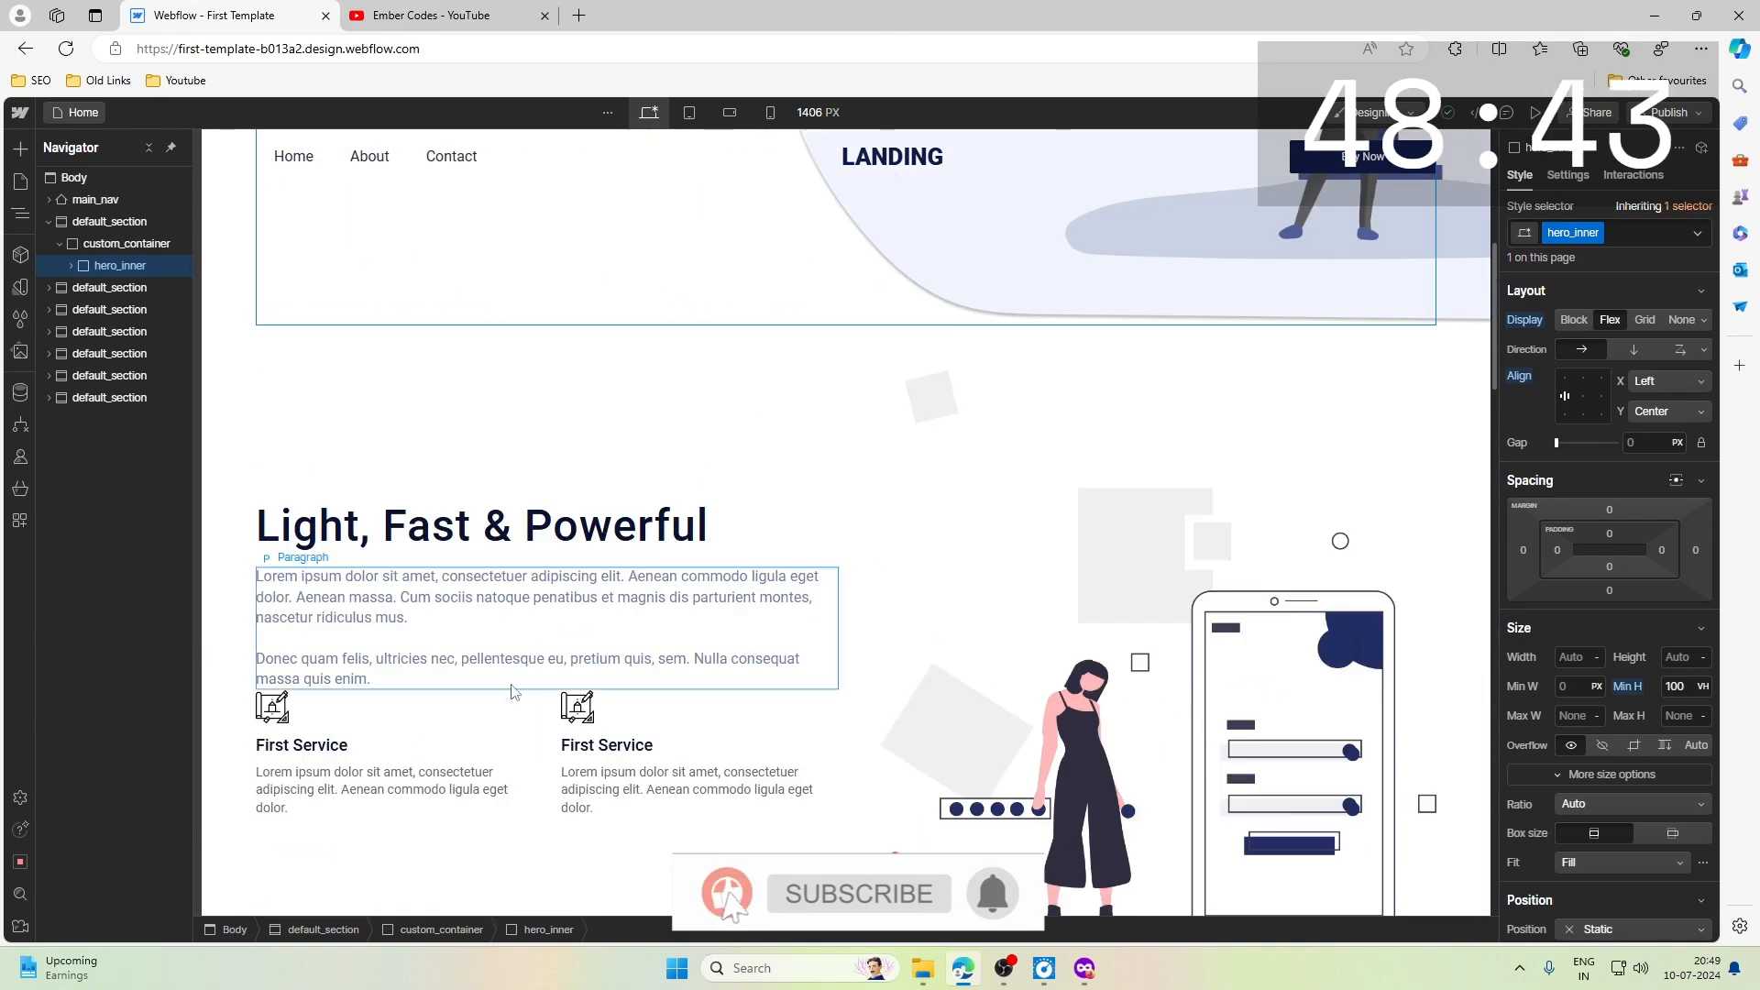
scroll(752, 444, up, 6)
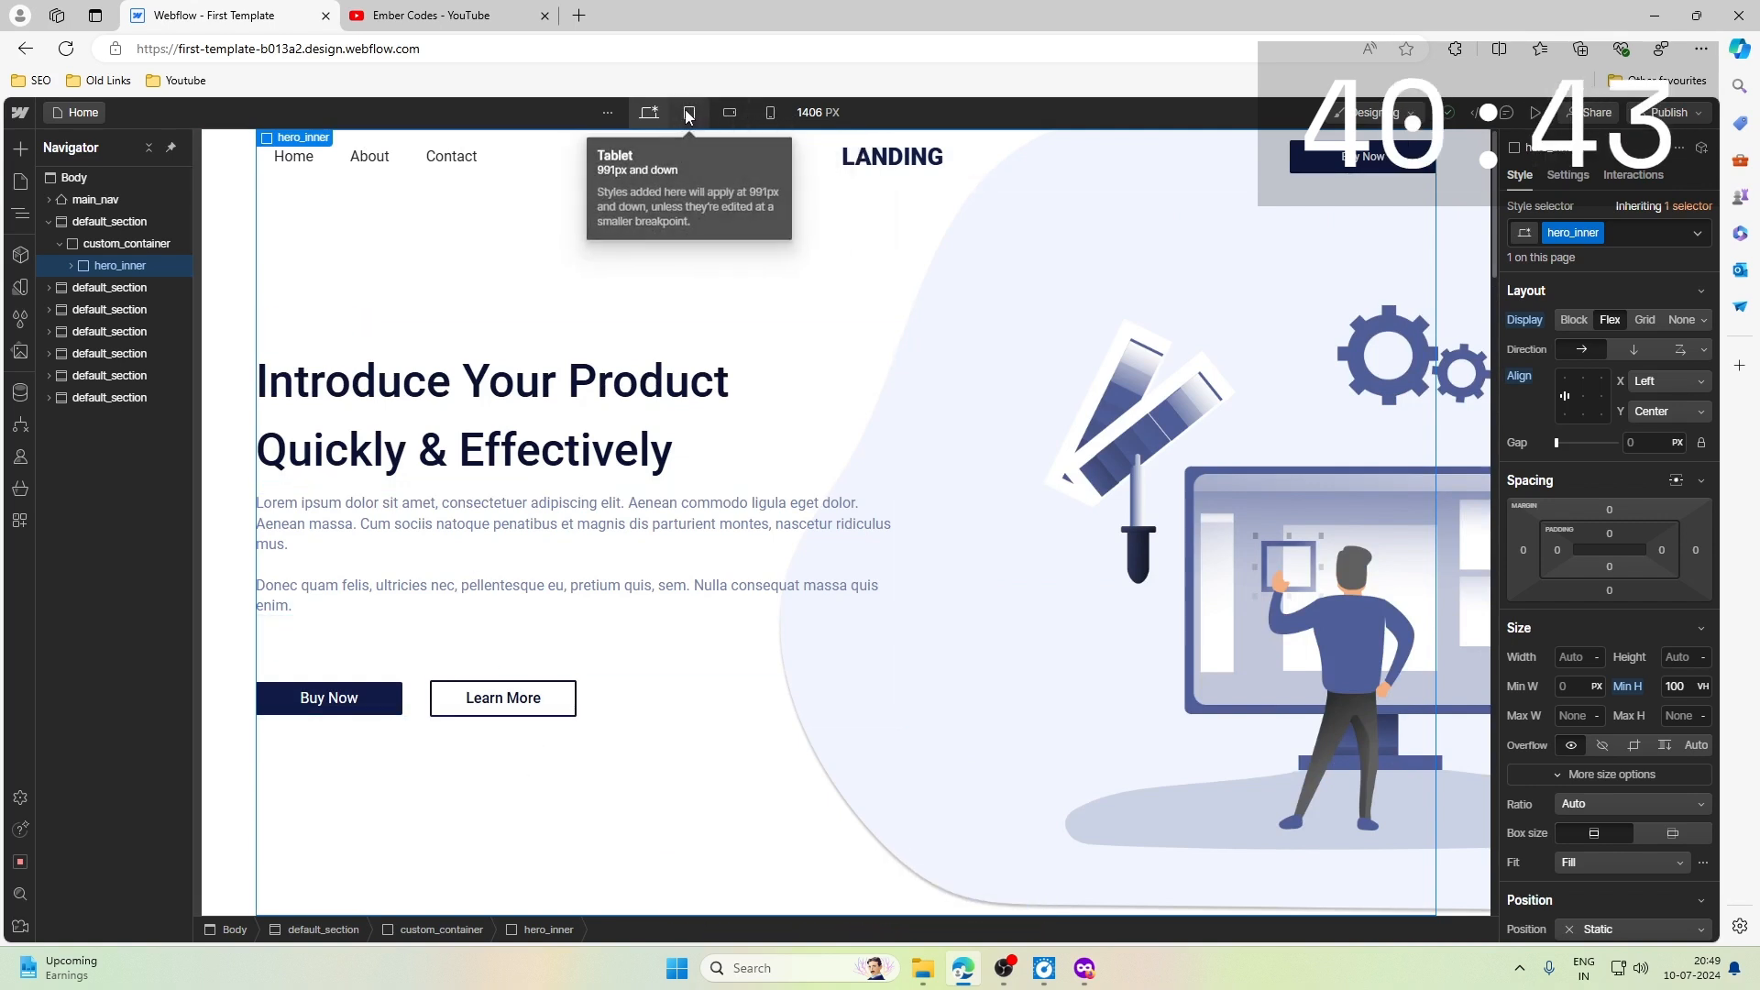
- Preview the hero section at the mobile landscape, mobile portrait and tablet breakpoints, and return to the desktop view
click(731, 114)
click(772, 113)
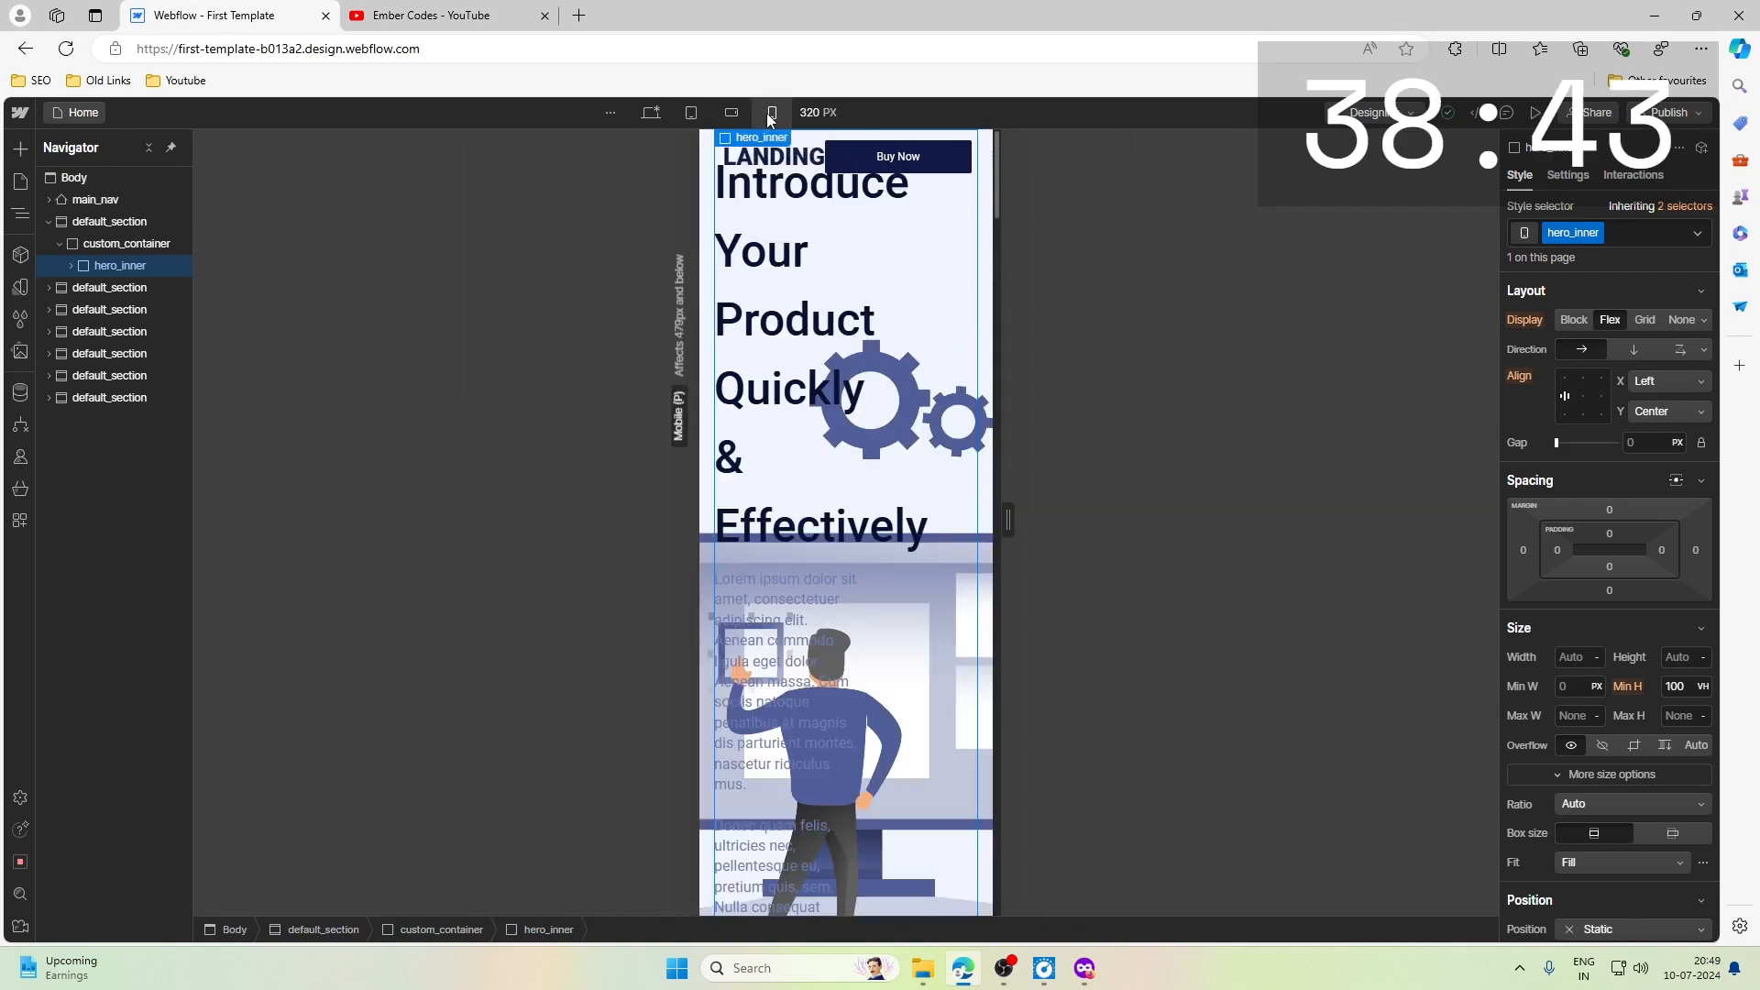
click(701, 113)
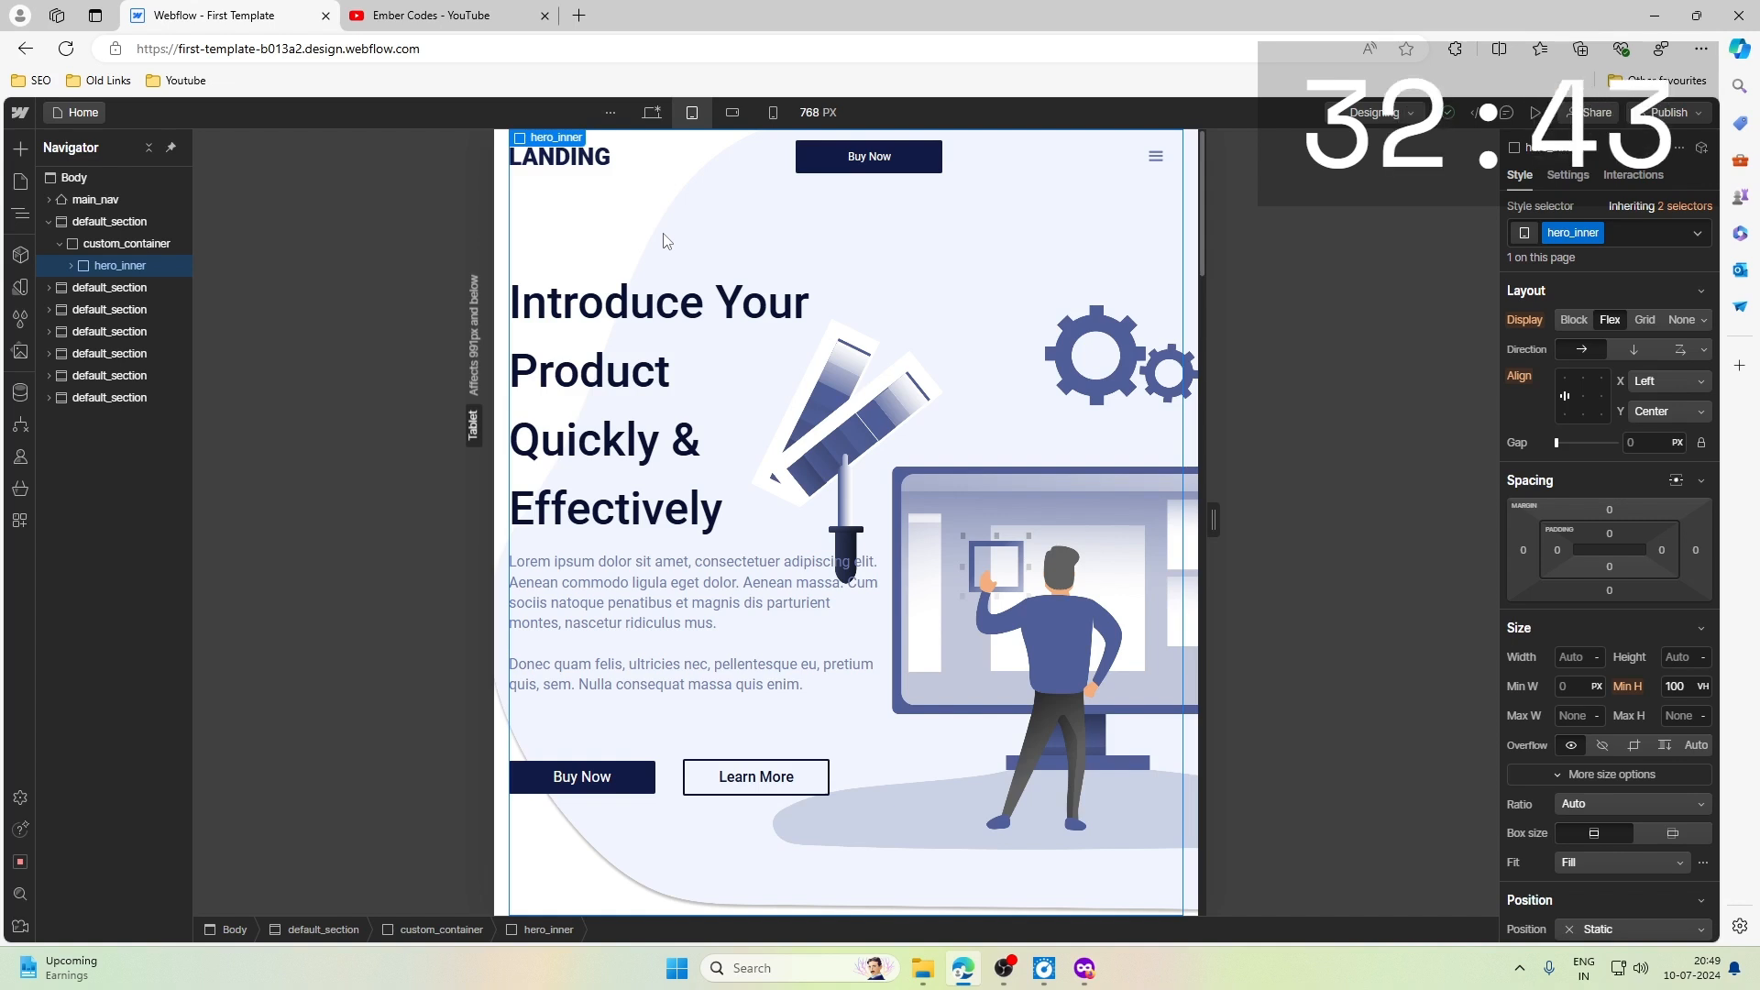
key(shift+1)
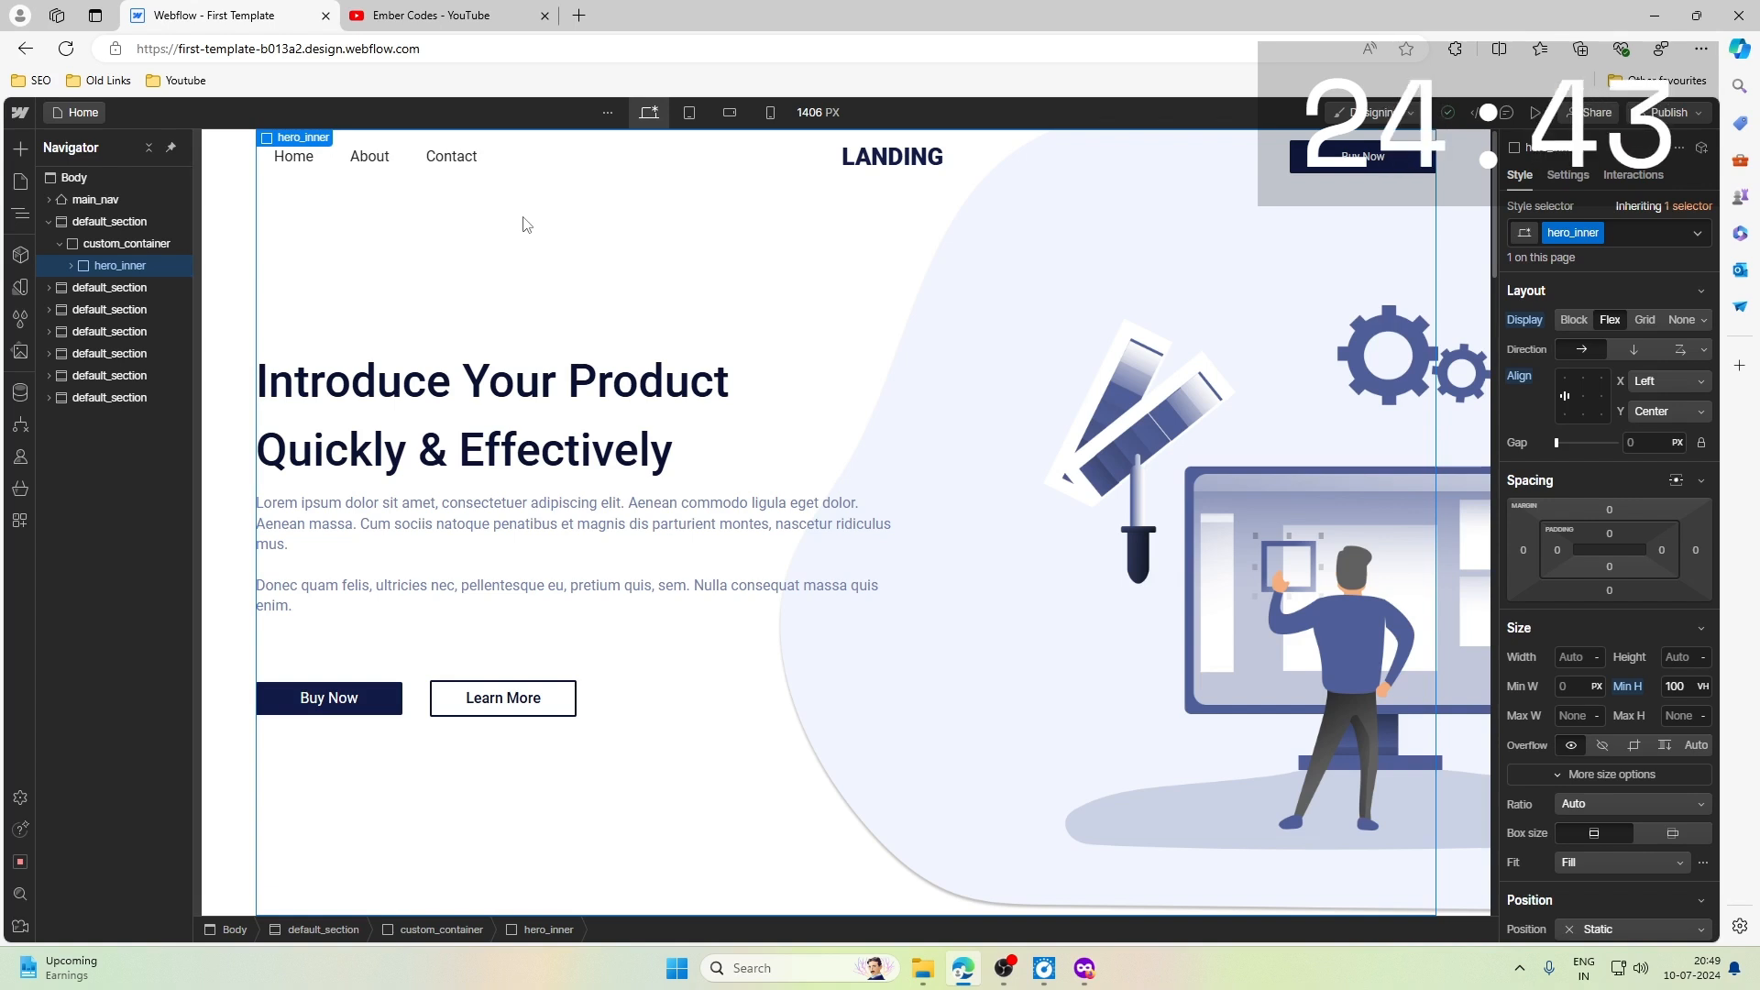
- Review the feature sections of the landing page in the desktop layout
scroll(527, 229, down, 20)
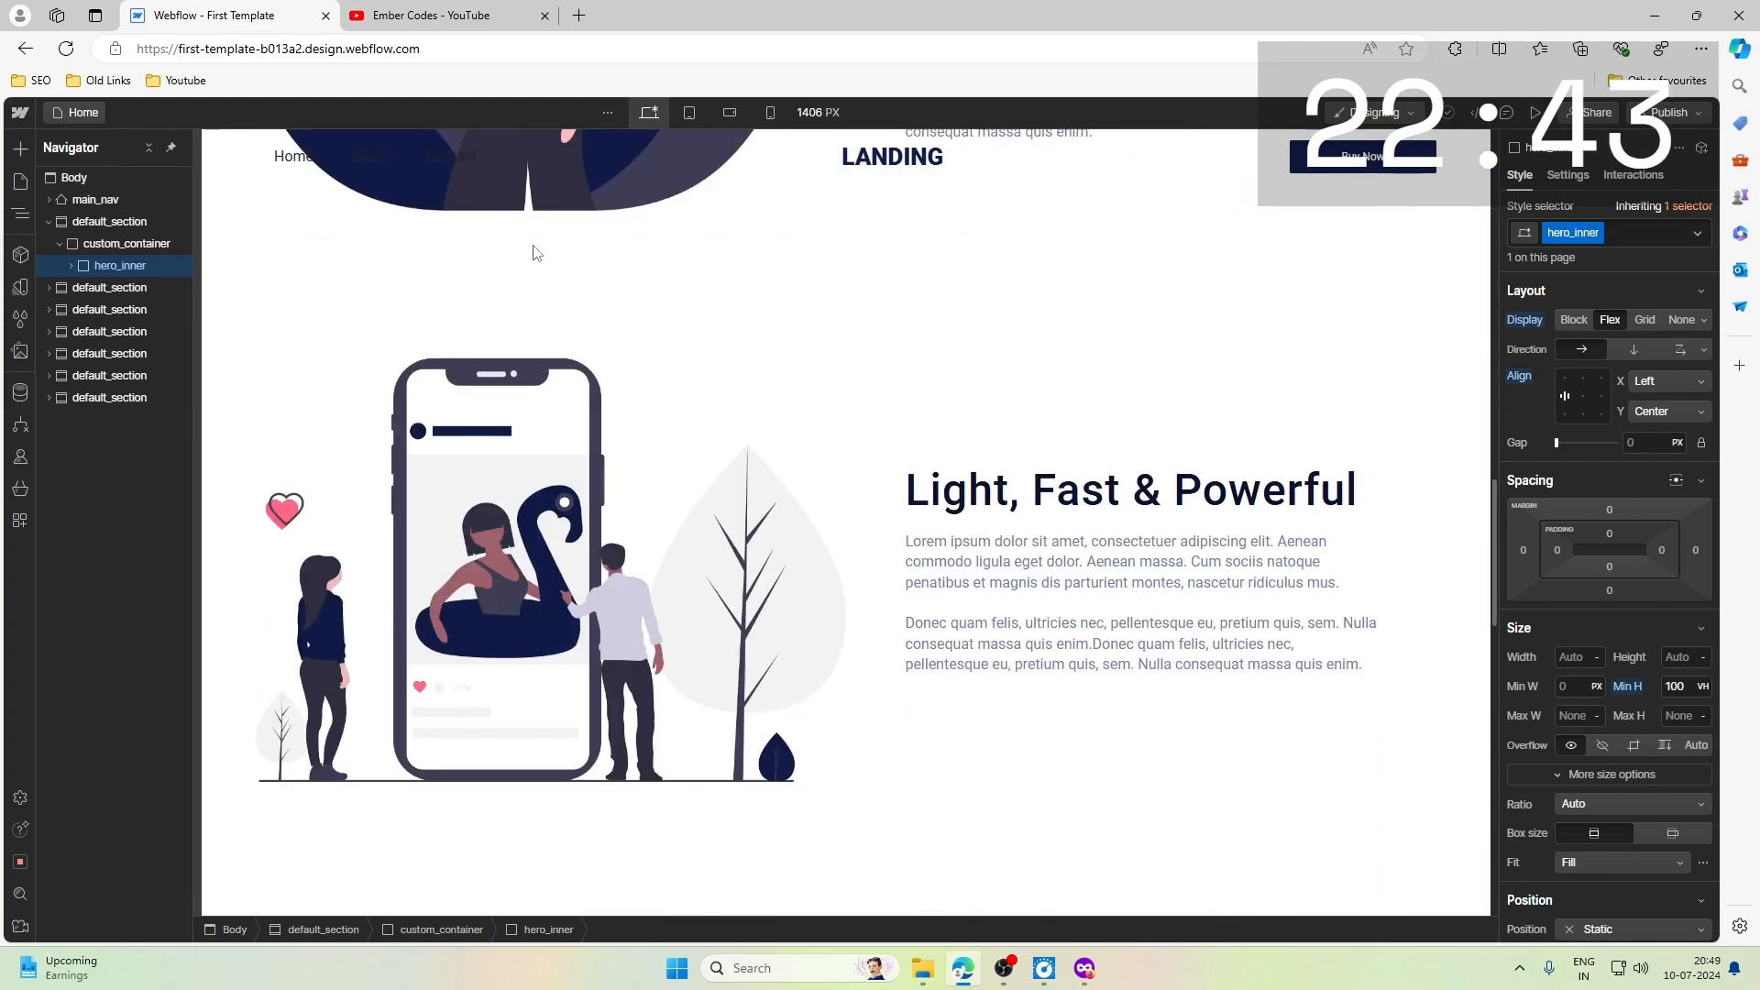
scroll(536, 253, down, 10)
scroll(537, 253, up, 8)
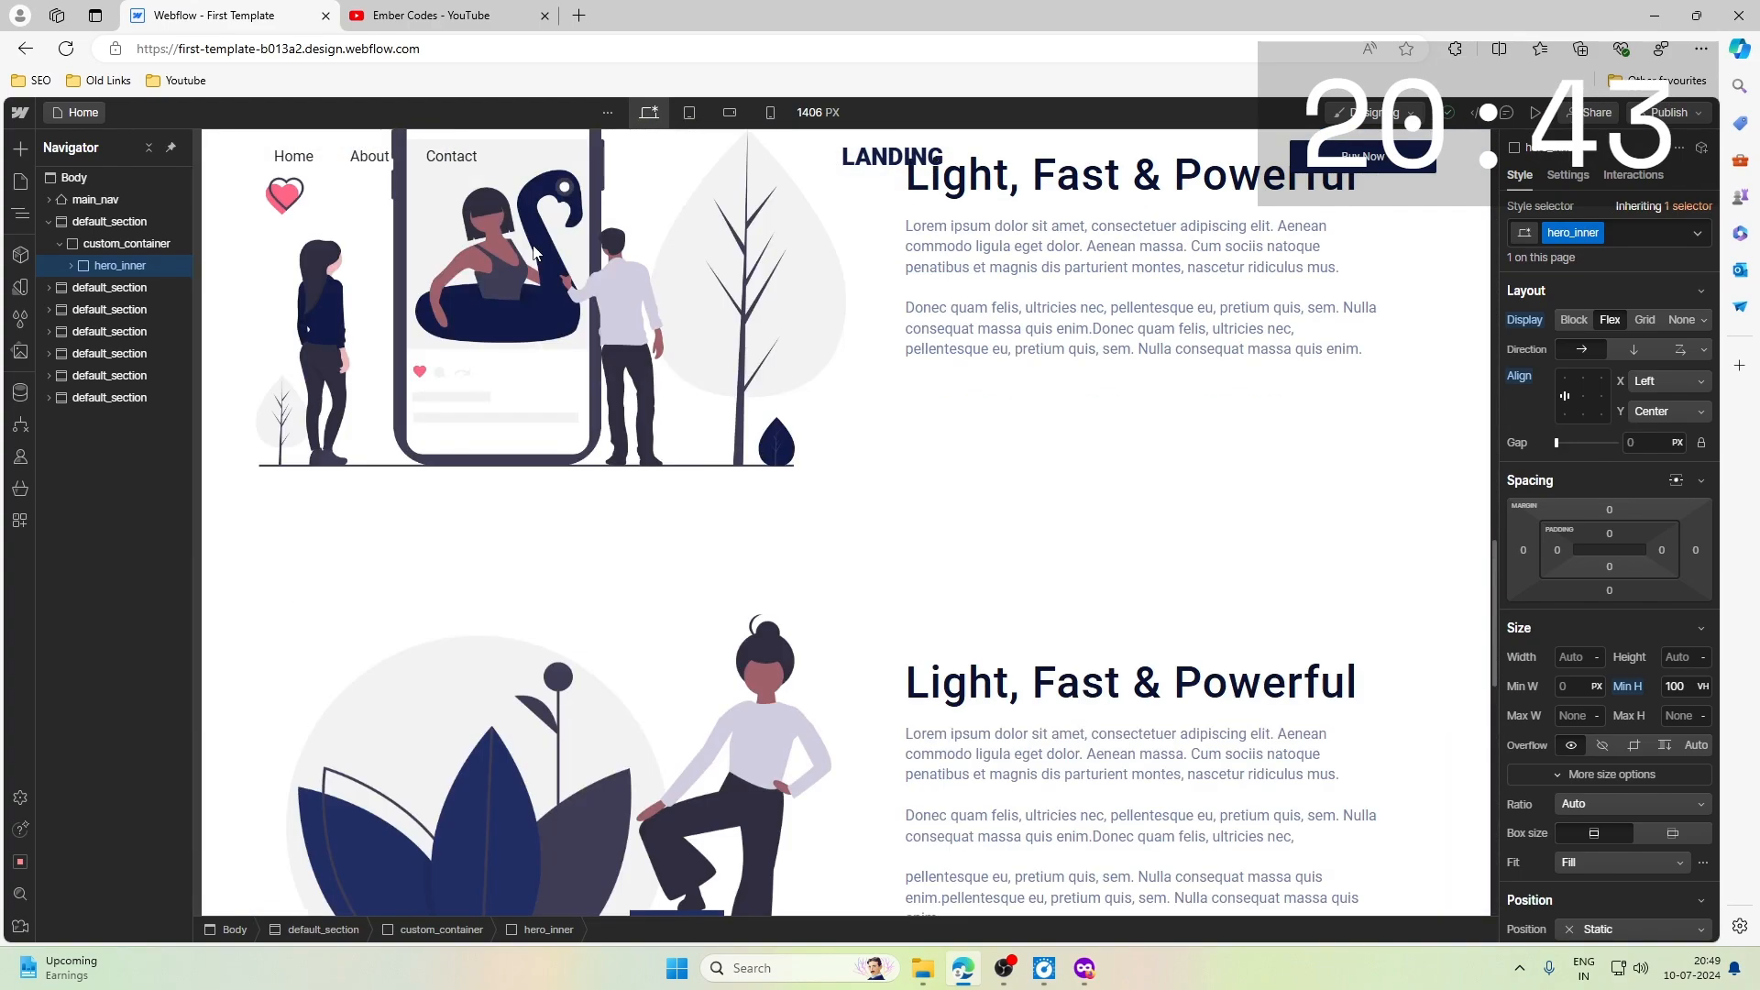
scroll(535, 252, up, 15)
- Look over the videos on the Ember Codes YouTube channel, and return to the Webflow project to recheck the desktop page
click(431, 16)
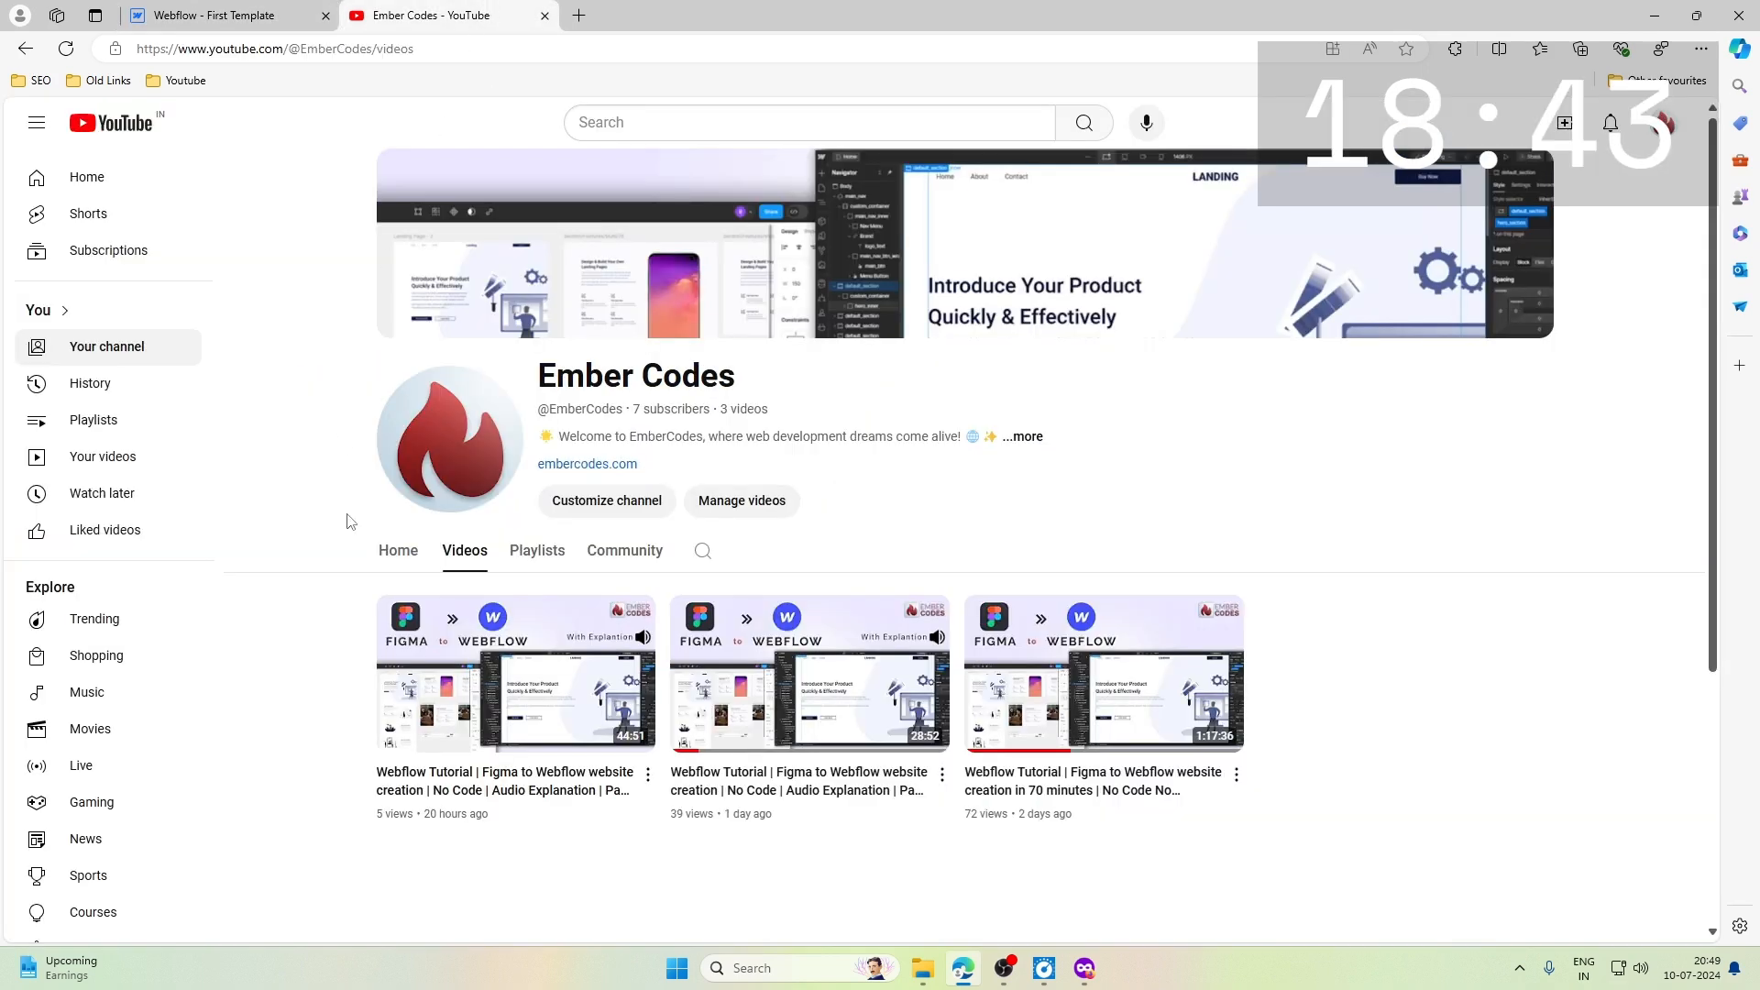
mouse_move(1225, 710)
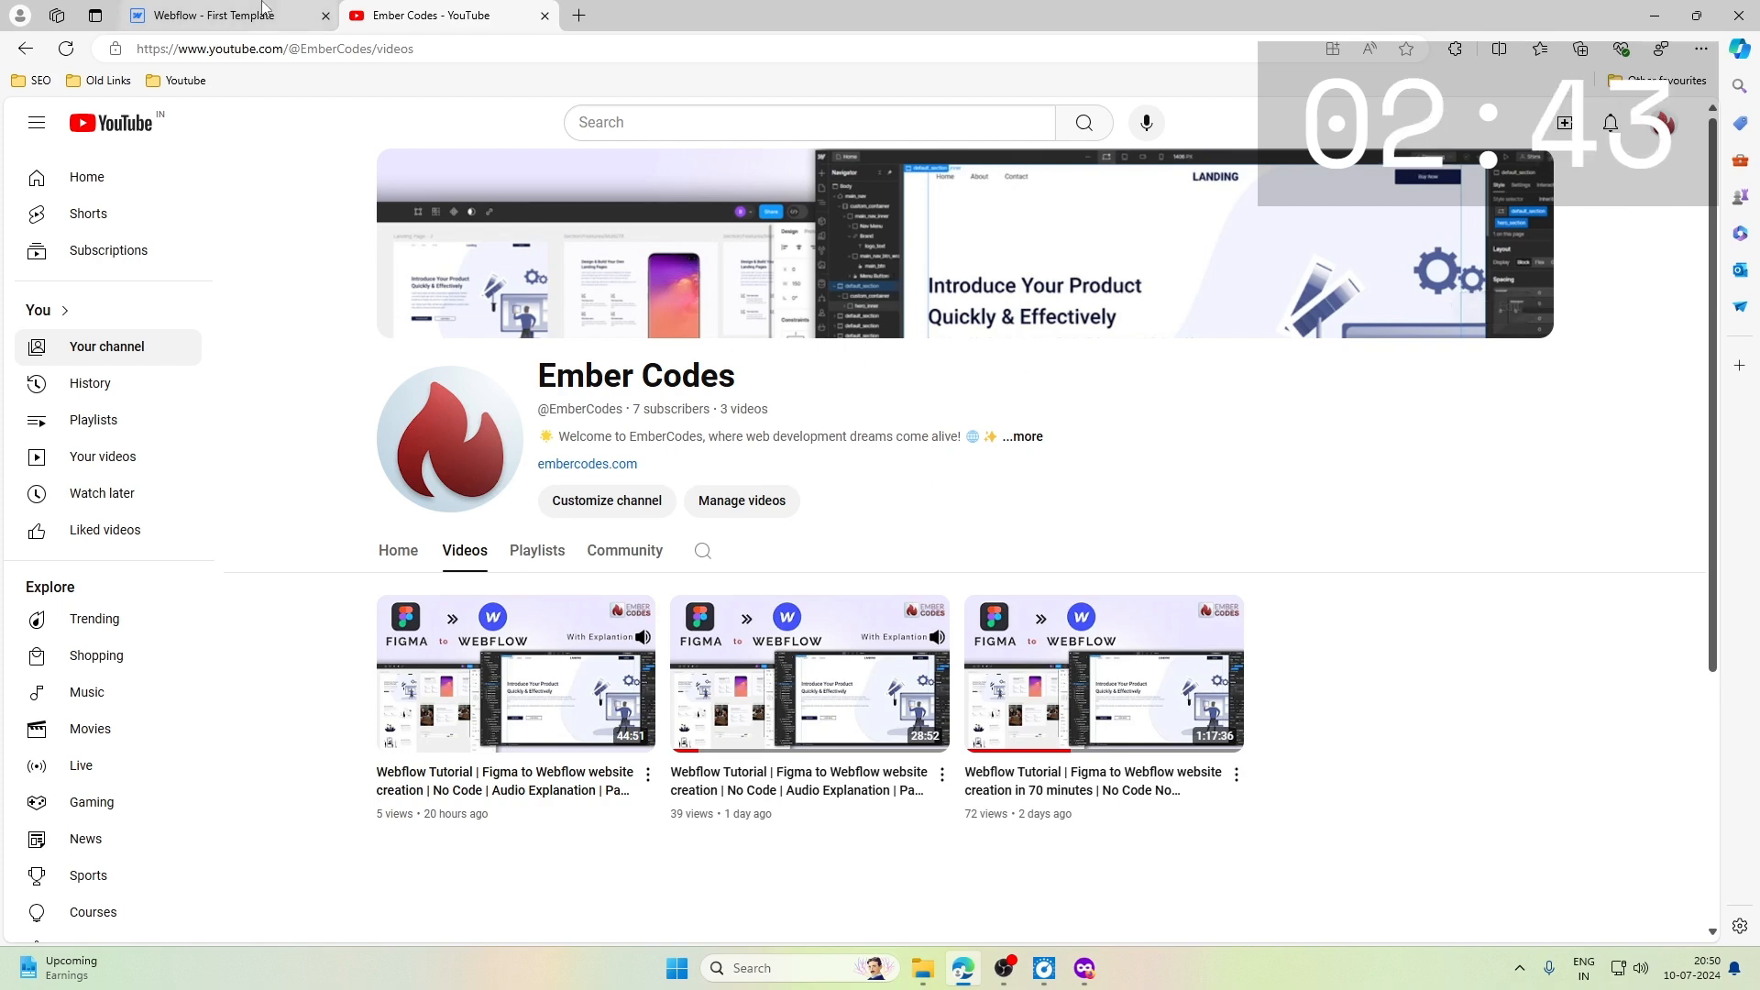
key(ctrl+Tab)
scroll(743, 279, down, 10)
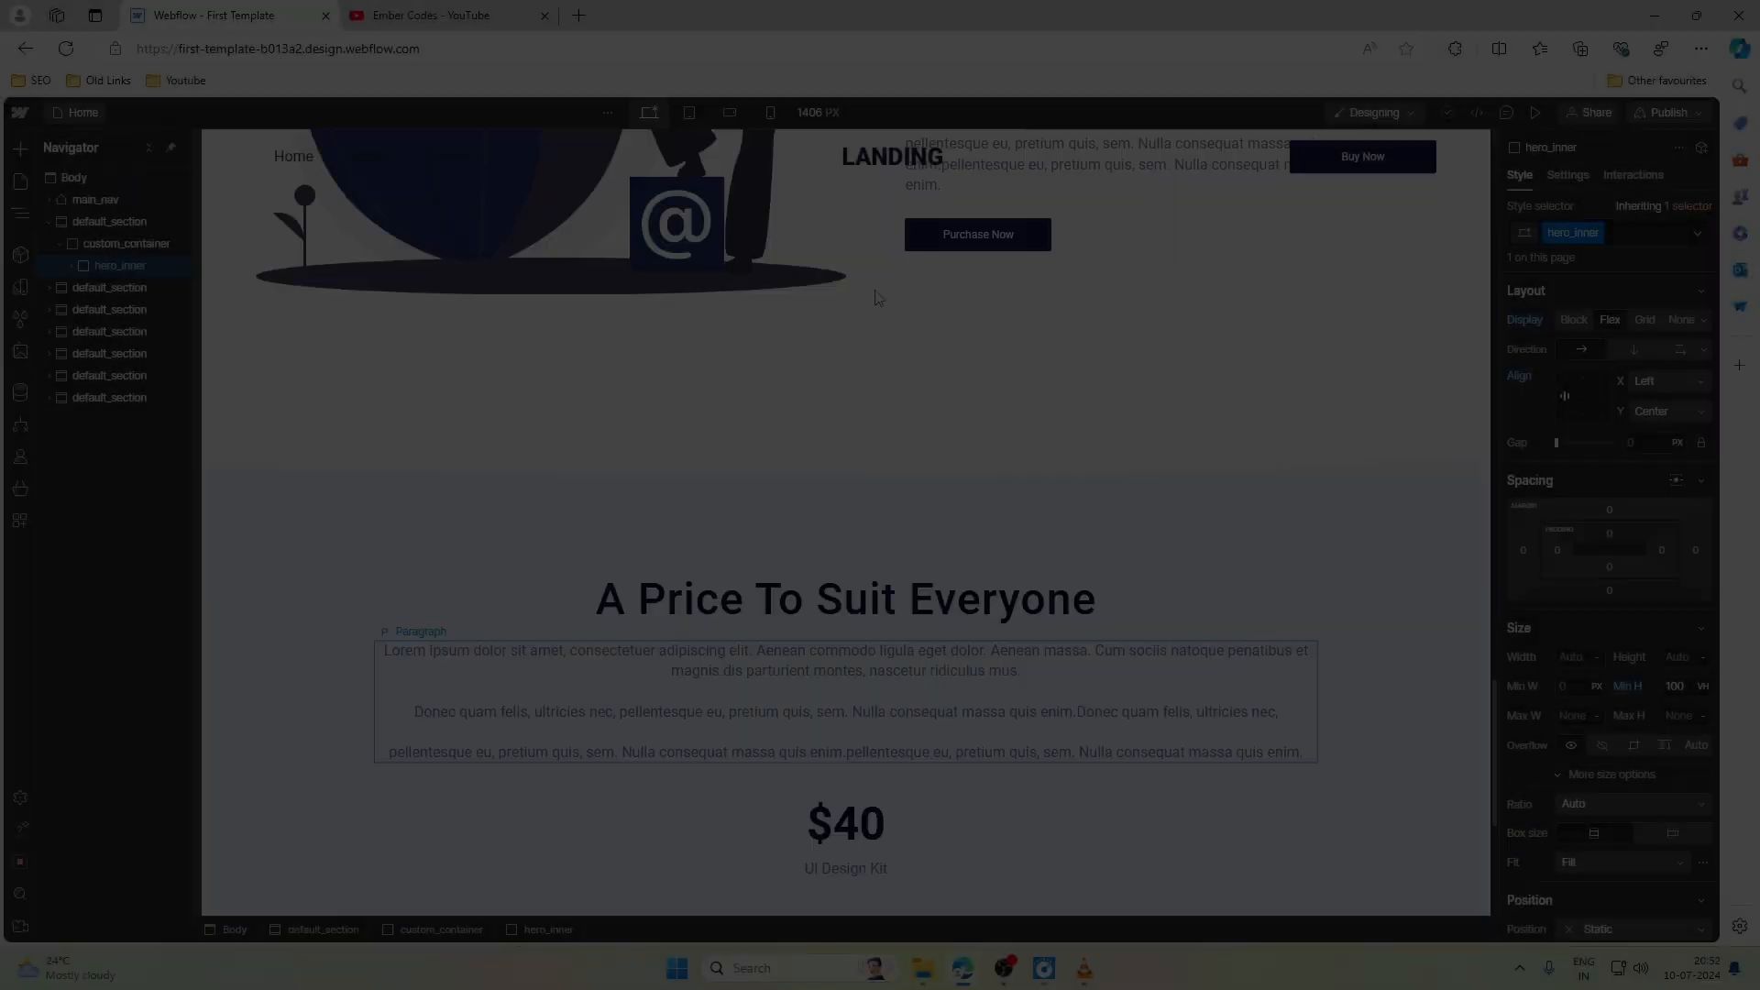
scroll(876, 296, up, 10)
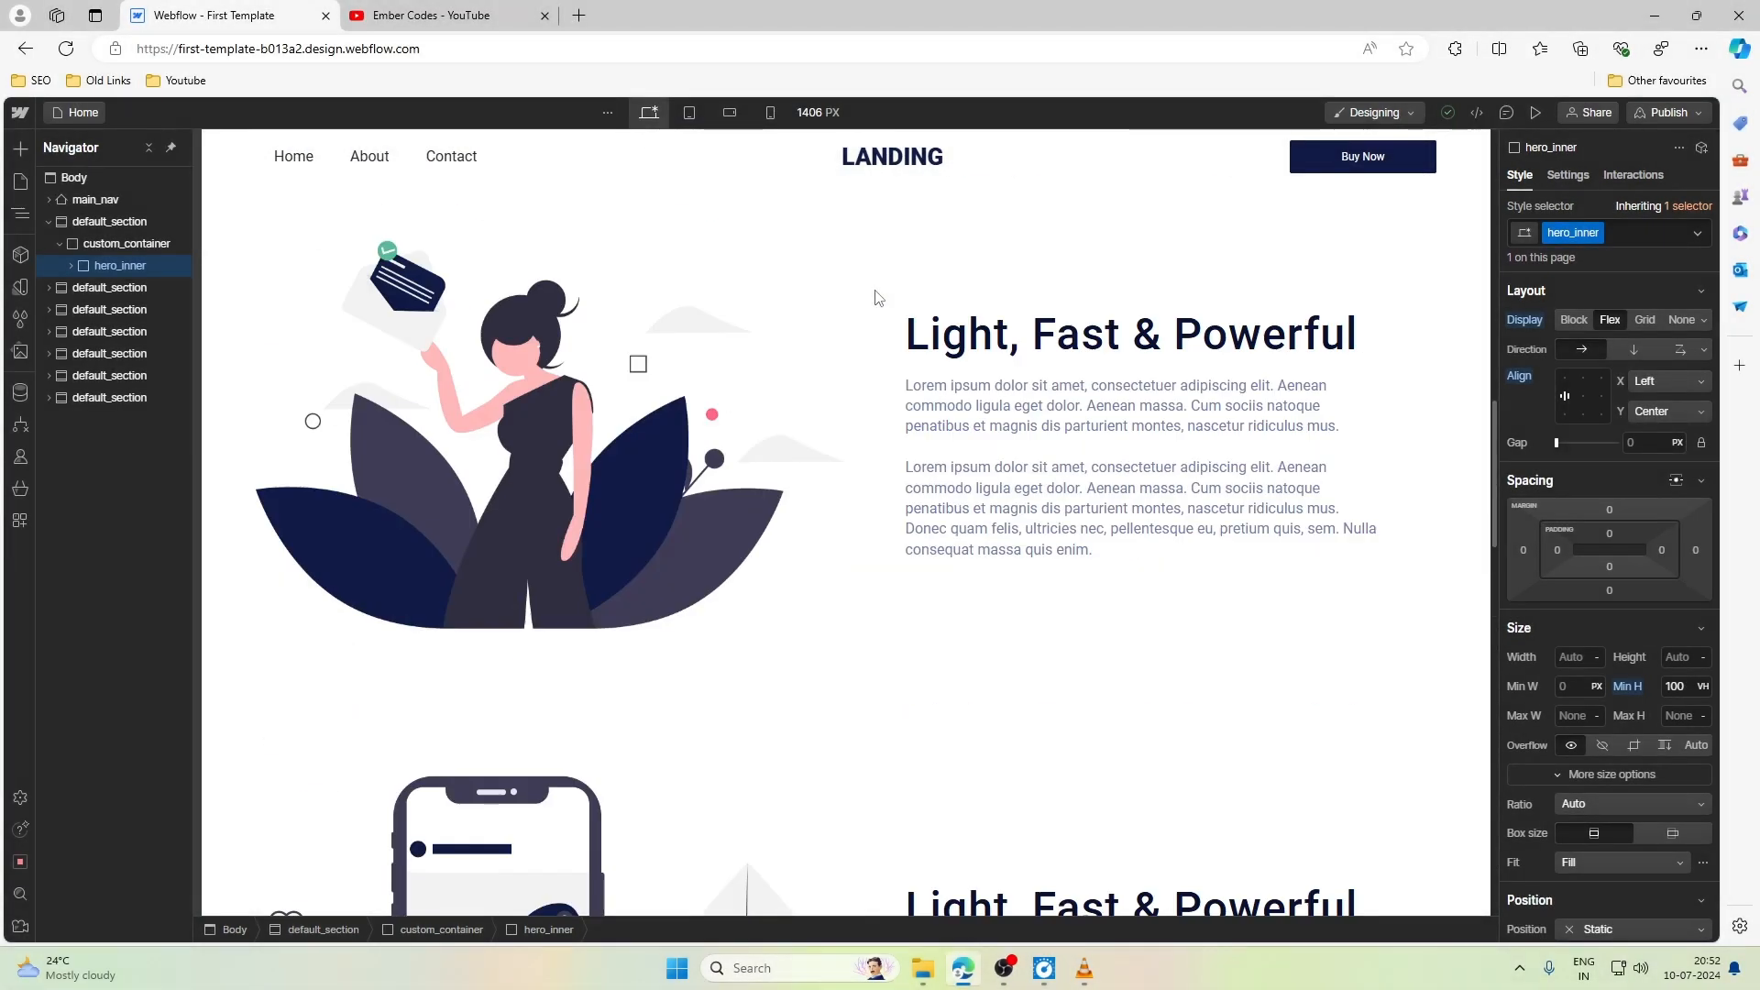
scroll(875, 296, up, 6)
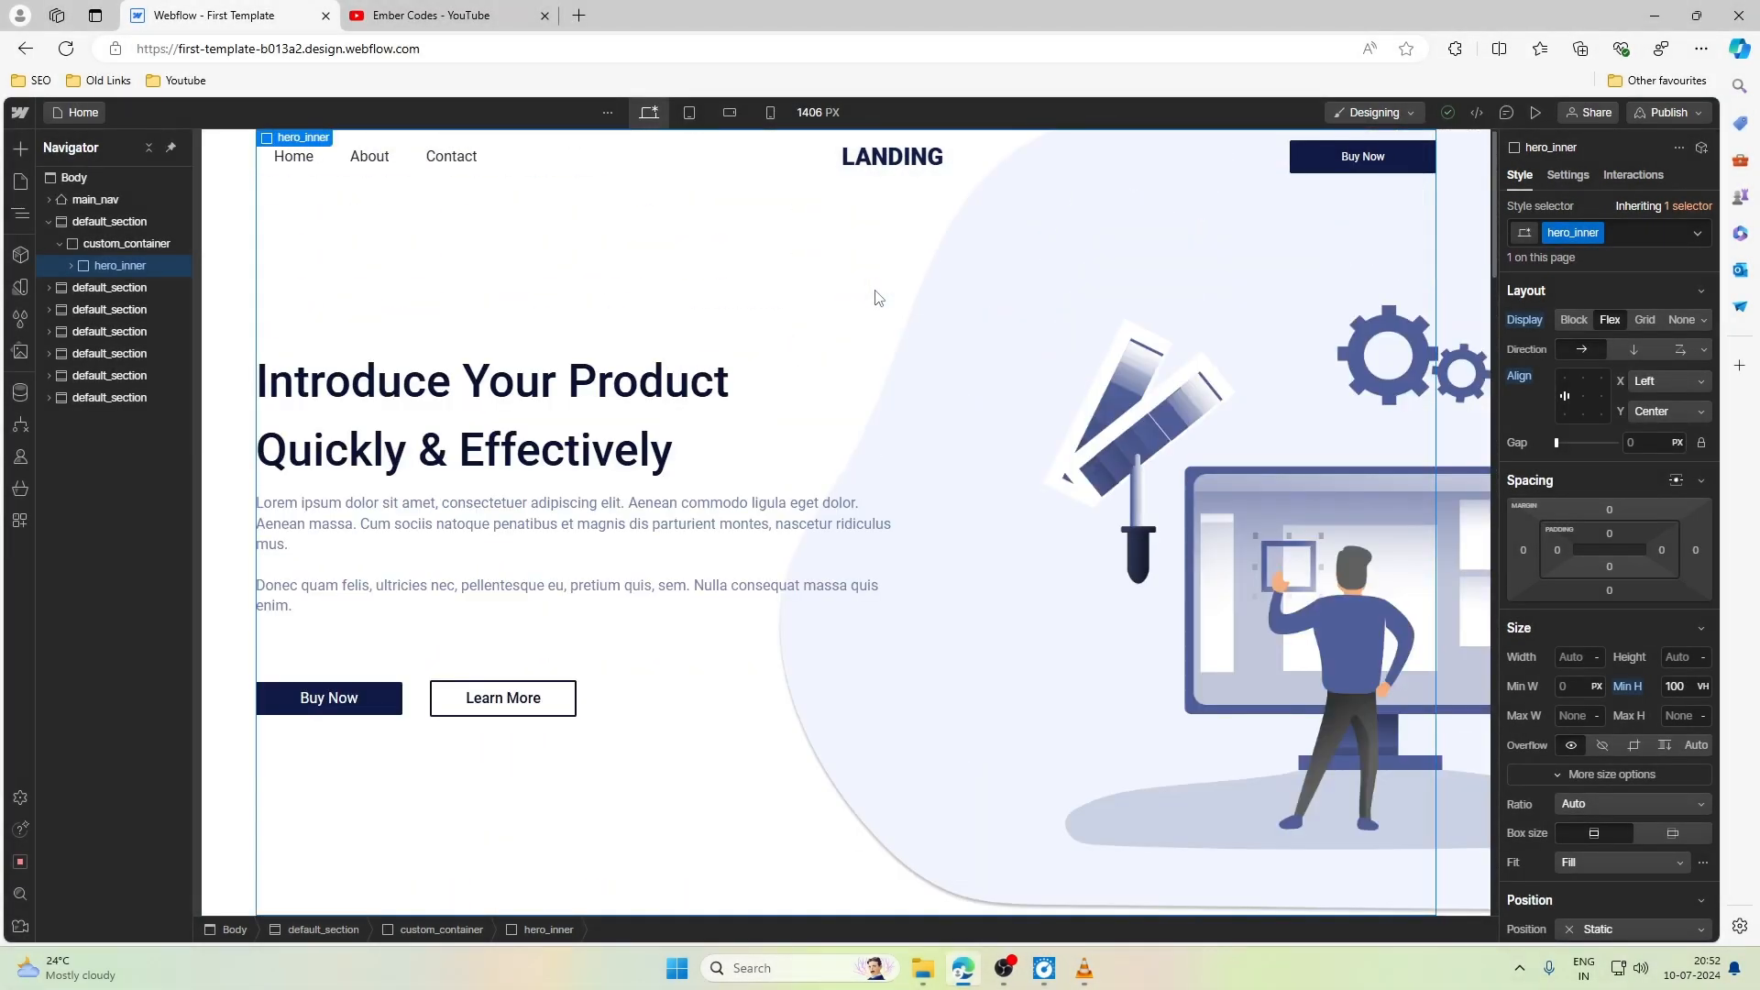
- Give second_sec_bottom_wrap a top margin of more than 1rem to space the service cards from the paragraph above
scroll(876, 296, down, 6)
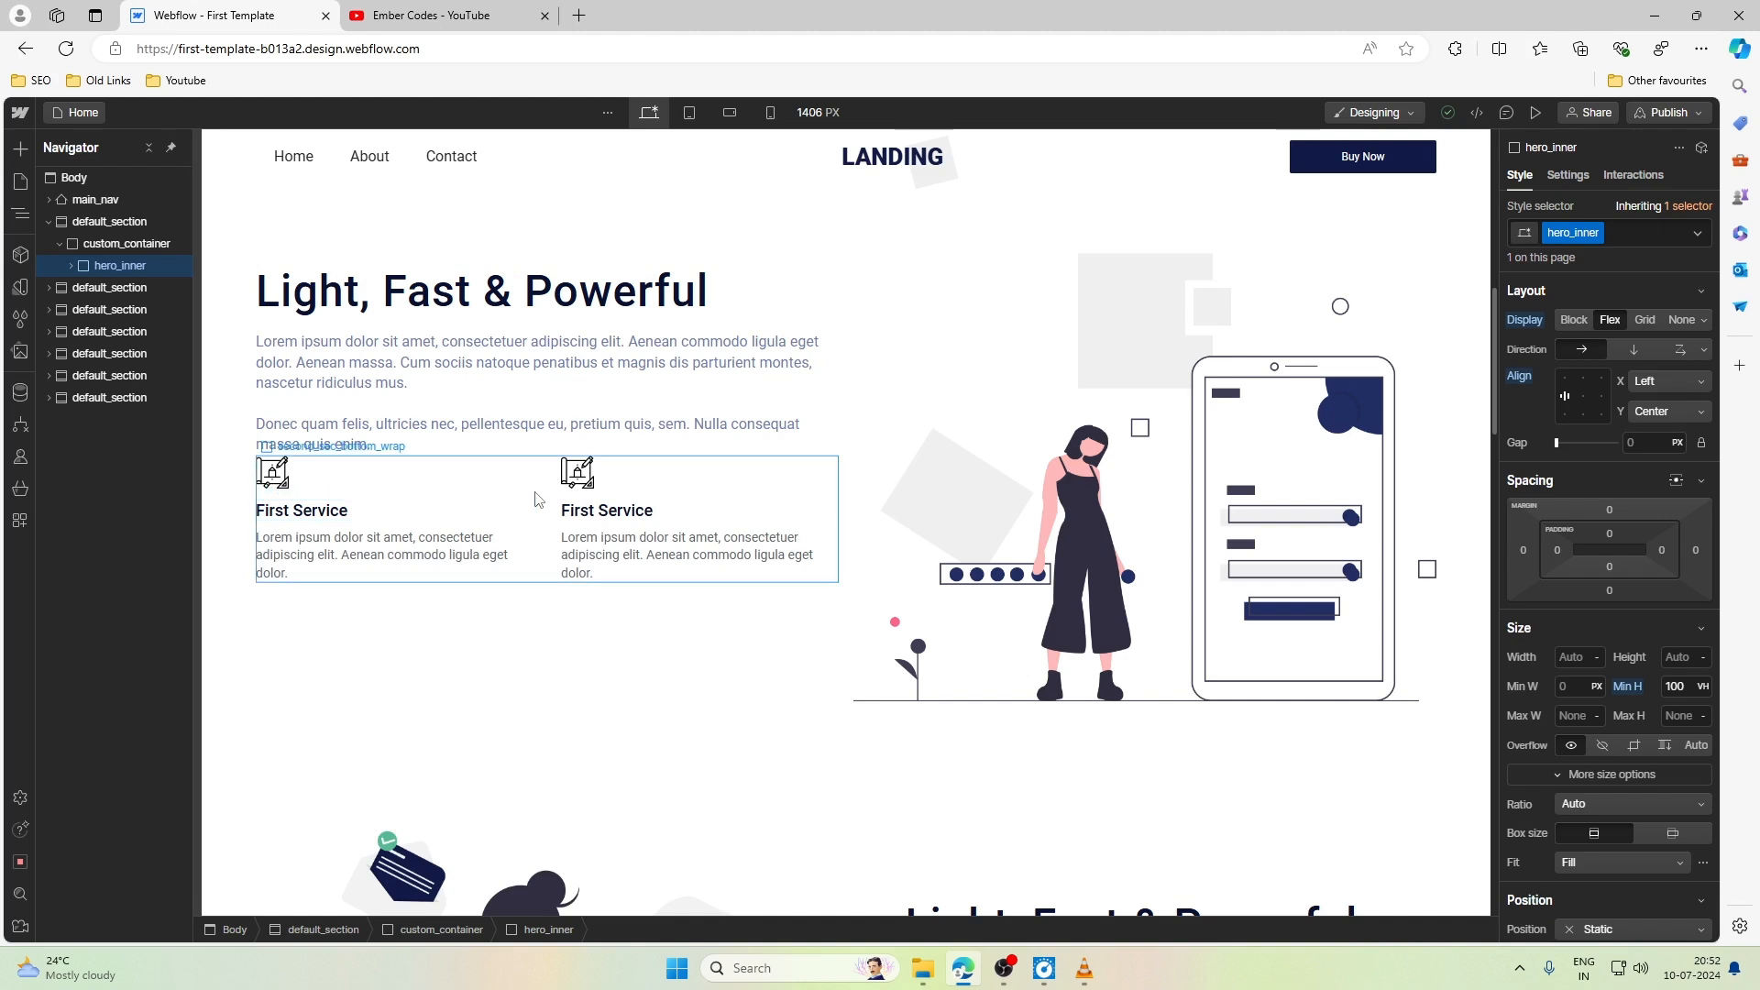
click(540, 495)
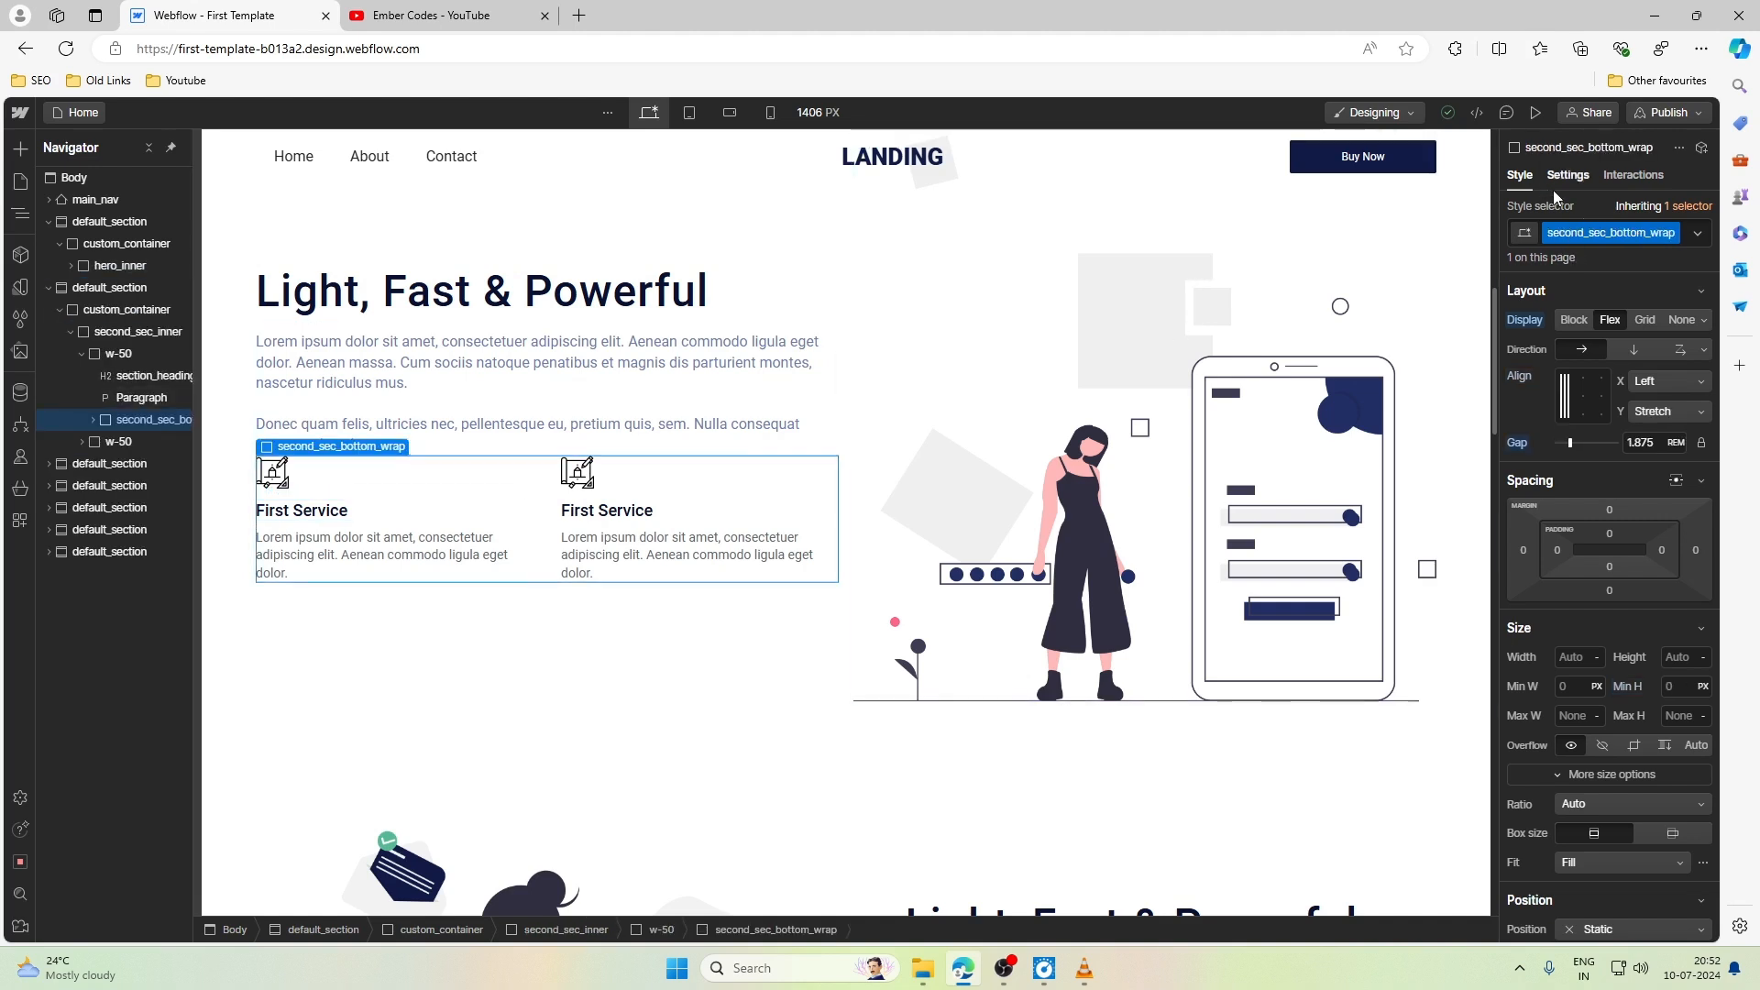
click(1609, 510)
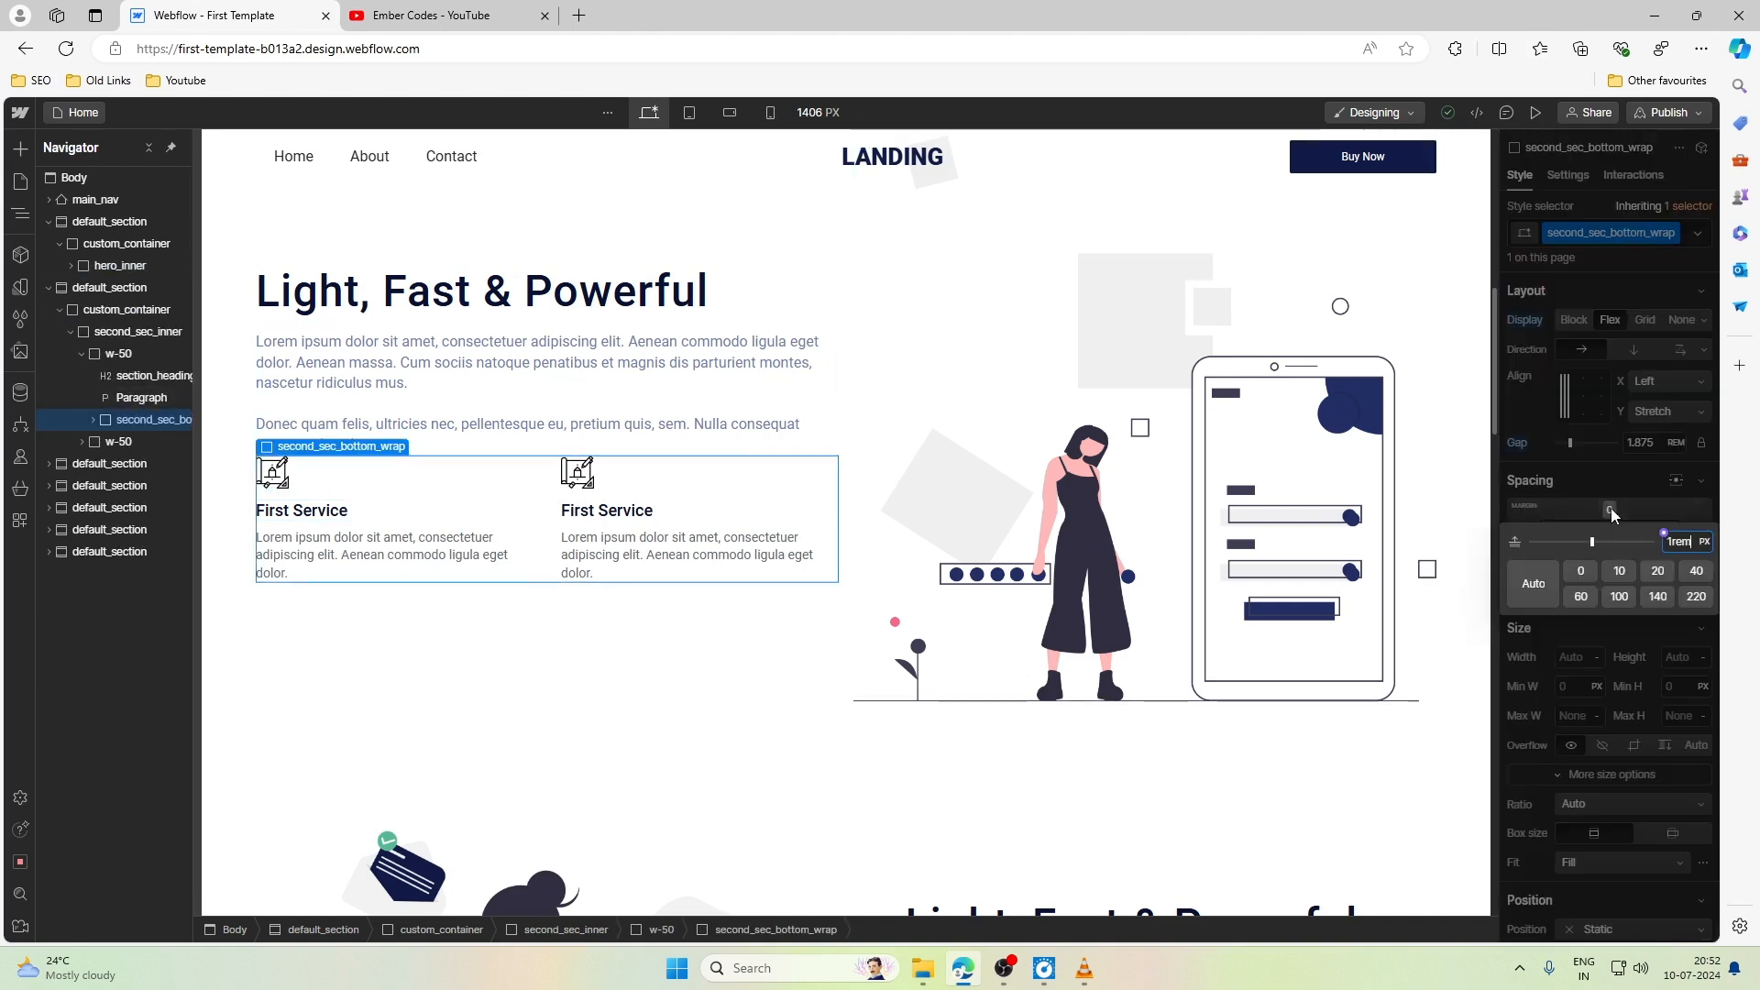
key(Return)
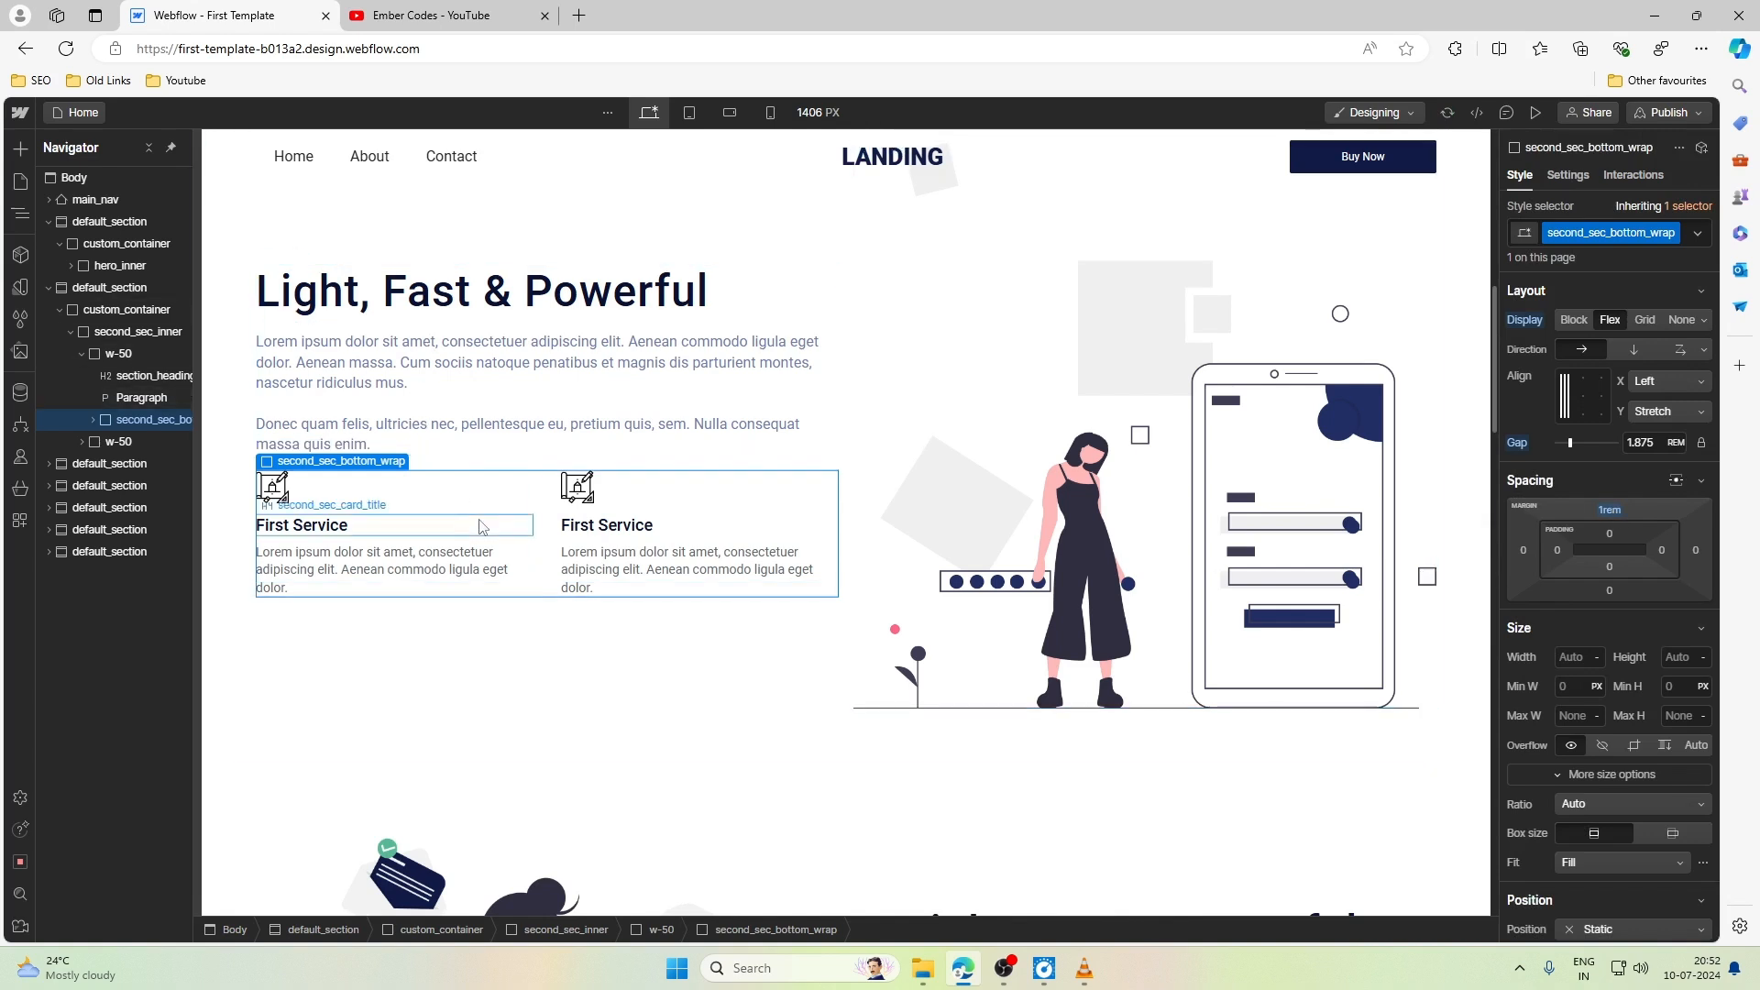
click(1611, 511)
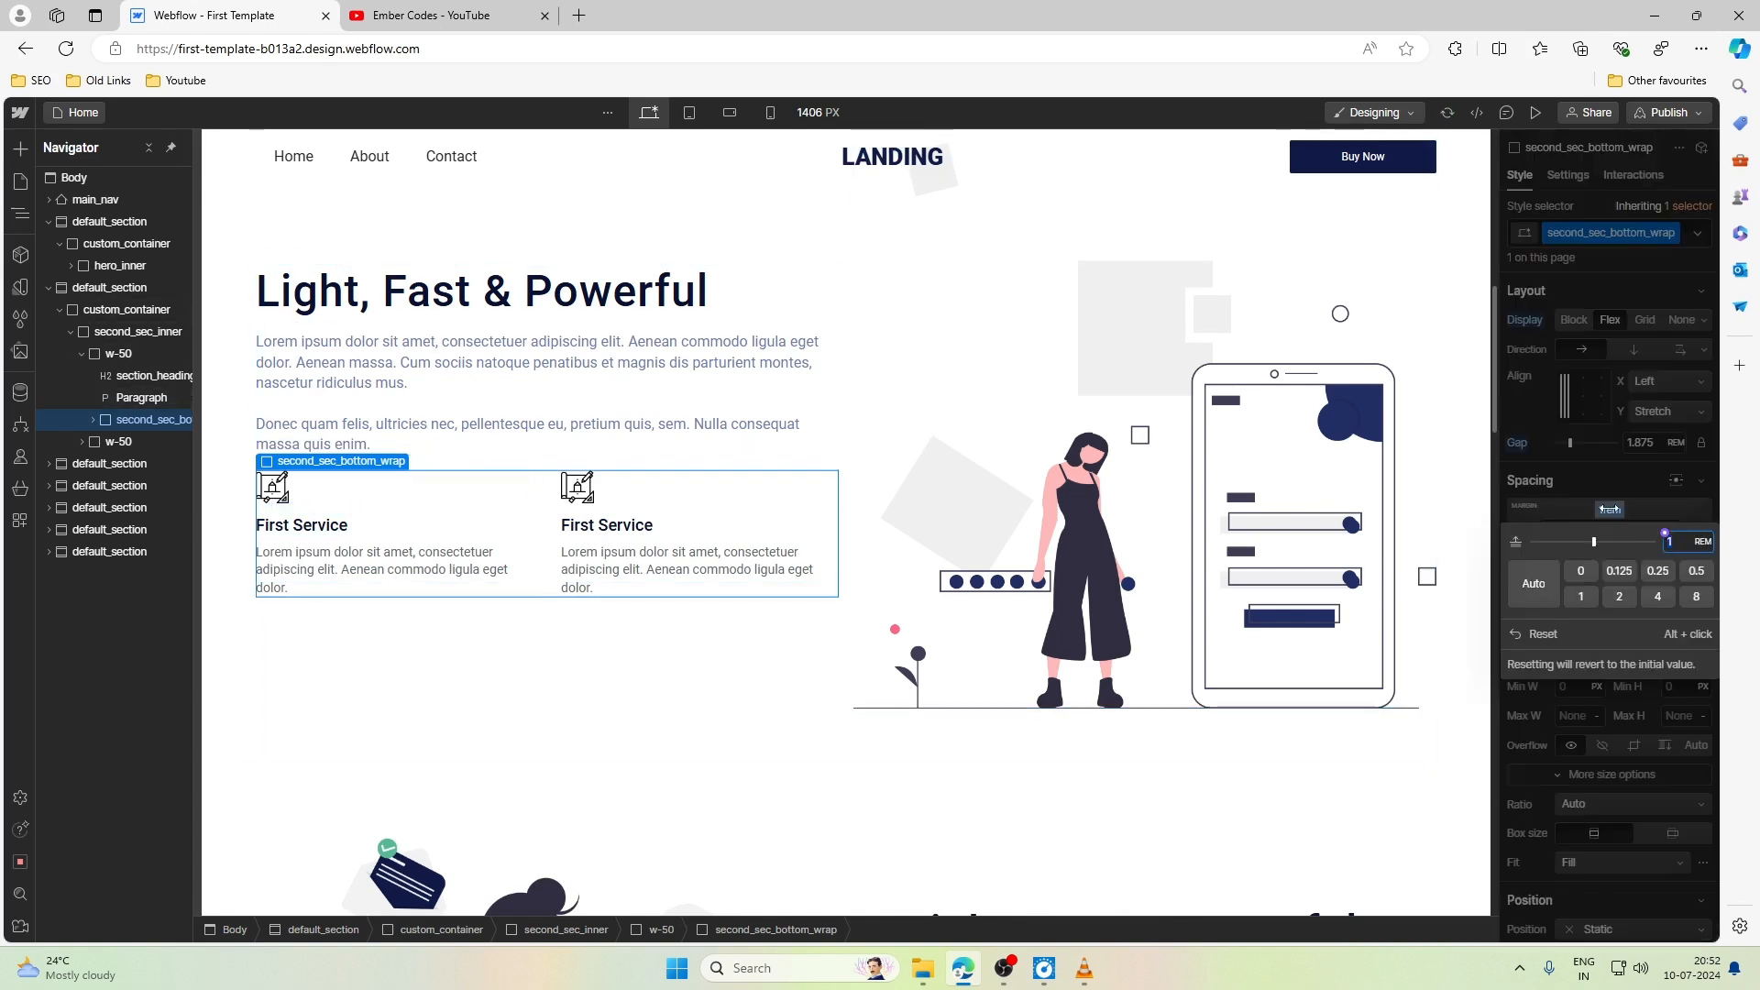
text(.9)
key(Up)
click(836, 396)
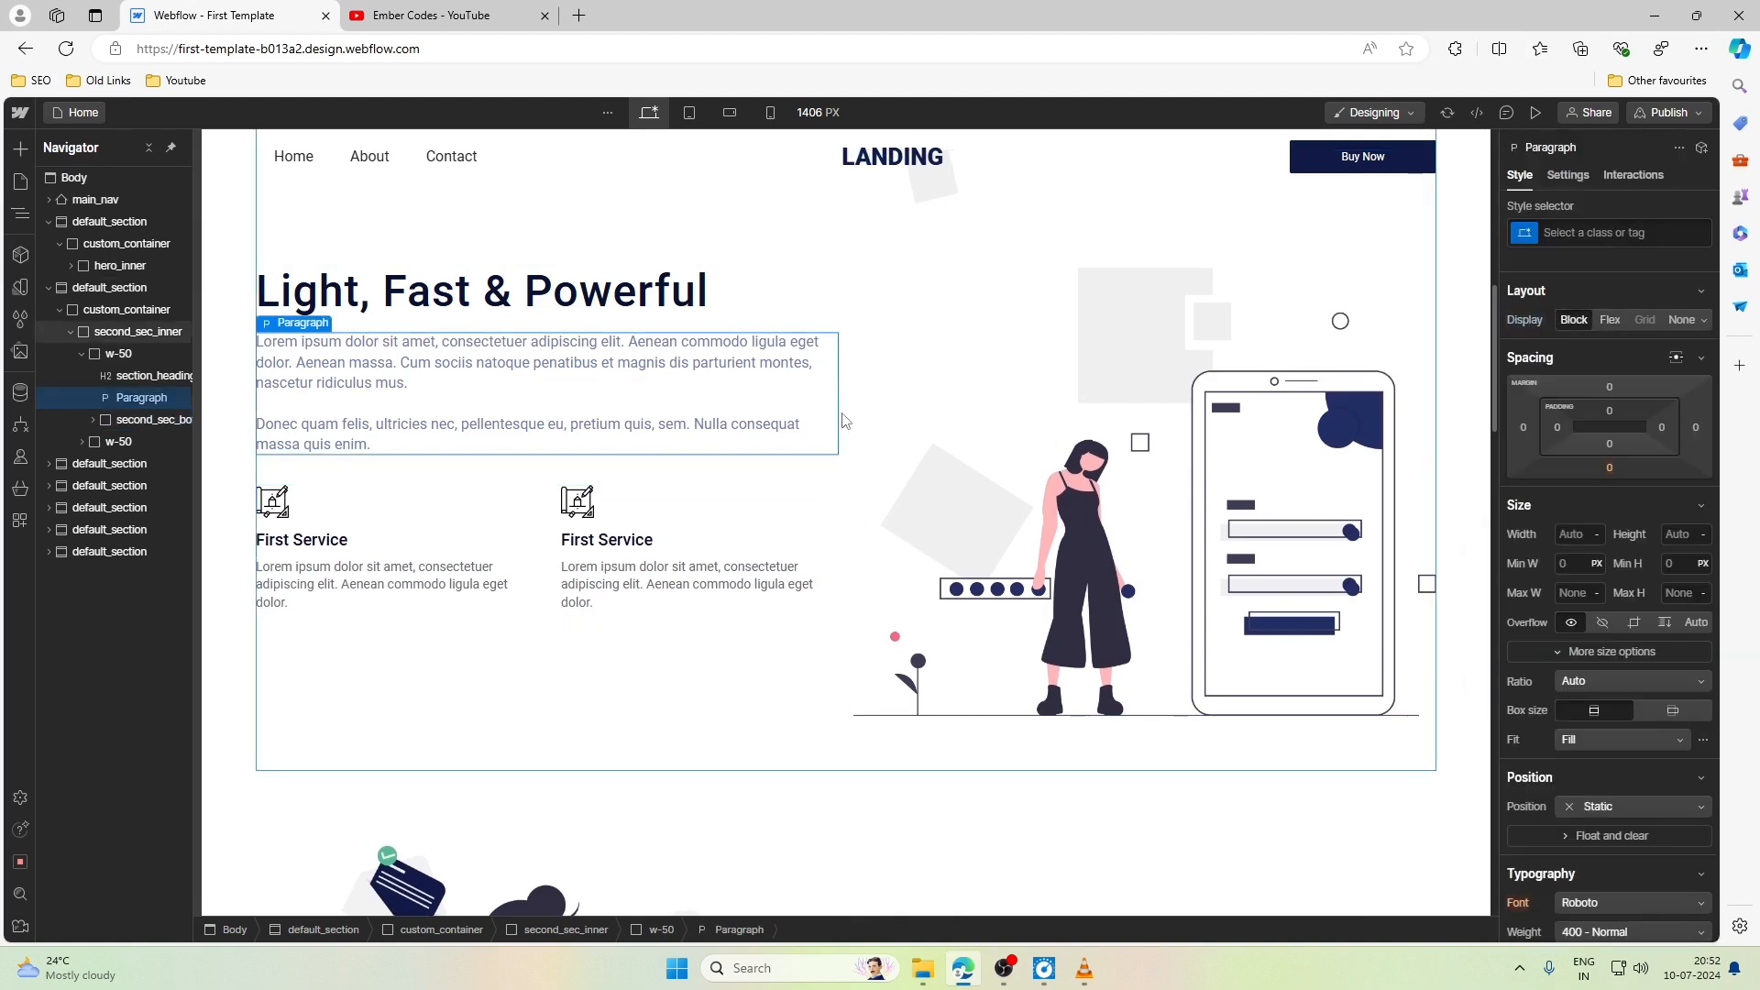
click(857, 493)
- Preview the page at the Tablet breakpoint with the canvas stretched wider
scroll(857, 493, up, 8)
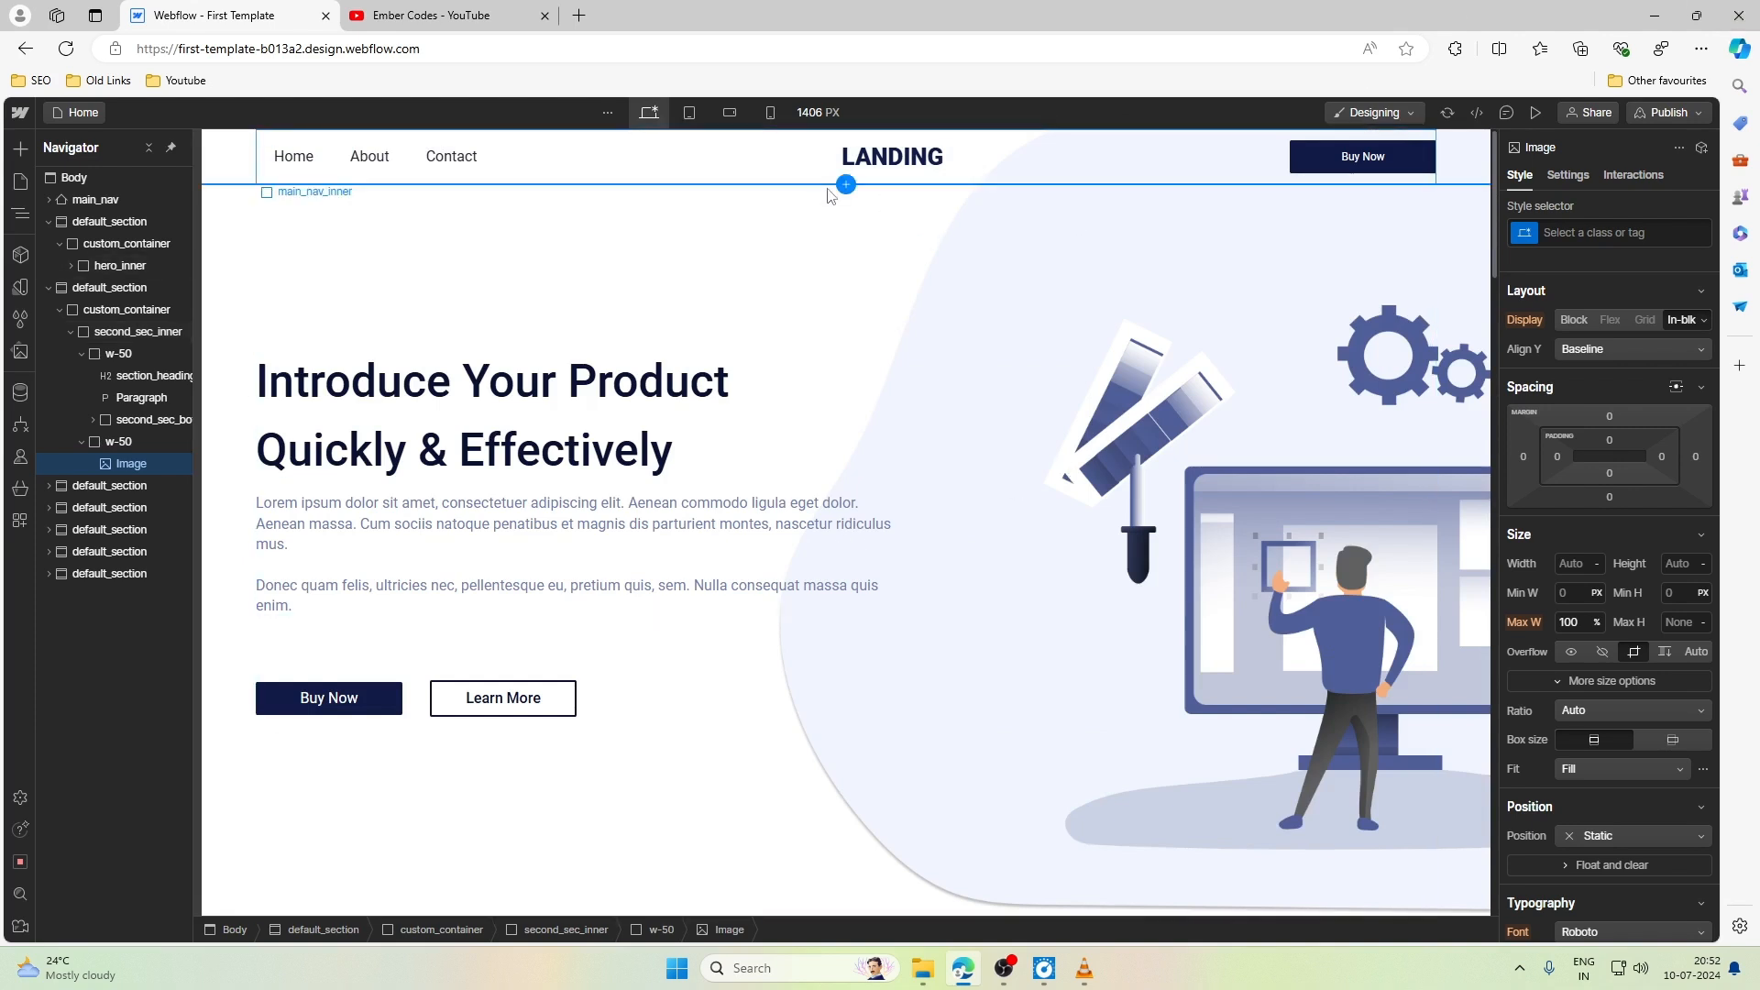
click(690, 112)
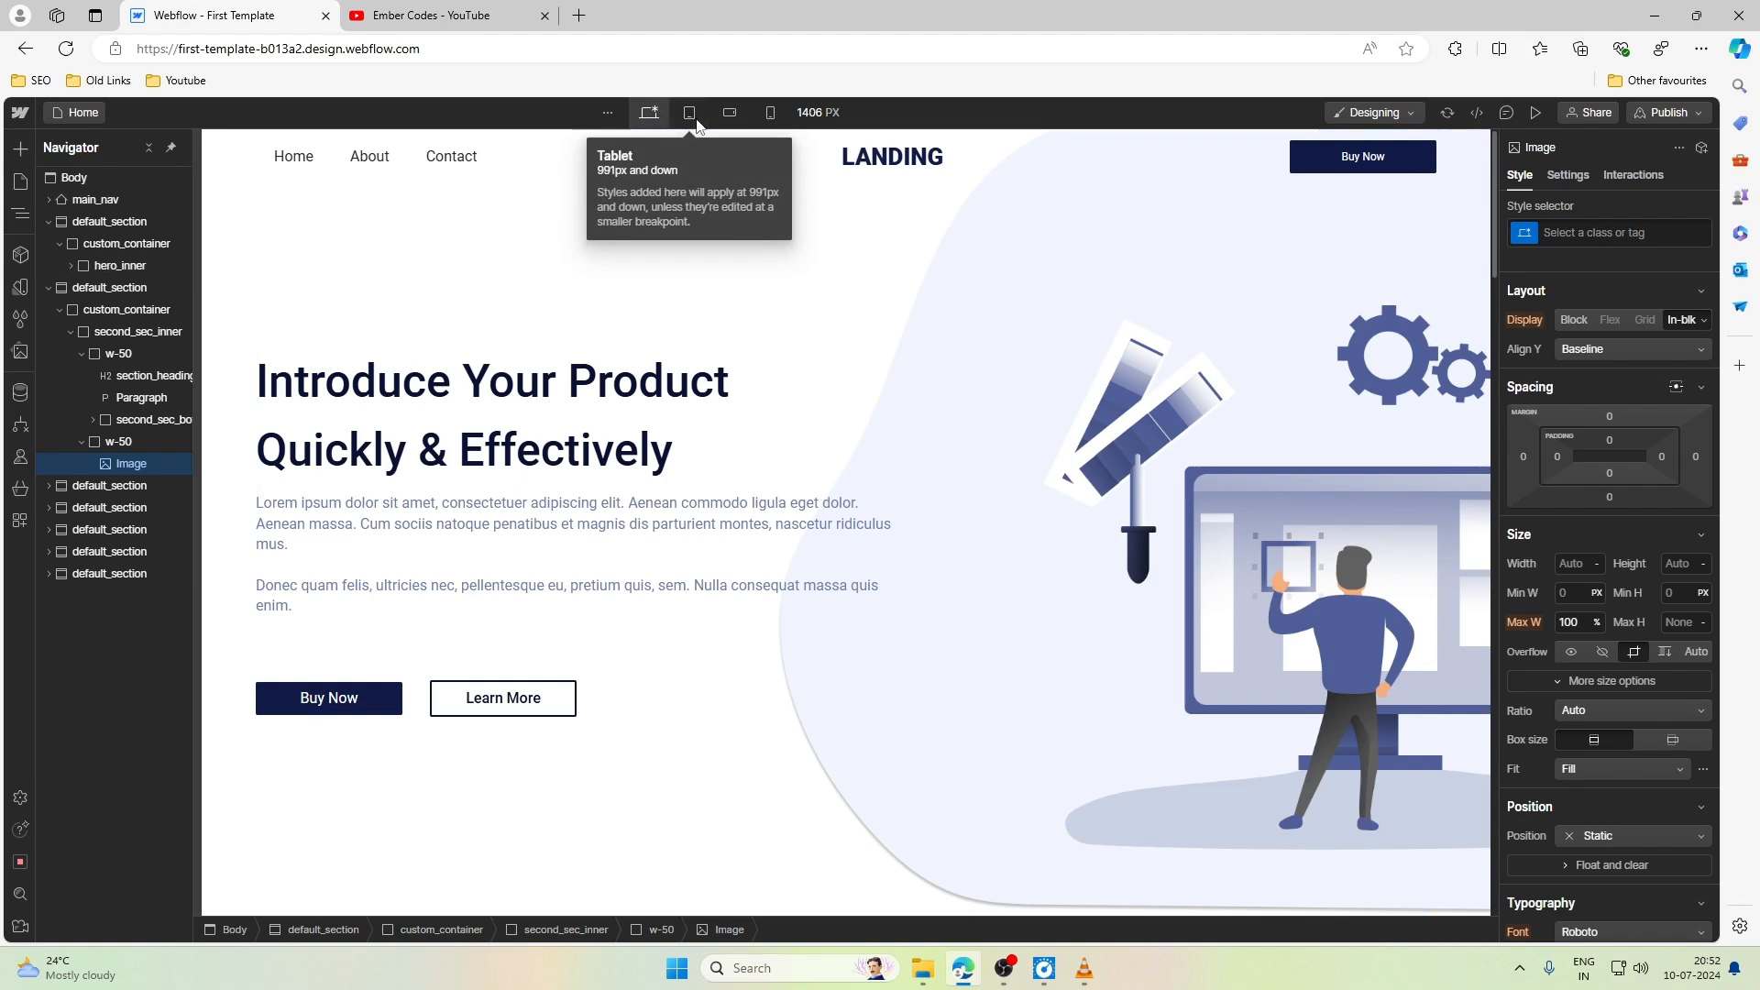
mouse_move(1218, 519)
mouse_down()
mouse_move(1504, 506)
mouse_move(1205, 518)
mouse_move(1548, 477)
mouse_move(883, 472)
mouse_move(1464, 491)
mouse_up()
- Narrow the desktop canvas to 992 px and inspect every section of the page down to the footer
click(650, 113)
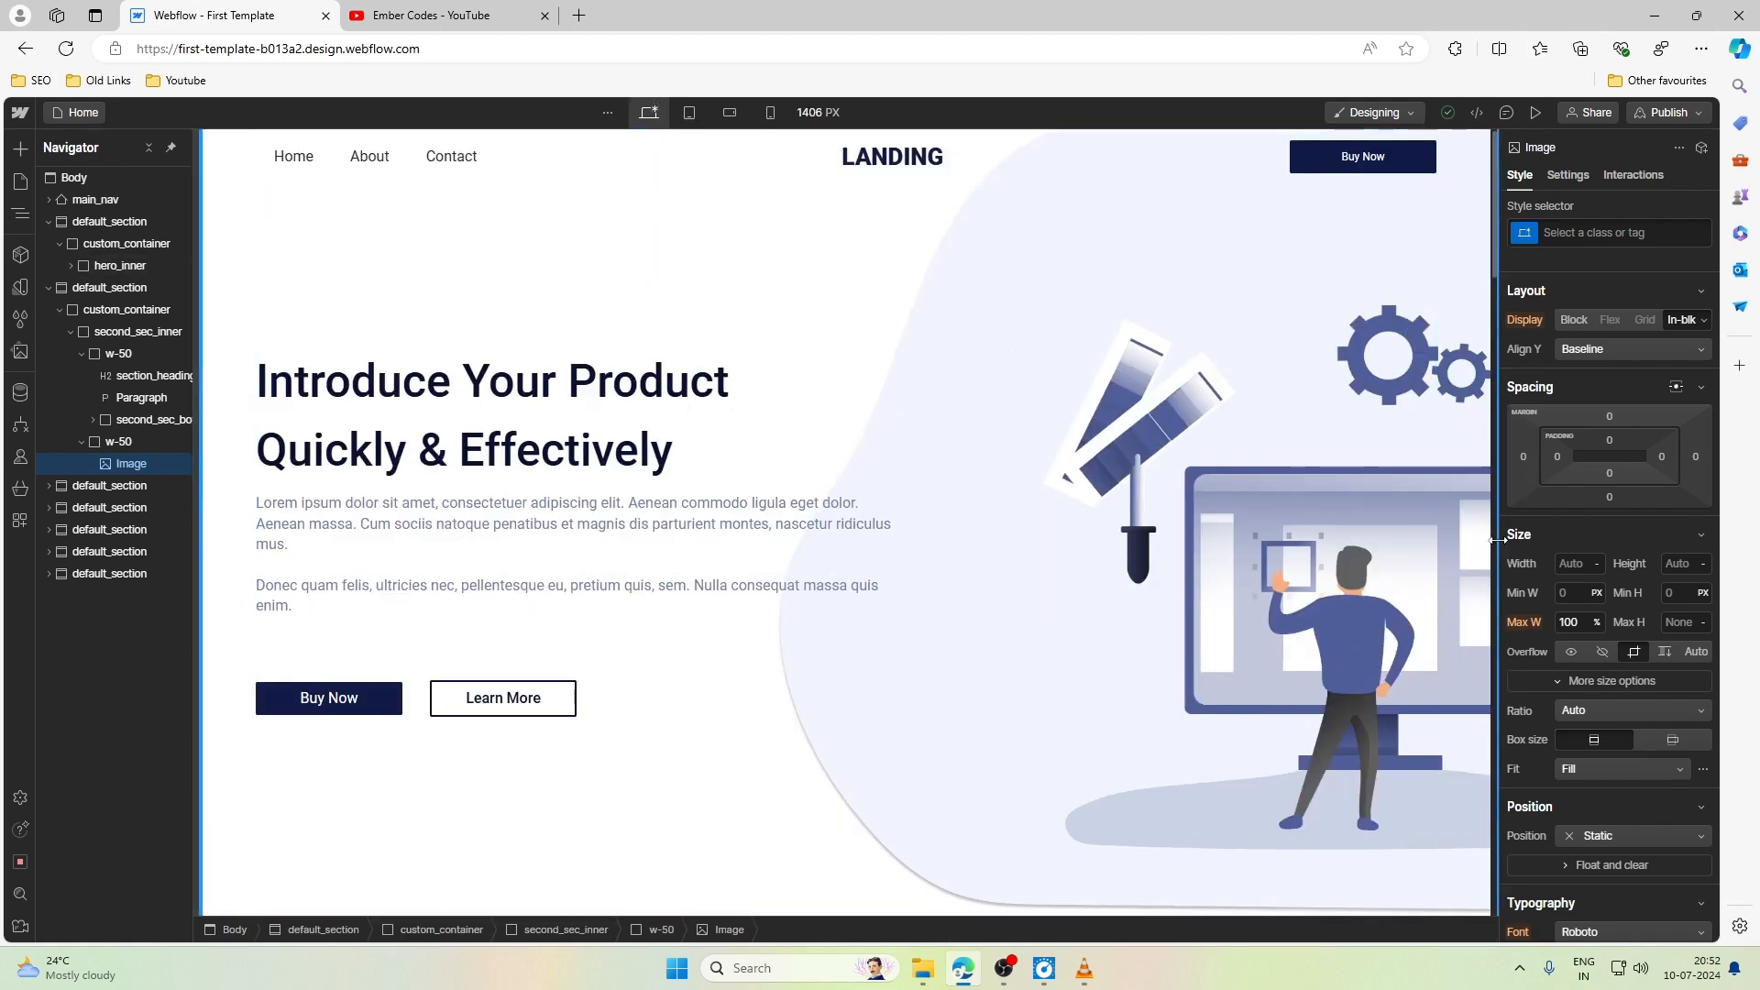
drag(1497, 541, 1187, 520)
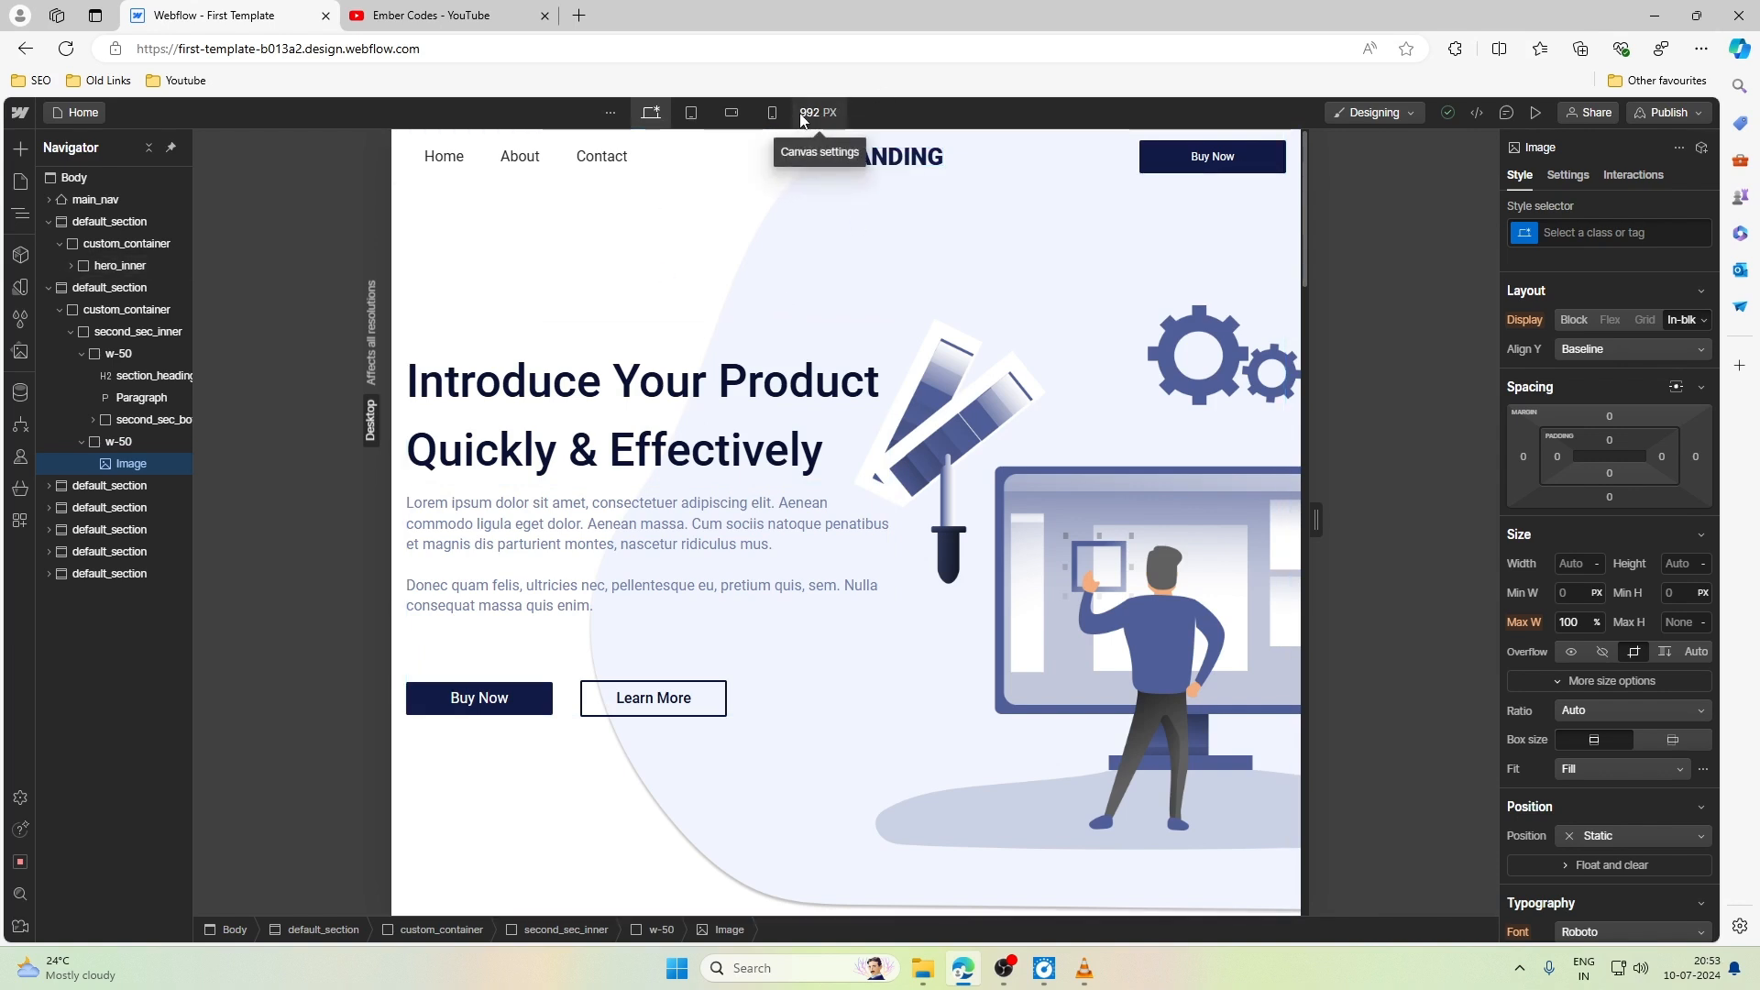
scroll(862, 267, down, 7)
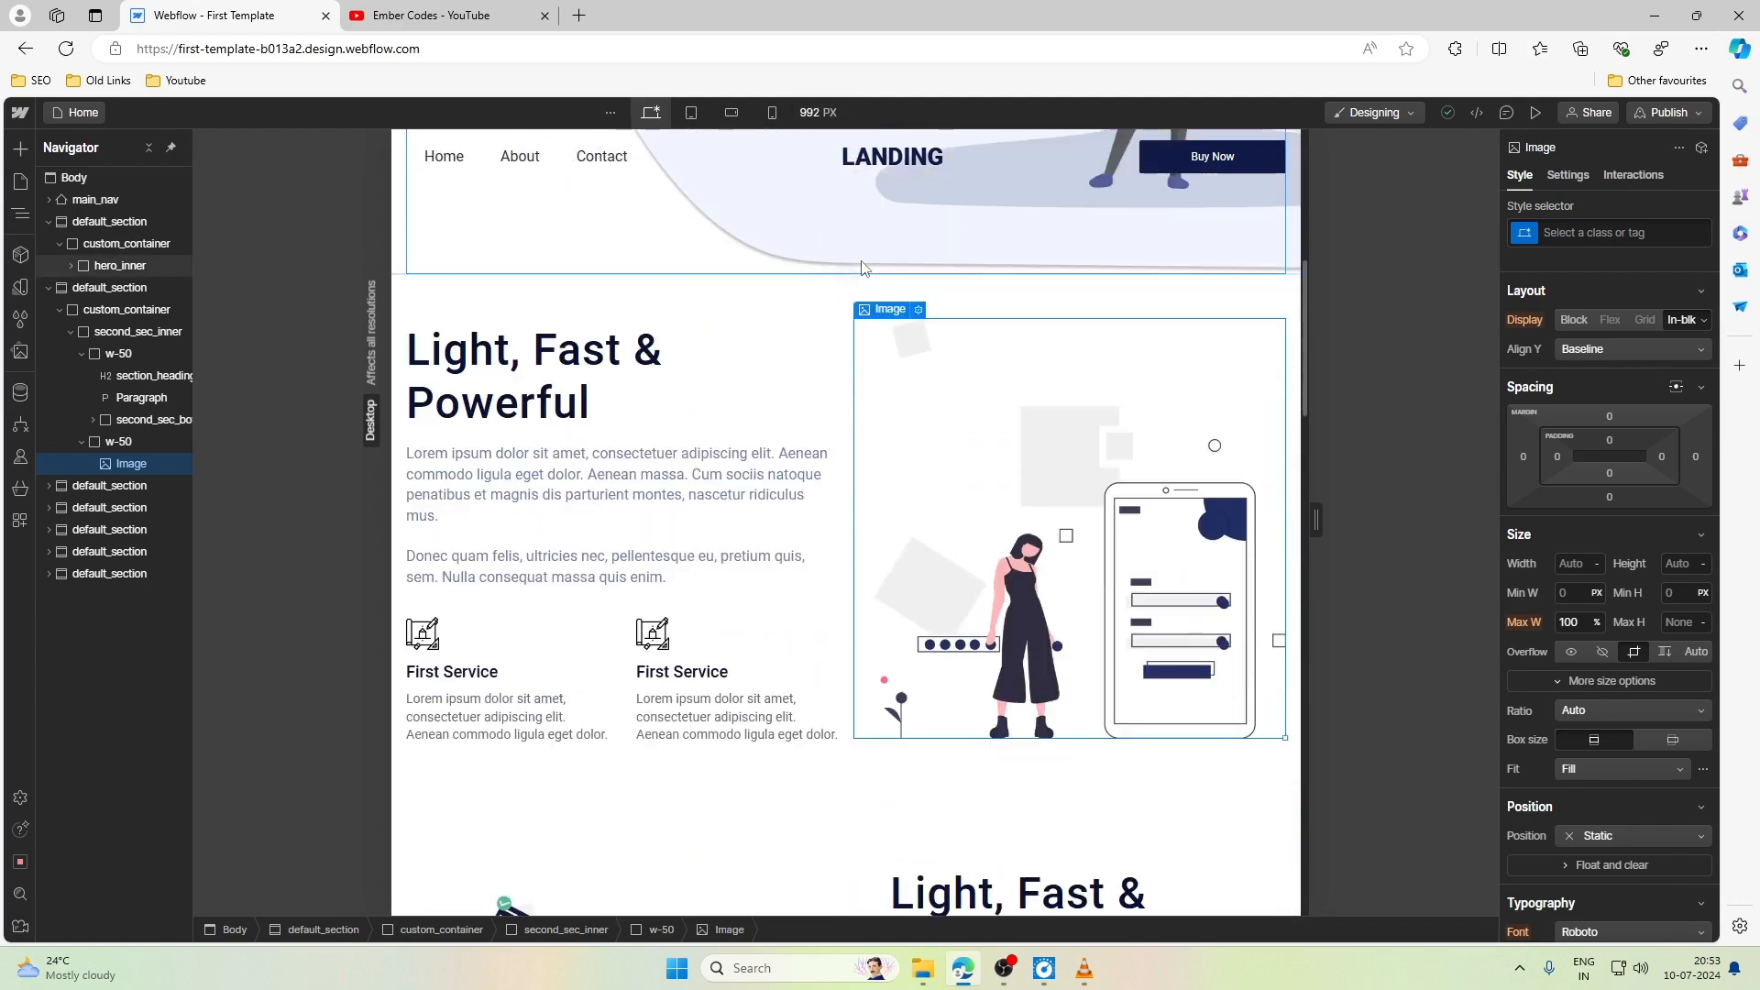
scroll(861, 268, down, 8)
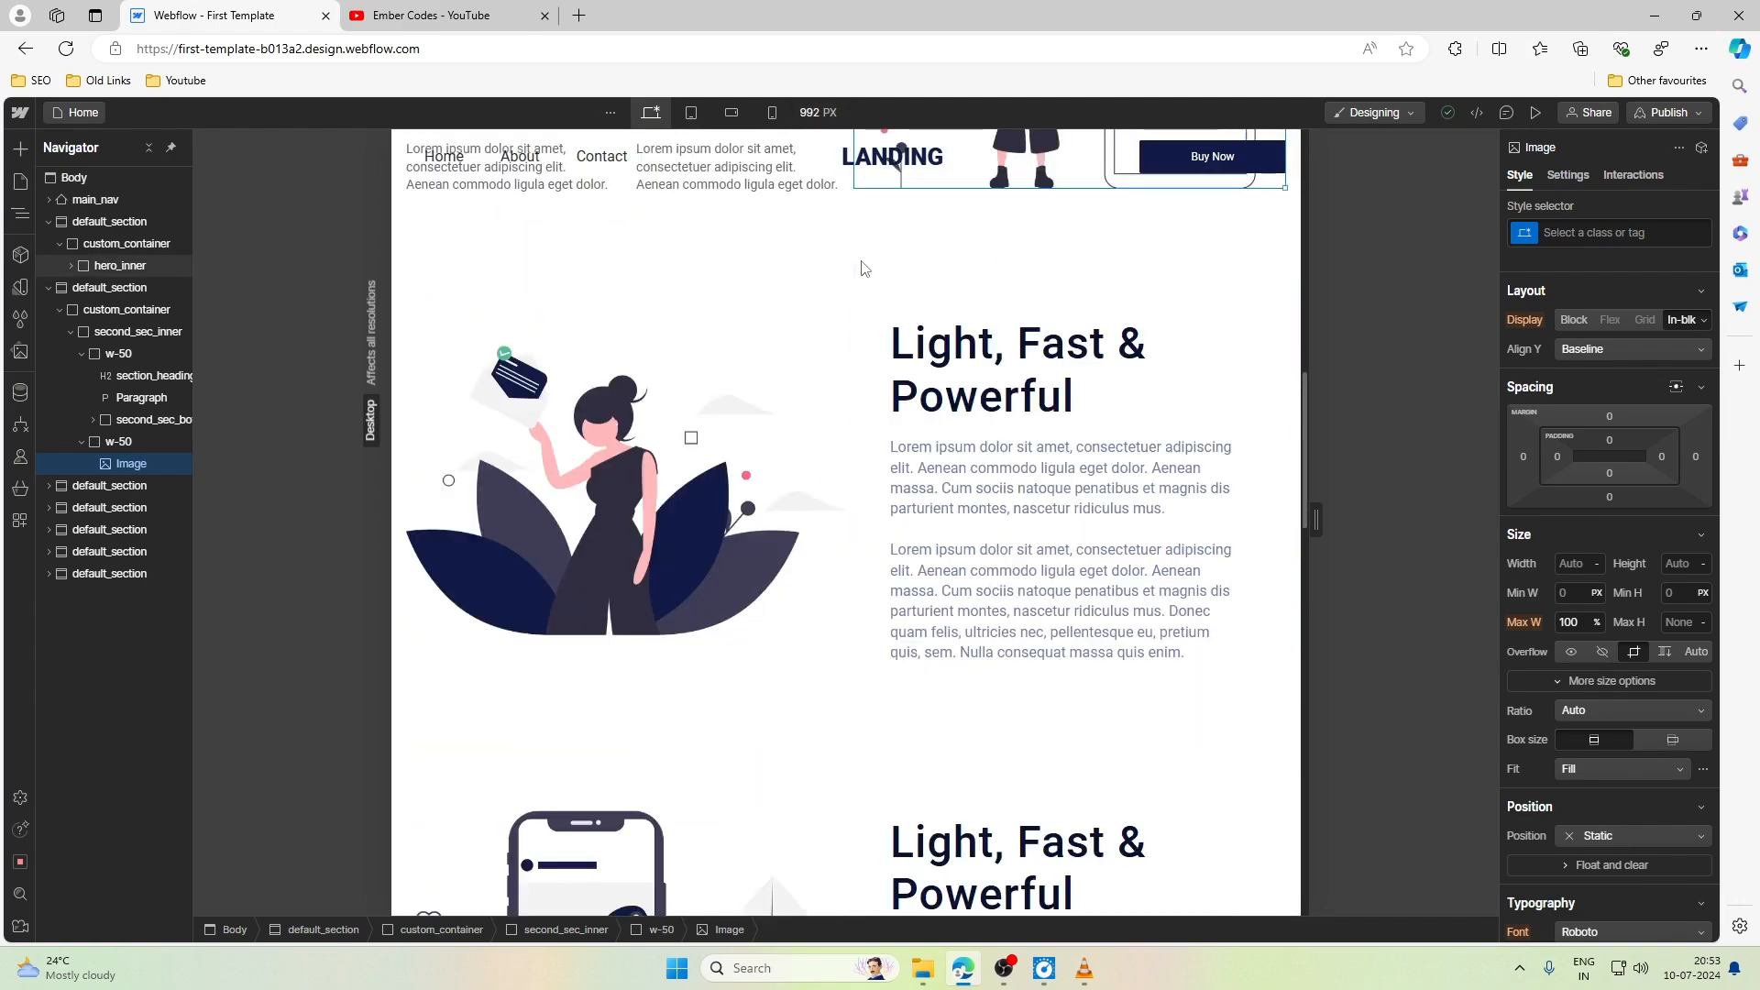
scroll(862, 268, down, 15)
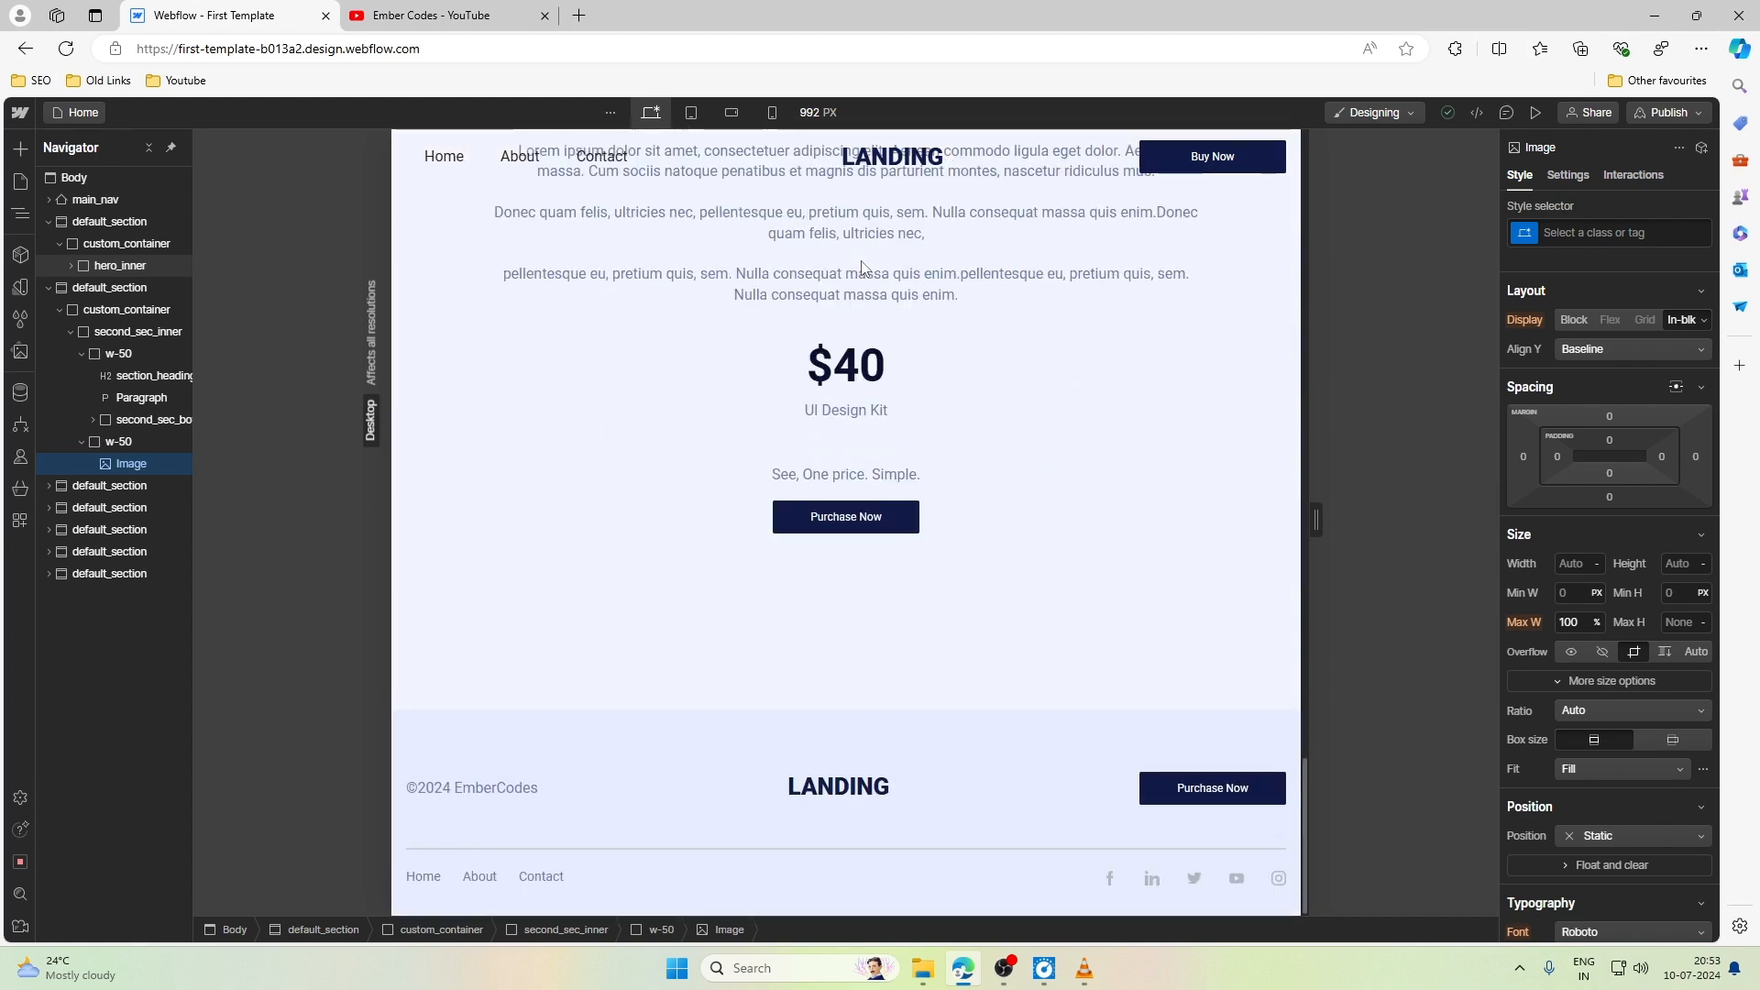
scroll(862, 267, up, 15)
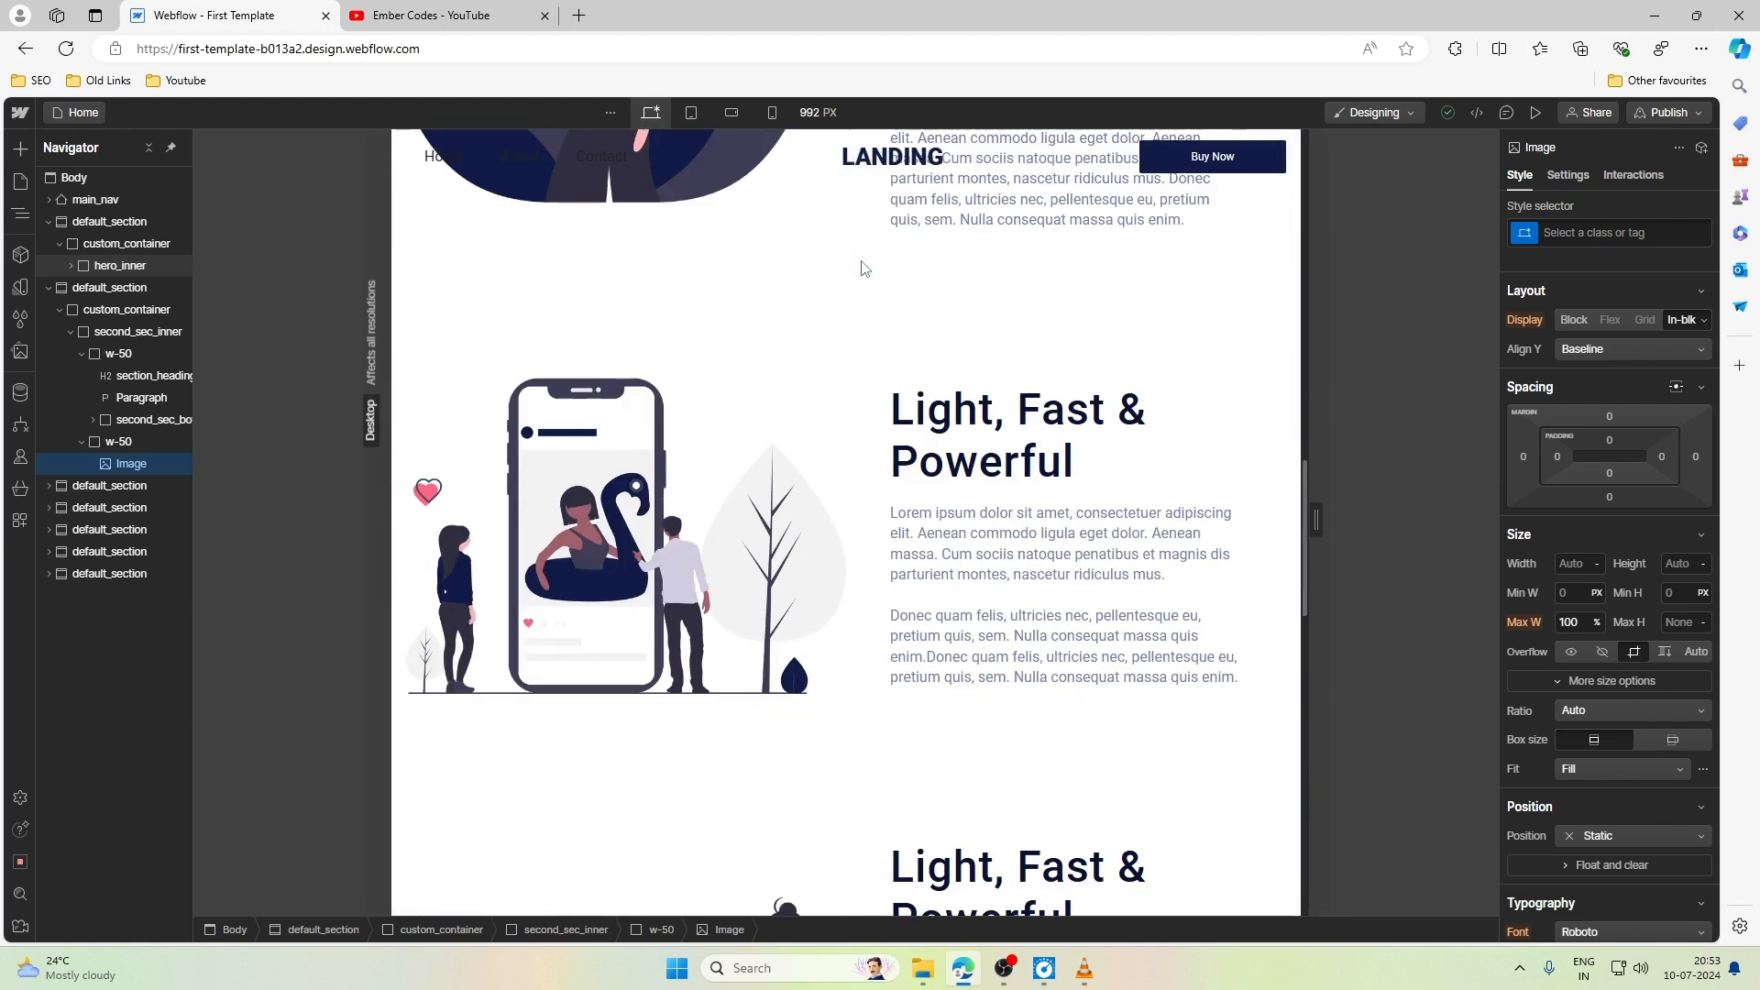
scroll(861, 268, up, 10)
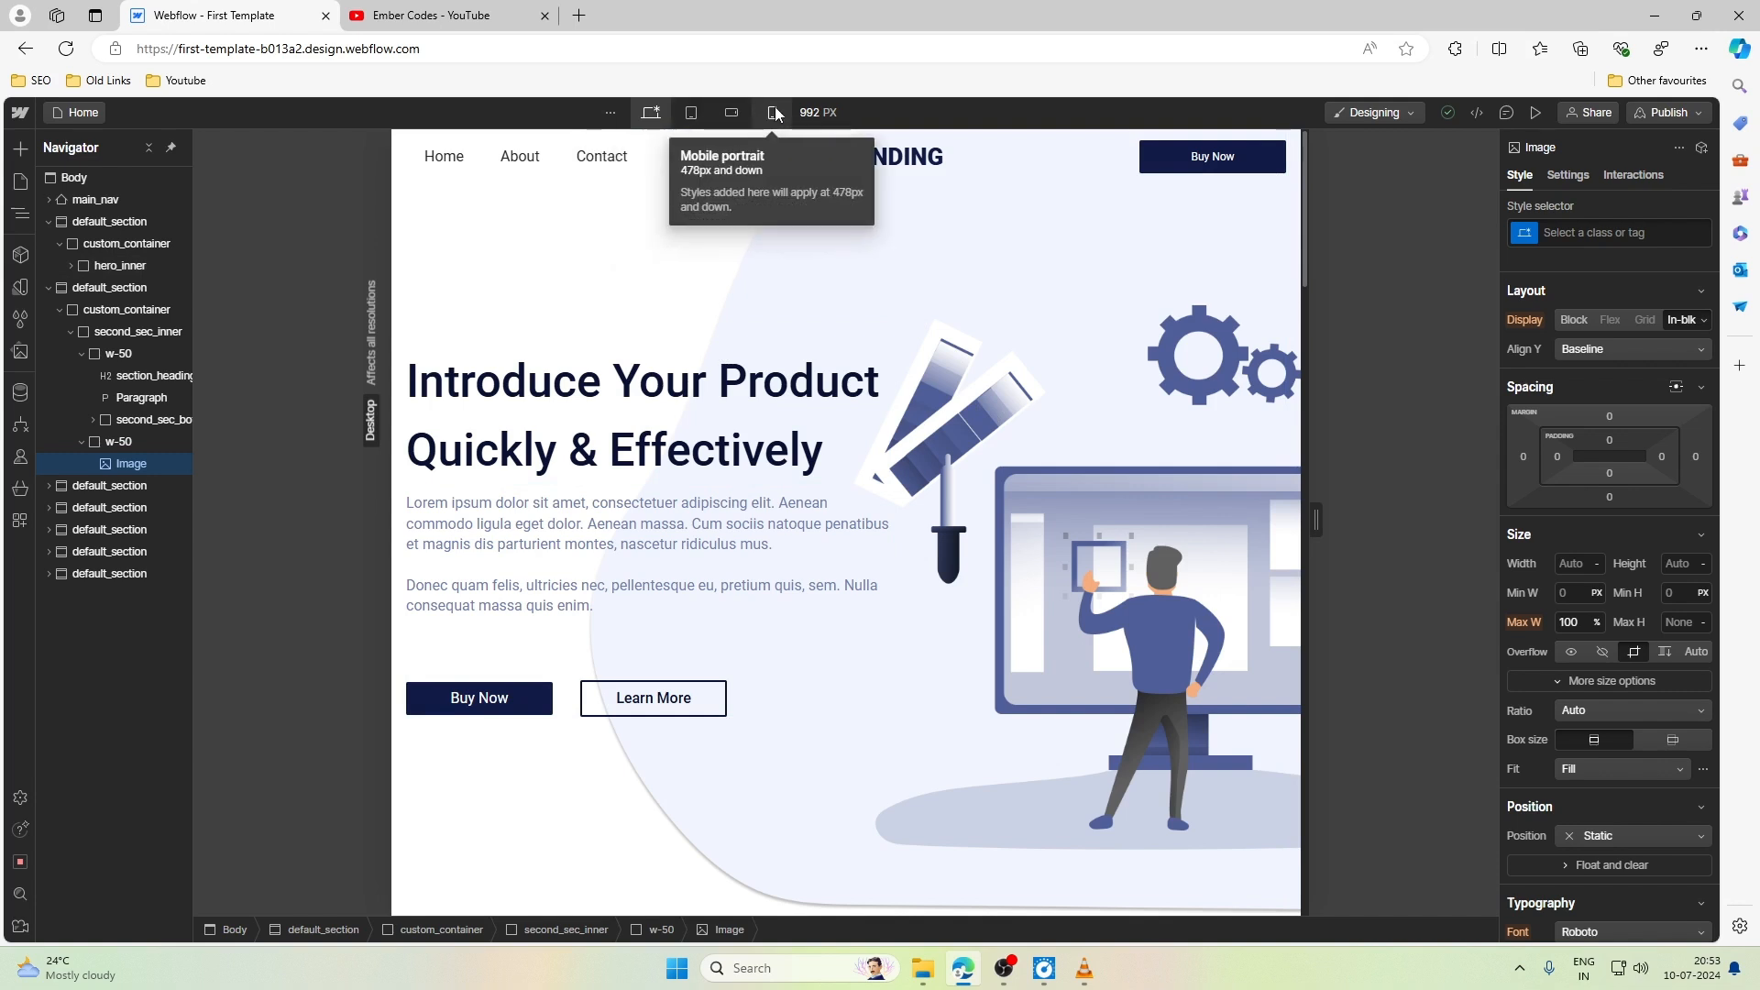
- Examine the available large breakpoints (1280px, 1440px and 1920px) and compare the tablet view with the full-width desktop view
click(612, 114)
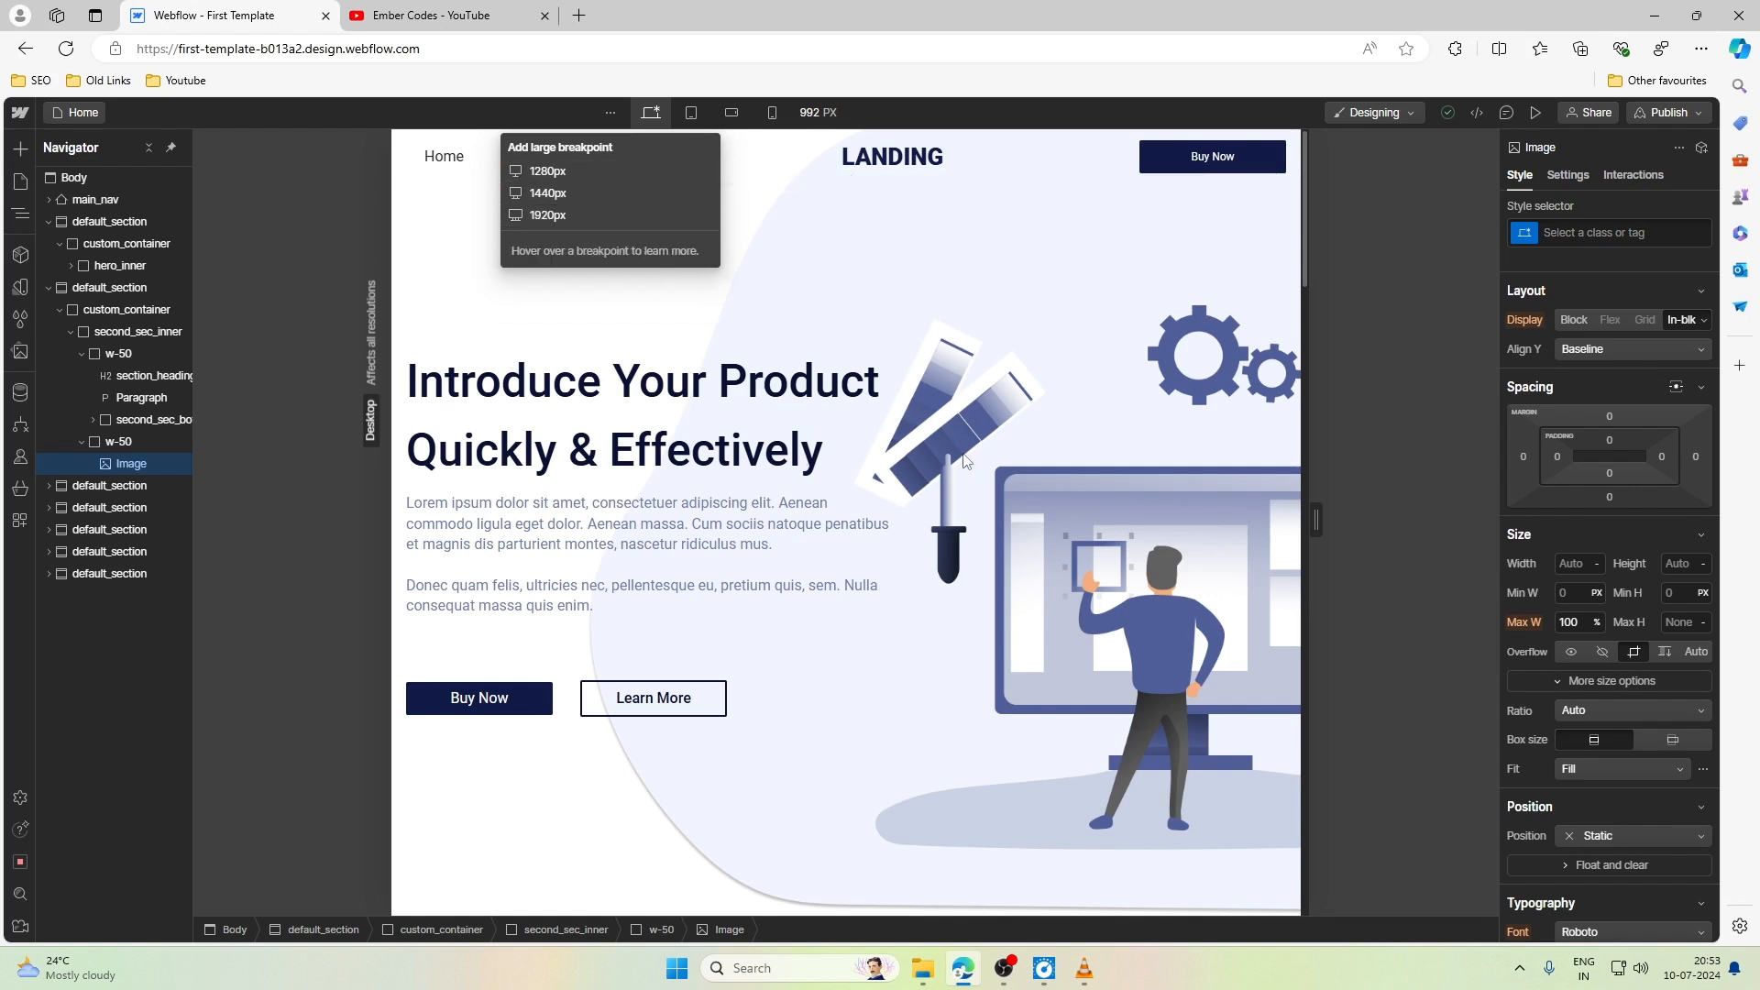
click(651, 112)
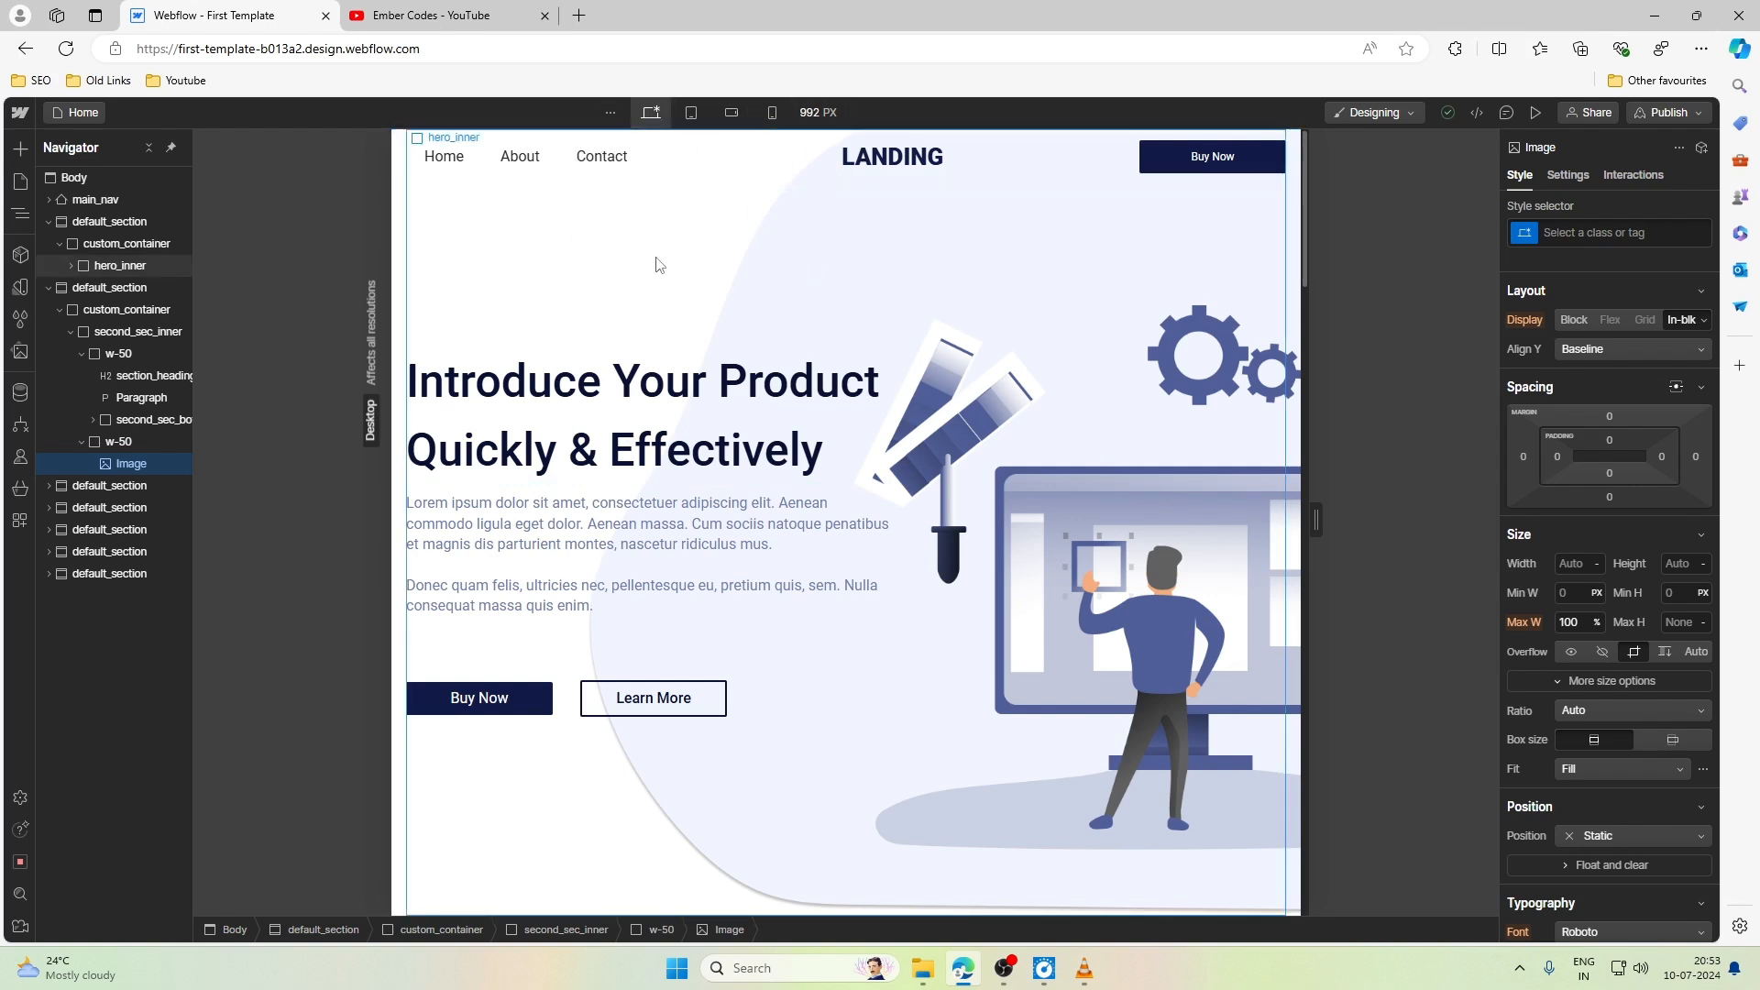
click(691, 113)
click(652, 115)
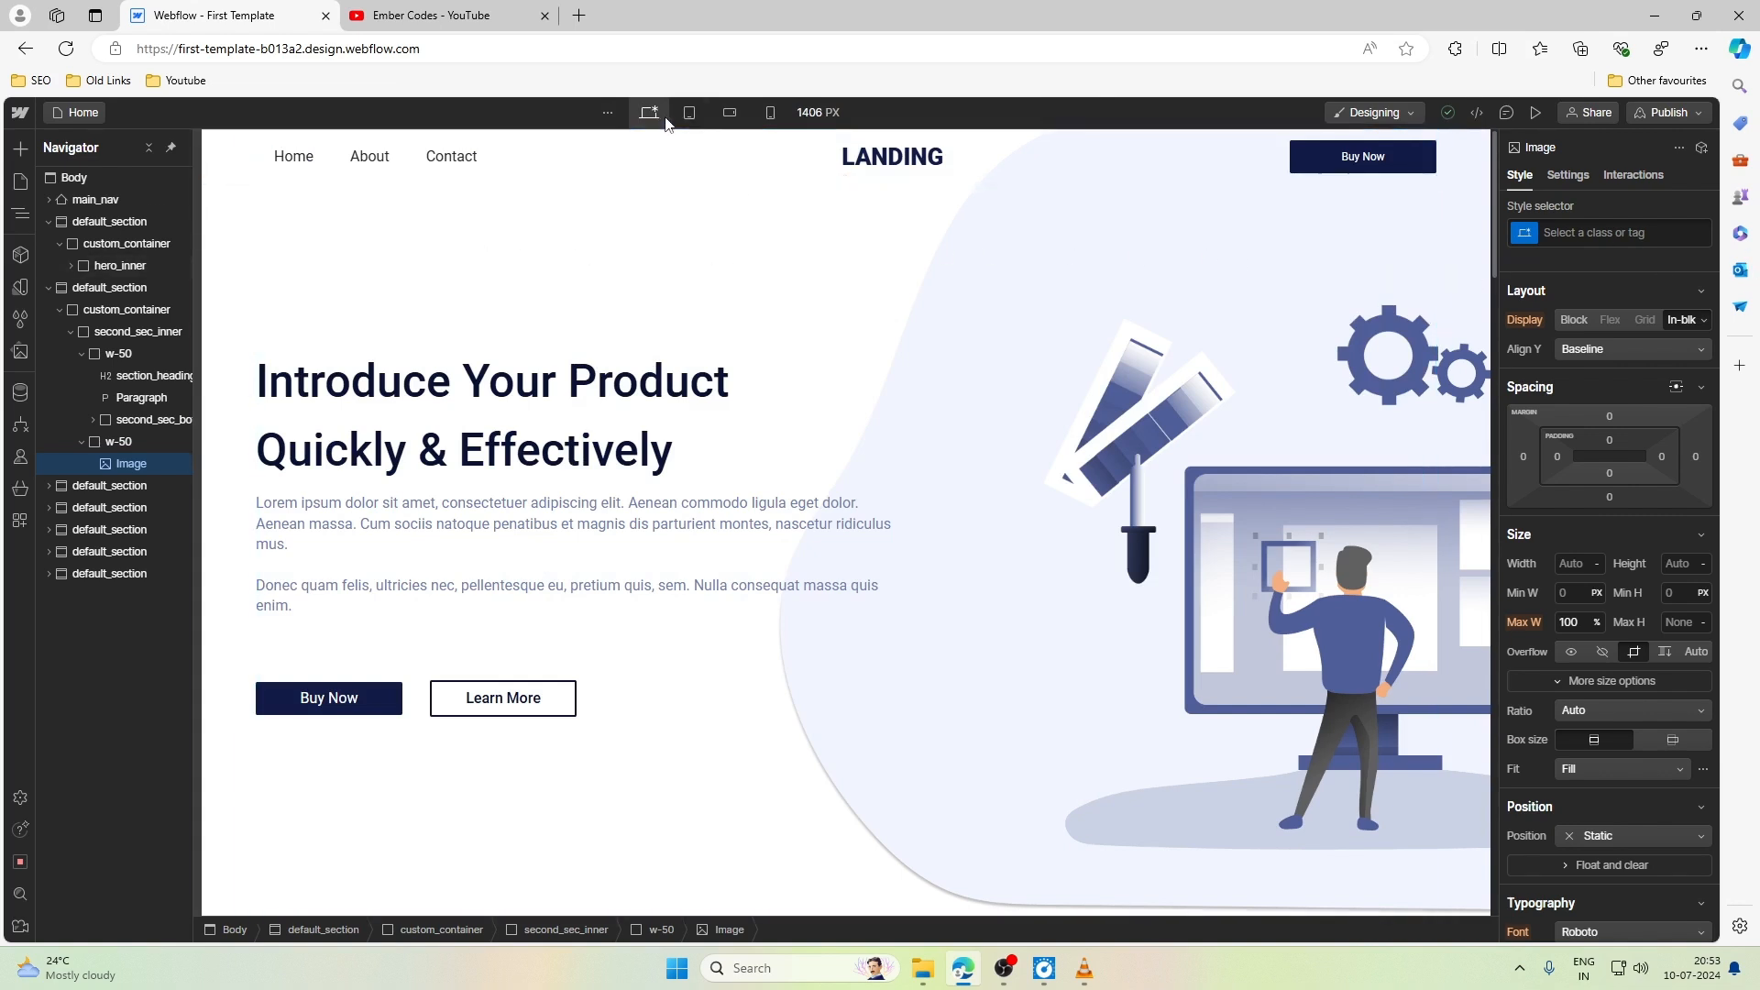
click(609, 112)
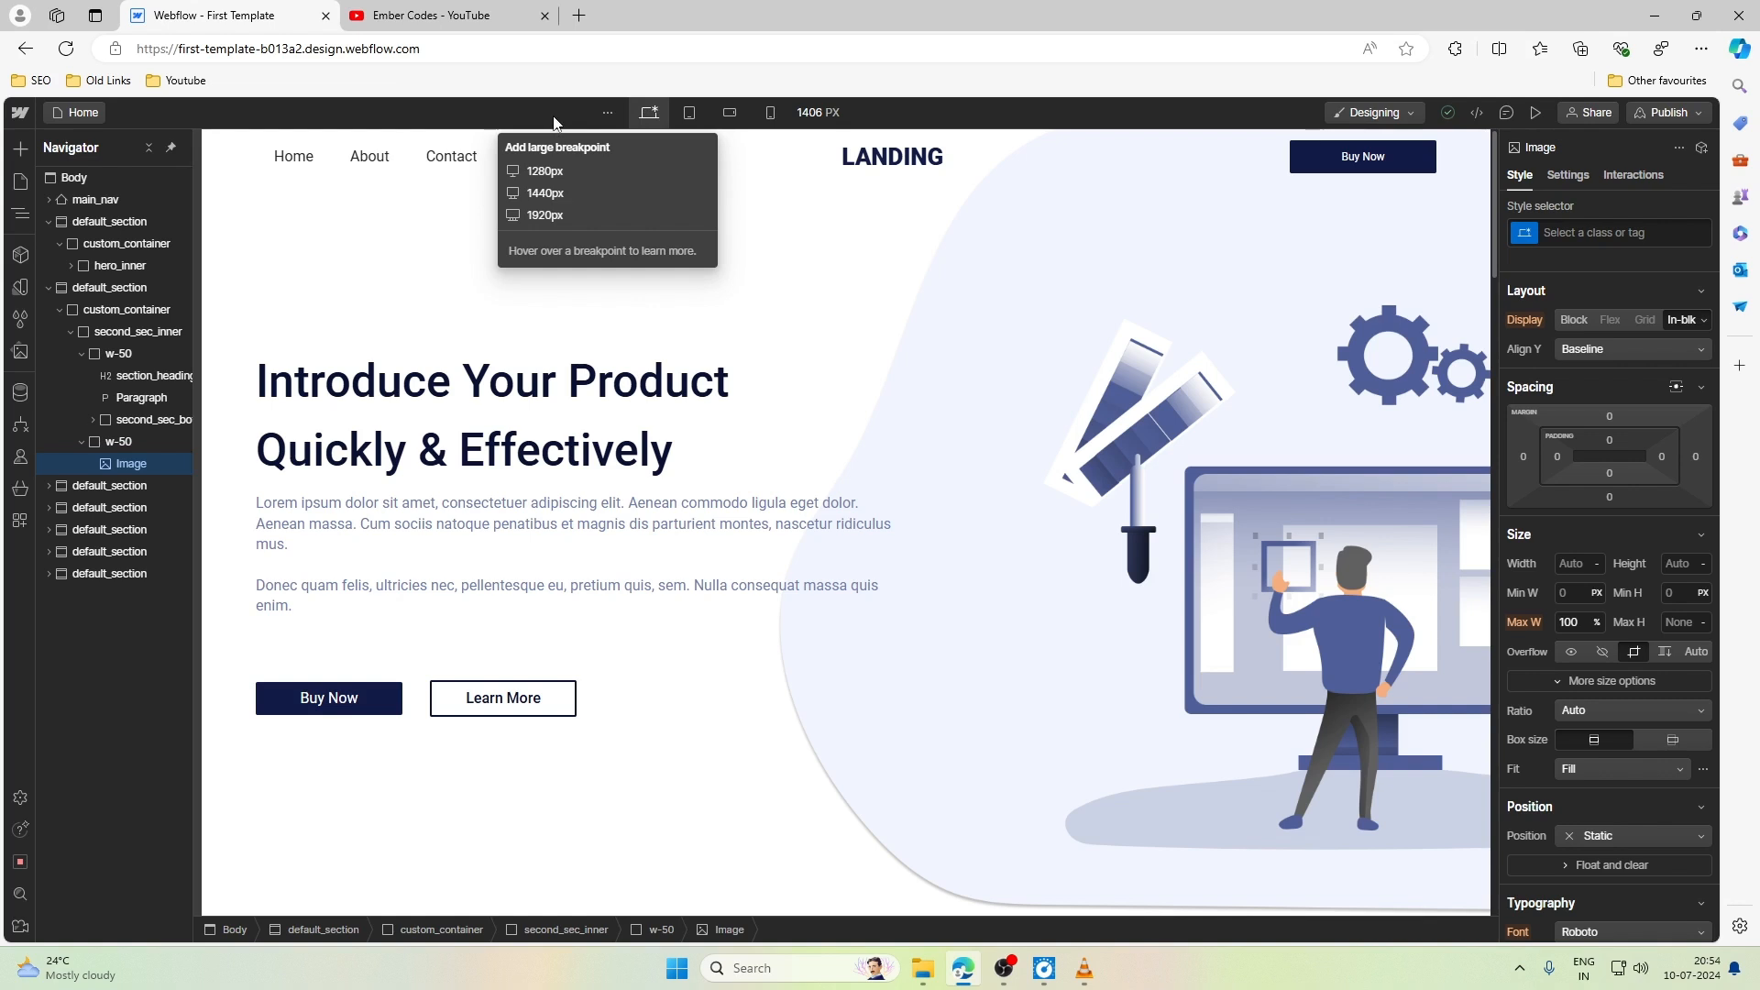
- Compare the page layout at the Tablet breakpoint with the base Desktop breakpoint
click(653, 119)
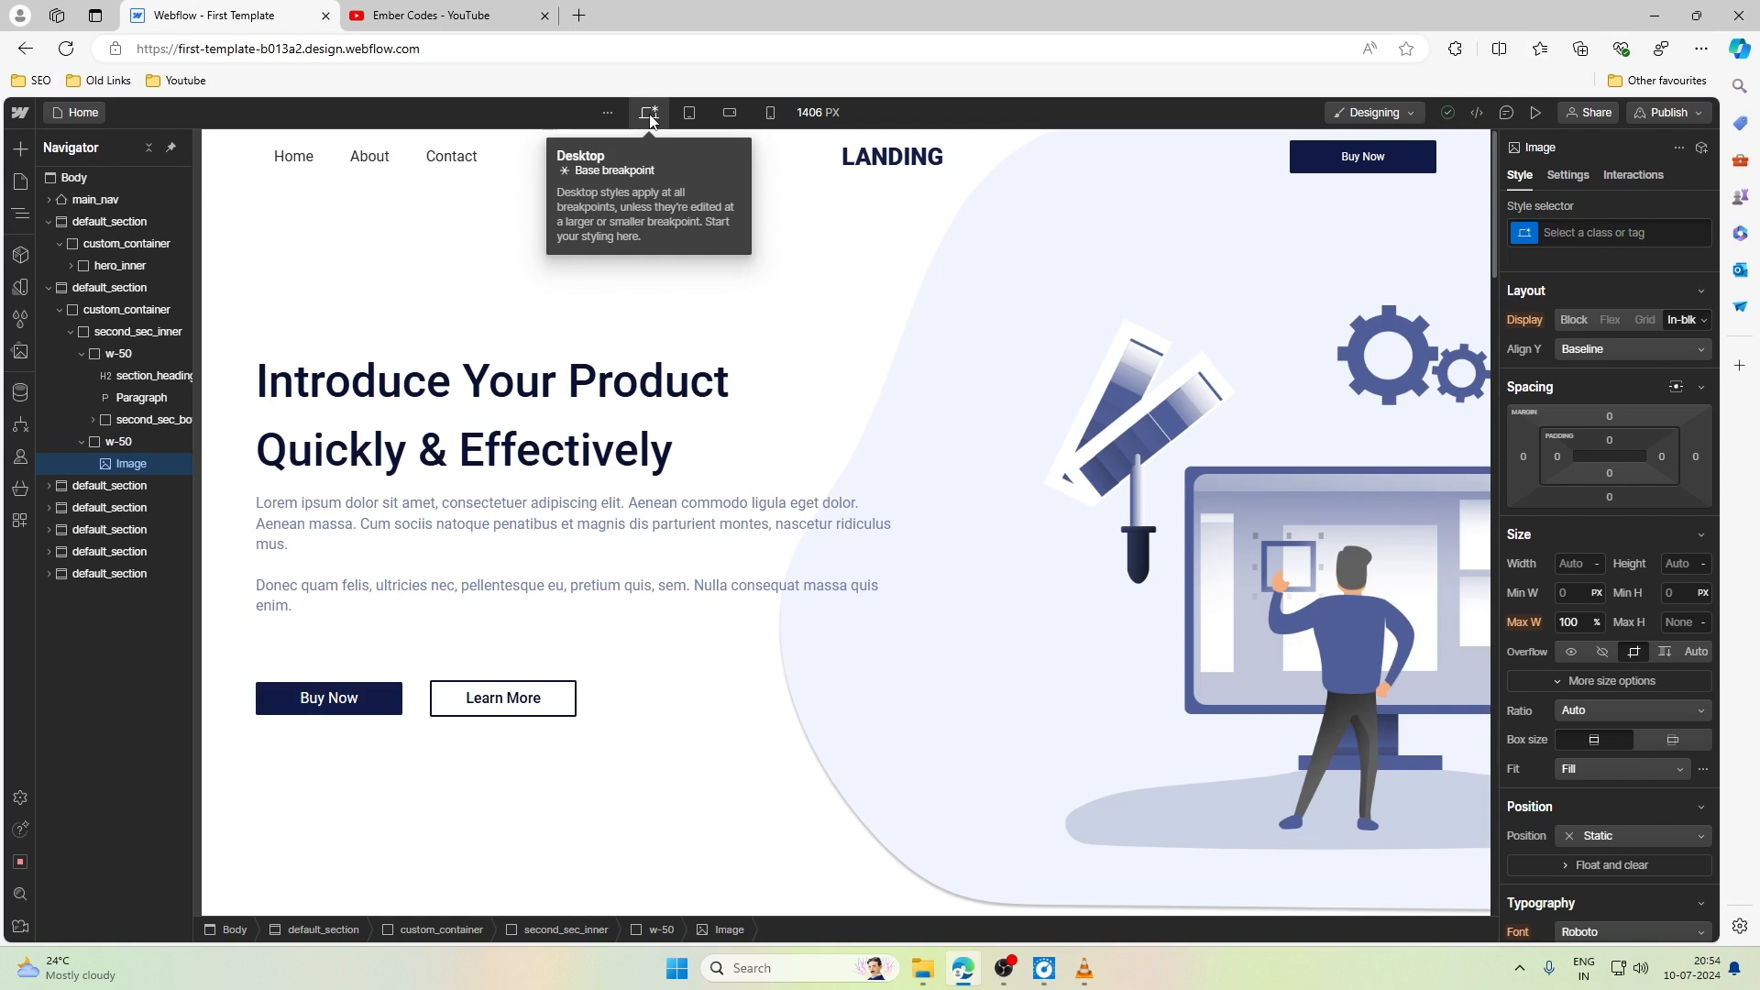
click(684, 117)
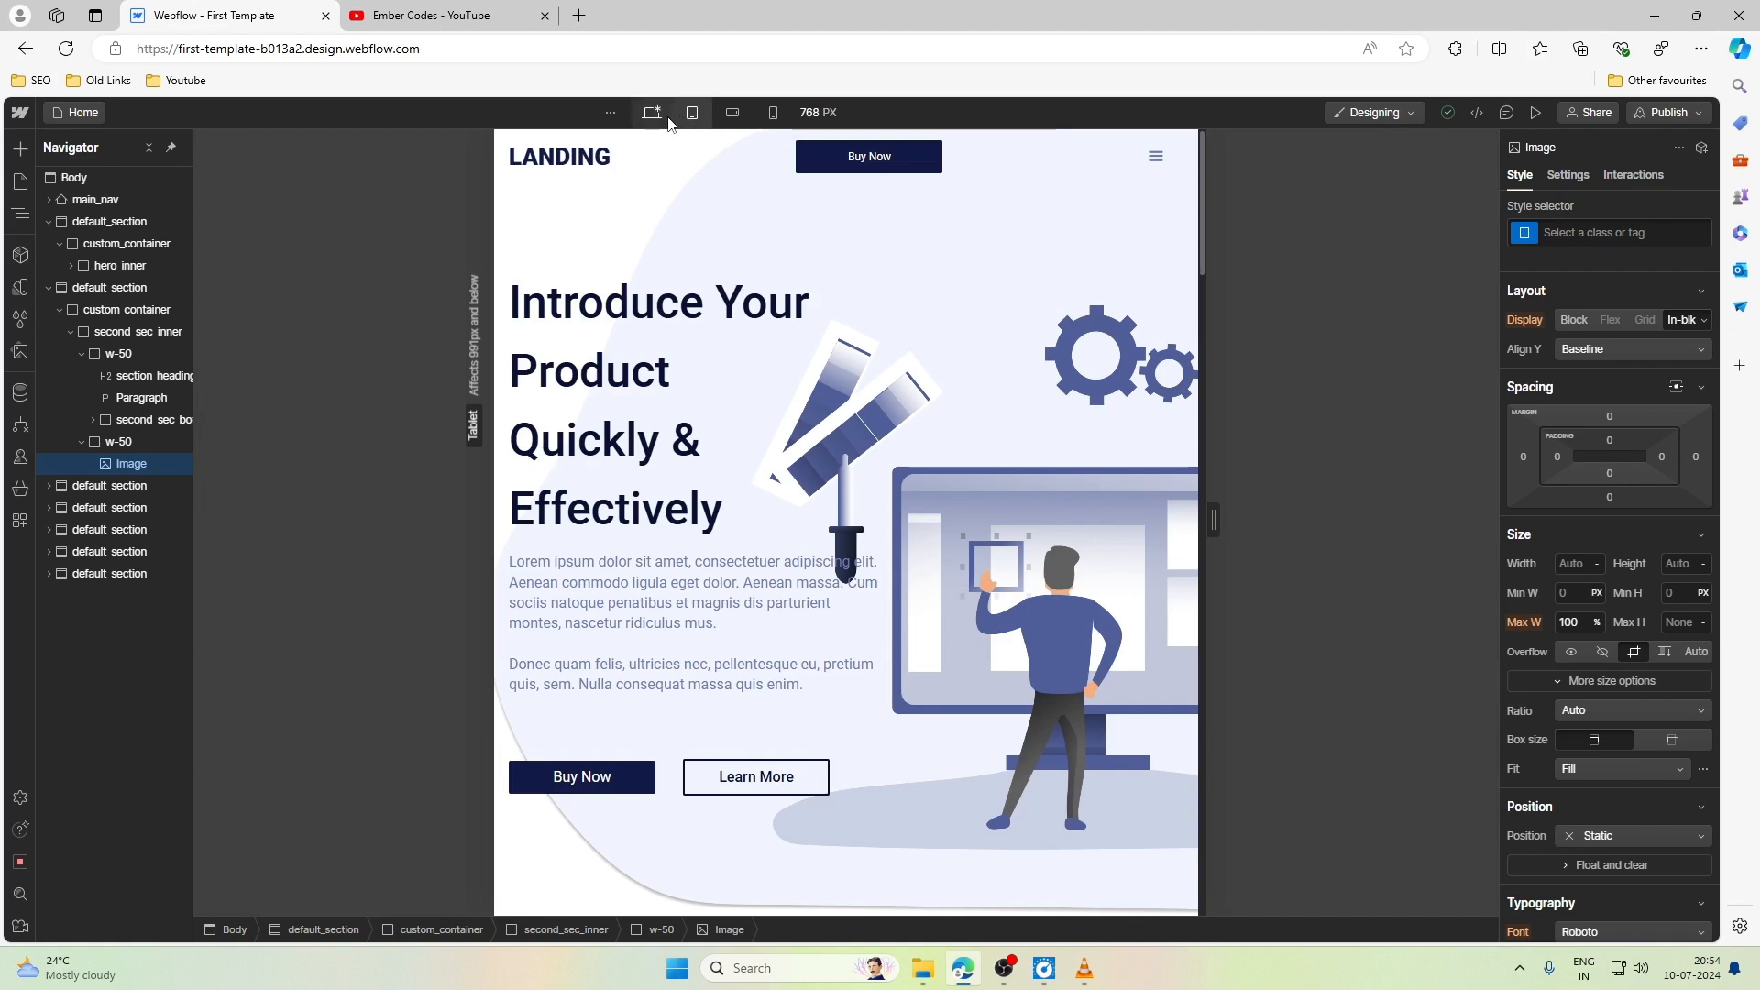
drag(1214, 518, 1214, 518)
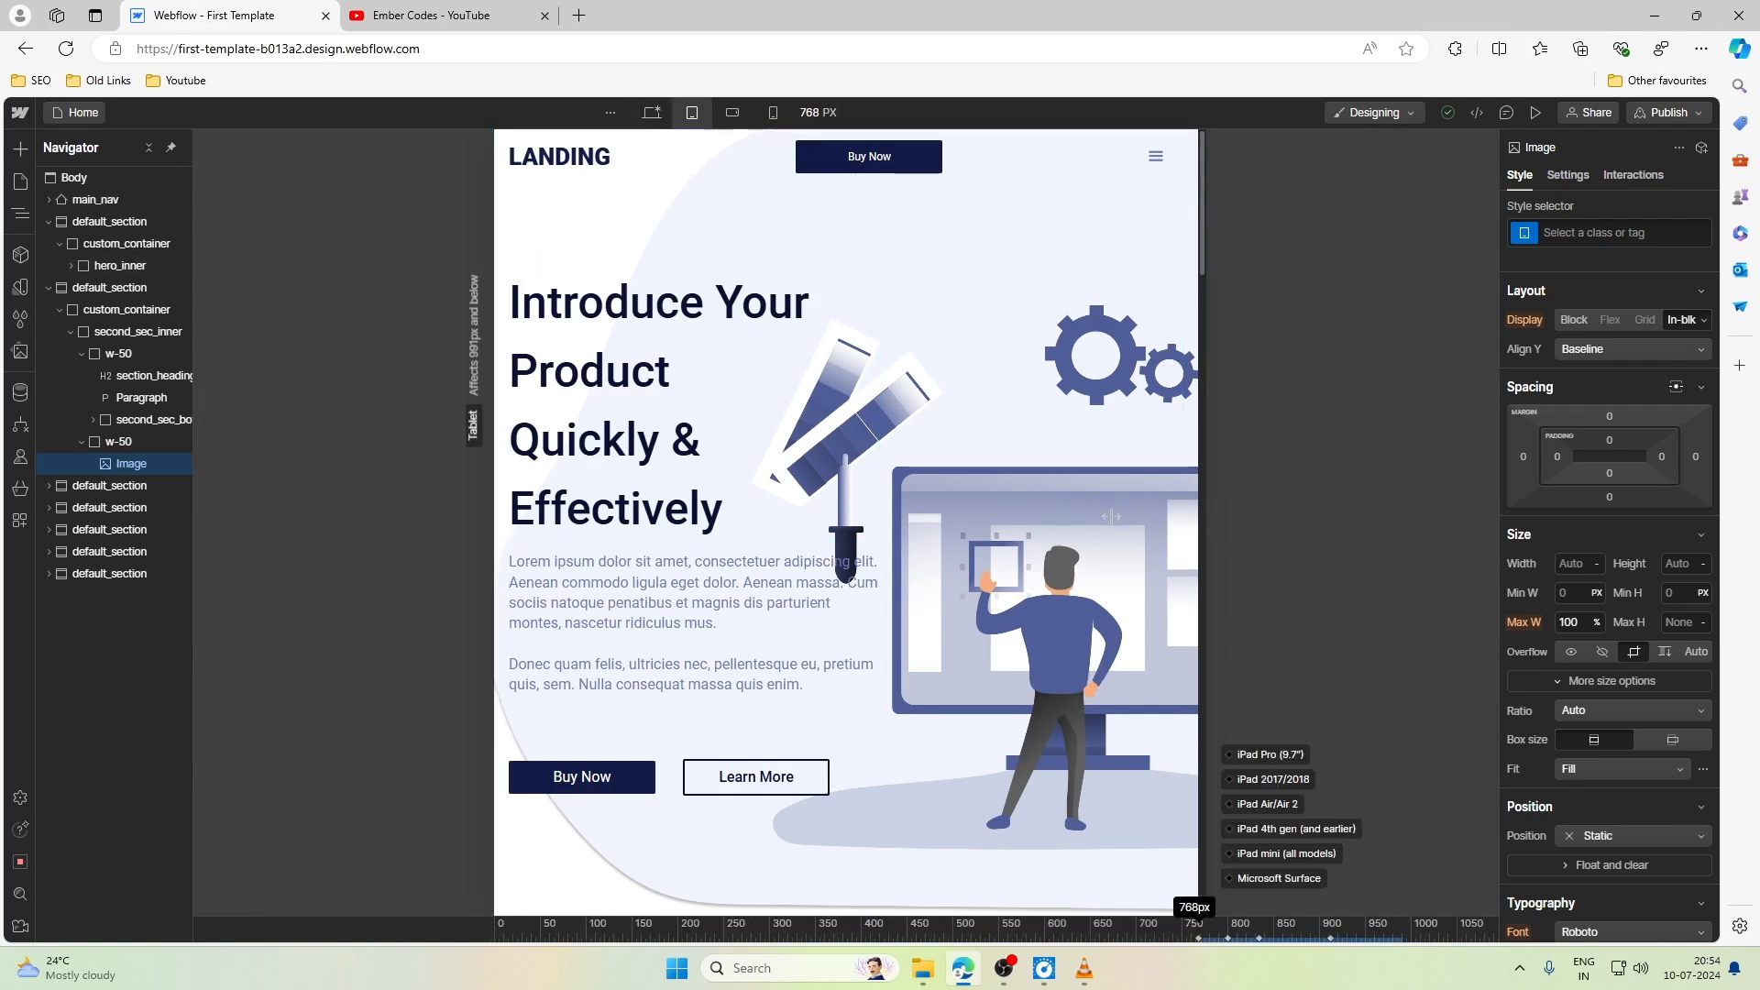
click(652, 112)
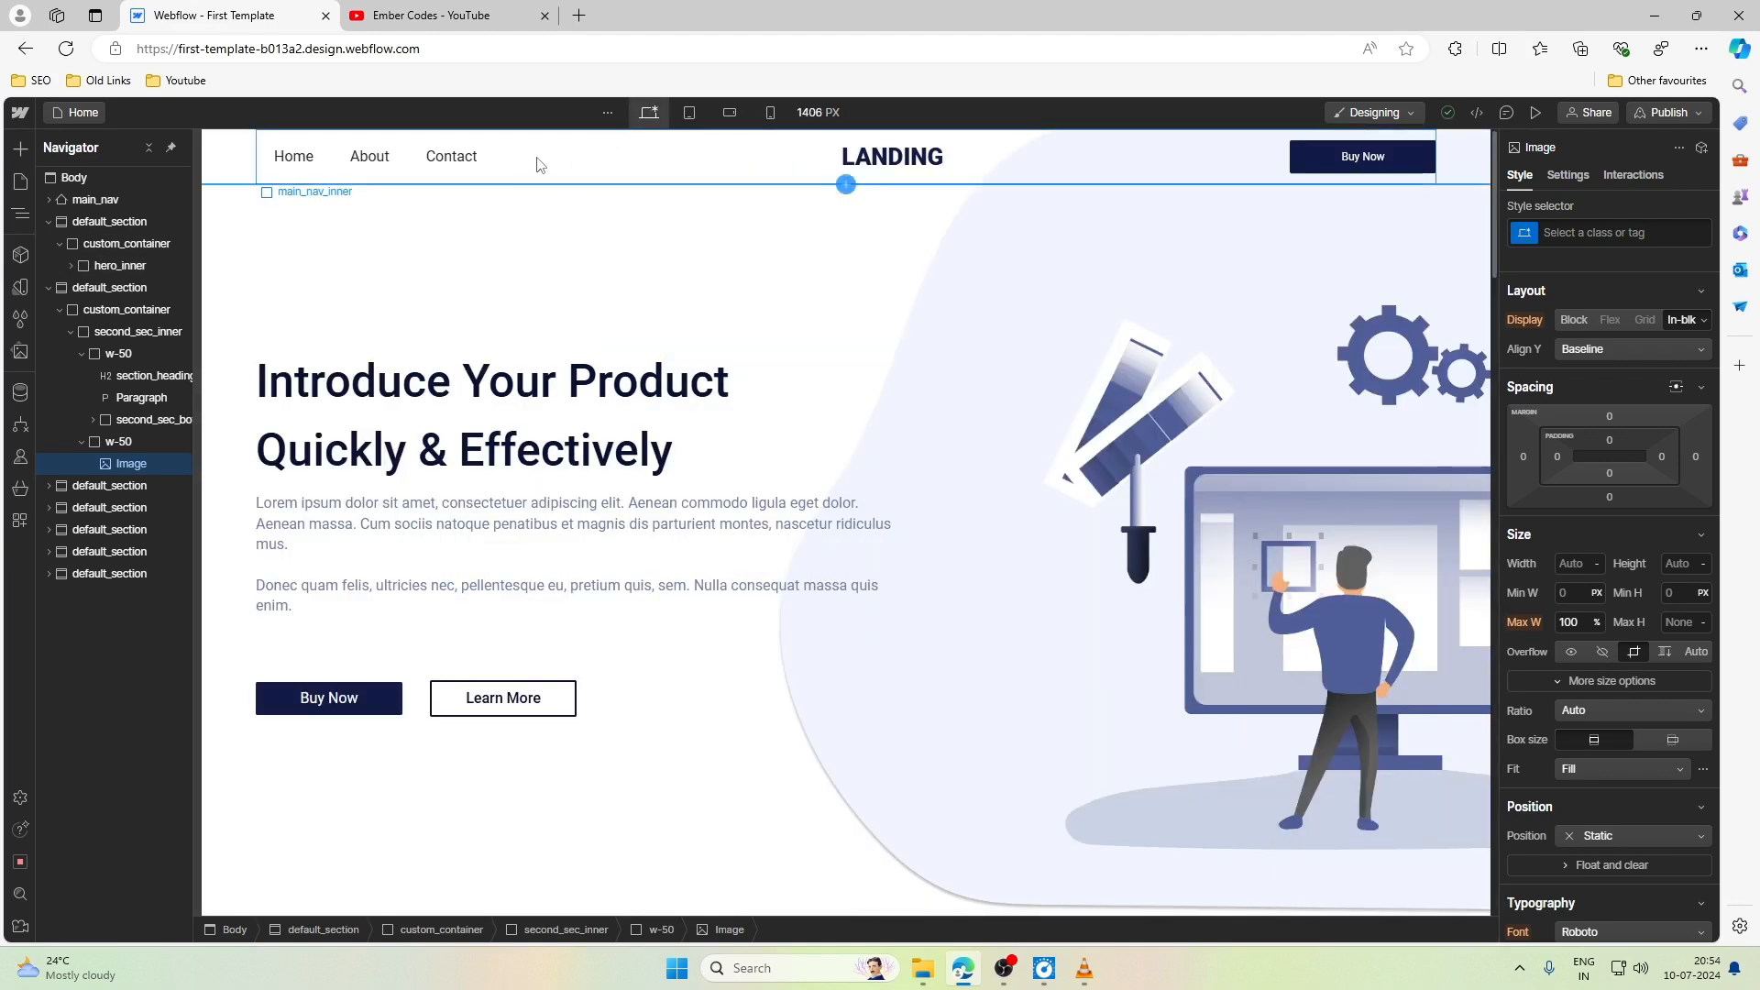
- Inspect the navbar's logo, Brand link, Buy Now button and menu icon, comparing their arrangement on desktop and tablet
click(229, 171)
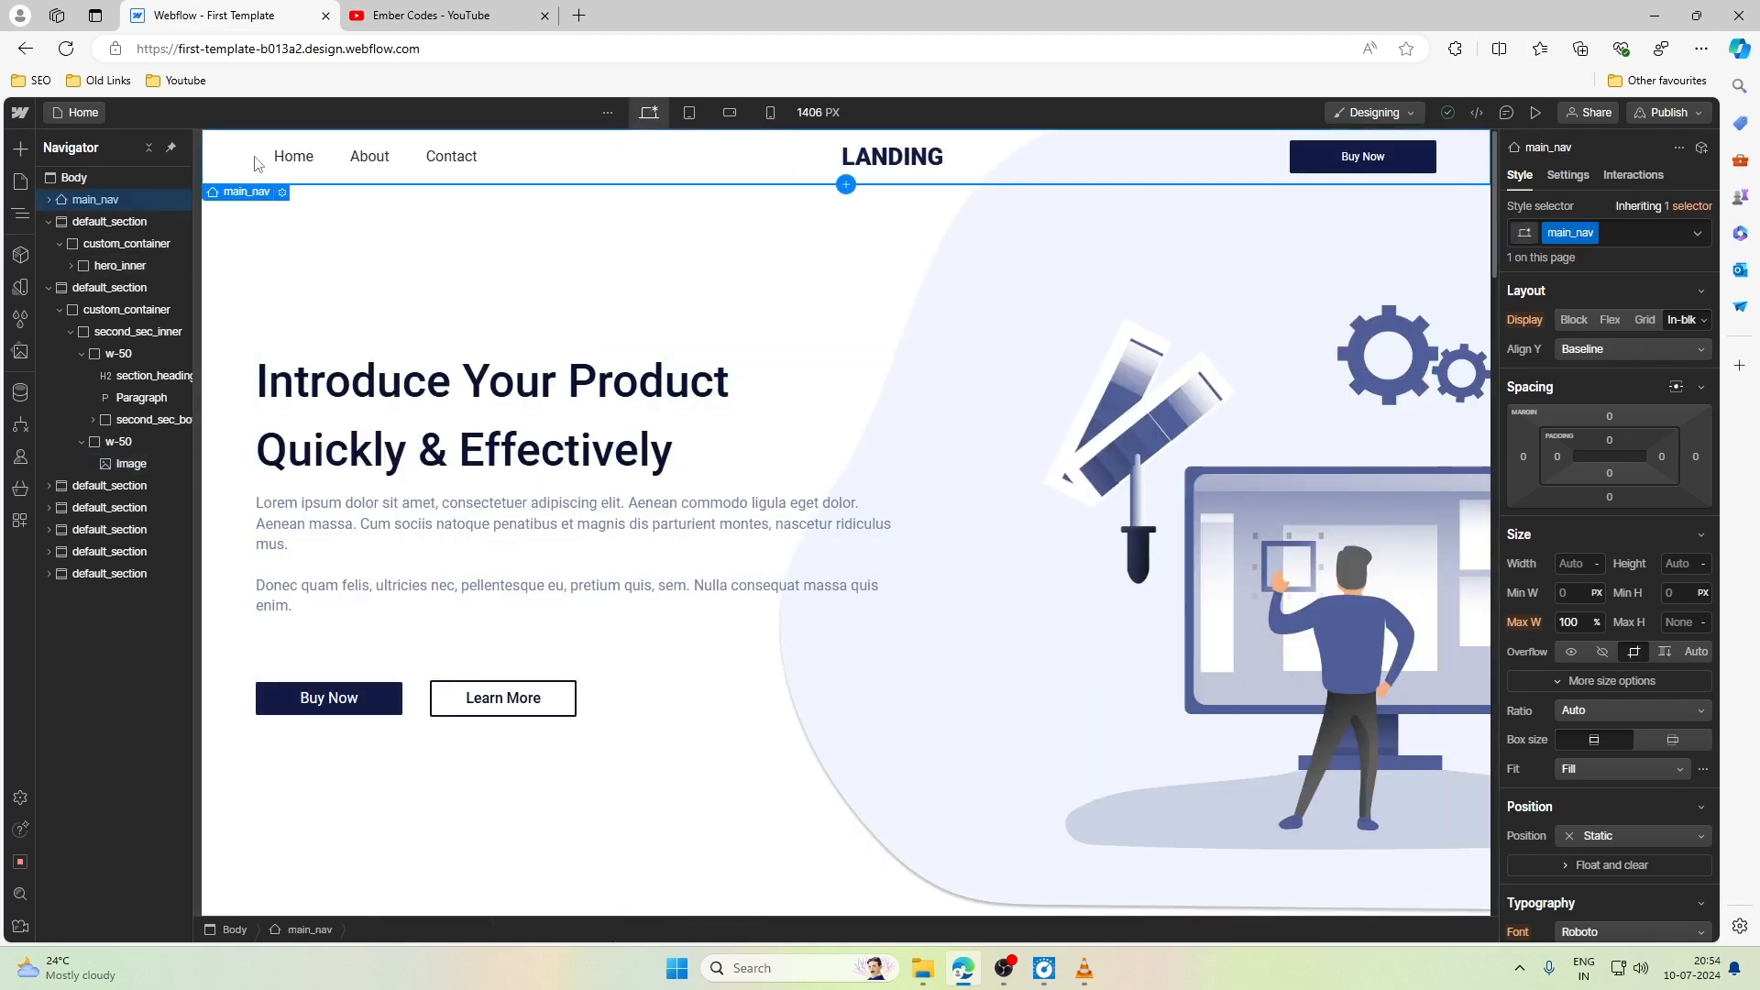
click(691, 112)
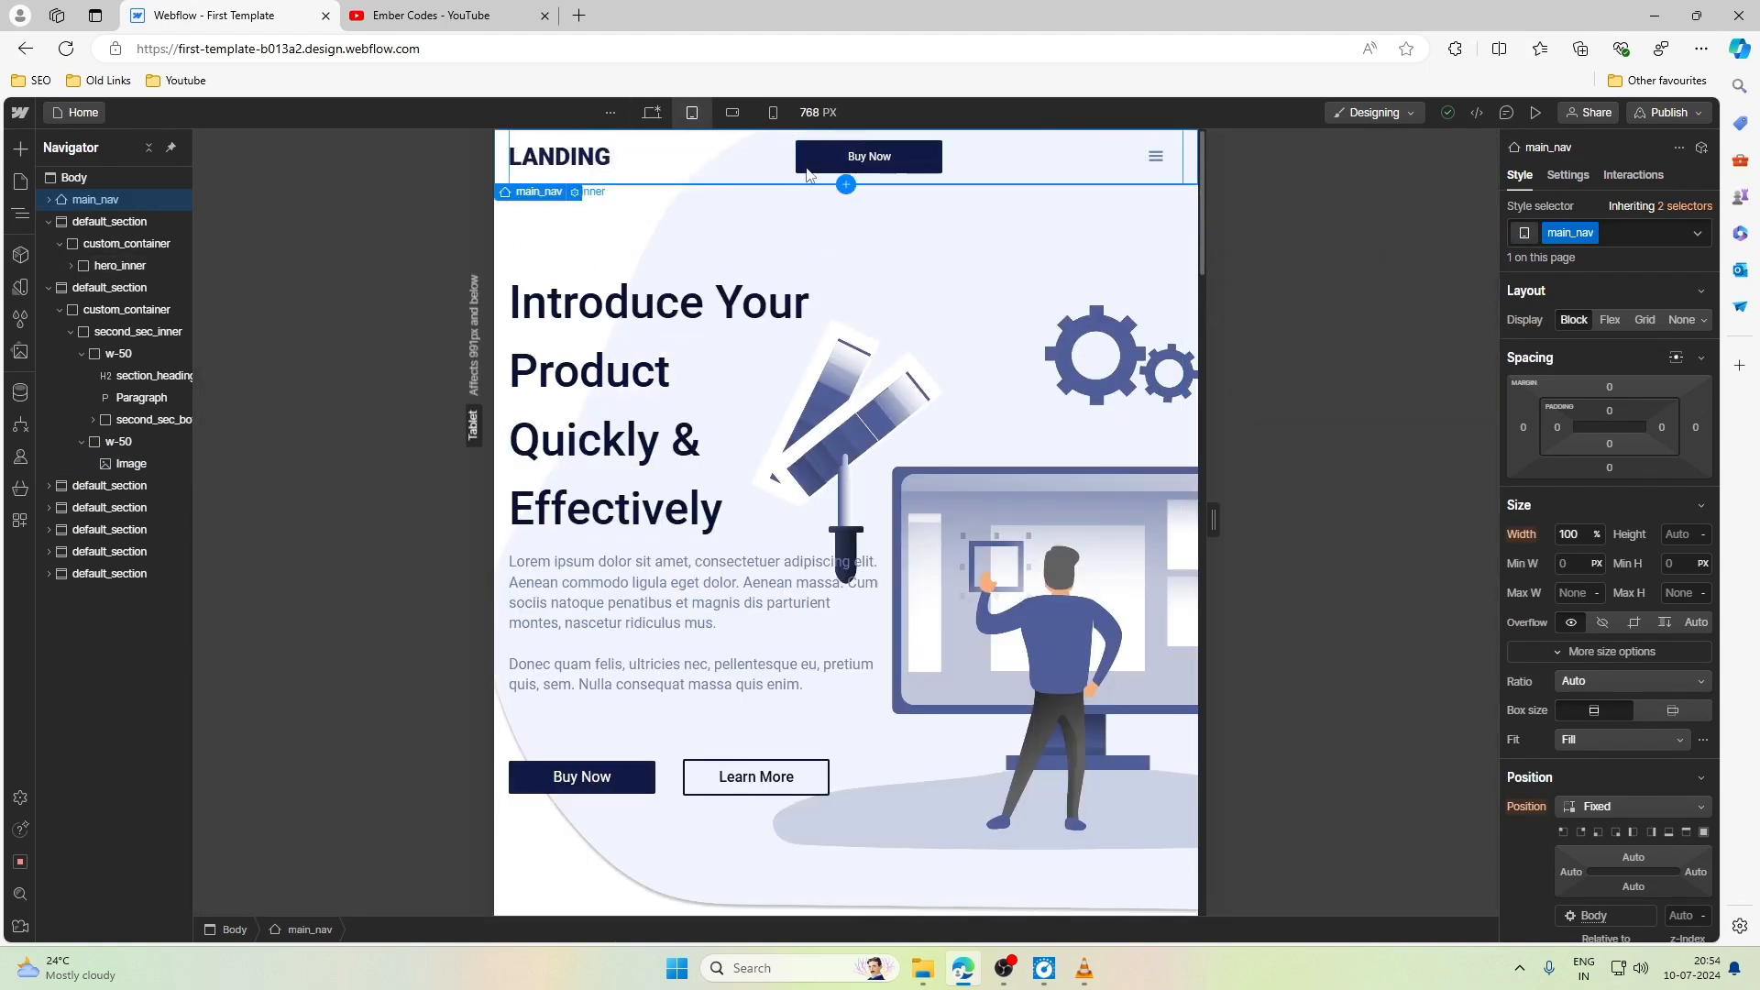
click(652, 112)
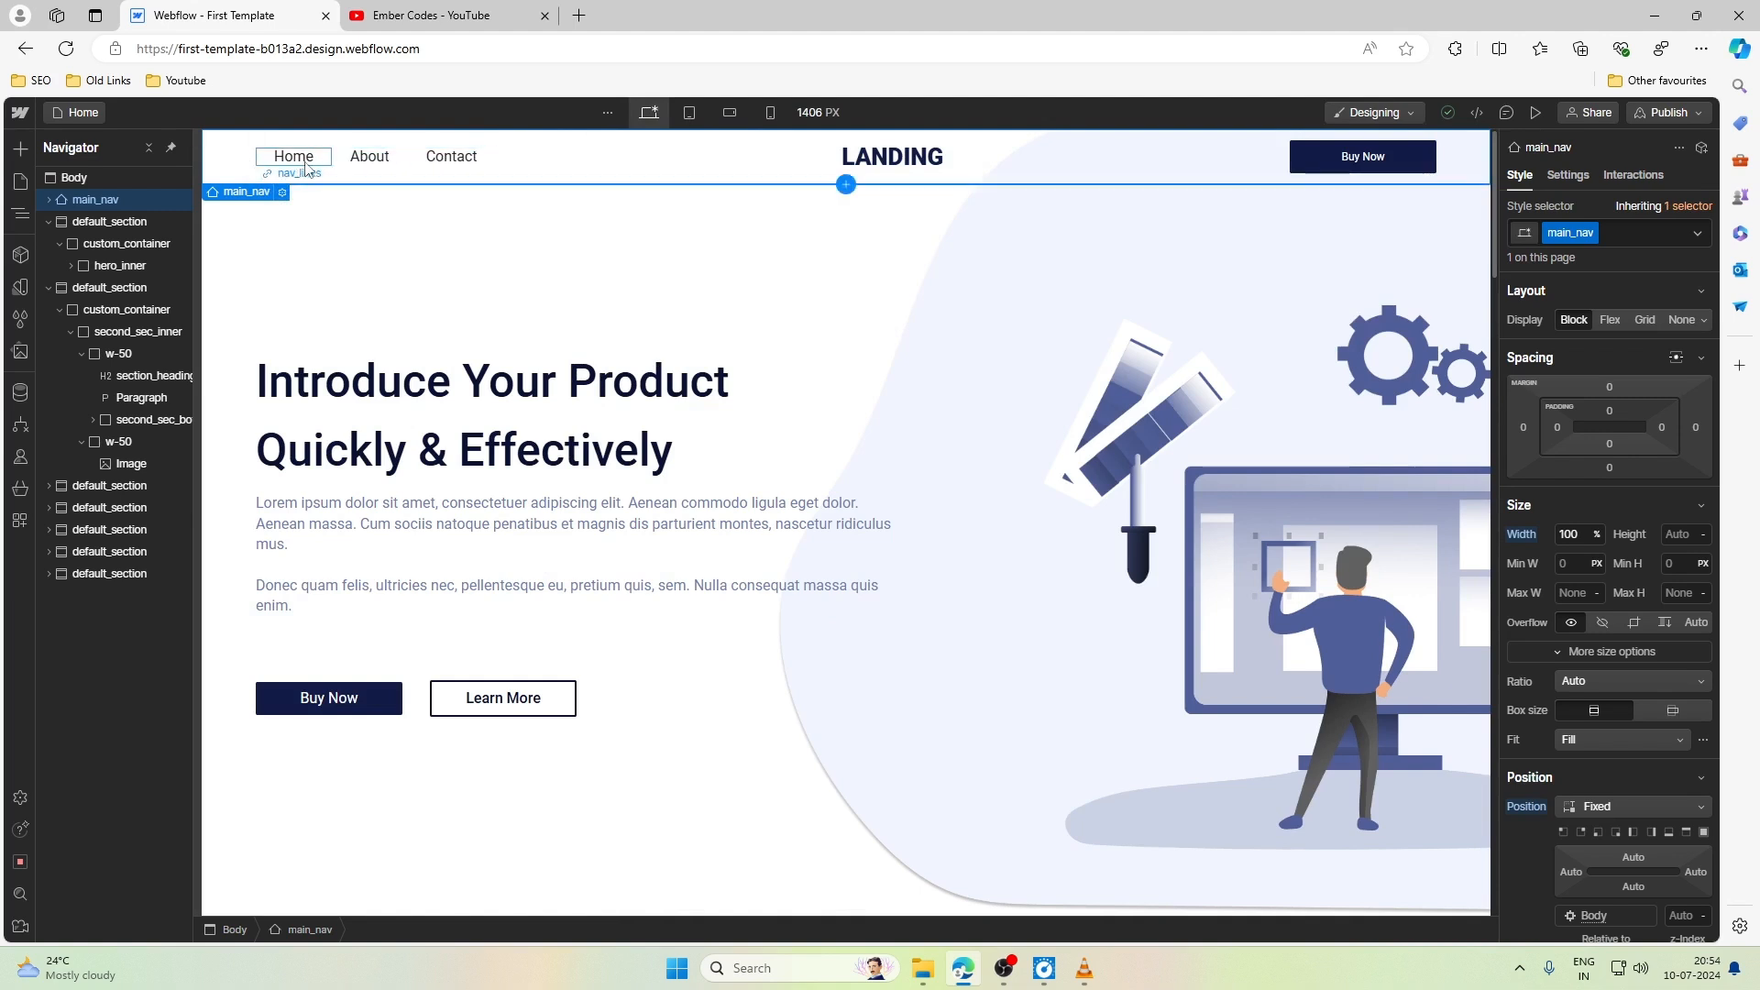
click(867, 164)
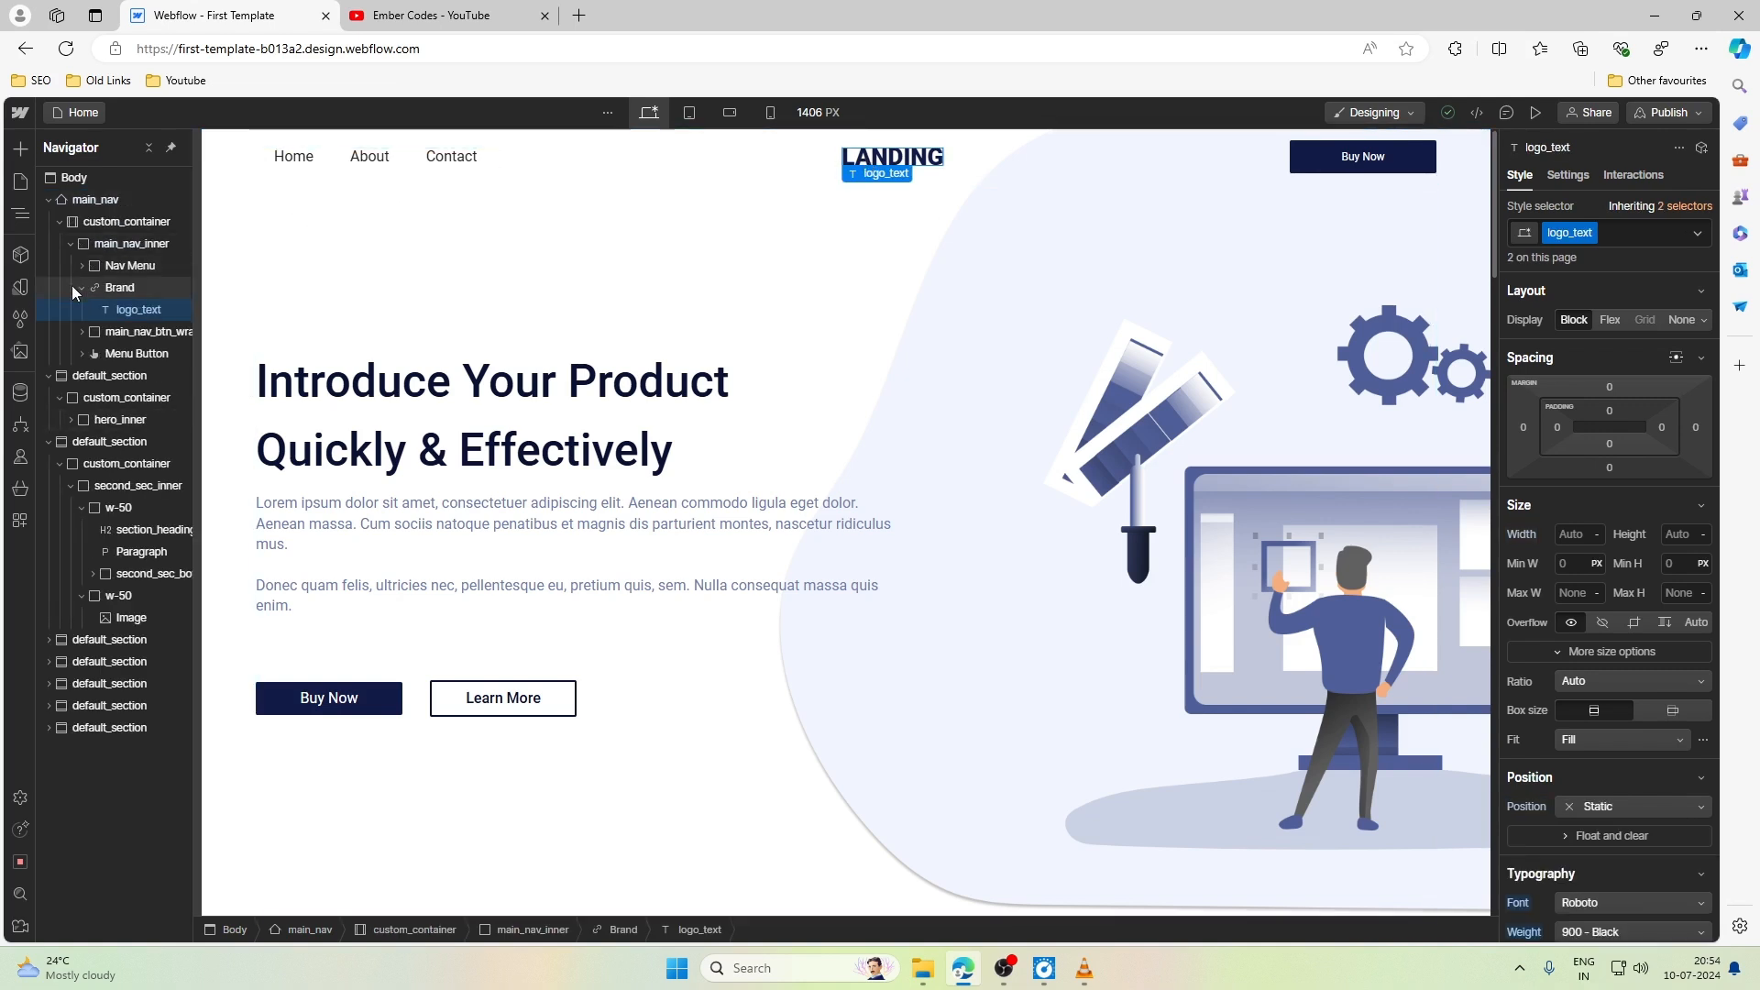
click(118, 289)
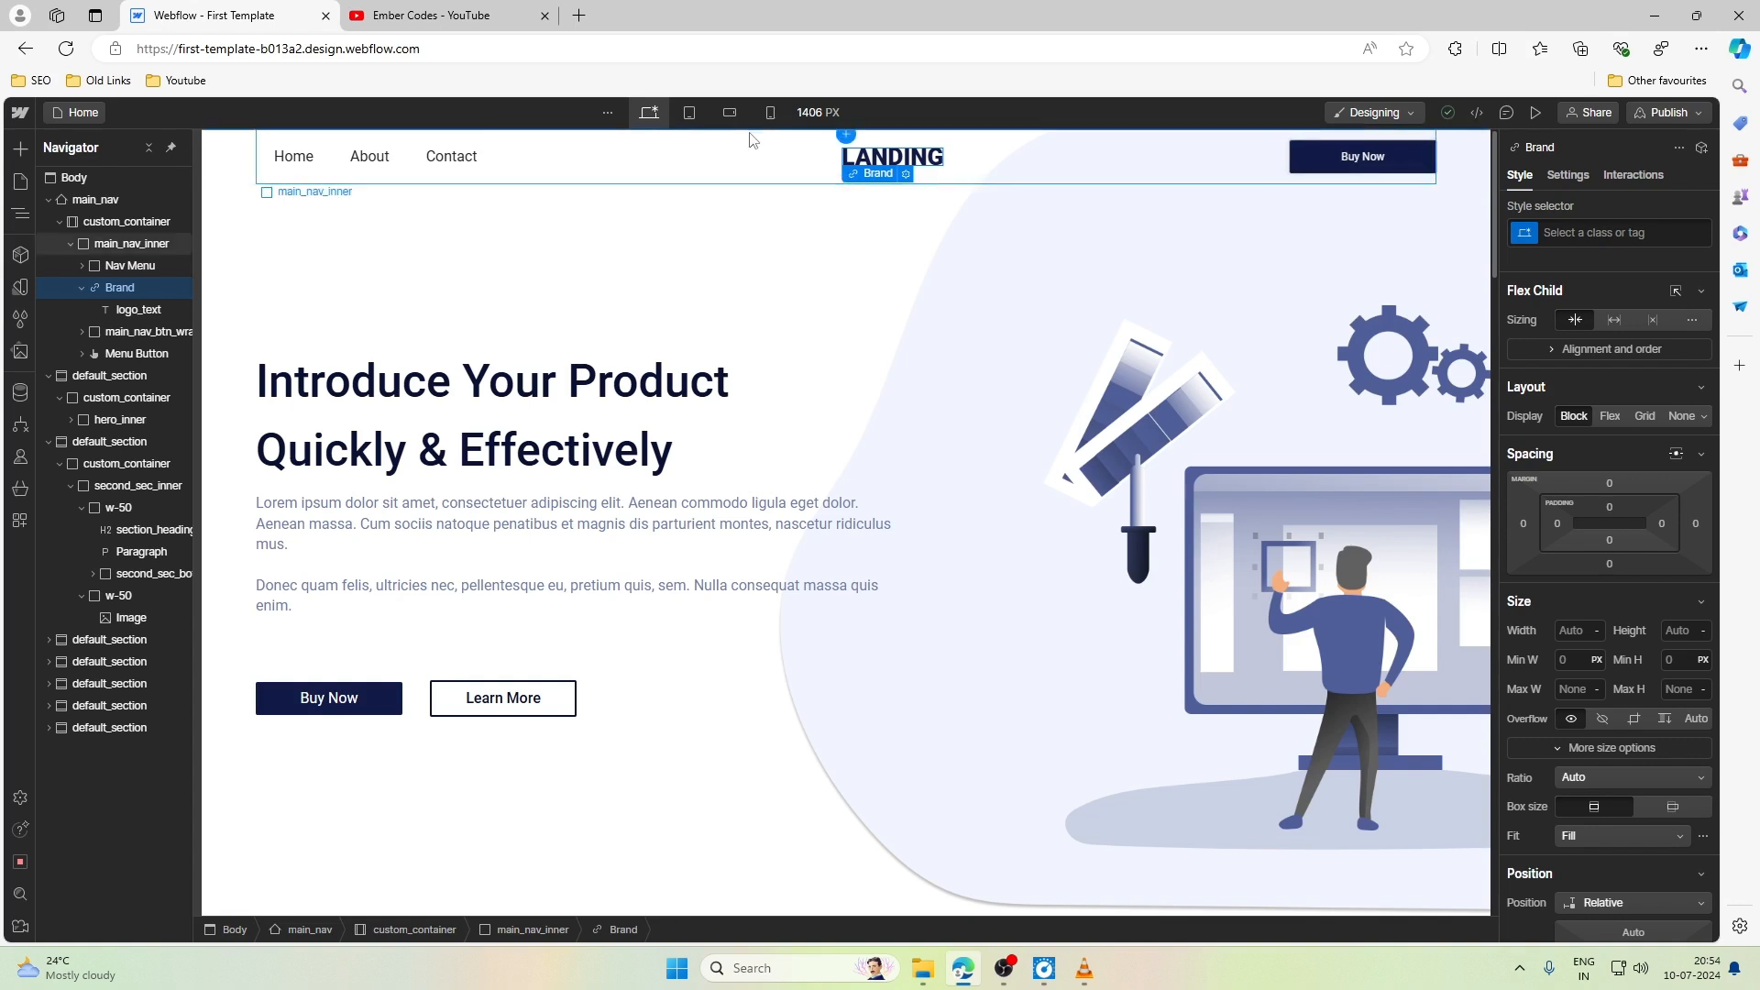
click(690, 112)
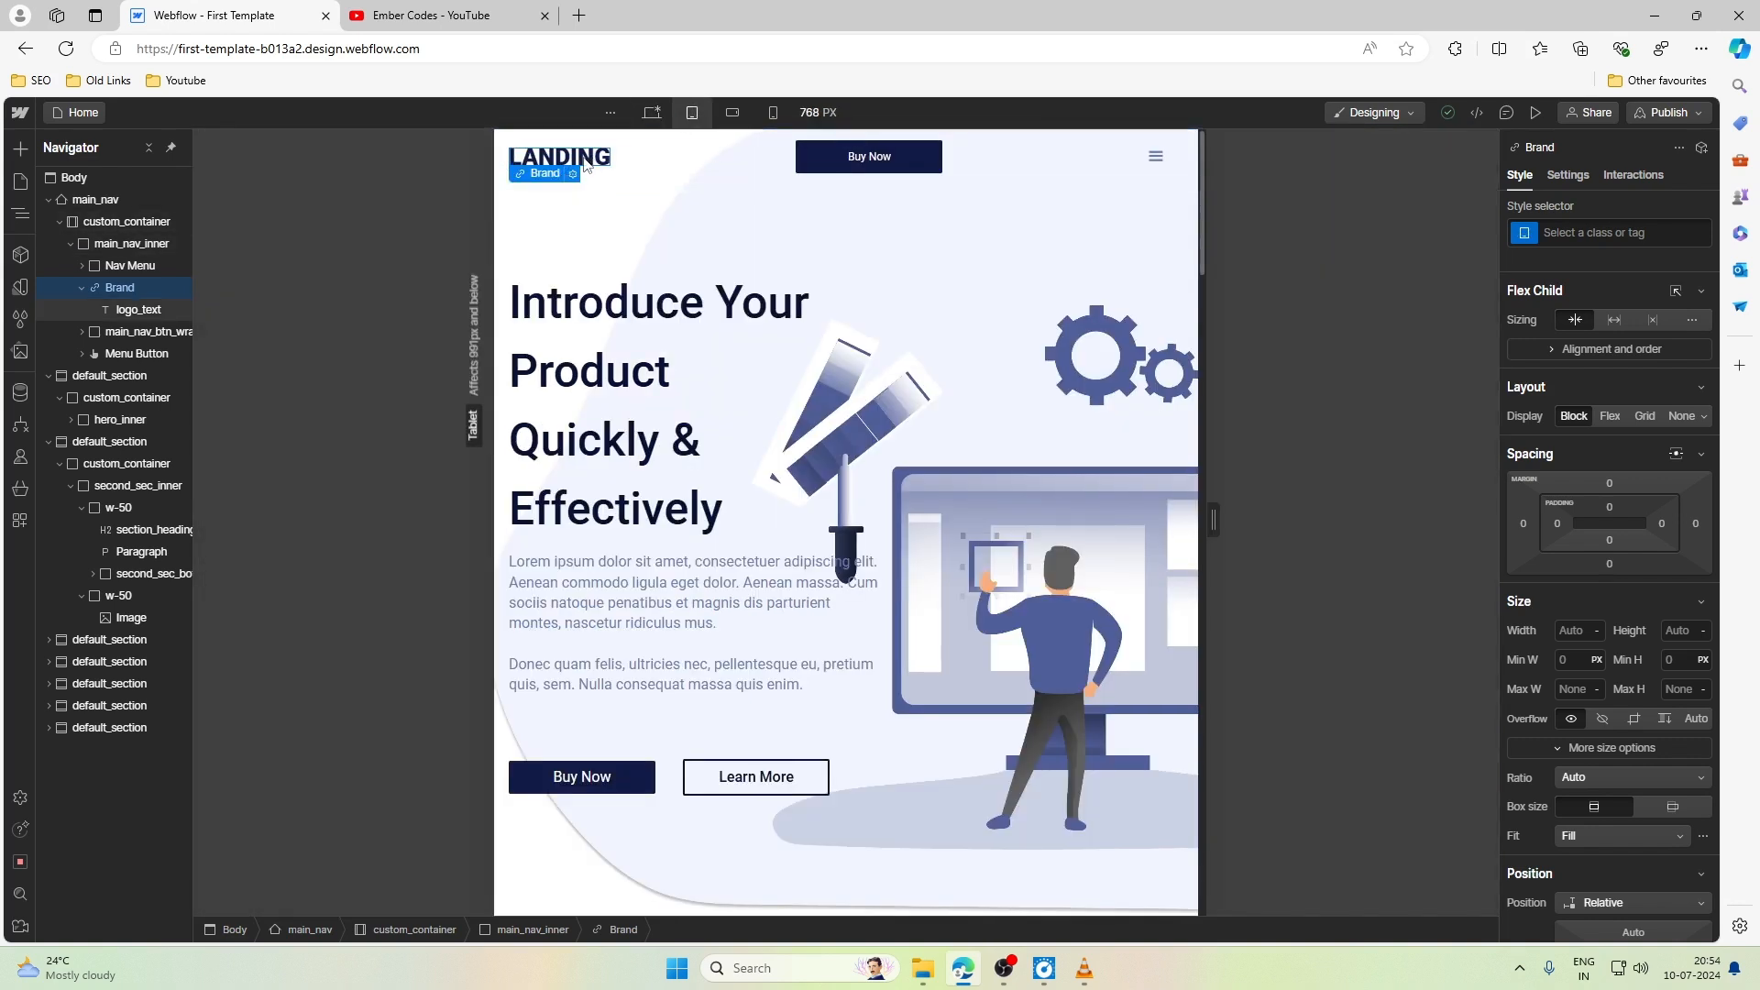
click(882, 162)
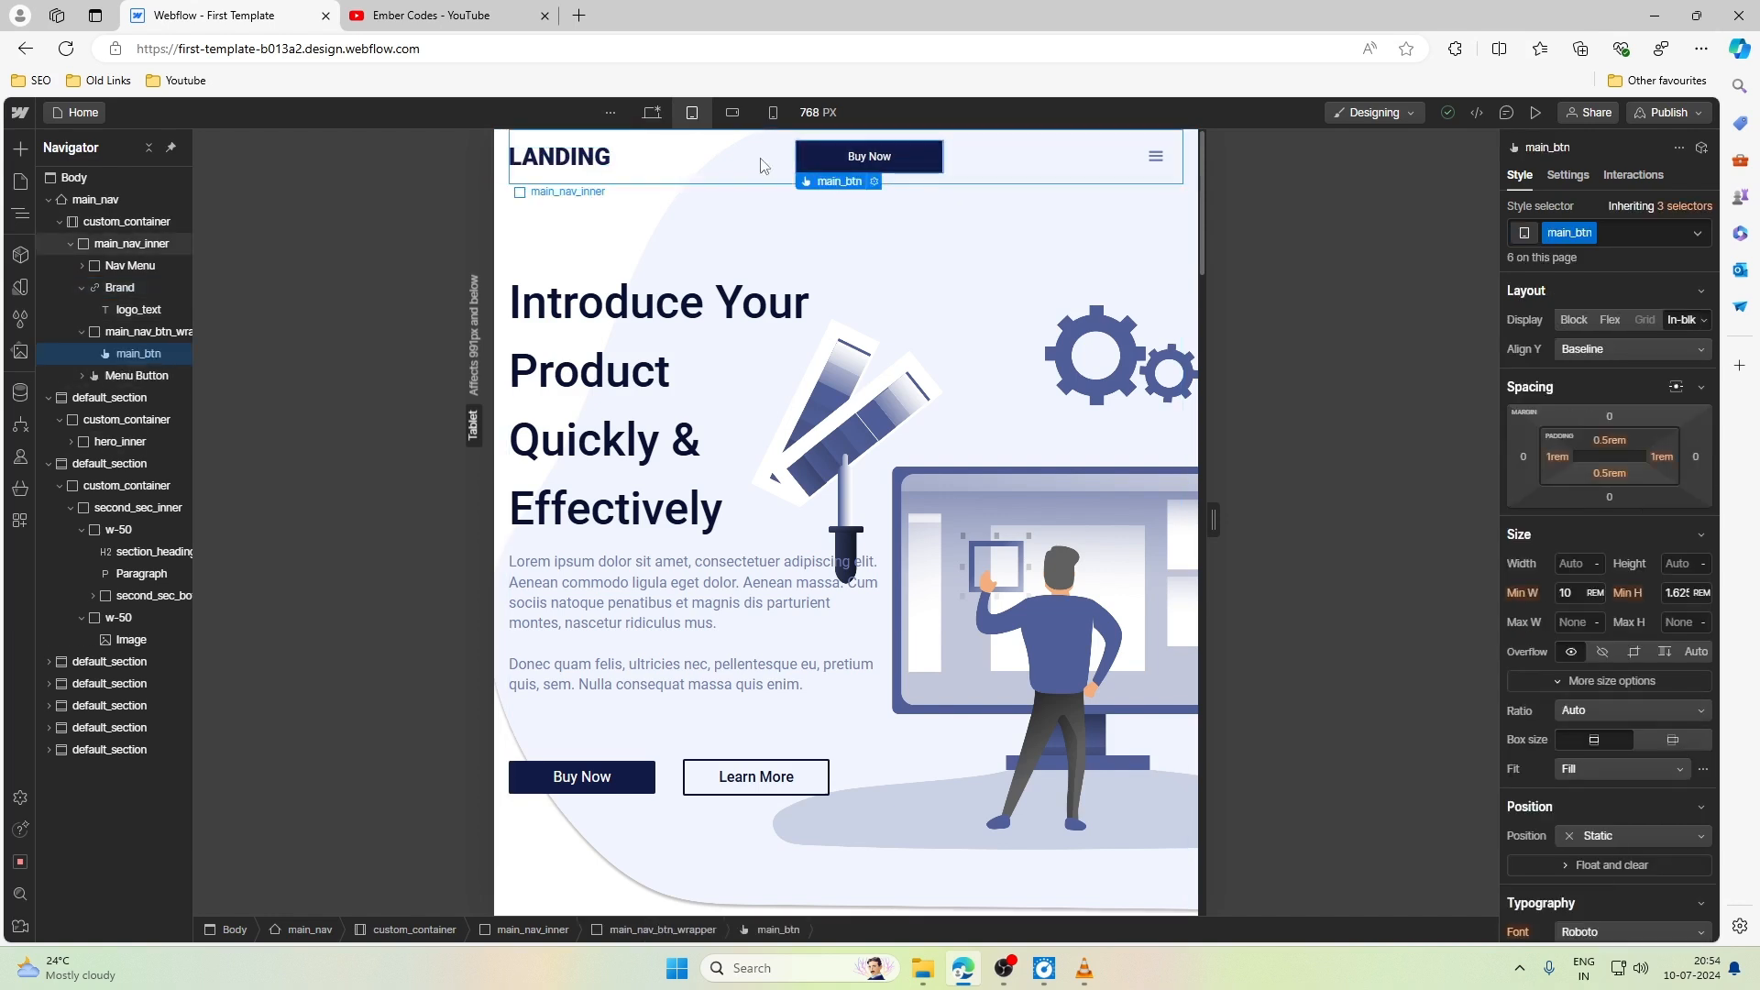
click(1171, 176)
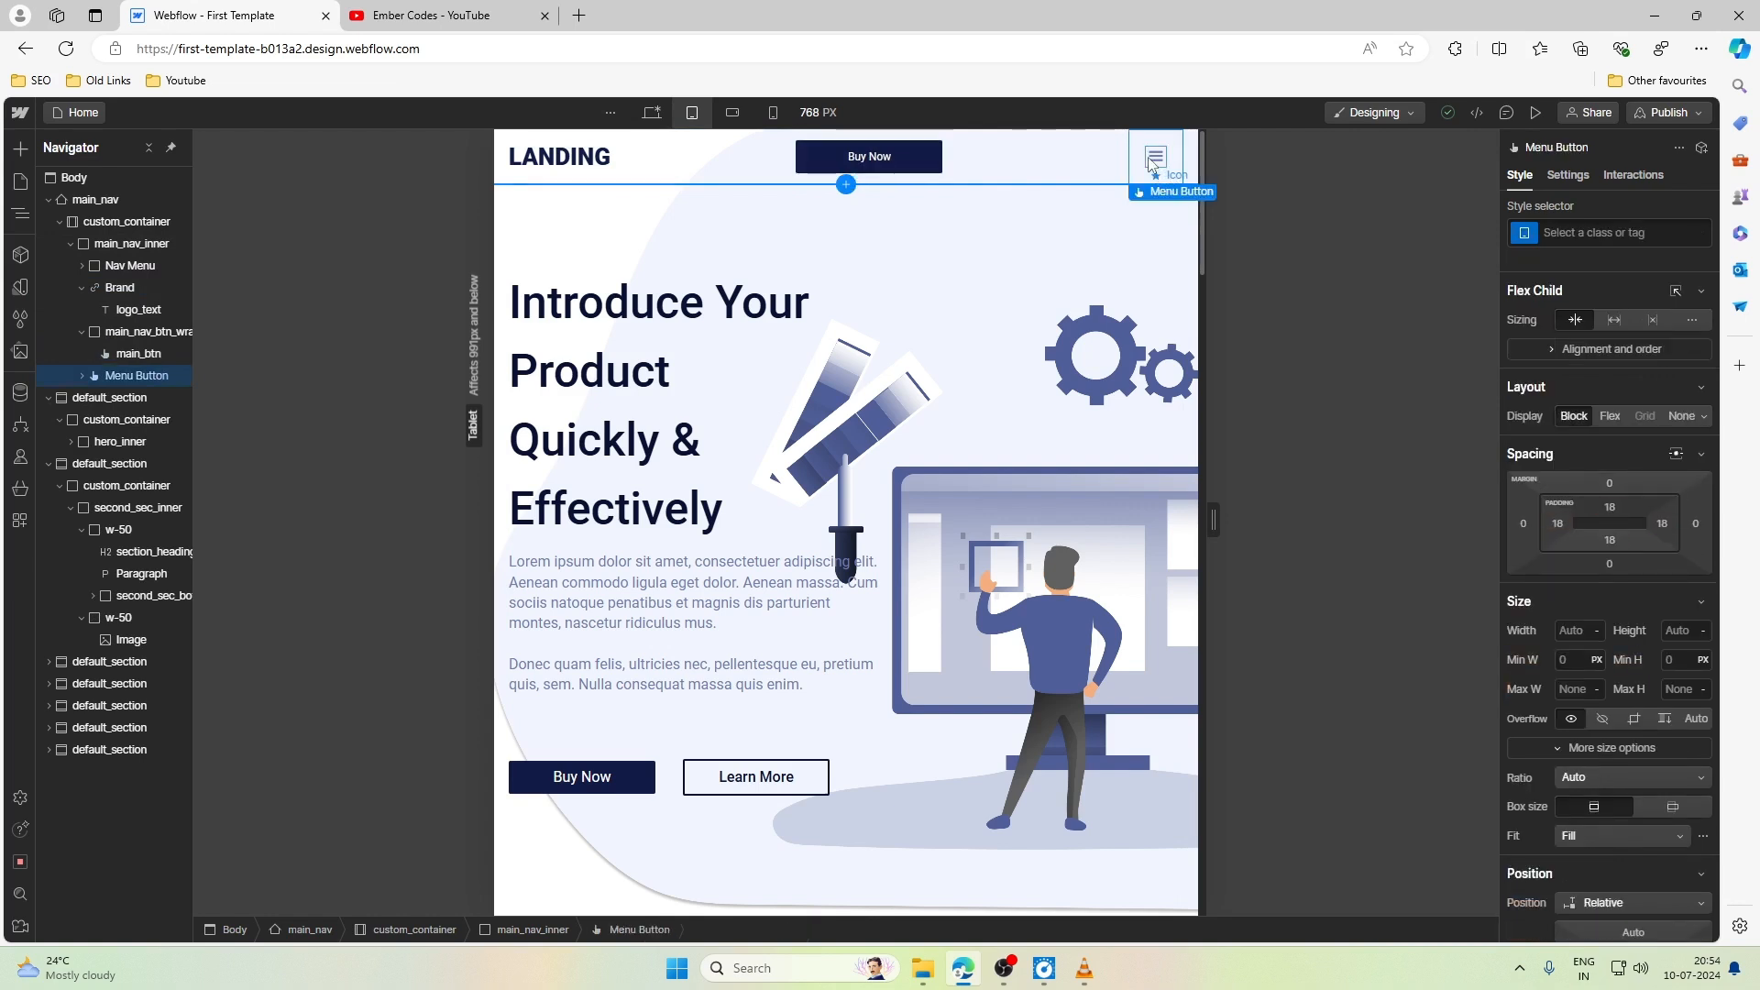
click(1152, 174)
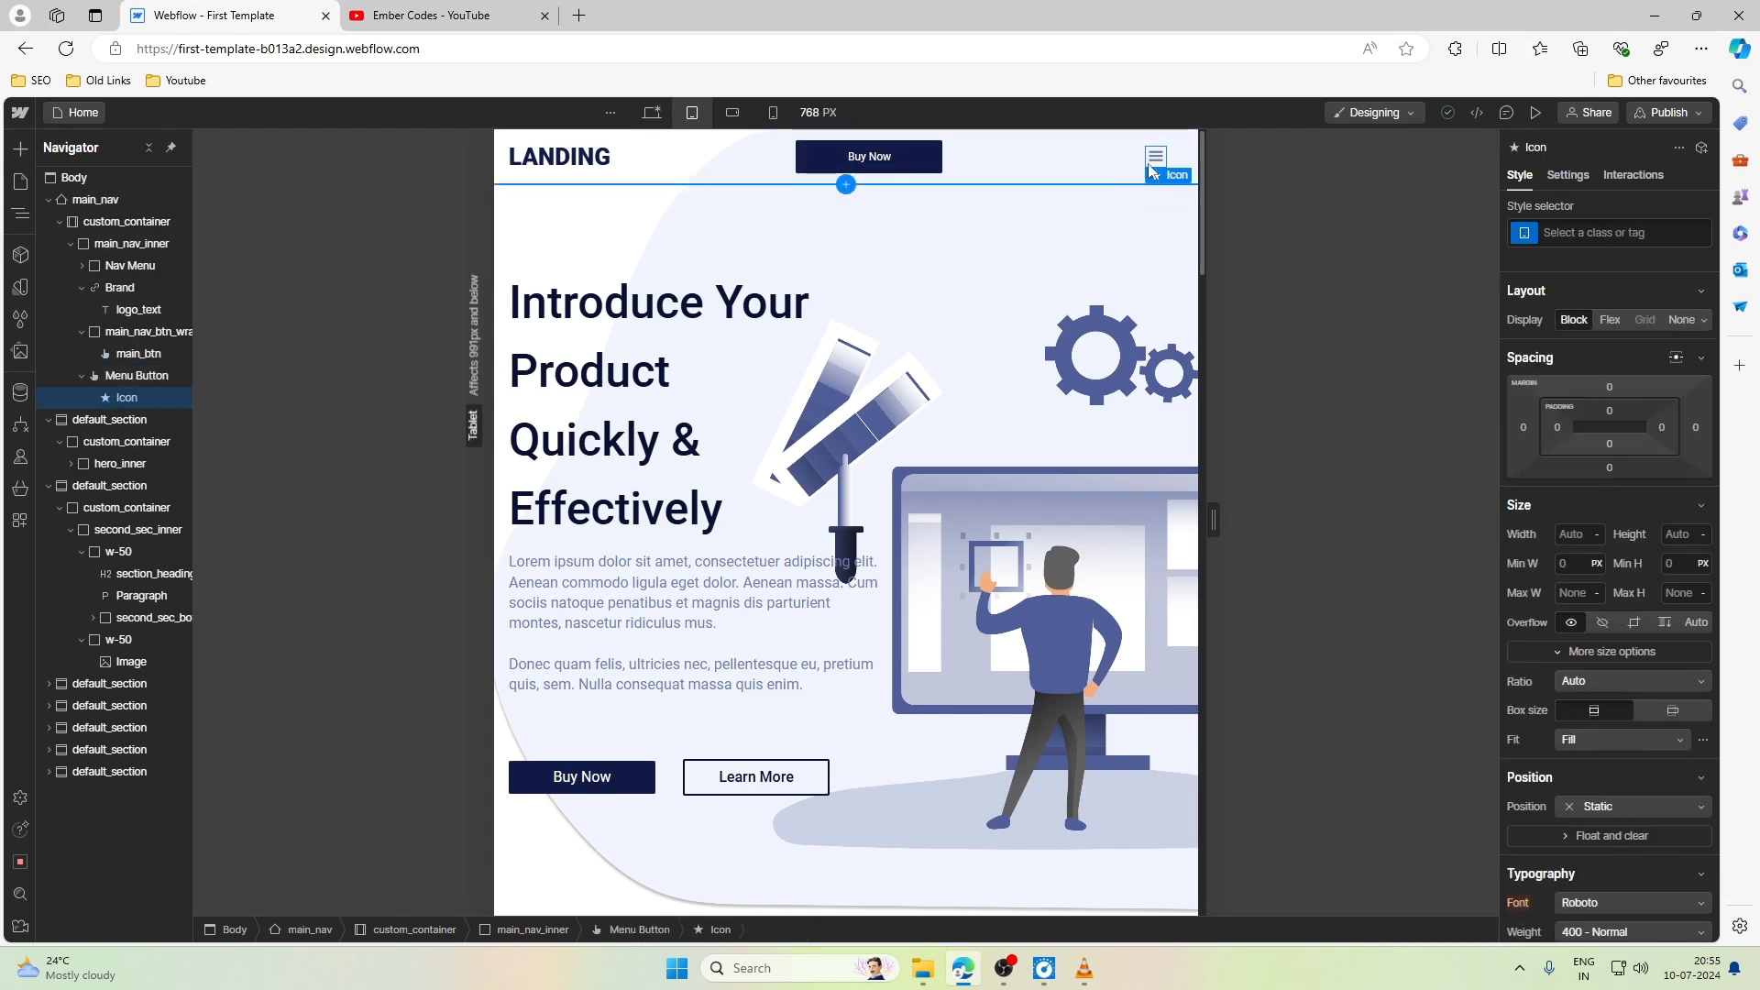
- Give the navbar's Menu Button a new class named menu_toggle_wrap at the Tablet breakpoint
click(1142, 165)
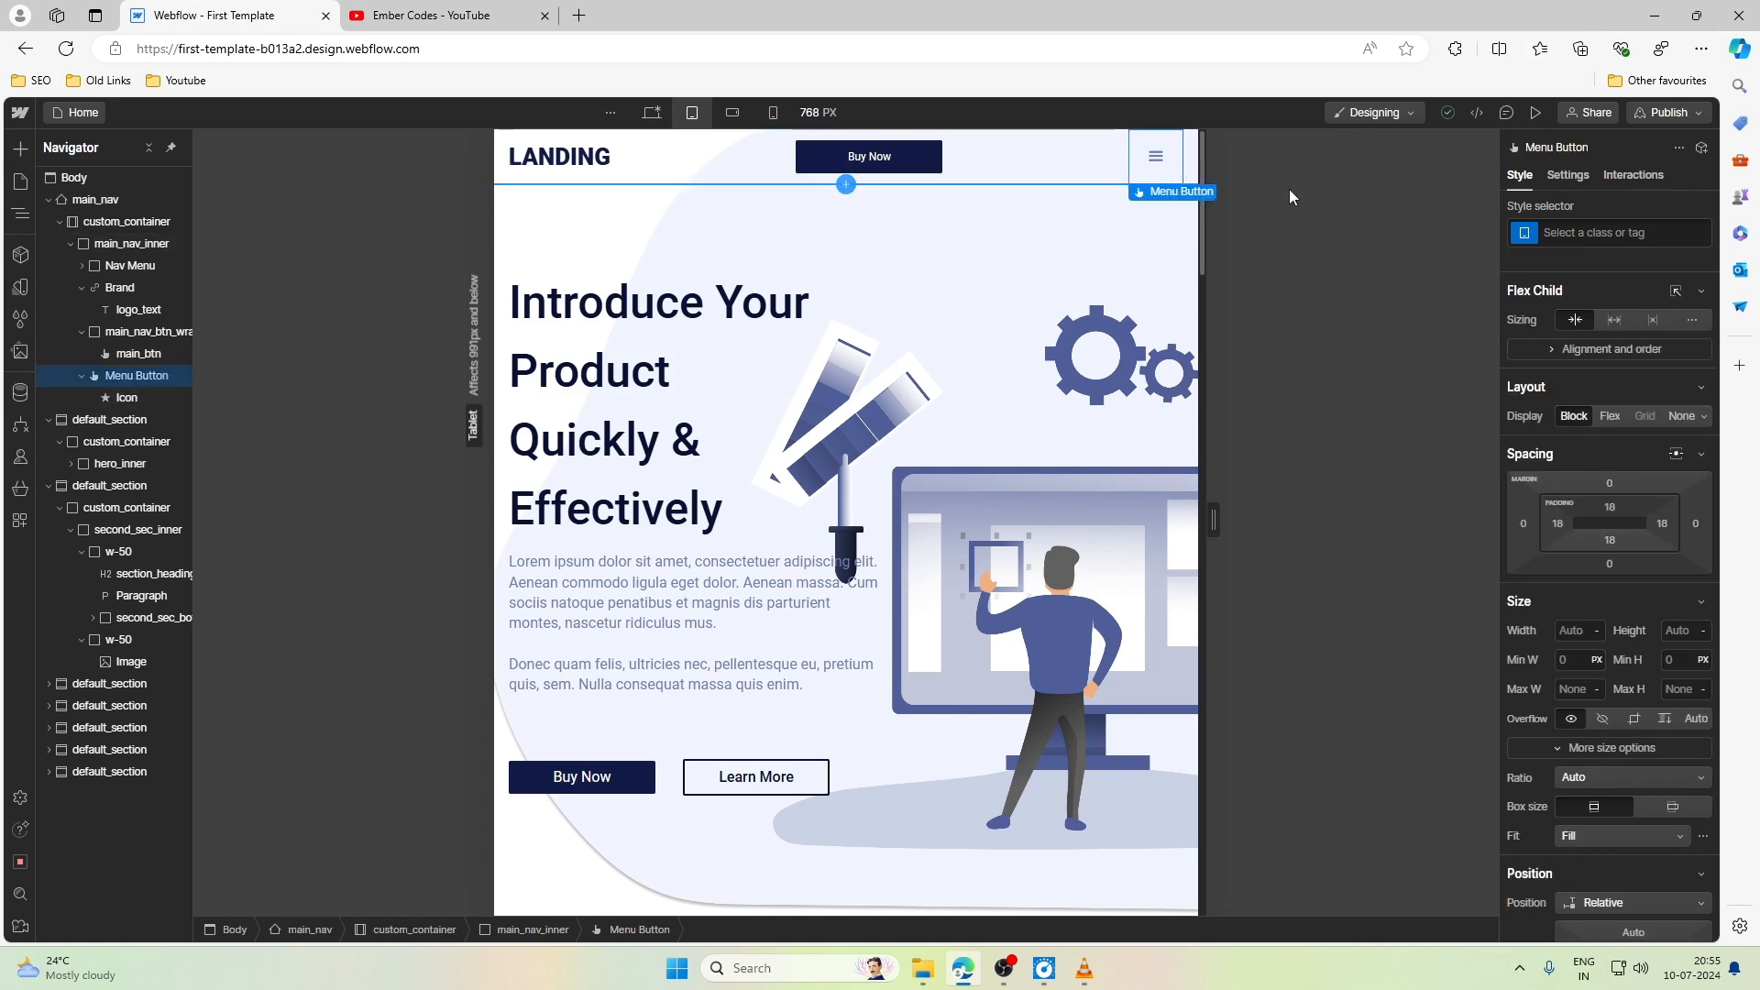
click(1668, 236)
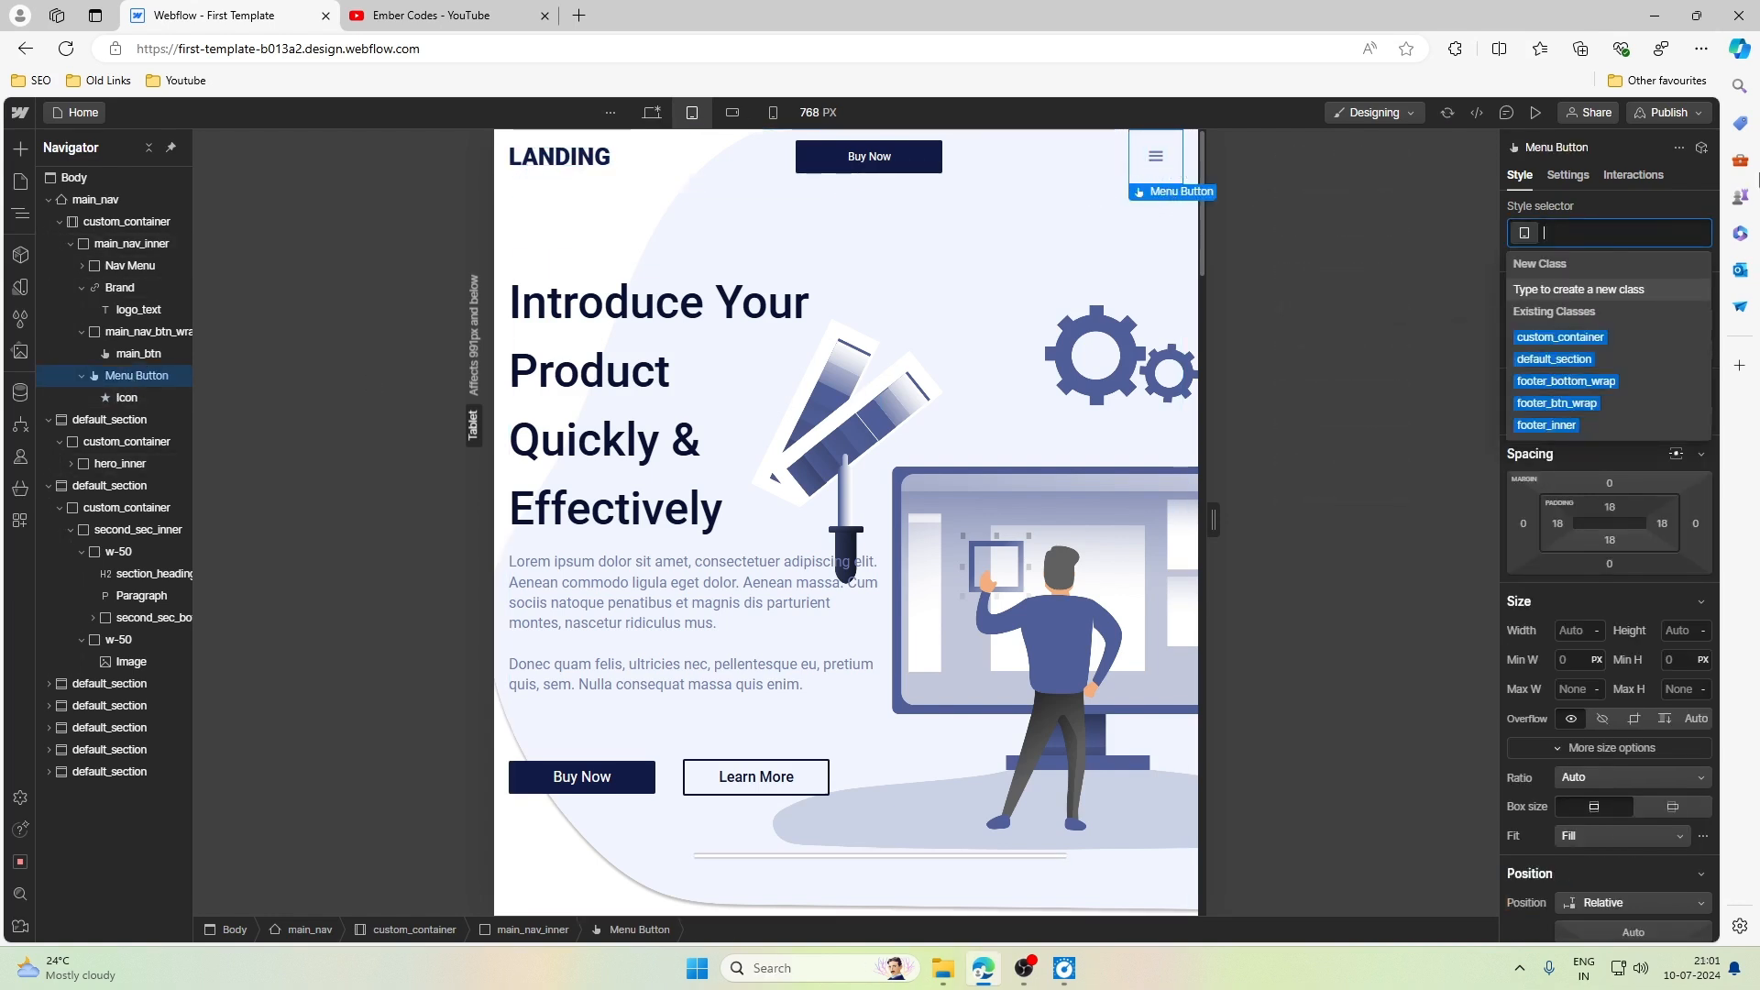
text(men)
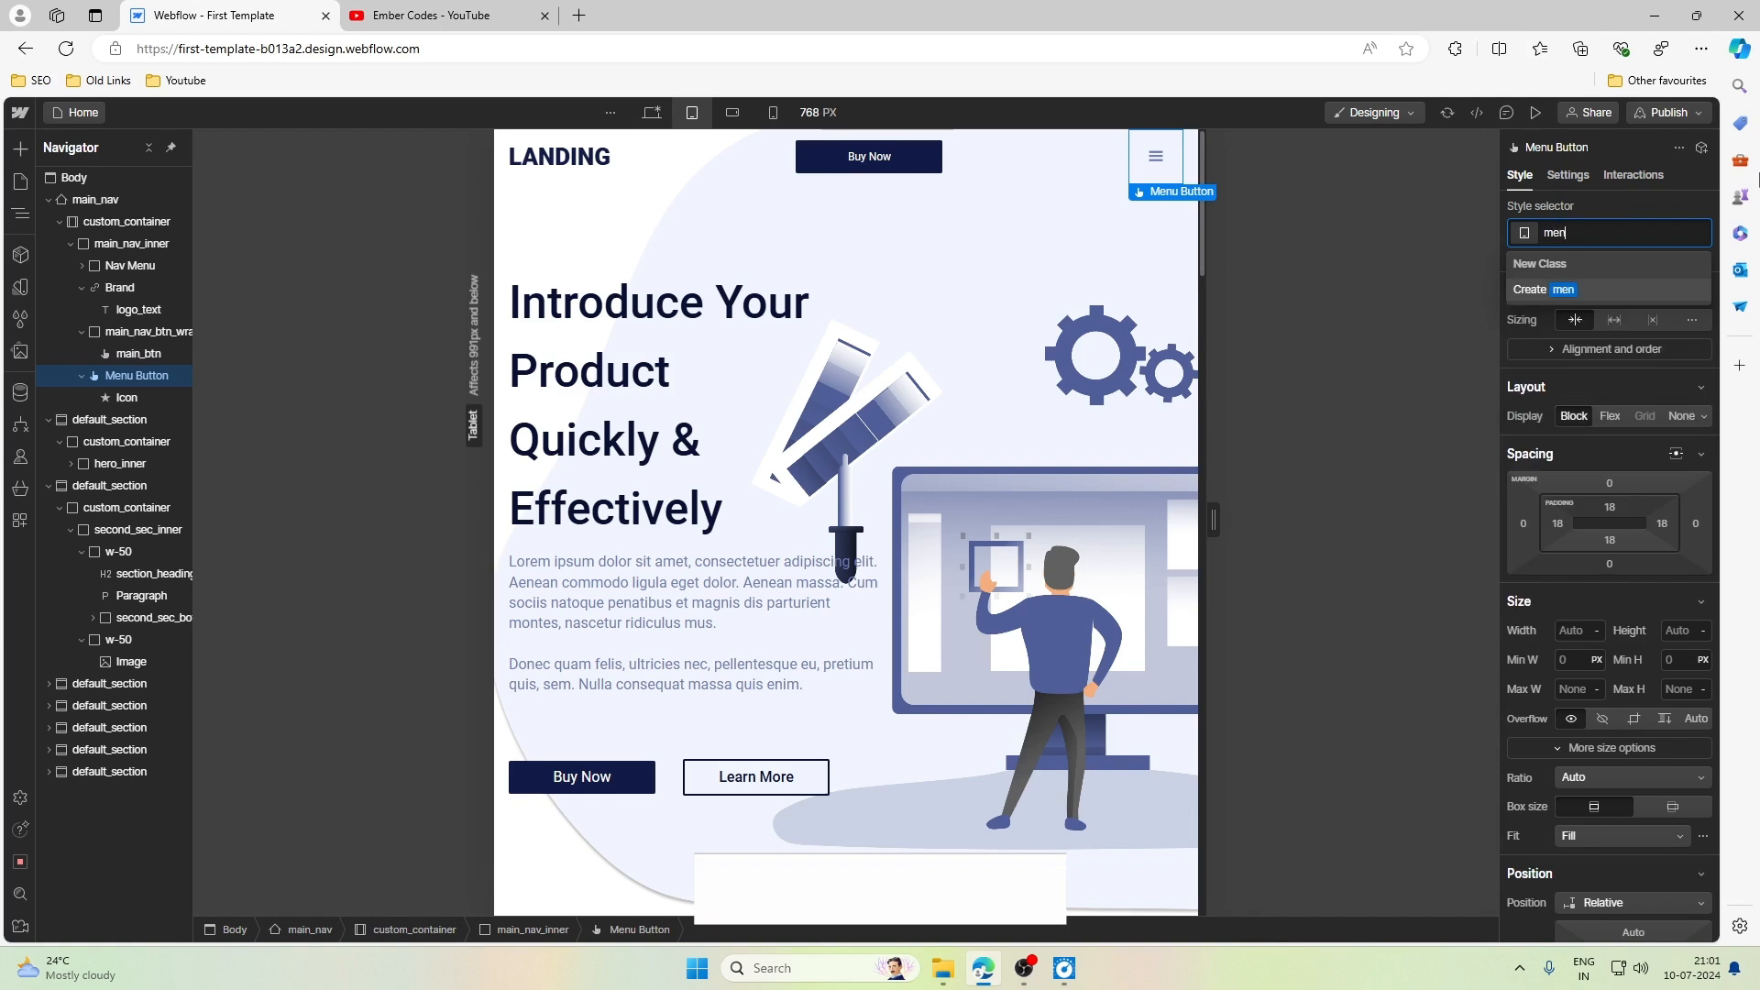
text(u_toggle_wrap)
key(Return)
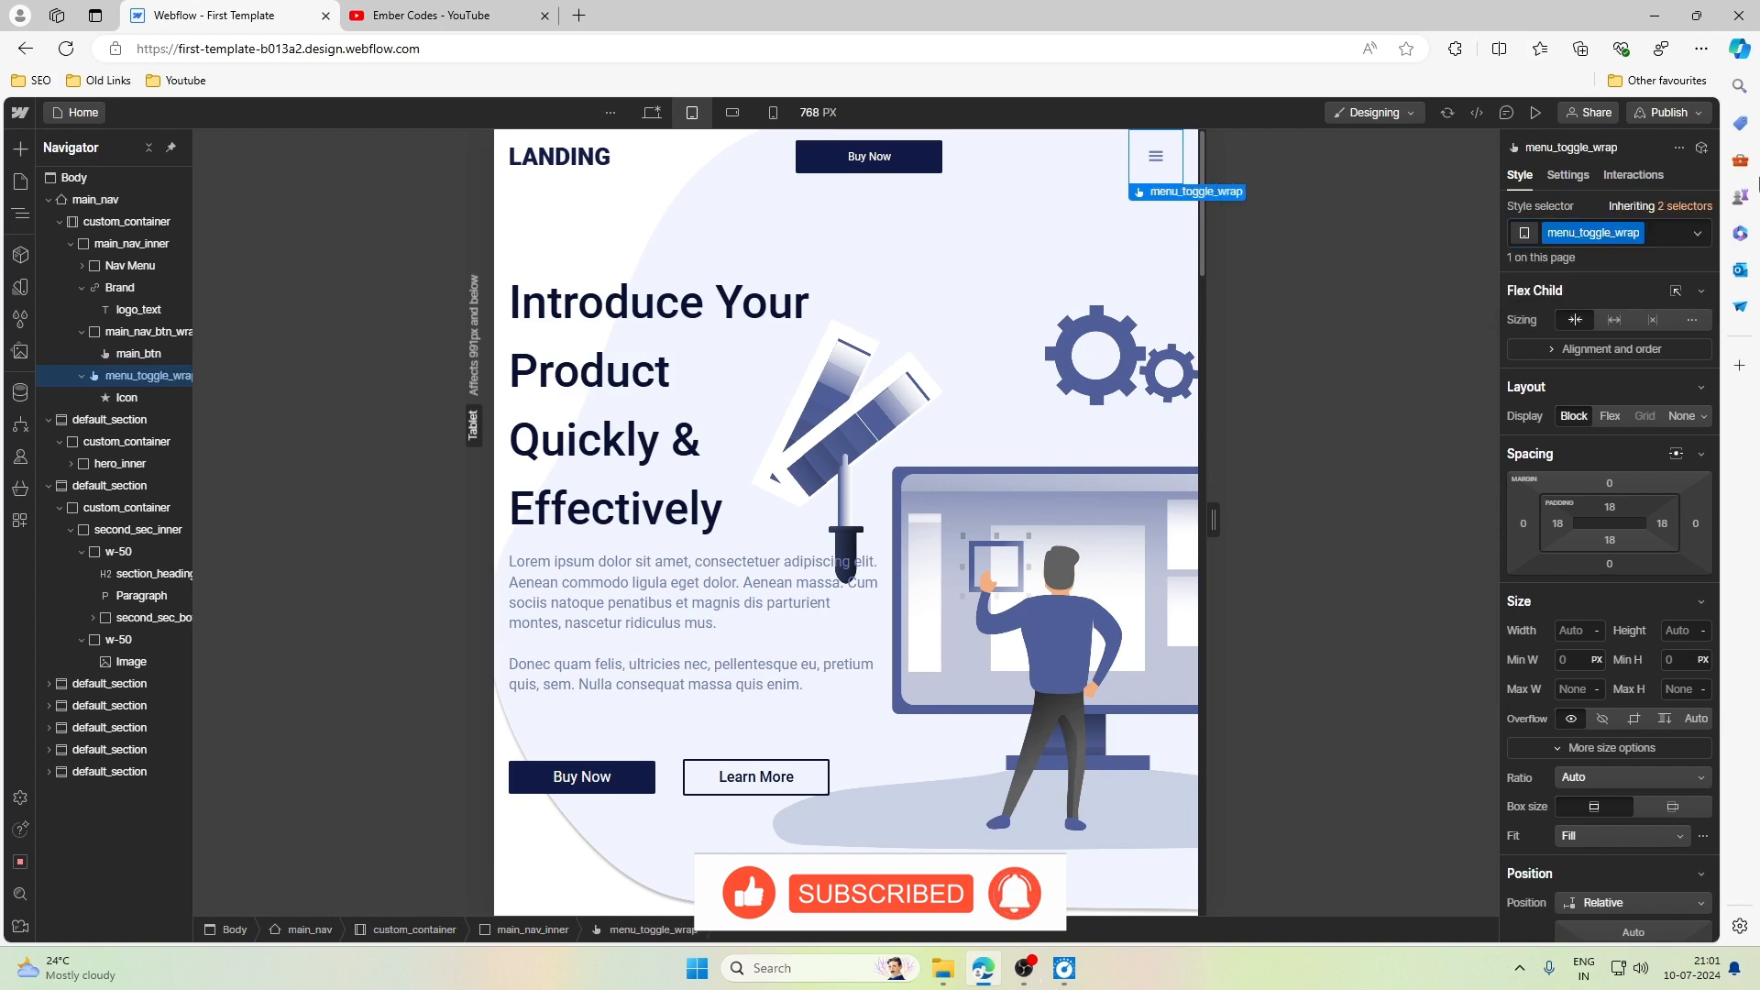
- Give the icon inside menu_toggle_wrap a new class named ham_menu_icon
click(129, 398)
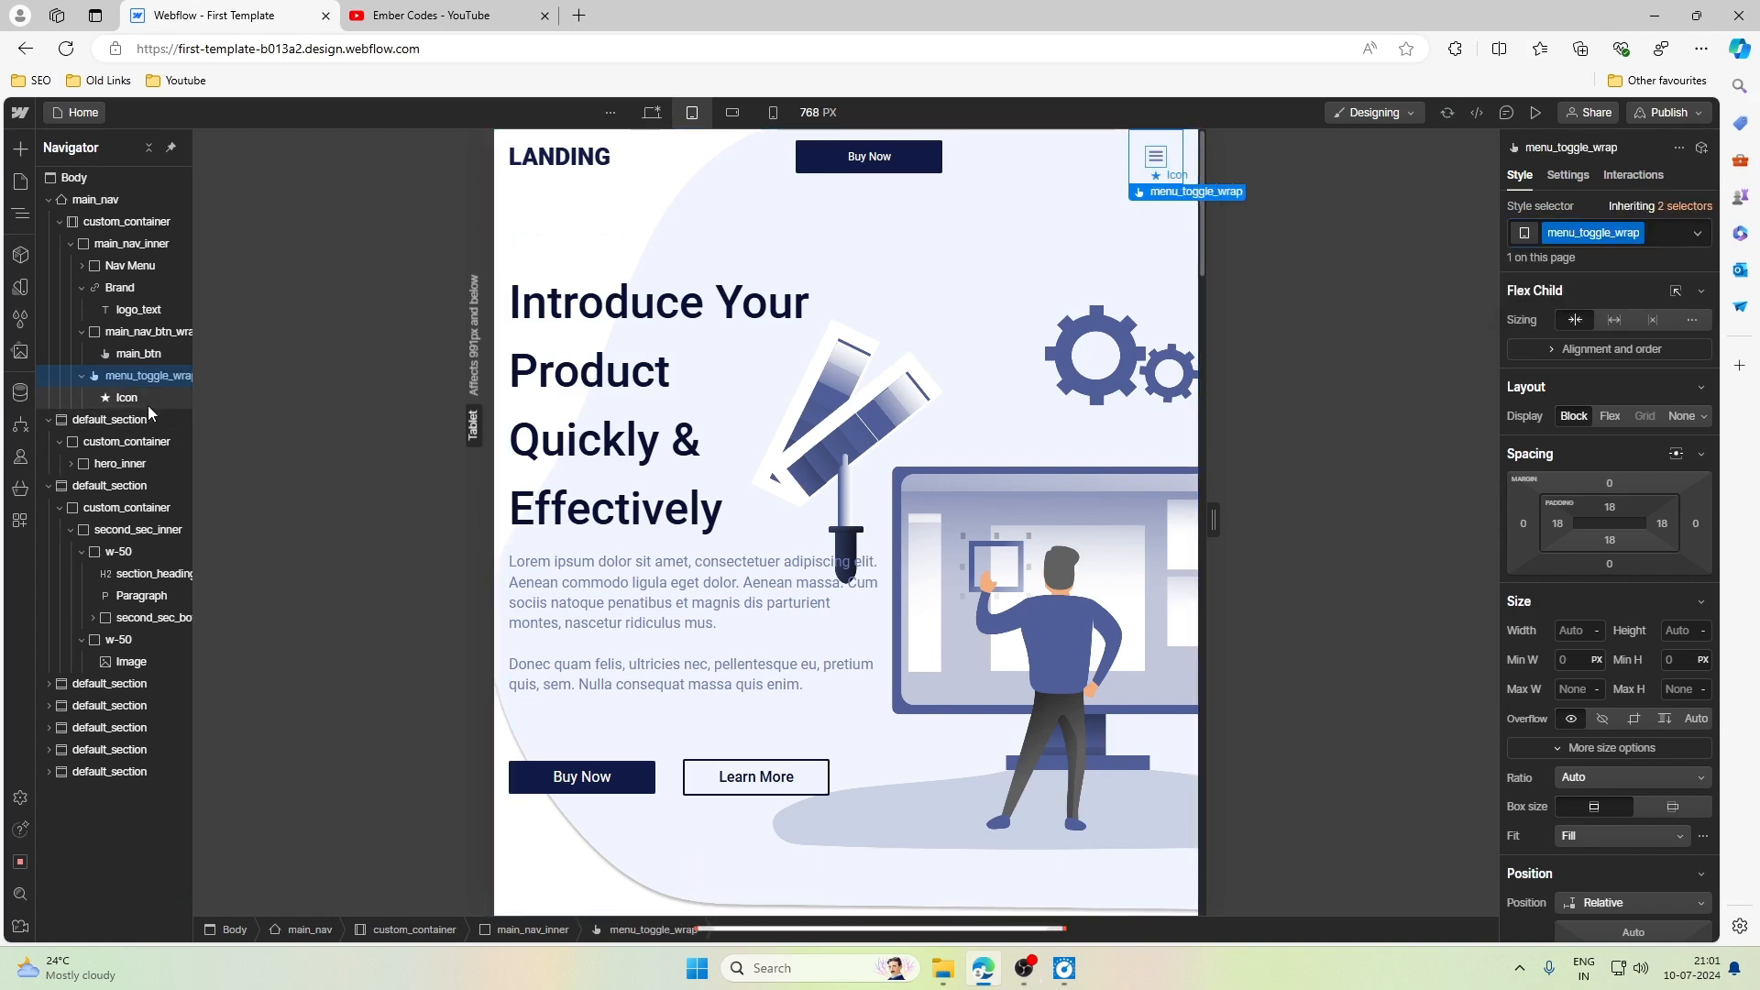
click(1621, 233)
text(Menu)
key(BackSpace)
key(BackSpace)
key(BackSpace)
key(BackSpace)
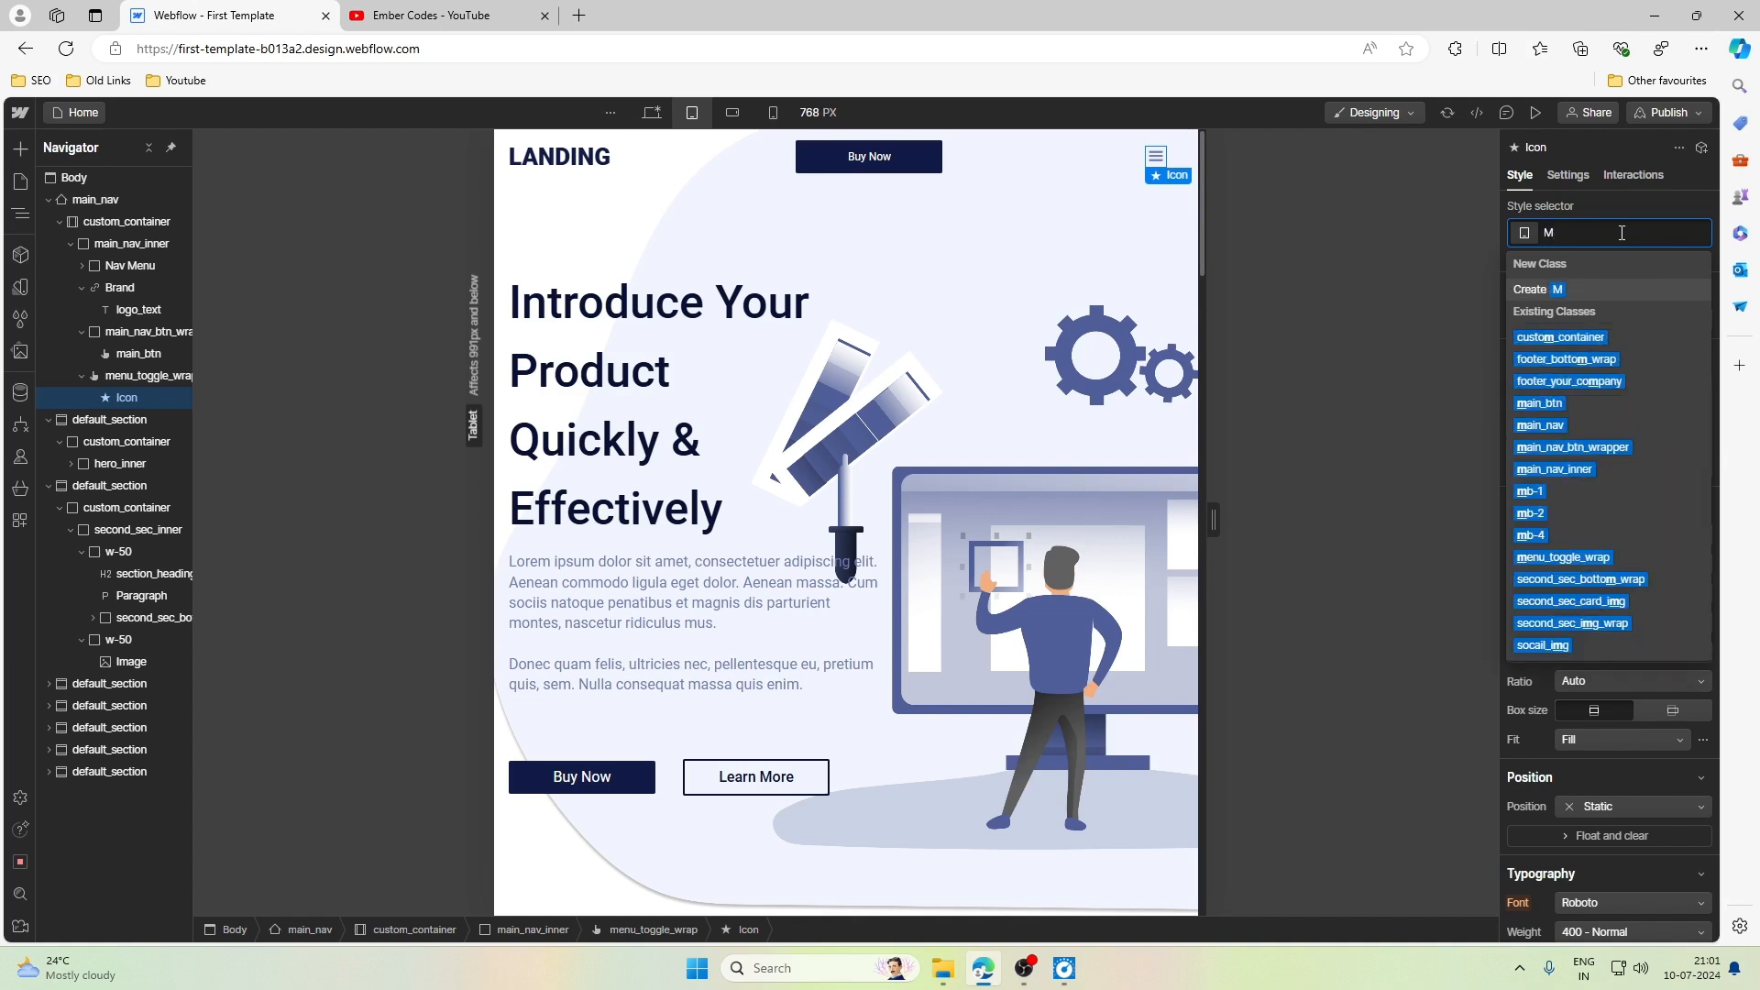
text(ham_menu_icon)
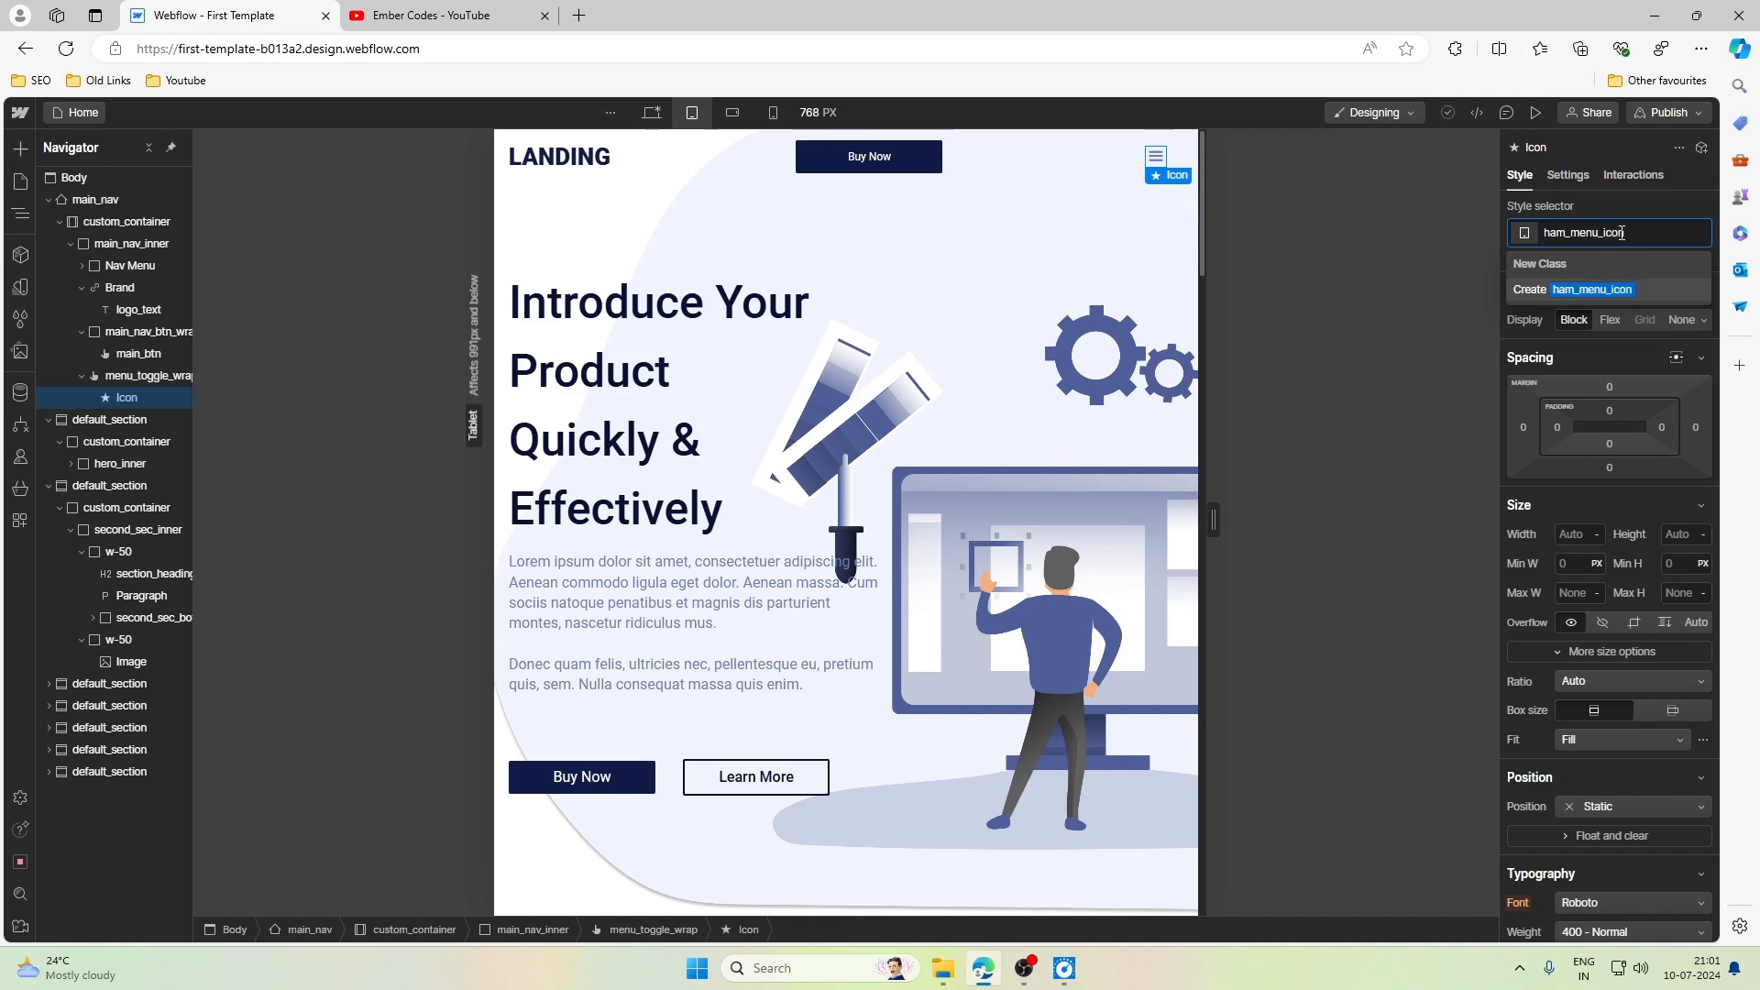
key(Return)
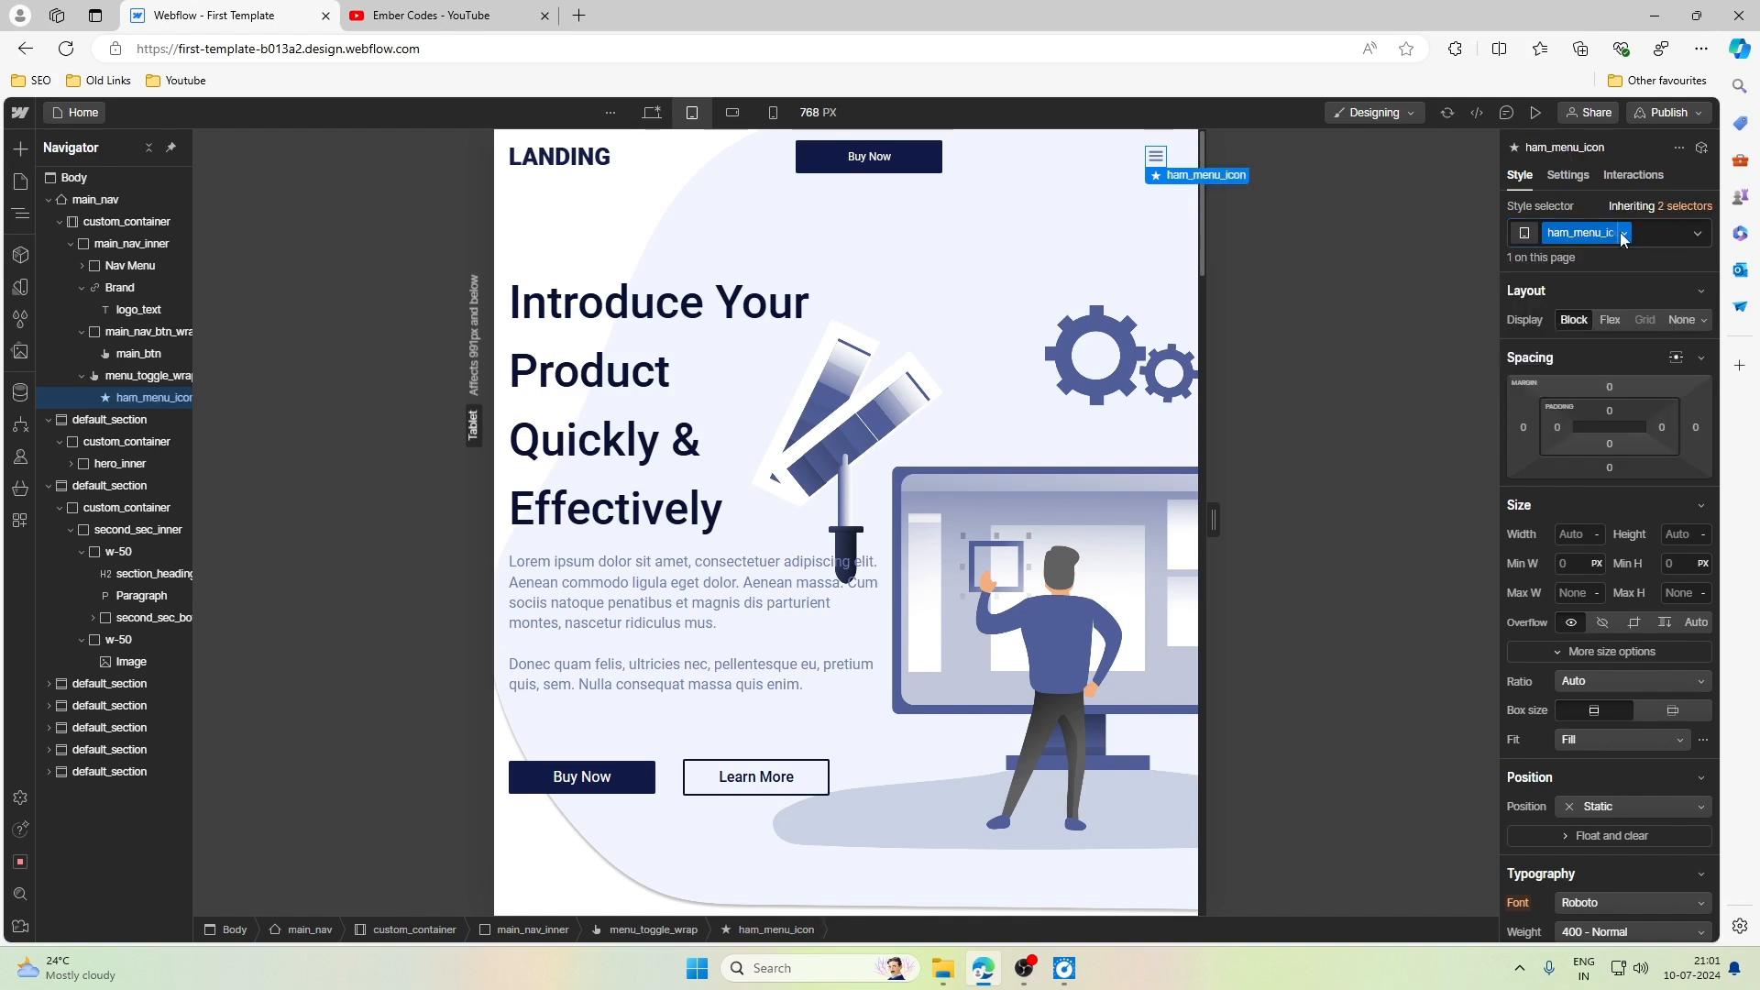
- Preview the open dropdown menu from menu_toggle_wrap's navbar settings and hide it again
click(1157, 174)
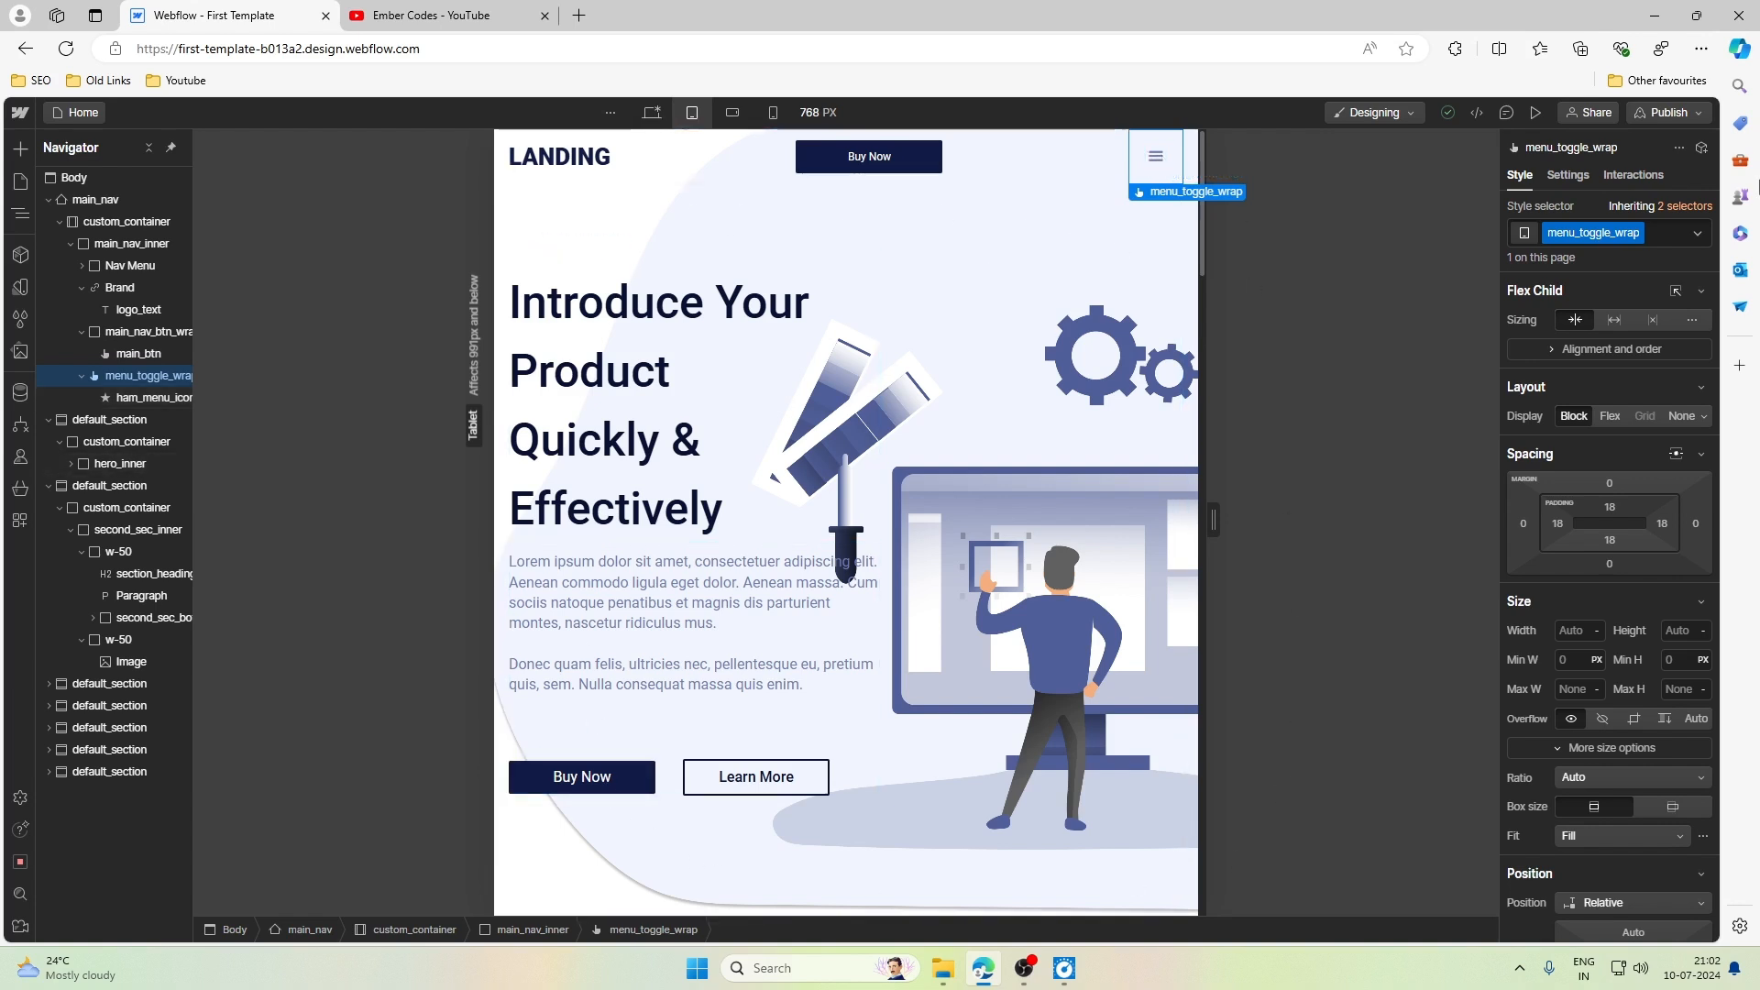
click(1567, 176)
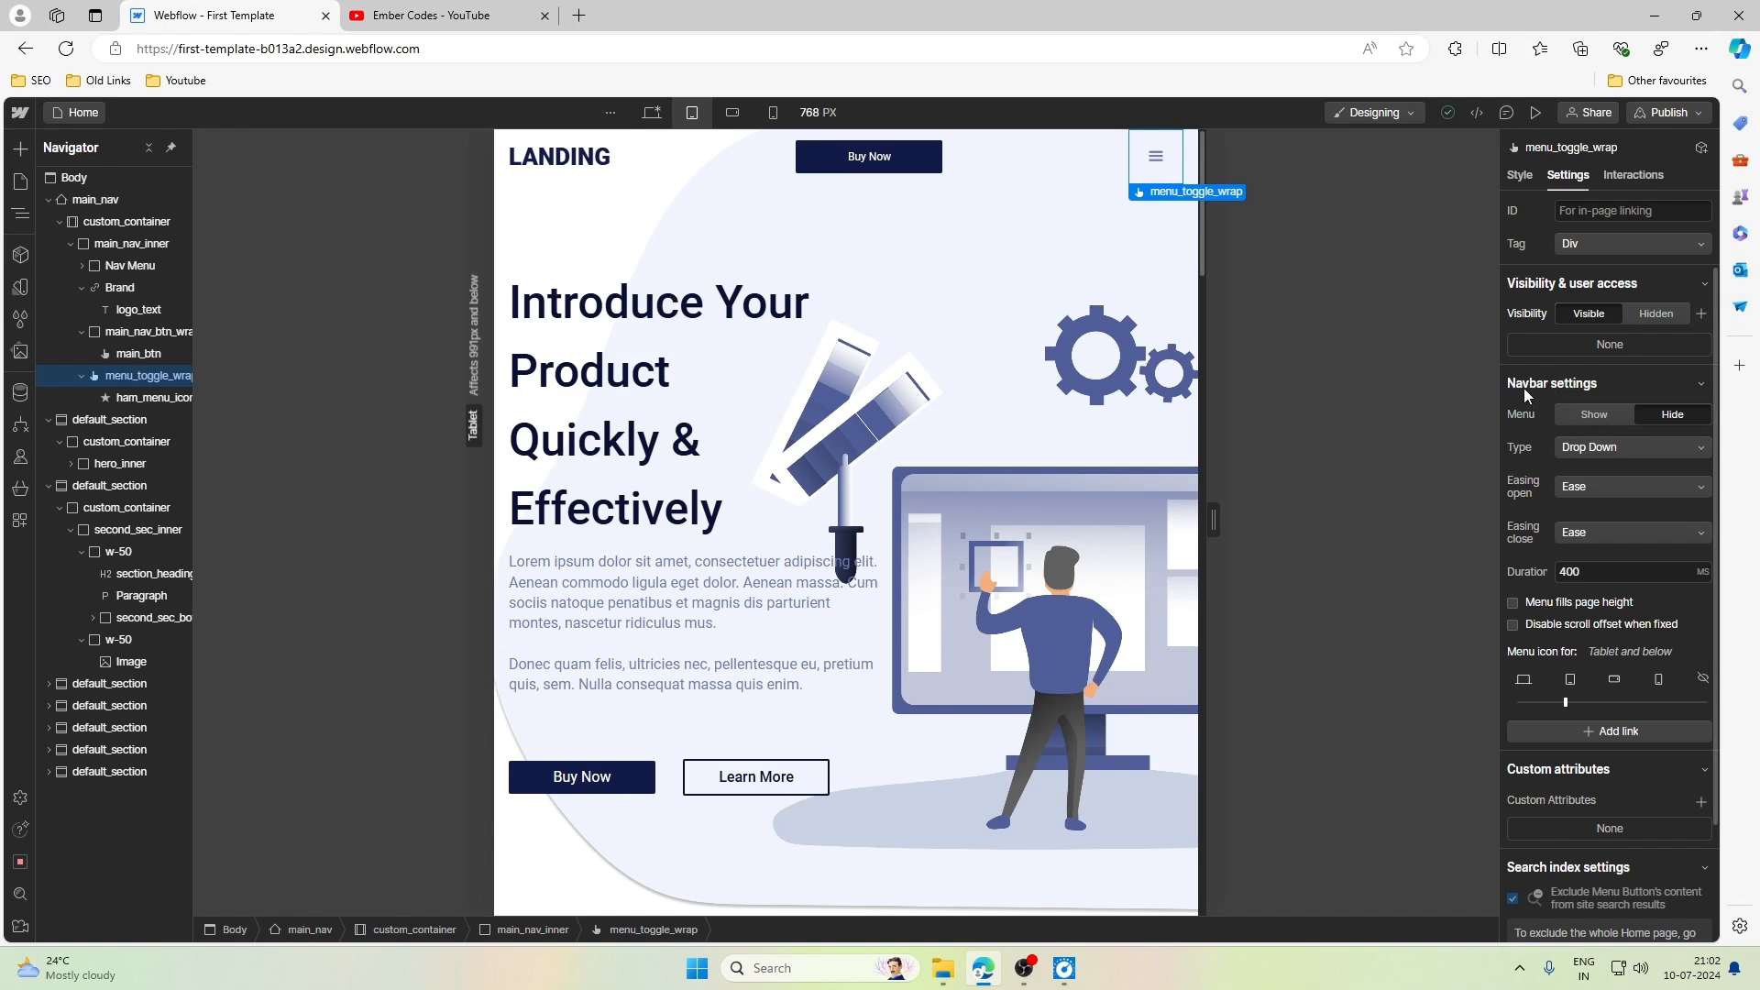
click(1600, 421)
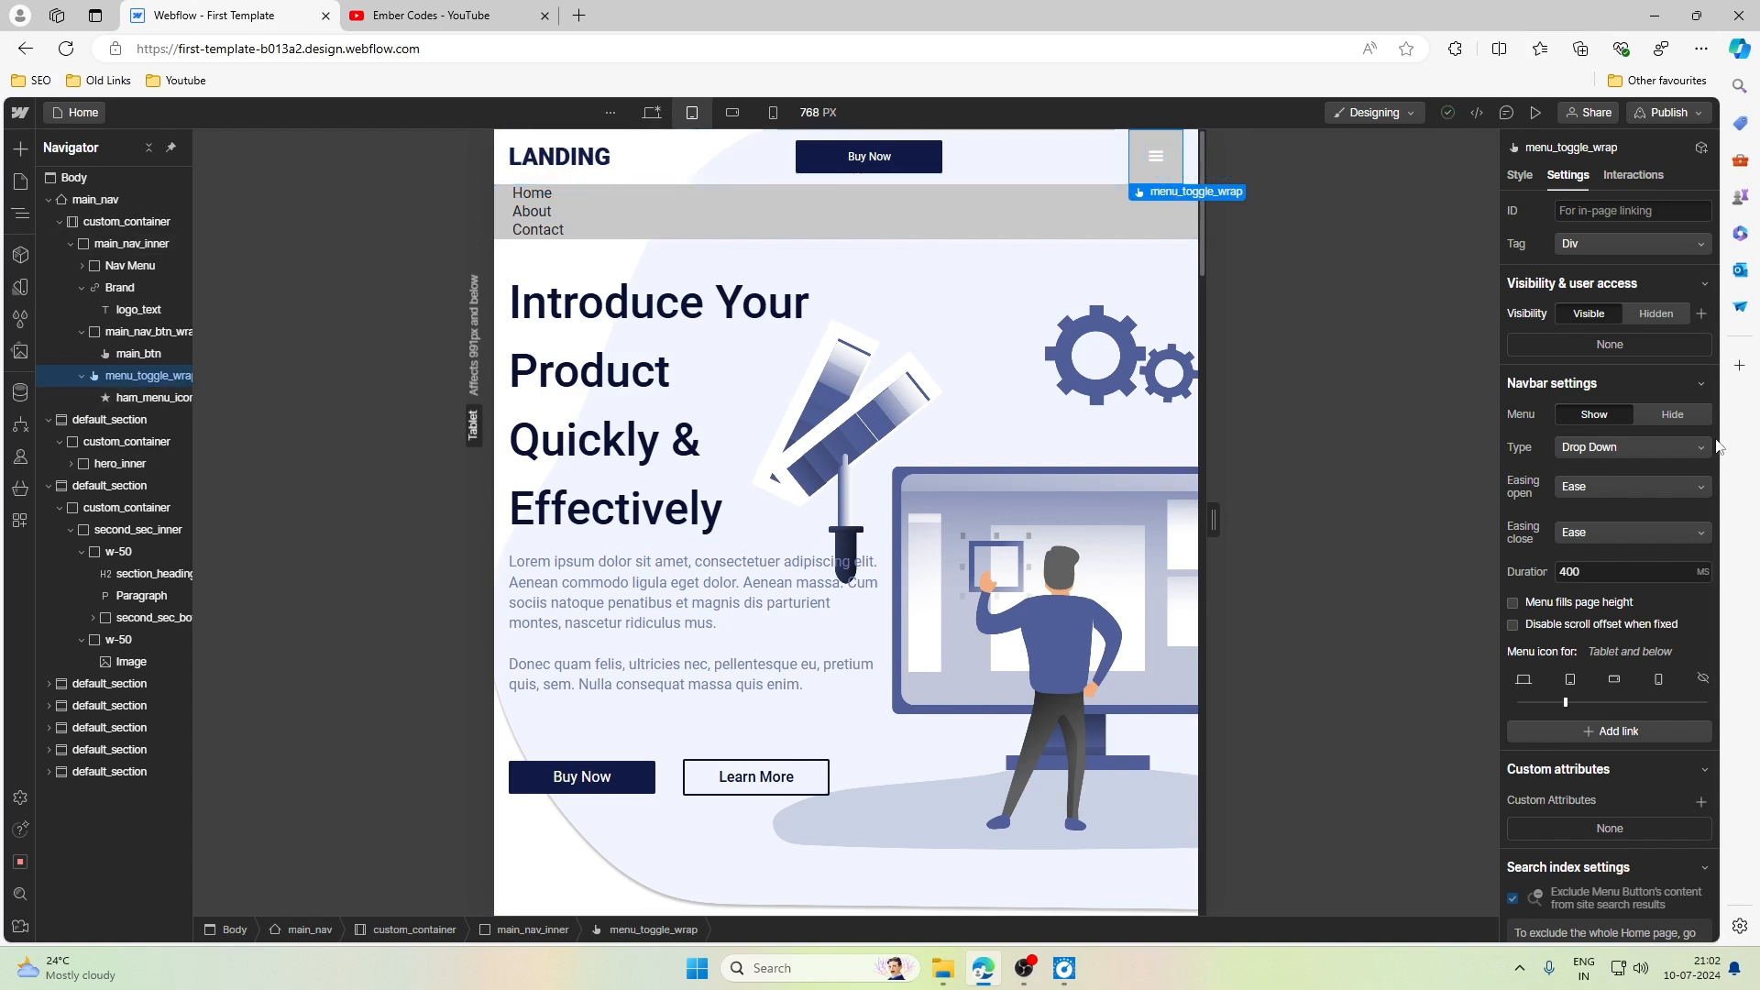
click(1674, 413)
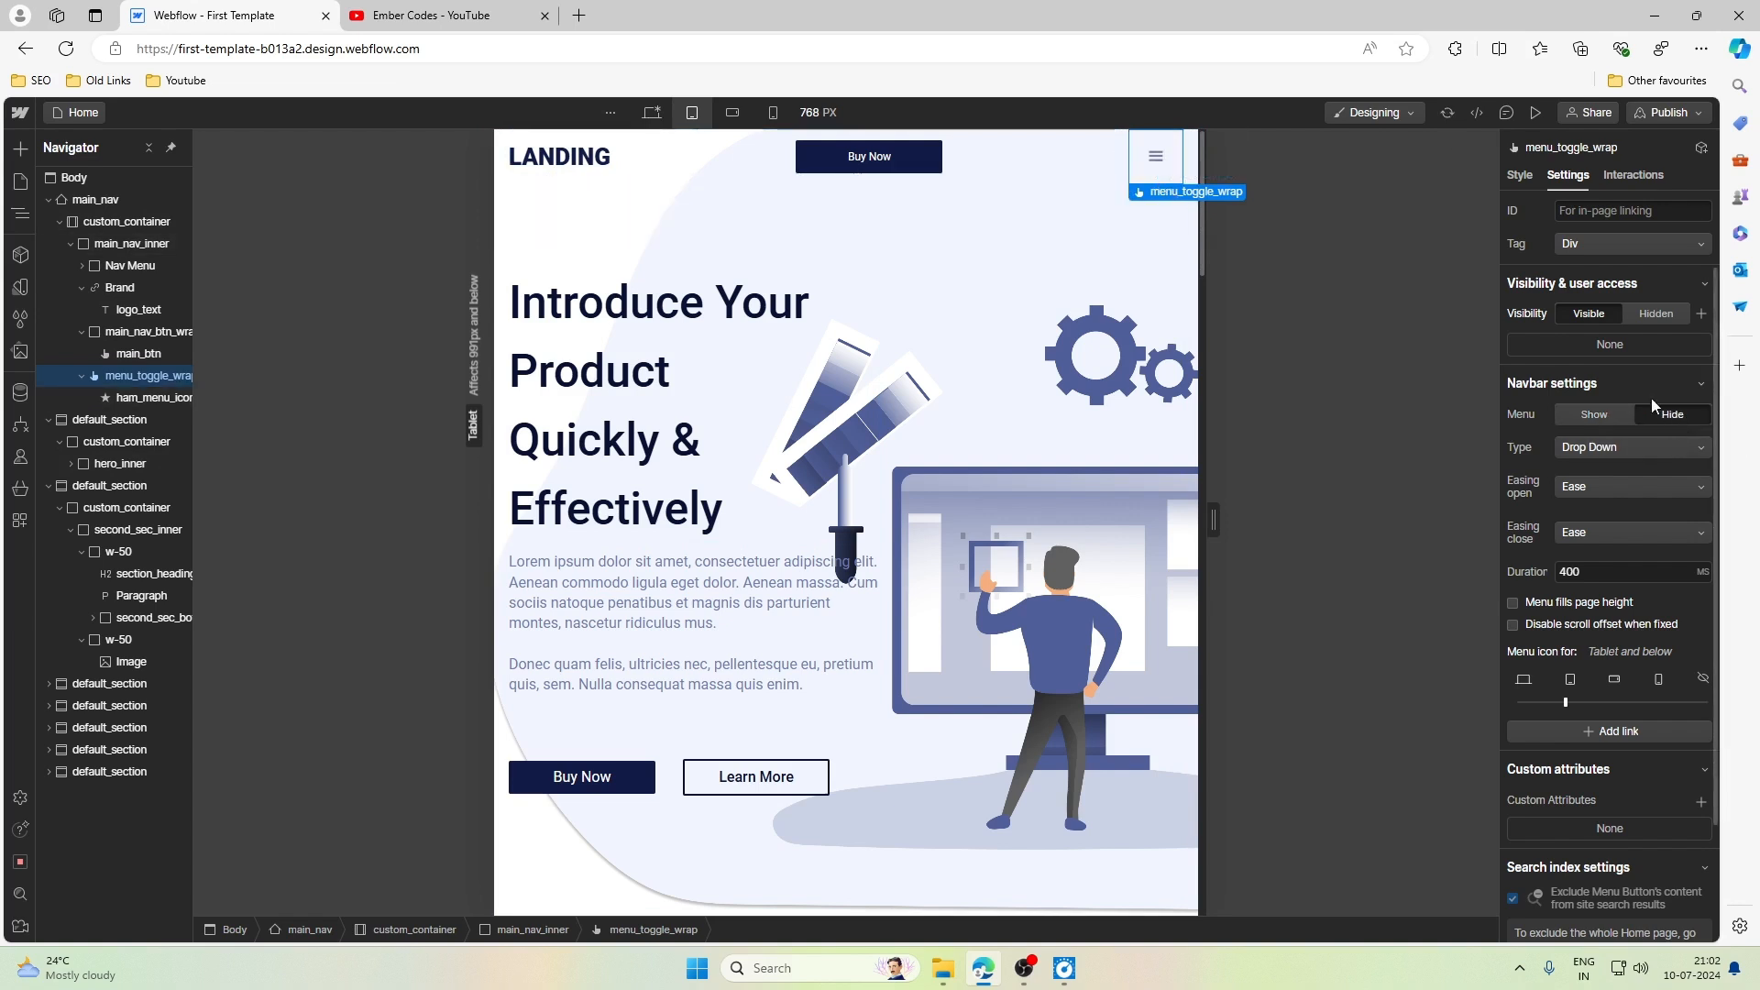
- Set the position of main_nav to Static at the Tablet breakpoint
click(596, 182)
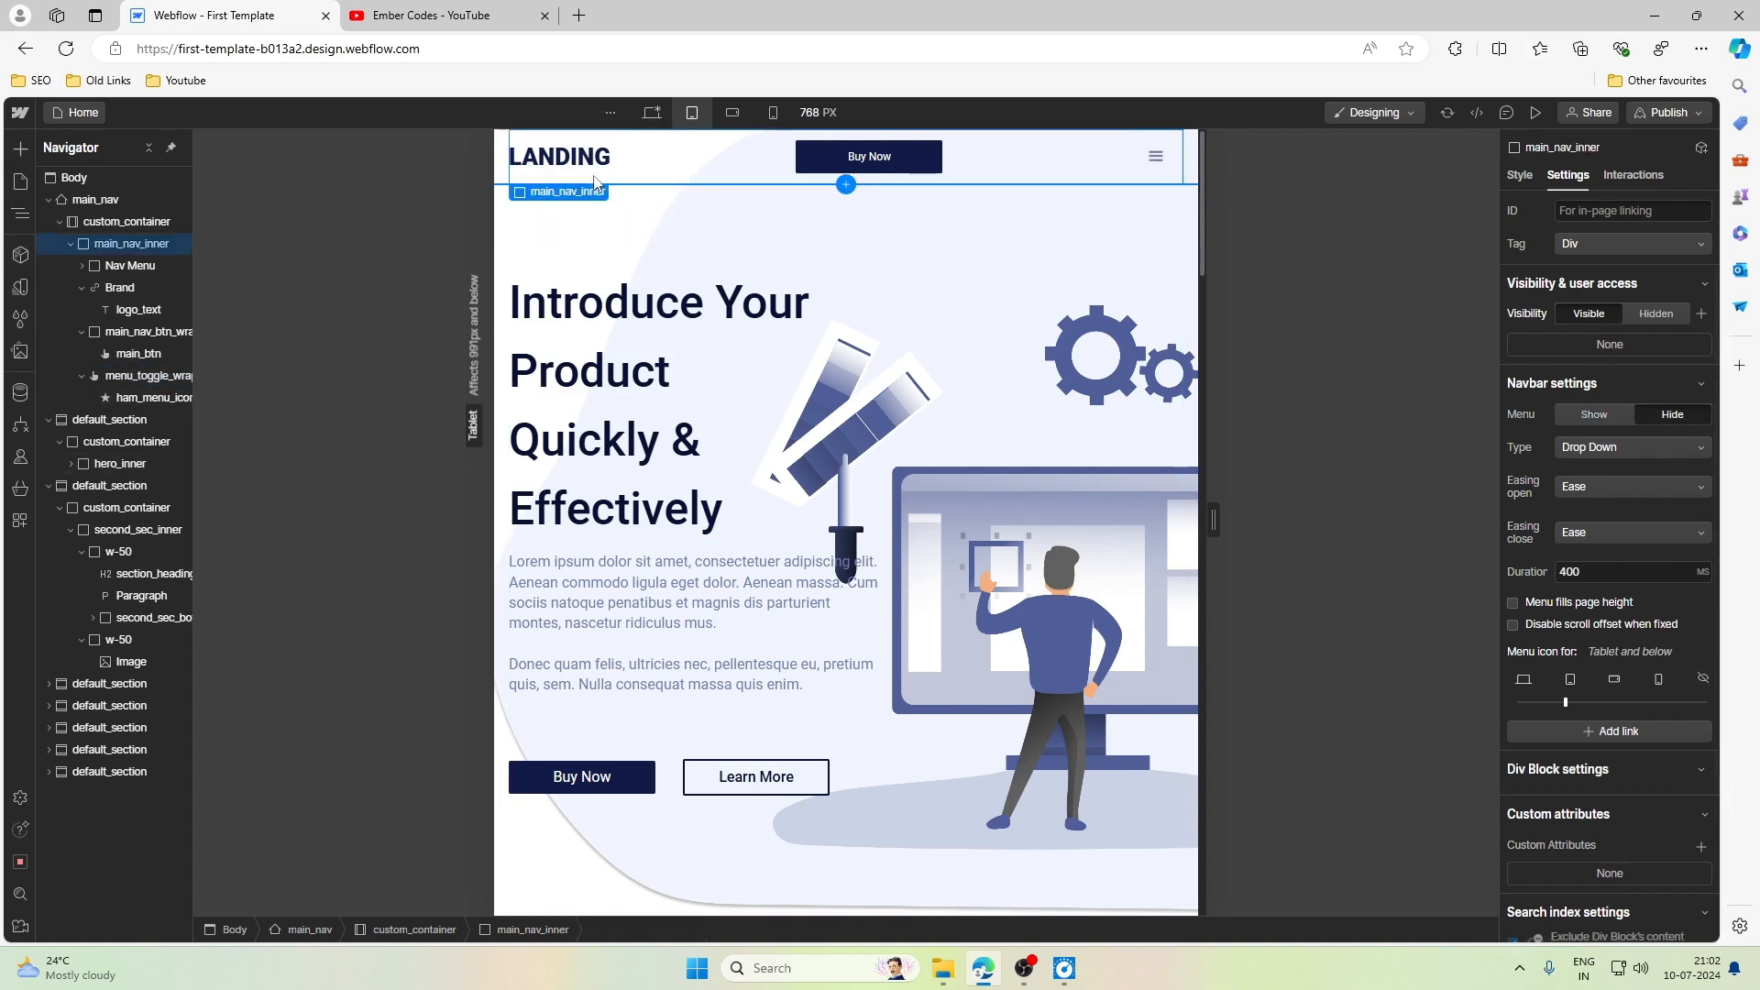
click(501, 174)
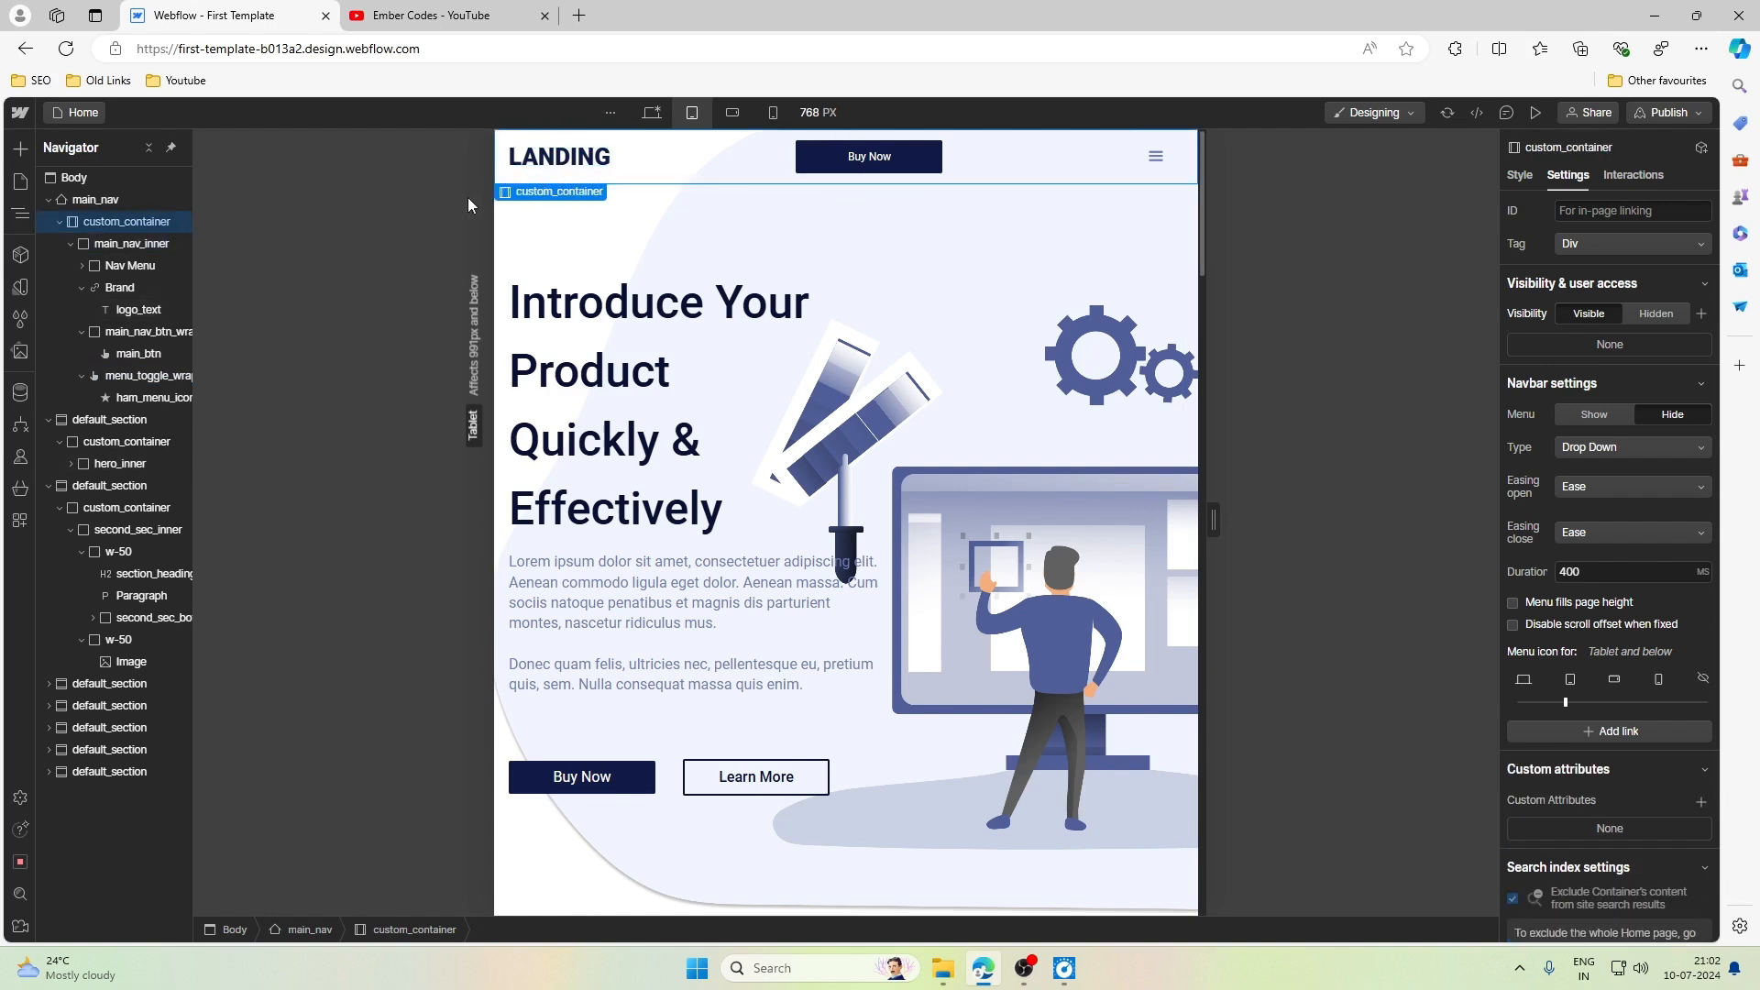
click(96, 201)
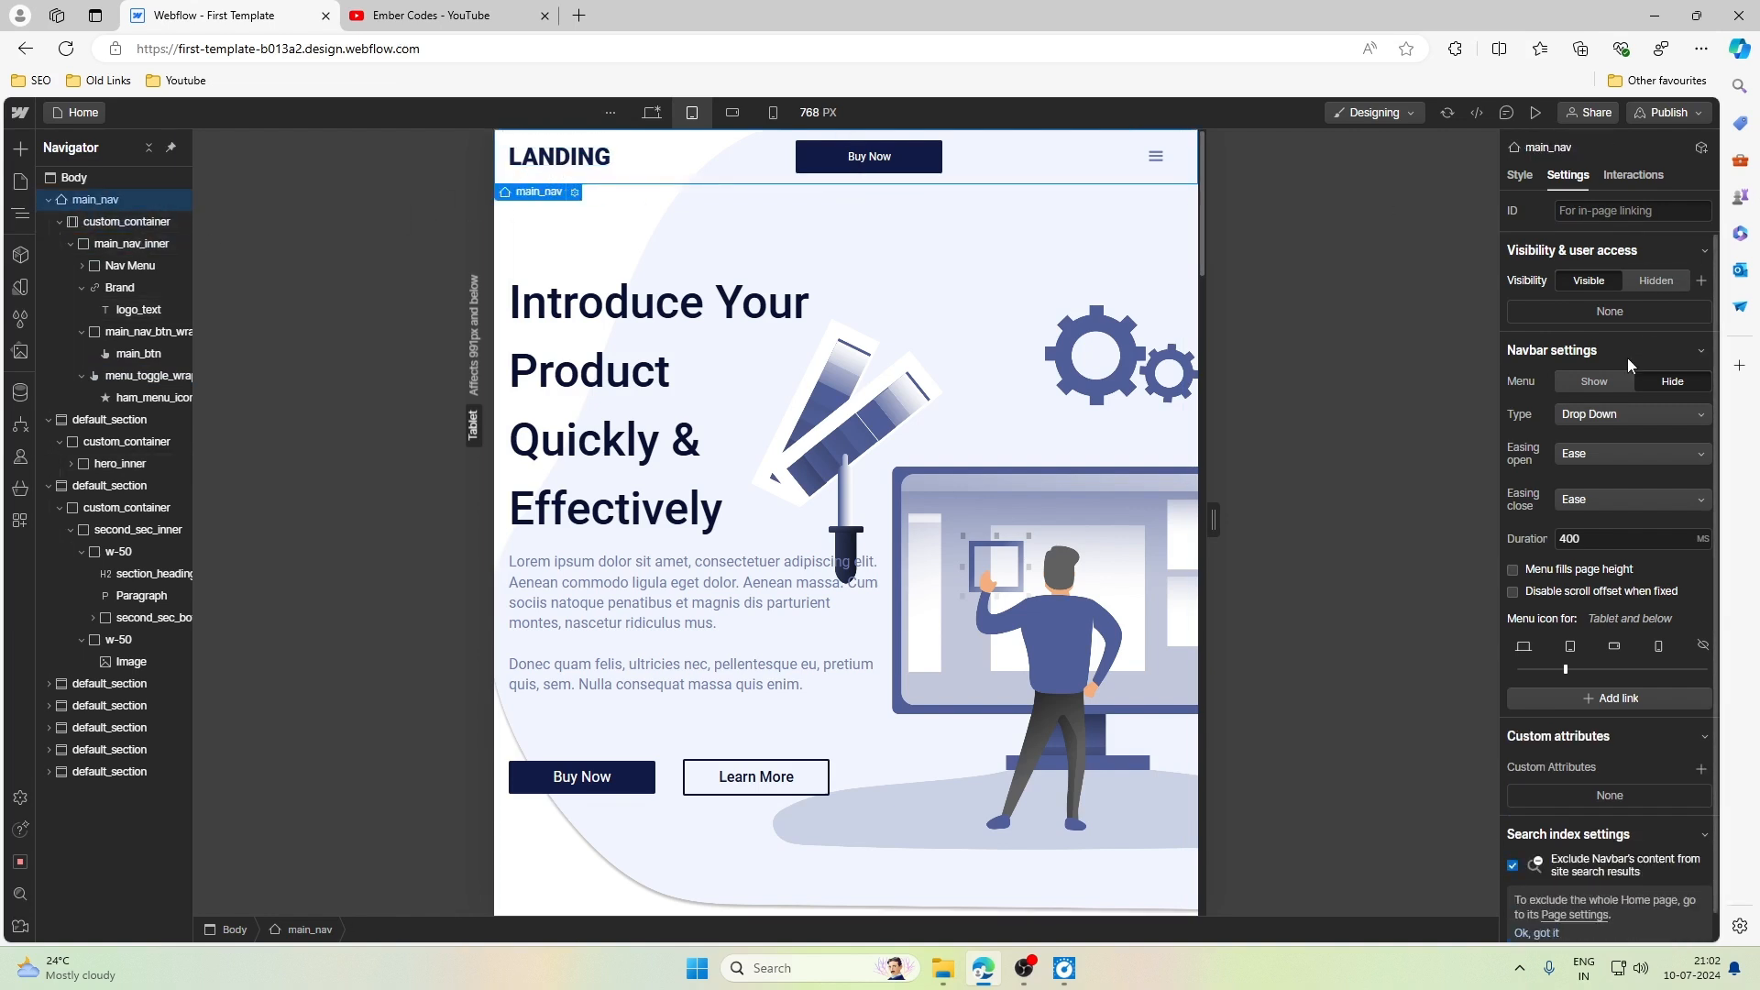
key(s)
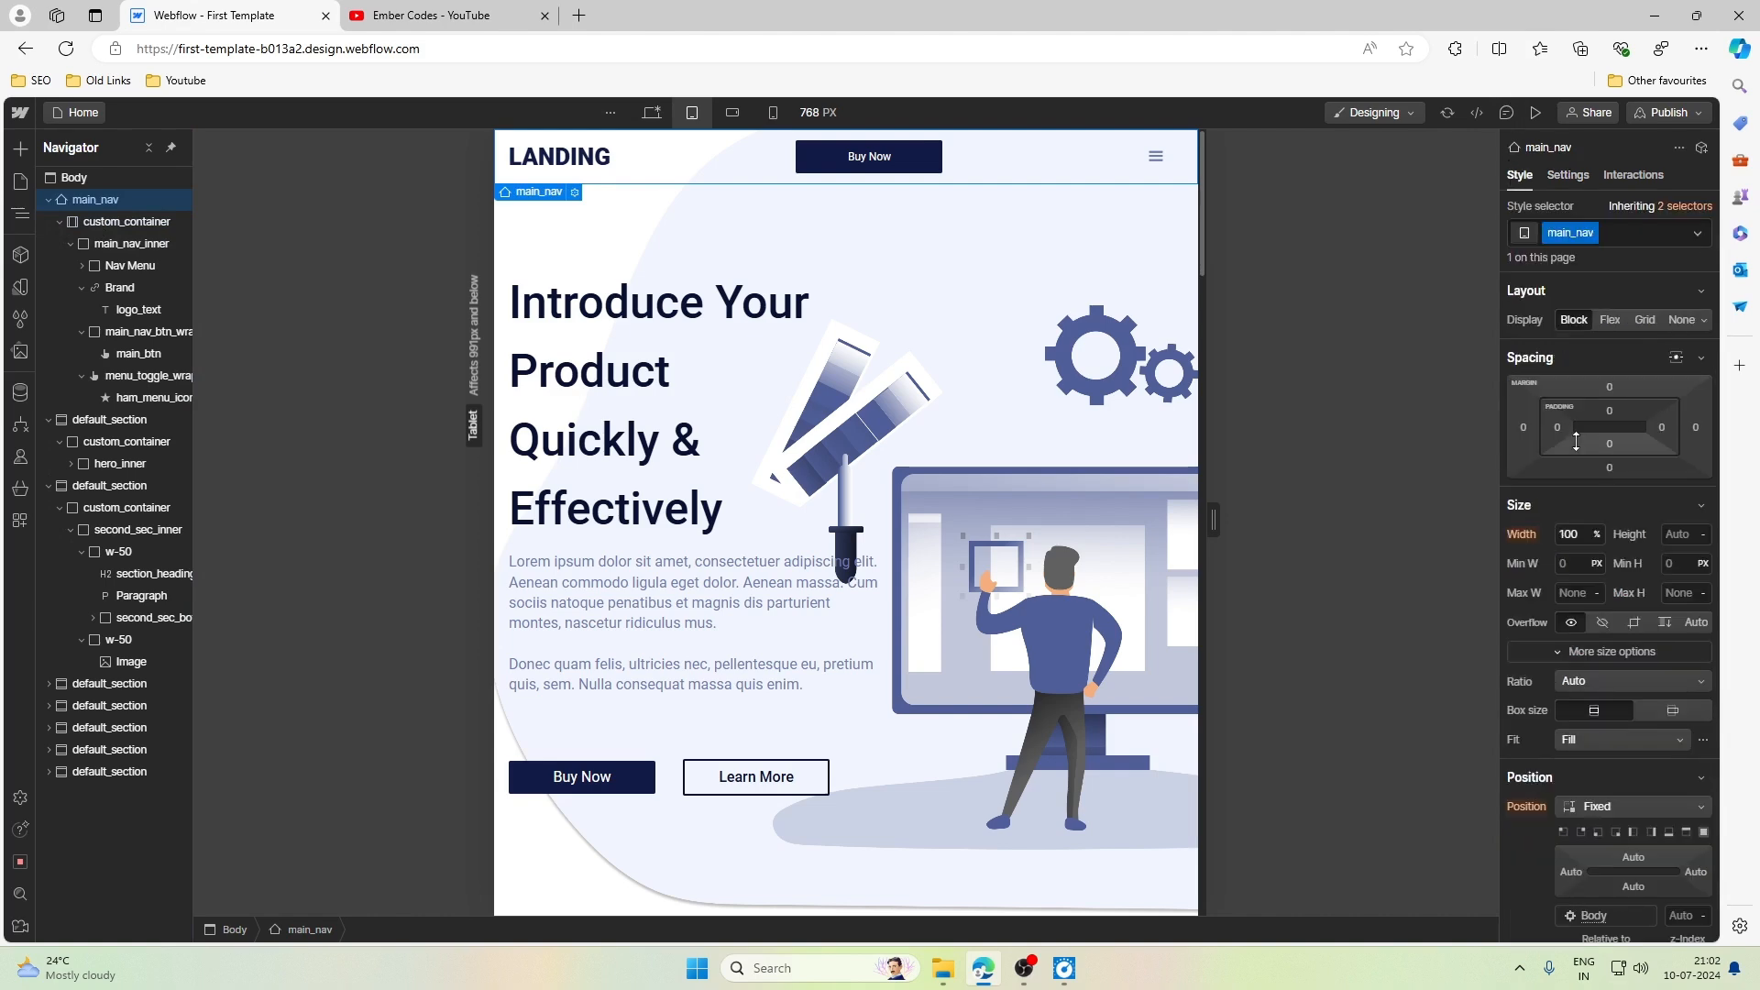
scroll(1576, 442, down, 2)
scroll(1576, 442, down, 2)
click(1591, 438)
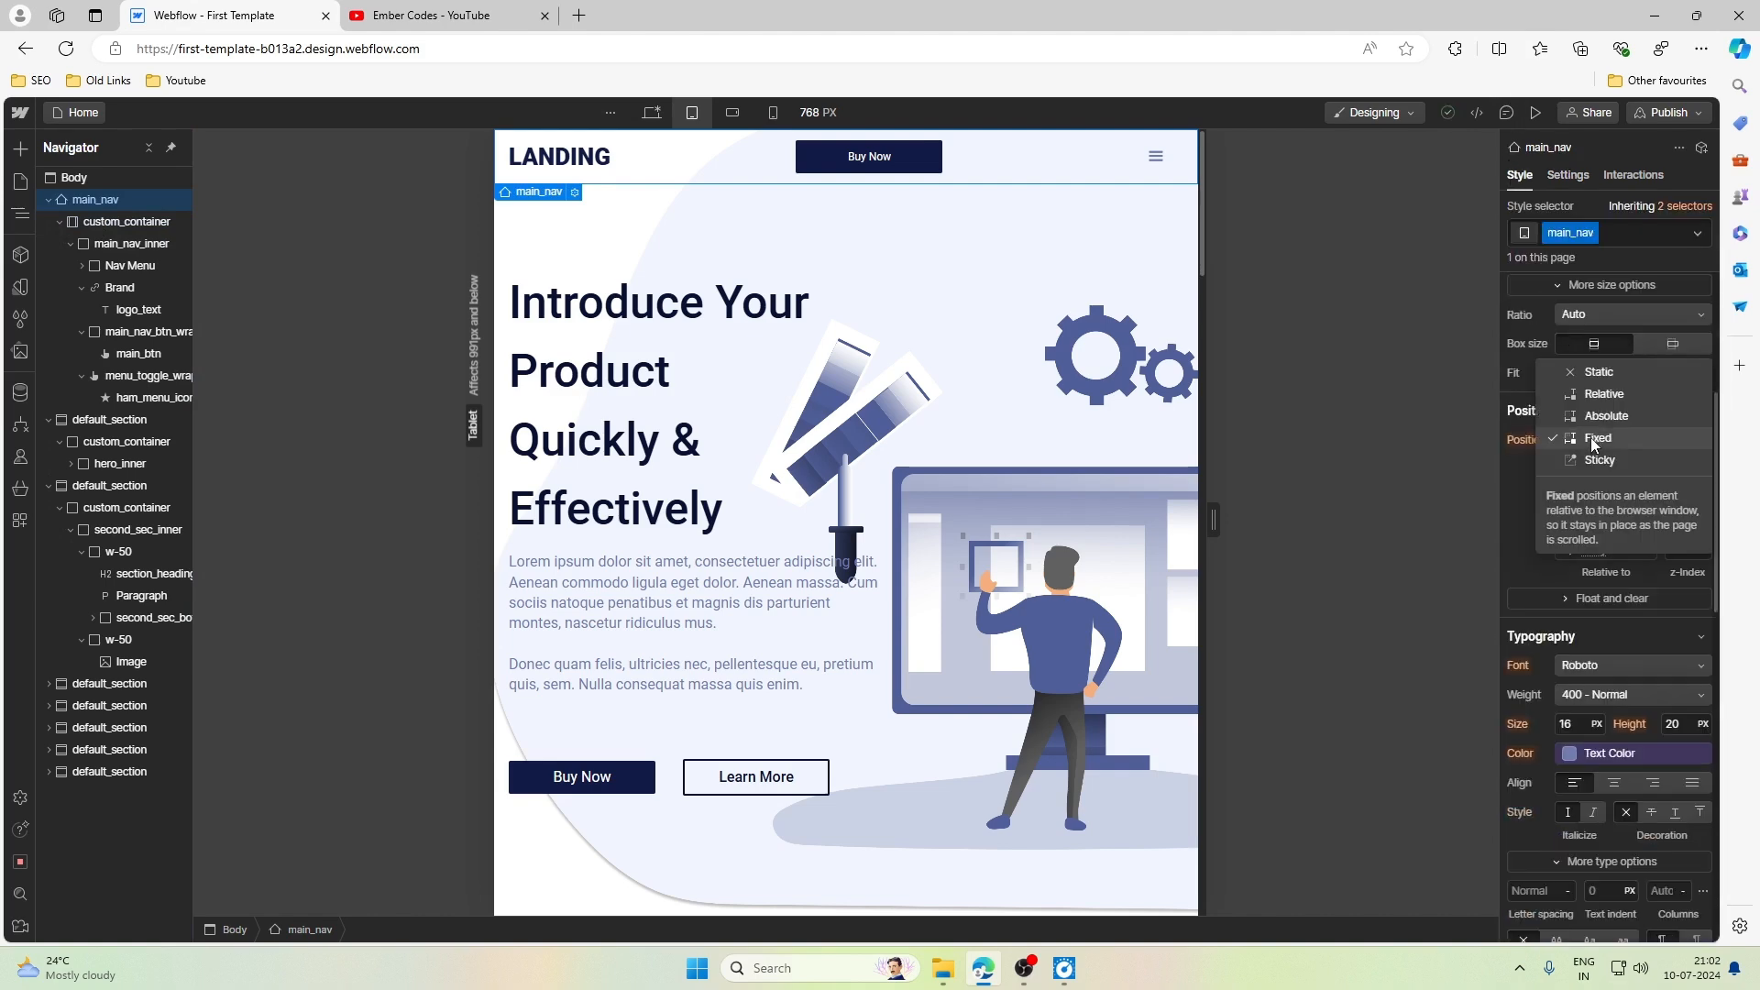
click(1600, 372)
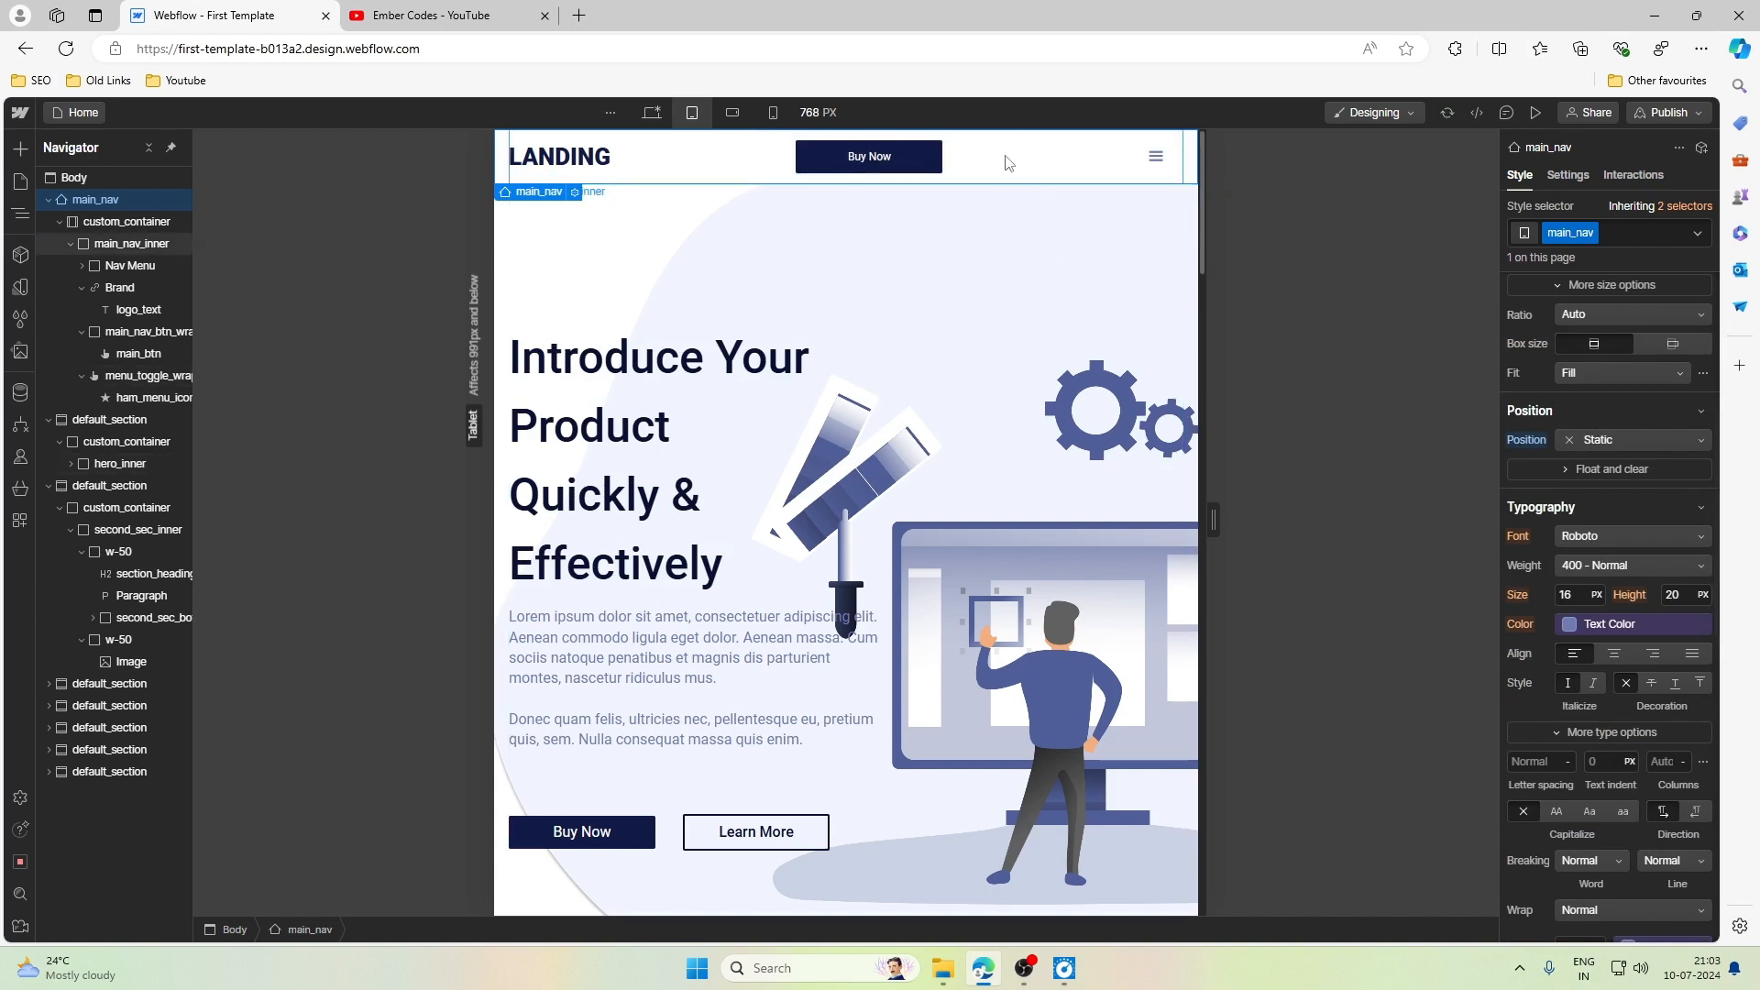
- Check how the navbar behaves while the tablet page scrolls, and reselect main_nav to review its position setting
scroll(935, 288, down, 5)
scroll(933, 289, up, 5)
scroll(933, 289, down, 2)
scroll(933, 289, up, 2)
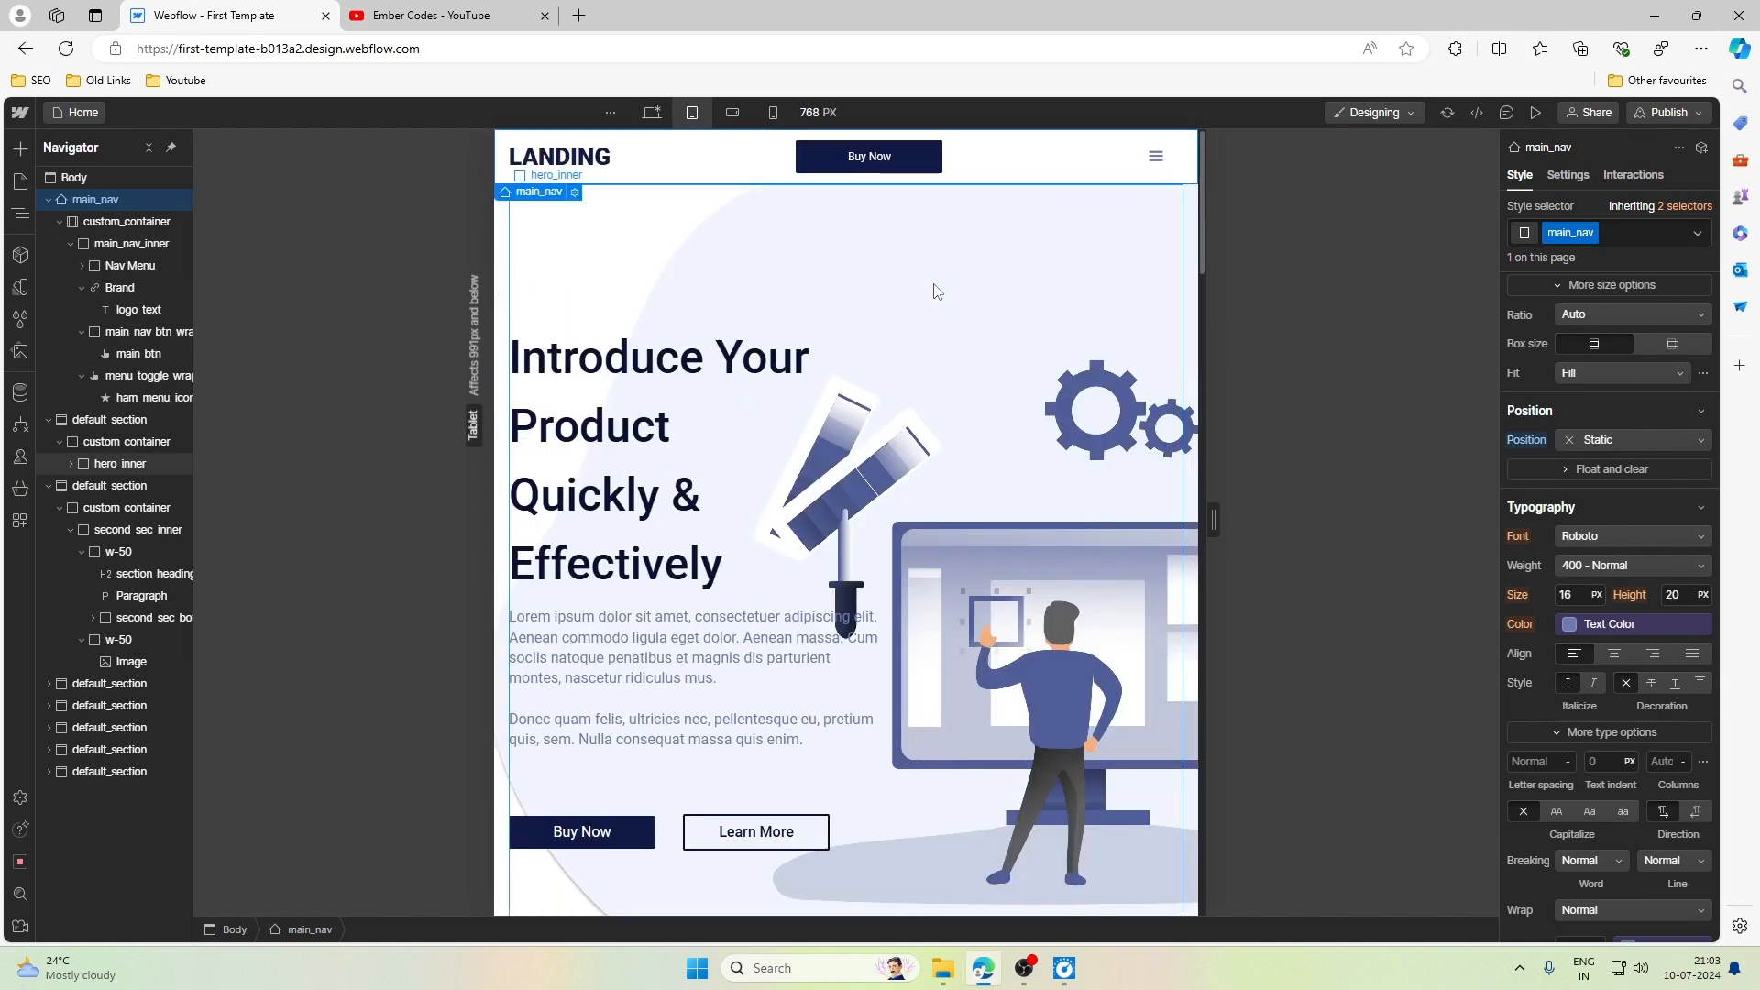
scroll(936, 291, down, 3)
scroll(933, 283, up, 3)
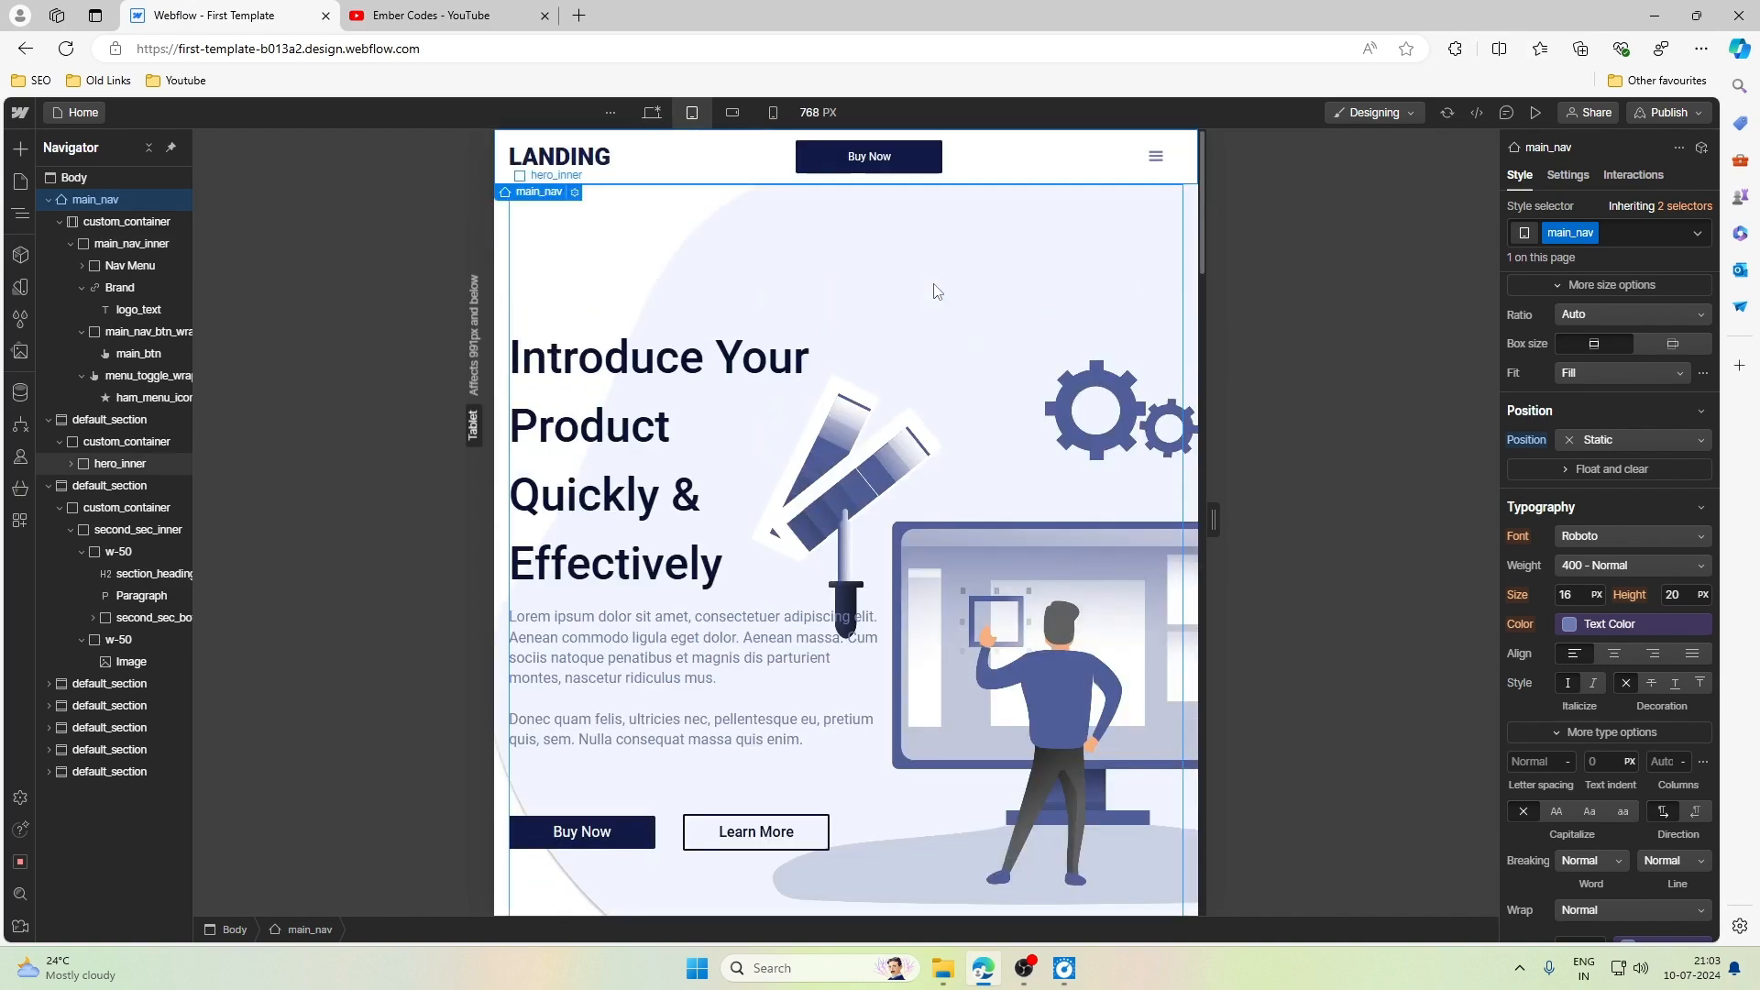
click(502, 181)
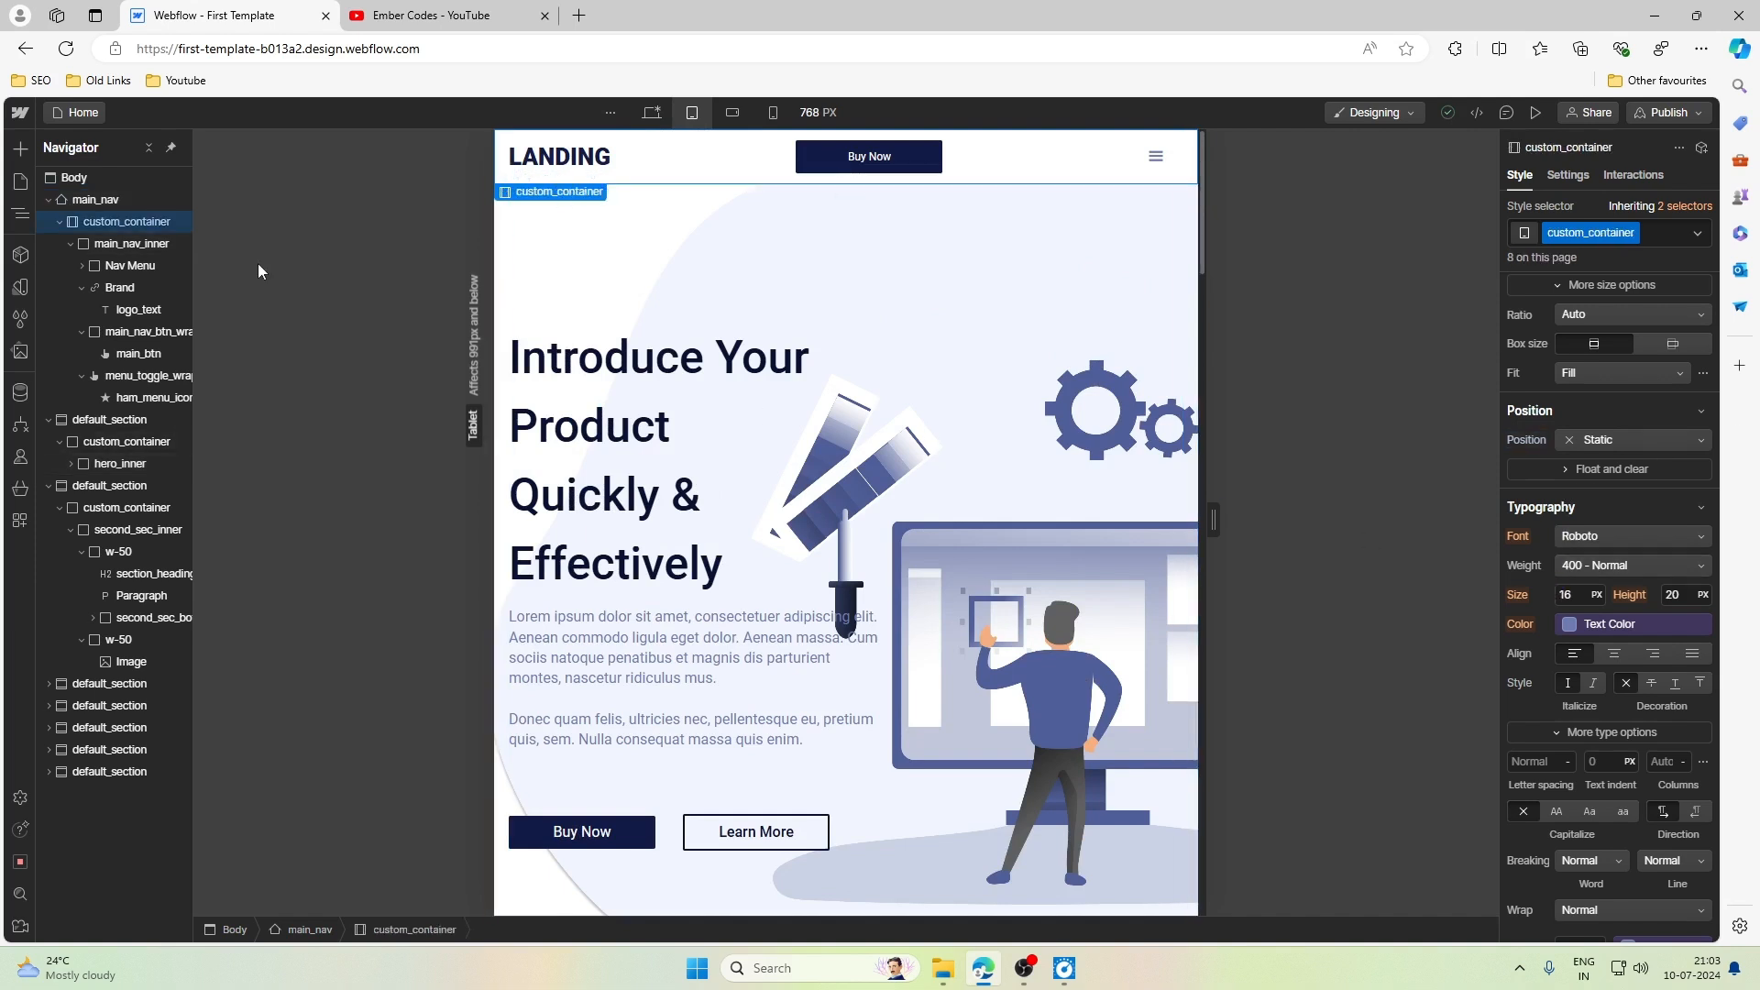
click(95, 199)
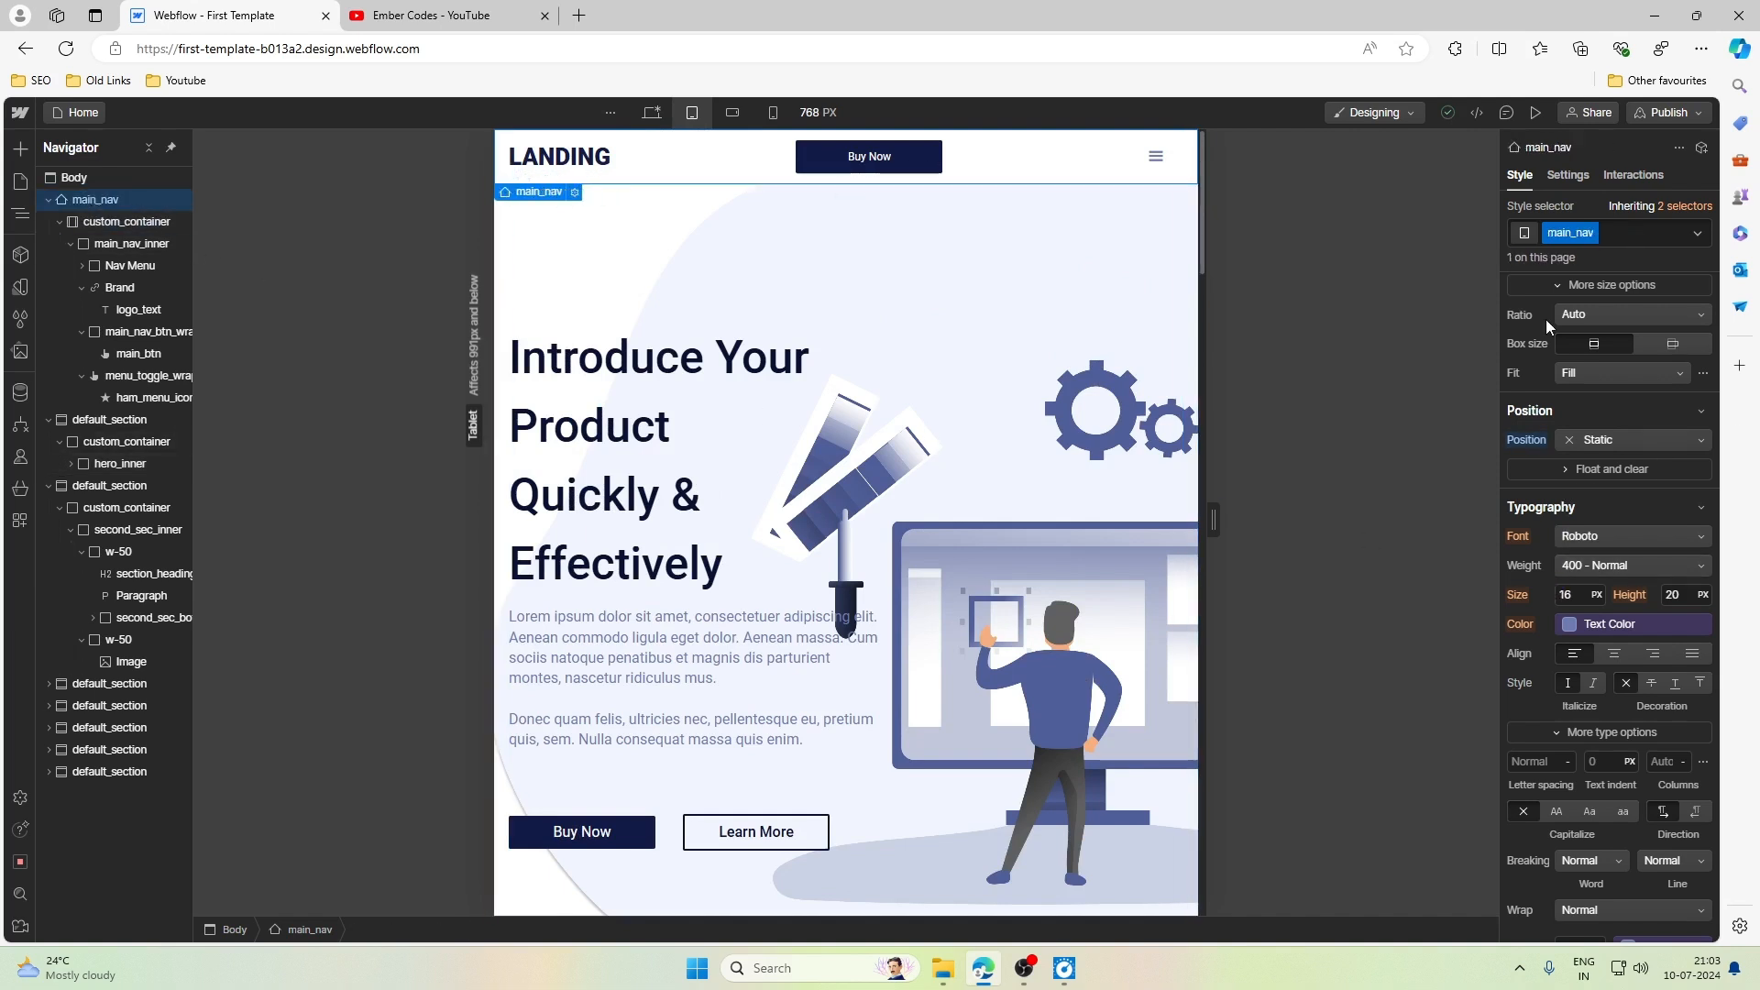
- Reset main_nav's position override at the Tablet breakpoint and review its remaining style settings
click(1519, 447)
click(1516, 470)
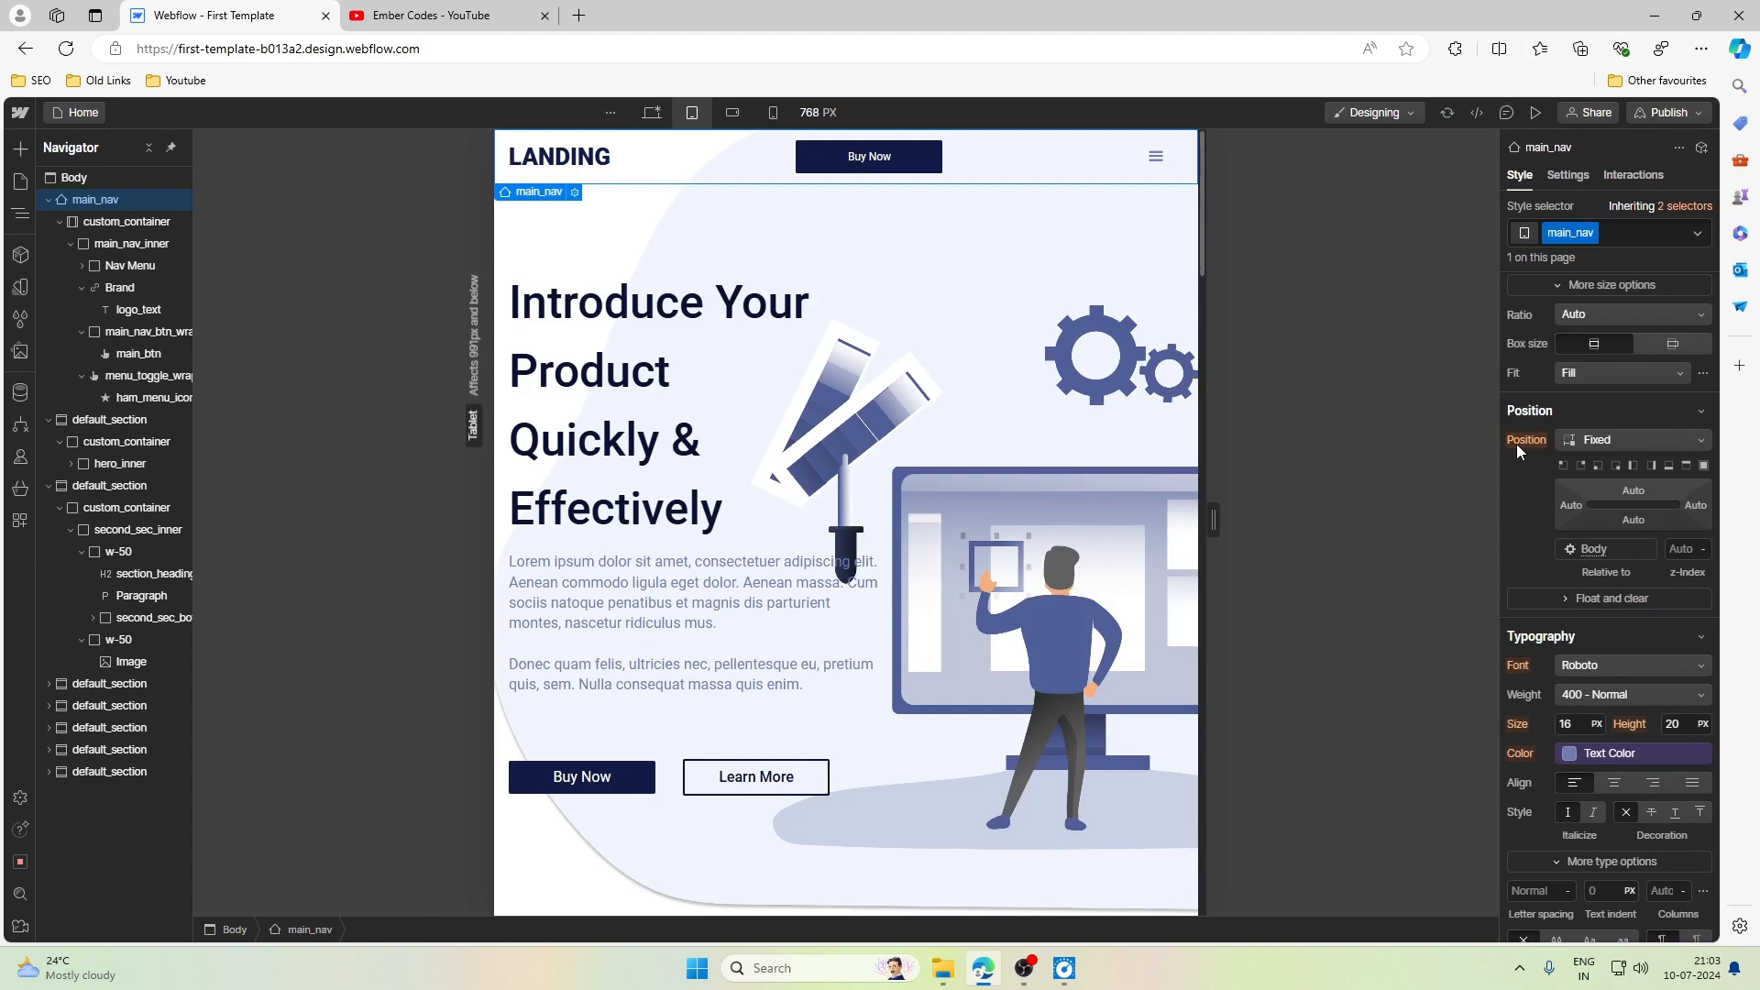
scroll(1523, 655, down, 4)
scroll(1519, 649, down, 4)
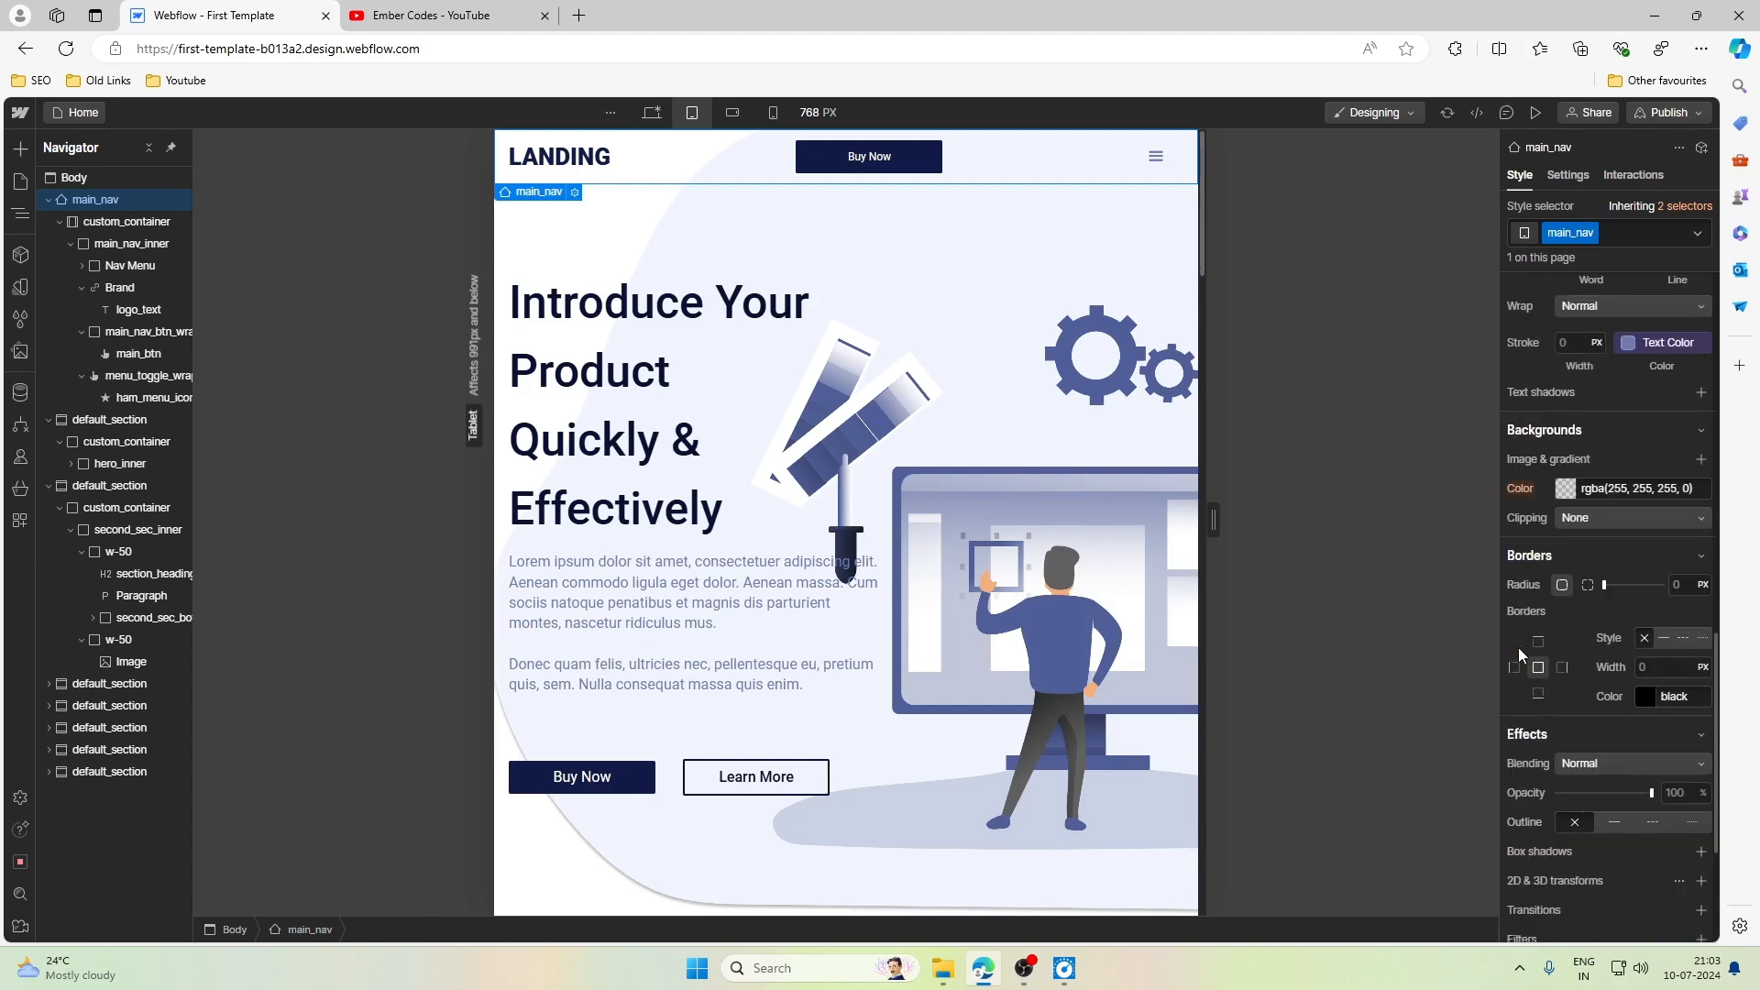
scroll(1521, 482, up, 9)
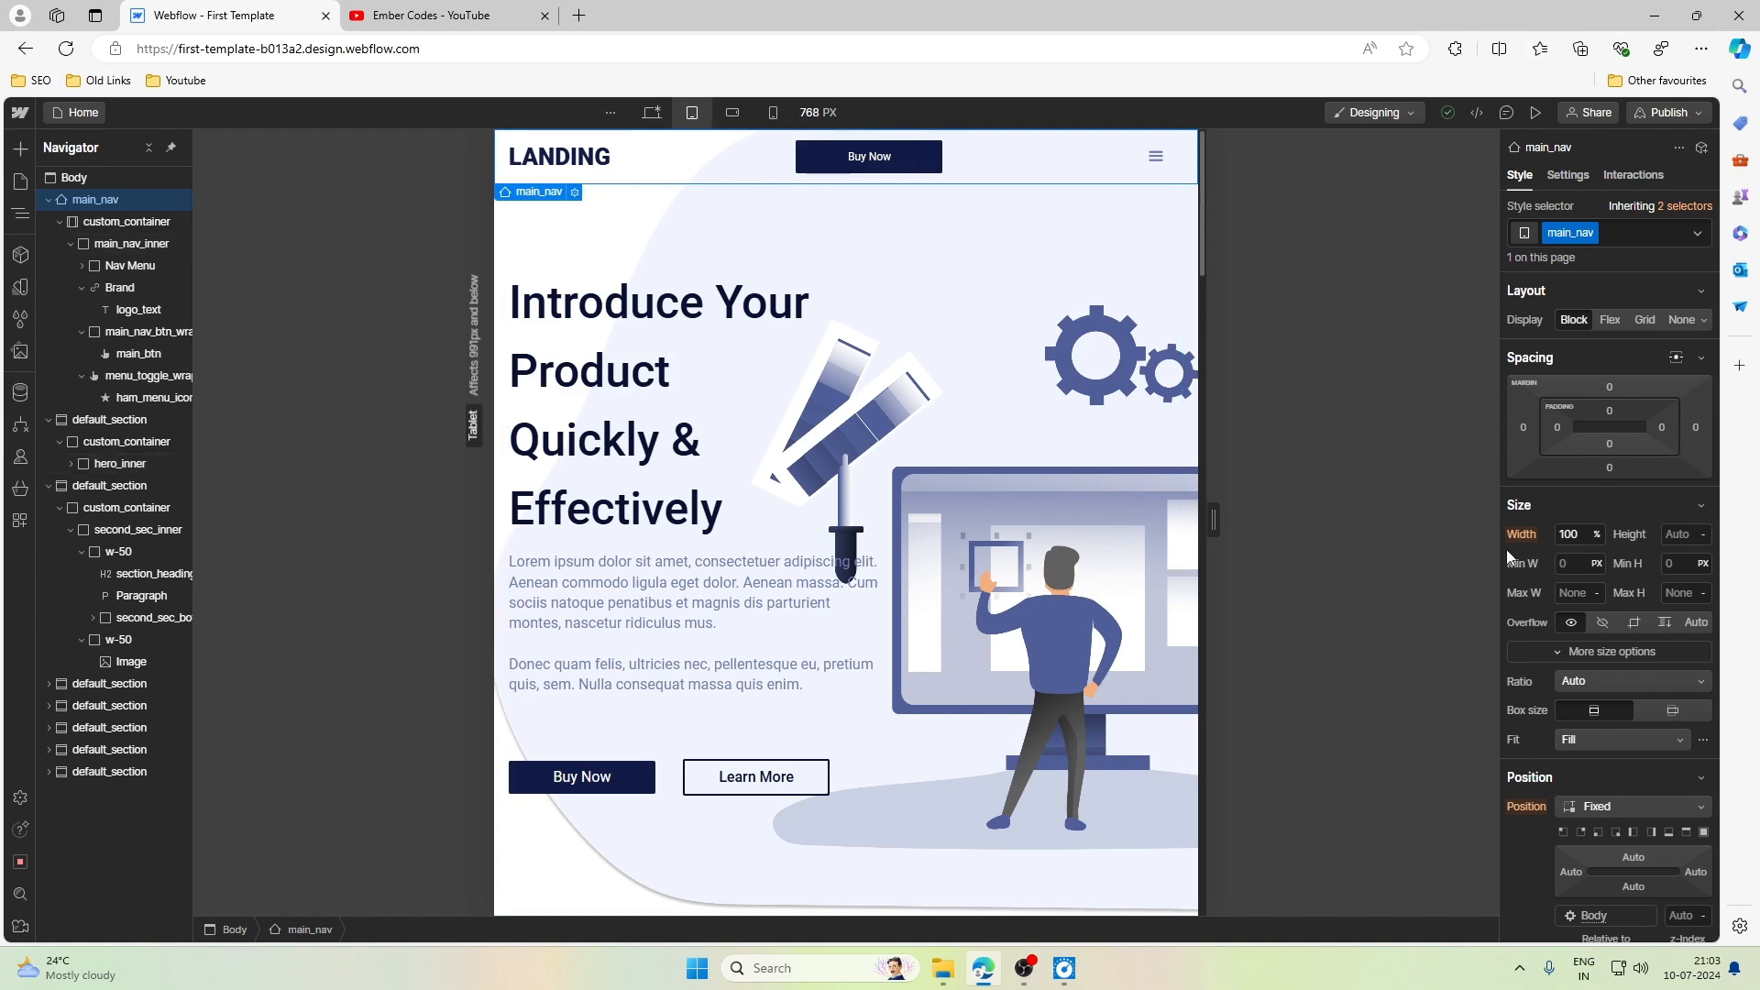
scroll(1569, 552, down, 4)
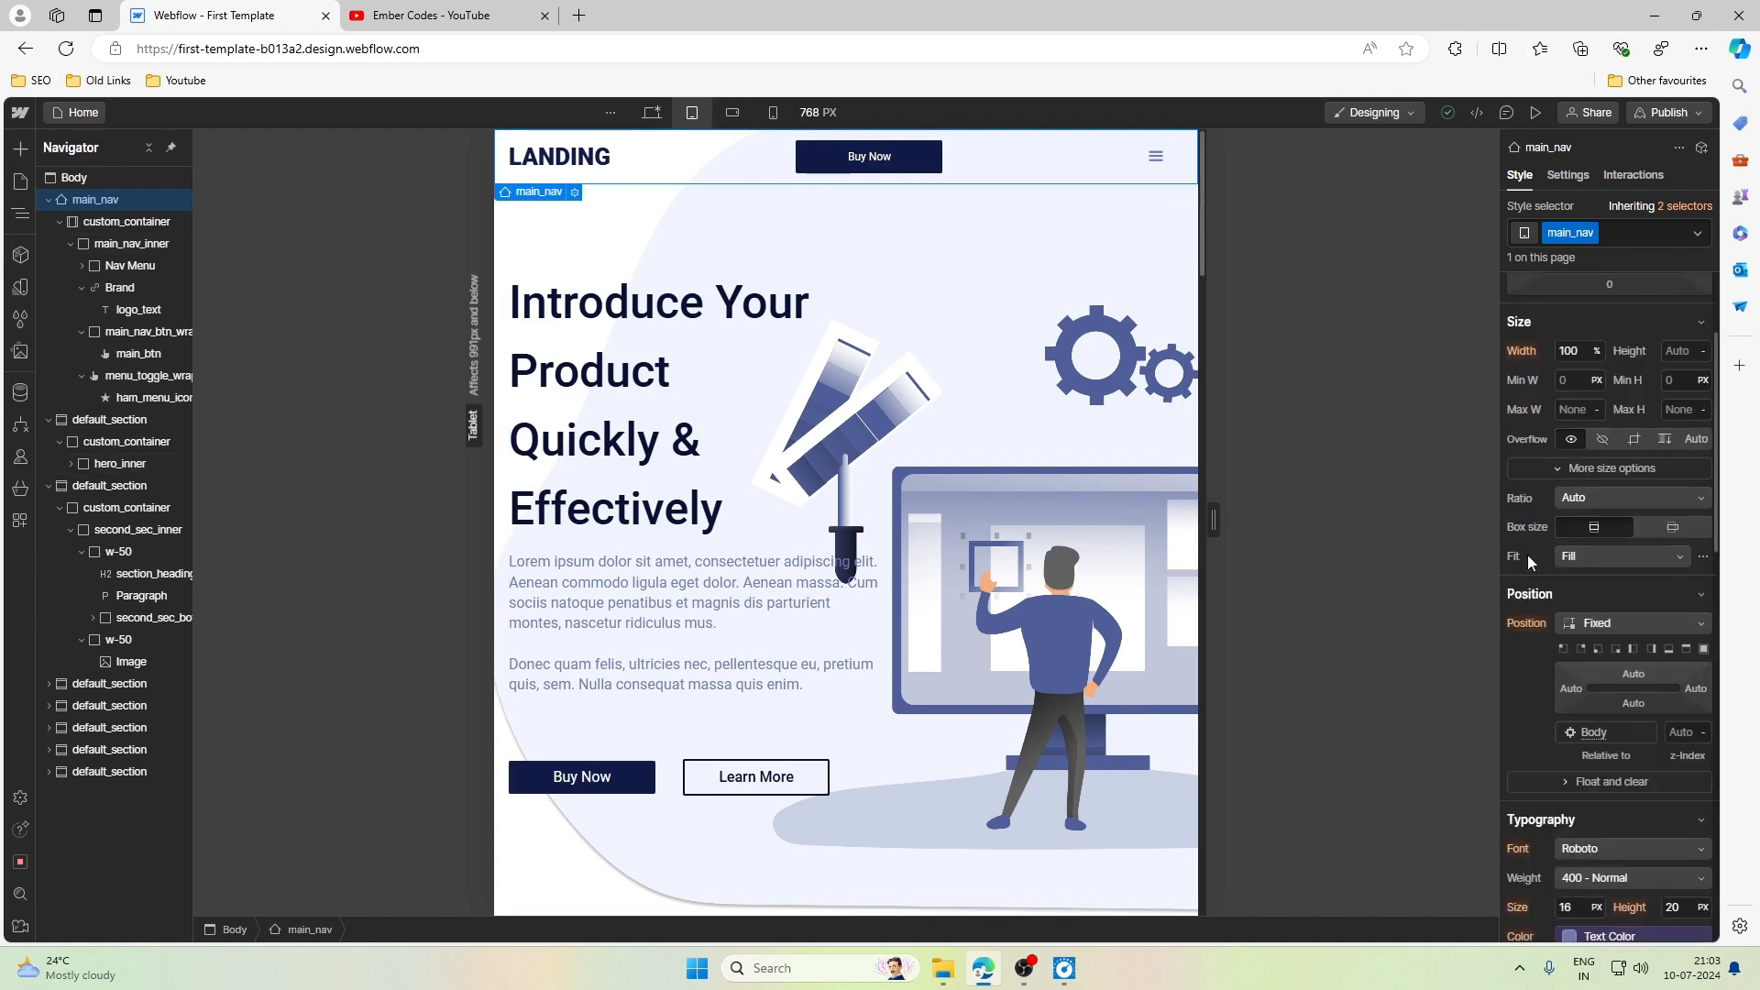
- Set main_nav's position to Static and scroll the tablet page to check how the navbar behaves
click(1615, 443)
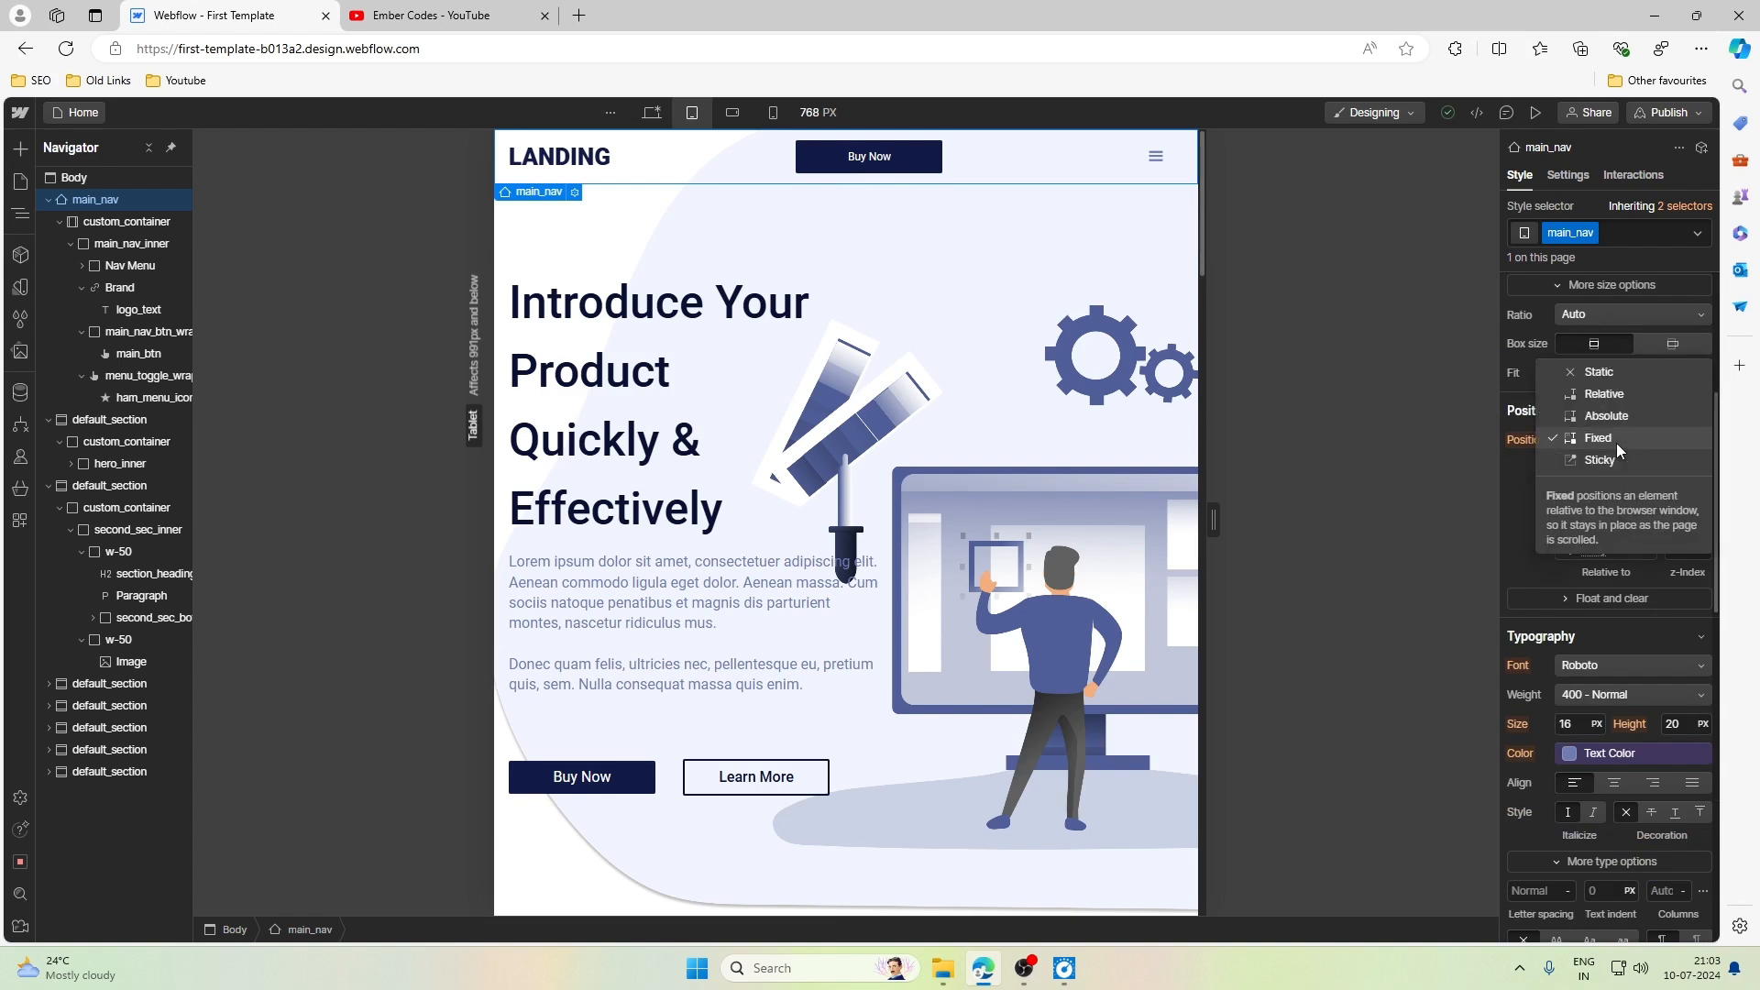
click(1611, 368)
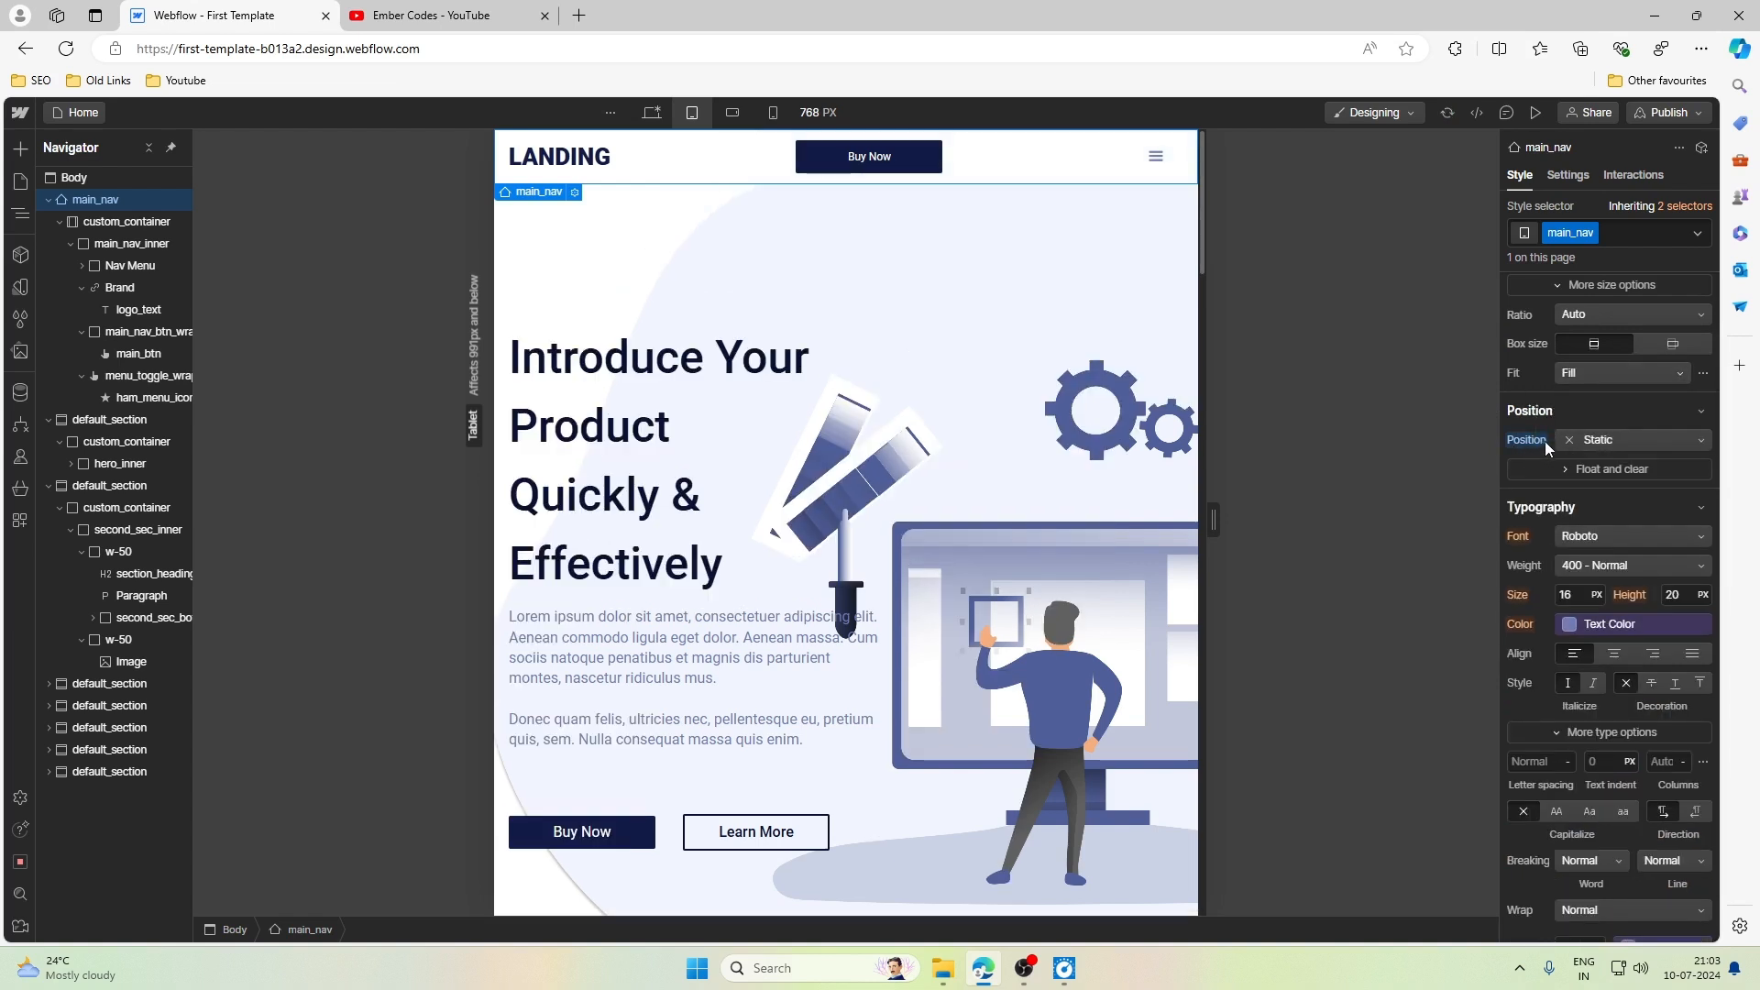
scroll(1603, 552, up, 4)
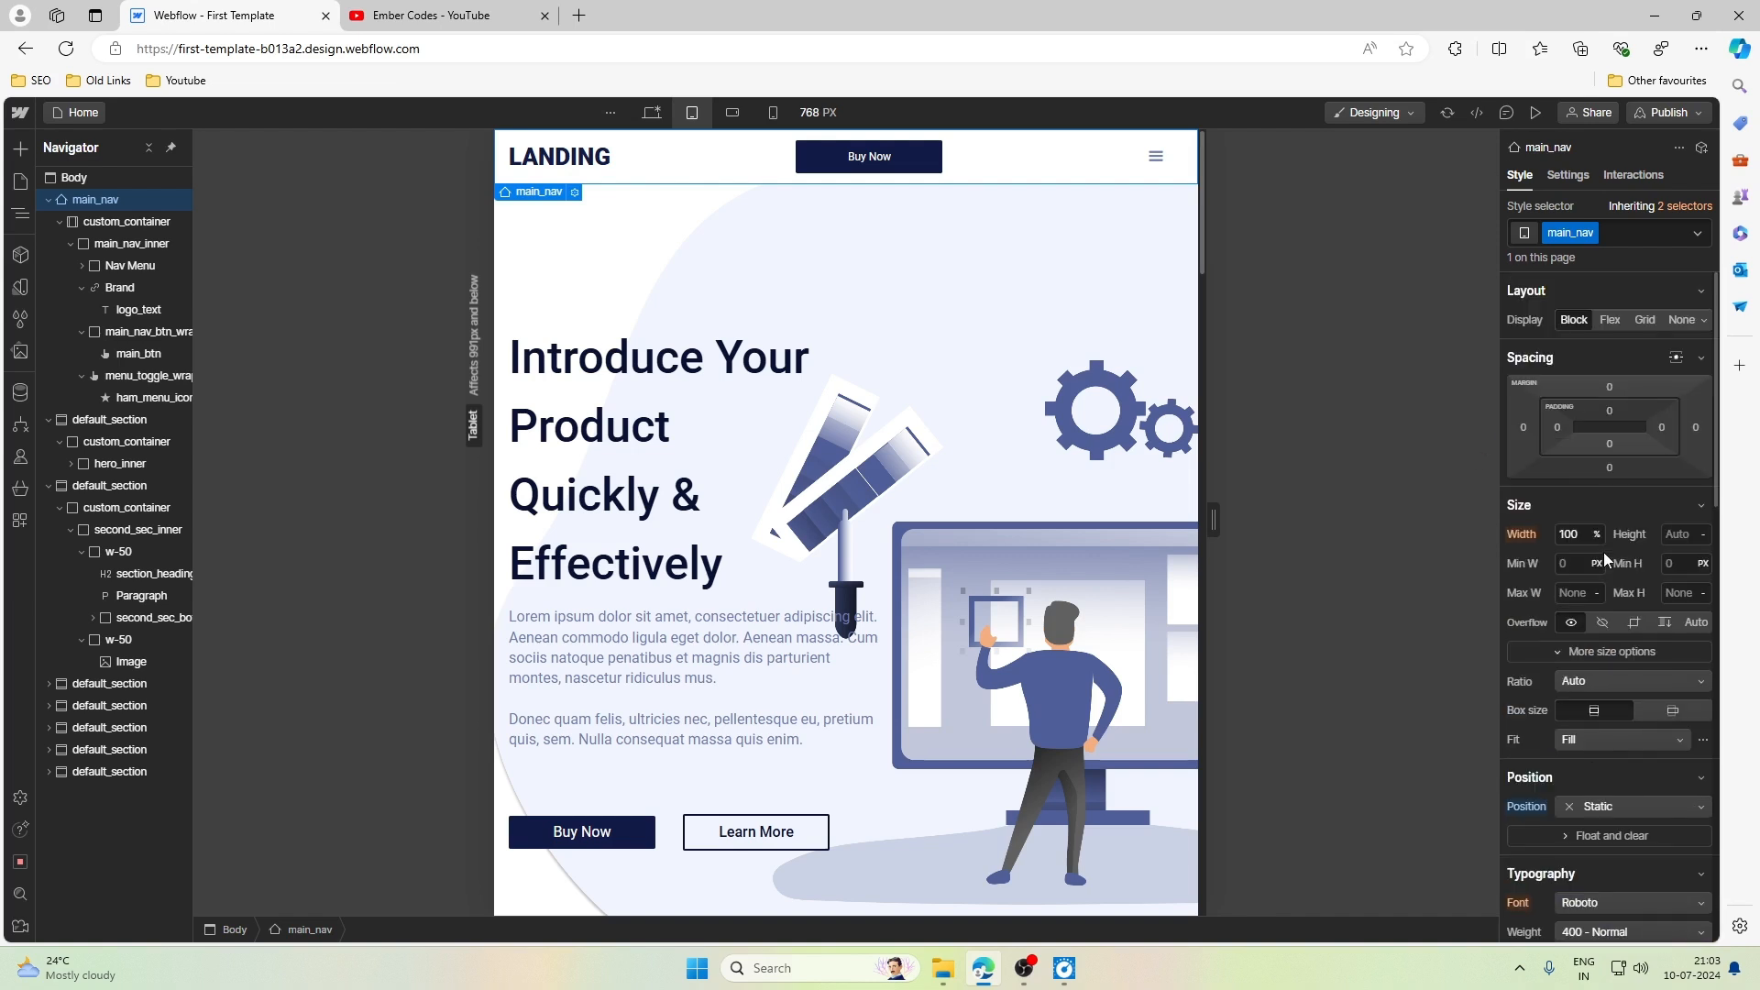
scroll(1604, 552, down, 4)
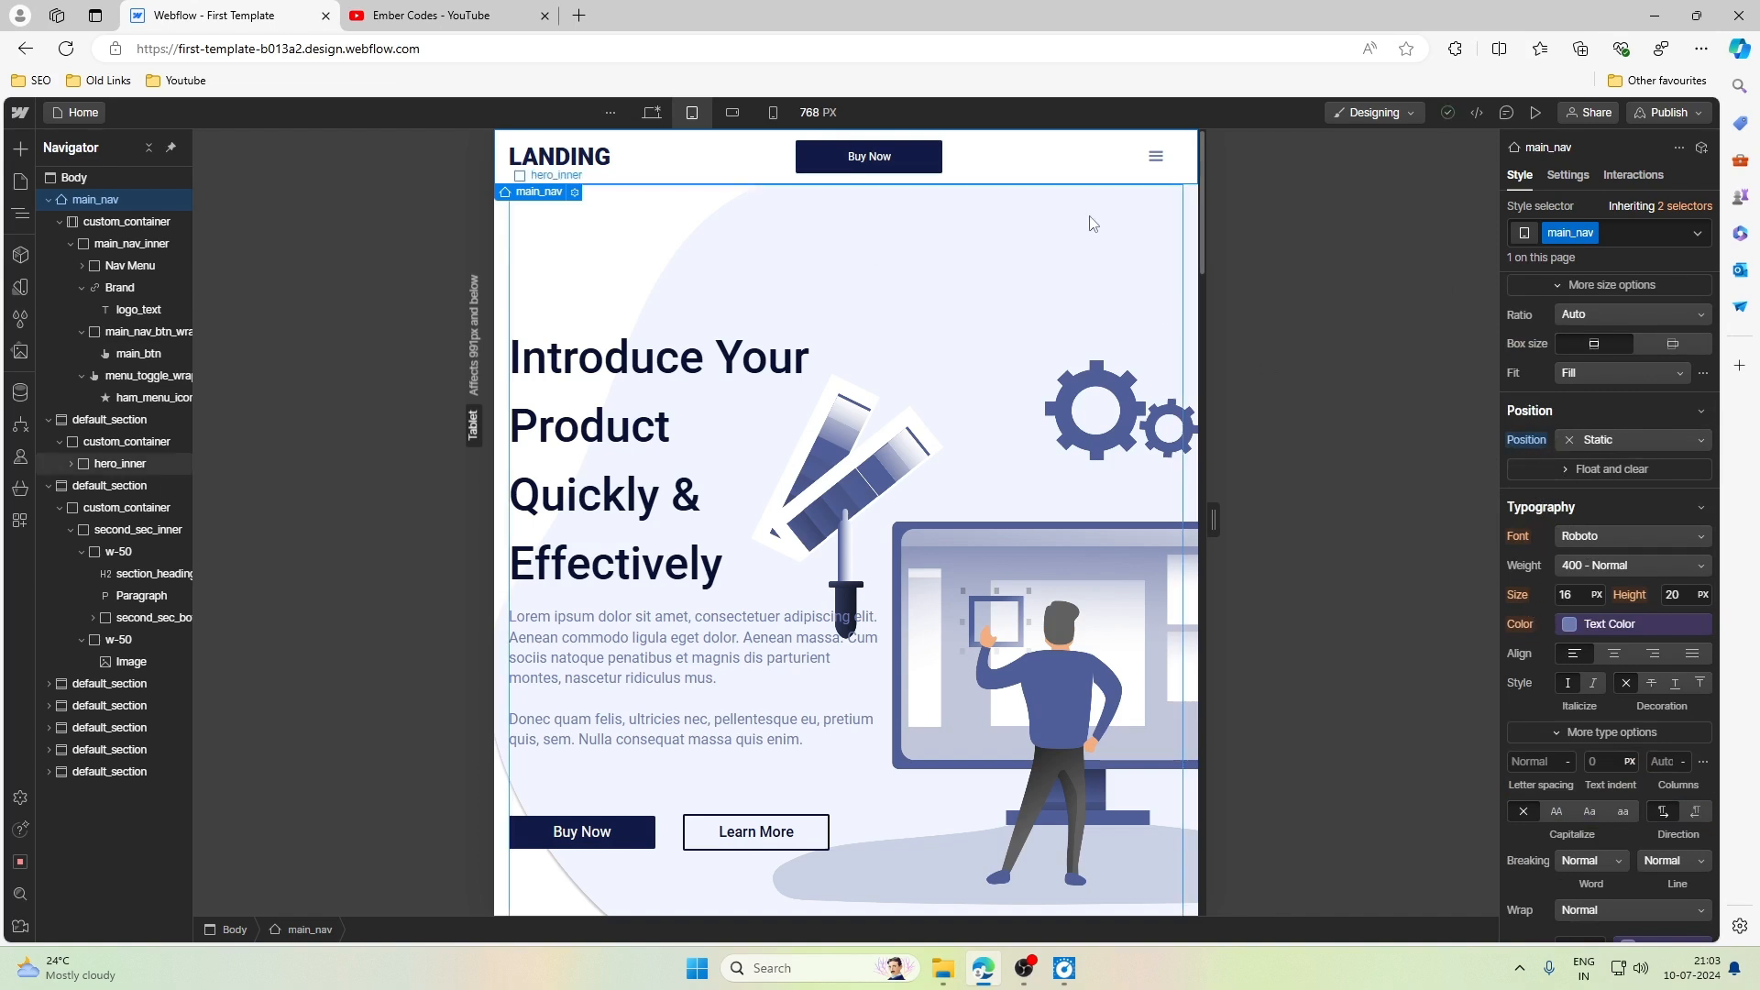
scroll(675, 237, down, 3)
scroll(675, 238, up, 3)
scroll(675, 237, down, 3)
scroll(675, 237, up, 3)
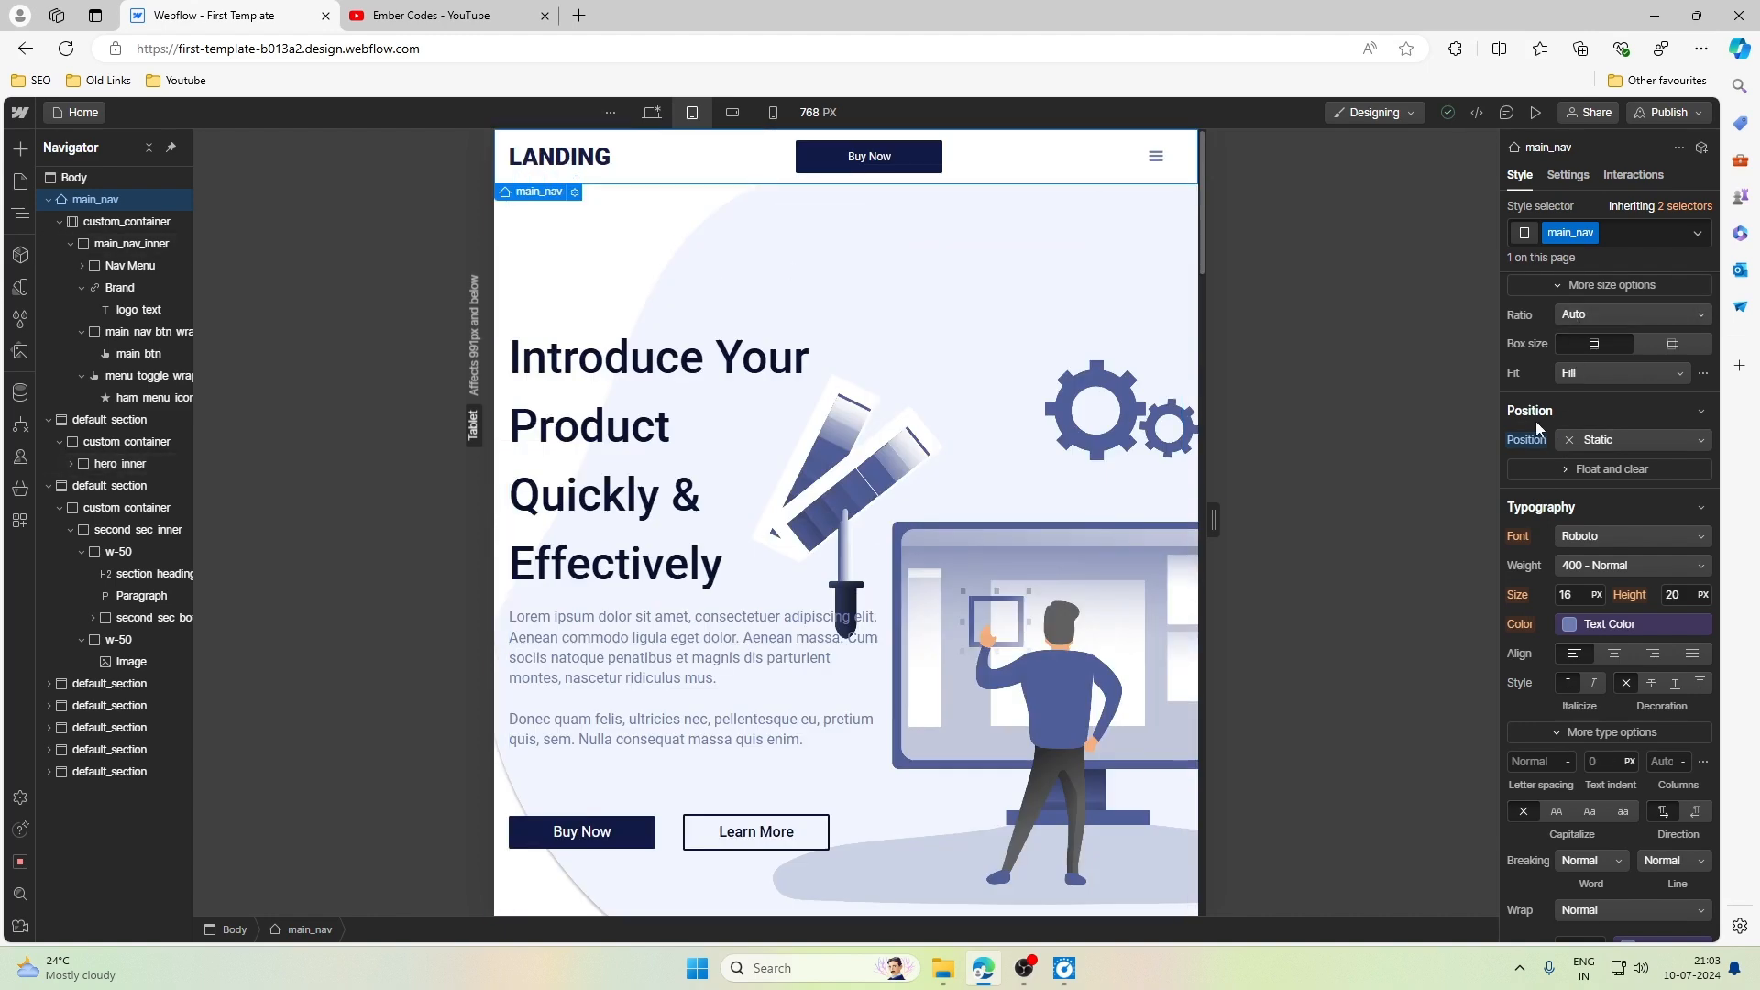
- Switch main_nav's position back to the inherited Fixed value and check the navbar while the page scrolls
click(1600, 440)
click(1555, 468)
scroll(1111, 374, down, 5)
scroll(1110, 371, up, 5)
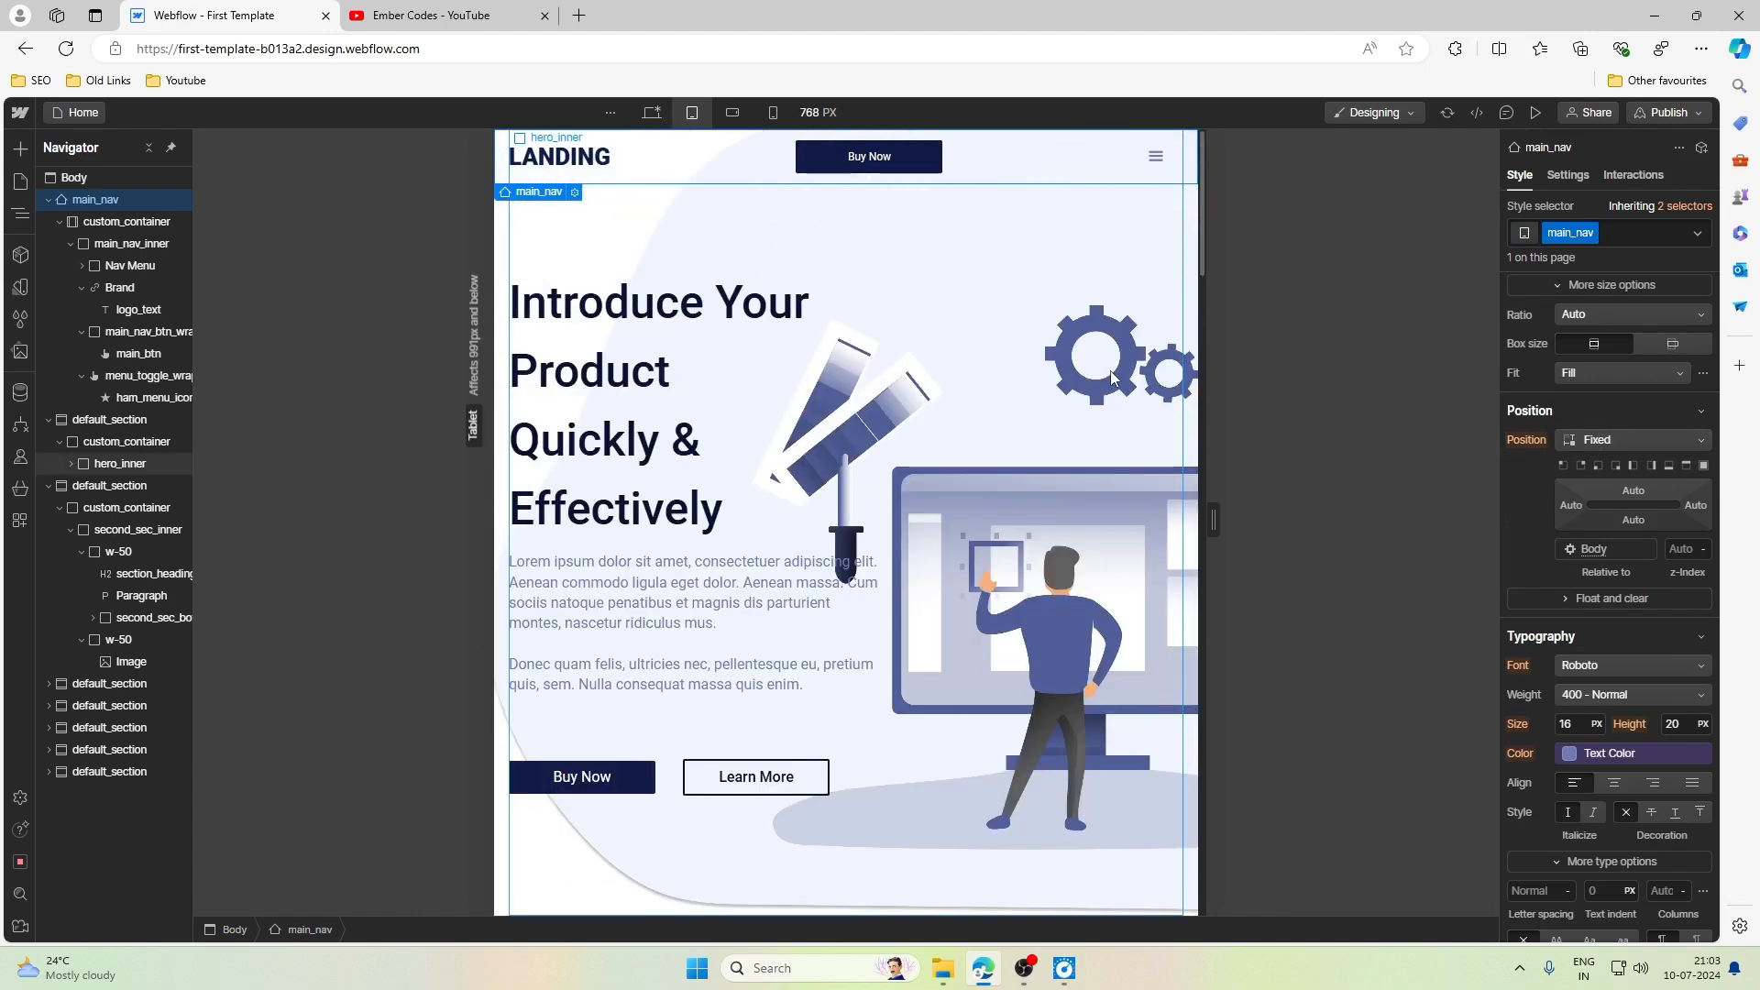
- Set main_nav's position to Static again at the Tablet breakpoint and scroll the page to compare
click(1595, 442)
click(1598, 371)
scroll(794, 295, down, 3)
scroll(794, 295, up, 3)
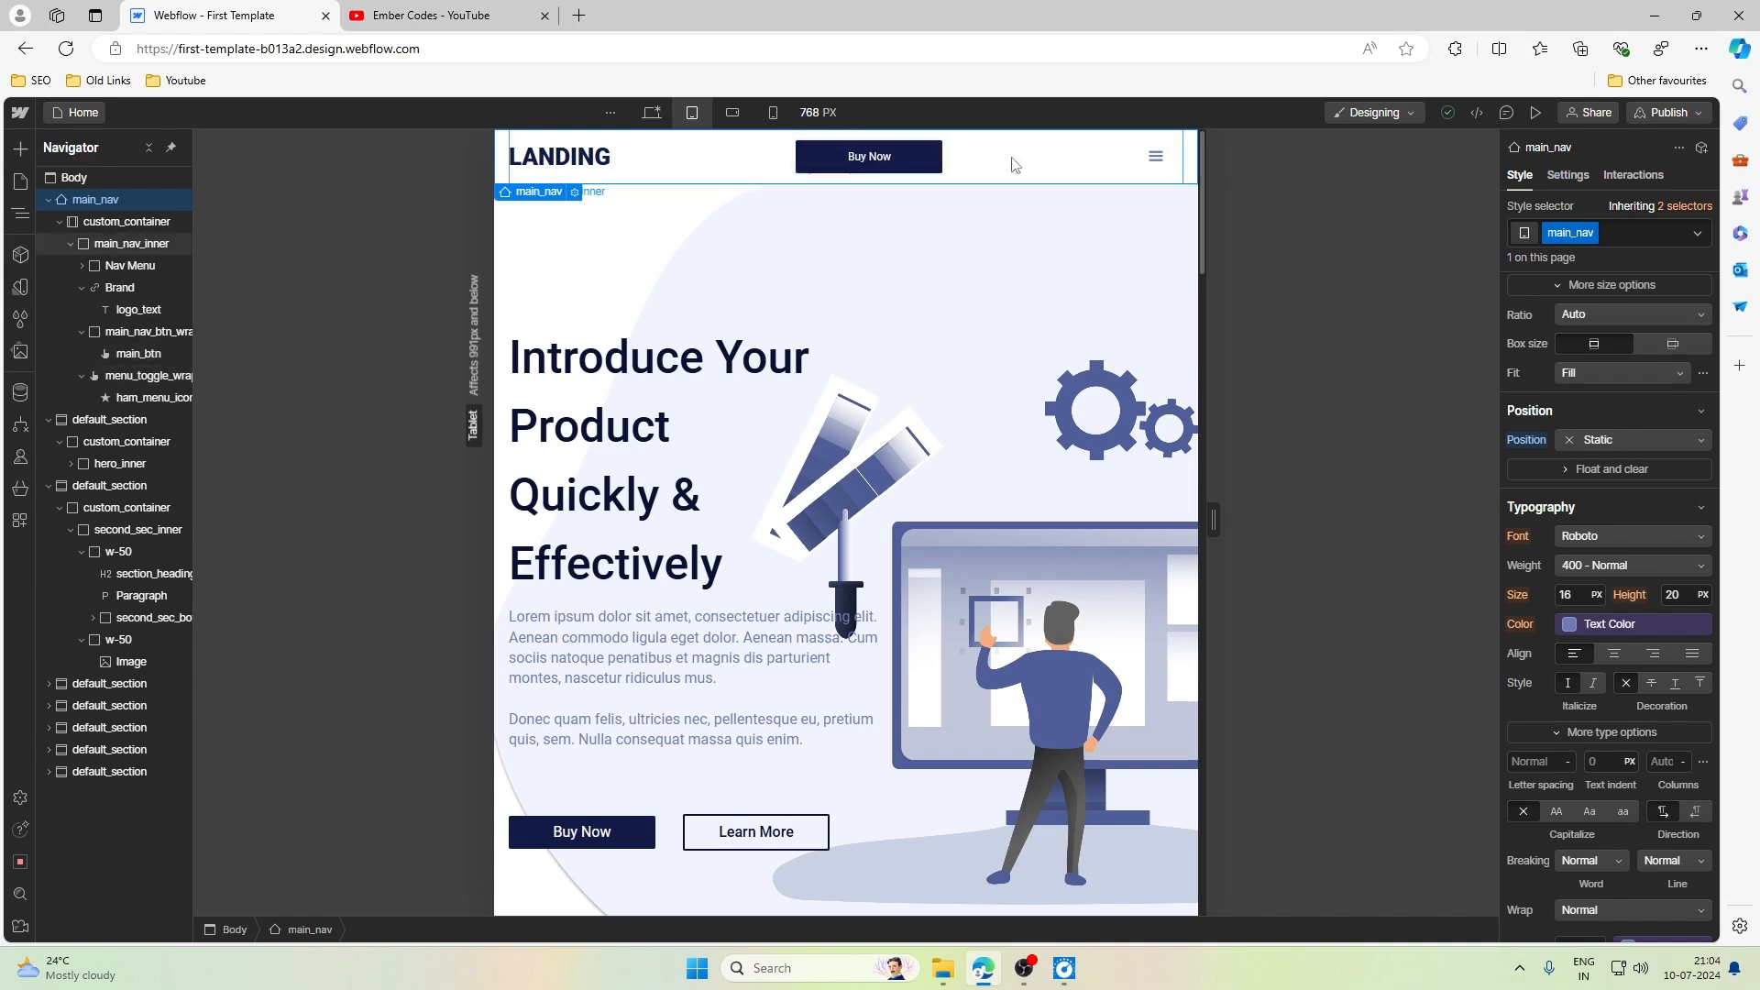
- Set the padding of menu_toggle_wrap, the wrapper around the hamburger icon, to 0.75rem on all sides
click(1152, 163)
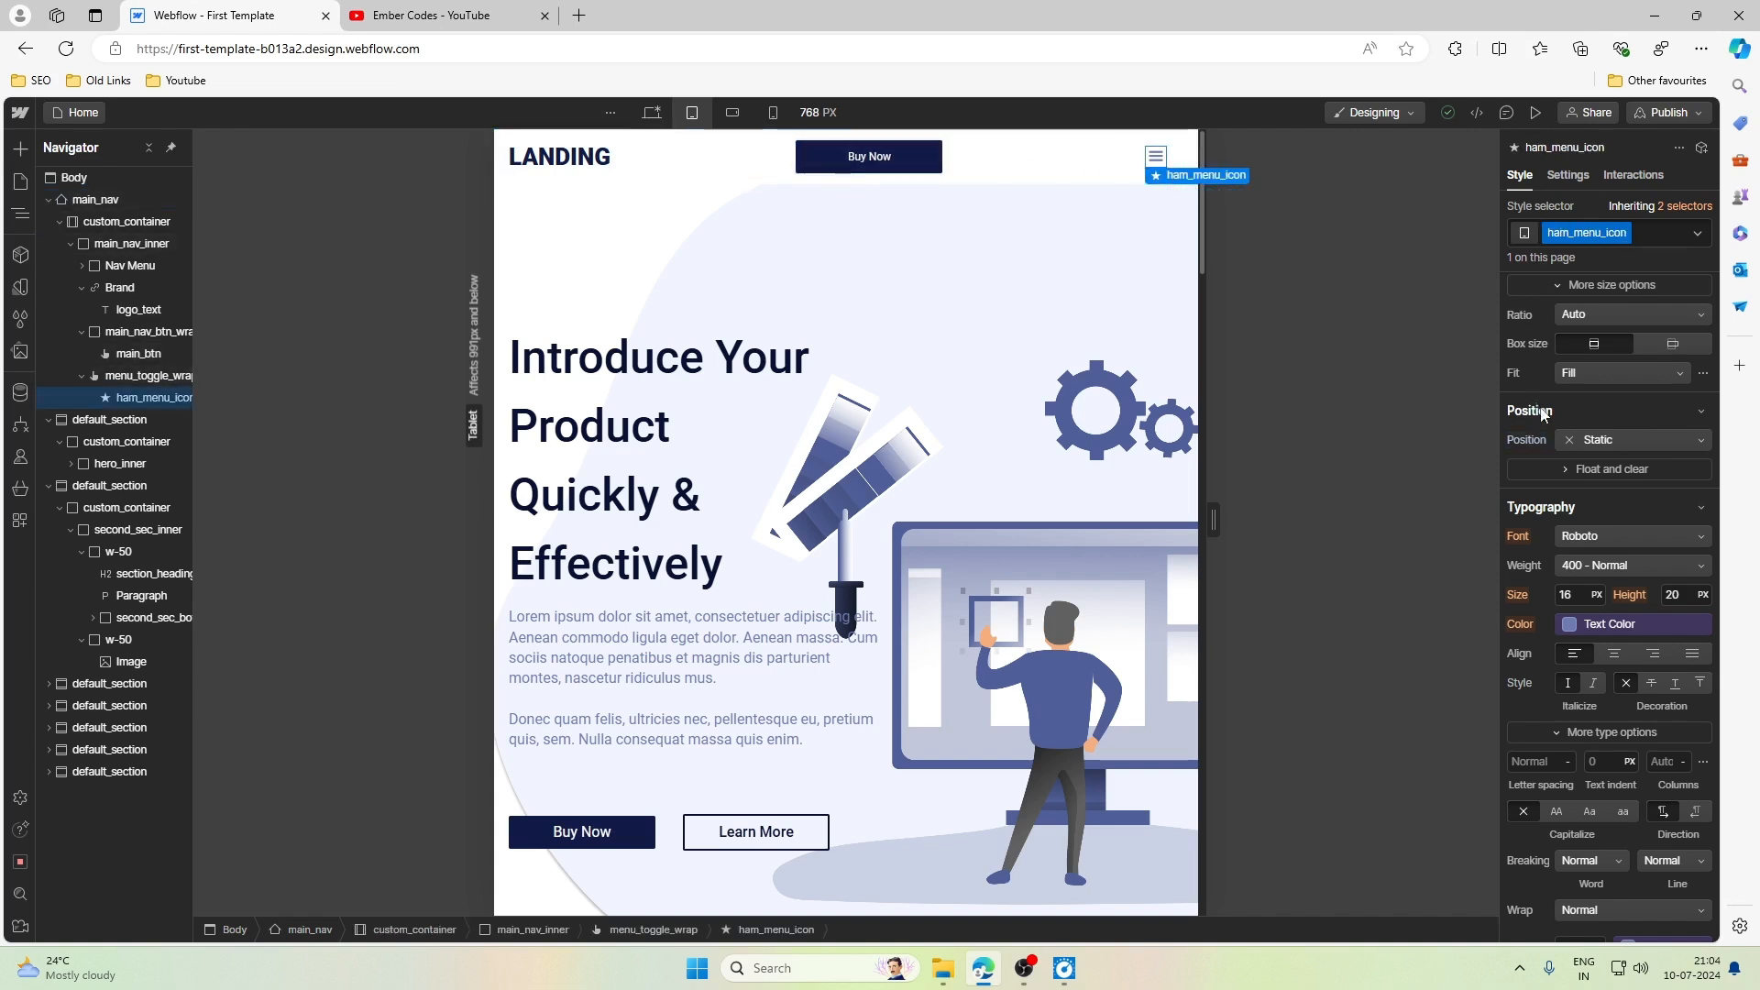
scroll(1581, 471, up, 3)
scroll(1580, 471, up, 1)
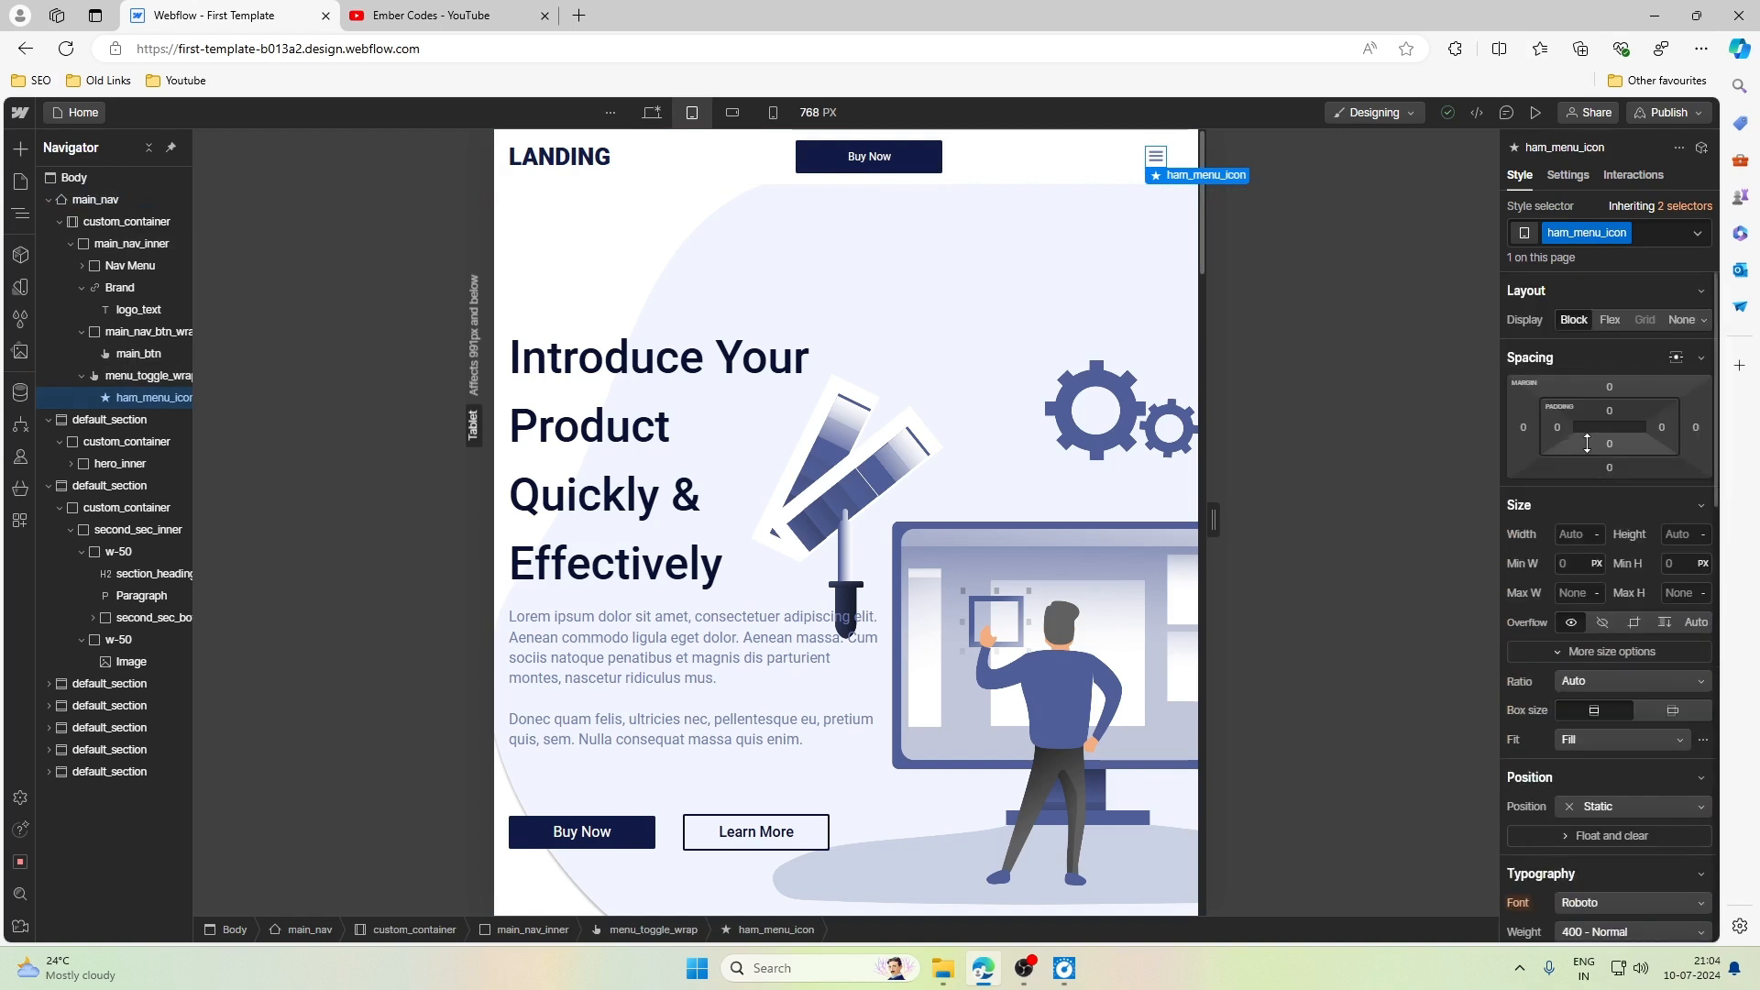
scroll(1589, 444, down, 1)
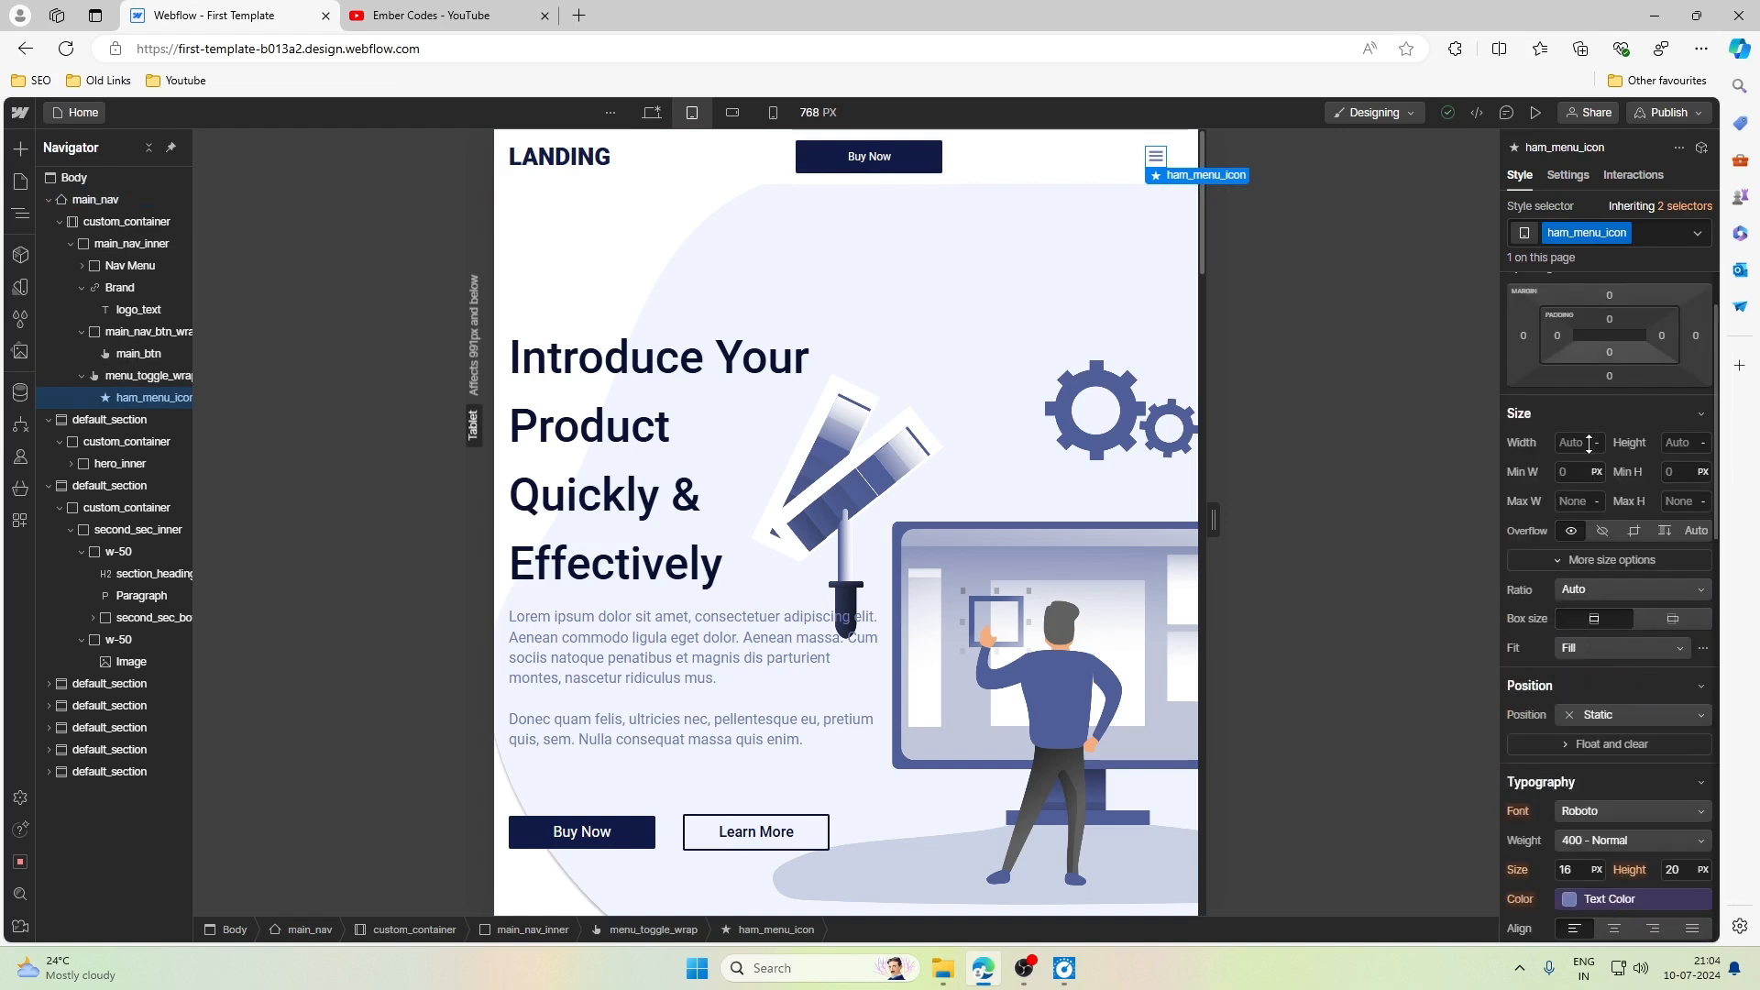
click(1139, 170)
click(1613, 419)
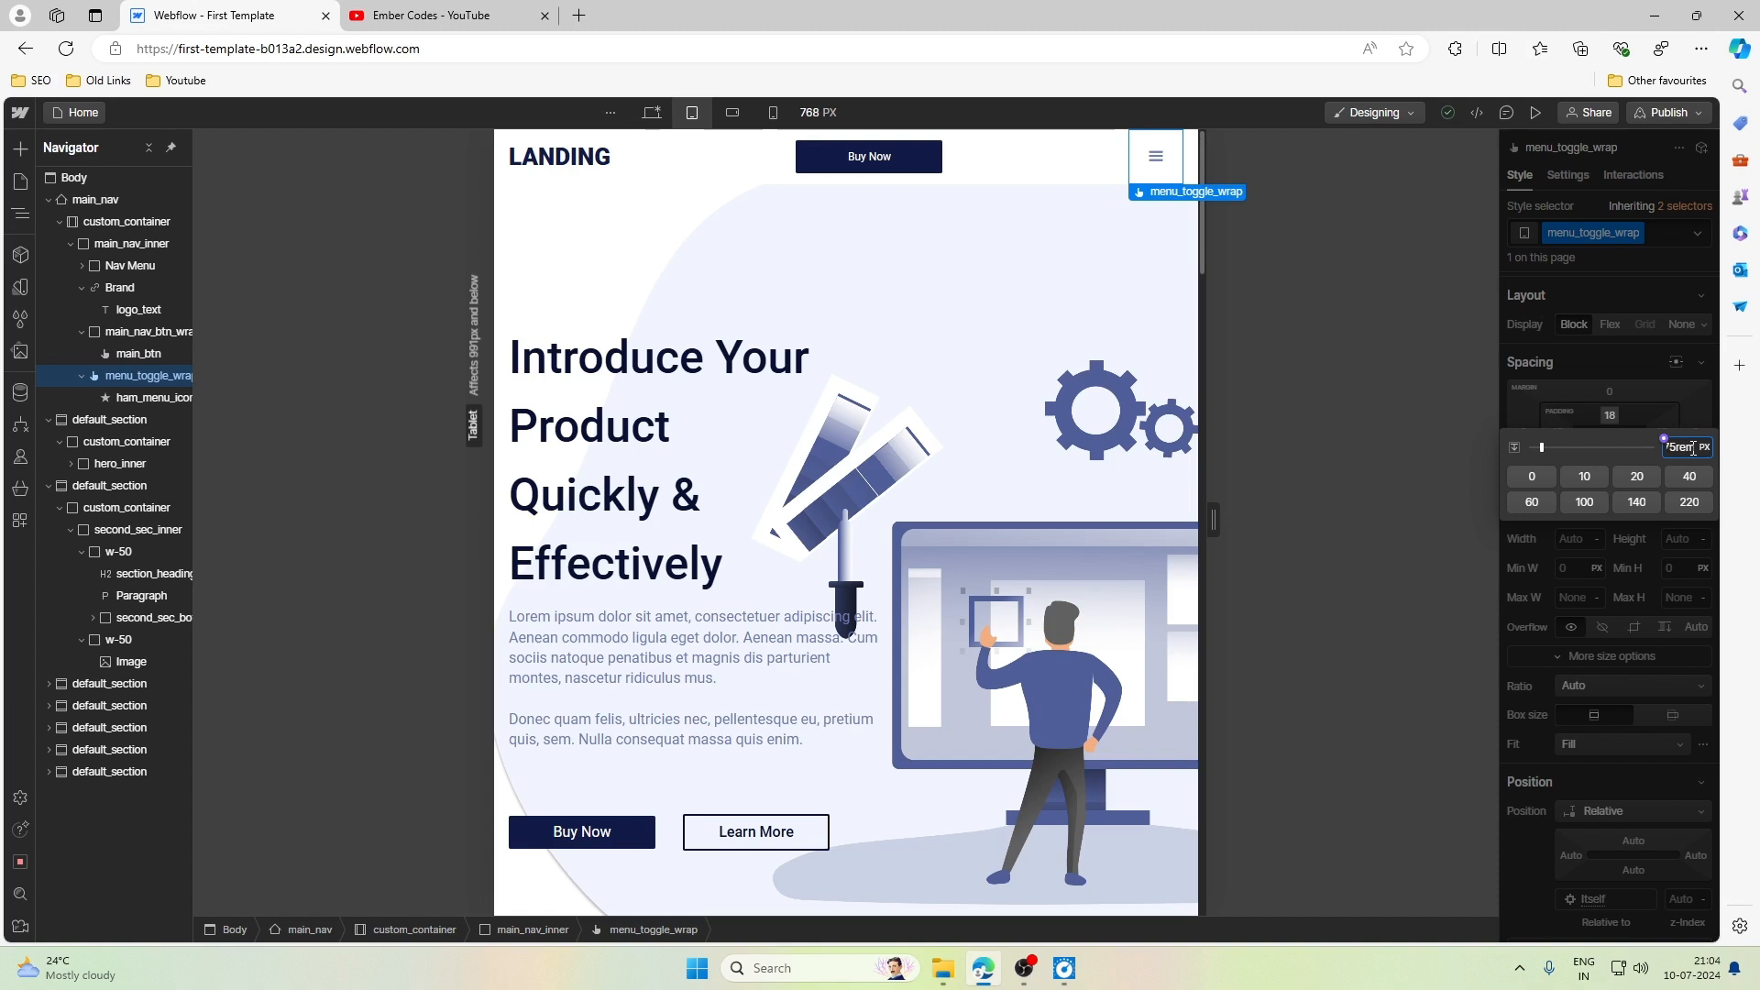
key(Return)
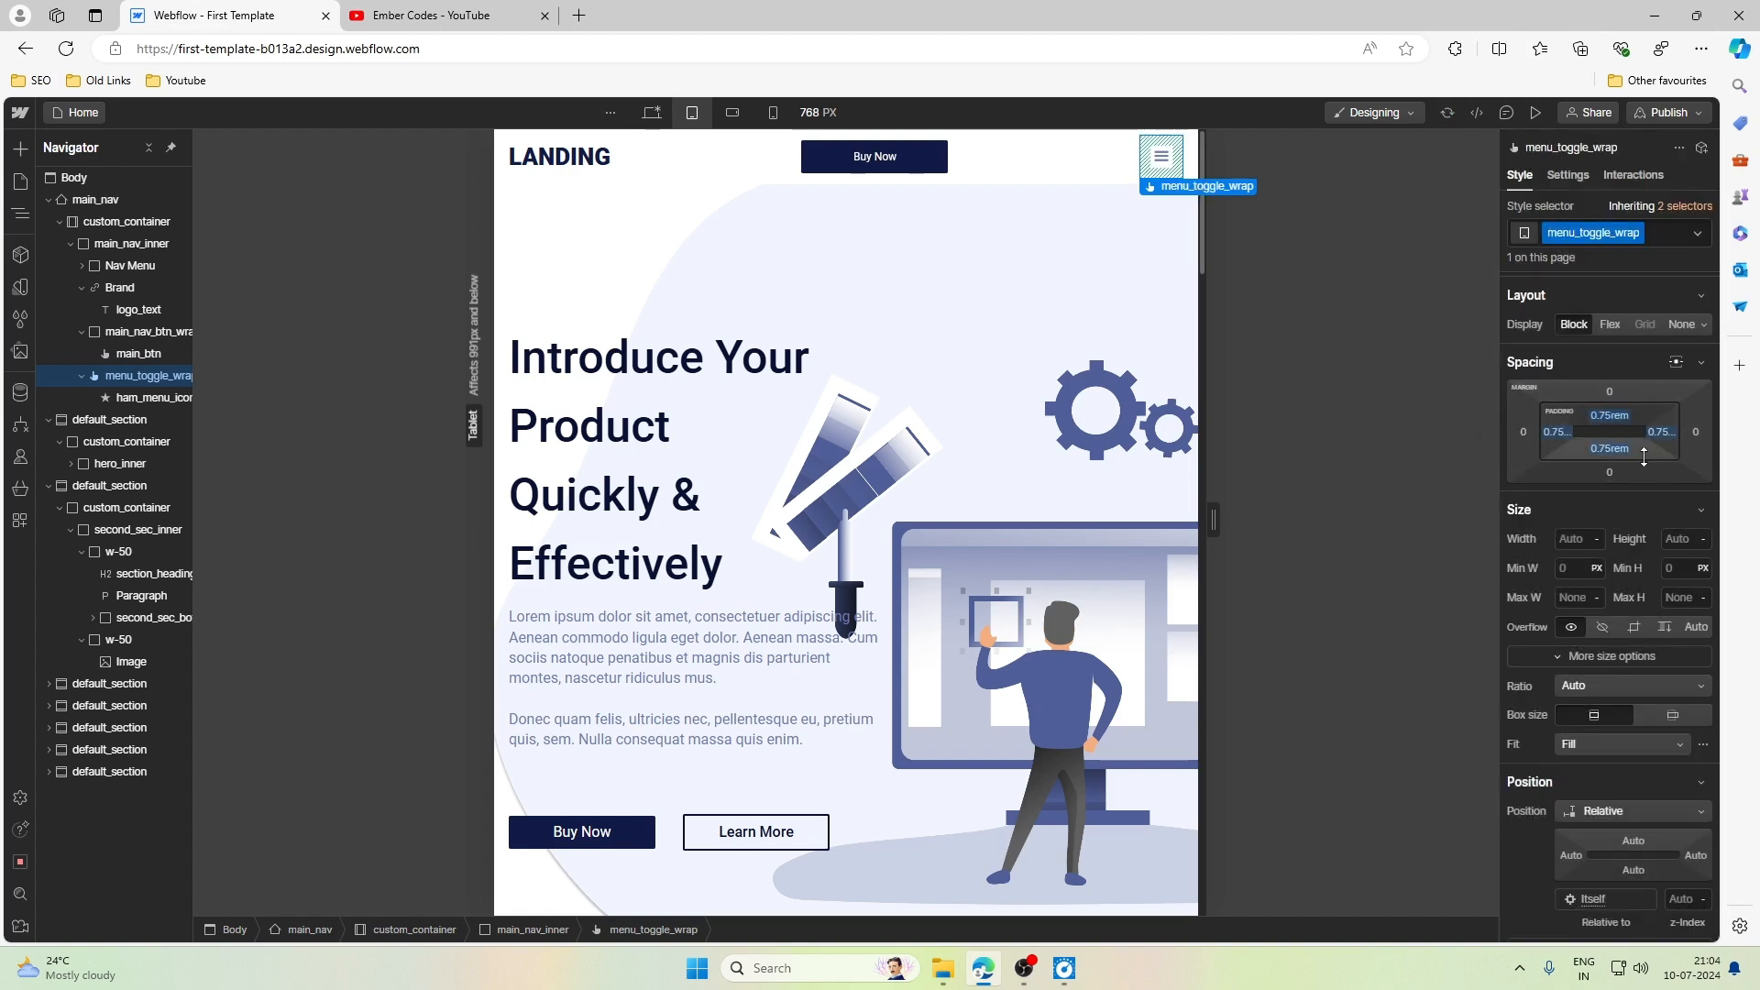
- Try a top and bottom padding of 0.5rem on menu_toggle_wrap
click(1613, 418)
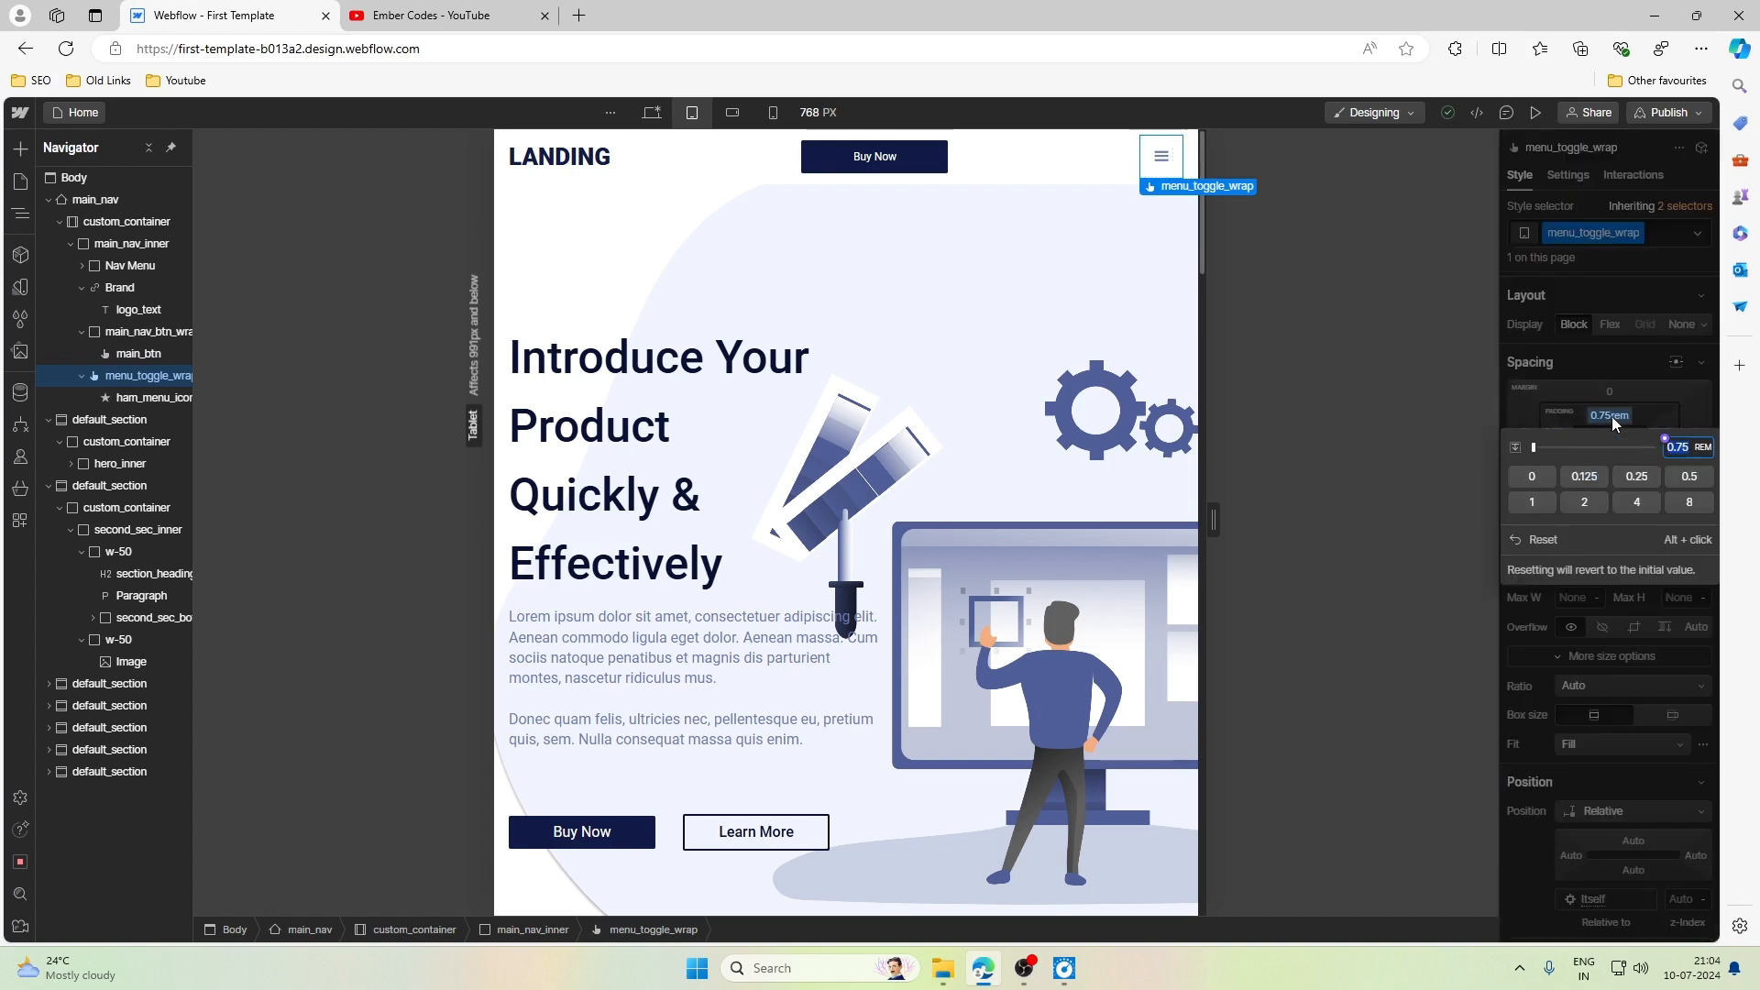
text(0.5)
key(Return)
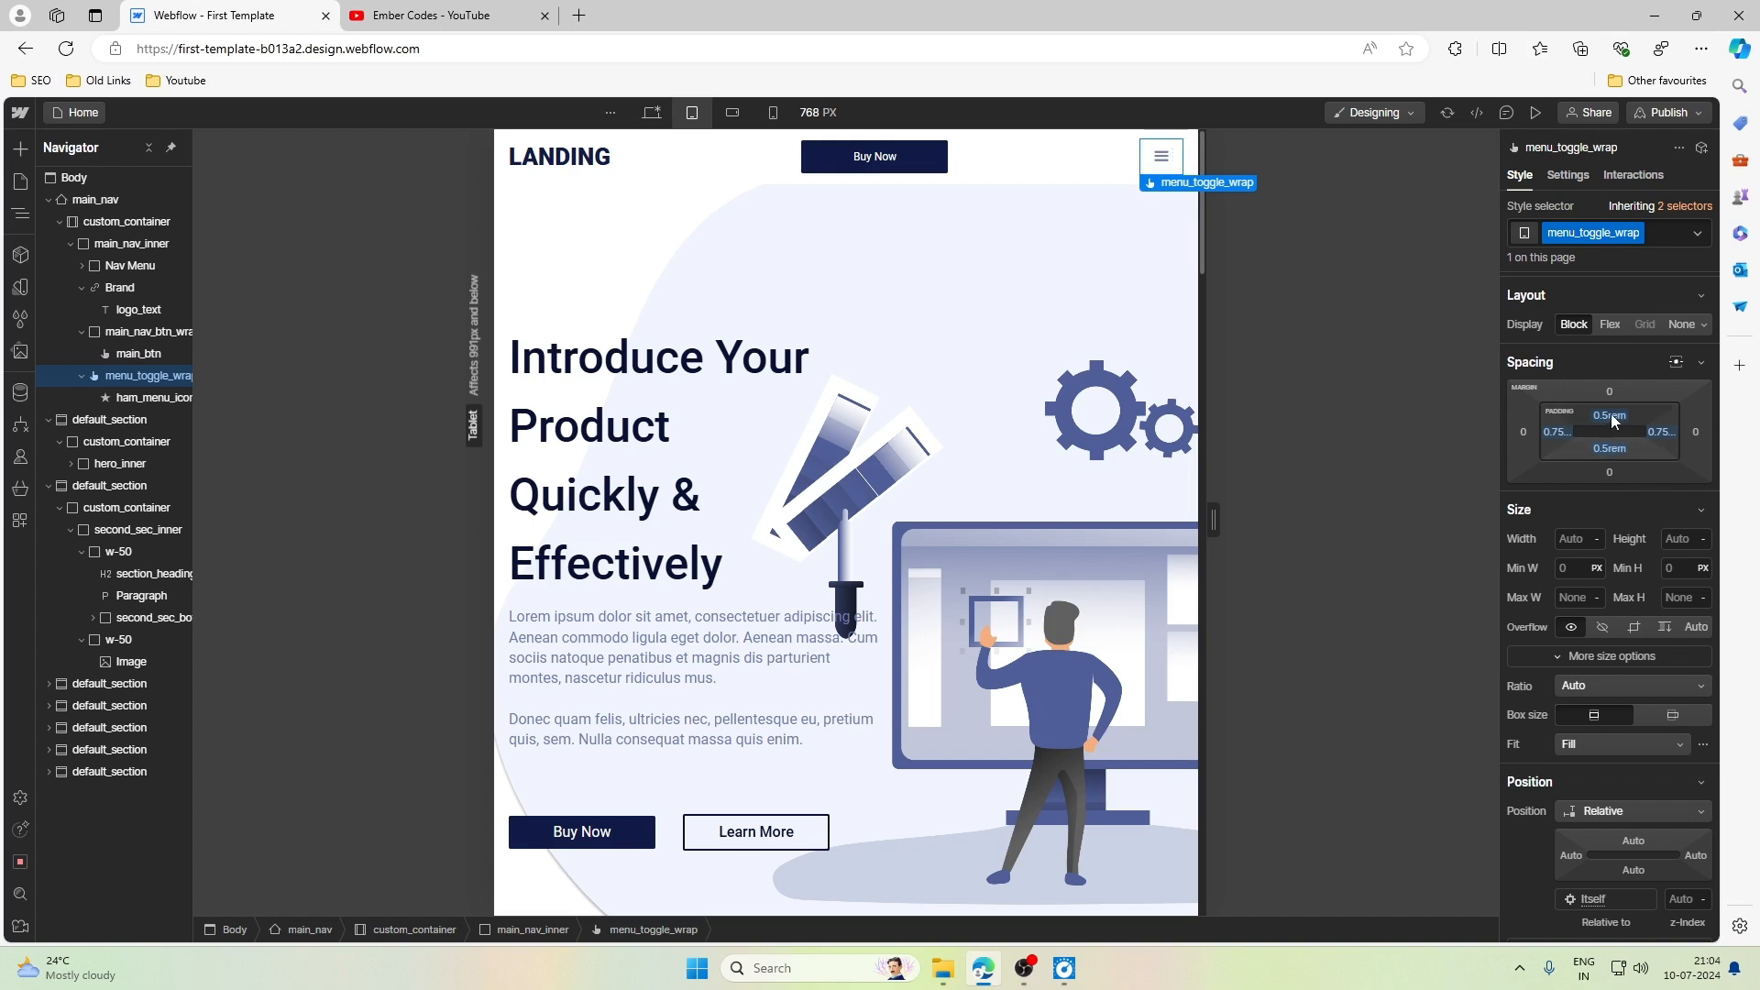
- Try a padding of 0.875rem on all four sides of menu_toggle_wrap
click(1610, 414)
text(0.77)
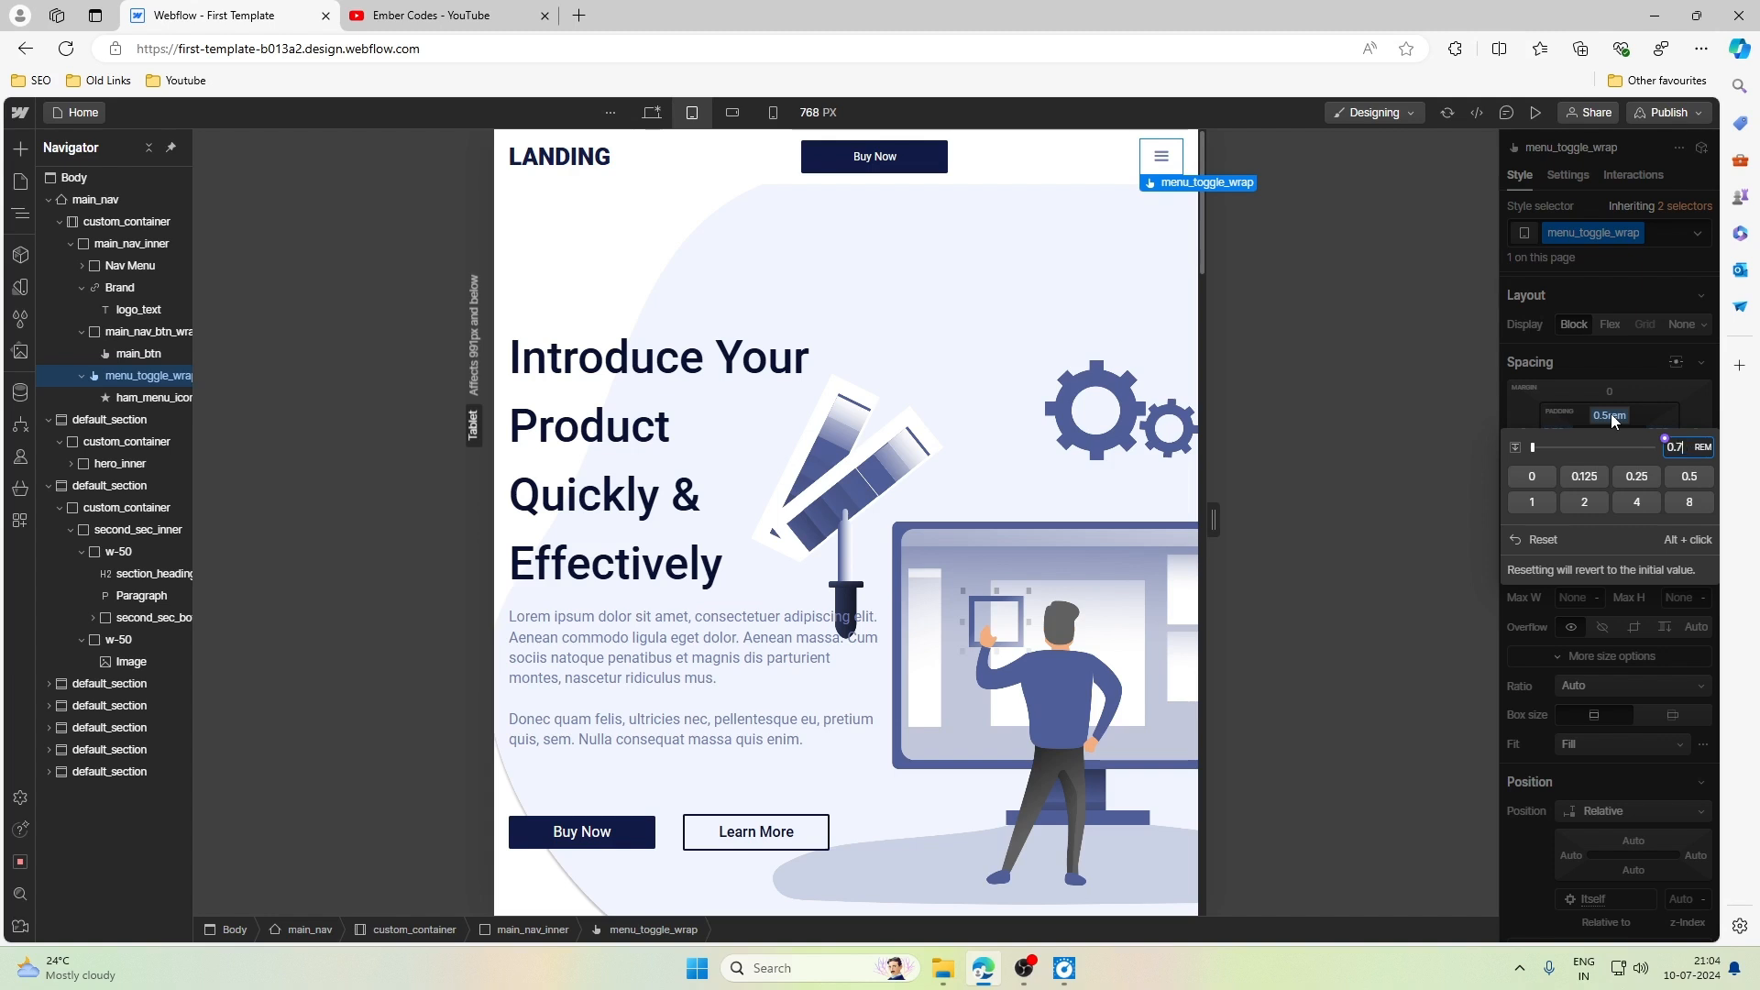
text(5875)
key(Return)
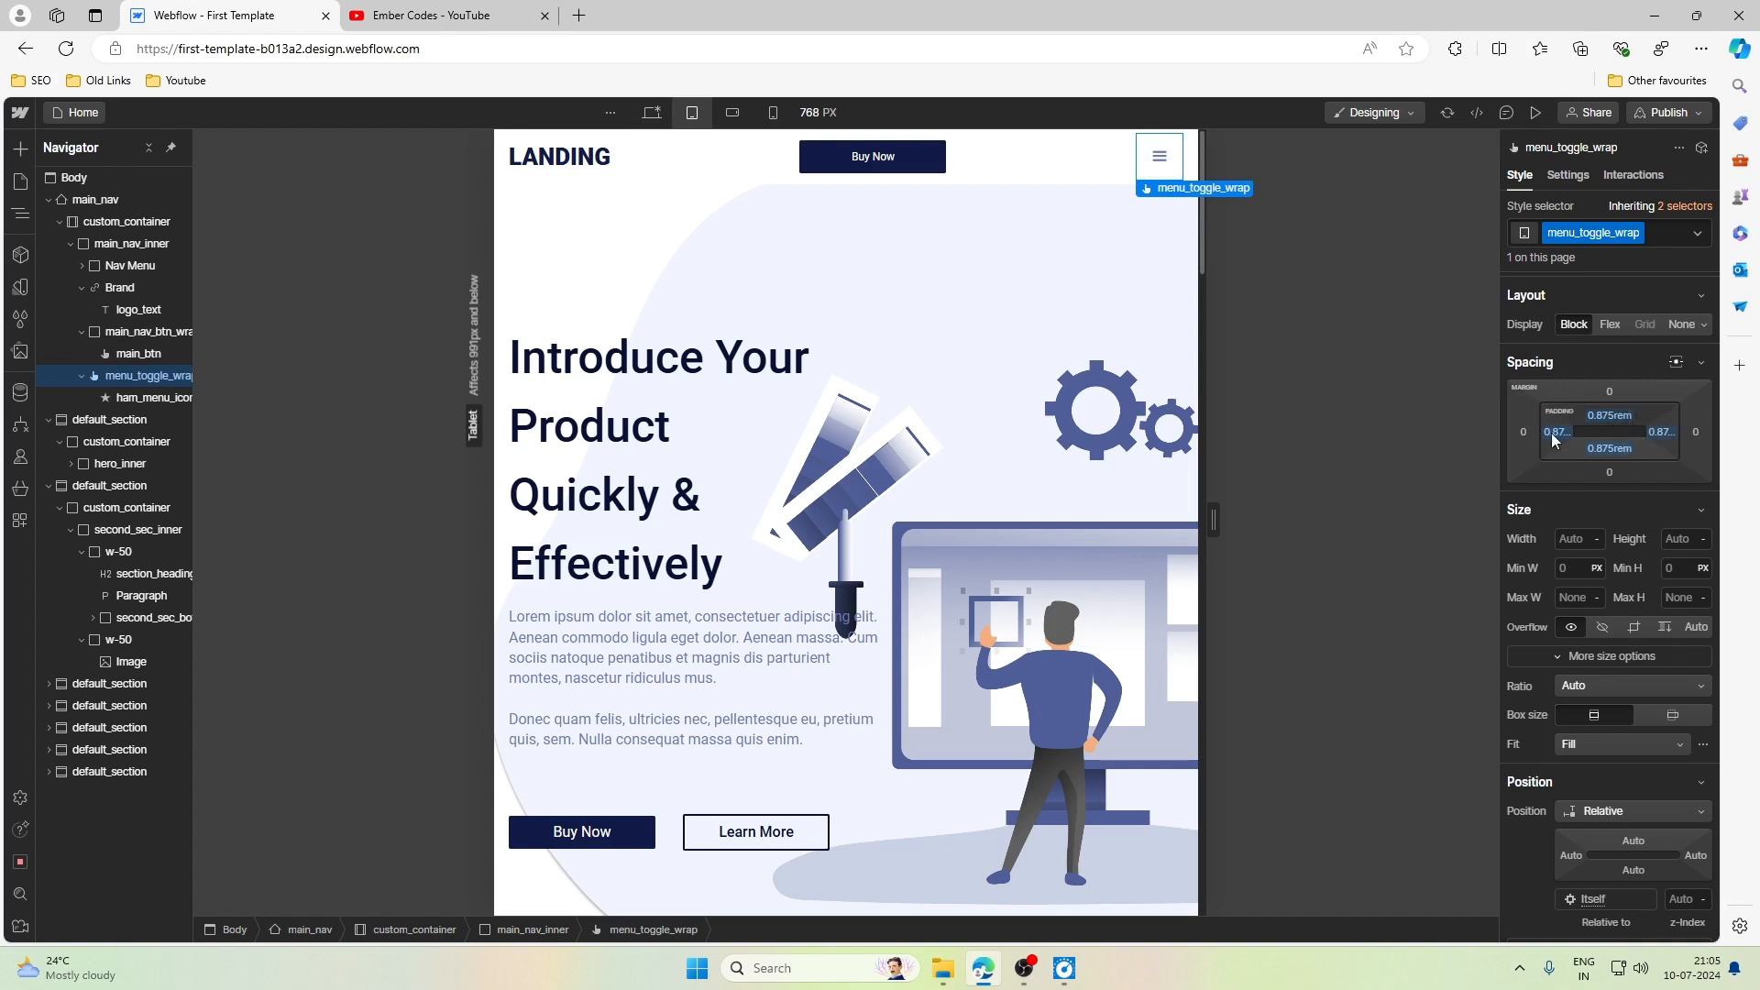
- Return menu_toggle_wrap's padding to 0.75rem on all four sides
click(1616, 416)
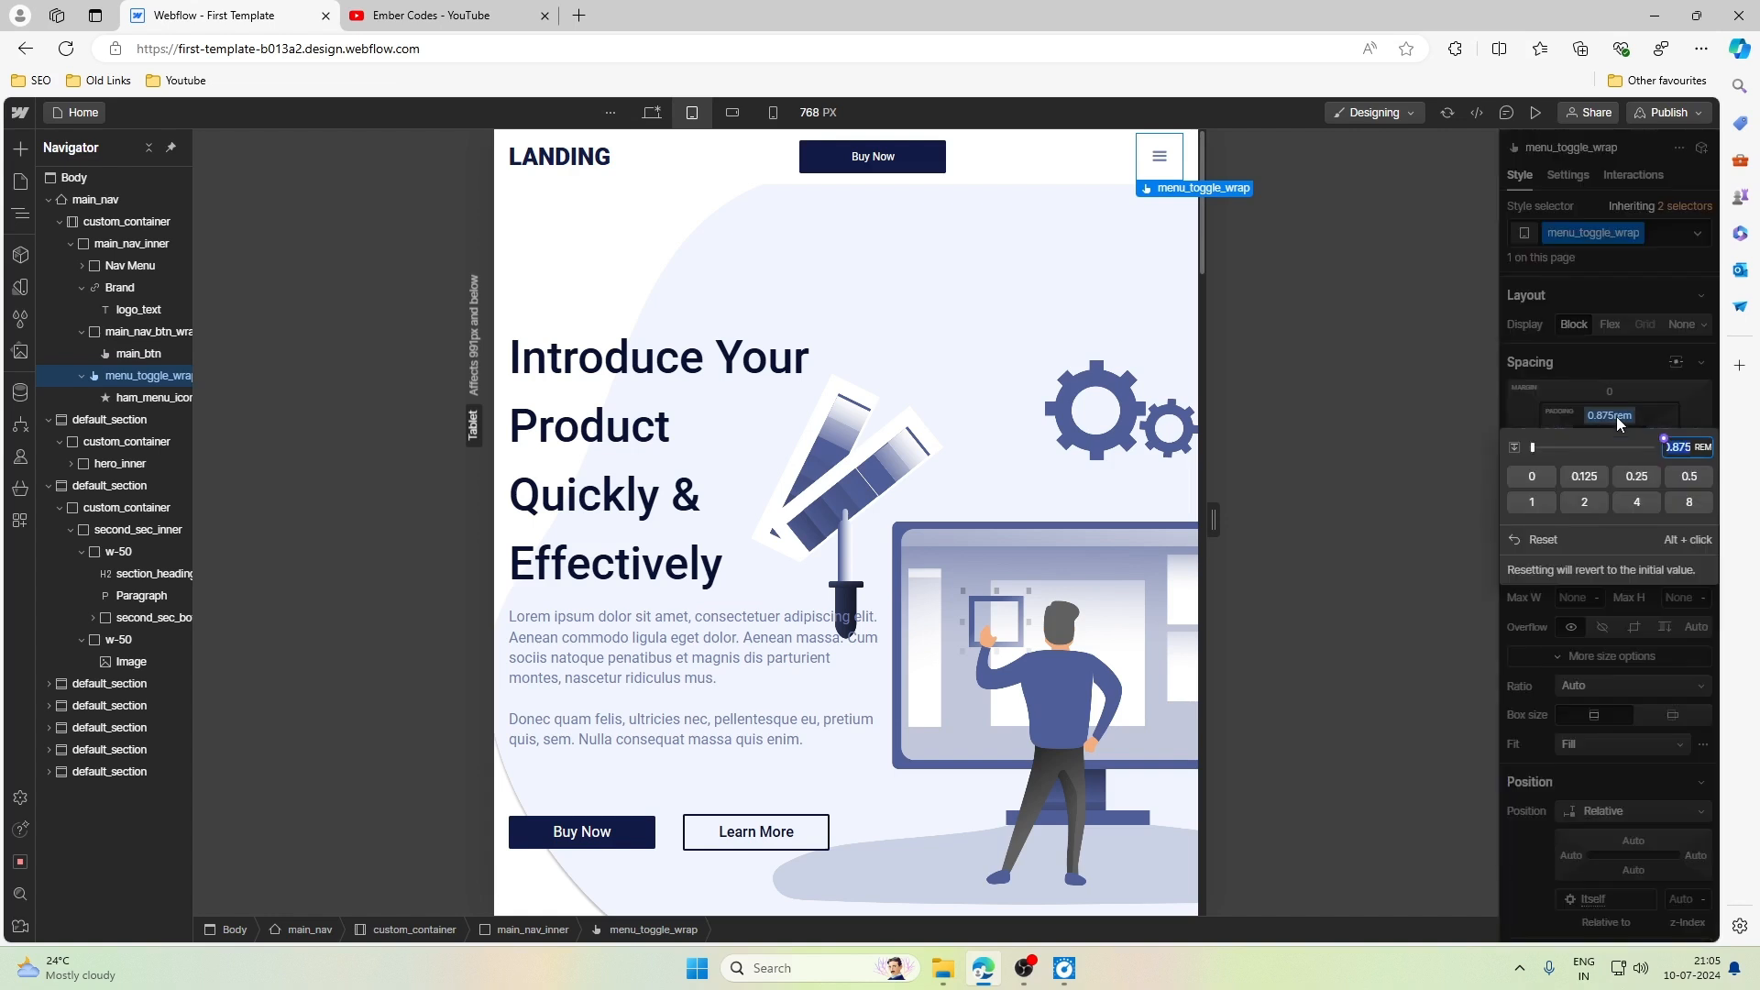
text(.75)
key(Return)
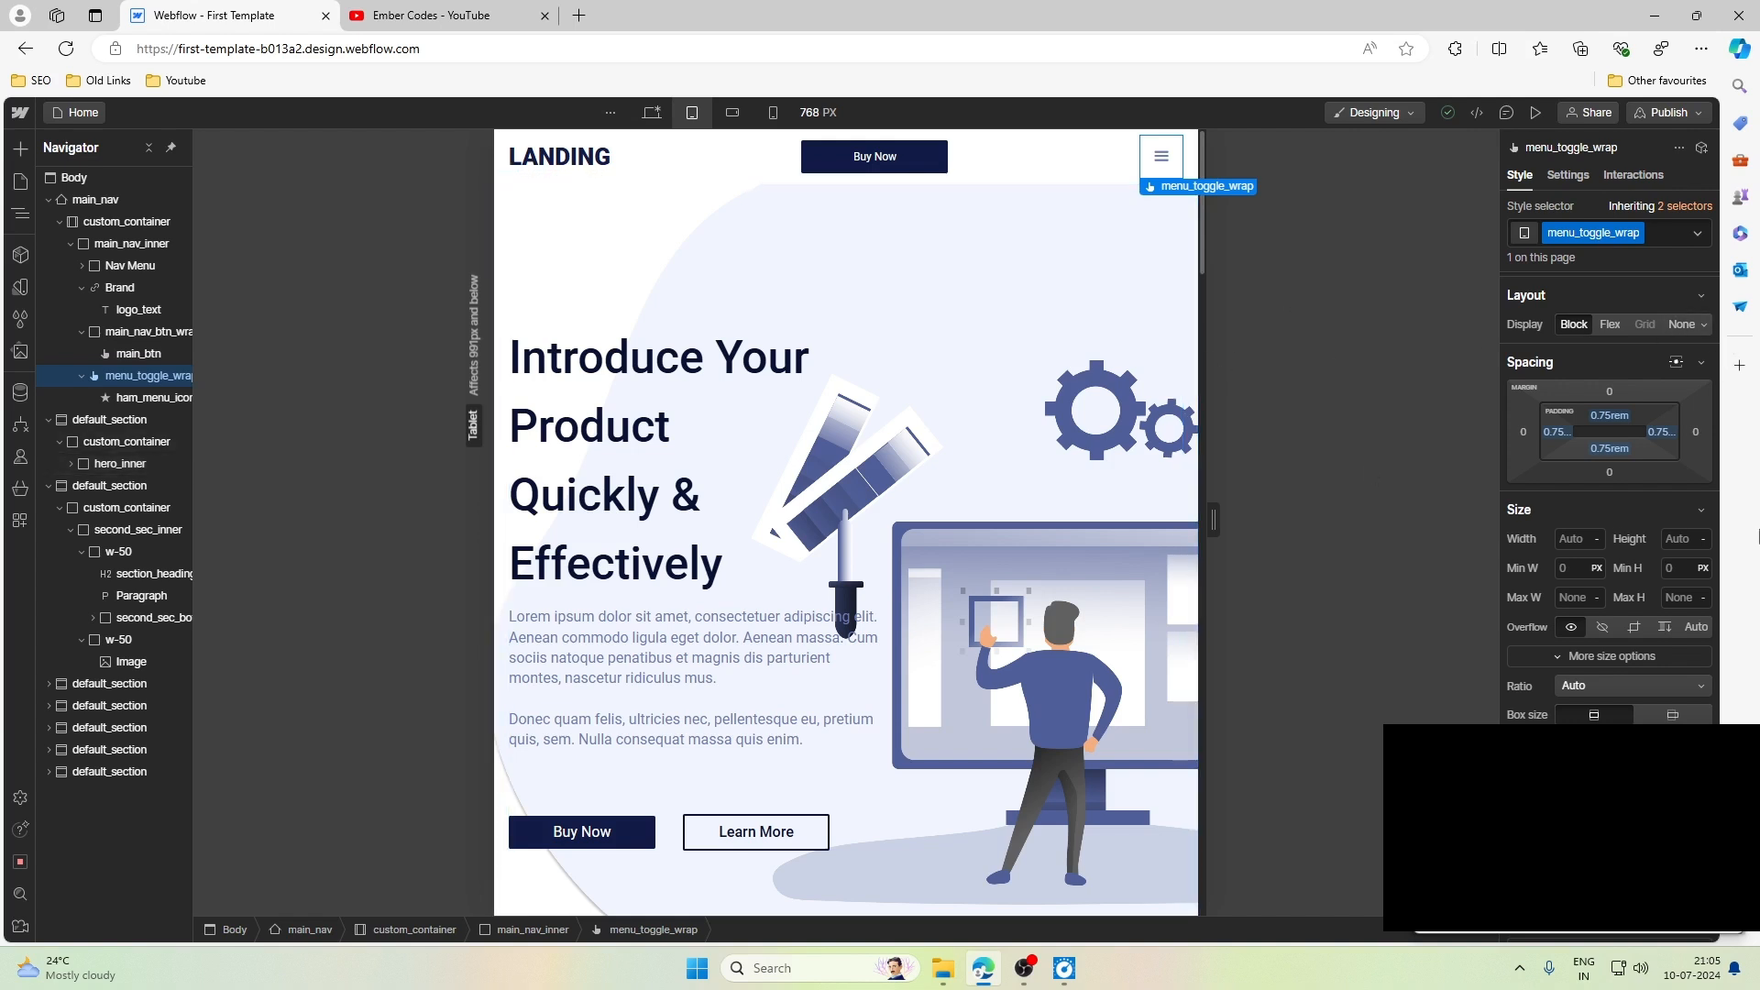
click(1724, 749)
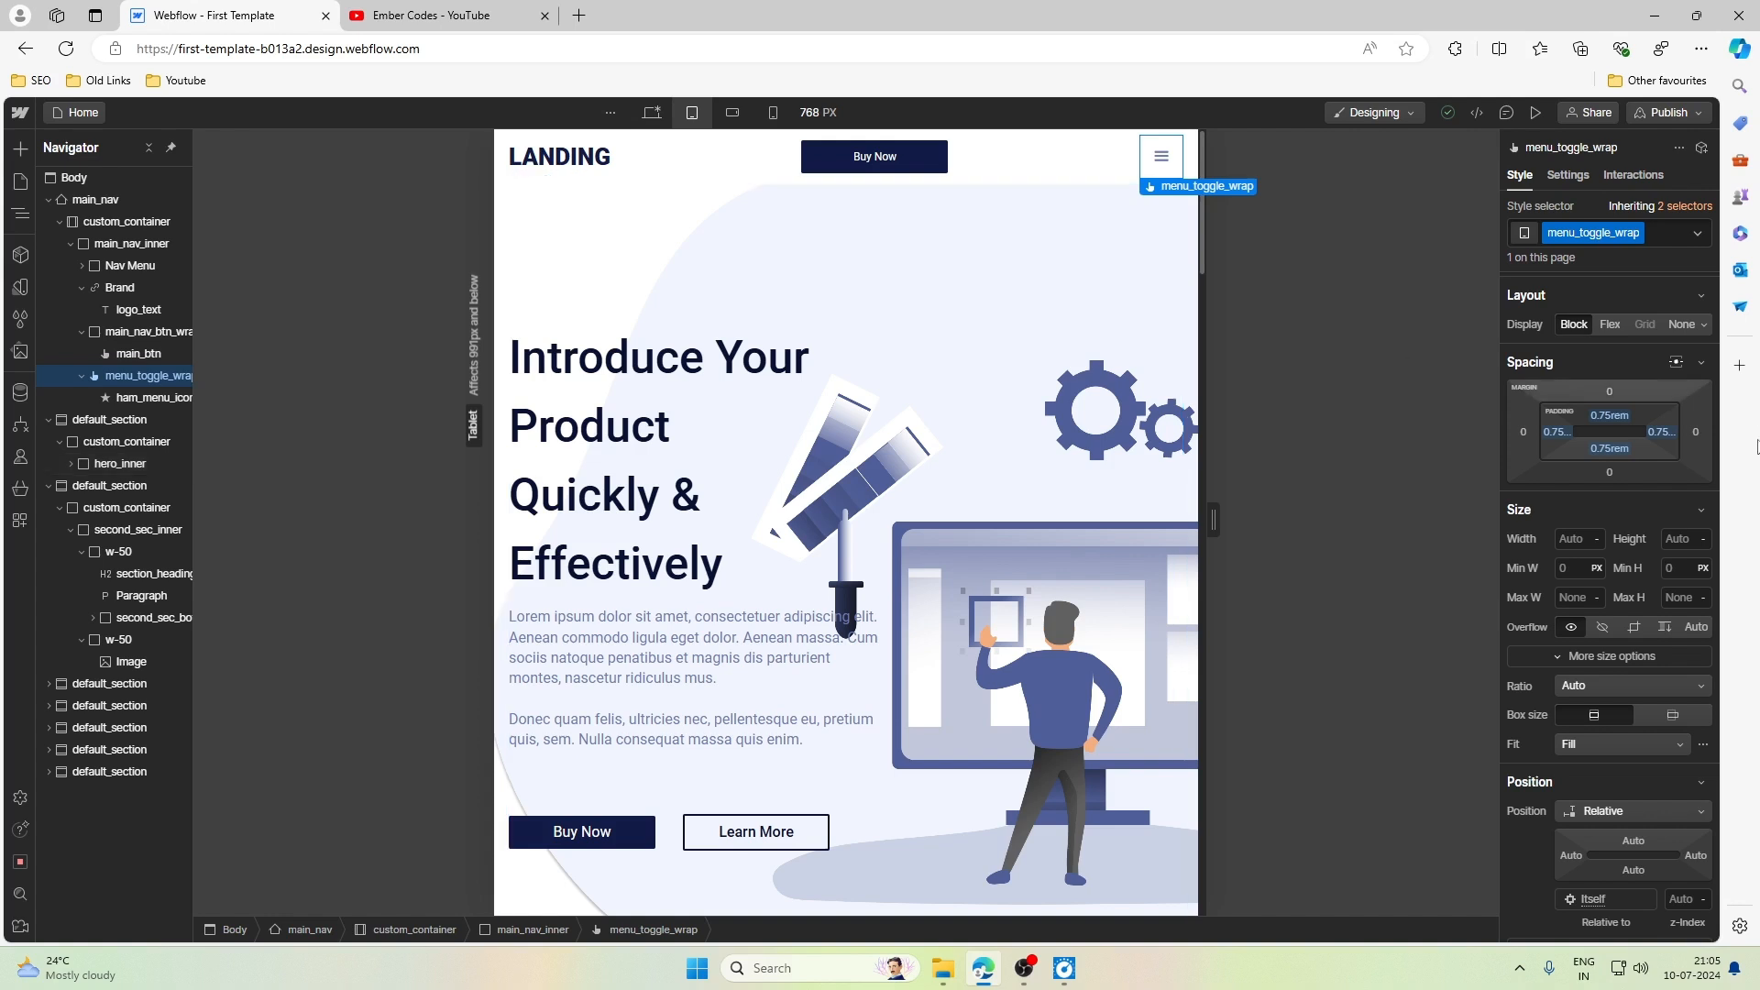
click(1705, 968)
click(1664, 35)
click(1710, 35)
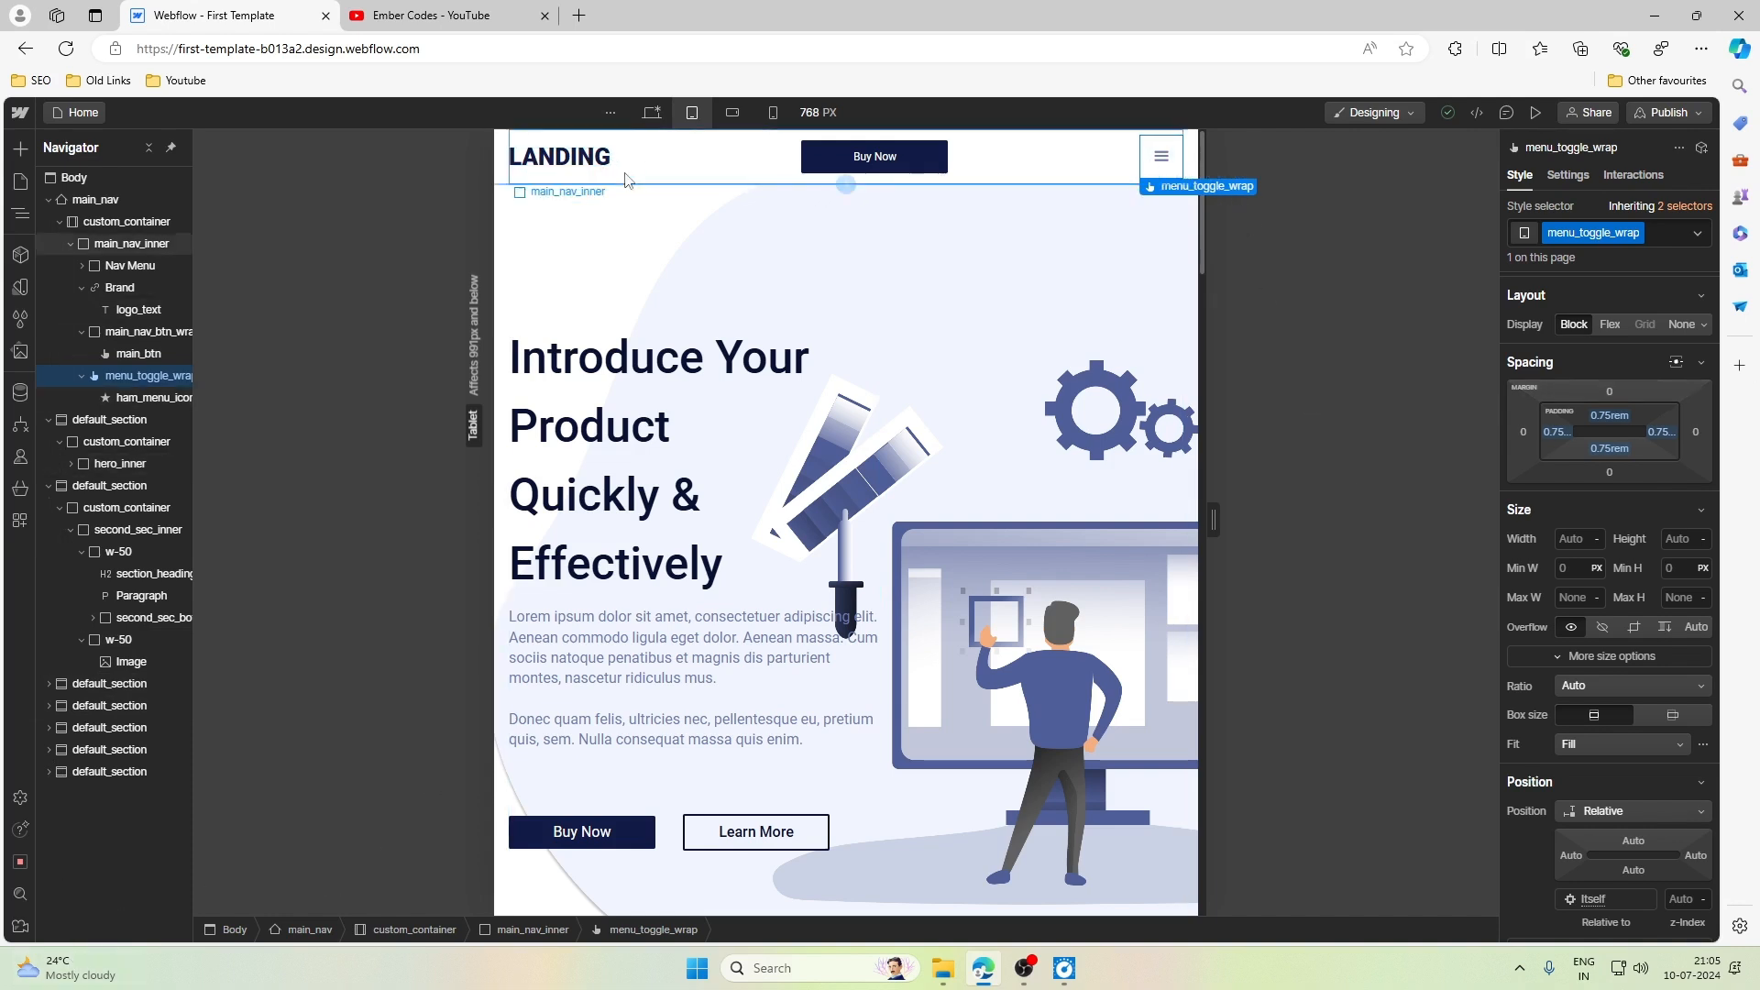
- Add an outside box shadow to main_nav at the Tablet breakpoint with a Y offset of 4 px
click(1014, 178)
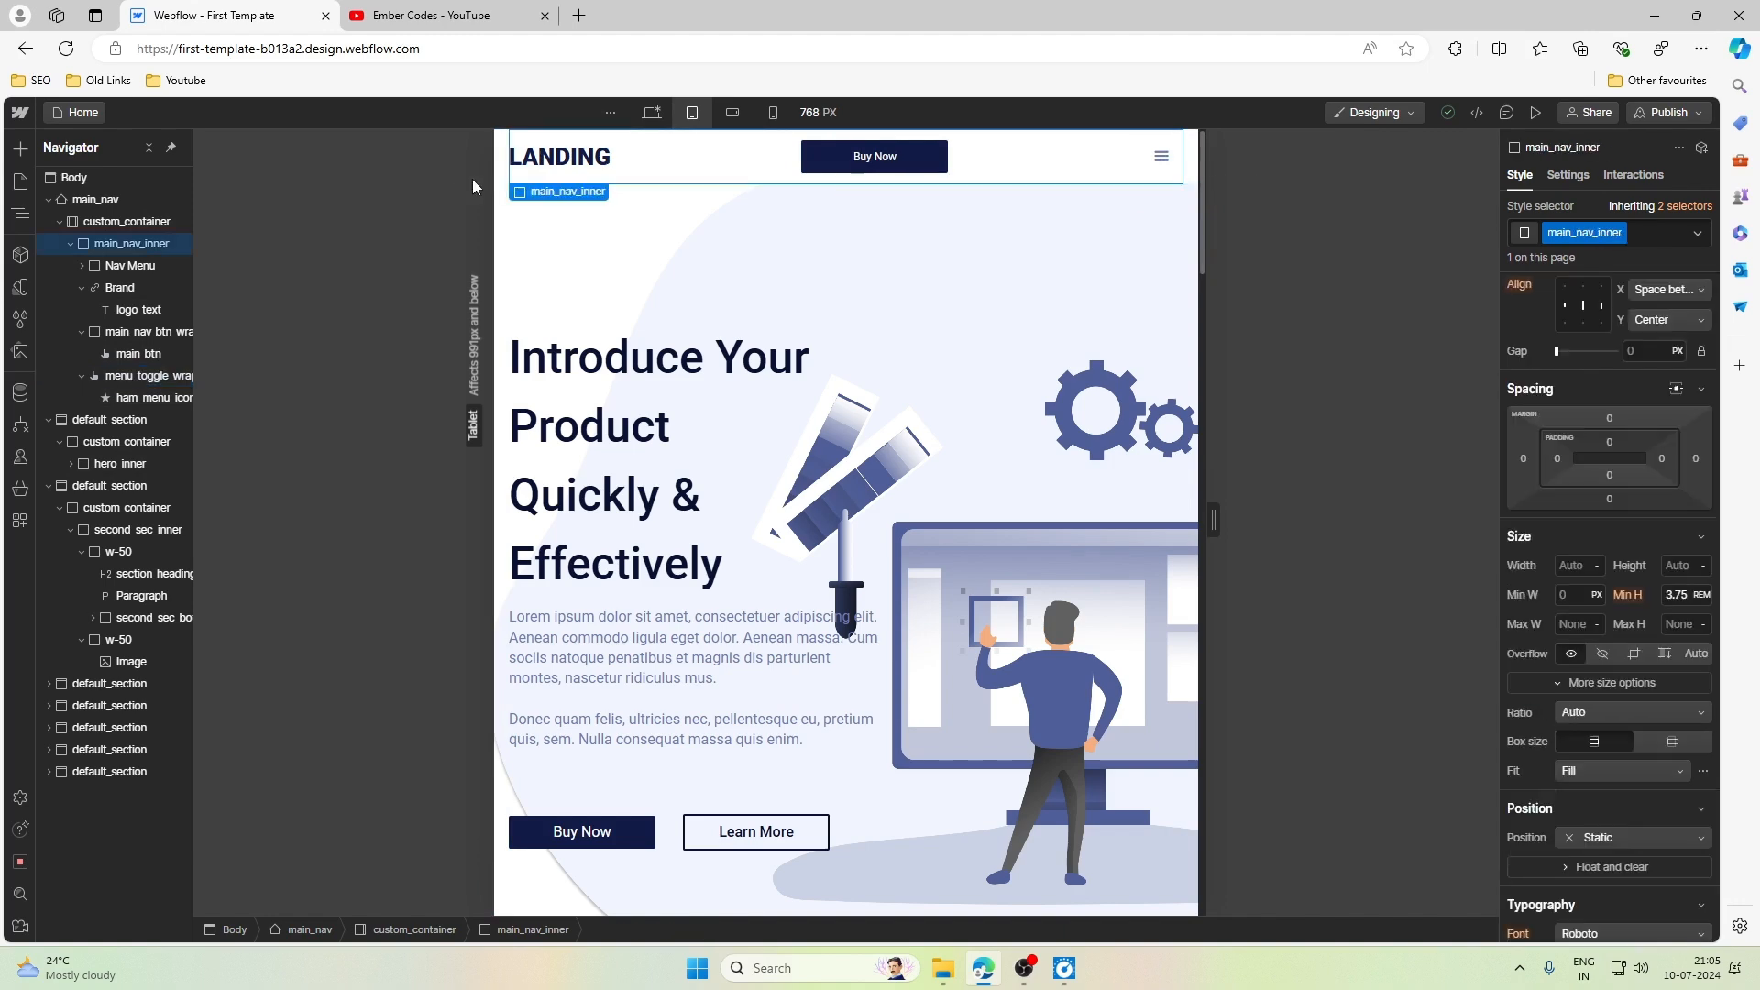
click(124, 221)
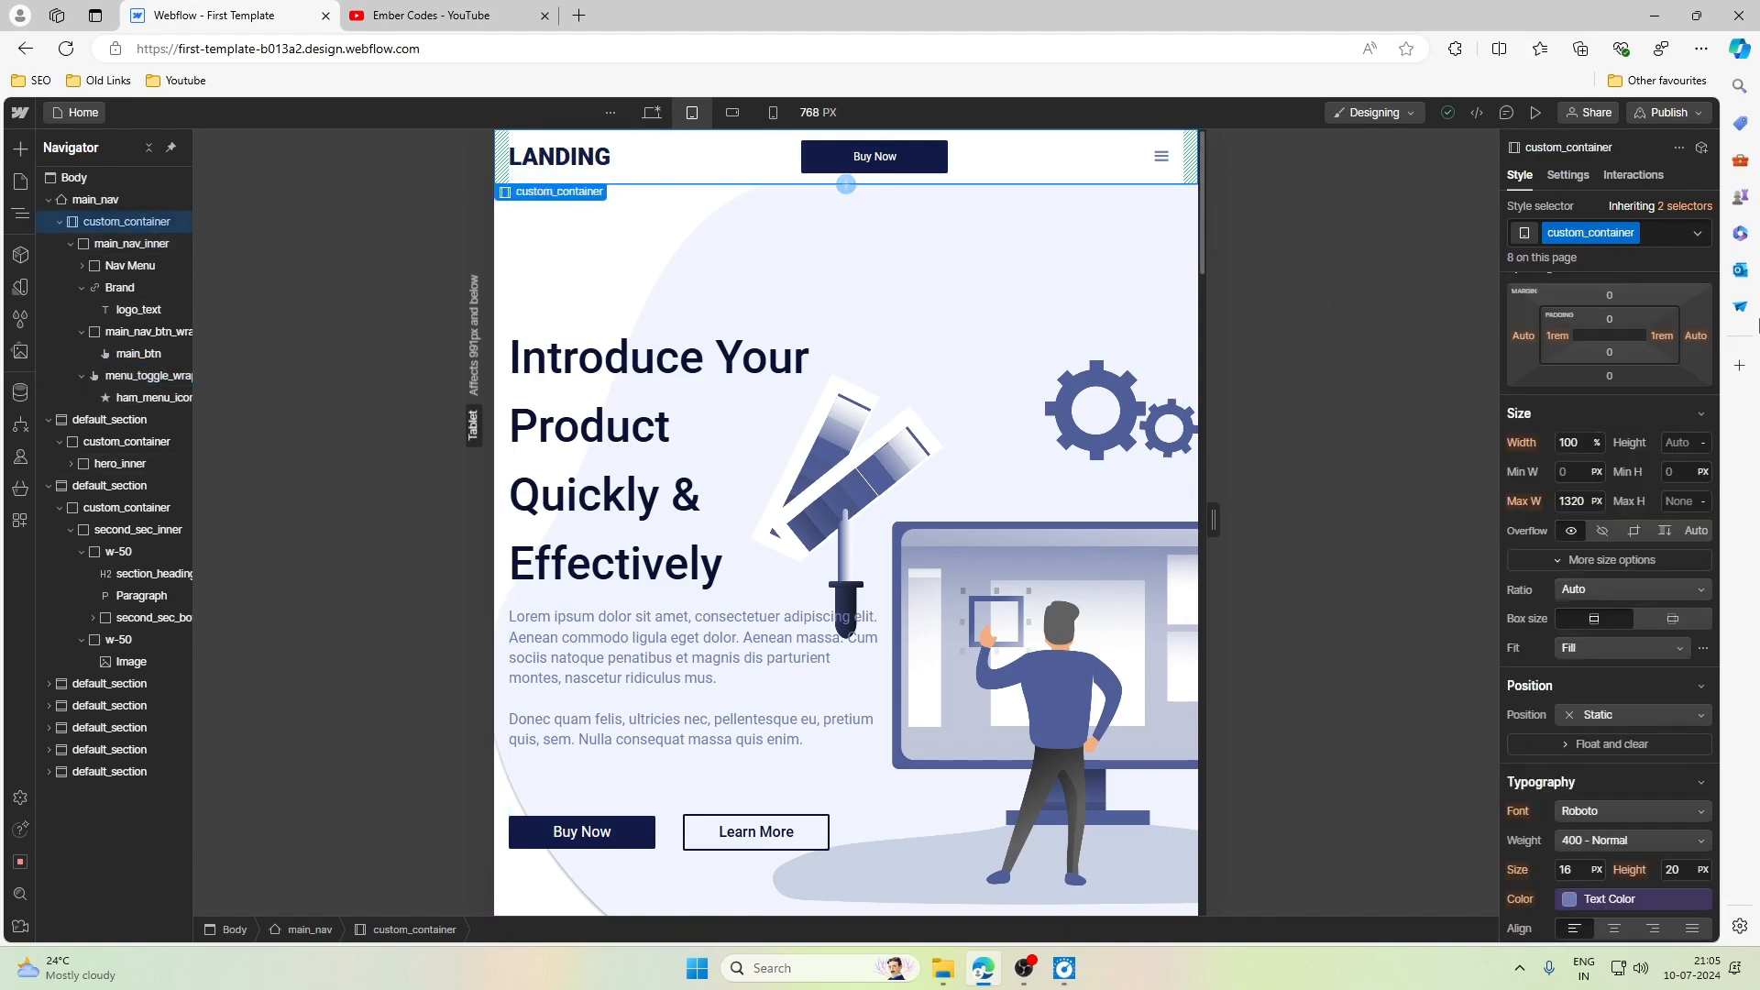
click(99, 201)
scroll(1568, 616, down, 10)
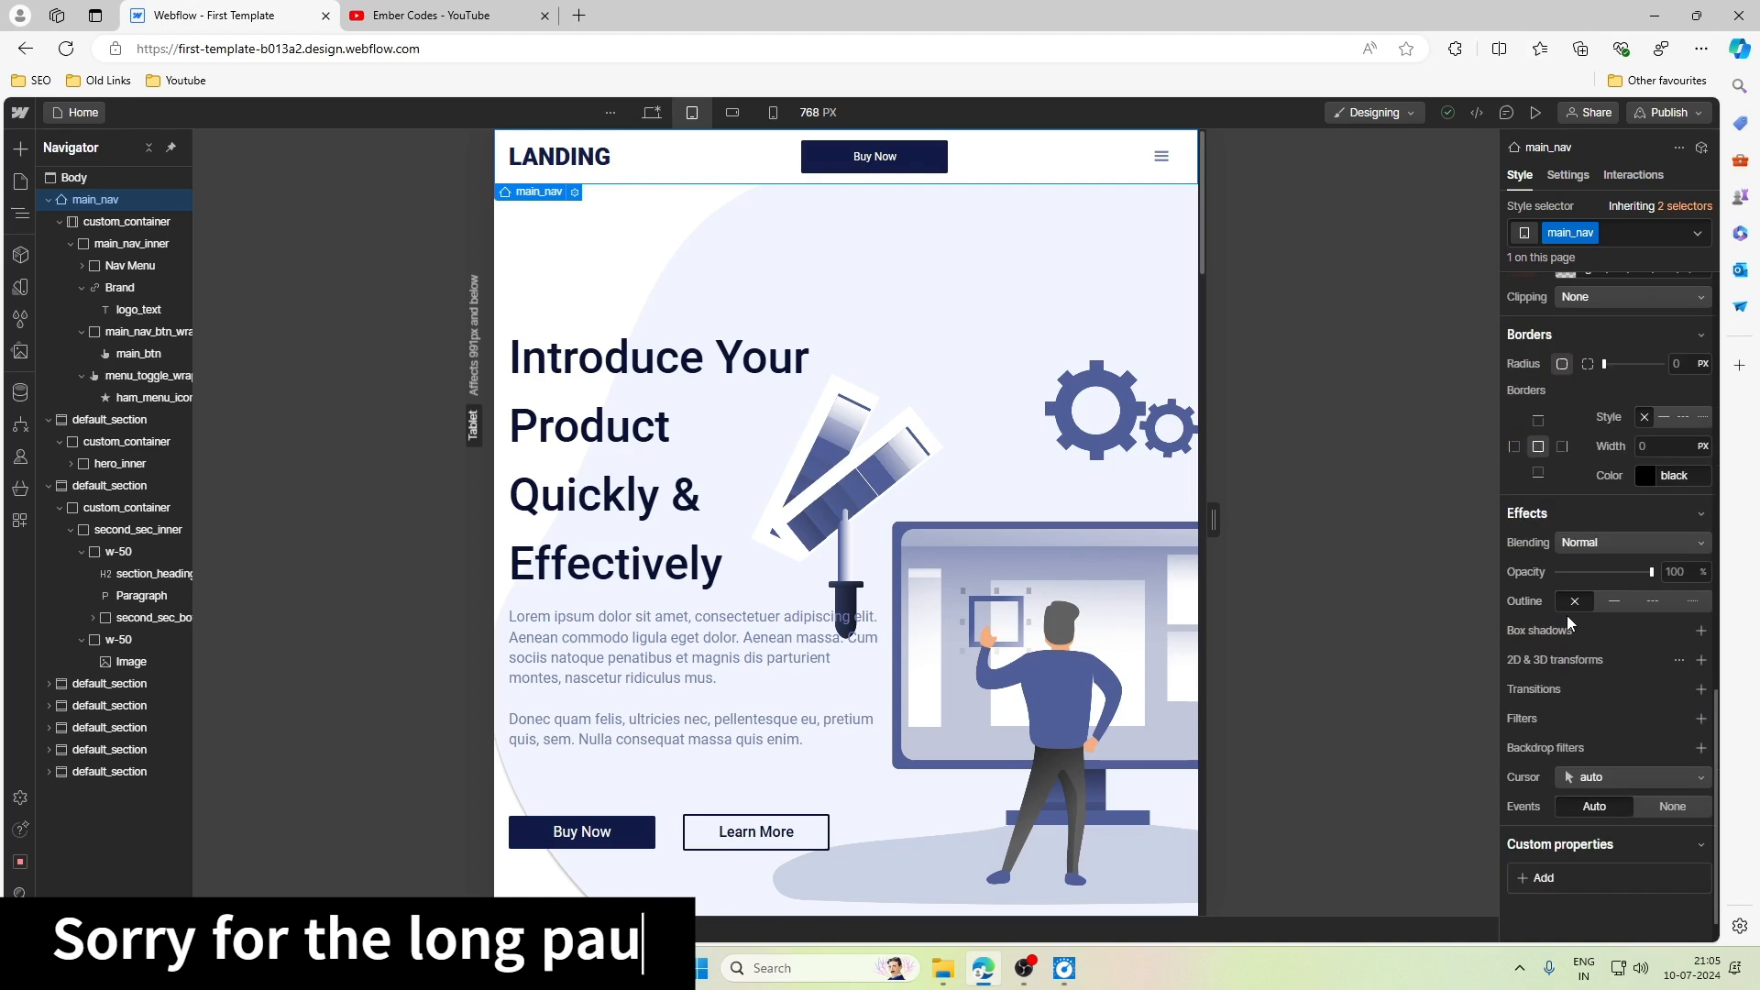
scroll(1565, 615, up, 3)
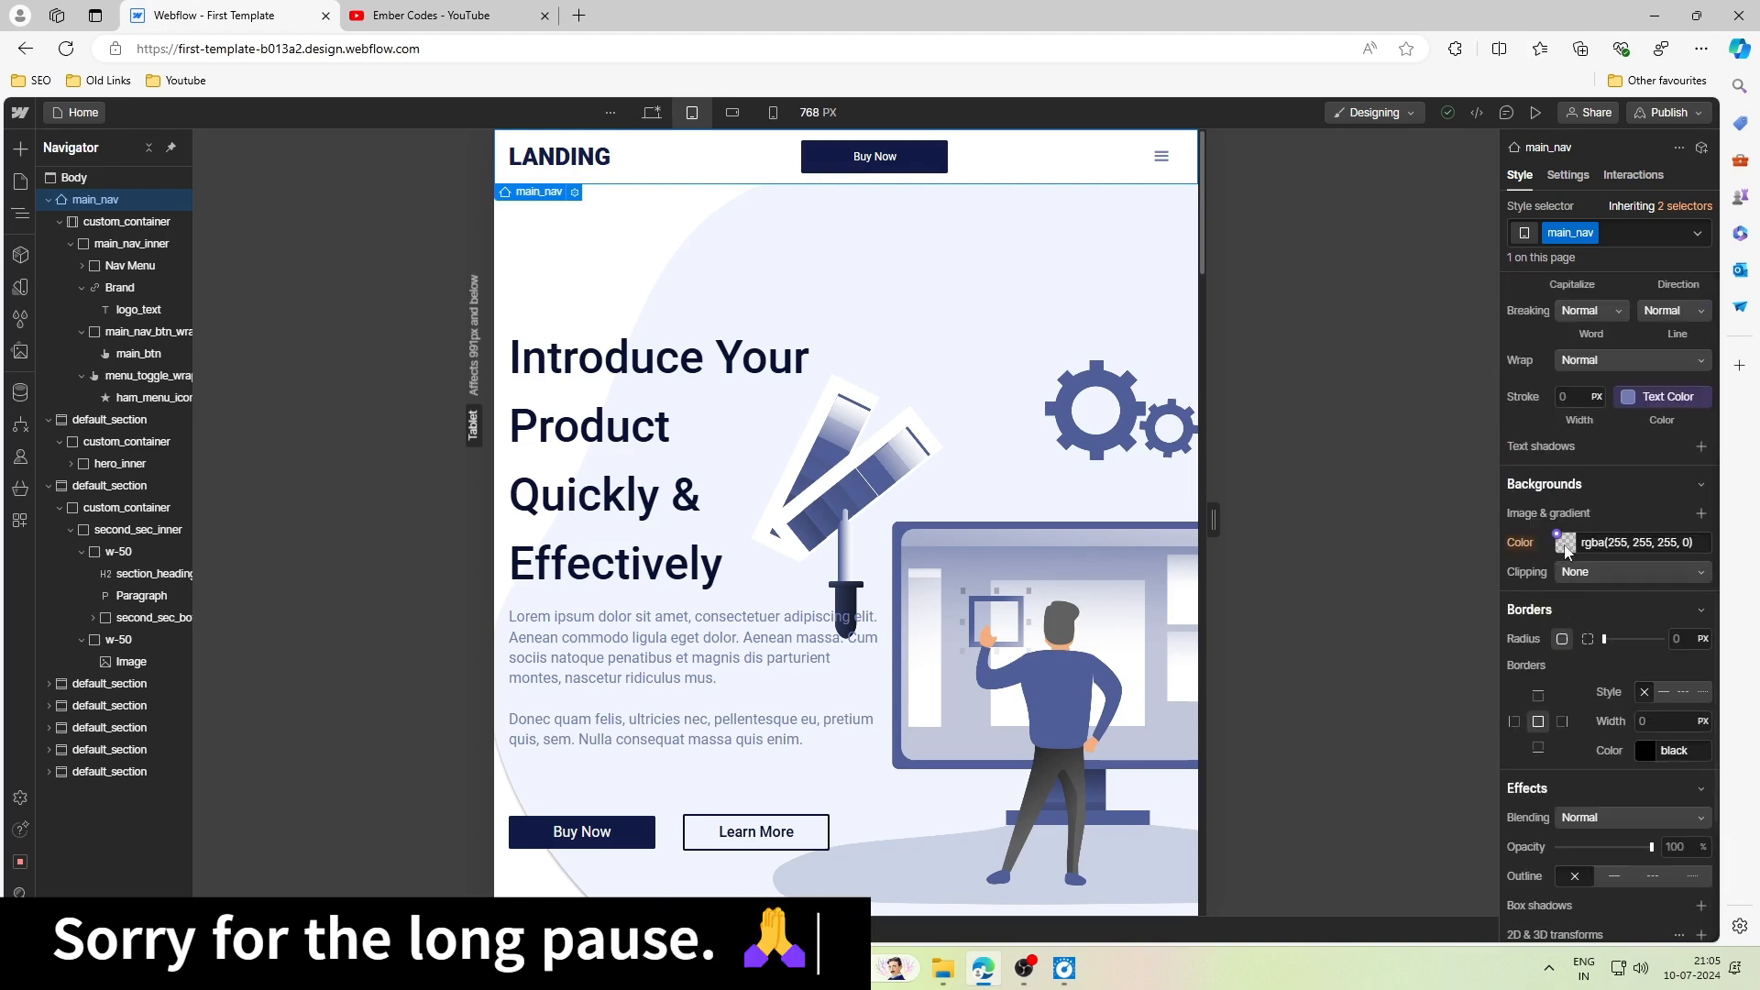
scroll(1570, 589, down, 4)
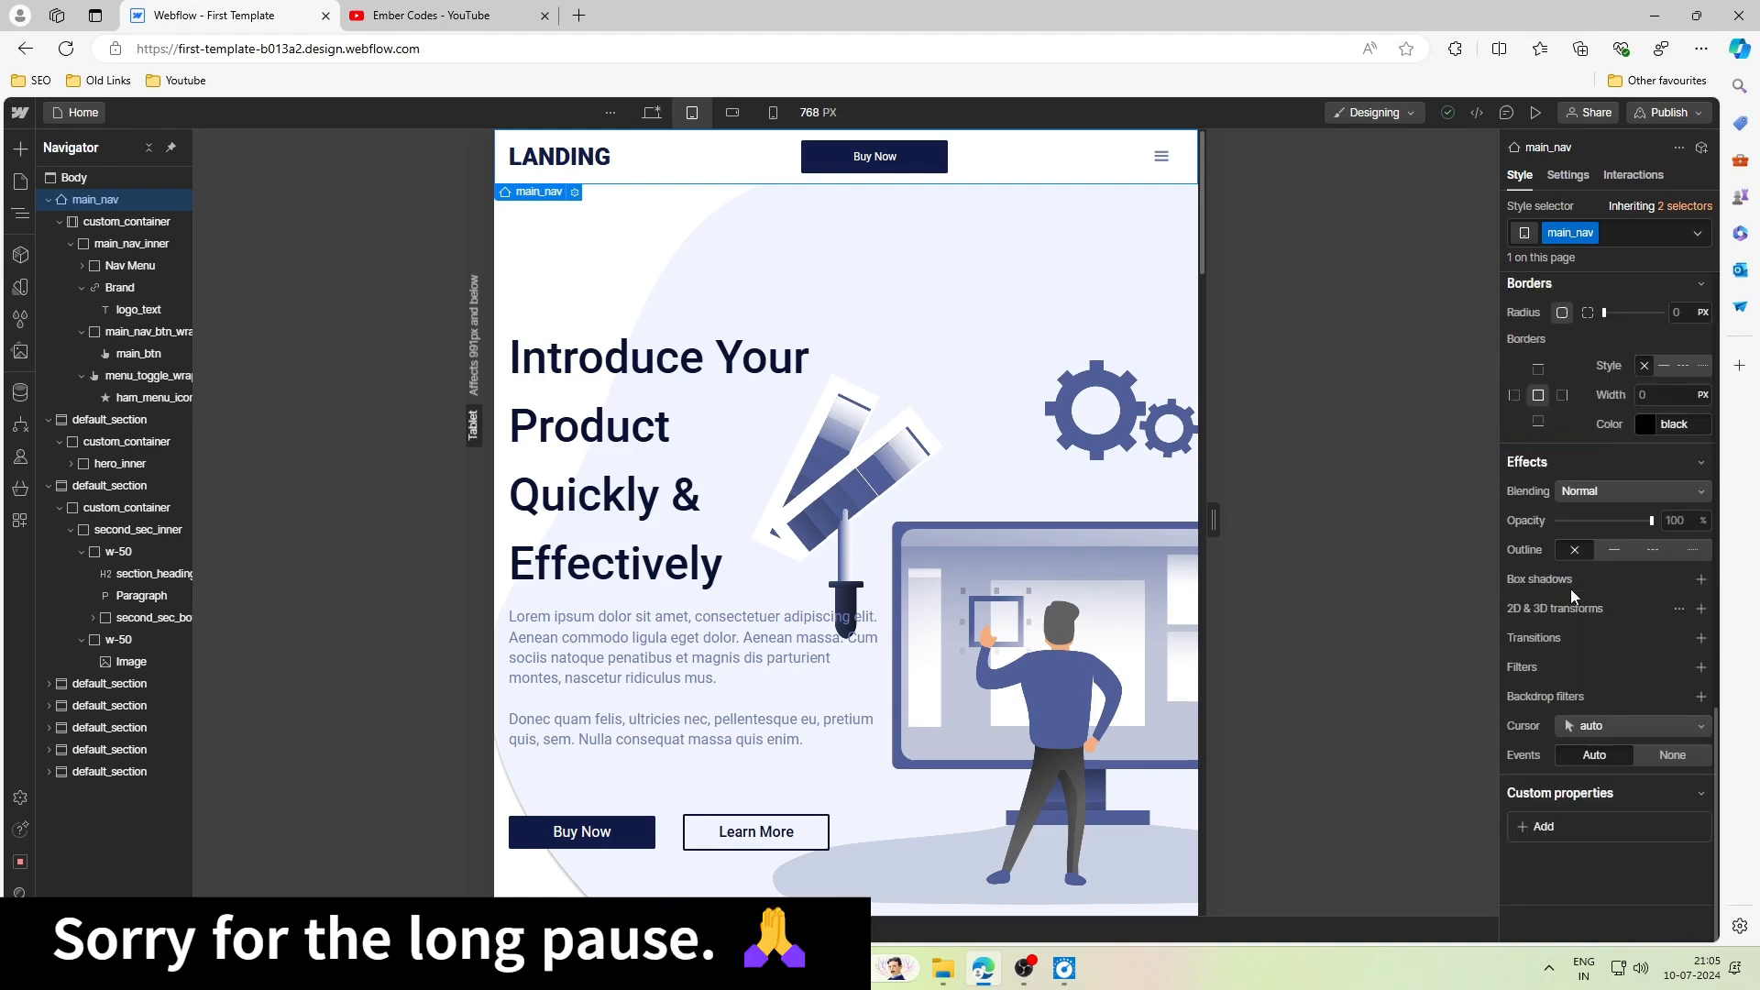
click(1701, 579)
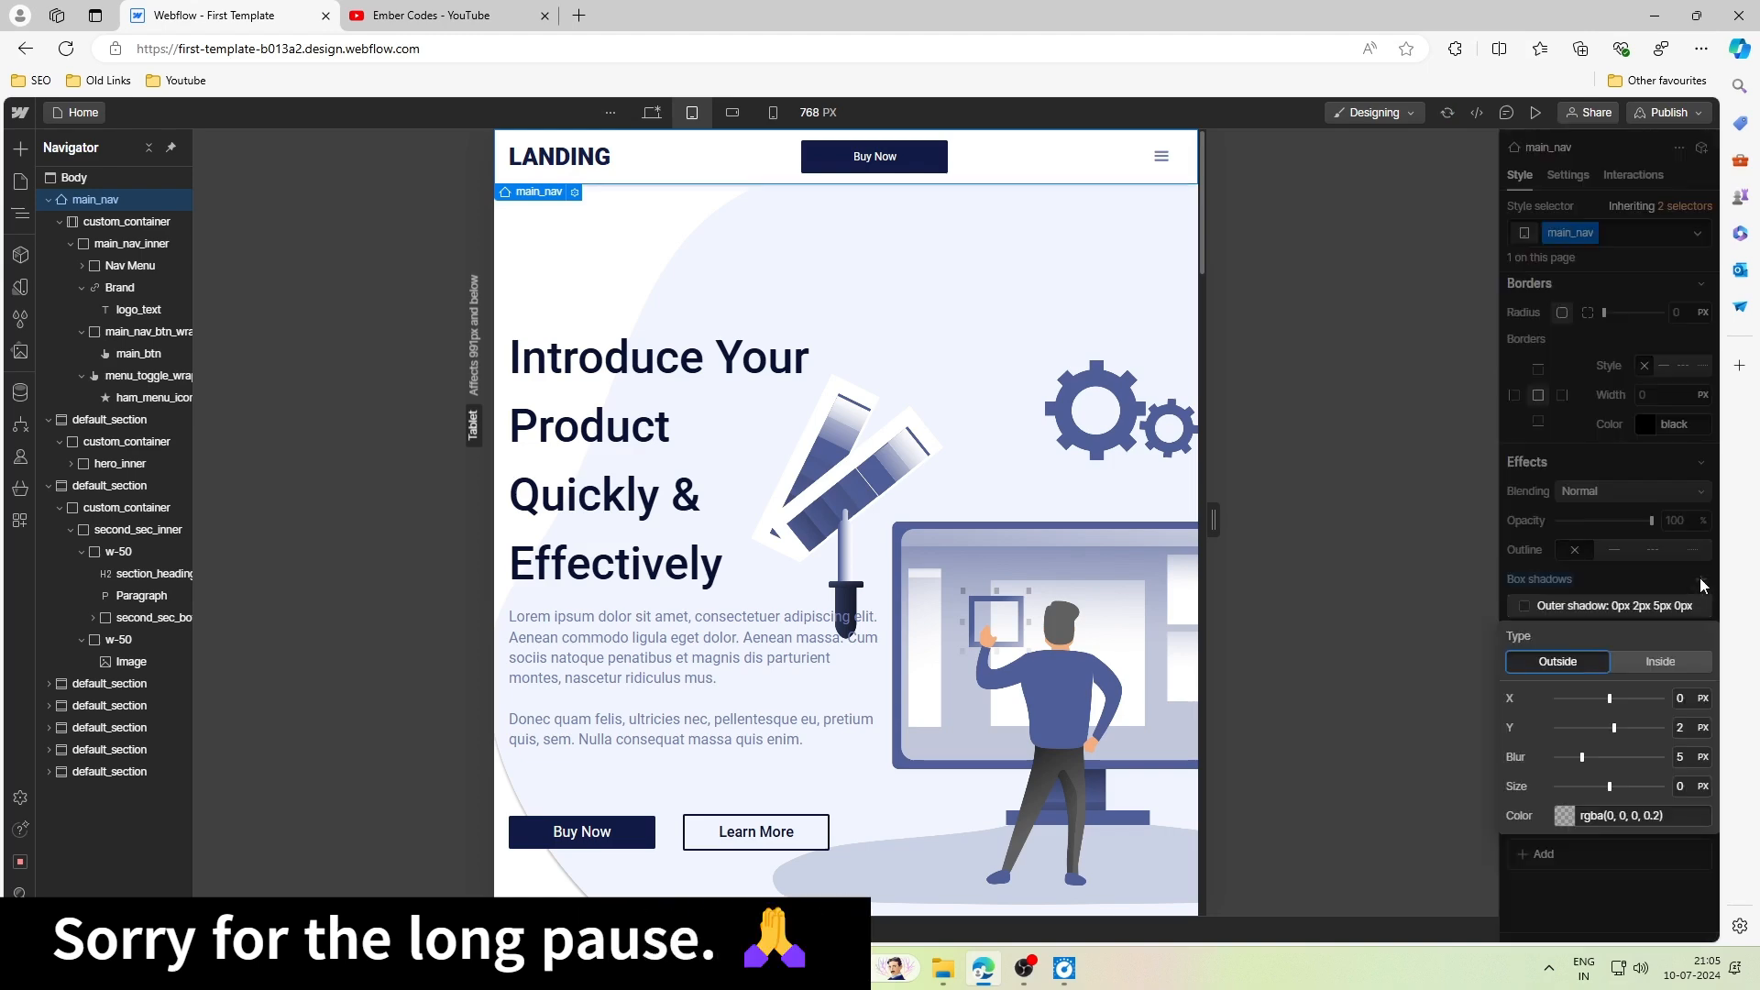
click(1619, 729)
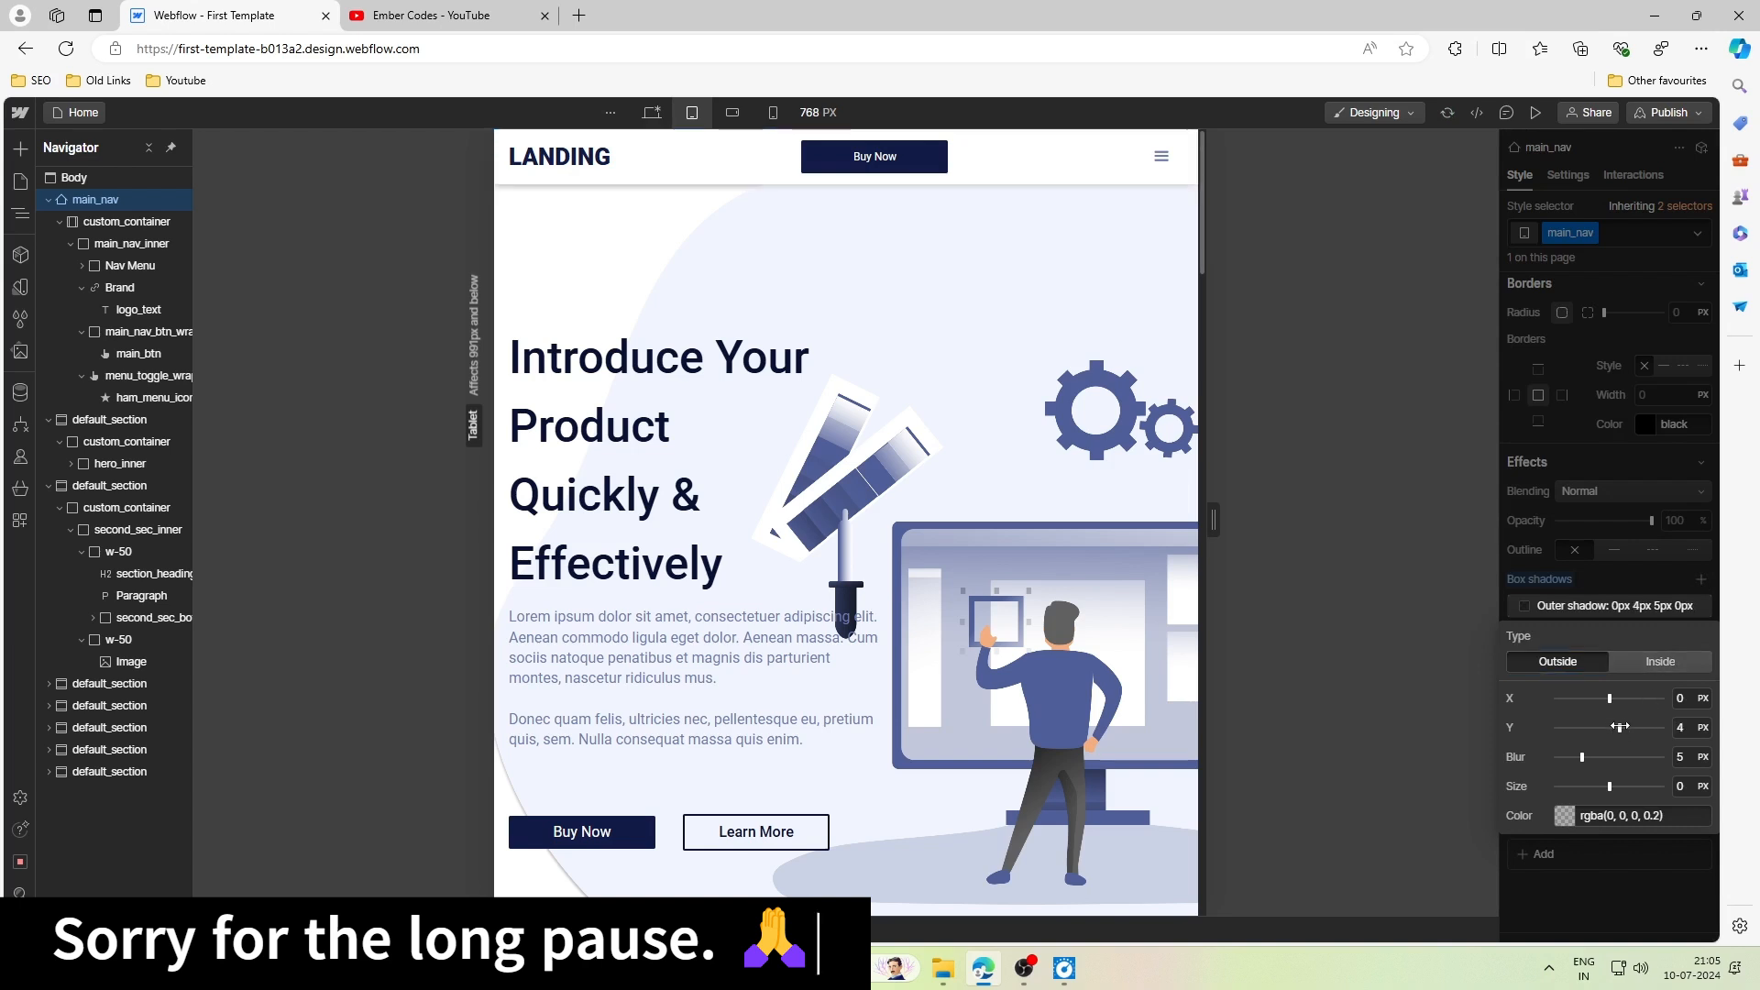
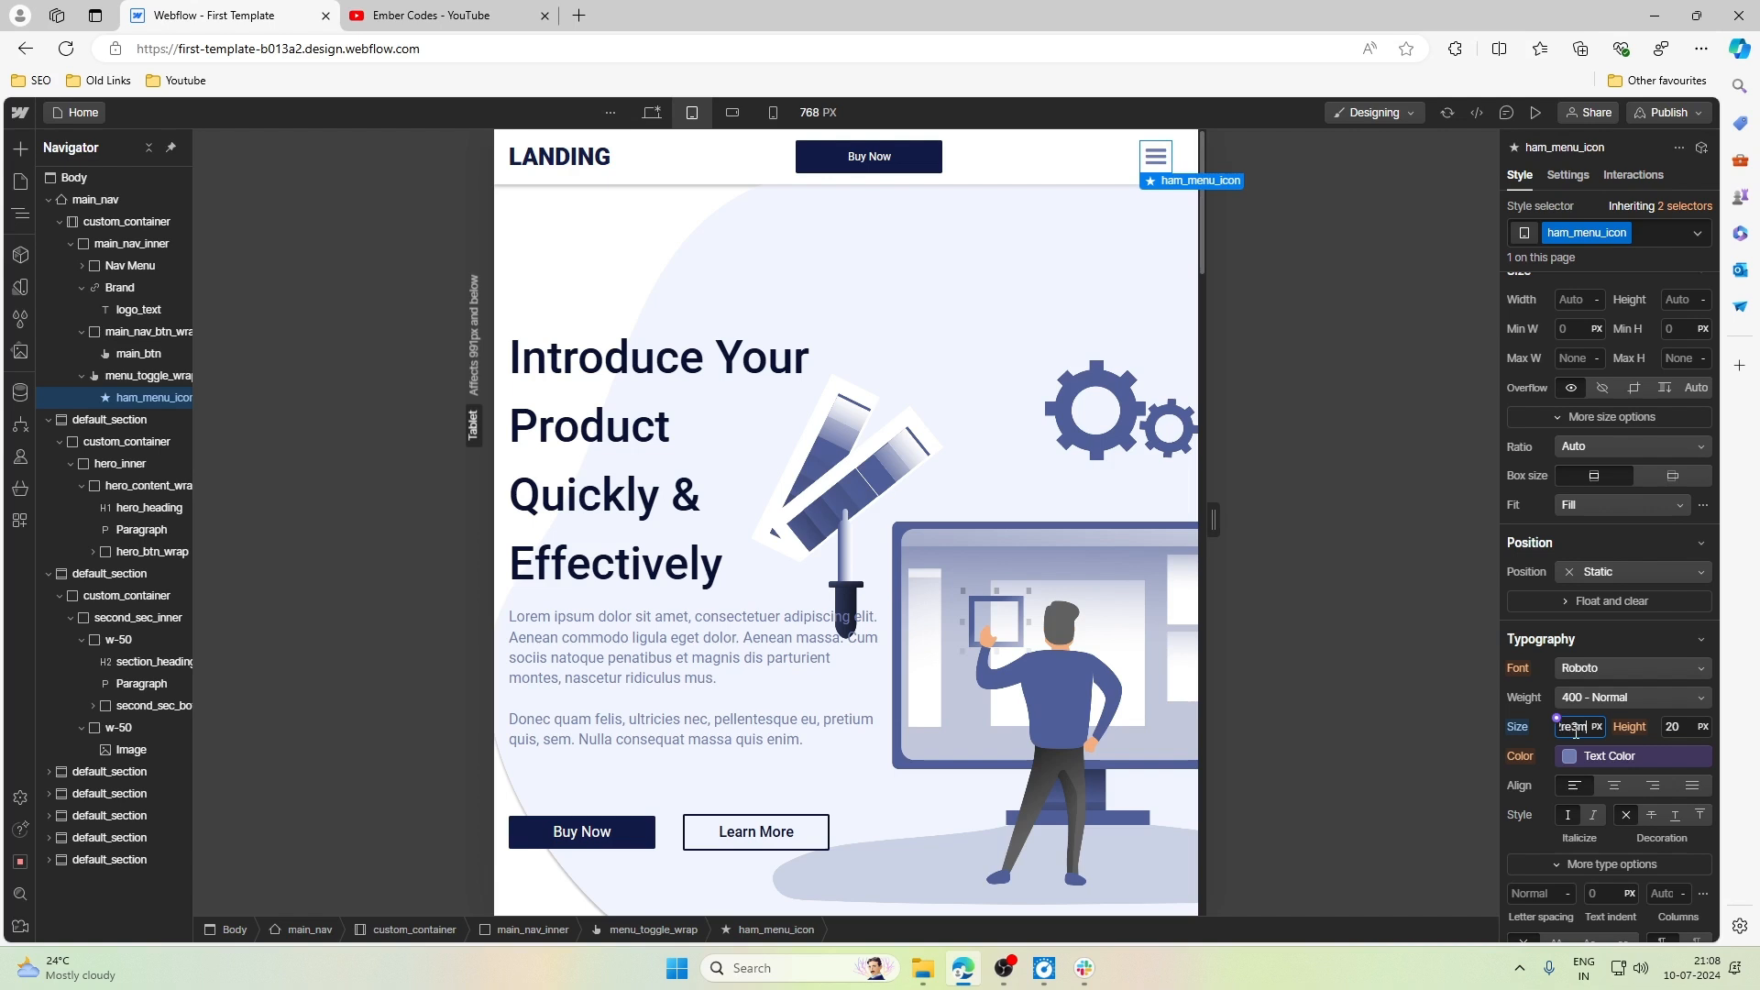
- Set the font size of ham_menu_icon to 2rem at the Tablet breakpoint and reselect the icon
key(Return)
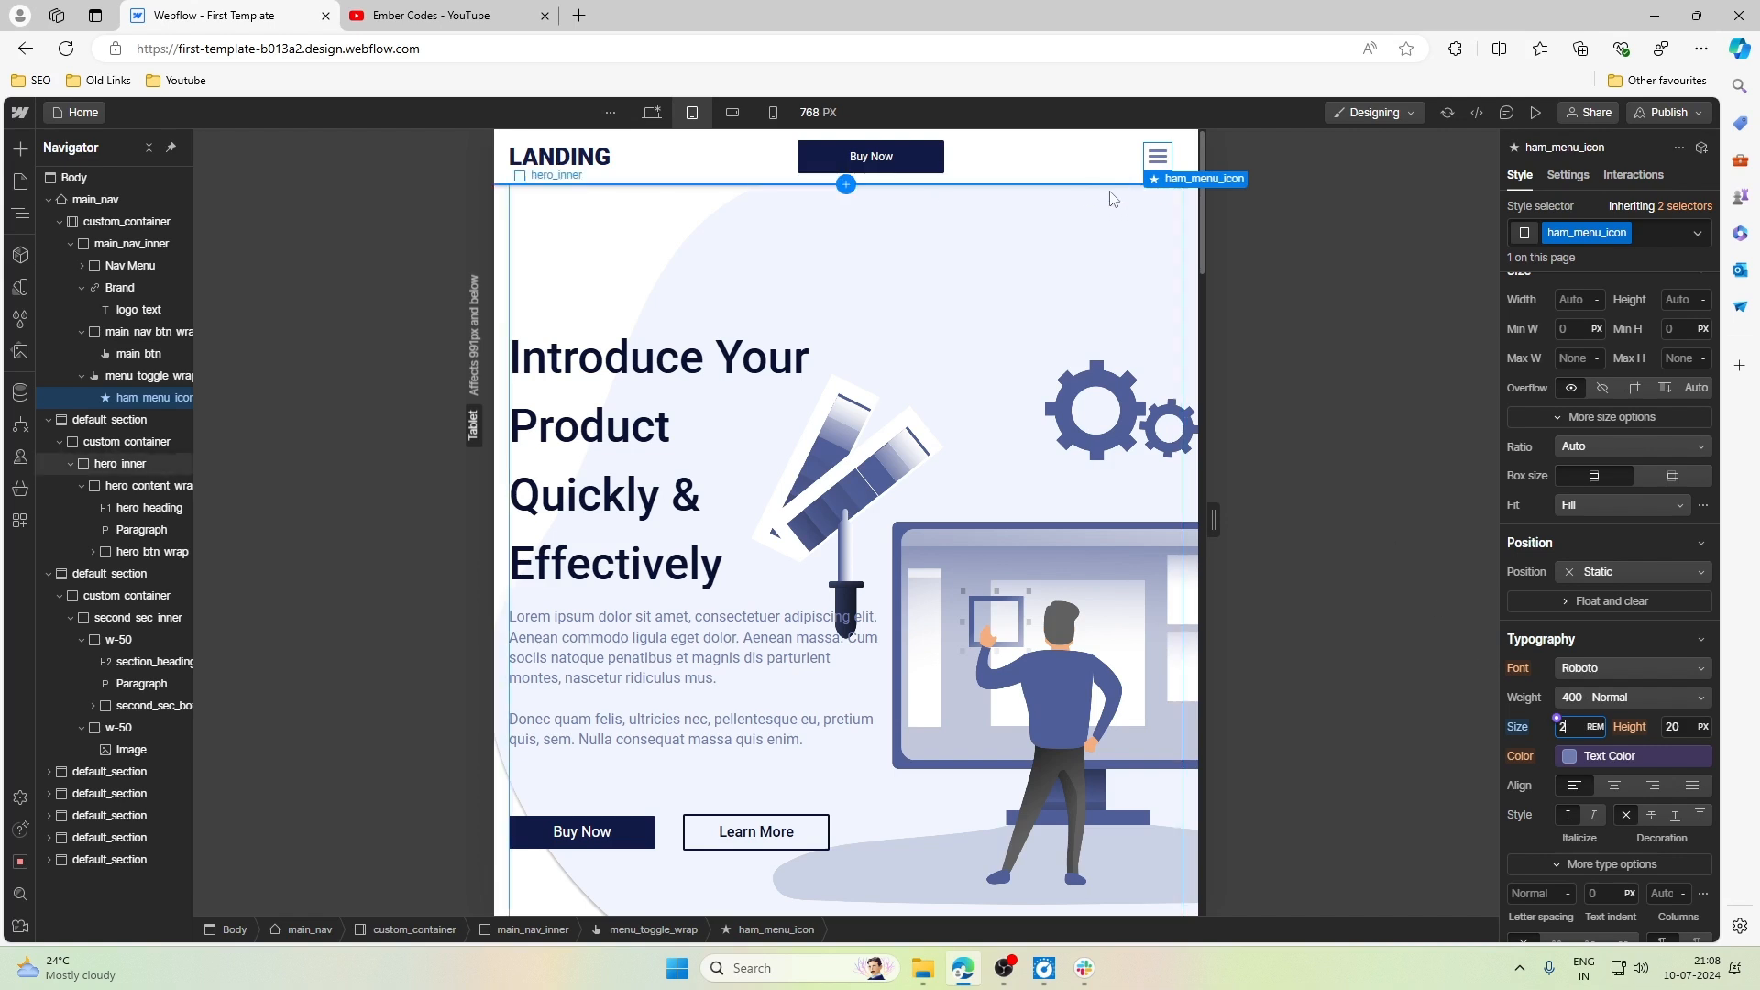
click(1103, 163)
click(1190, 174)
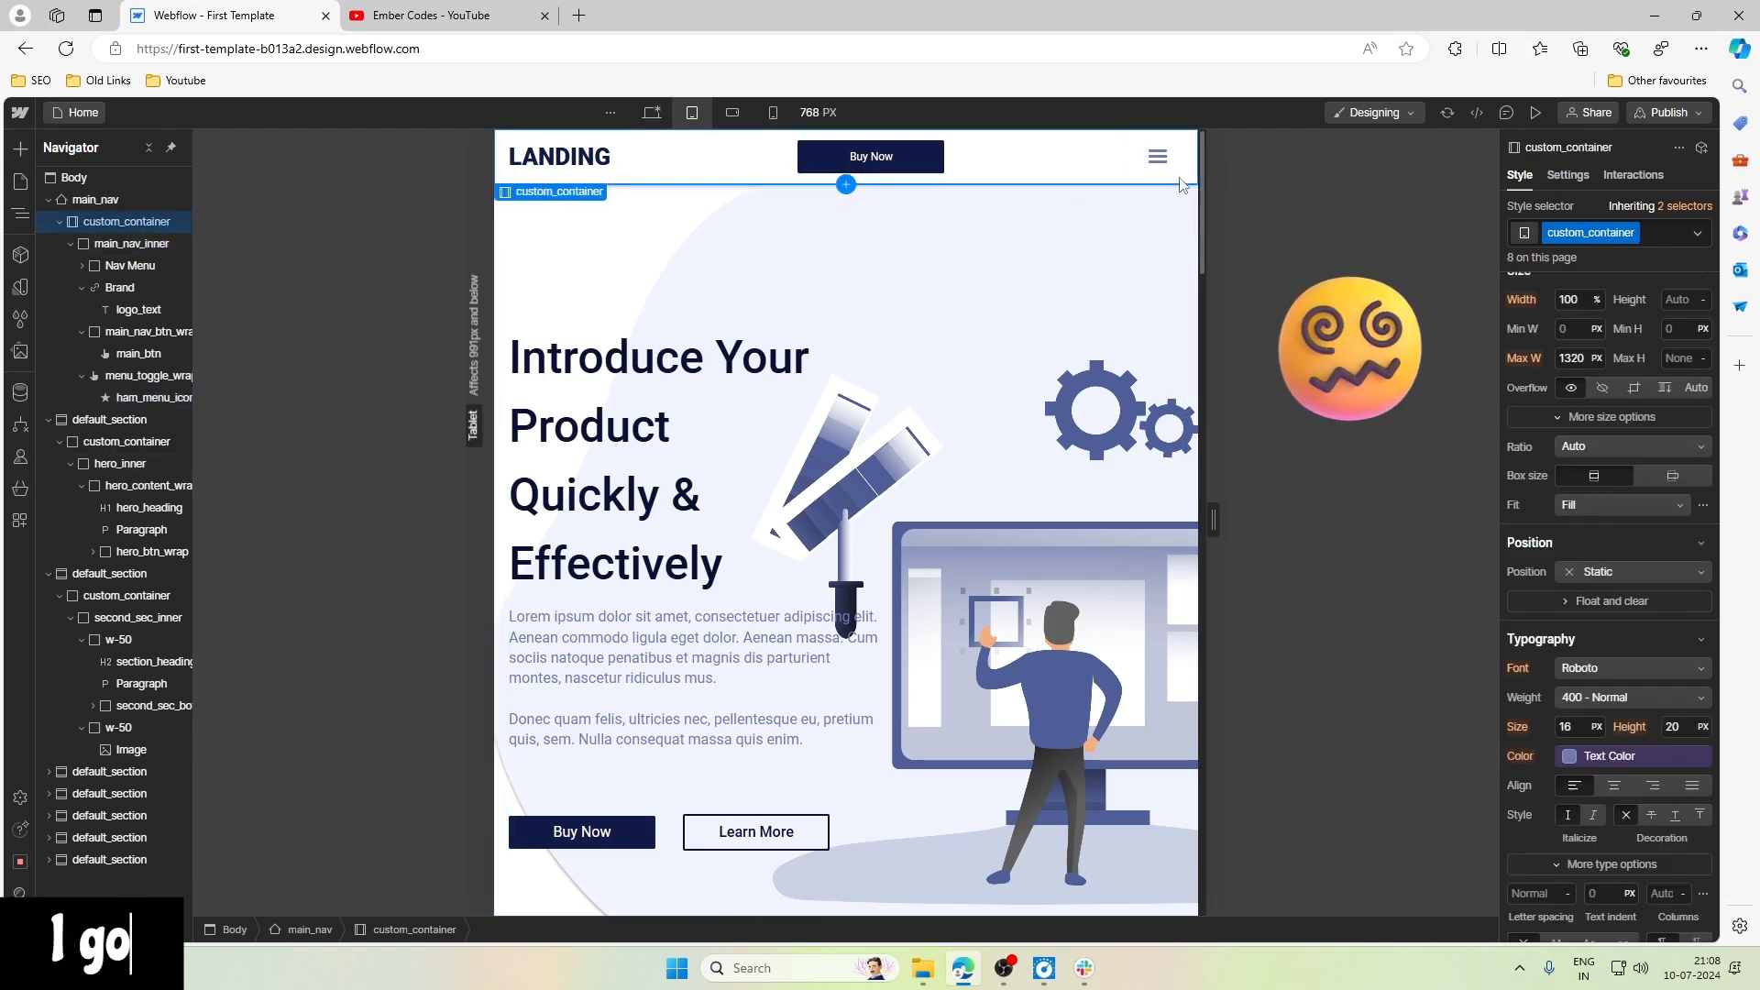
click(1160, 167)
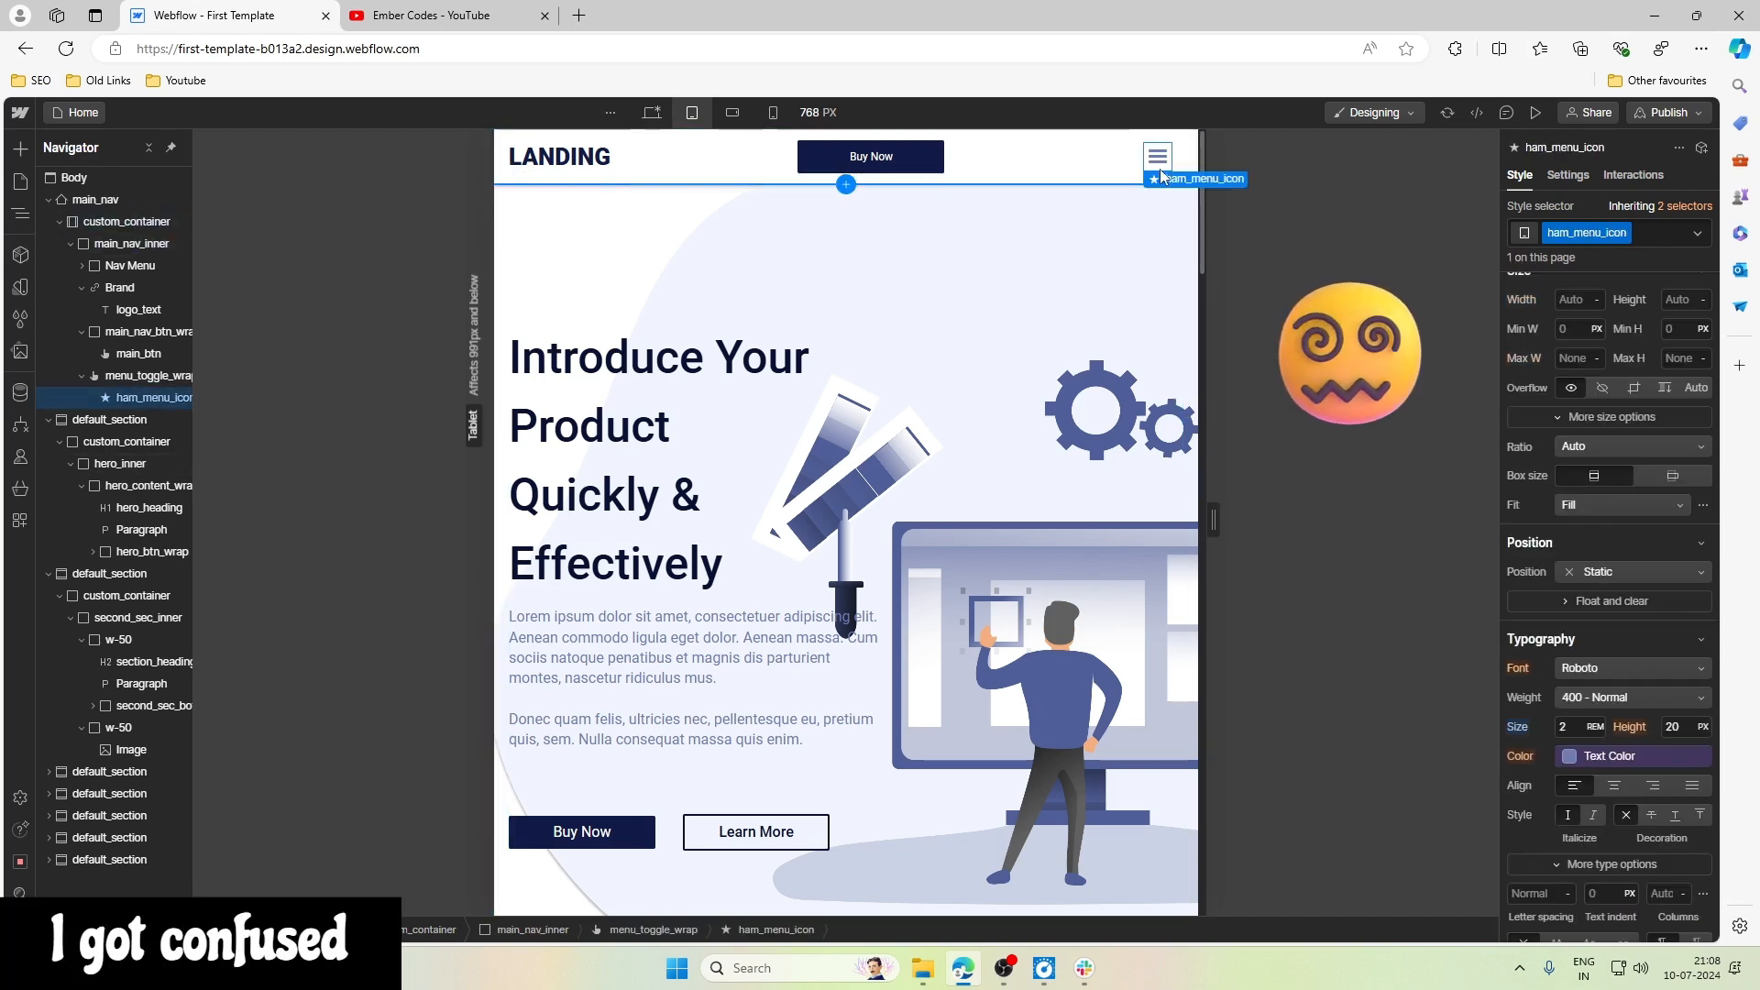
- Set the navbar's Menu option to Show from ham_menu_icon's element settings and select menu_toggle_wrap
click(1569, 175)
click(1594, 381)
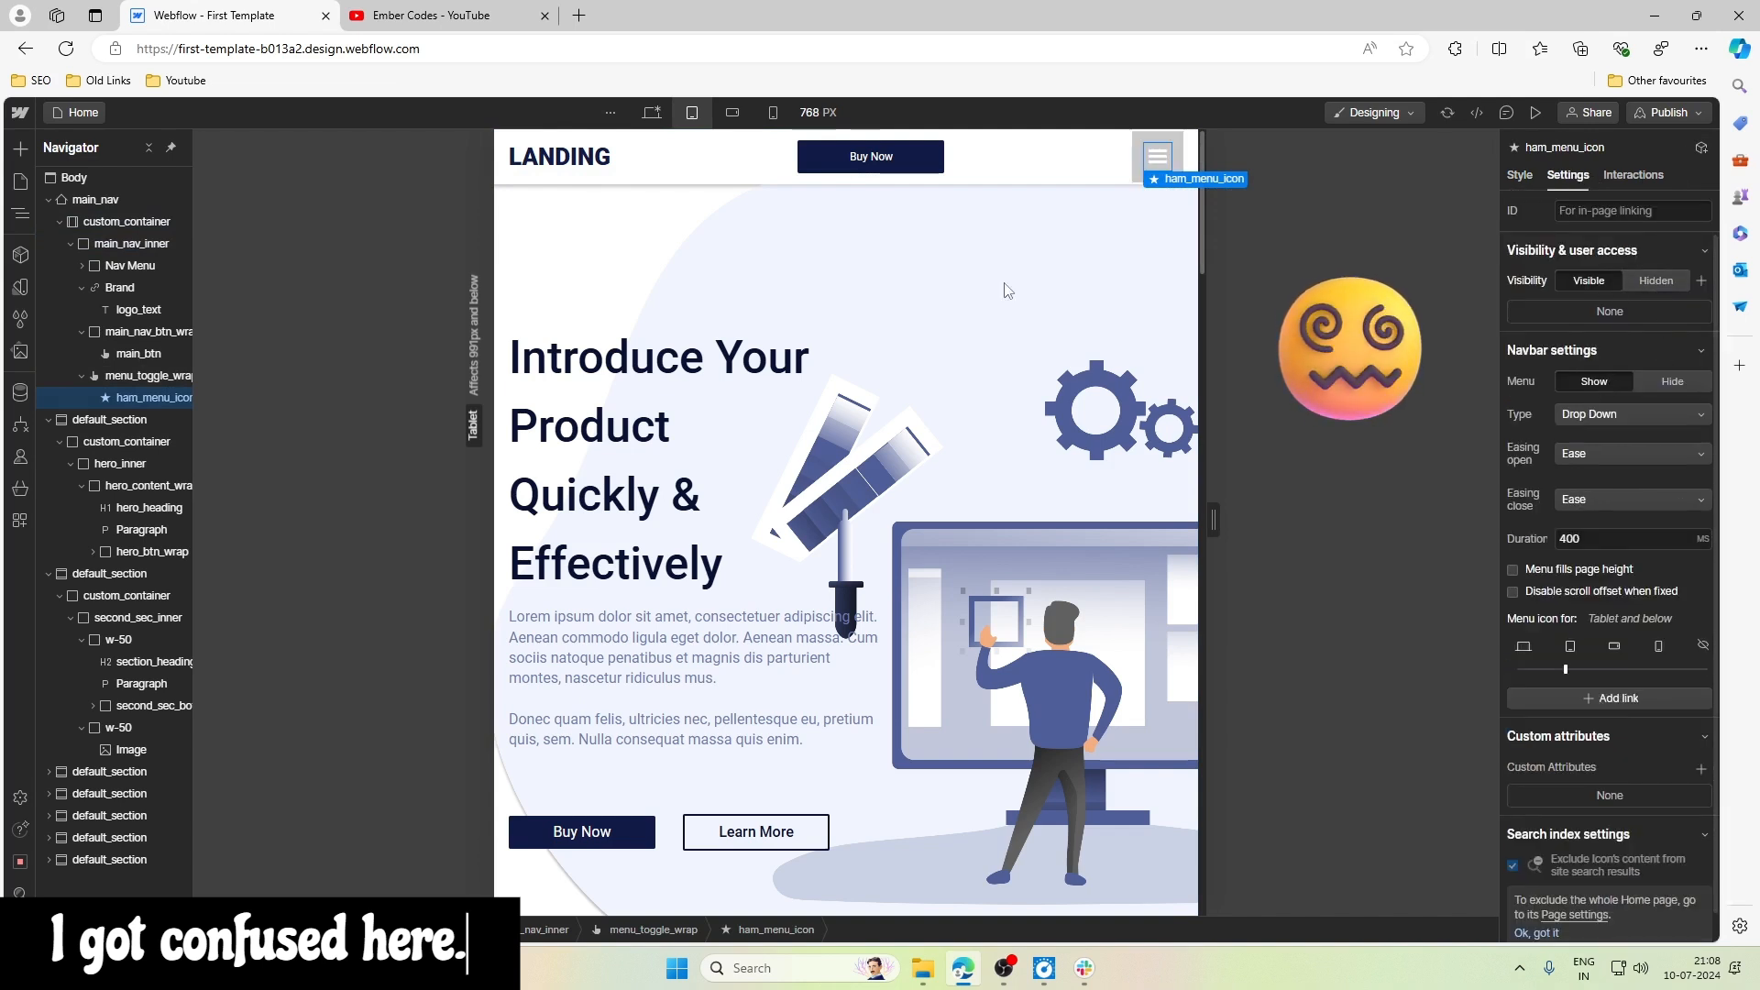
click(852, 180)
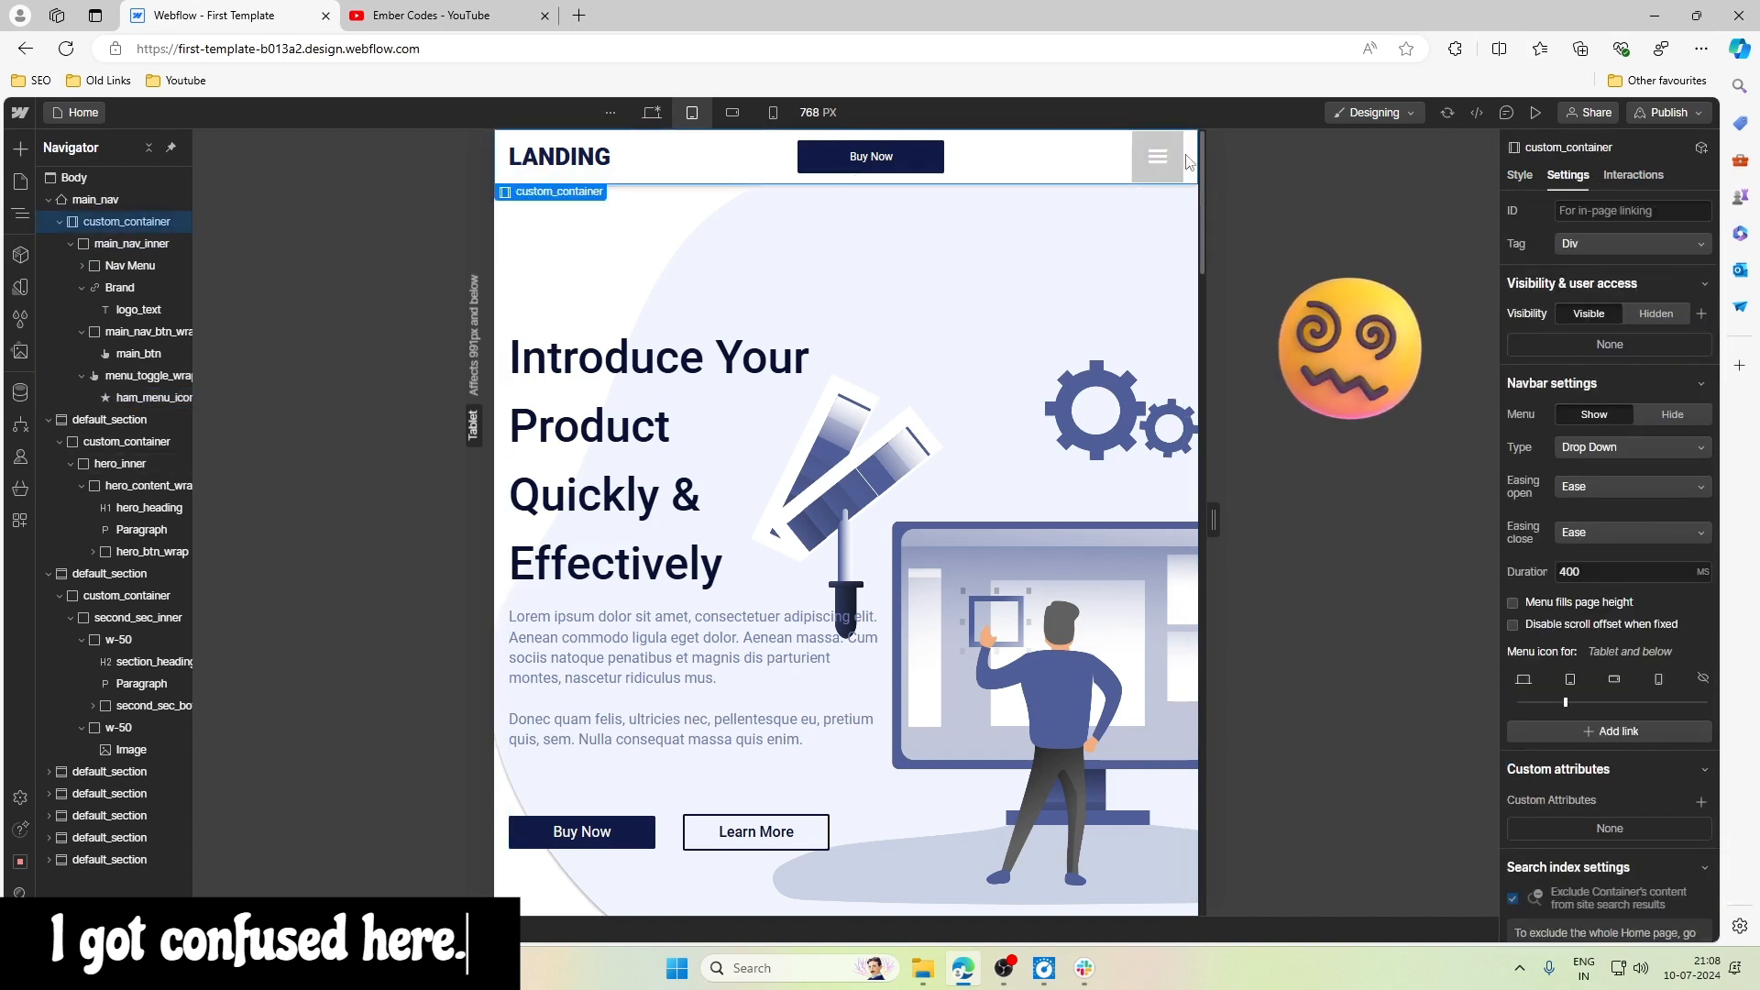
click(1185, 160)
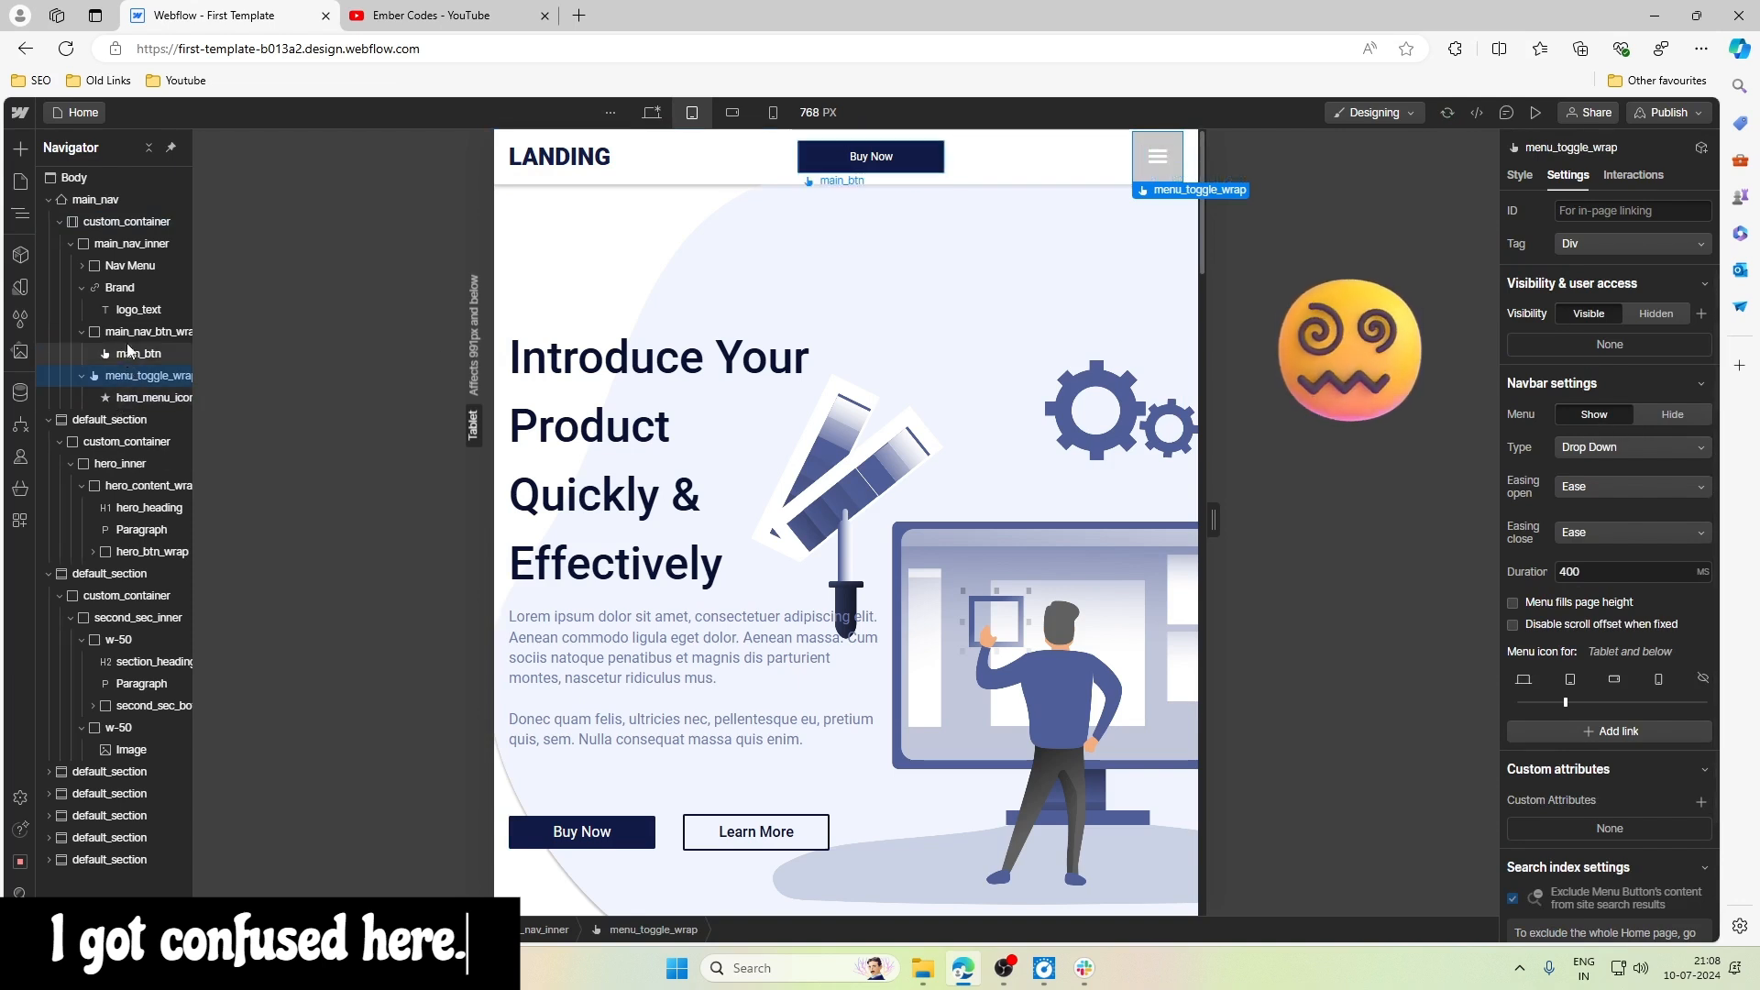
- Try a Fixed position on main_nav
click(131, 265)
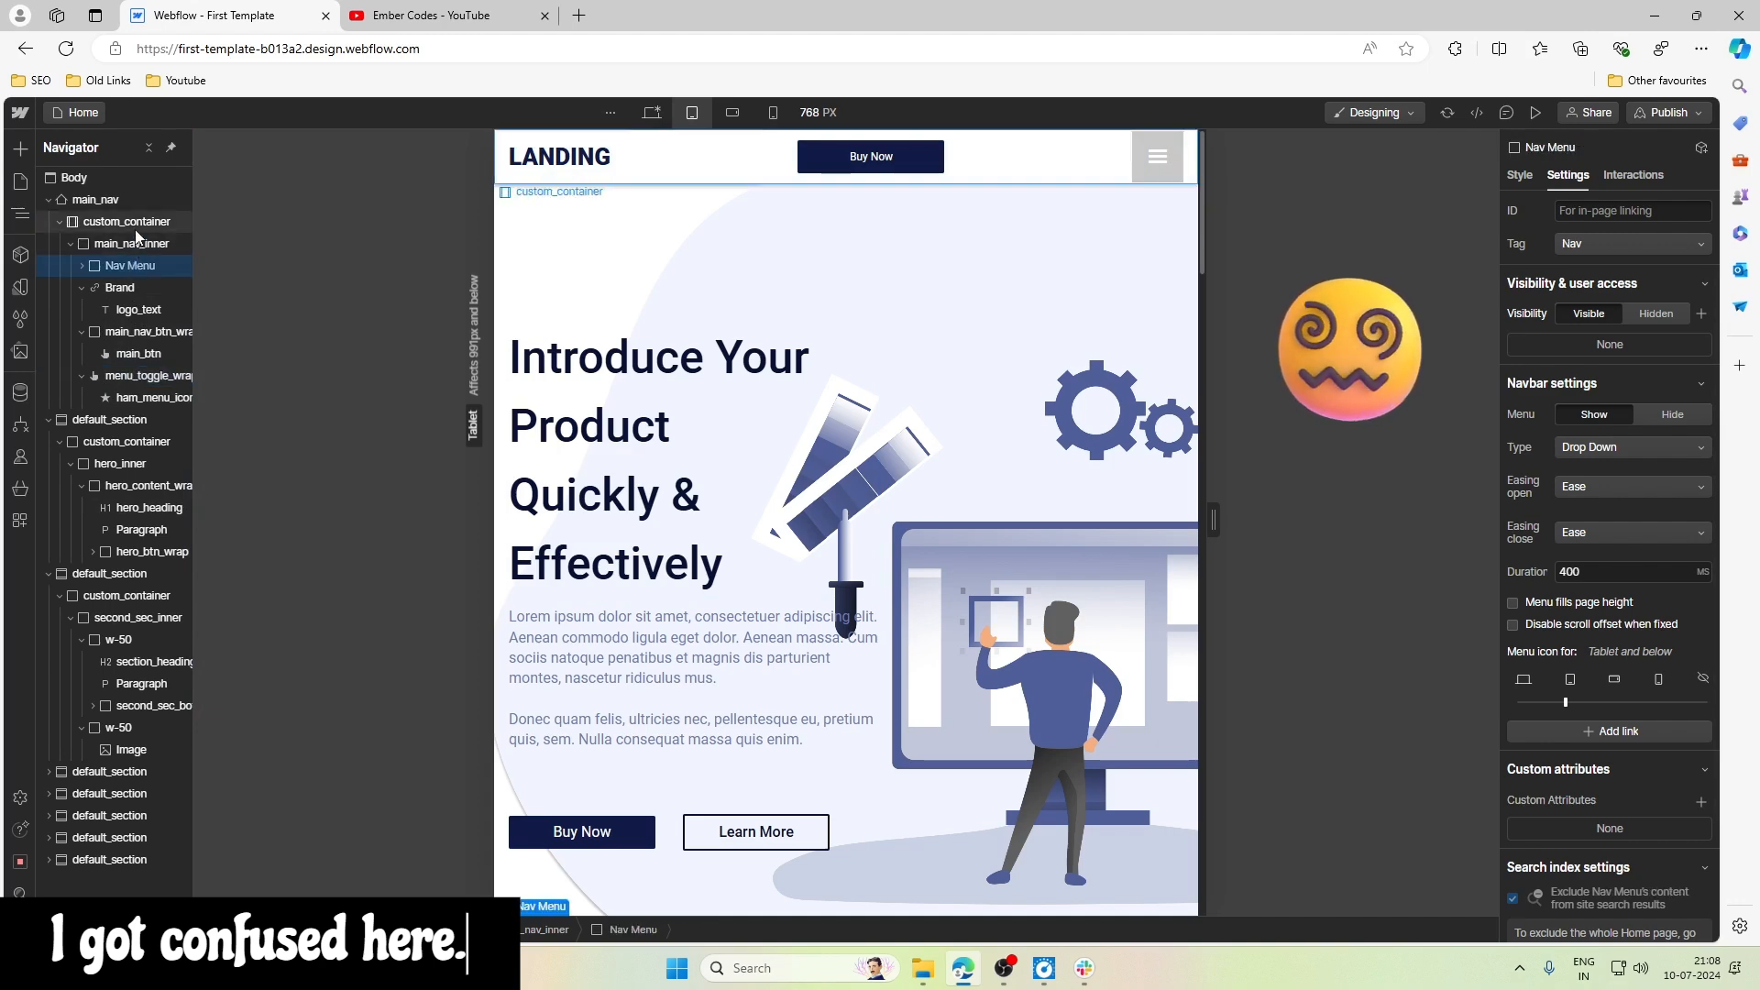
click(131, 201)
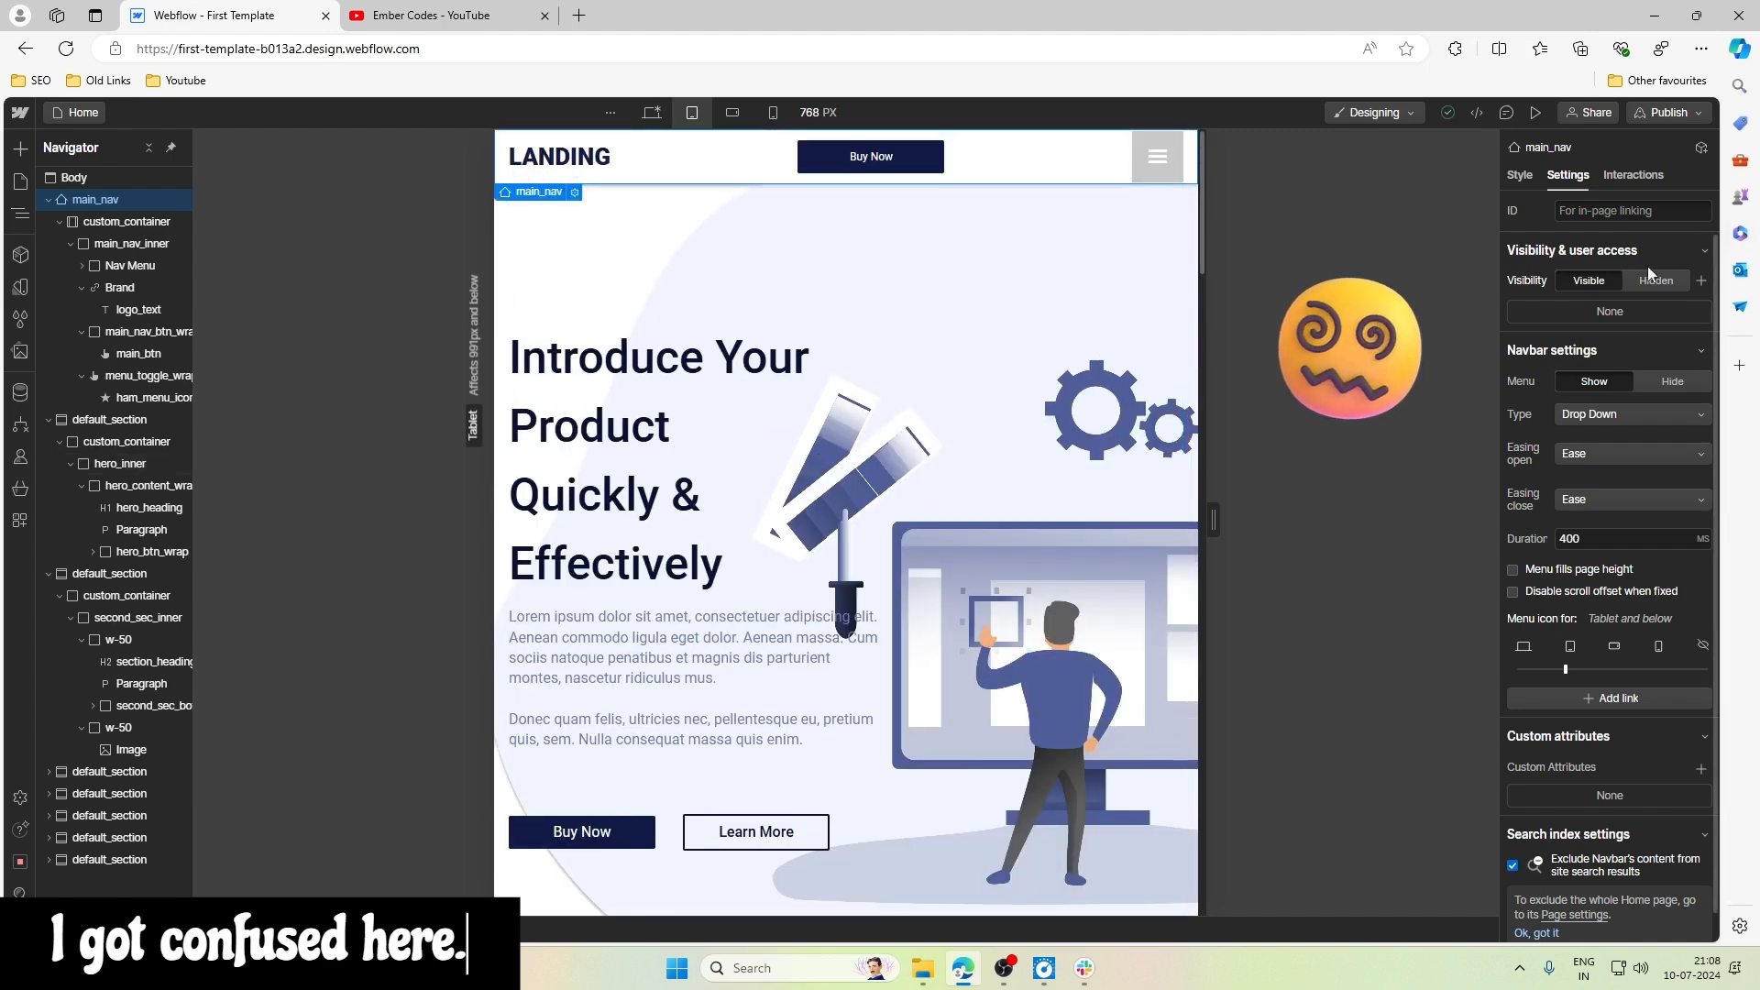
click(1520, 175)
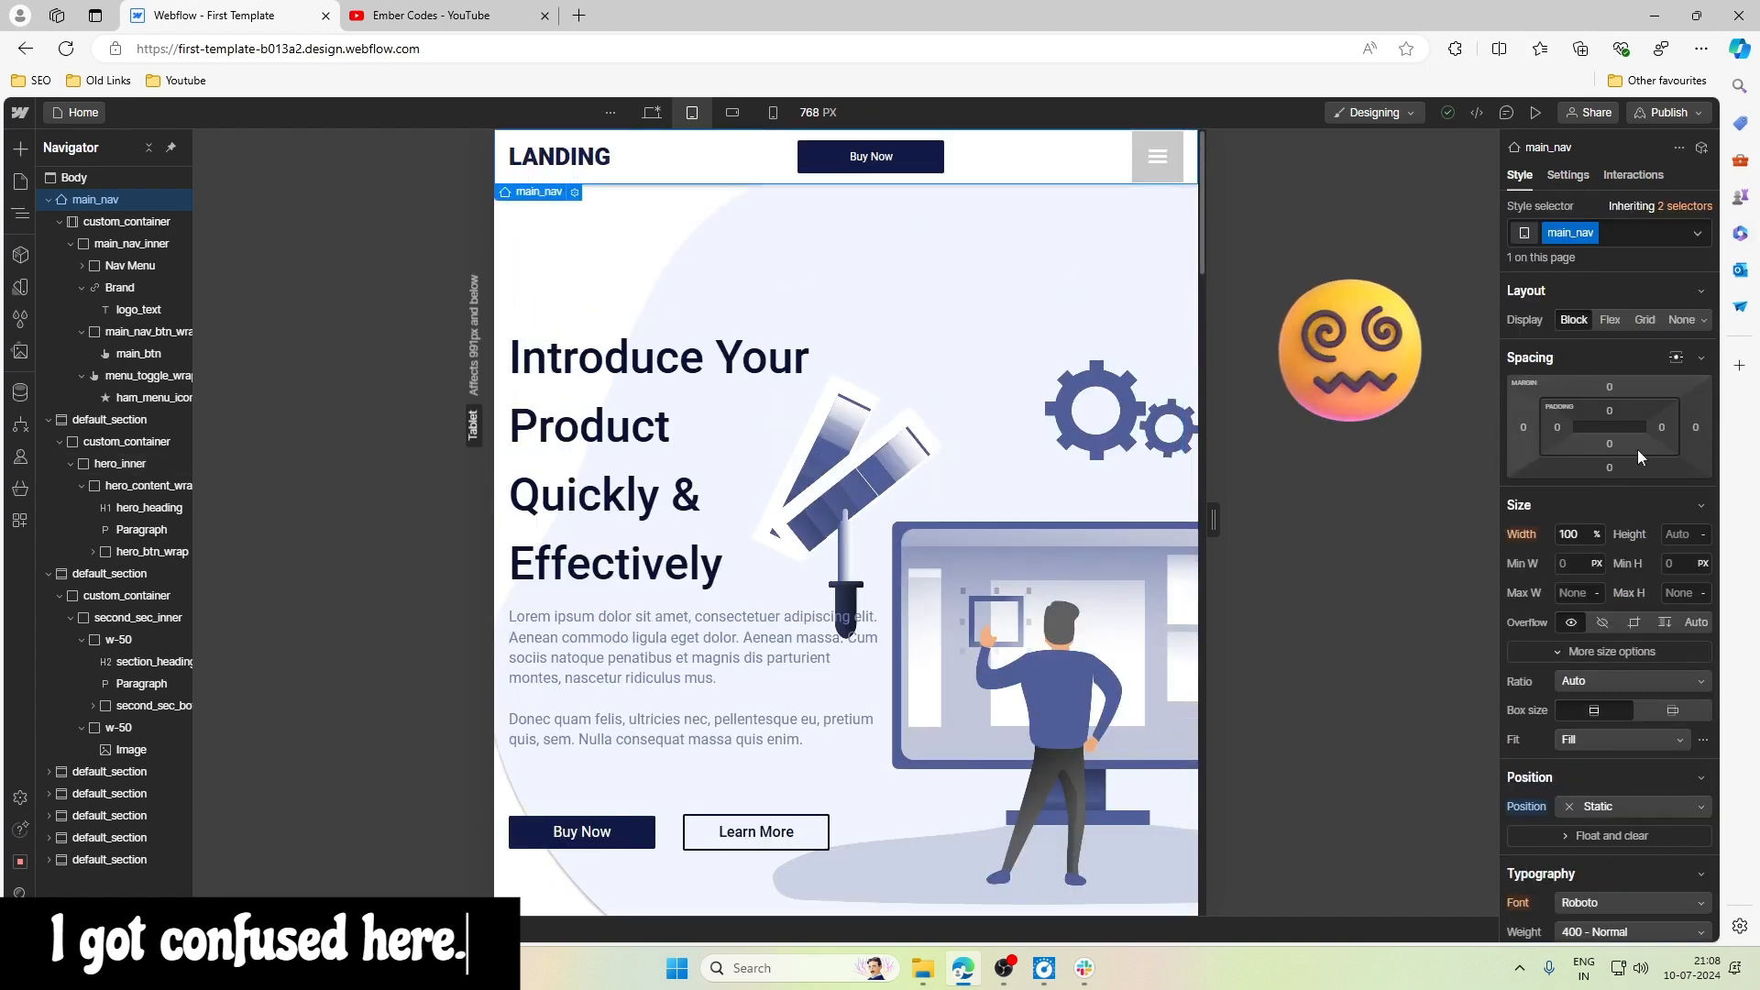
click(1603, 805)
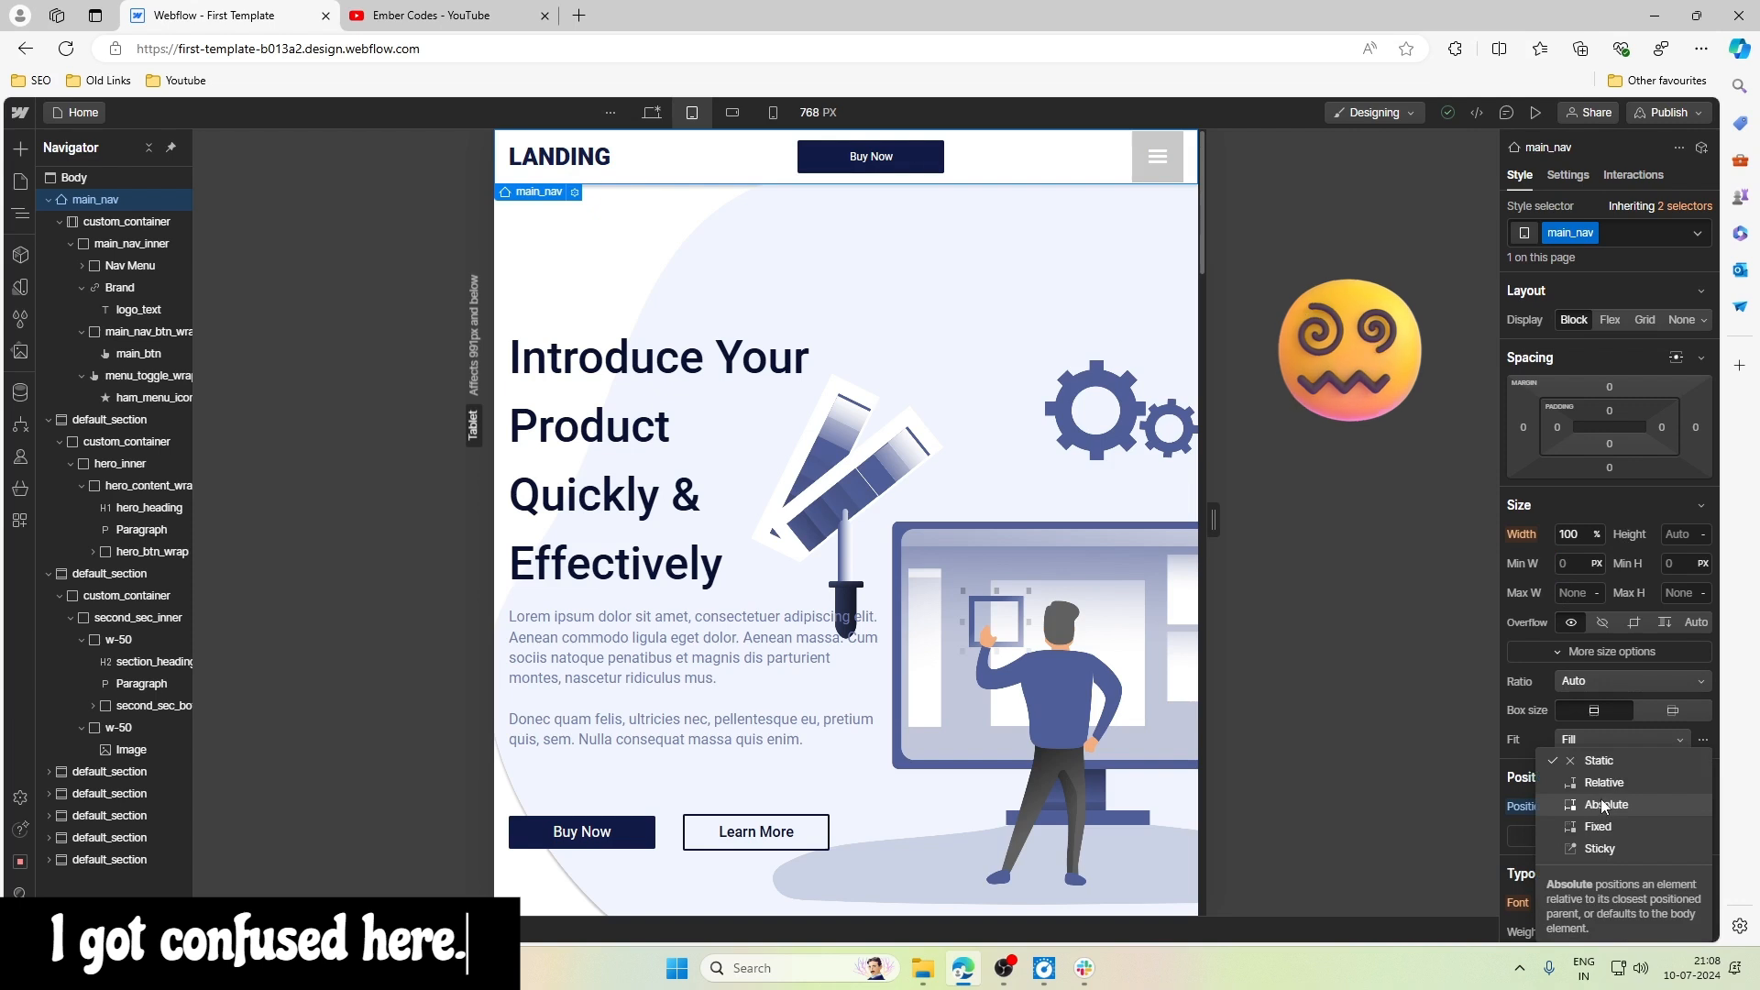
click(1536, 829)
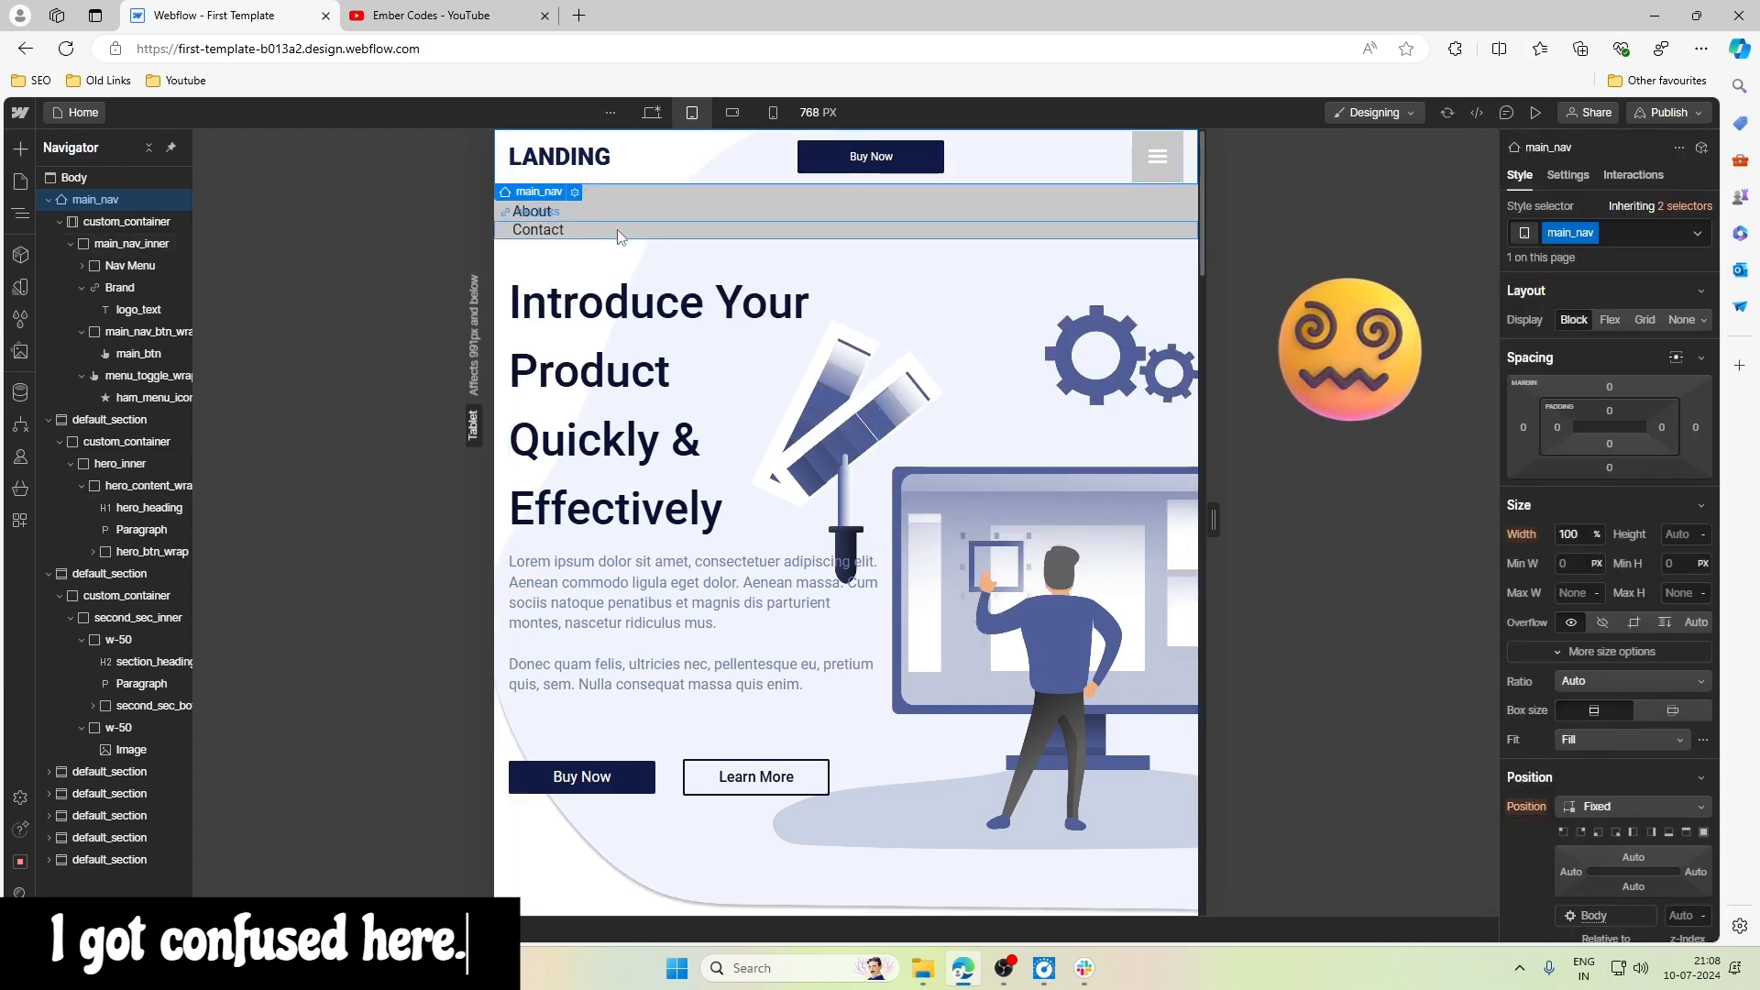
- Check the nav links and Nav Menu, and return main_nav's position to Static
click(707, 192)
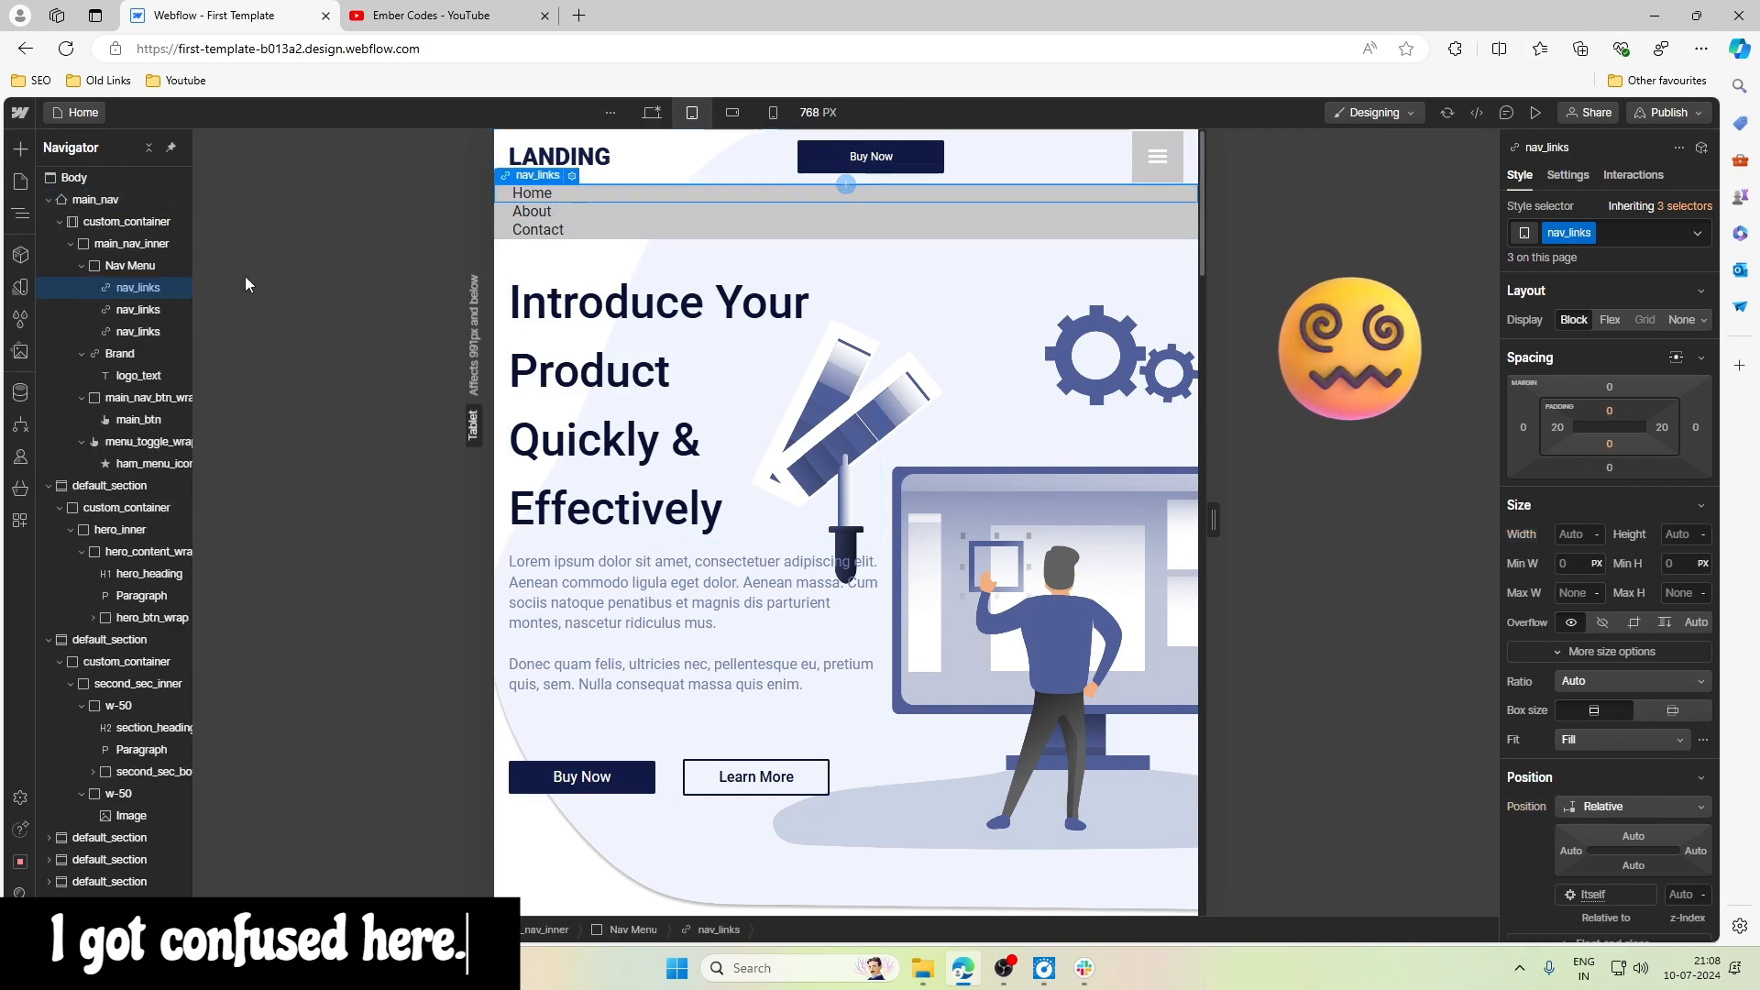
click(102, 268)
click(84, 267)
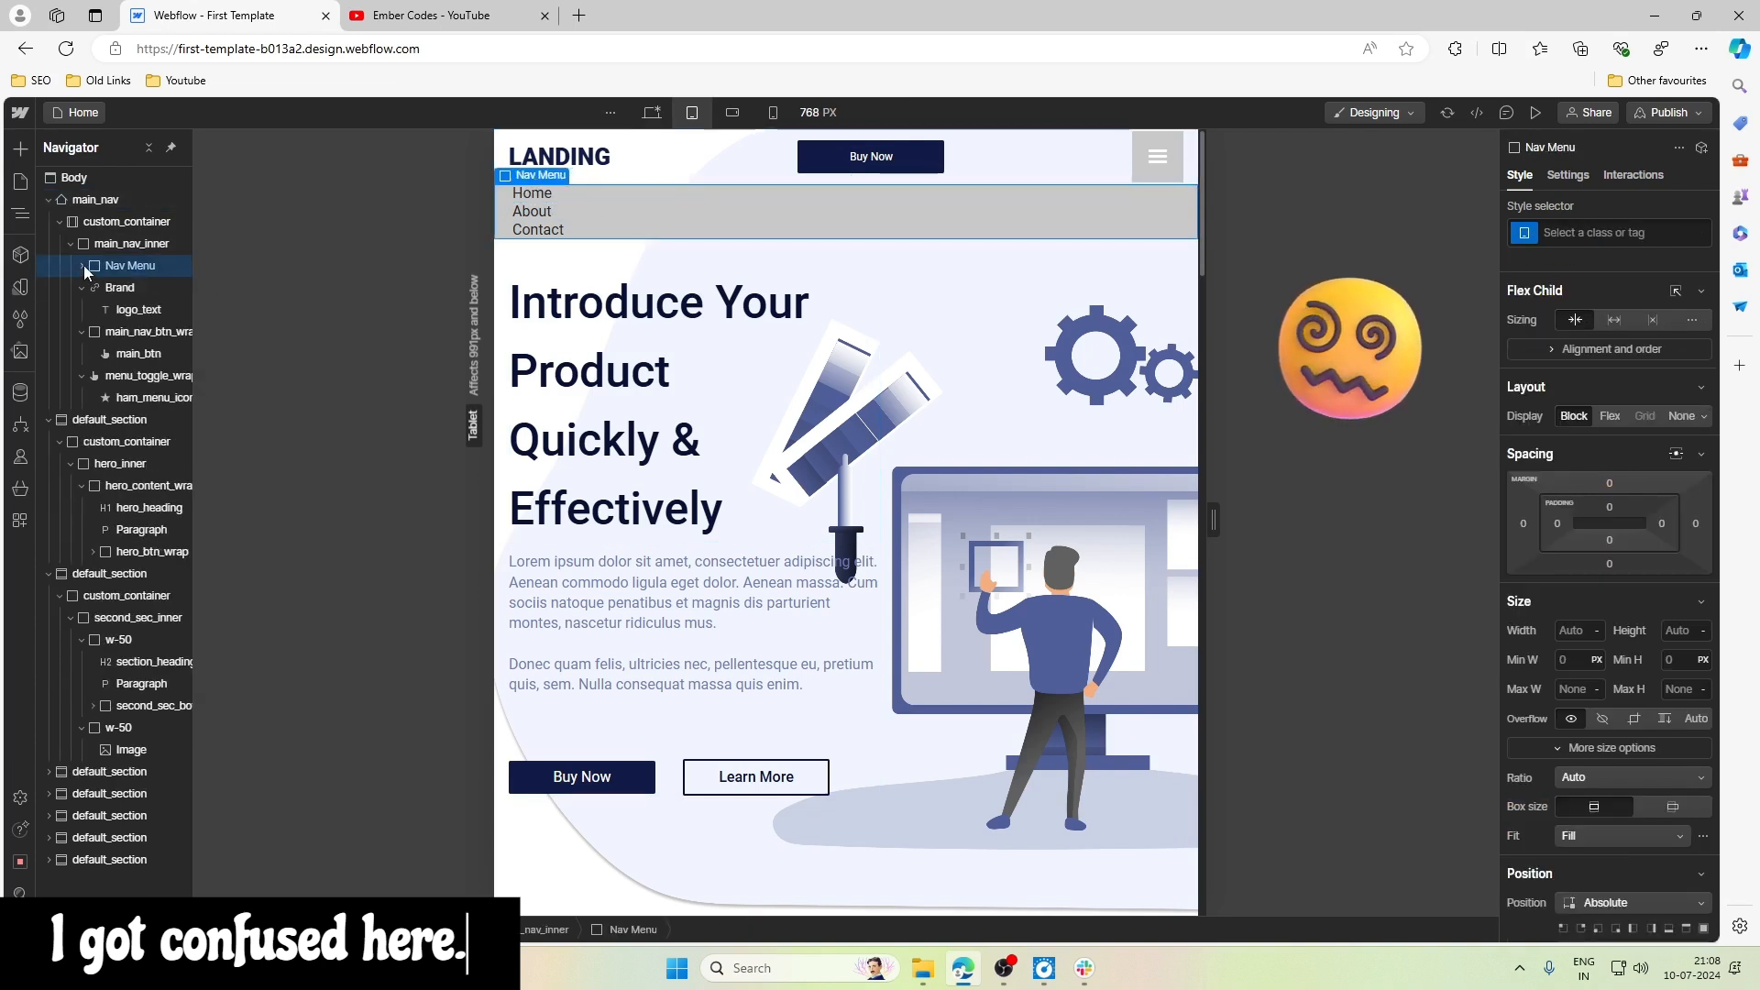
click(117, 201)
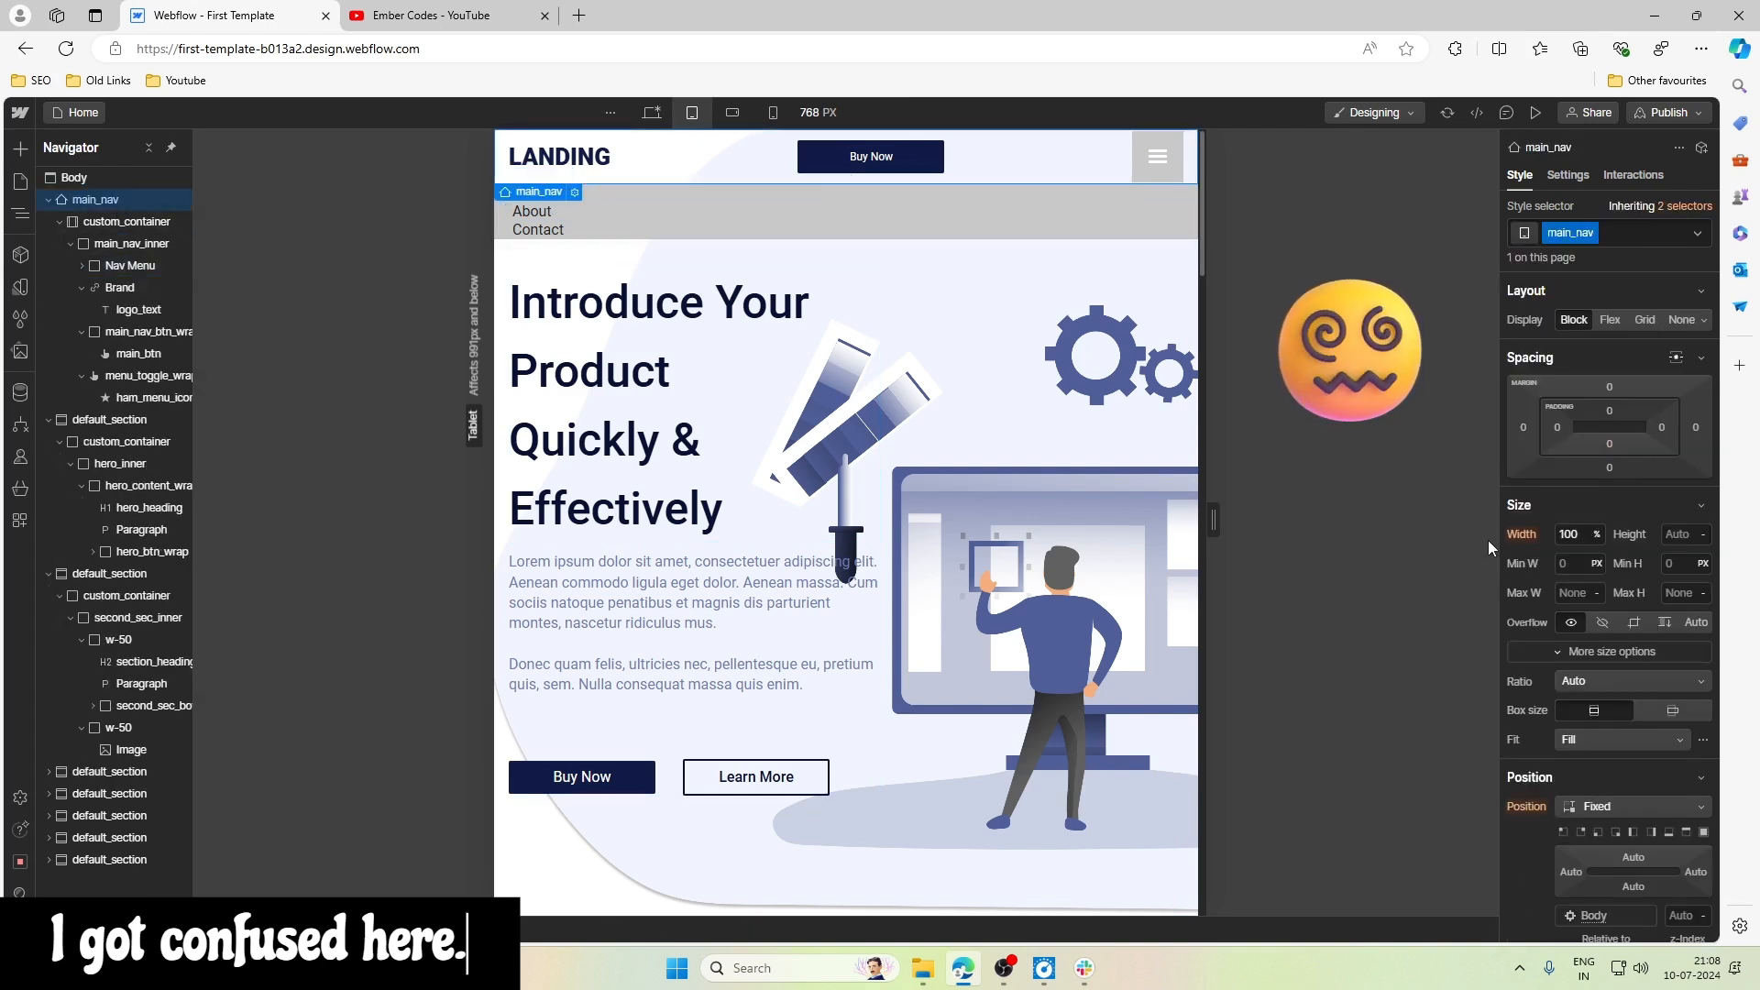
click(1599, 806)
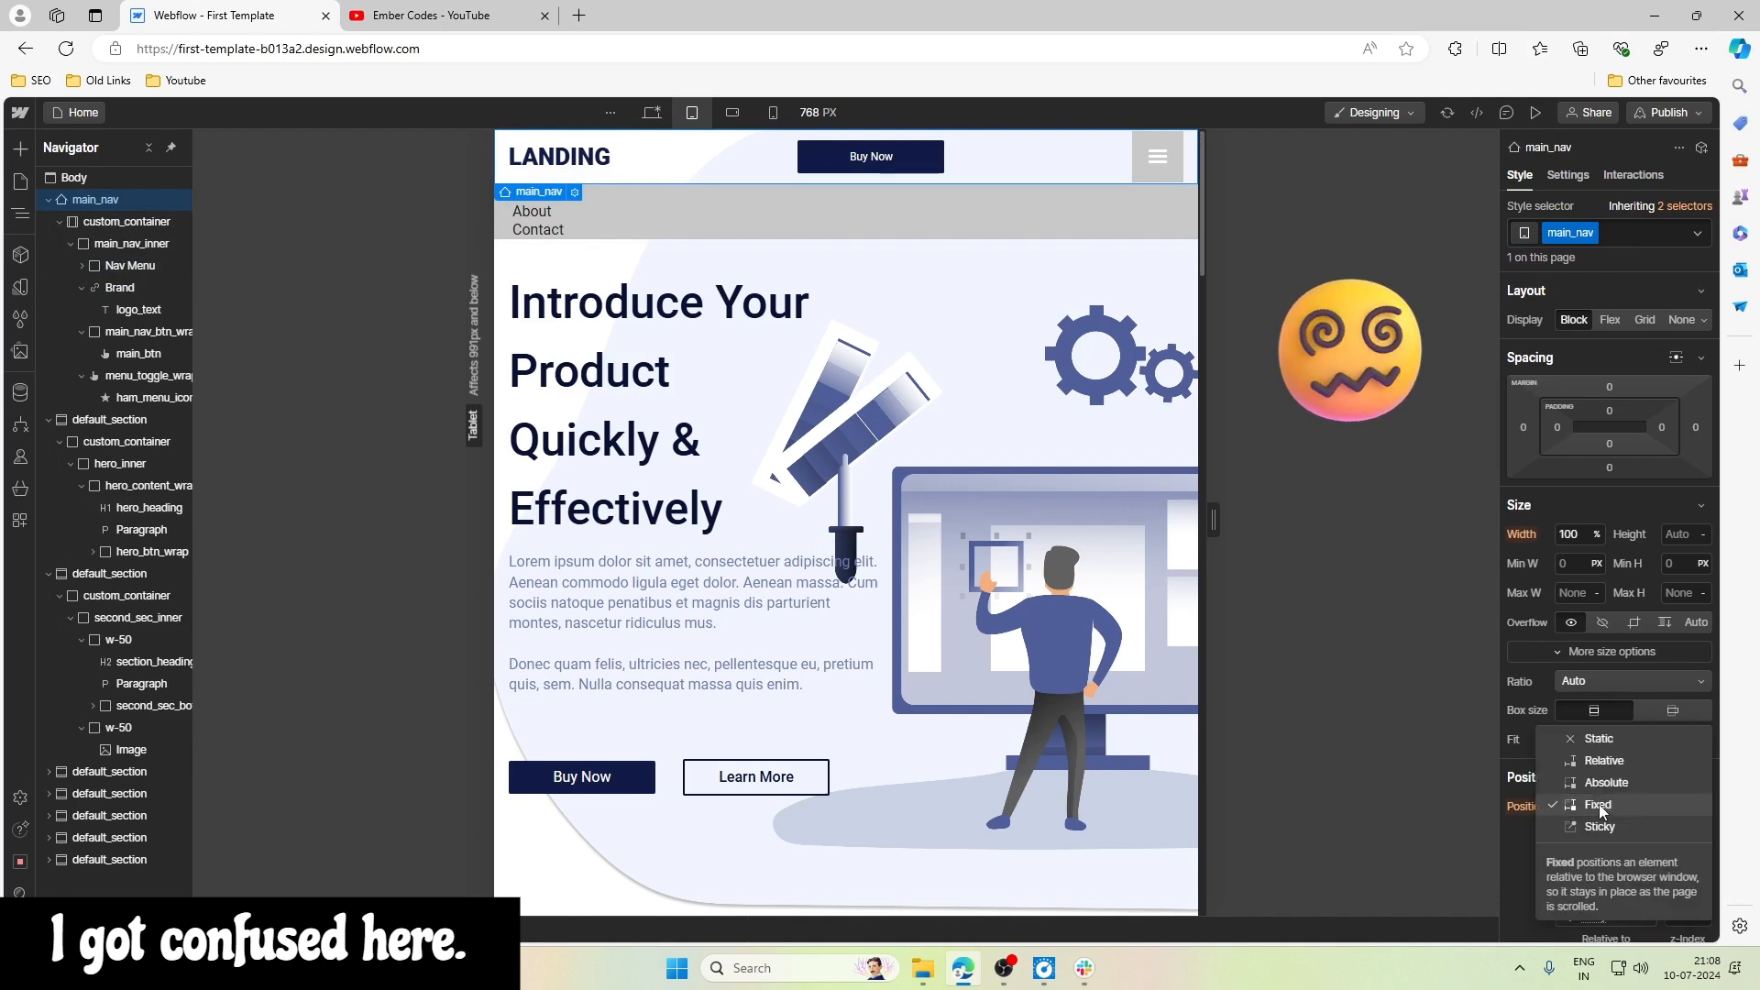
click(1598, 741)
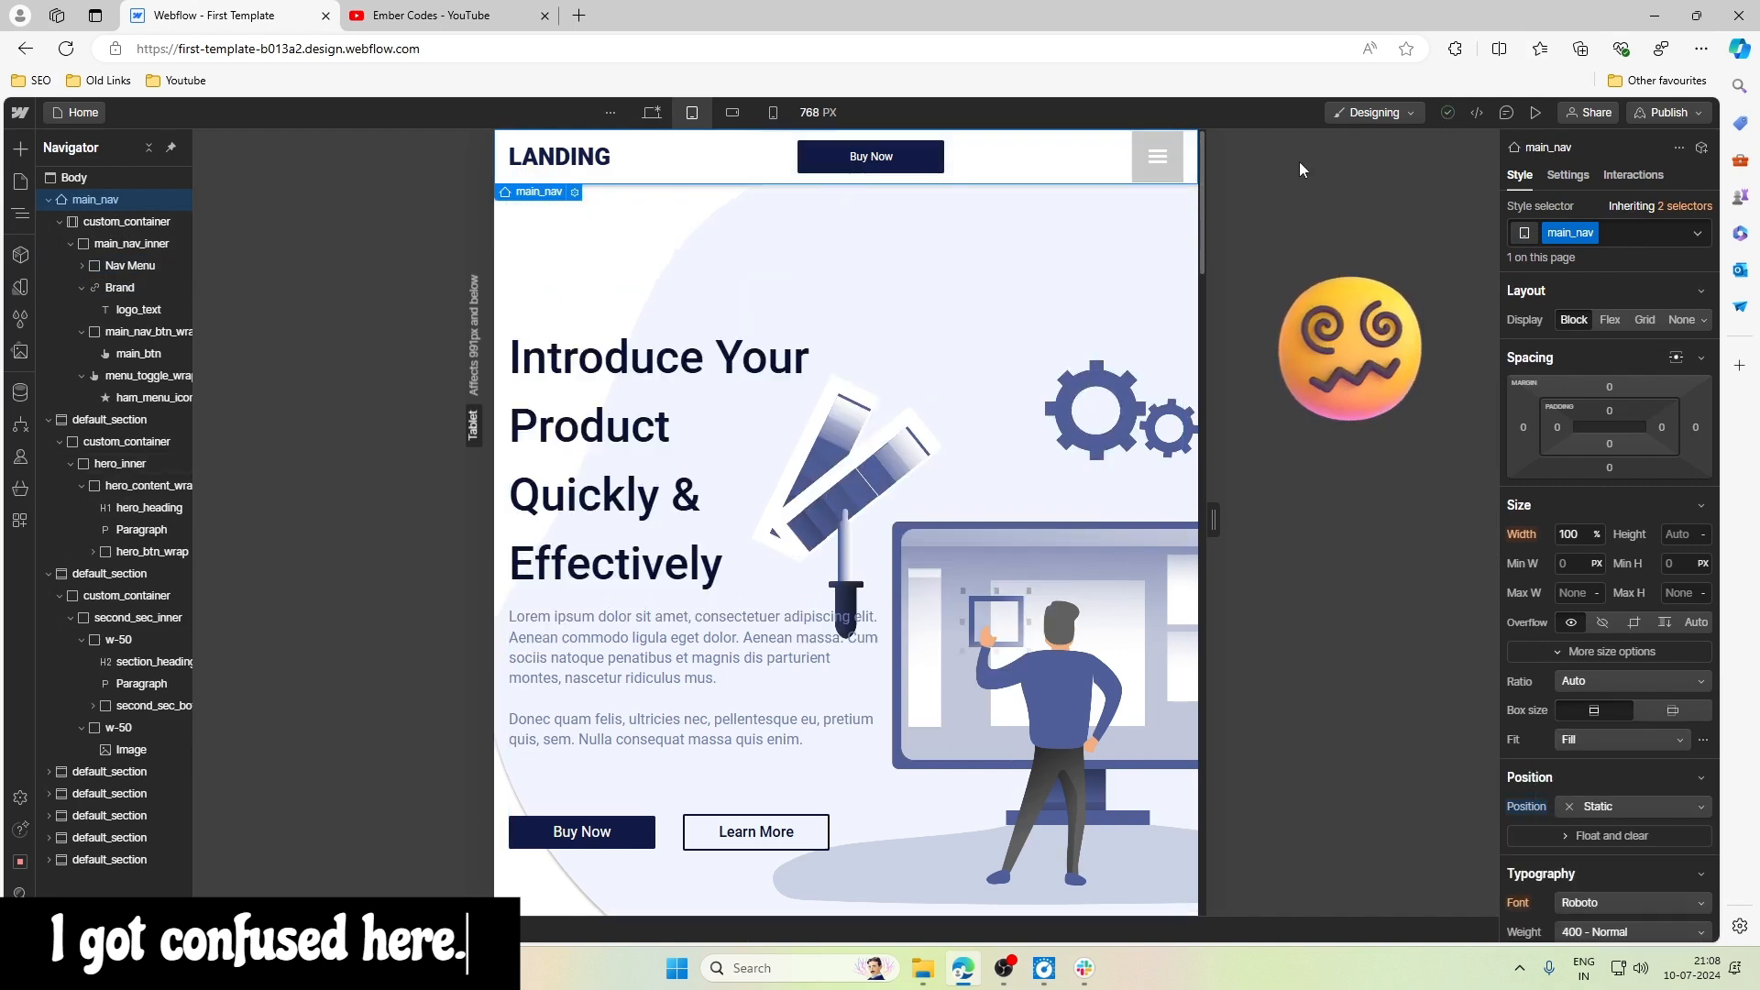
- Try a z-index of 7 on the absolutely positioned Nav Menu
click(123, 265)
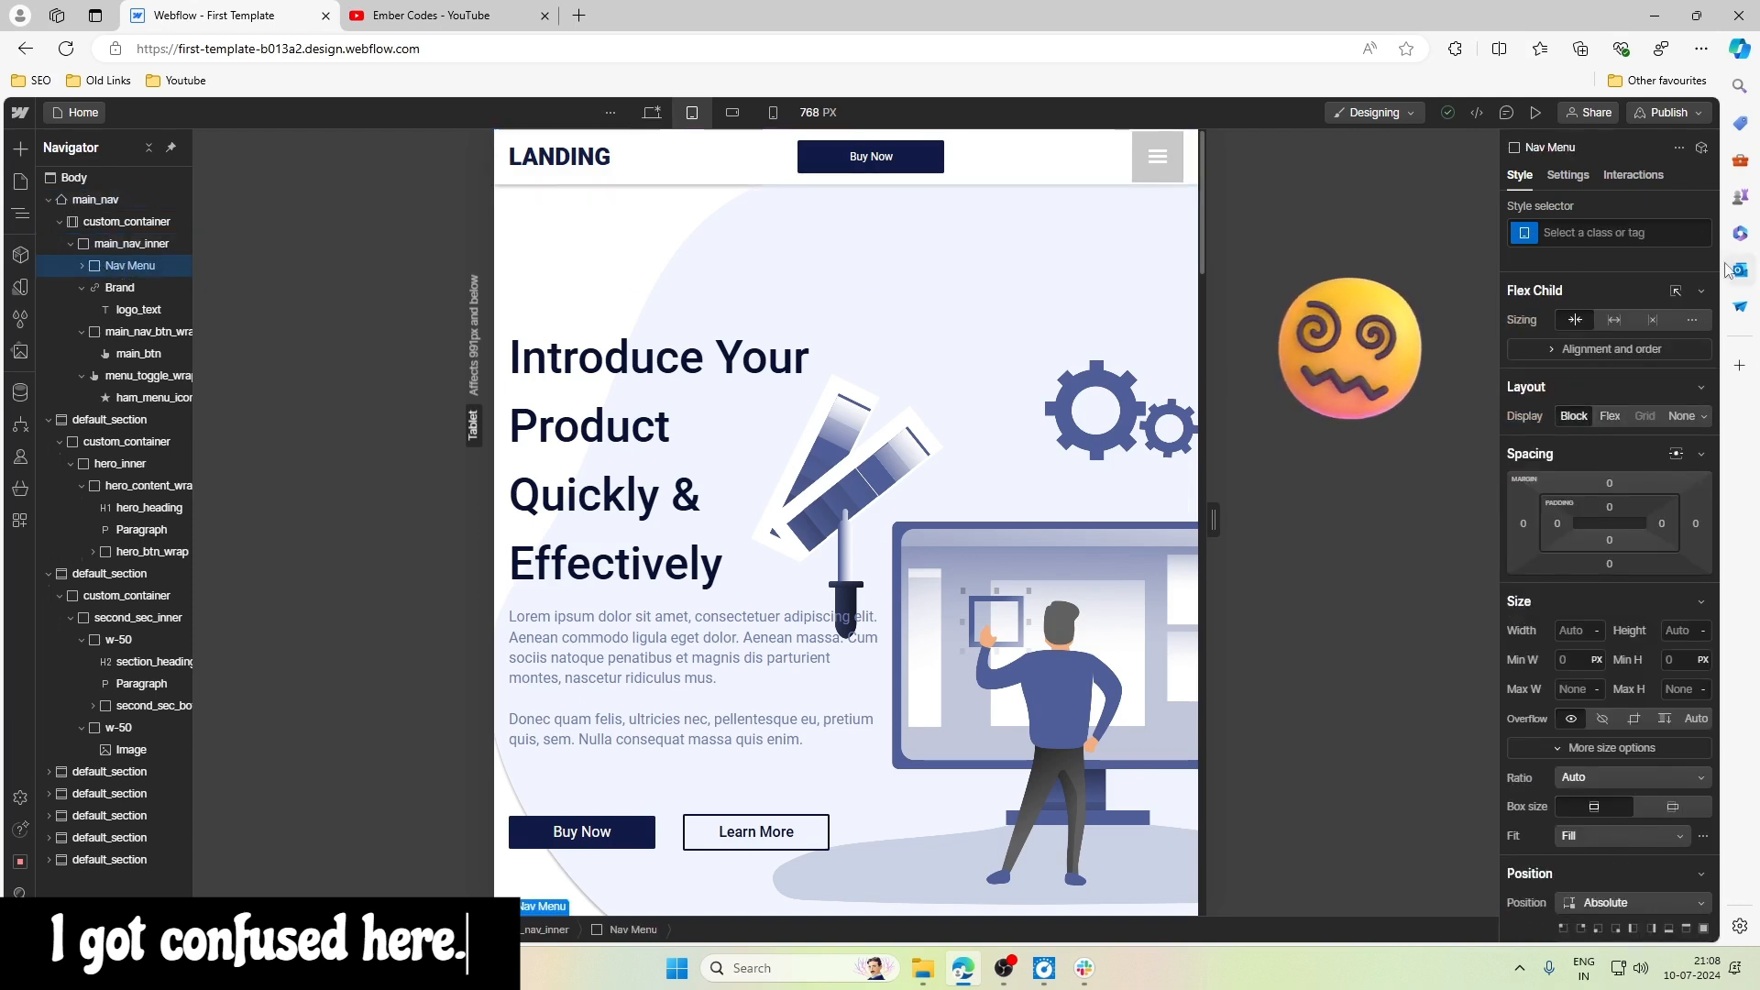
scroll(1601, 466, down, 3)
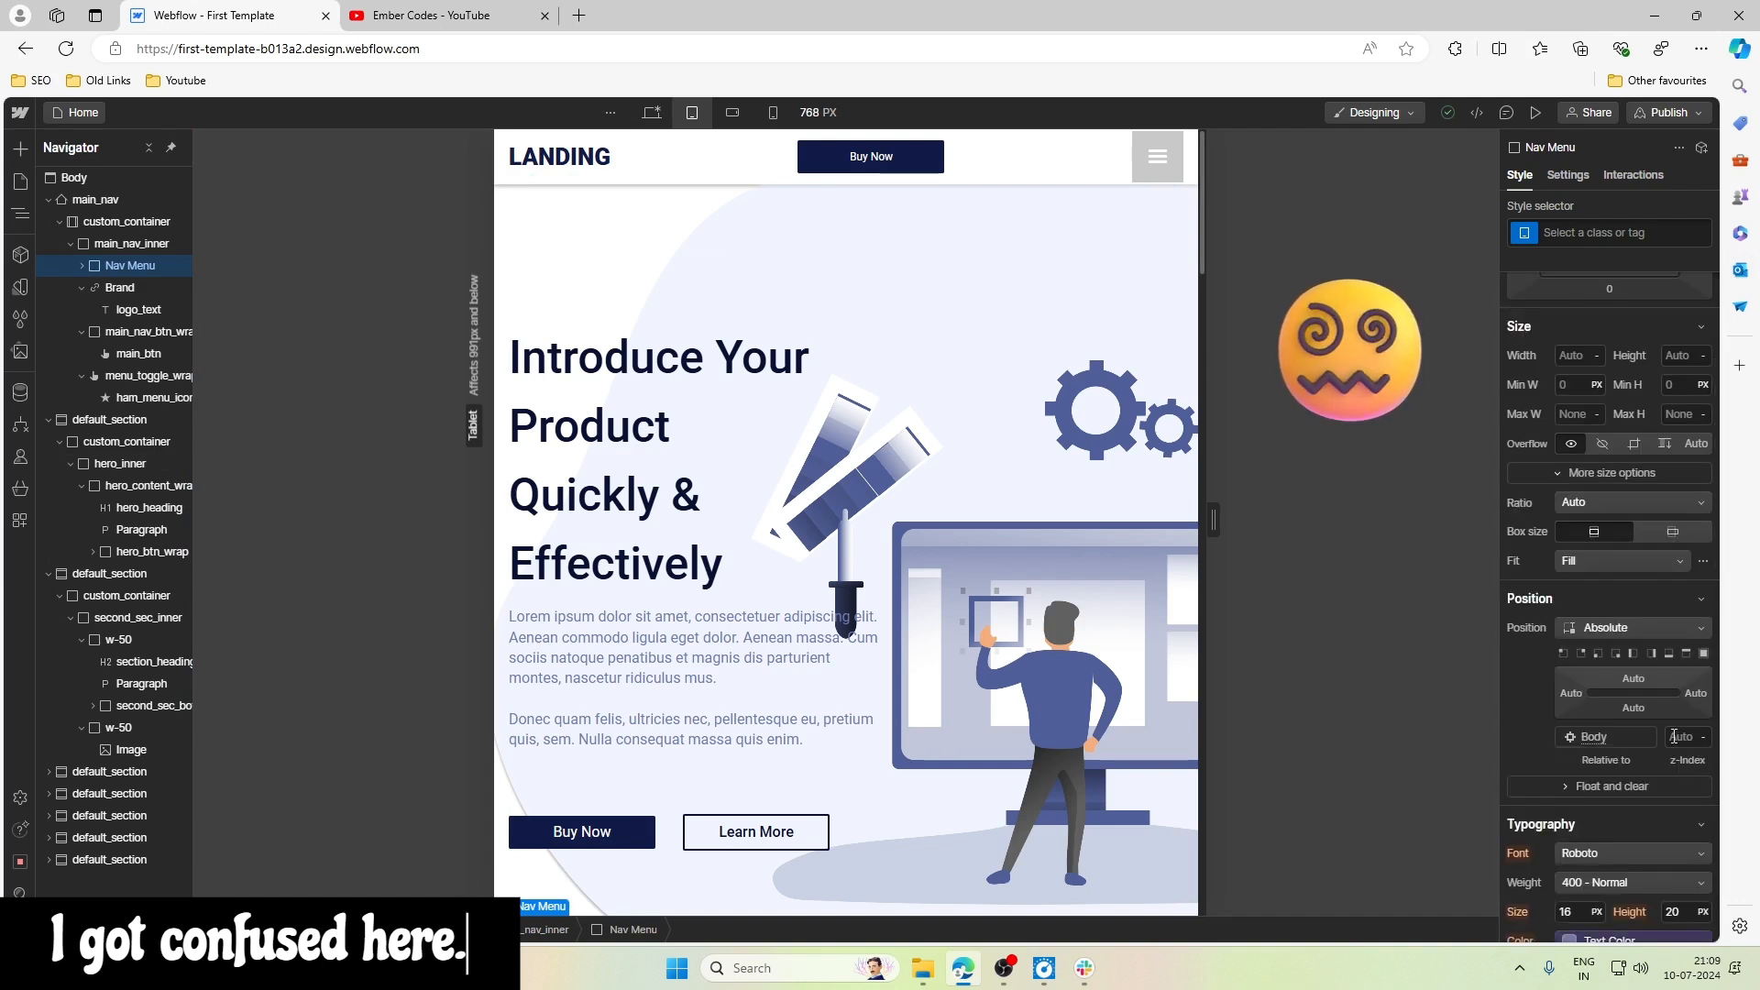
click(1682, 737)
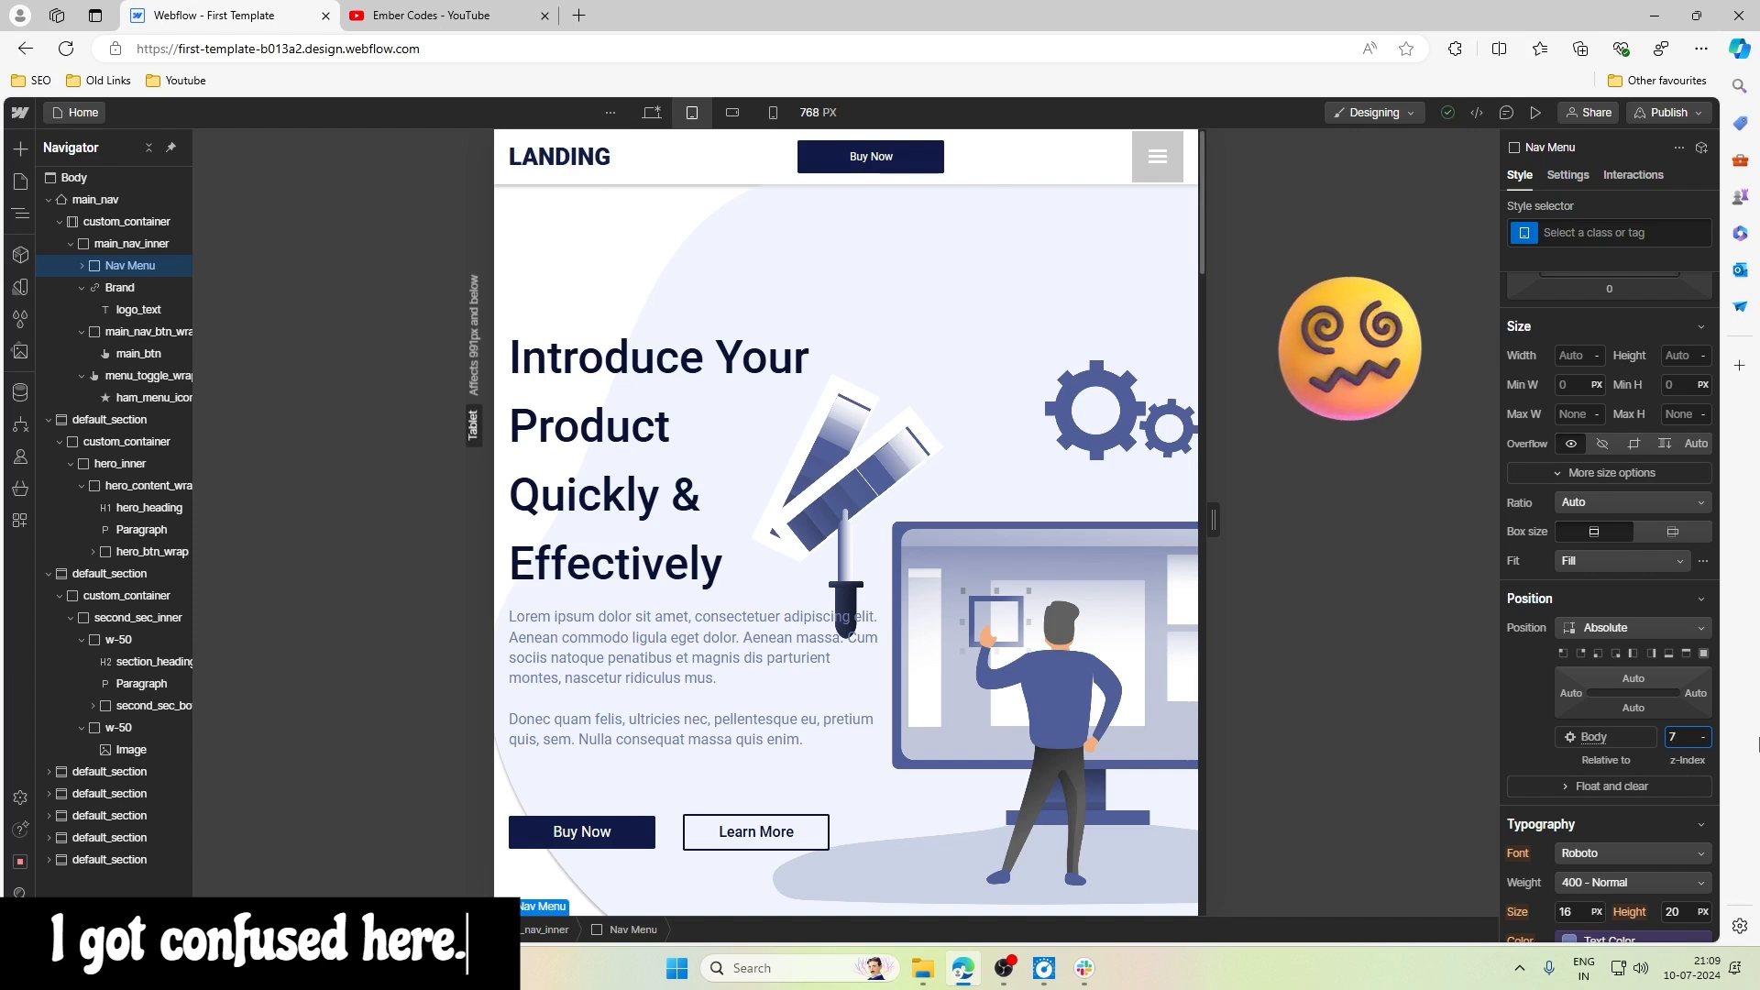
text(7)
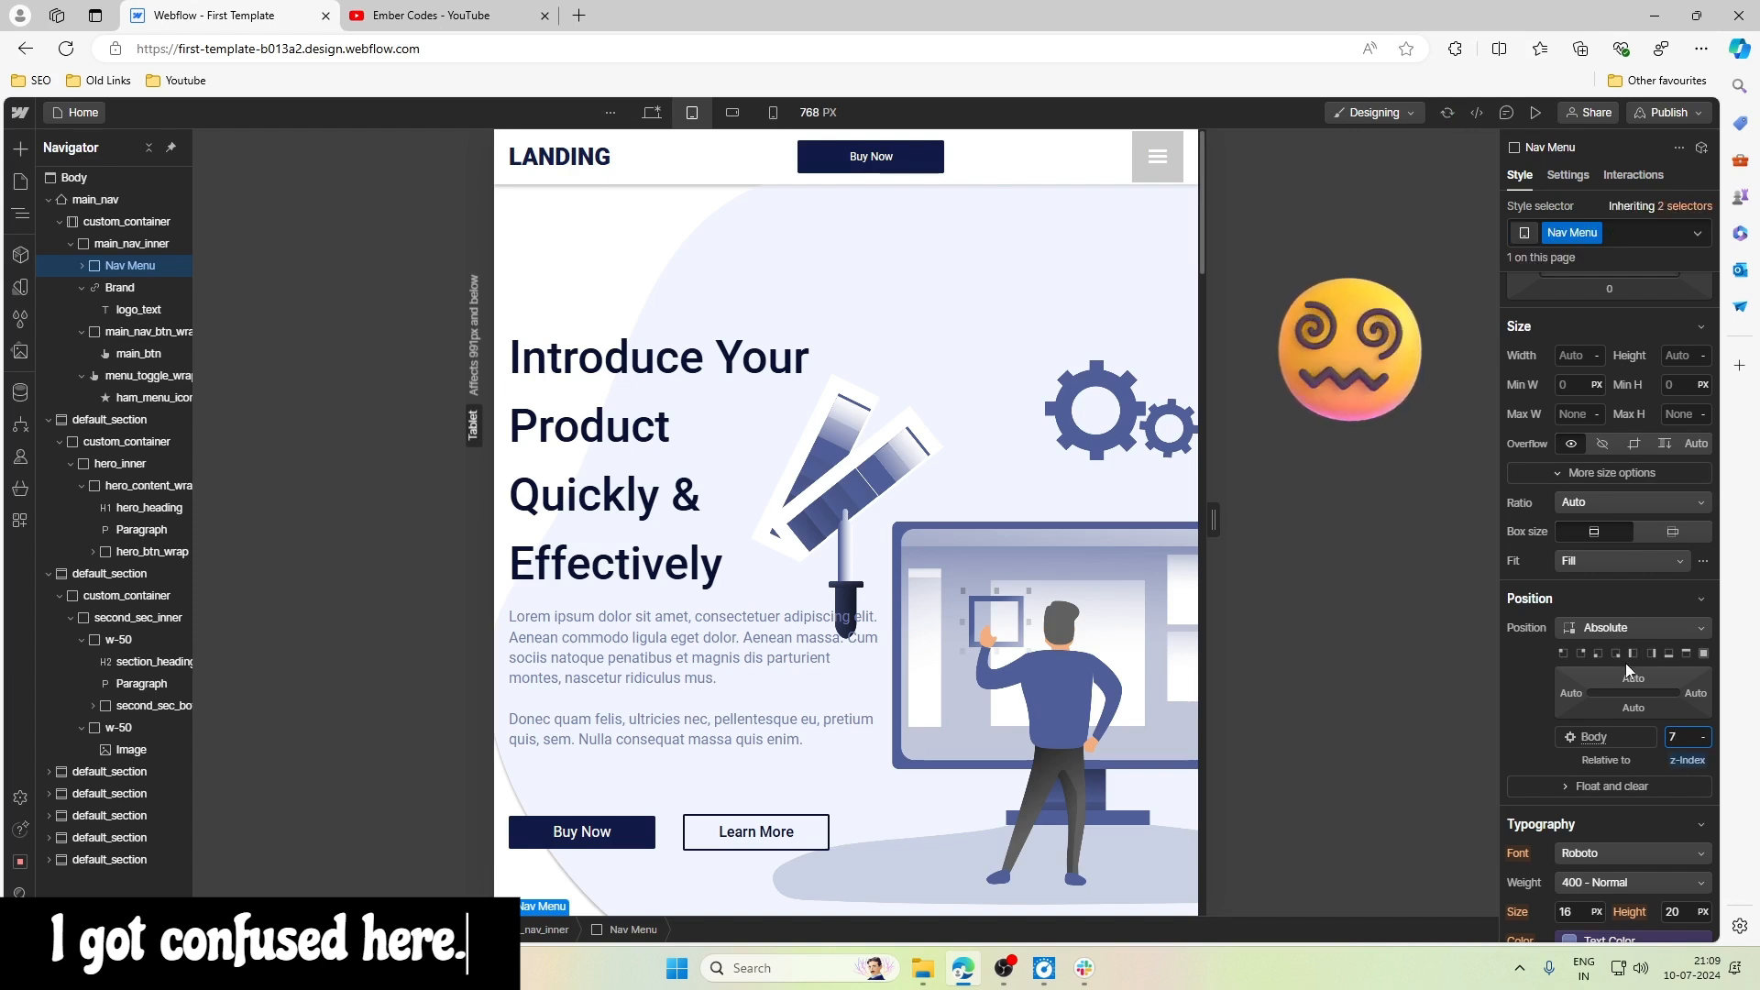
scroll(1625, 663, up, 3)
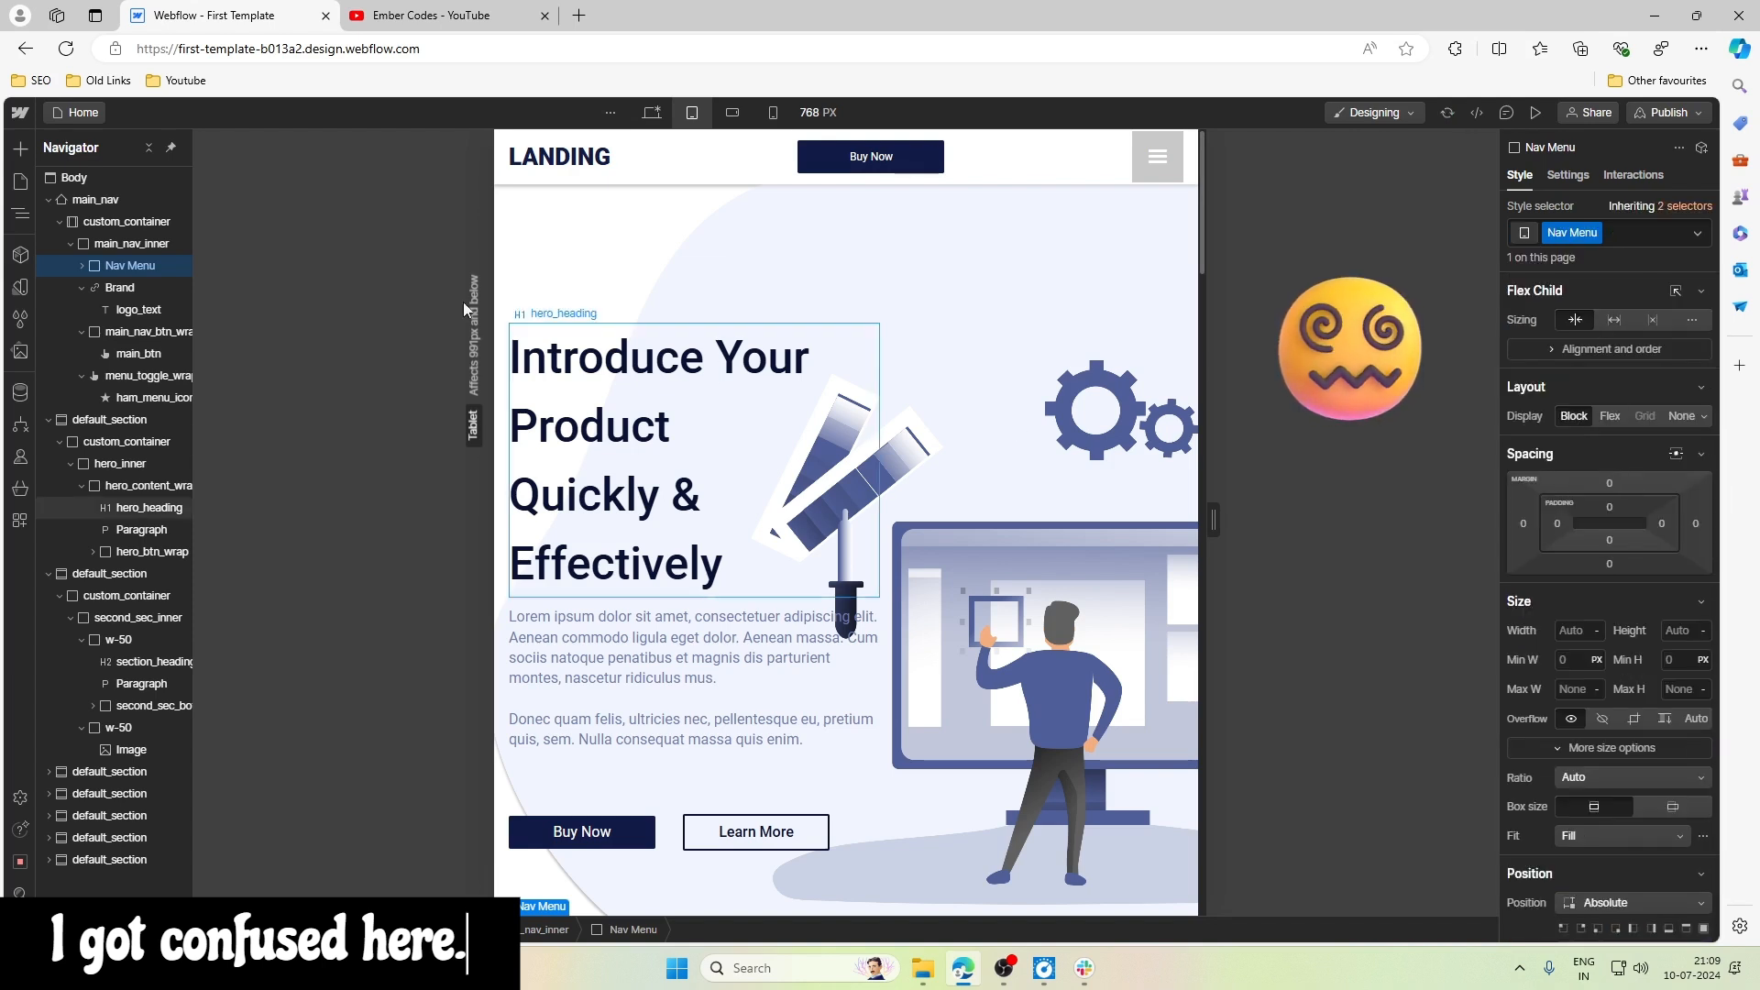
- Try the Fixed position on main_nav again and examine Nav Menu's position settings
click(124, 205)
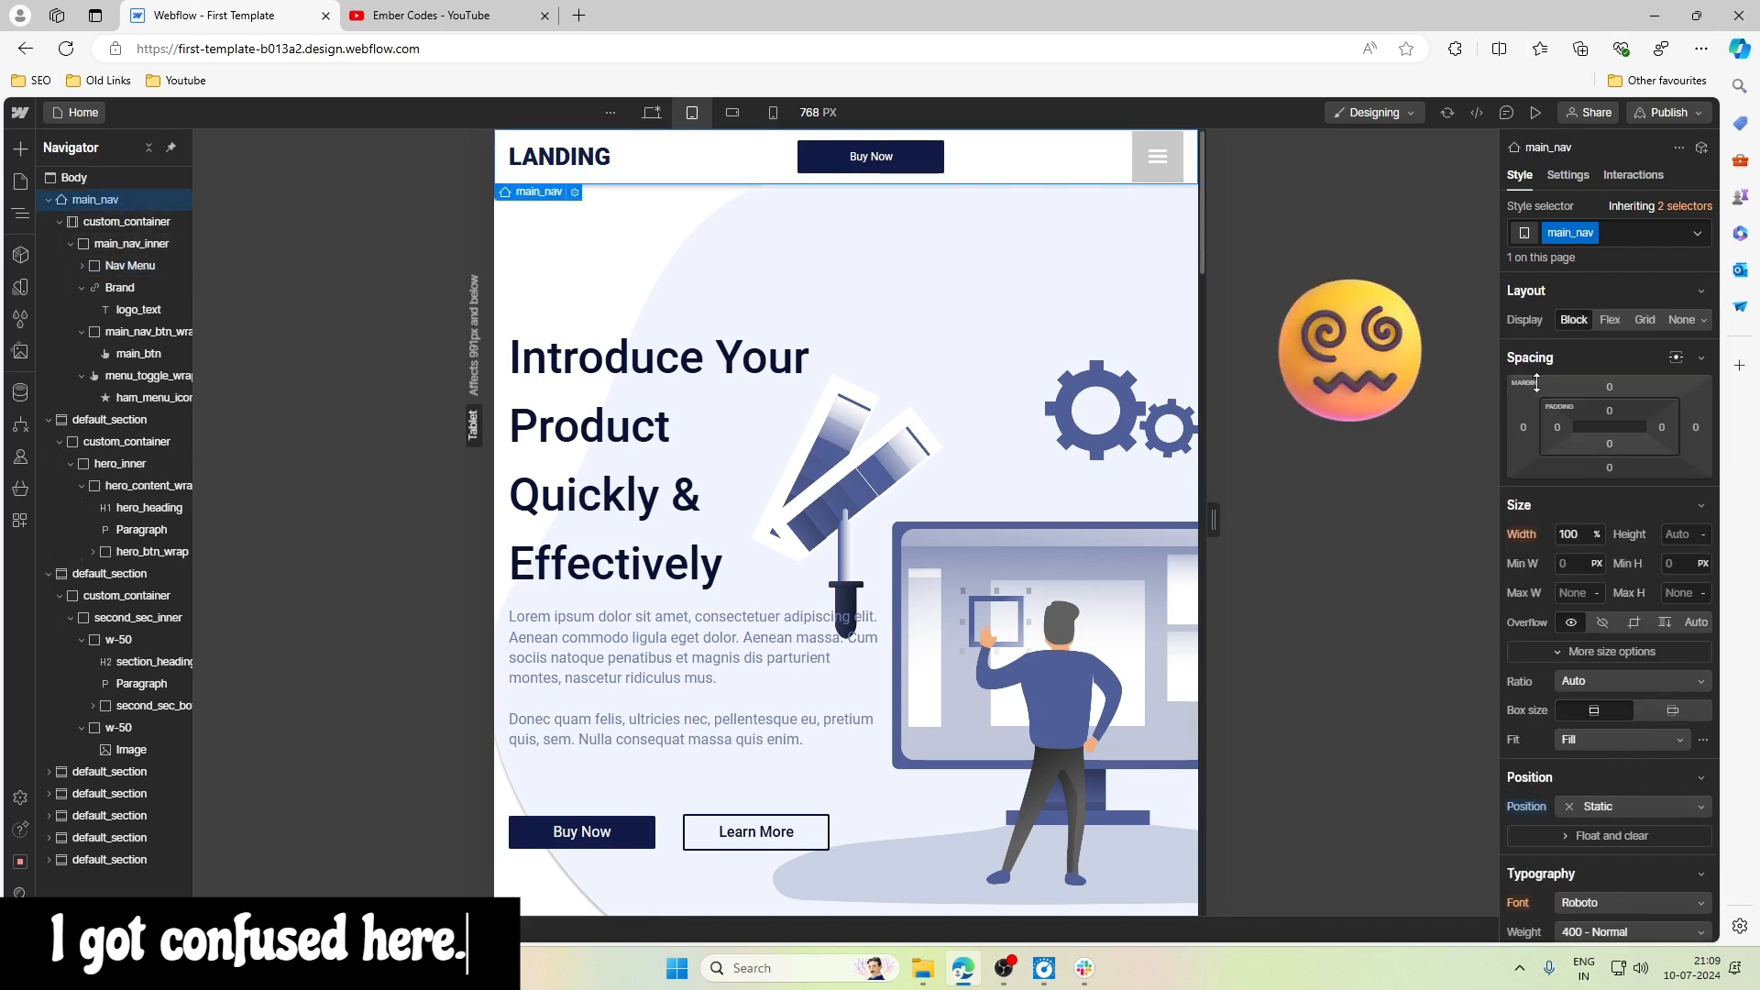
click(1569, 805)
click(1542, 835)
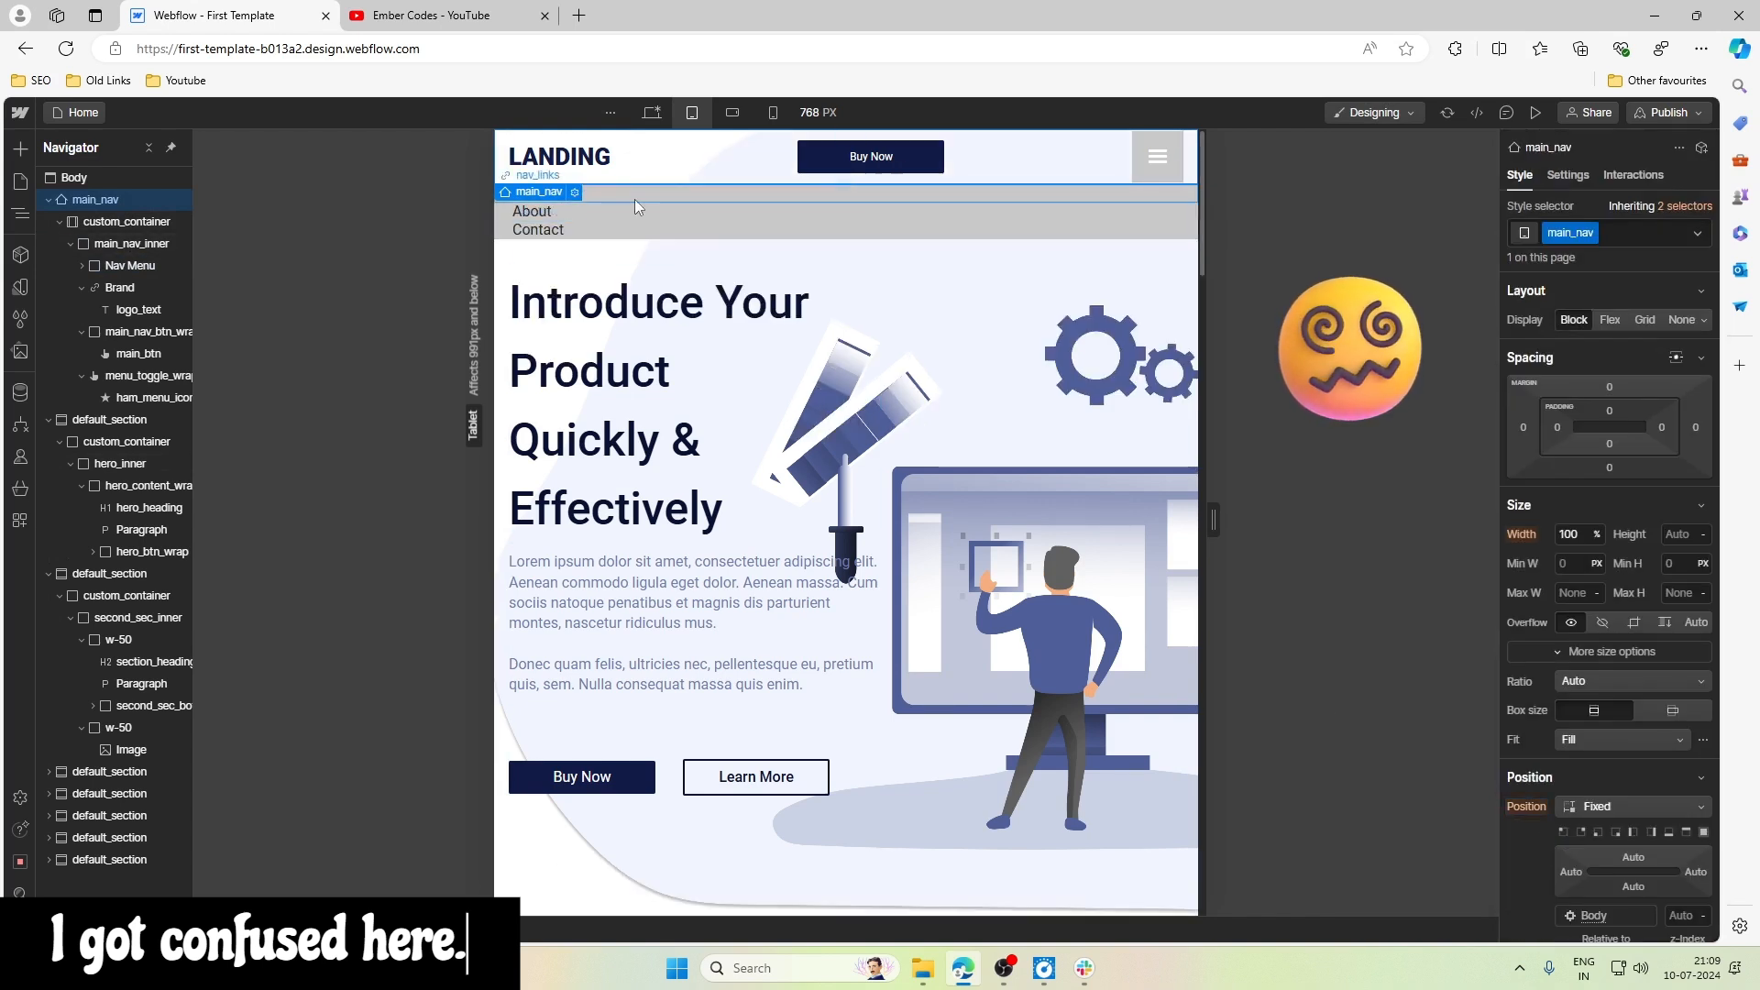
click(147, 266)
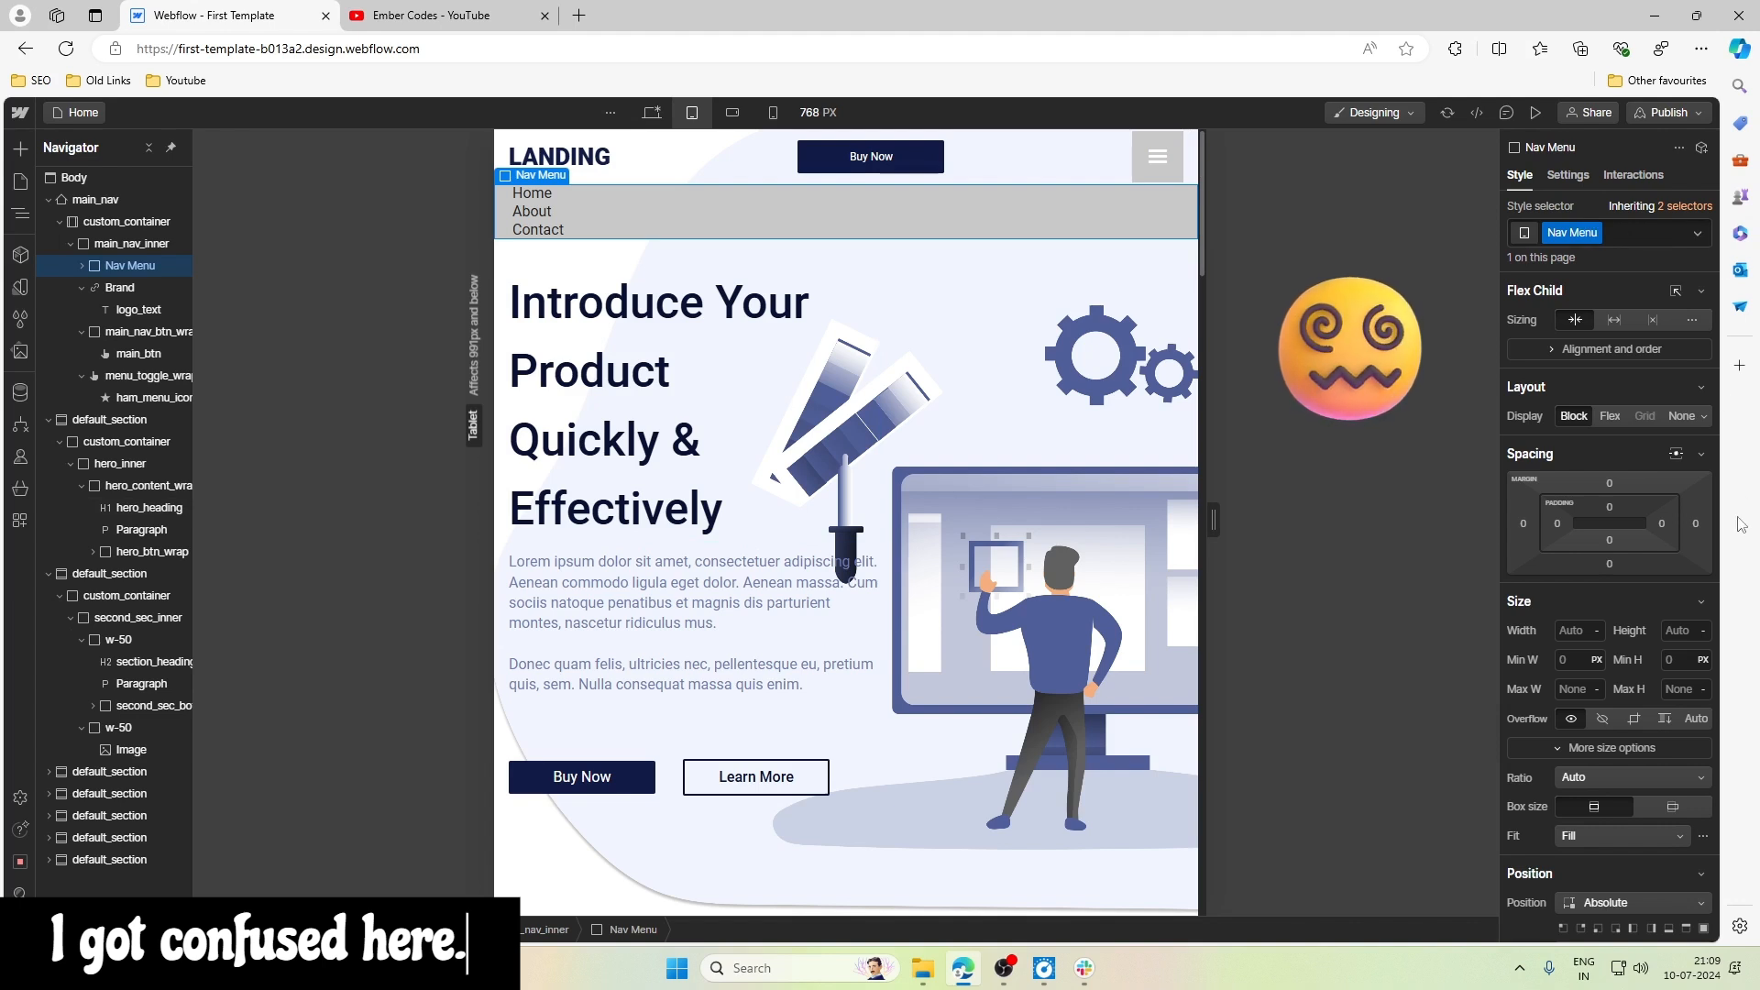
scroll(1641, 550, down, 4)
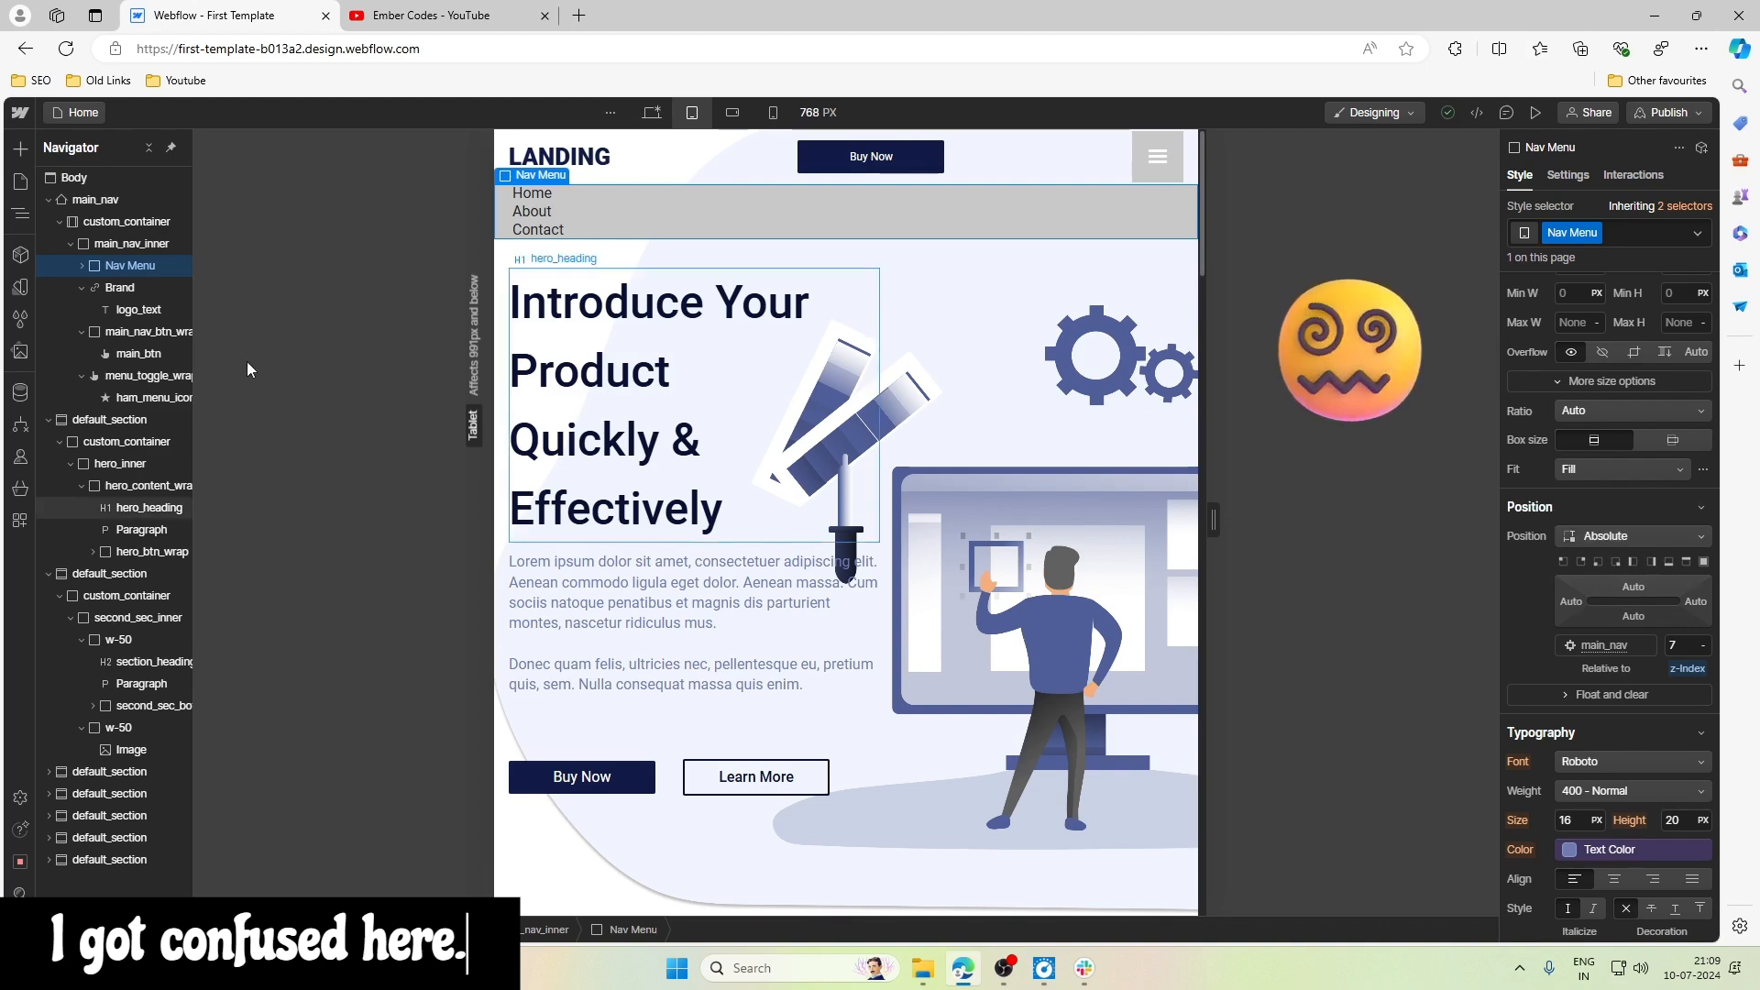
- Review main_nav's size and position styles and return its position to Static
click(96, 200)
scroll(1614, 669, up, 5)
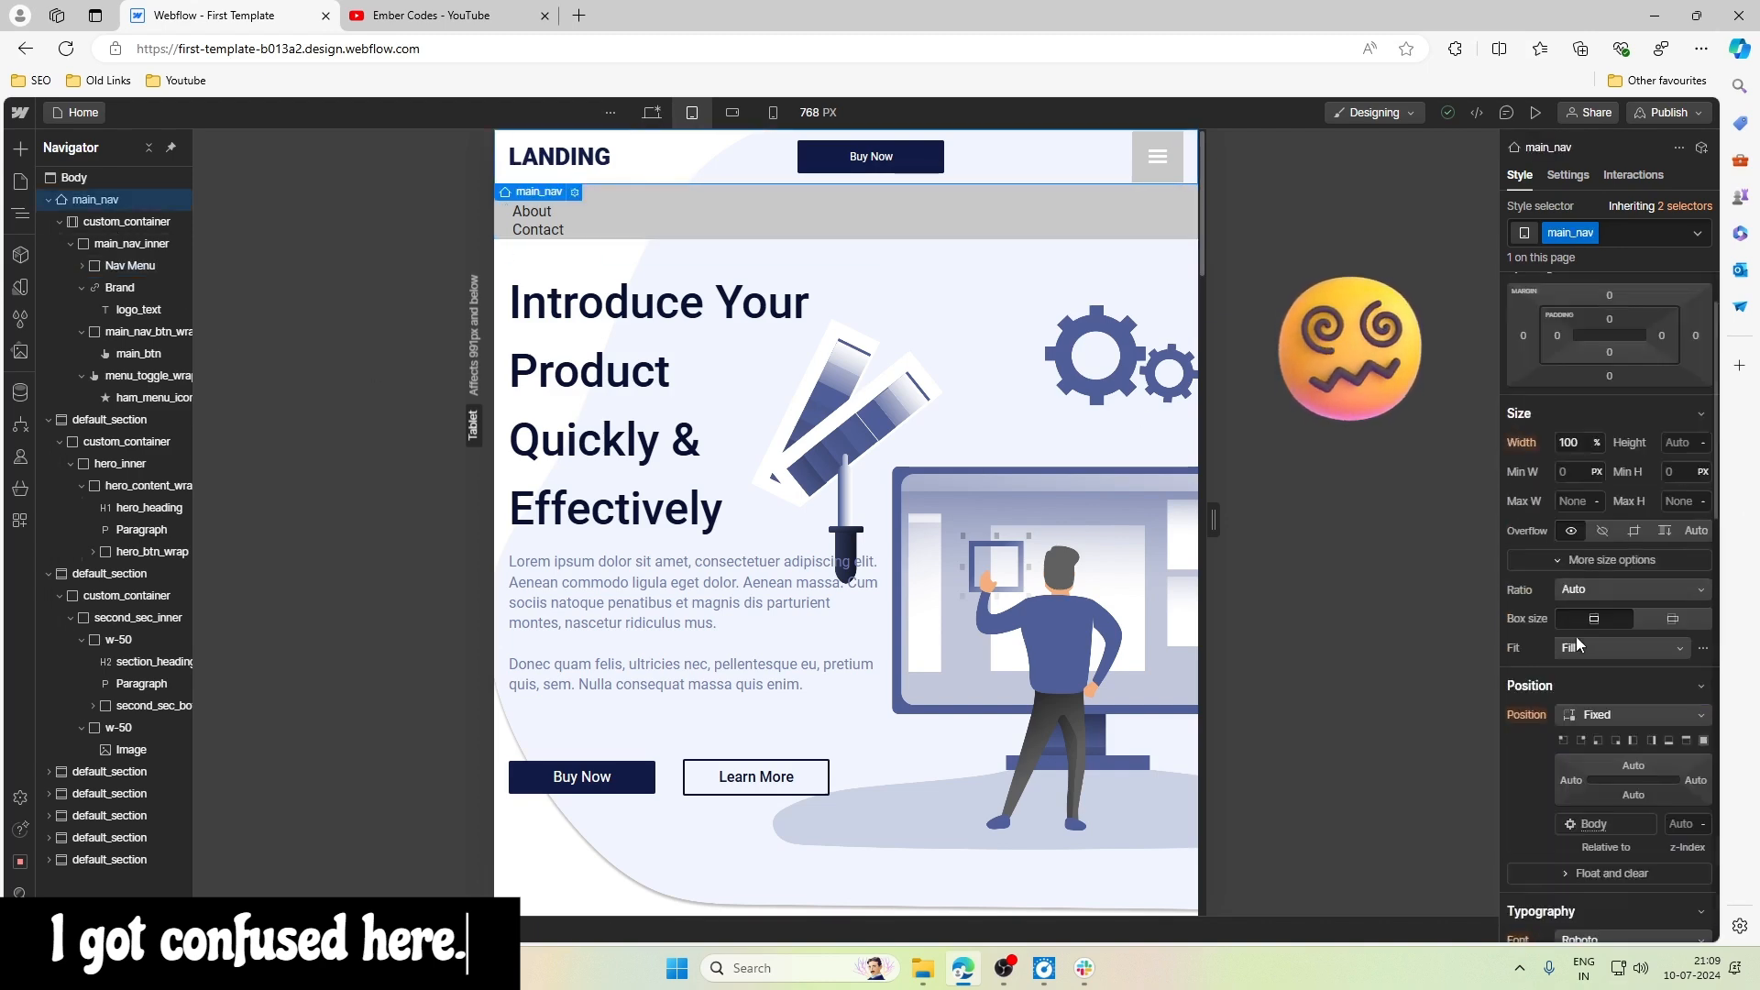
scroll(1575, 636, down, 7)
scroll(1576, 636, up, 6)
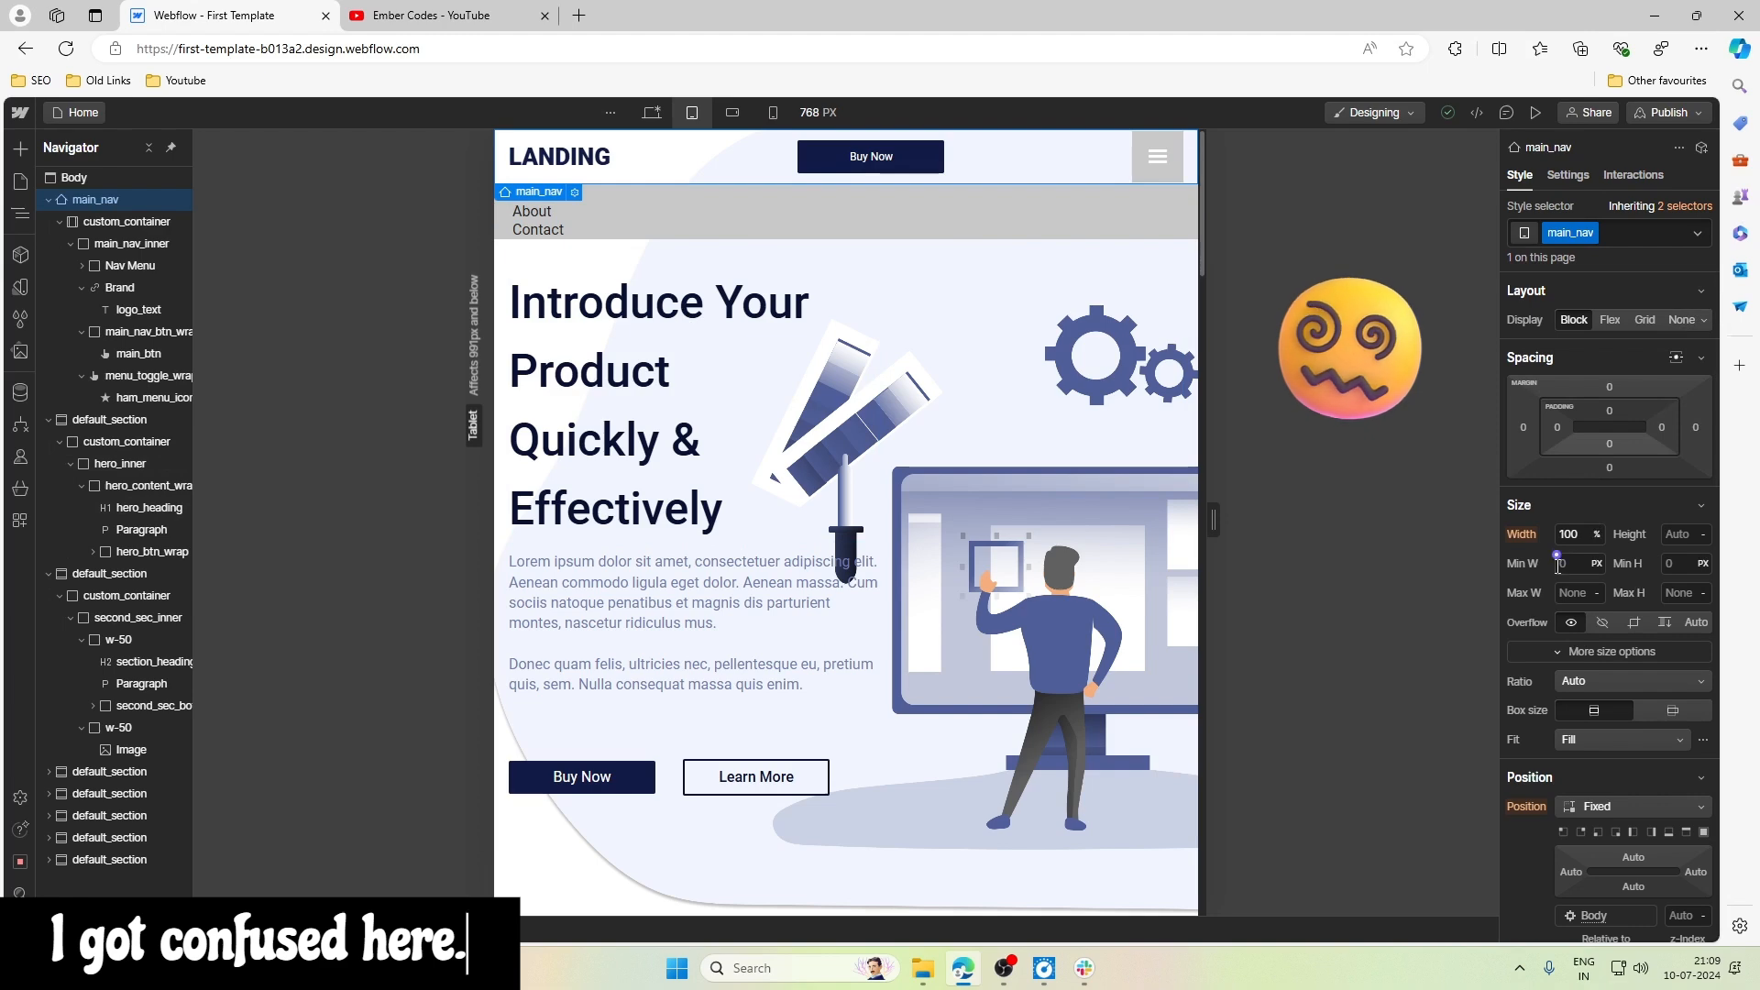
scroll(1557, 563, down, 3)
click(1585, 534)
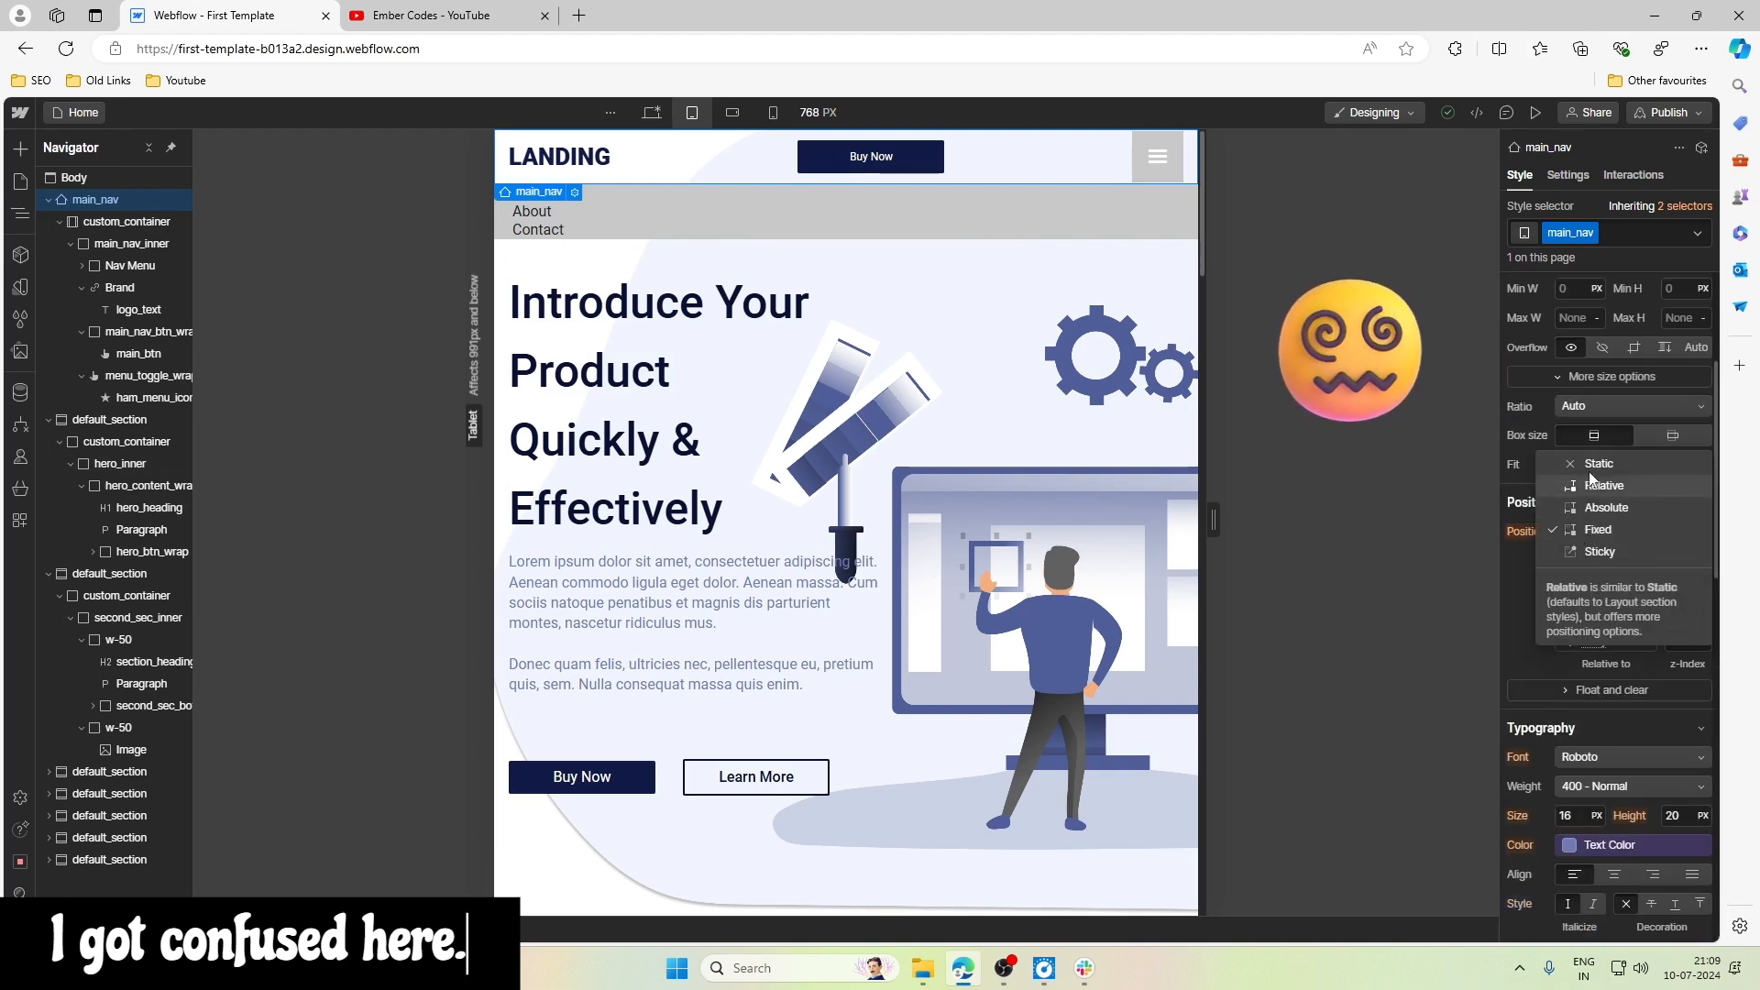
click(1600, 464)
- Reset Nav Menu's z-index to remove its custom value
click(131, 266)
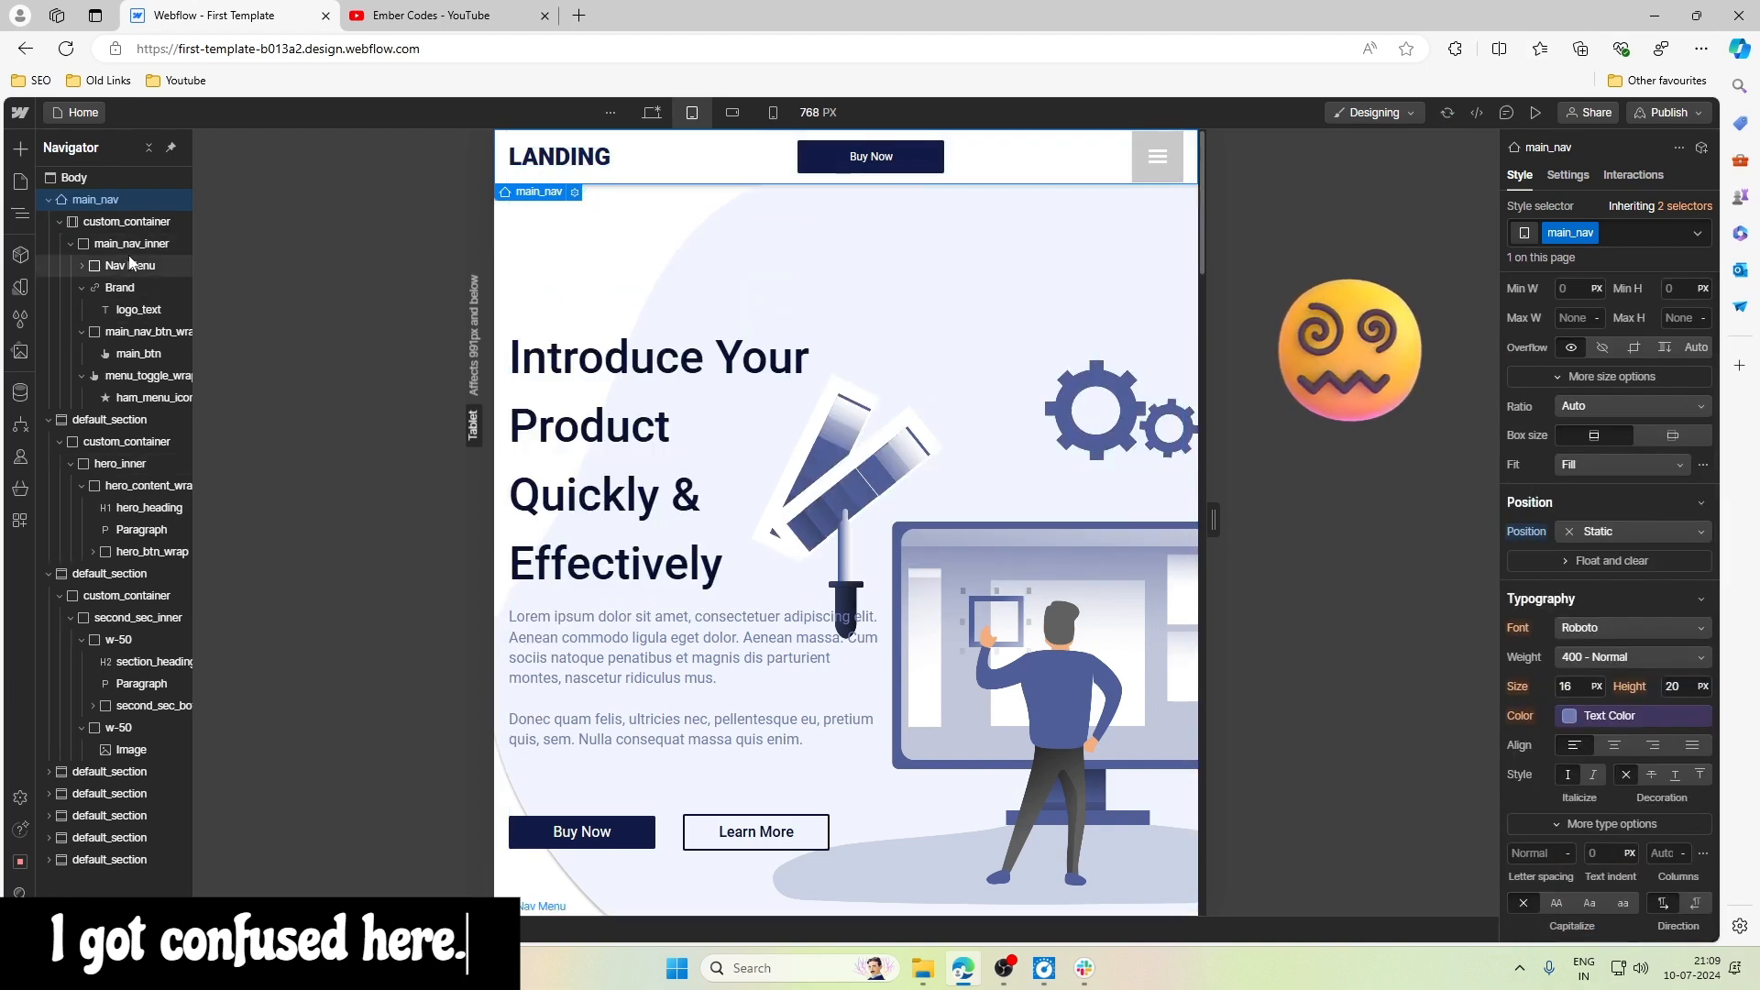
scroll(1667, 661, down, 2)
scroll(1667, 662, down, 1)
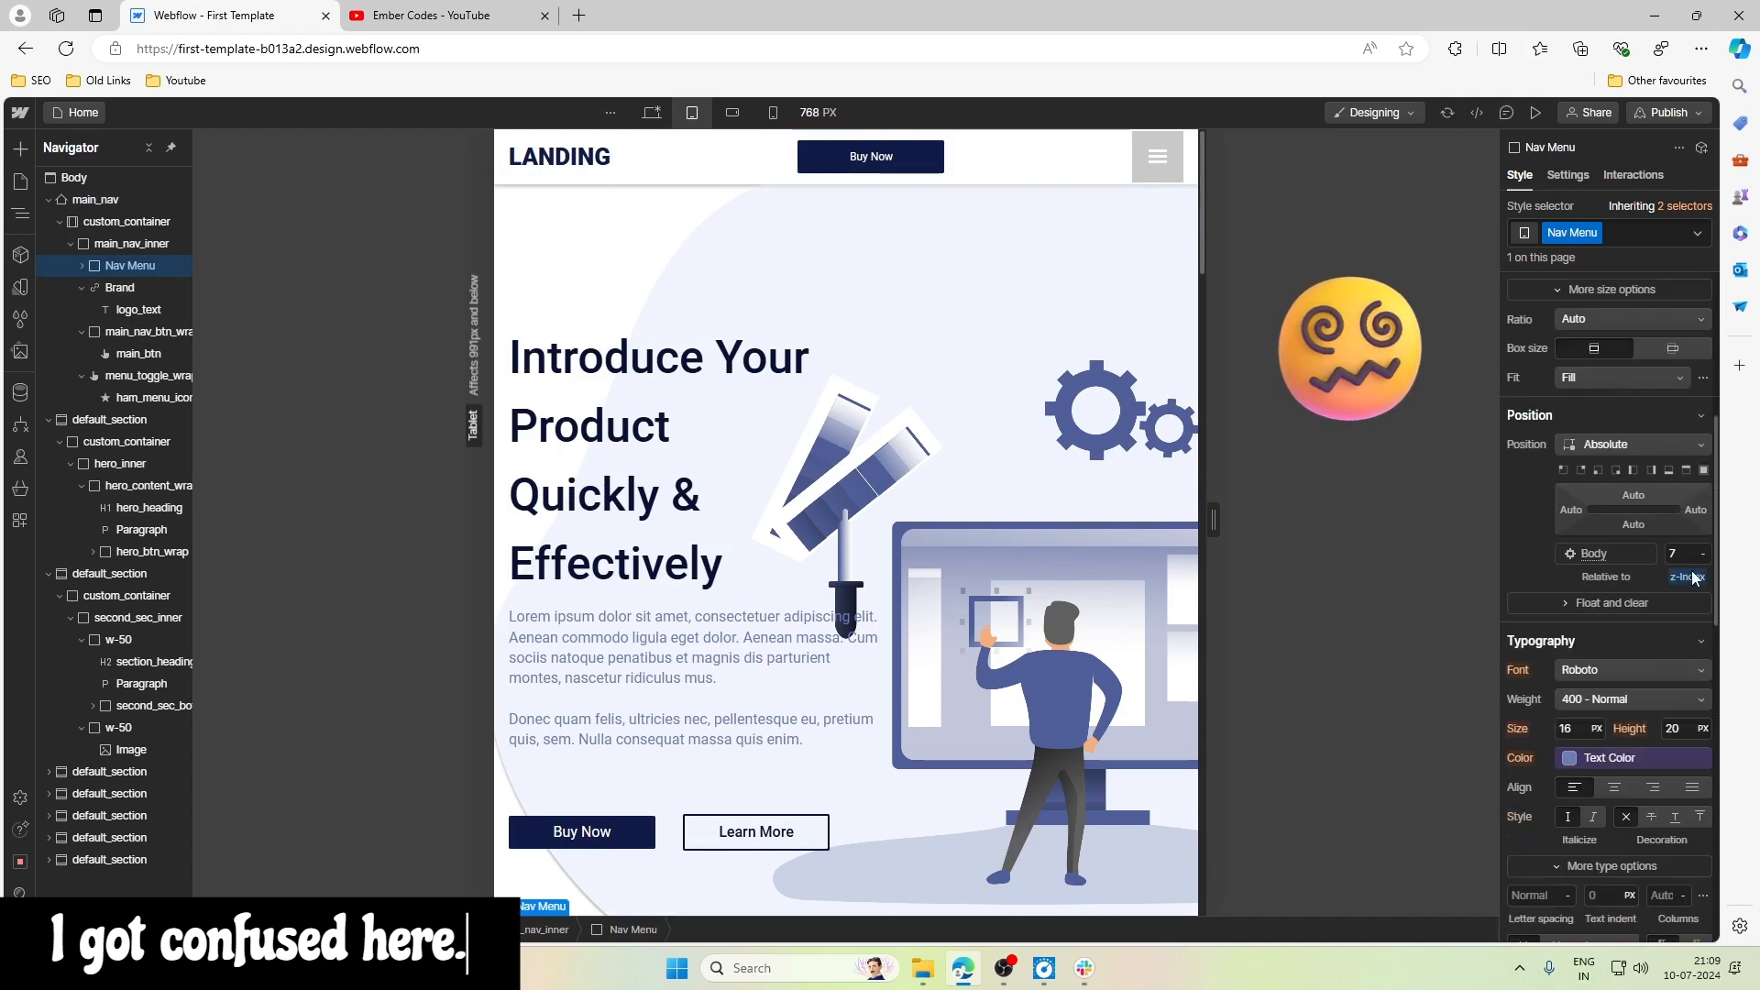
click(1694, 580)
click(1599, 605)
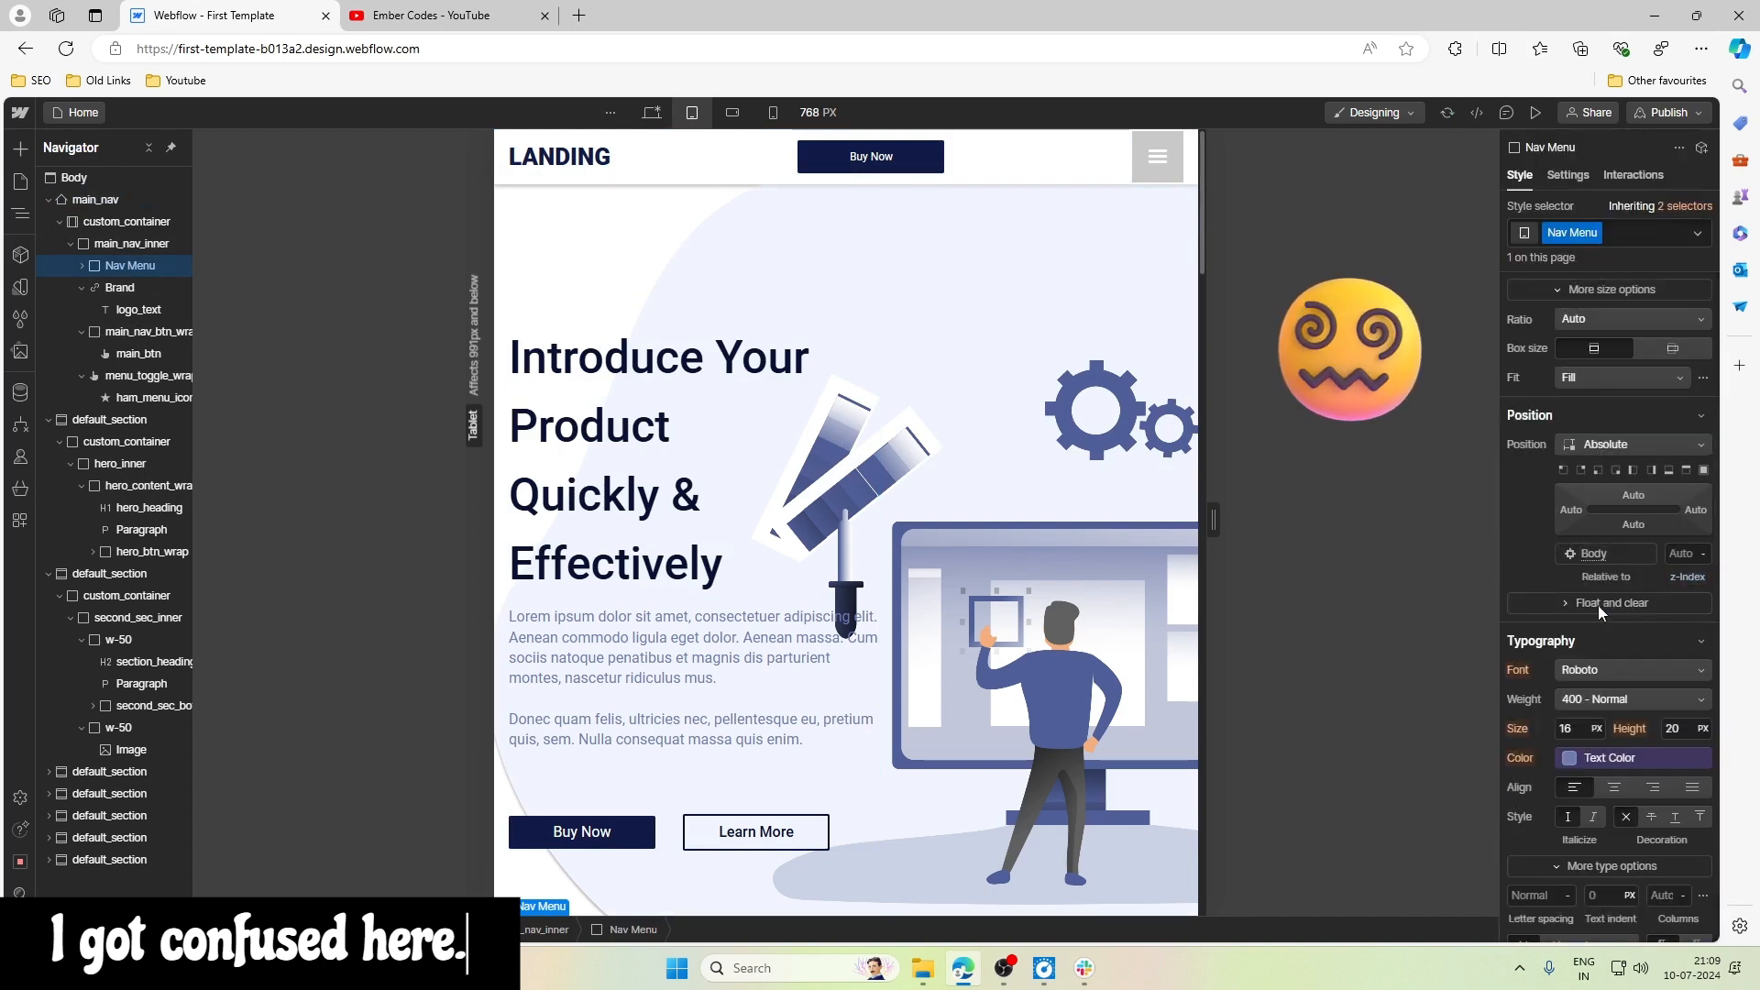
- Try a Static position on Nav Menu and return it to Absolute
click(1600, 446)
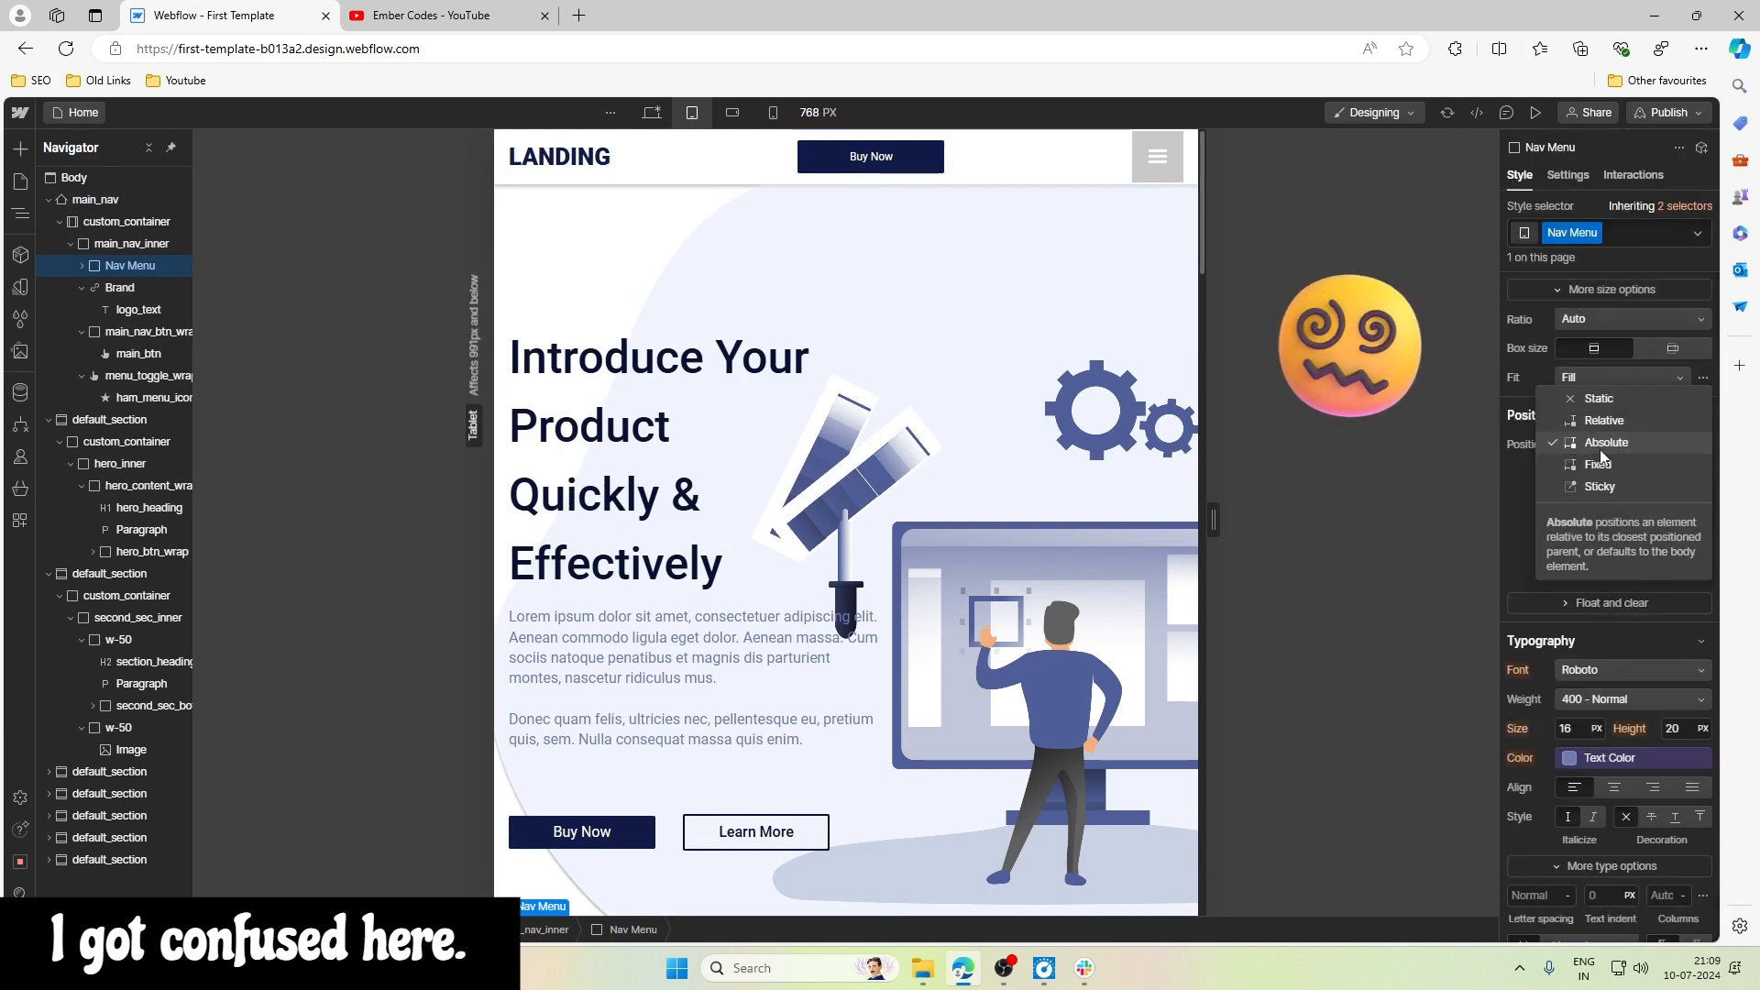
click(1602, 399)
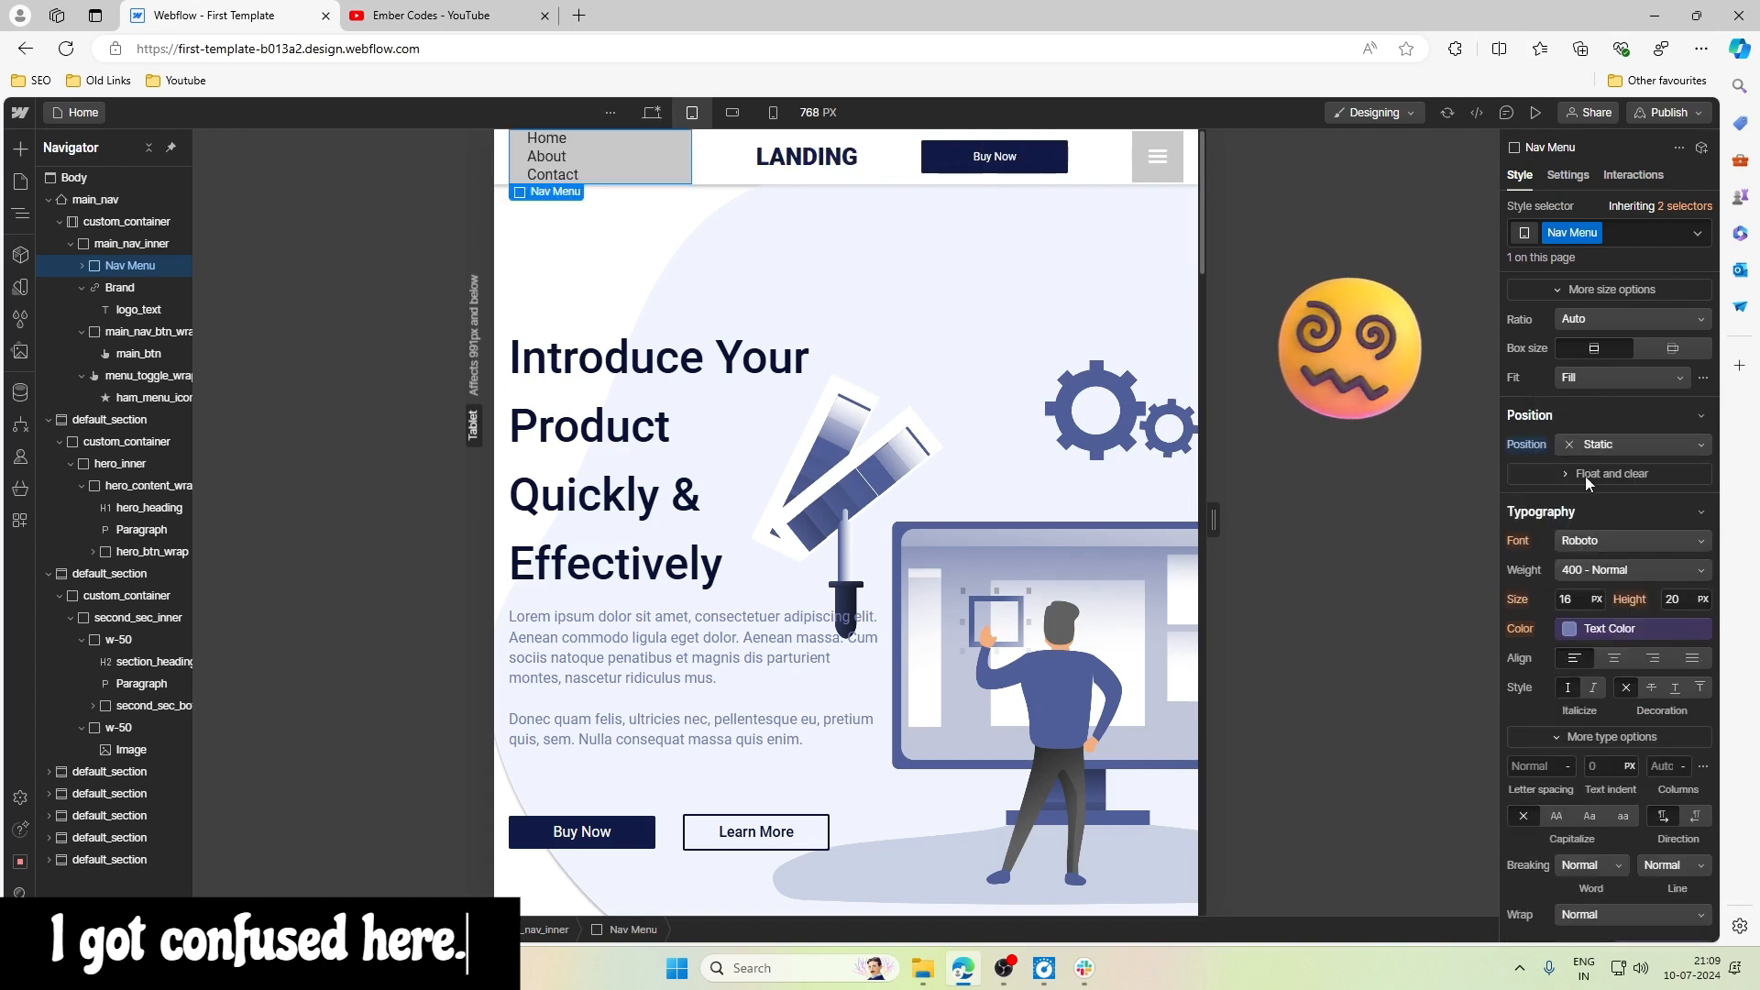
click(1596, 444)
click(1595, 486)
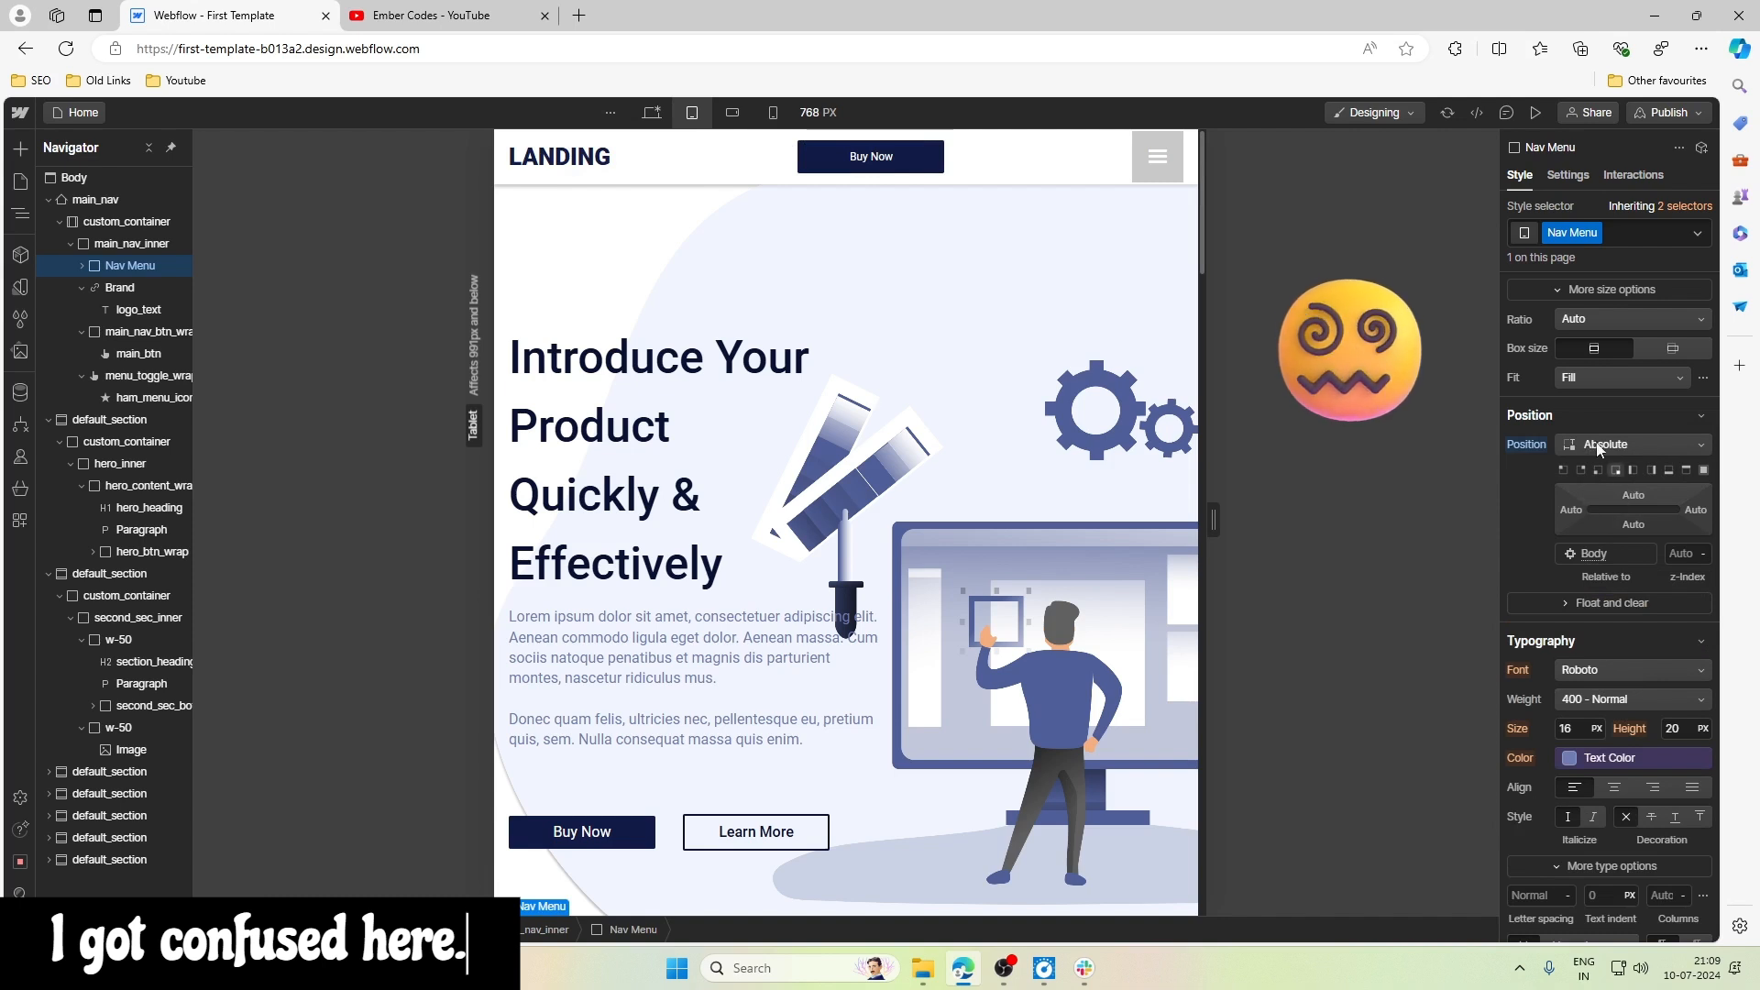
- Set Nav Menu's width to 100% and apply the bottom-left preset to its absolute position
scroll(1579, 439, up, 4)
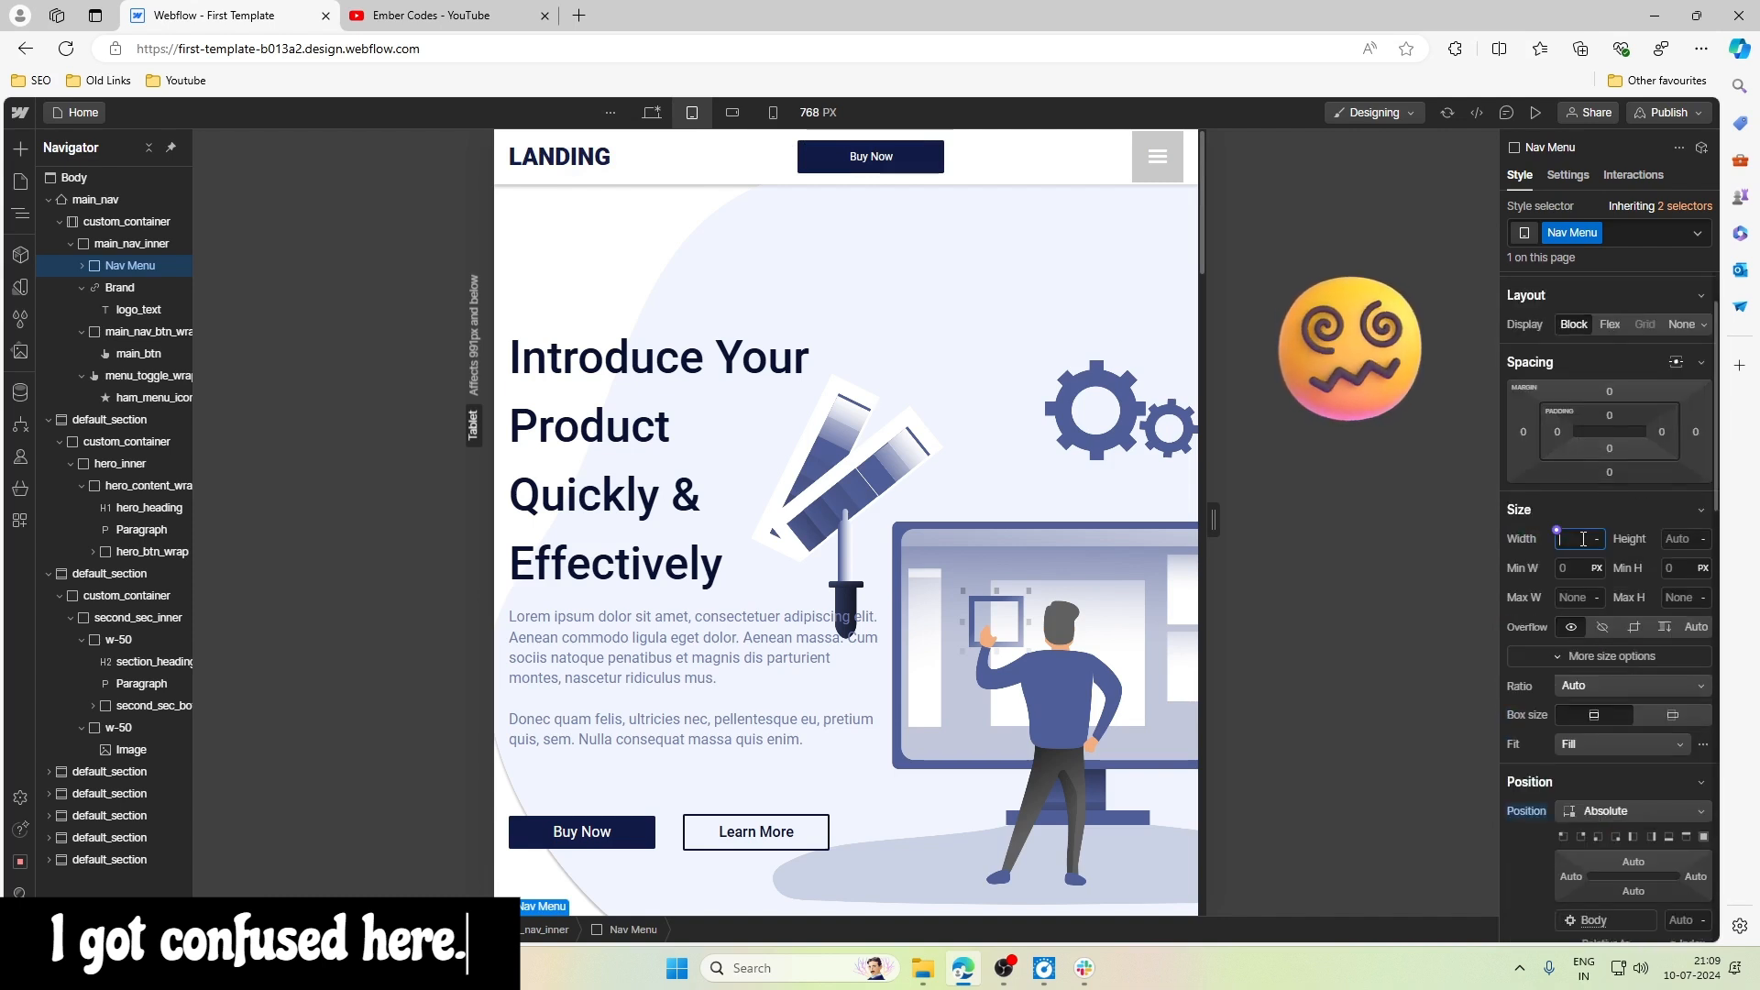
text(100%)
key(Return)
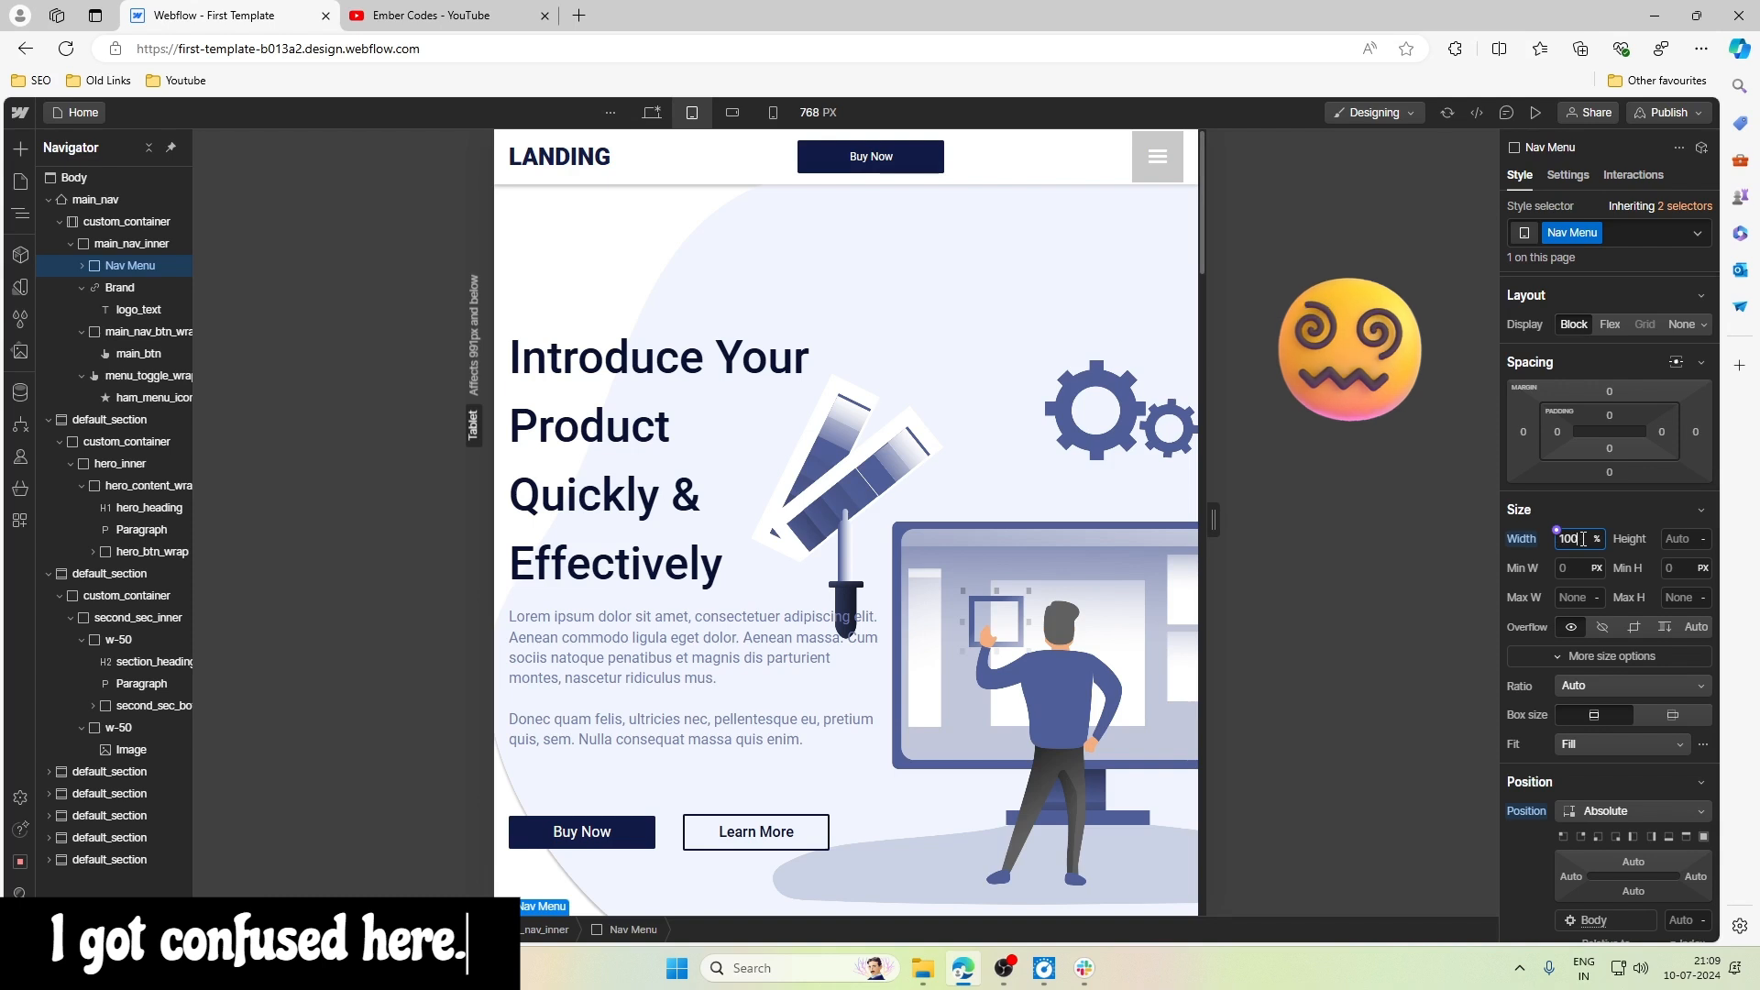
scroll(1611, 662, down, 2)
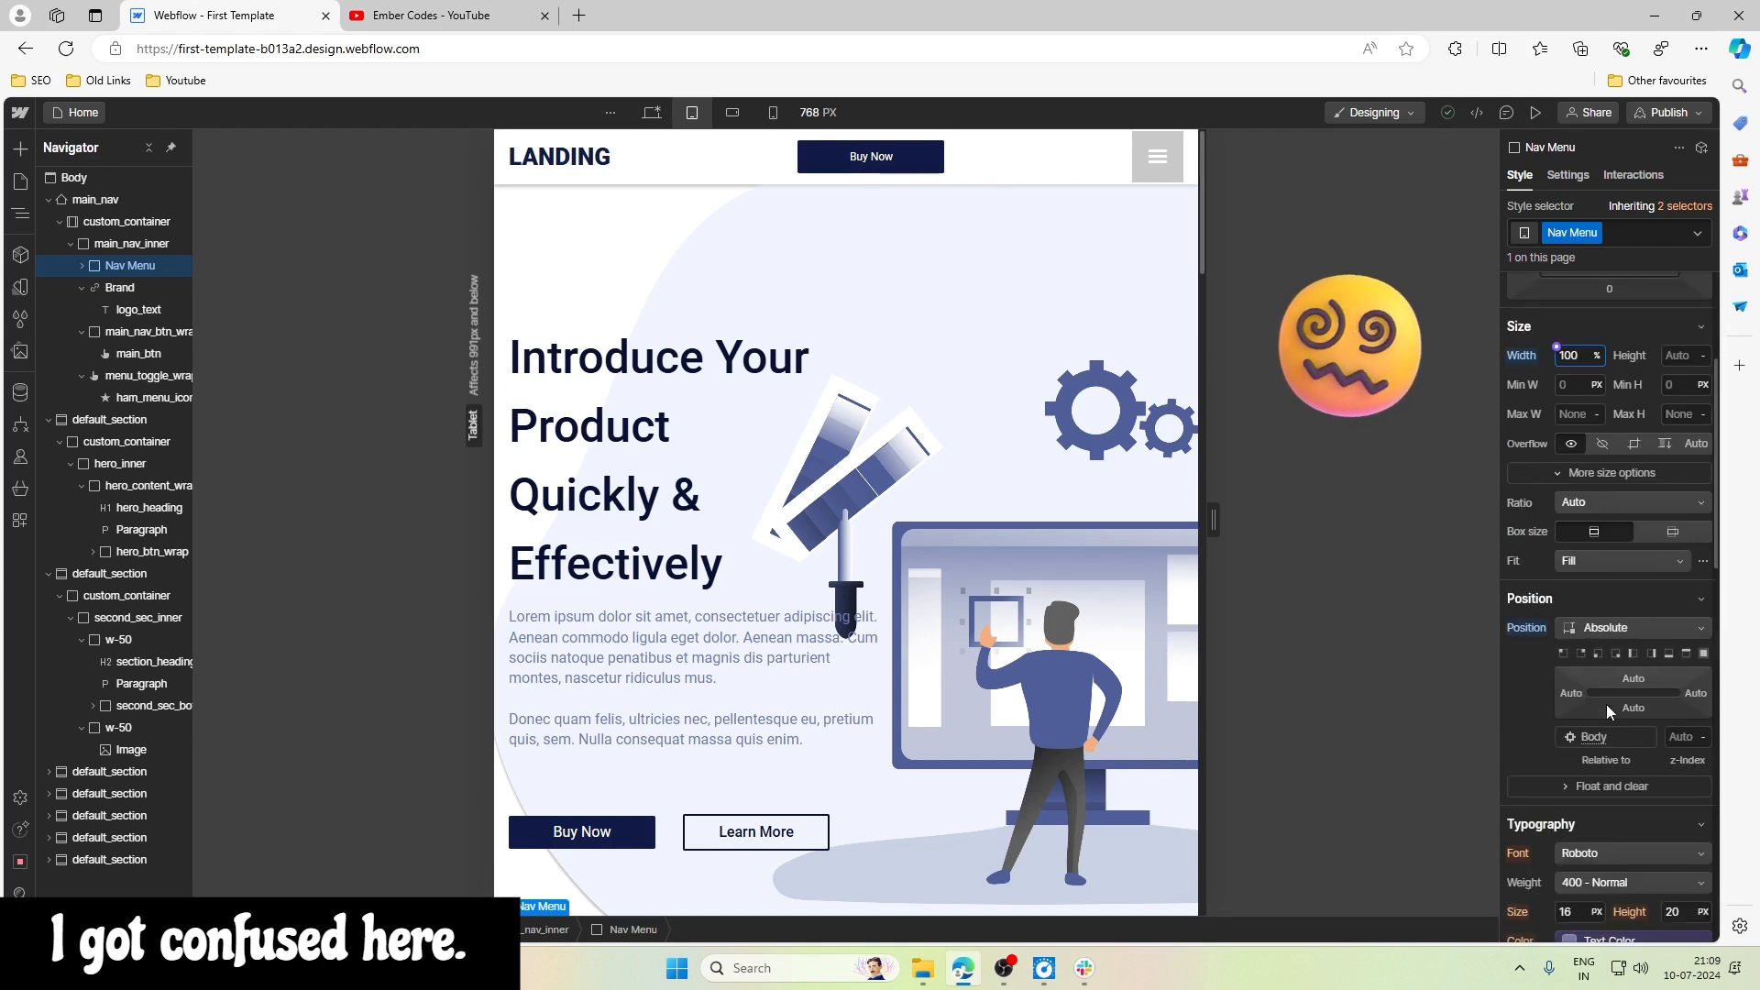
click(1598, 653)
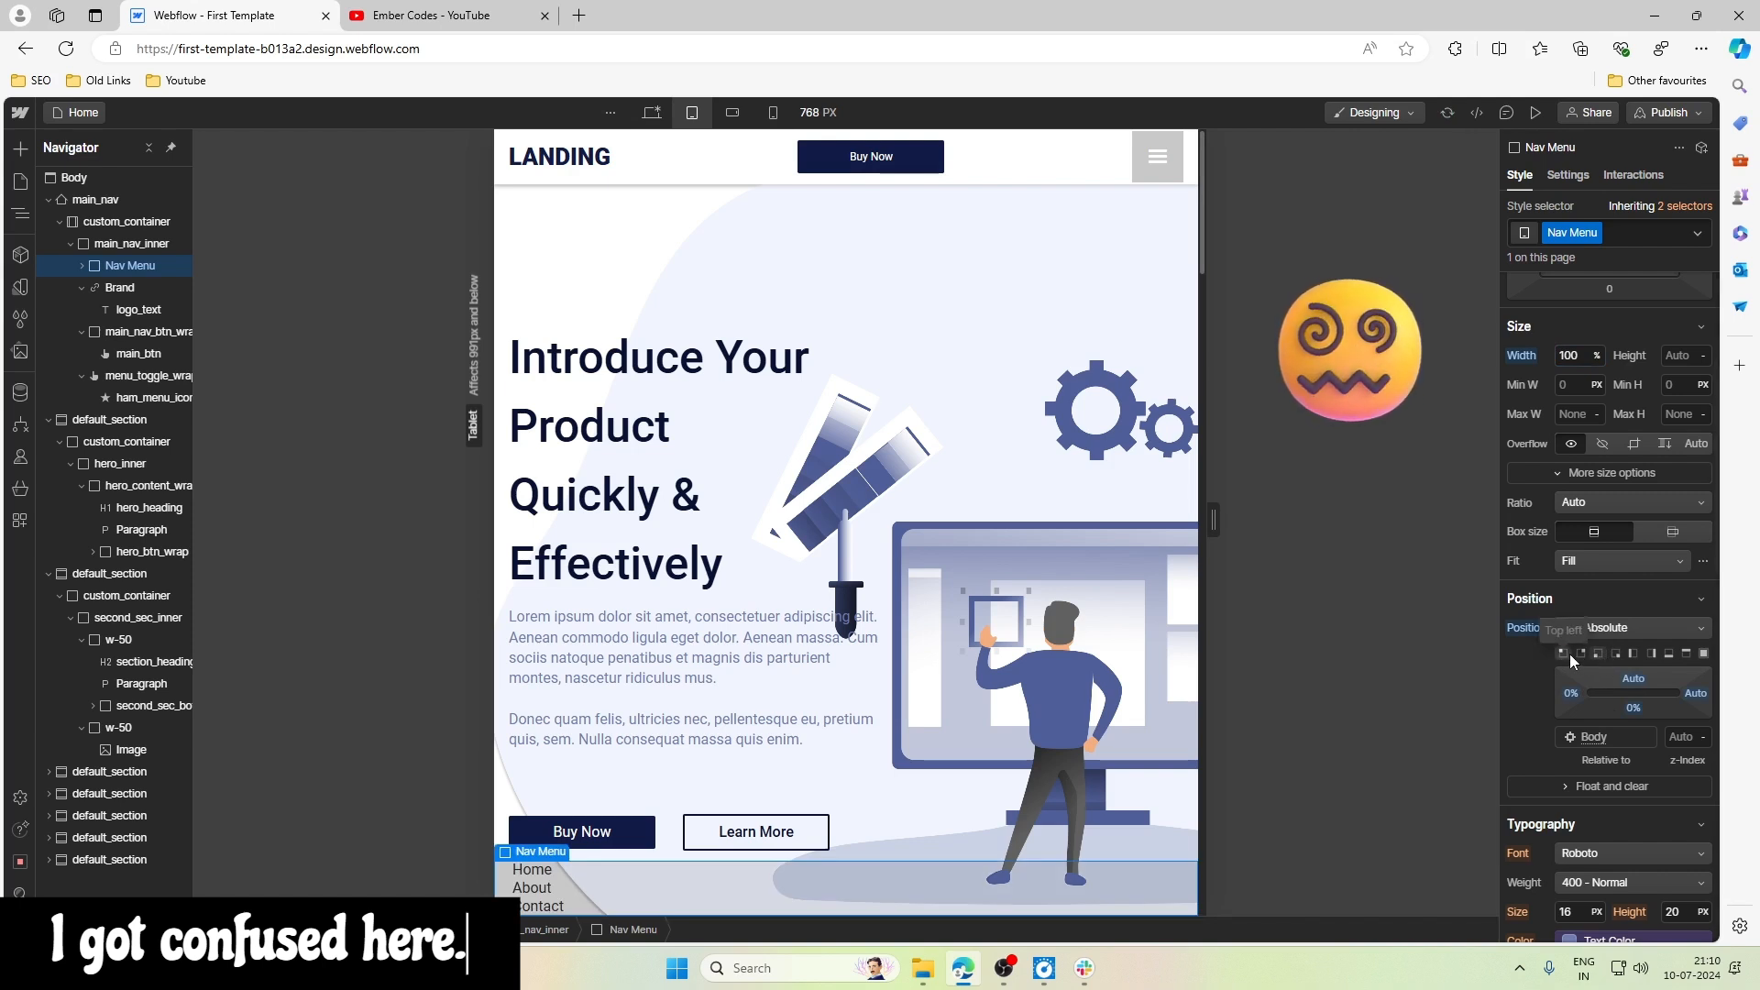
- Change main_nav's position from Static to Relative
click(119, 198)
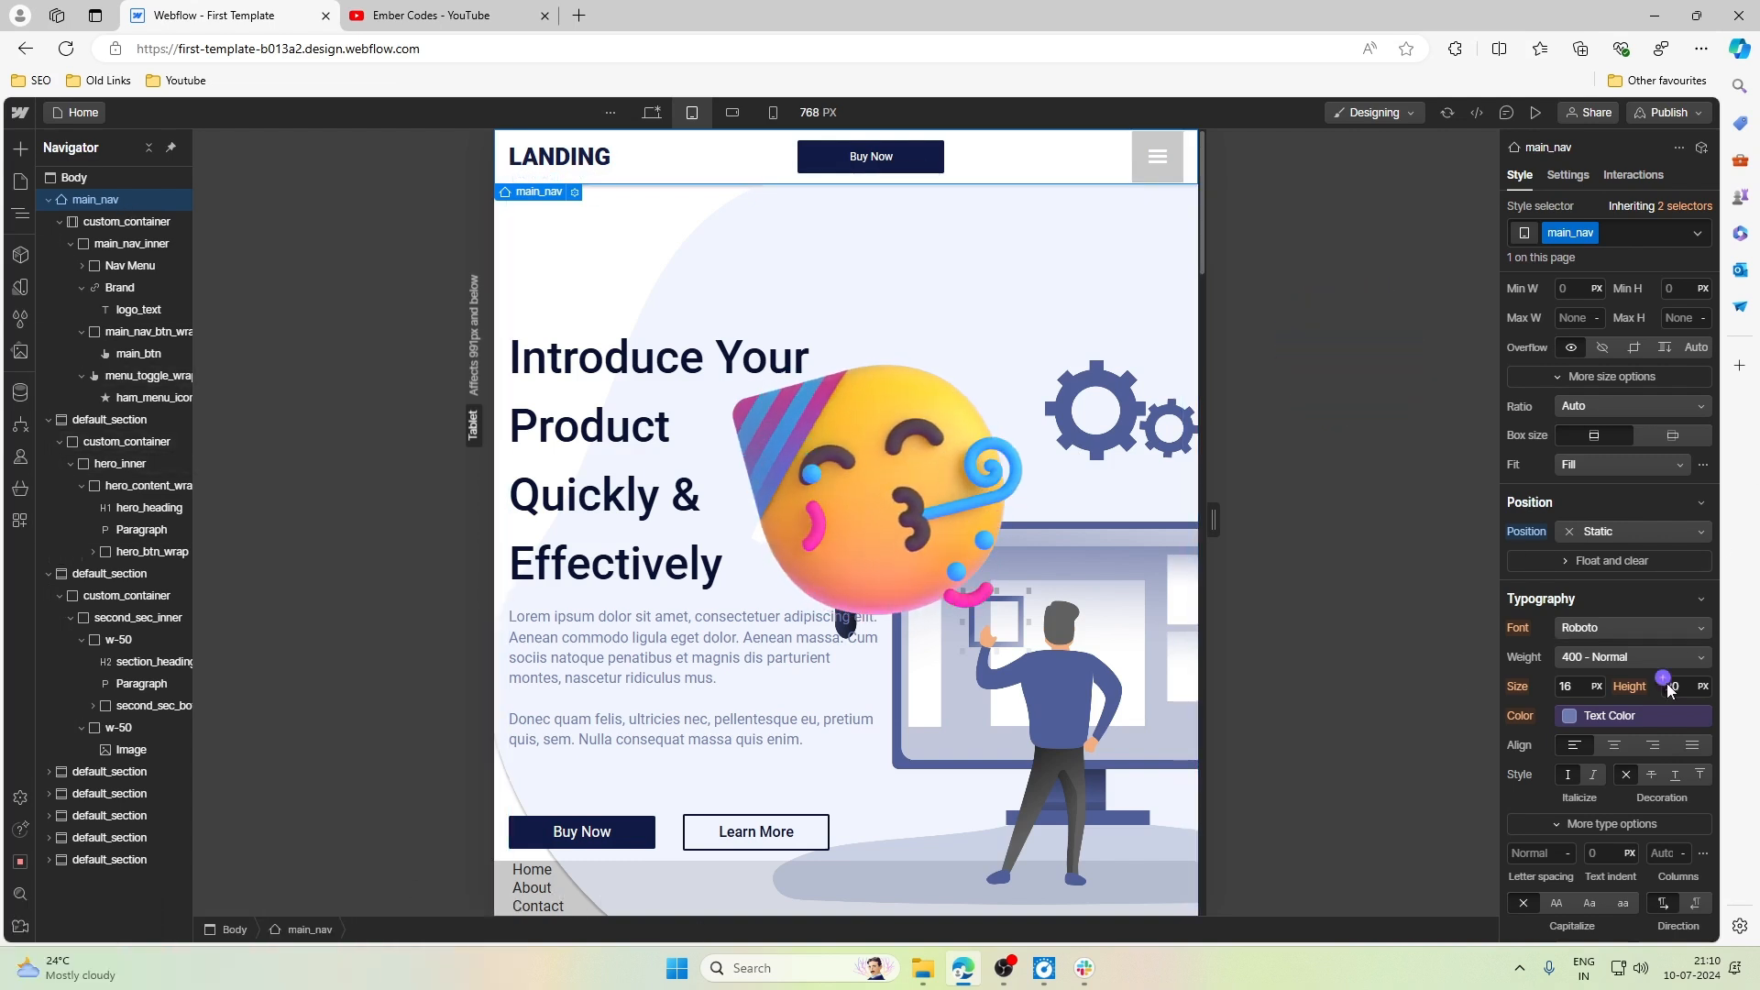
scroll(1661, 669, down, 1)
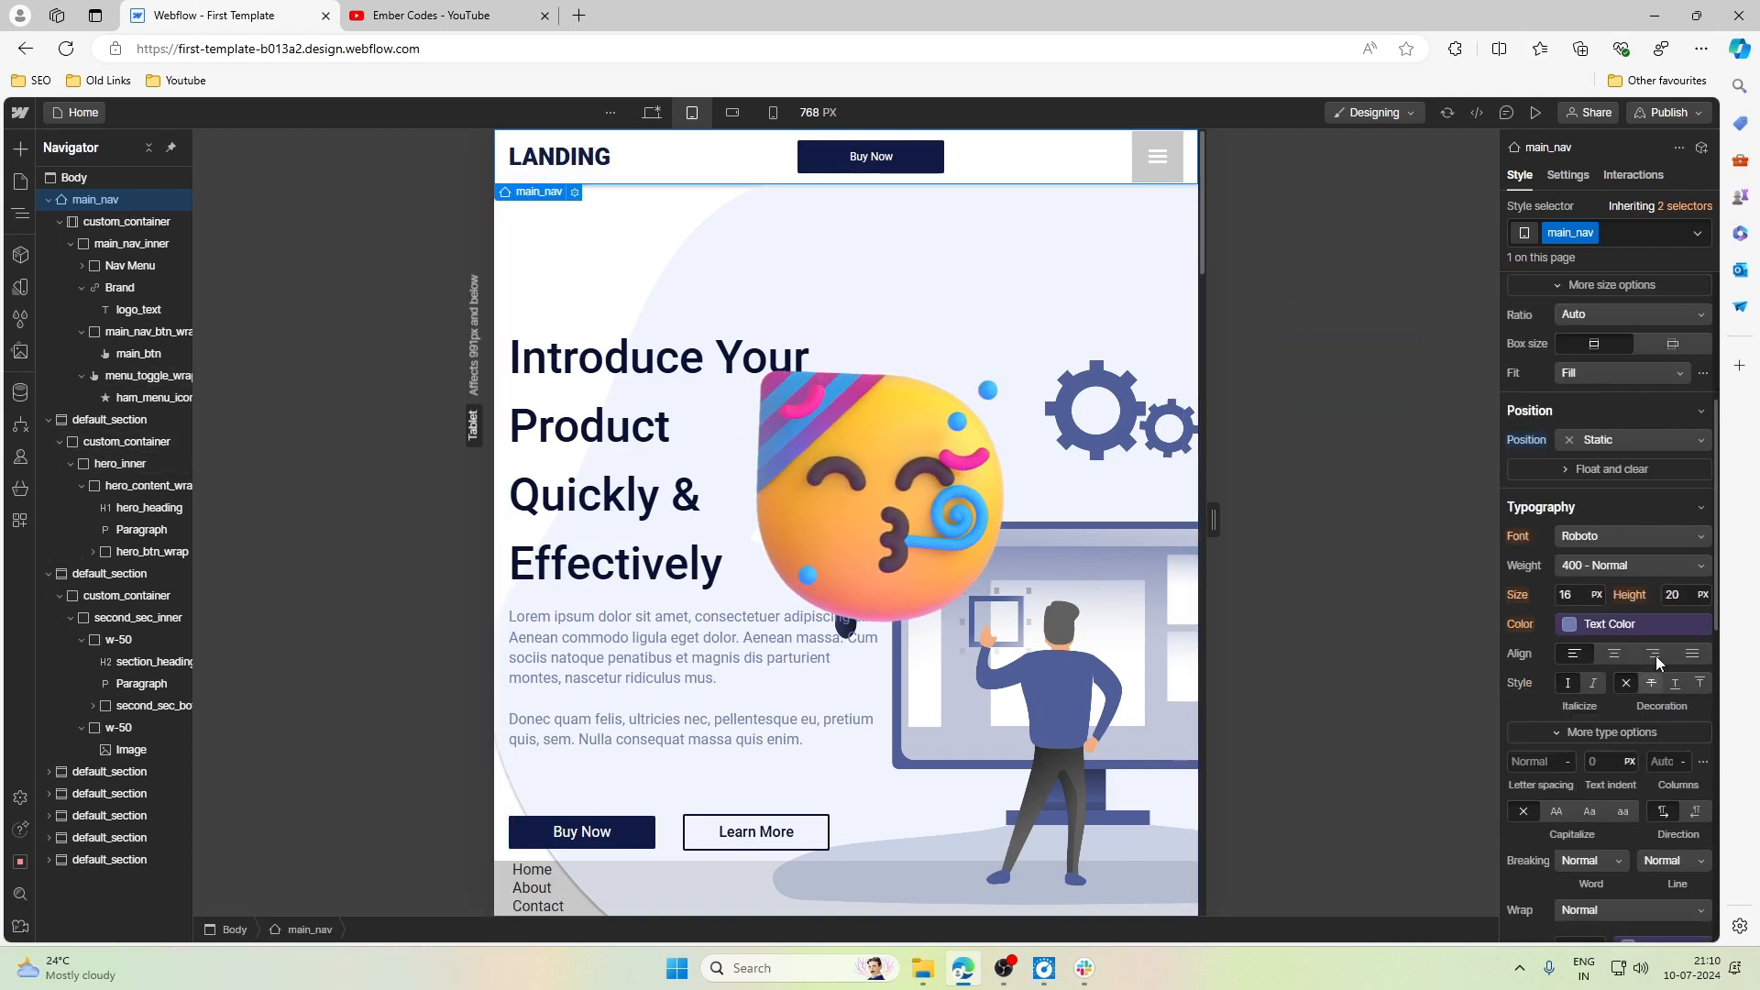
click(1610, 439)
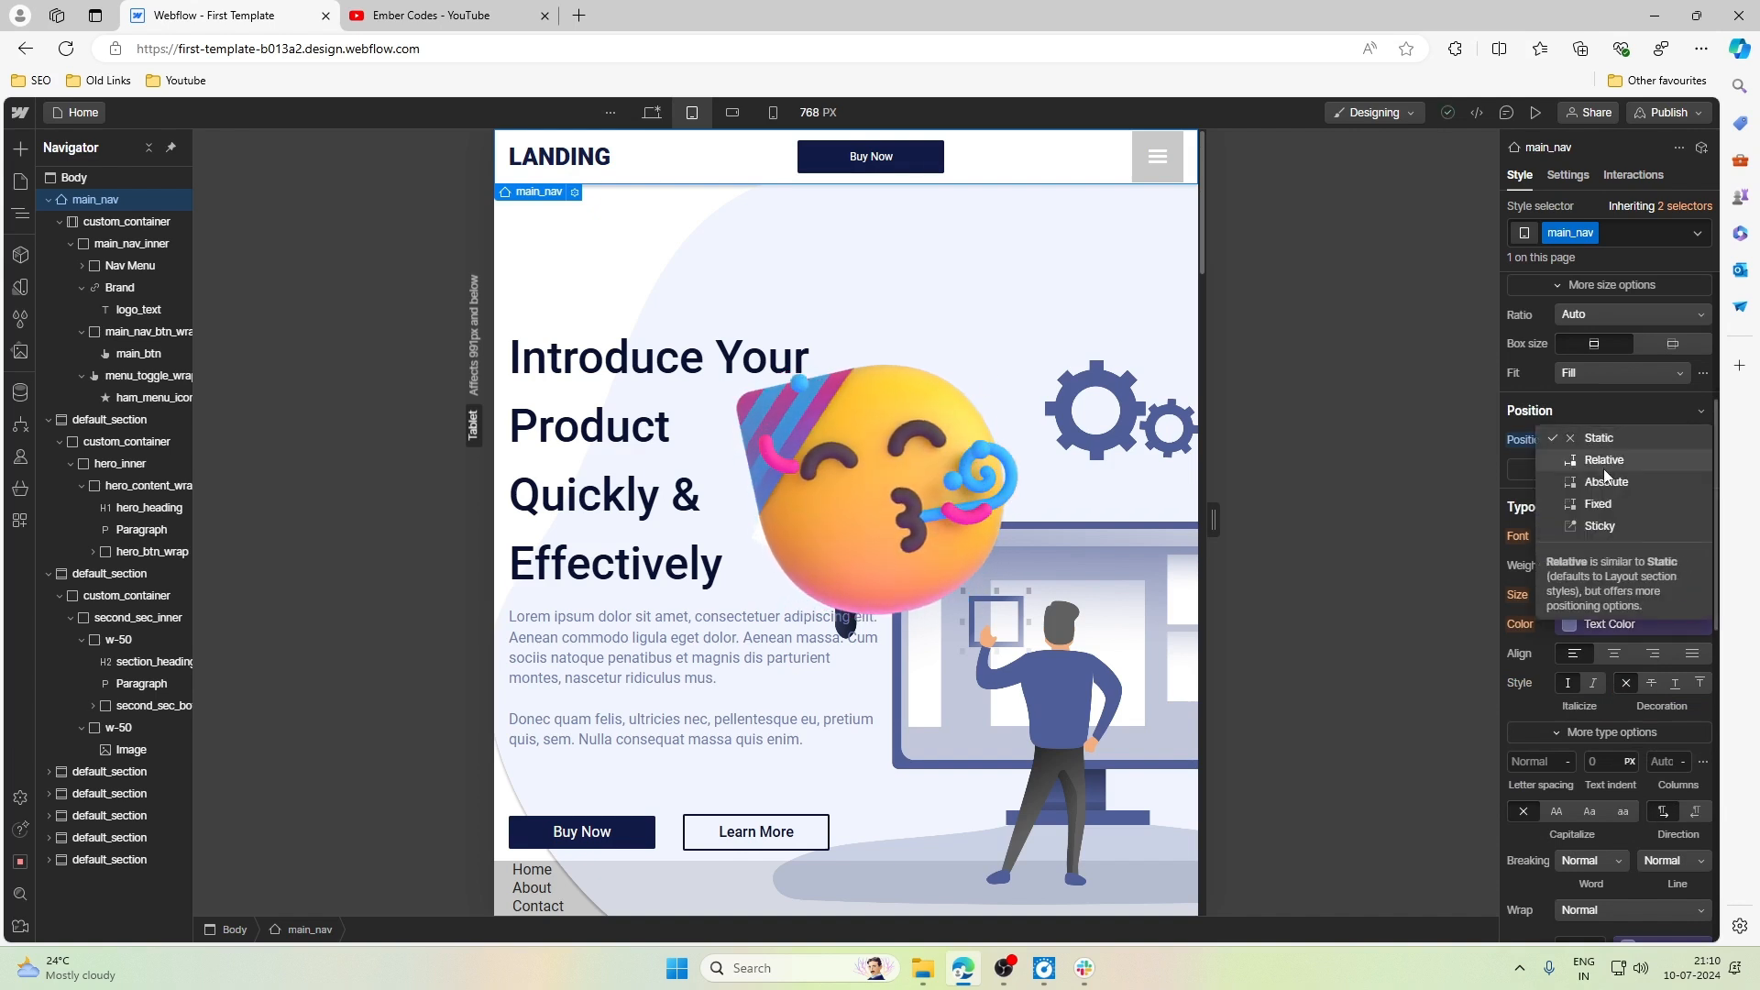
click(1604, 463)
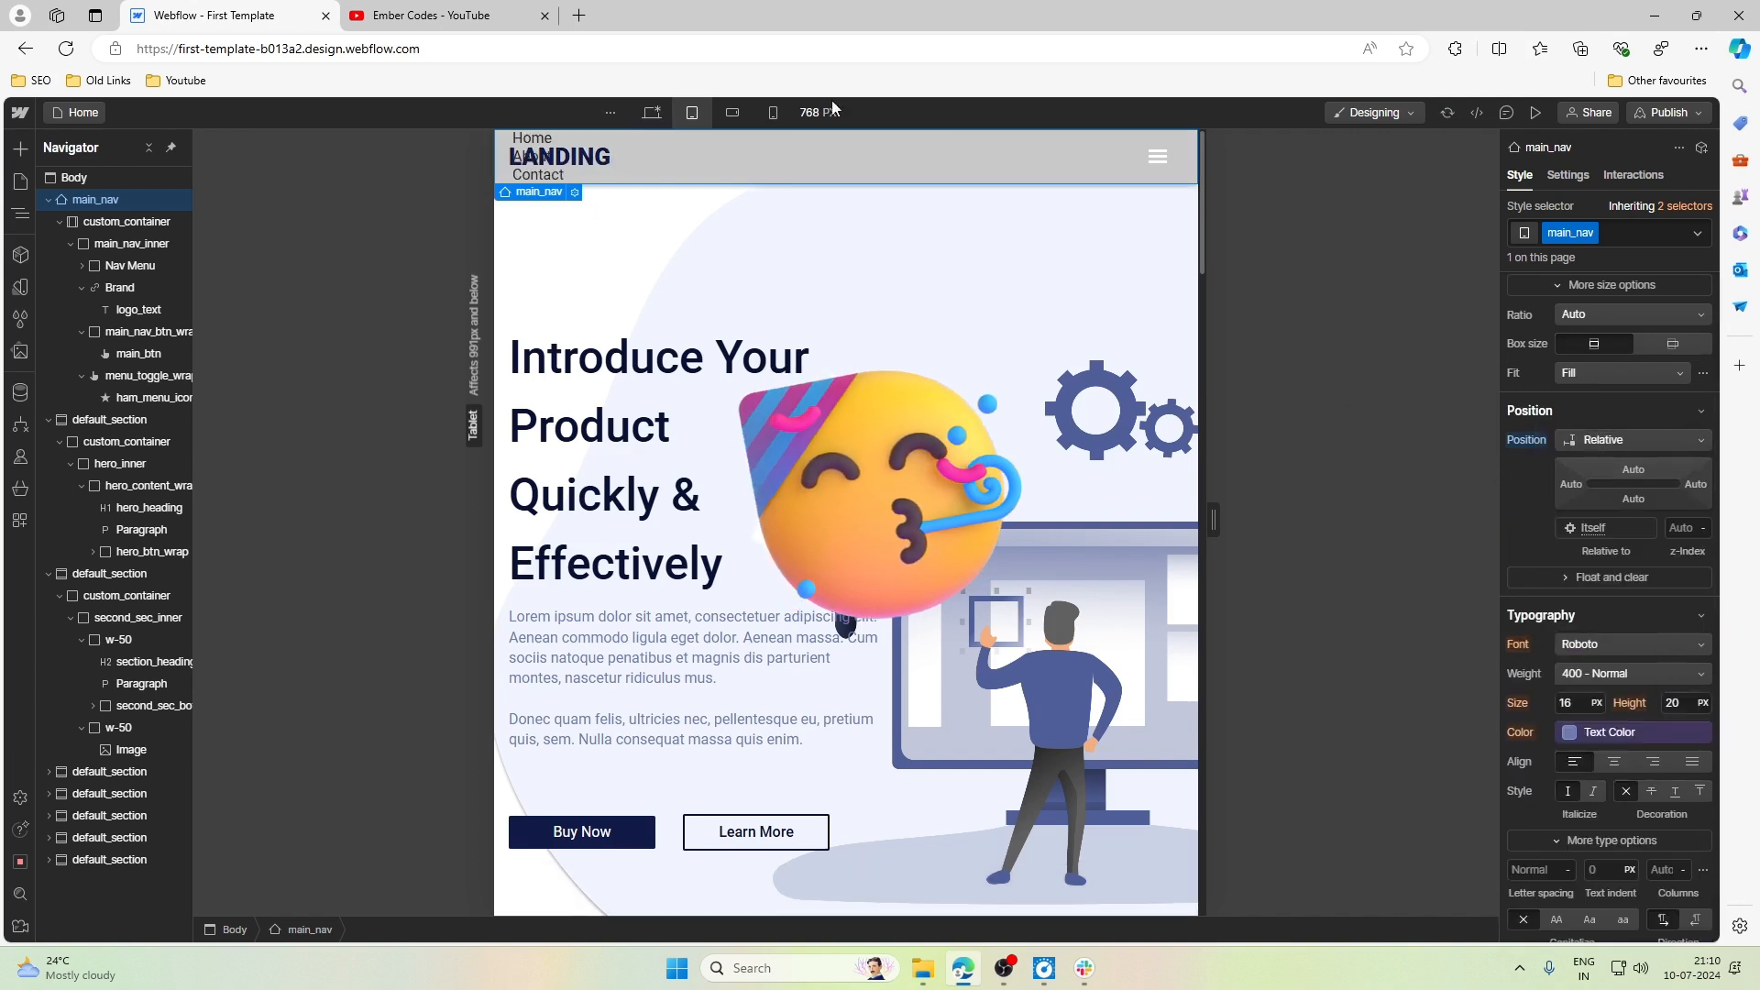
- Try the top-left and bottom-right position presets on Nav Menu and settle on top-left
click(125, 267)
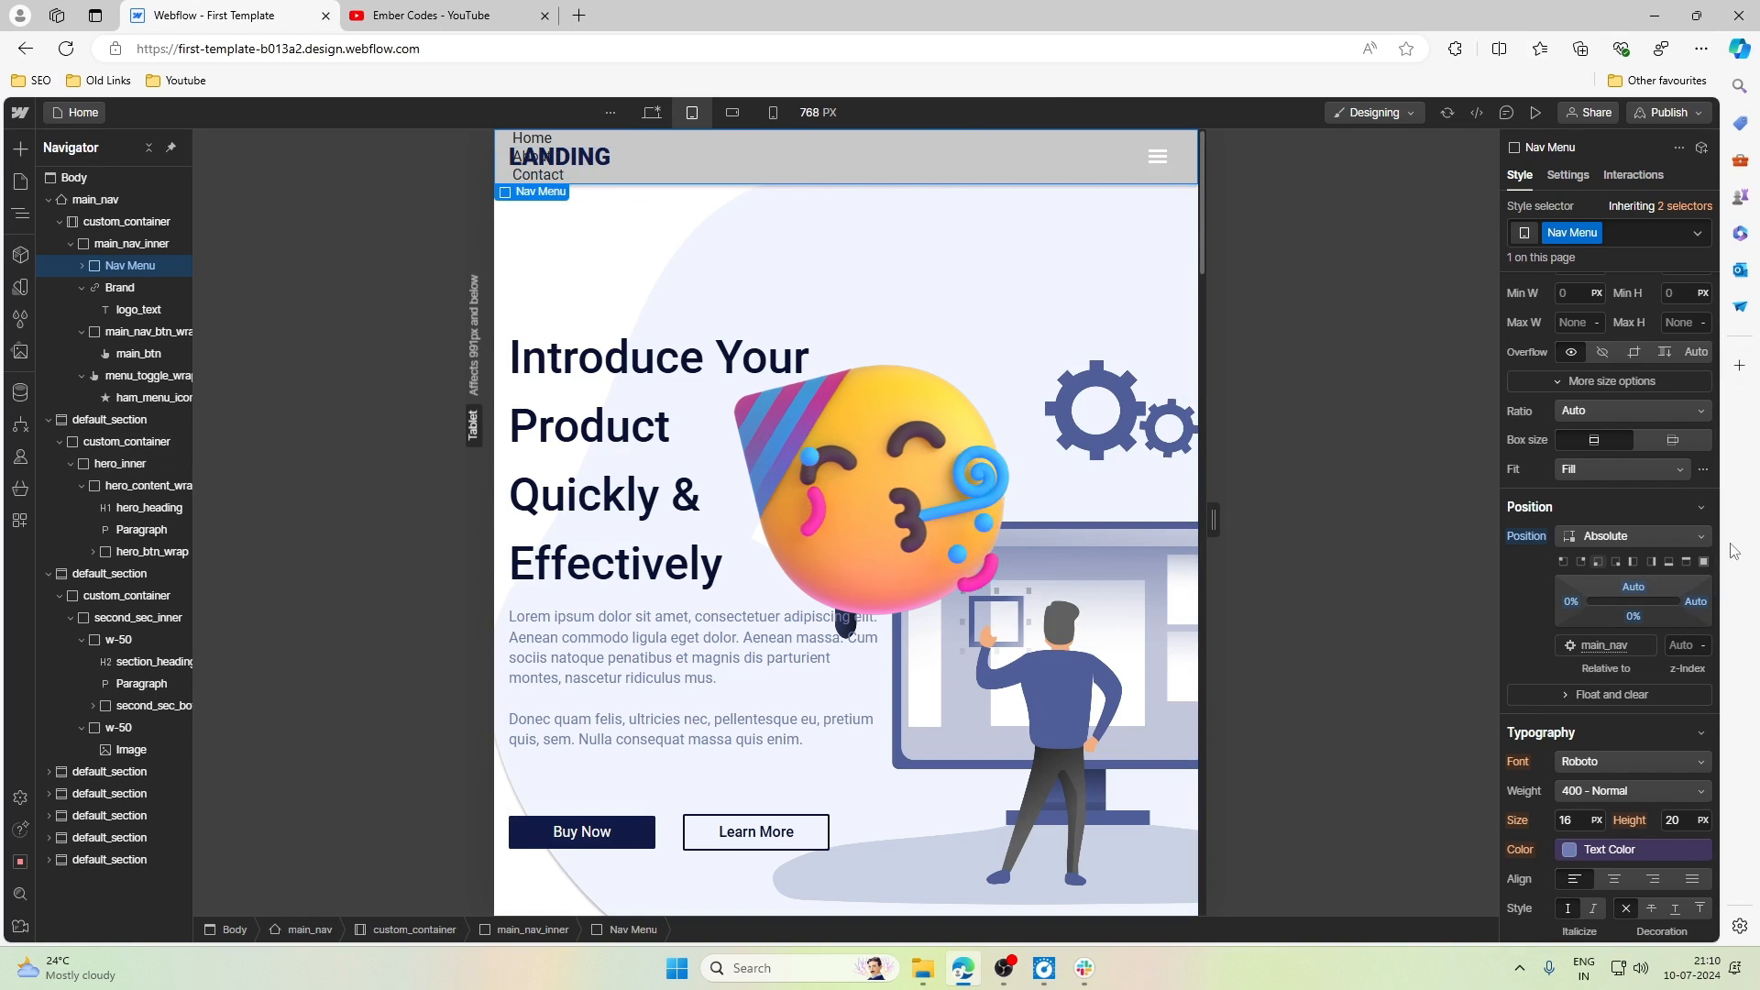
click(1562, 563)
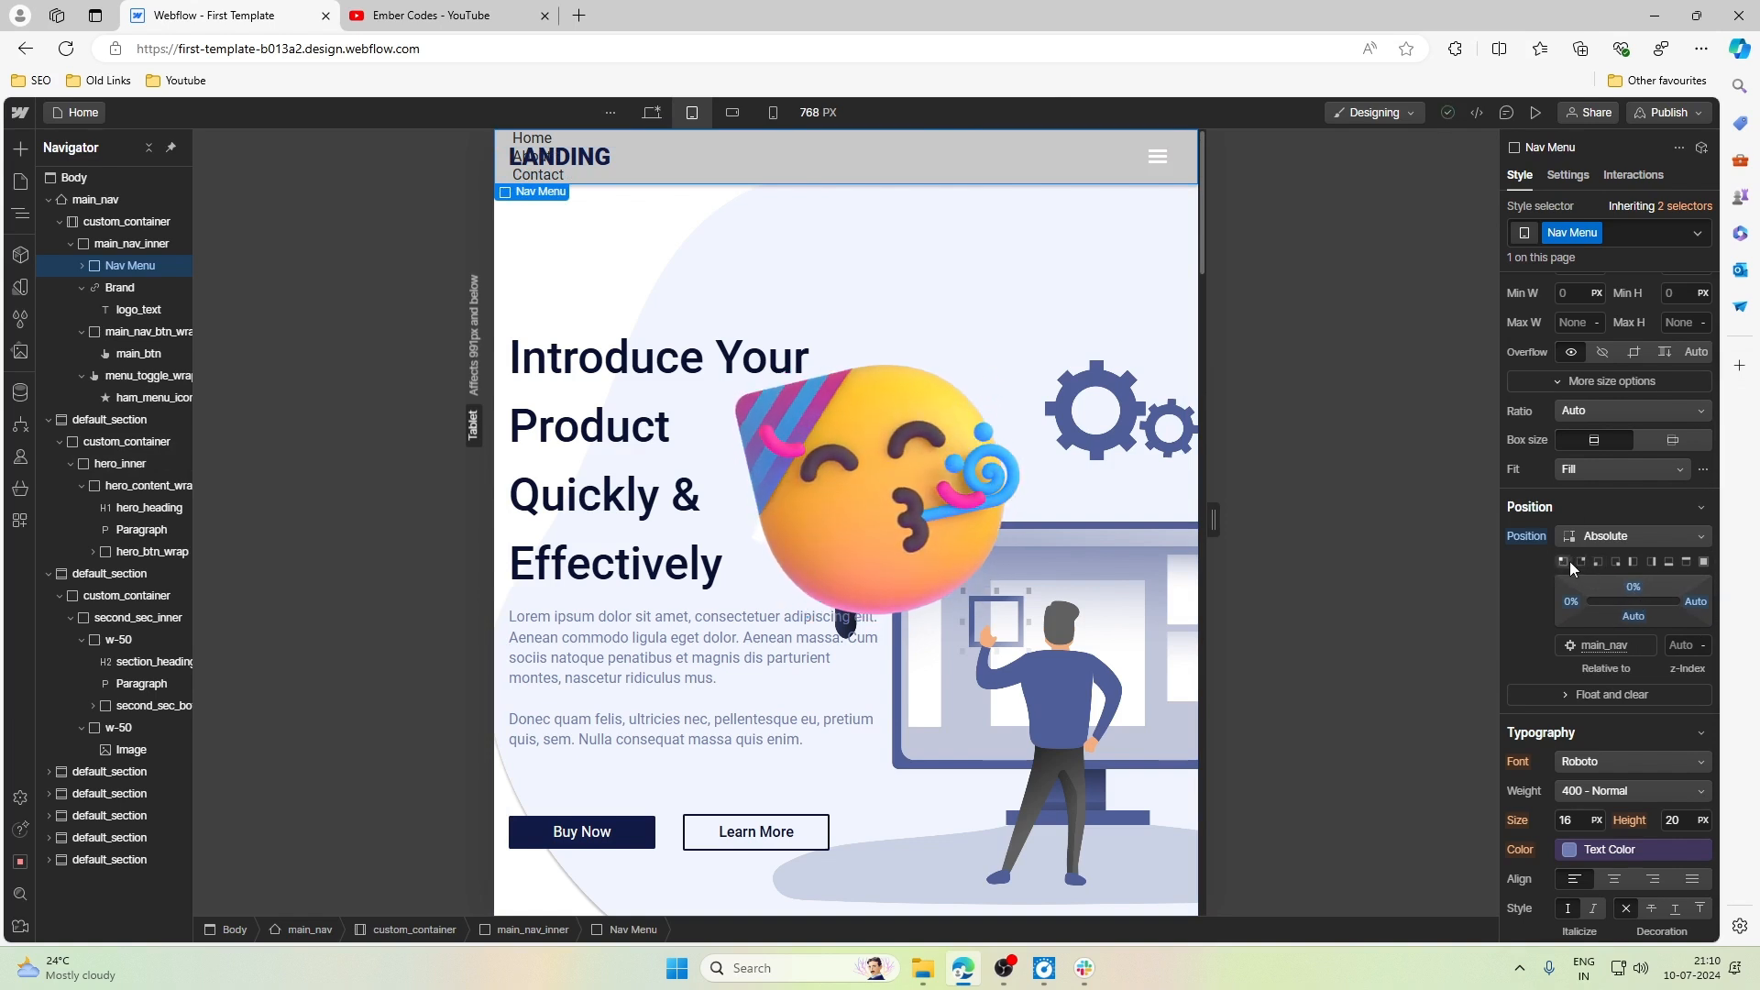
click(1614, 561)
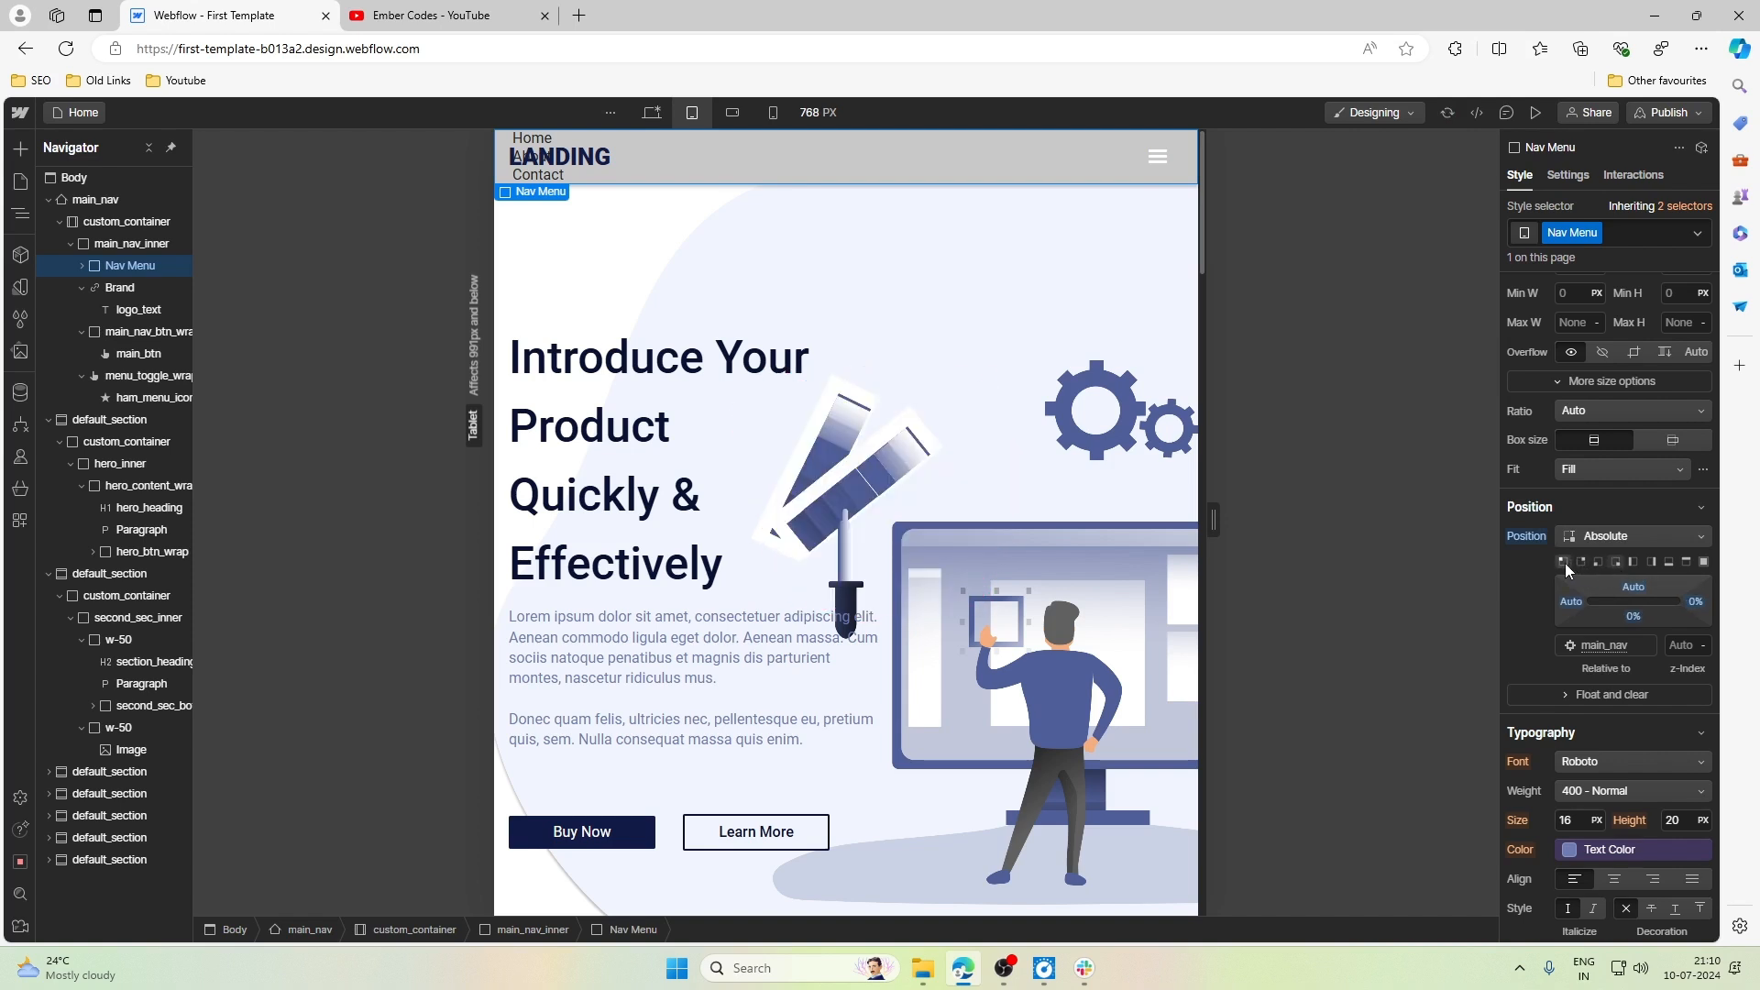
click(1565, 563)
- Try a top offset of 110% on Nav Menu and lower it to 101%
click(1633, 587)
mouse_move(1634, 587)
mouse_down()
mouse_move(1659, 586)
mouse_move(1635, 592)
mouse_up()
key(Up)
key(Up)
key(Up)
key(Up)
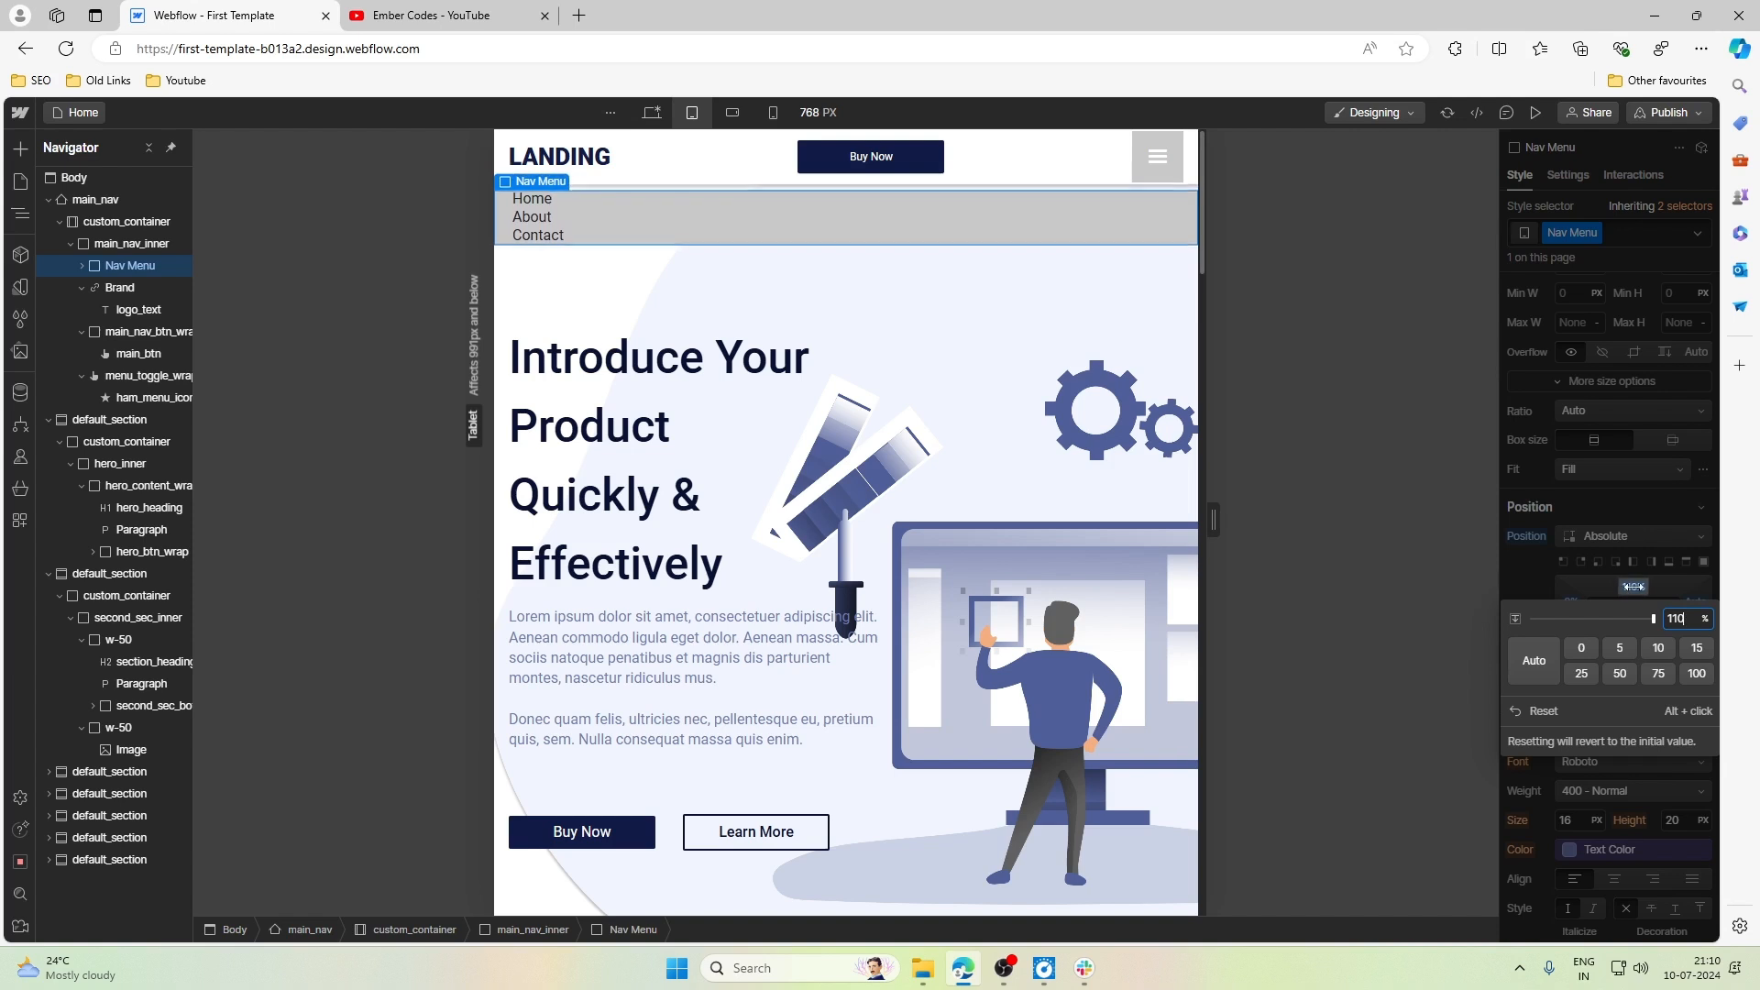
key(Down)
key(Down)
key(Down)
key(Down)
key(Down)
key(Down)
key(Down)
key(Down)
key(Down)
key(Down)
key(Down)
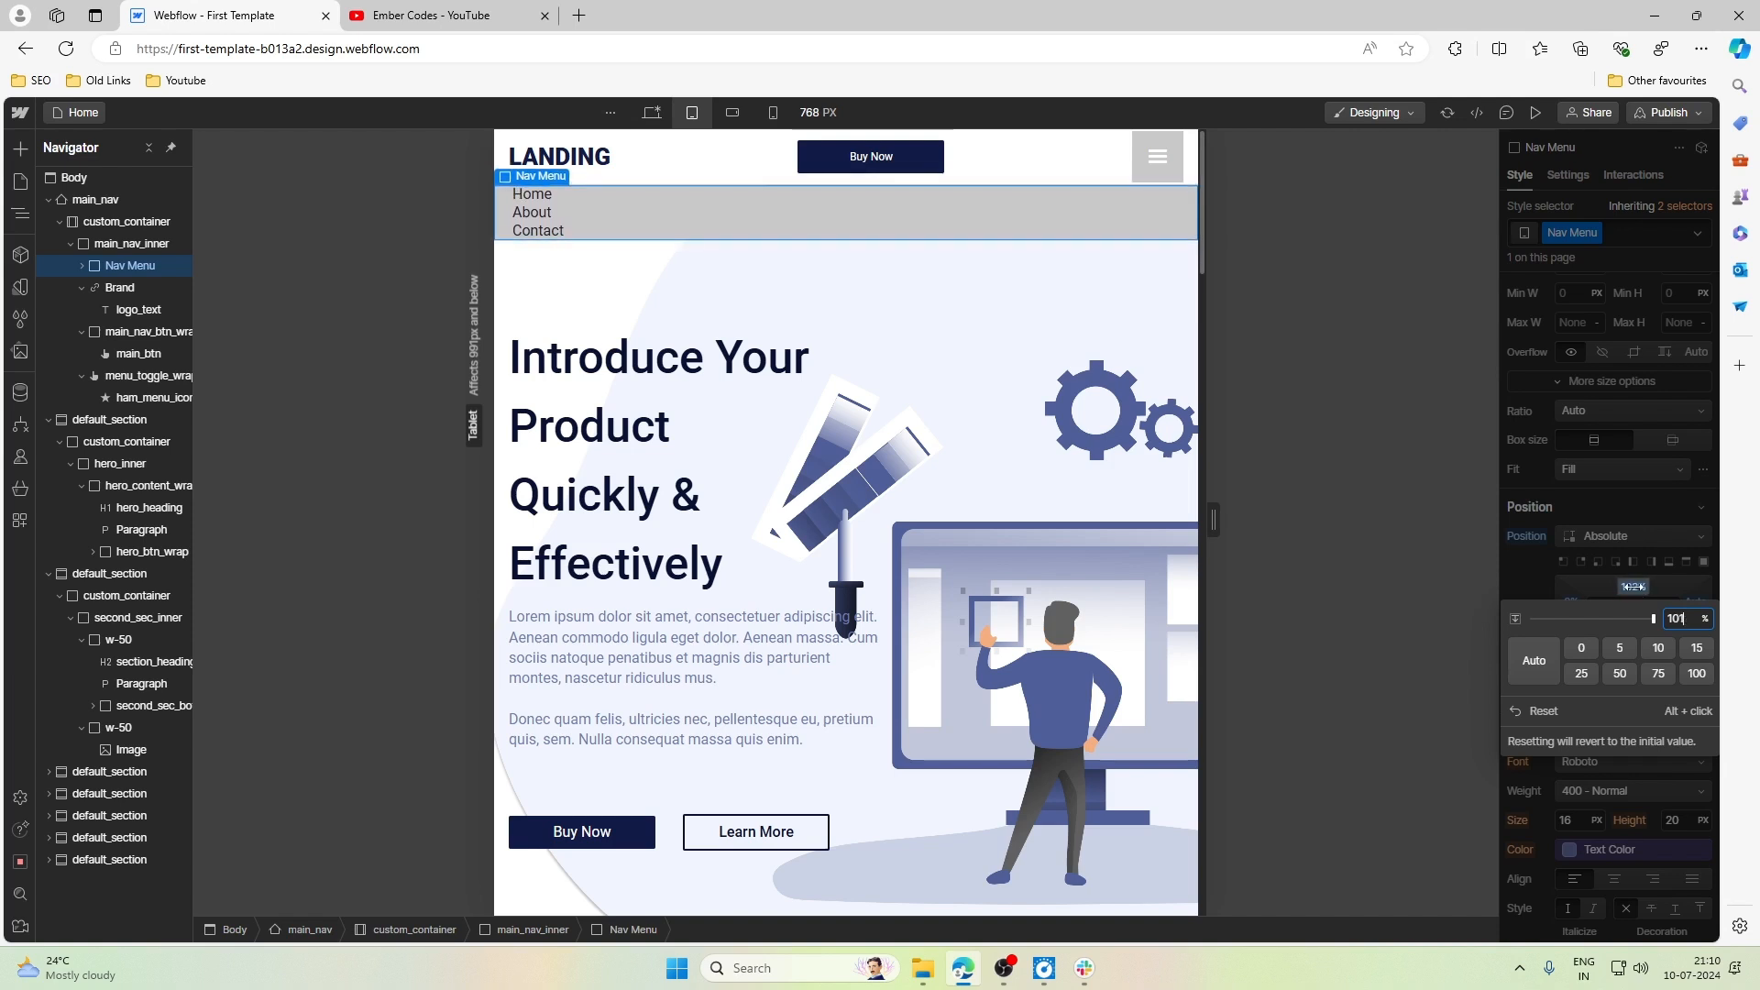
- Set Nav Menu's top offset to 60 px
double_click(1688, 618)
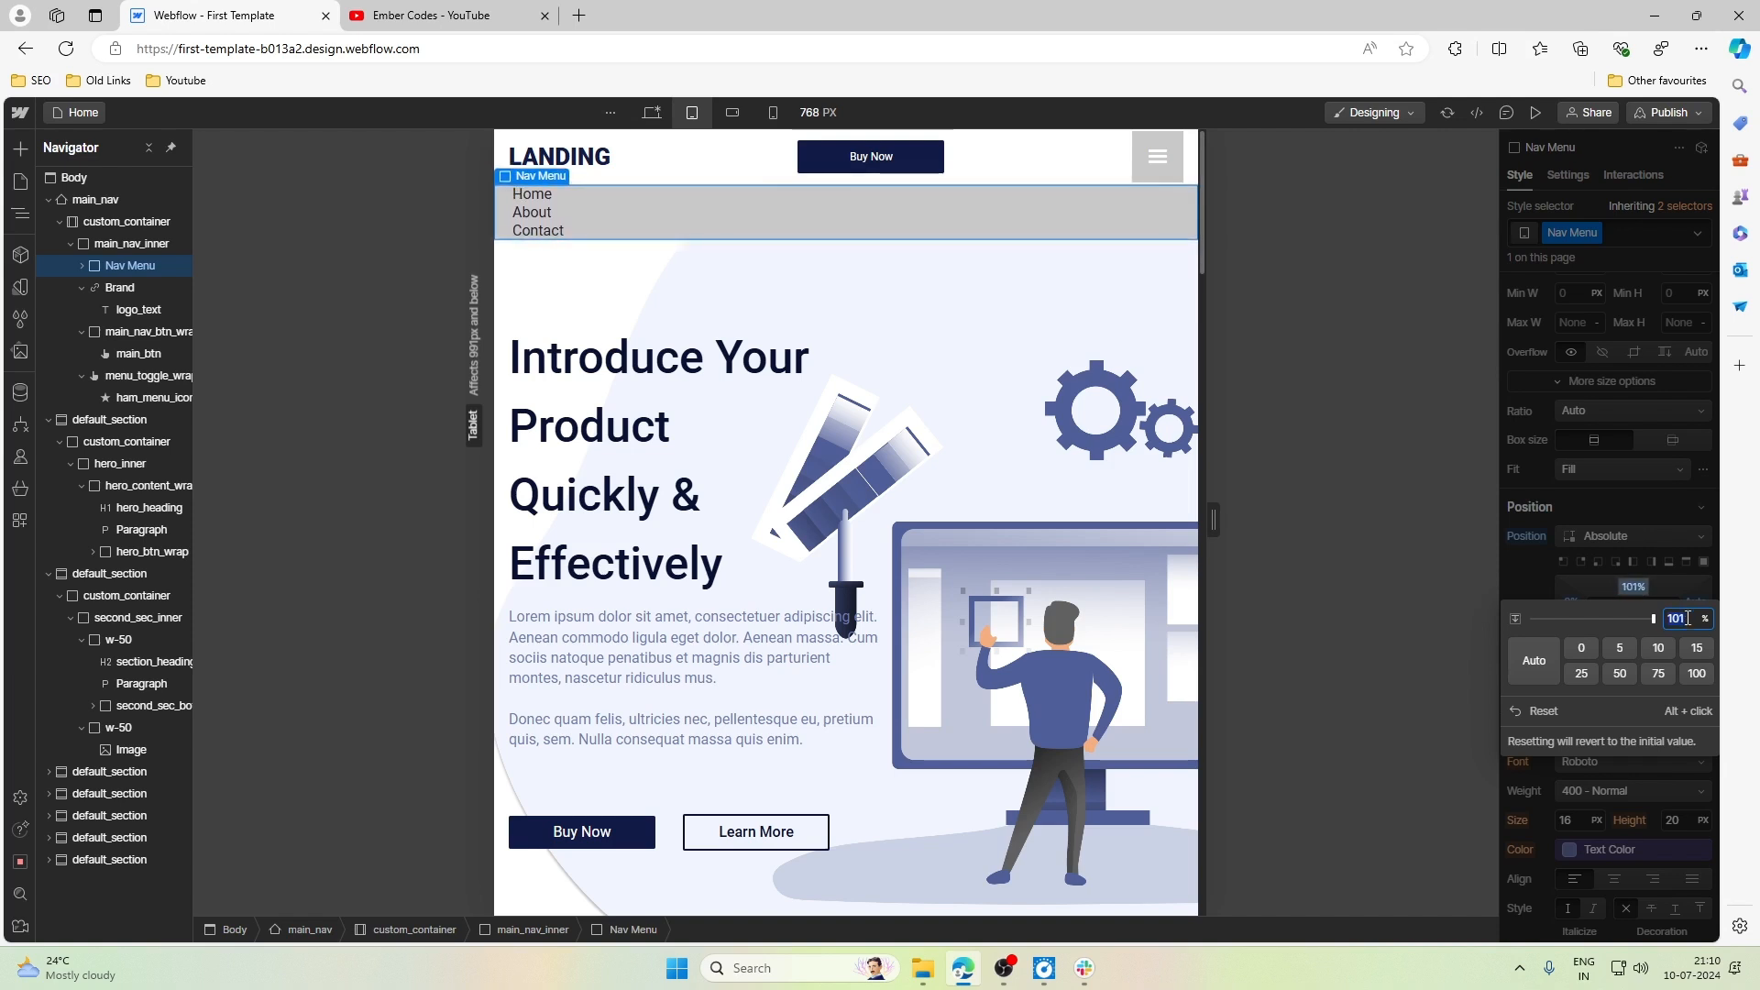
text(60px)
key(Return)
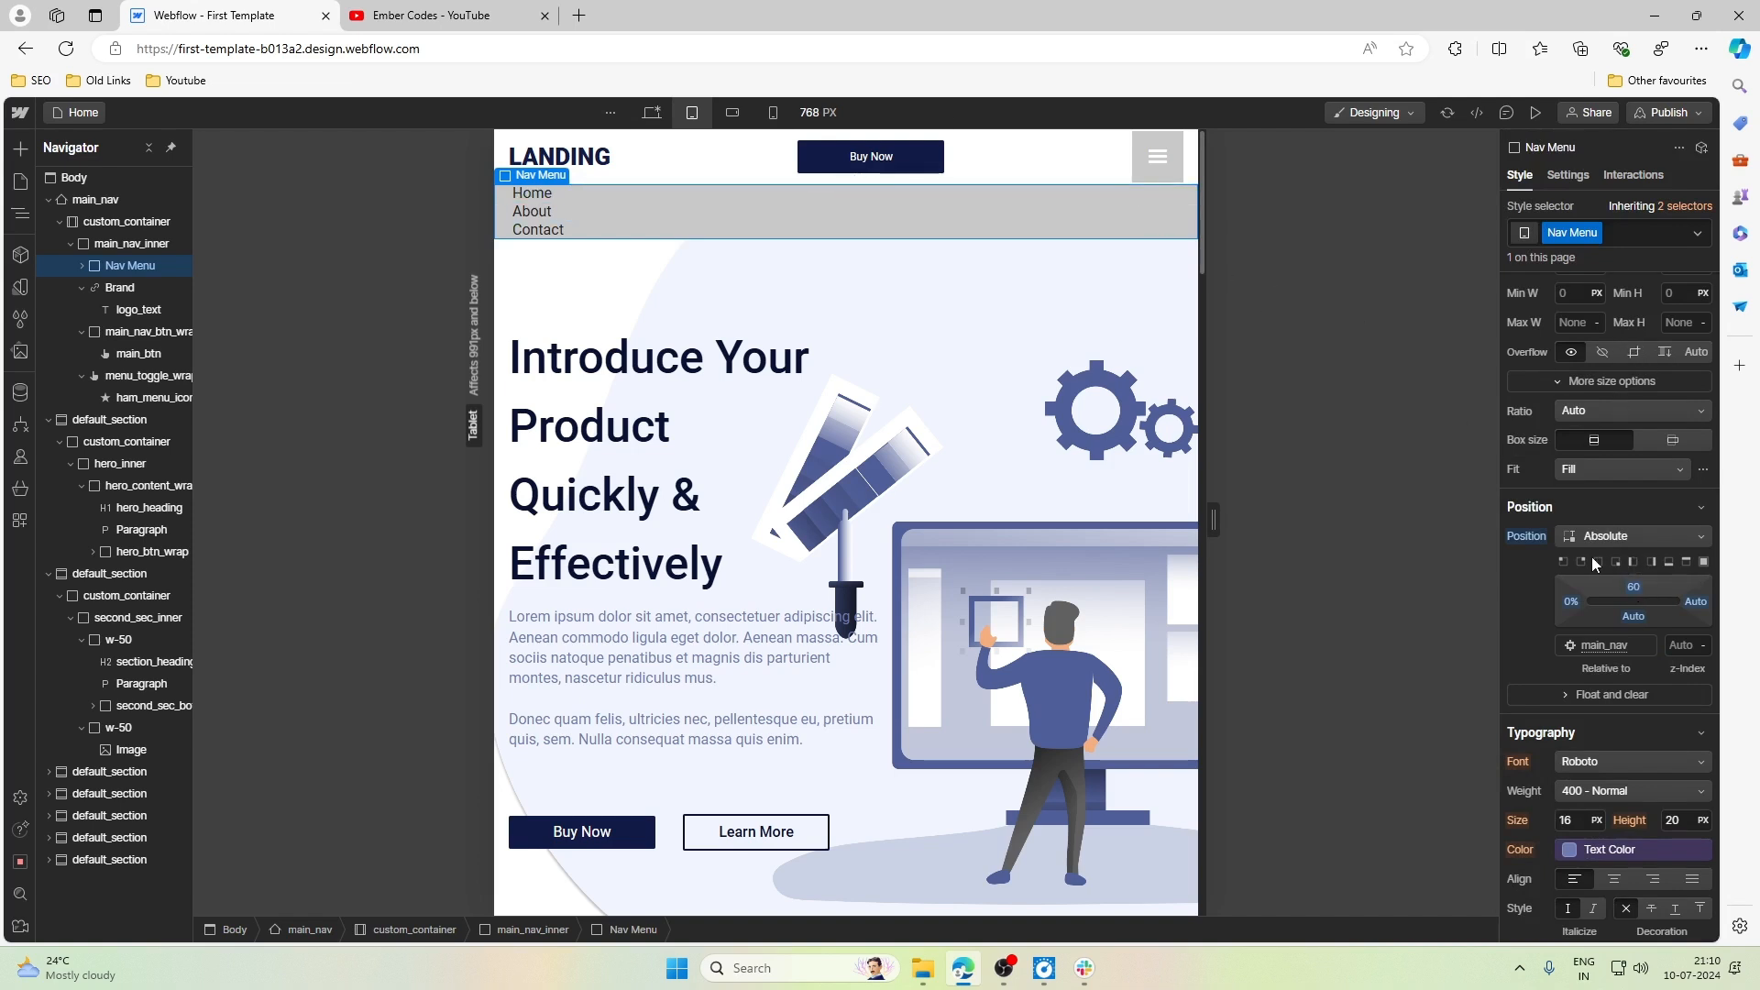
- Set Nav Menu's background color to the White variable
scroll(1611, 596, up, 4)
scroll(1612, 596, down, 9)
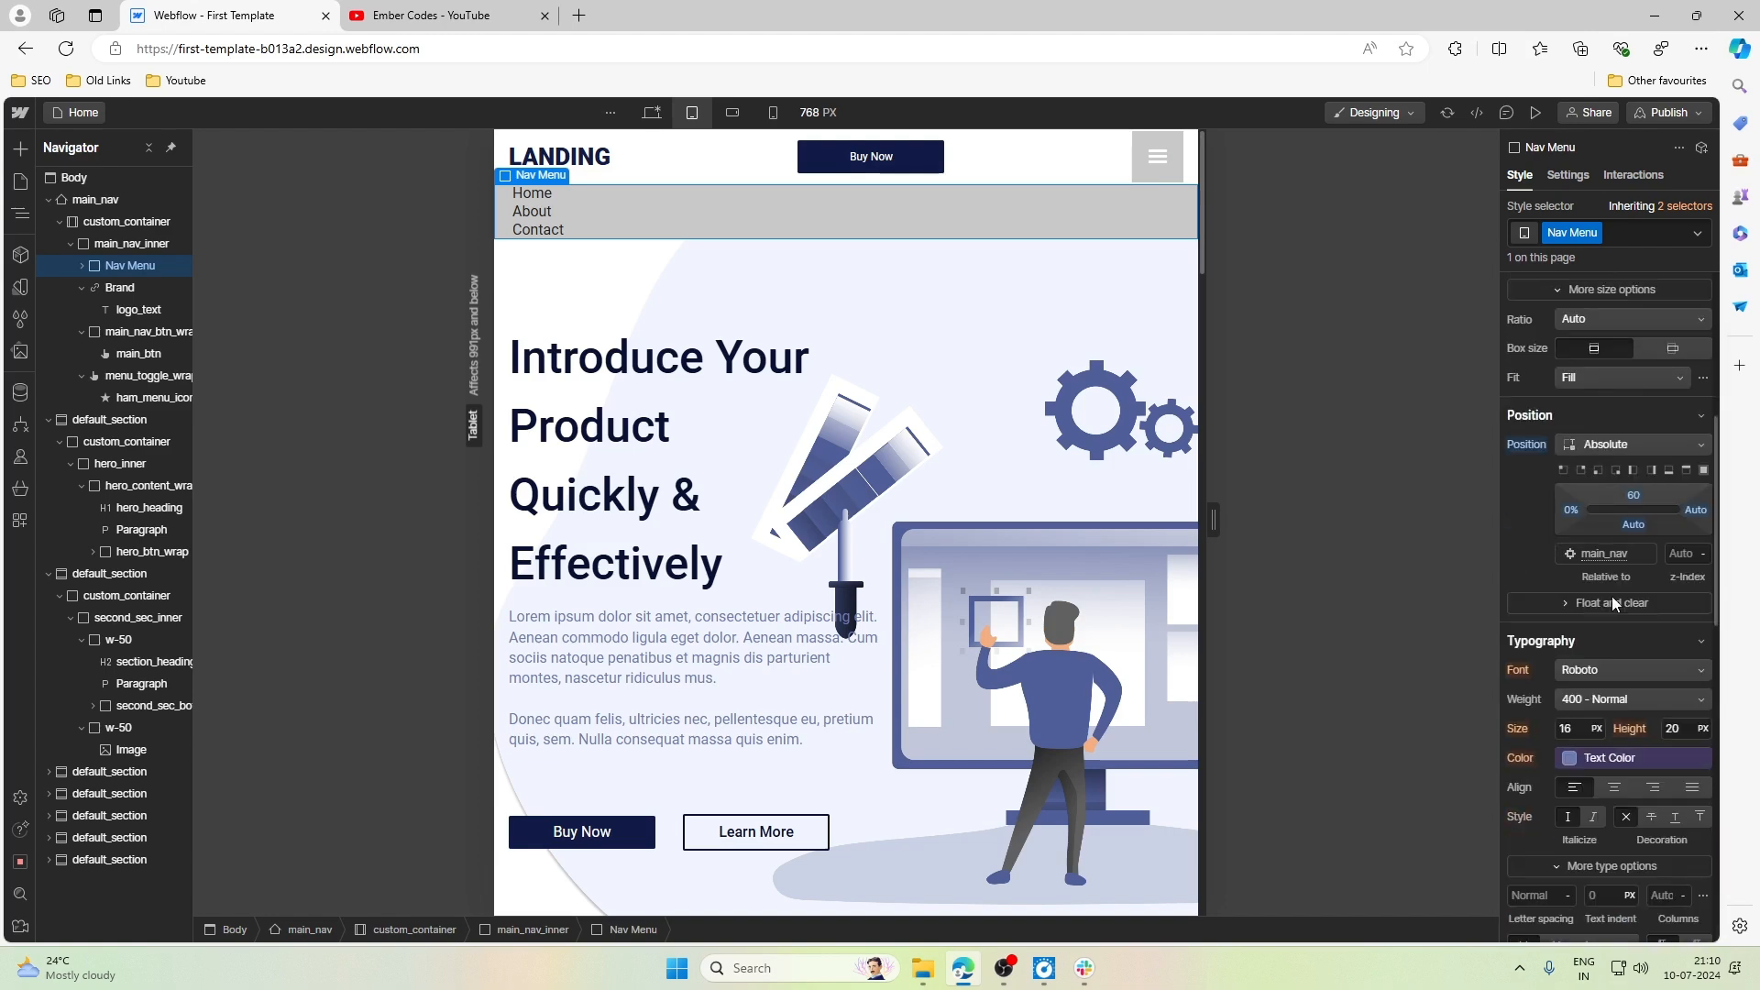
scroll(1612, 596, down, 3)
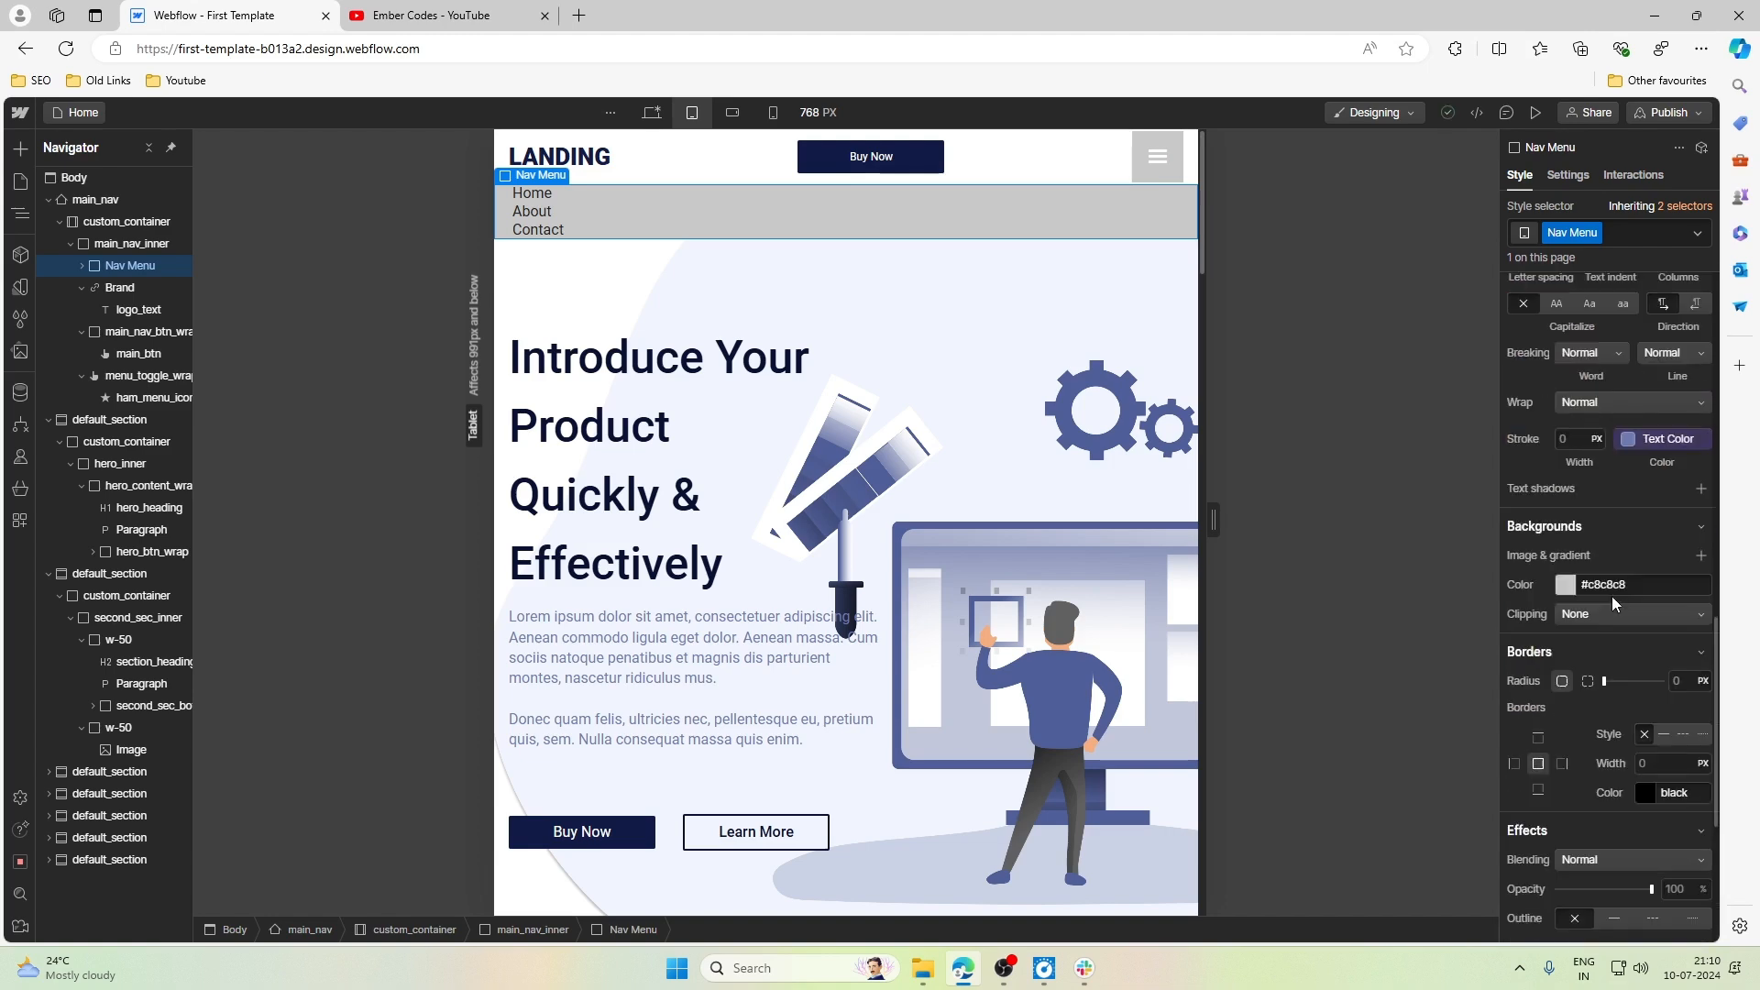
scroll(1611, 596, up, 3)
scroll(1598, 605, down, 3)
click(1563, 586)
click(1549, 683)
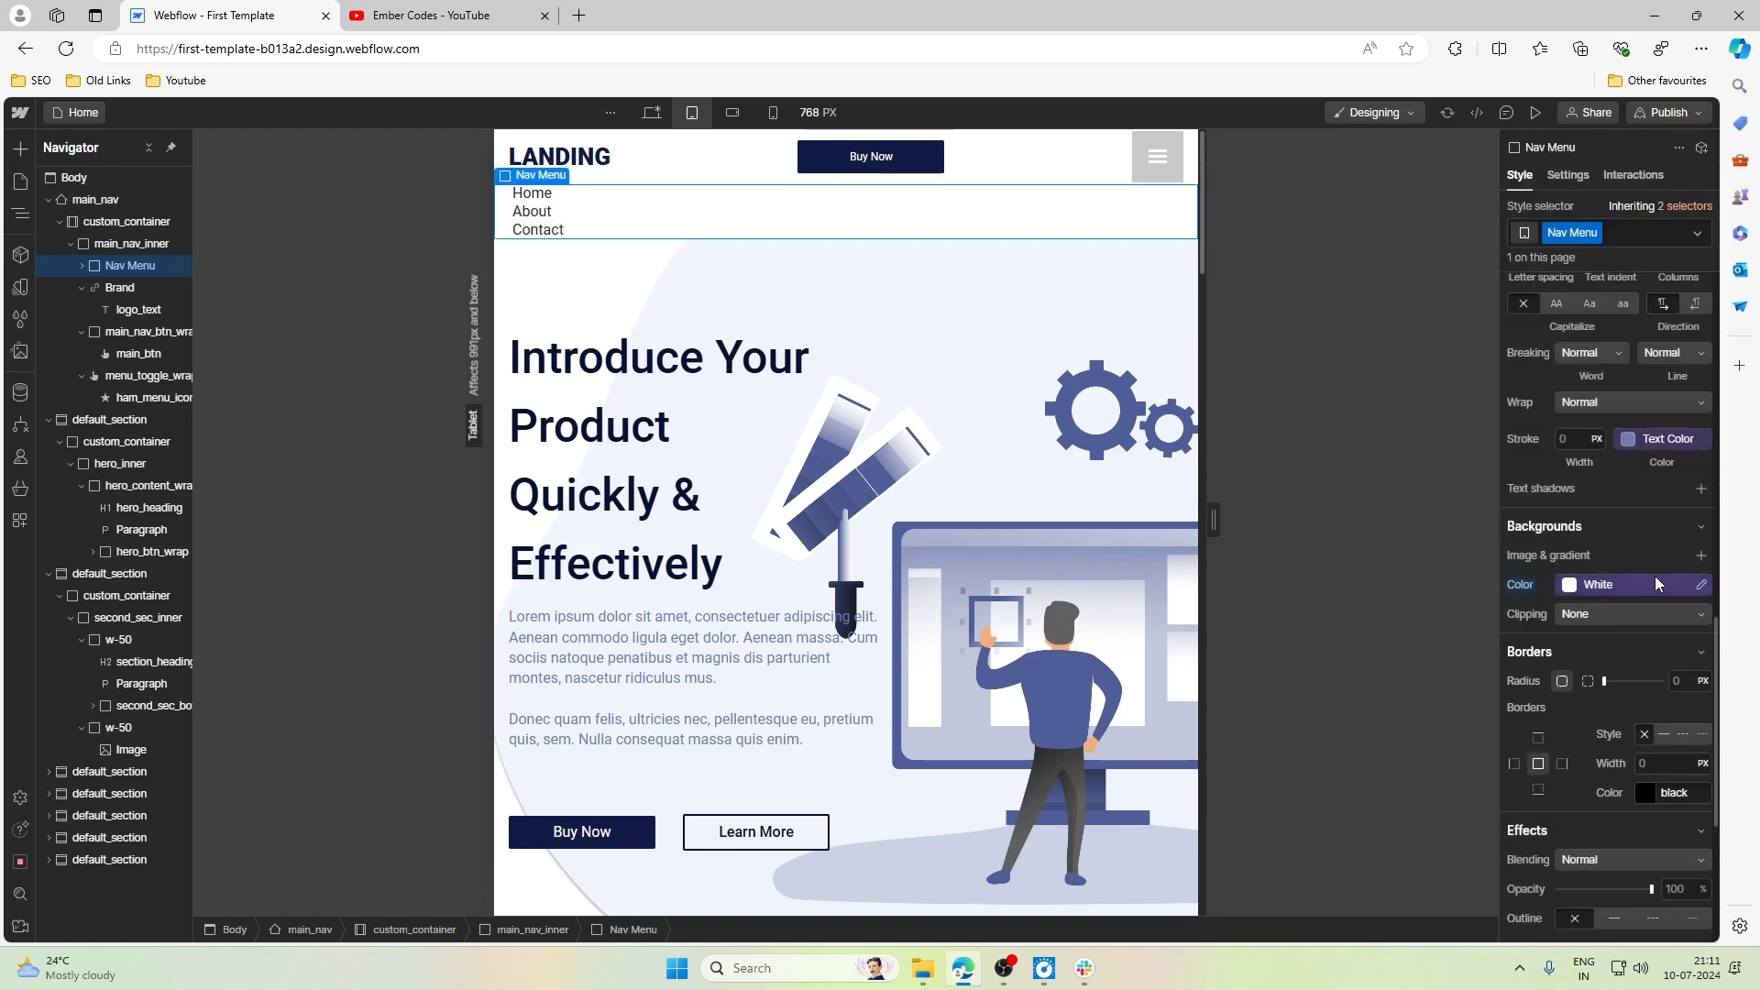
- Add an outside box shadow to Nav Menu with a Y distance of 0.125rem
scroll(1654, 576, down, 5)
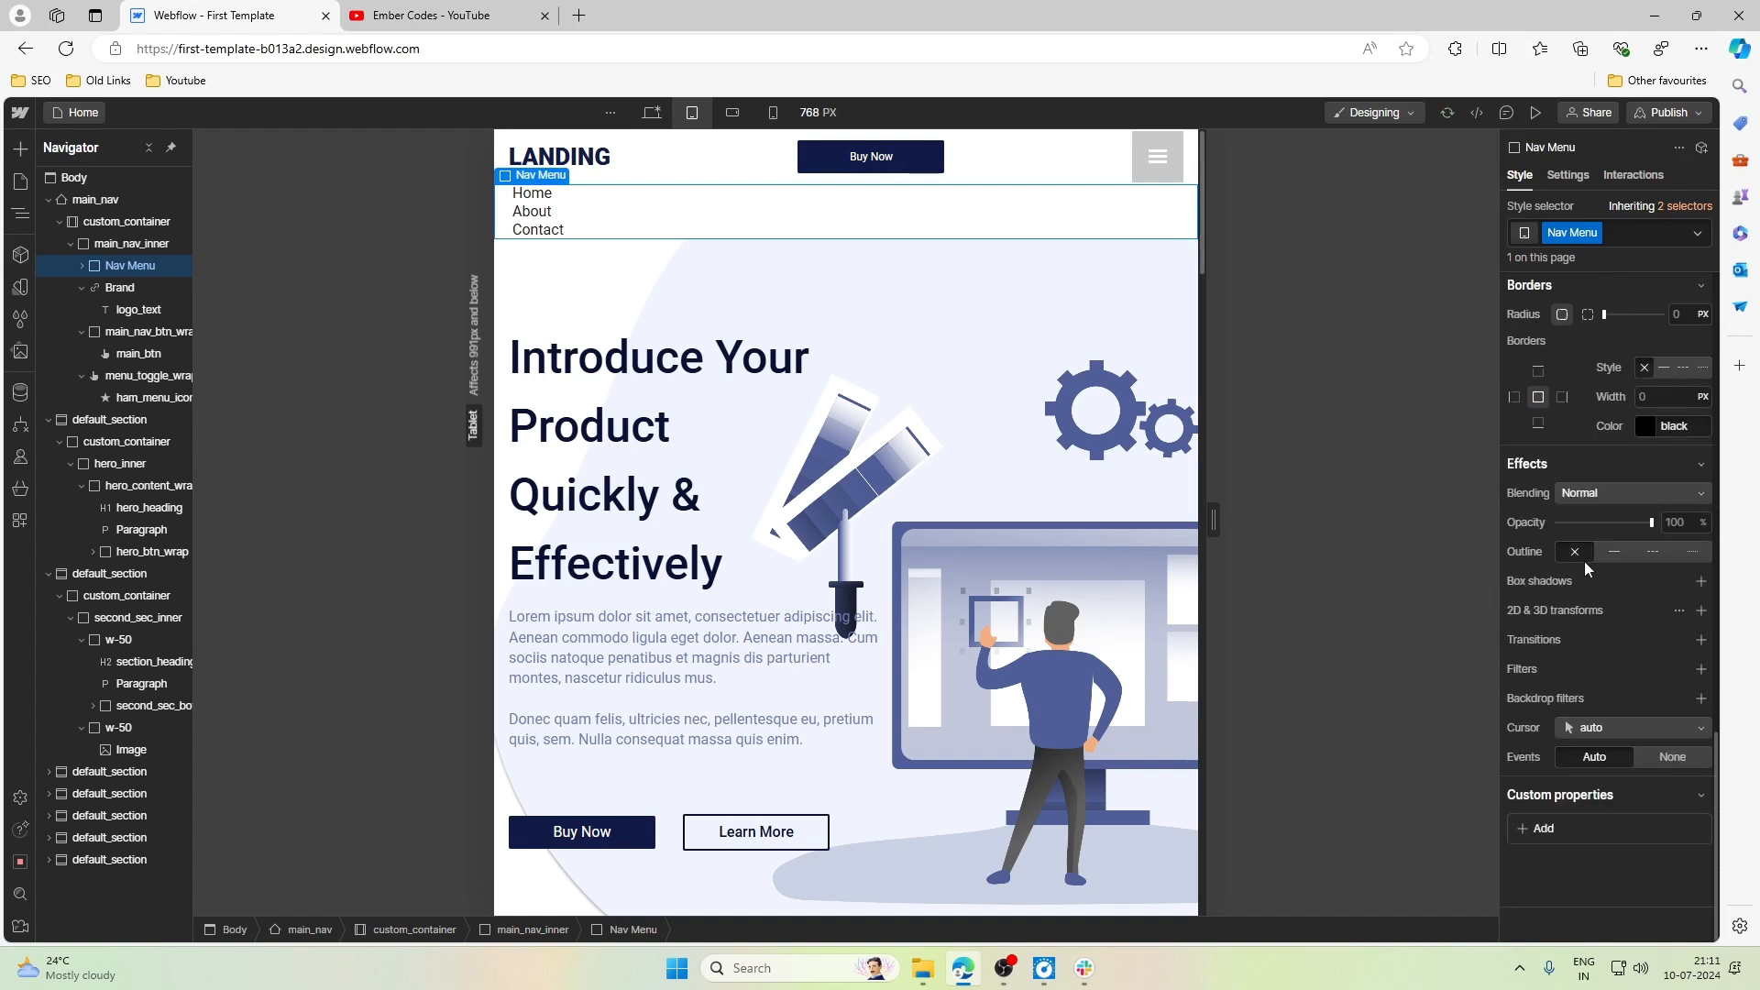
click(1701, 581)
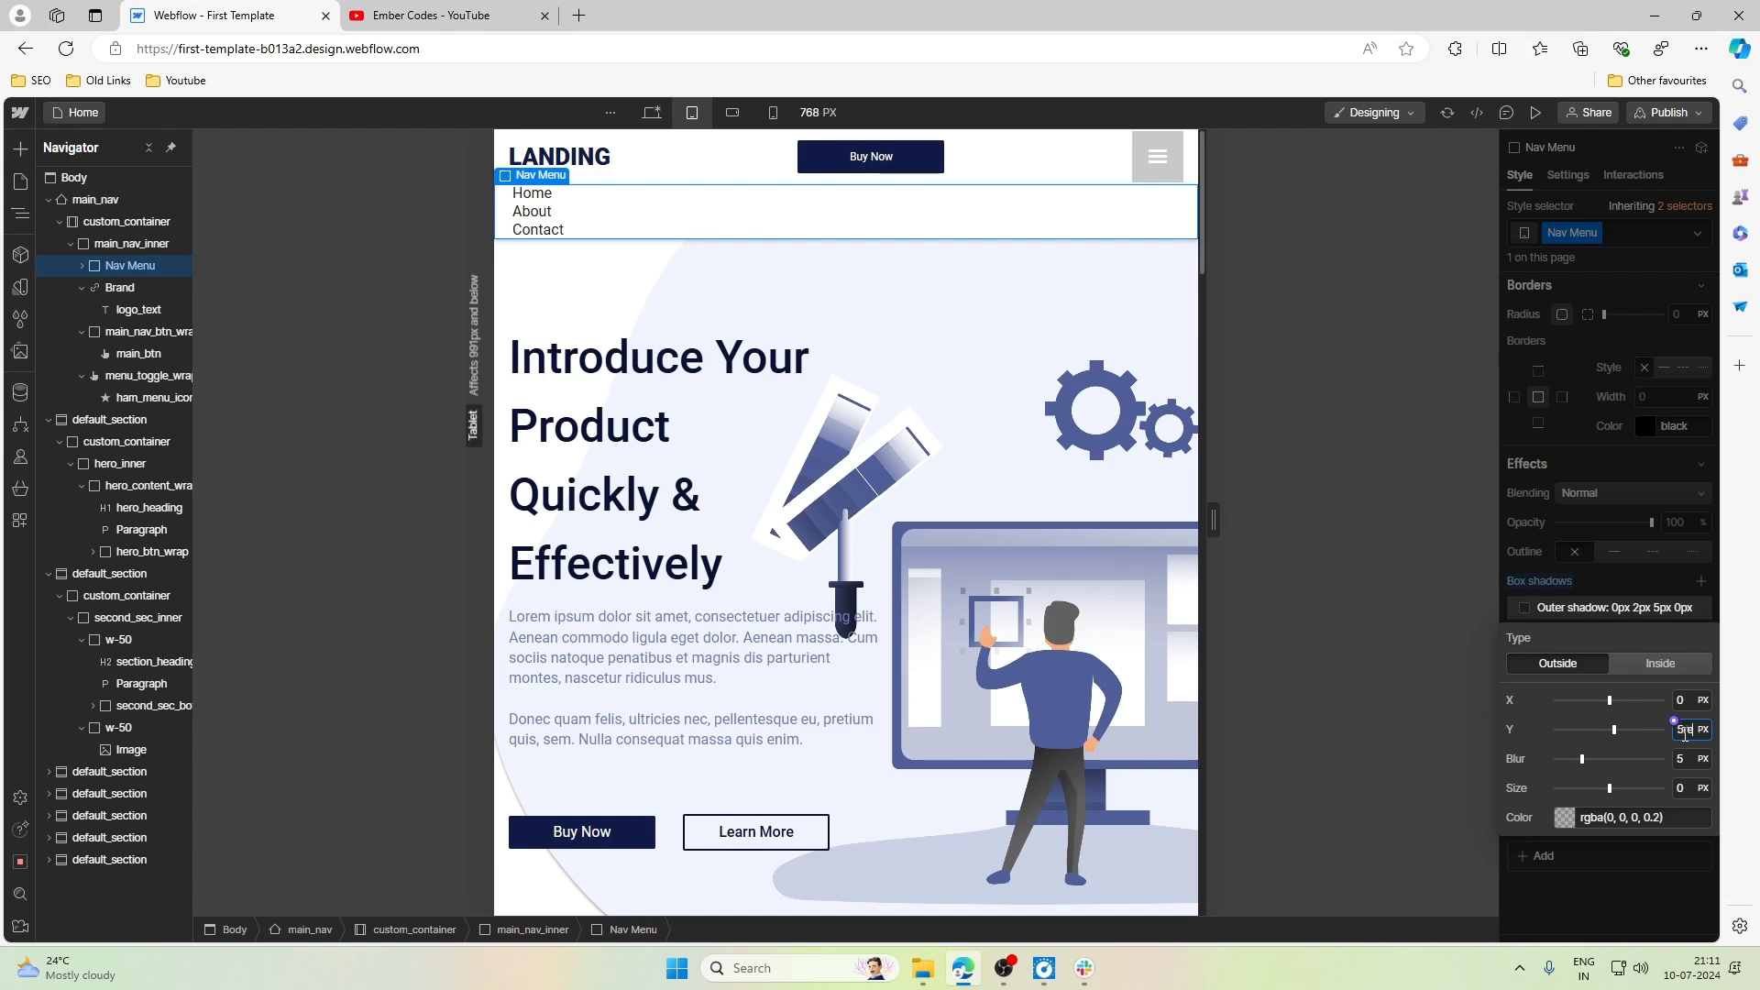
text(m)
key(Return)
click(1630, 561)
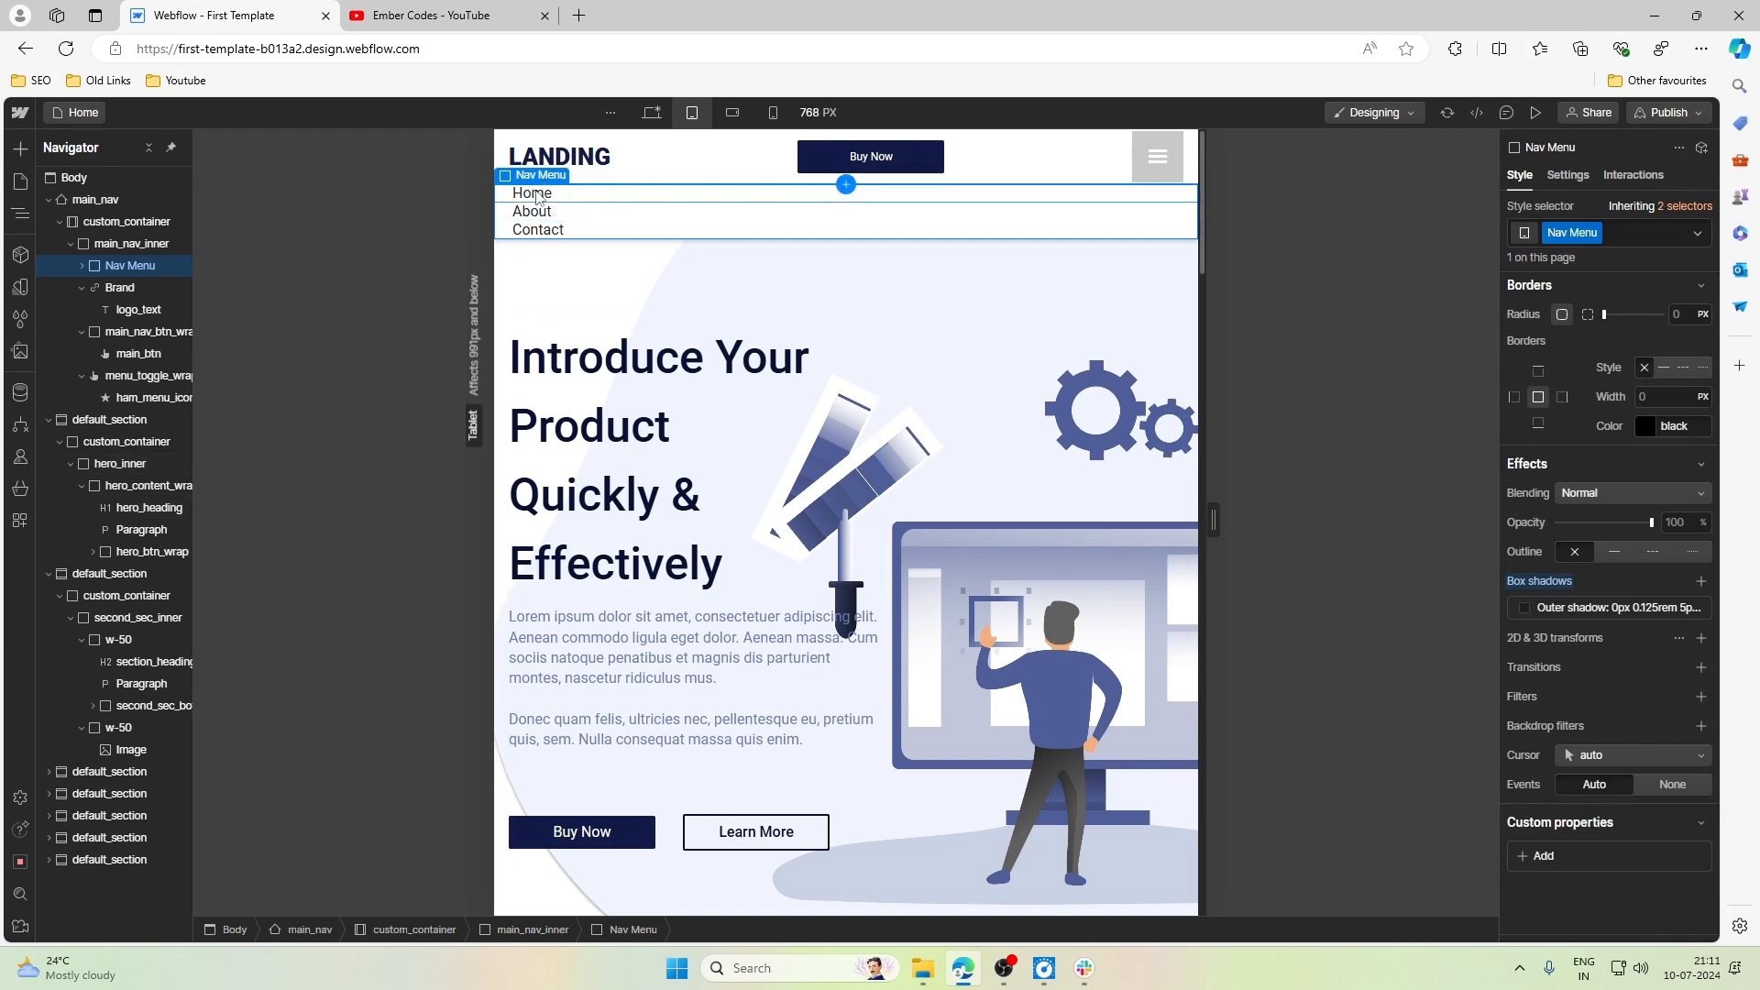
- Set the top padding of the nav_links in the dropdown to 0.5rem
click(538, 195)
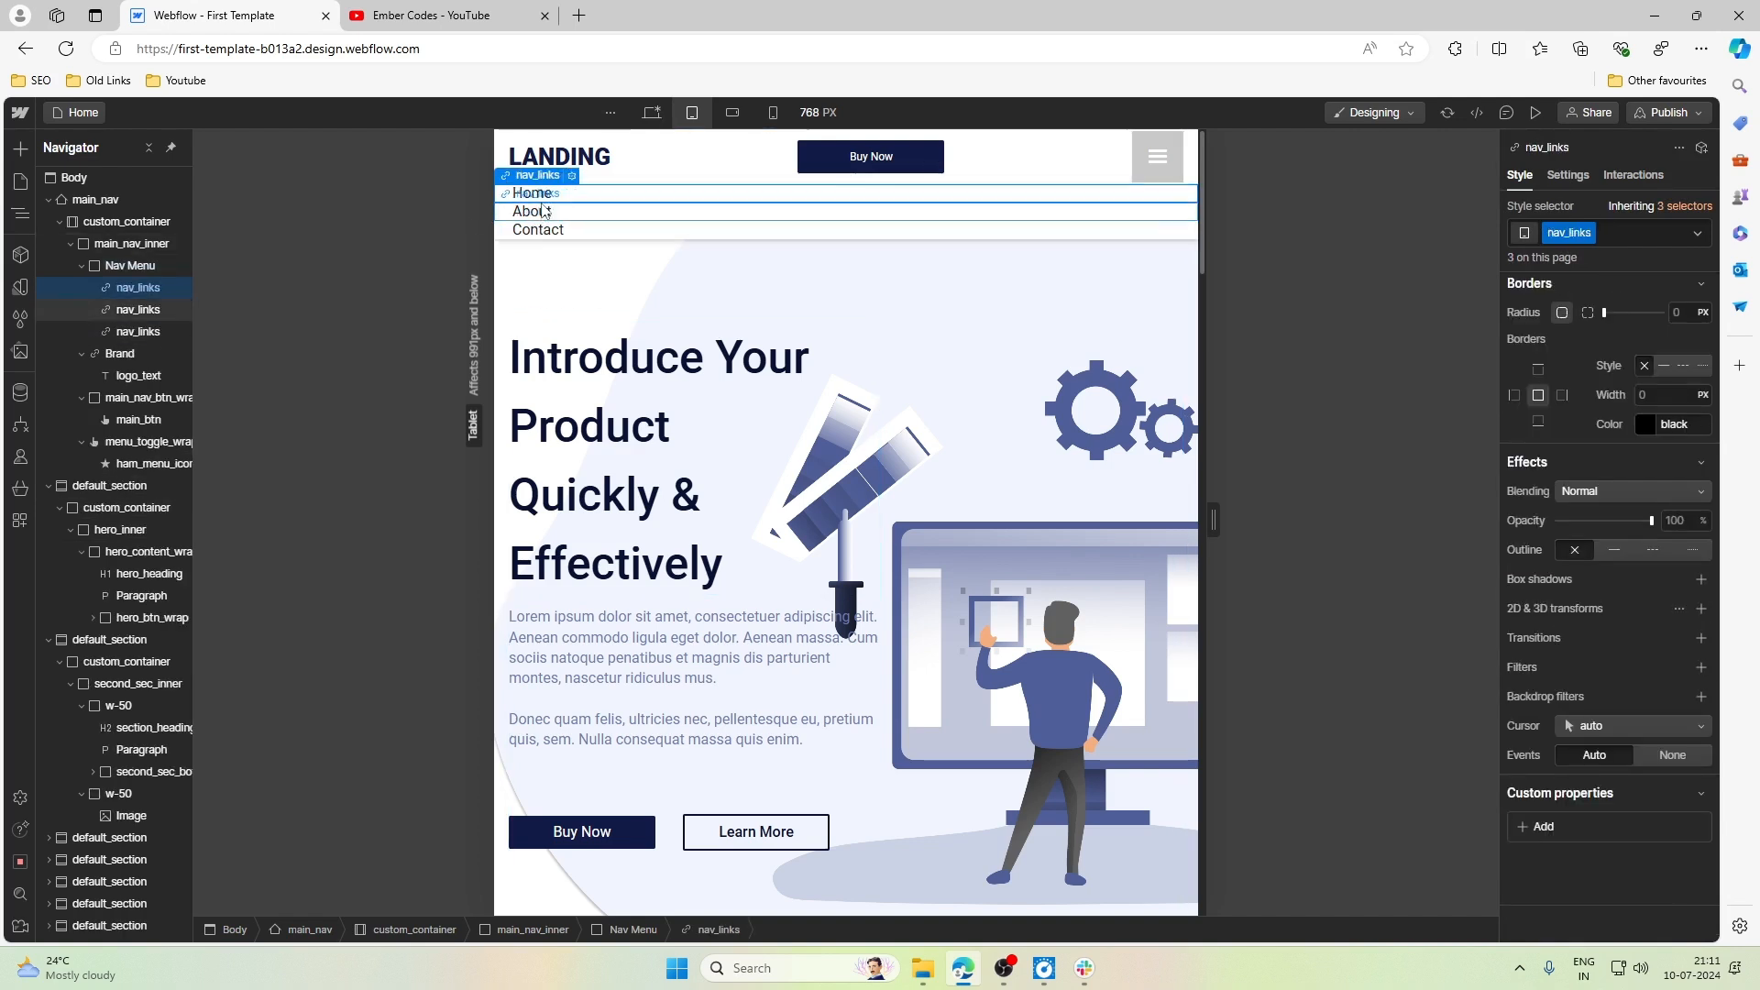
scroll(1597, 519, up, 10)
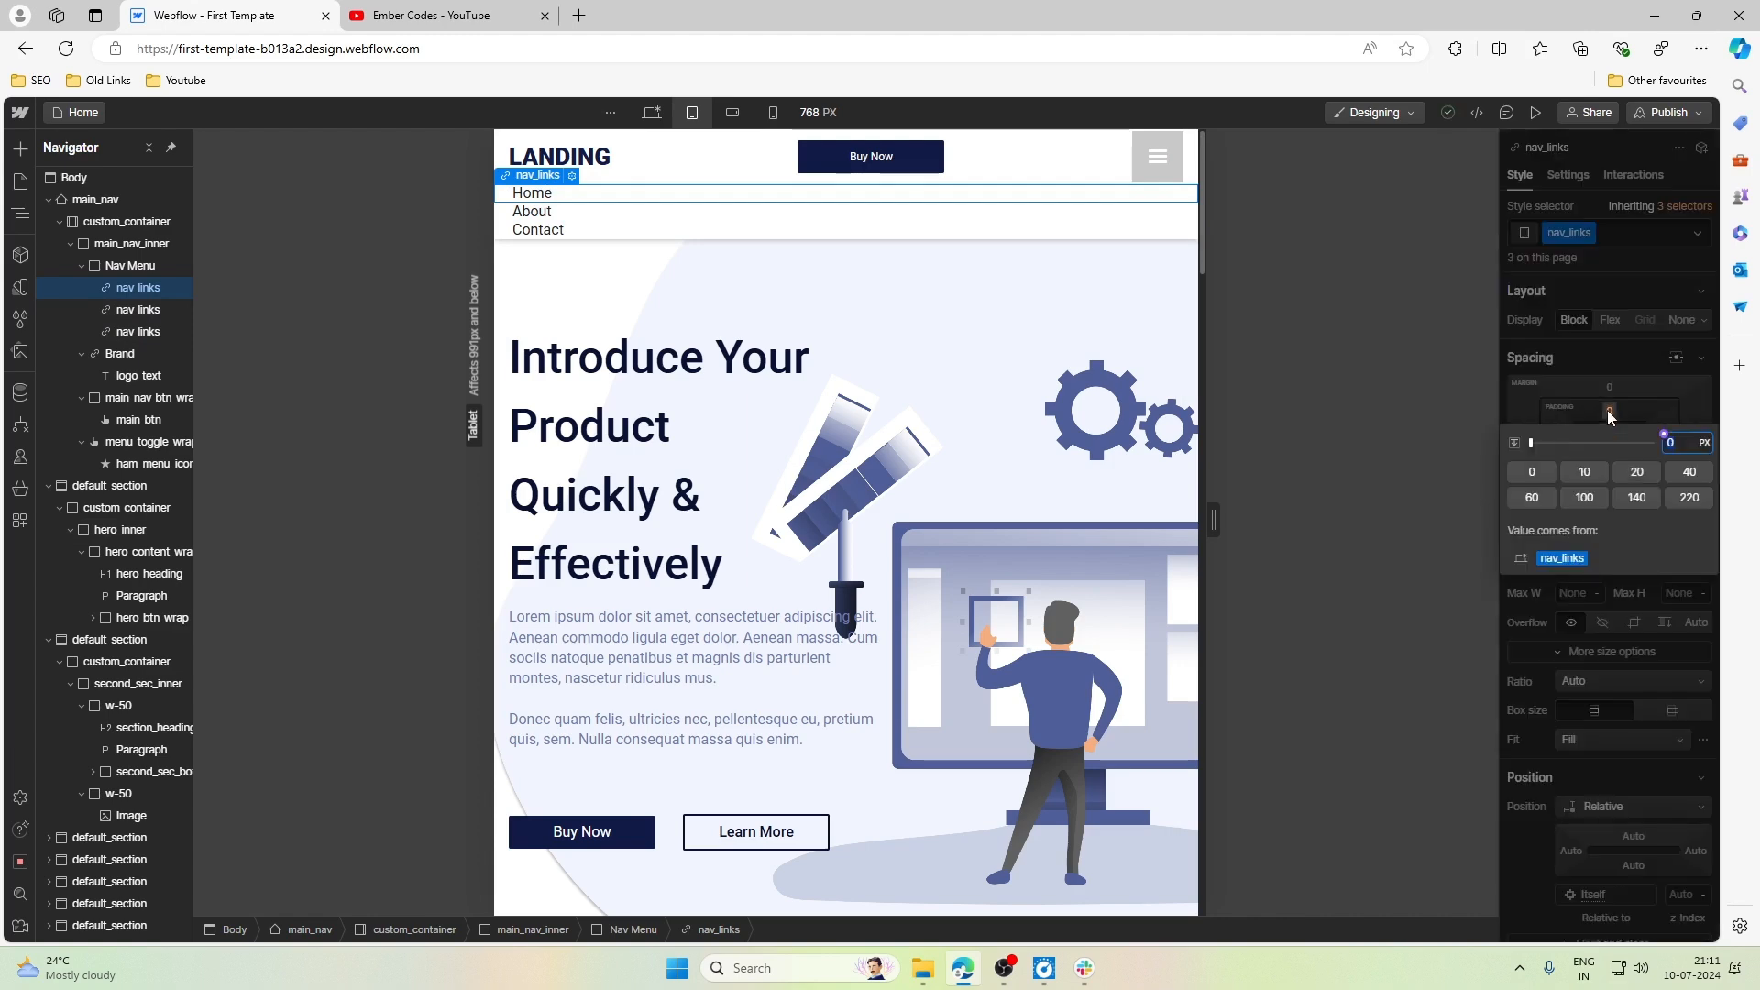
text(.5rem)
key(Return)
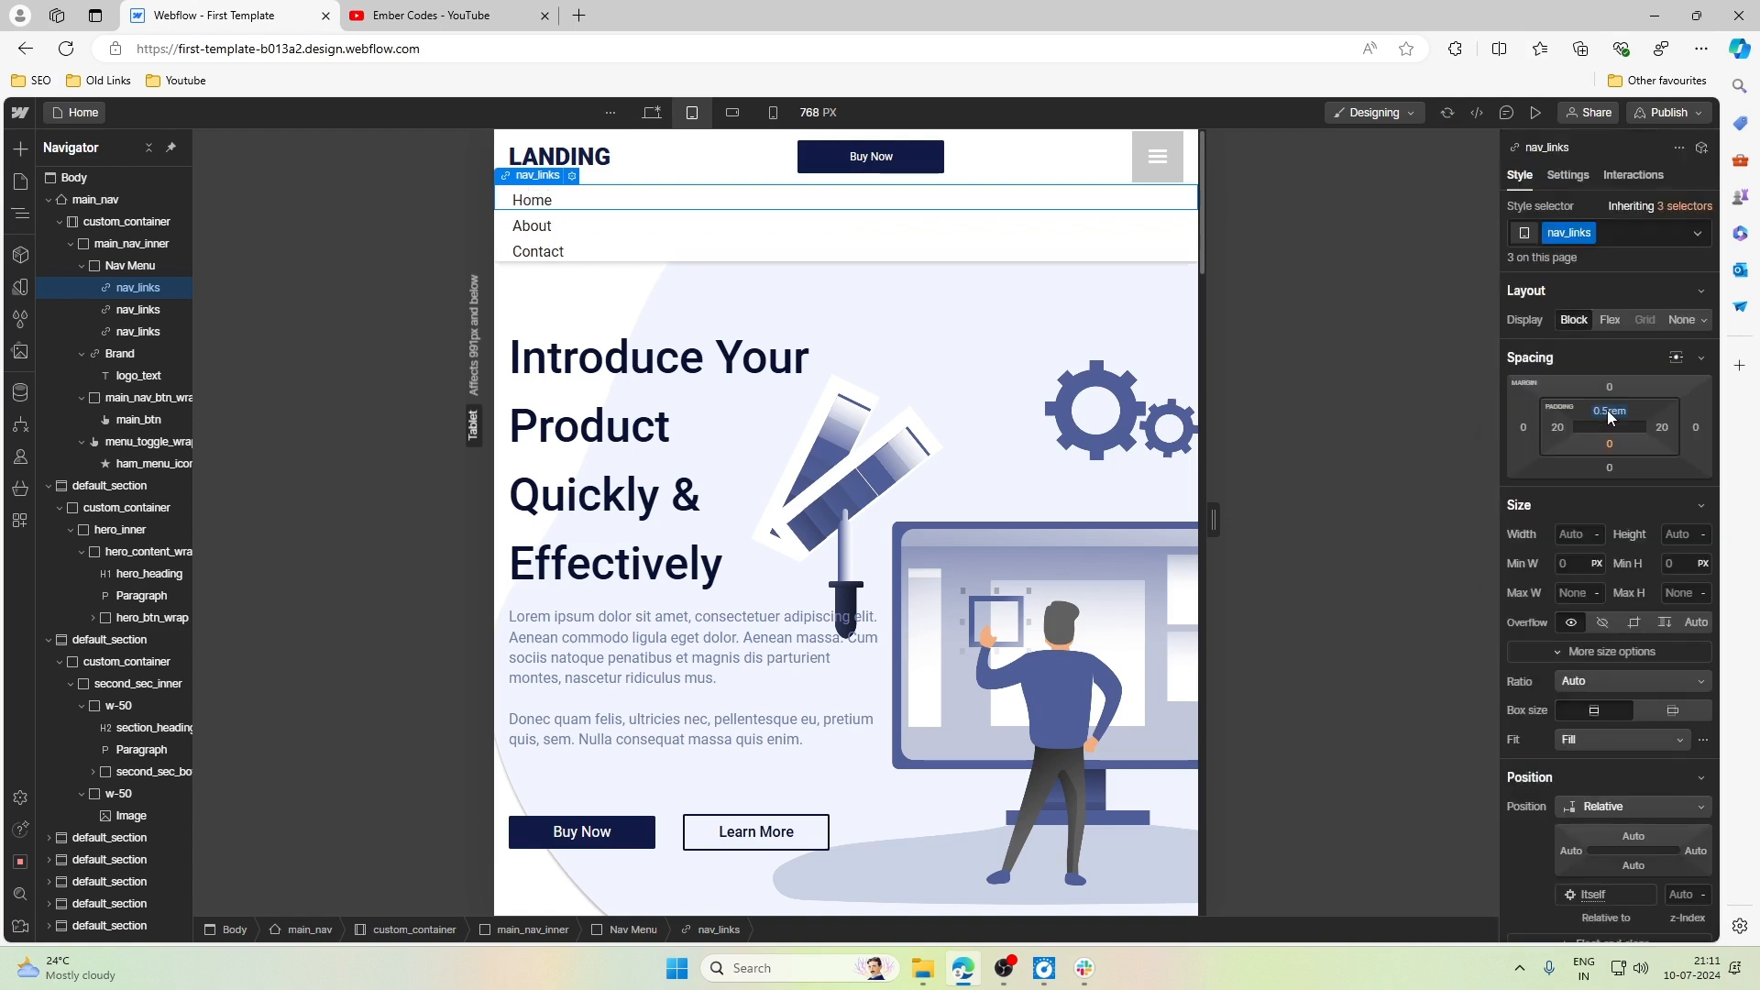
click(889, 307)
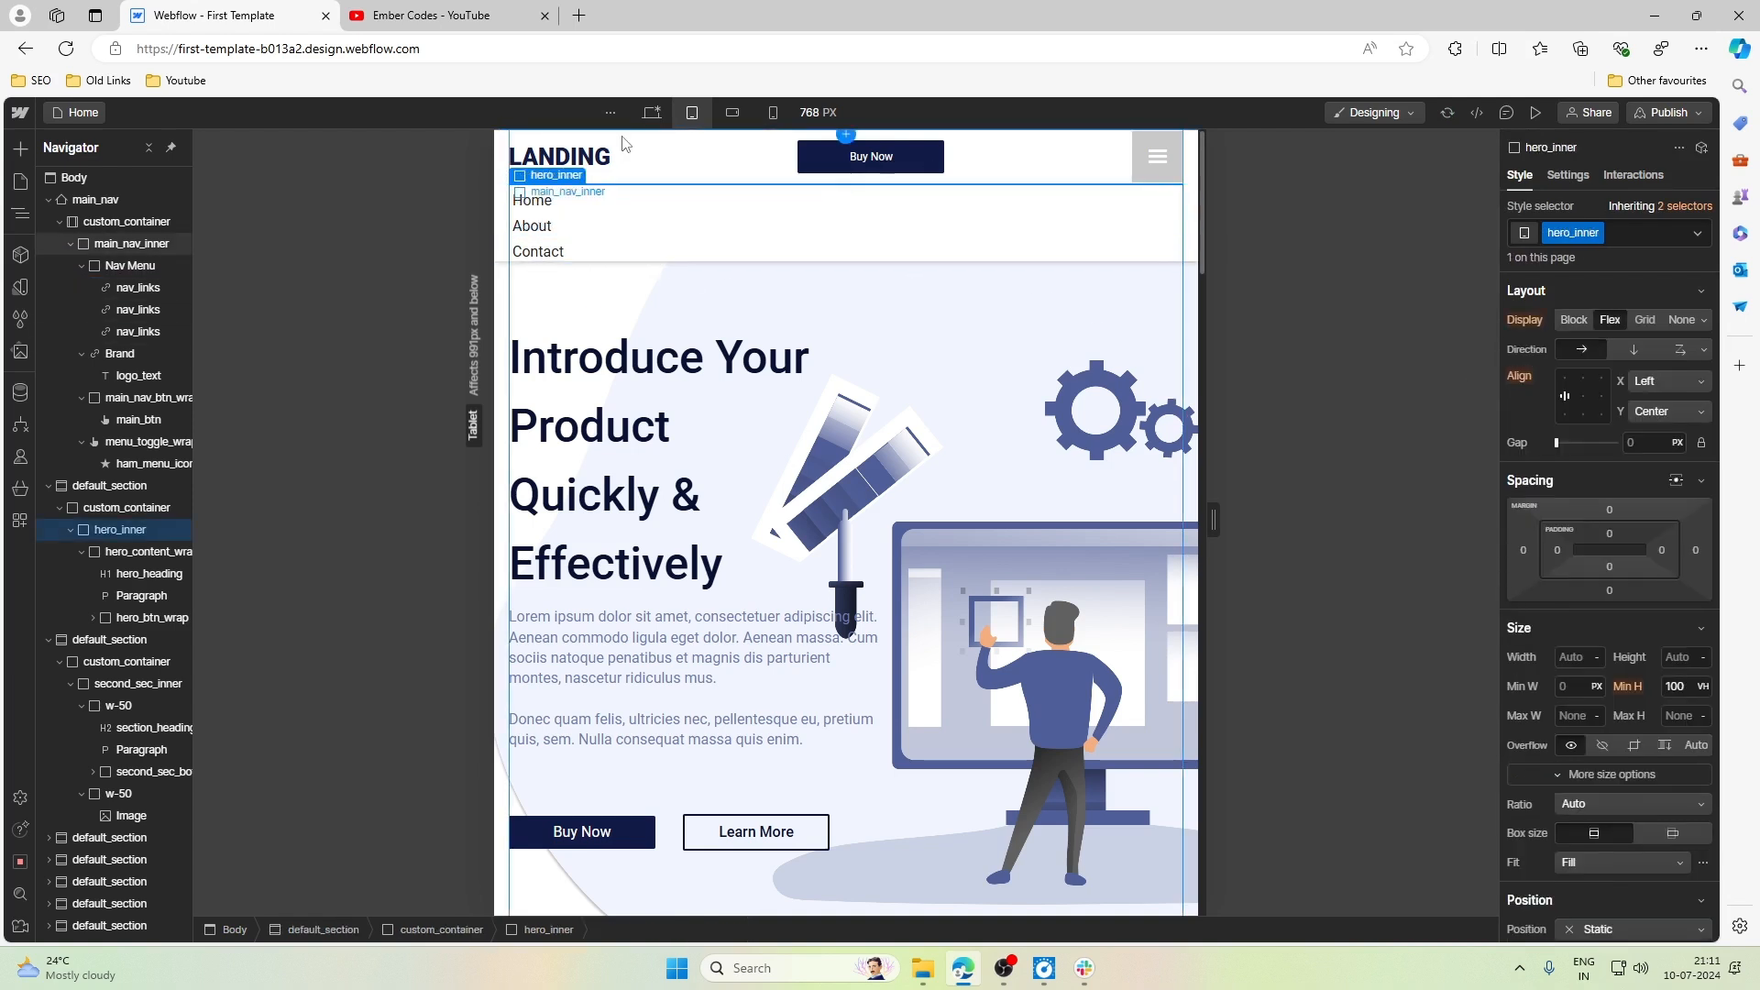
click(761, 170)
click(878, 403)
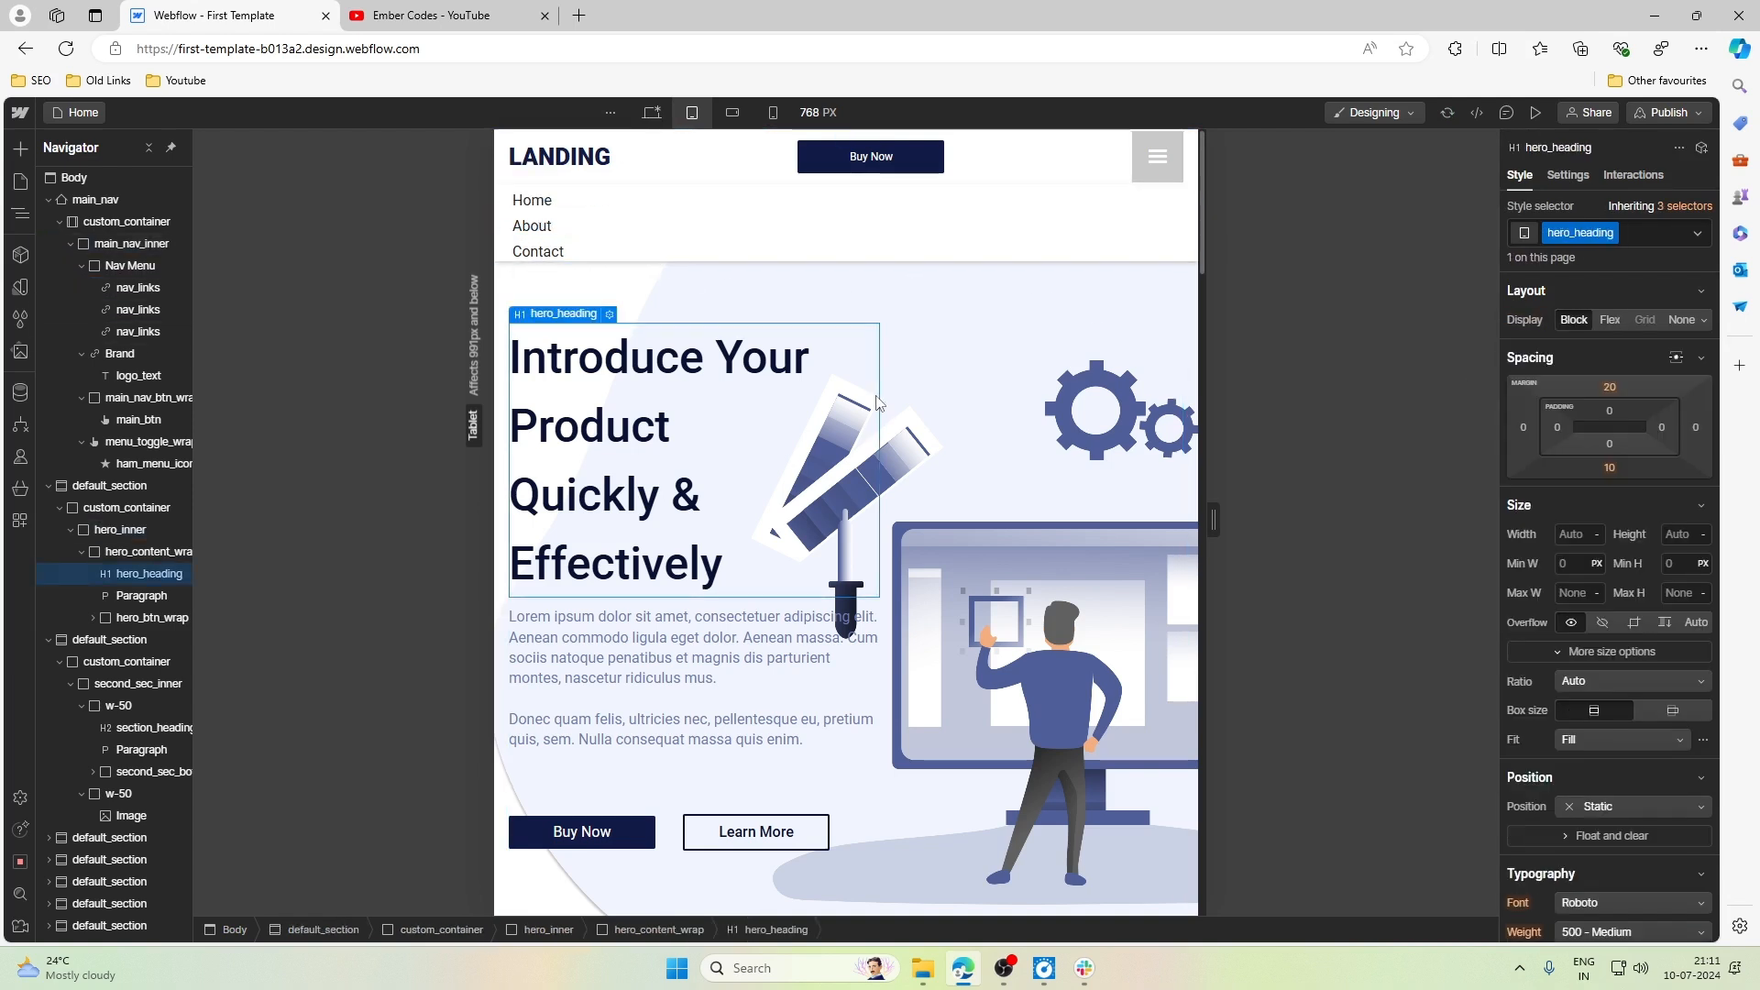
- Set the background color of menu_toggle_wrap to the White variable in its Open state
click(1148, 176)
click(1137, 172)
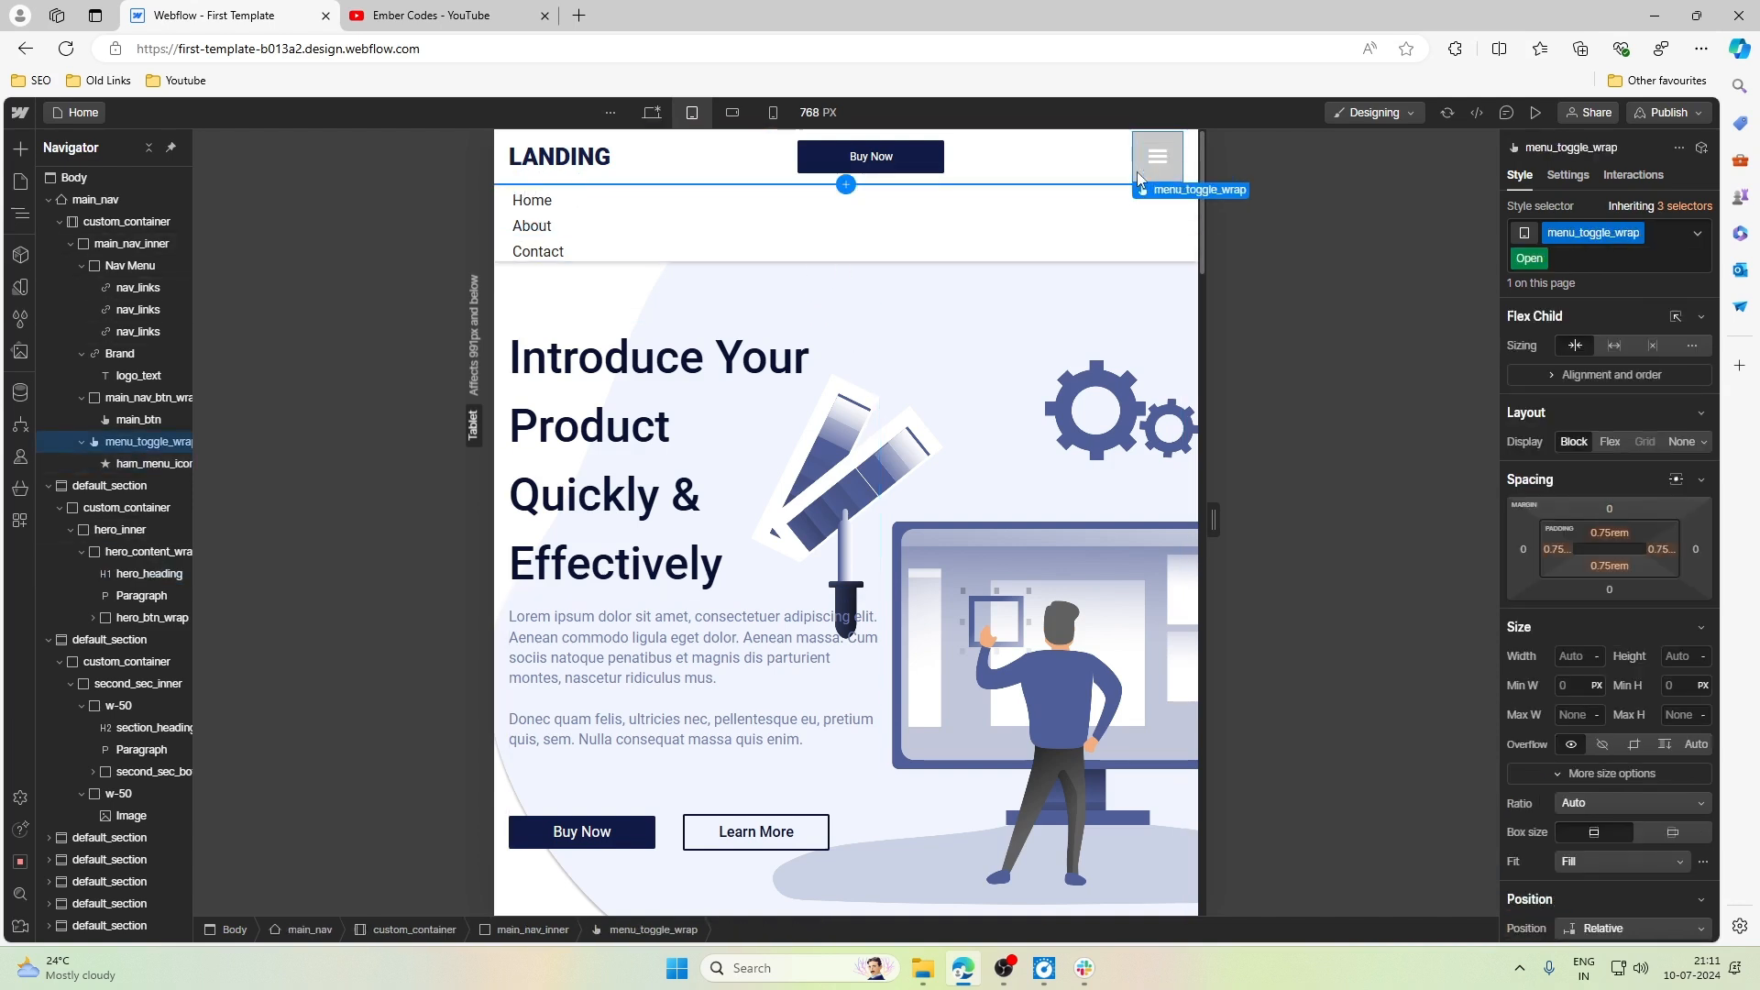
scroll(1605, 548, down, 7)
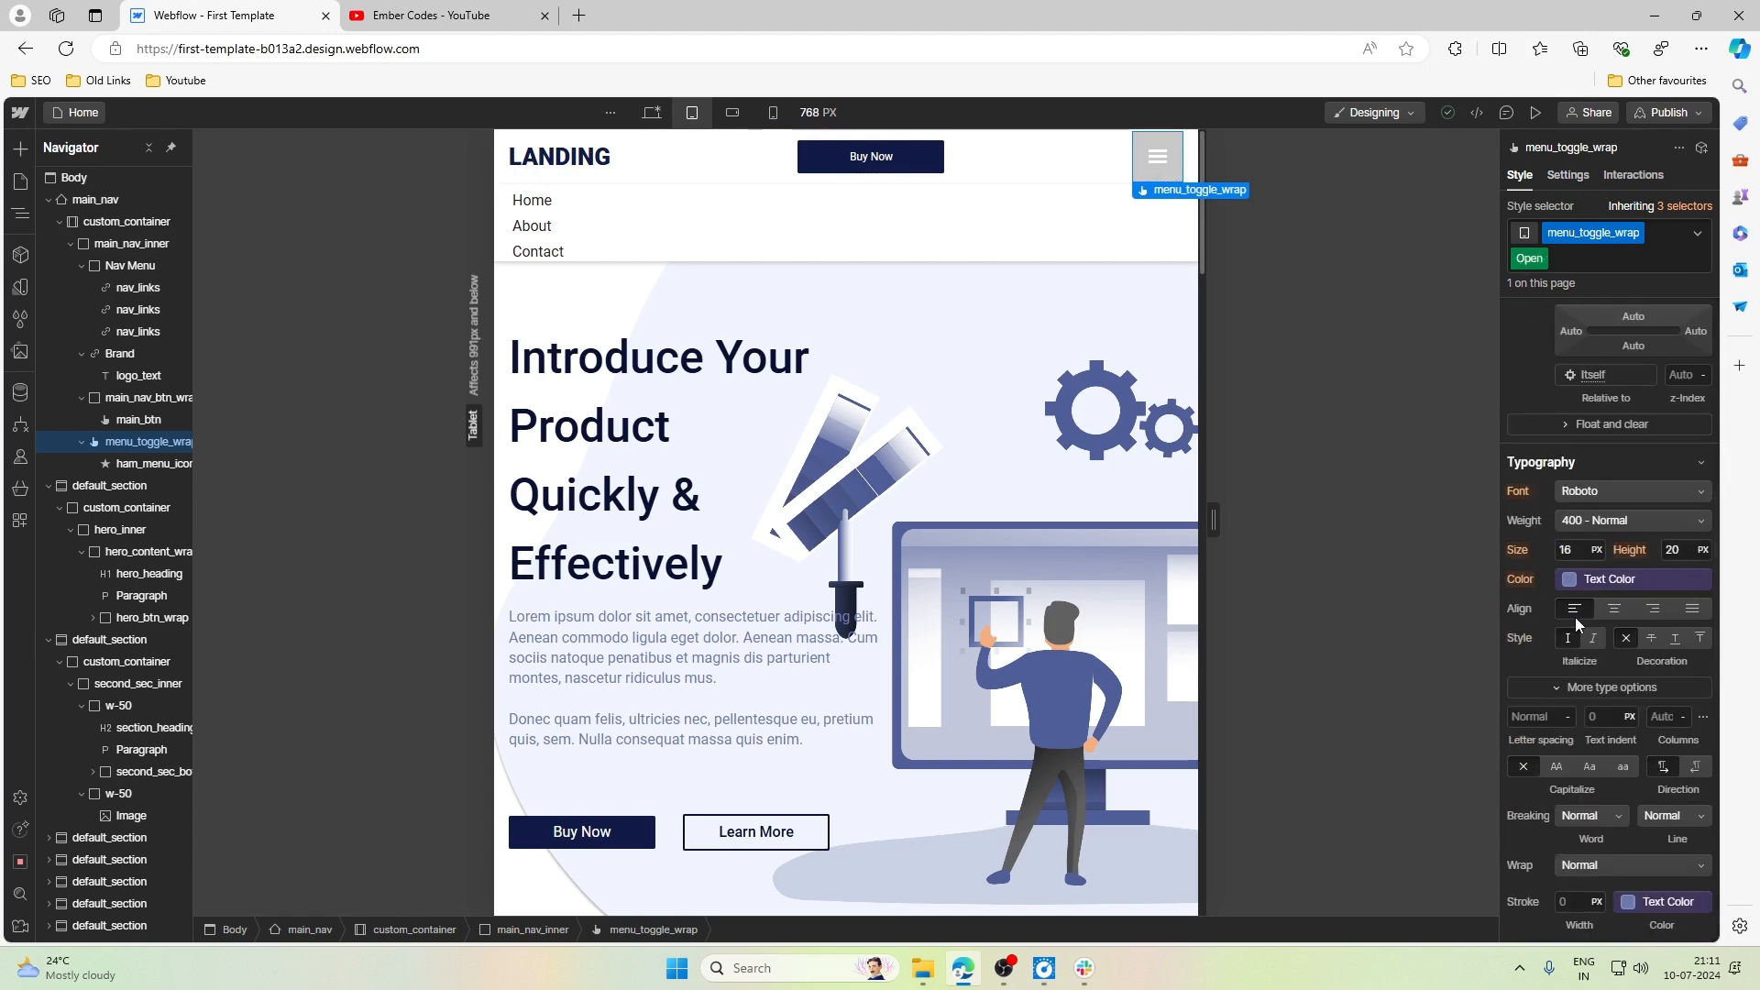
scroll(1575, 618, down, 2)
scroll(1591, 620, down, 4)
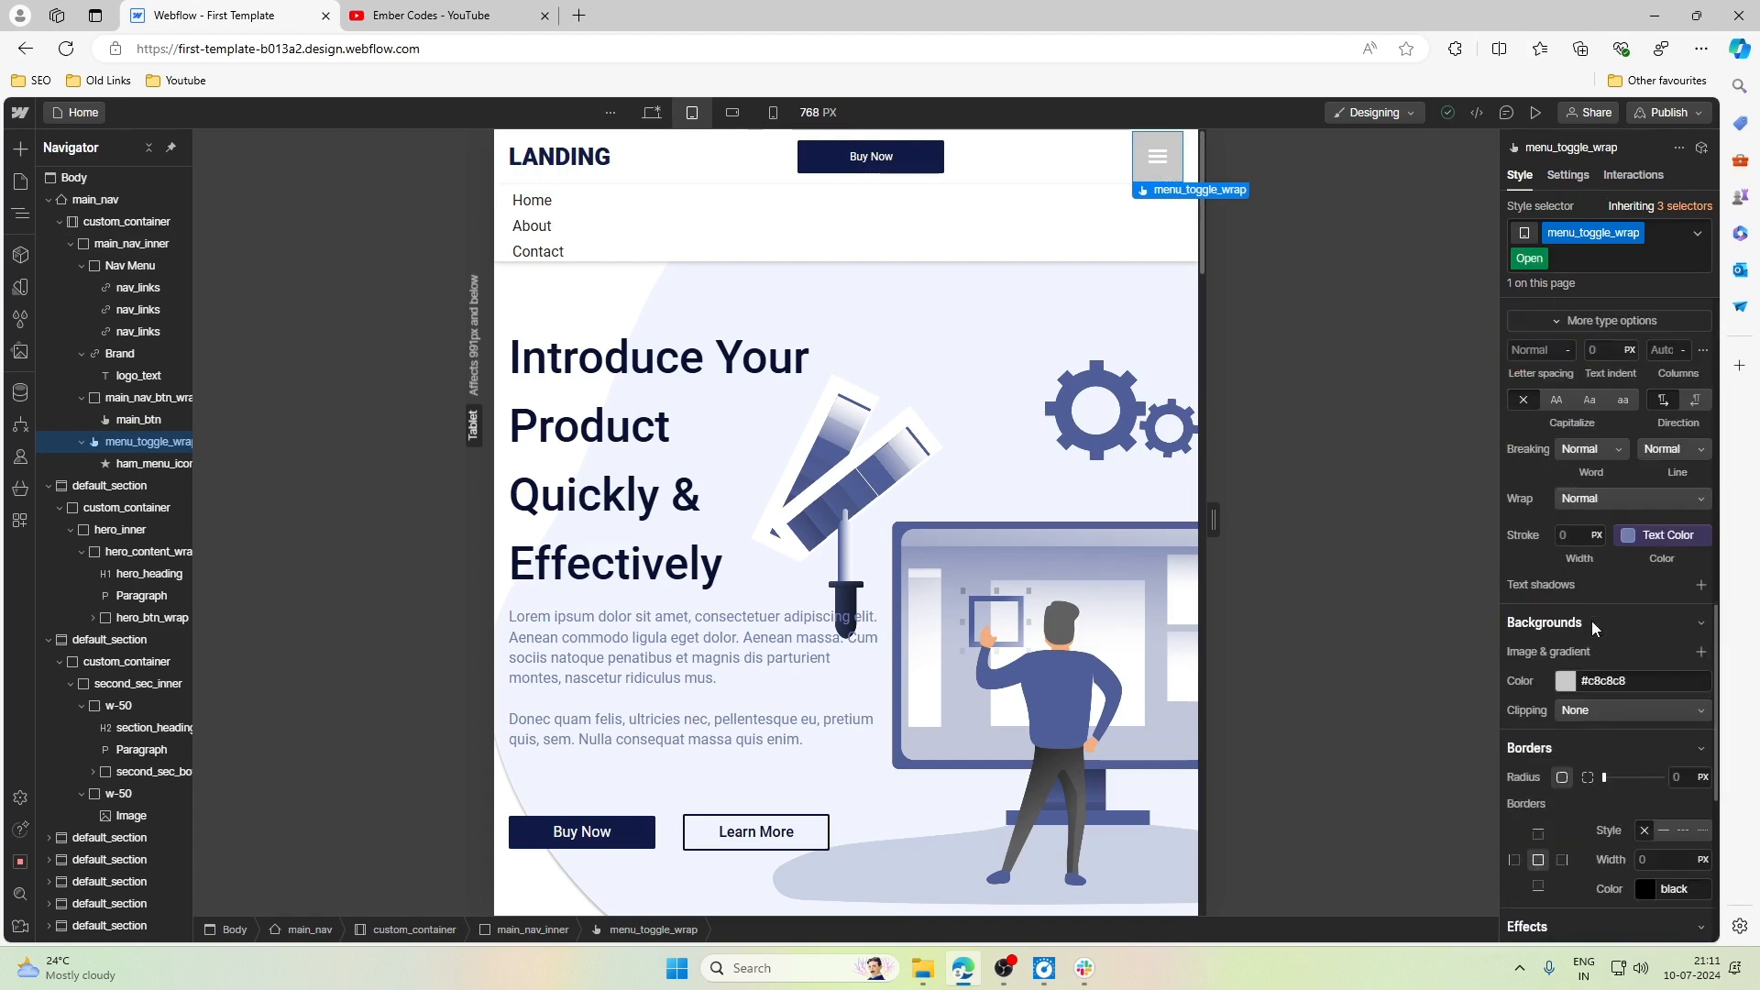
click(1567, 497)
click(1543, 594)
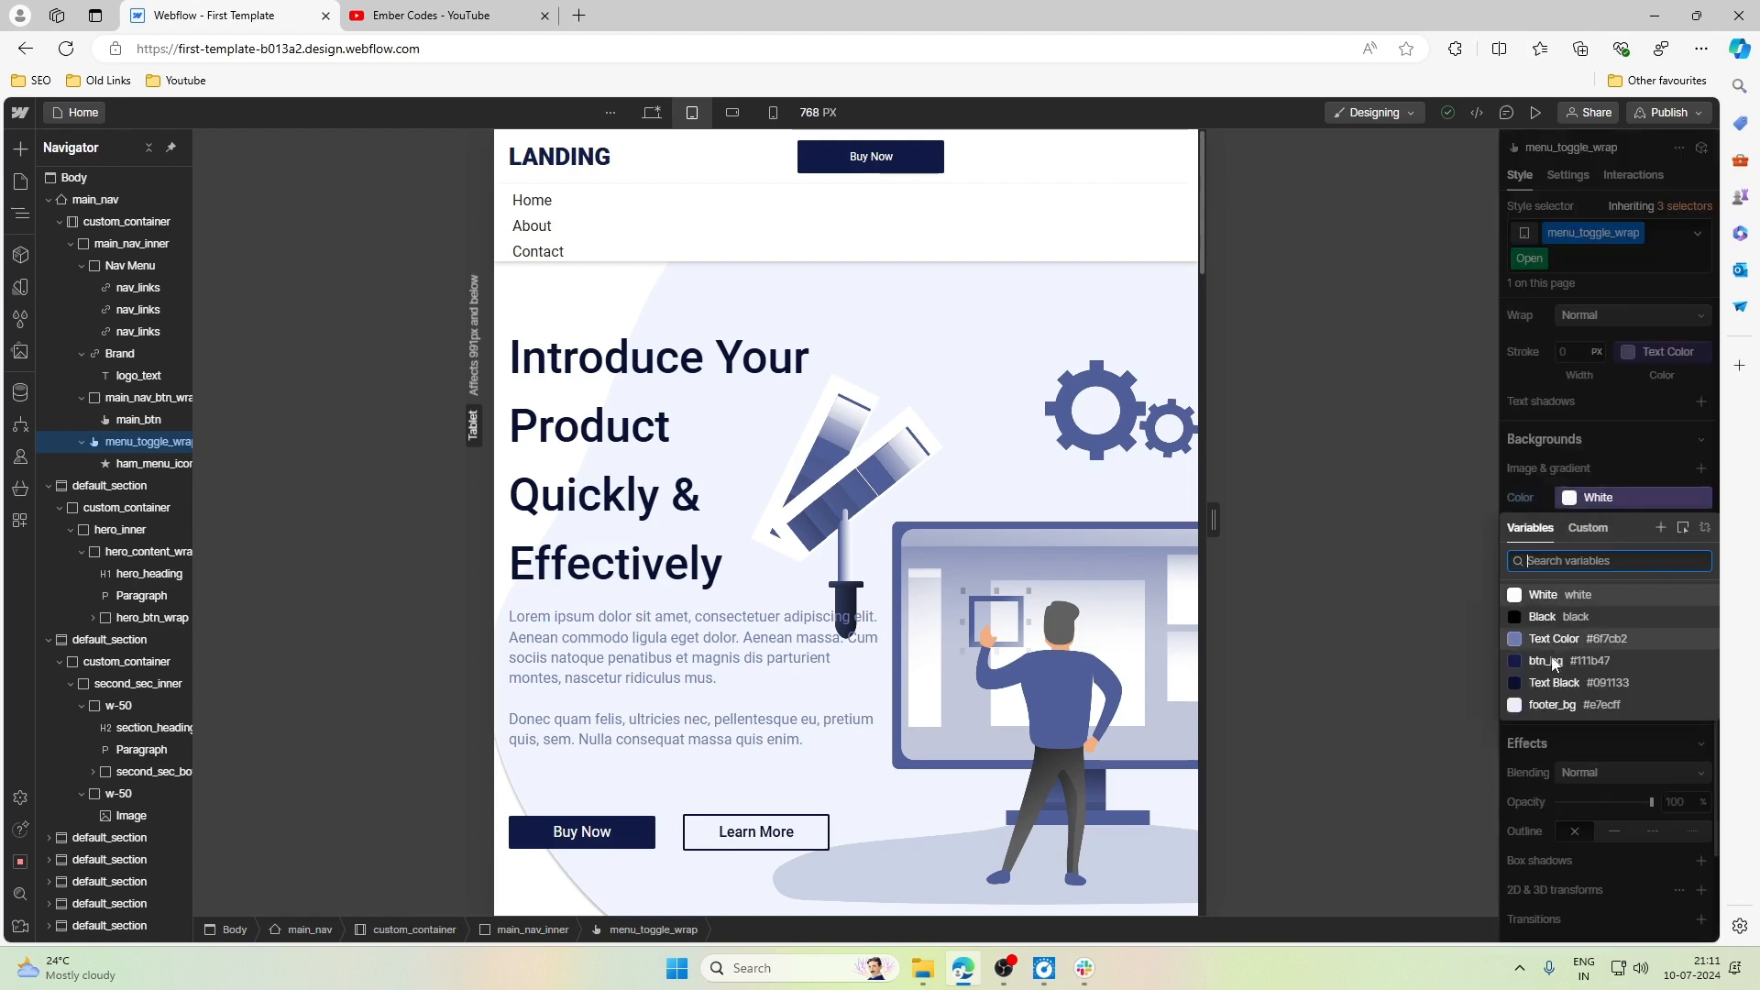
key(Escape)
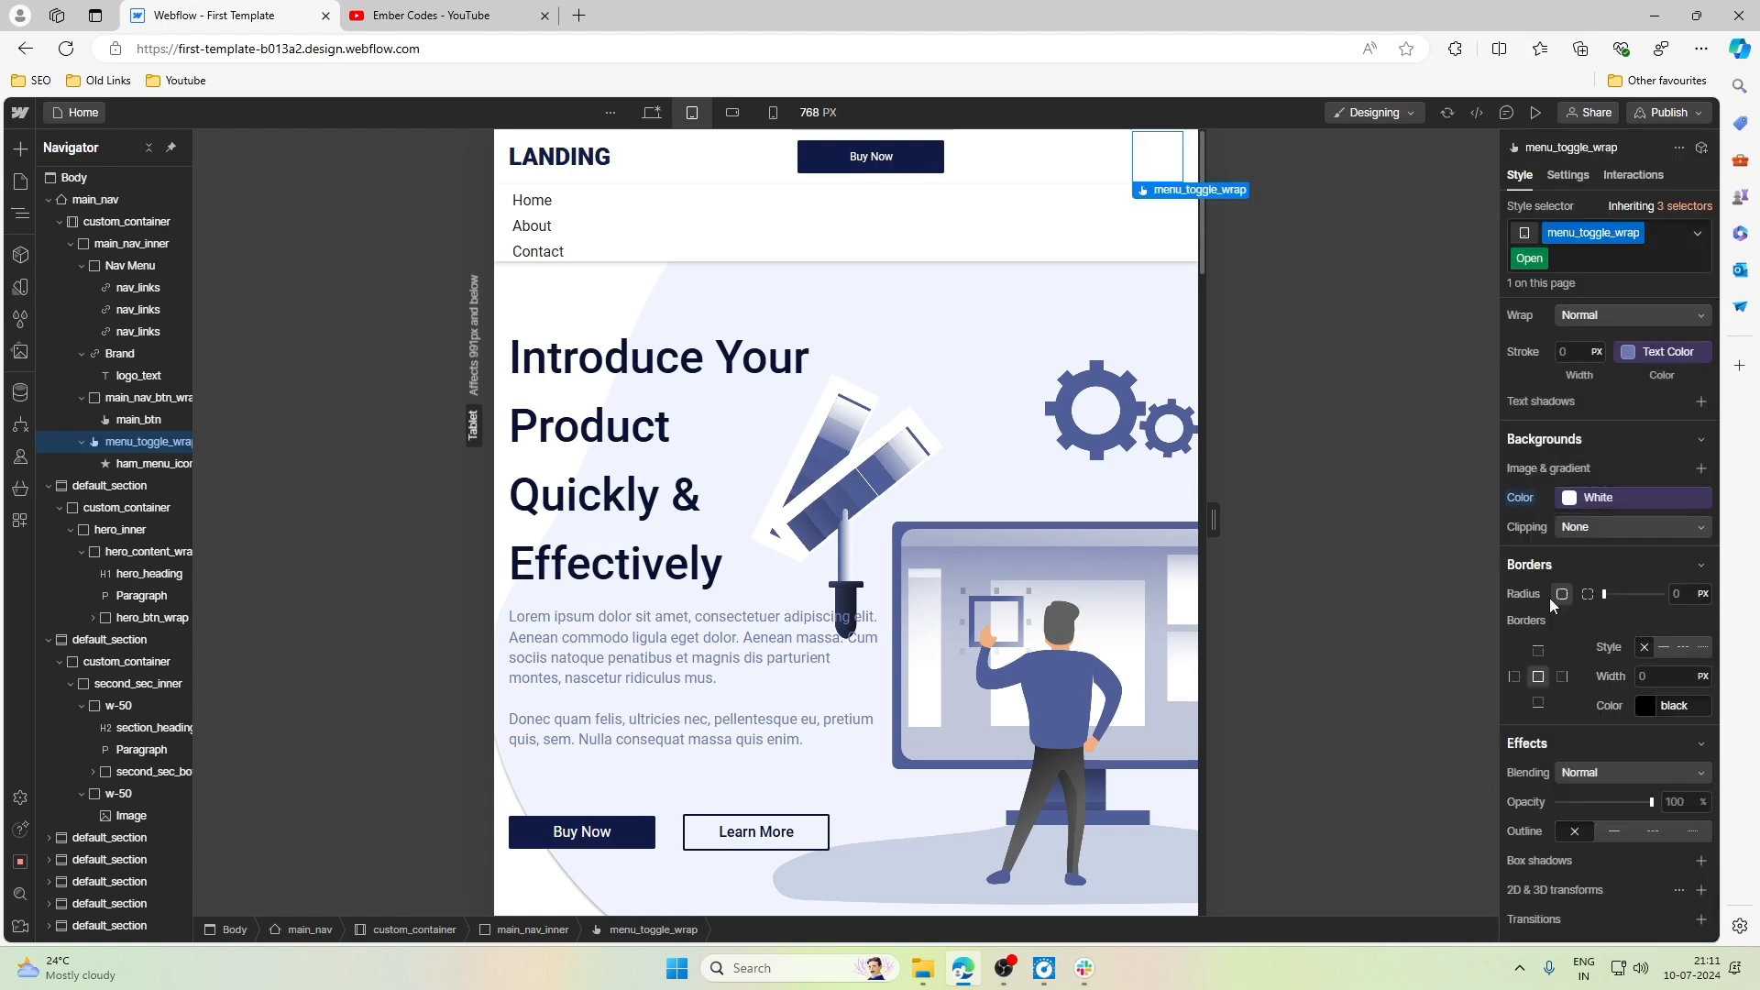
- Apply the Text Color variable to menu_toggle_wrap's font color and unlink it to the plain value #6f7cb2
scroll(1549, 598, up, 5)
scroll(1549, 596, up, 6)
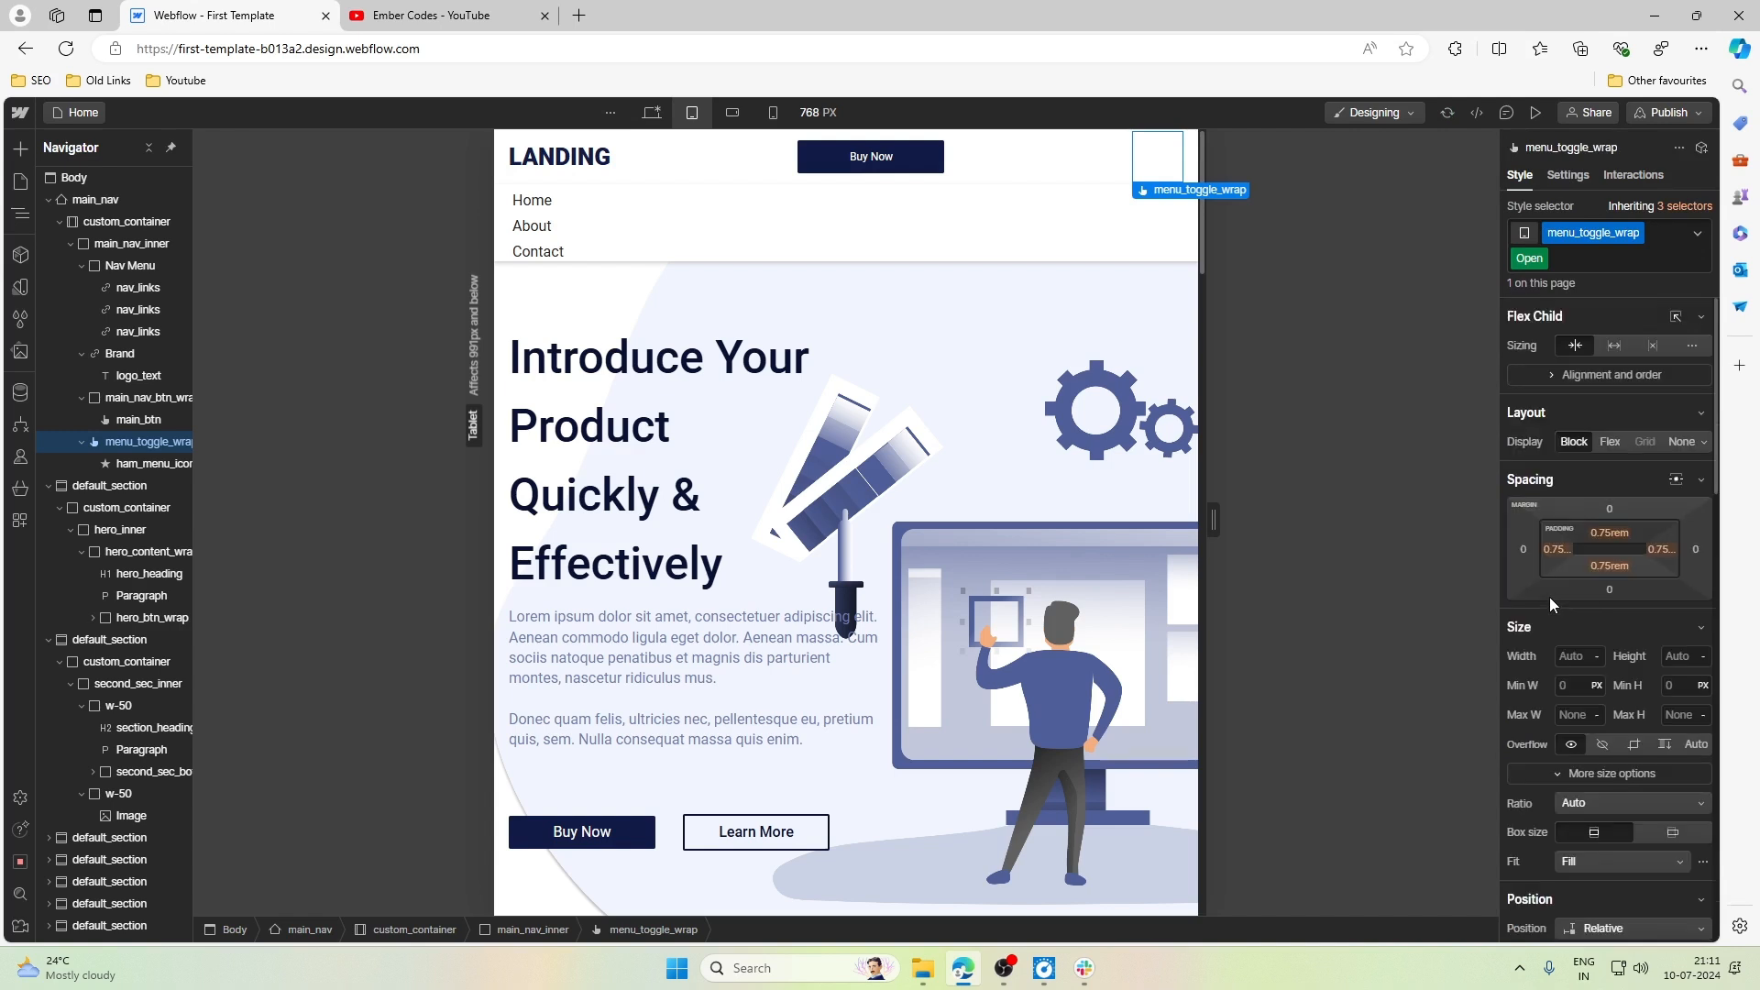
scroll(1549, 597, down, 6)
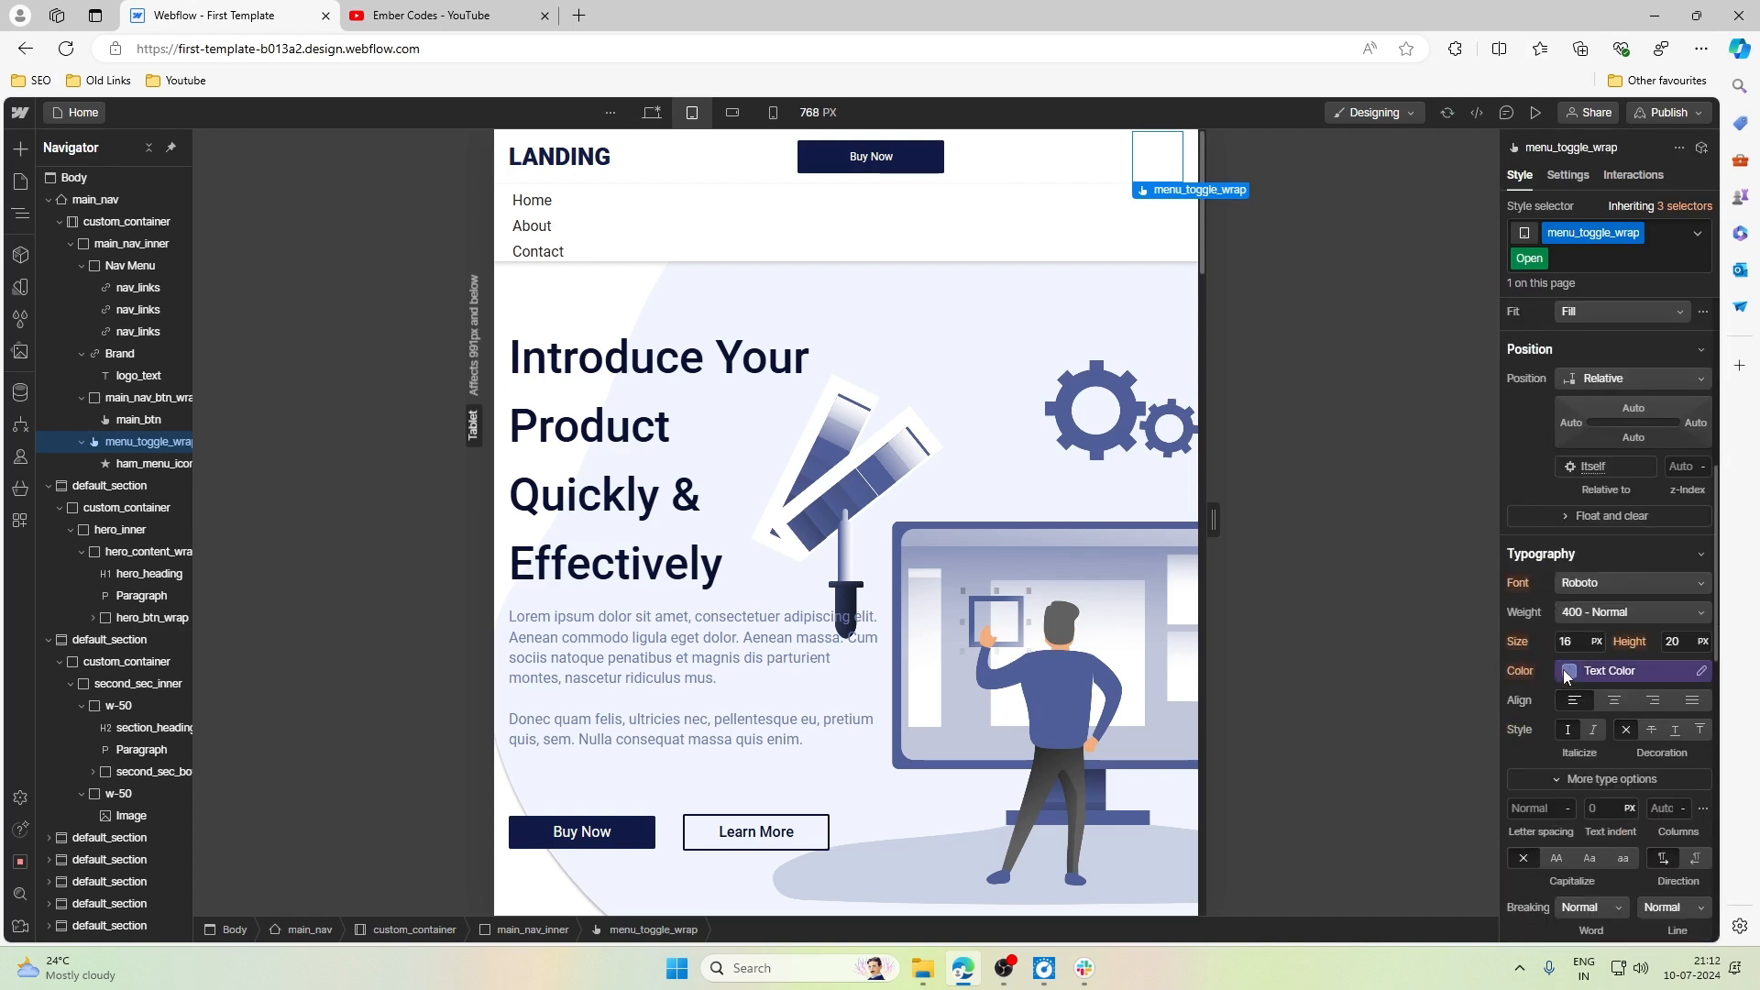
click(1675, 671)
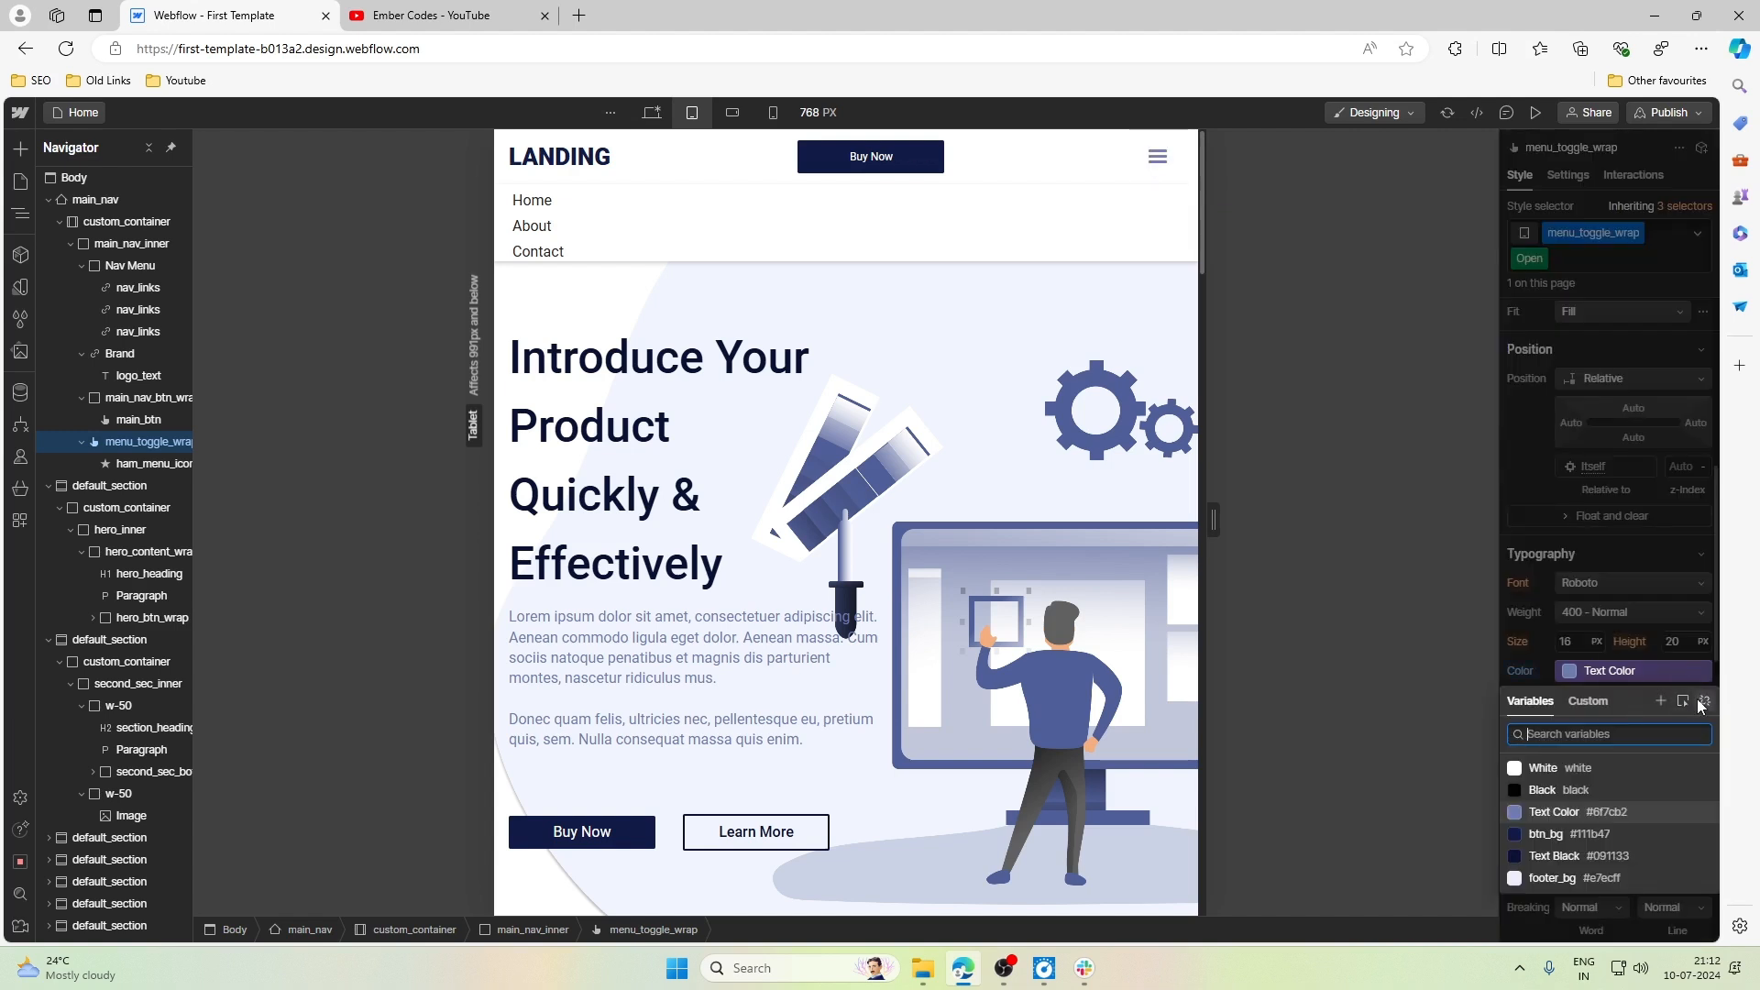
click(1701, 701)
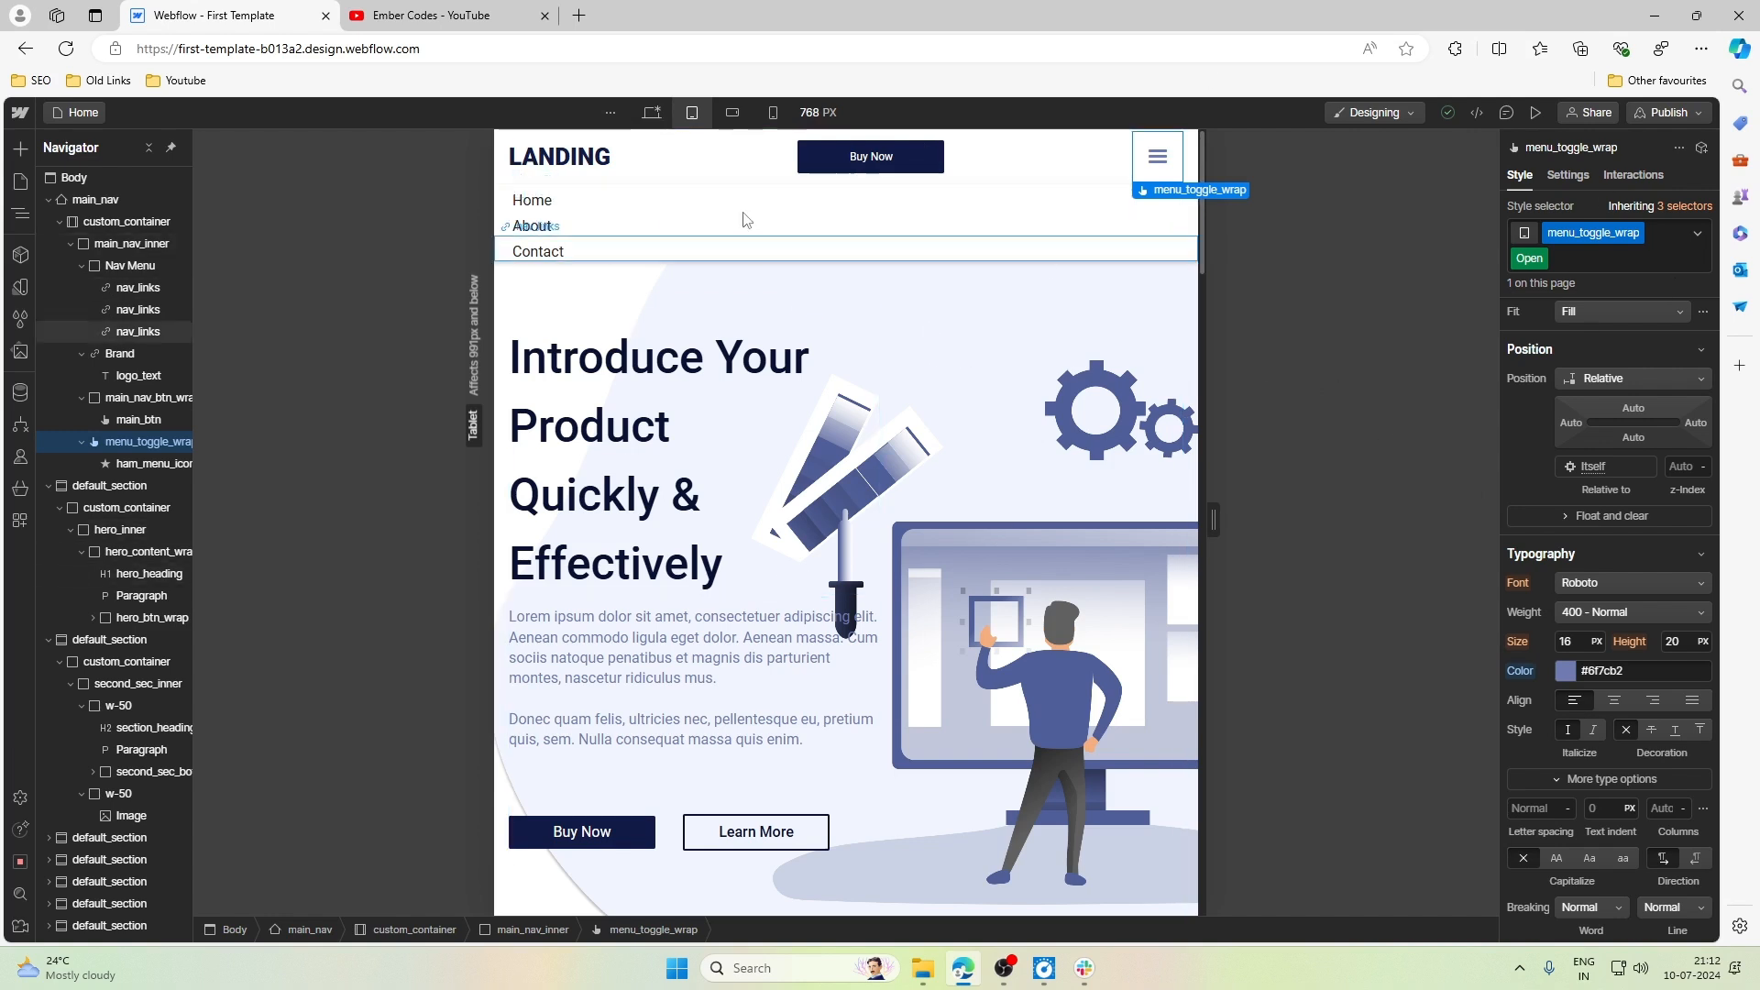
- Set the top and bottom padding of Nav Menu to 0.5rem
click(603, 258)
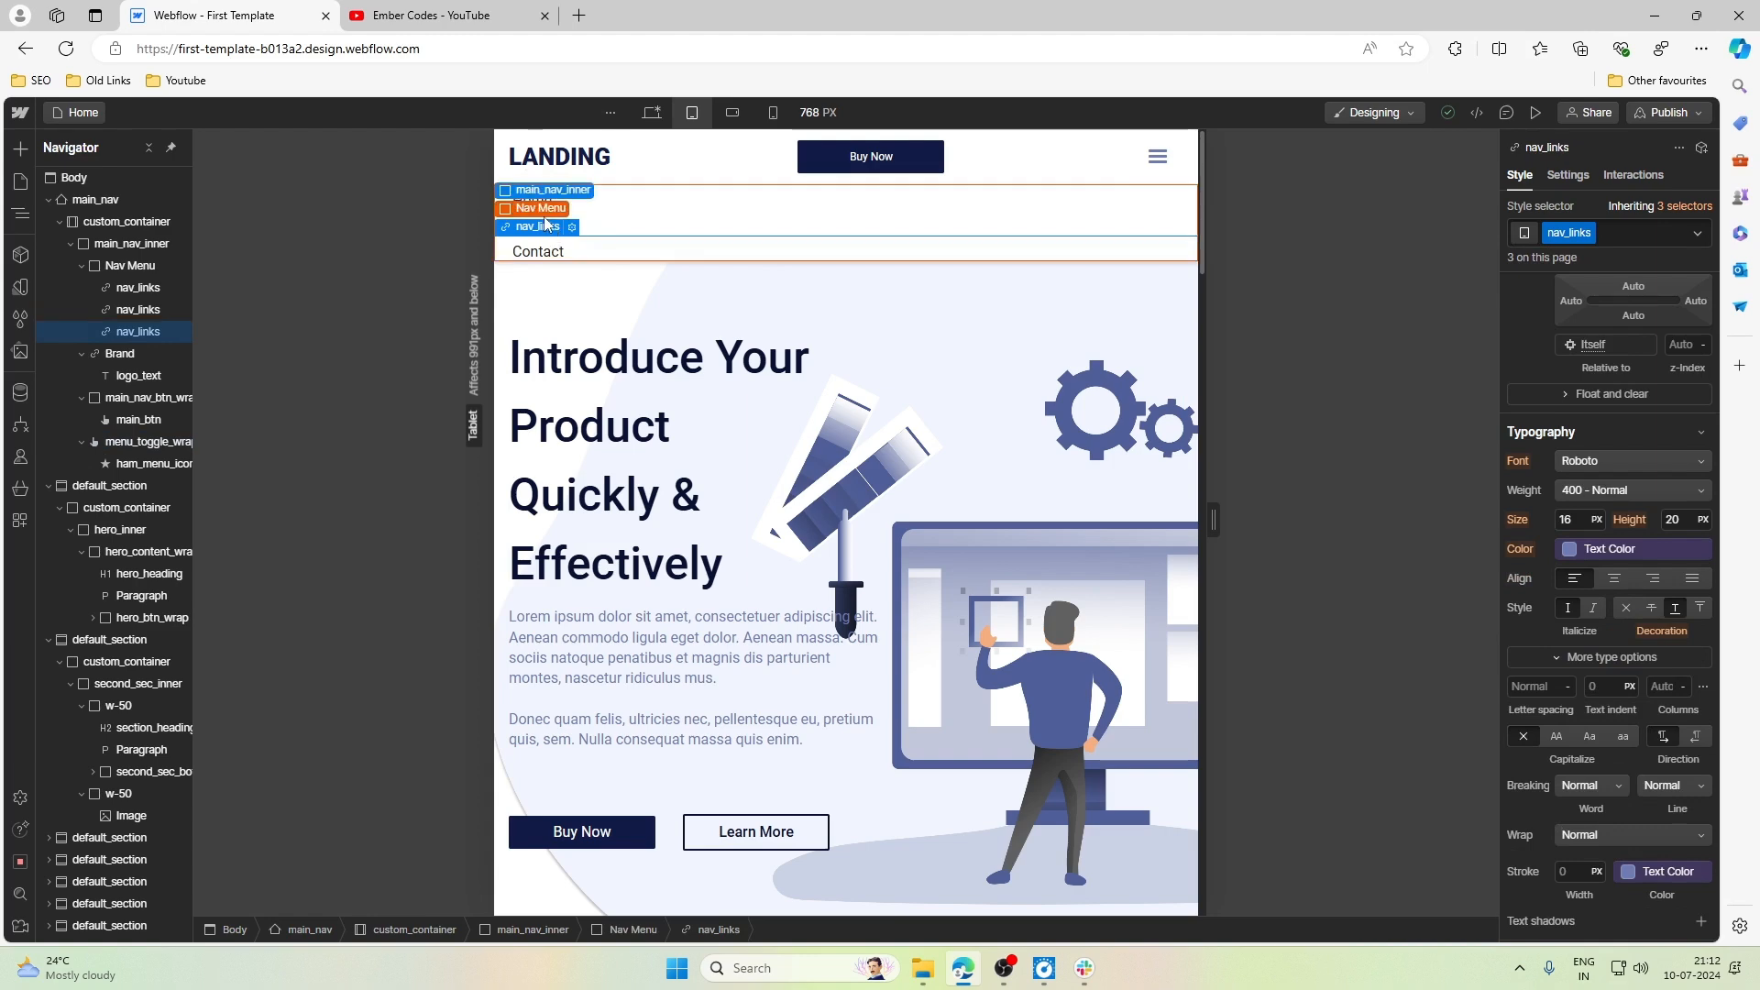
click(540, 210)
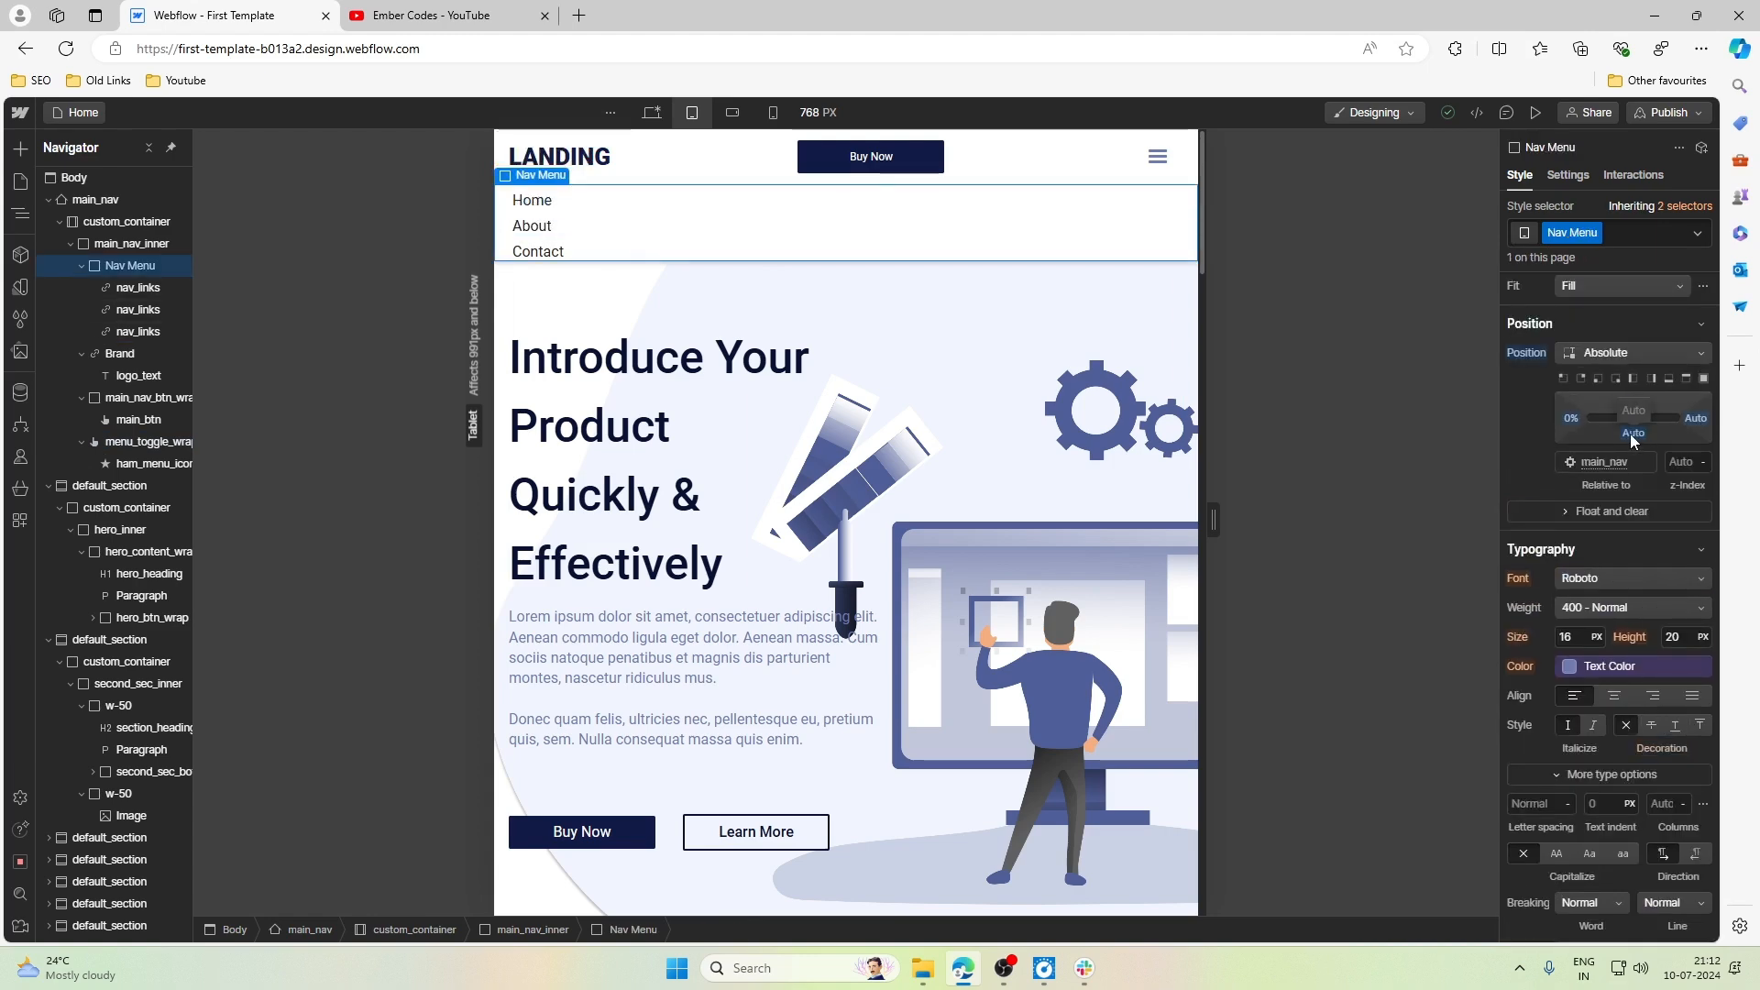
scroll(1625, 437, up, 6)
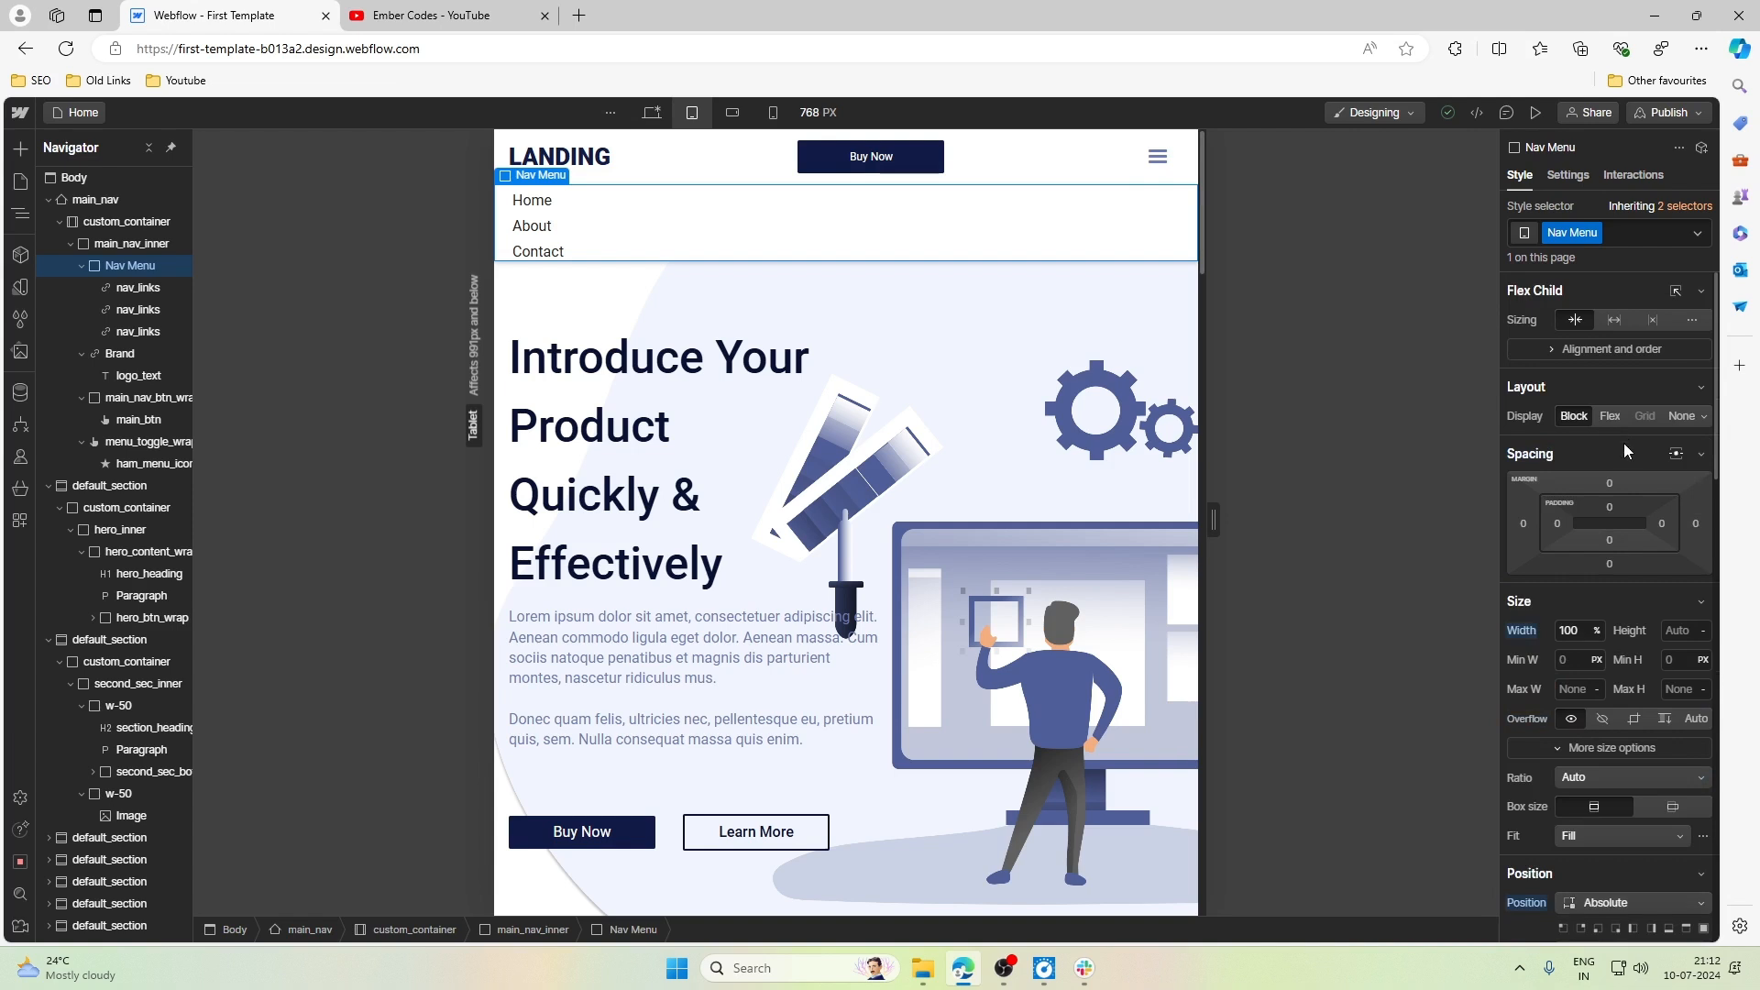
click(1611, 506)
text(5)
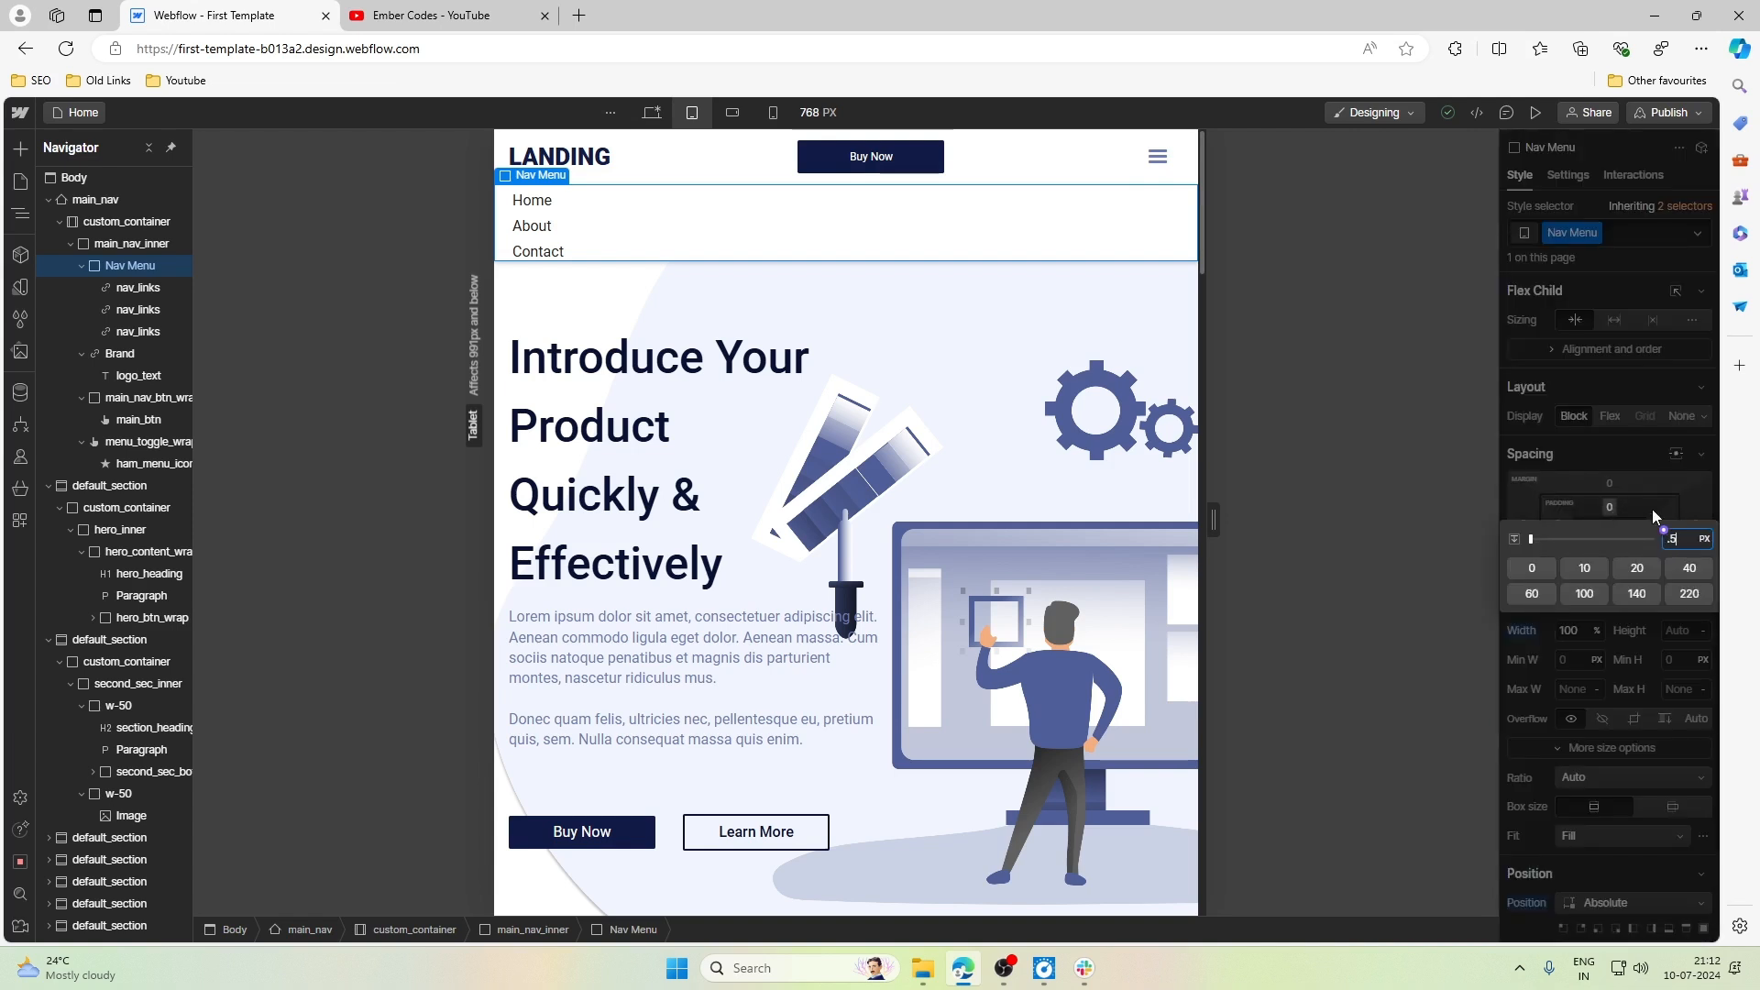
text(rem)
key(Return)
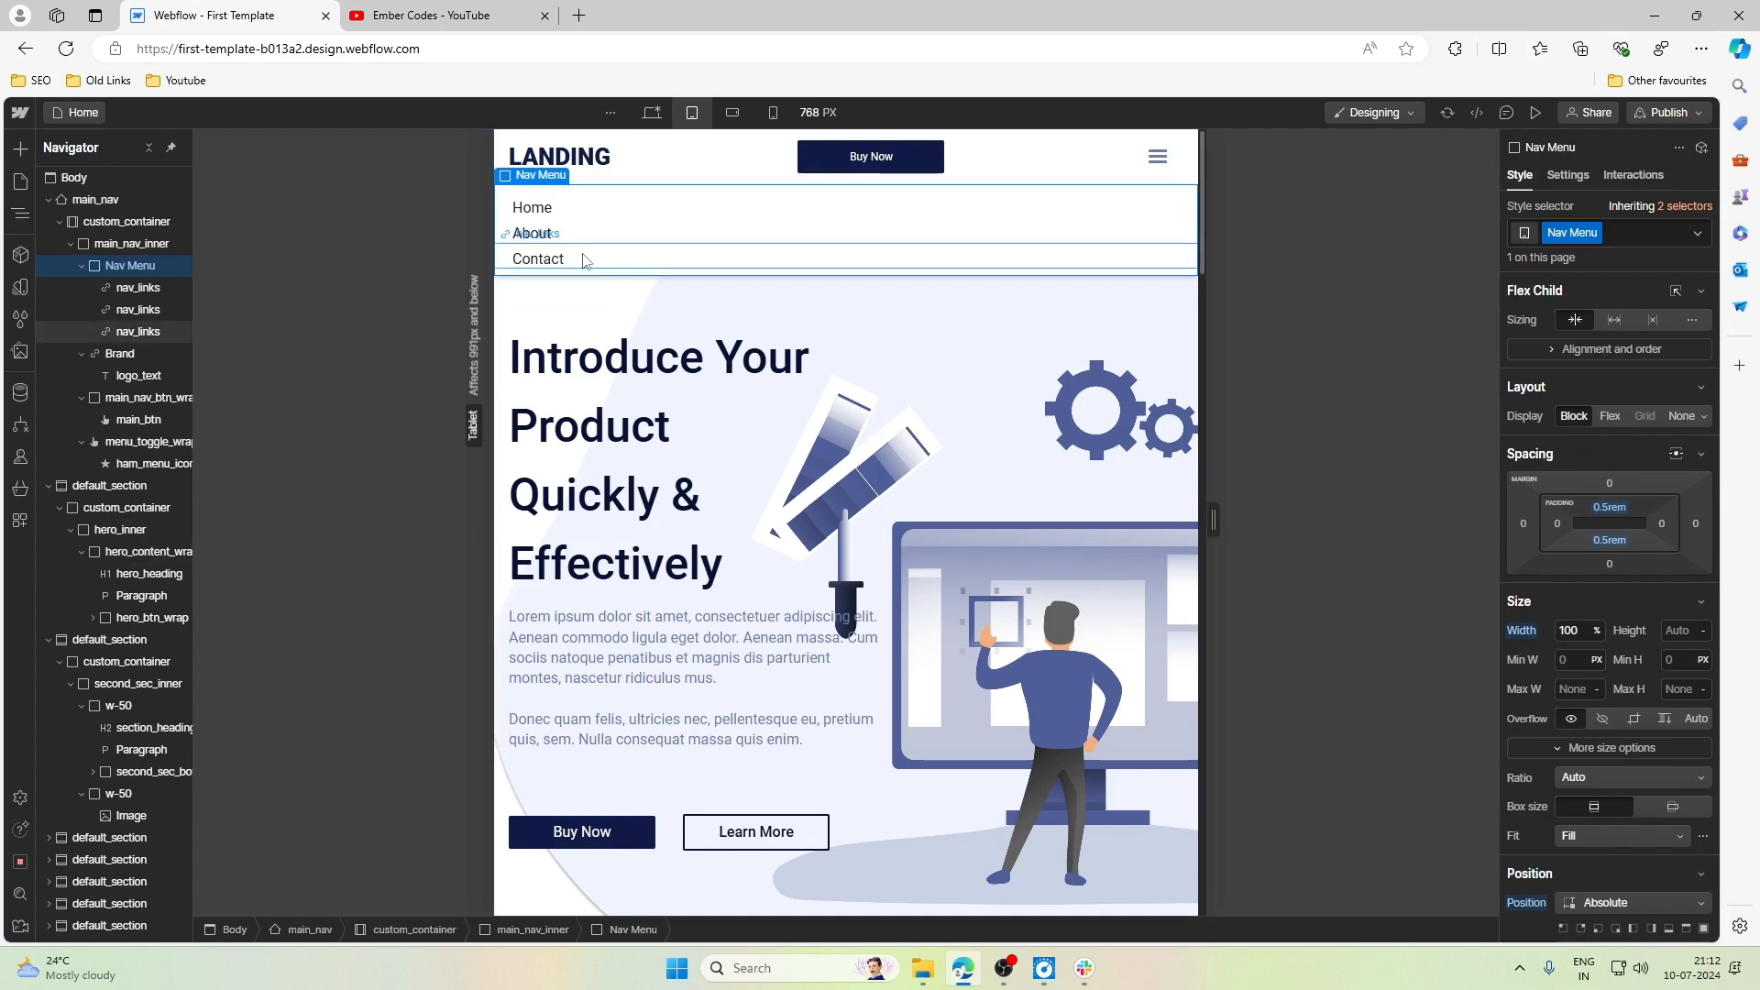
- Set the bottom padding of the nav_links in the dropdown to 0.5rem
click(538, 258)
click(1609, 444)
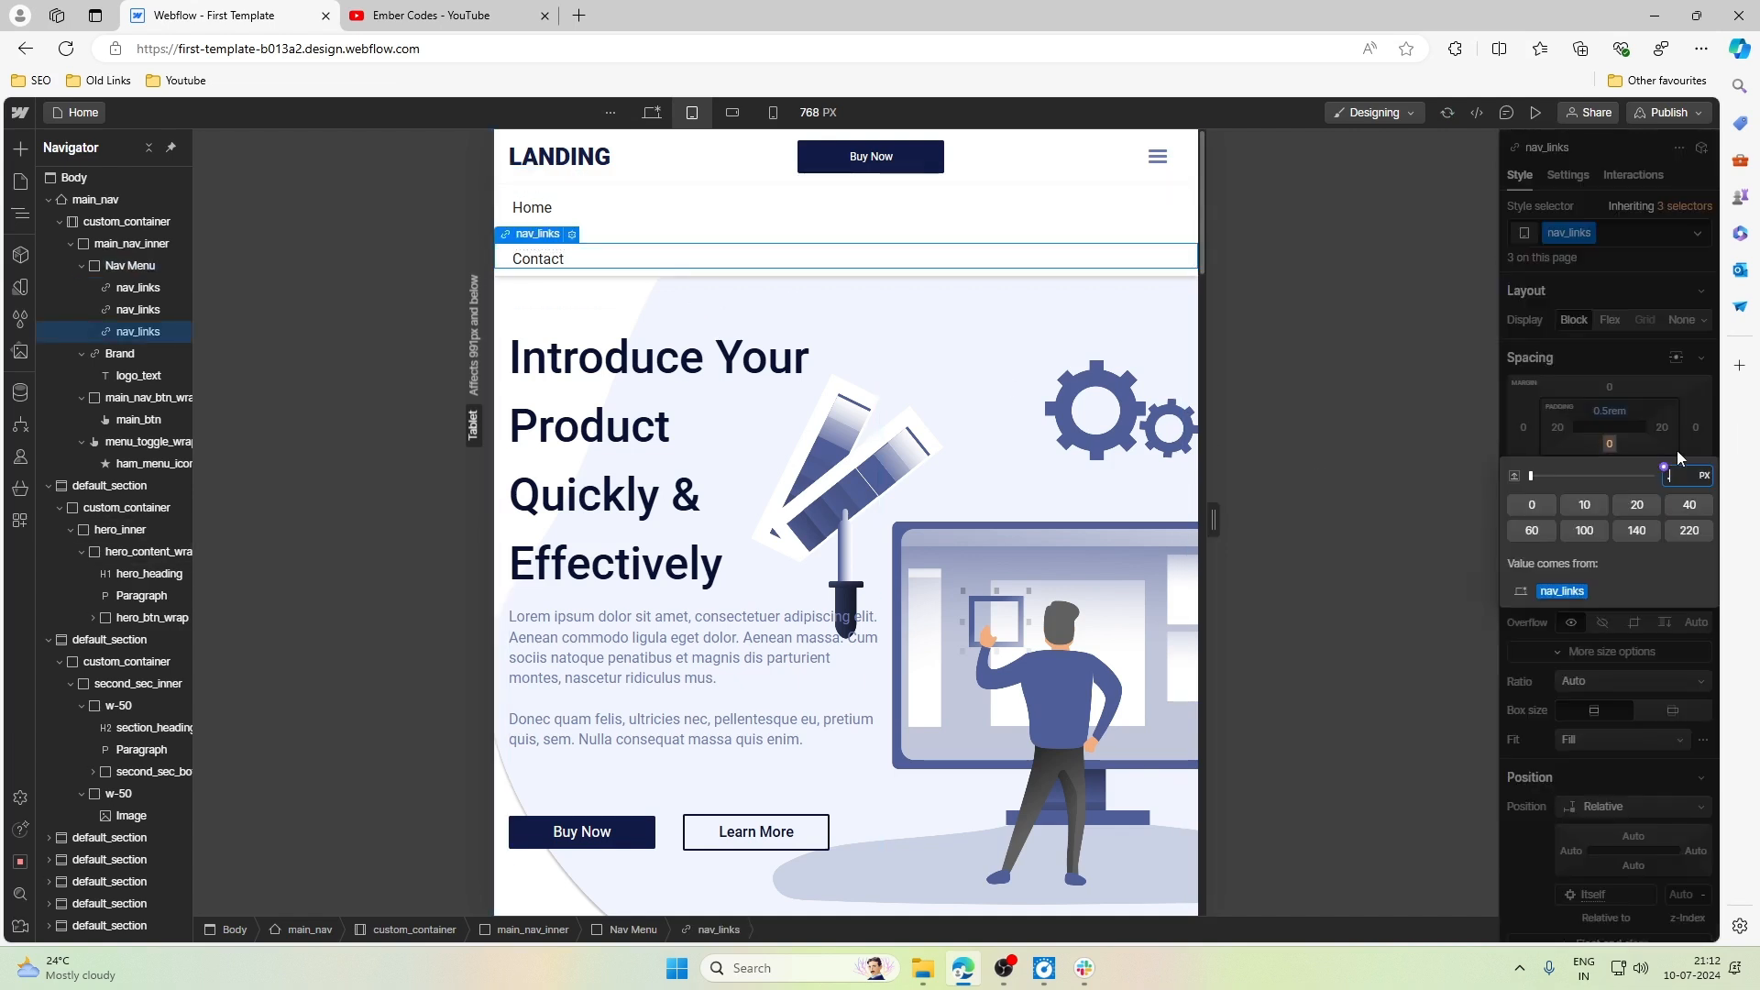
text(.5rem)
key(Return)
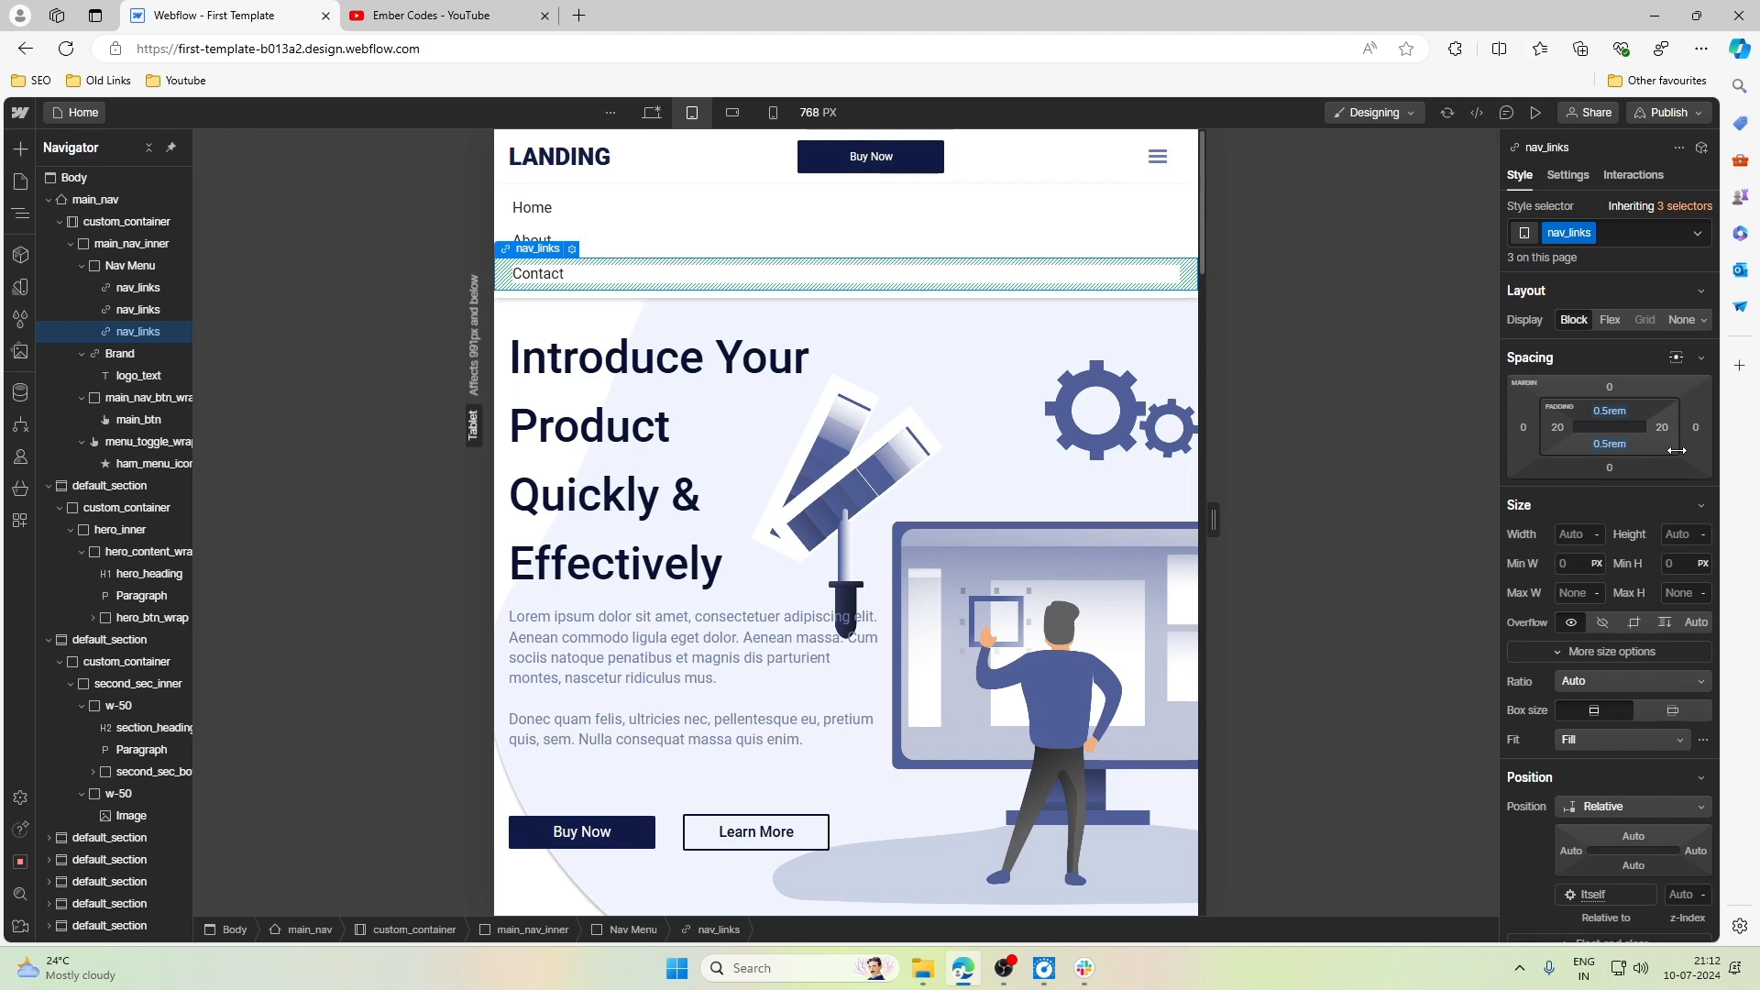
- Hide the open dropdown menu in the navbar settings of menu_toggle_wrap
click(856, 329)
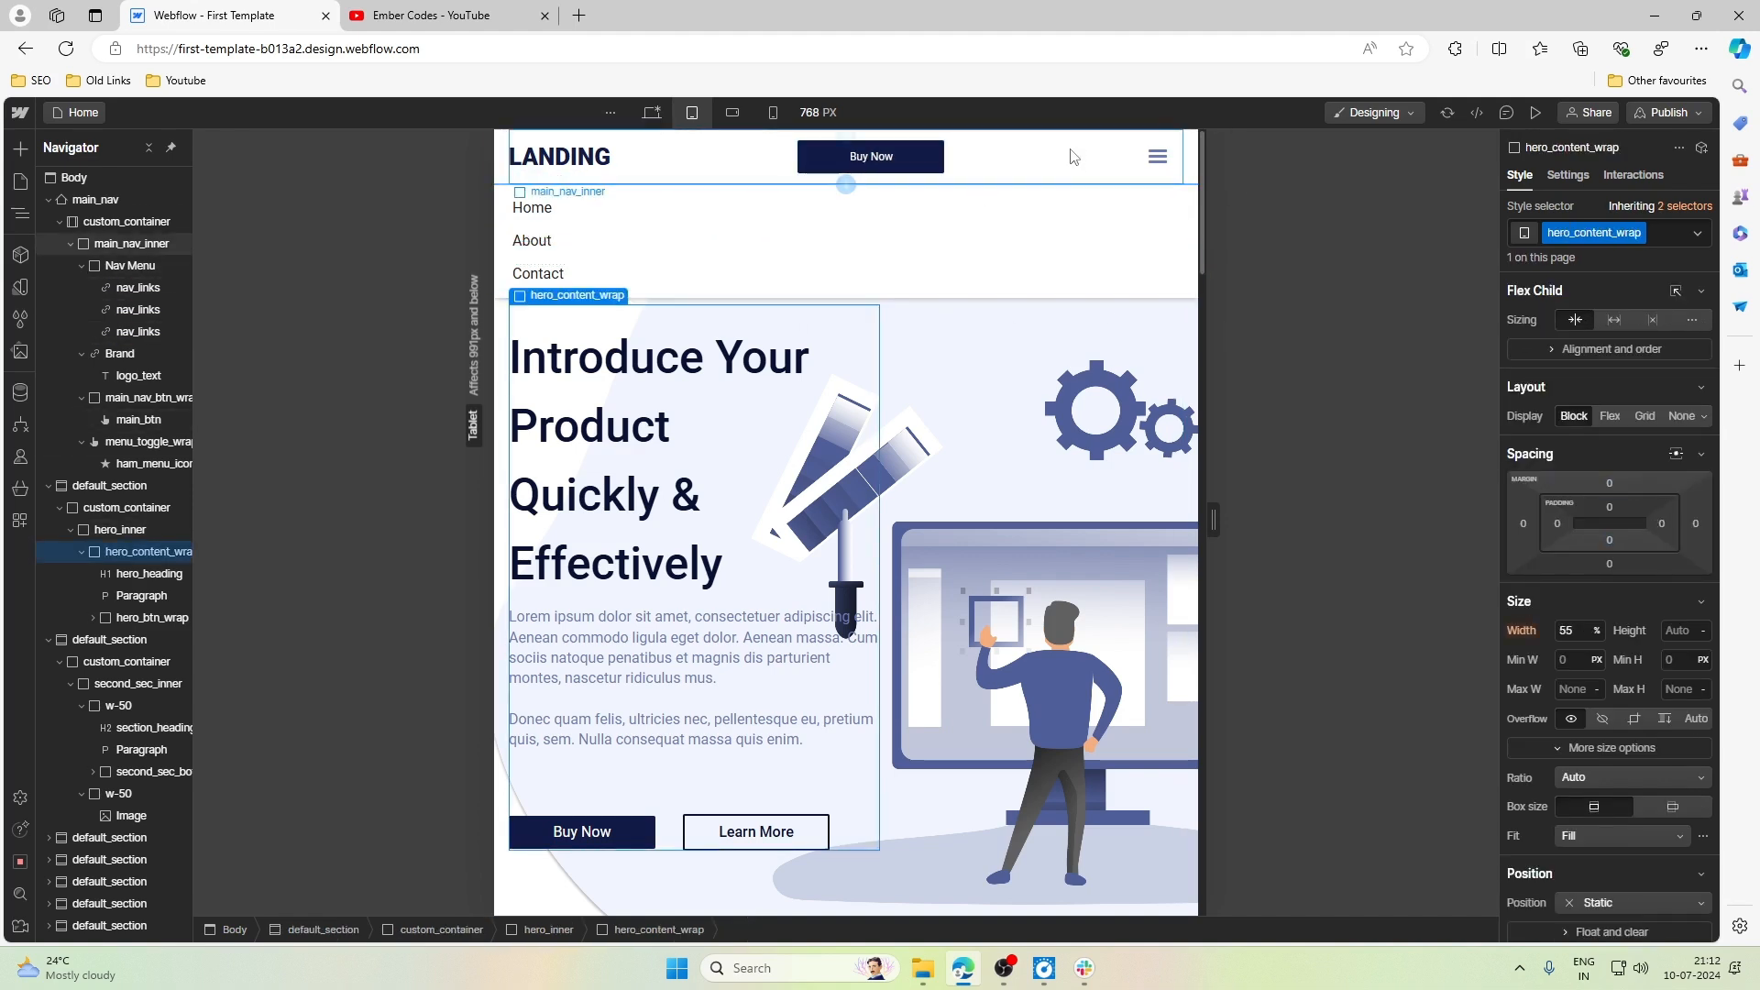
click(1034, 328)
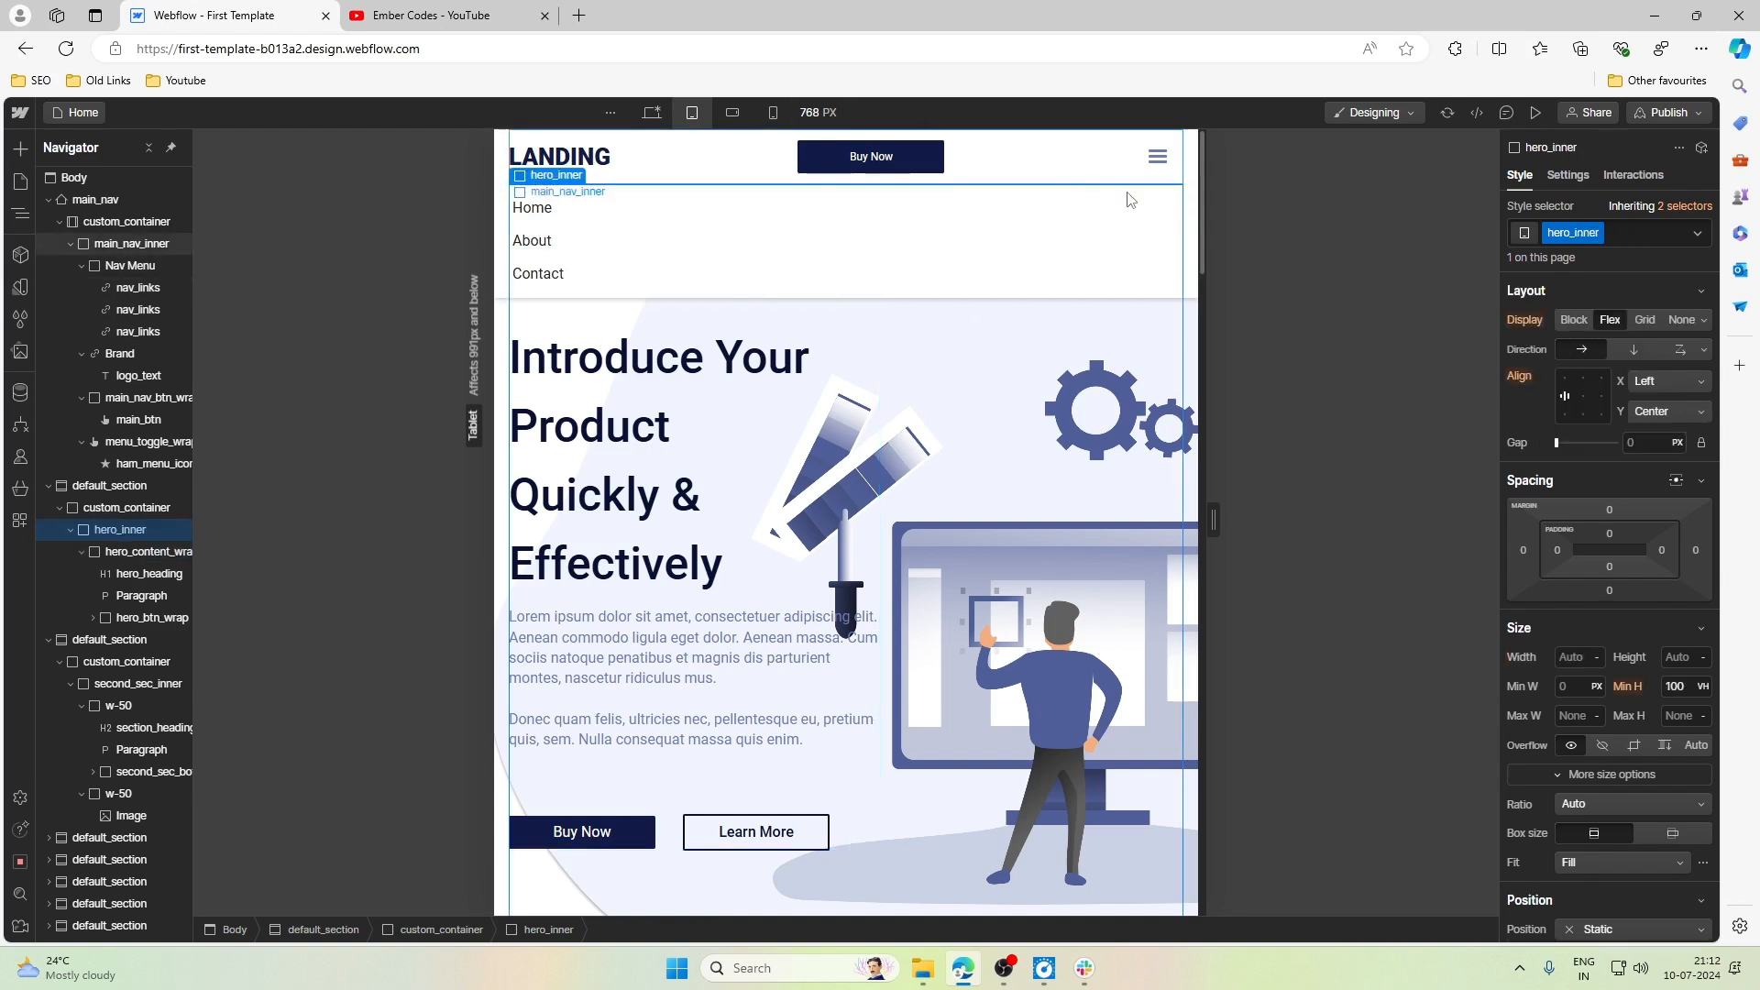
click(1174, 176)
click(1190, 172)
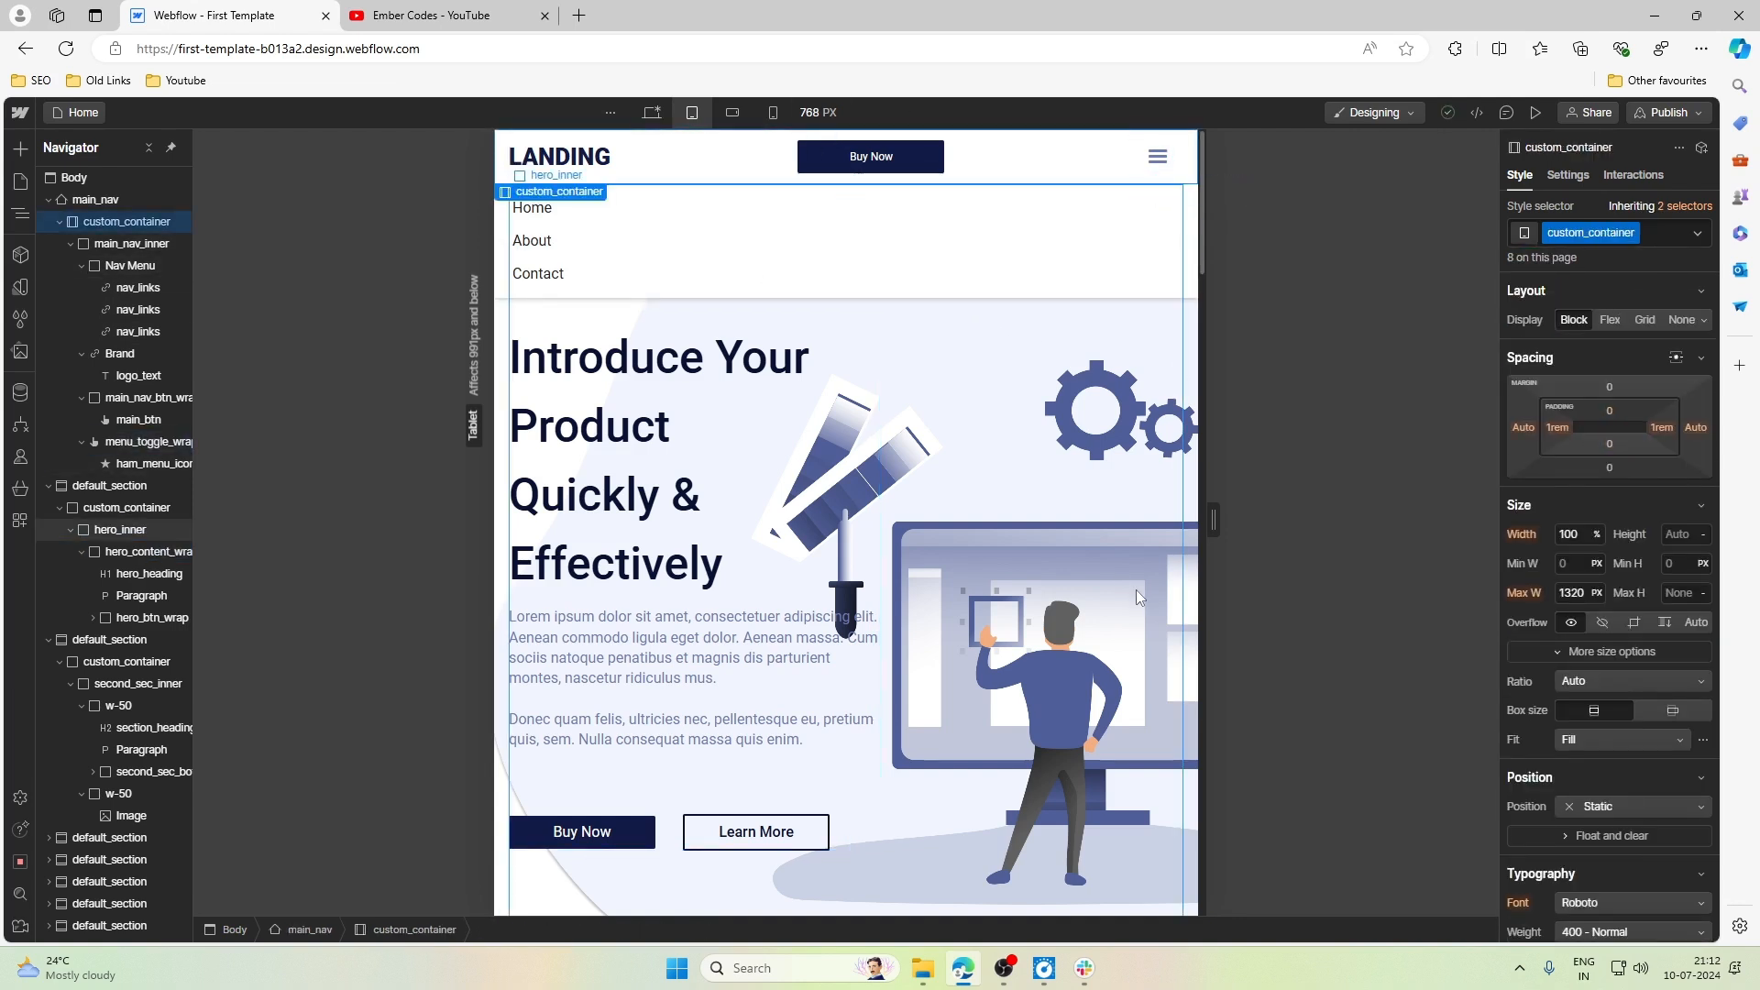
click(1061, 408)
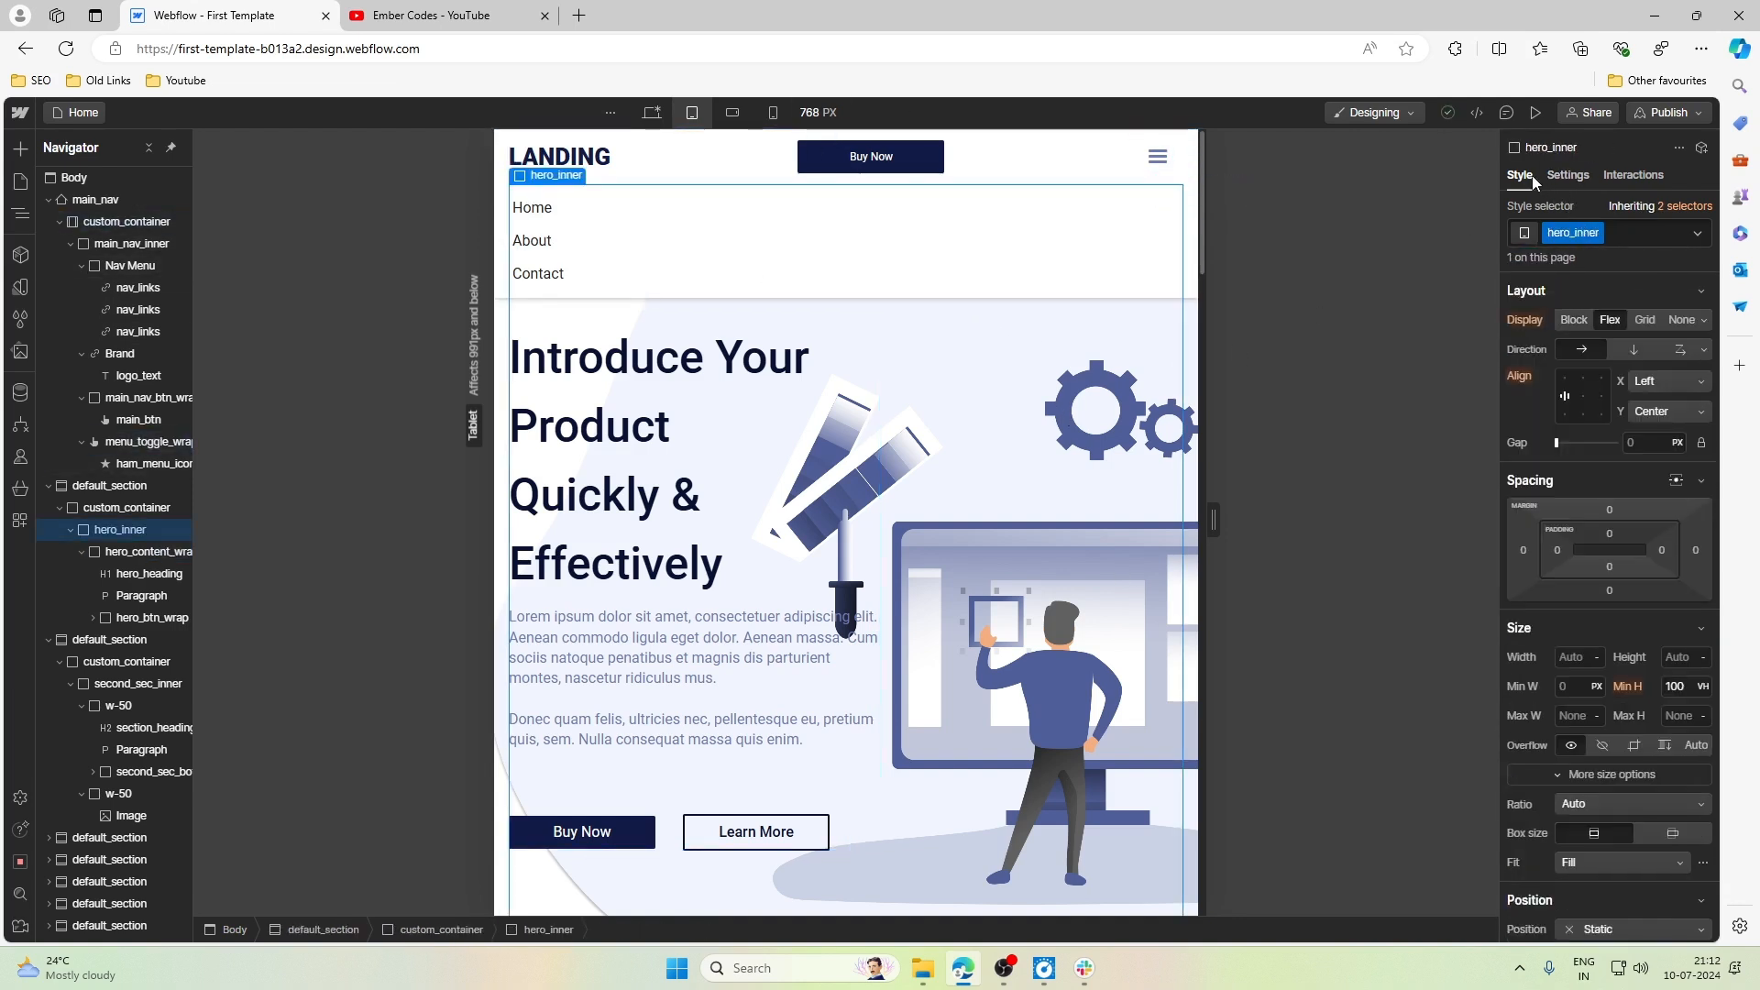
click(1568, 175)
click(1518, 179)
click(1157, 157)
click(1567, 175)
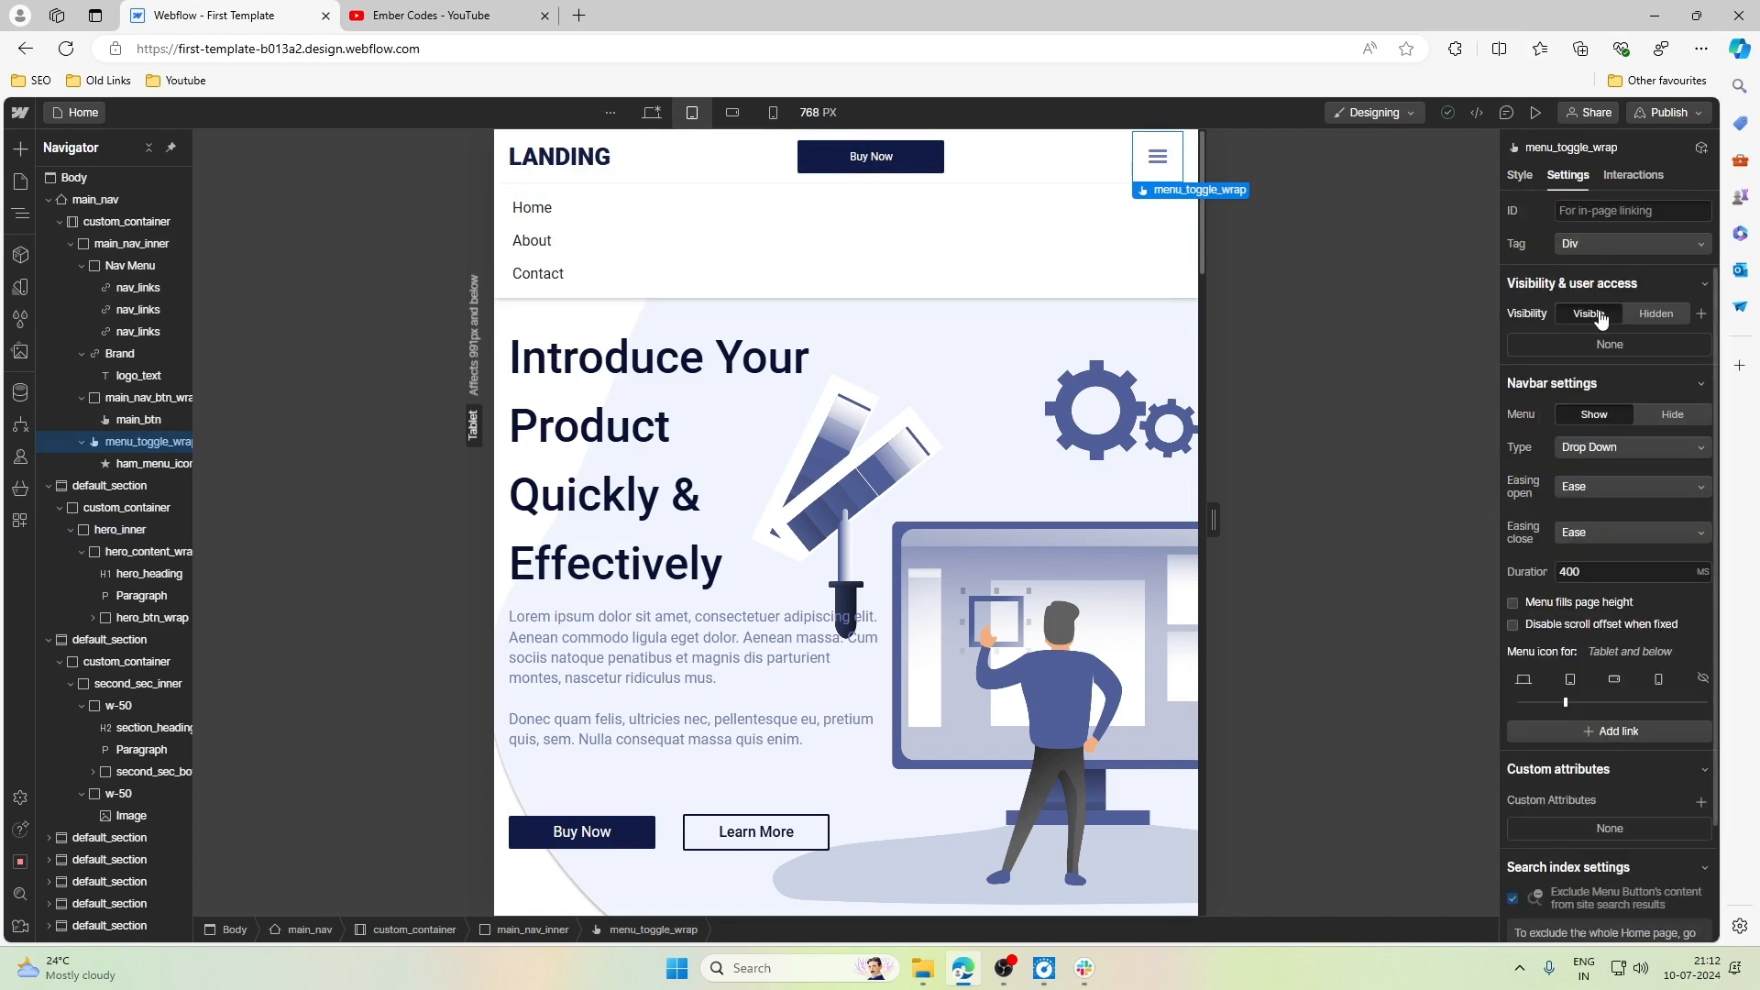
click(1650, 414)
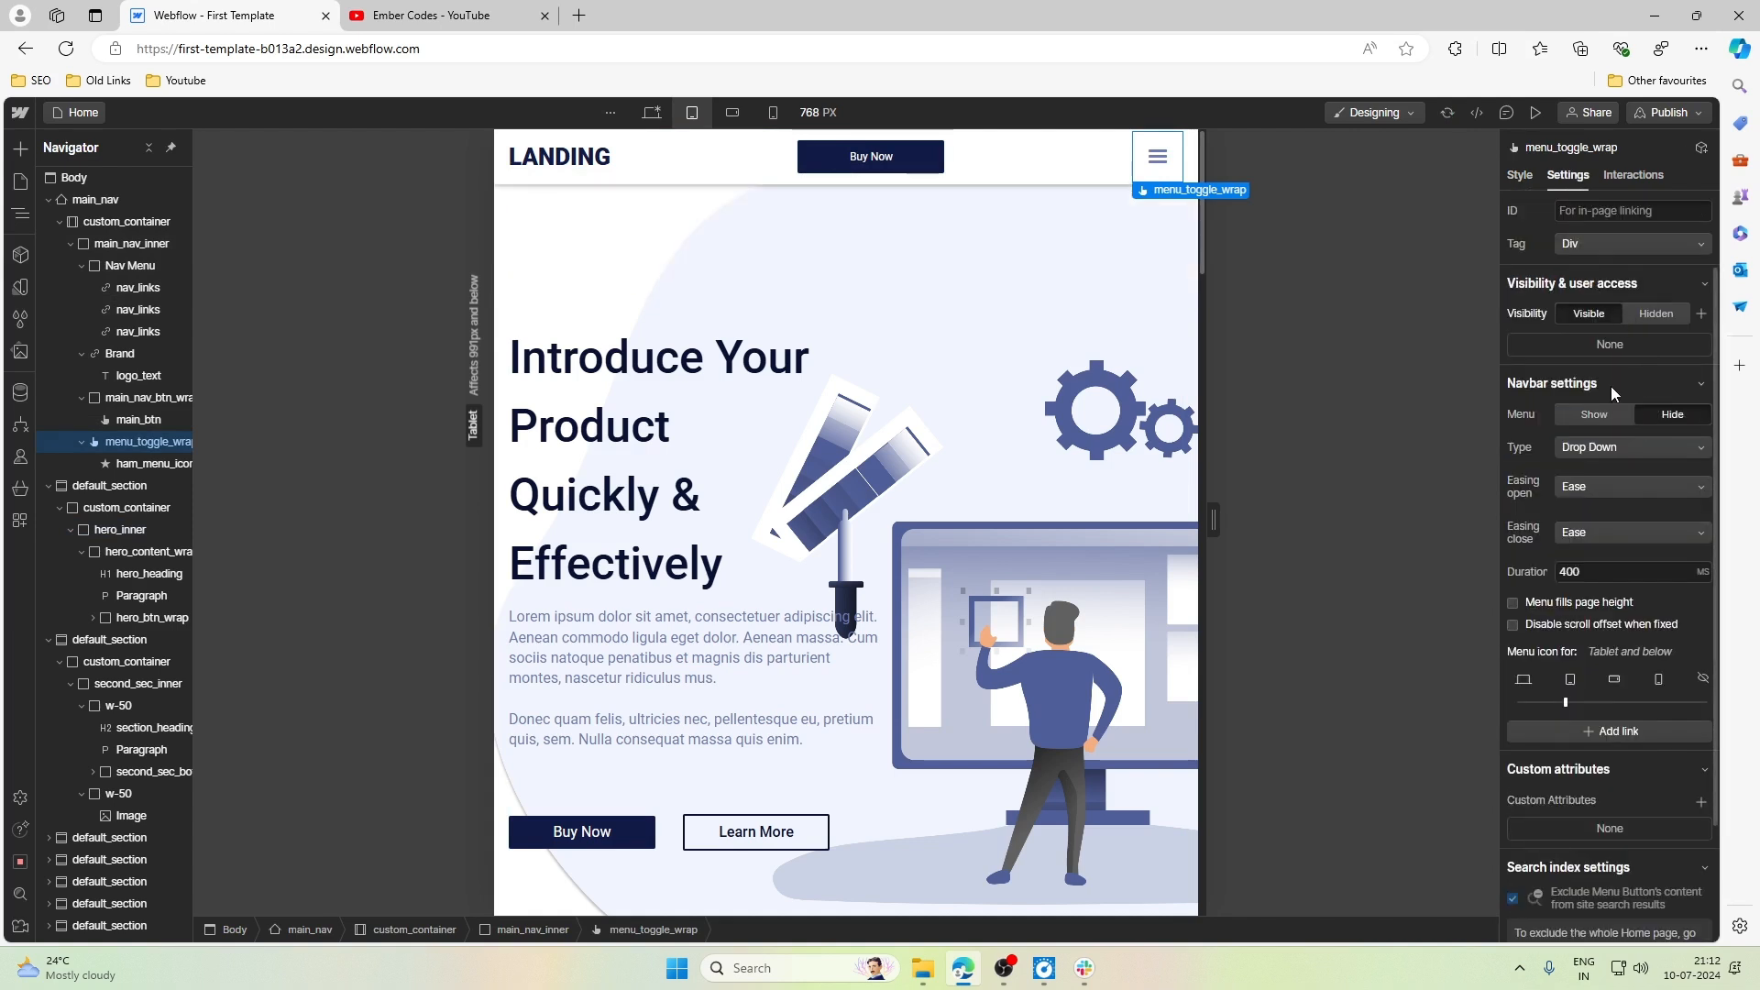
- Preview the page, test opening and closing the hamburger menu at the Tablet breakpoint, check the Desktop view, and return to the Tablet design view
click(1536, 111)
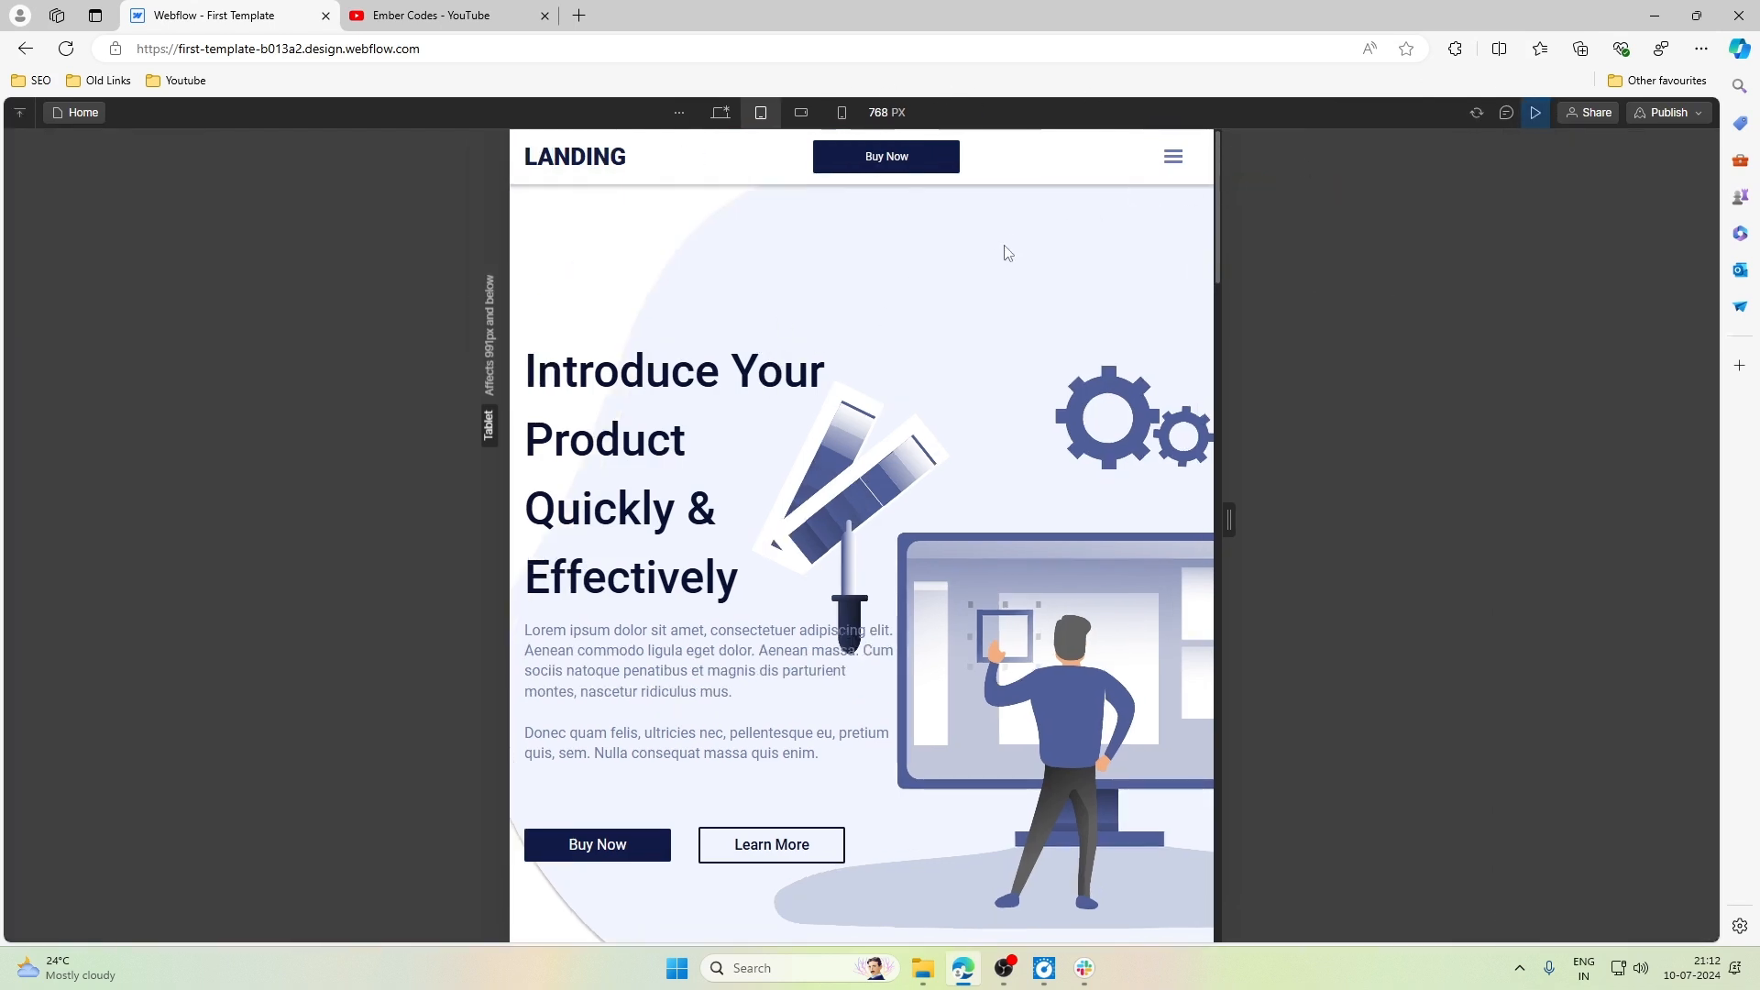
click(1176, 159)
click(1176, 159)
click(1176, 158)
click(1176, 159)
click(1177, 158)
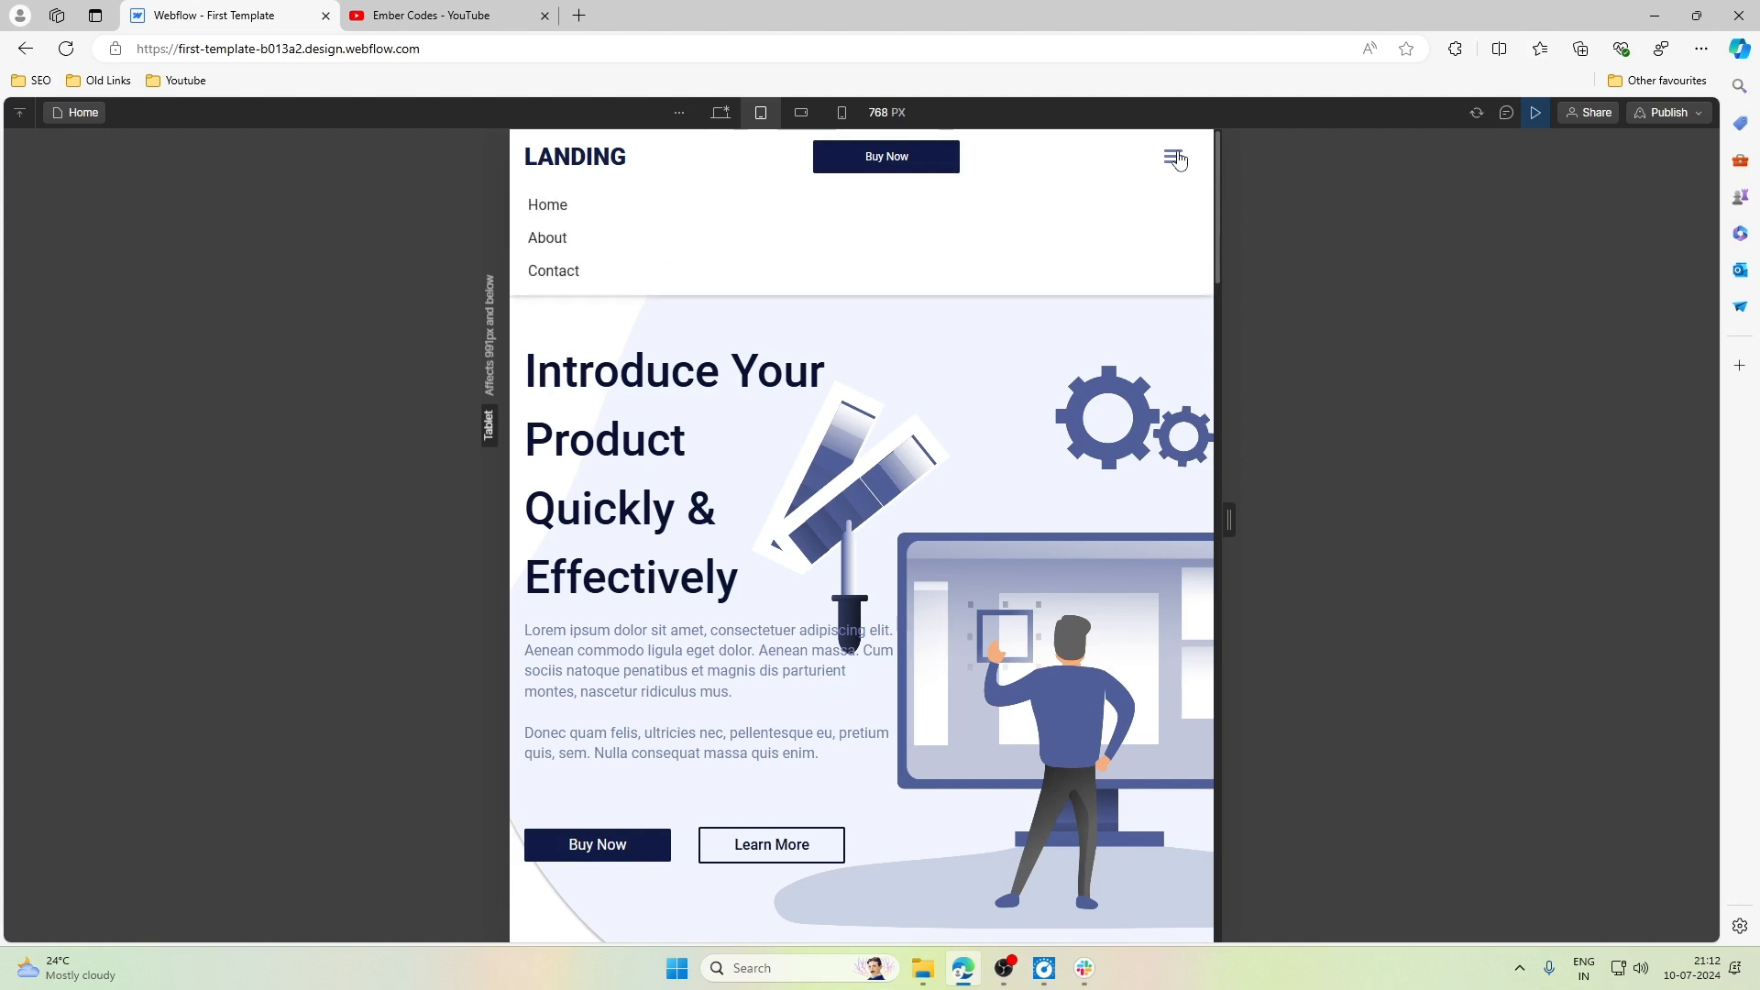
click(1176, 158)
click(1175, 159)
click(1174, 160)
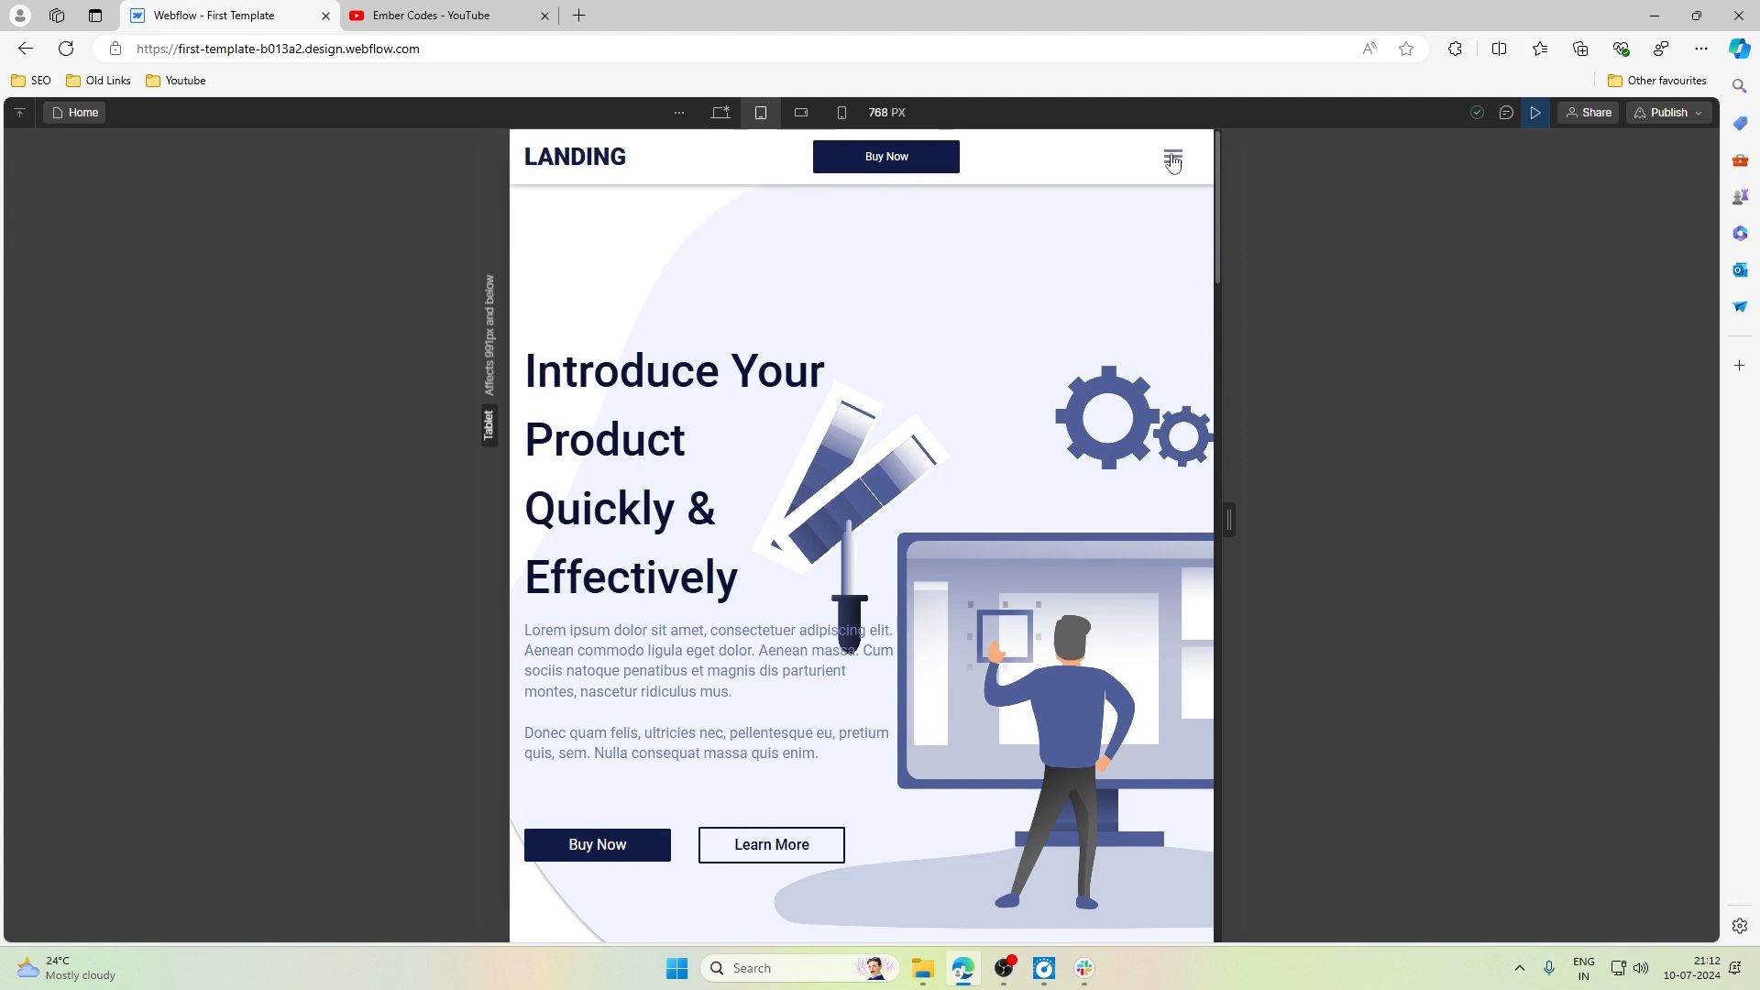
click(1173, 161)
click(1174, 160)
click(721, 112)
click(758, 112)
click(1532, 112)
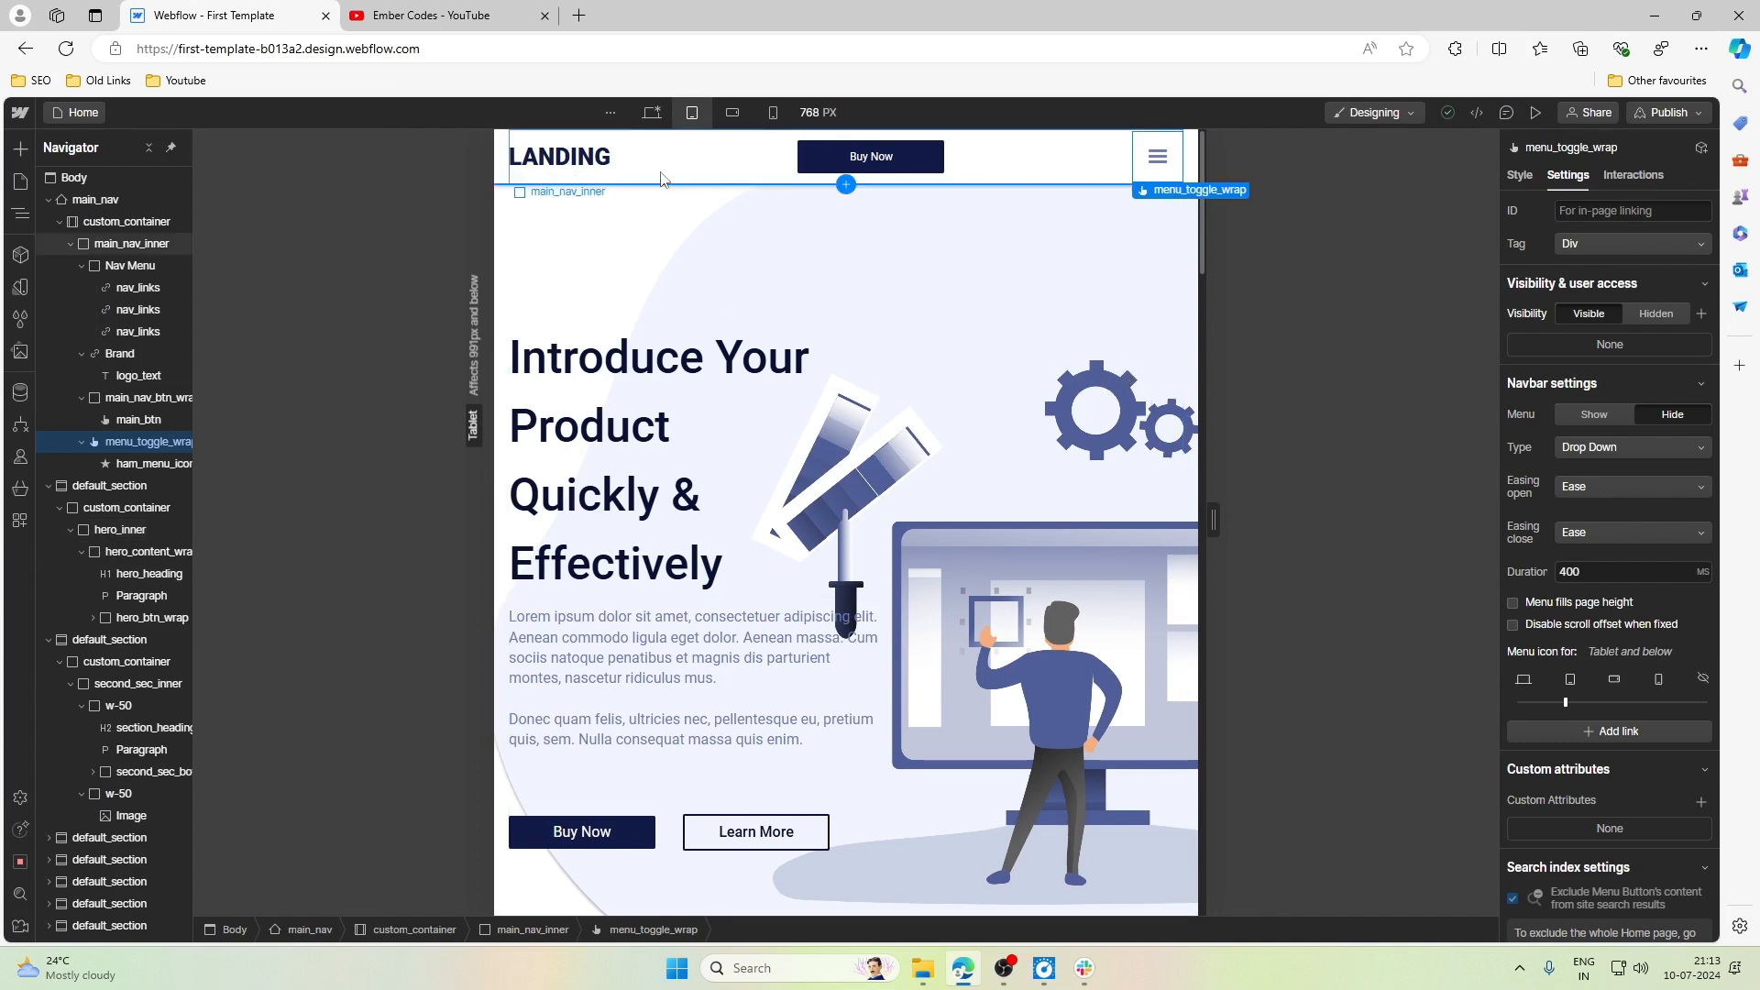
- Collapse the main_nav element's tree in the Navigator
click(504, 184)
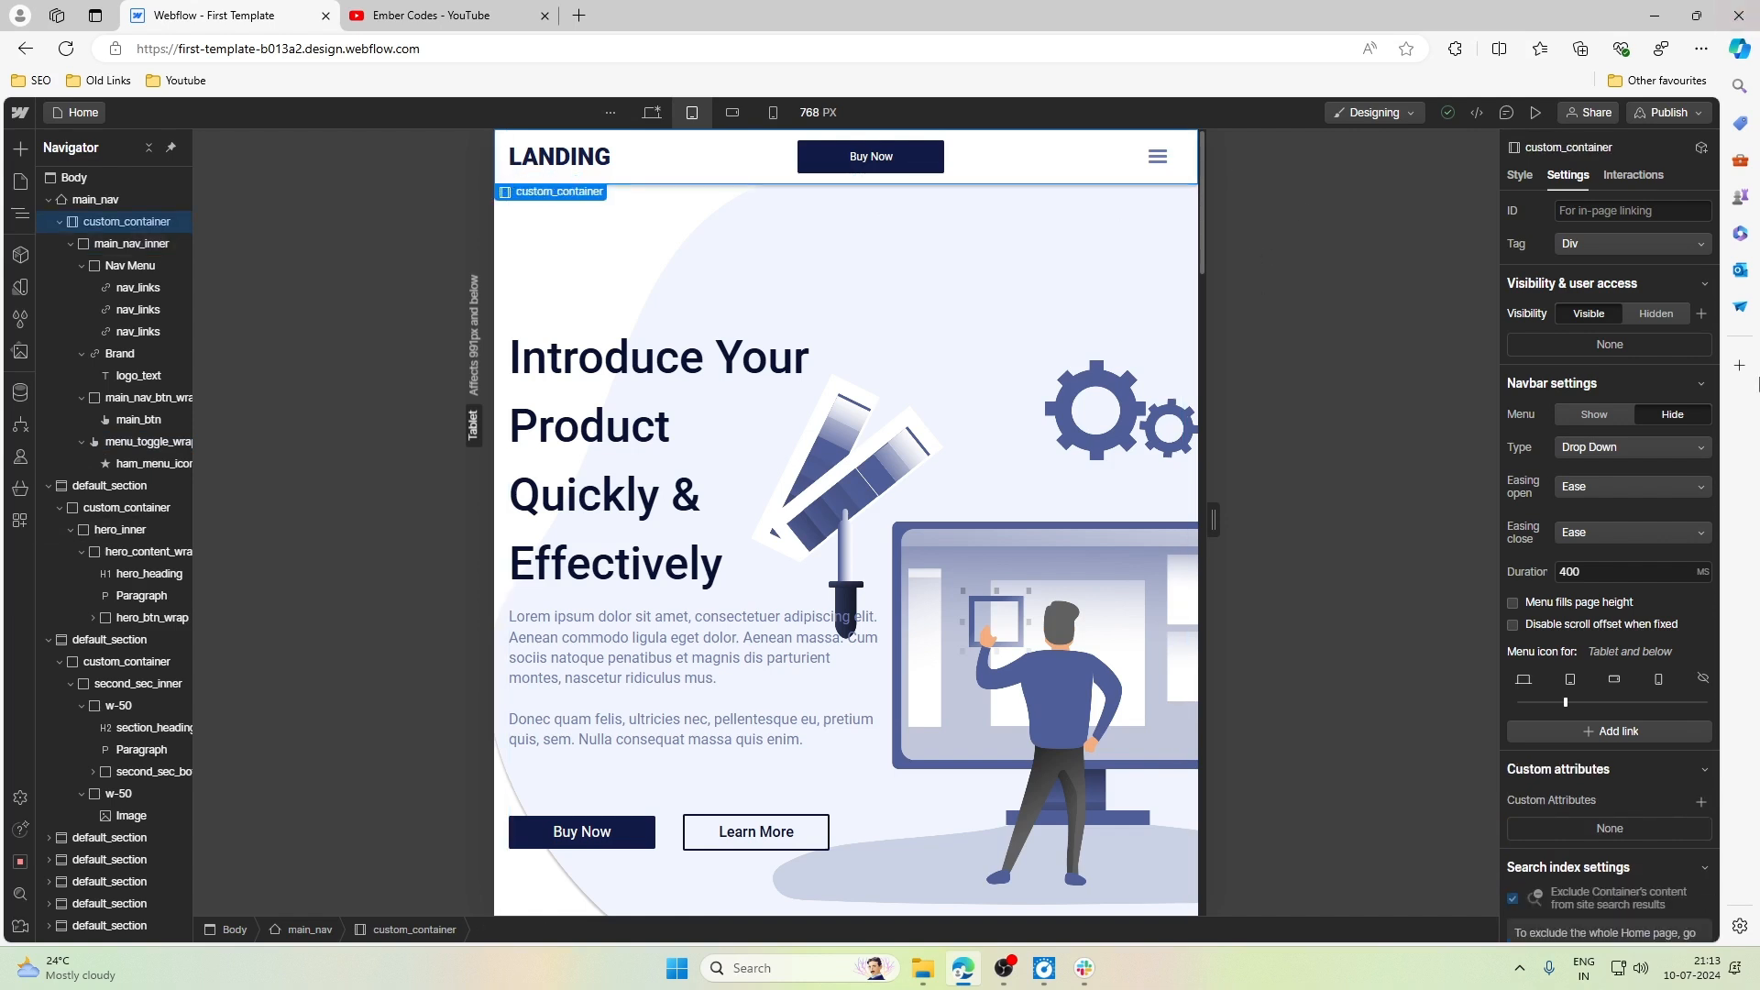
scroll(1005, 461, down, 4)
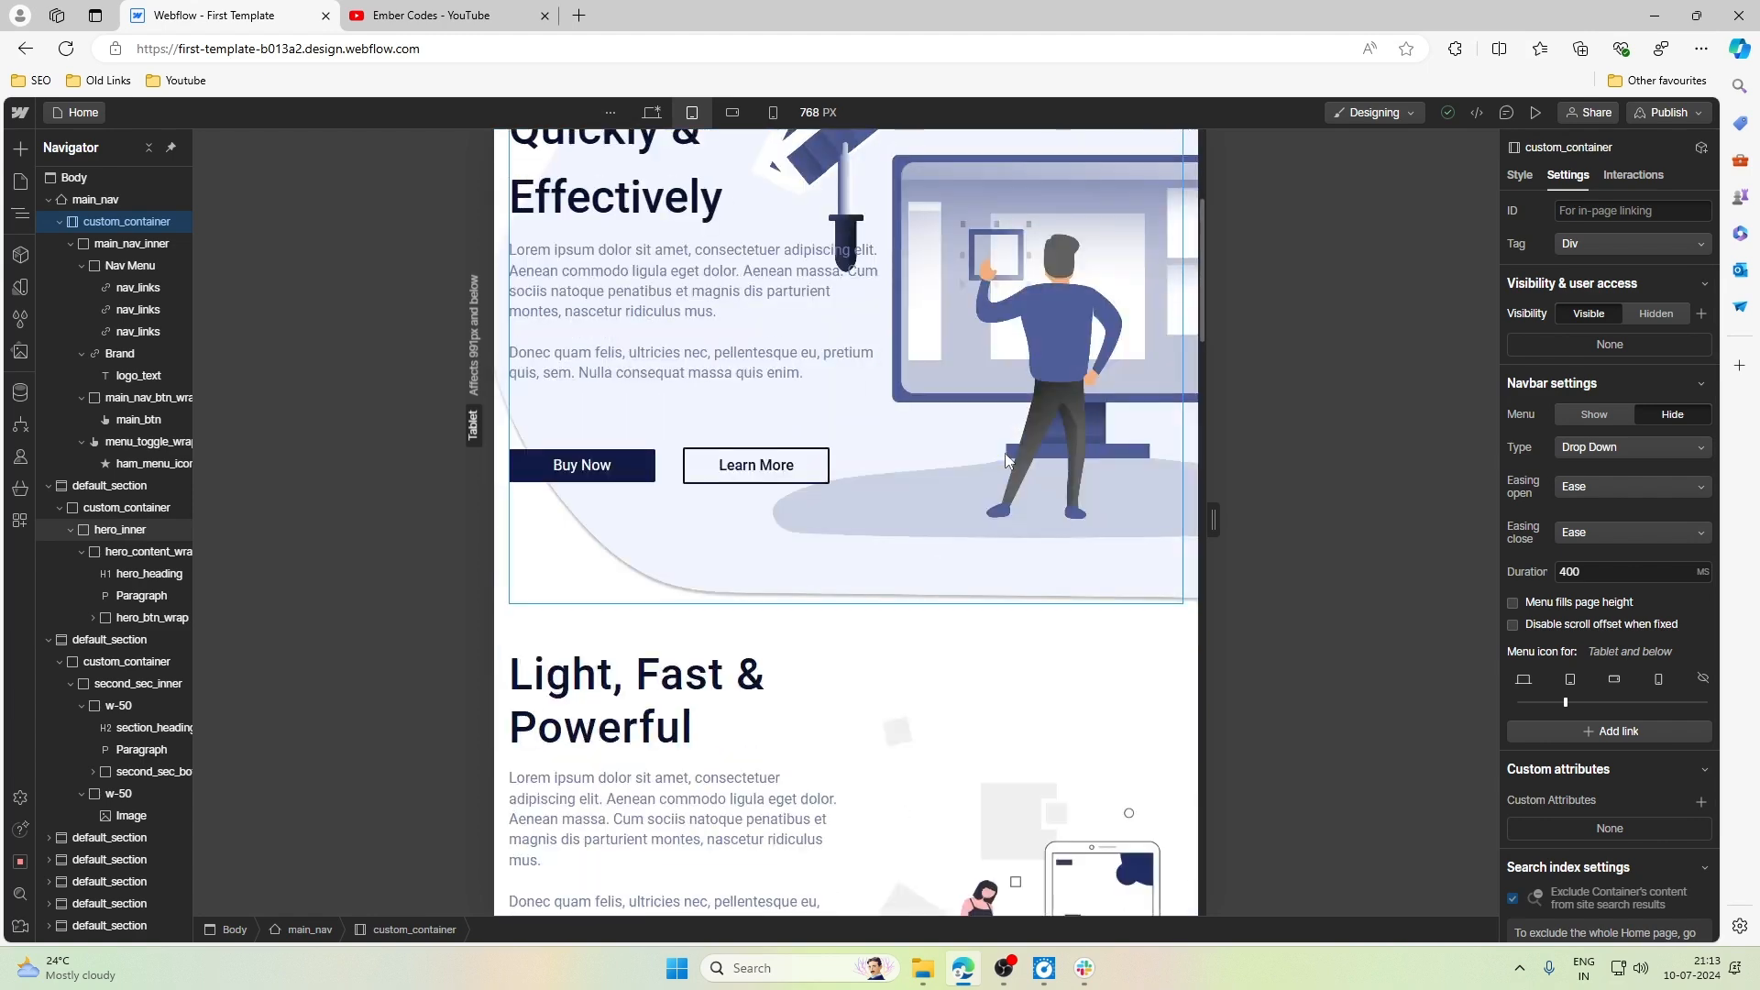
scroll(1007, 461, up, 4)
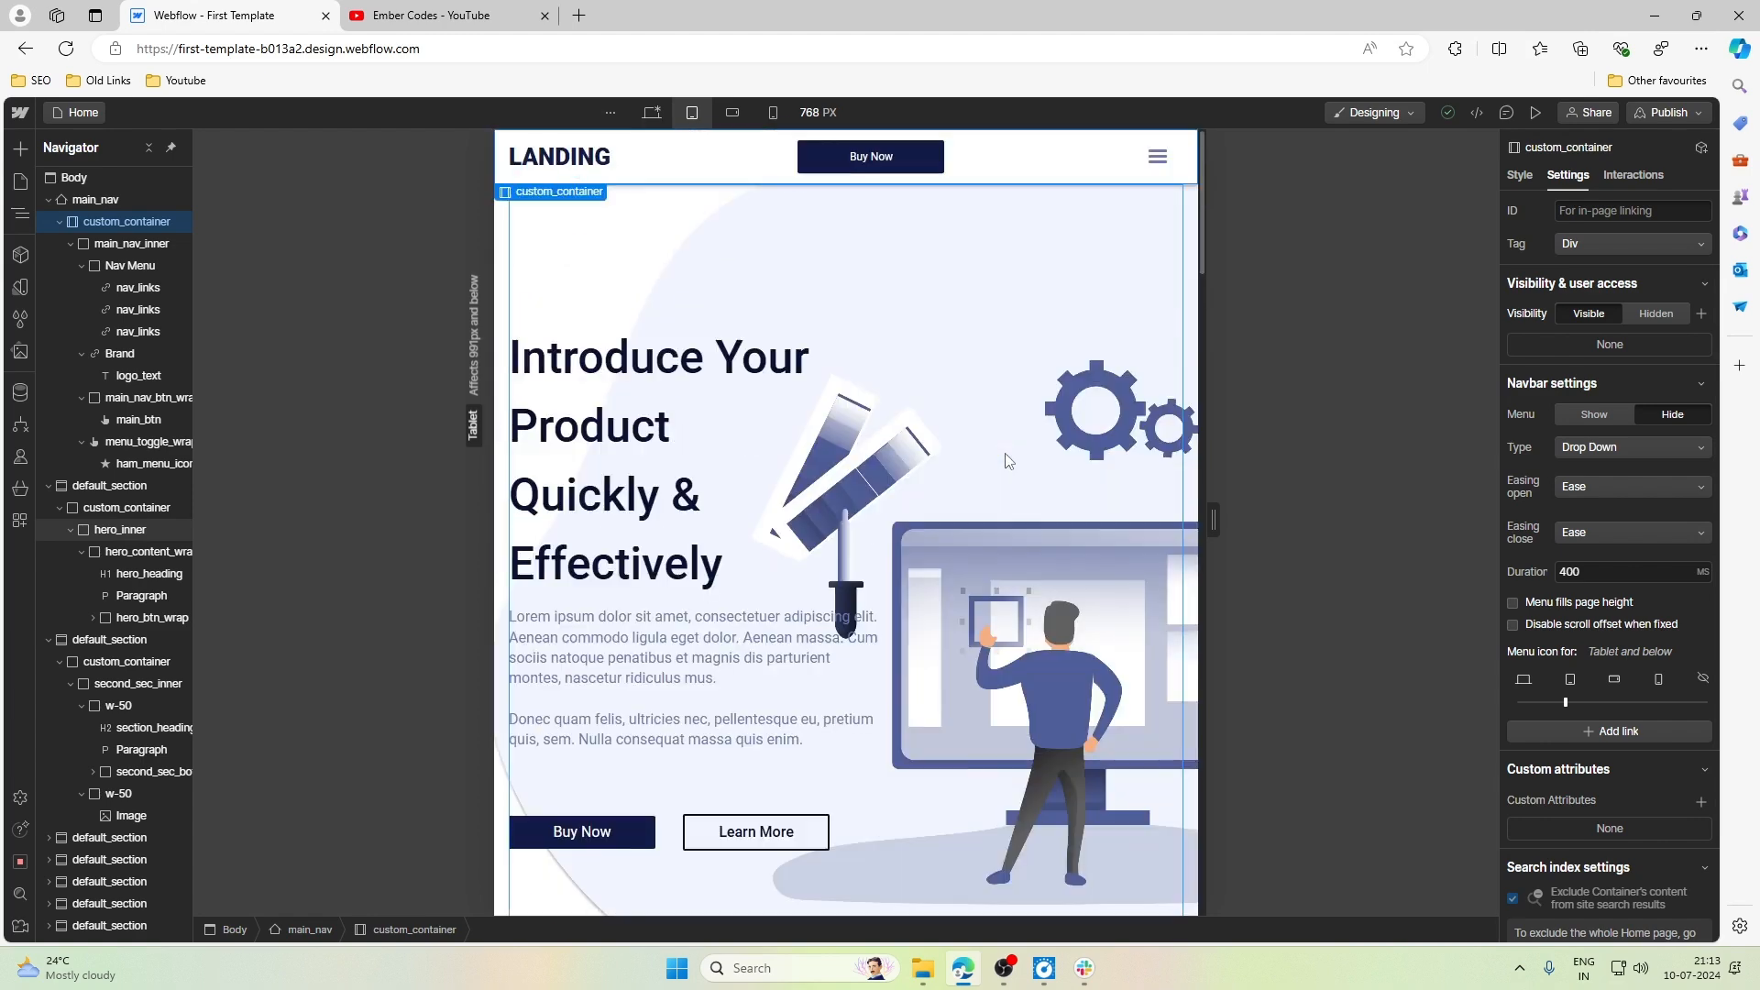
click(1141, 373)
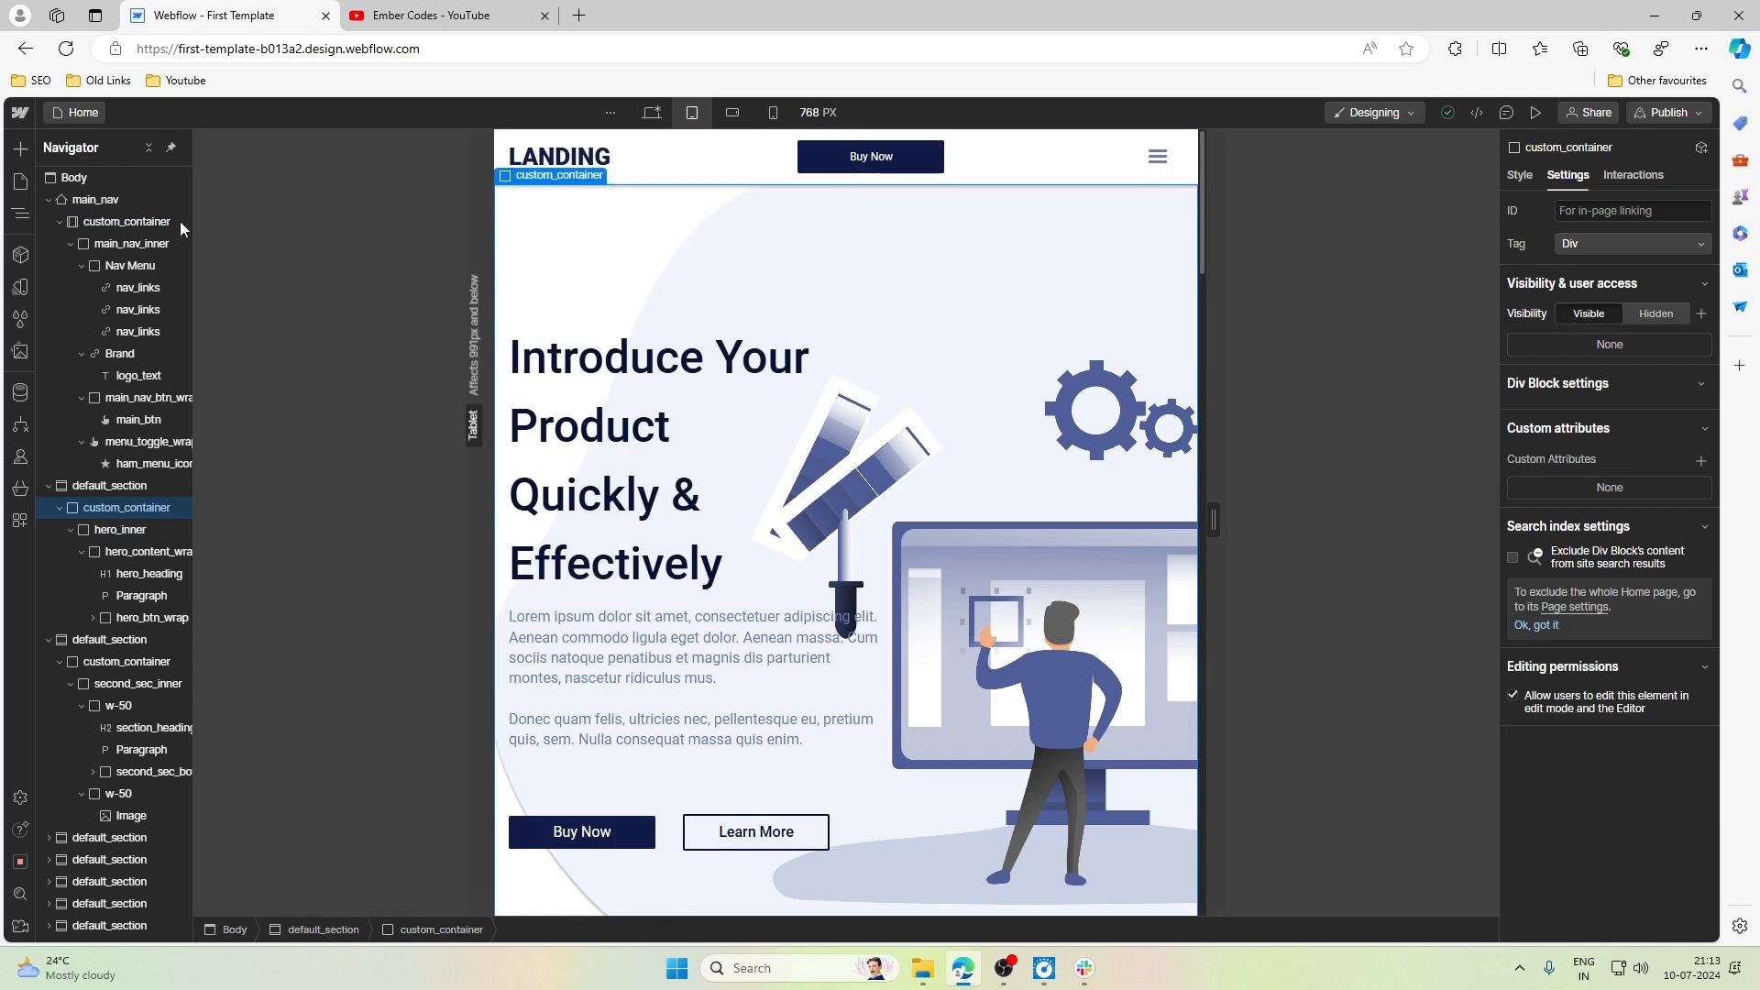
click(112, 486)
click(99, 201)
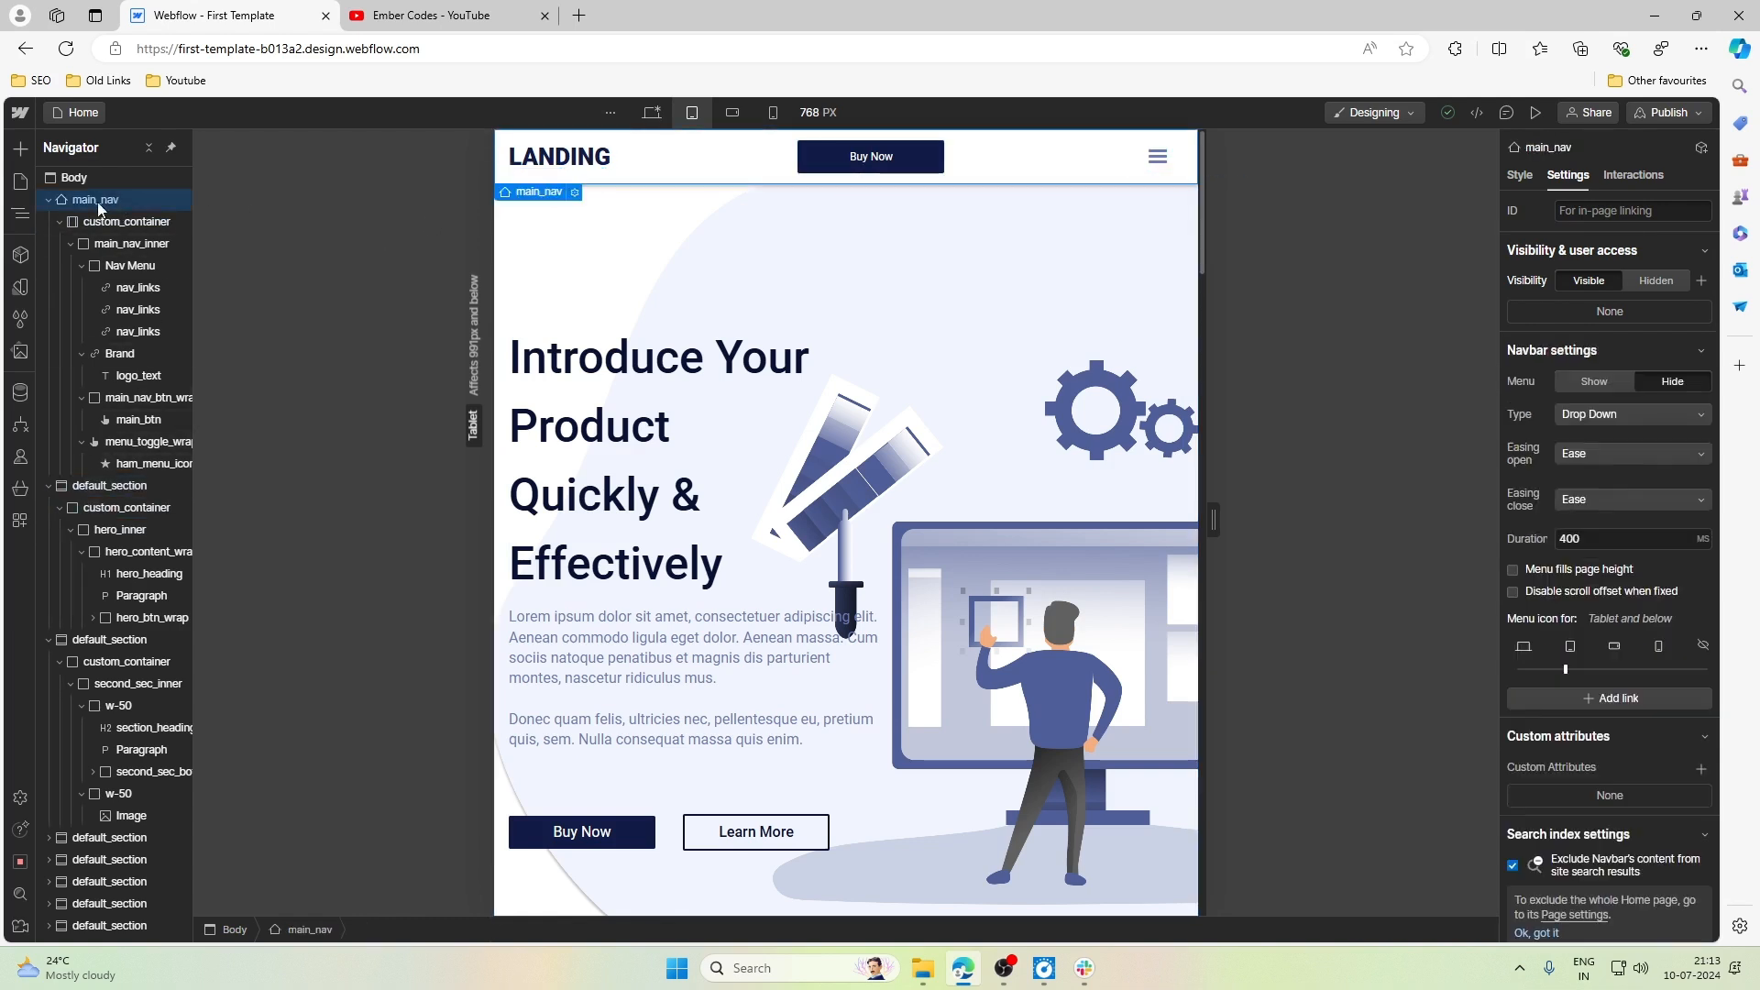
click(51, 201)
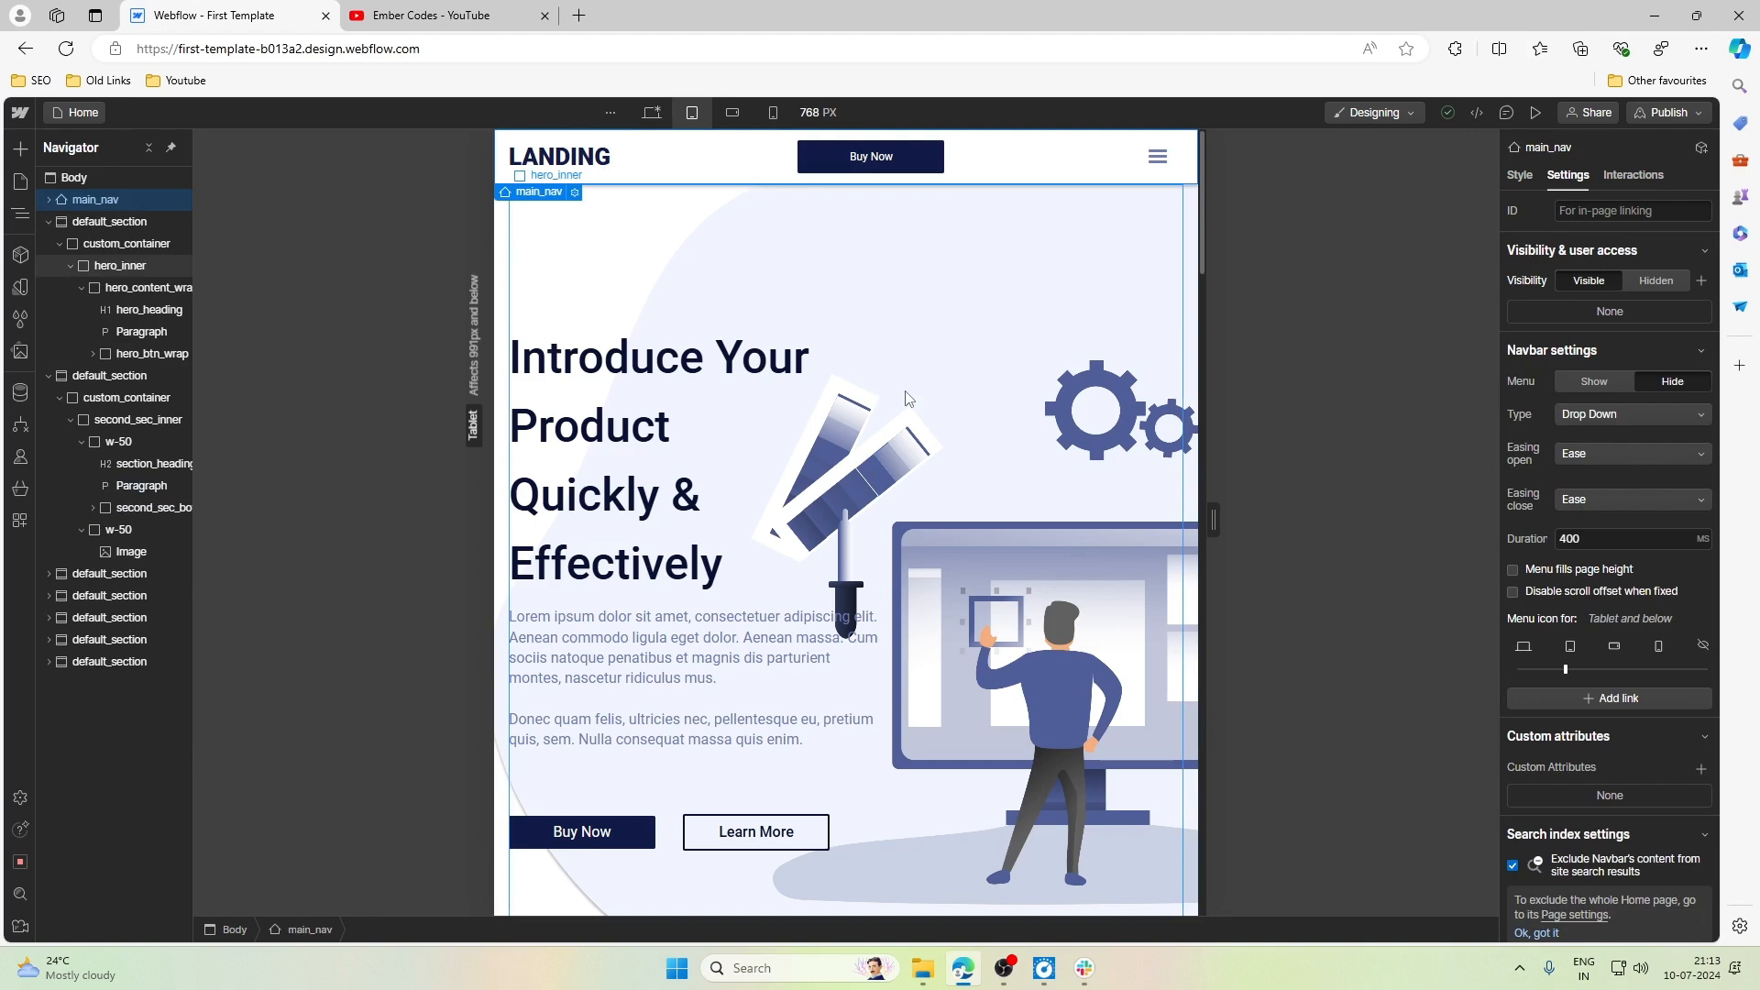
- Examine the hero and second section layouts at the Tablet breakpoint, collapsing hero_content_wrap in the Navigator
scroll(908, 397, down, 4)
scroll(907, 397, up, 4)
click(70, 266)
click(70, 267)
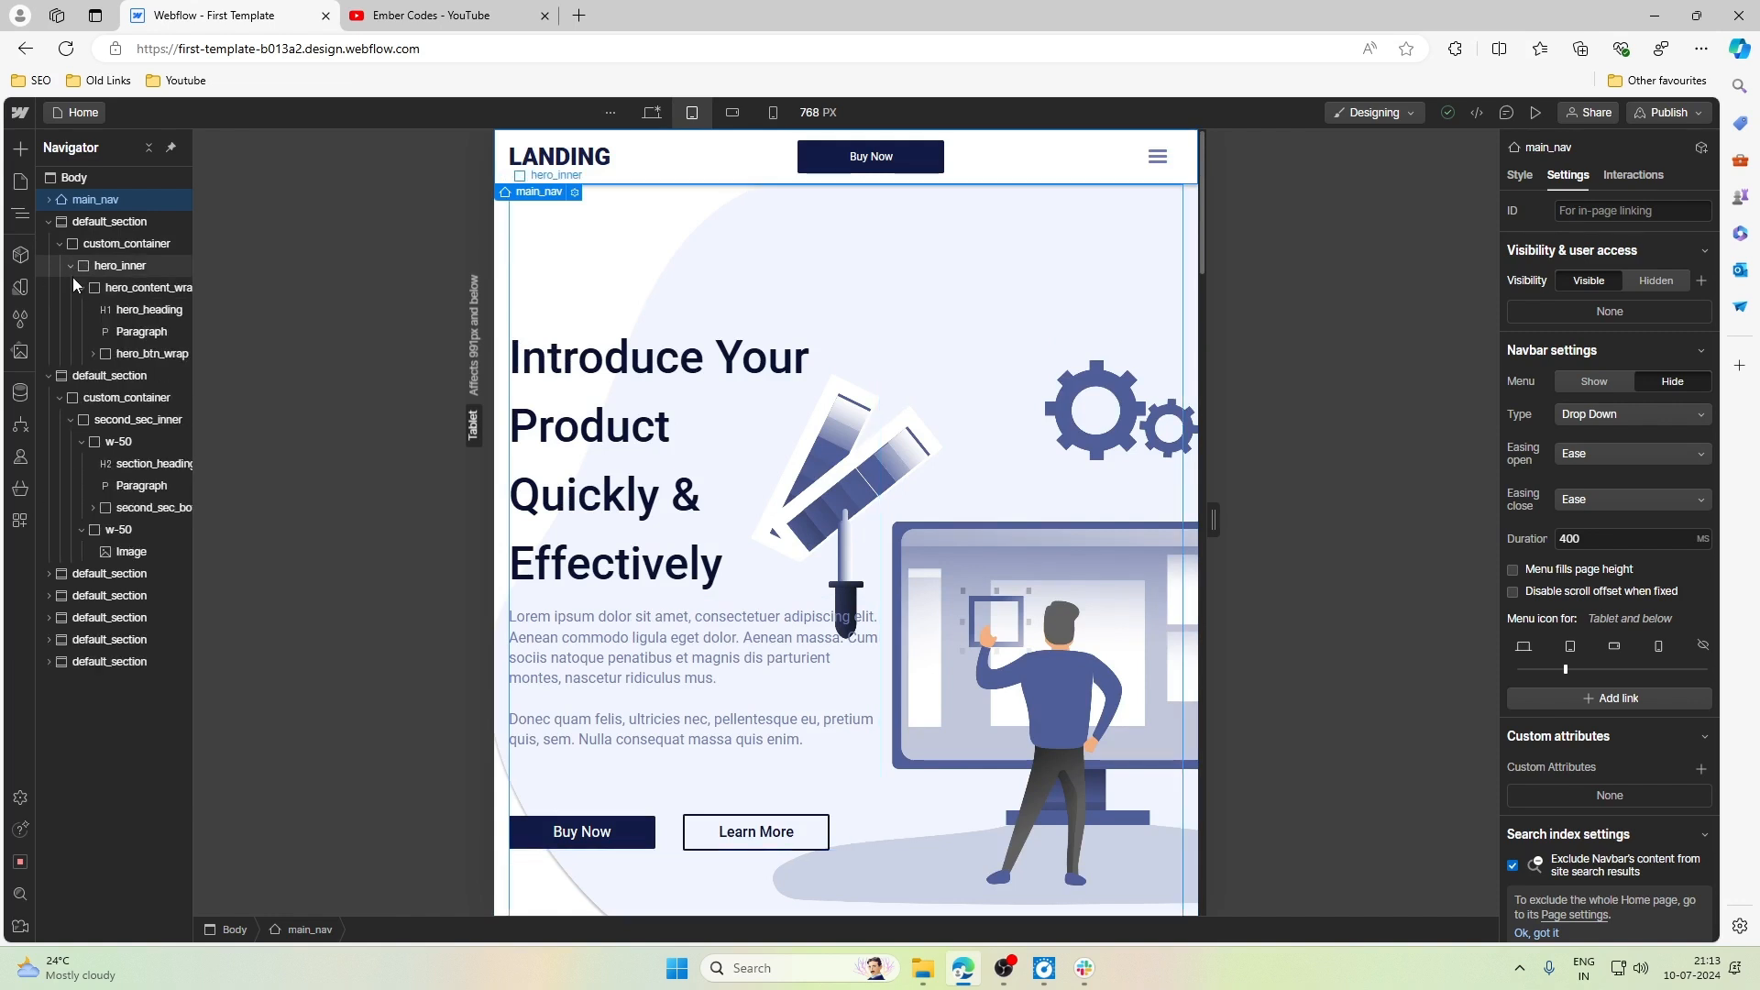
click(80, 289)
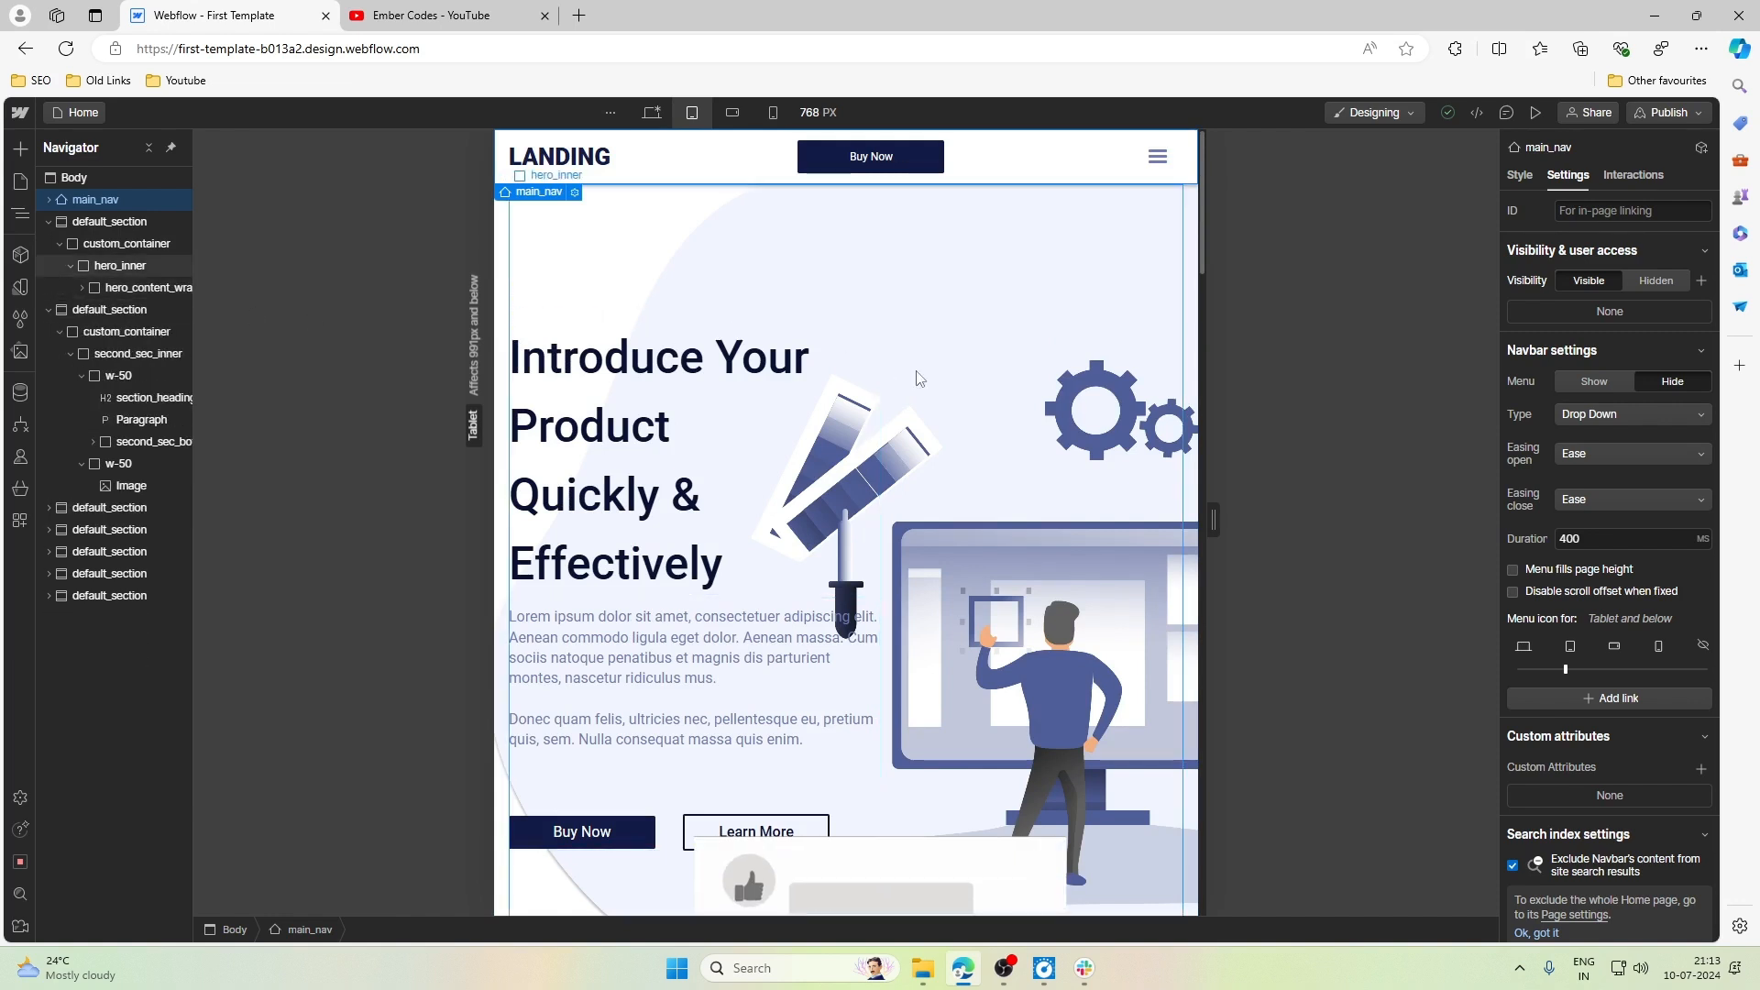
scroll(1031, 499, down, 4)
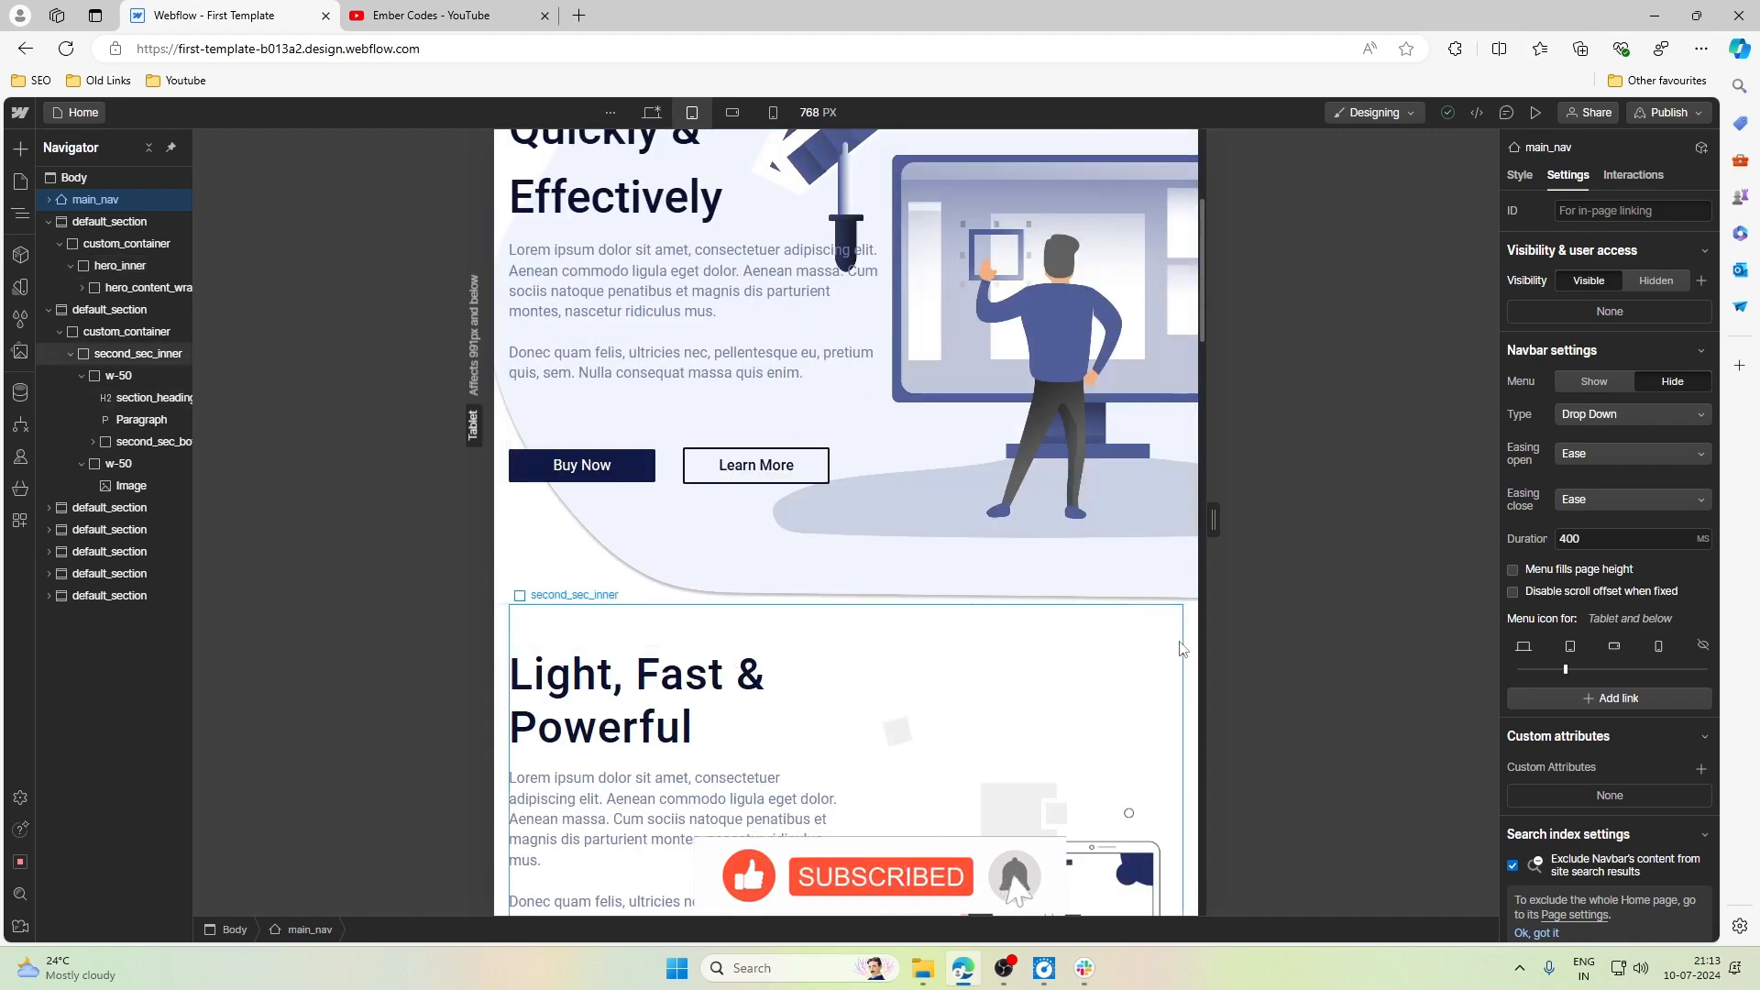
scroll(1107, 649, up, 4)
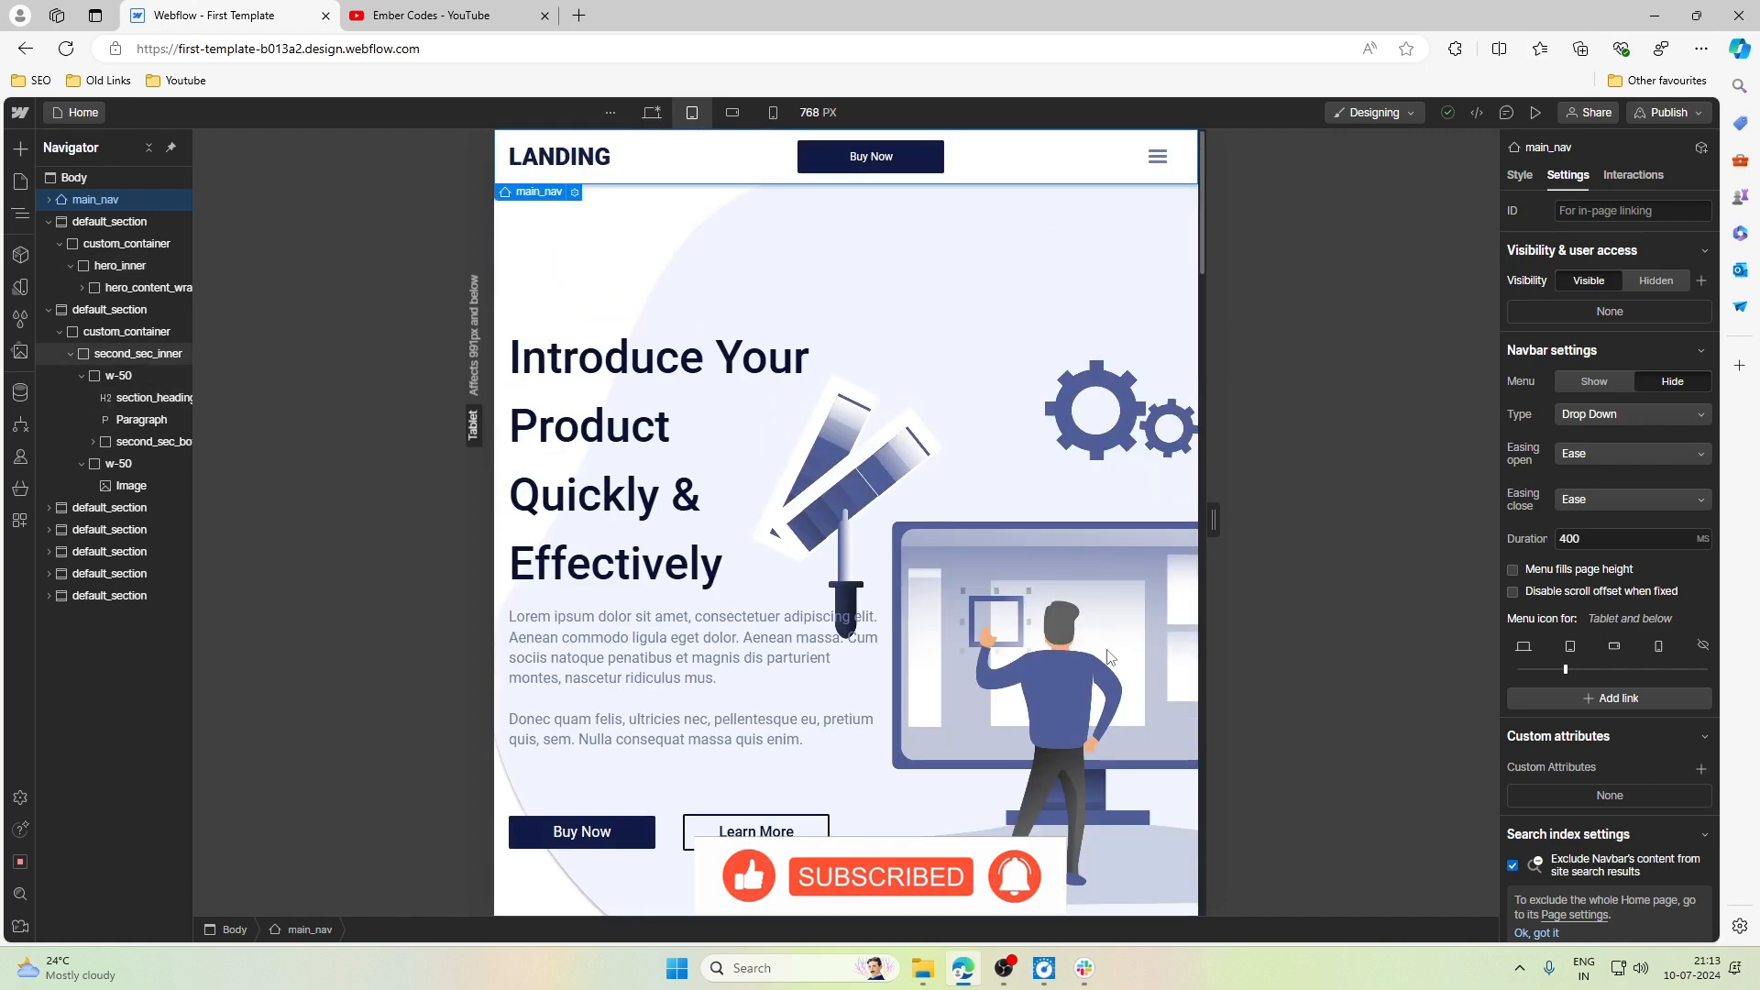
- Inspect the Desktop styles of main_nav and the hero section's nested elements down to hero_content_wrap, and expand hero_content_wrap in the Navigator
click(1519, 174)
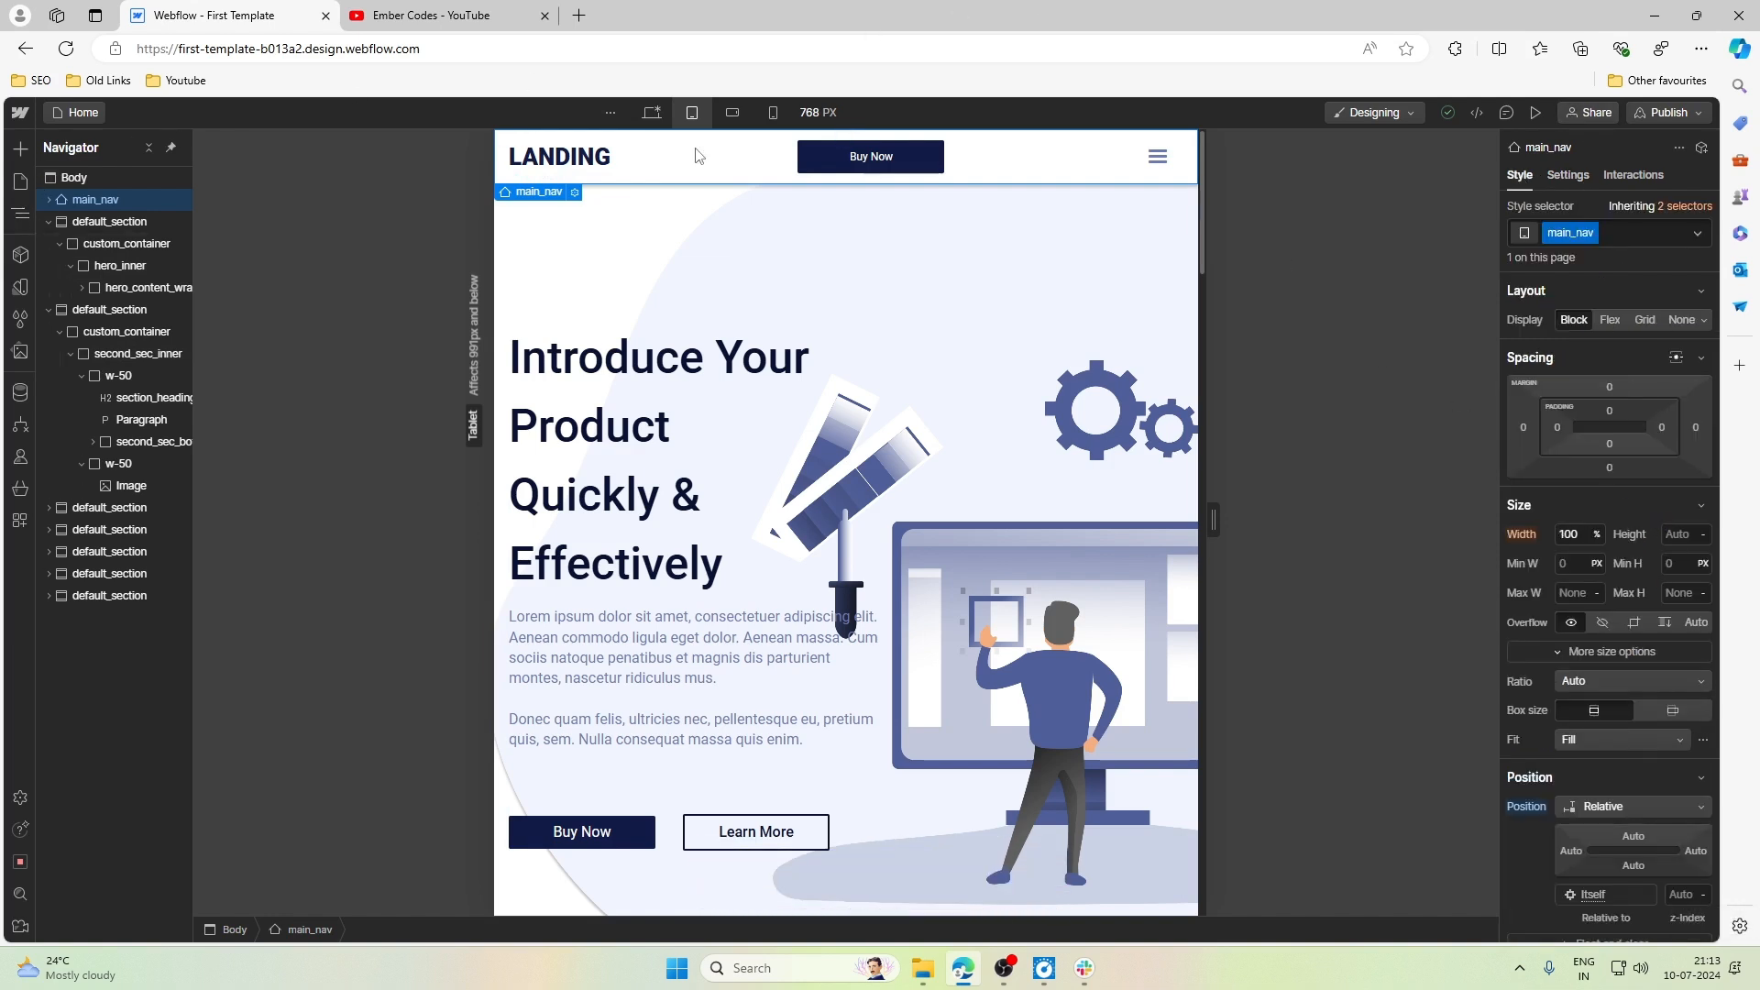
click(652, 112)
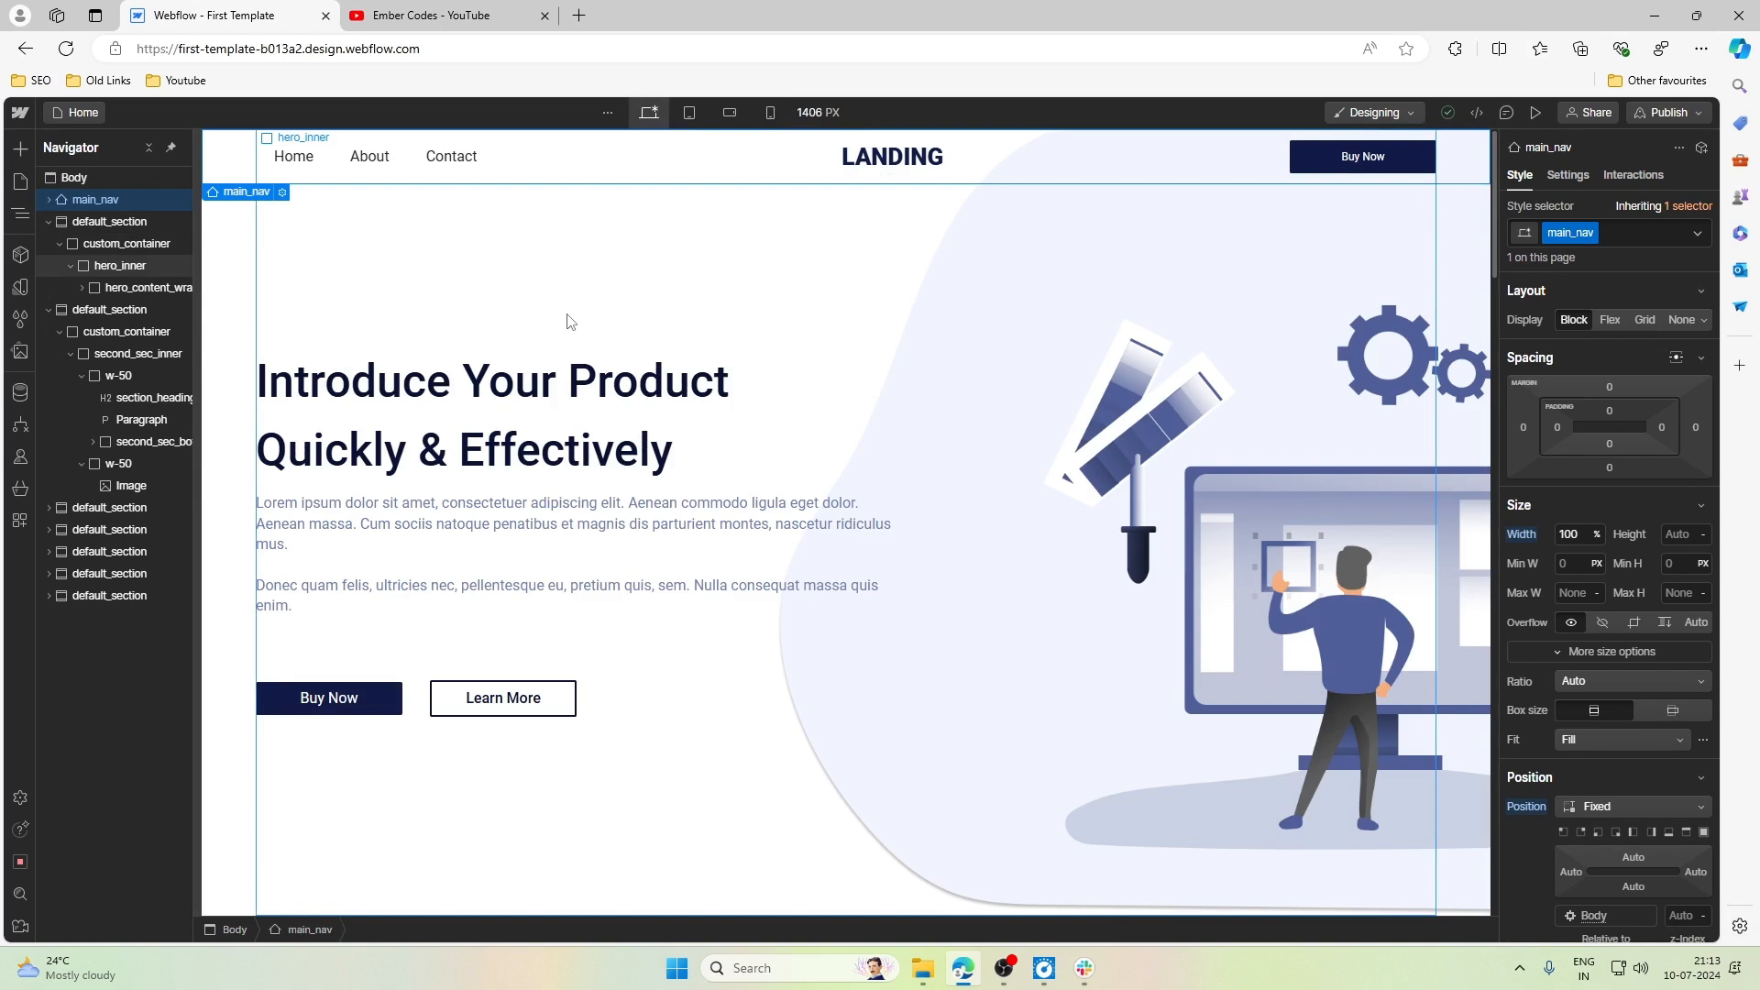
click(109, 221)
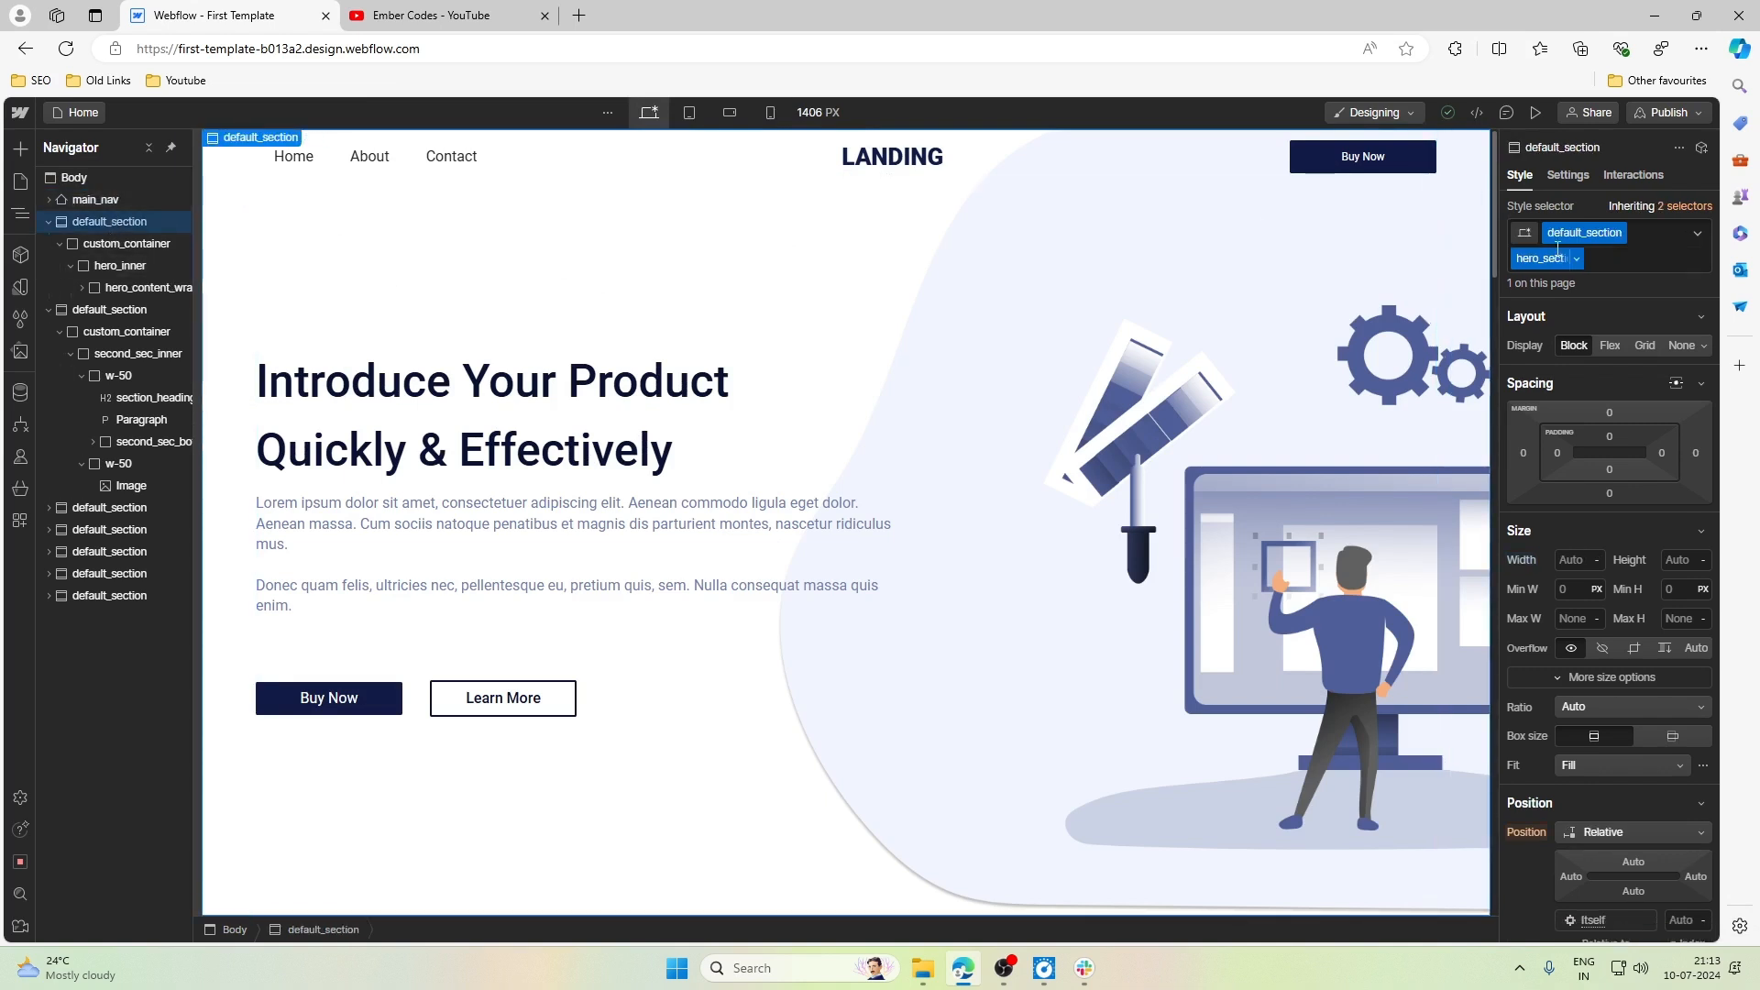
click(113, 243)
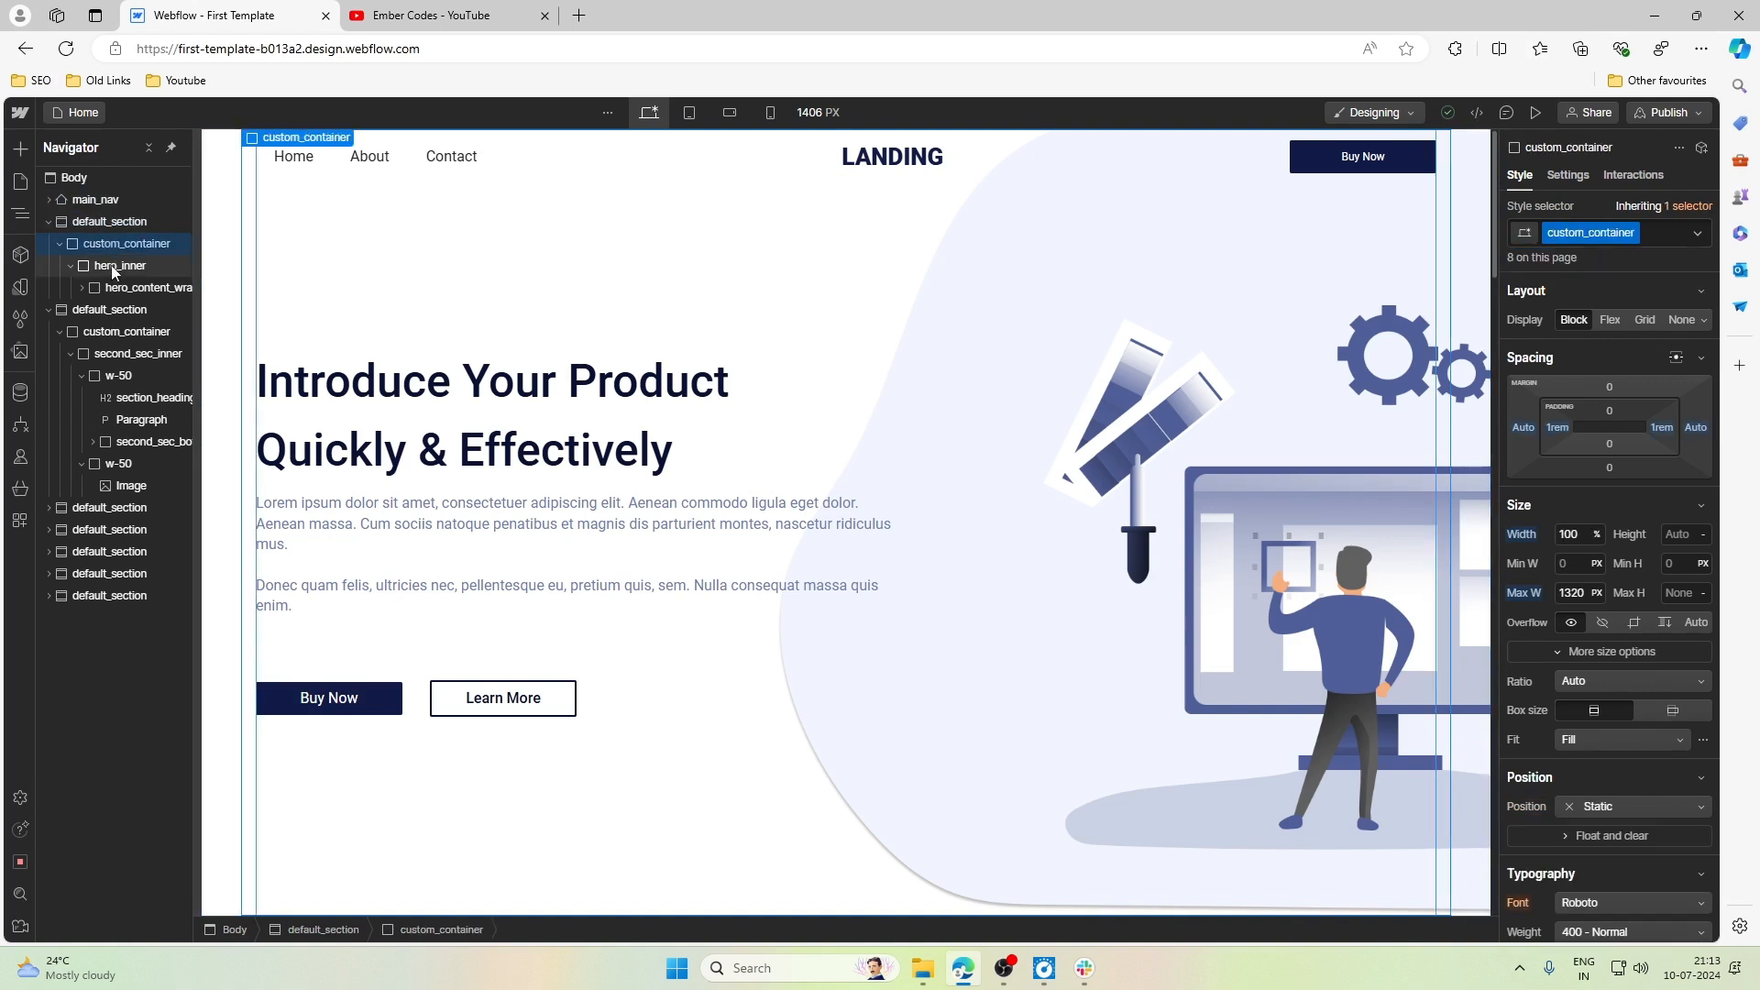
click(114, 267)
click(94, 288)
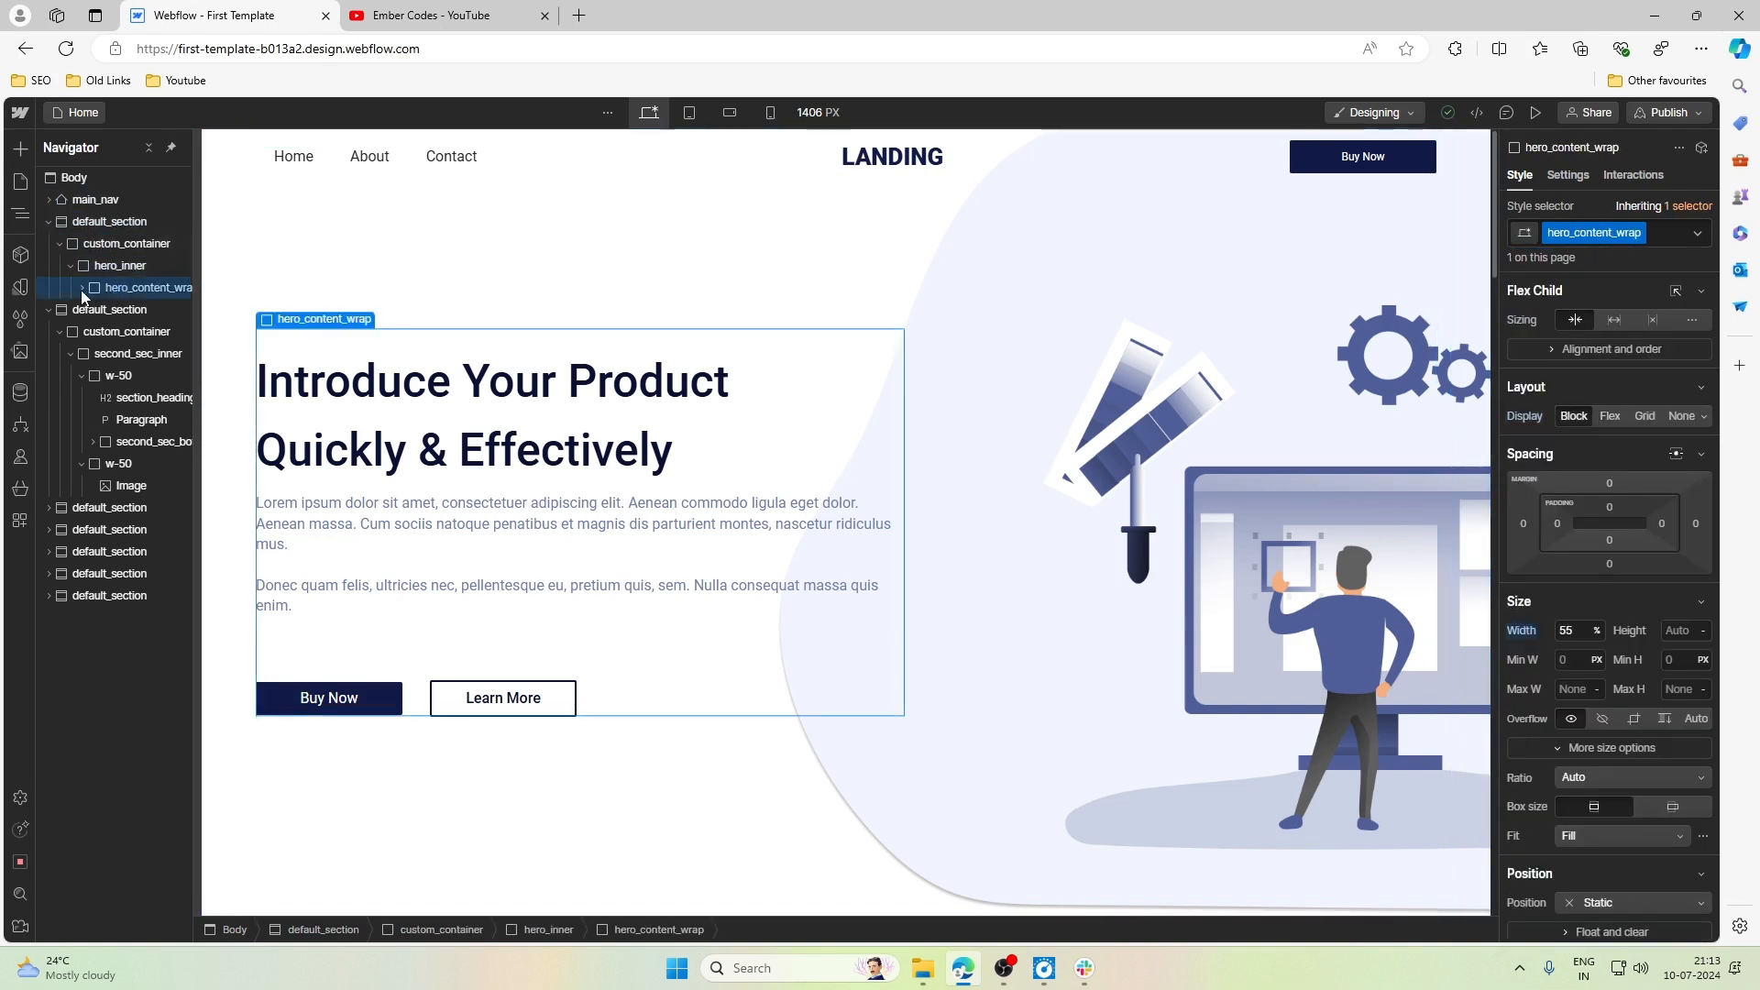
click(83, 288)
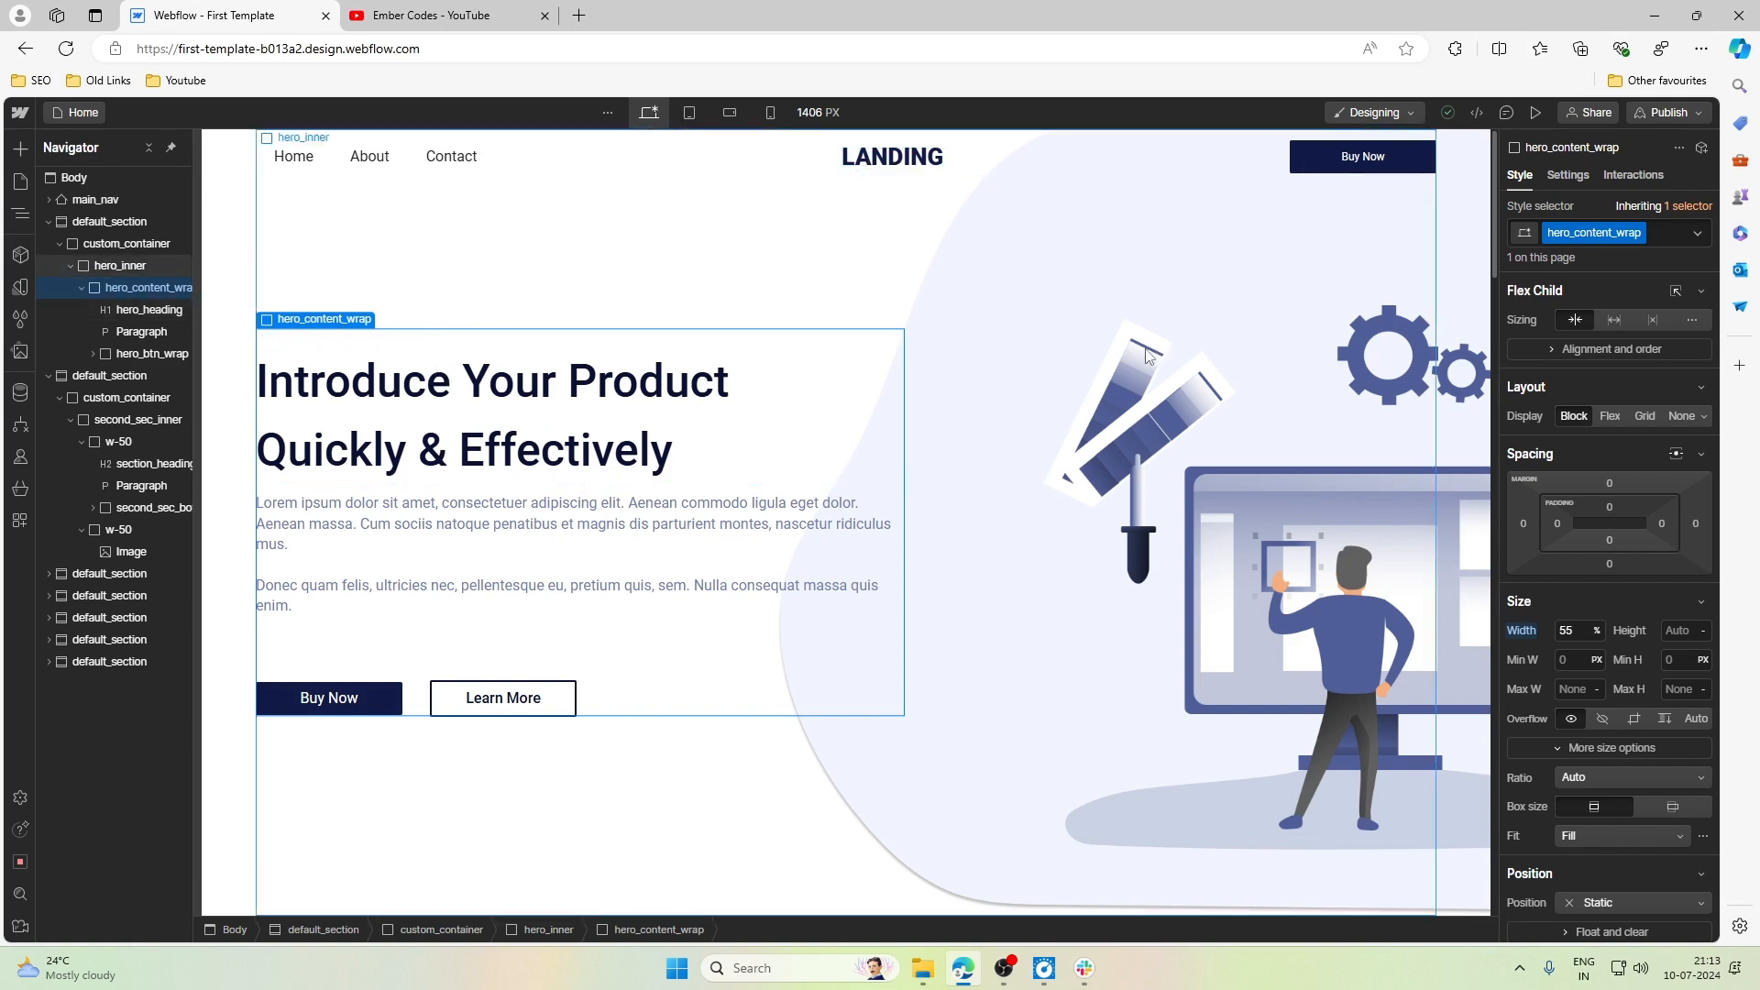
- Collapse hero_content_wrap in the Navigator and compare the hero section's layout at the Desktop and Tablet breakpoints
click(88, 293)
click(690, 112)
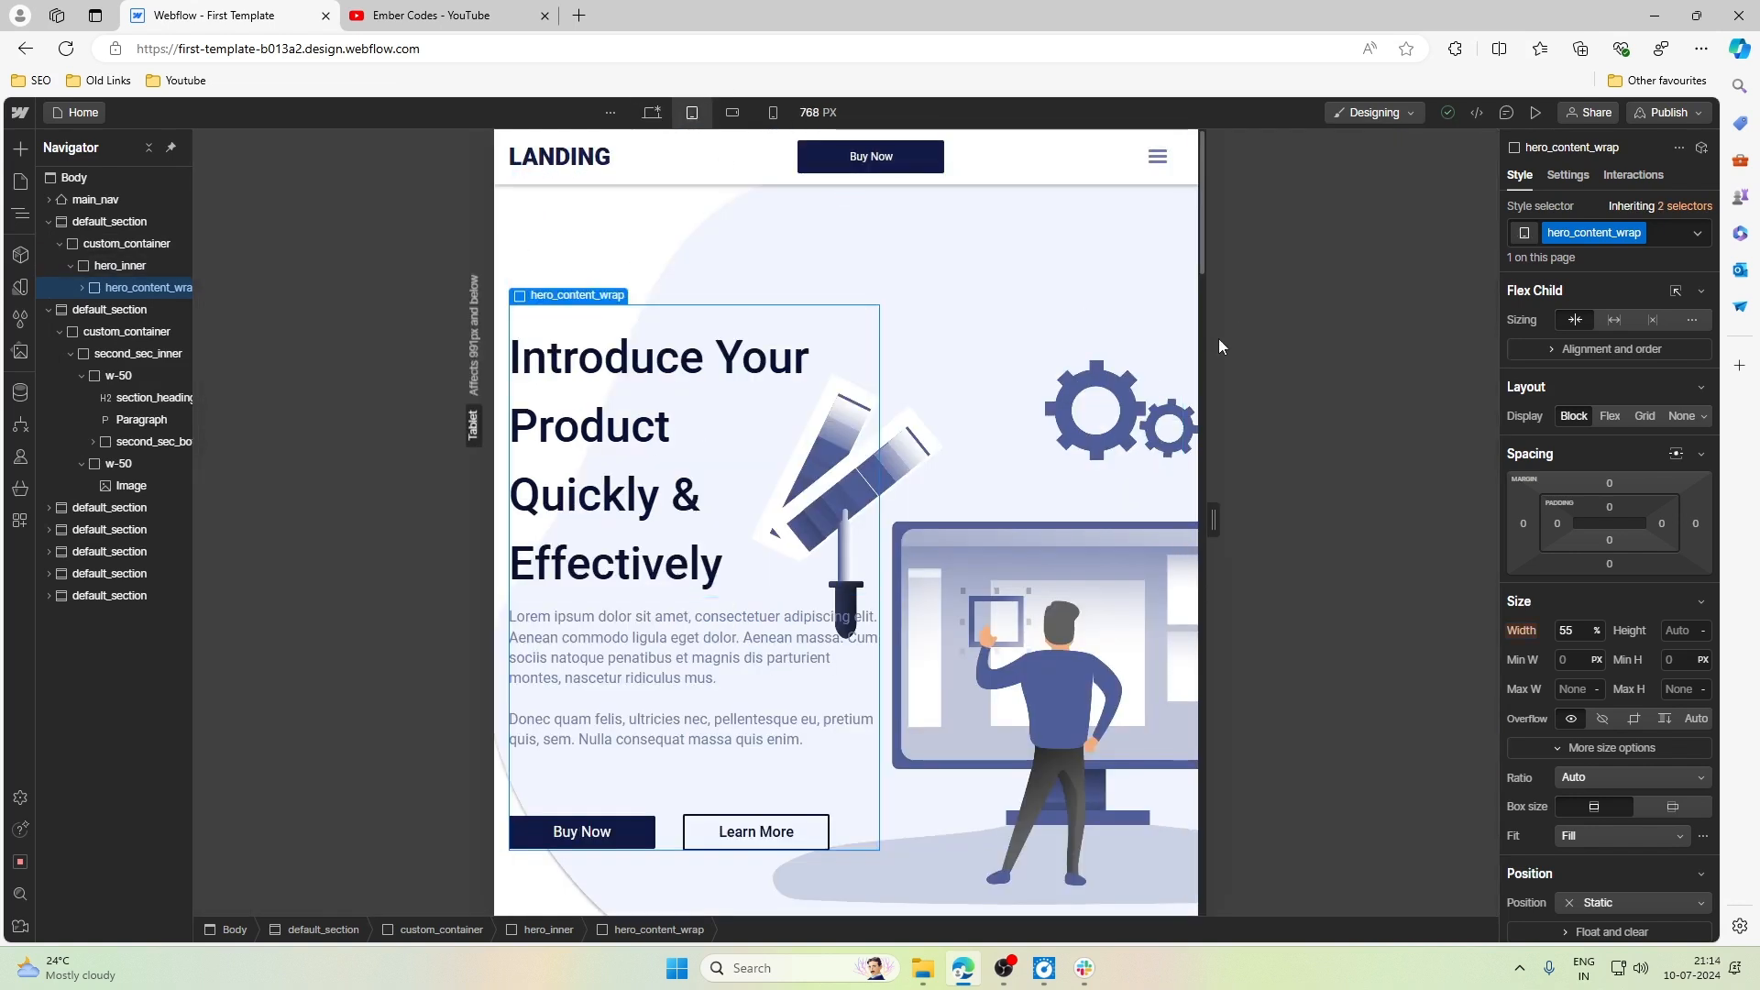
click(652, 111)
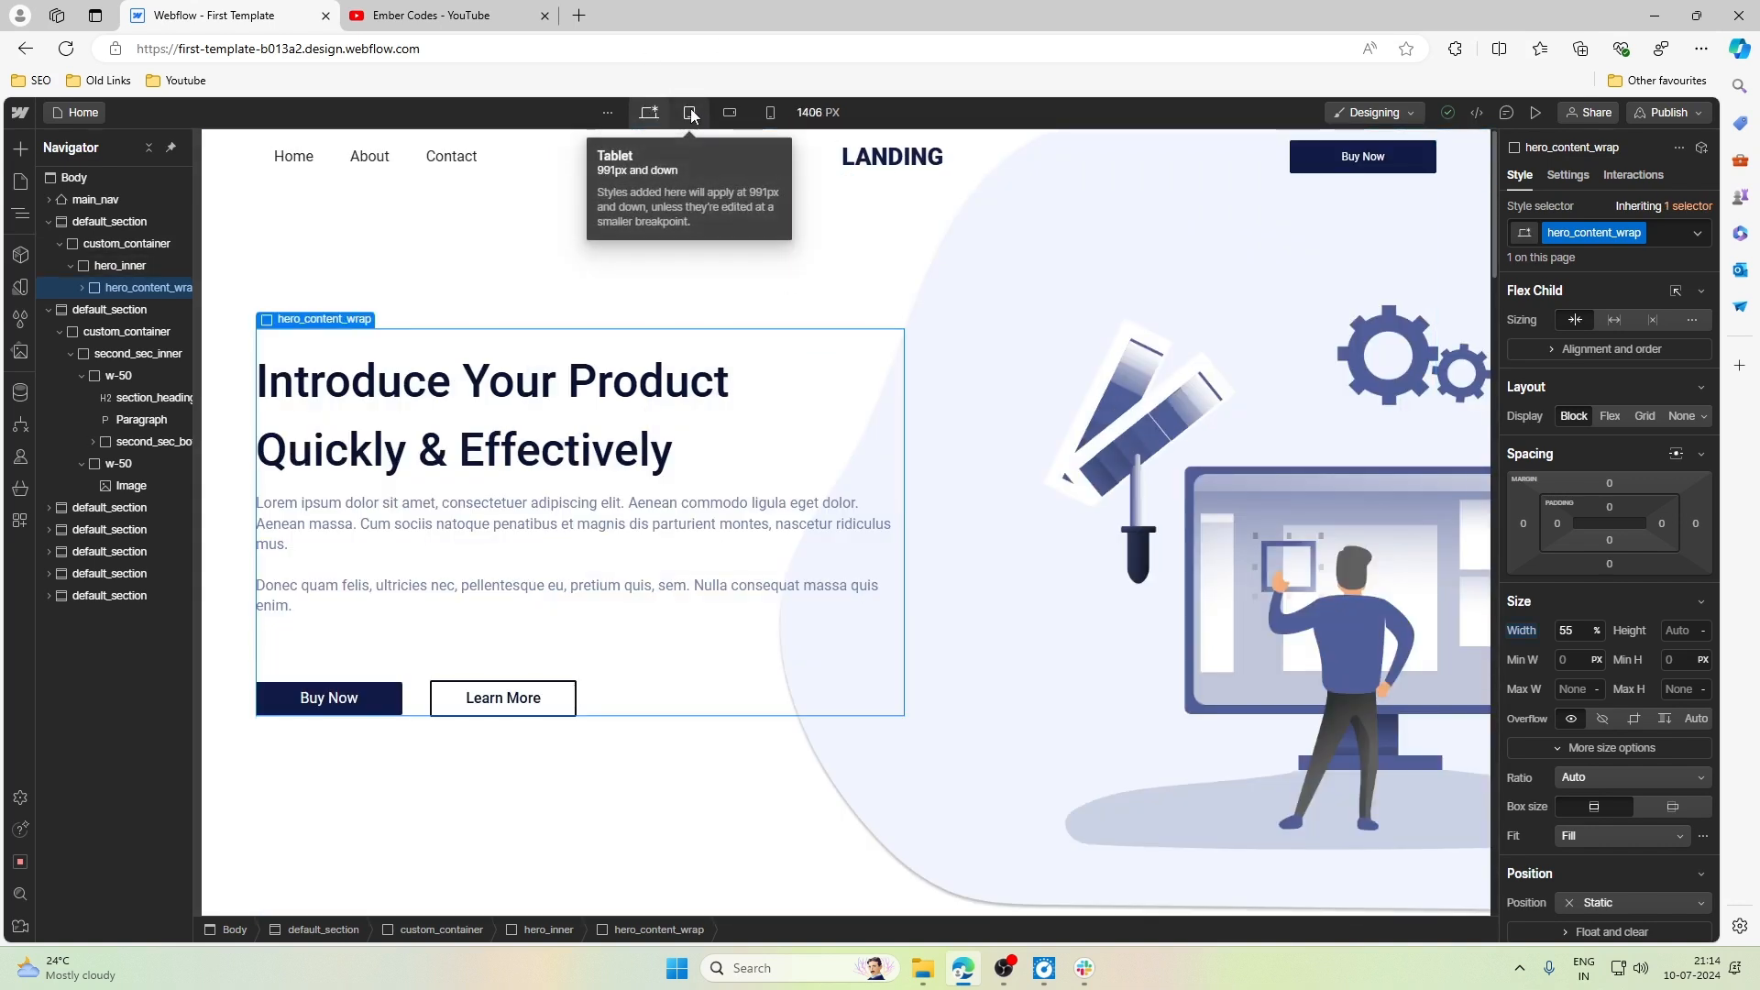
click(691, 114)
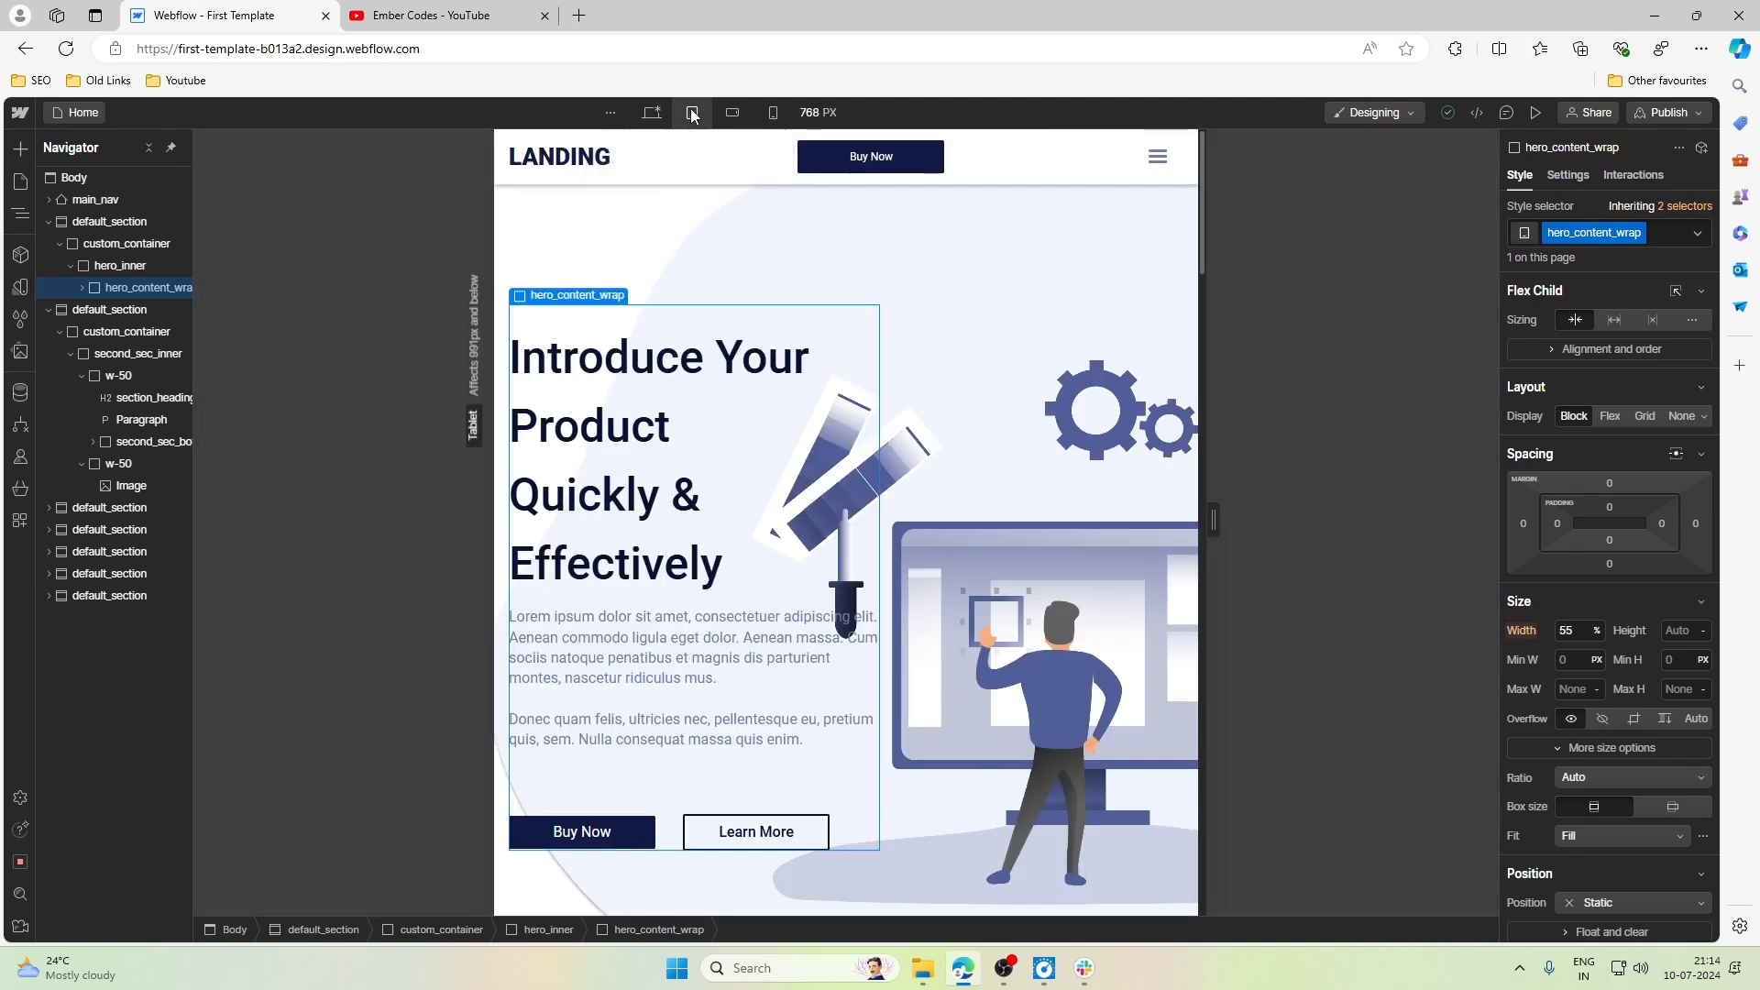
scroll(878, 335, down, 1)
scroll(878, 335, up, 1)
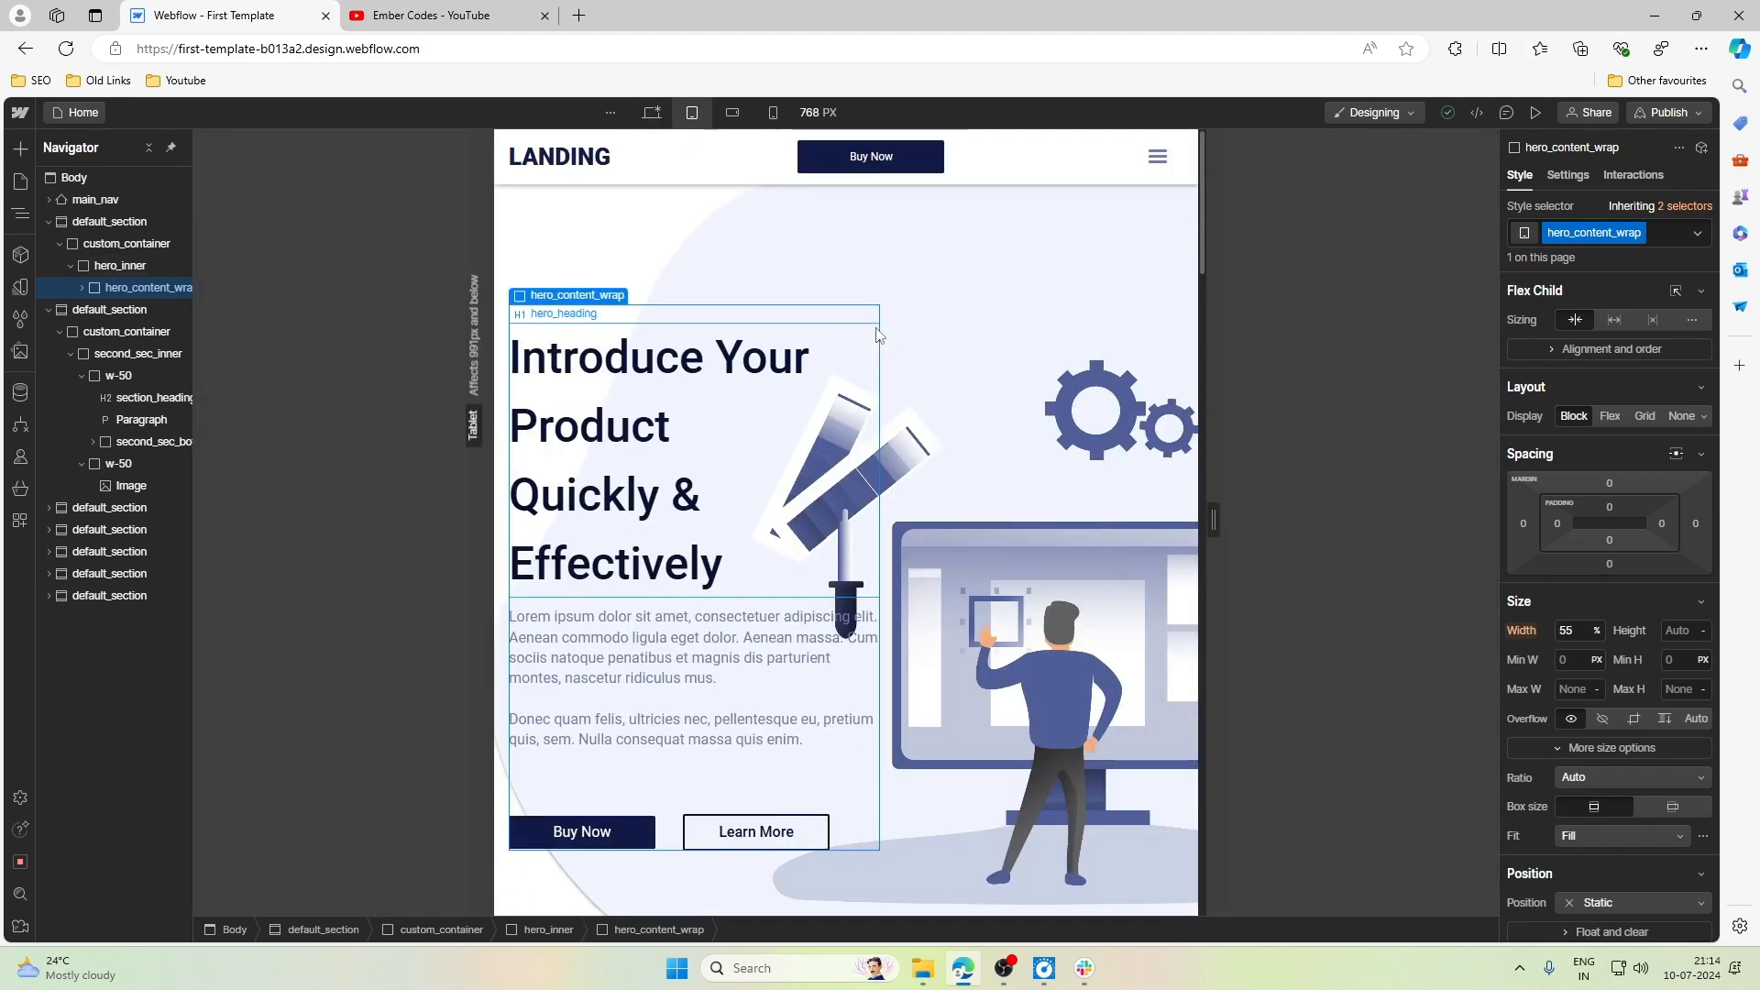
- Remove the hero_bg.png background image from the hero section at the Tablet breakpoint
click(108, 223)
scroll(1595, 585, down, 5)
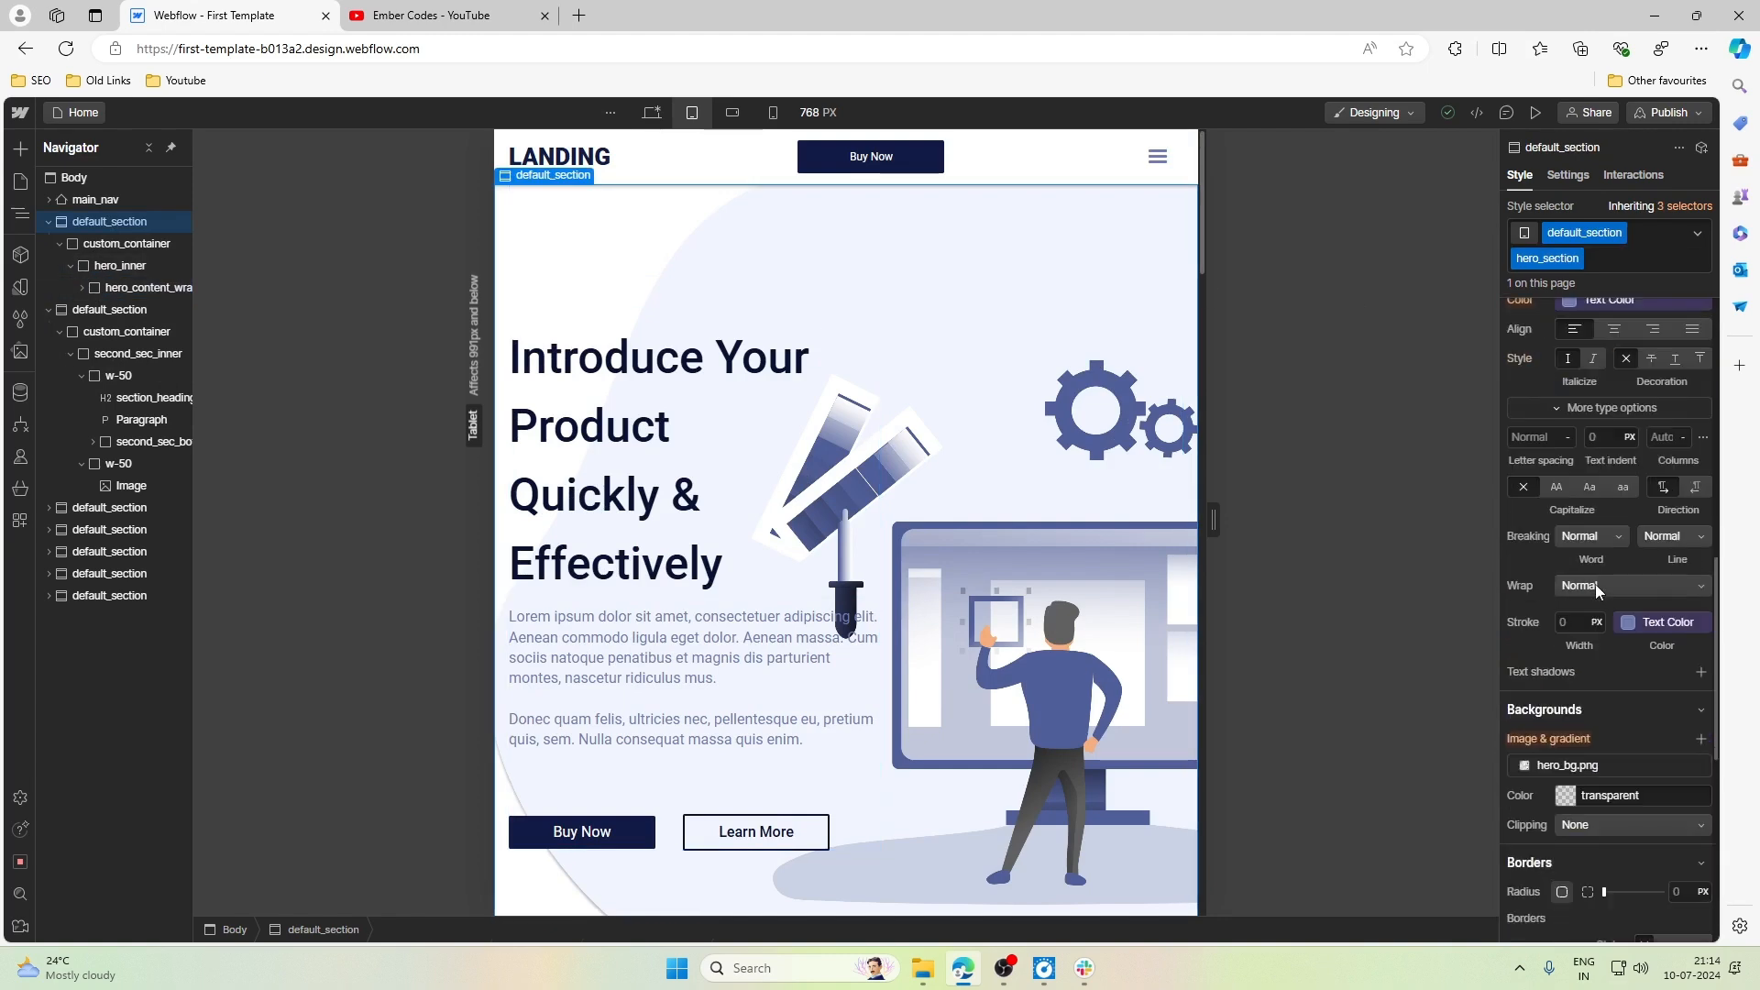
scroll(1595, 585, down, 2)
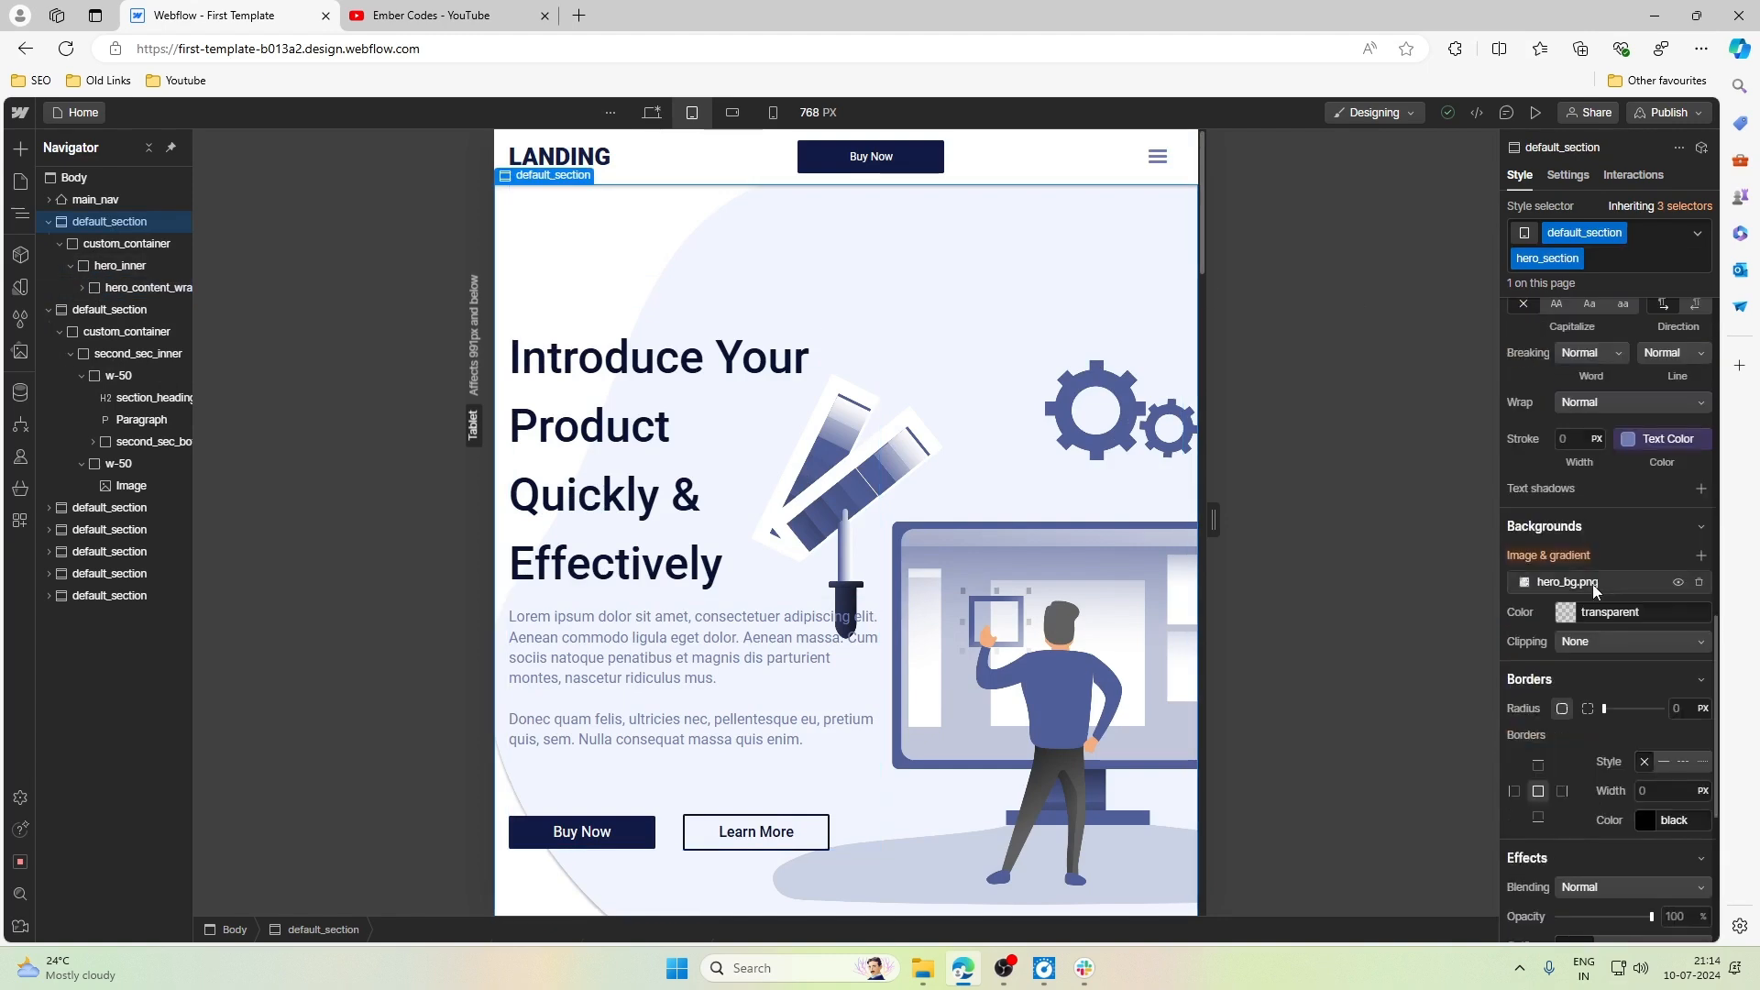
click(1699, 583)
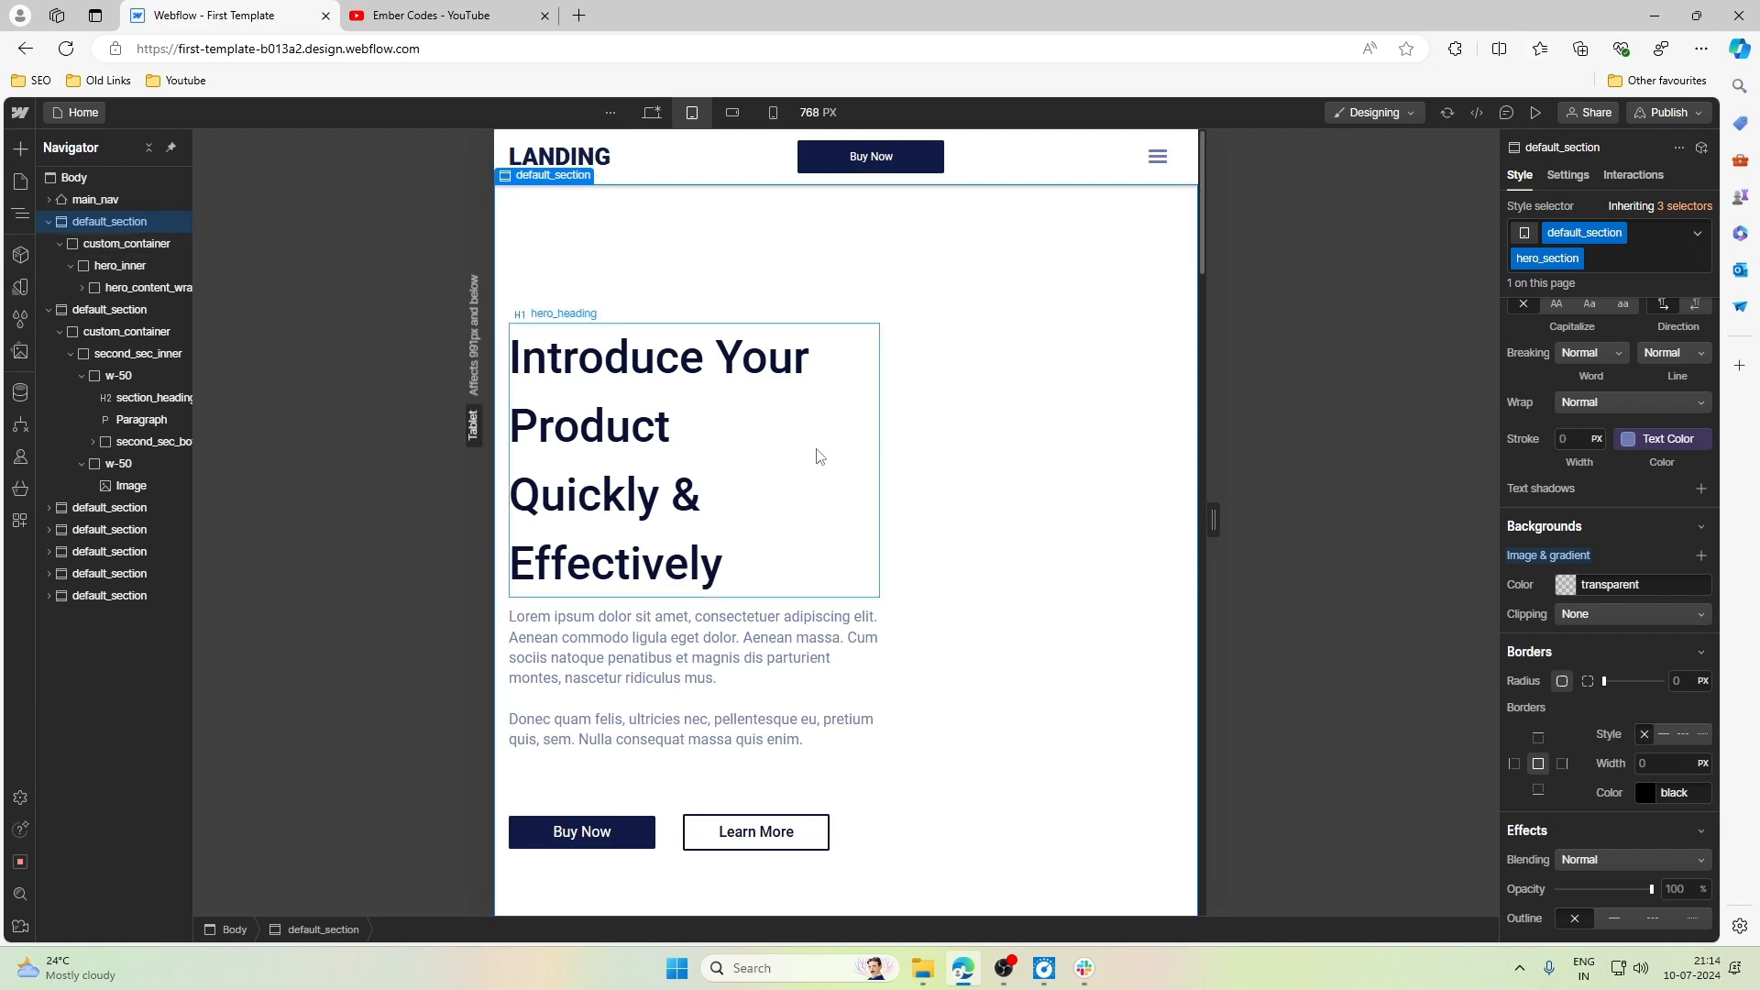
- Set the width of hero_content_wrap to 100% at the Tablet breakpoint
click(869, 607)
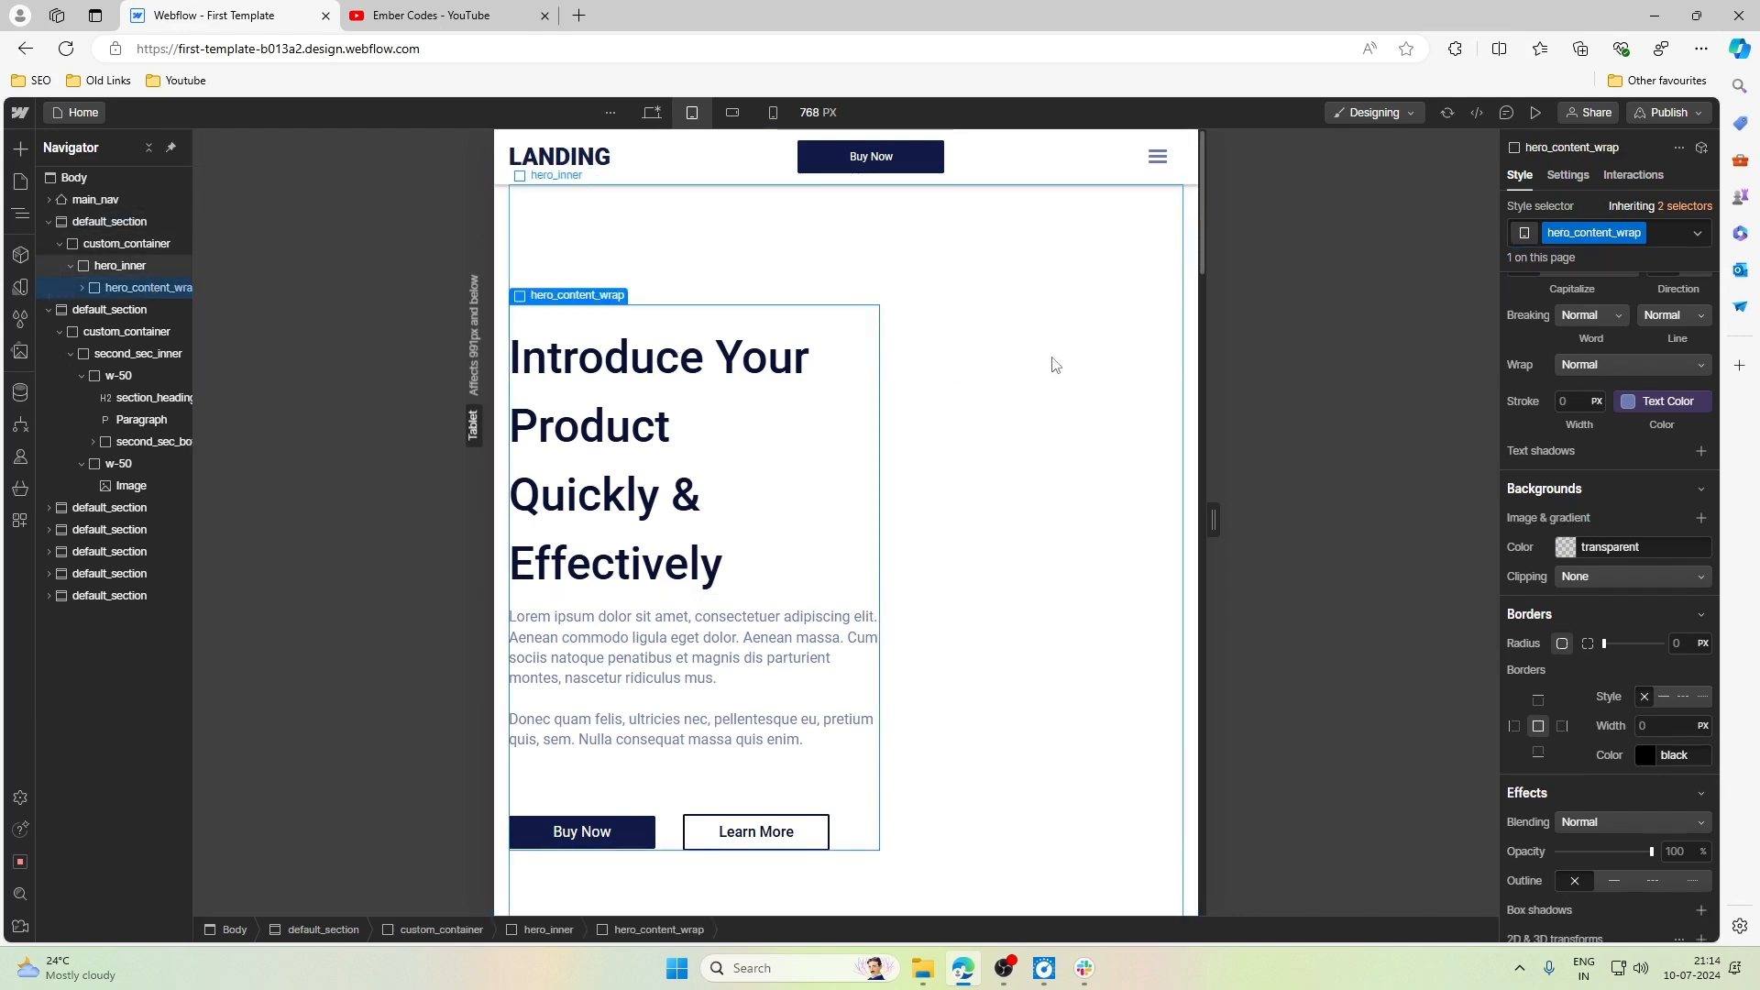
scroll(1533, 382, up, 10)
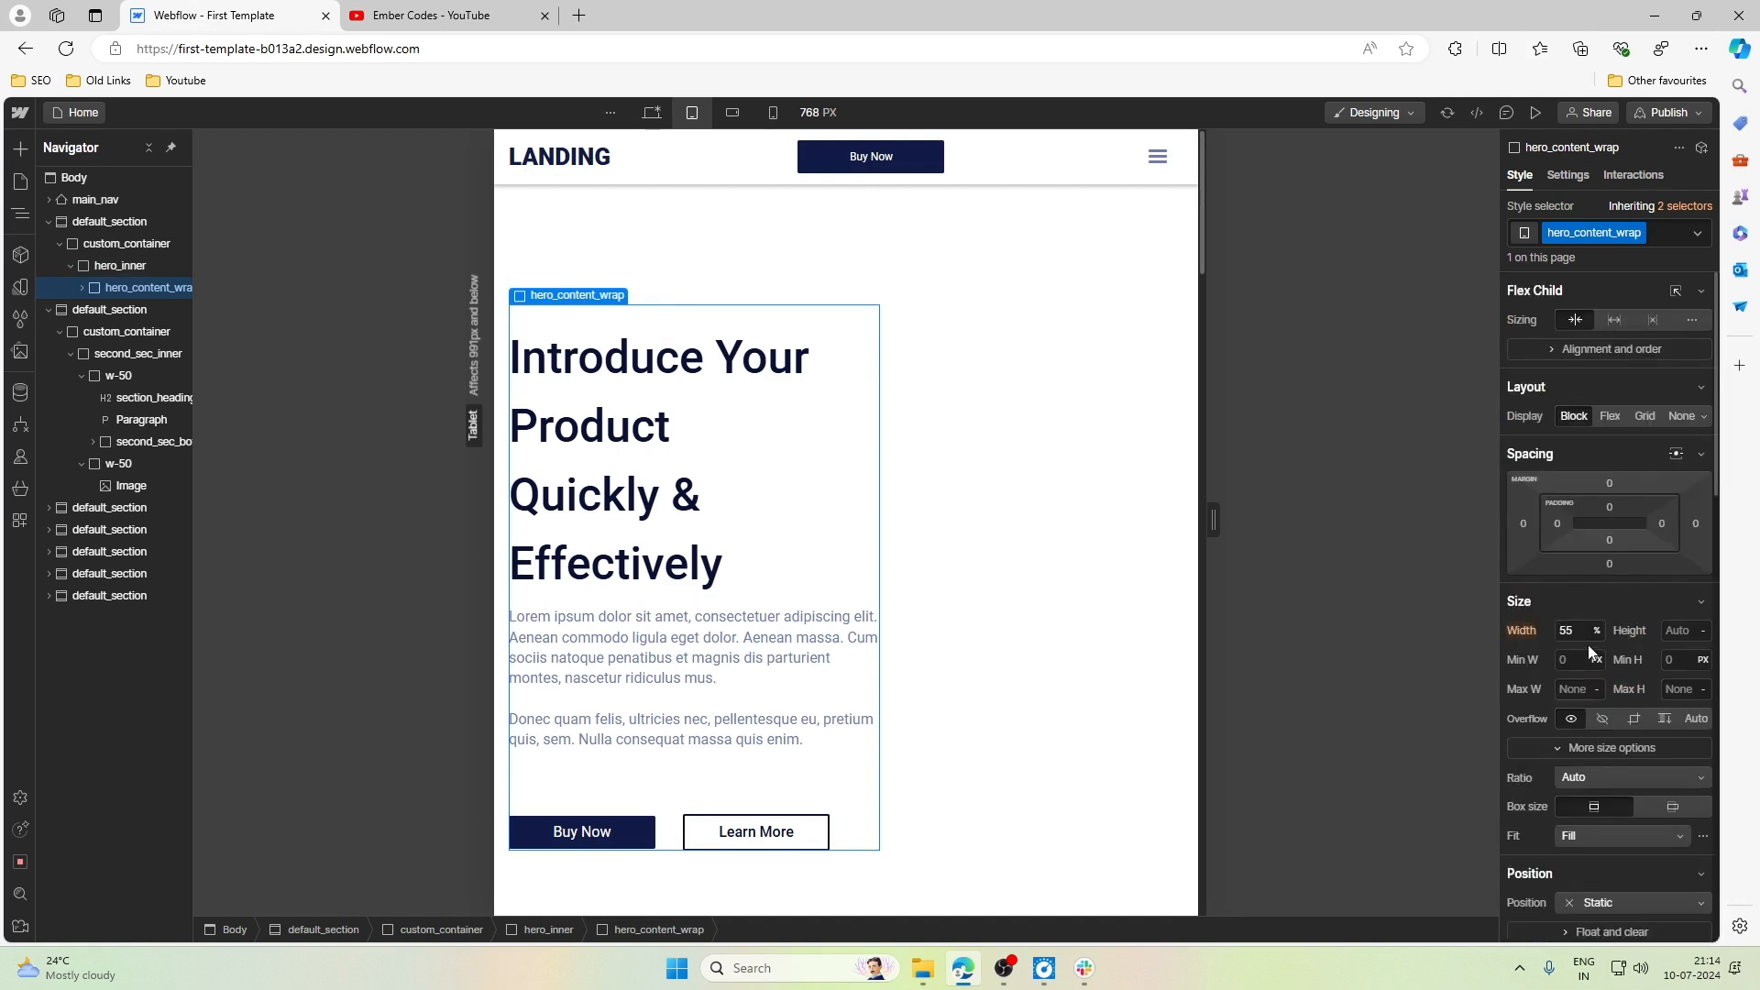
click(1577, 631)
text(1)
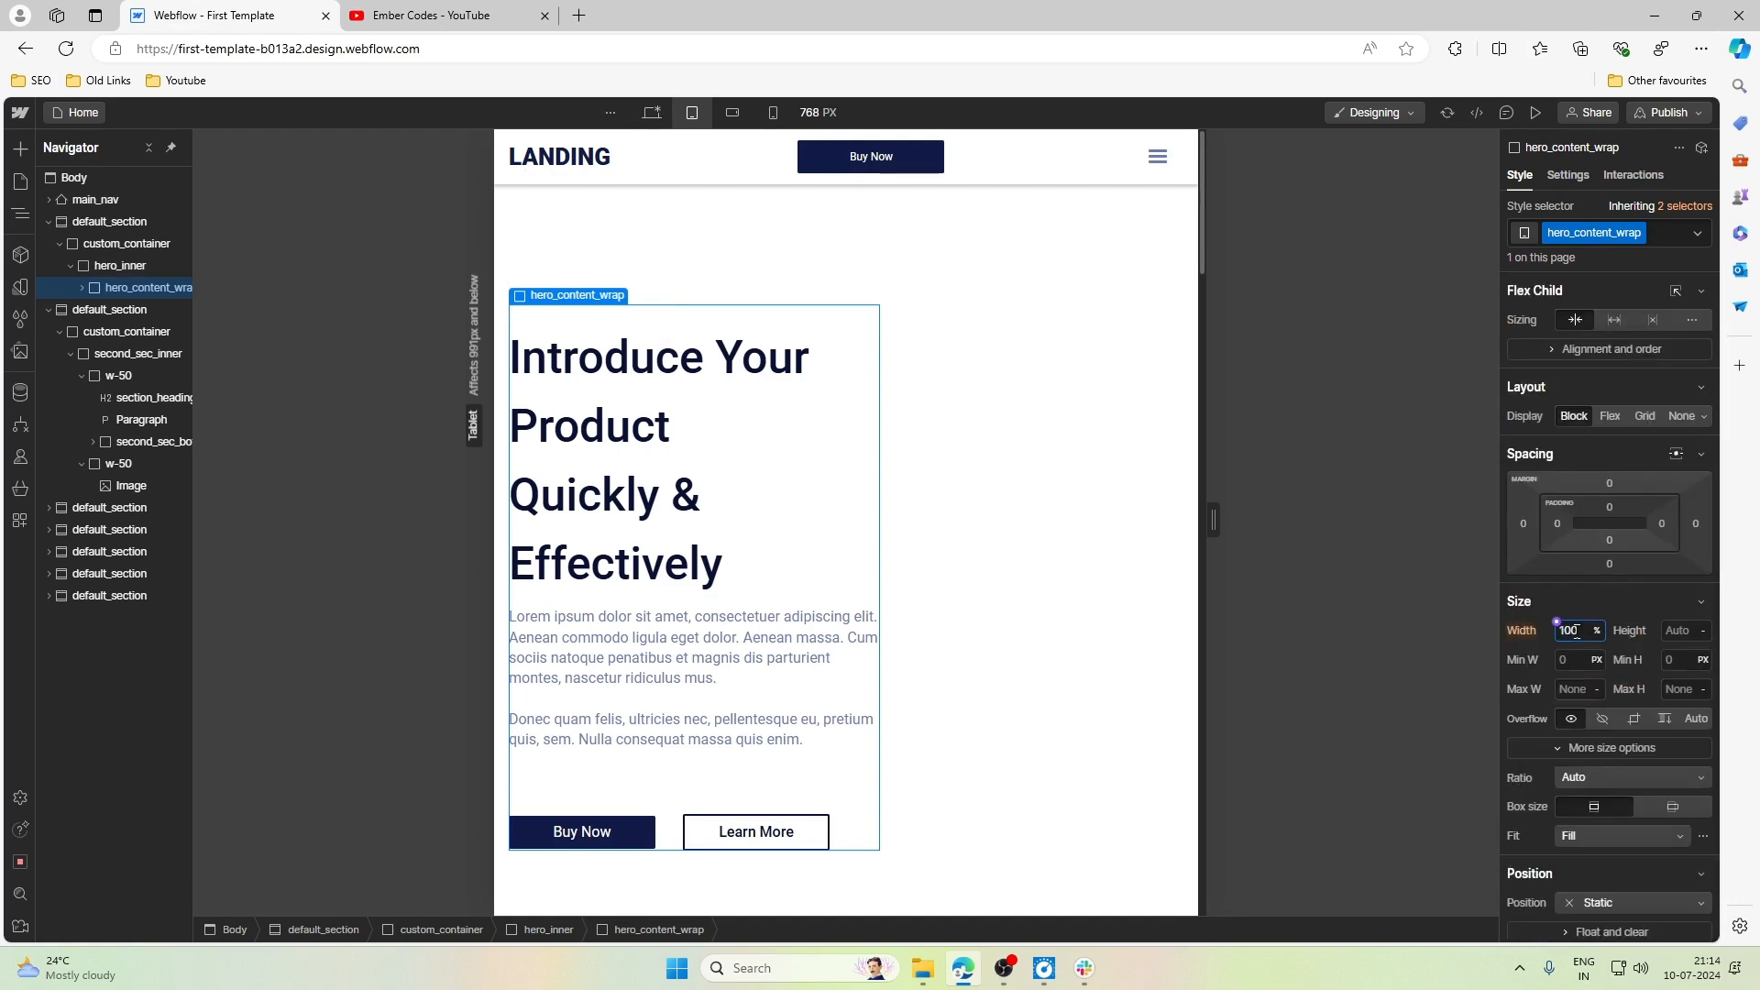
text(00)
key(Return)
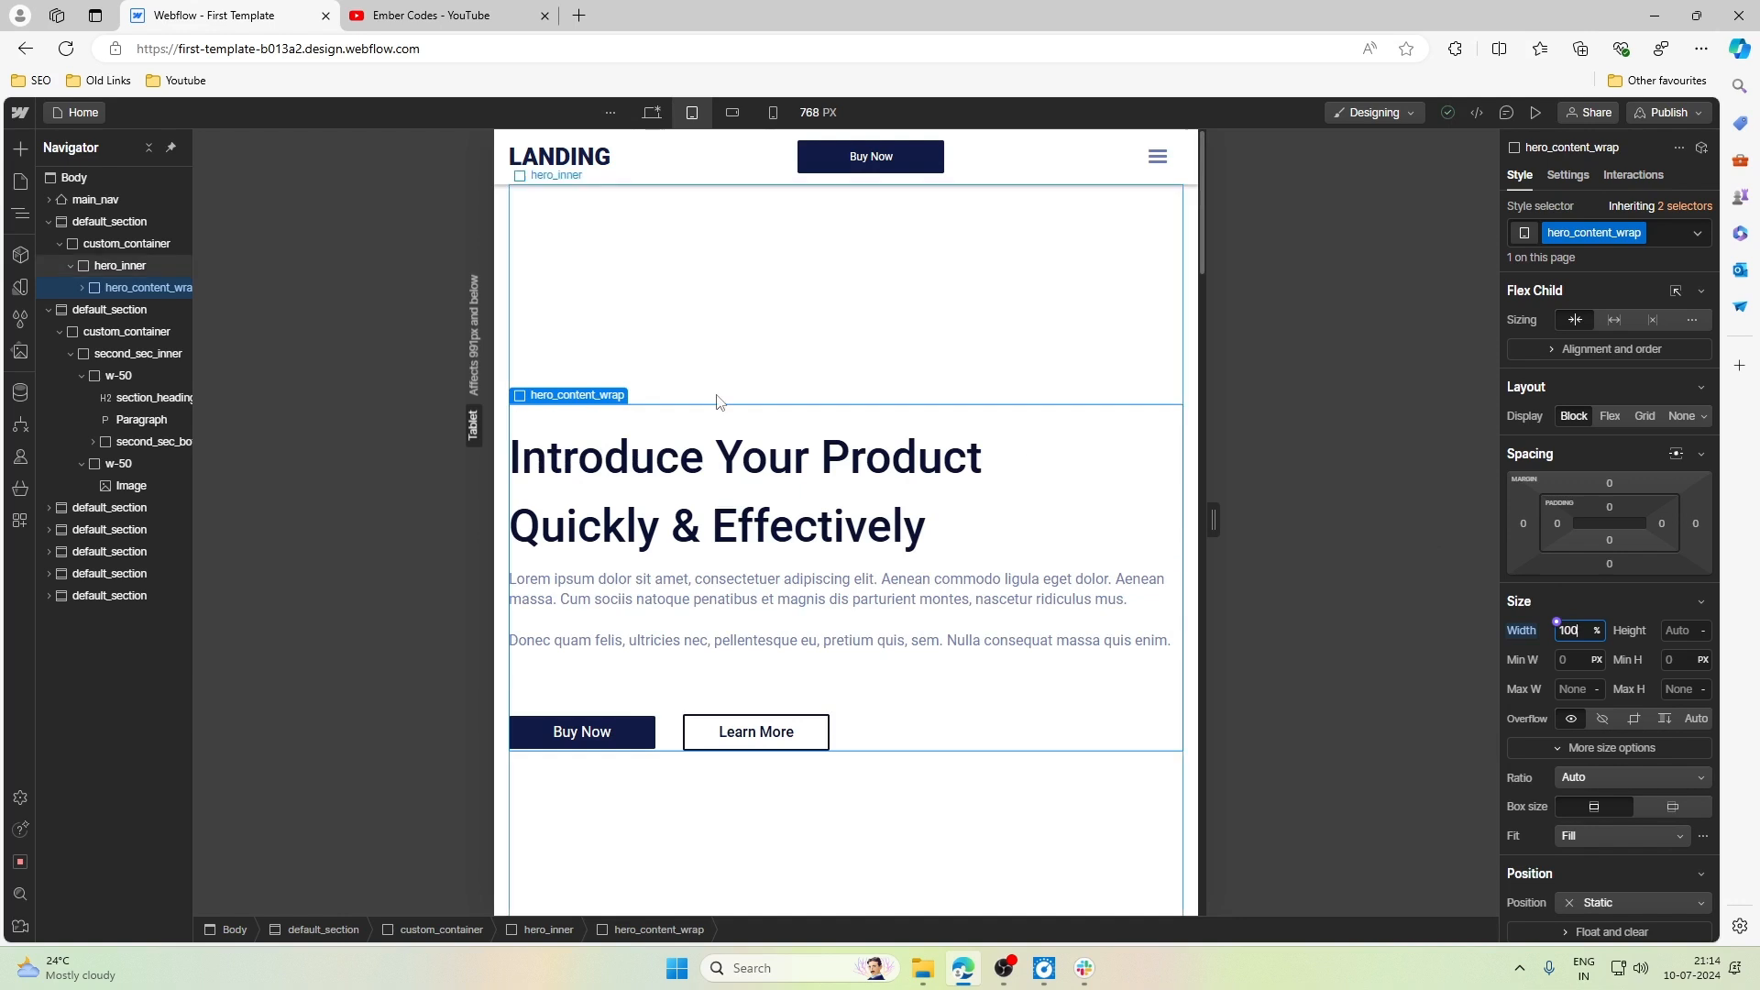
- Set the minimum height of hero_inner to Auto at the Tablet breakpoint
click(832, 341)
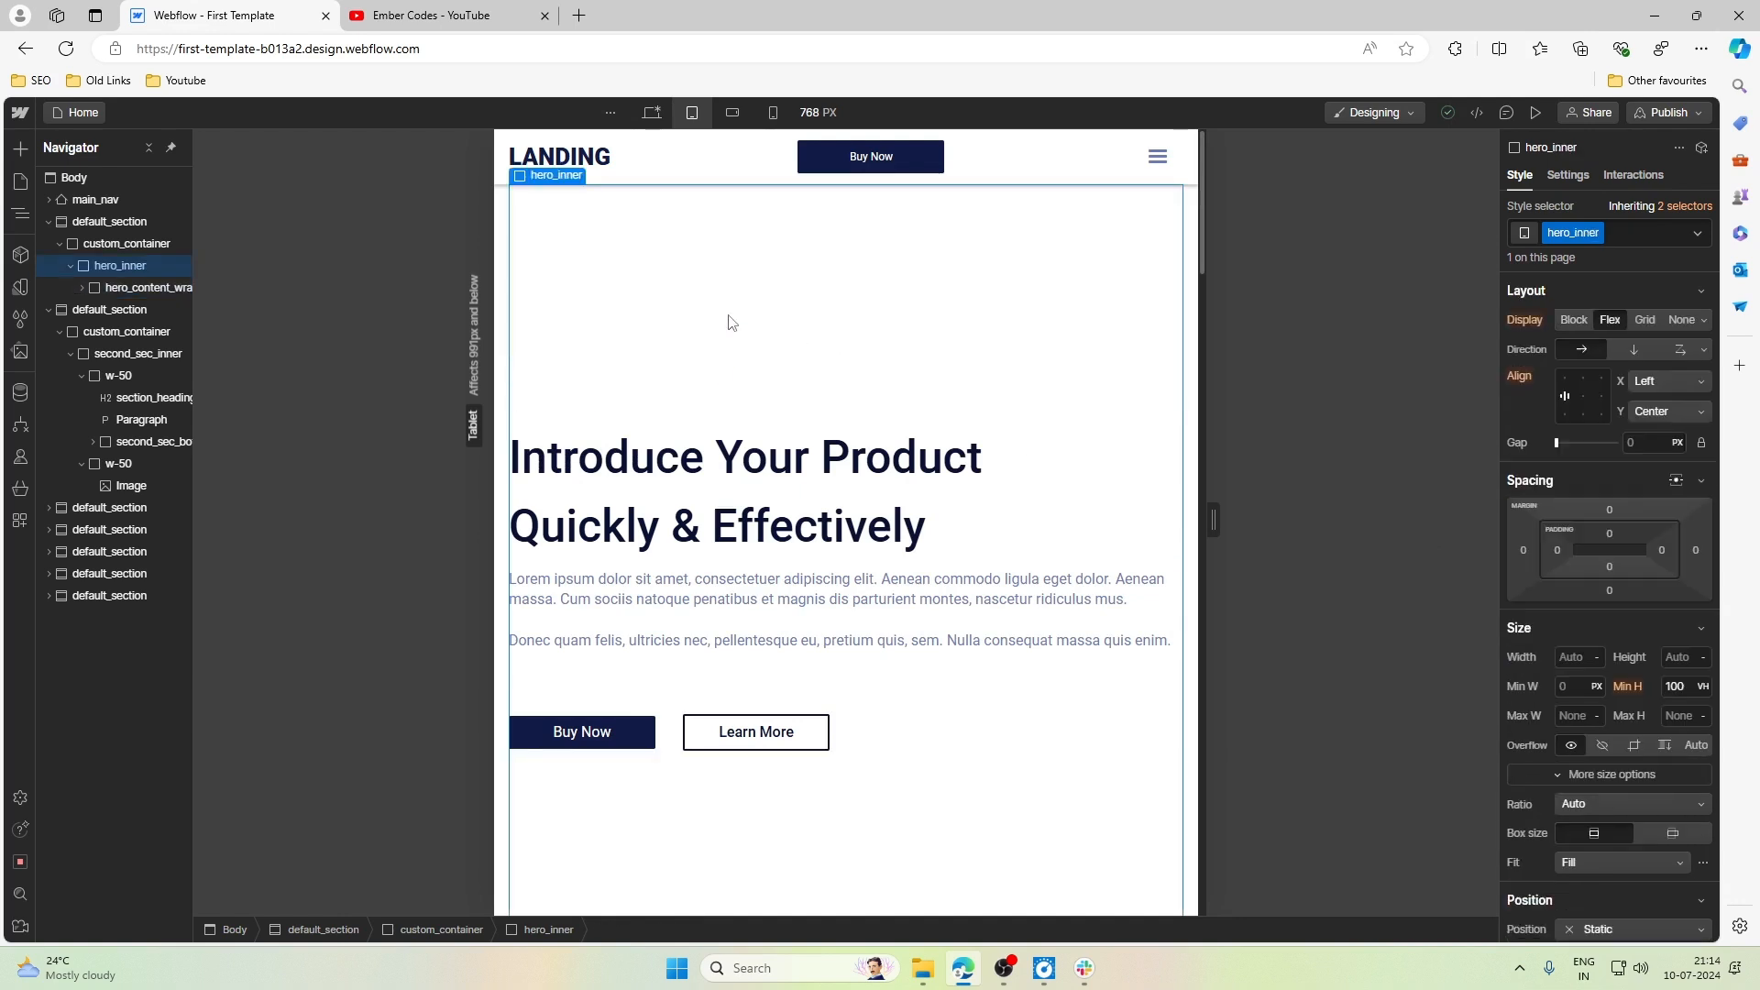
click(1692, 690)
click(1704, 686)
click(1697, 746)
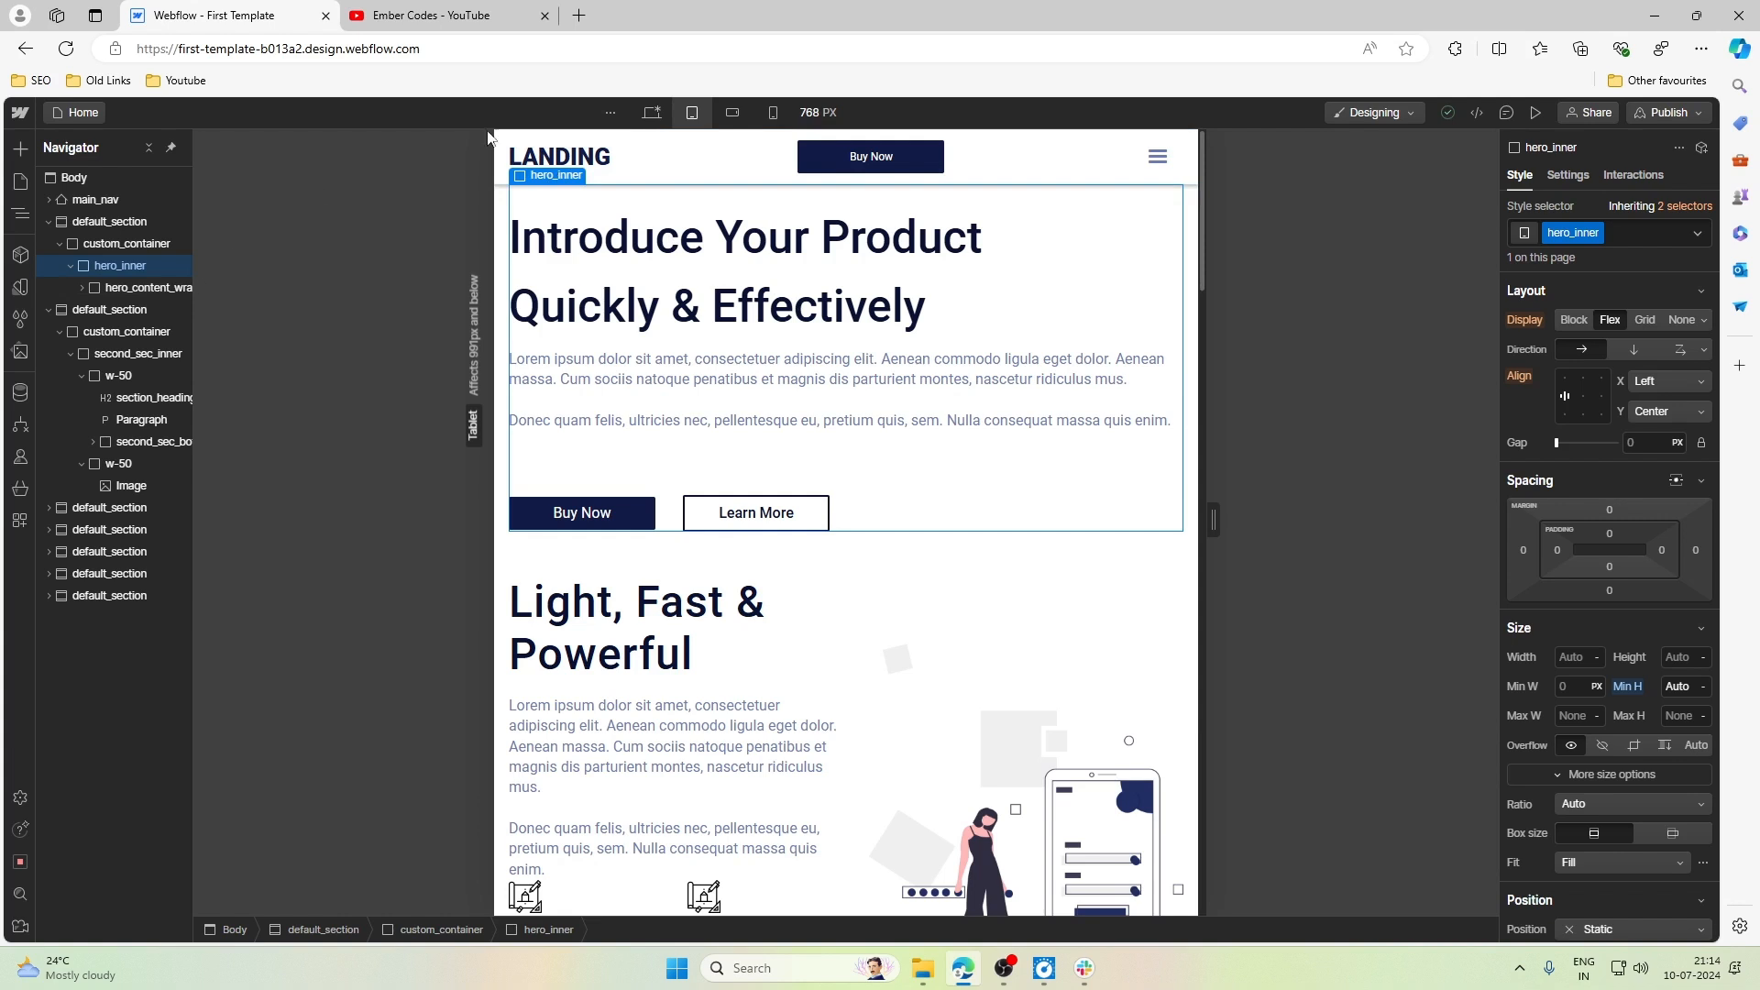
- At the Desktop breakpoint, add a Div Block after hero_content_wrap inside hero_inner and give it the new class hero_img_wrap
click(650, 112)
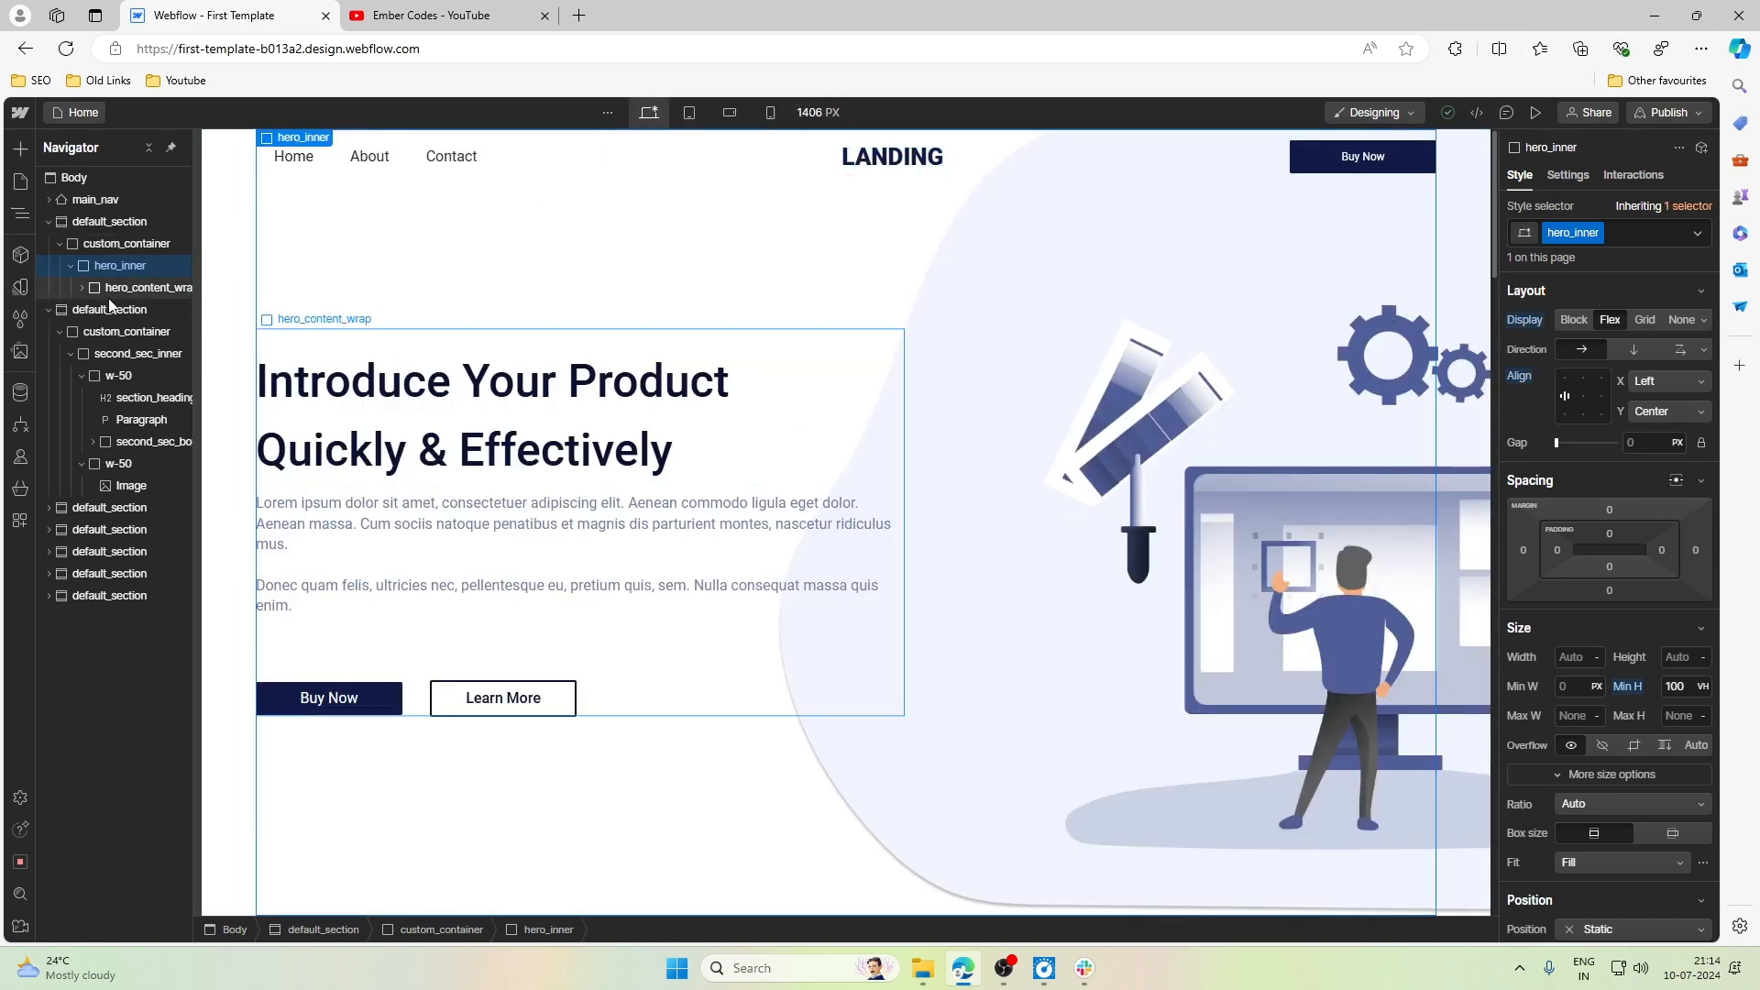
click(20, 150)
drag(73, 513, 999, 530)
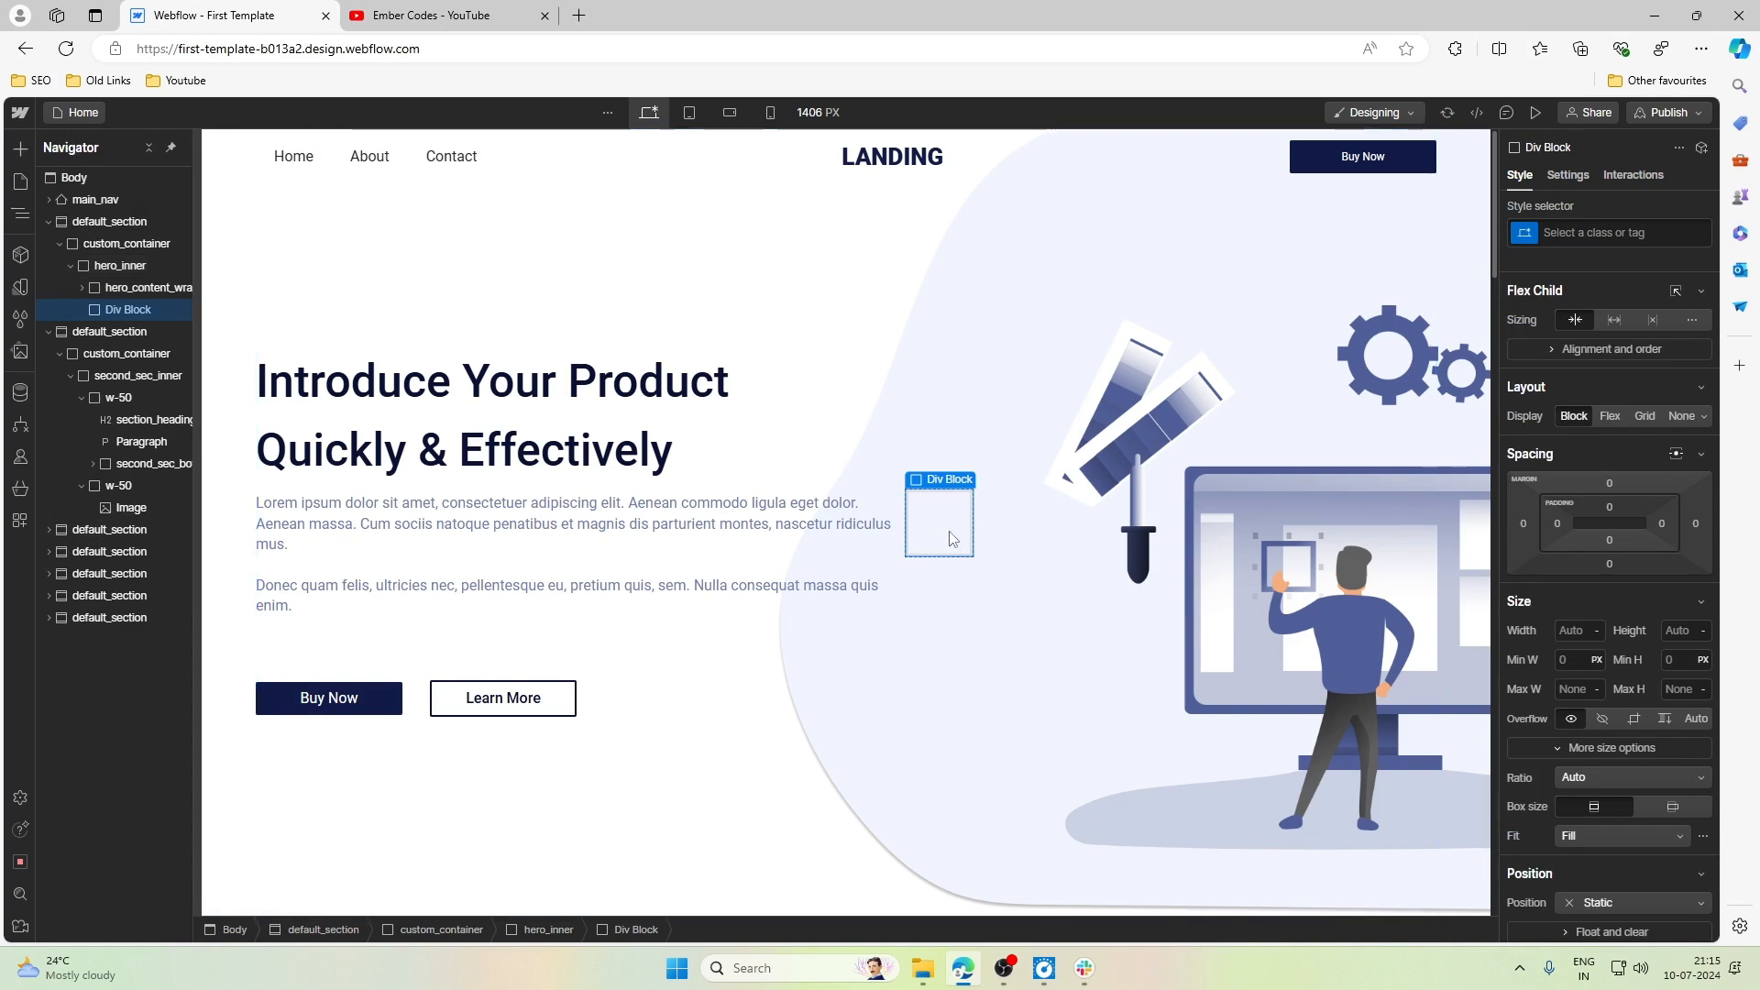
click(1593, 235)
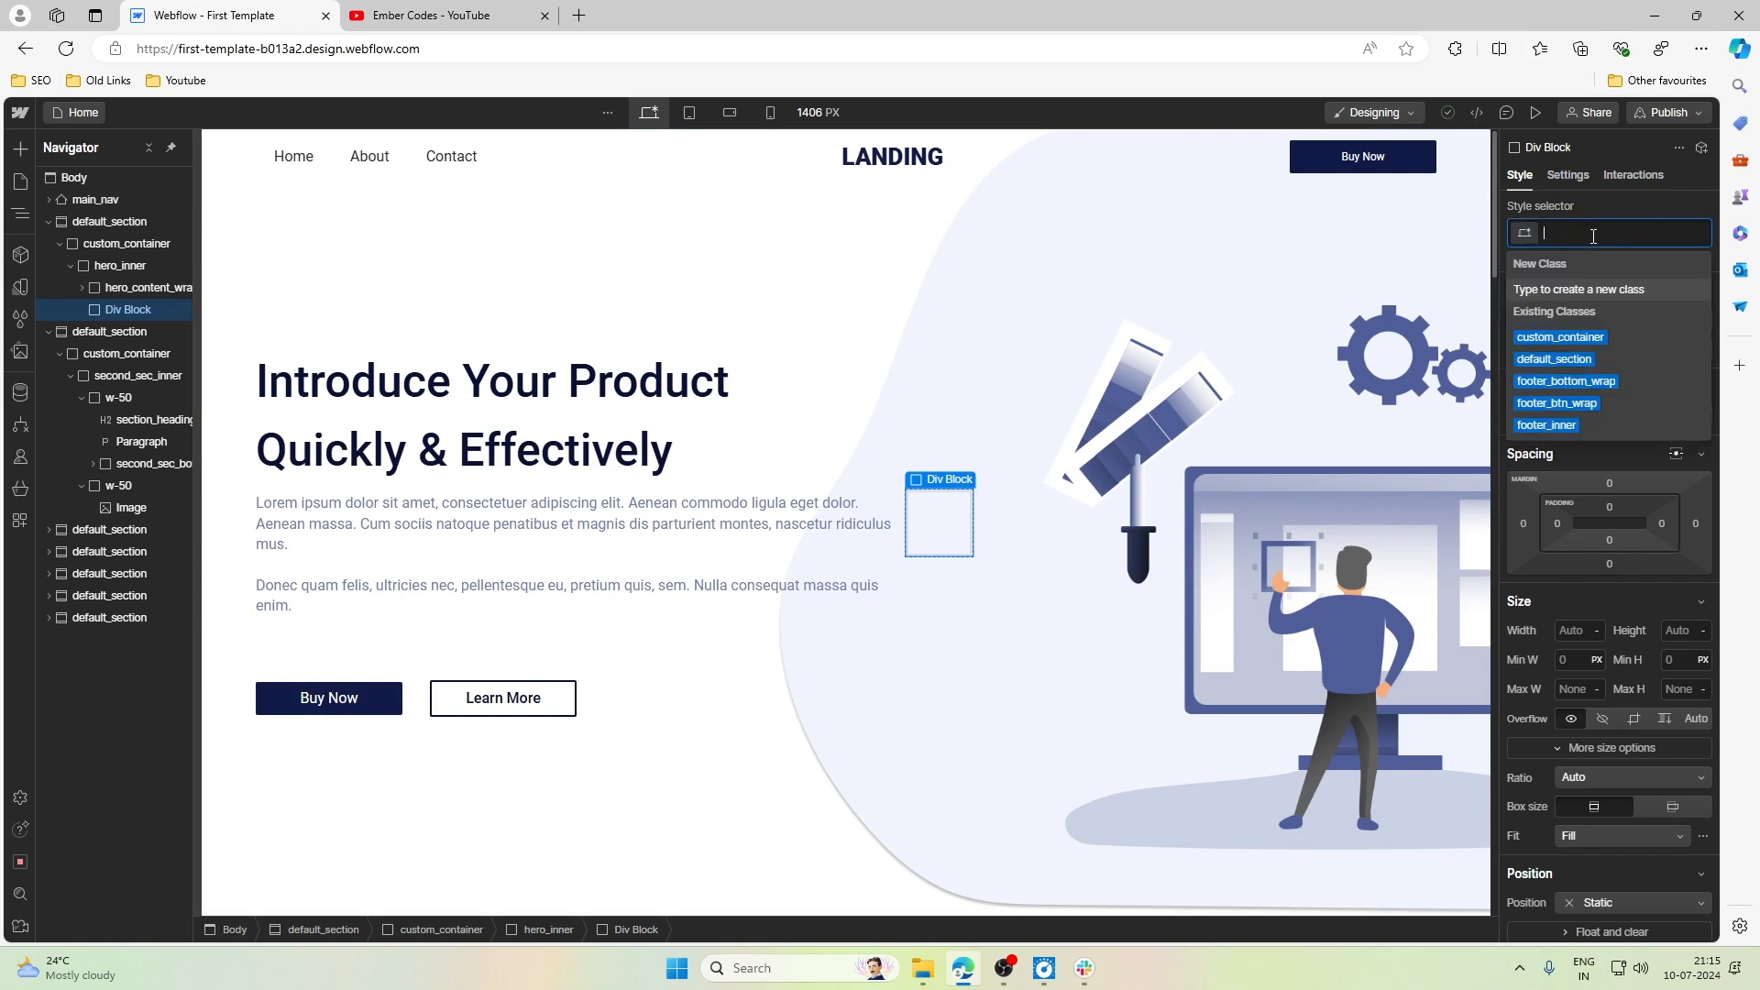
text(her)
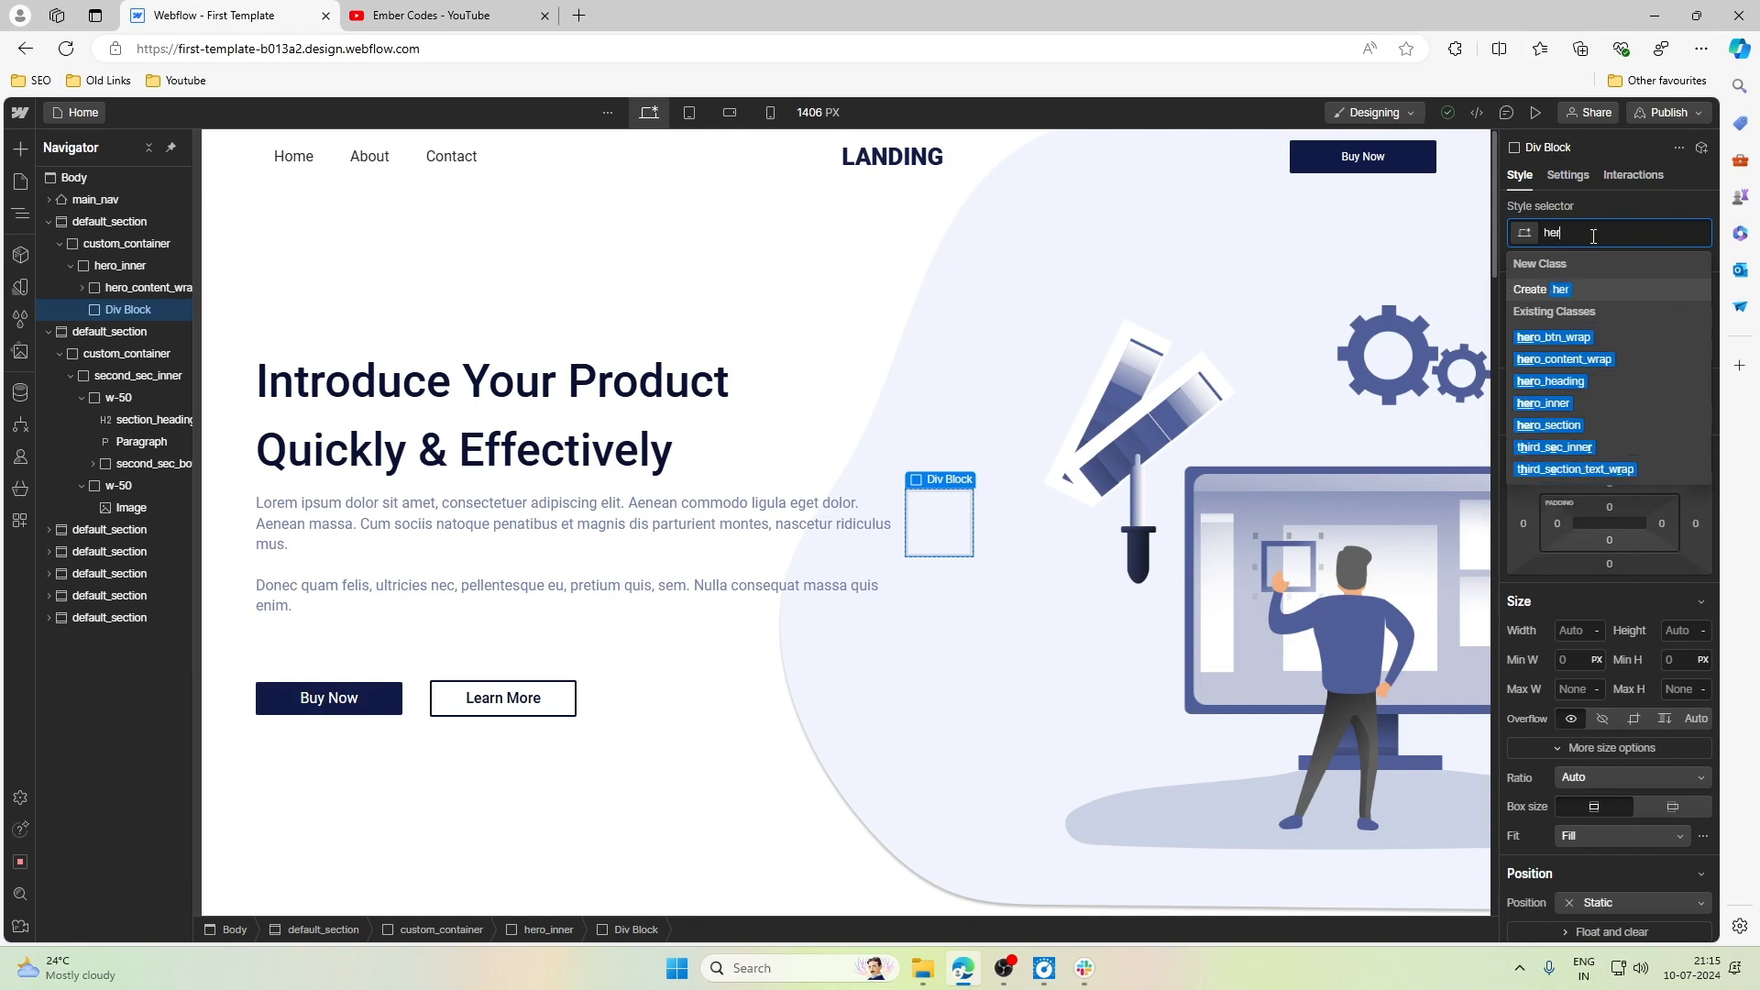
text(o_imga)
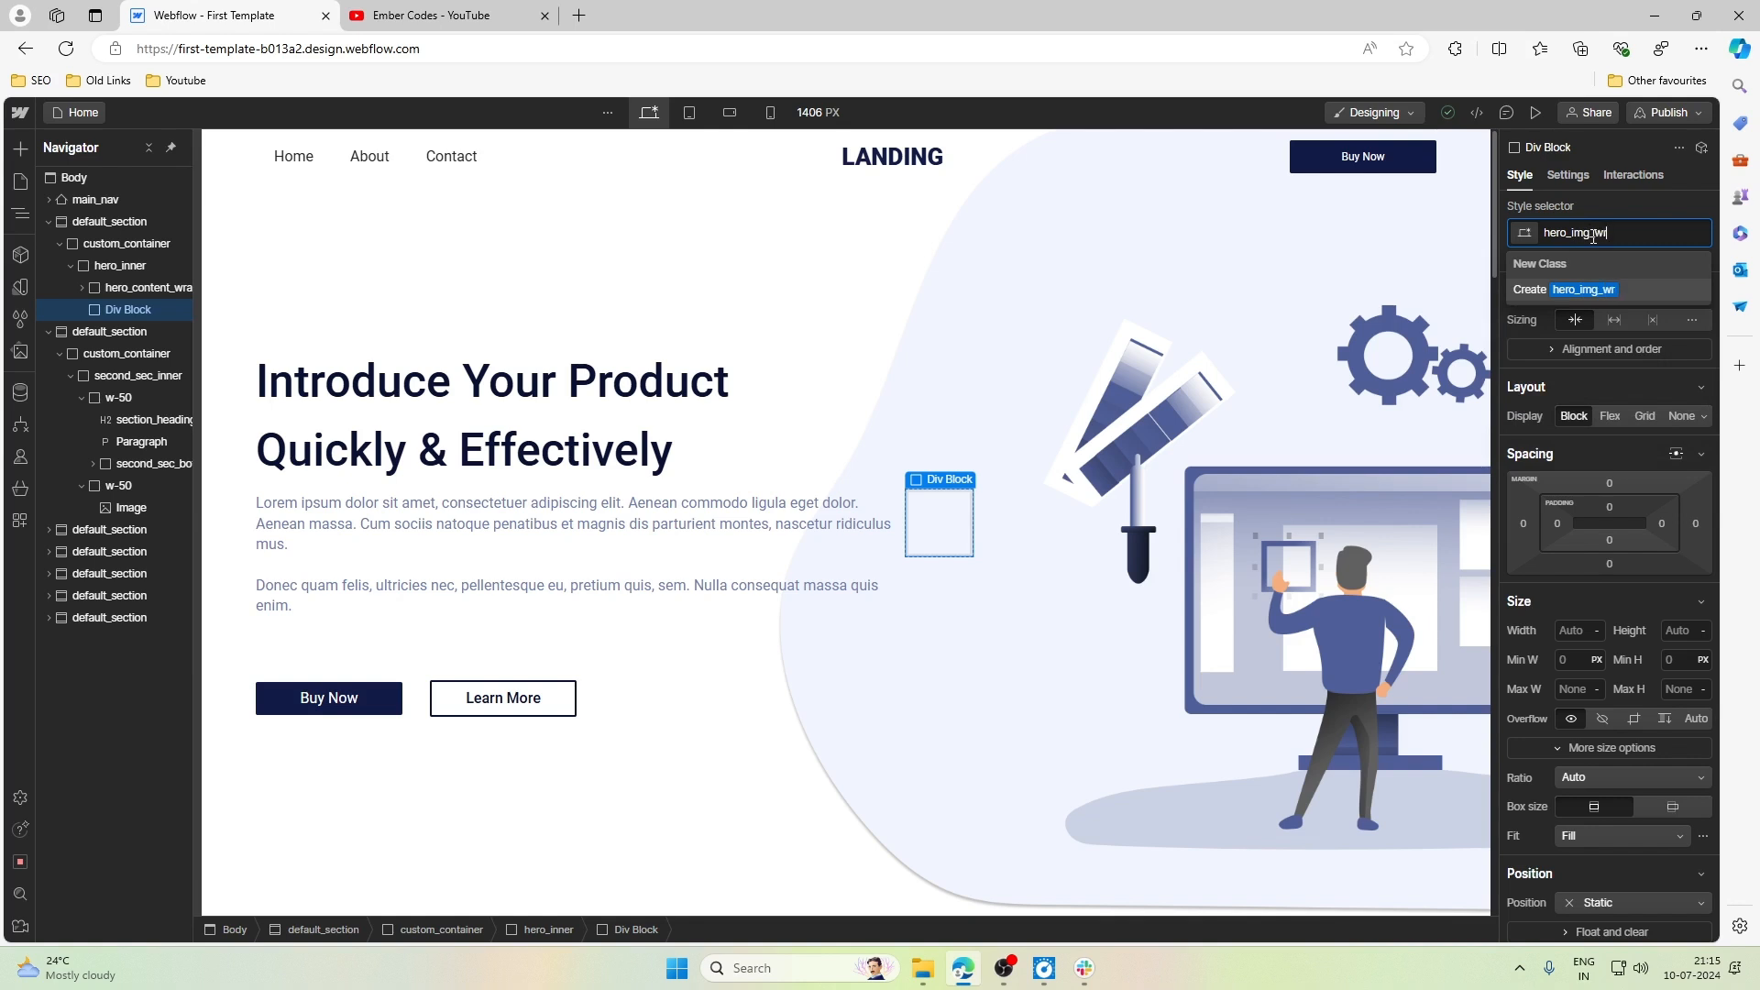
text(ap)
key(Return)
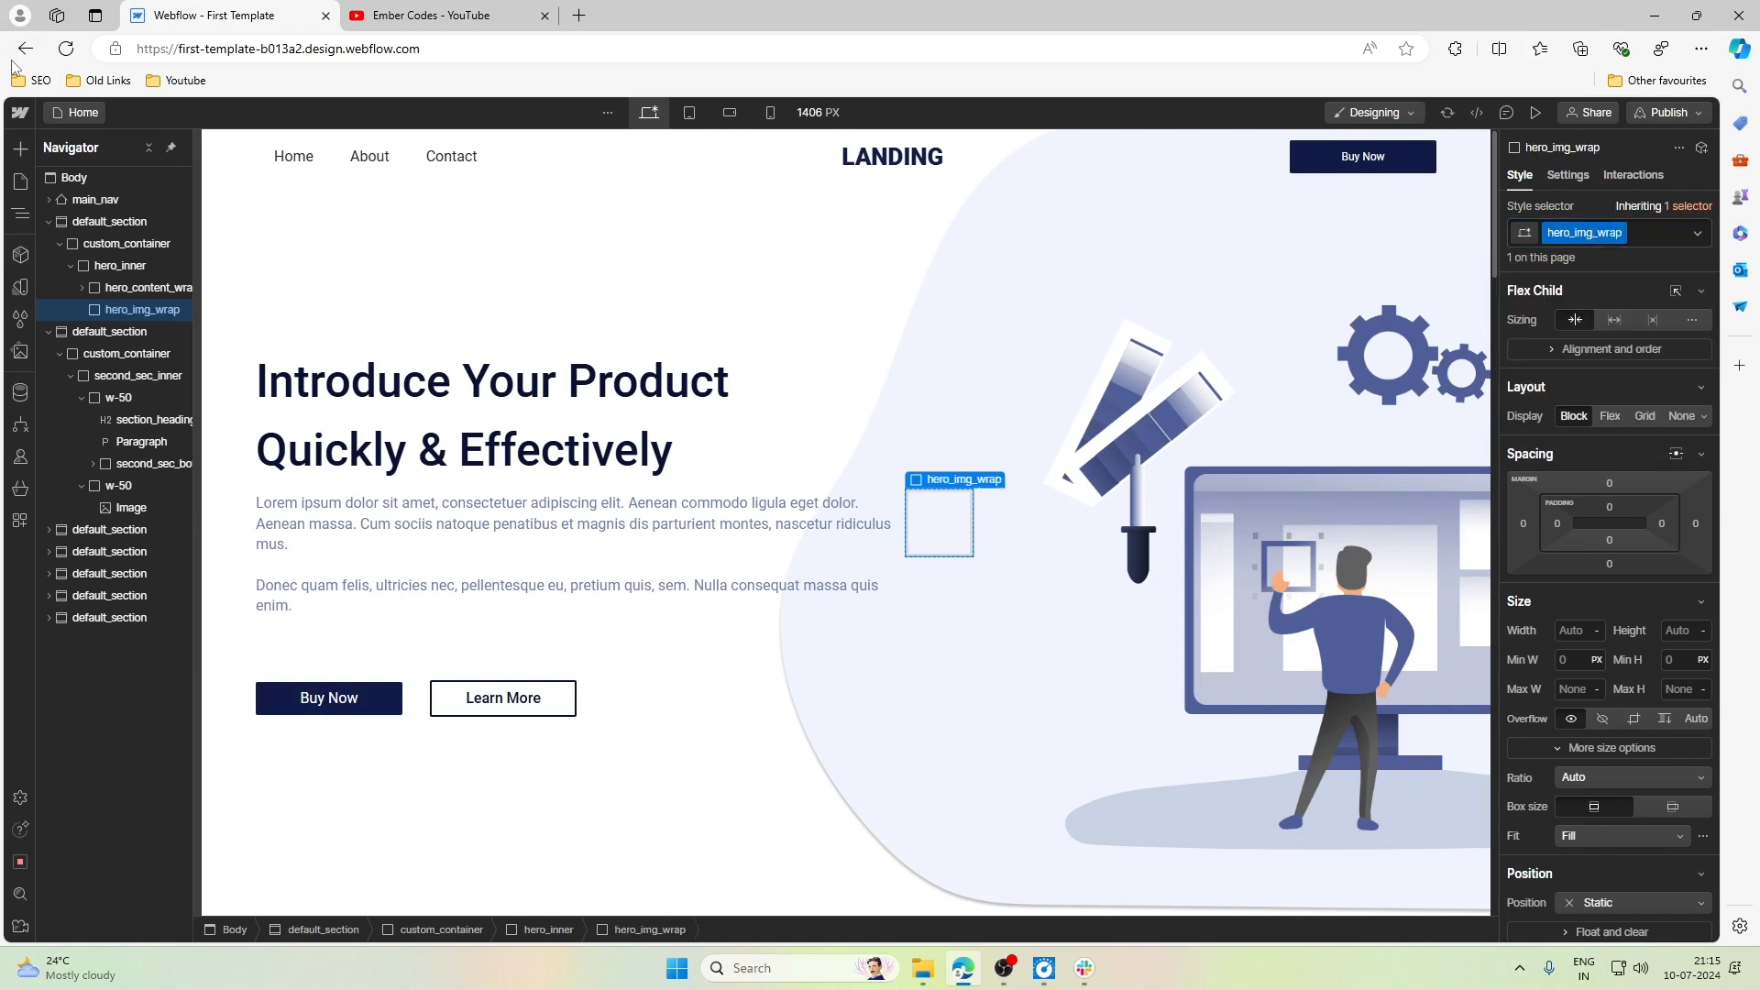
- Set the width of hero_img_wrap to 45%
click(1578, 630)
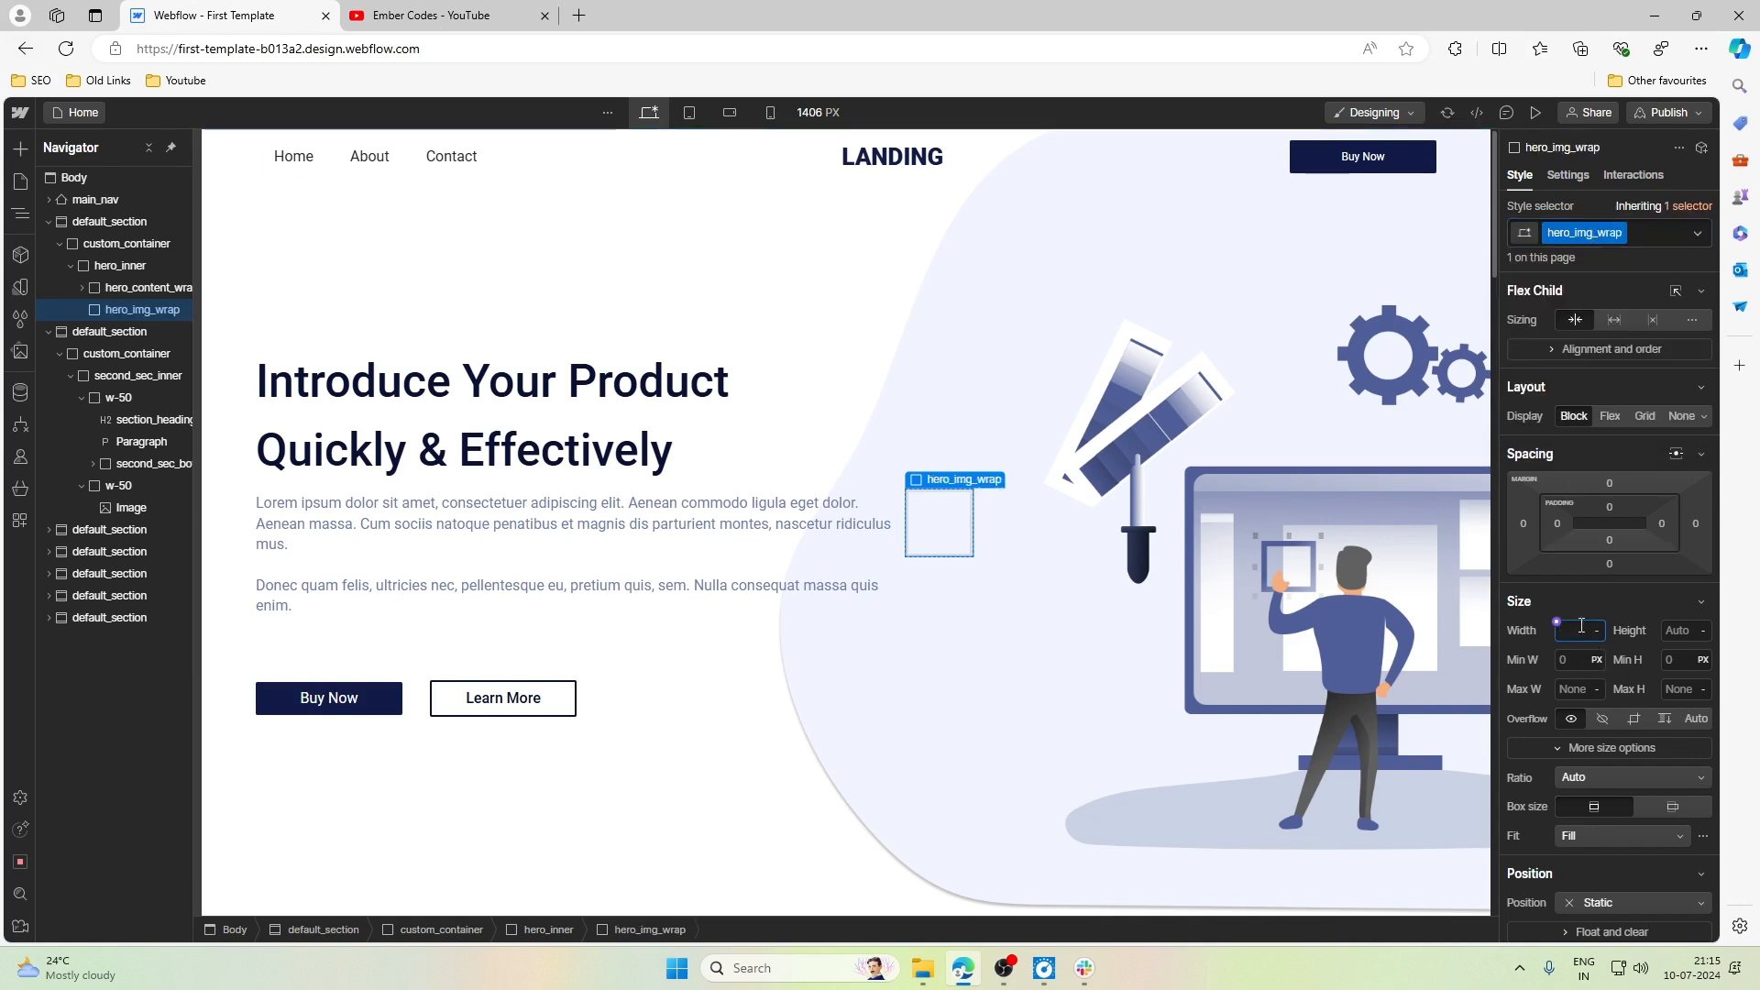
text(45%)
key(Return)
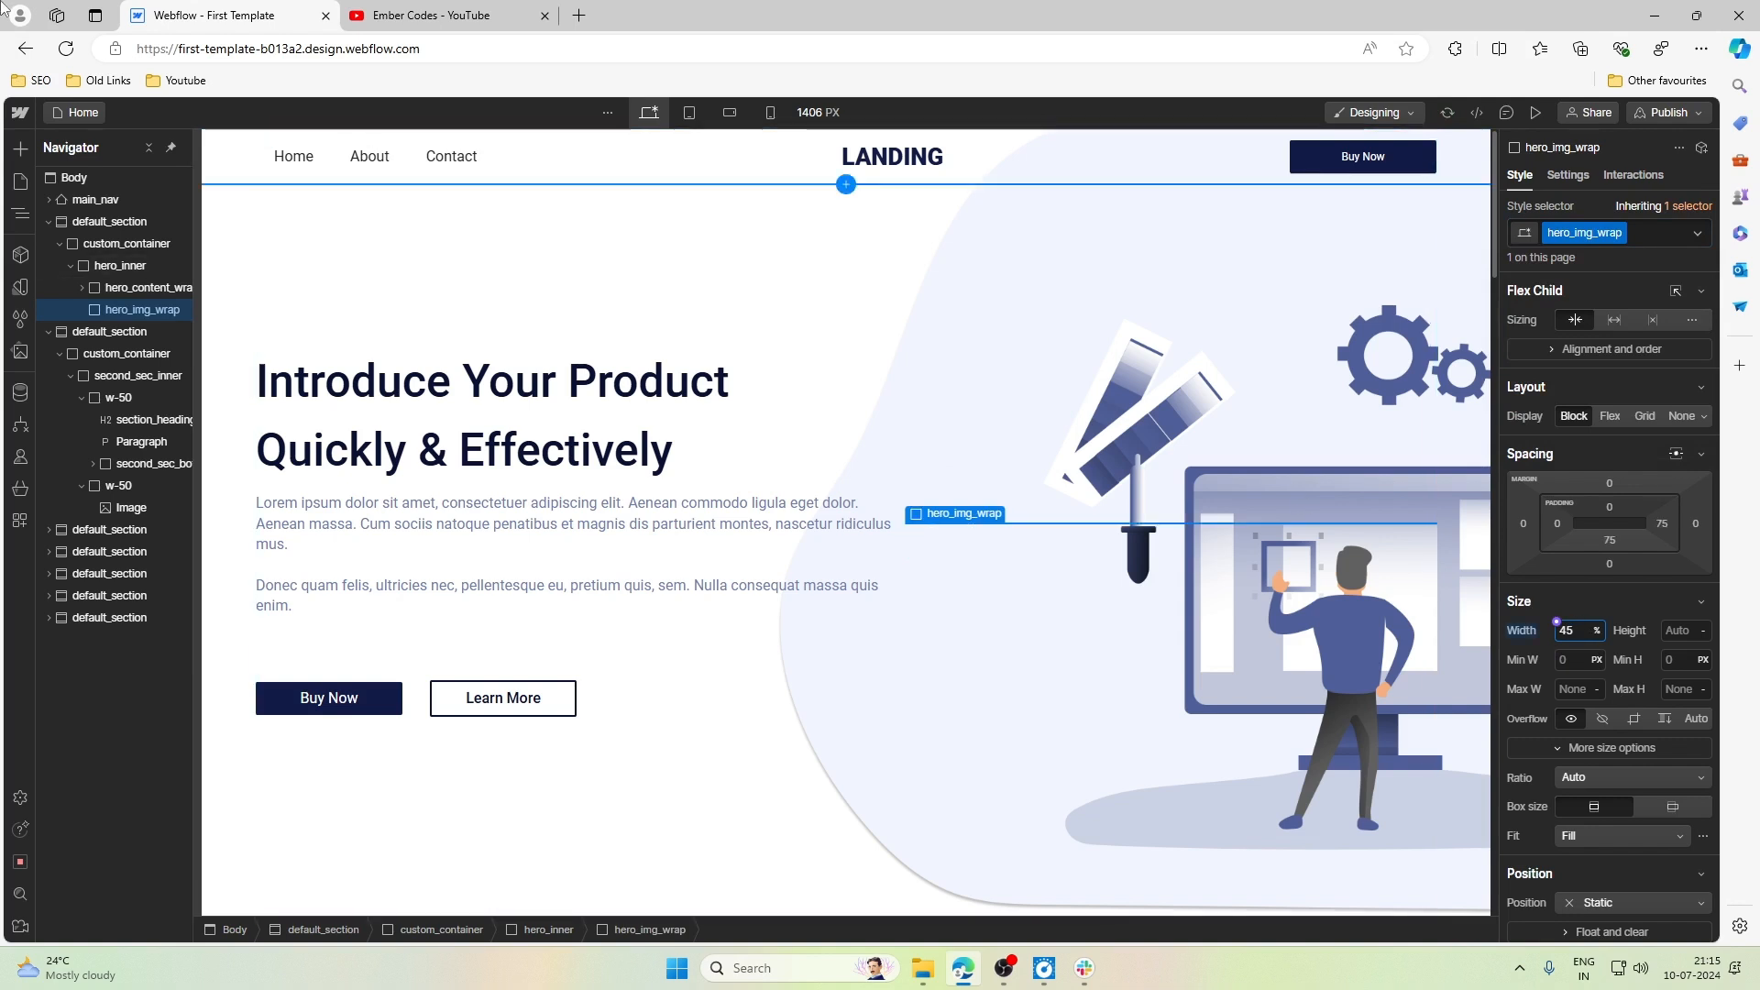
- Insert an Image element into hero_img_wrap, use hero_bg.png as its source, and move the image settings off the picture
click(19, 151)
scroll(75, 805, down, 3)
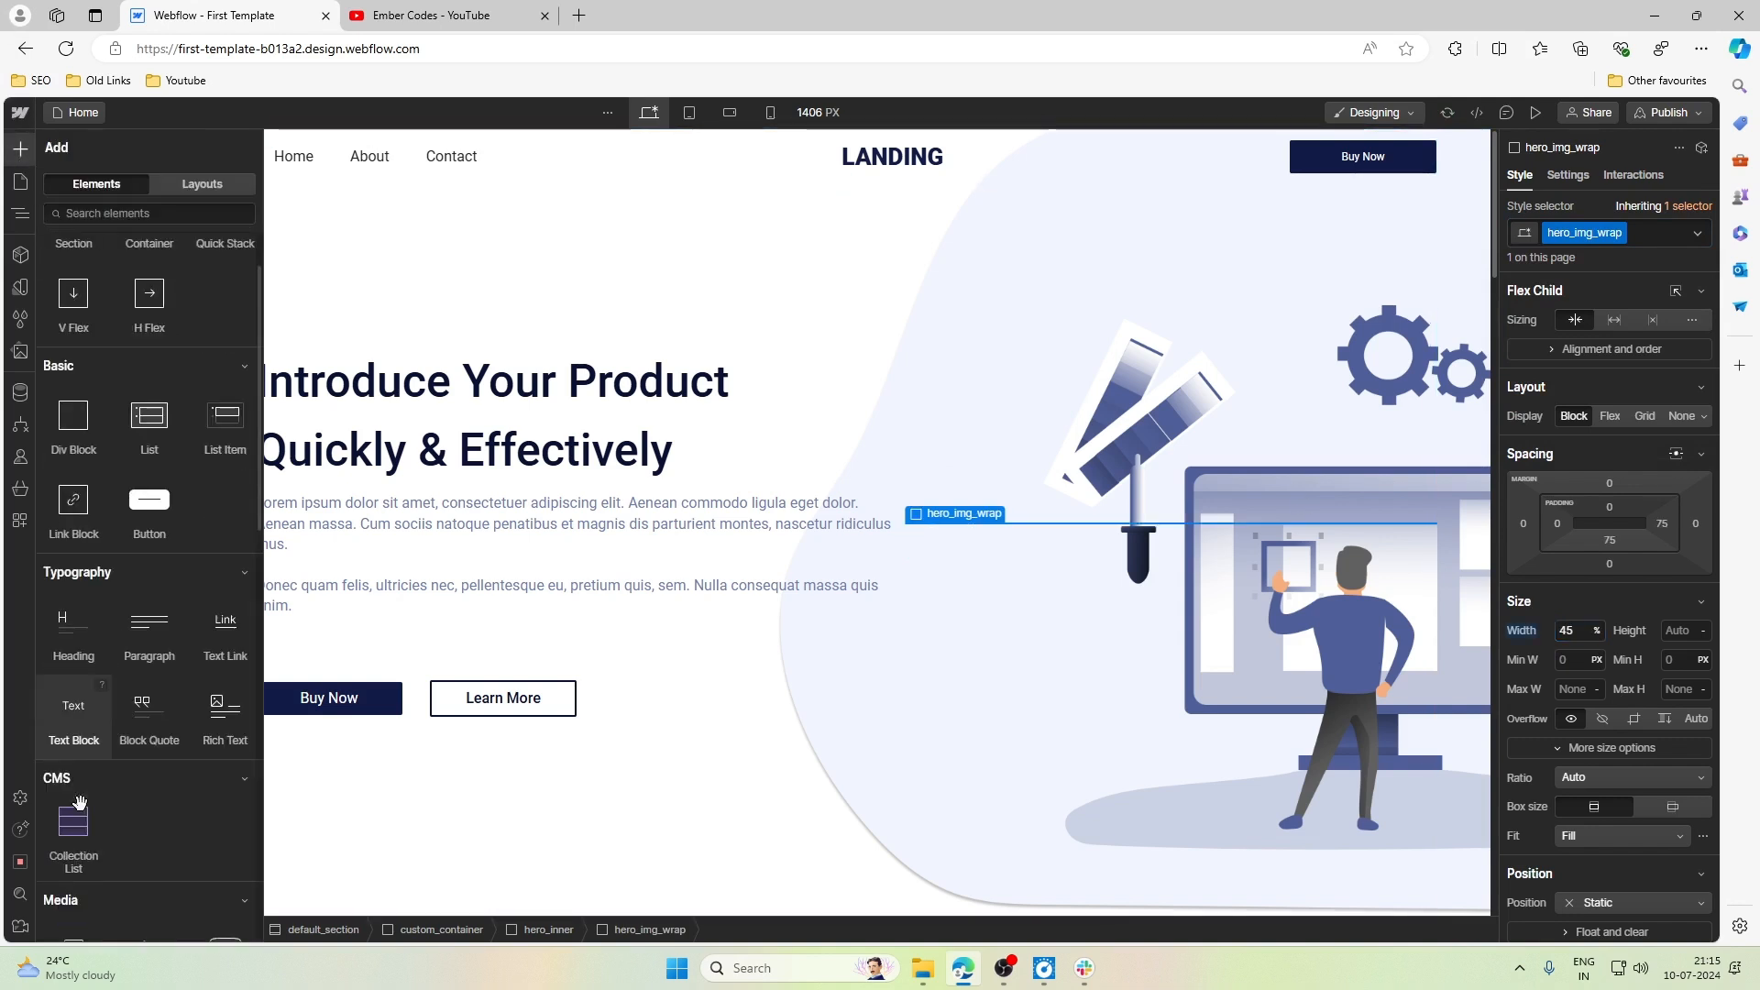
click(76, 796)
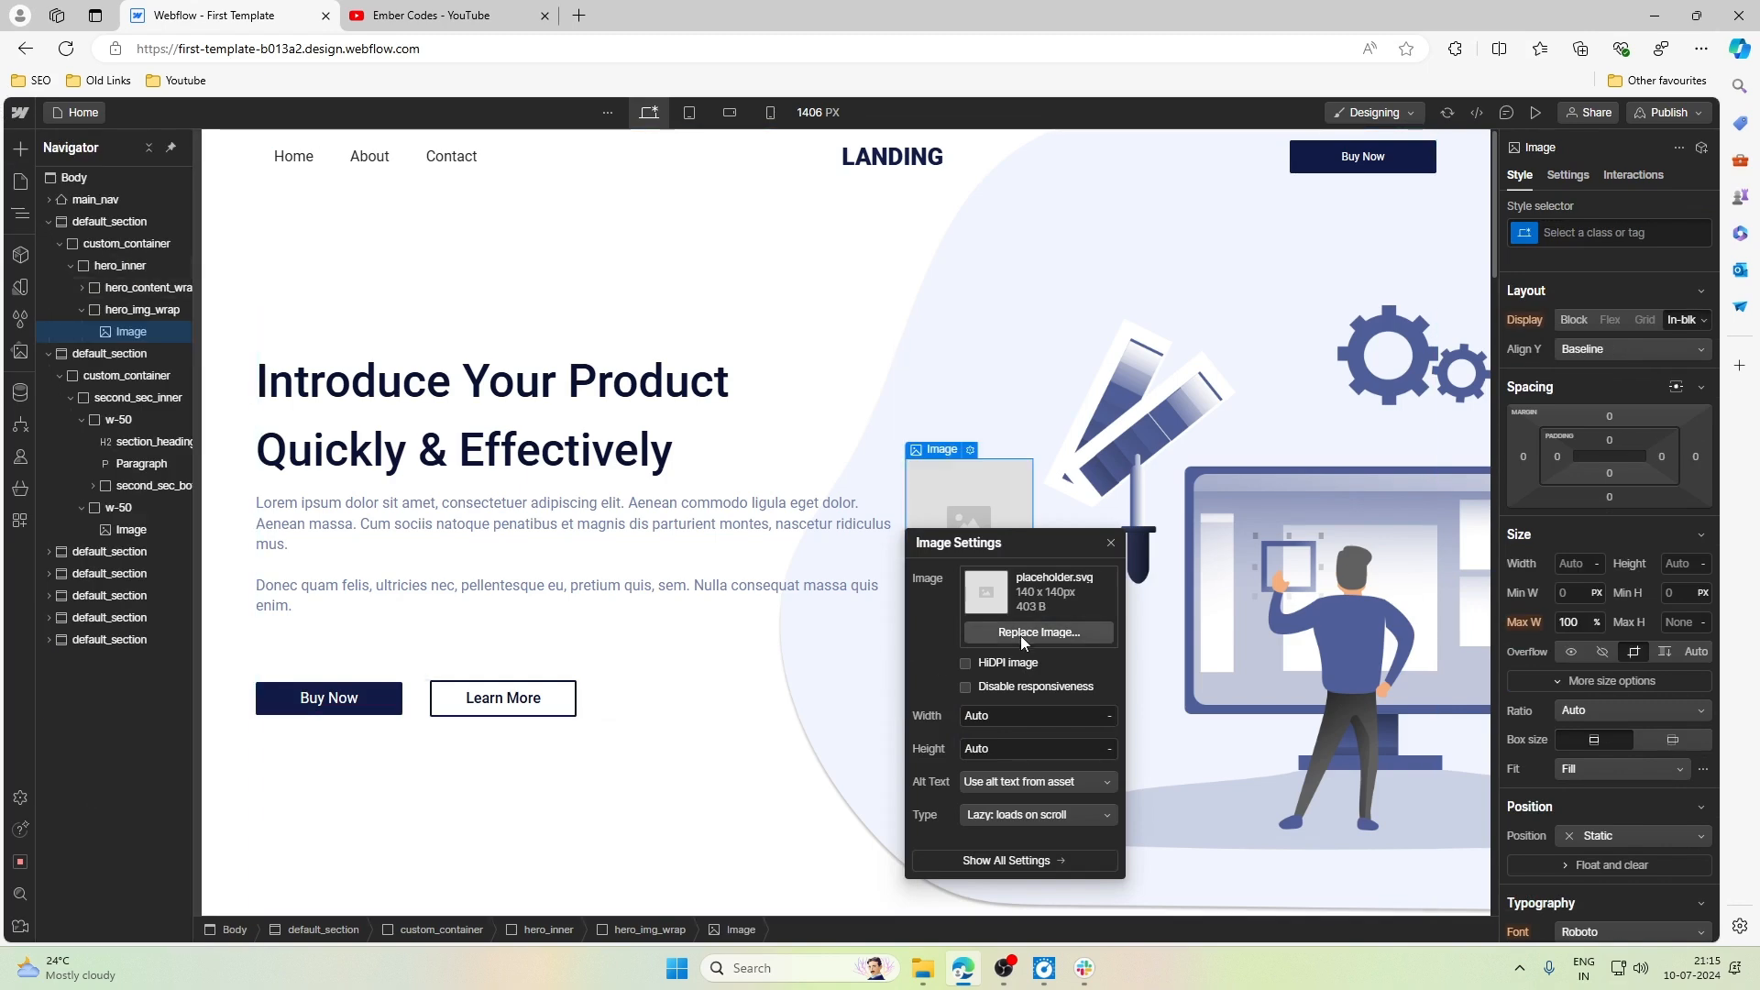
click(1020, 634)
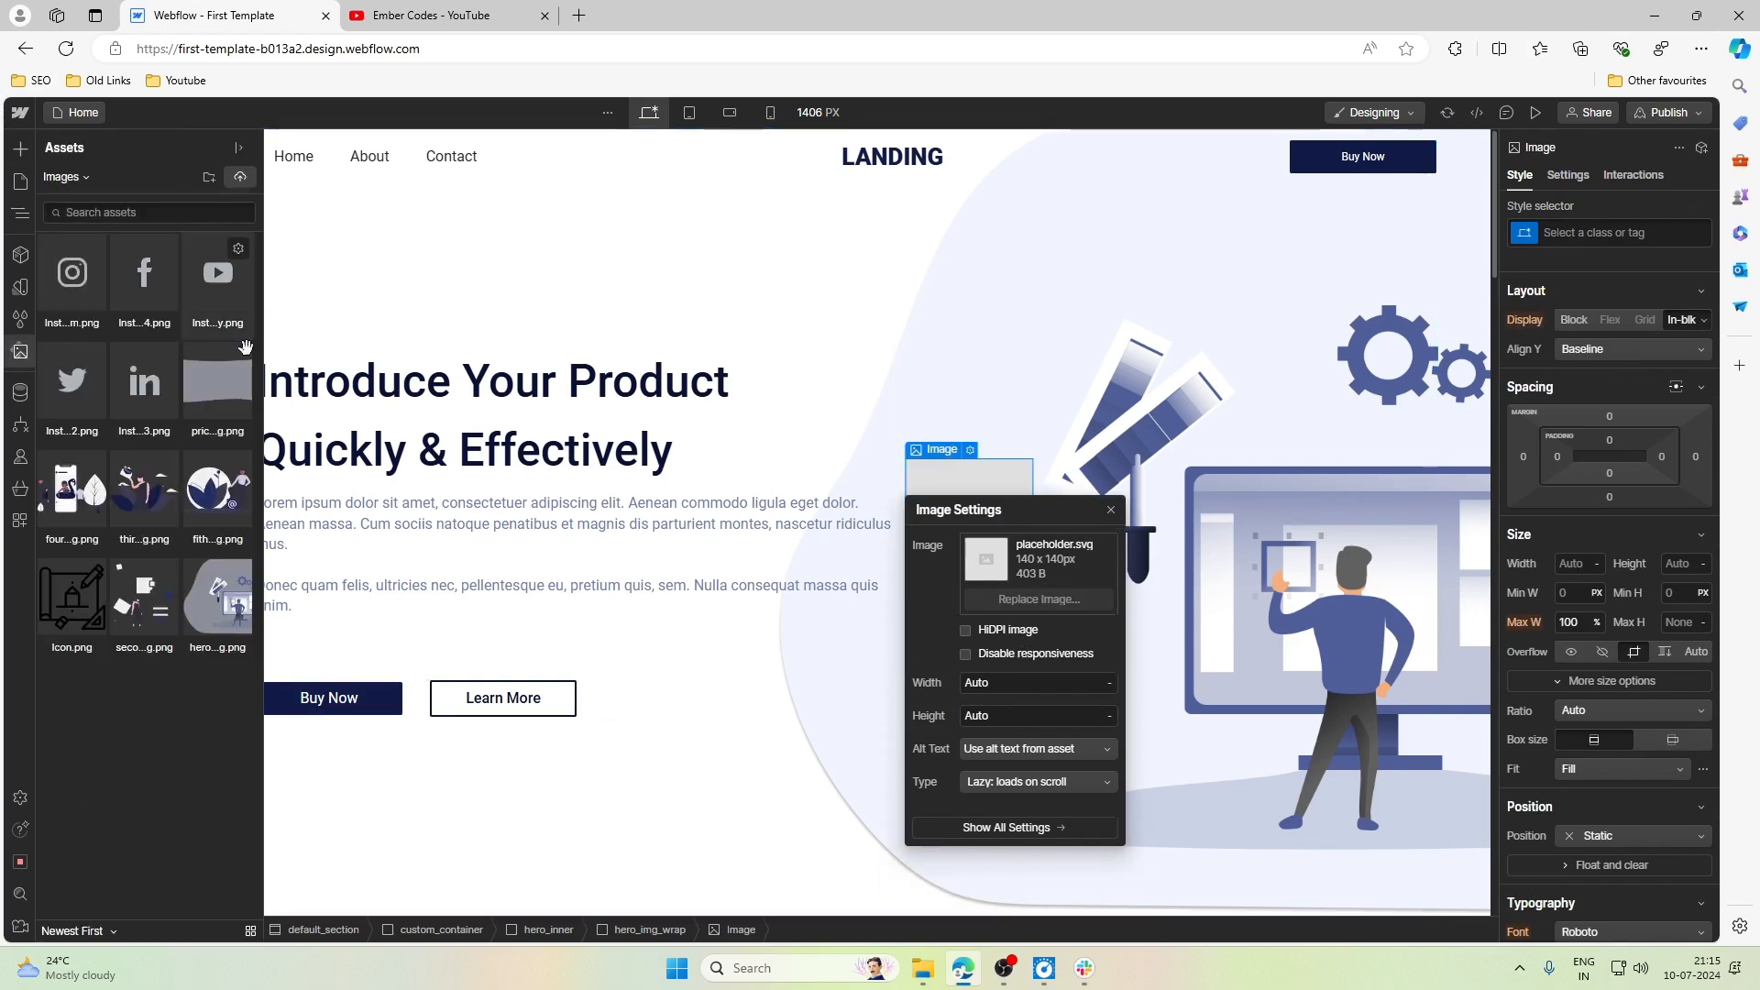
click(217, 605)
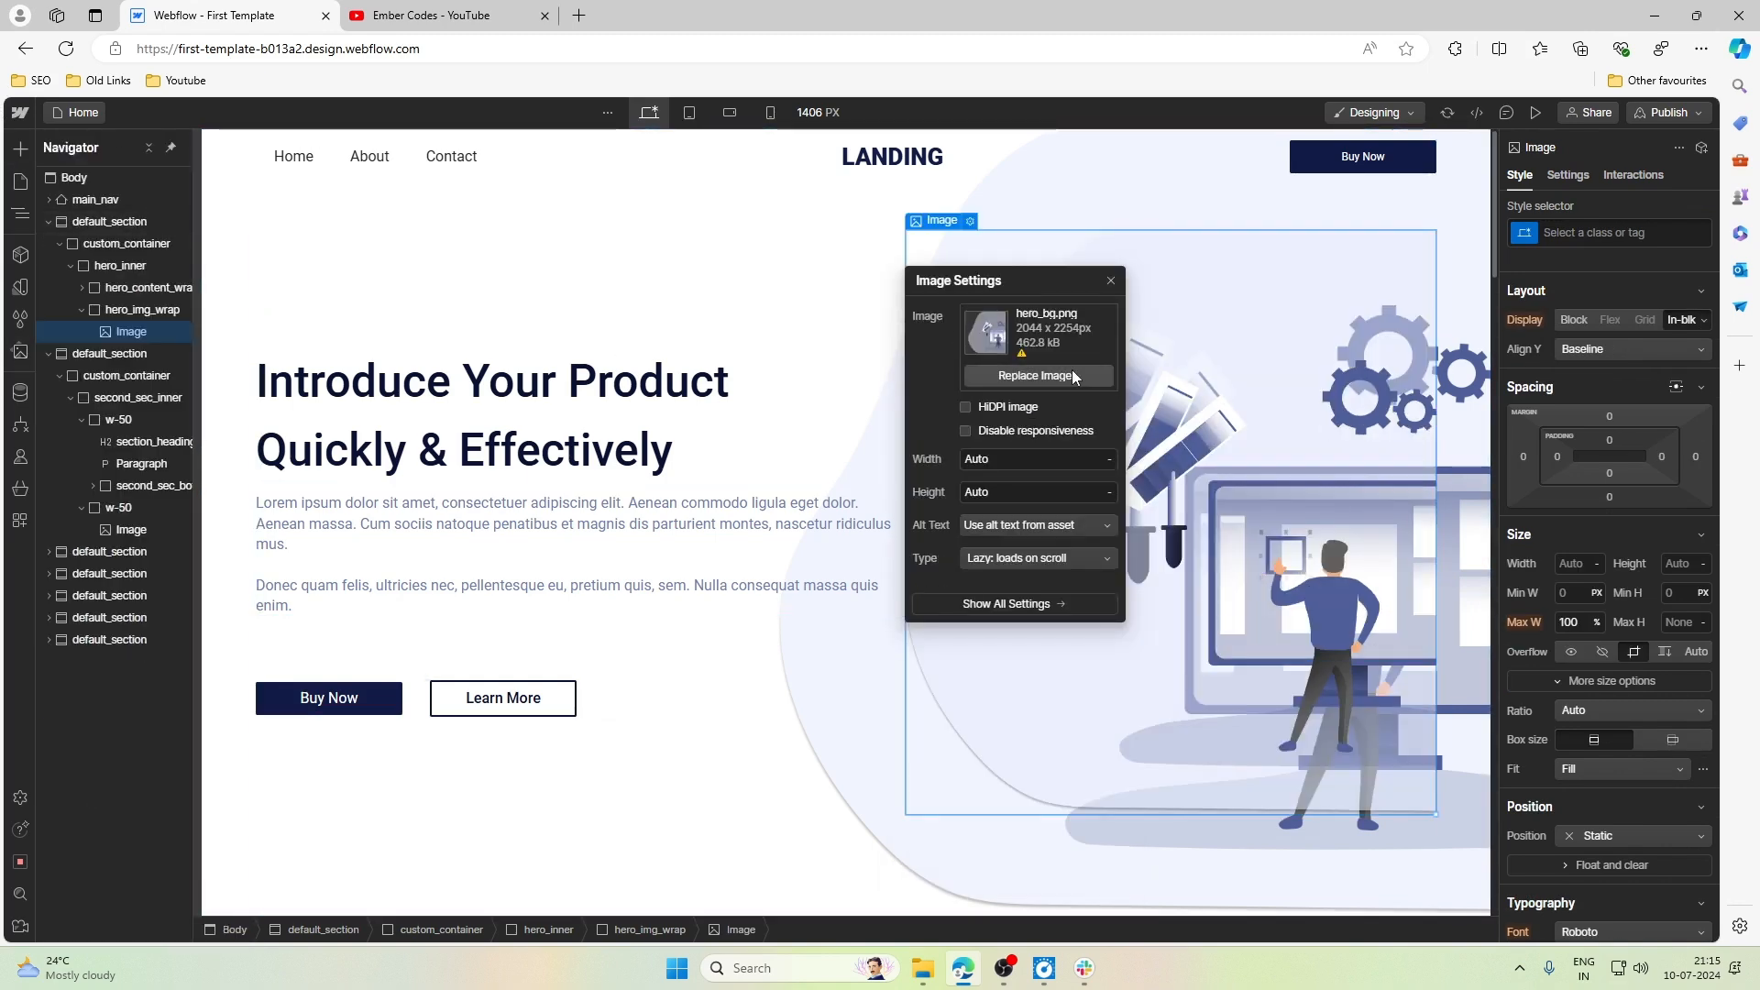
drag(994, 284, 502, 305)
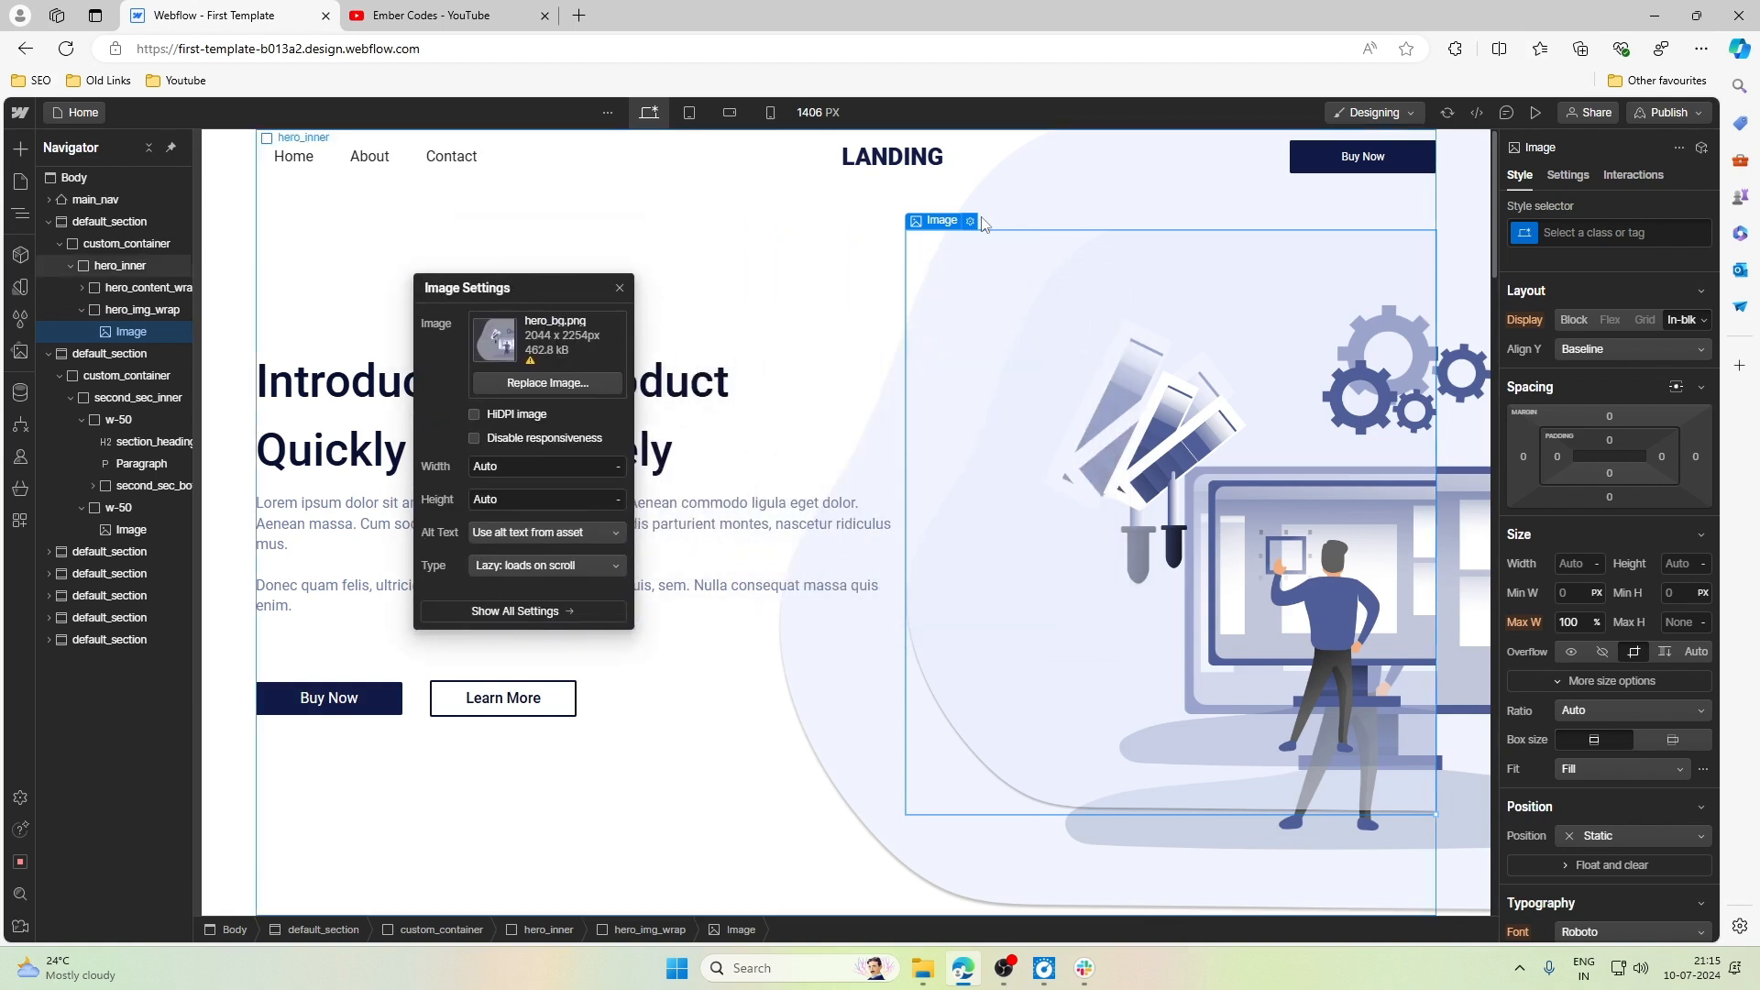
click(1613, 233)
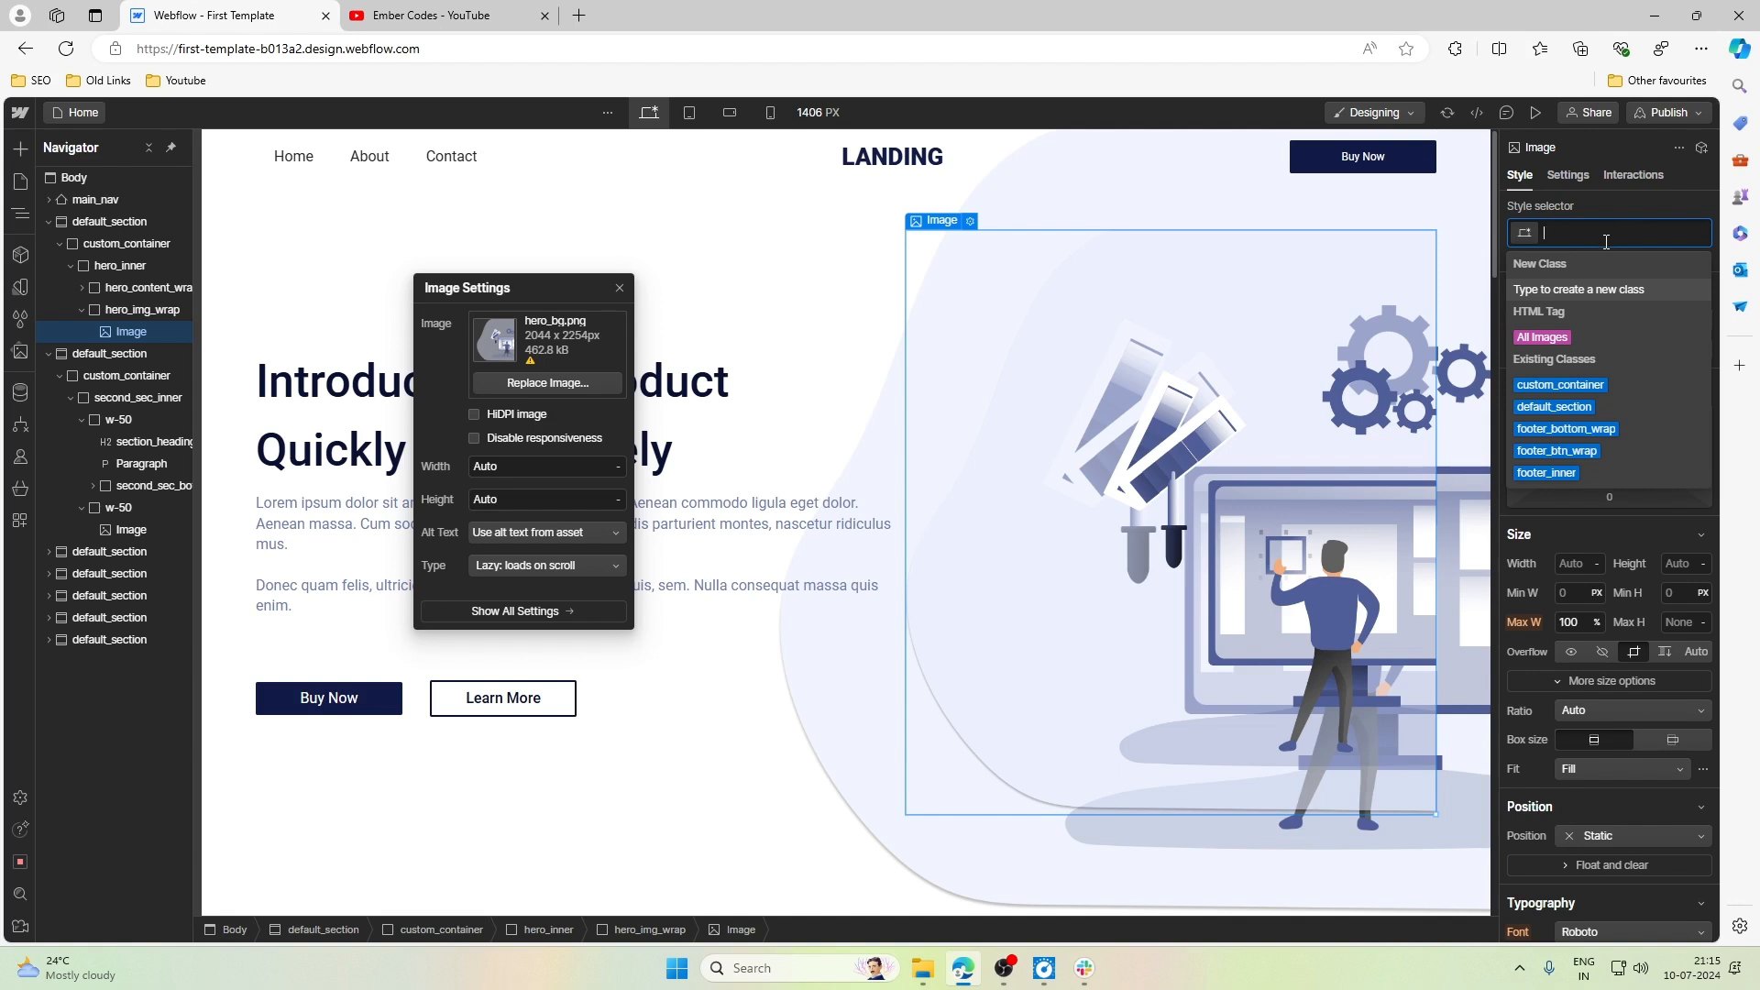
click(1573, 334)
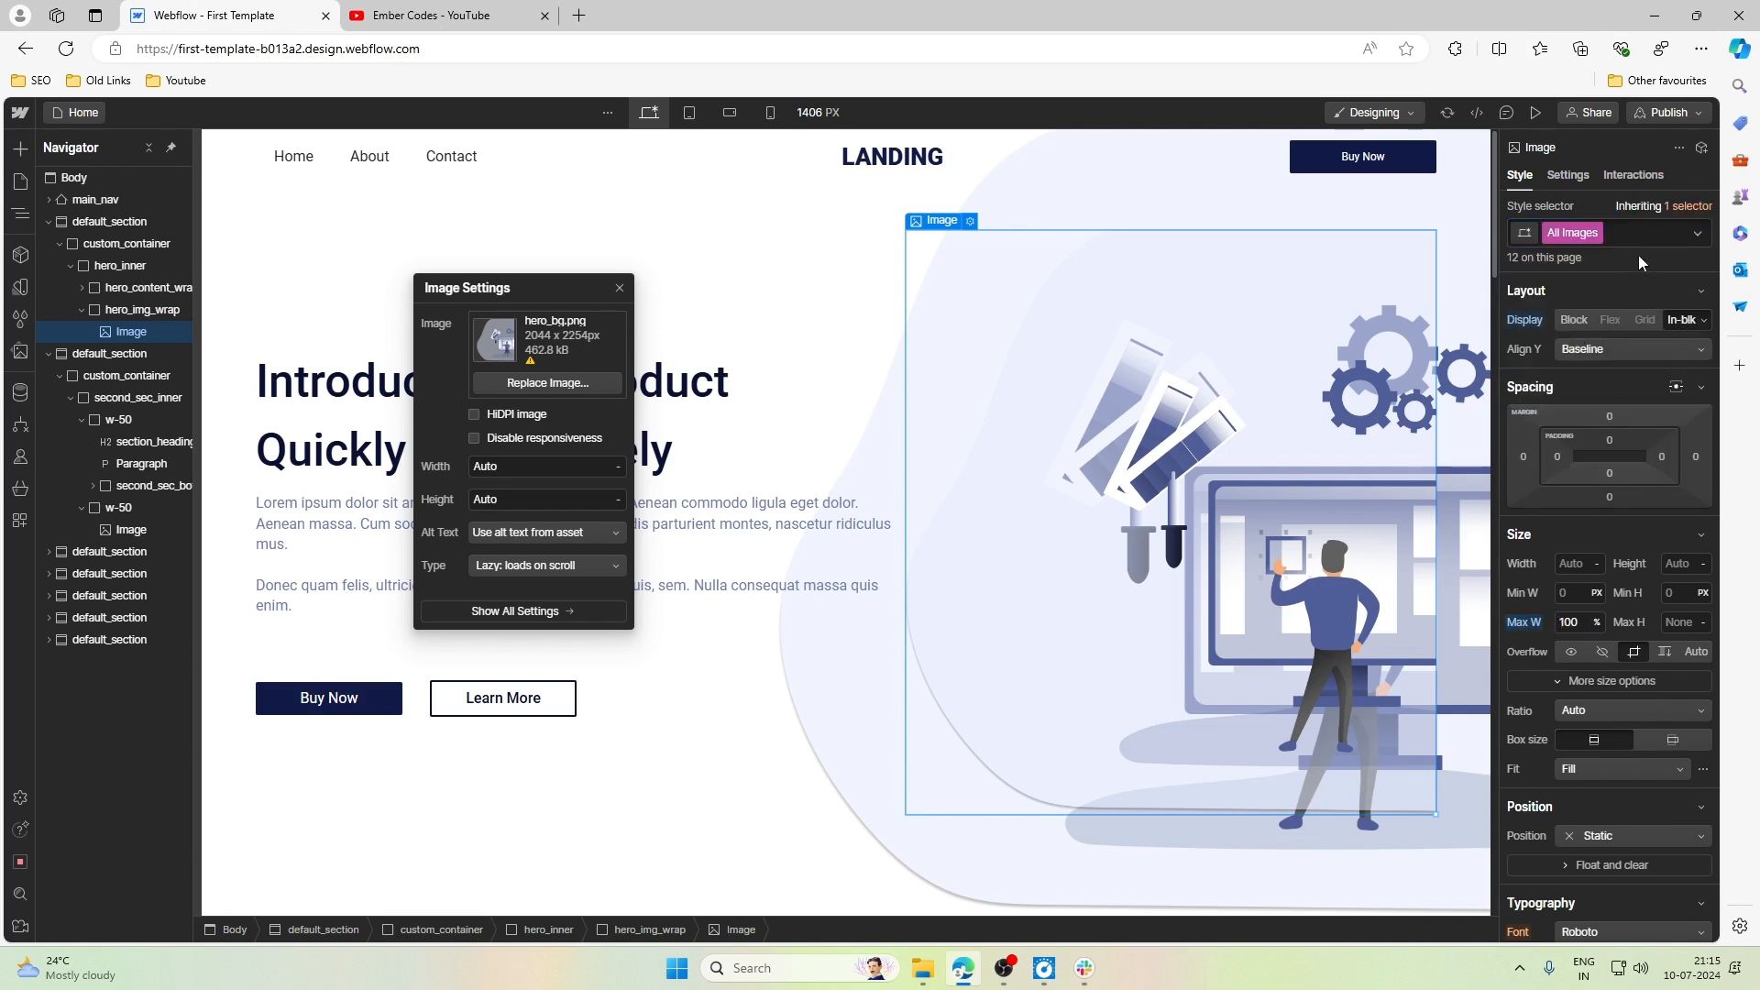
click(1635, 232)
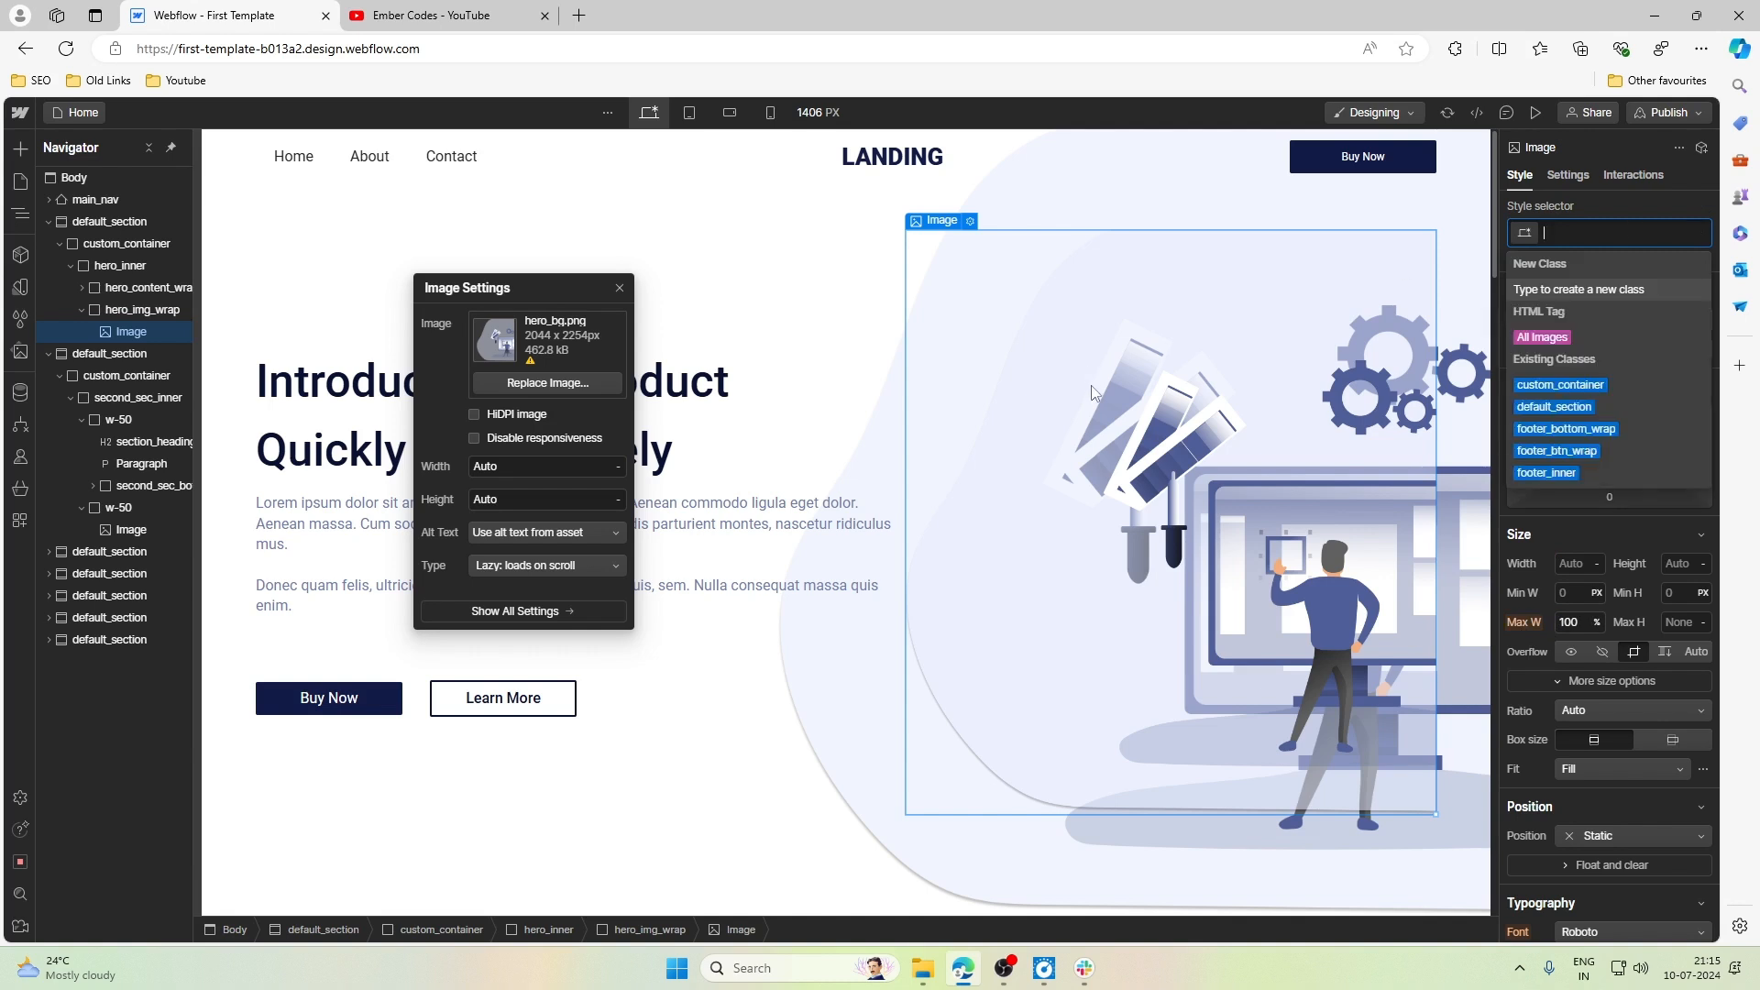
- Set the display of hero_img_wrap to None on Desktop and to Block at the Tablet breakpoint
click(940, 221)
click(944, 203)
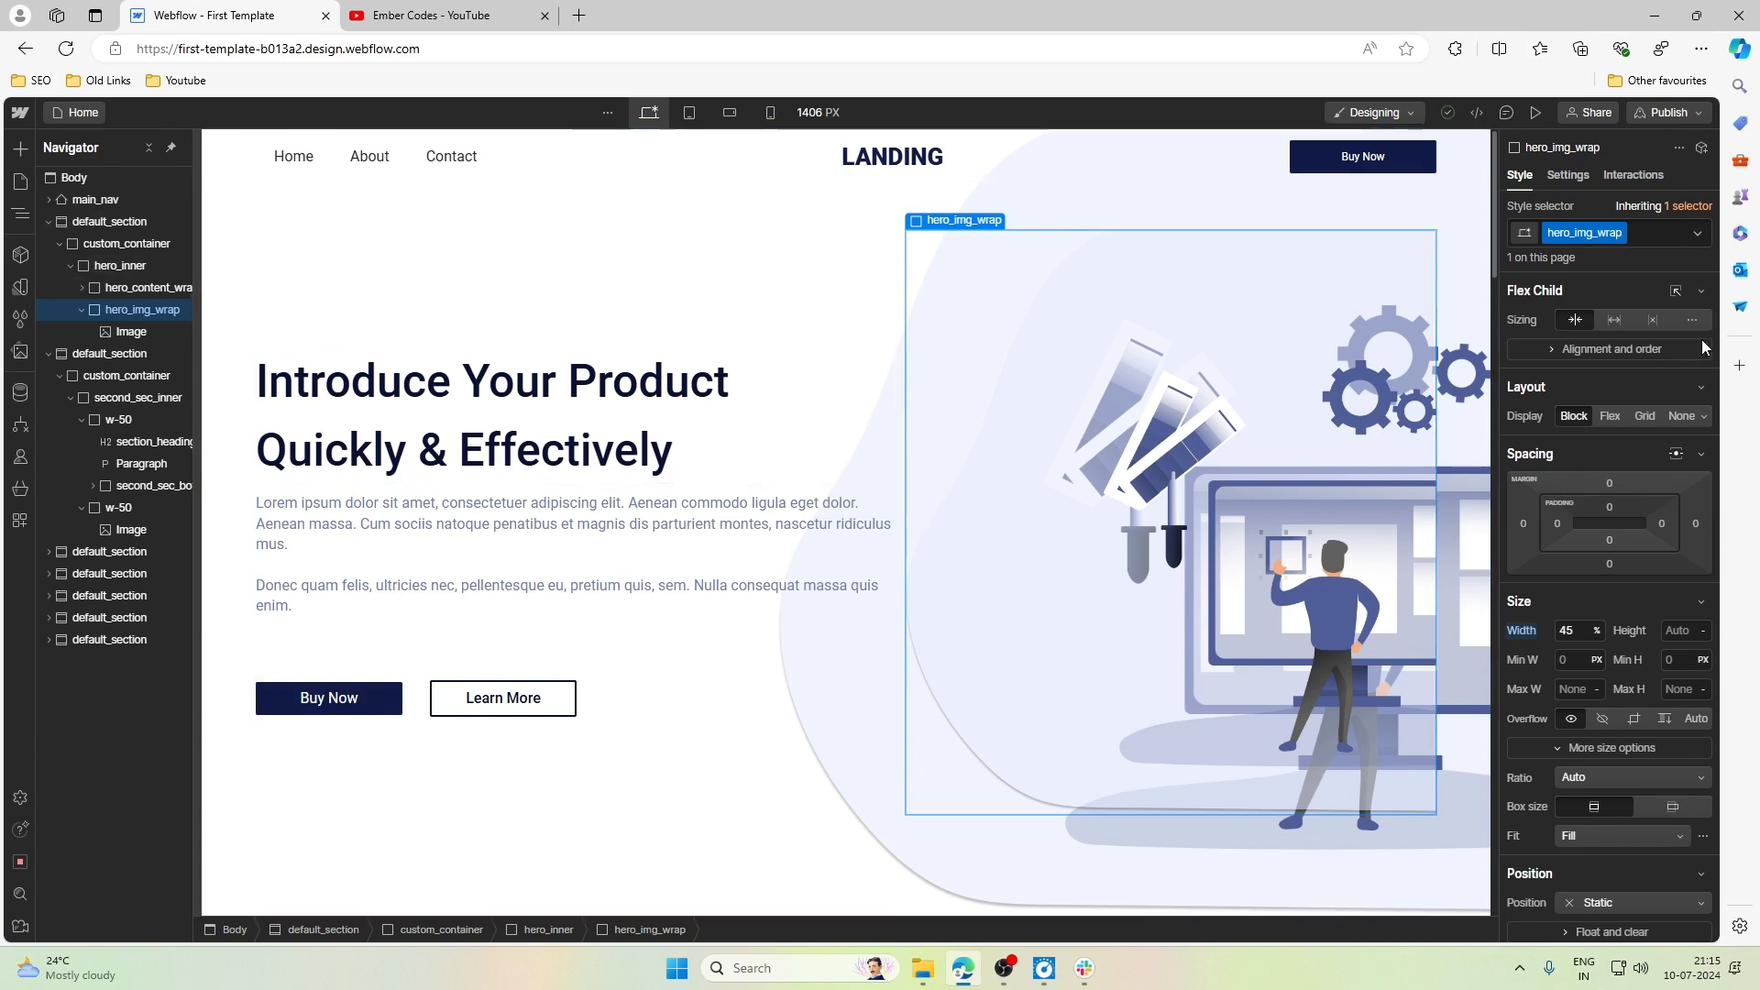
click(1682, 416)
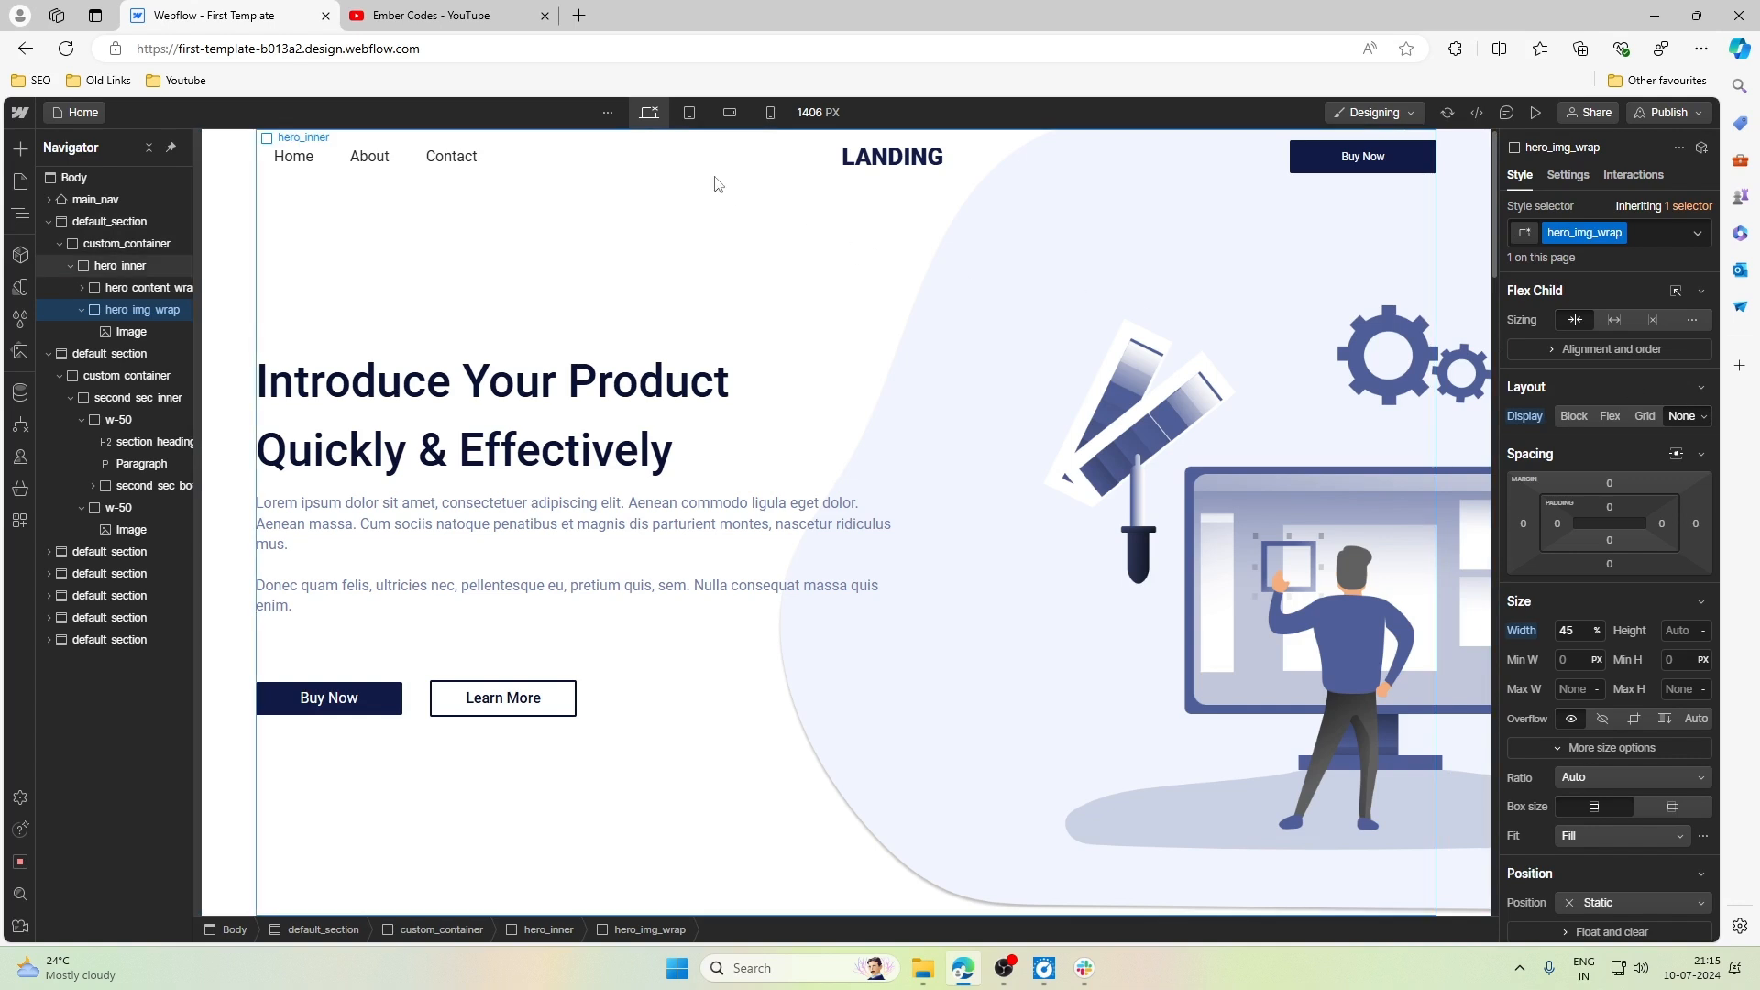
click(690, 113)
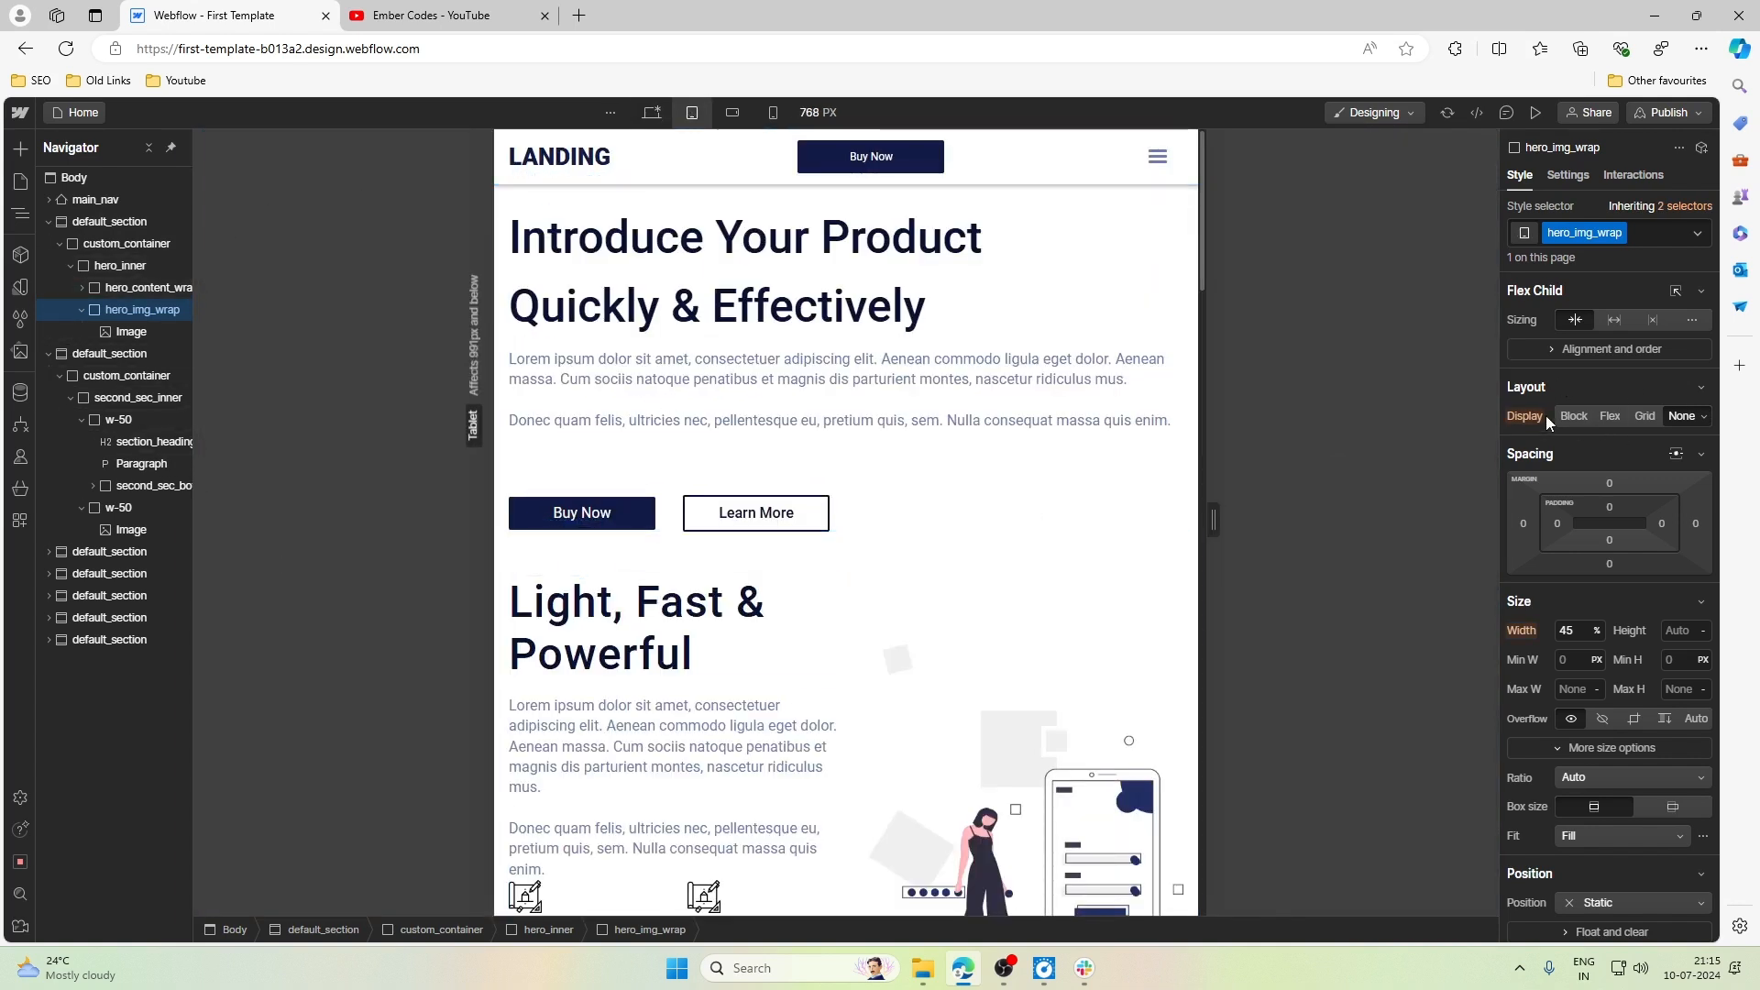
click(1573, 416)
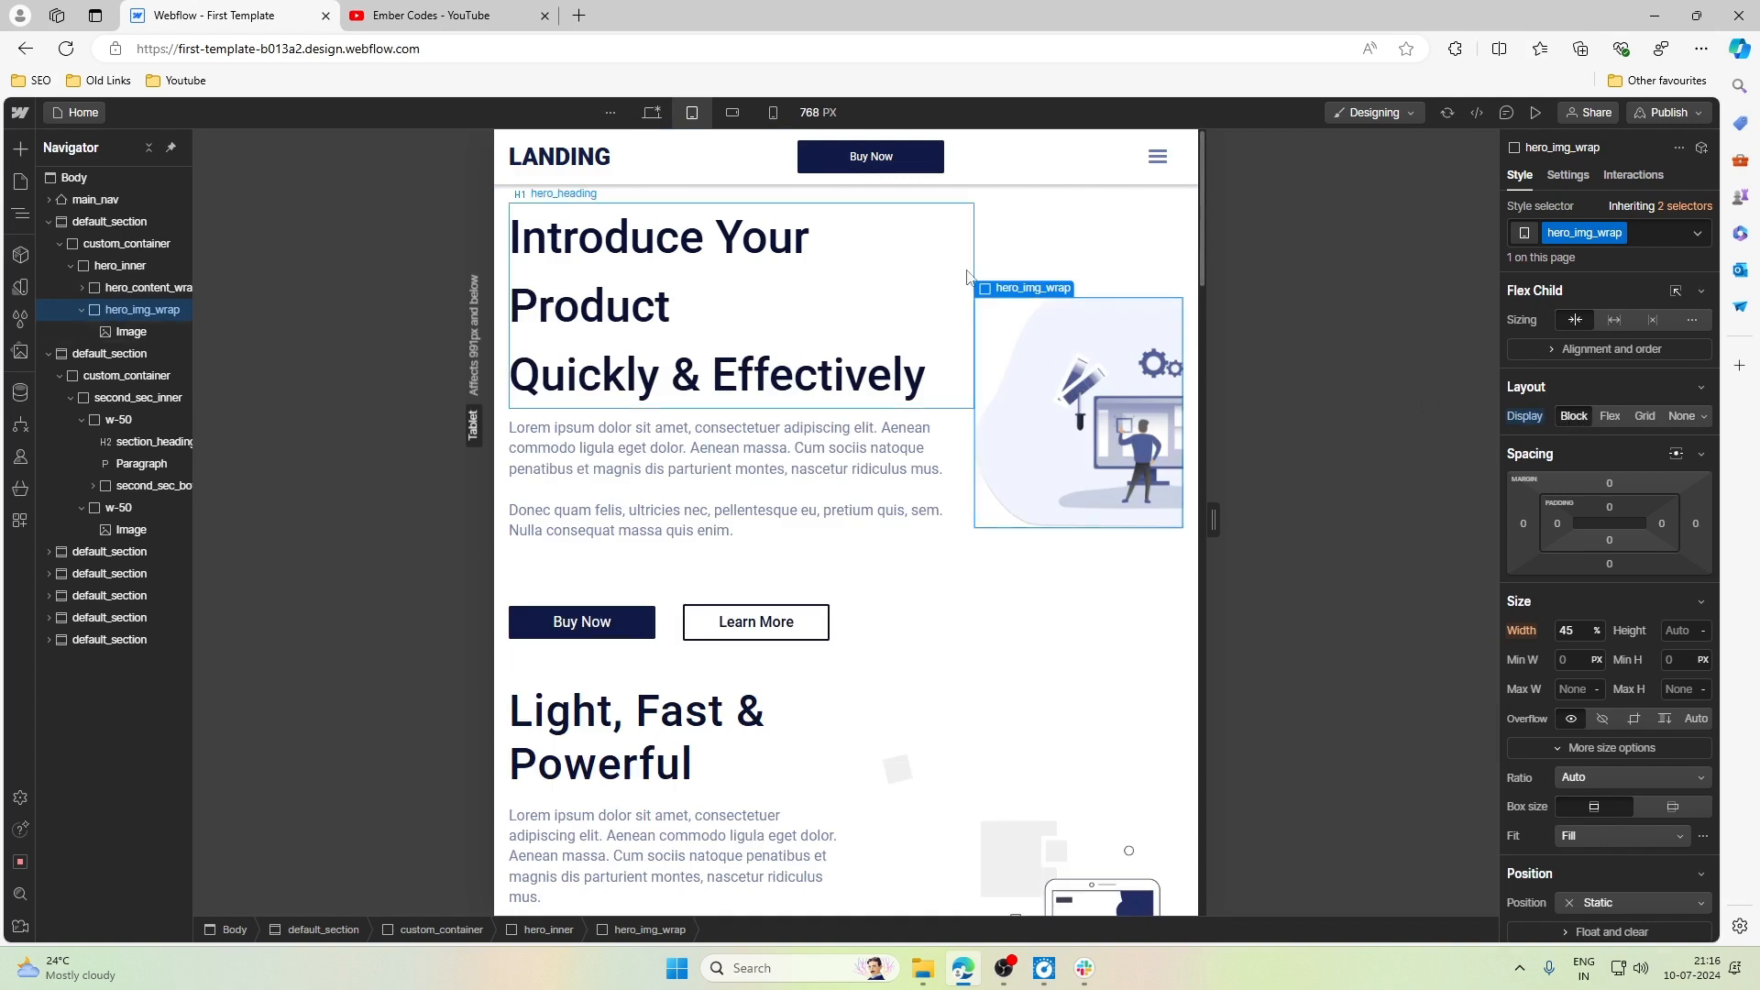
- Make the flex children of hero_inner wrap at the Tablet breakpoint
click(119, 265)
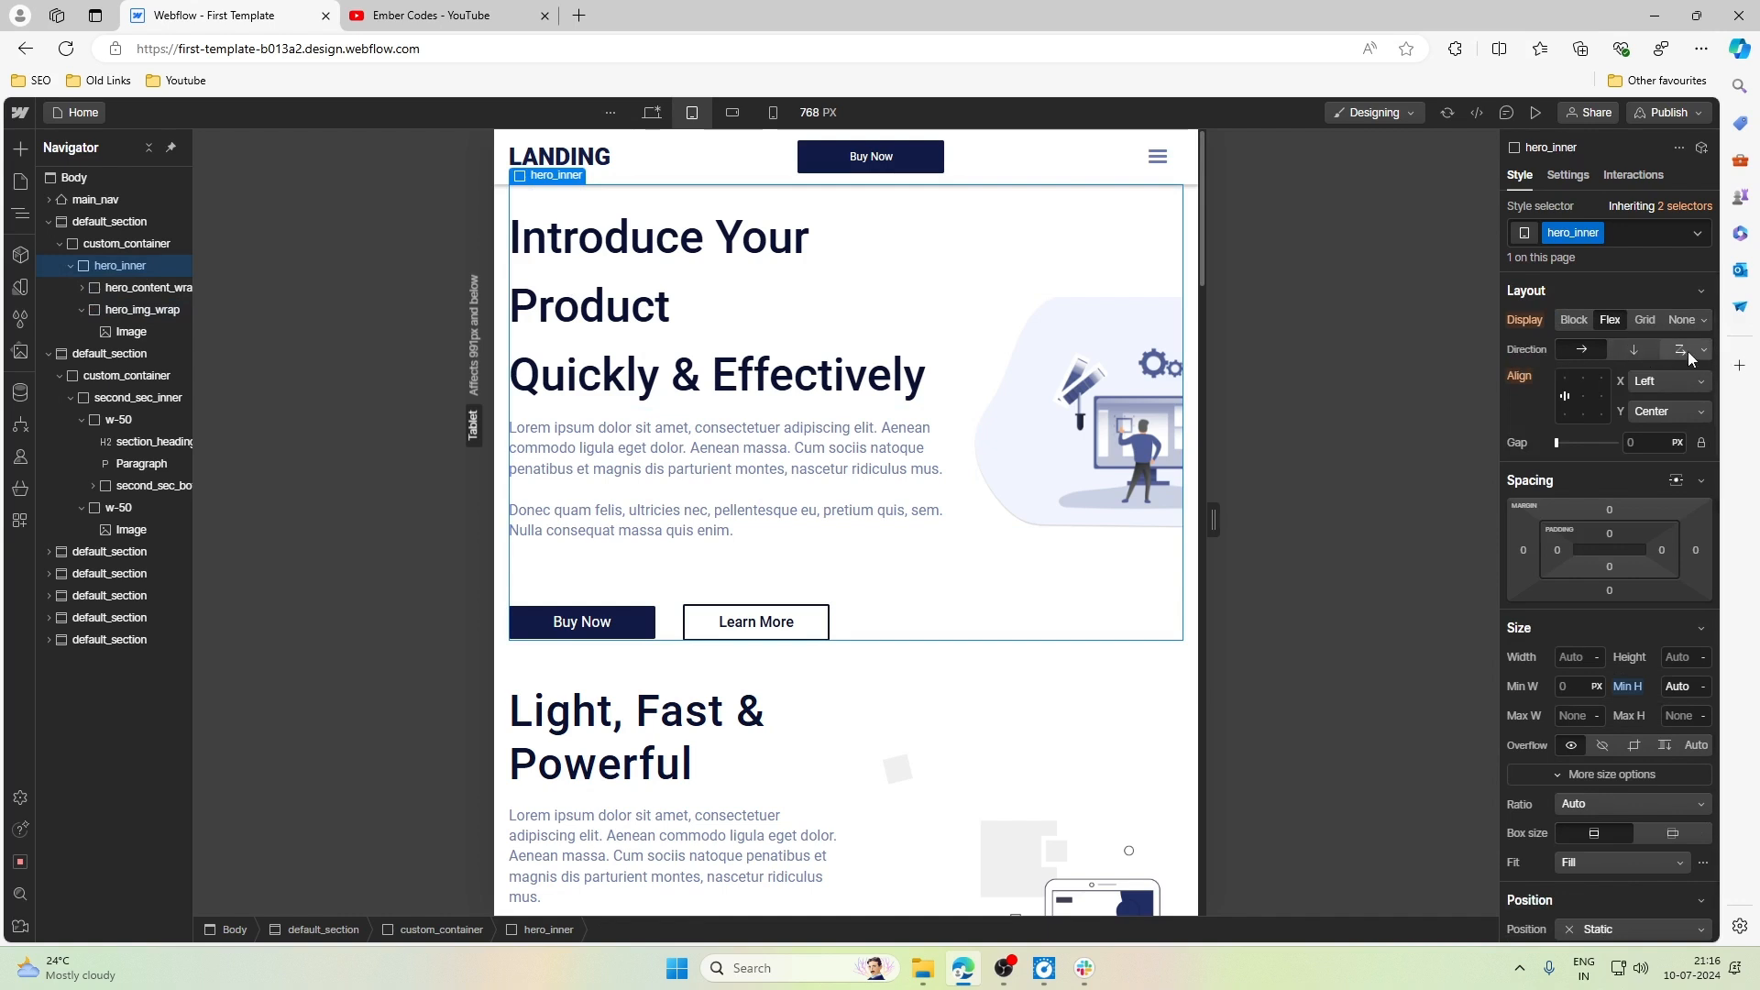
click(1679, 349)
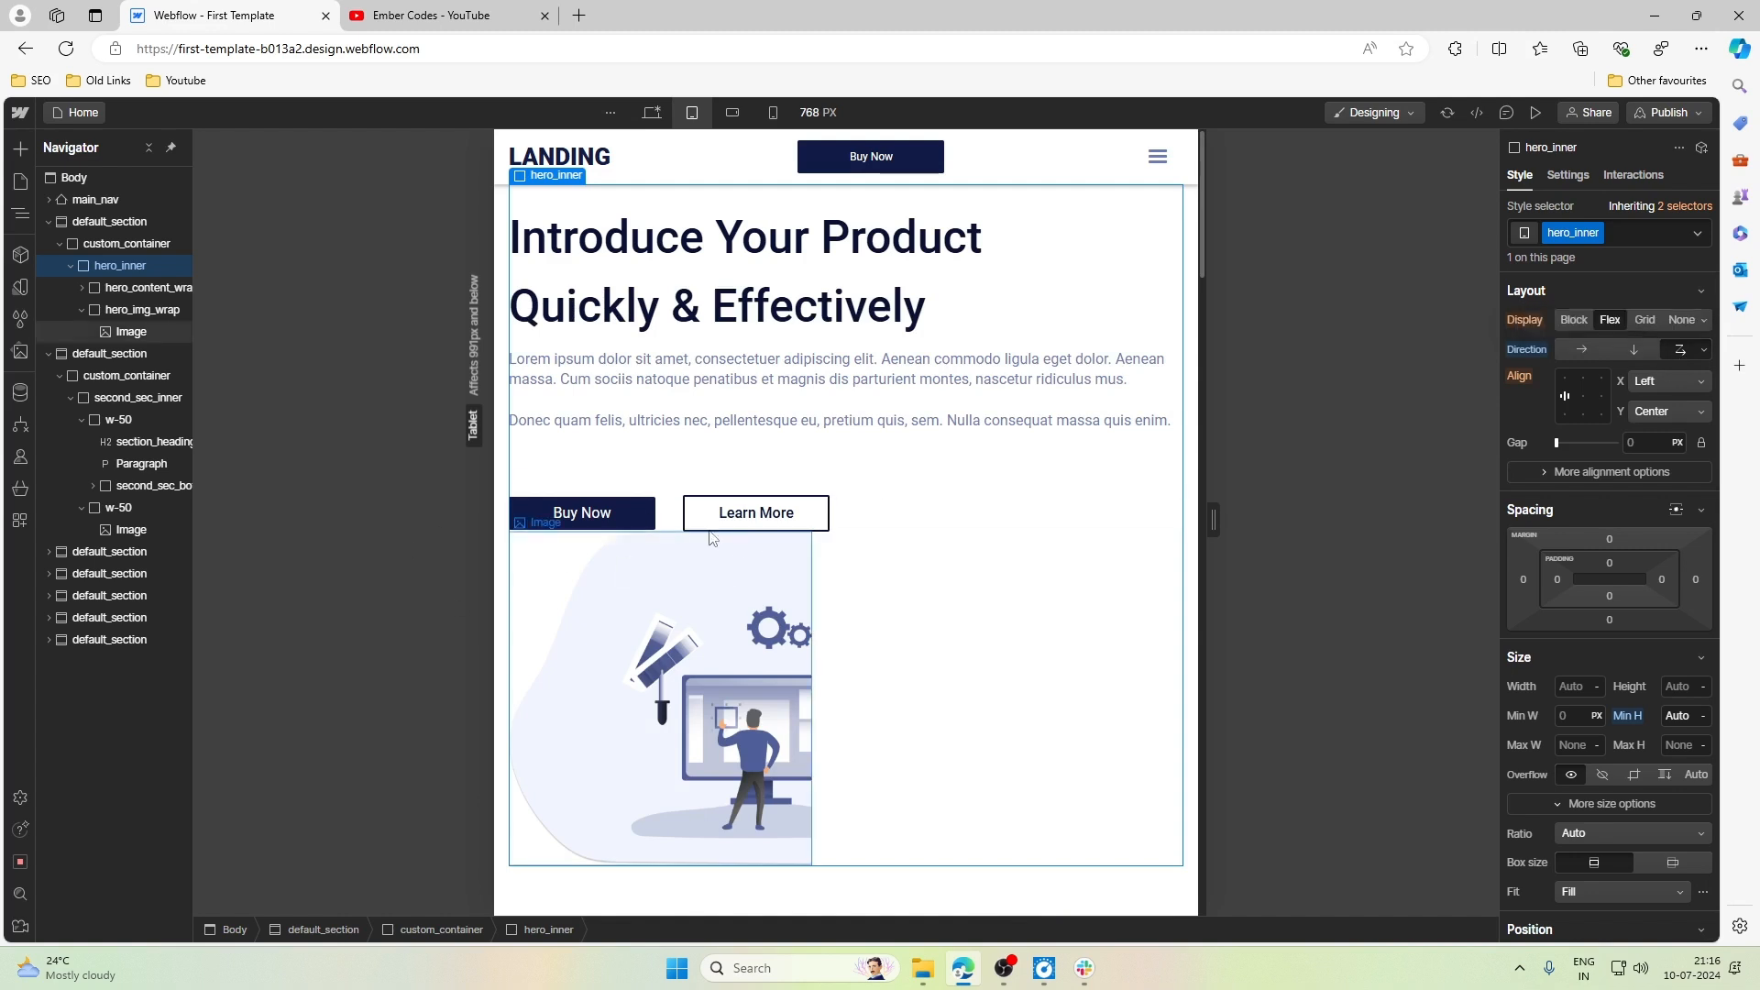
- Set the width of hero_img_wrap to 100% at the Tablet breakpoint and check how the picture fills the hero section
click(145, 311)
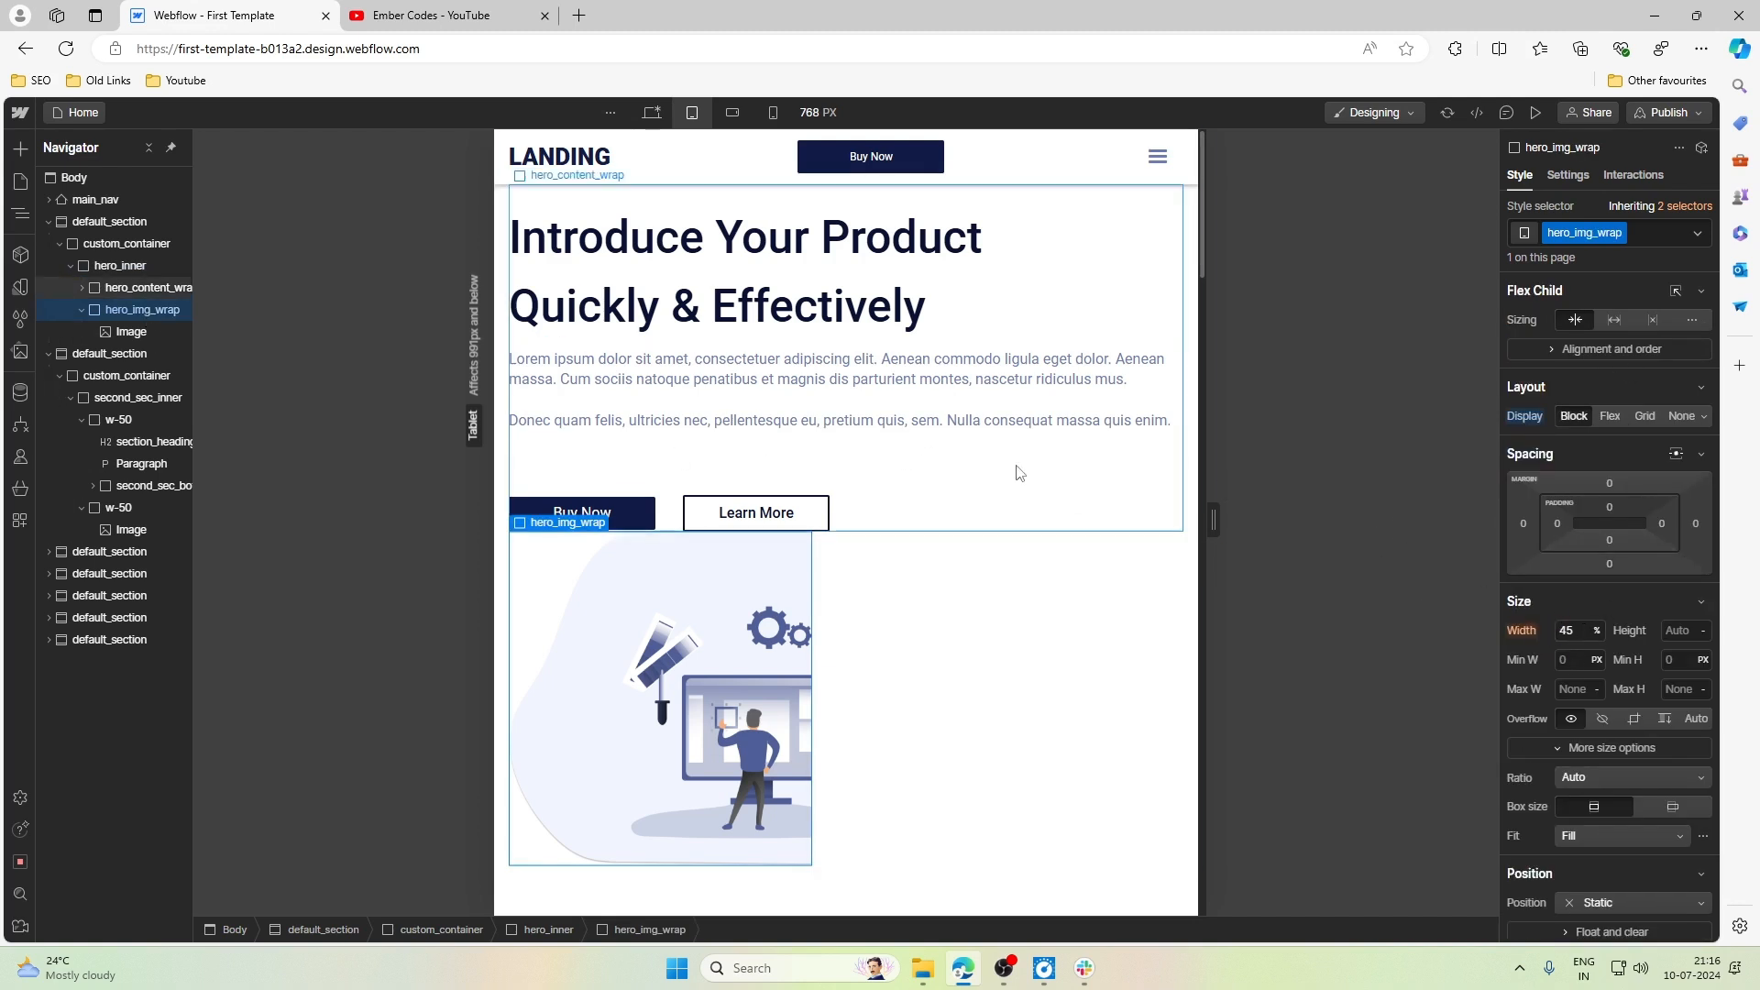
click(950, 487)
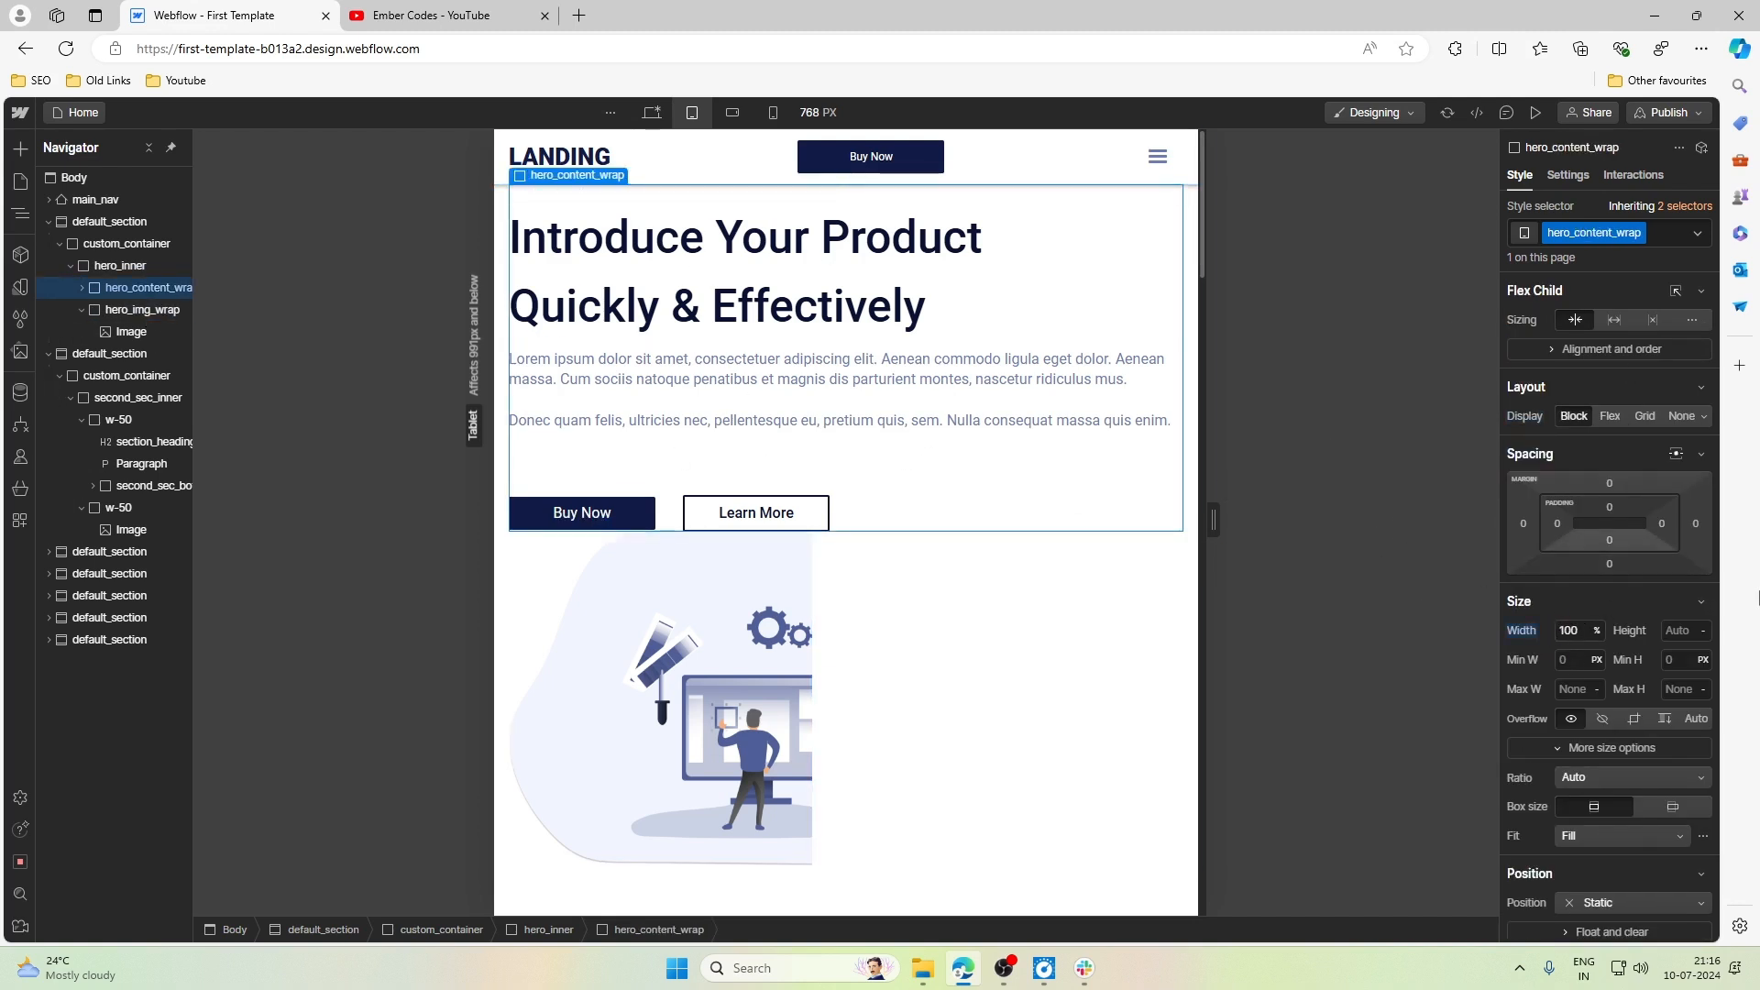
click(533, 568)
click(543, 523)
click(539, 505)
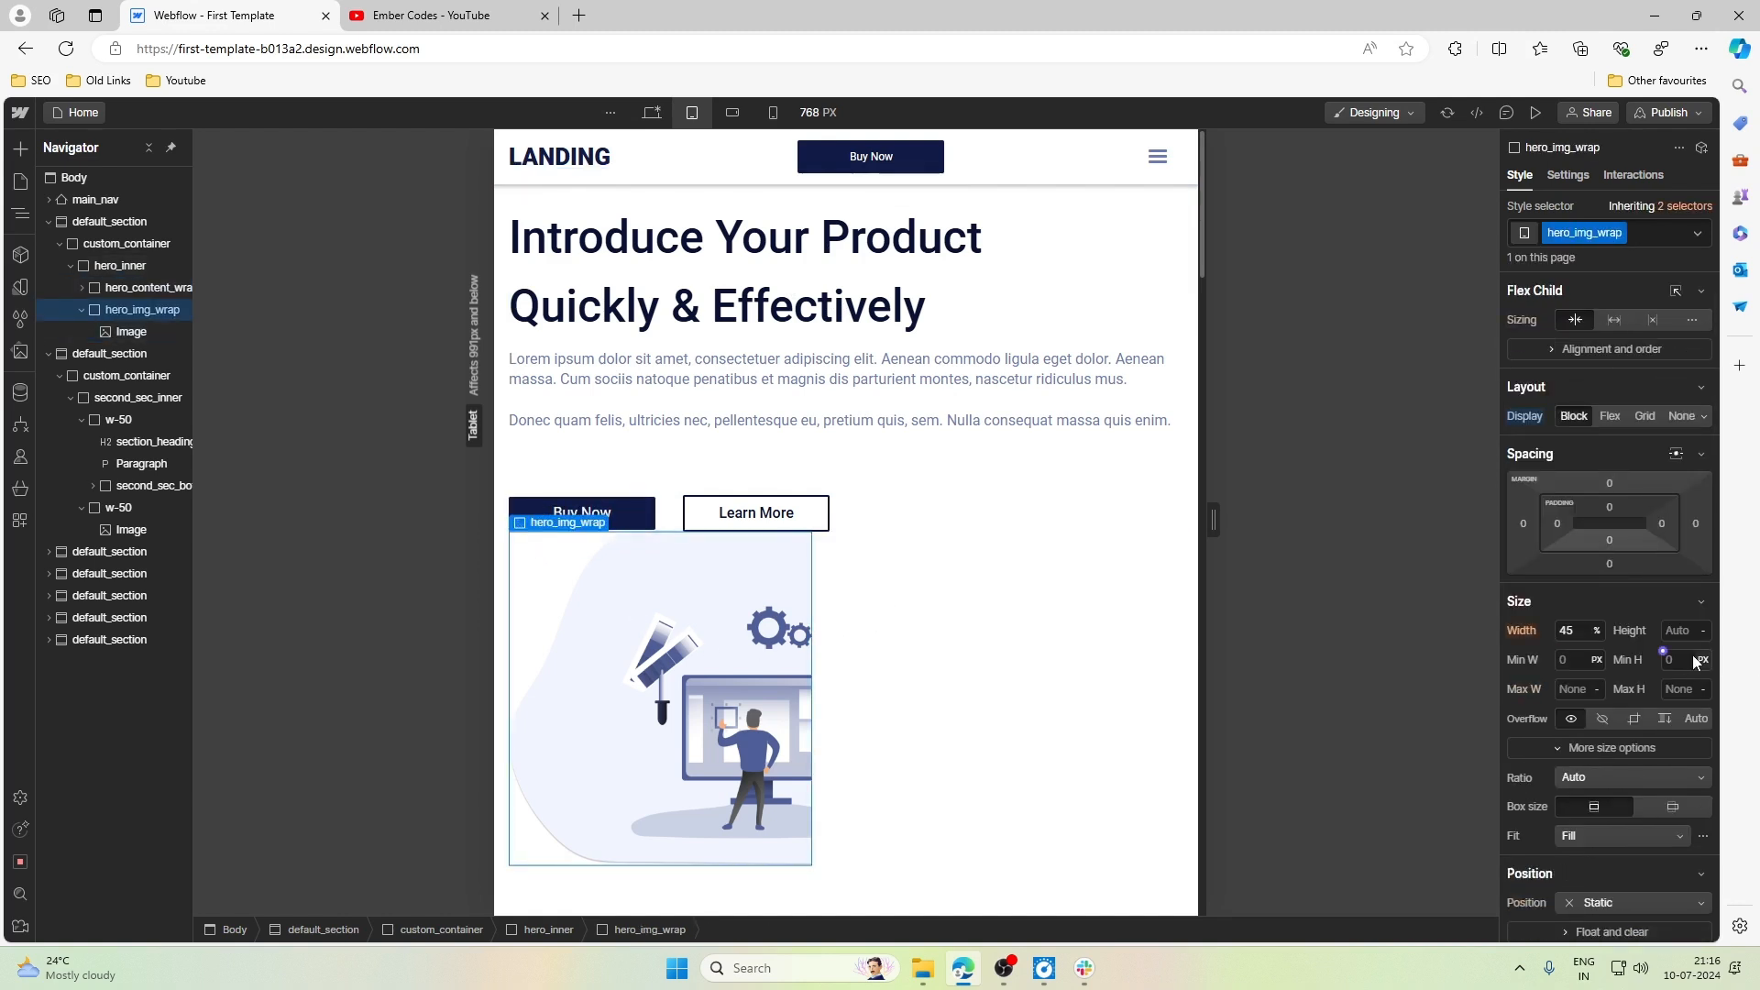
click(1569, 632)
scroll(917, 724, down, 5)
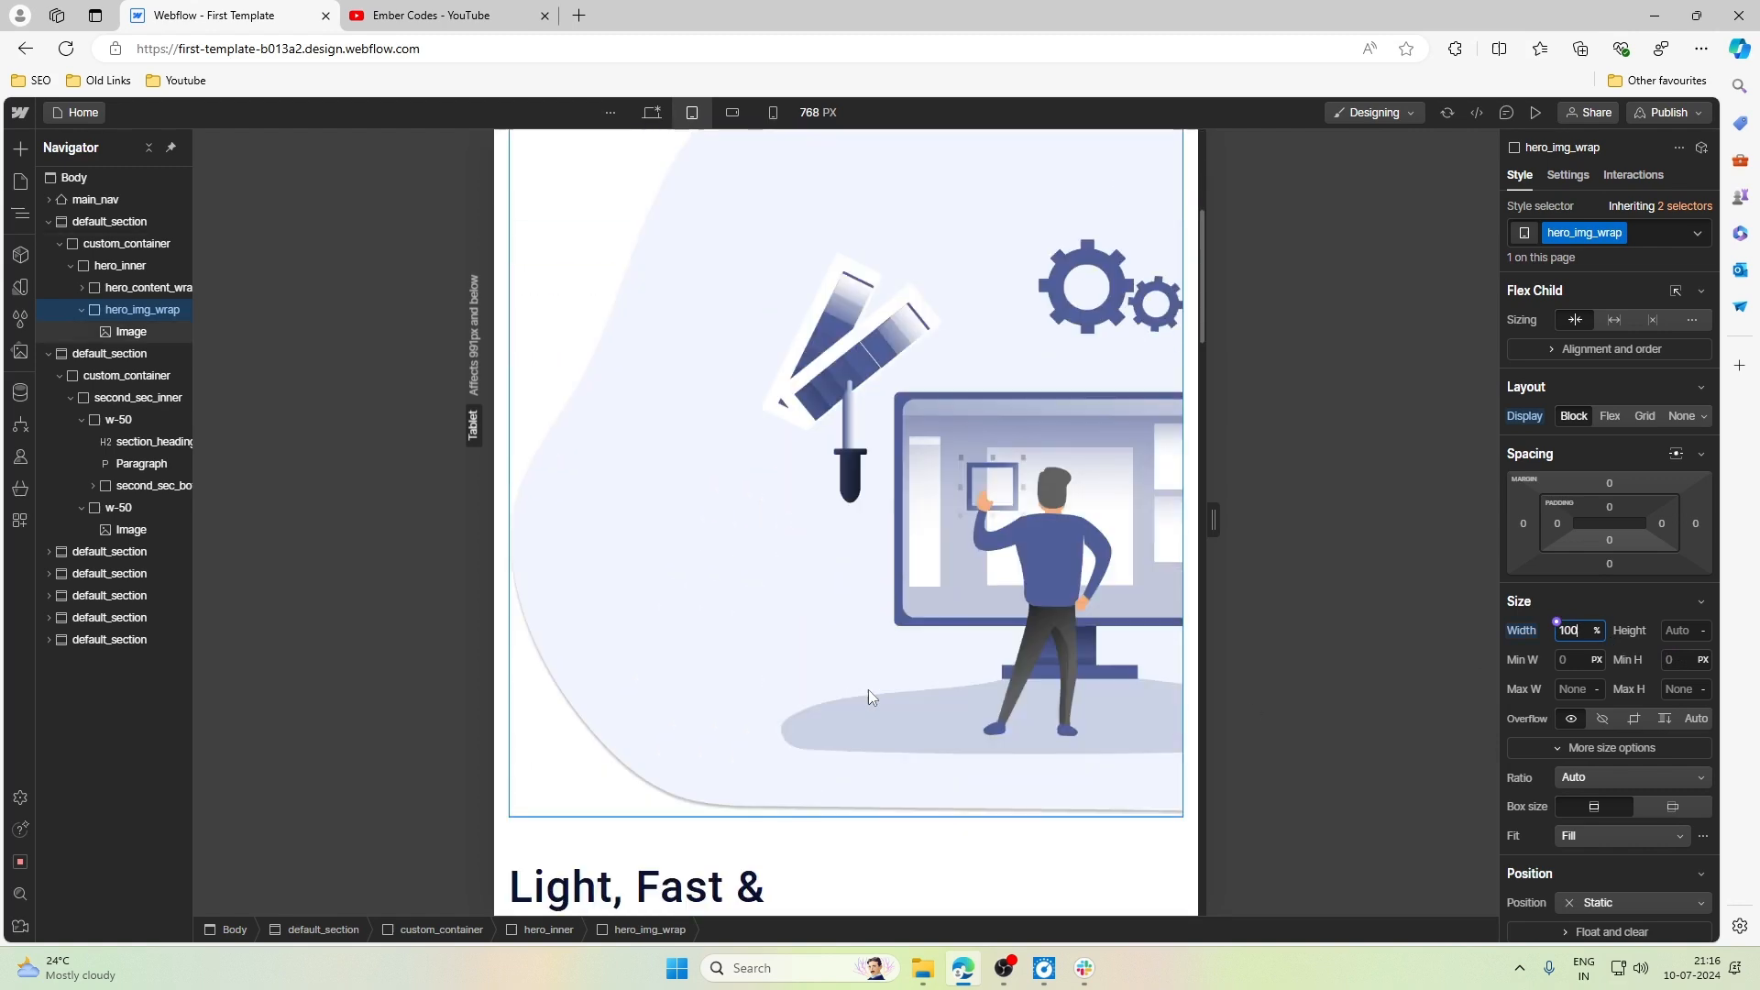
scroll(867, 689, up, 5)
scroll(871, 697, down, 2)
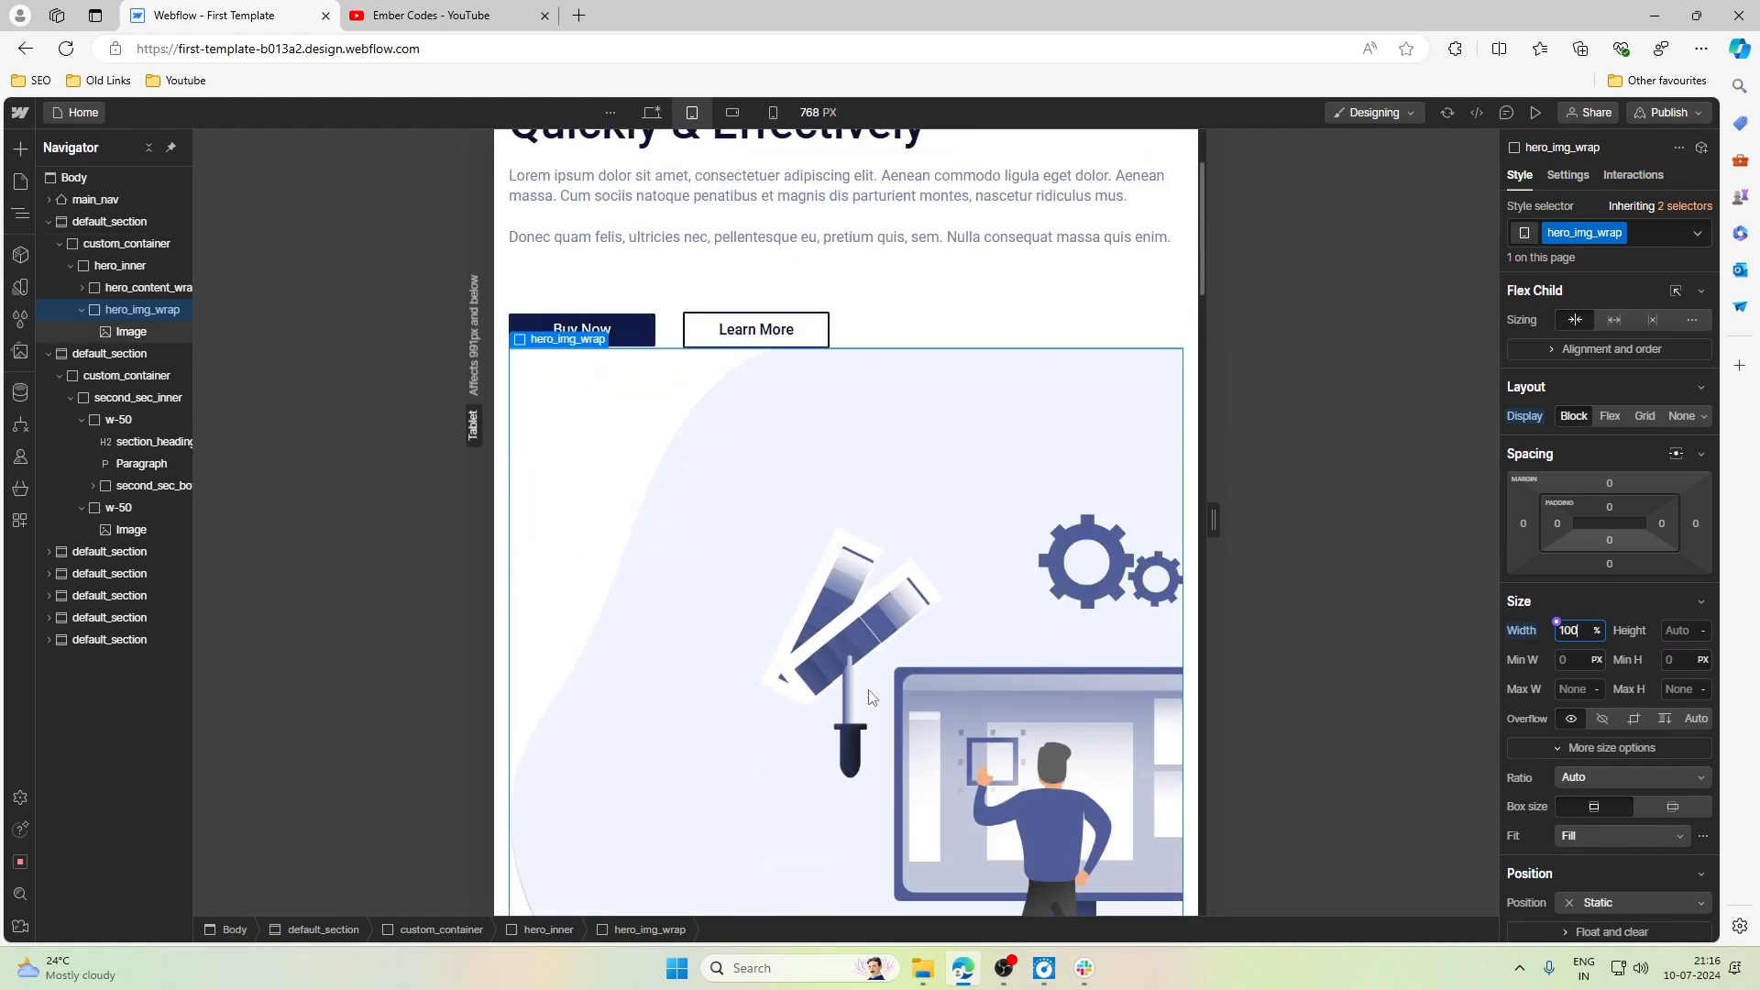
scroll(871, 696, up, 3)
scroll(733, 696, down, 3)
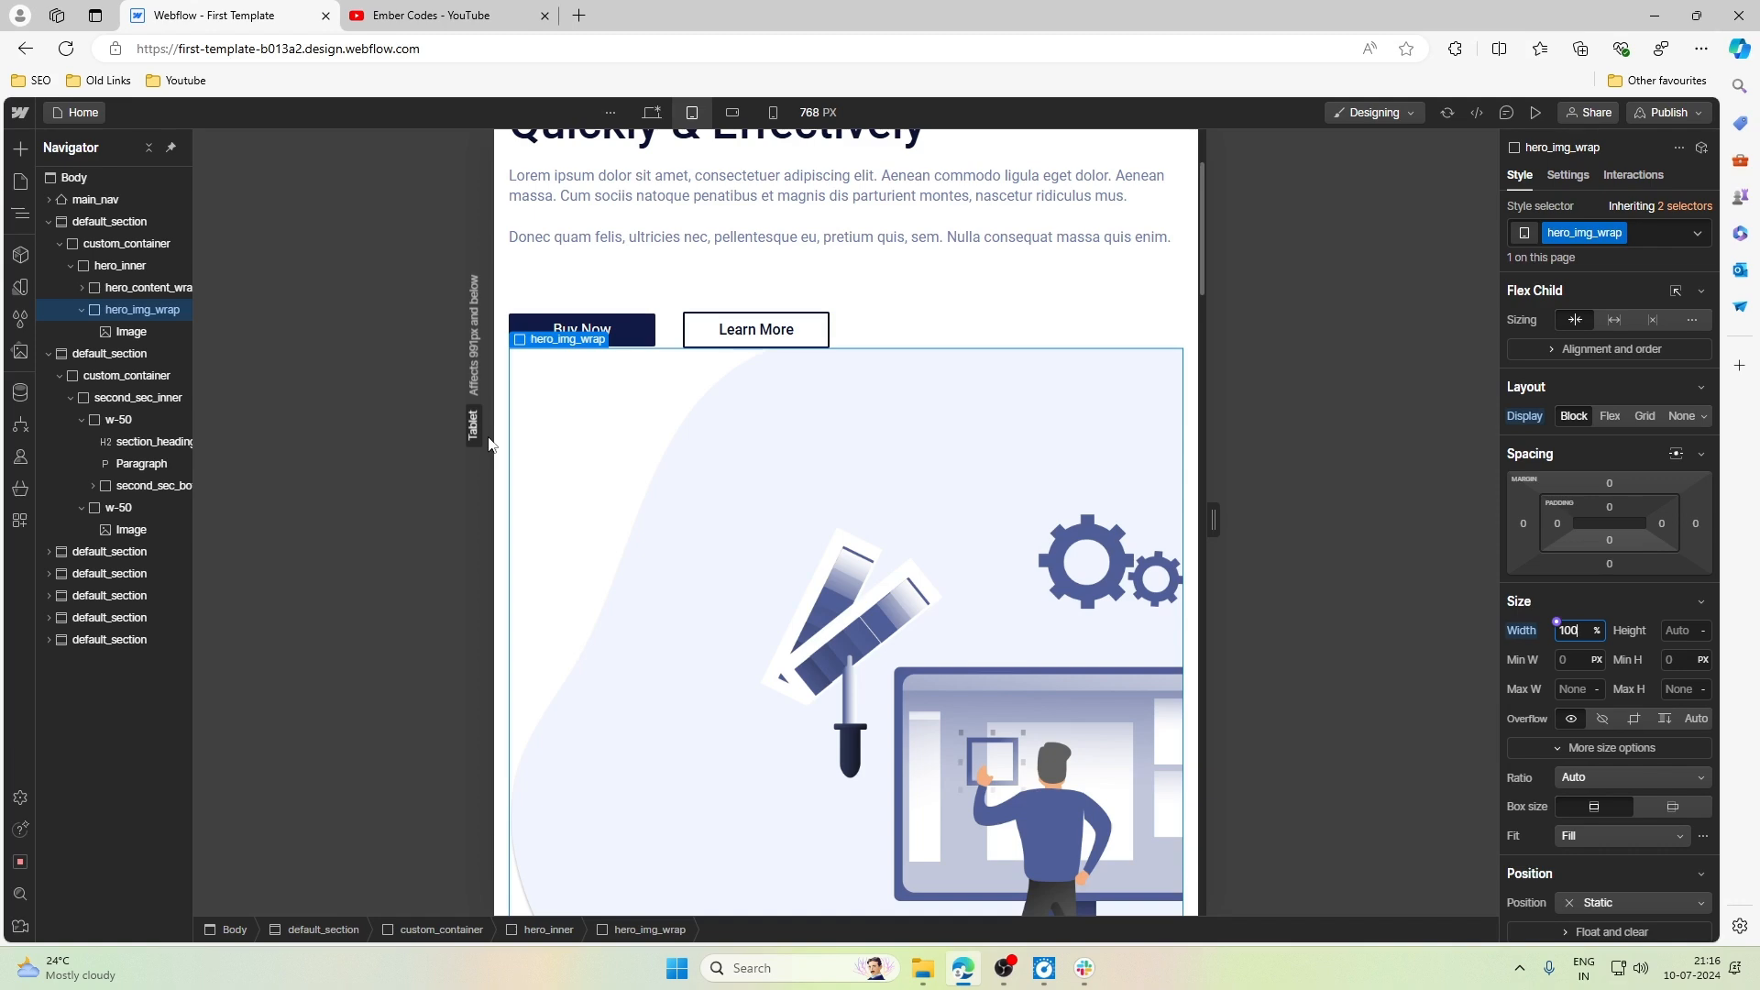
scroll(739, 394, down, 5)
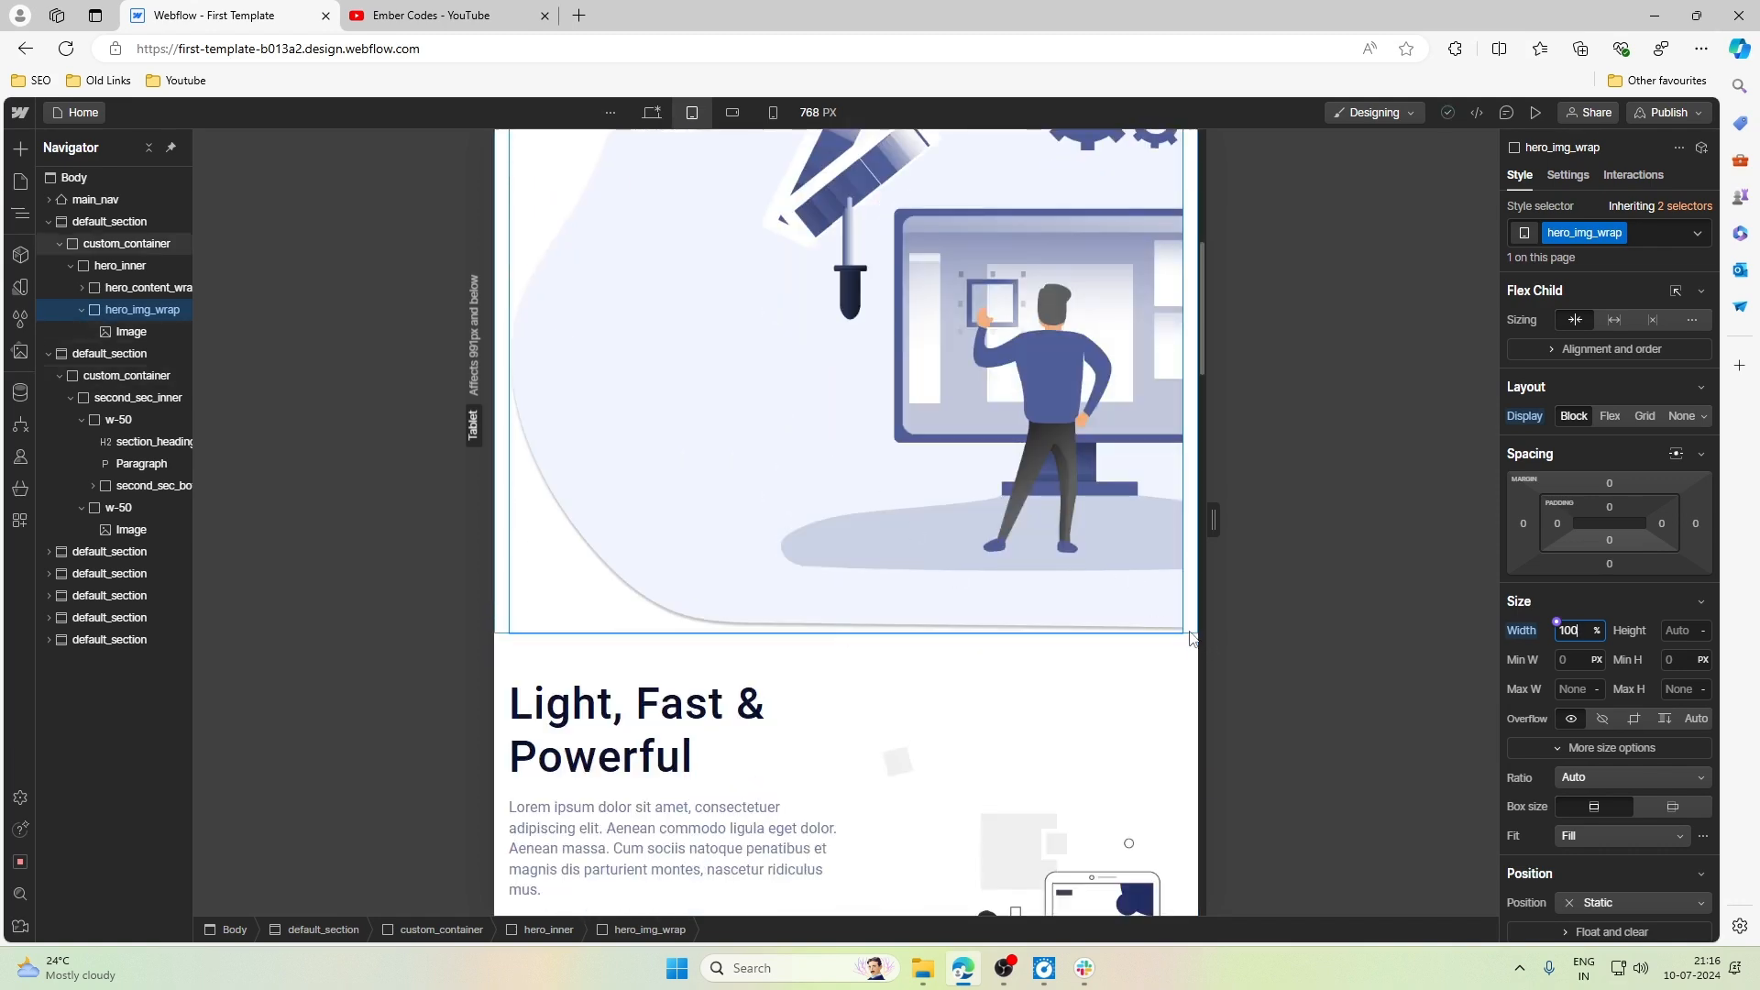
scroll(1188, 642, up, 6)
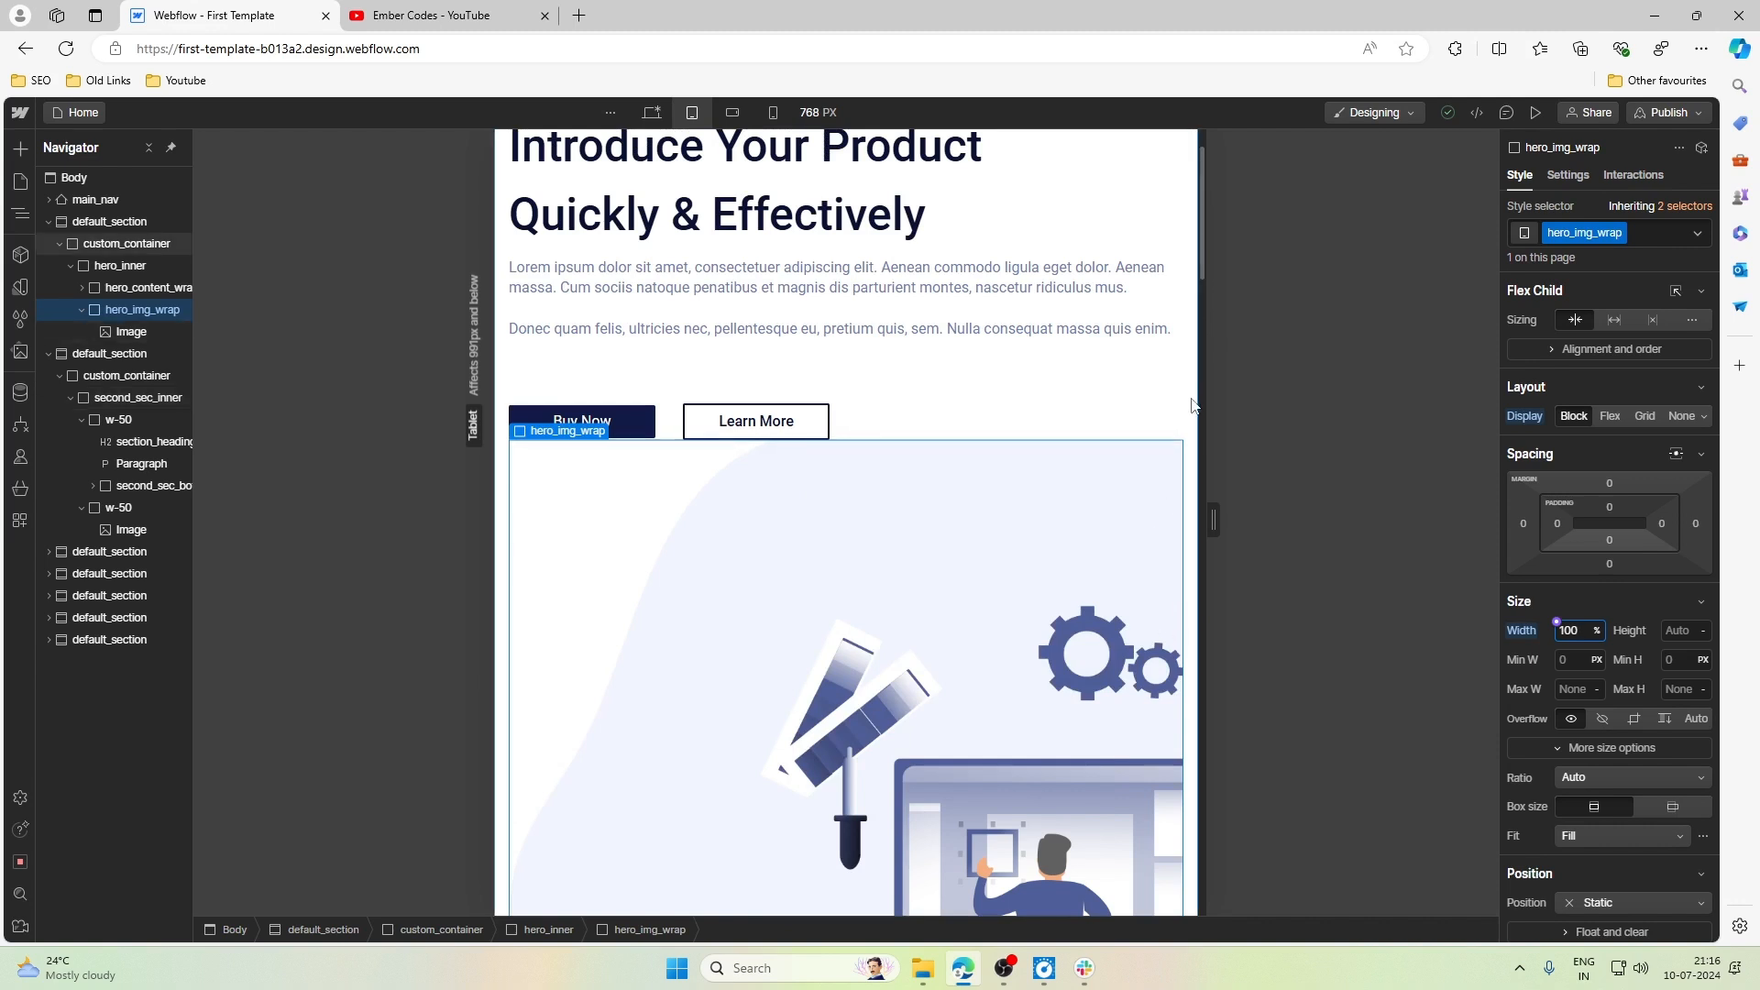
- Try a right margin of -1rem on hero_img_wrap to offset the container's side padding, and reset that margin
click(1105, 367)
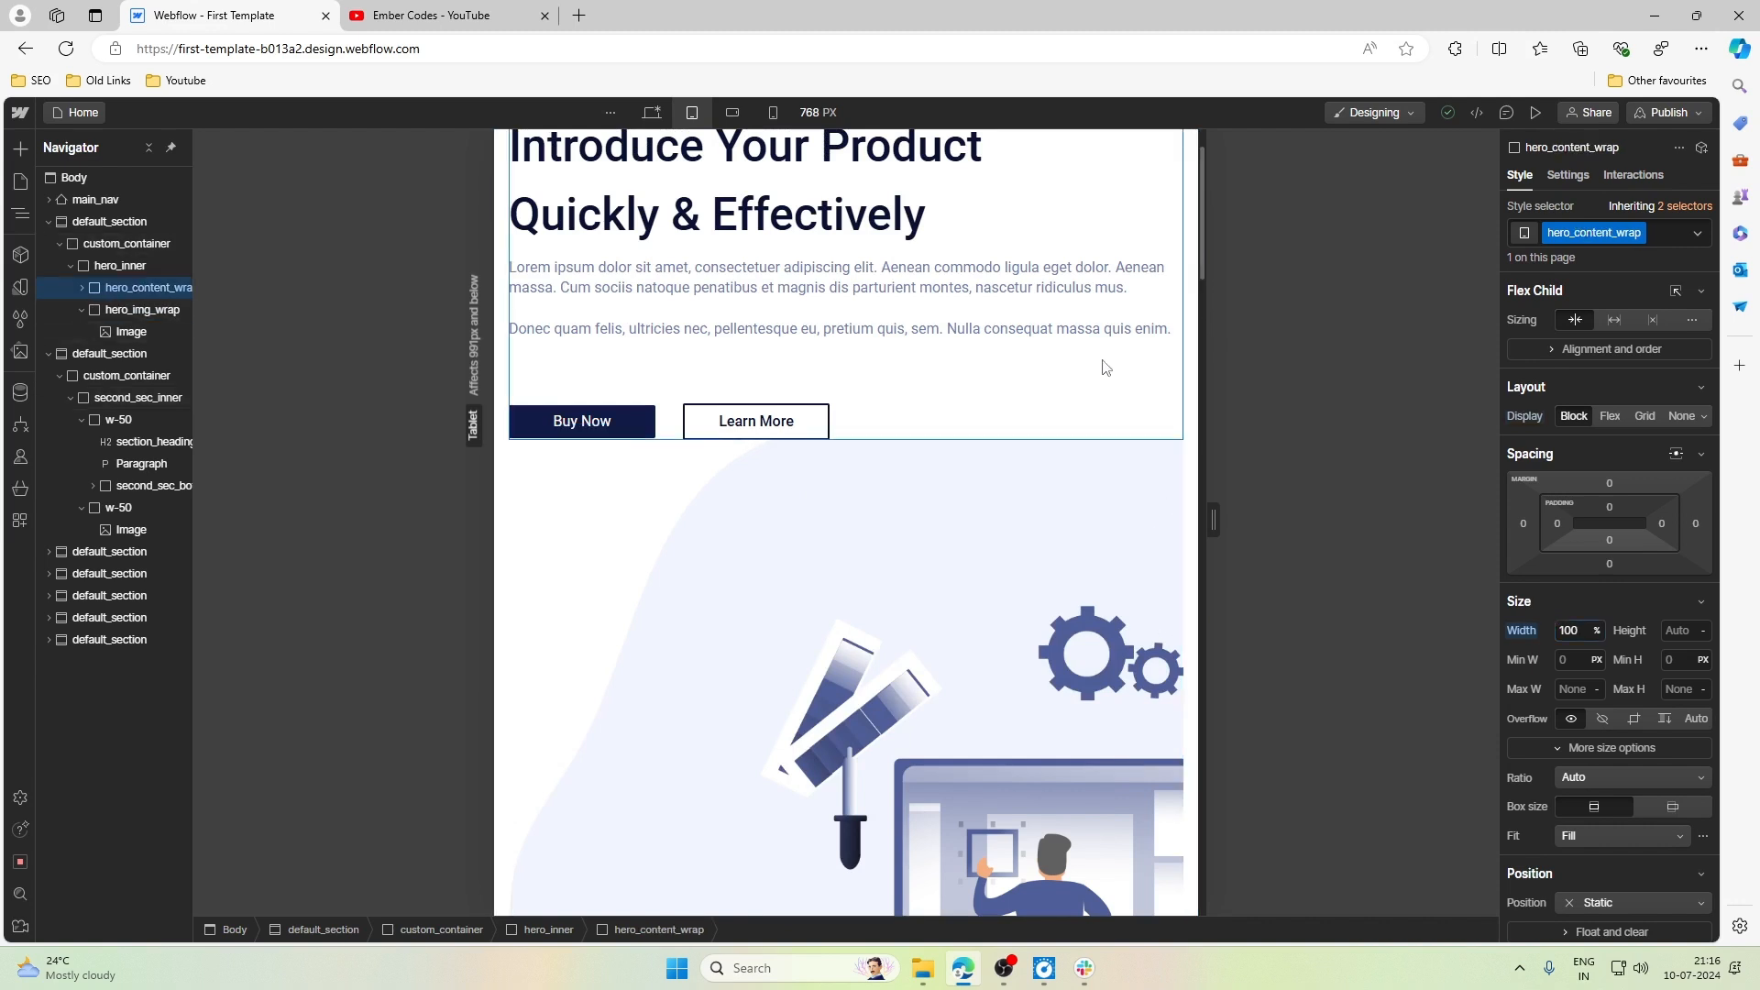
click(1171, 490)
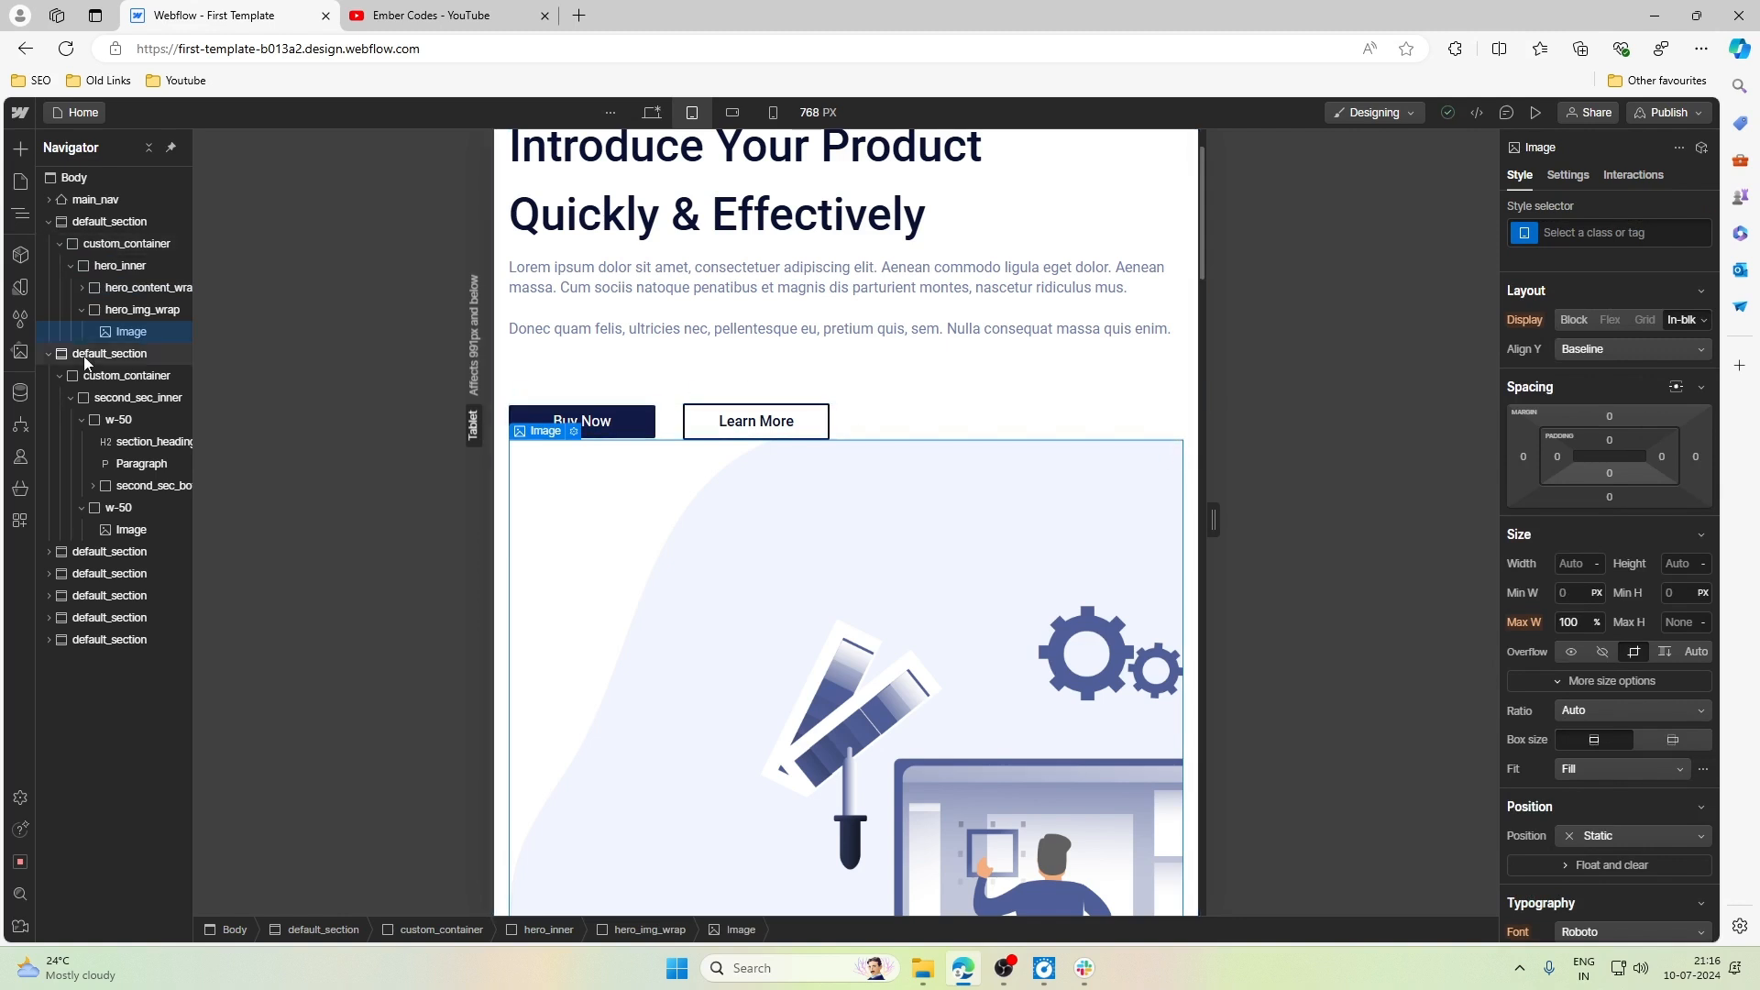
click(137, 310)
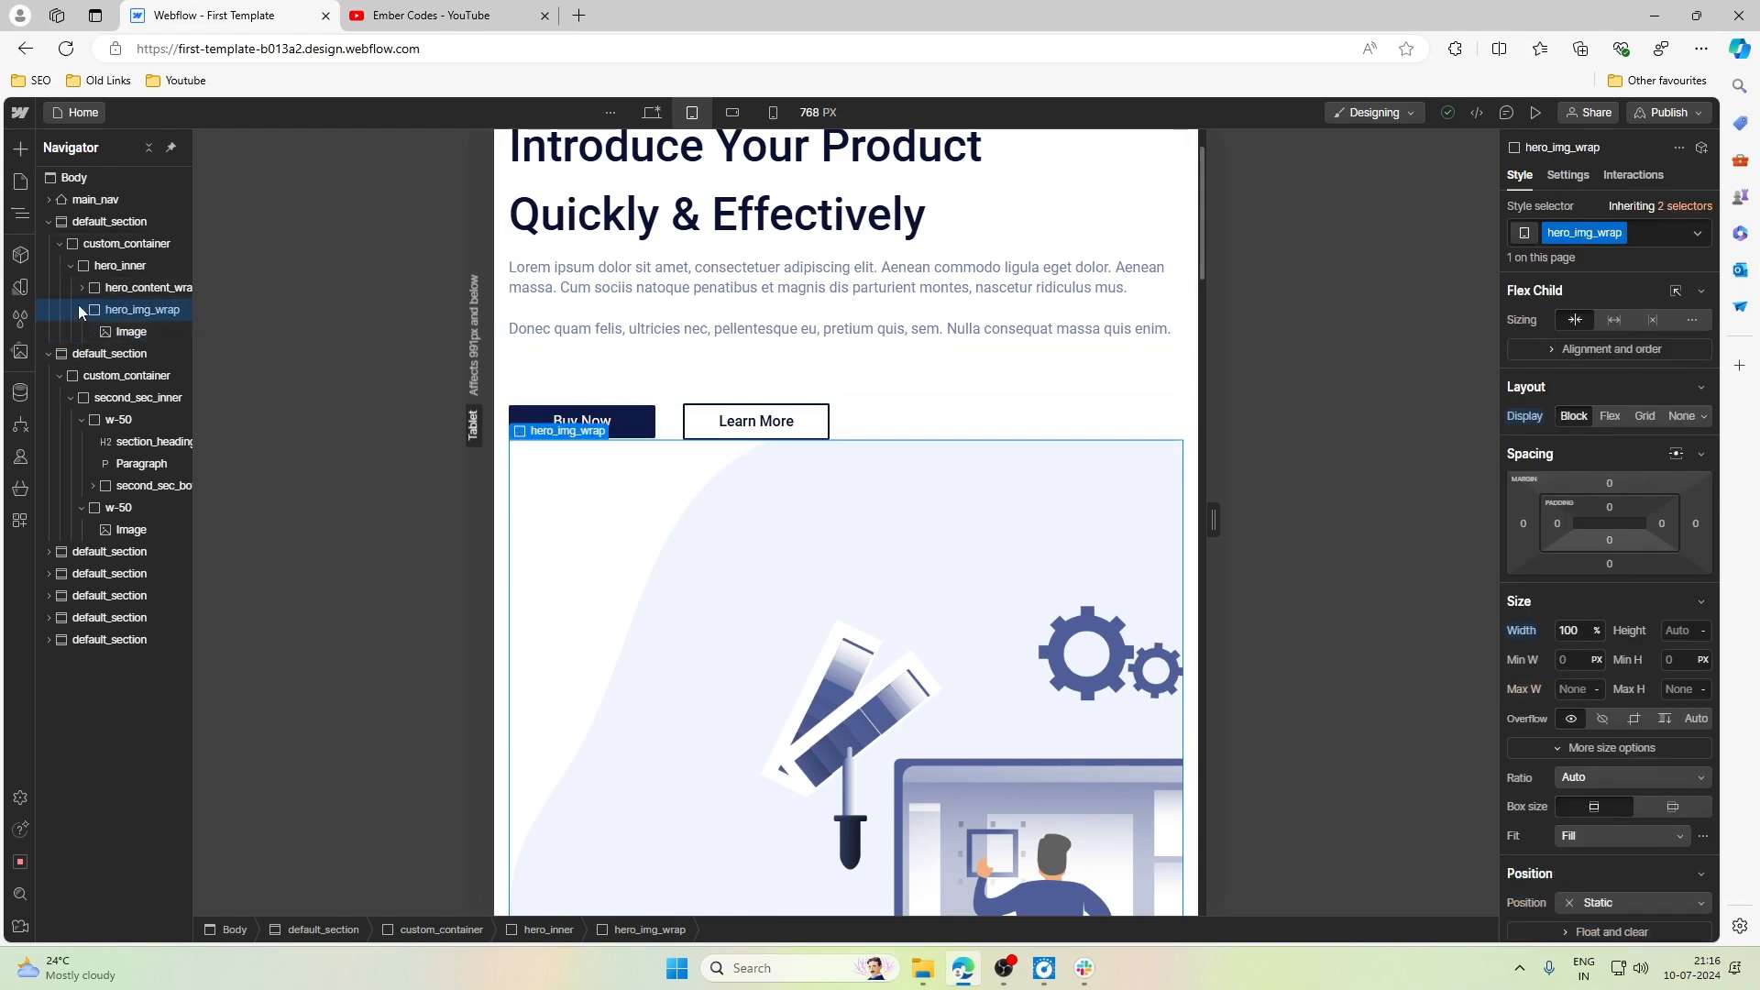
click(103, 244)
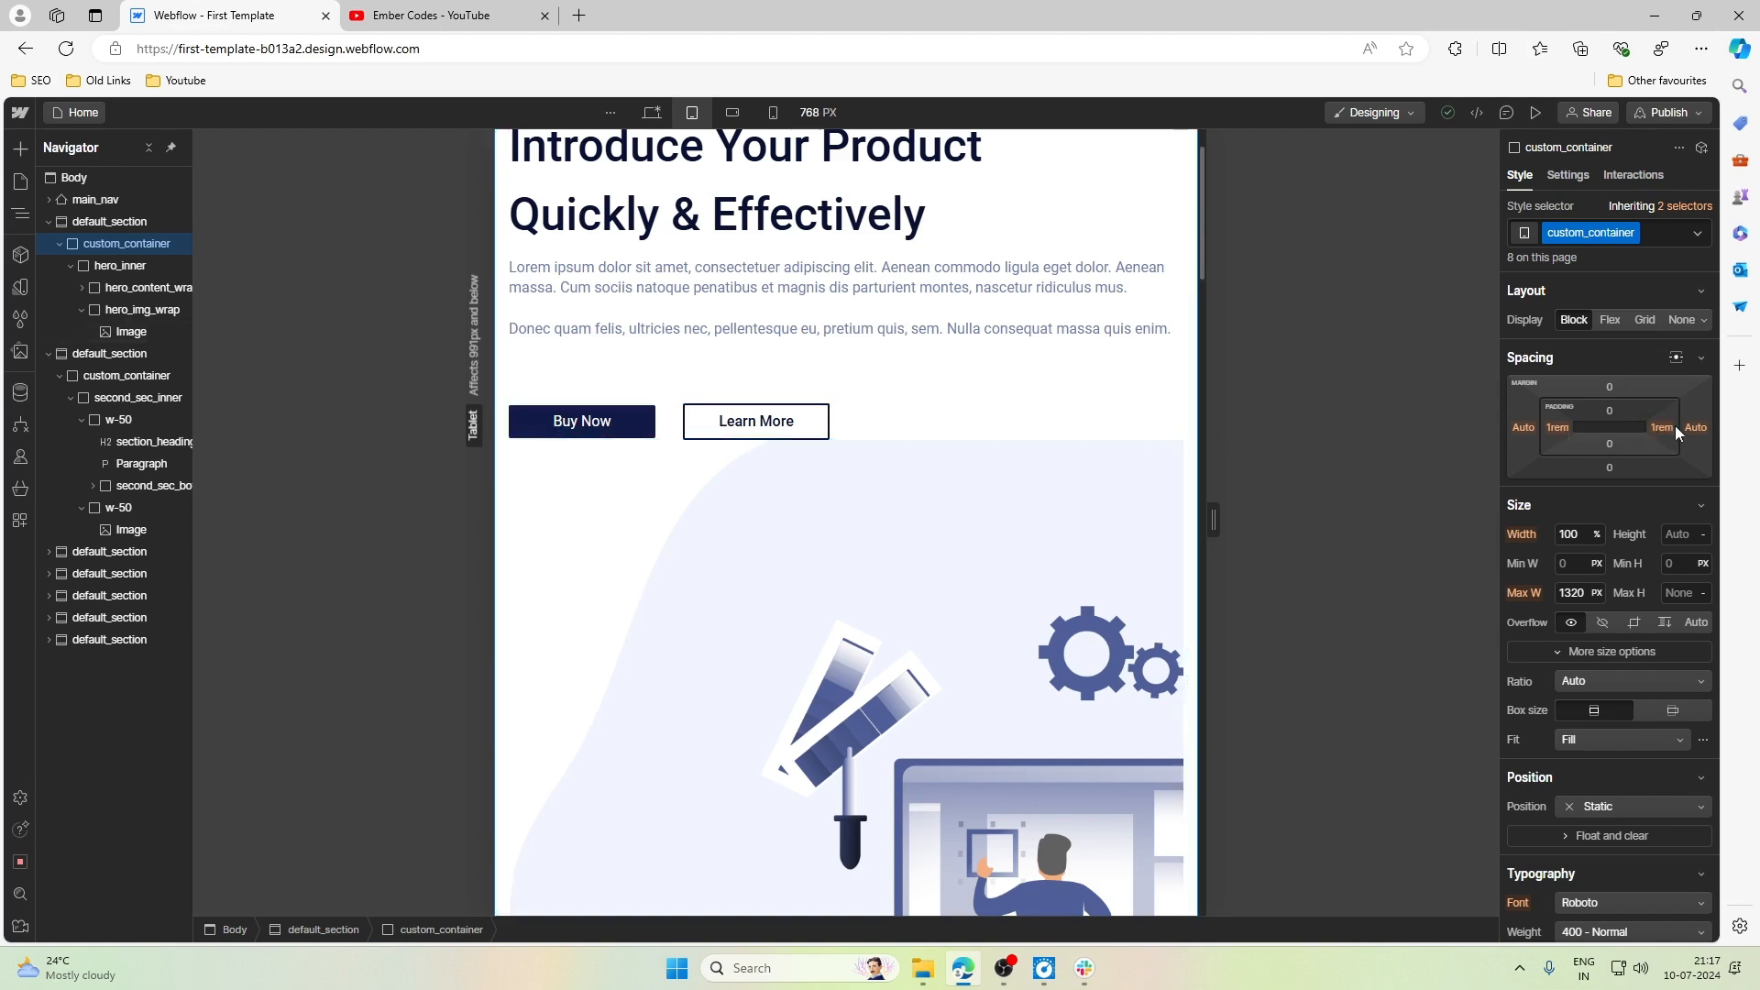
click(538, 449)
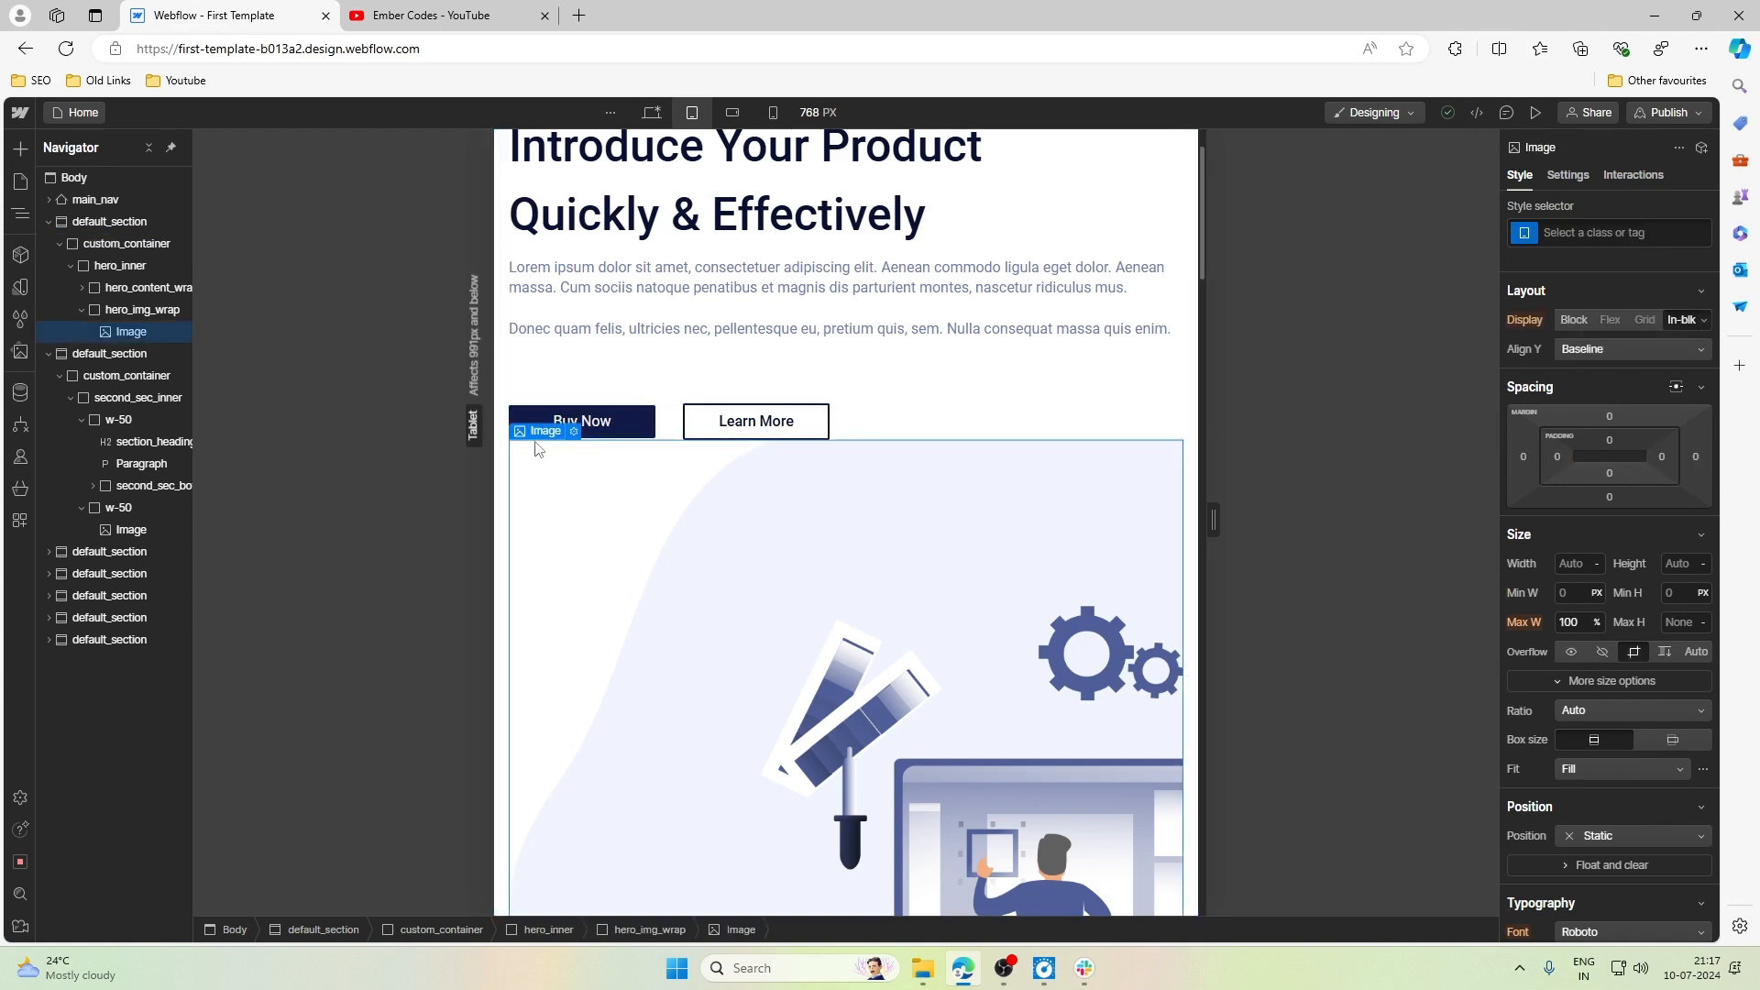
click(539, 414)
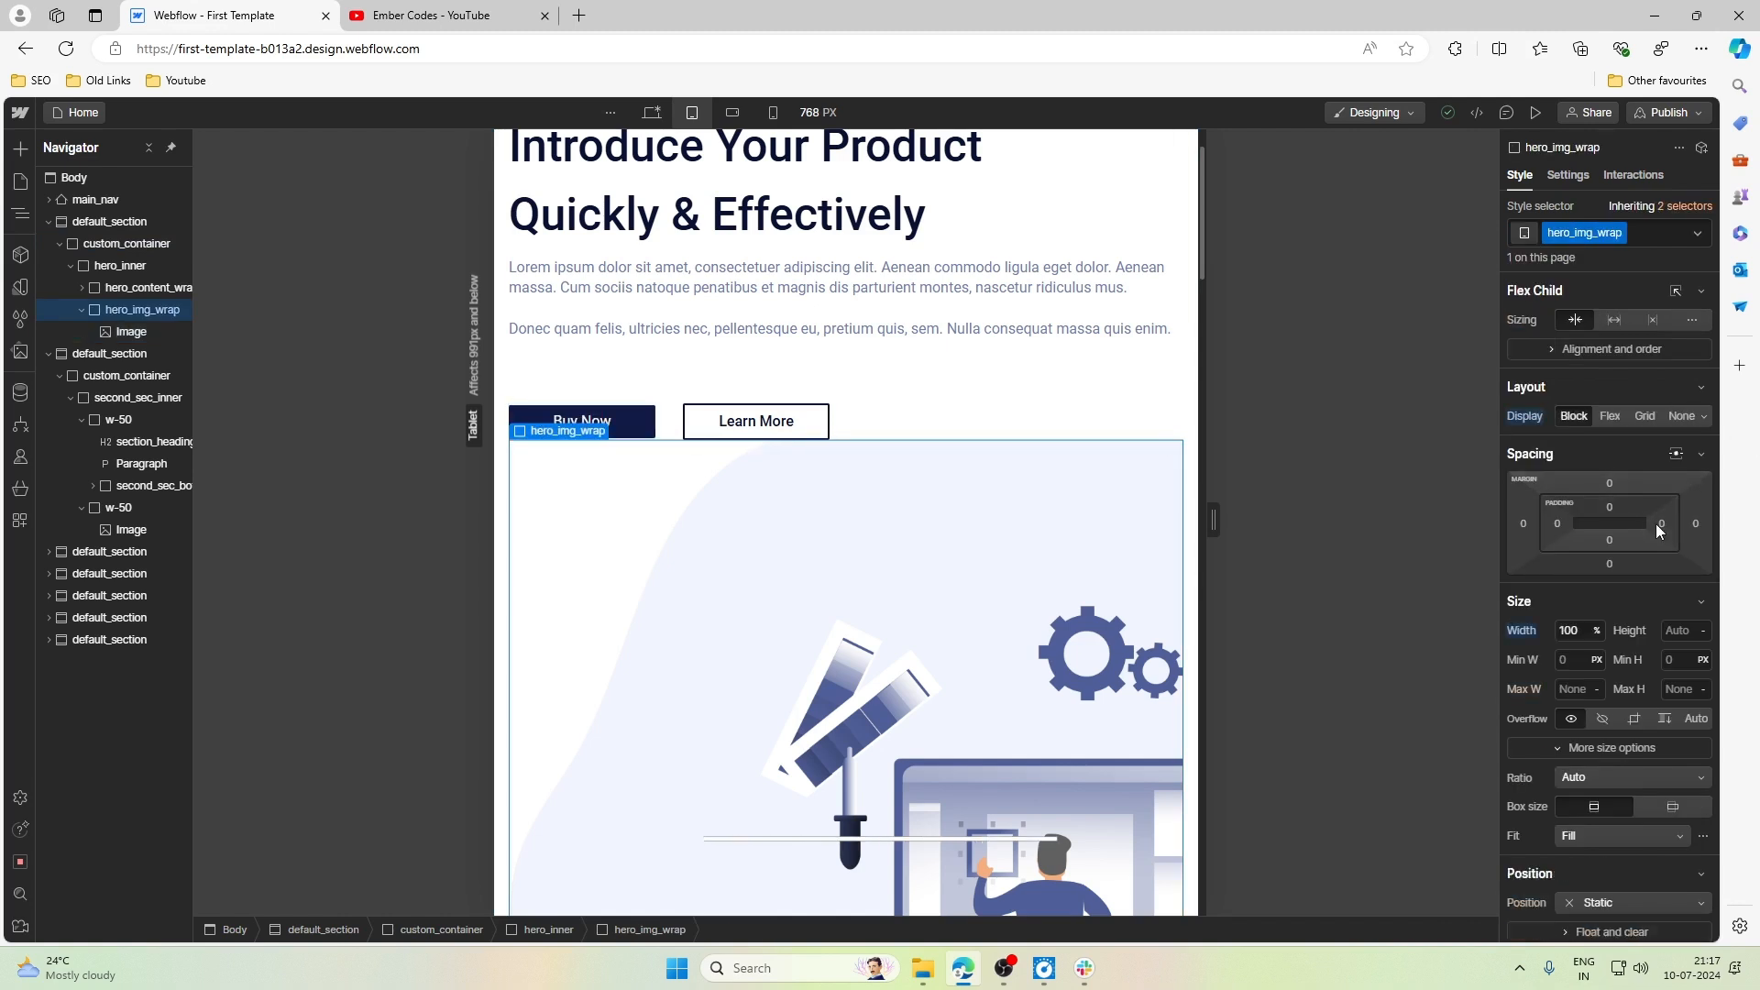
click(1695, 524)
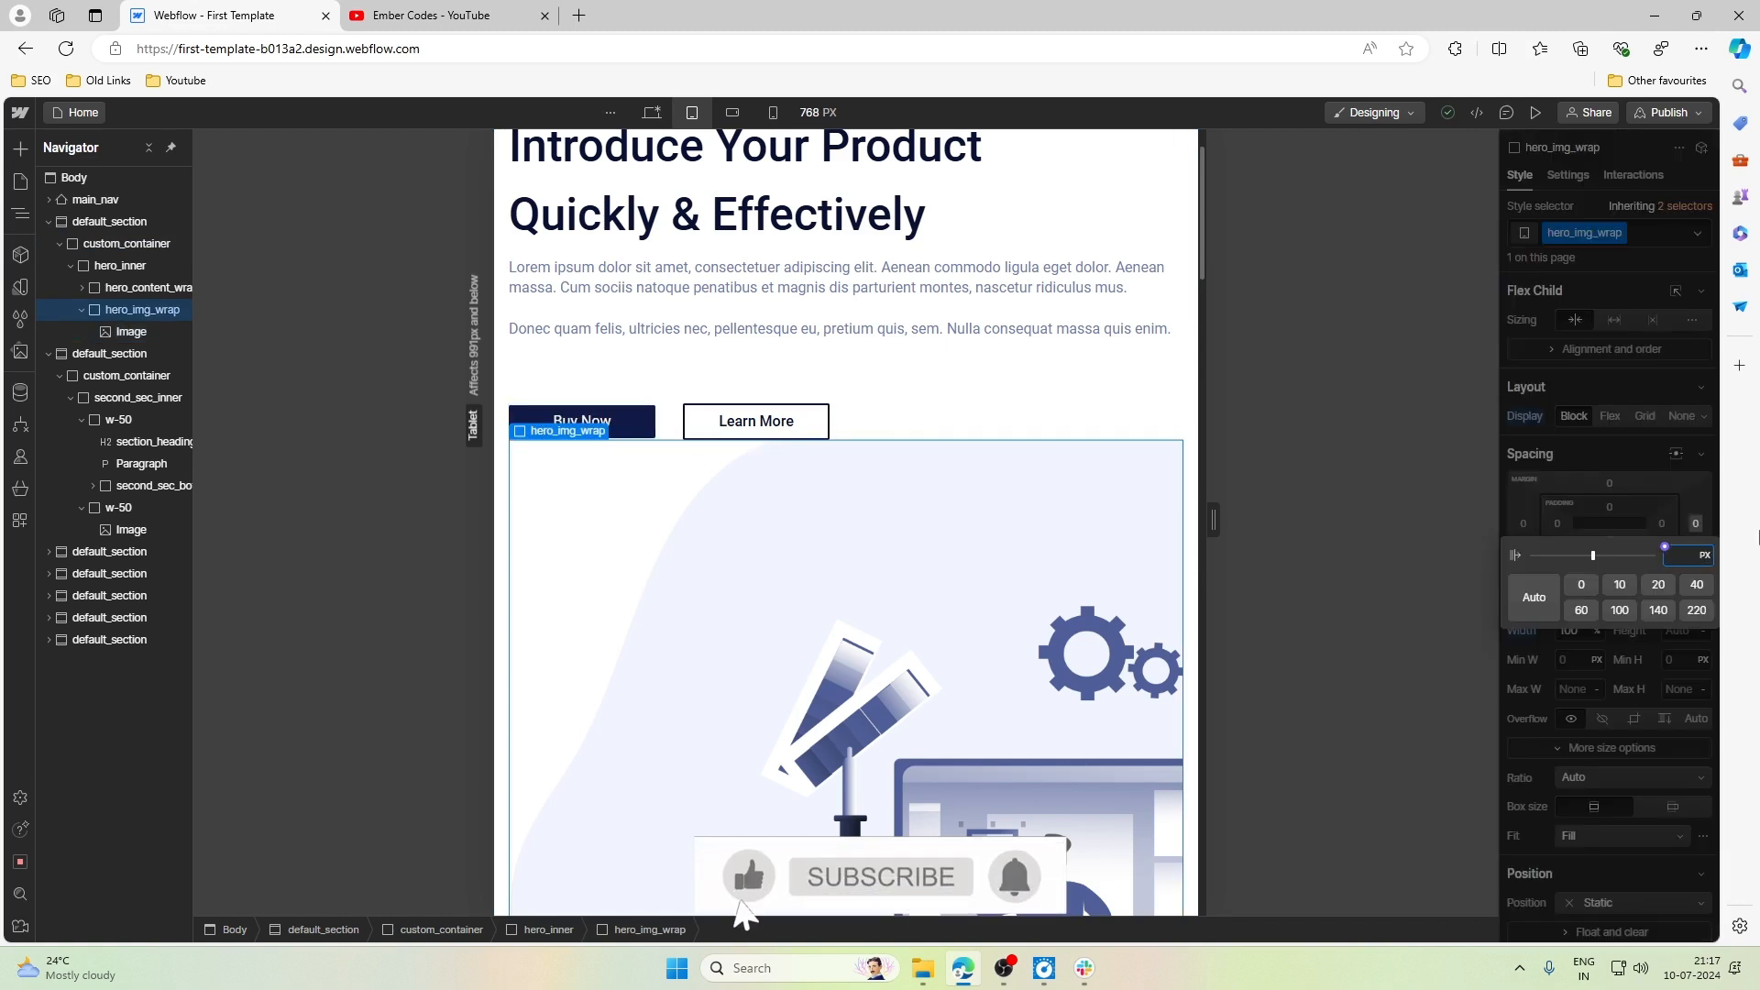
text(-1)
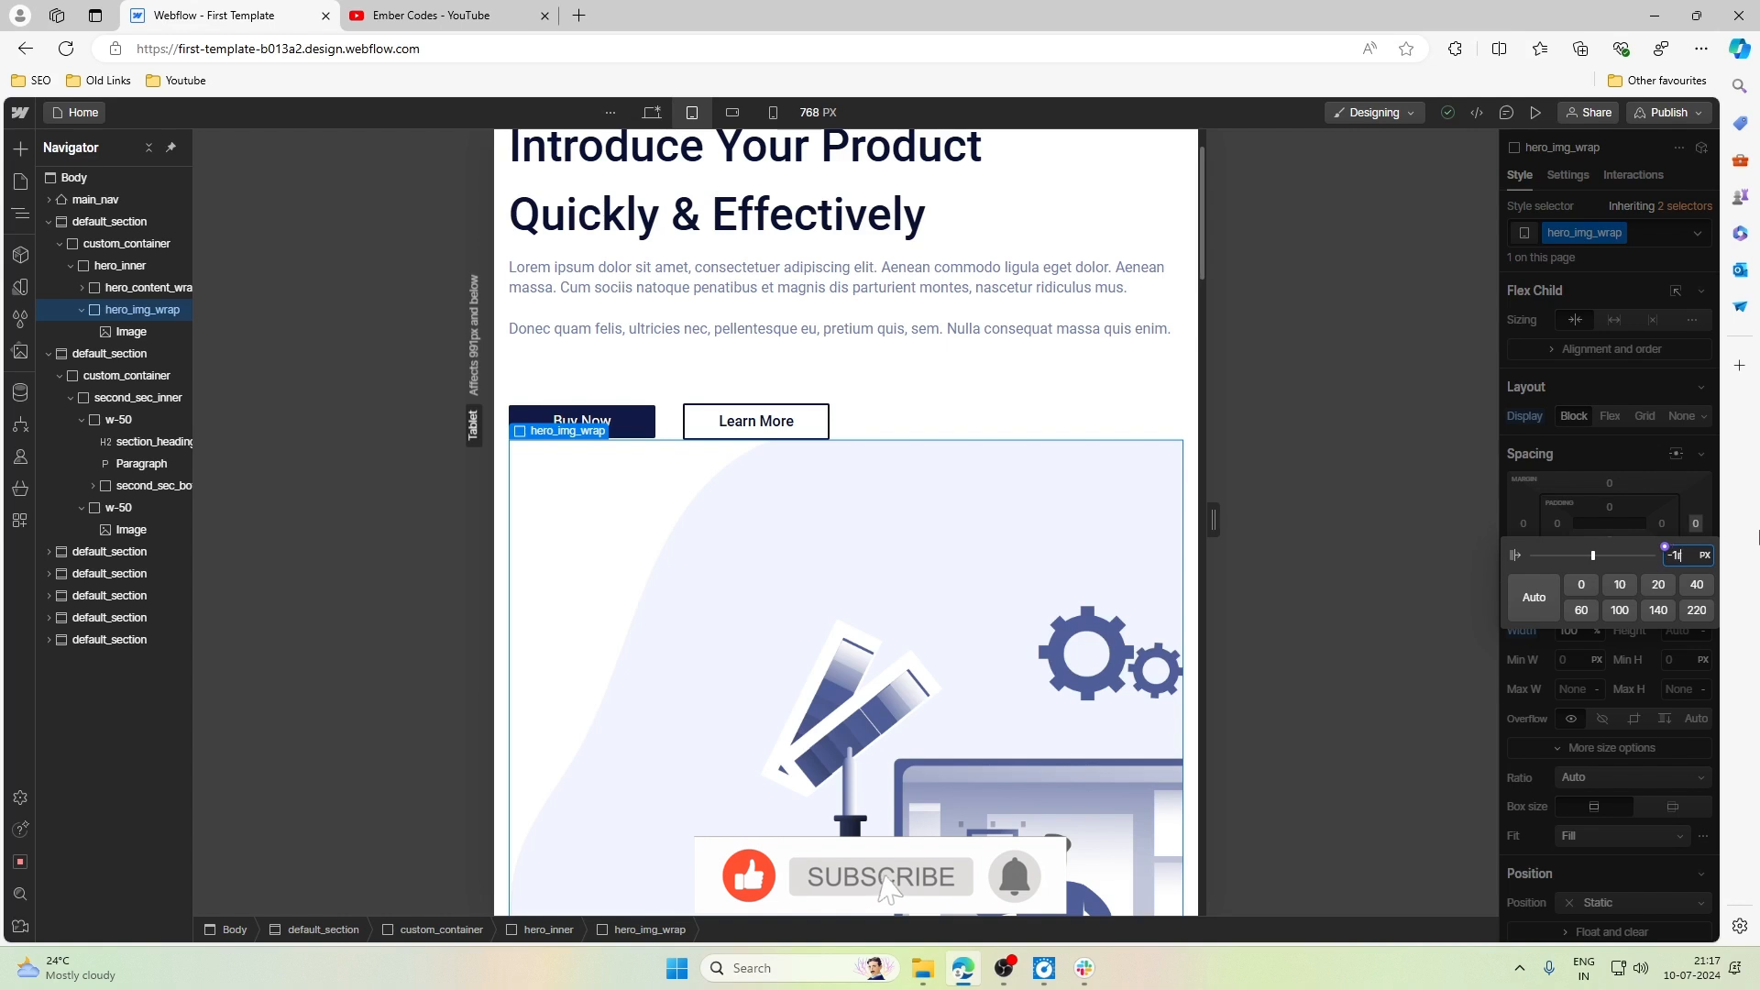
text(rem)
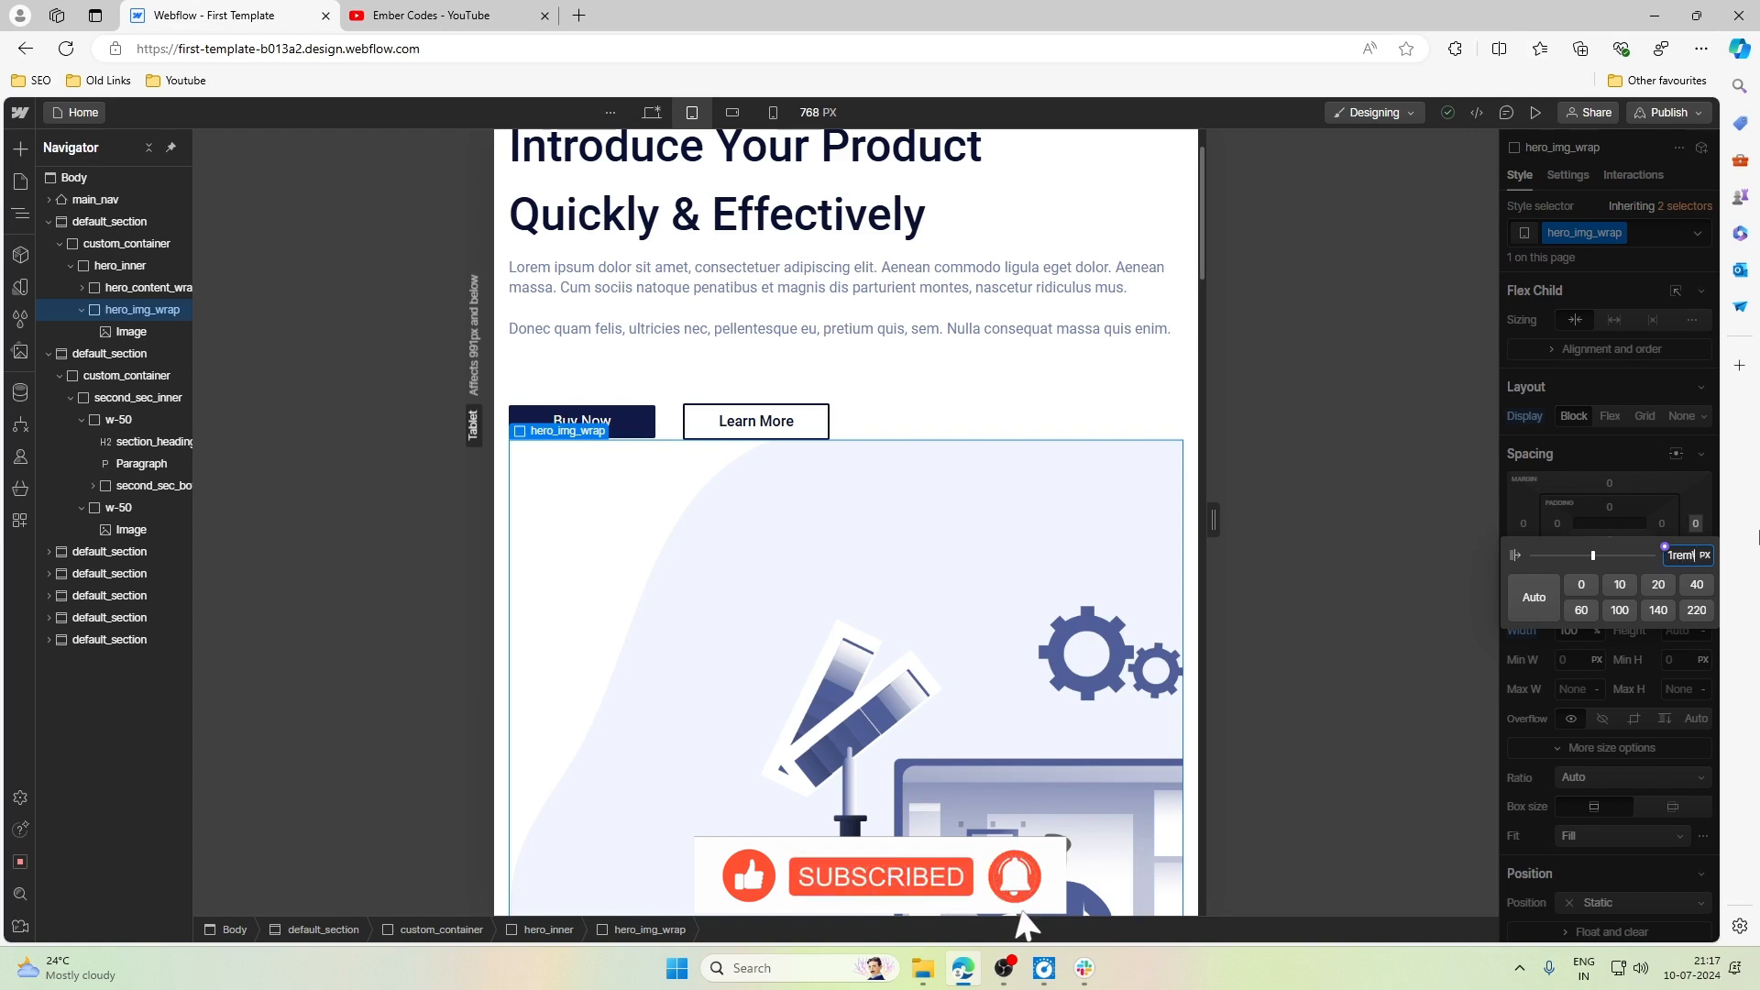
key(Return)
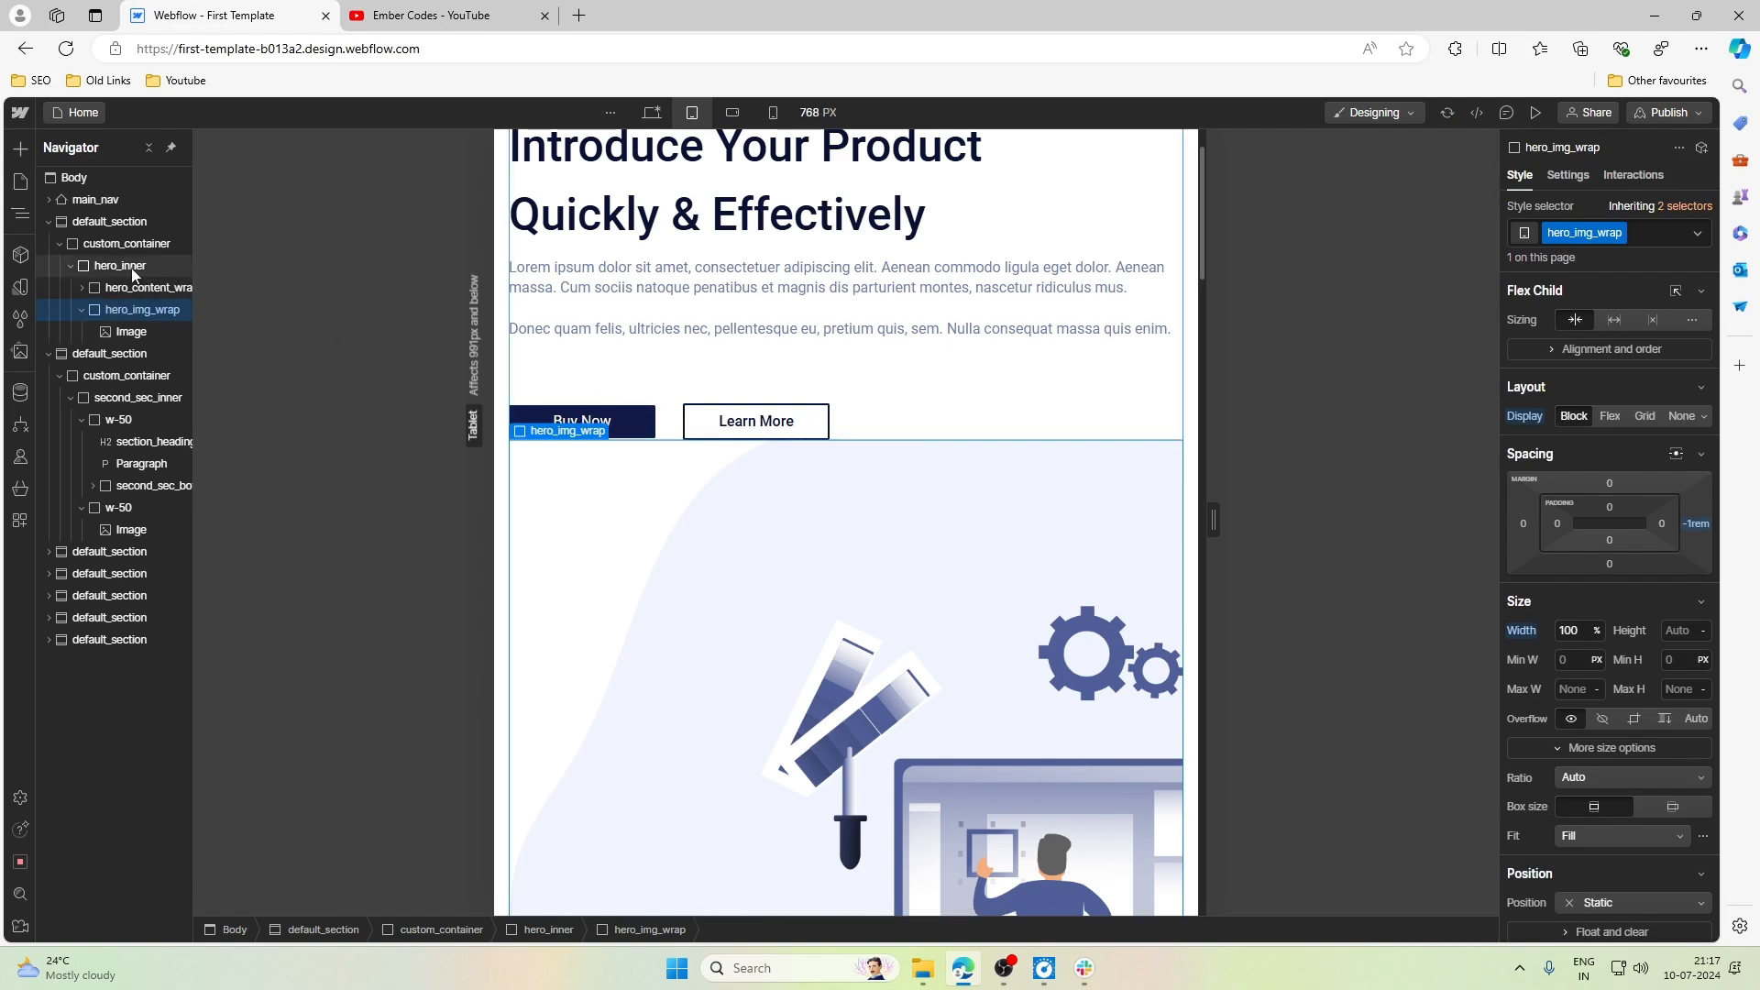
click(1701, 523)
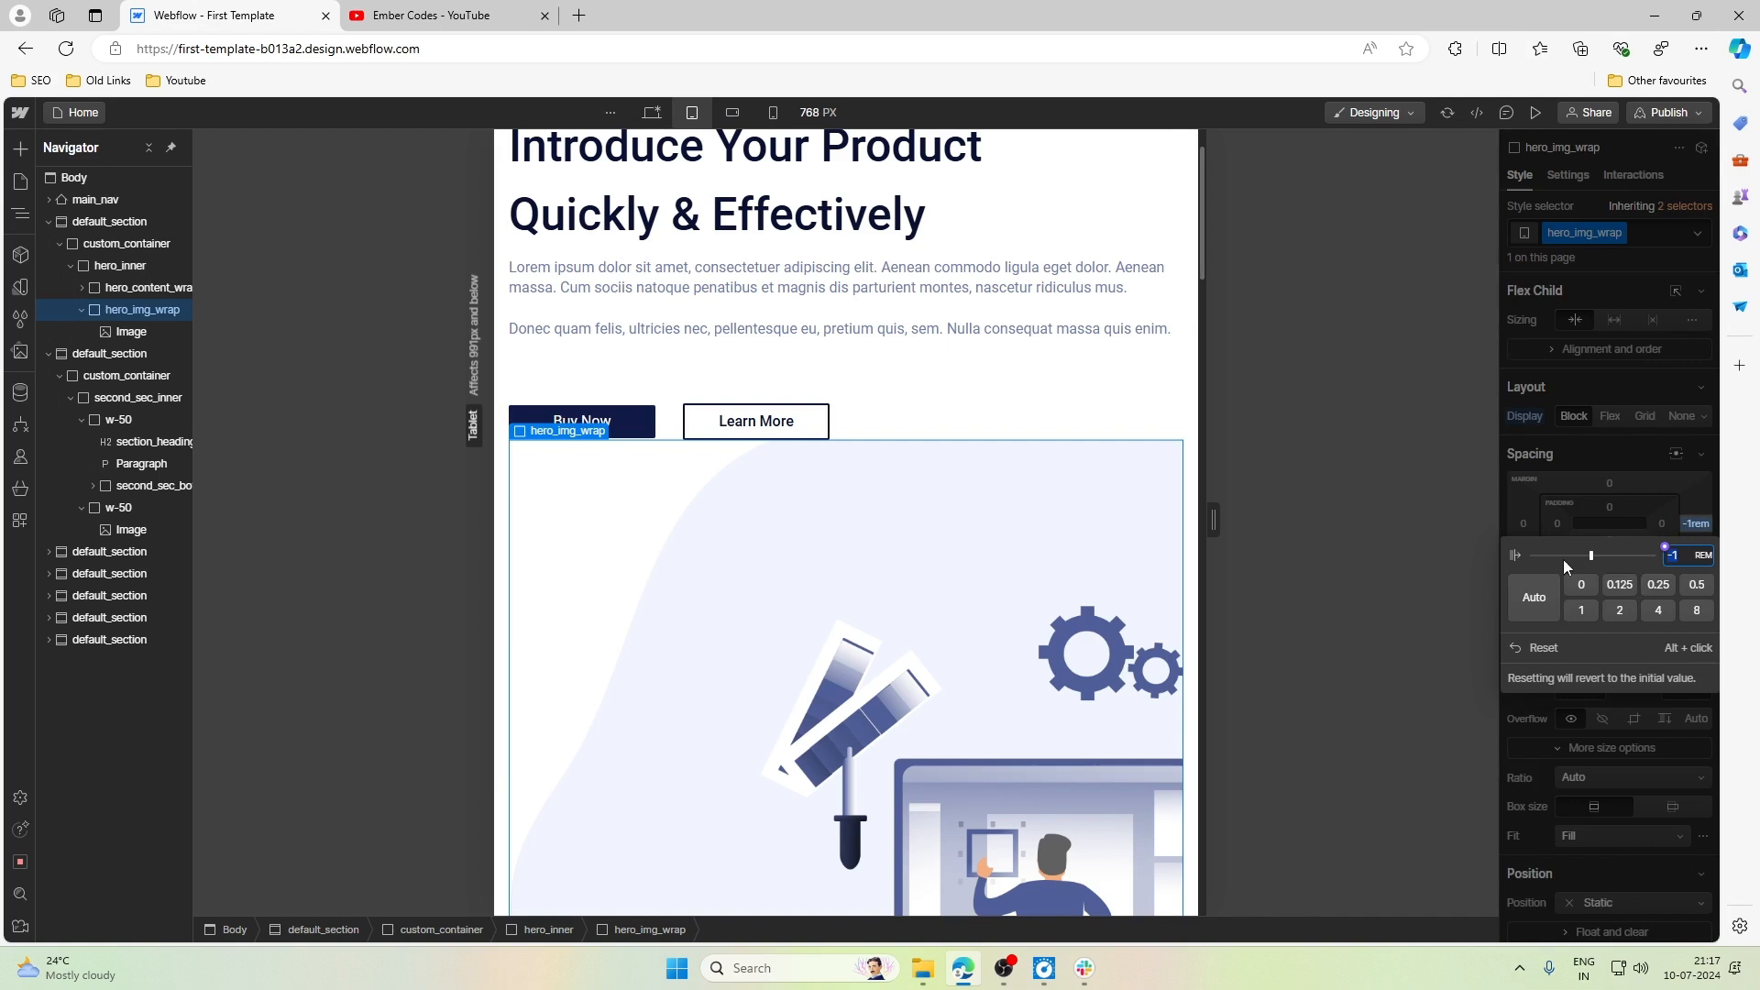
click(1543, 646)
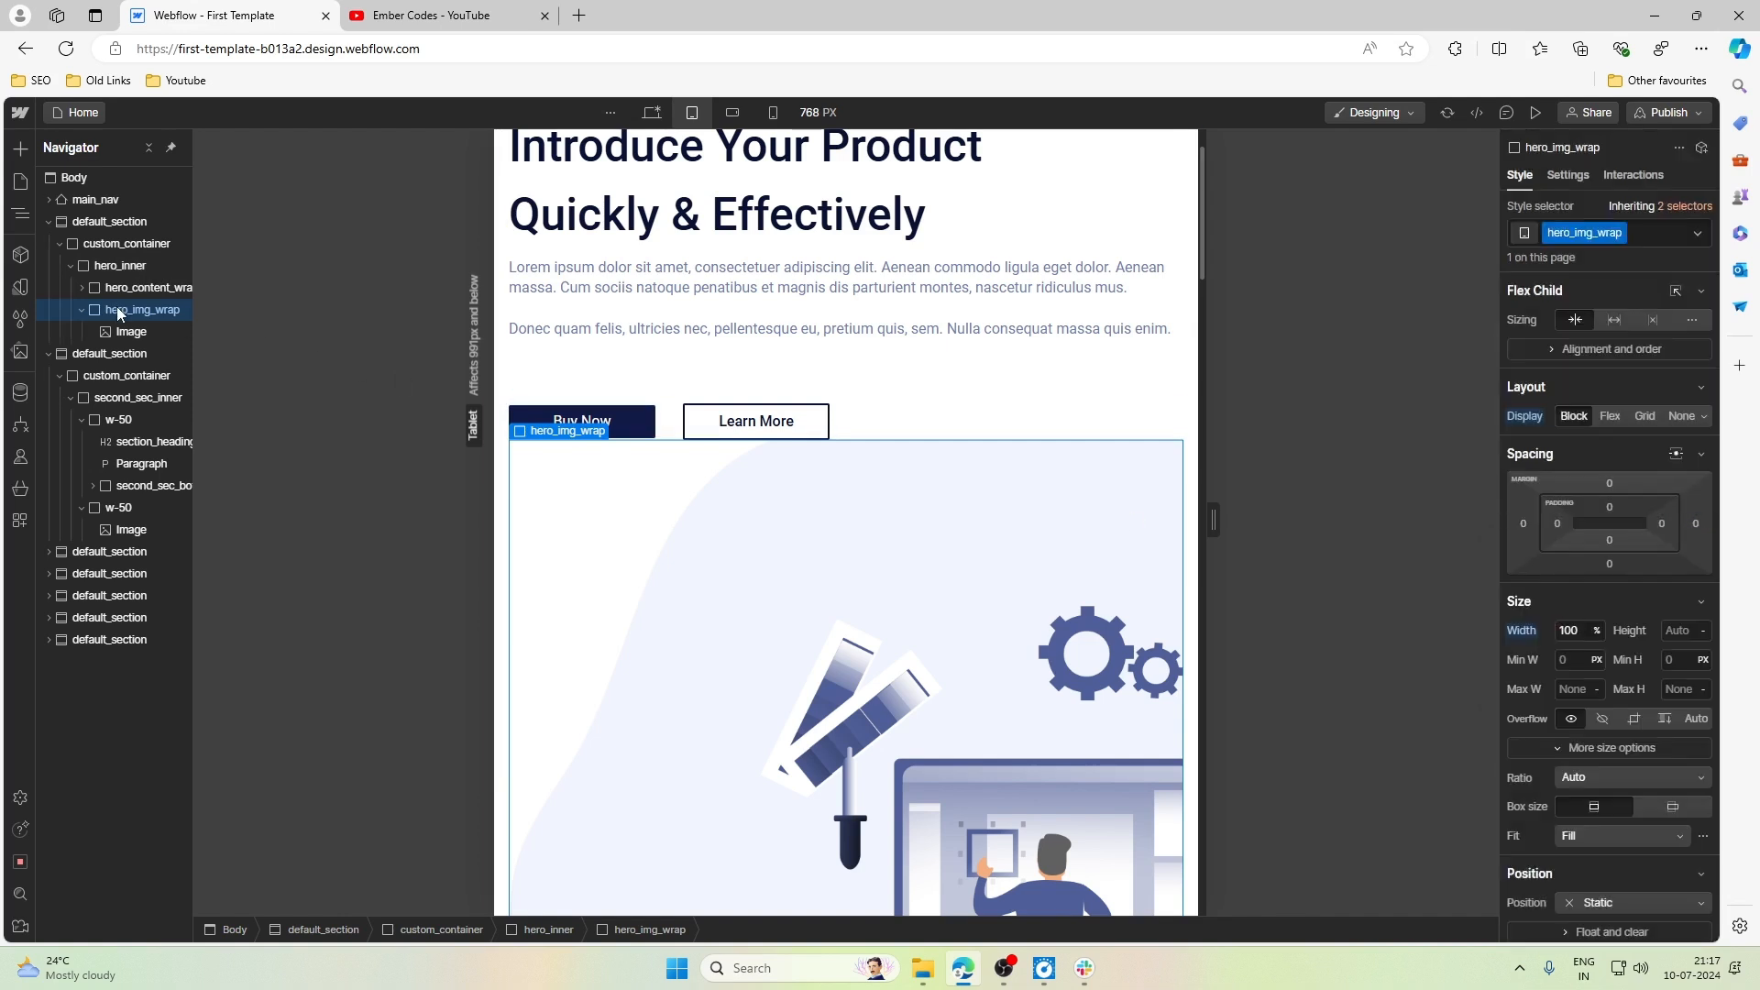
- Set the right margin of hero_inner to -1rem at the Tablet breakpoint
click(120, 267)
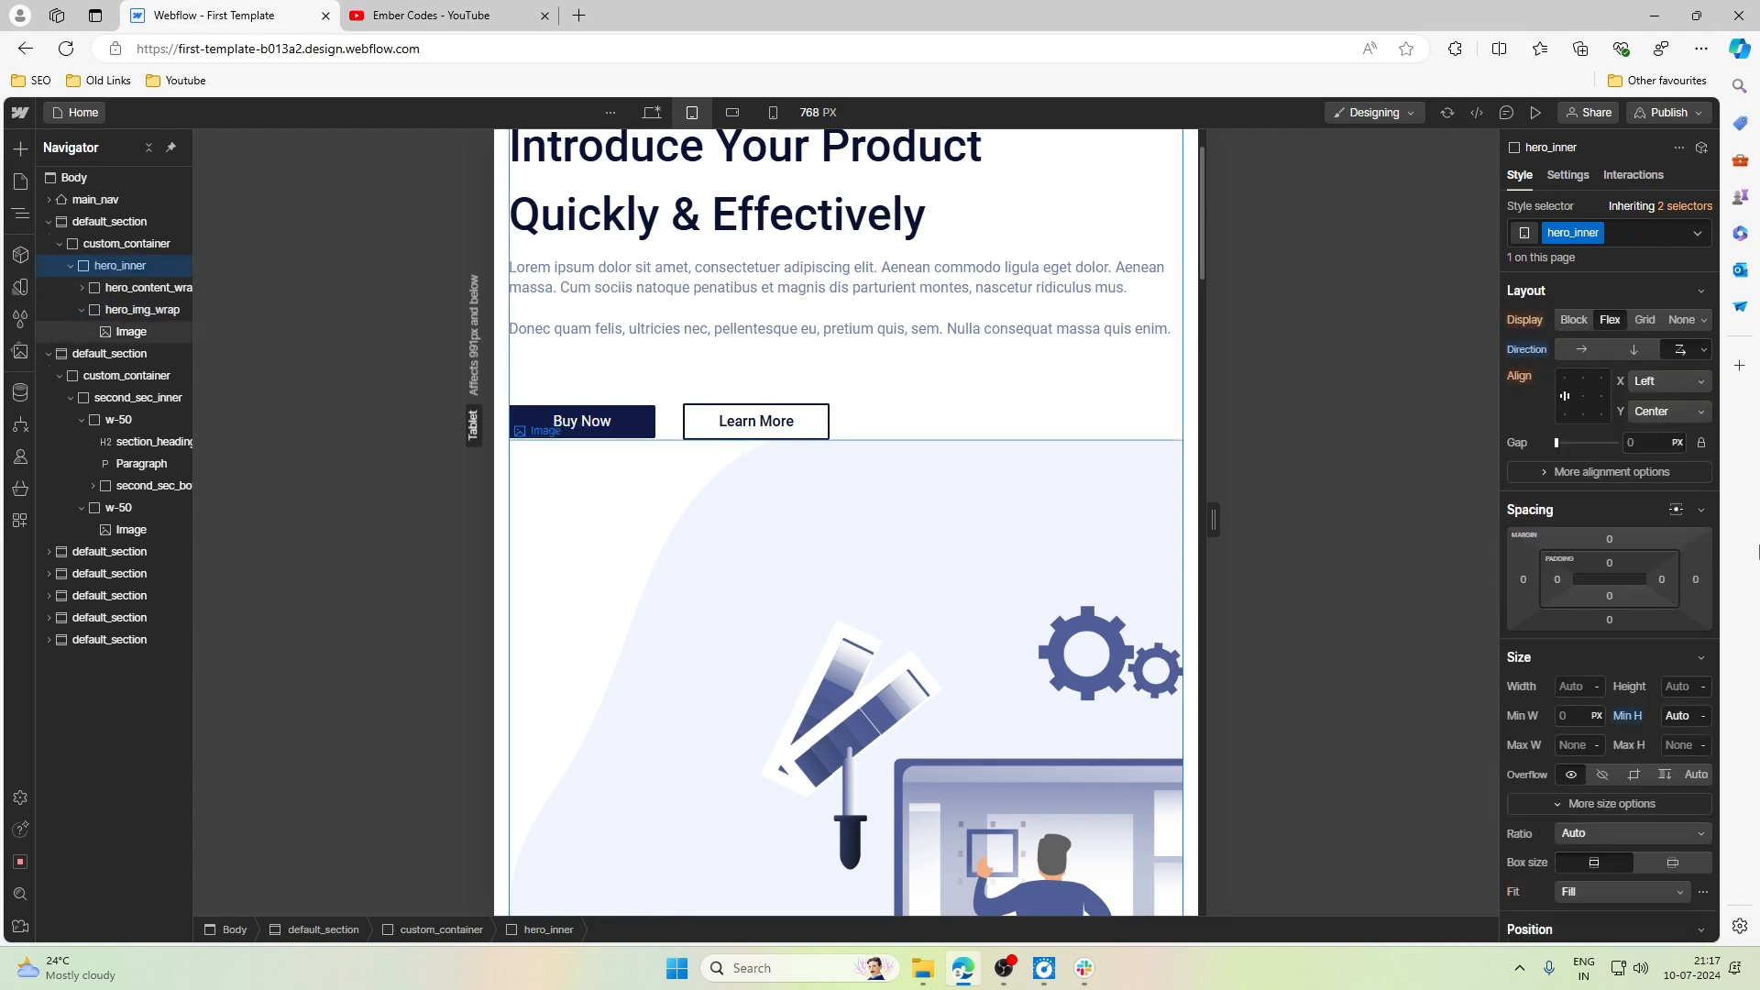
click(1695, 580)
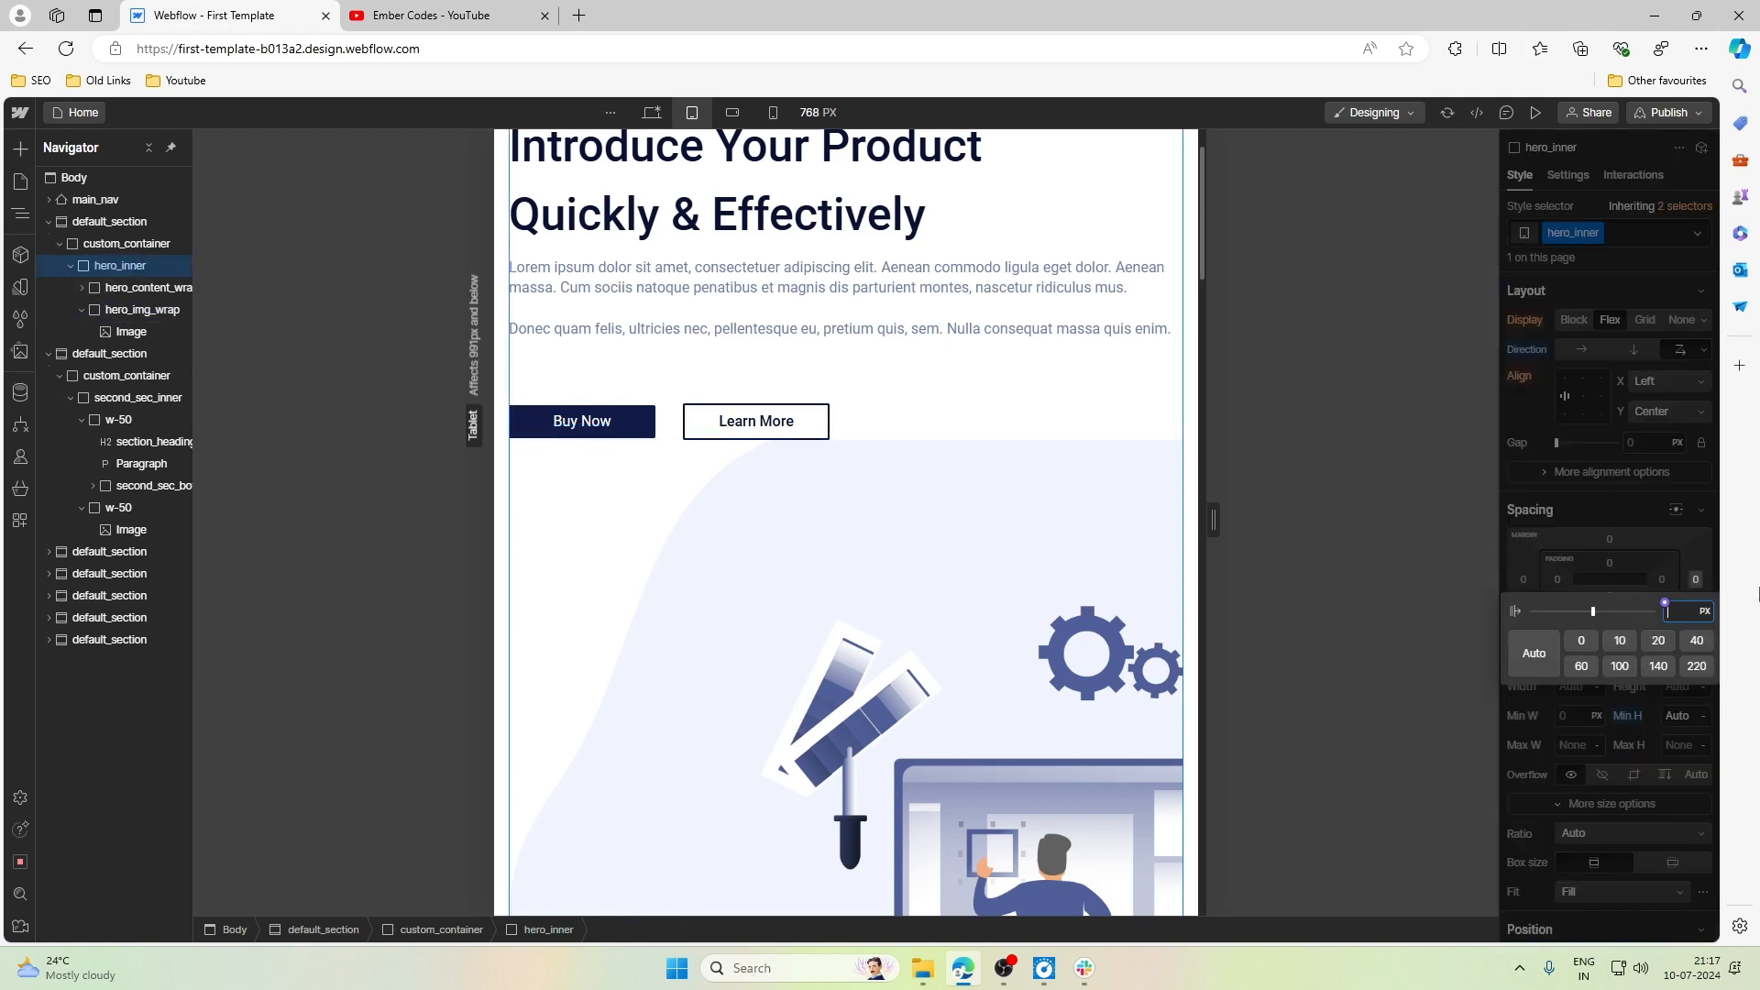
text(-1rem)
key(Return)
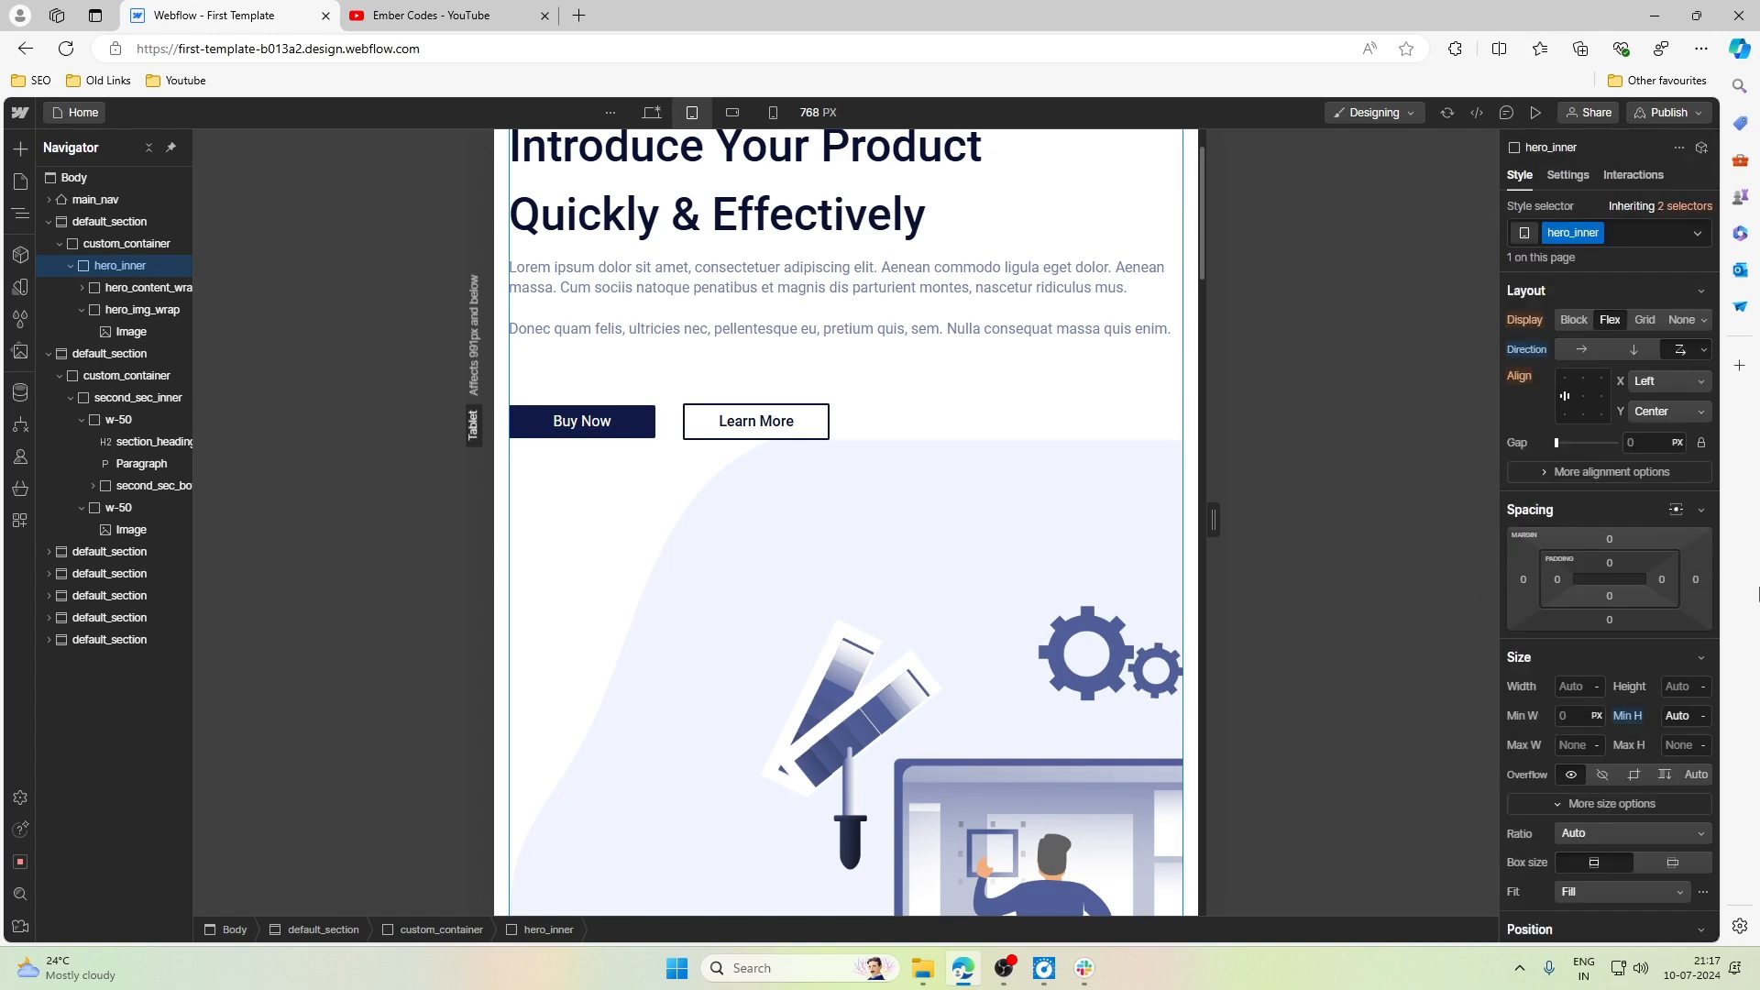
- Examine the stacked hero section and its picture's edge alignment with the Tablet canvas at 768 px and widened to 991 px
scroll(993, 467, down, 1)
scroll(990, 467, down, 3)
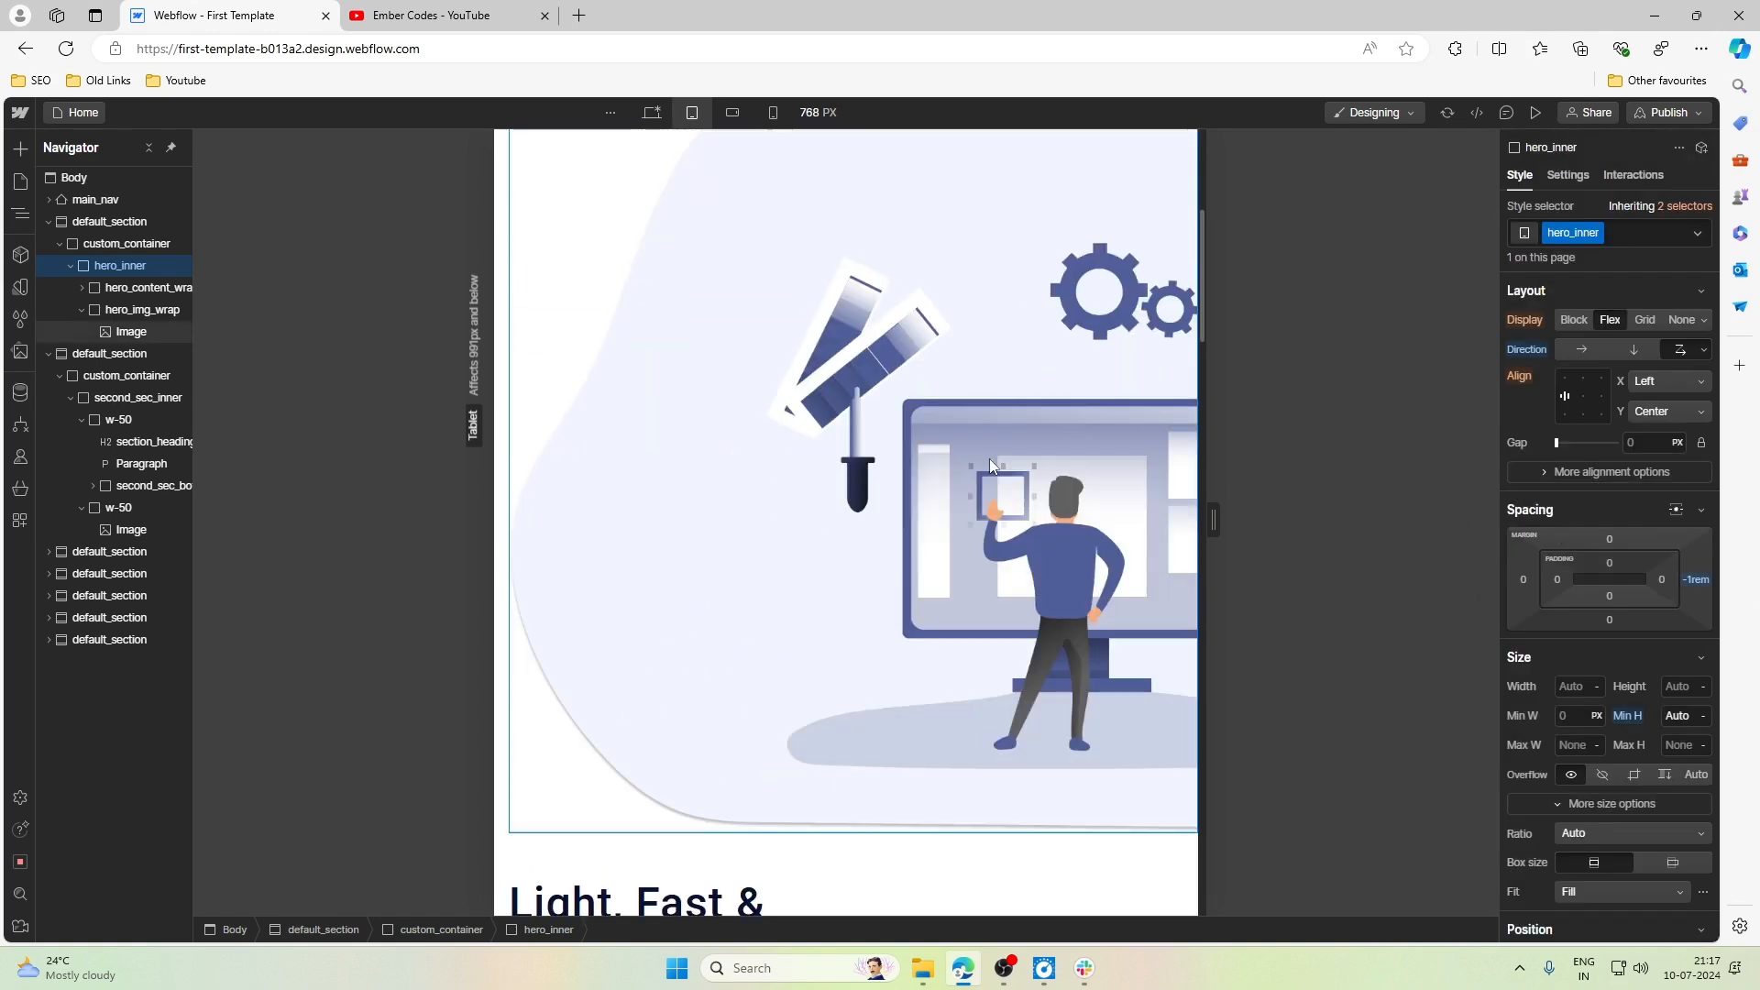
scroll(990, 466, up, 4)
scroll(990, 467, down, 3)
scroll(990, 467, down, 1)
scroll(990, 467, up, 5)
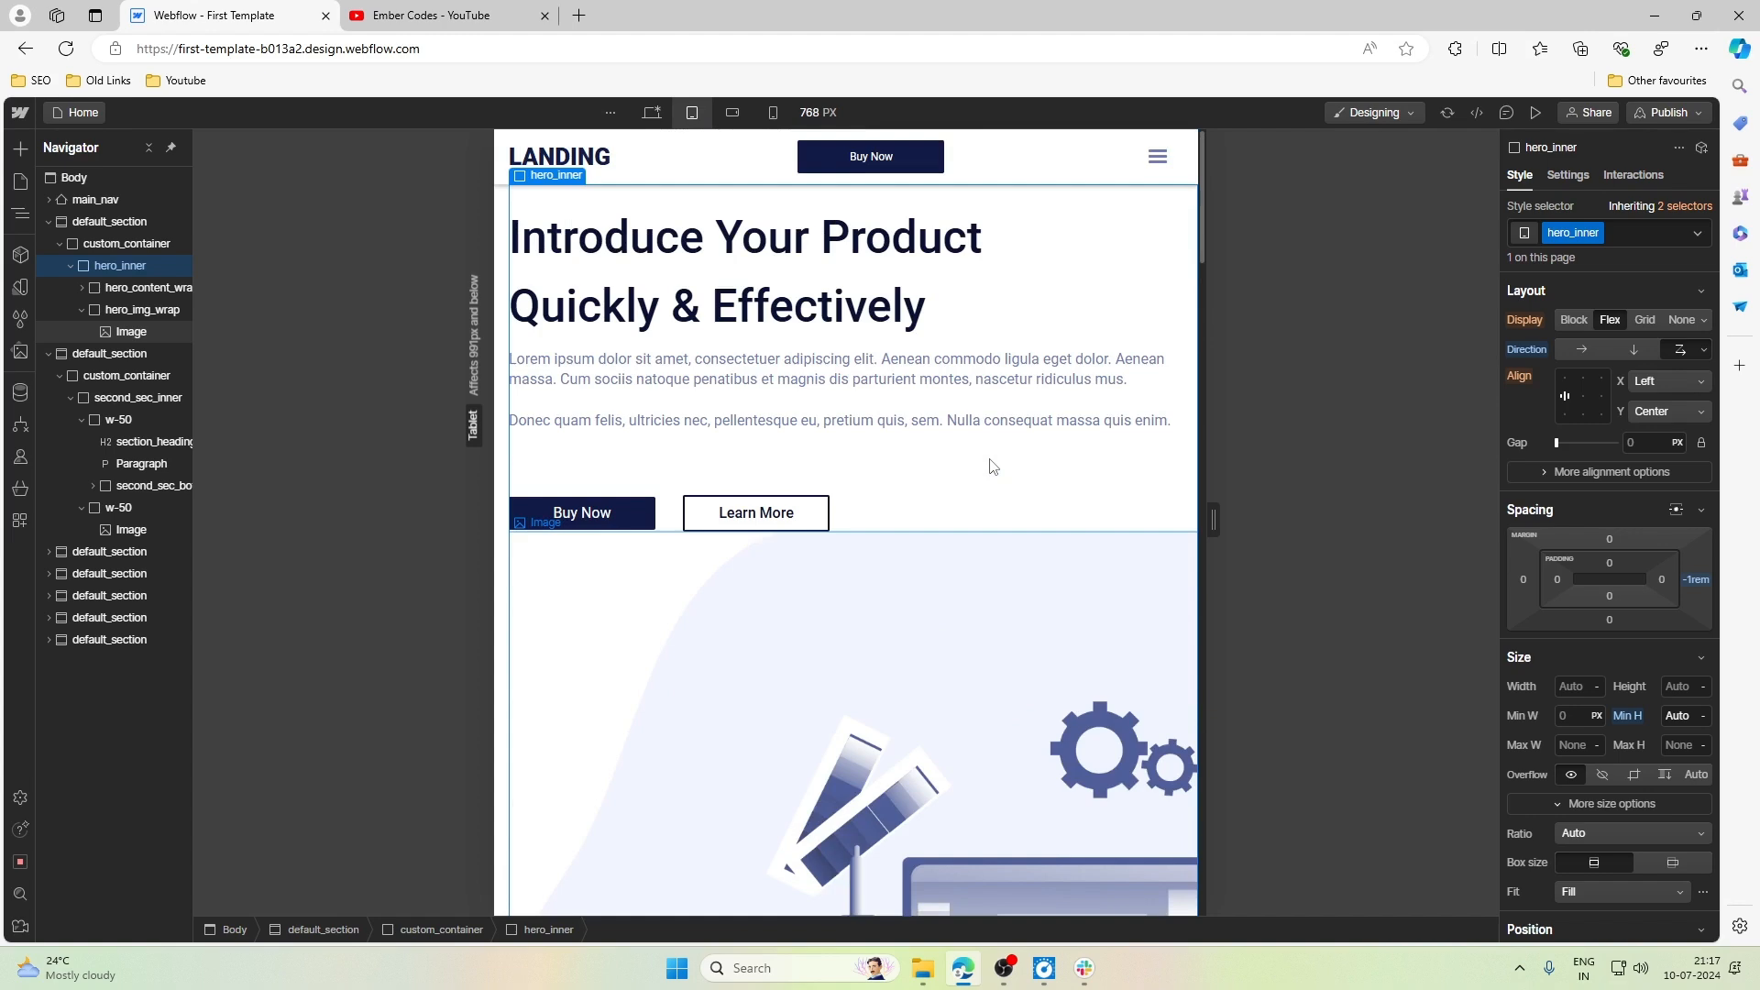
scroll(990, 466, down, 8)
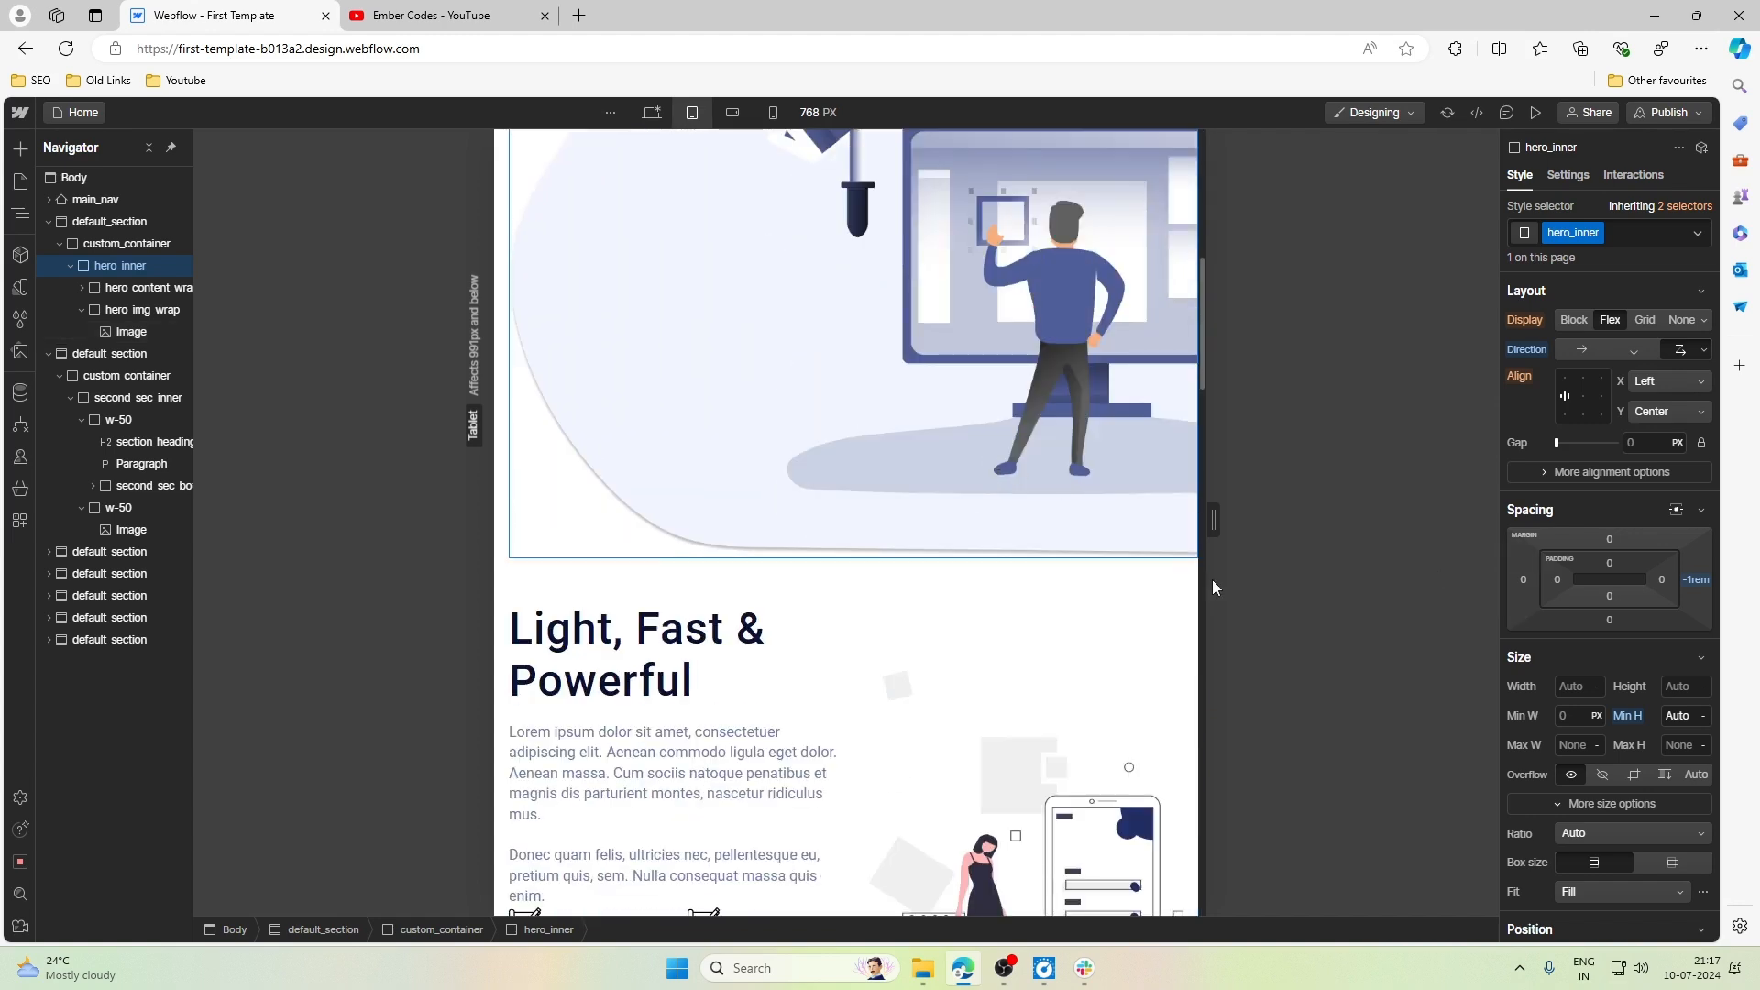
drag(1213, 519, 1566, 504)
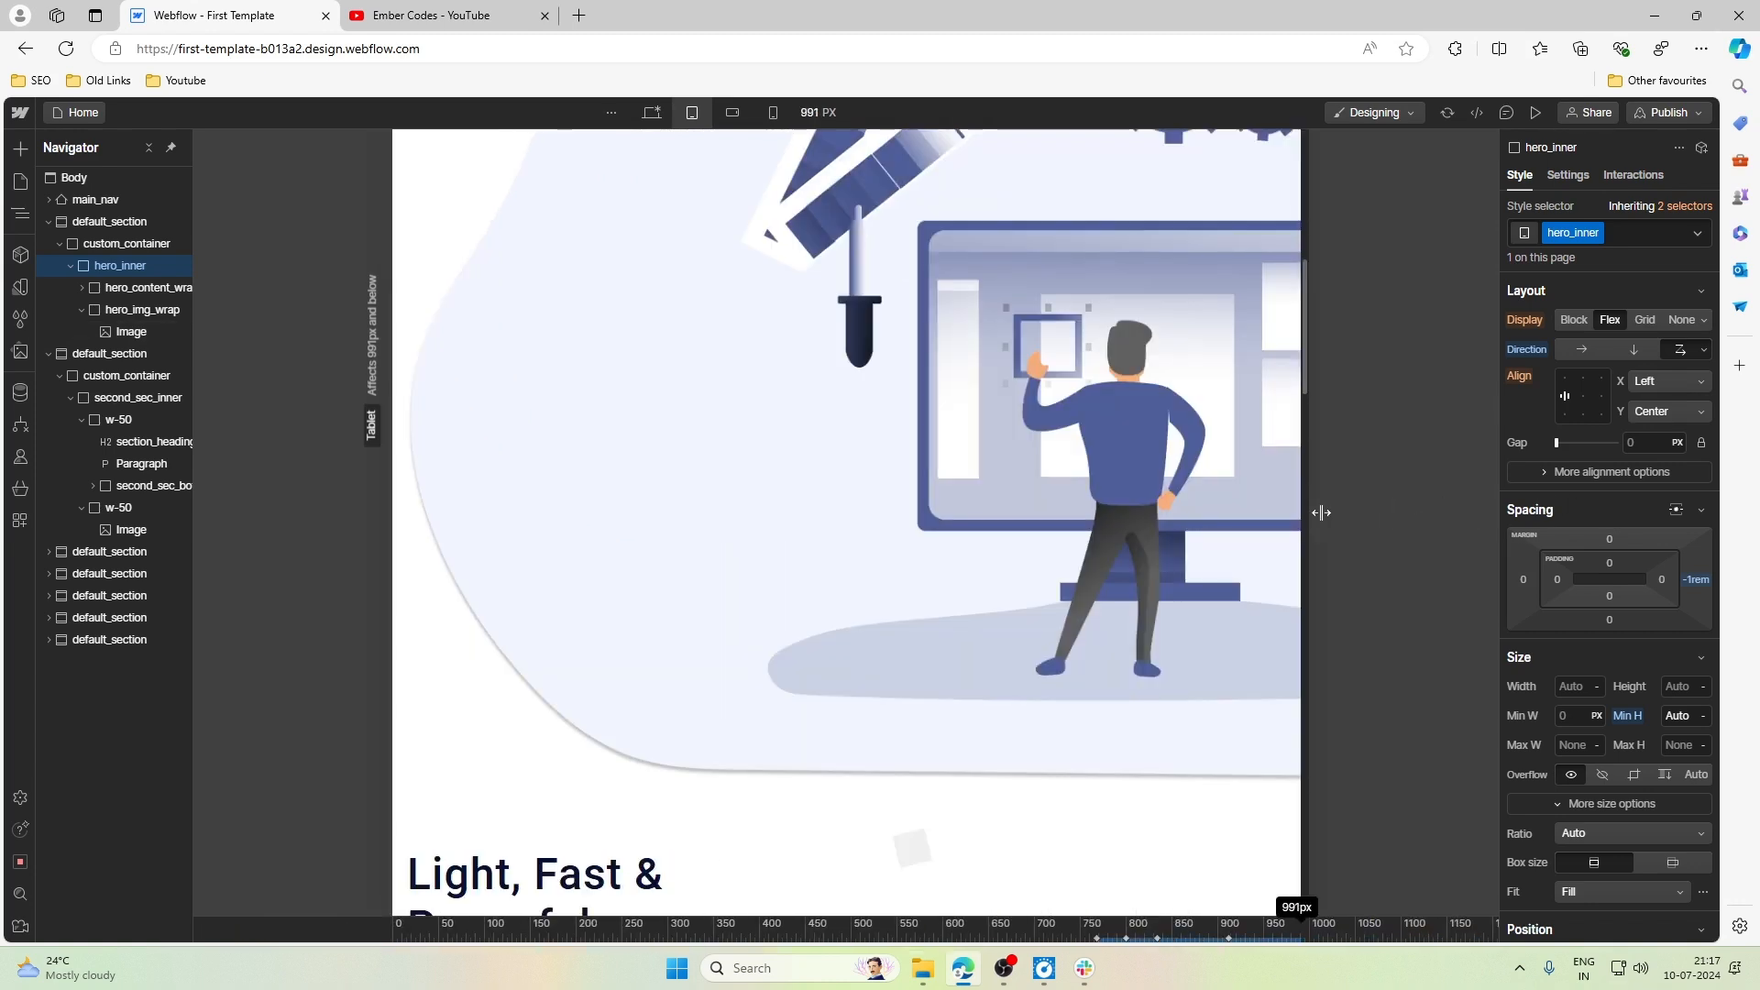
drag(1320, 513, 992, 520)
scroll(993, 520, up, 8)
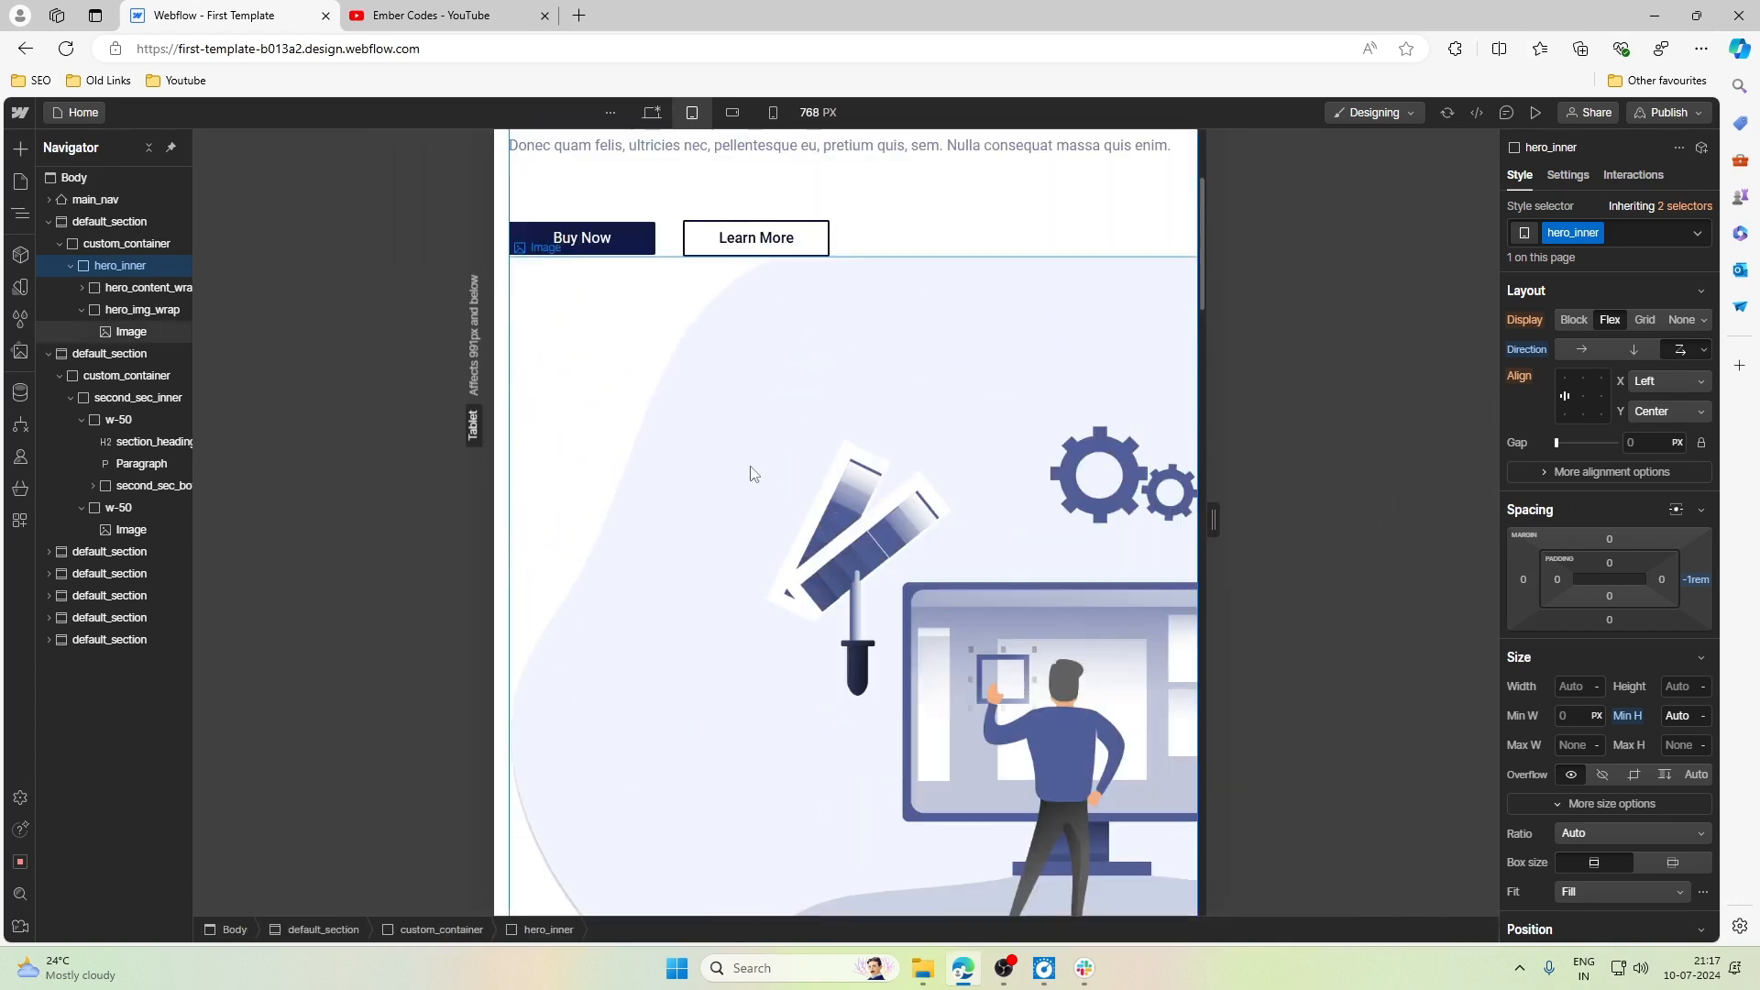
- Give the hero picture a new class named hero_img at the Desktop breakpoint
click(754, 474)
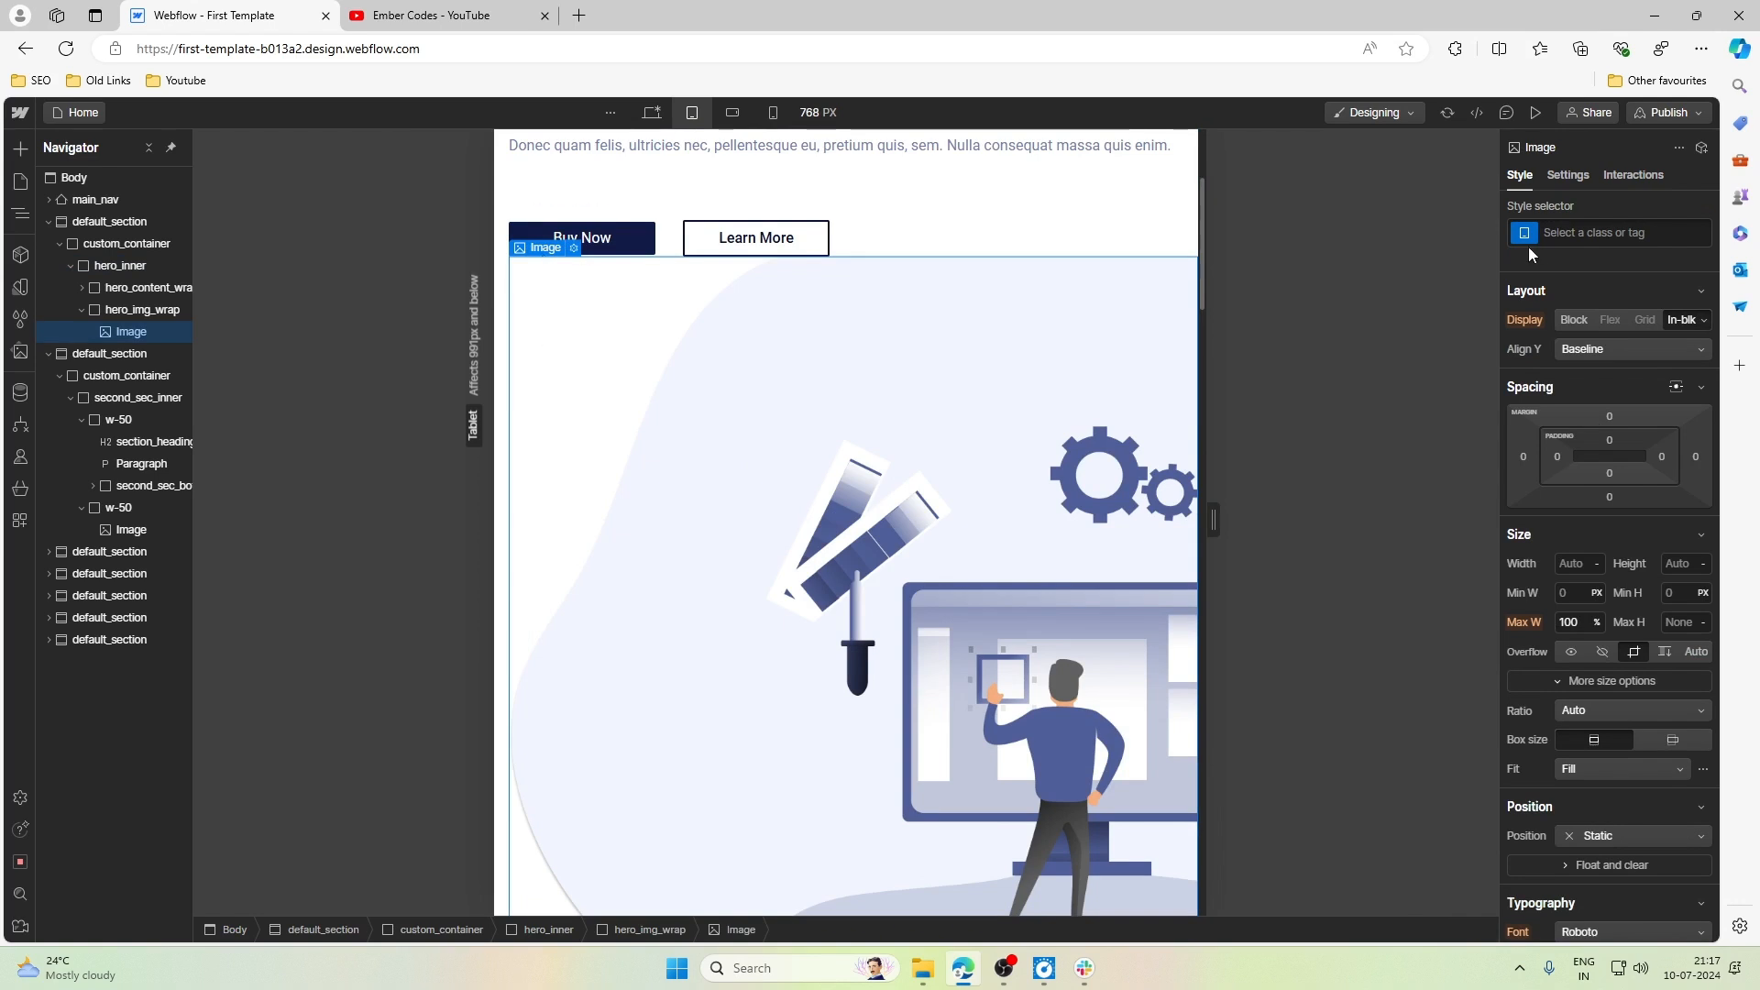
click(650, 112)
click(1621, 233)
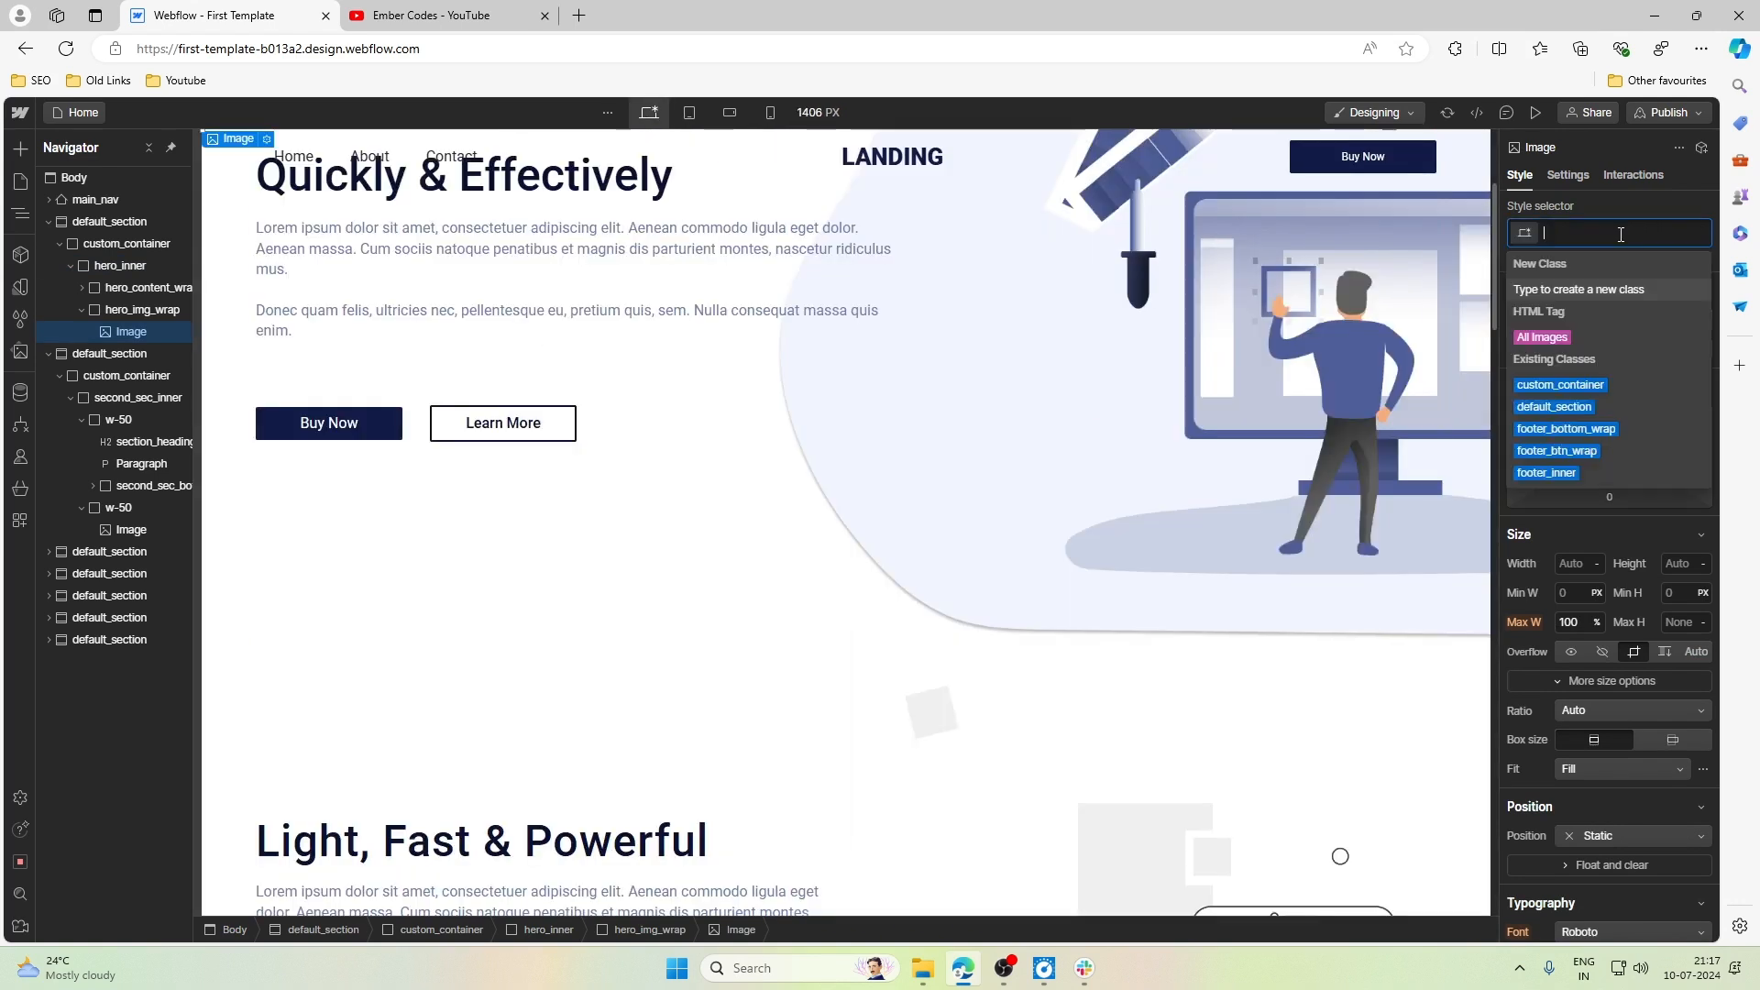
text(hero_img)
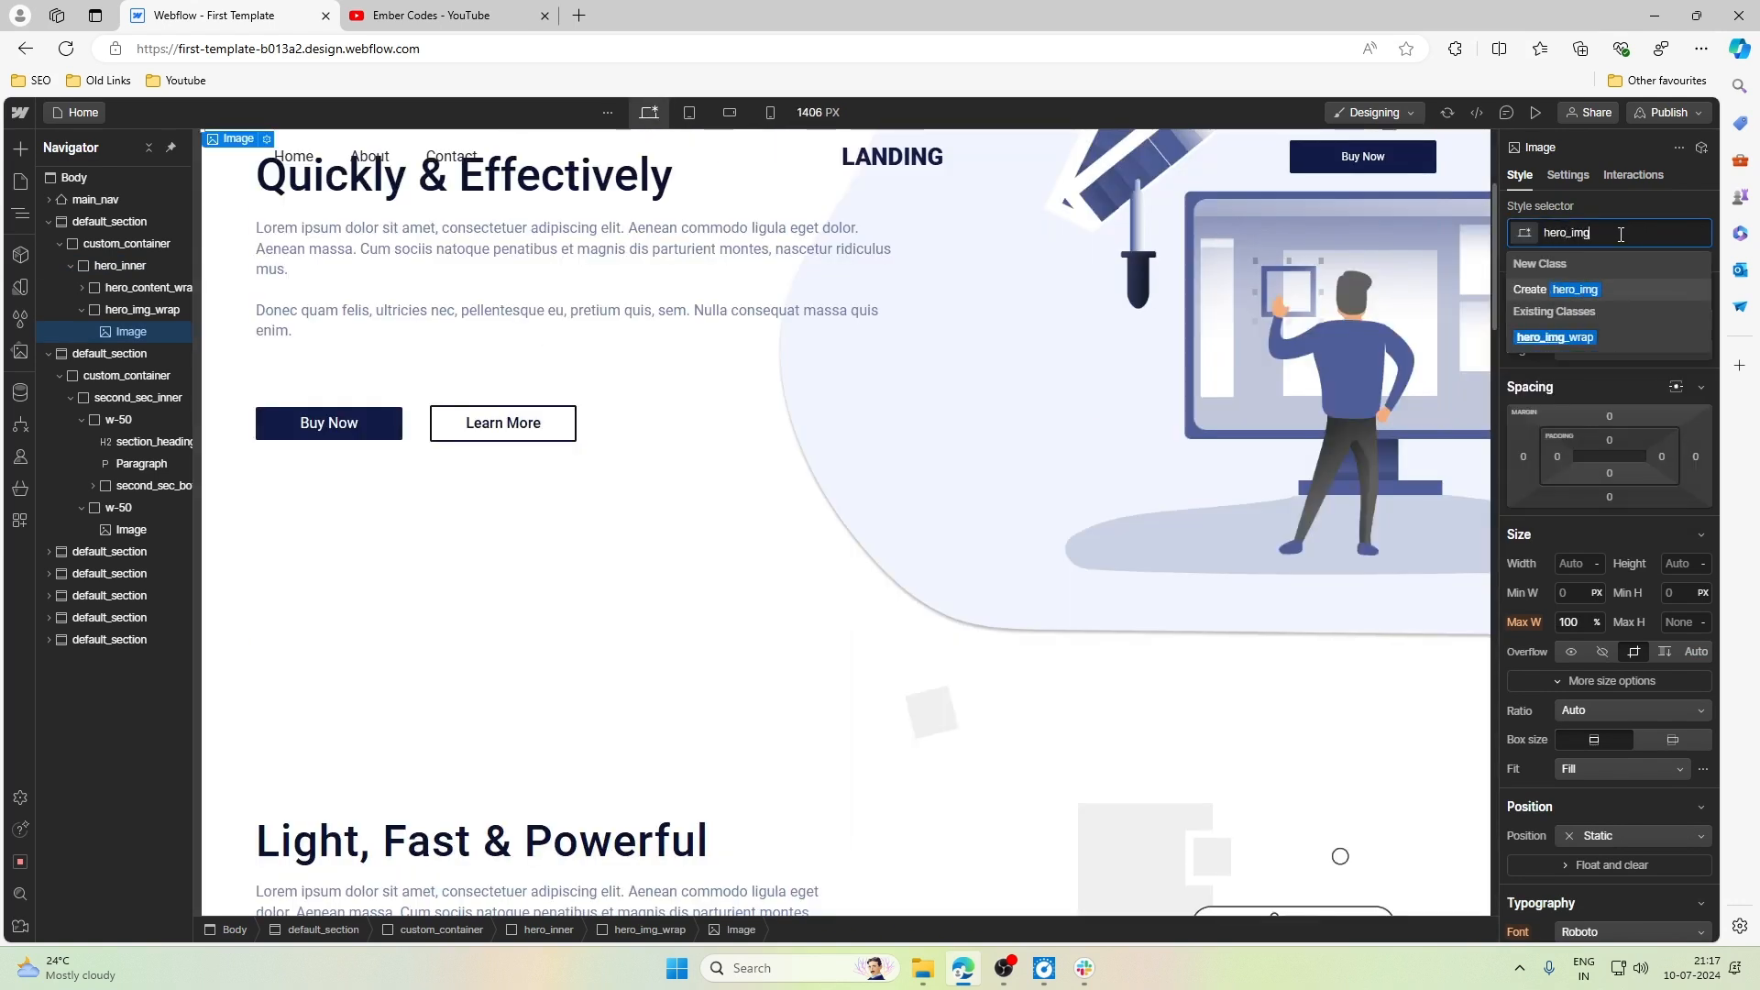
key(Return)
- Set the maximum width of hero_img to 60% at the Tablet breakpoint
click(690, 114)
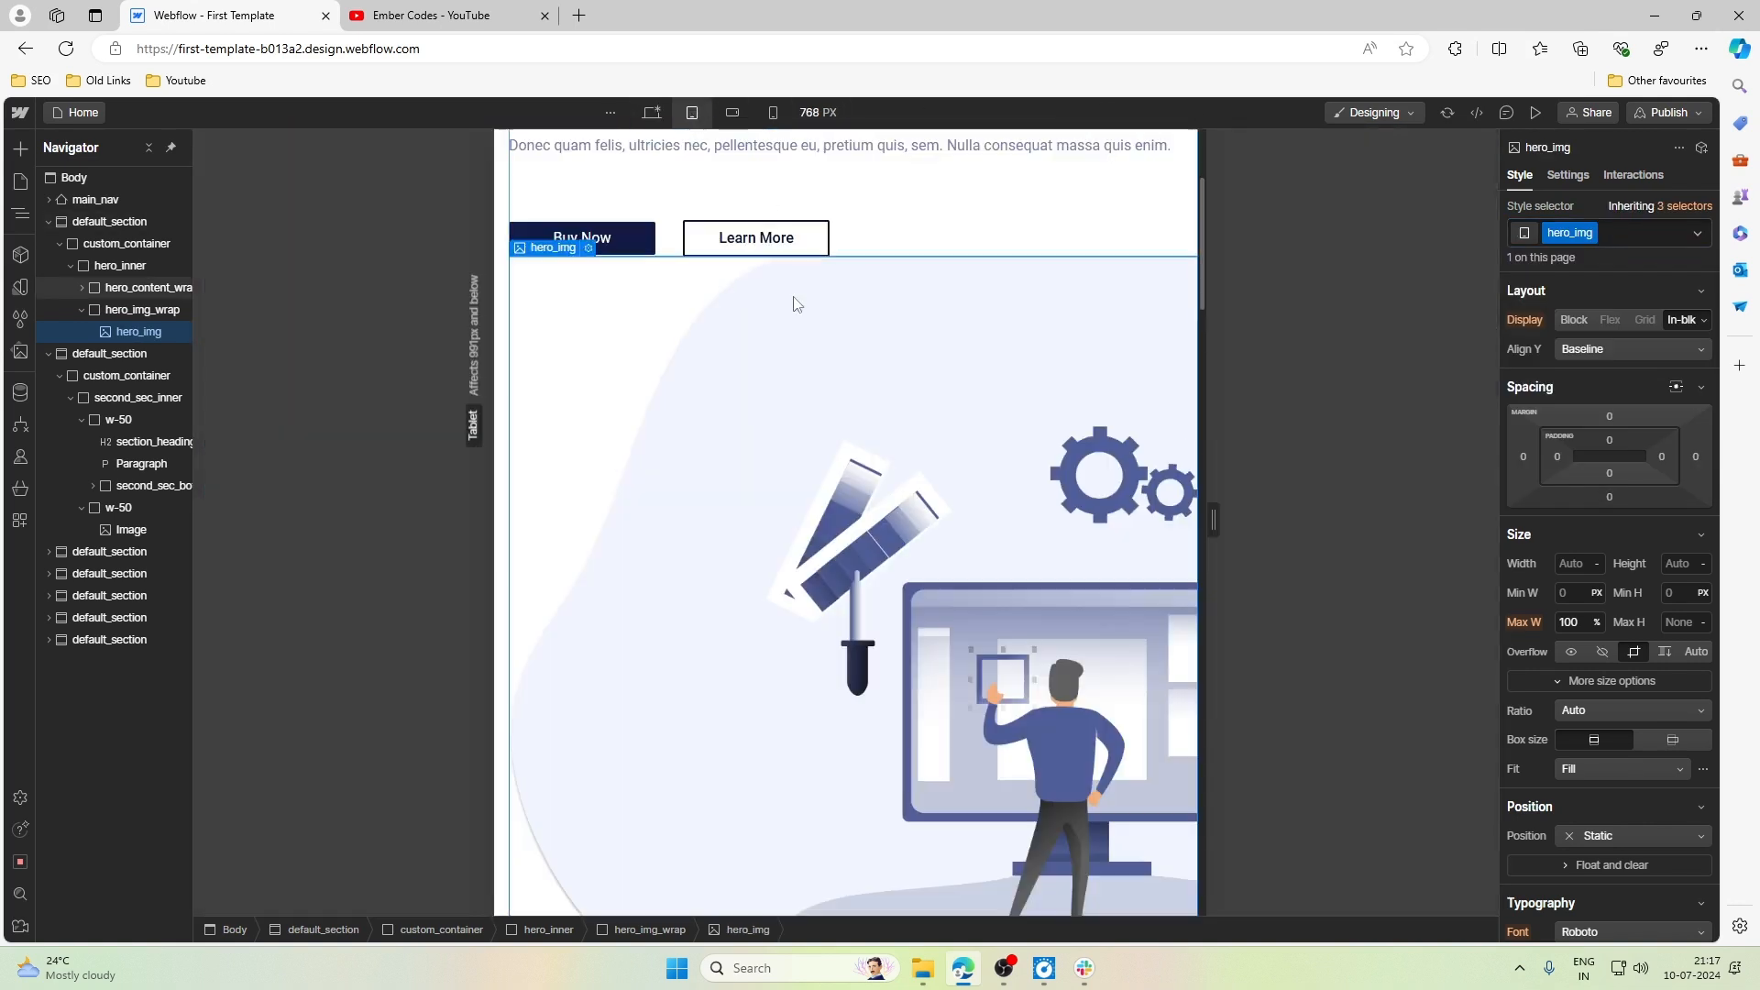
scroll(1615, 531, down, 1)
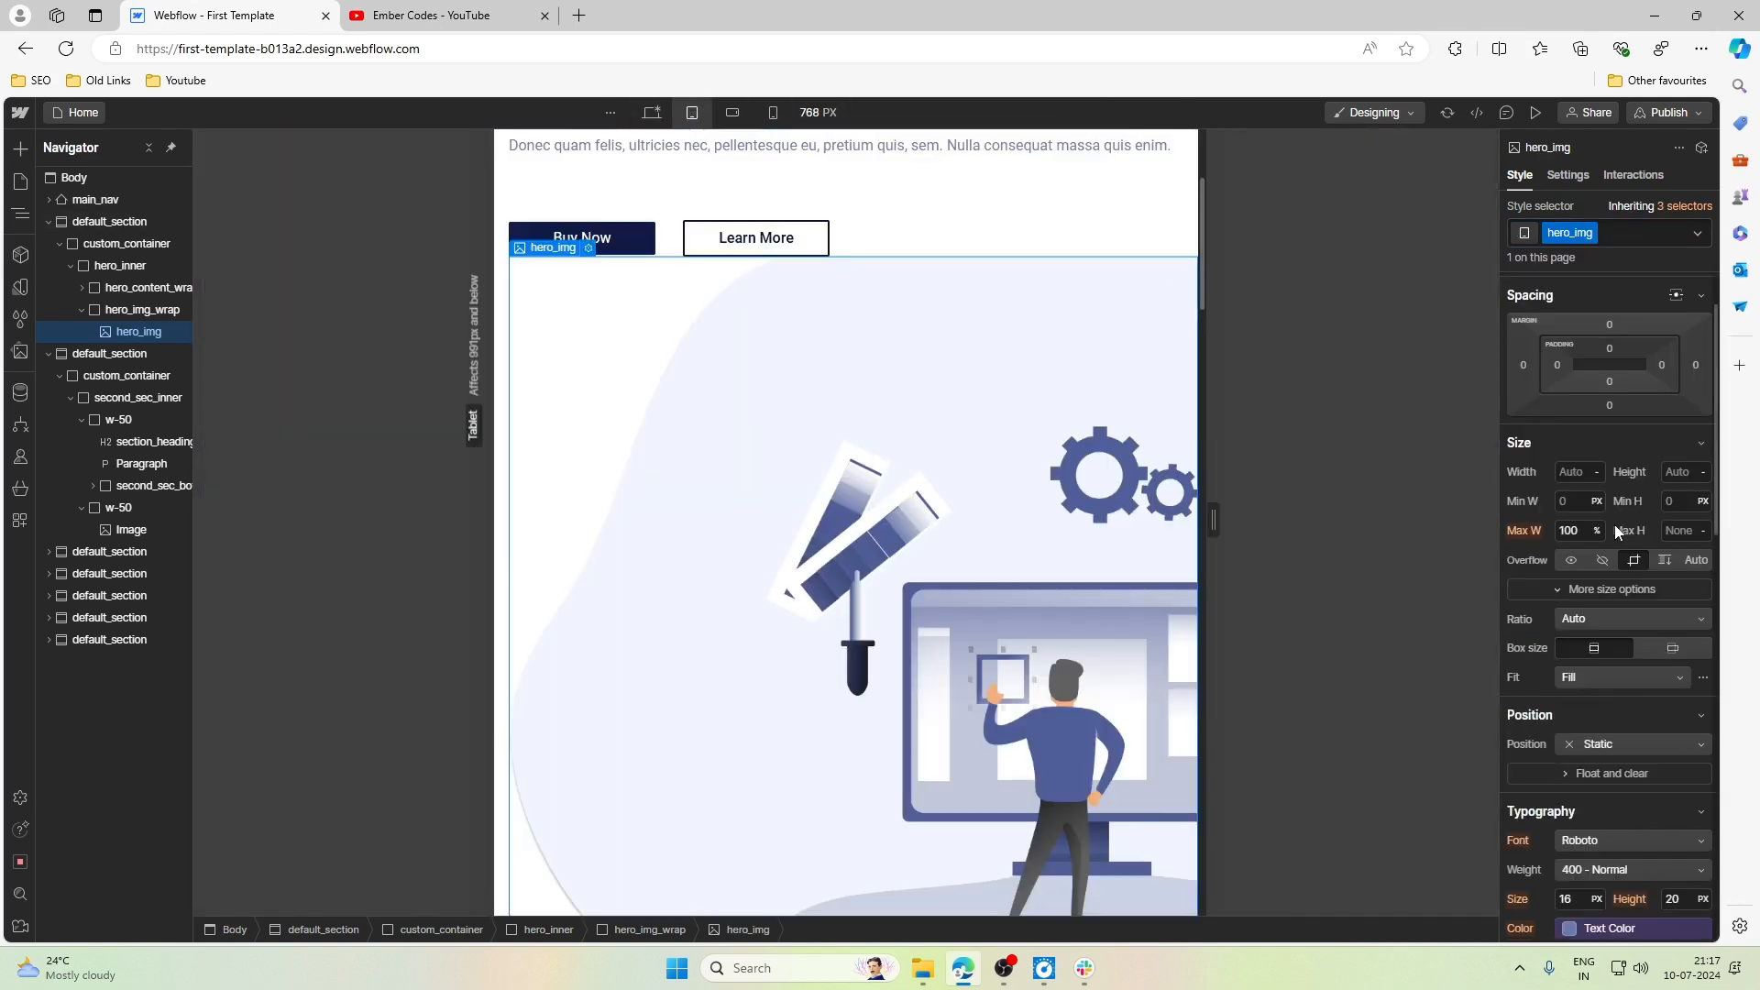
click(1573, 532)
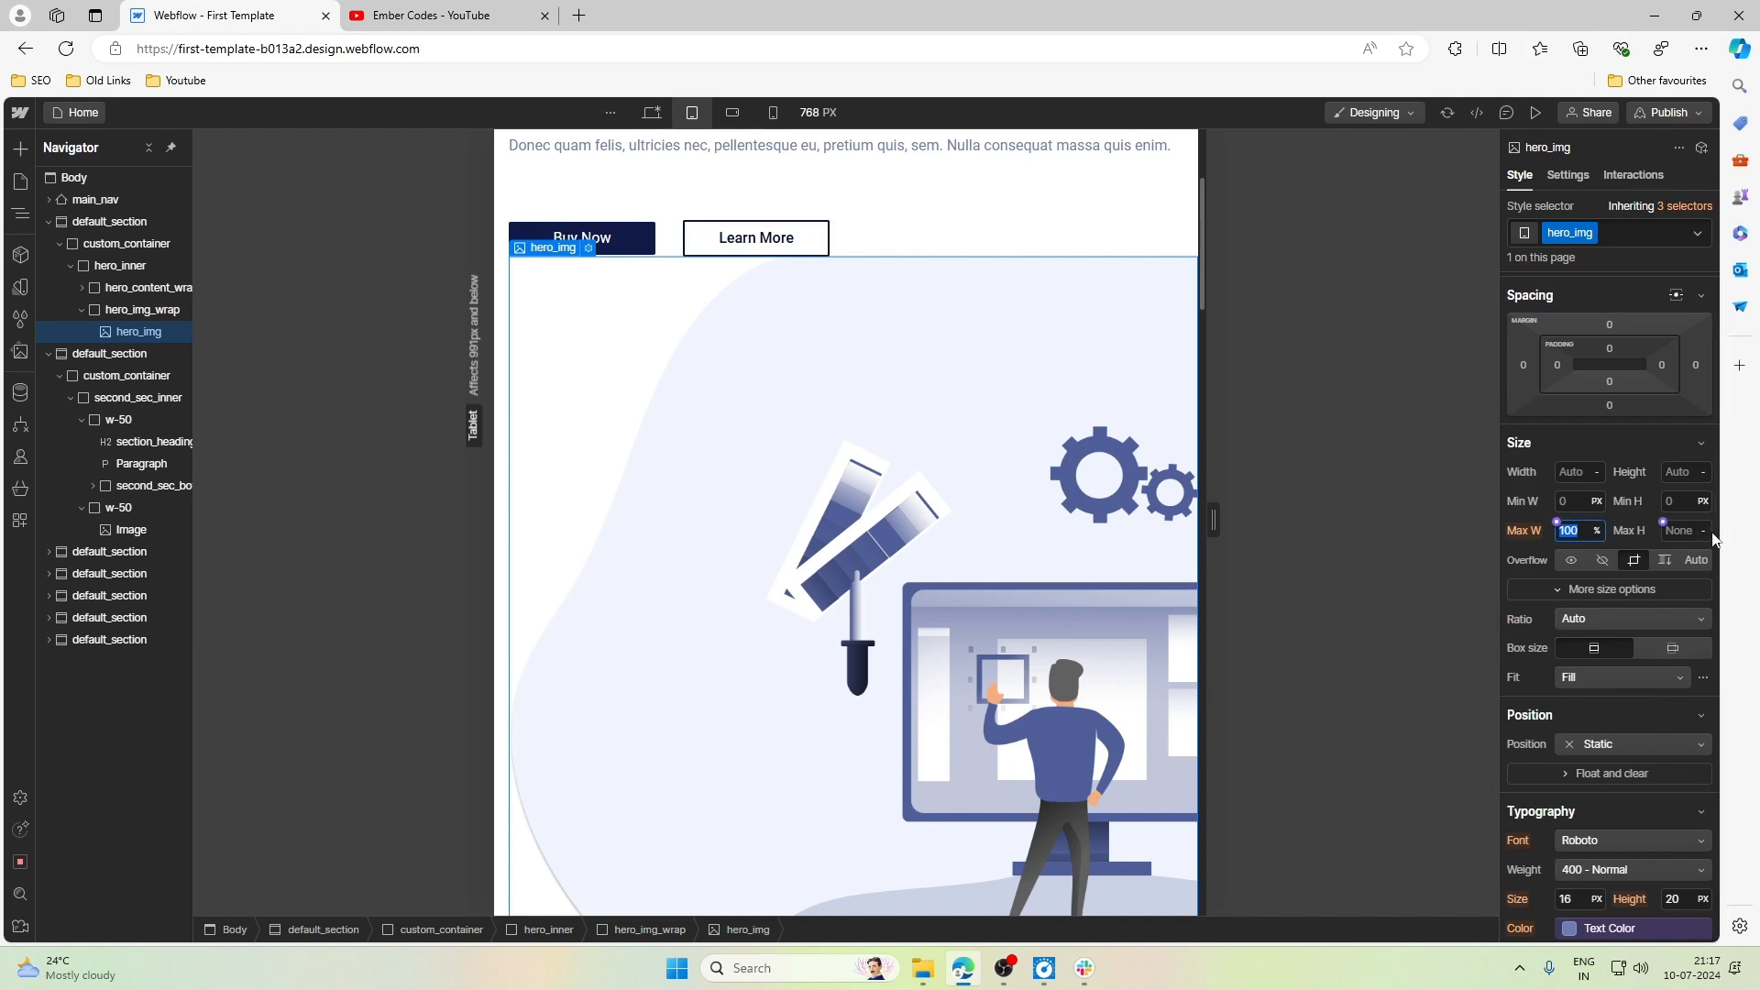
text(60)
key(Return)
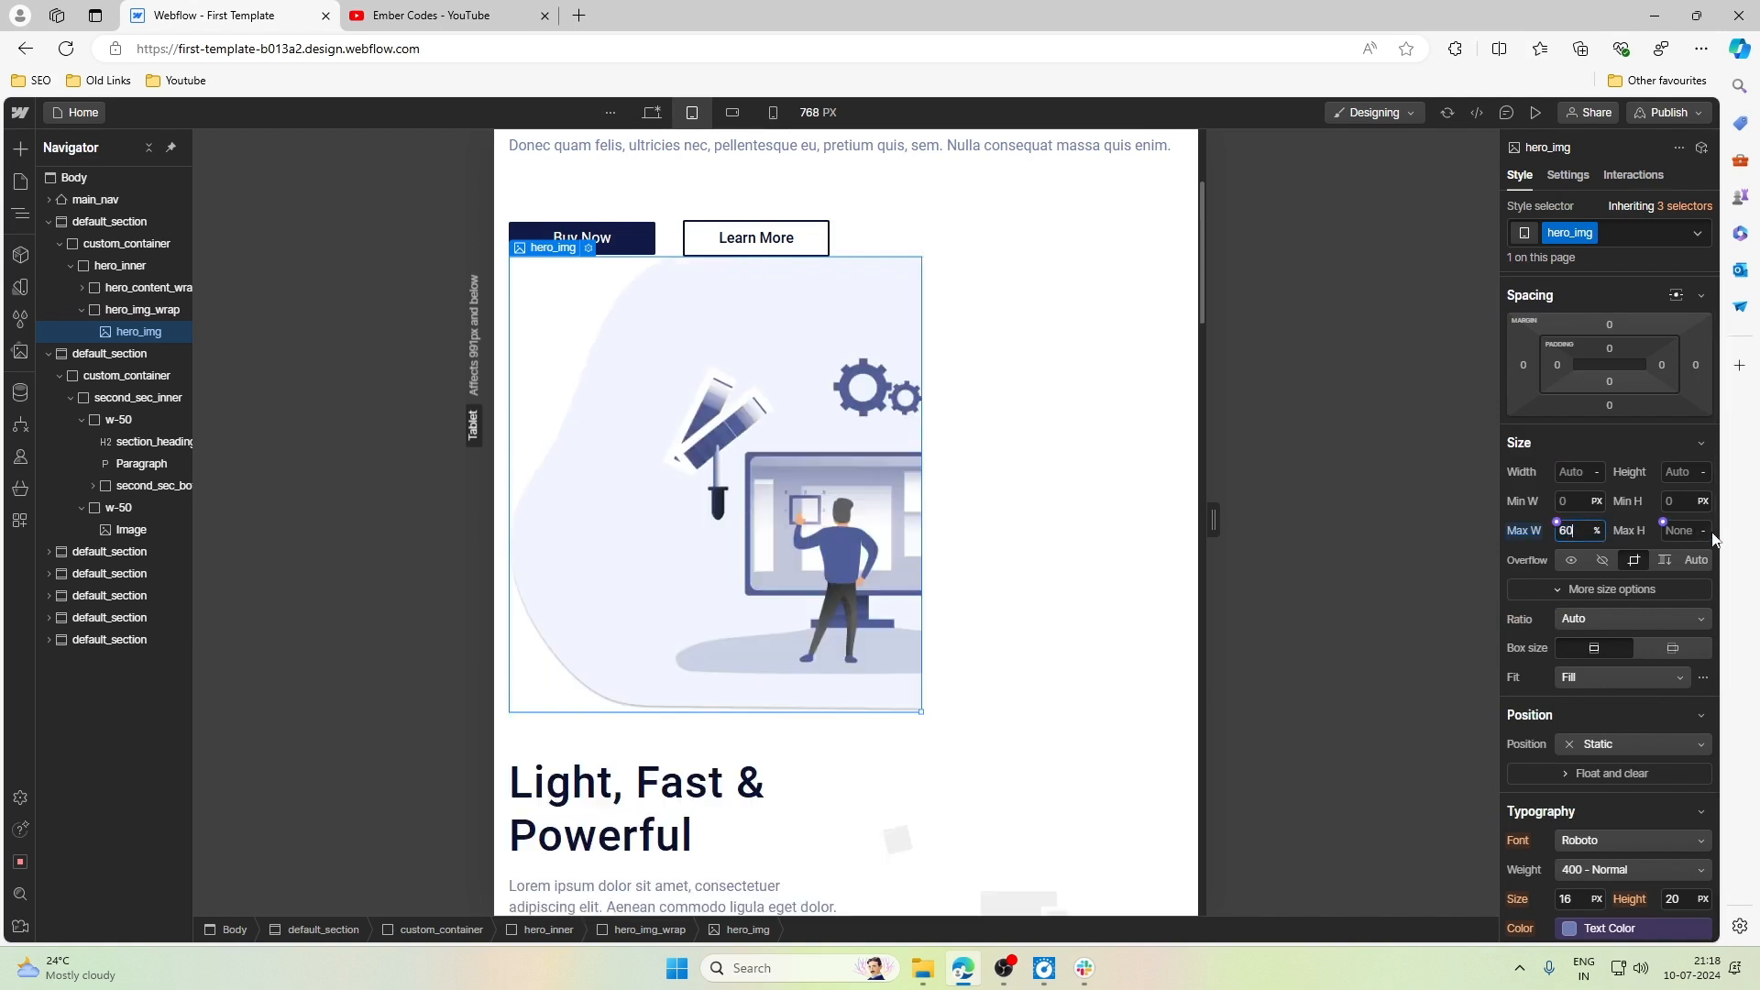
- Try an Auto left margin on hero_img at the Tablet breakpoint and reset that margin
click(988, 317)
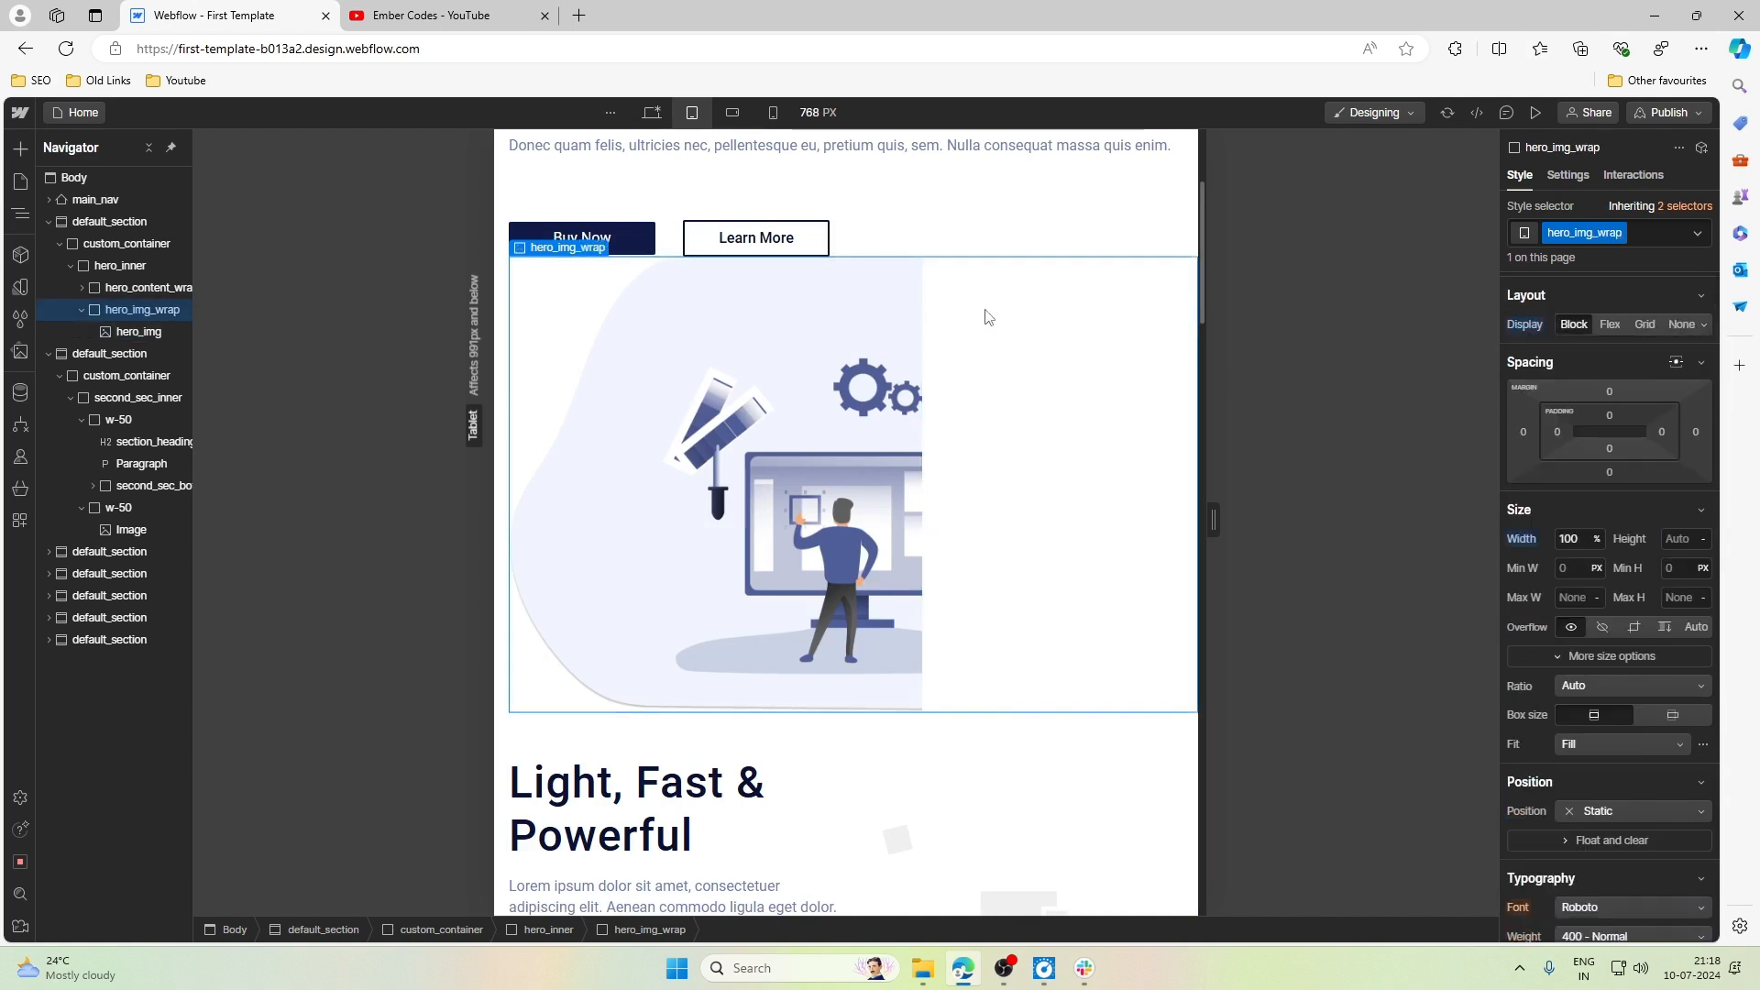
click(862, 396)
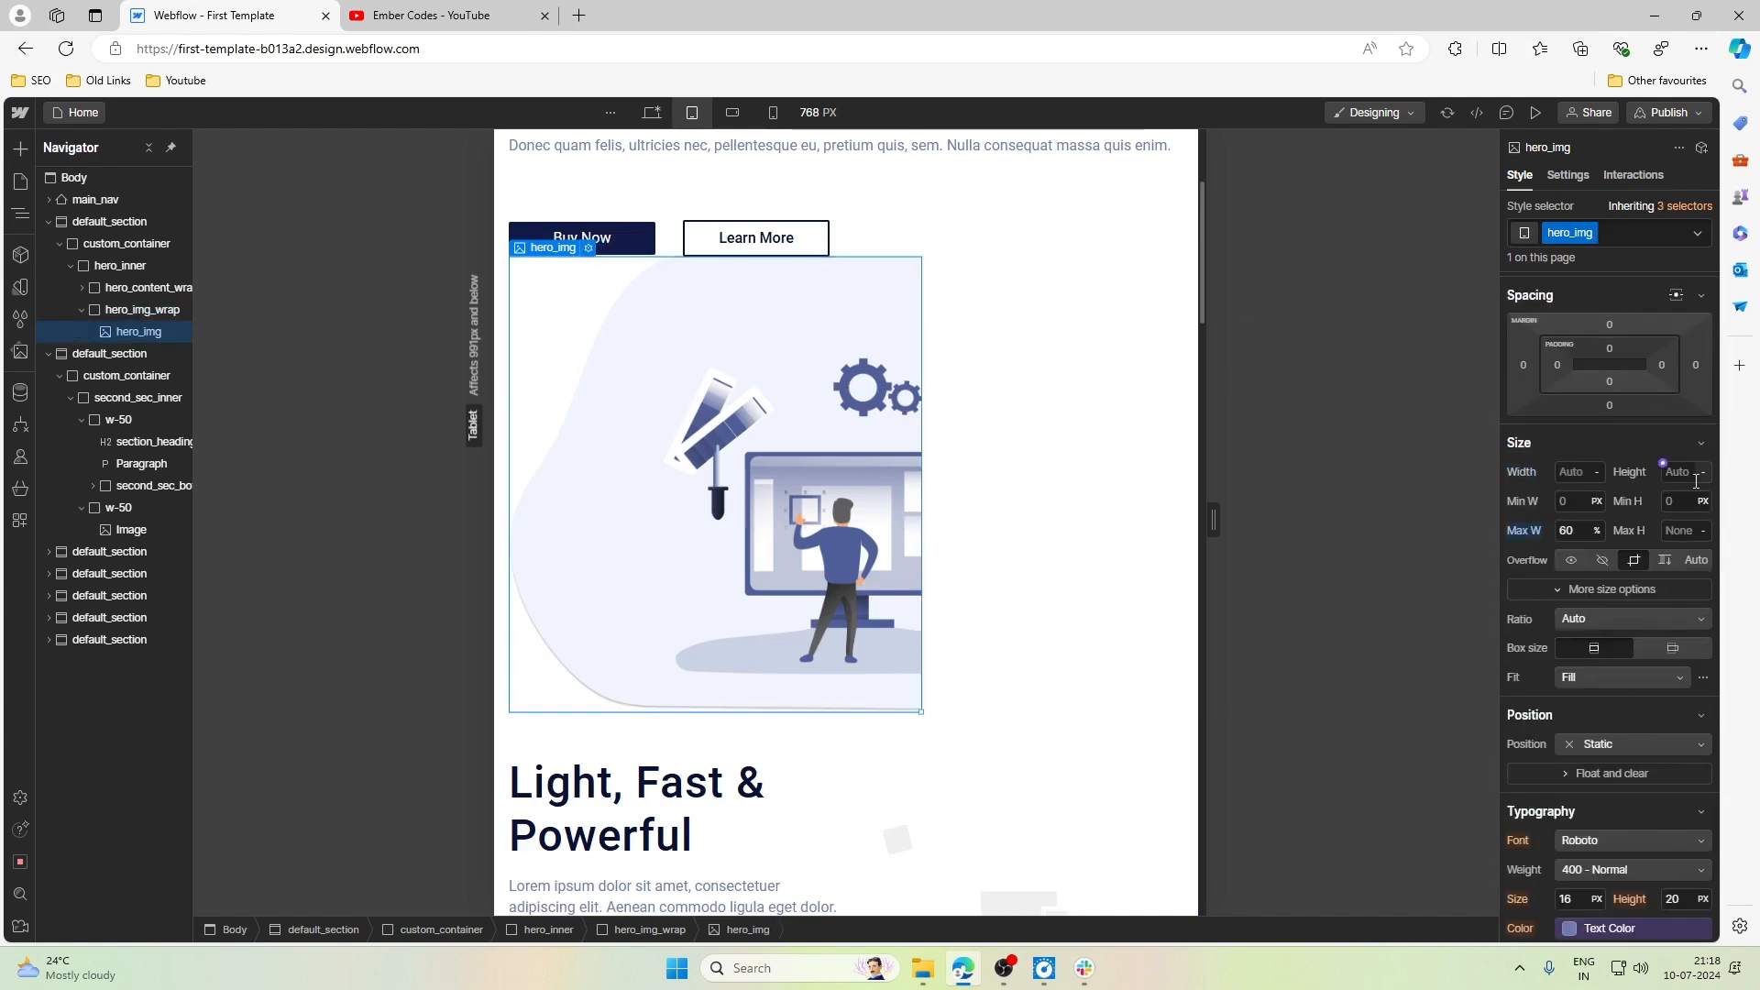
click(1521, 365)
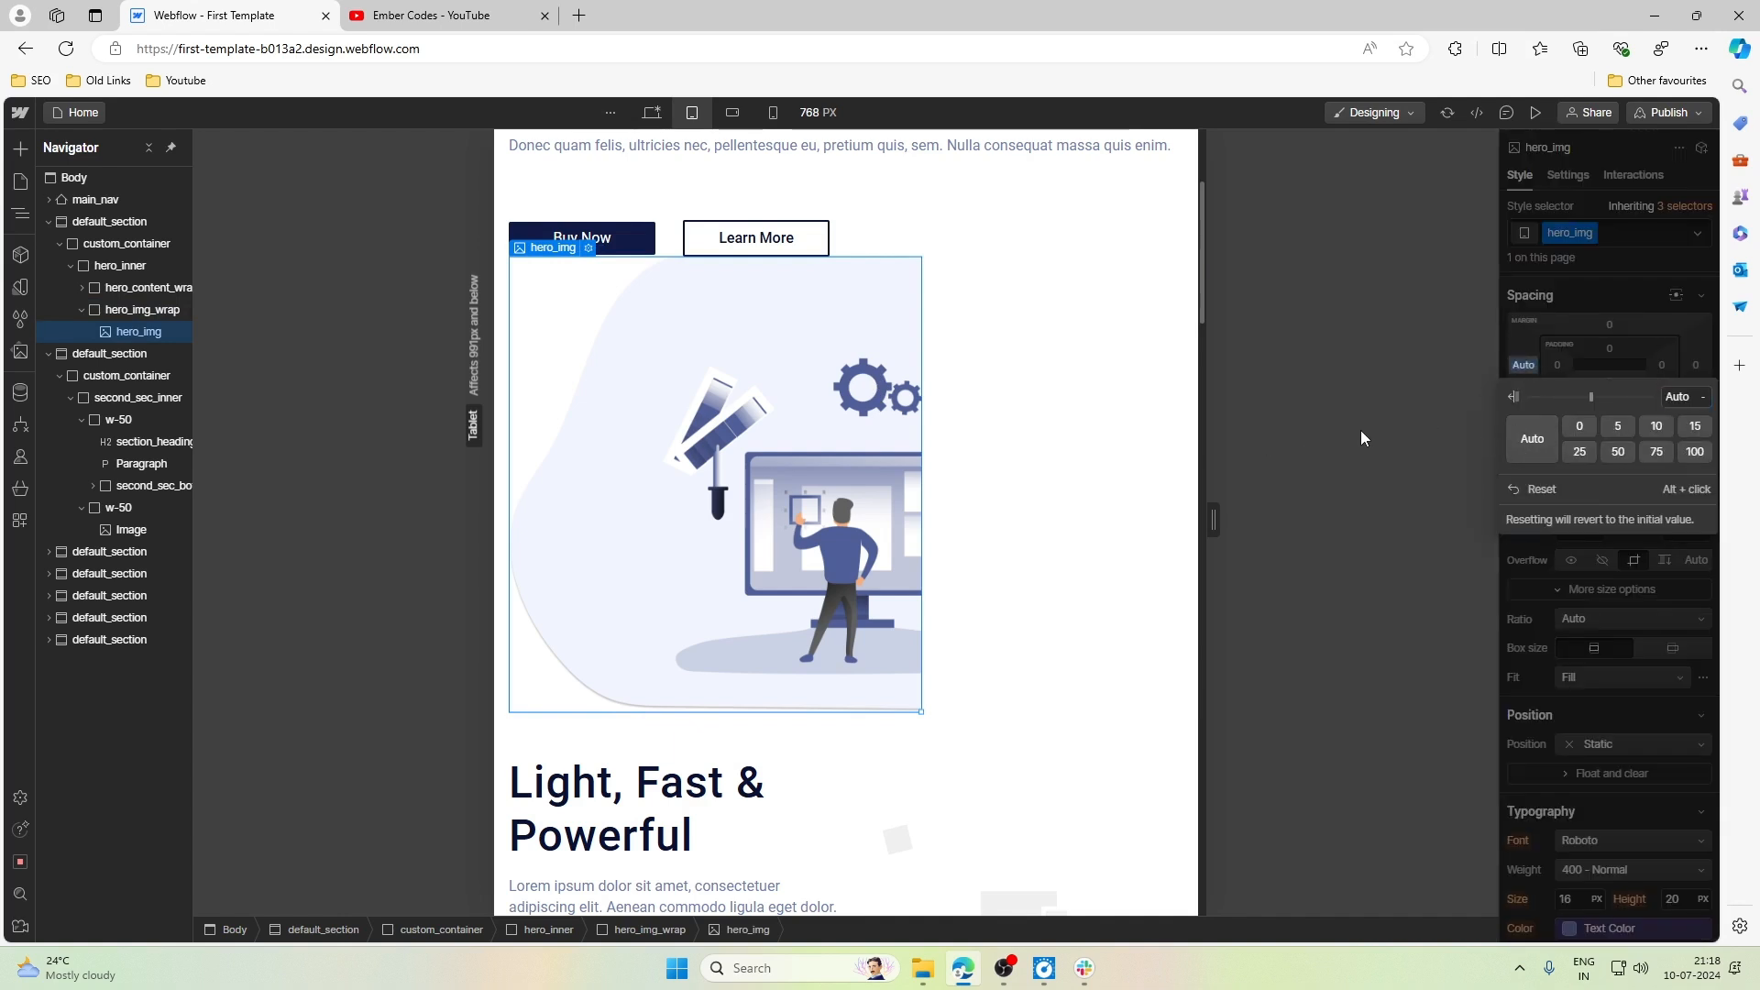
click(1526, 365)
click(1527, 365)
click(1526, 367)
click(1526, 367)
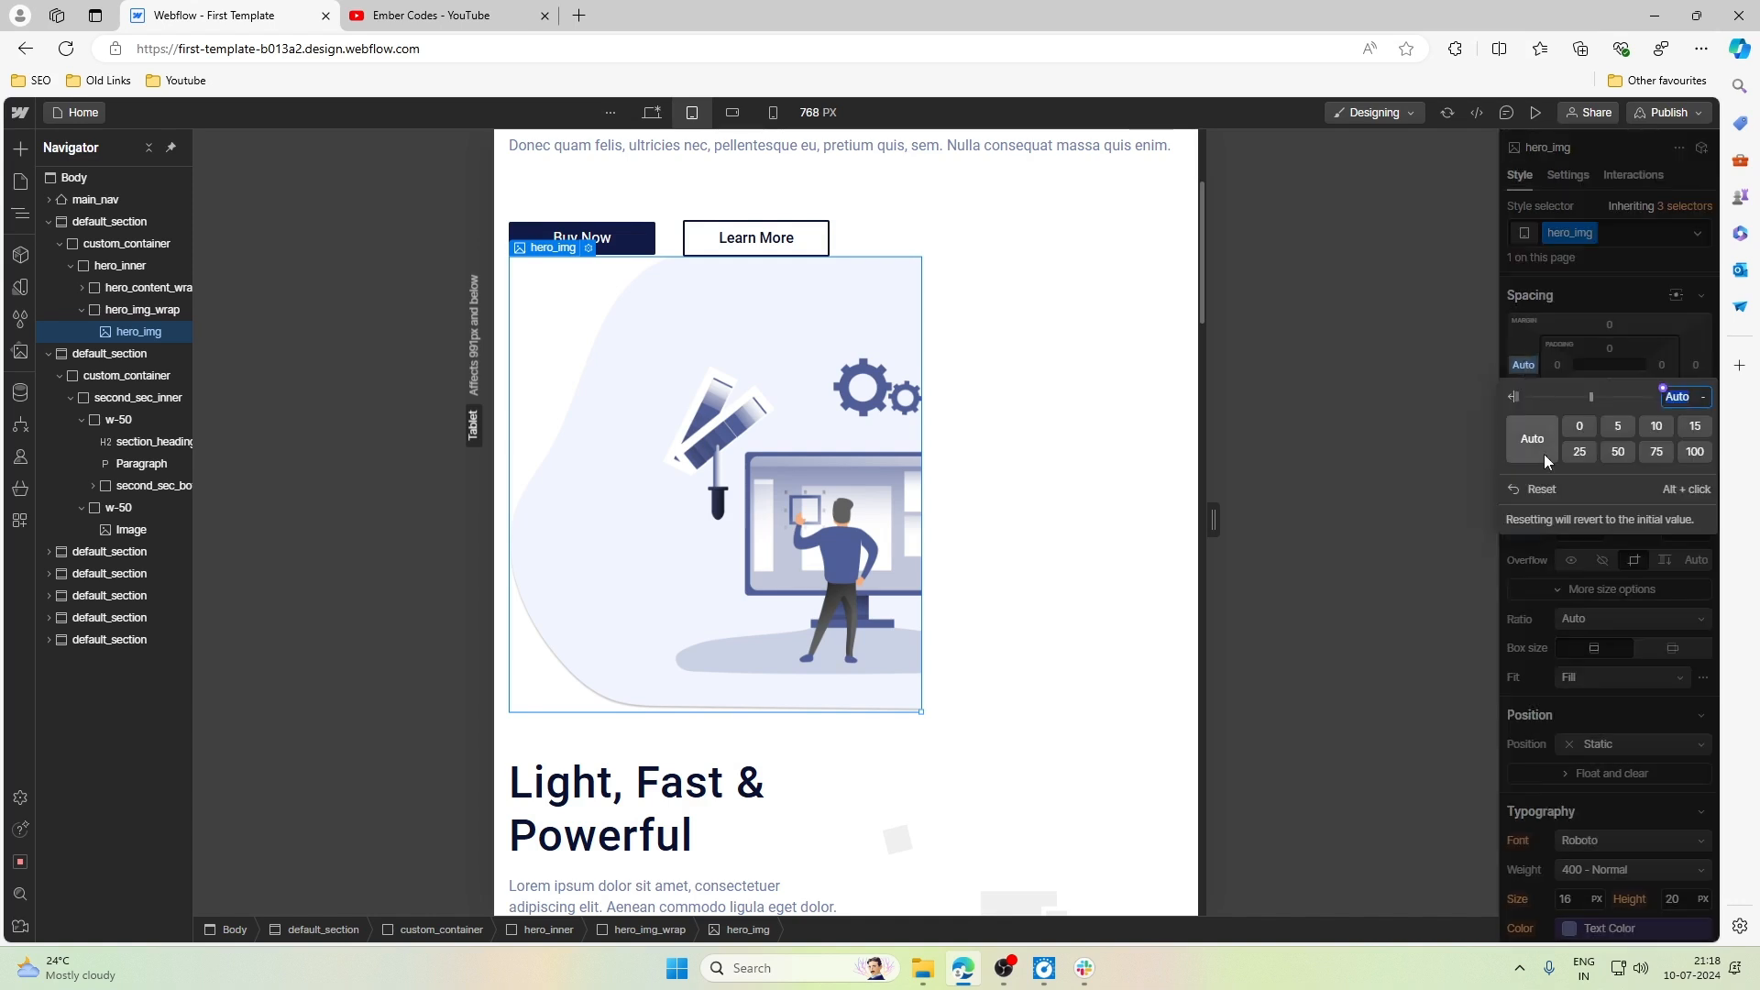
click(1548, 493)
- Right-align the contents of hero_img_wrap at the Tablet breakpoint
click(77, 303)
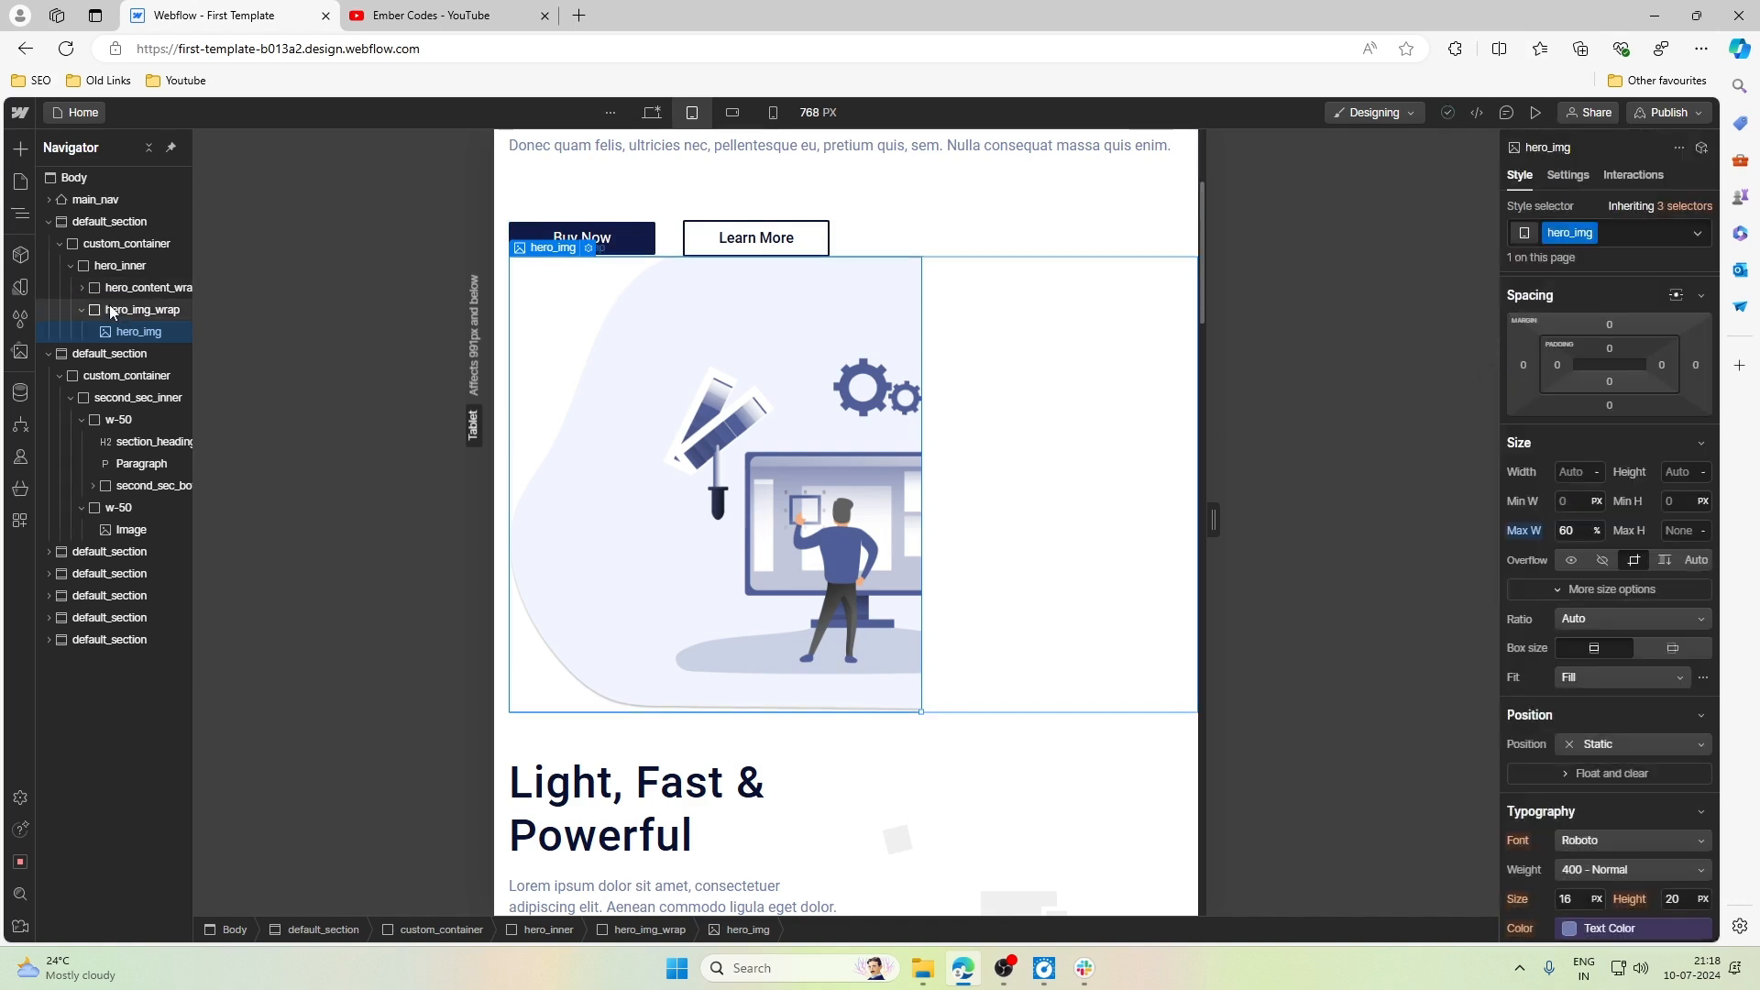
scroll(1632, 552, down, 3)
scroll(1632, 552, down, 3)
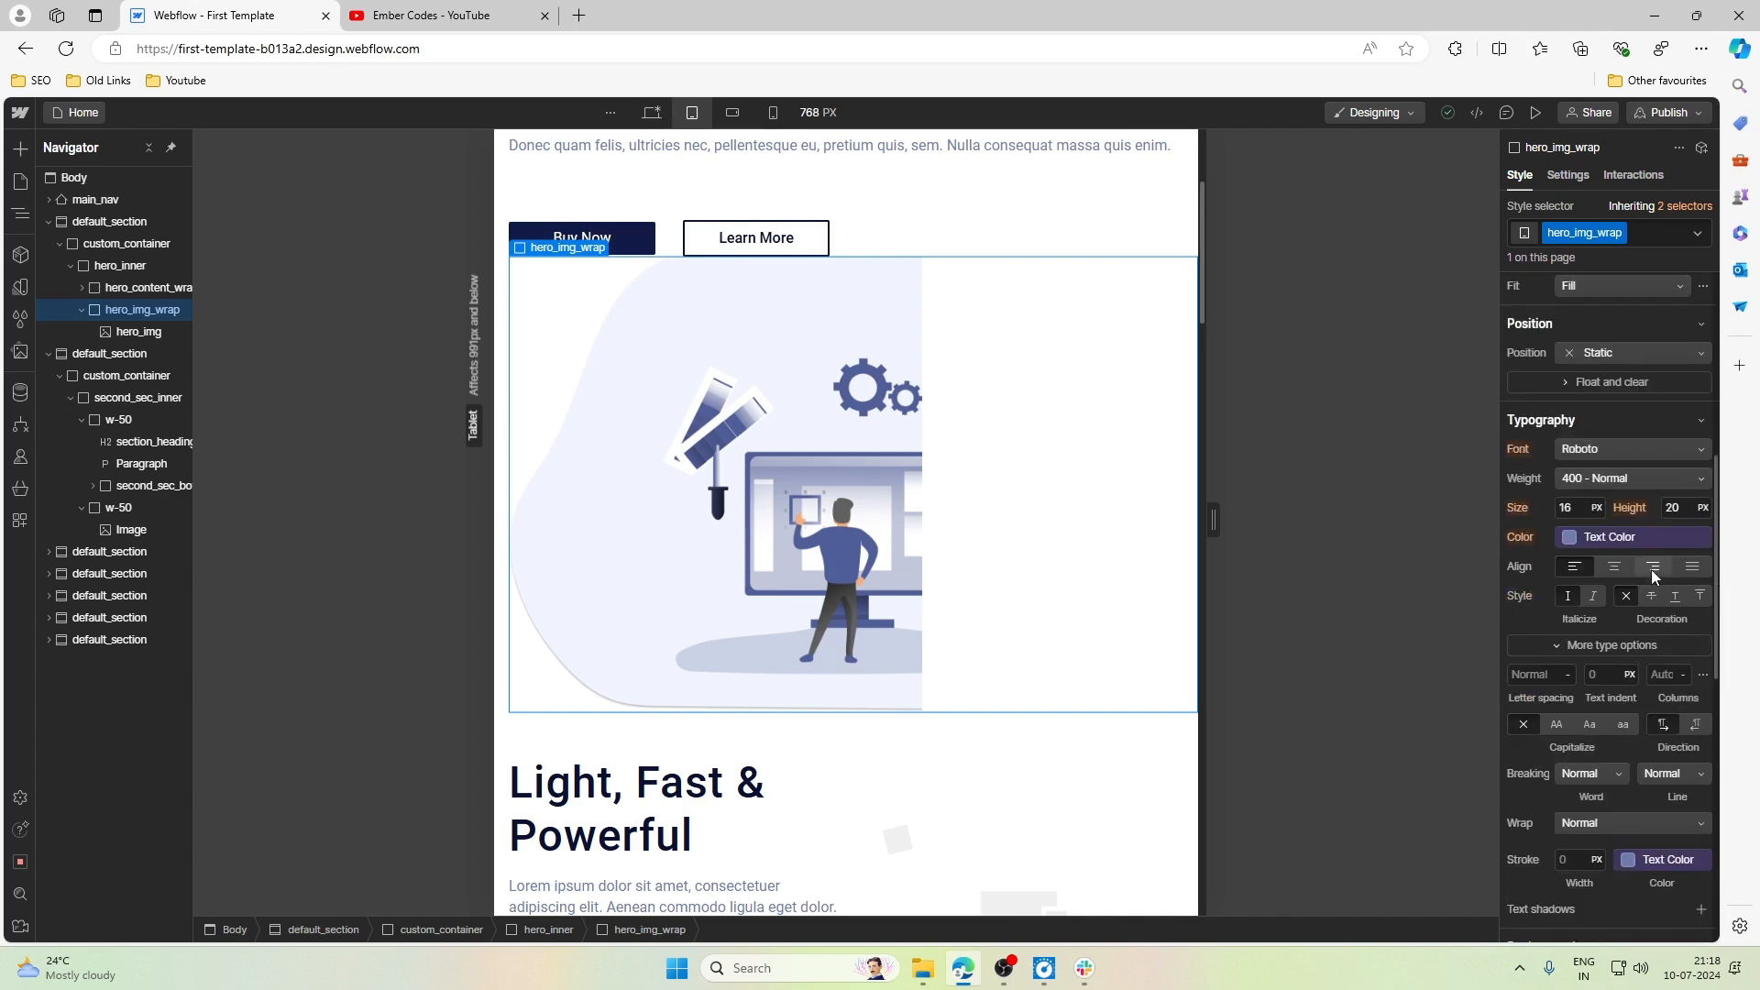
click(1652, 570)
scroll(842, 359, up, 2)
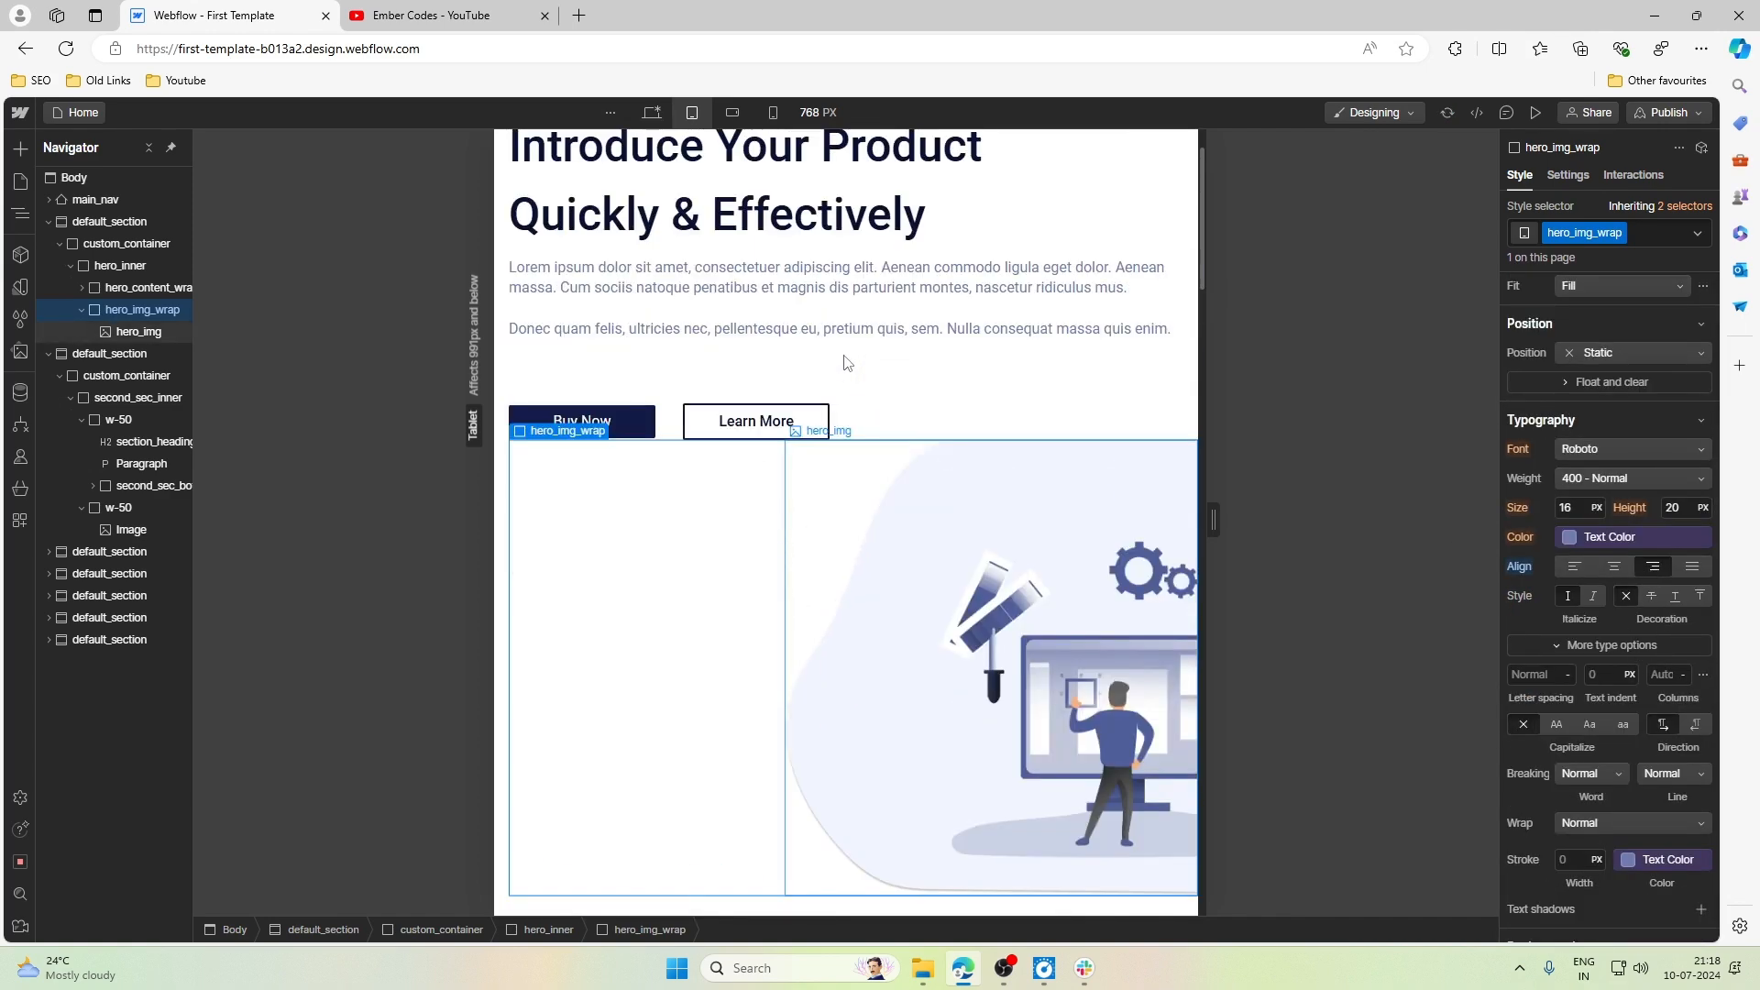
- Set the maximum width of hero_img to 80% at the Tablet breakpoint
click(886, 493)
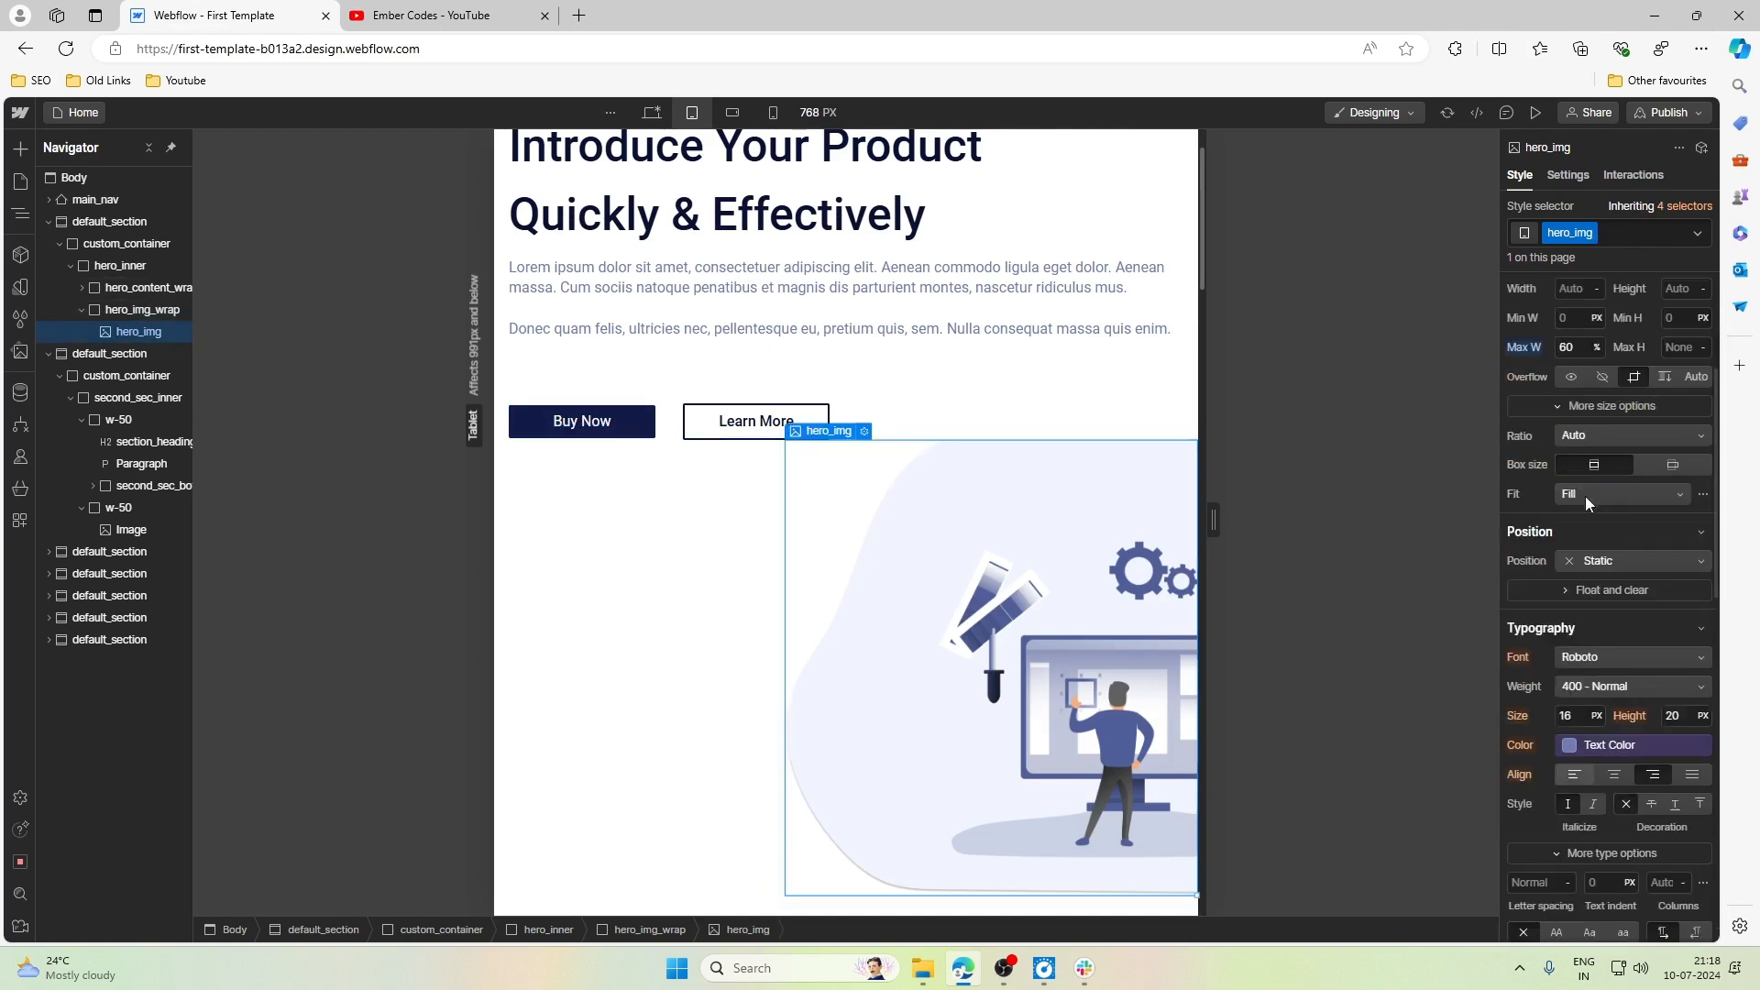
scroll(1588, 502, up, 2)
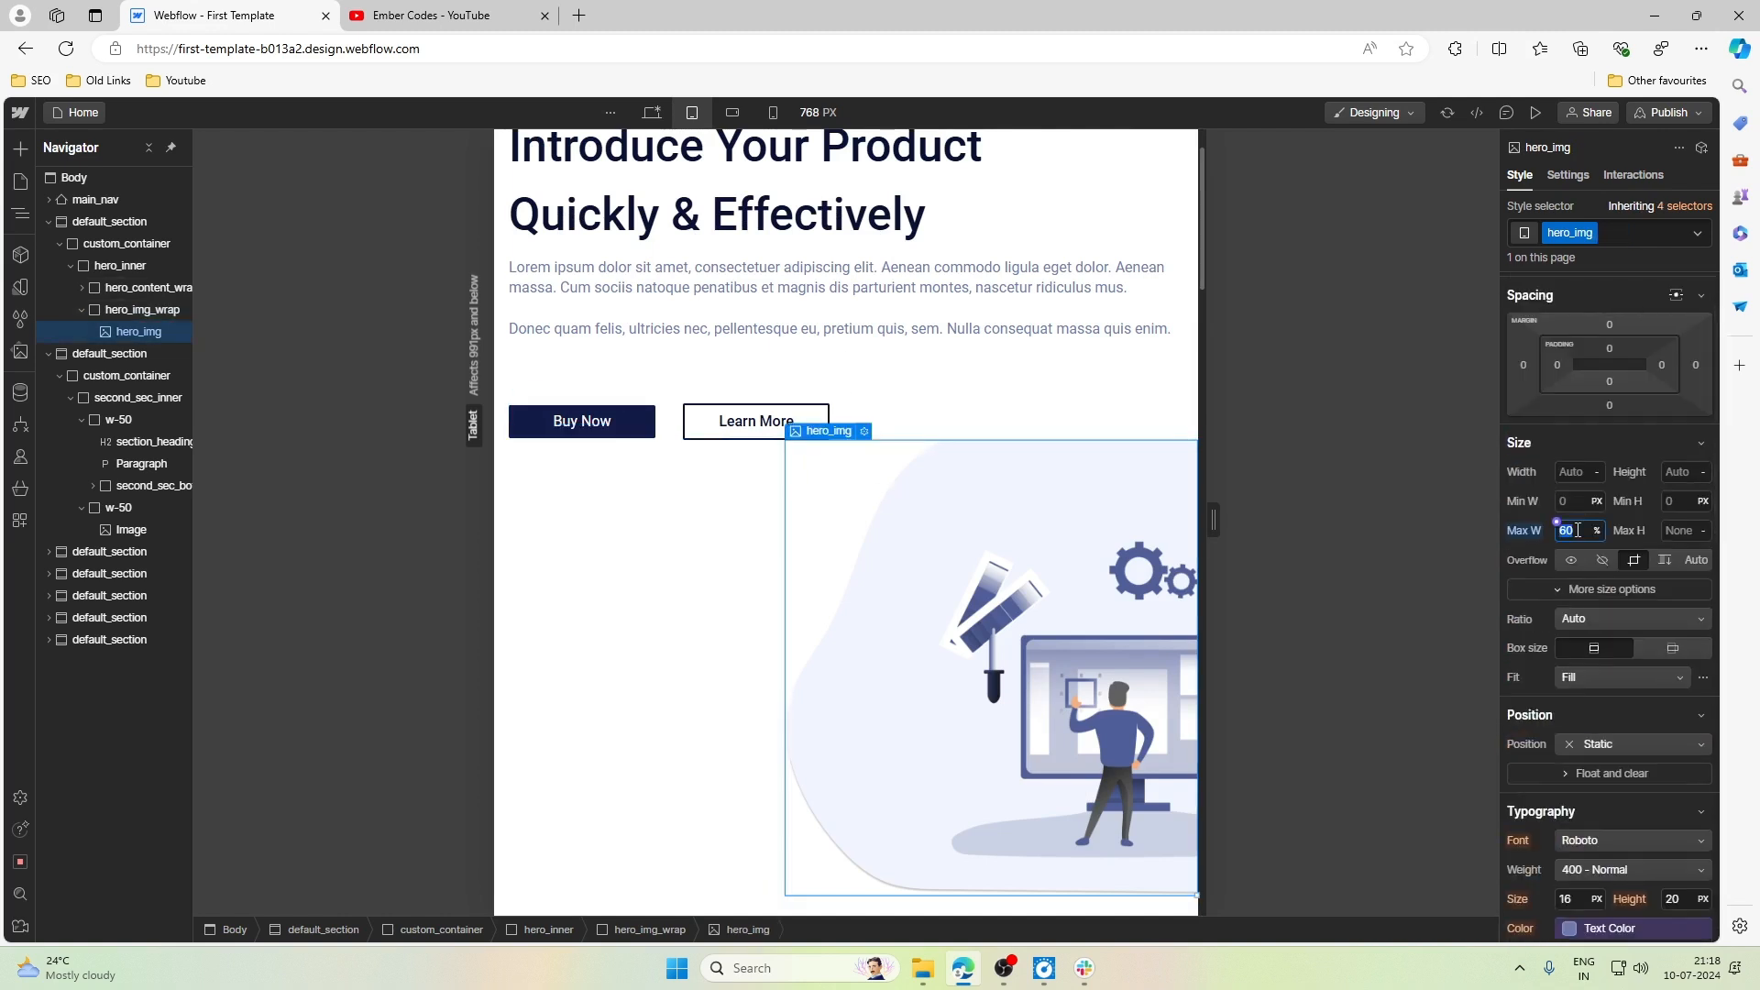
drag(1567, 530, 1577, 530)
scroll(974, 404, up, 2)
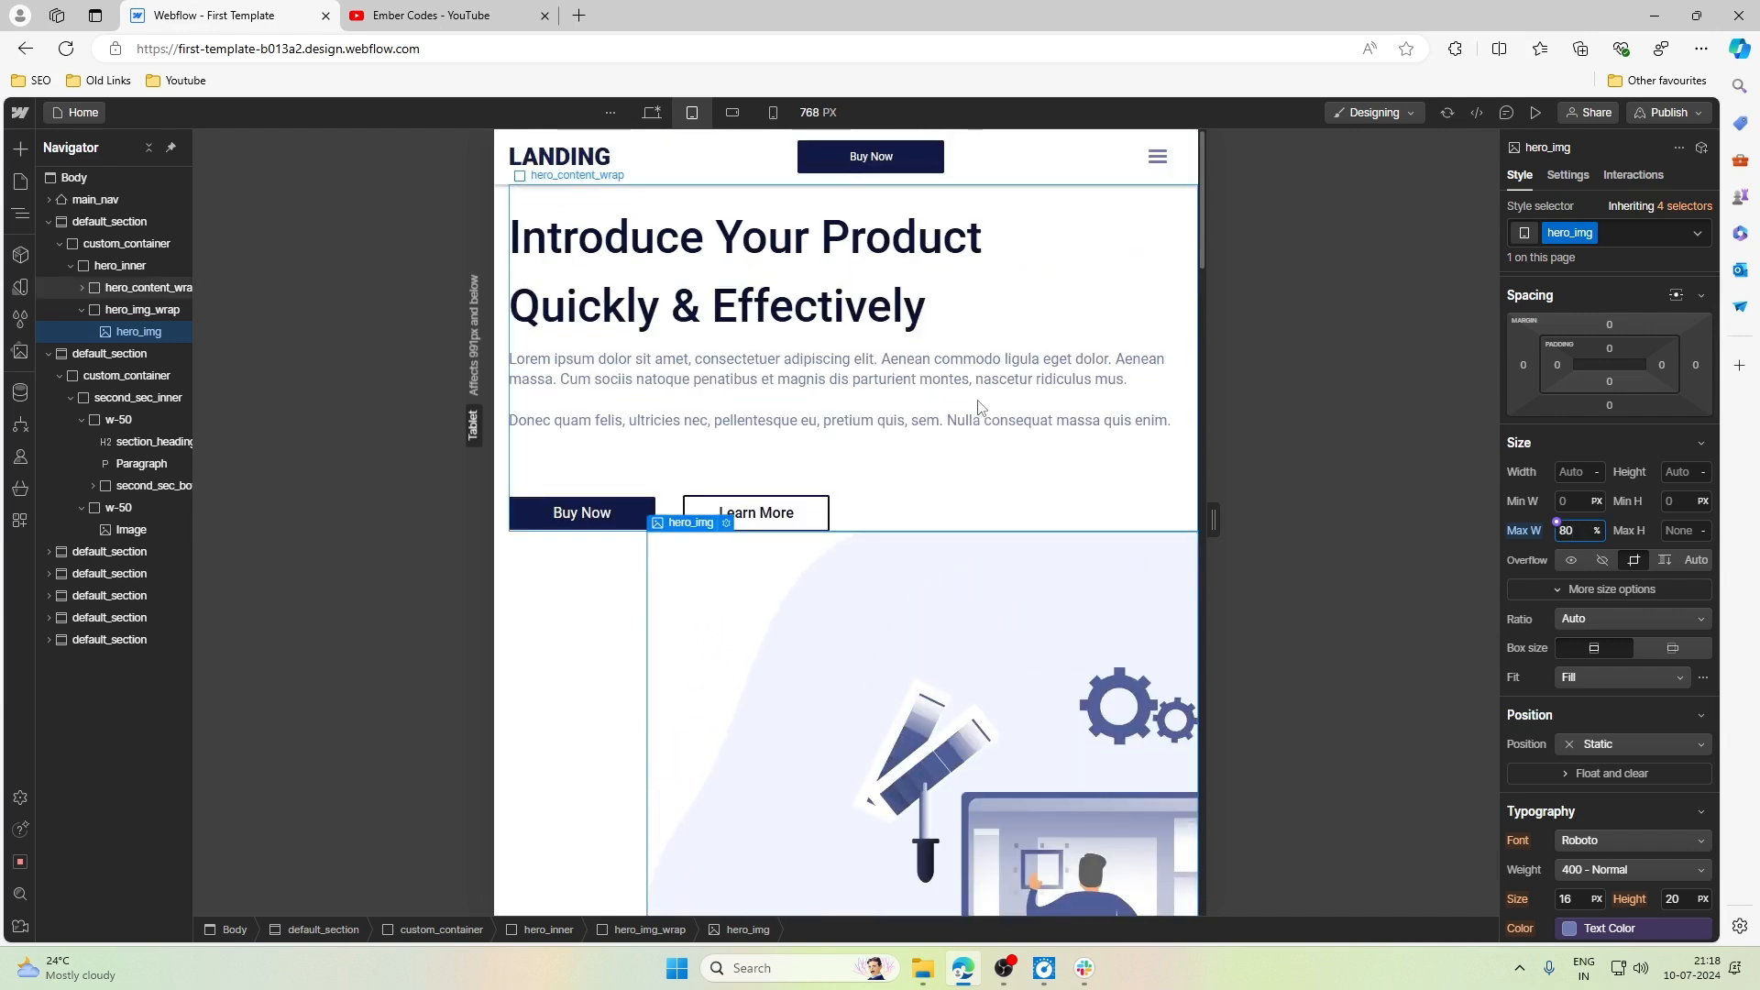
- Give hero_inner a top and bottom padding of 3rem at the Tablet breakpoint
click(120, 265)
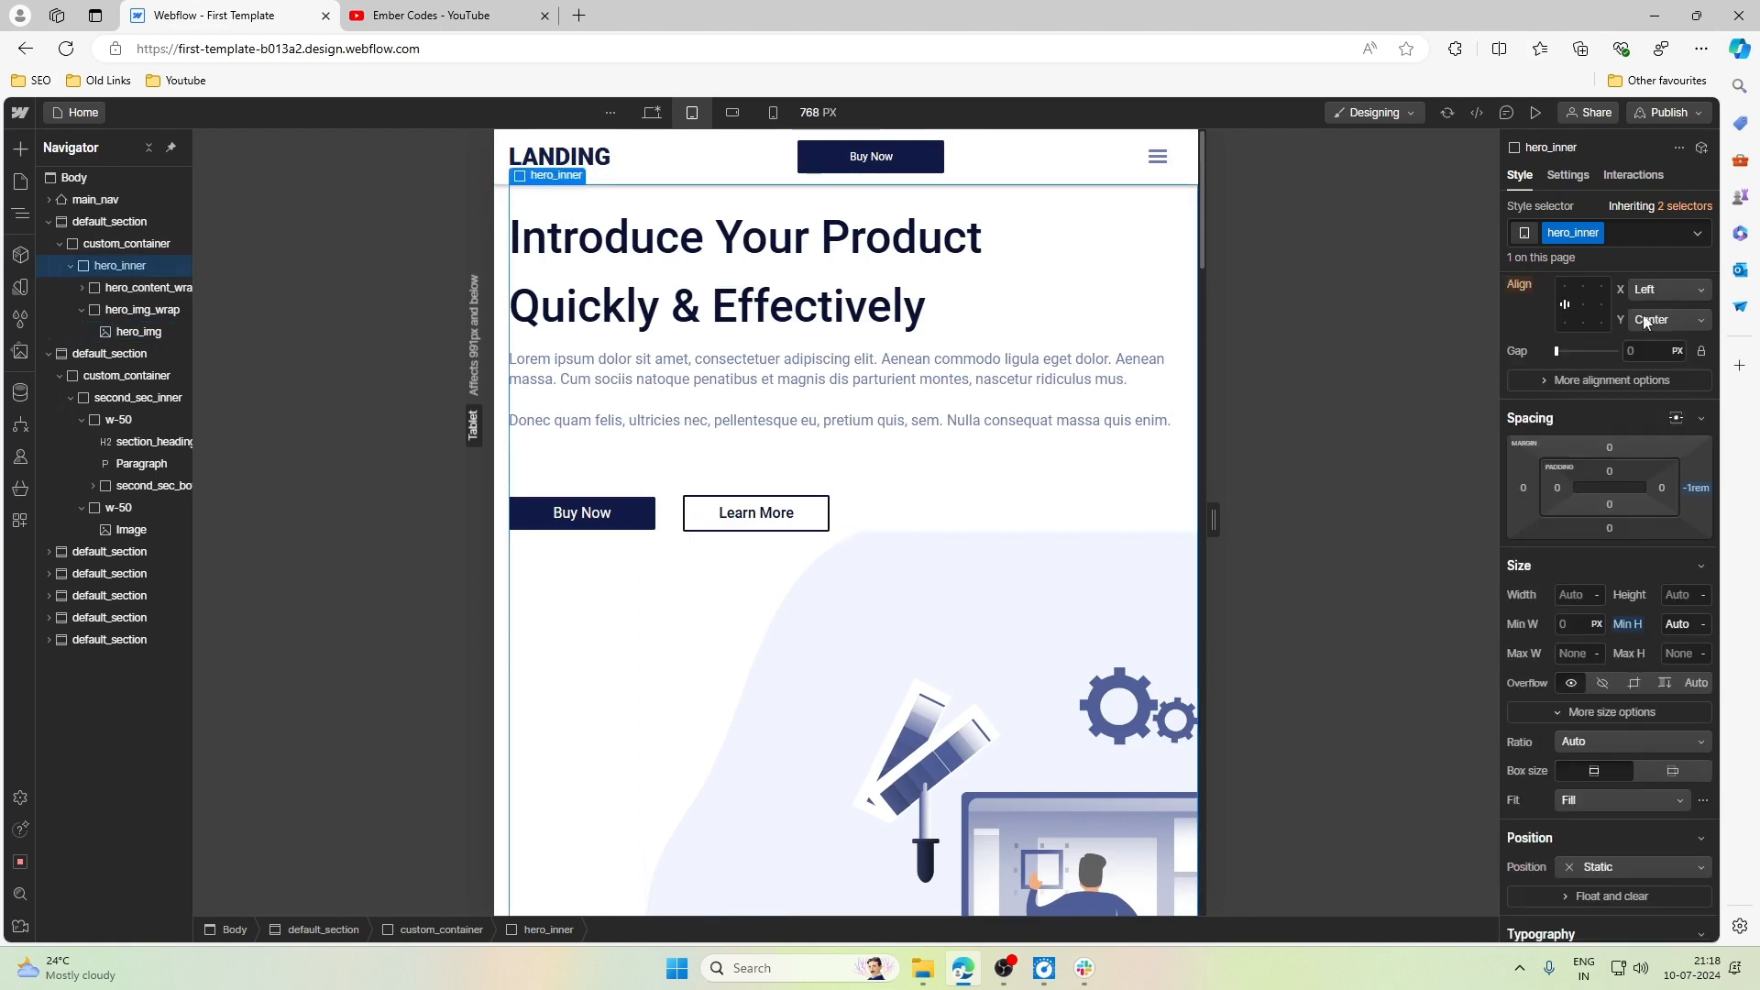
scroll(1651, 379, up, 2)
click(1609, 562)
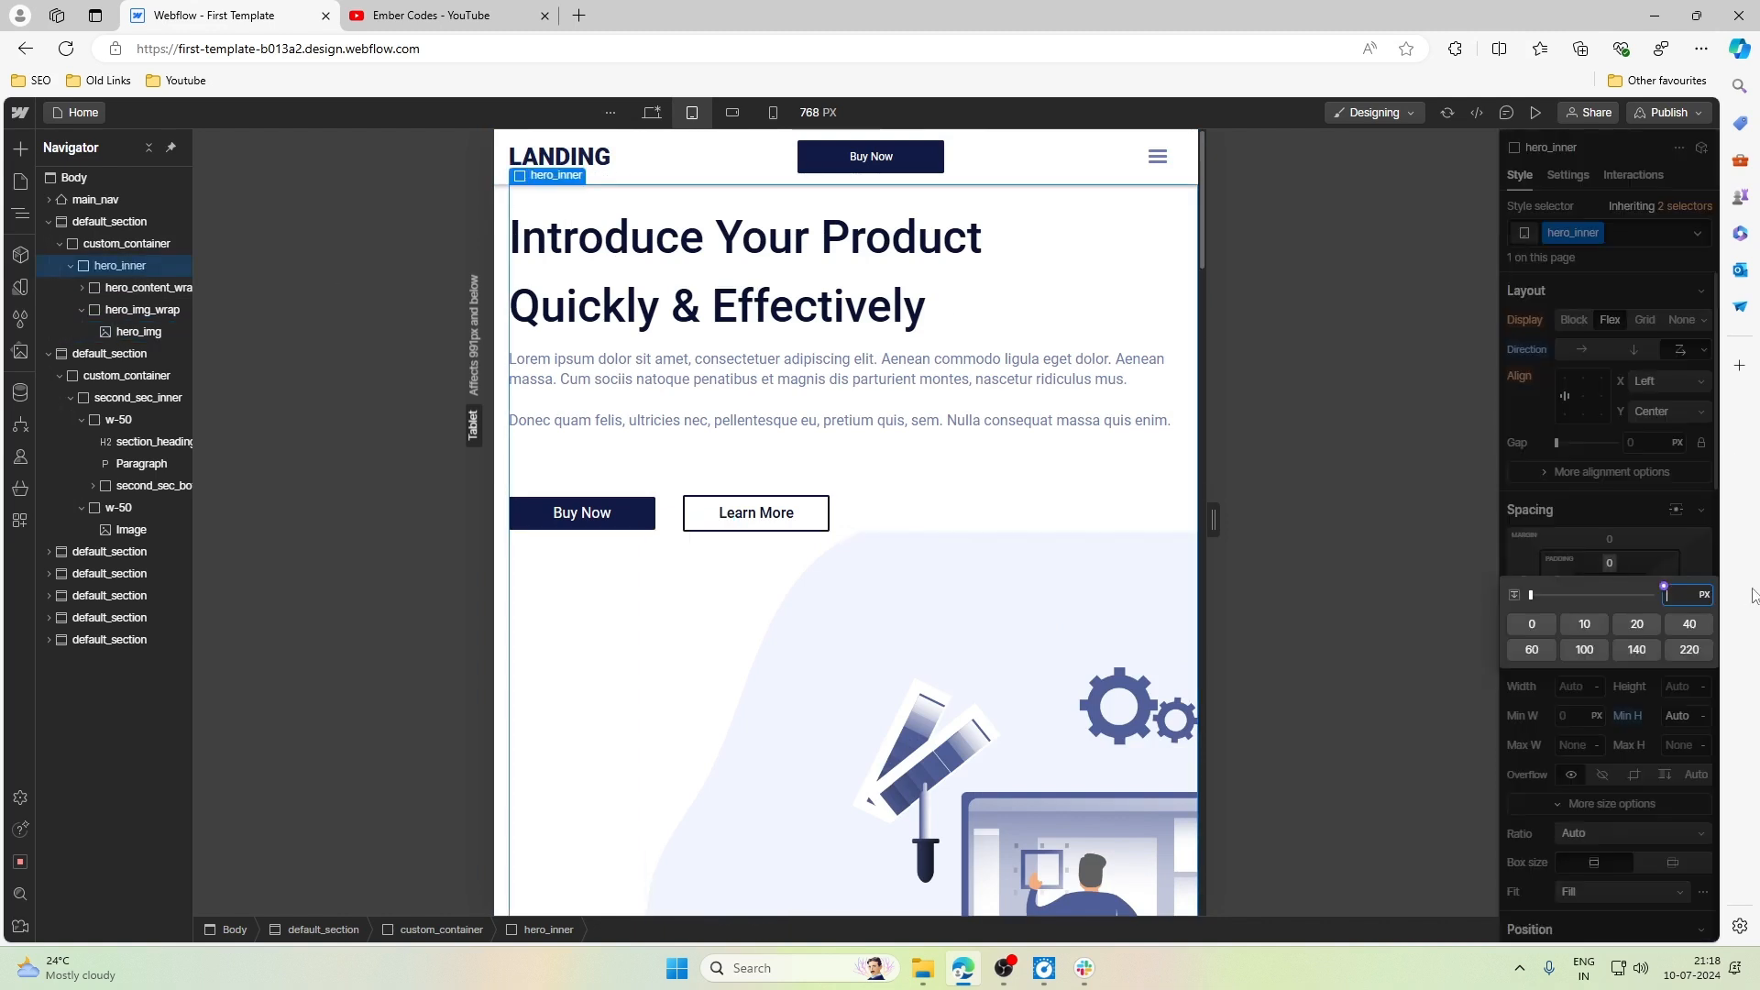
text(3rem)
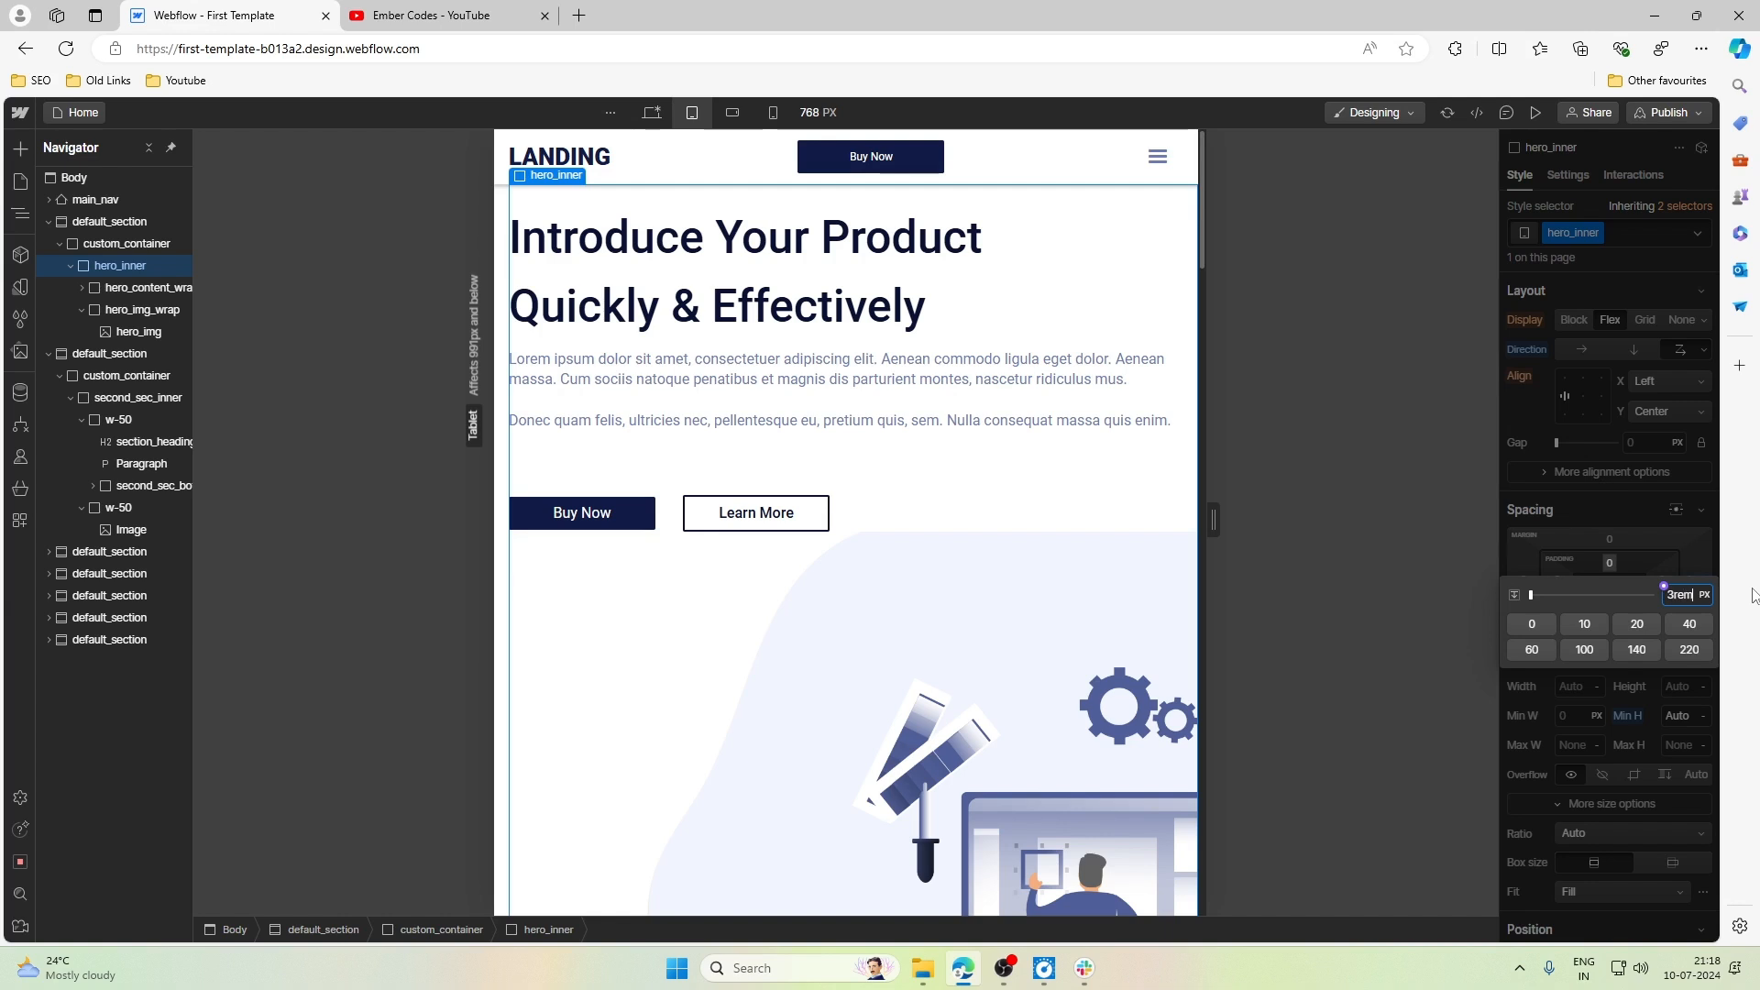
key(Return)
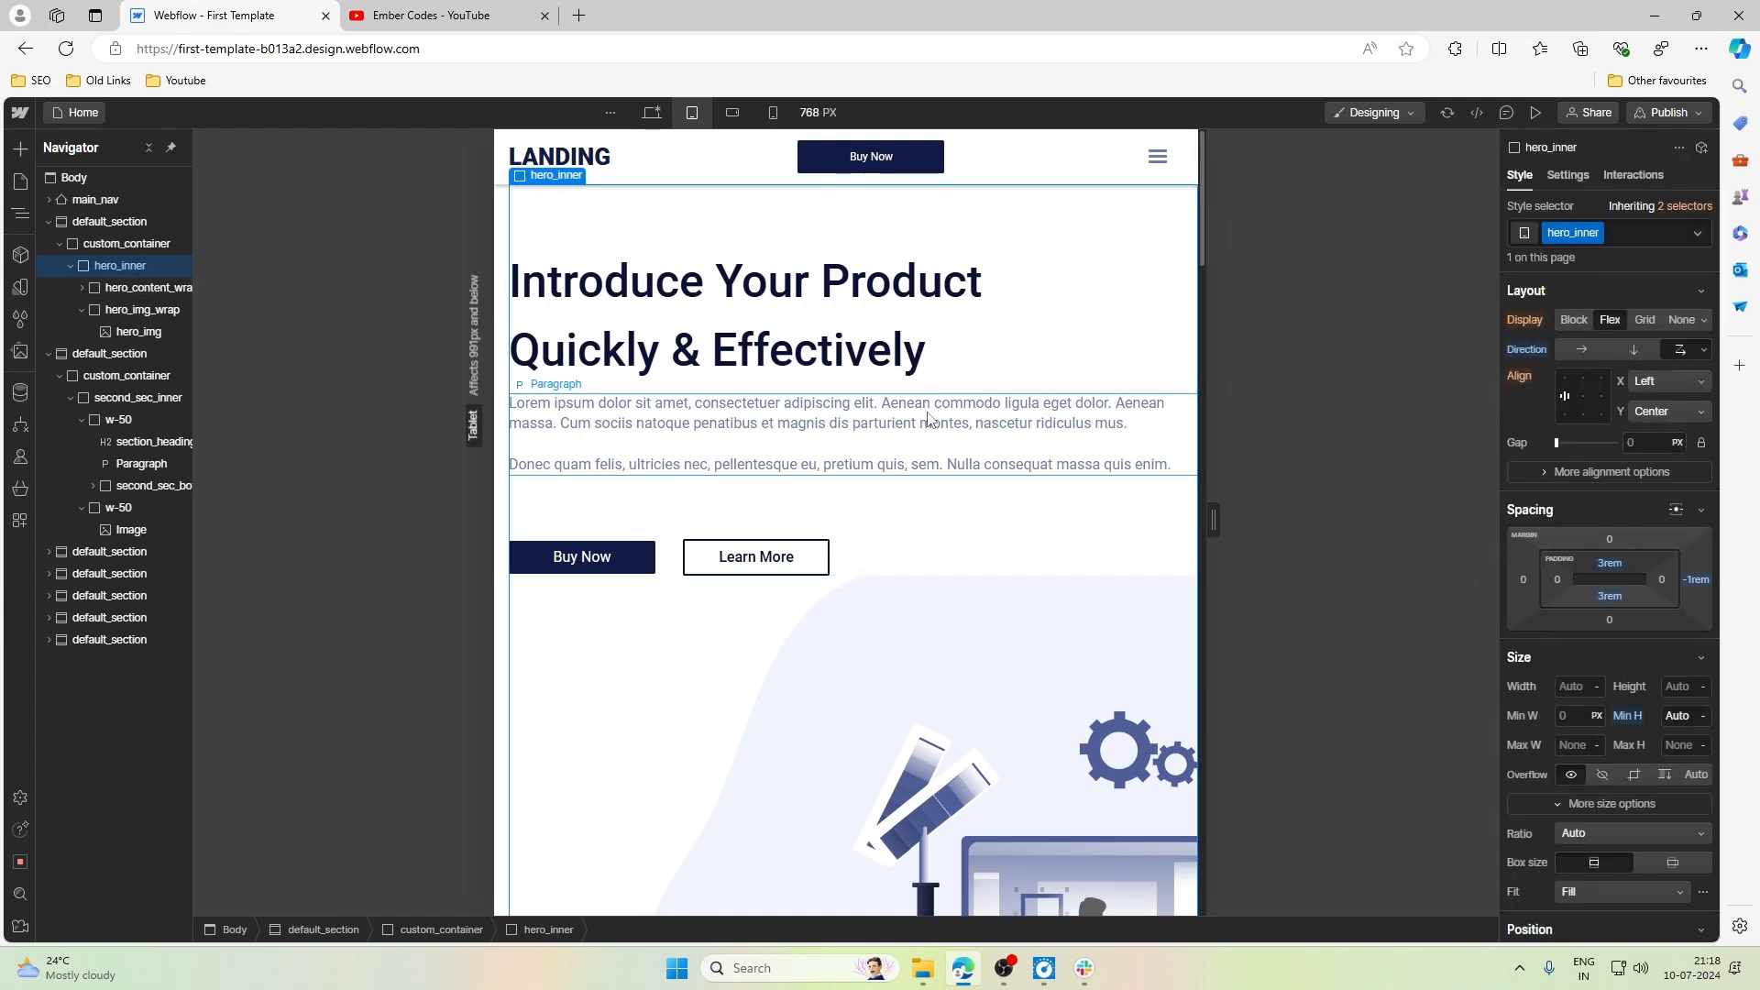
scroll(928, 427, down, 1)
scroll(796, 408, up, 1)
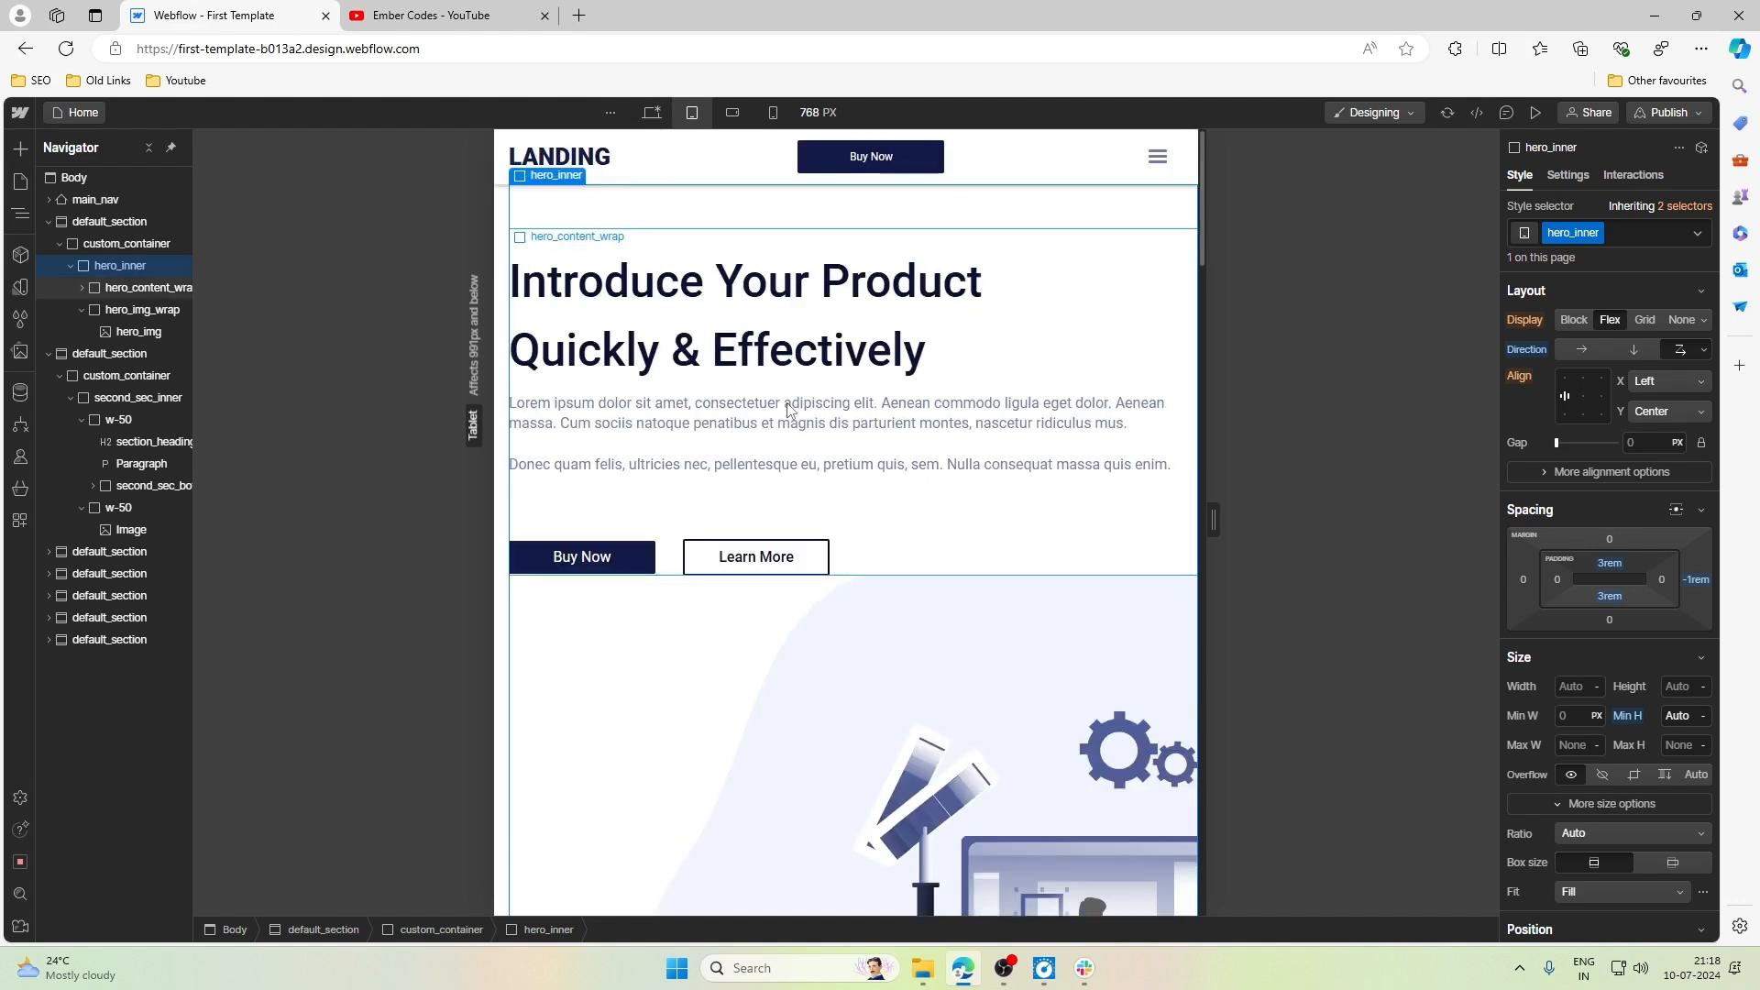
- Set the top margin of hero_btn_wrap around the hero buttons to 2.5rem at the Tablet breakpoint
click(674, 560)
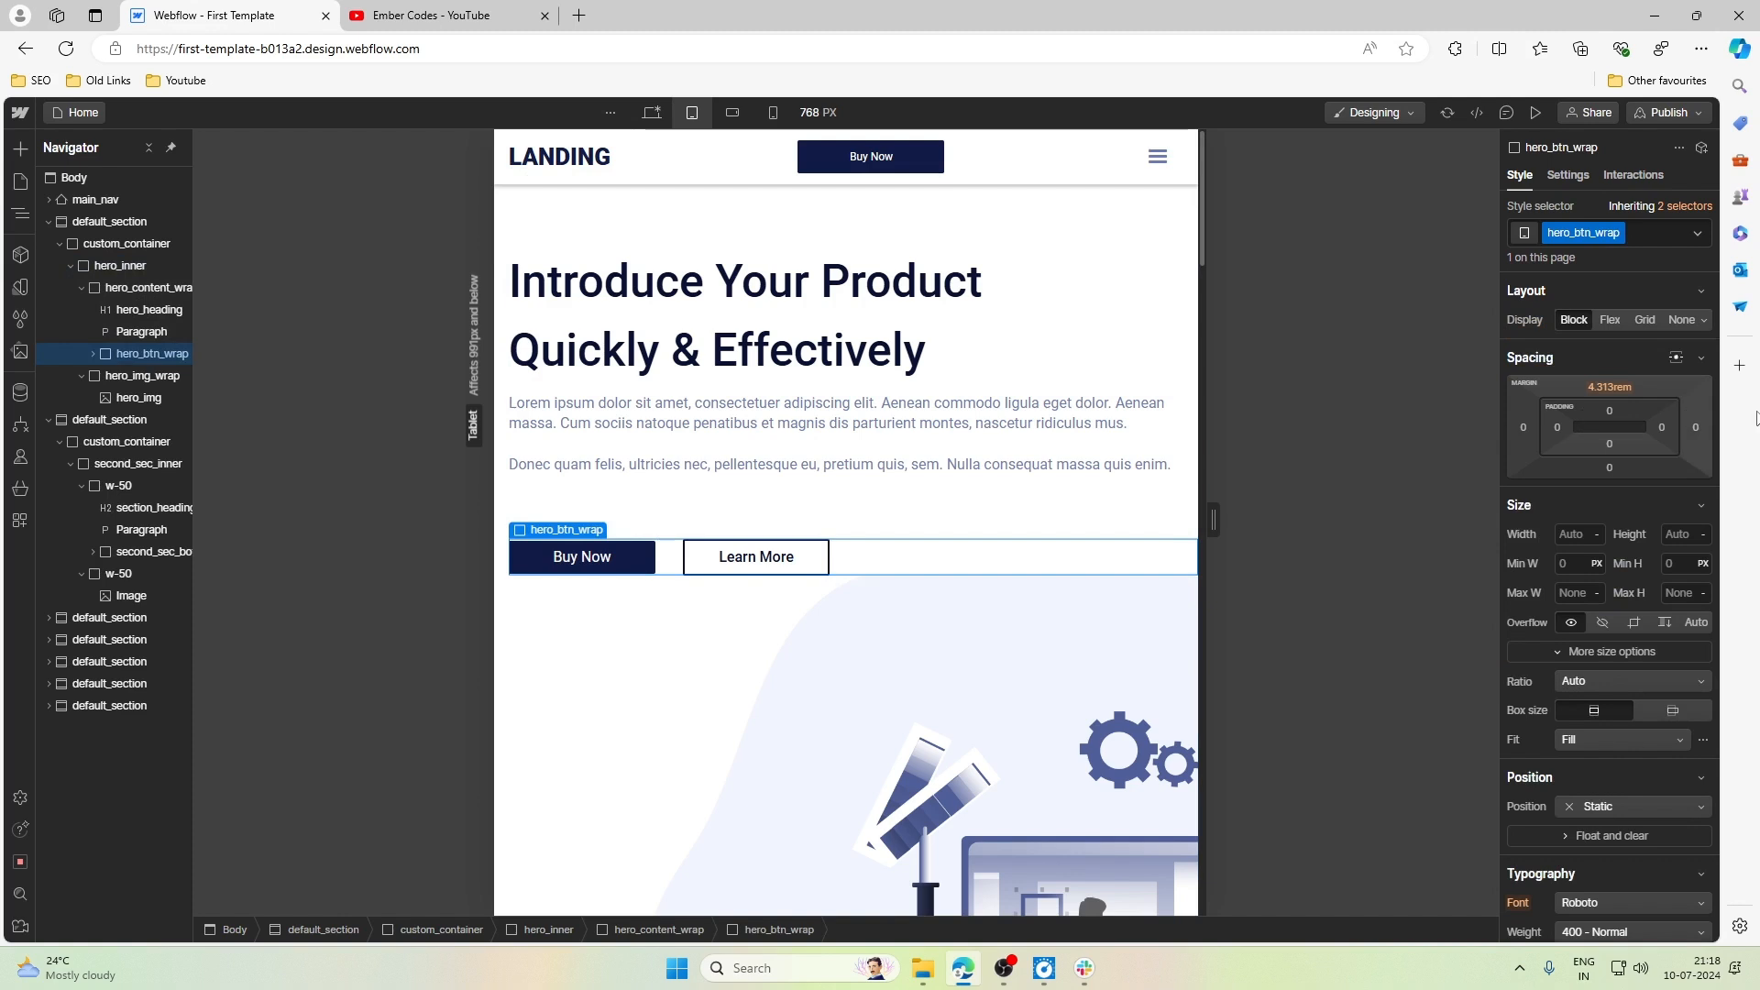
click(1620, 387)
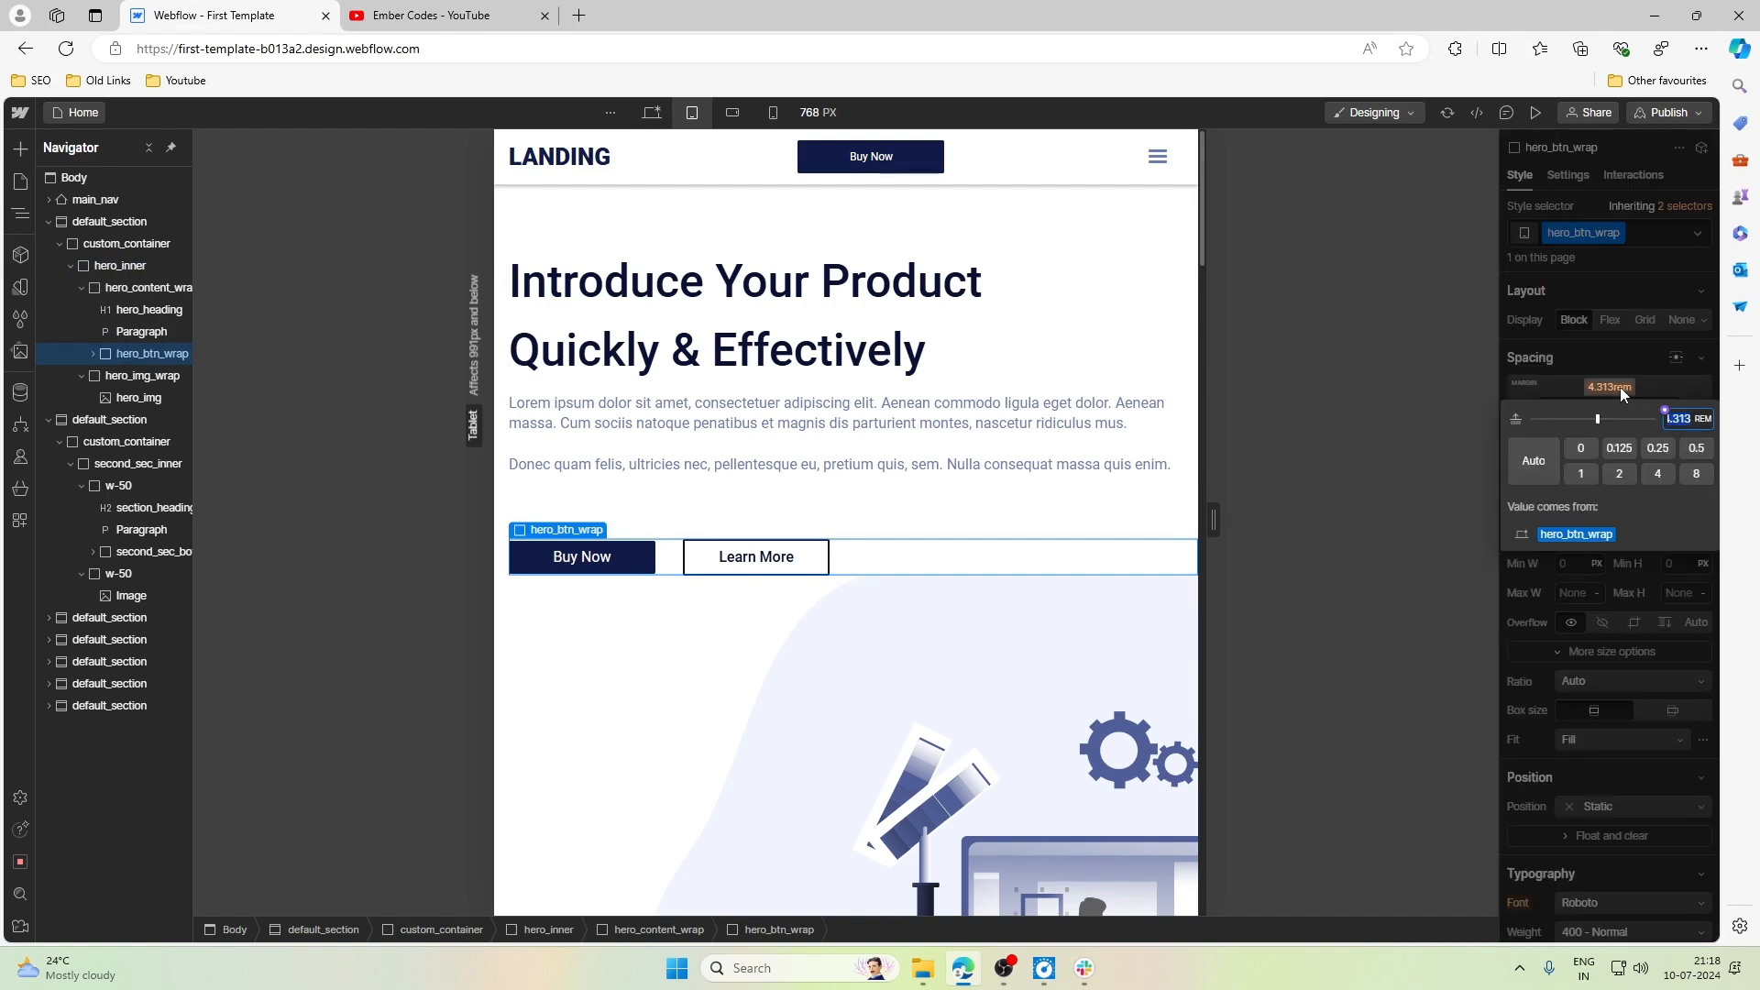
text(2.5)
key(Return)
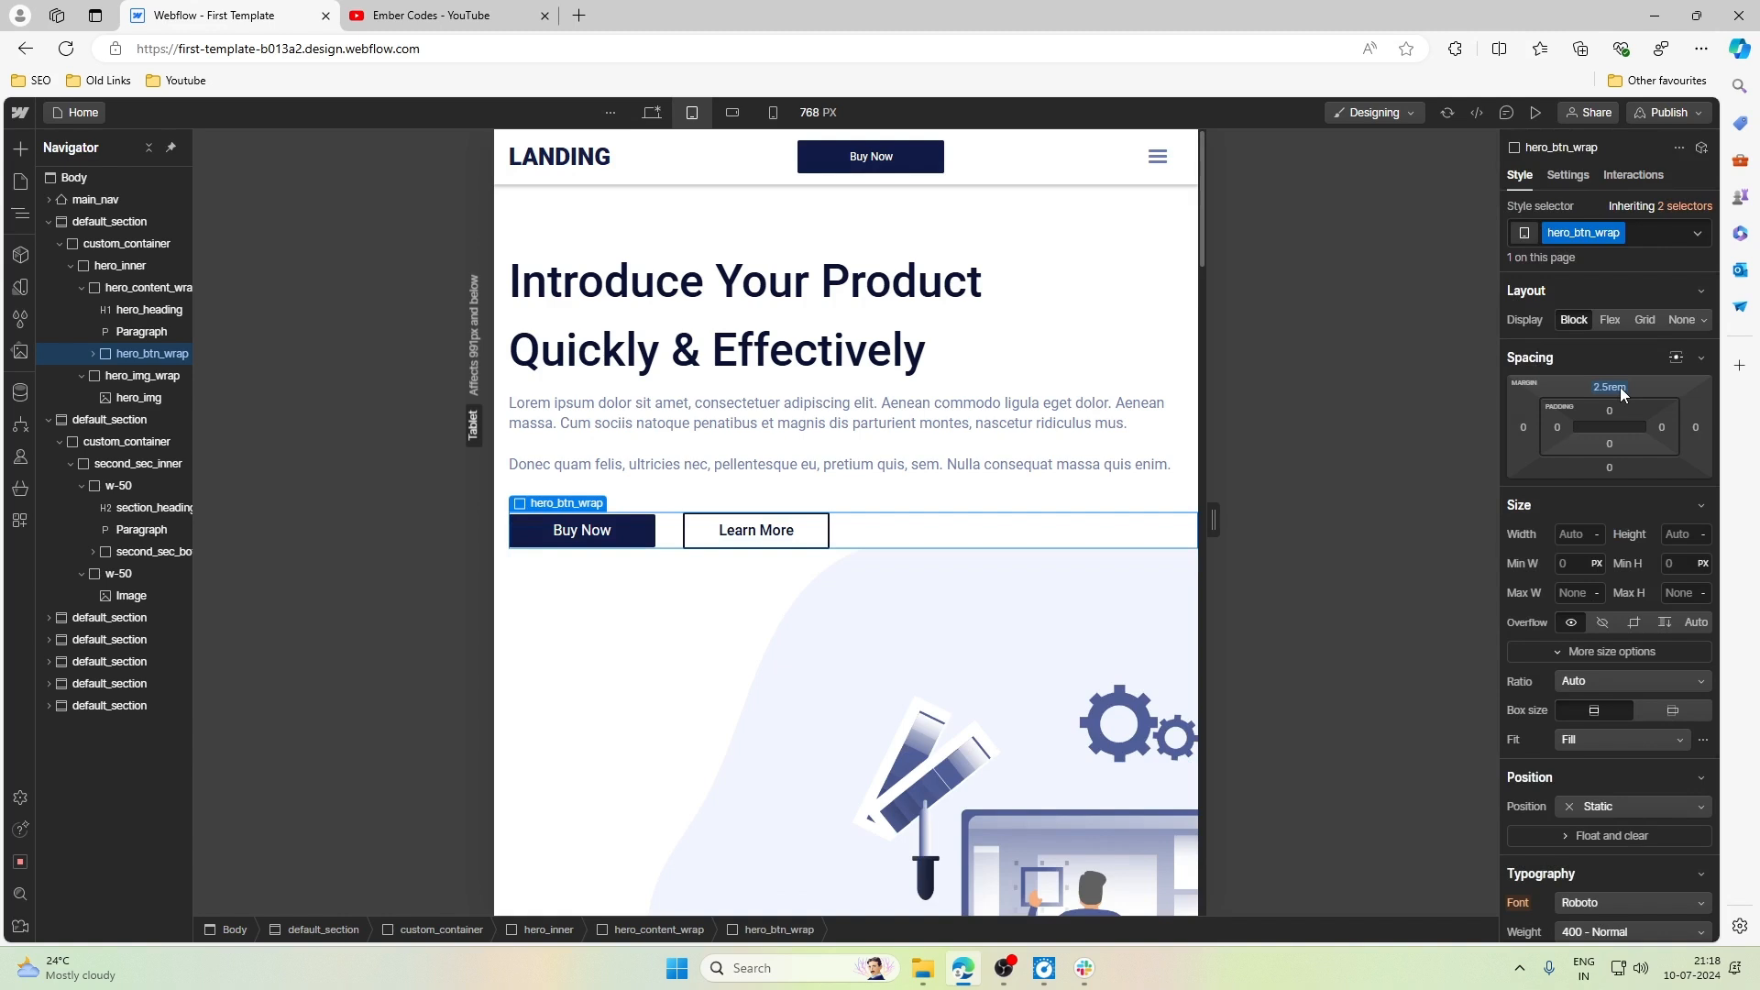
- Set the bottom margin of hero_content_wrap to 2rem at the Tablet breakpoint
click(889, 502)
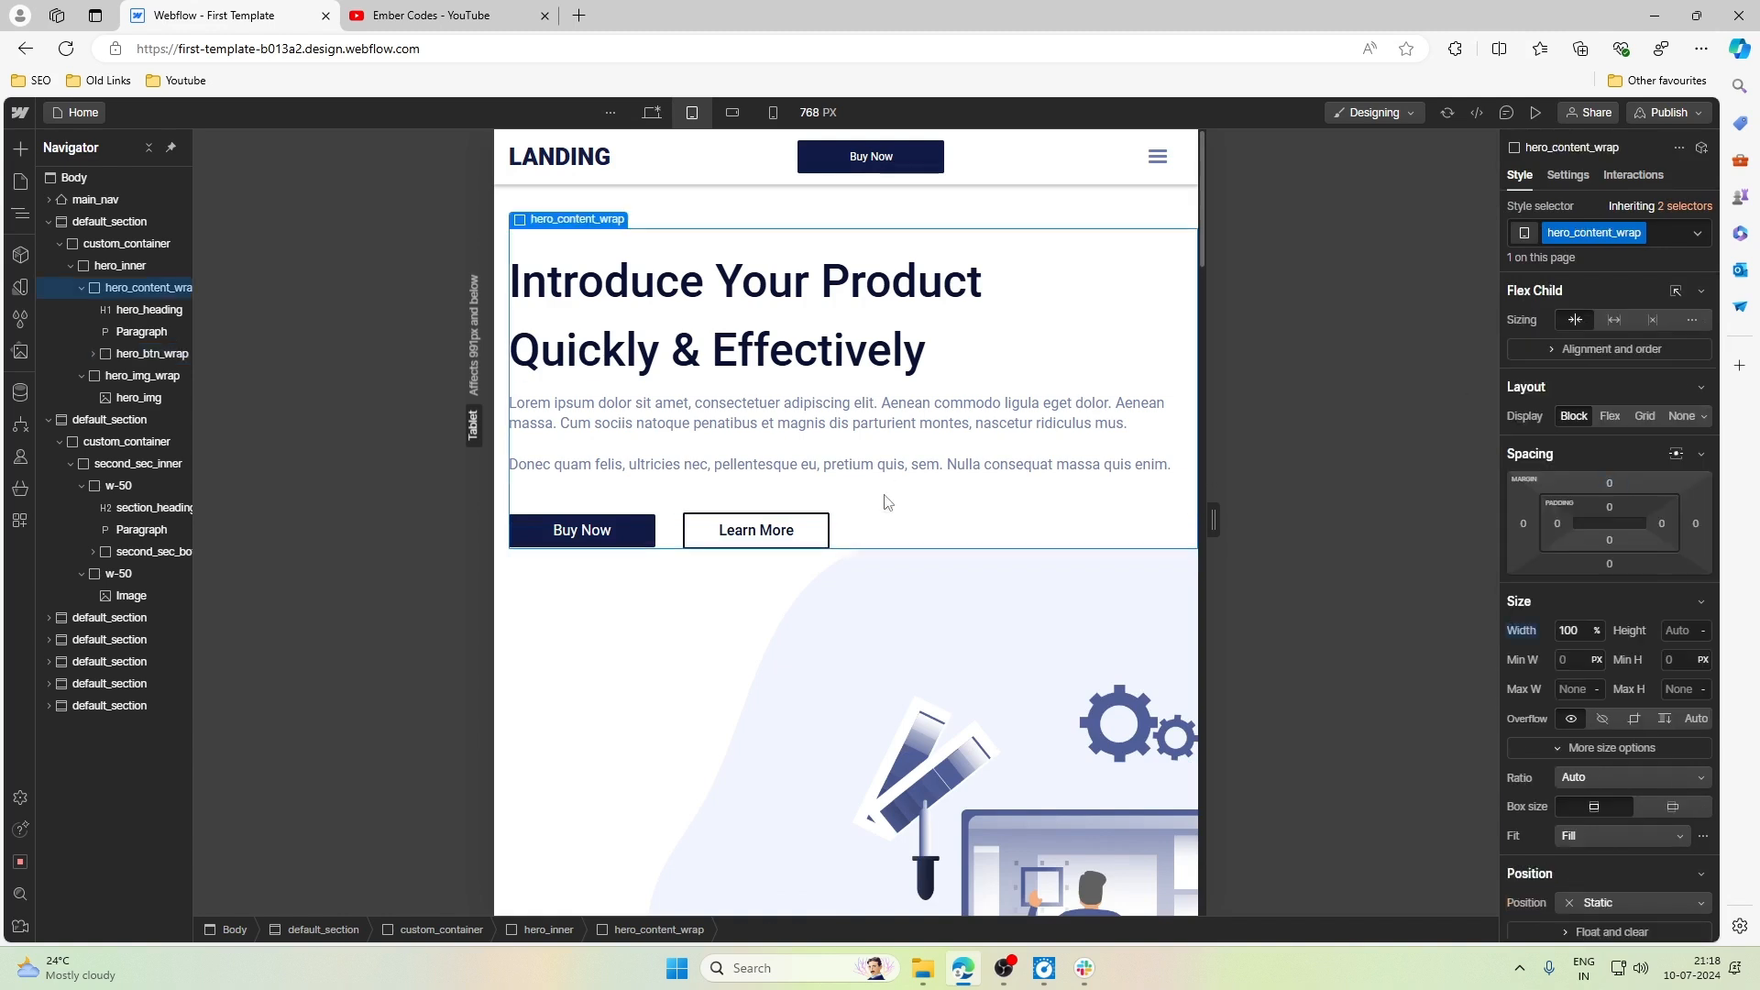
click(1609, 565)
text(23)
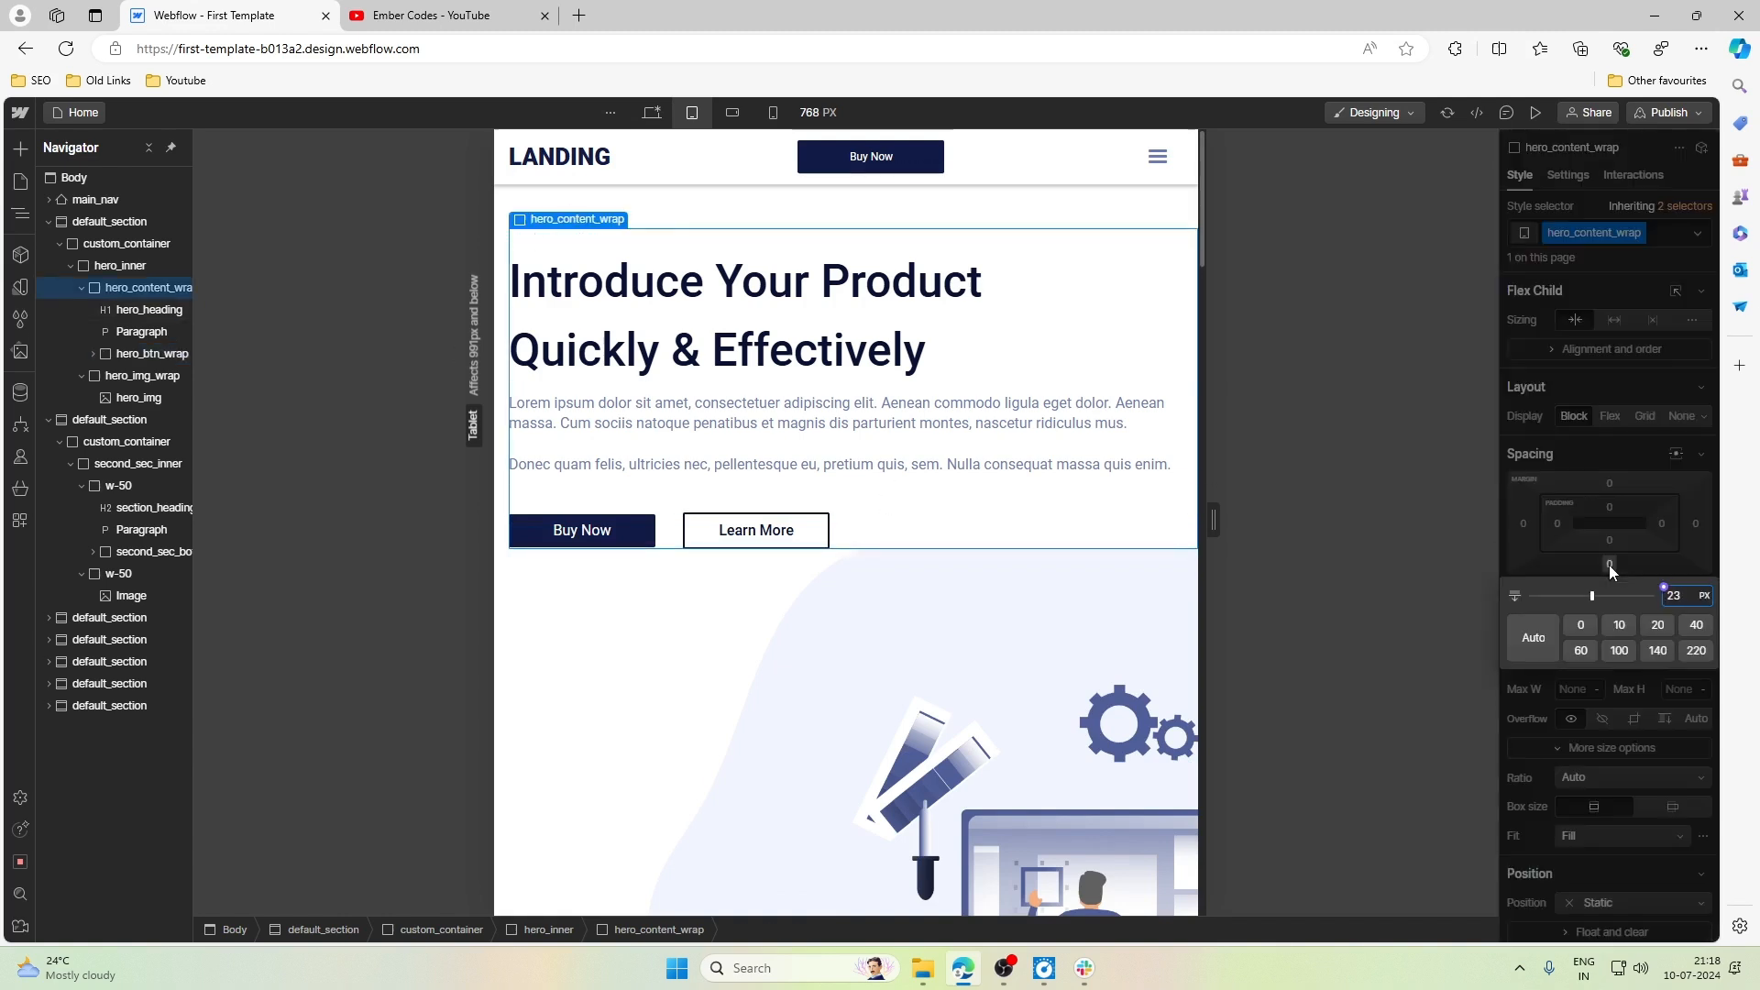
text(ew)
text(rem)
key(Return)
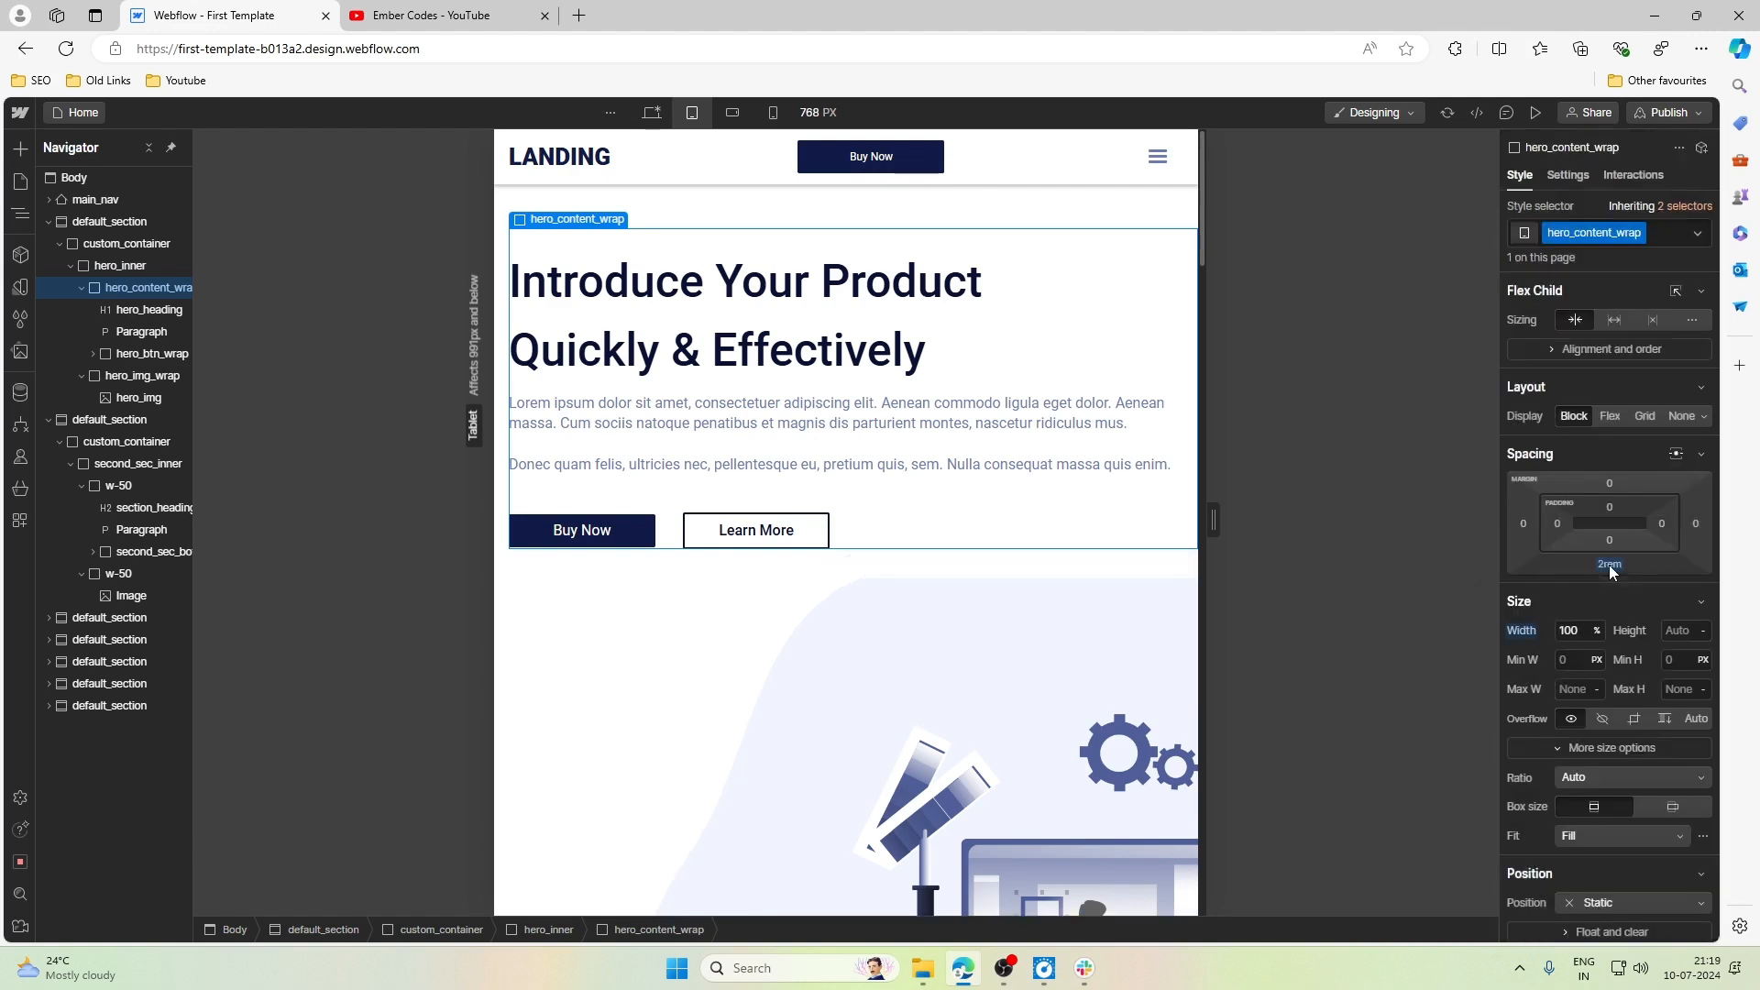
- Right-align the text of hero_heading and of the hero paragraph below it at the Tablet breakpoint
click(887, 465)
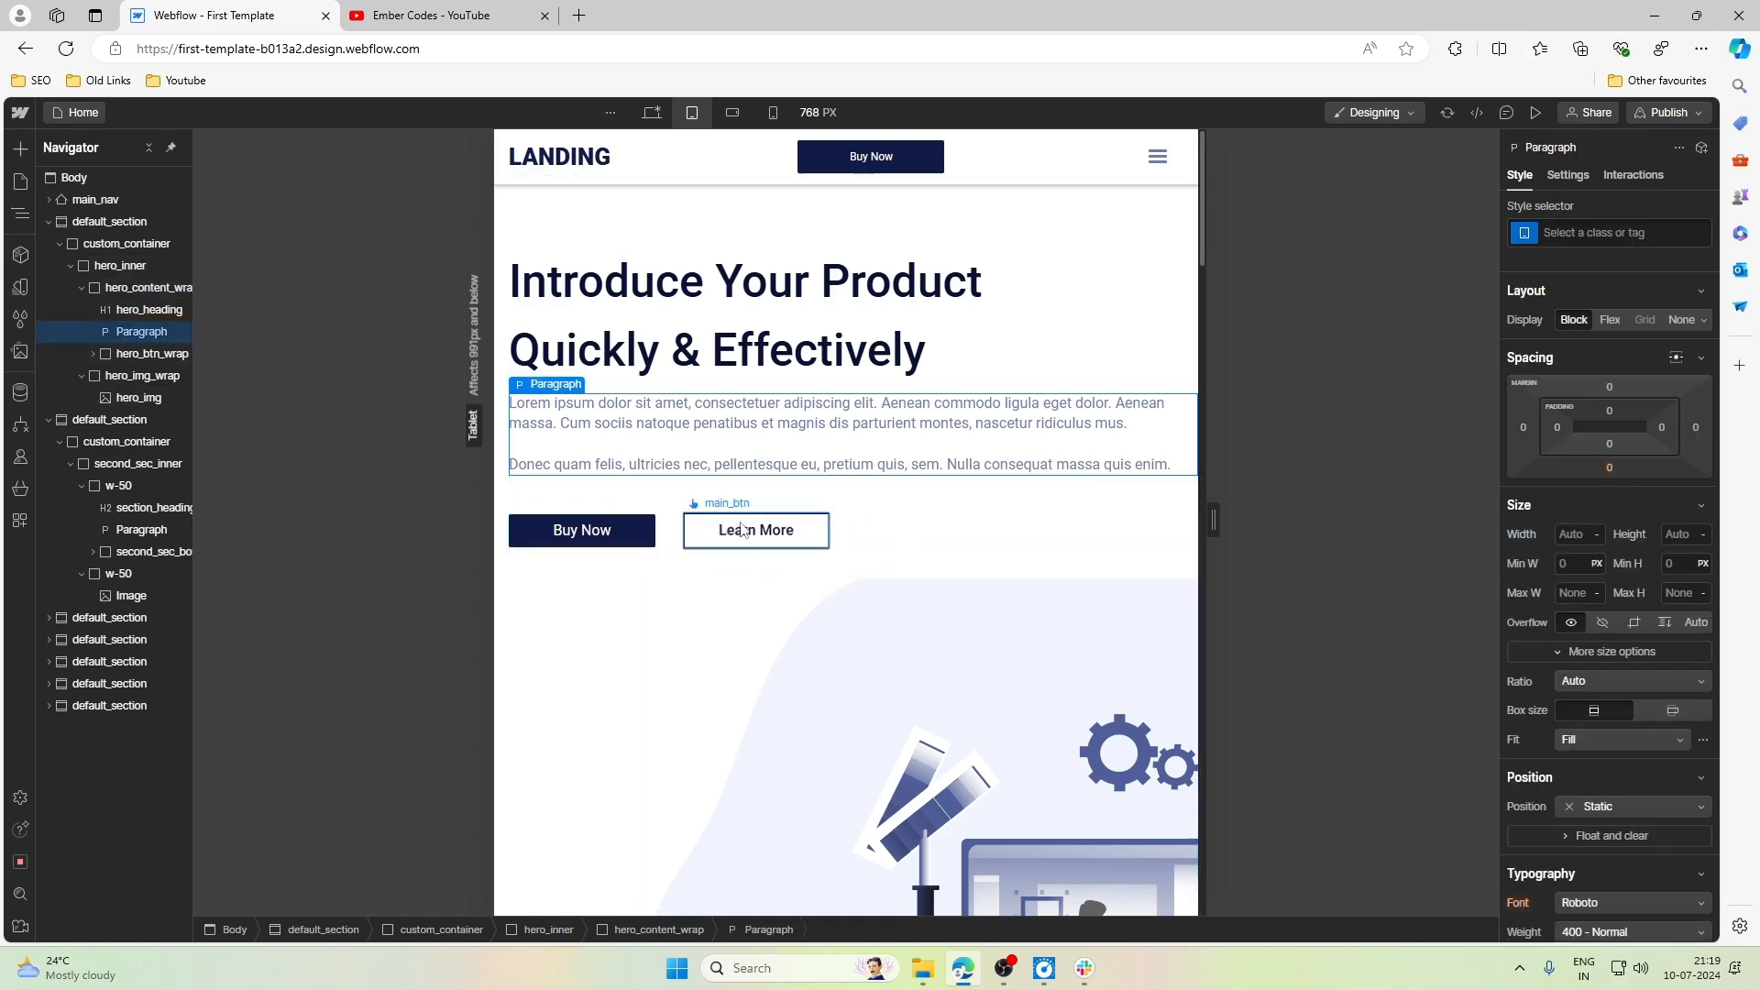
scroll(972, 574, down, 2)
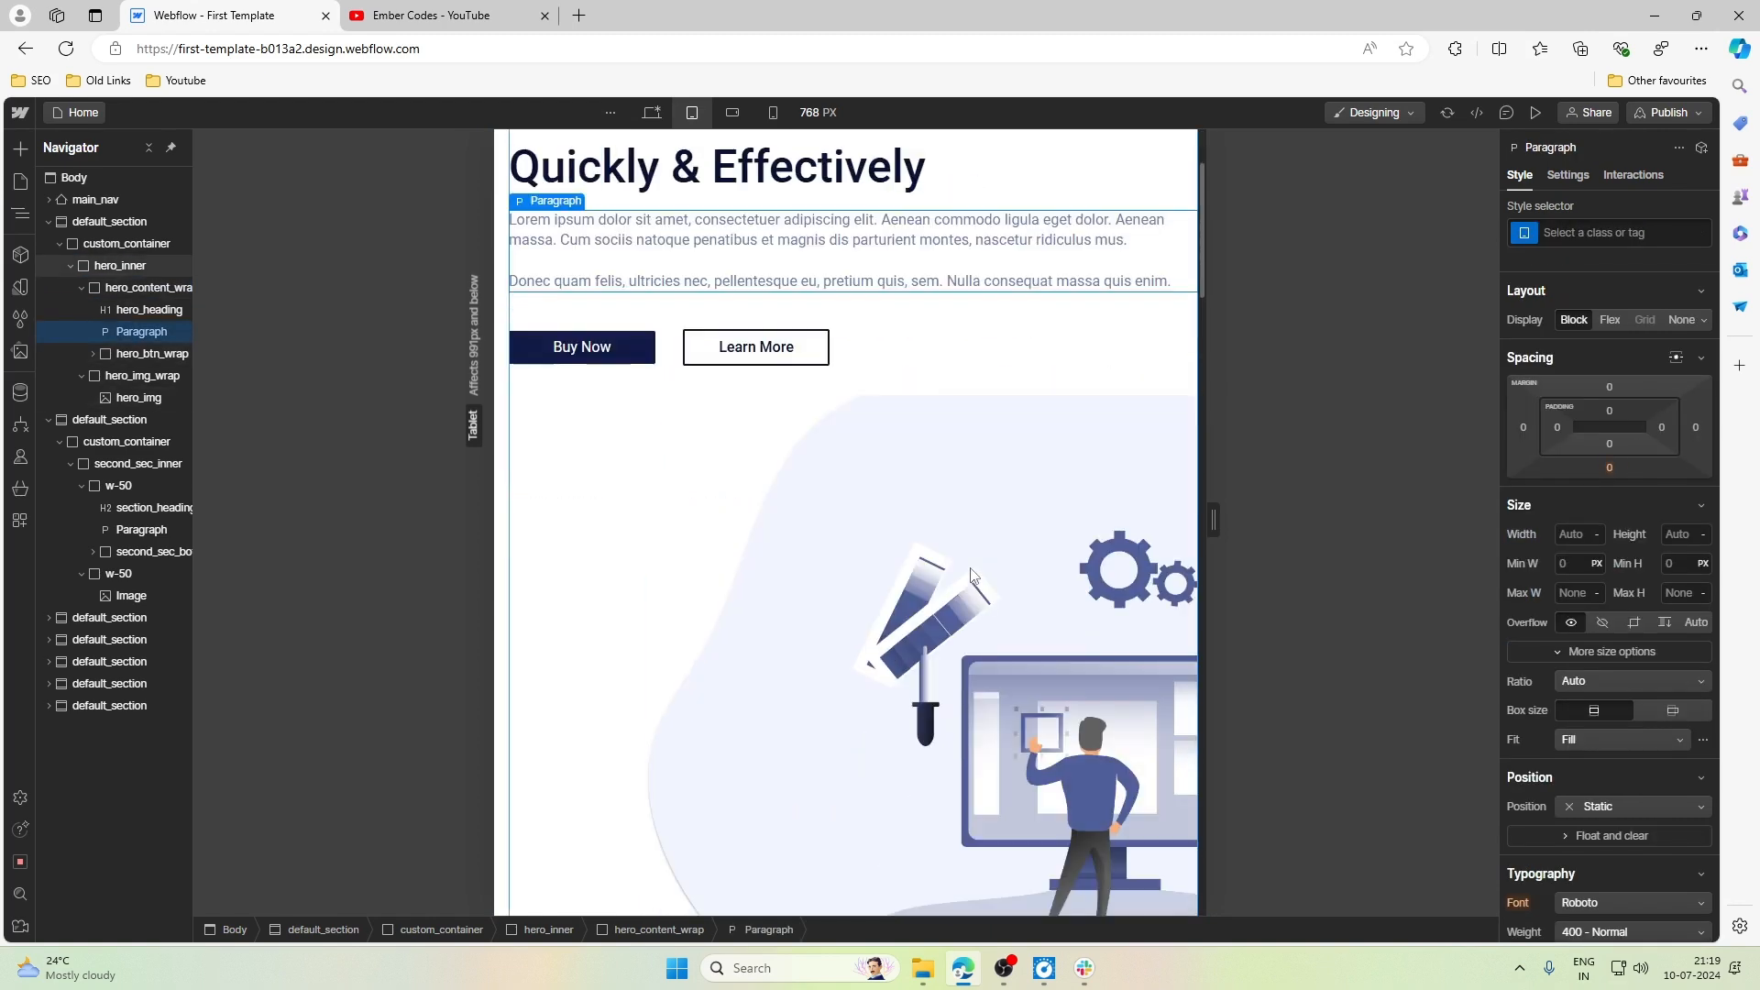
scroll(972, 575, up, 2)
scroll(1065, 640, down, 5)
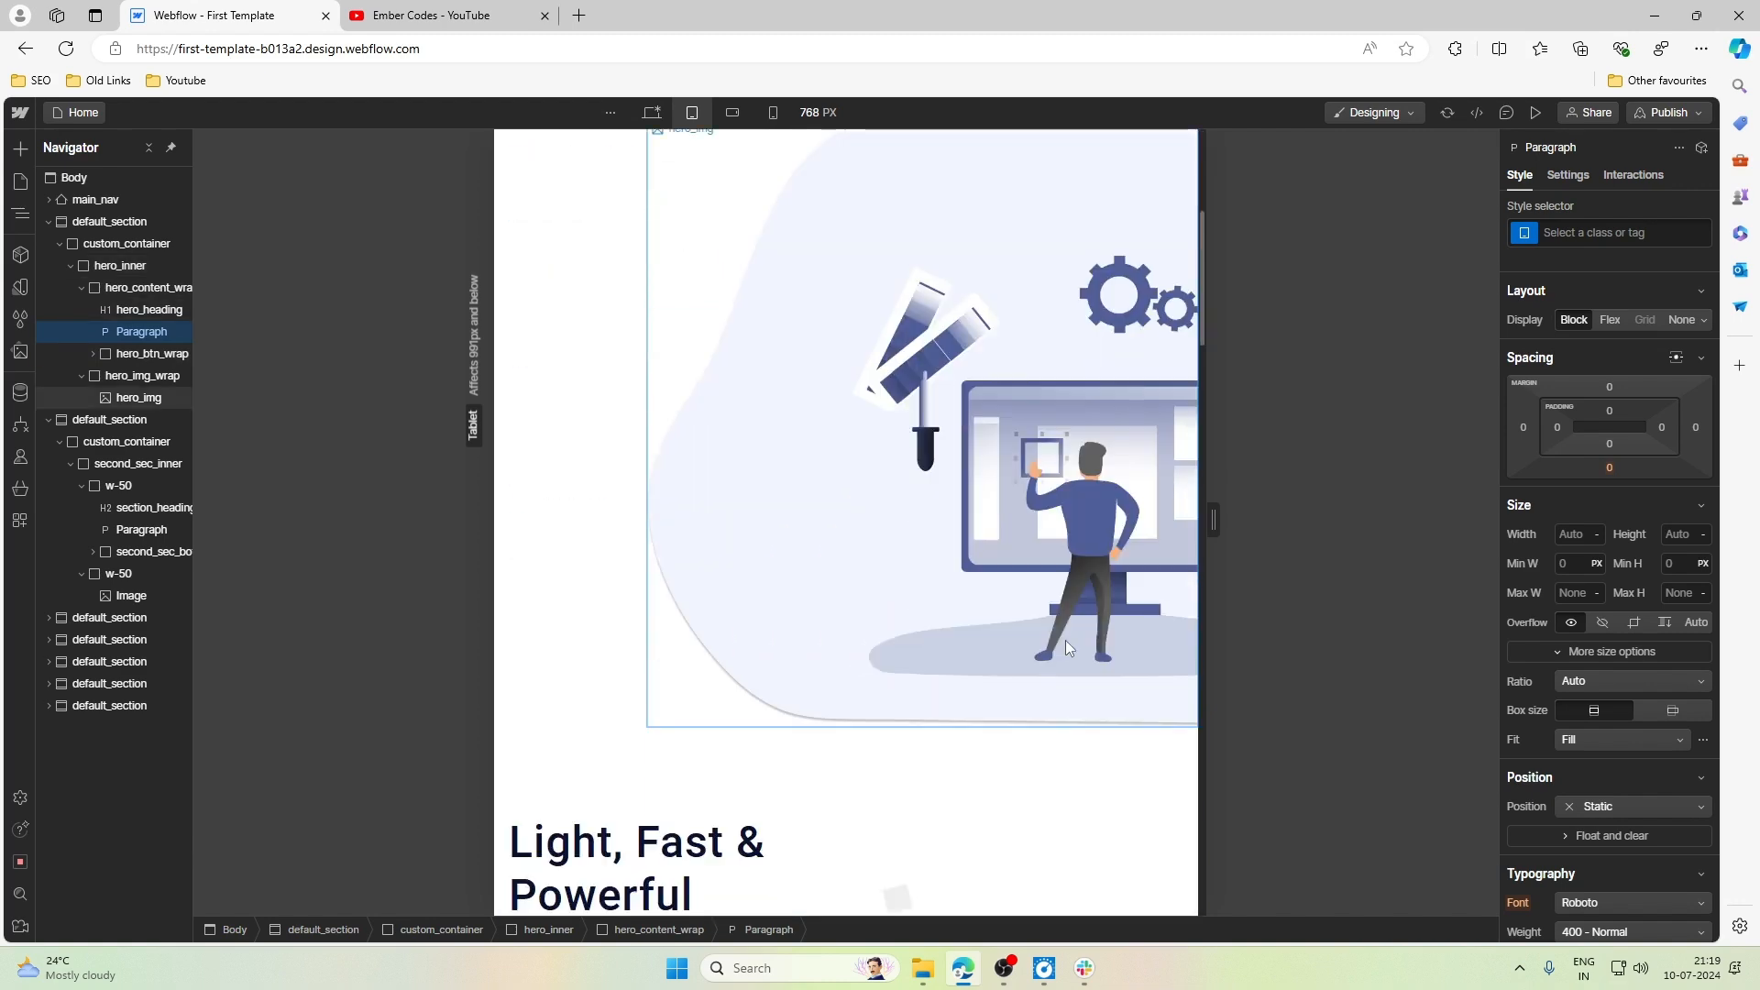
scroll(1065, 639, up, 5)
click(977, 343)
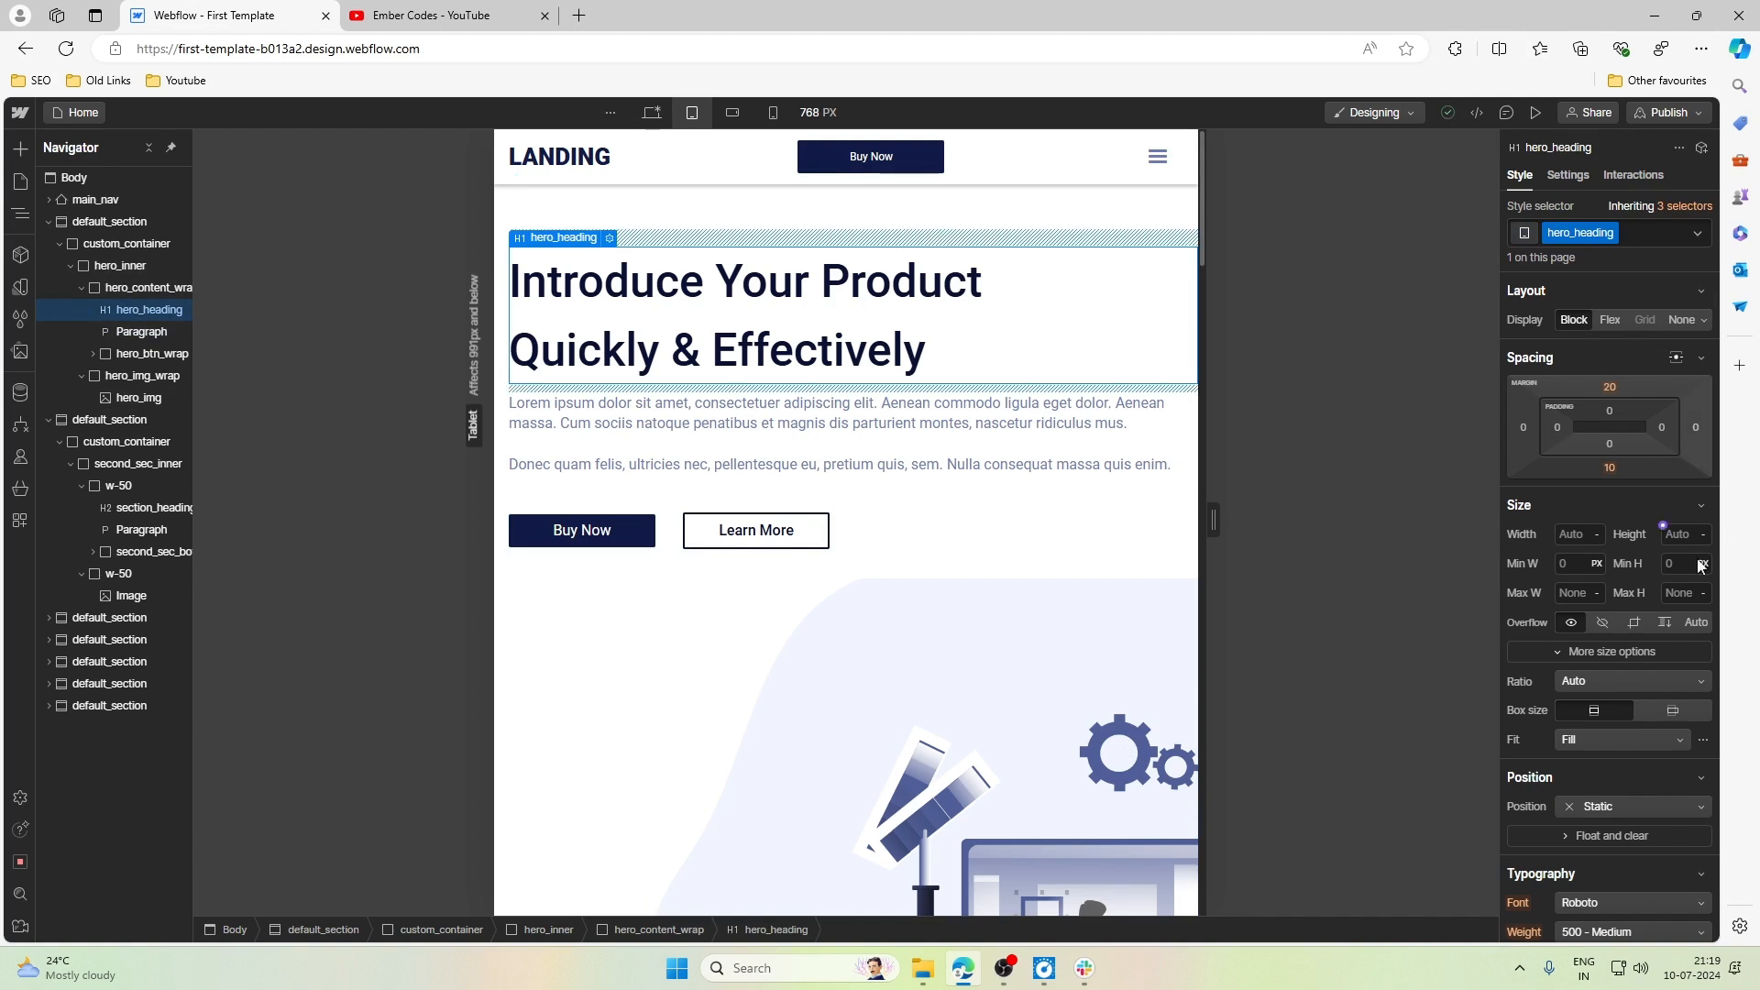
scroll(1640, 590, down, 3)
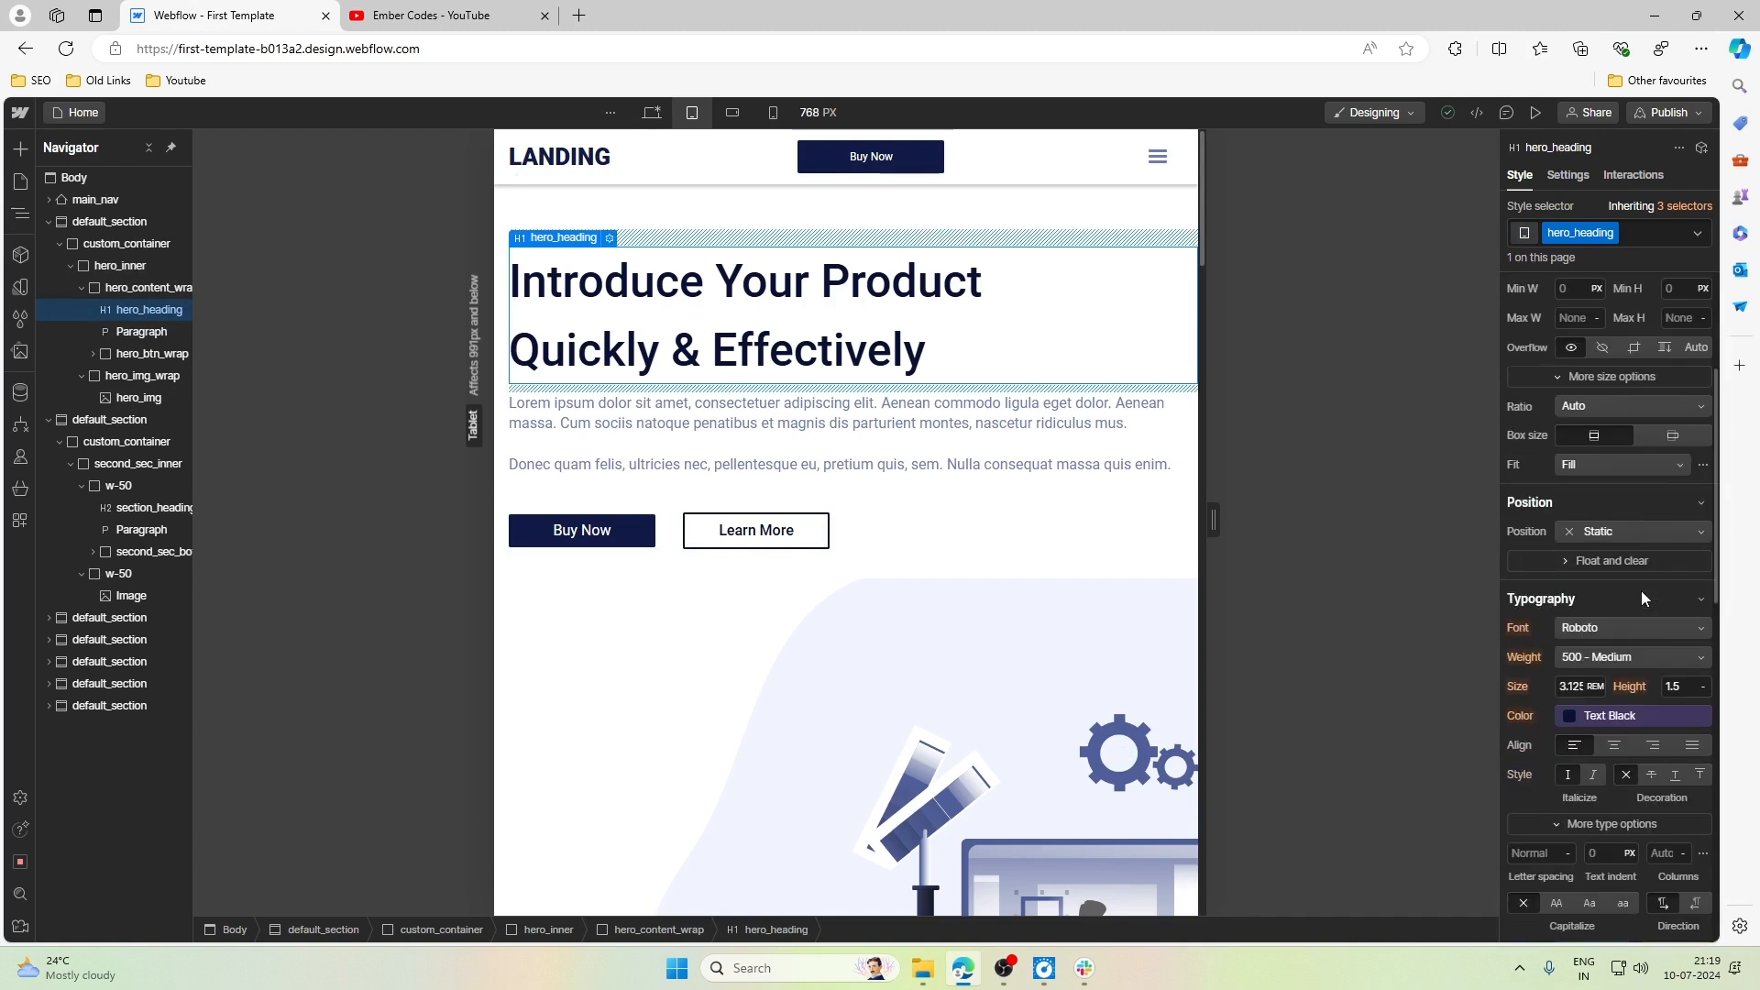
click(1652, 744)
click(1003, 455)
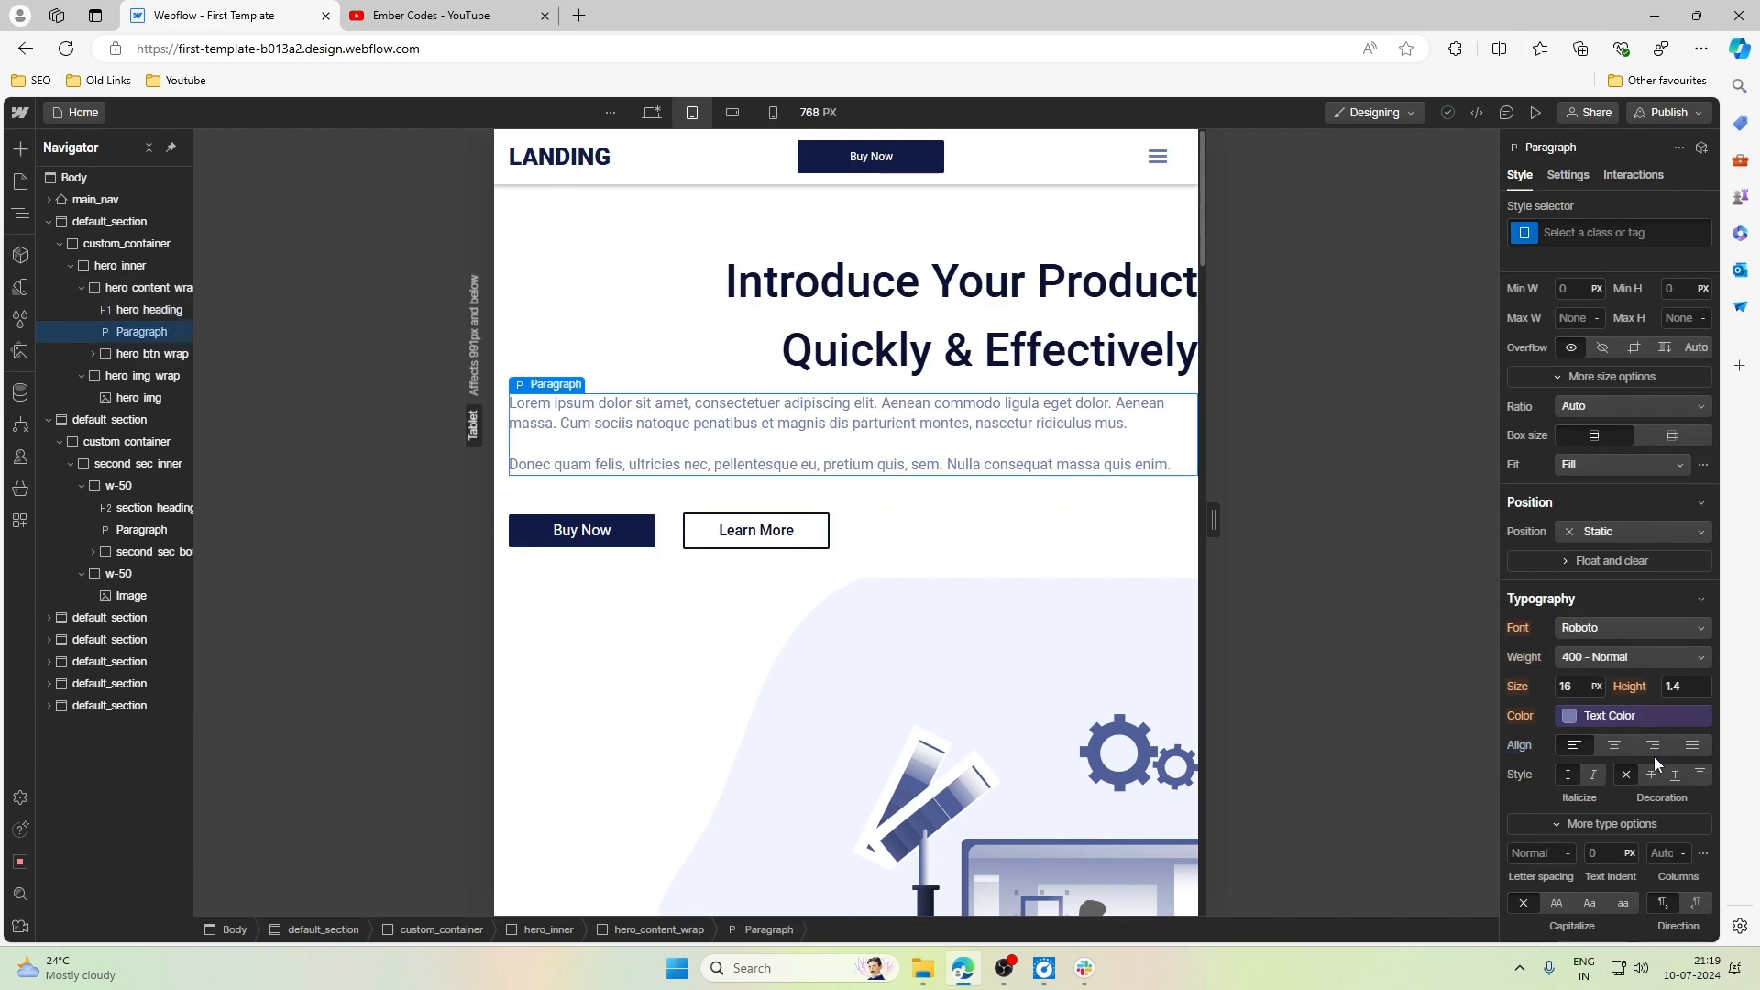
click(1652, 746)
- Make hero_btn_wrap a horizontal flex container with its buttons aligned right and vertically centered at the Tablet breakpoint
click(872, 523)
click(881, 530)
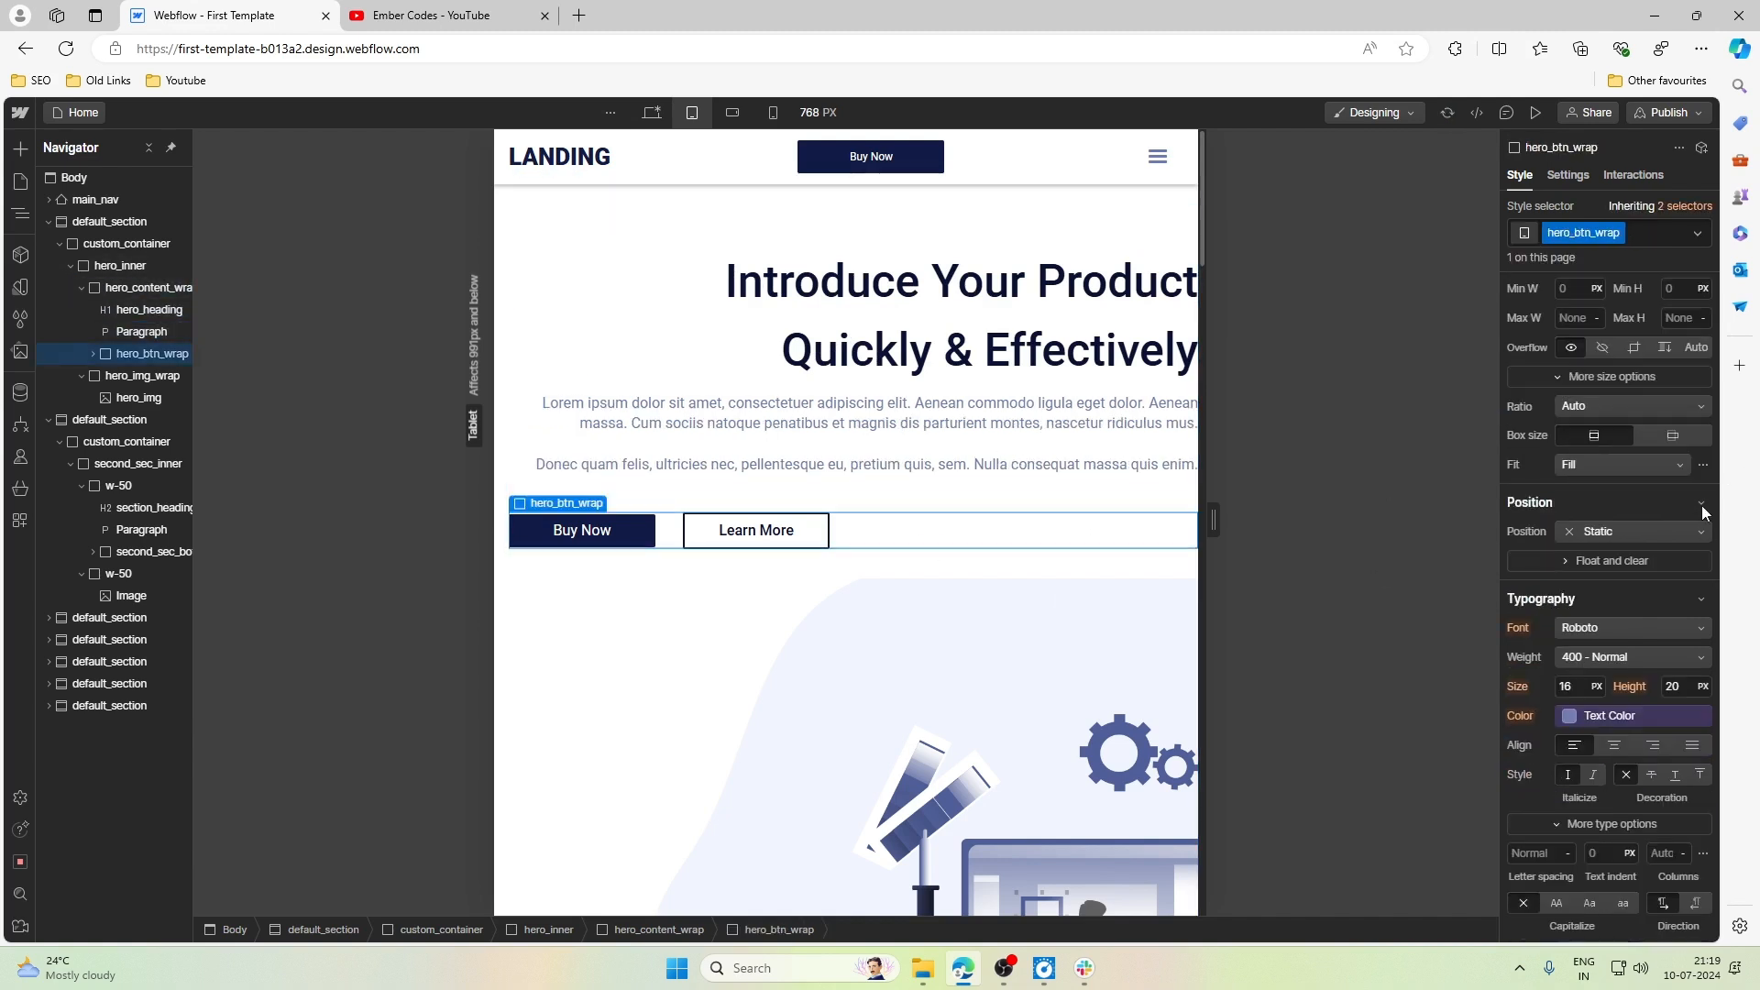
scroll(1703, 512, up, 3)
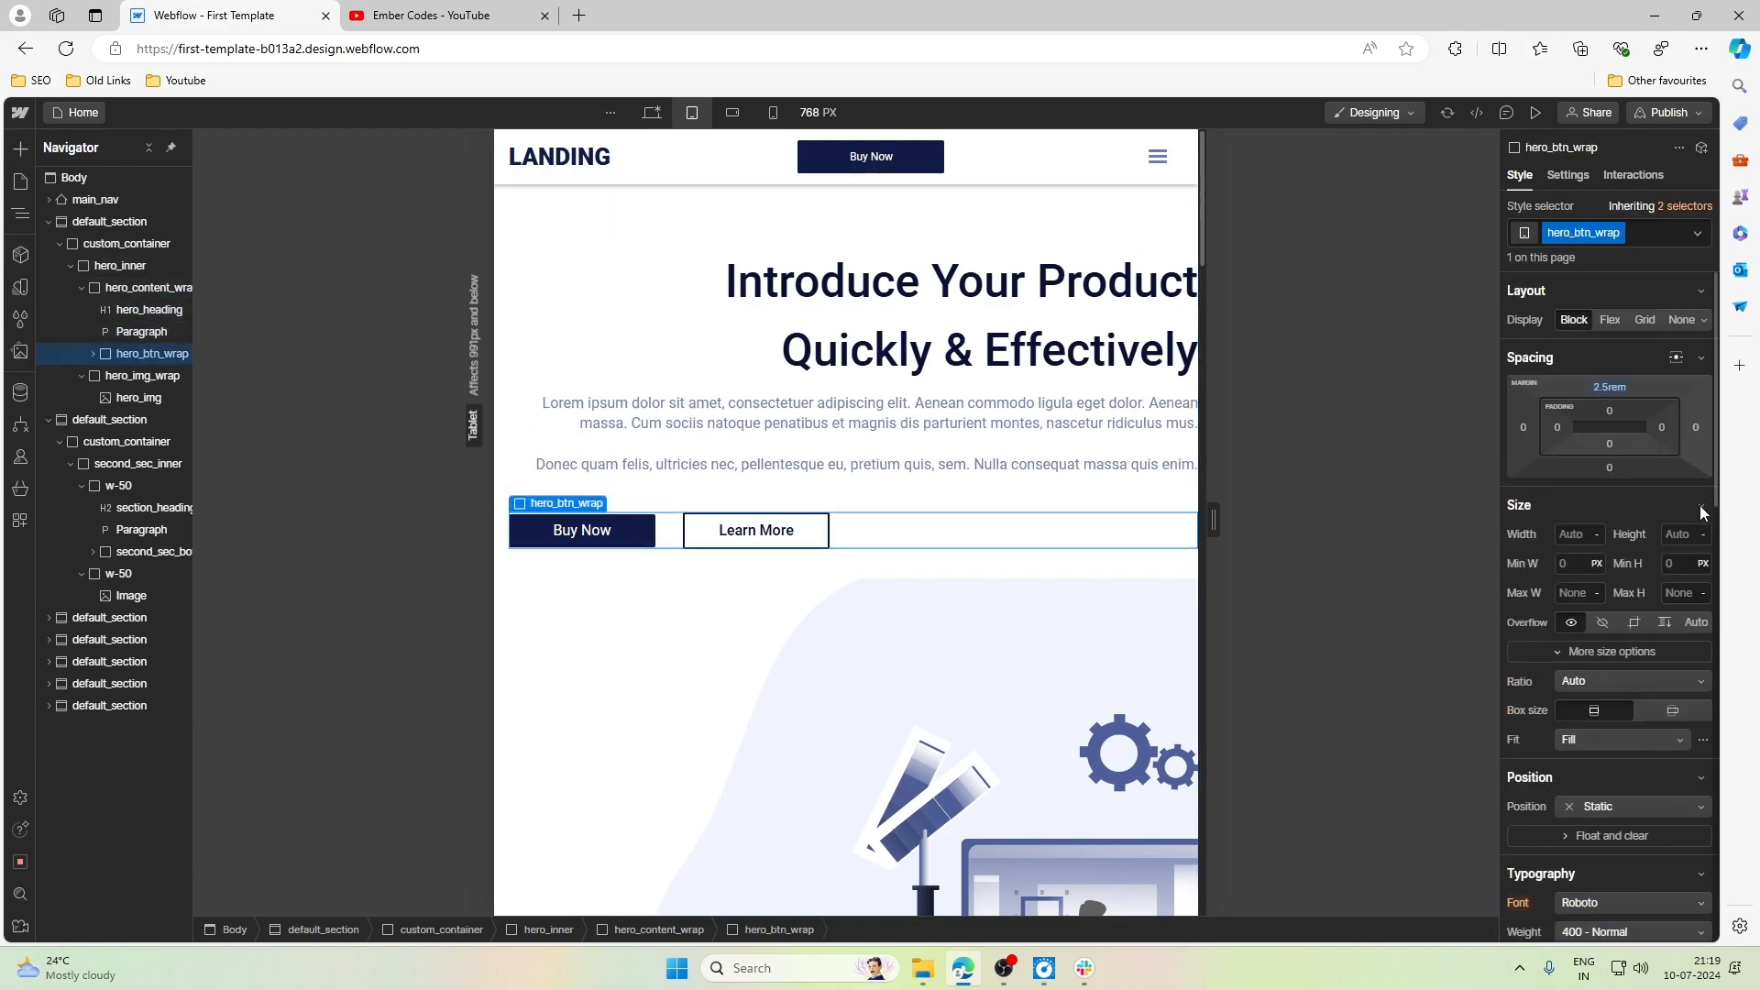
click(93, 355)
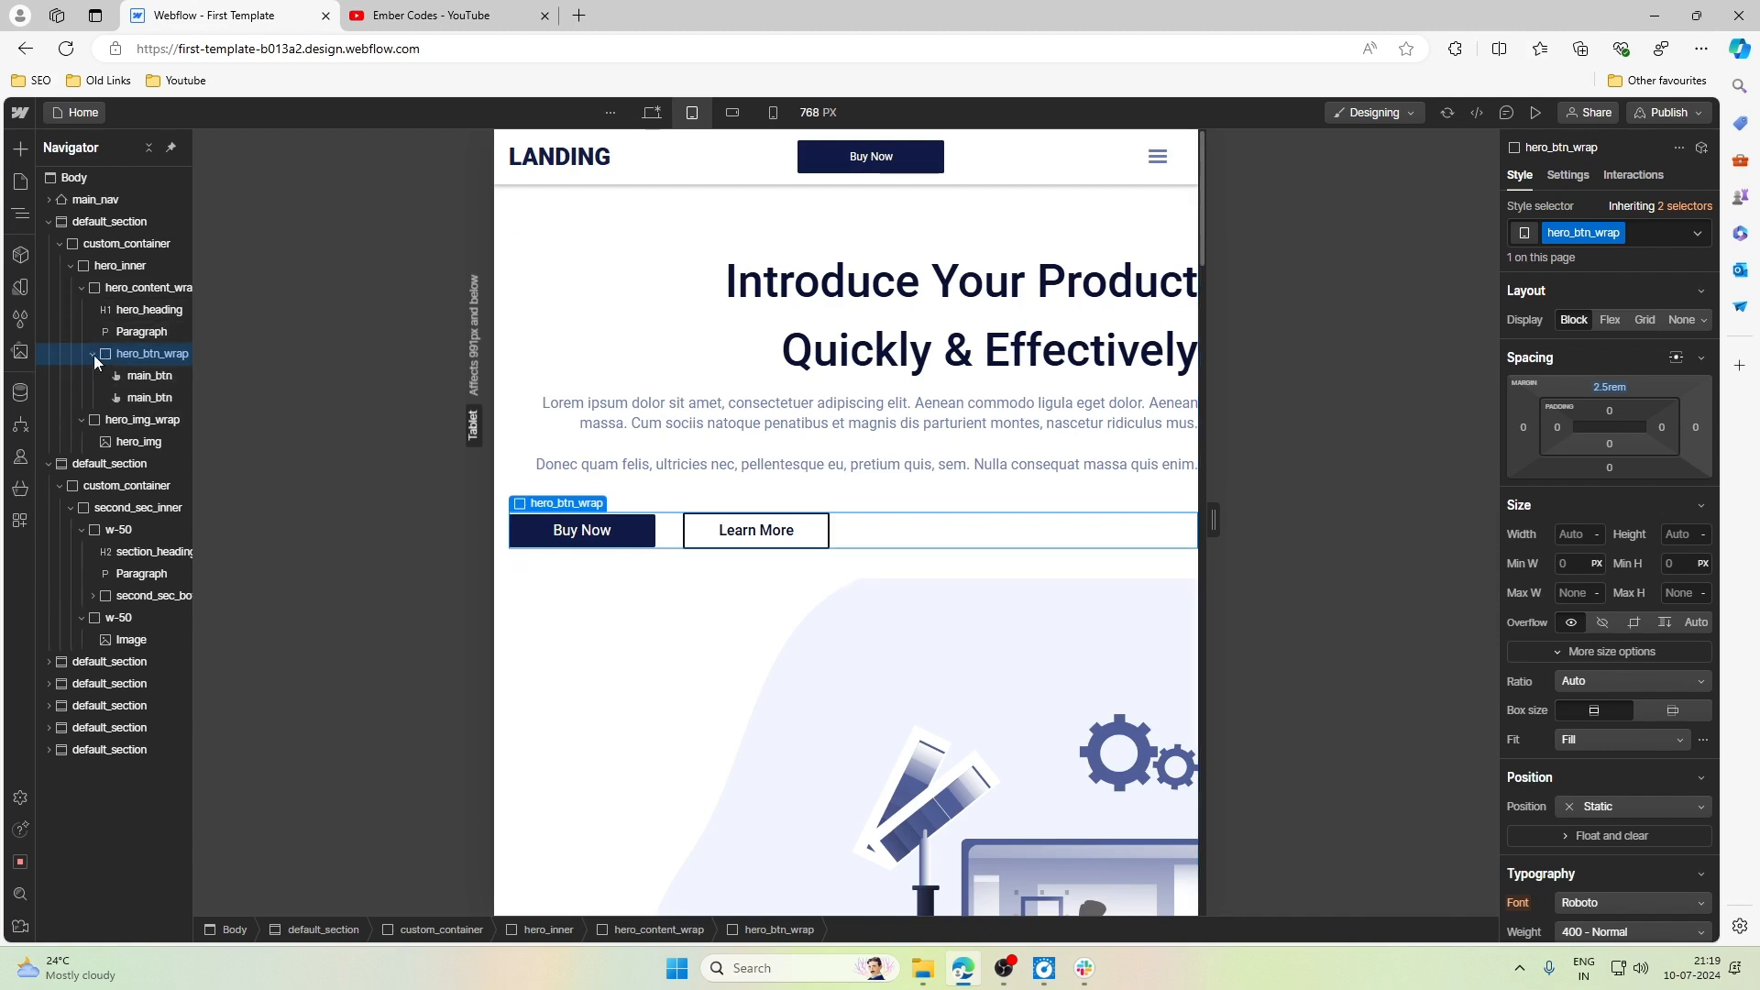
click(94, 354)
click(1610, 320)
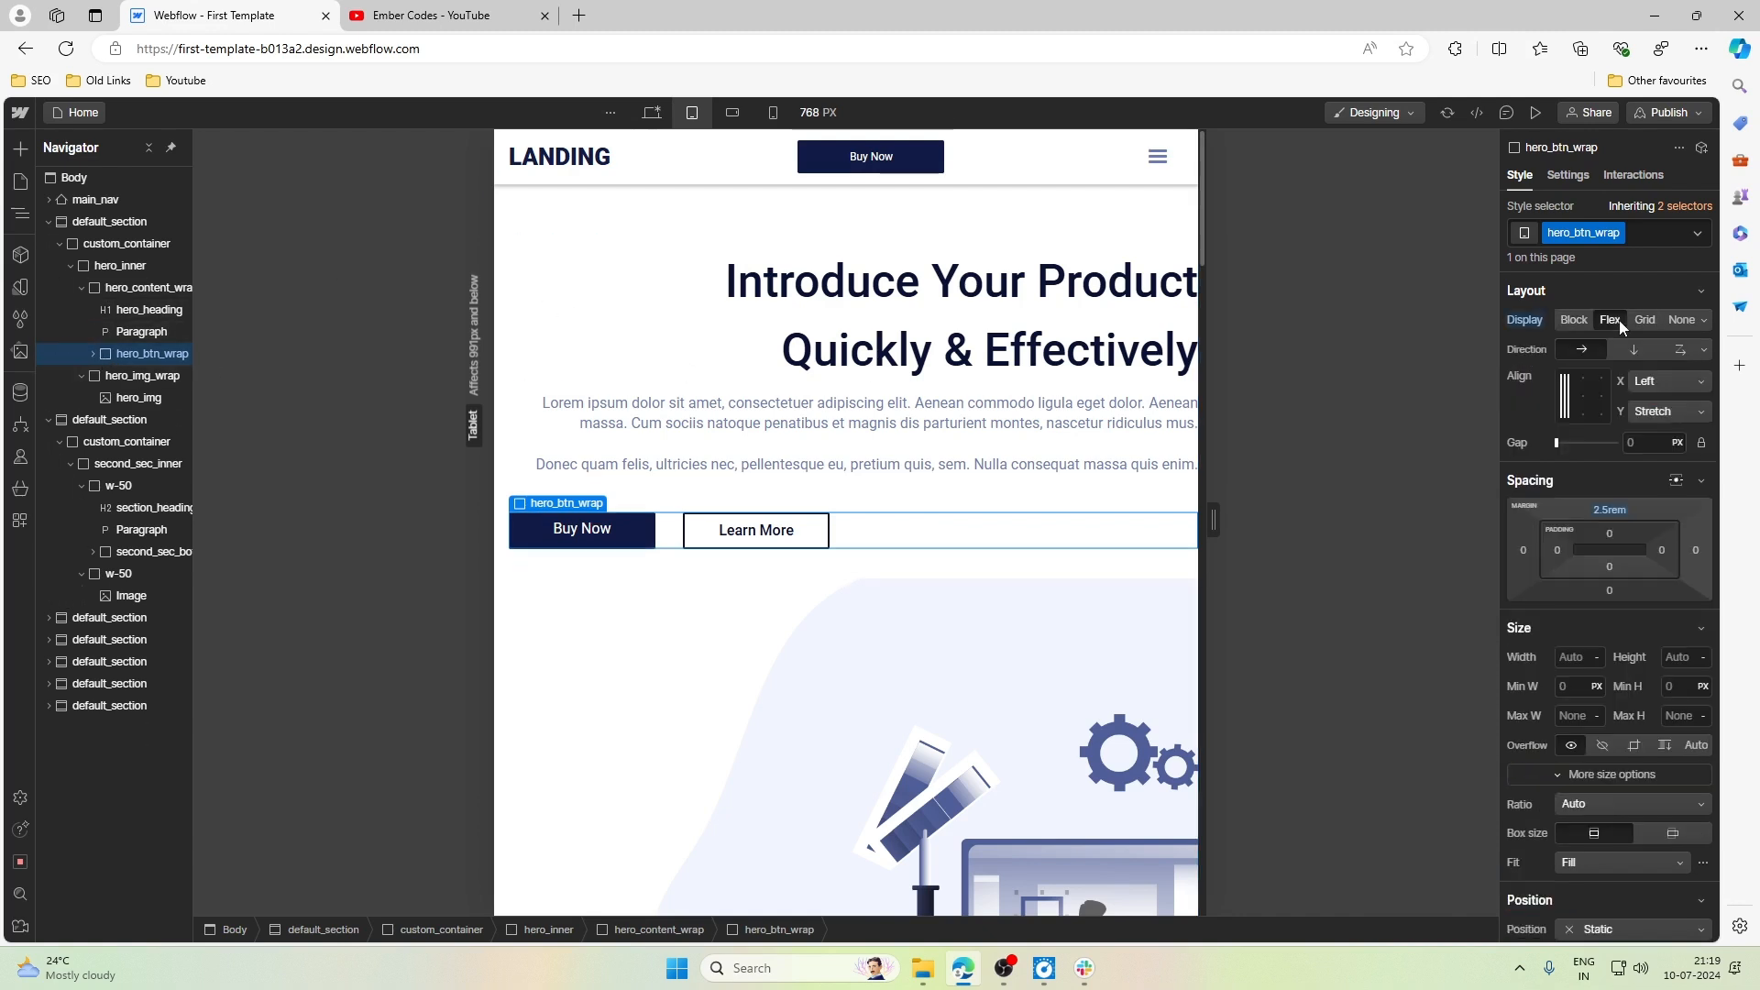
click(1704, 352)
click(1704, 352)
click(1603, 382)
click(1604, 394)
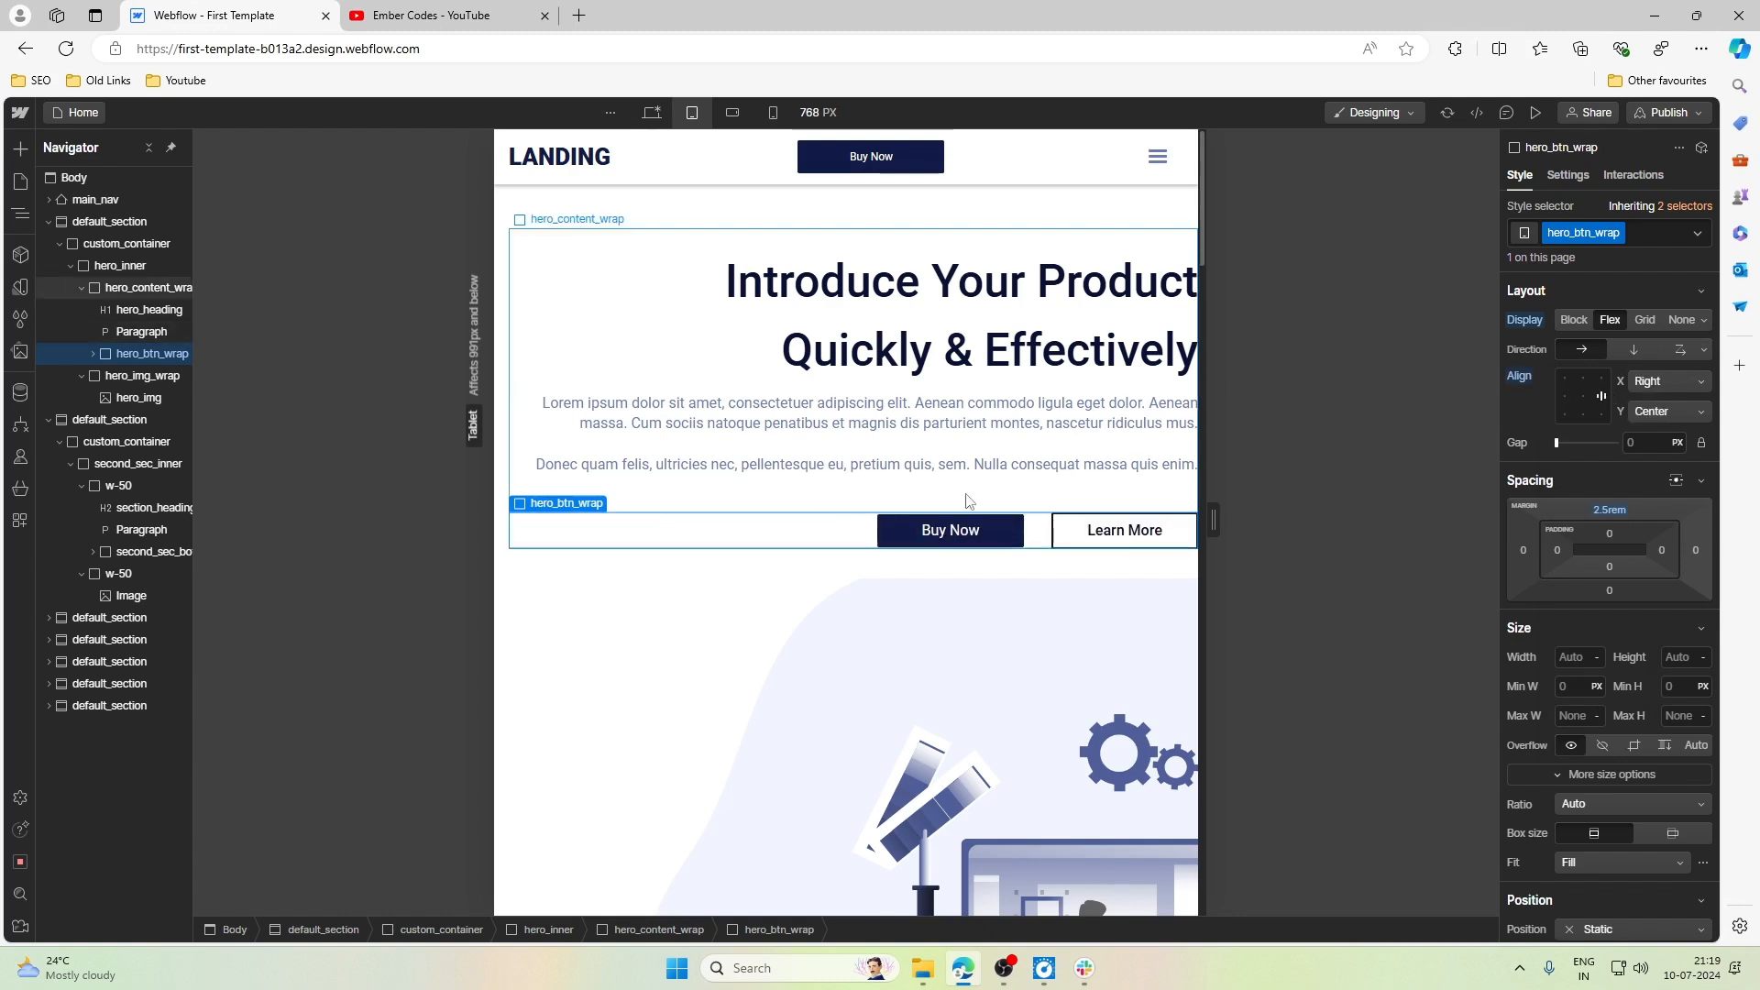
- Examine the right-aligned hero text, buttons and picture against the navigation bar at the Tablet breakpoint
click(739, 354)
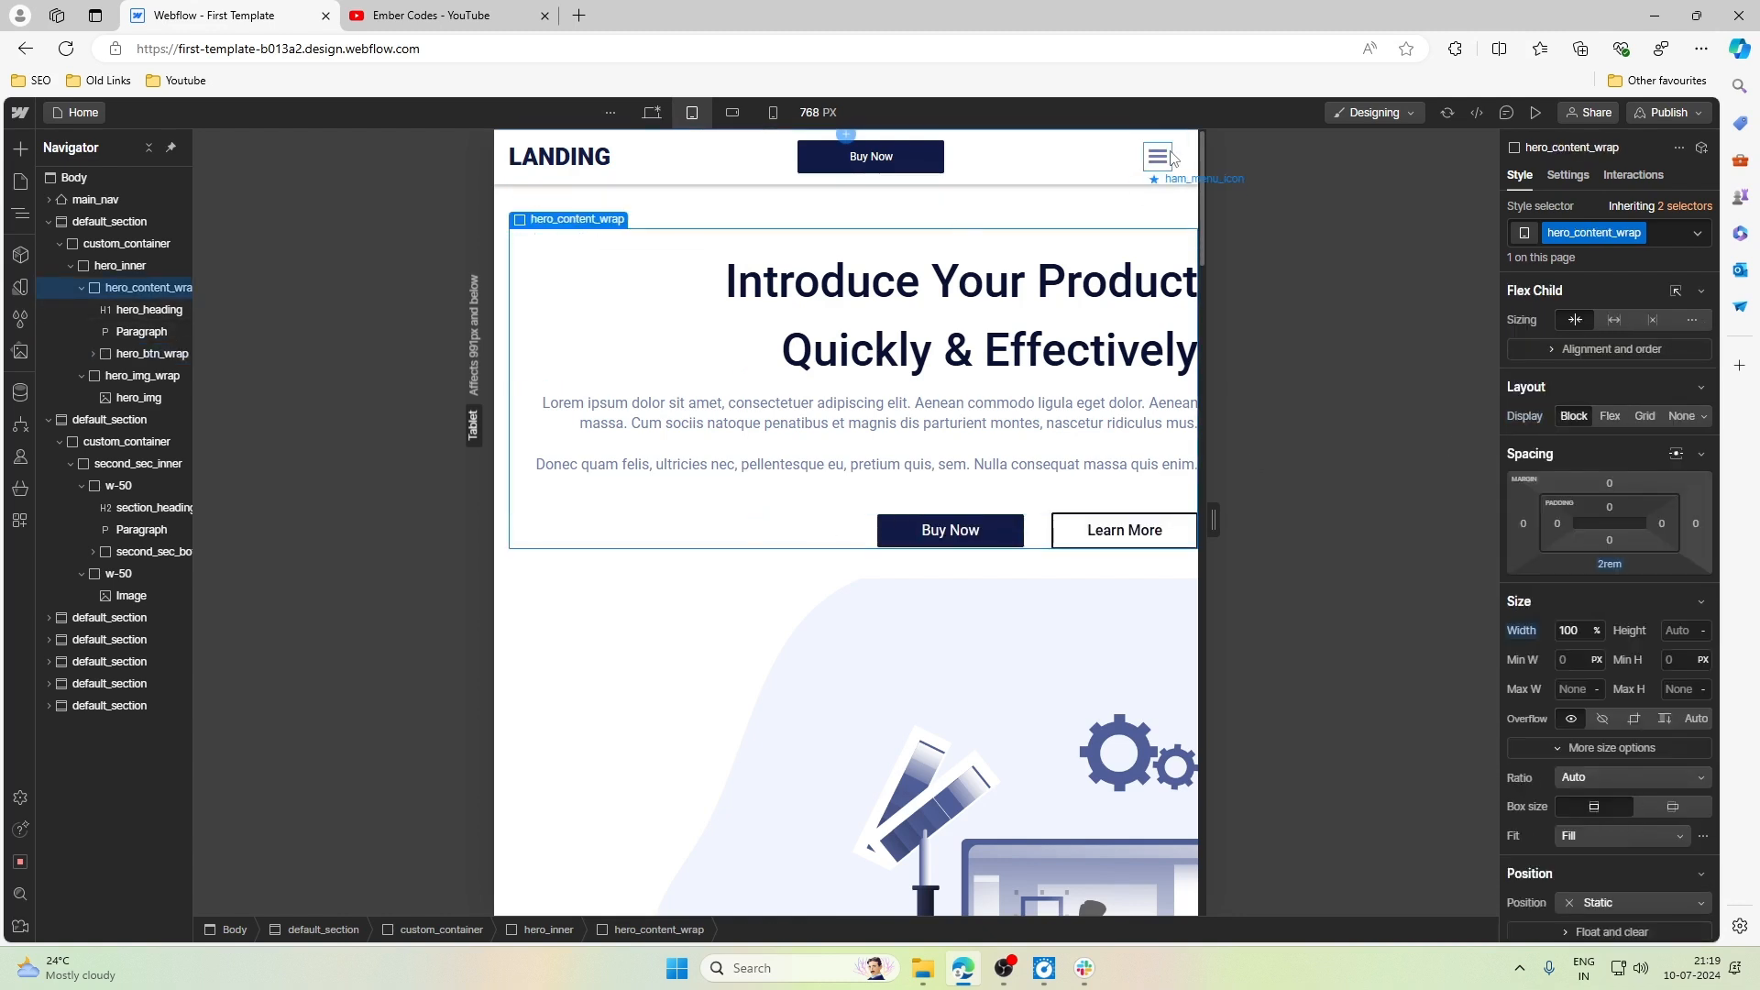
click(1100, 158)
scroll(1001, 373, down, 5)
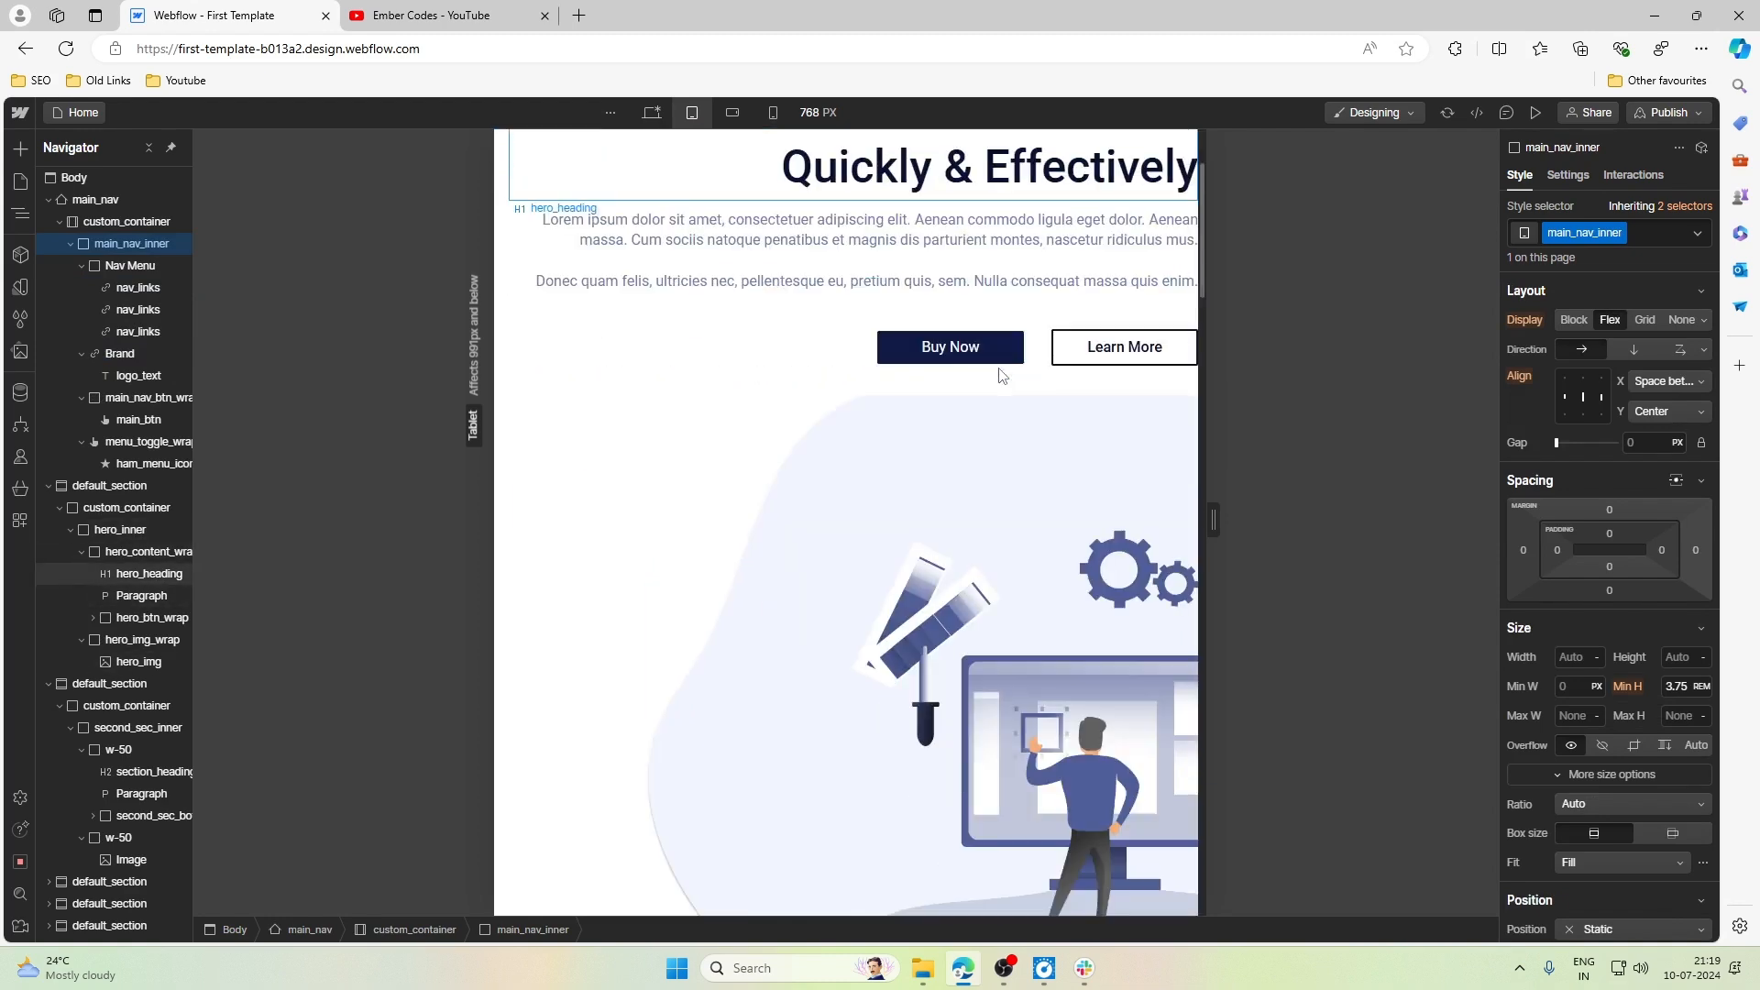
scroll(1002, 373, up, 5)
scroll(1002, 373, down, 1)
scroll(1002, 373, up, 1)
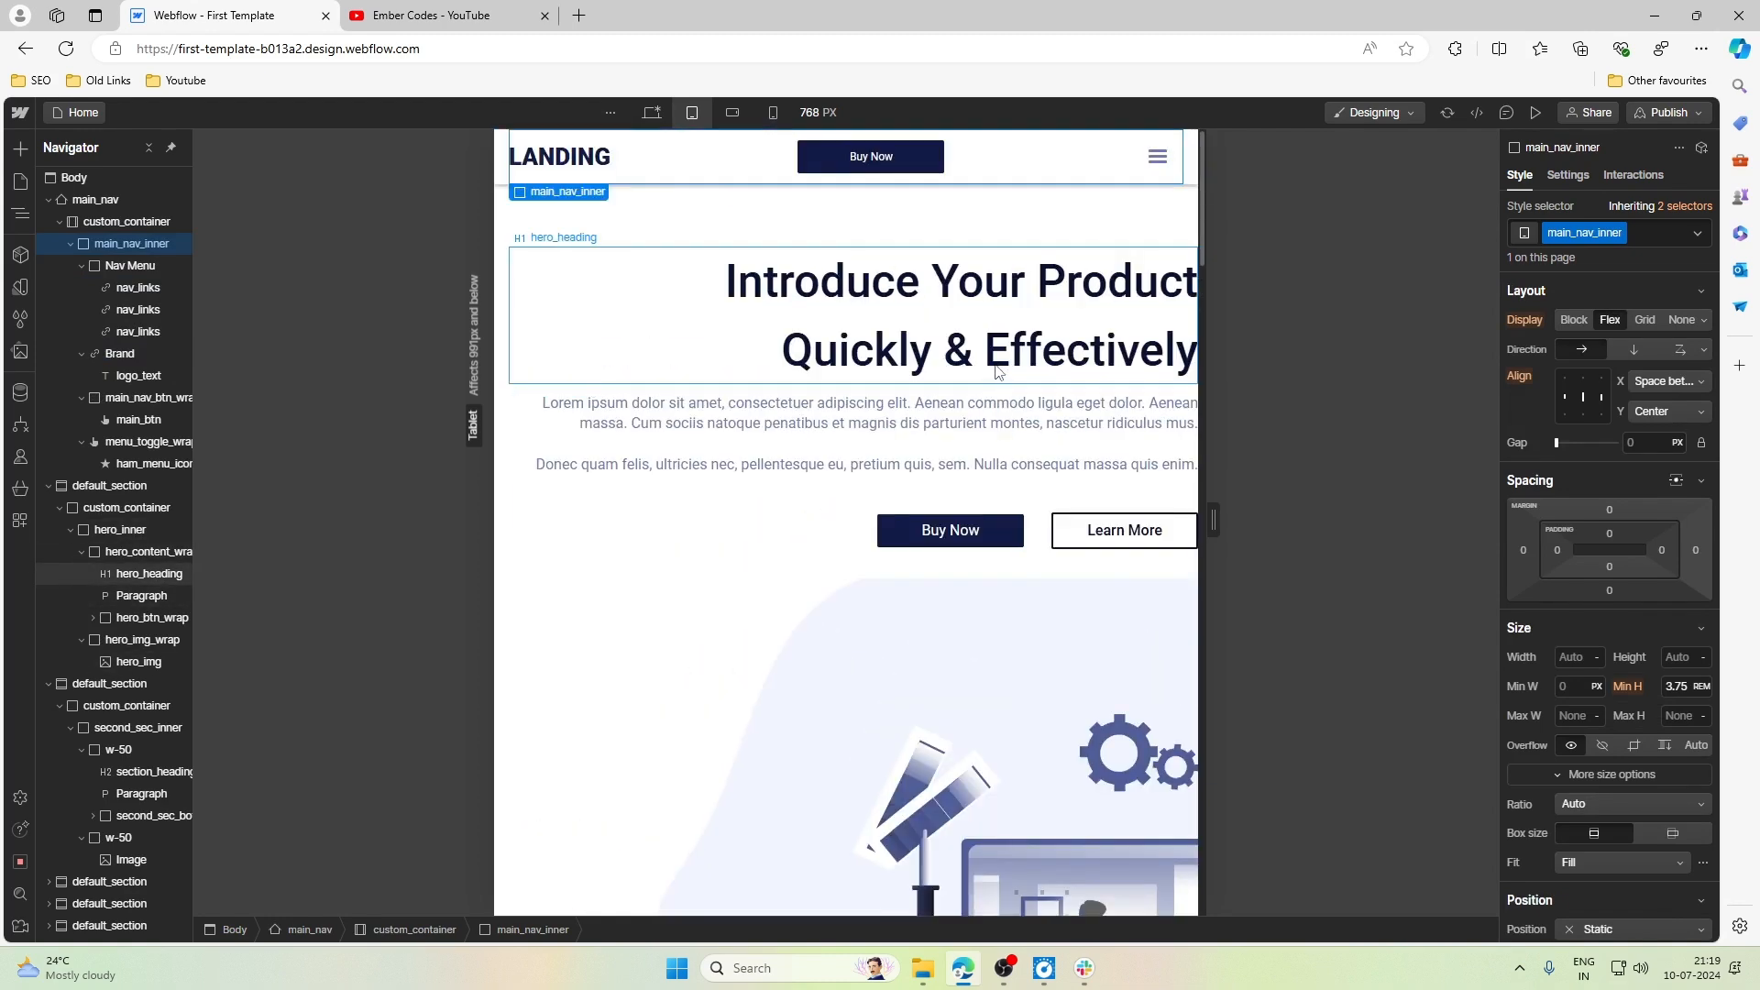
- Try left-aligning the text of hero_heading at the Tablet breakpoint
click(712, 322)
scroll(1605, 431, down, 4)
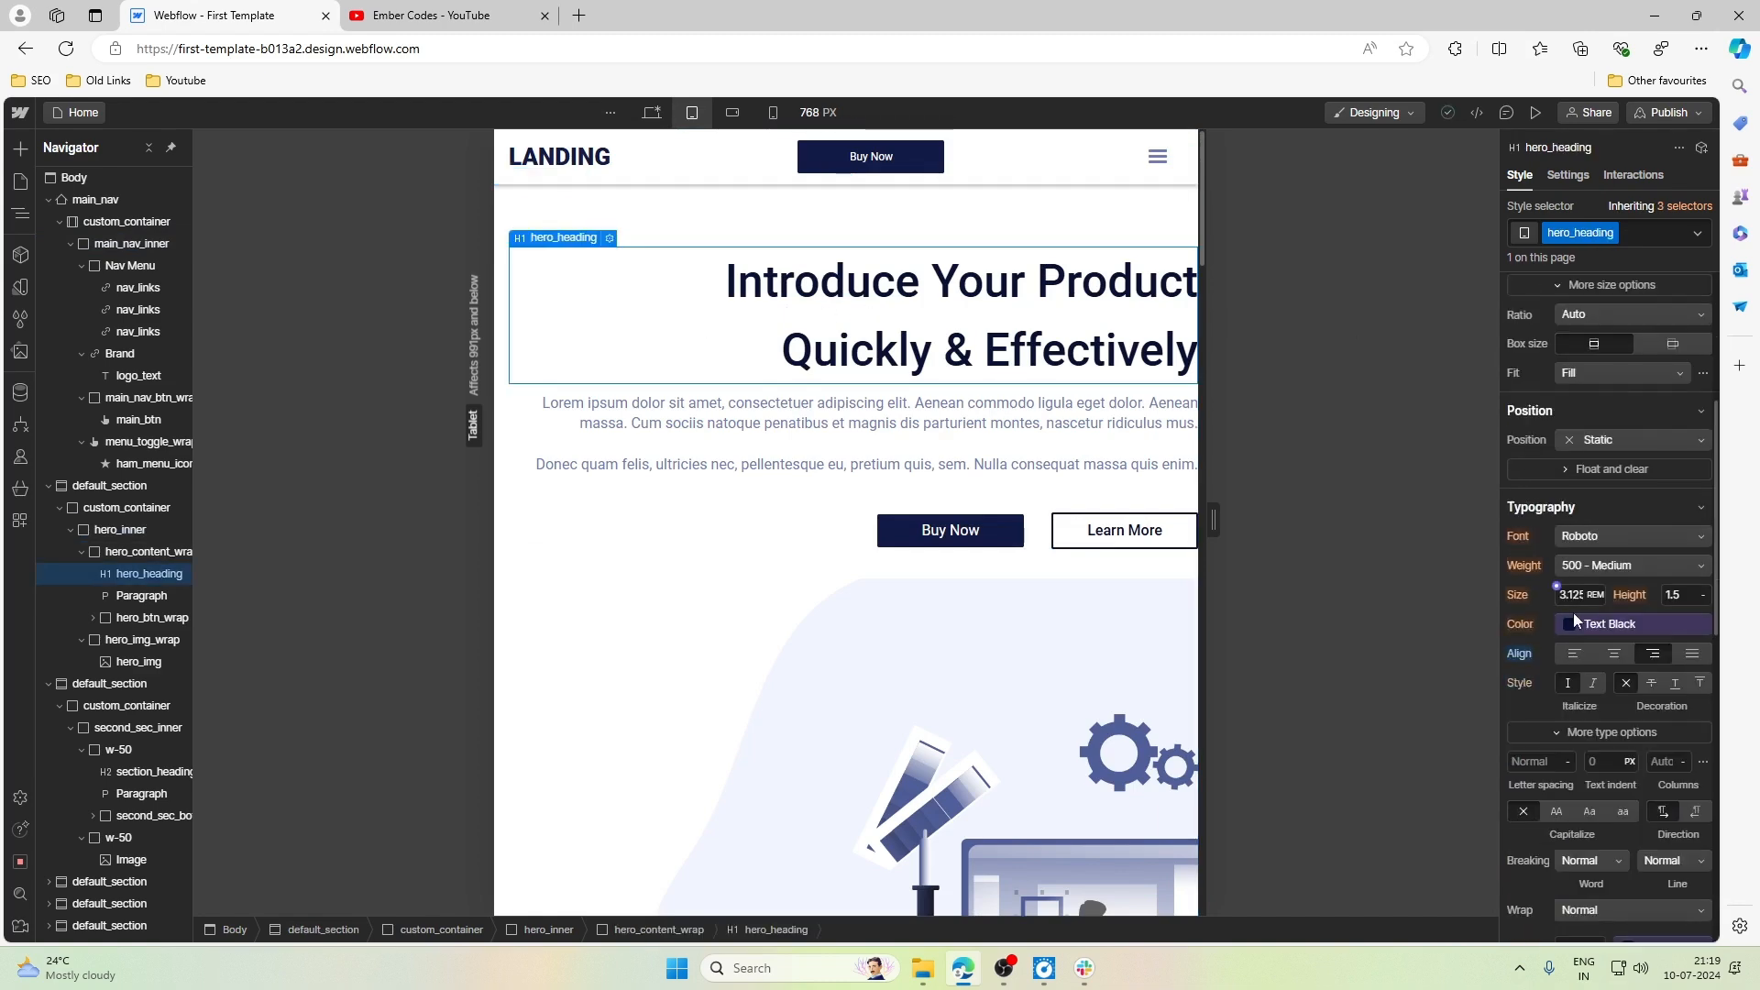
click(1529, 651)
click(1541, 680)
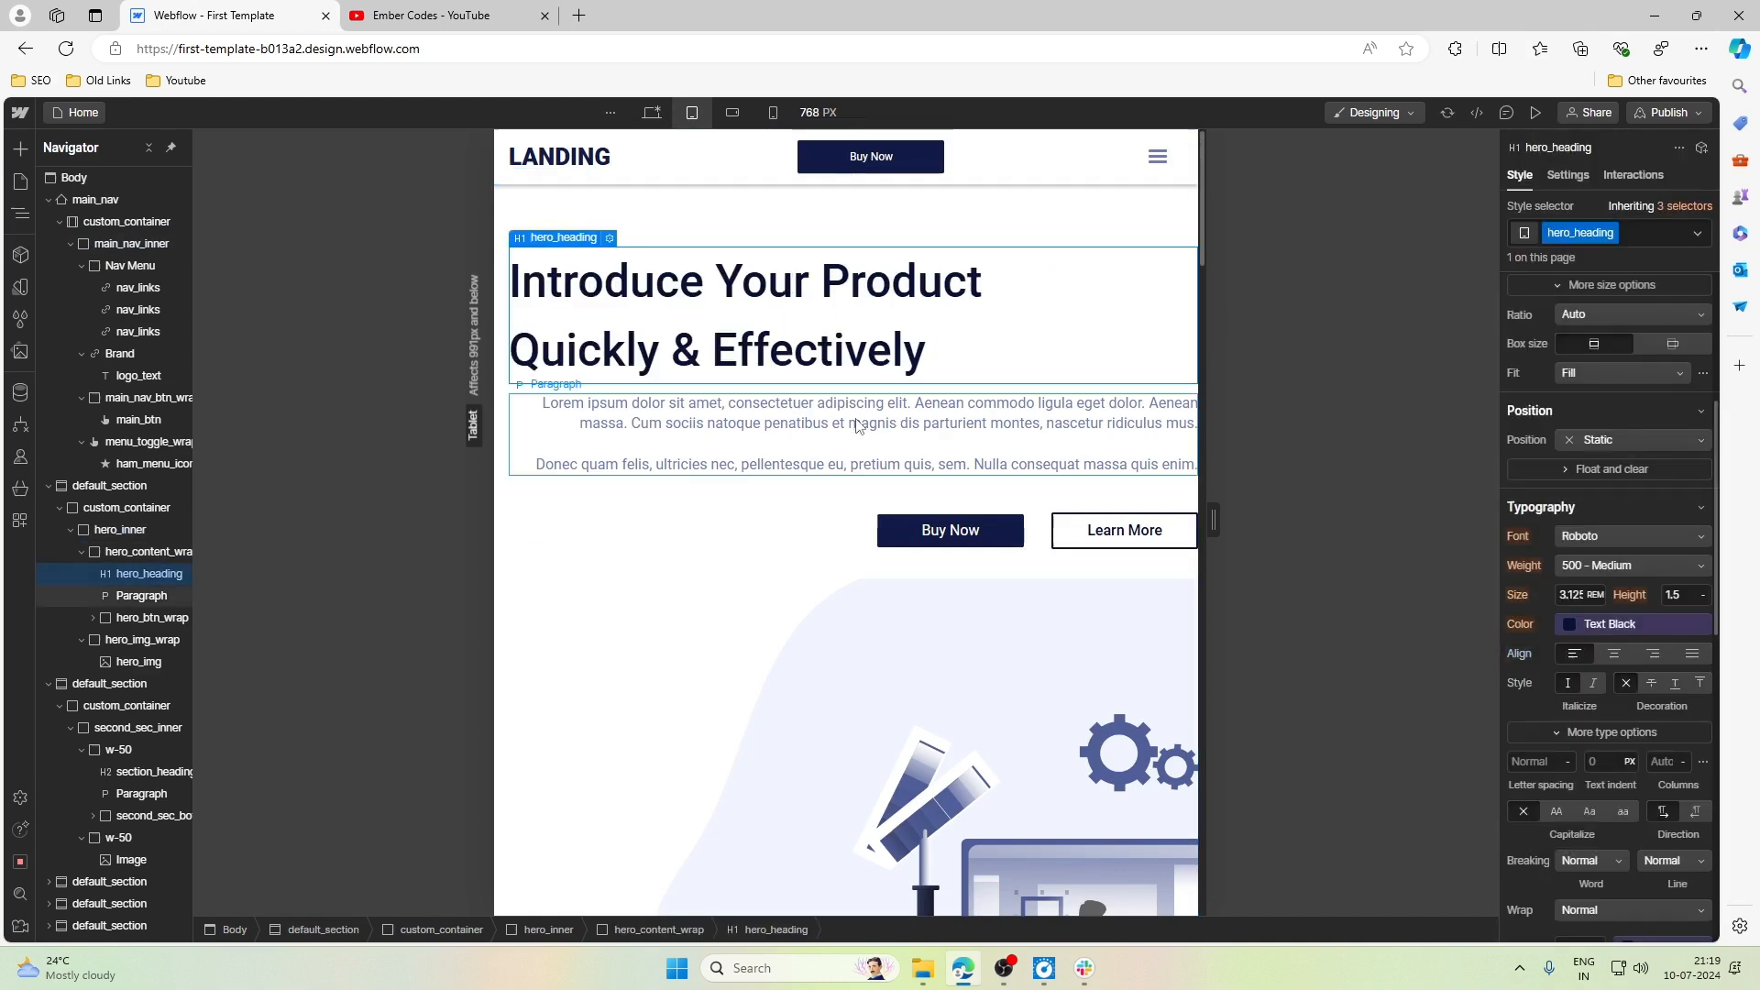
- Undo the right alignment of the hero heading, paragraph and buttons at the Tablet breakpoint, and check the hero section
key(ctrl+z)
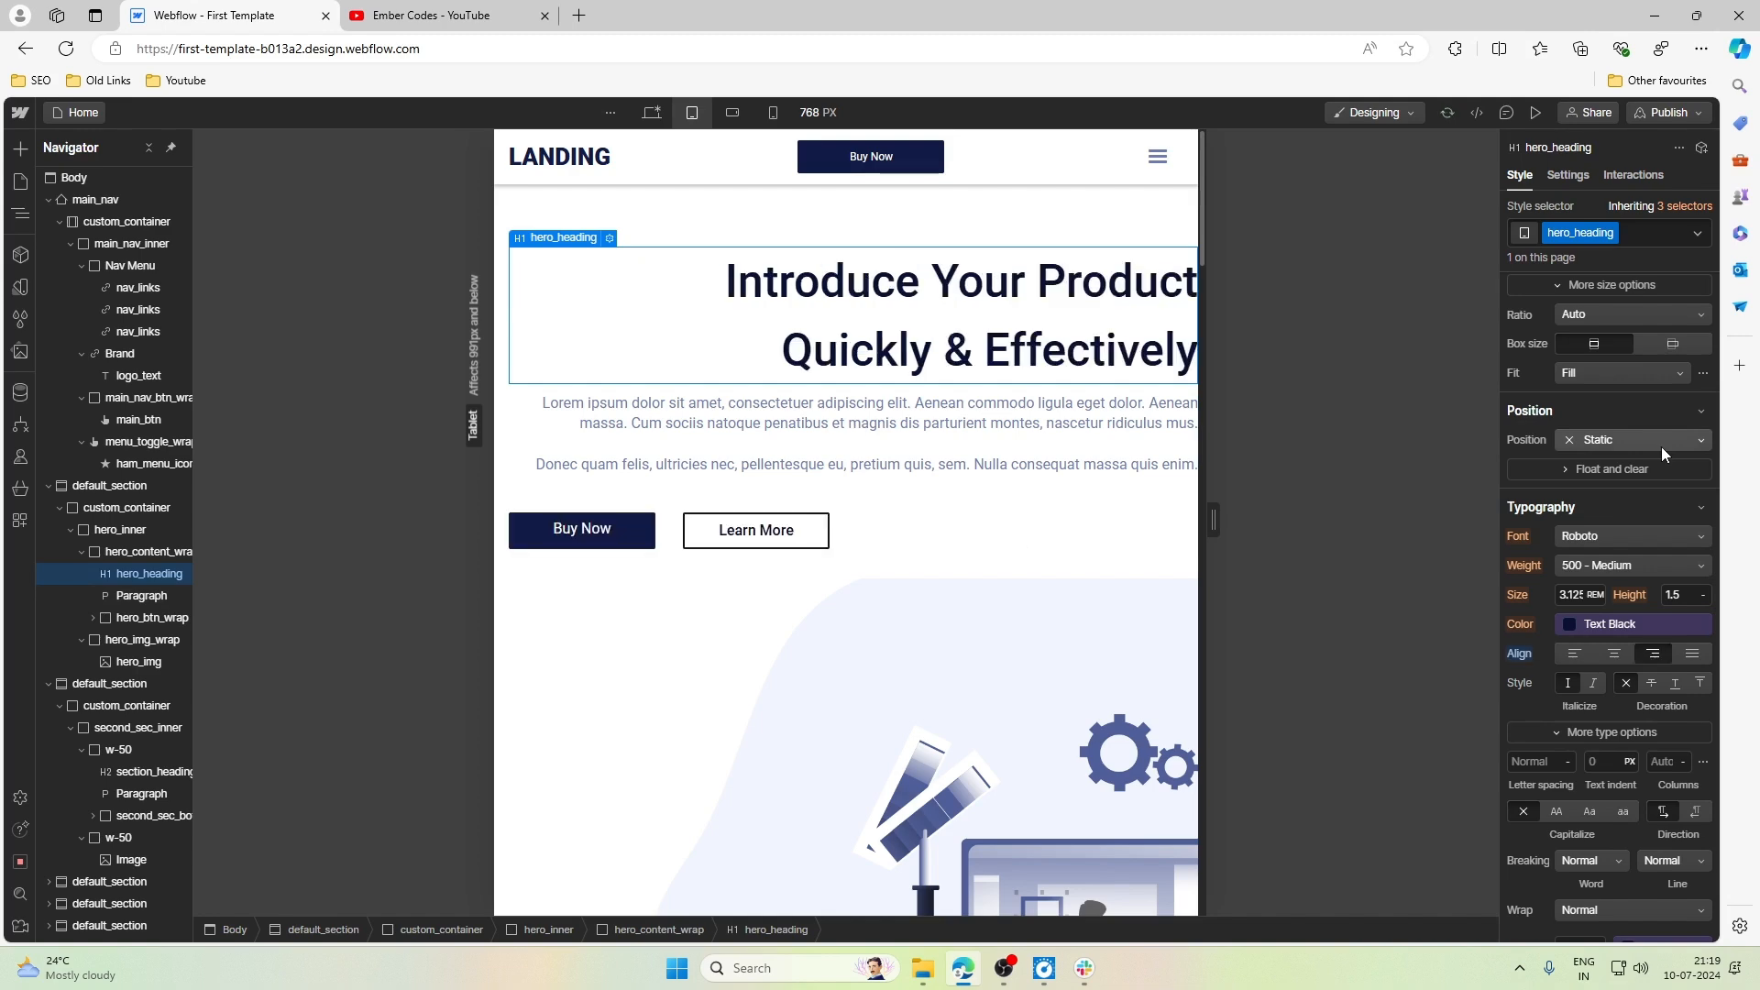
key(ctrl+shift+z)
click(1129, 212)
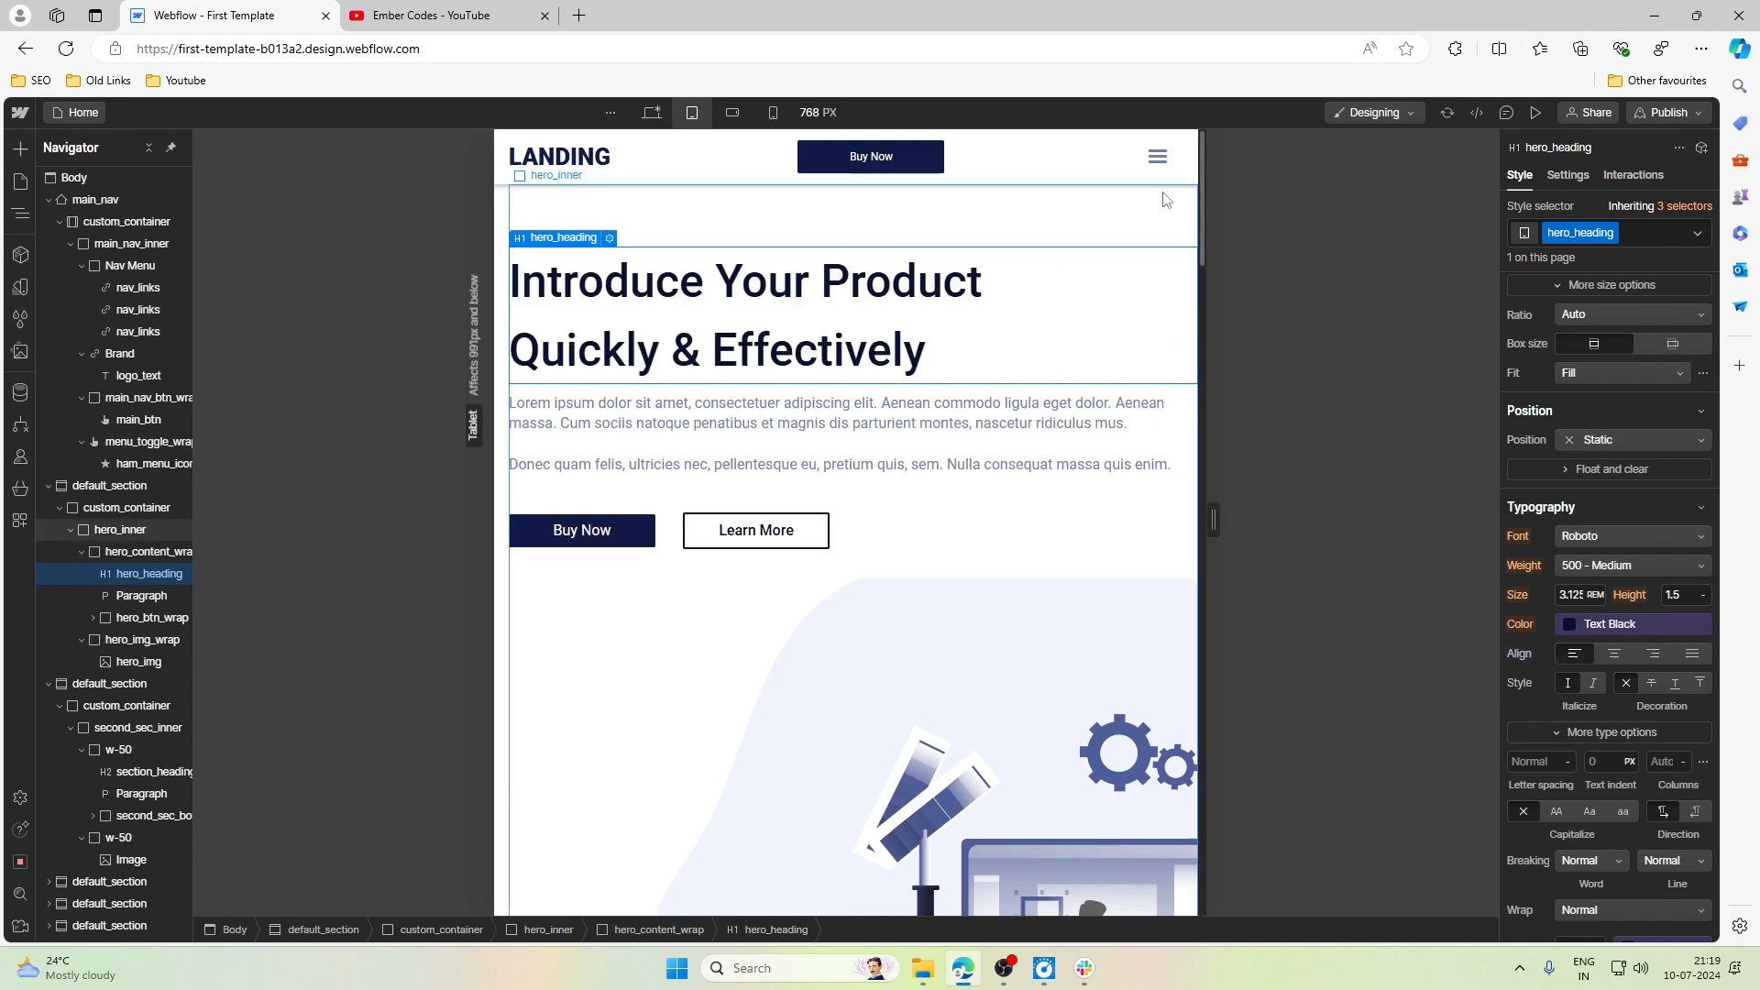
scroll(1146, 532, down, 6)
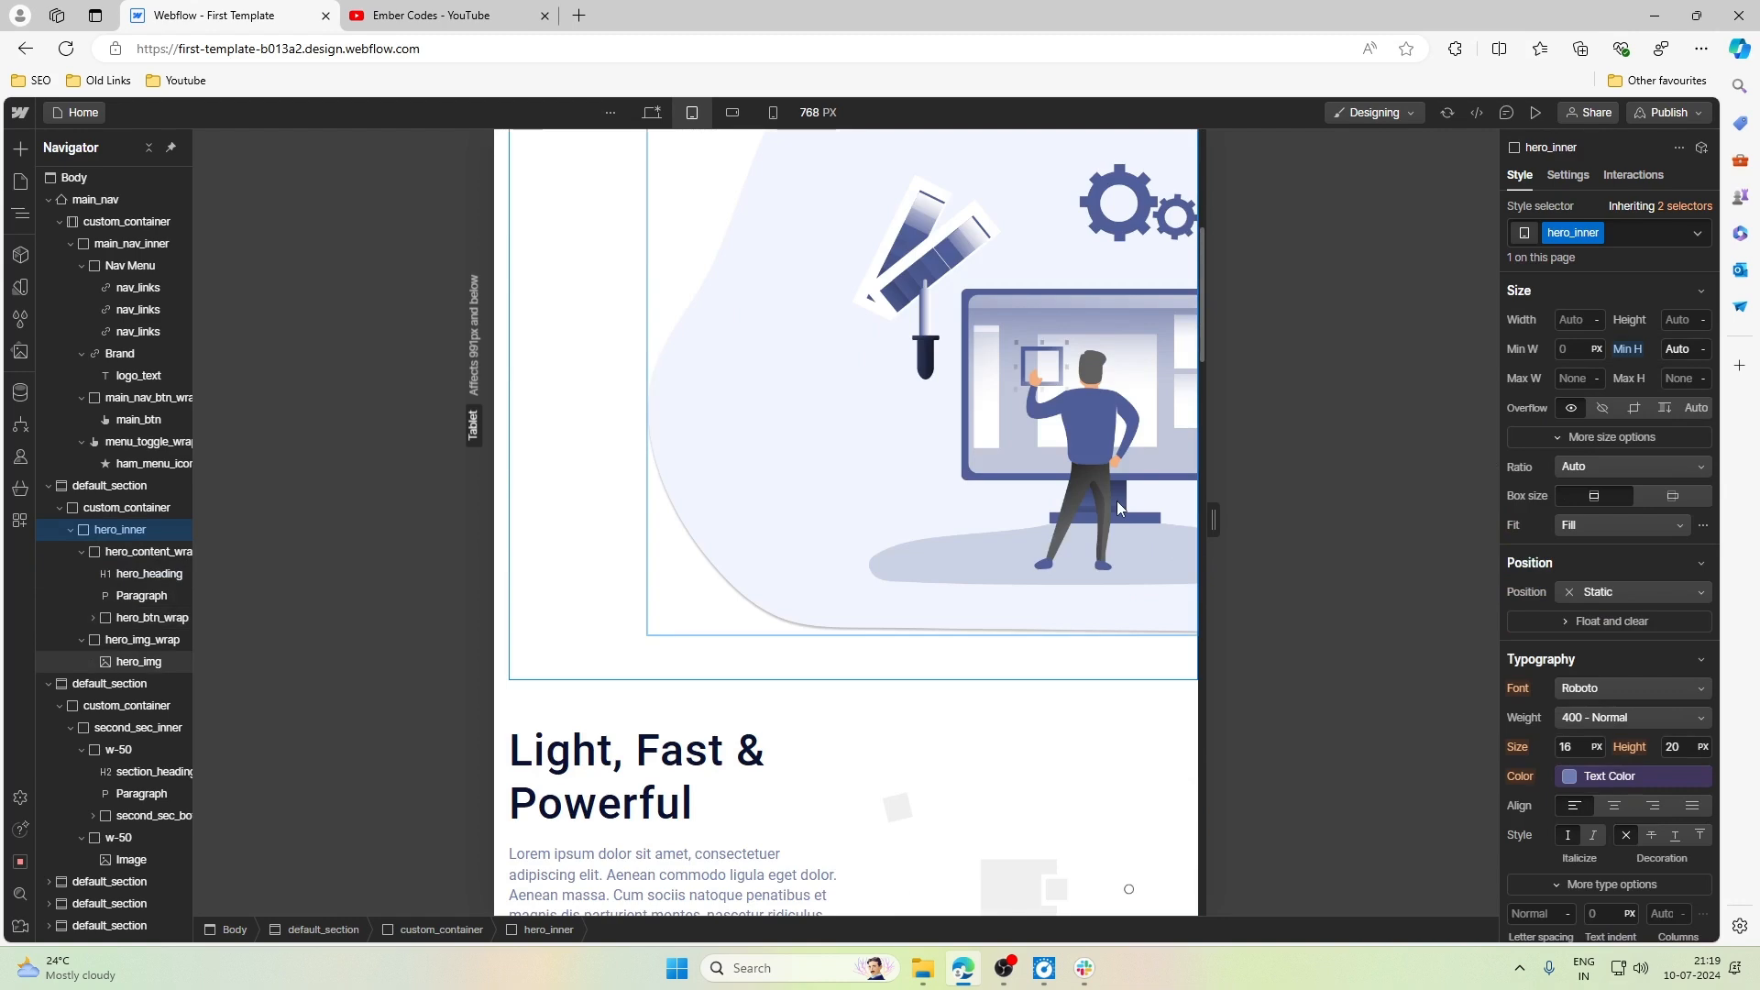
scroll(1101, 506, up, 5)
scroll(1099, 504, up, 1)
scroll(1097, 503, down, 6)
scroll(1098, 503, up, 6)
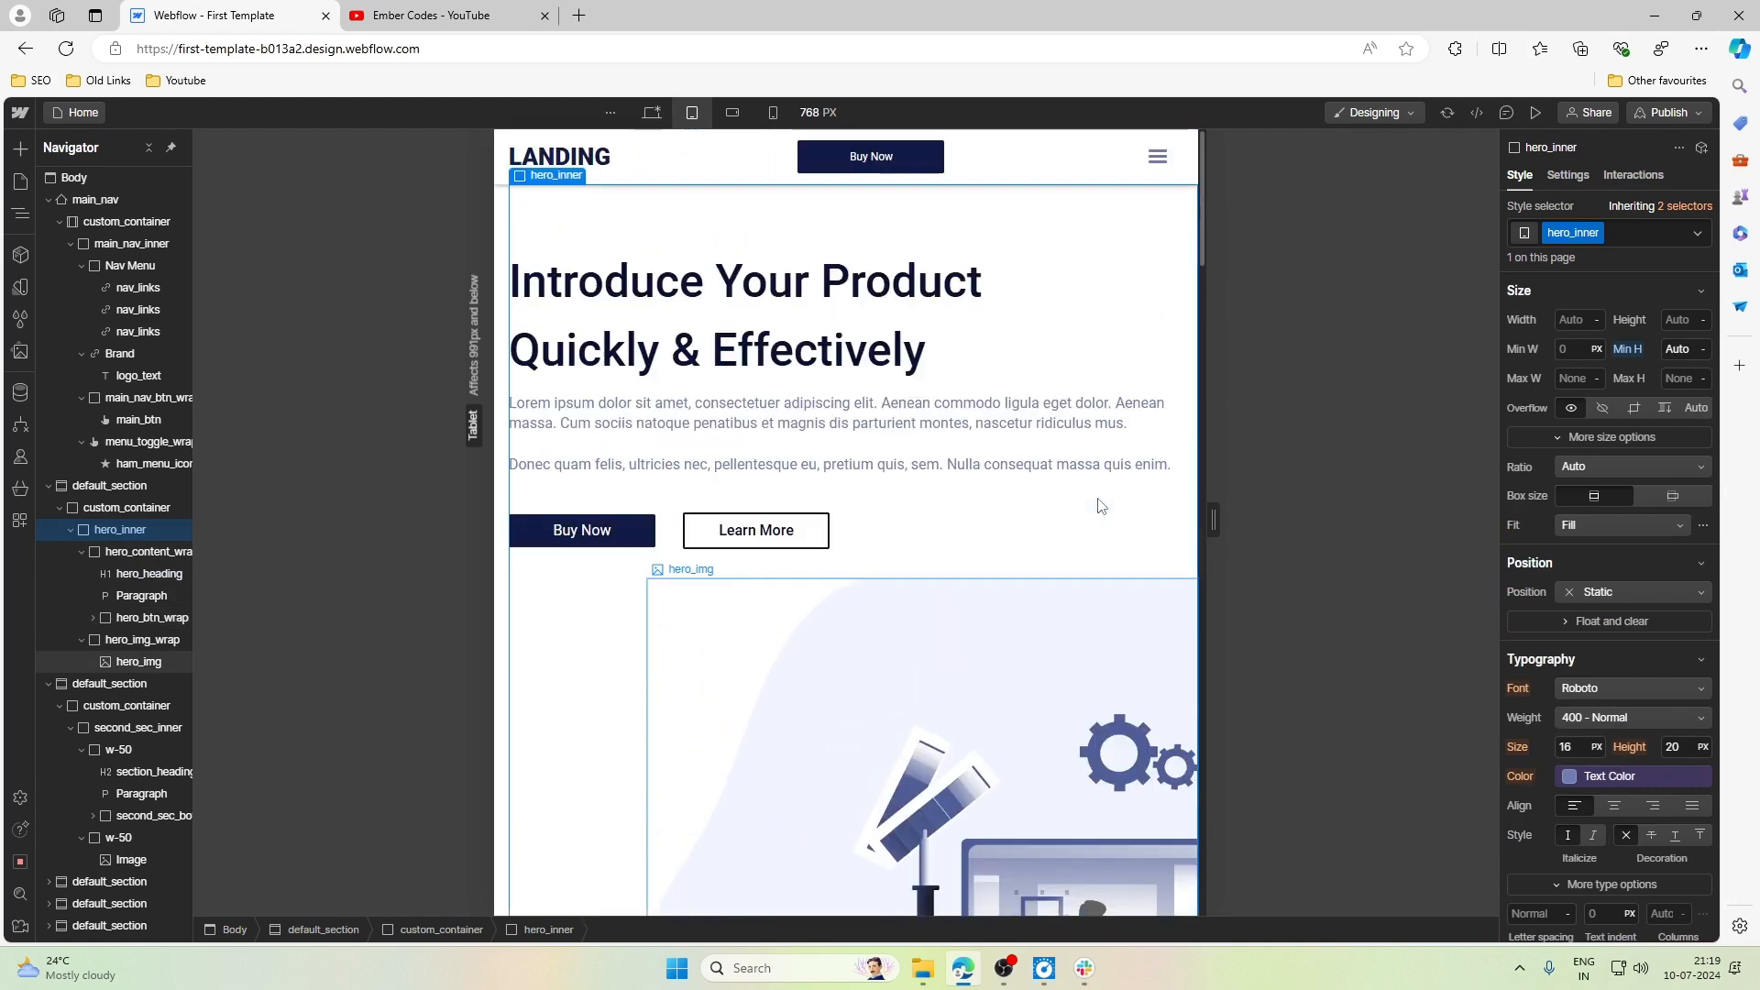
- Make the flex children of second_sec_inner, in the second section, wrap at the Tablet breakpoint
scroll(1096, 401, down, 10)
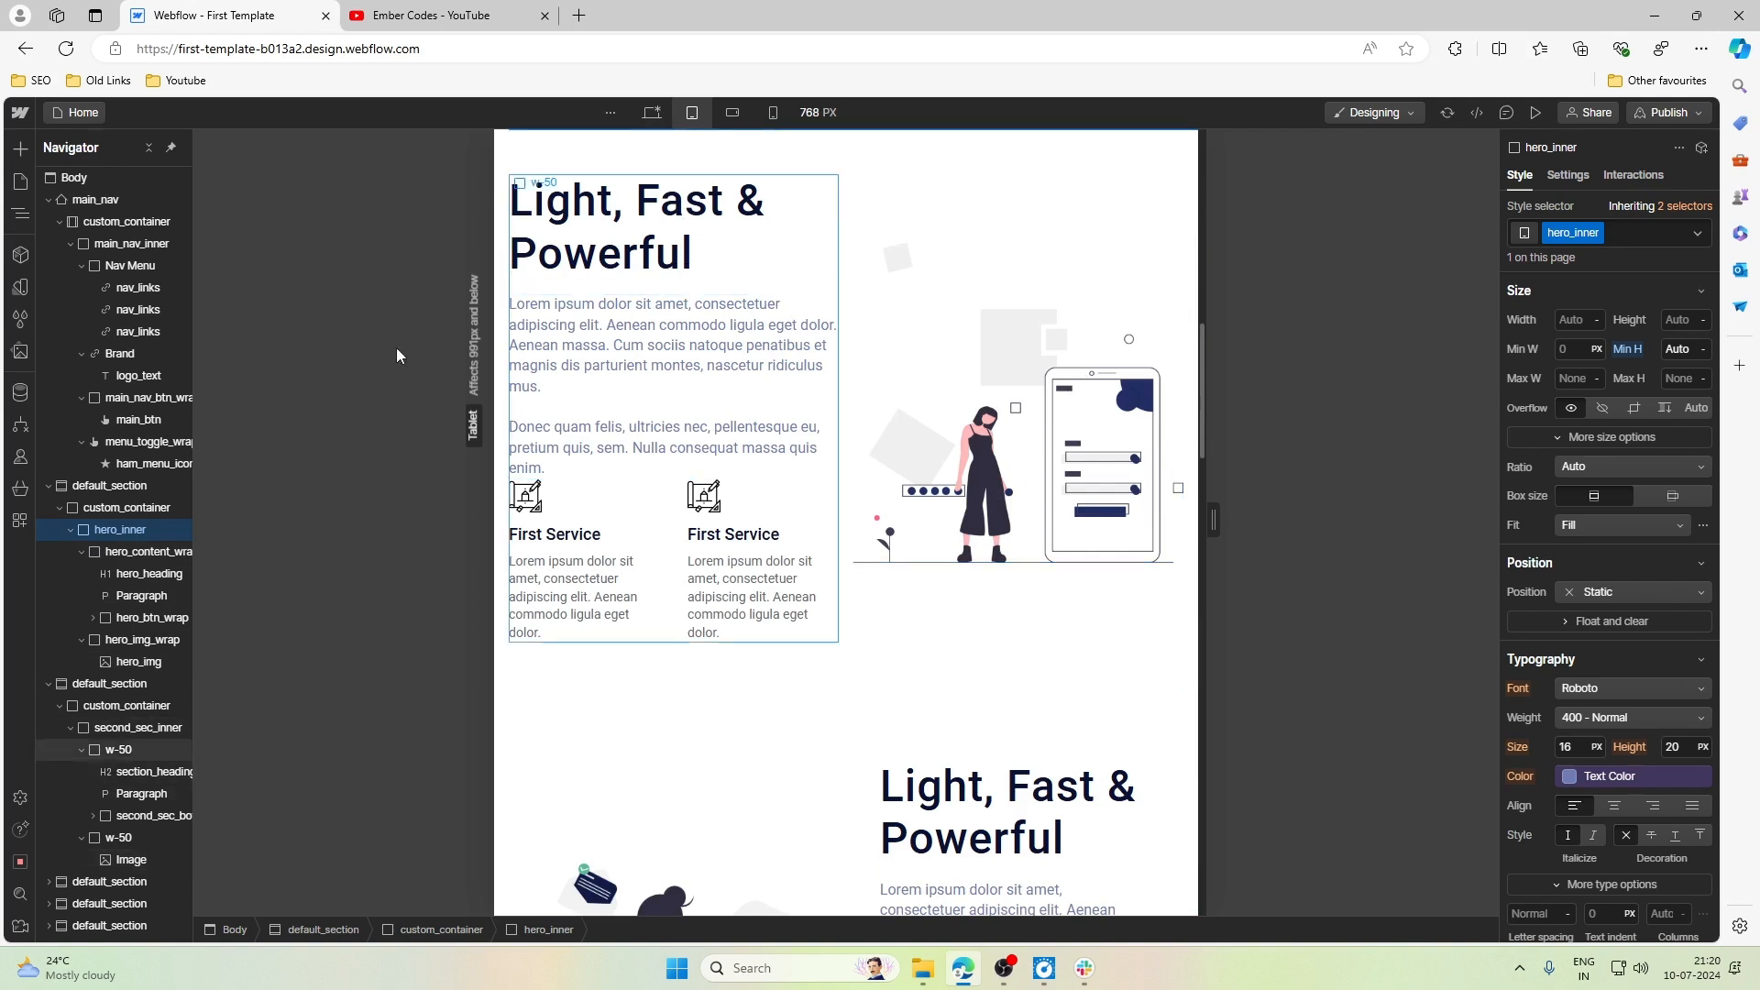
click(149, 146)
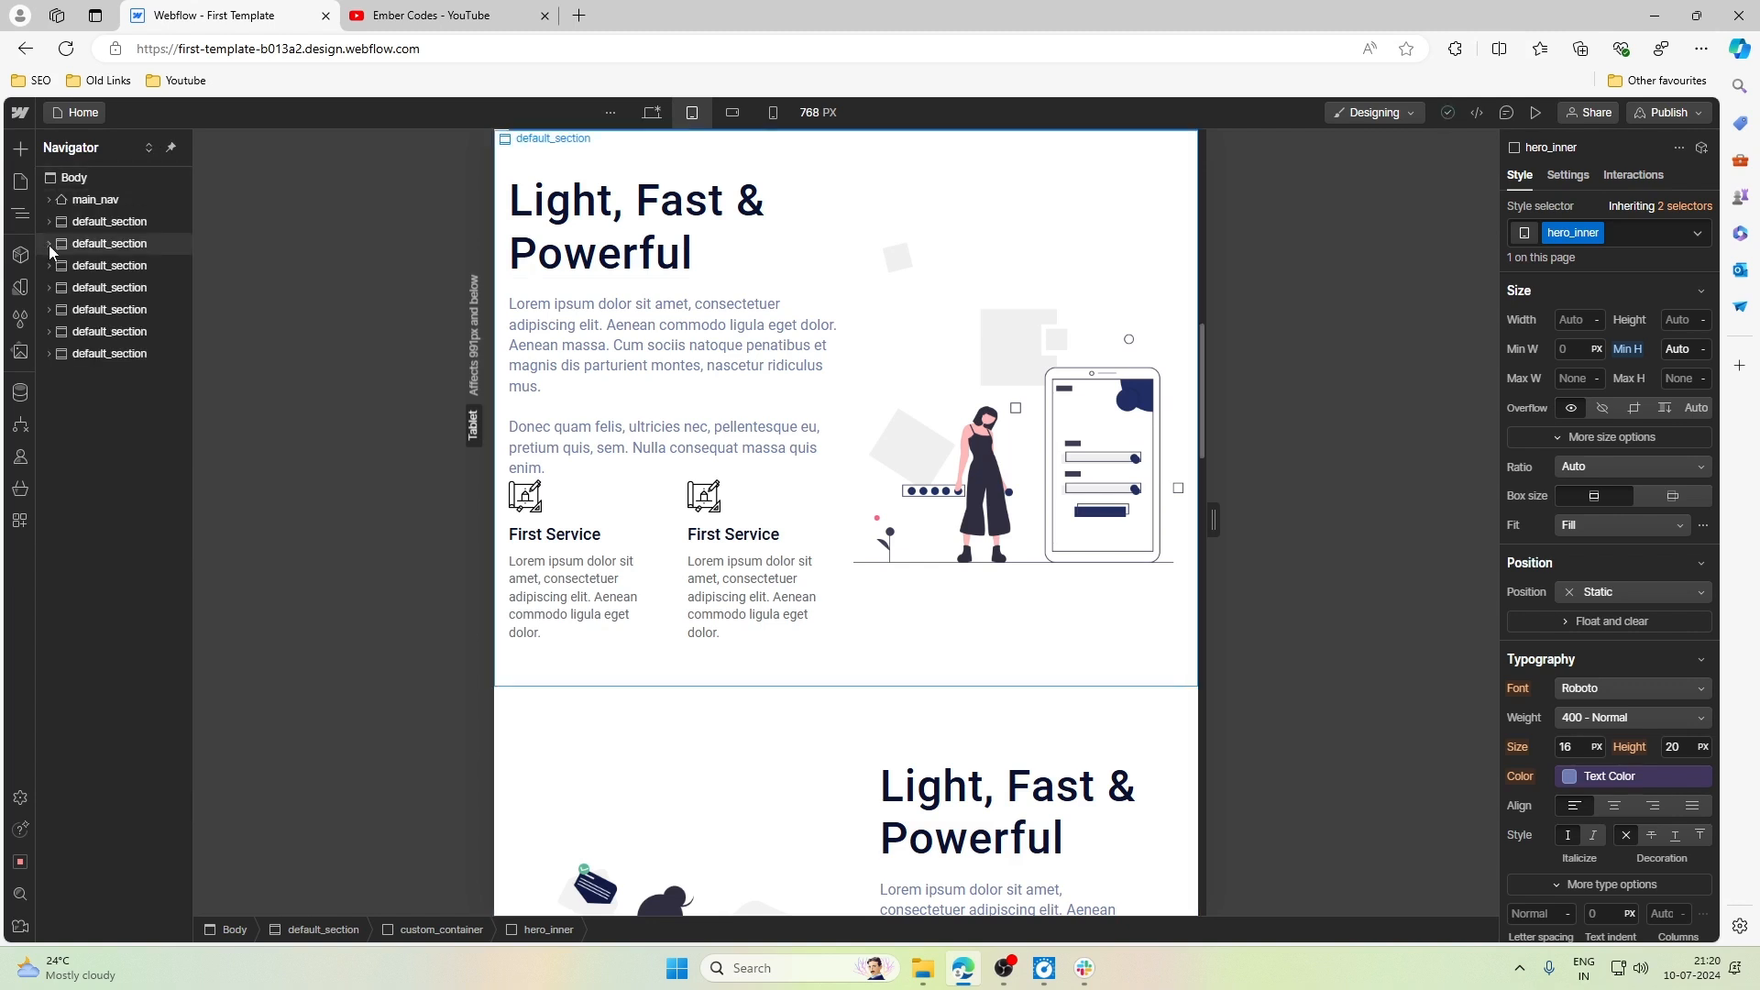
click(48, 244)
click(61, 268)
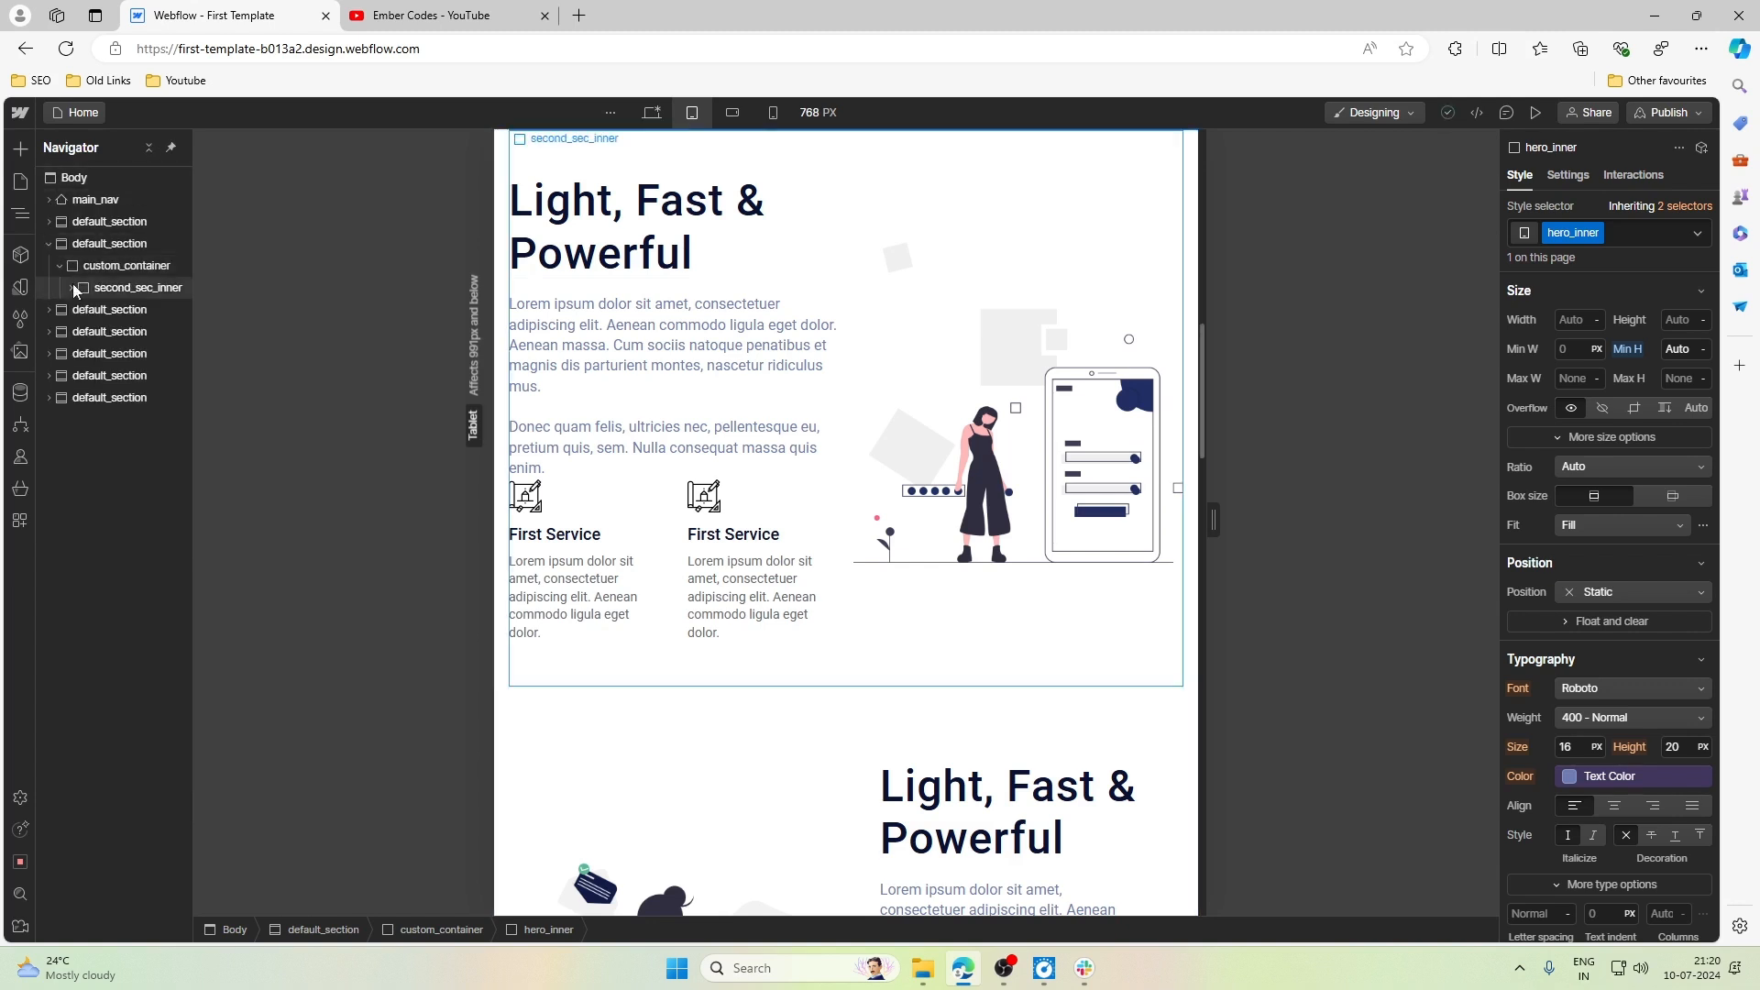
click(71, 287)
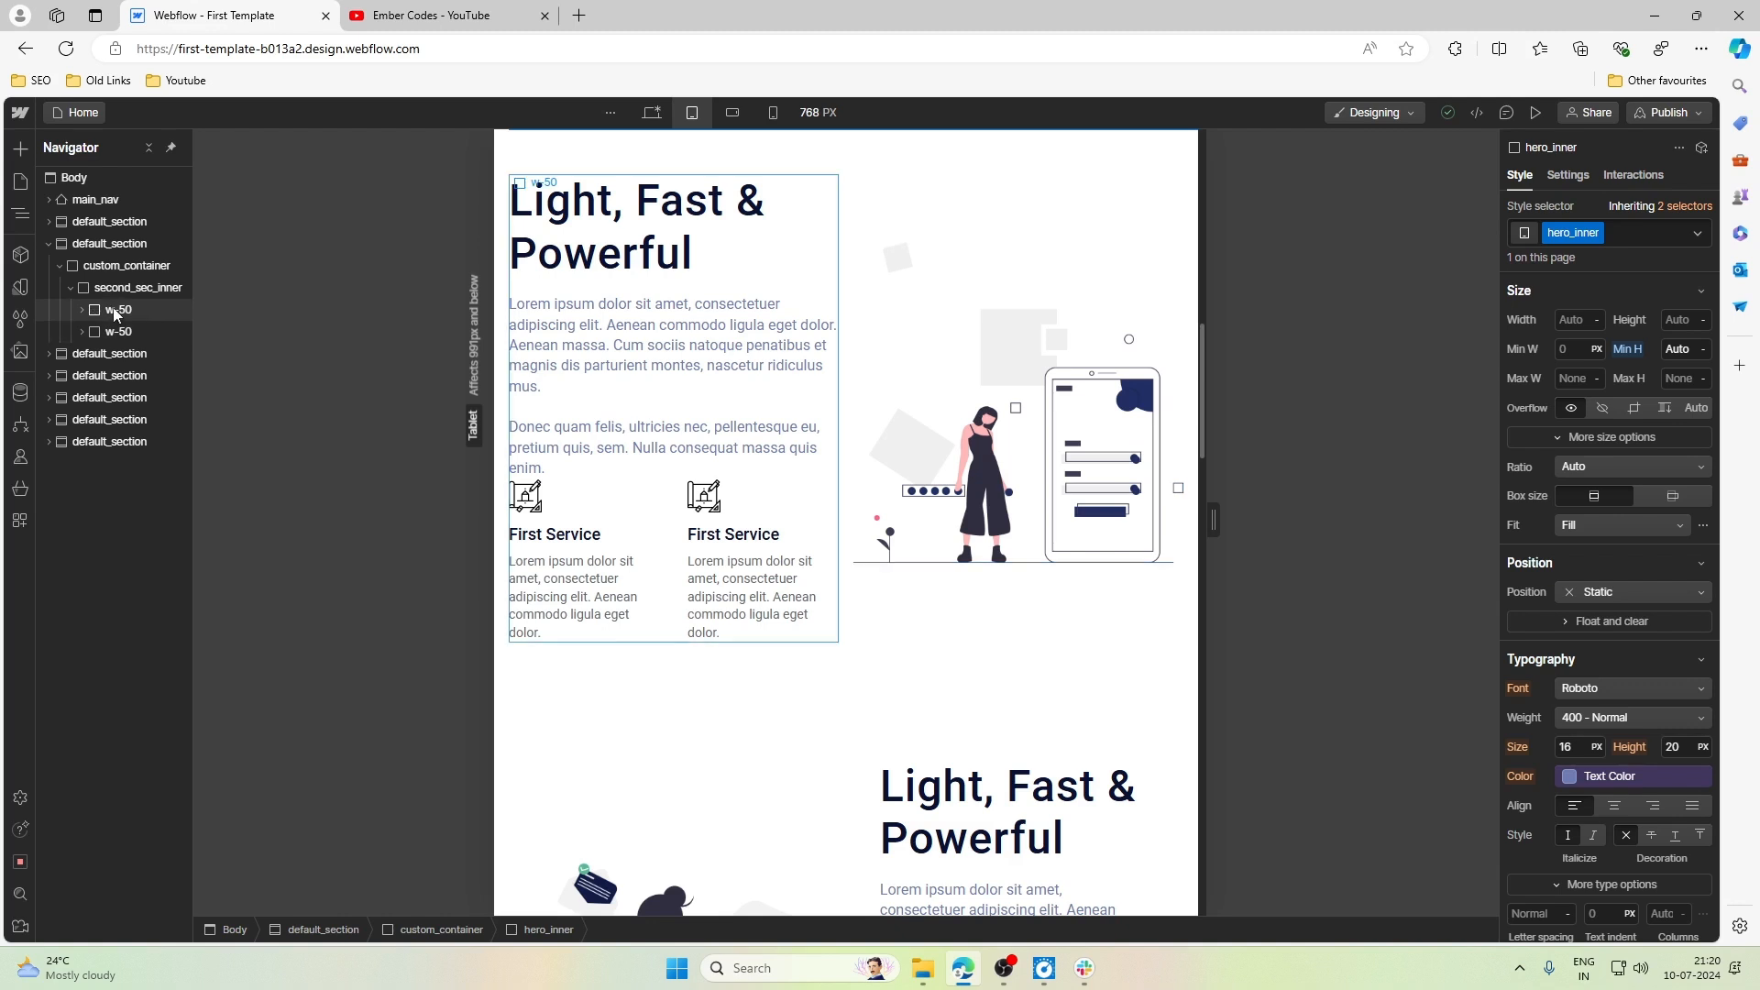
click(116, 334)
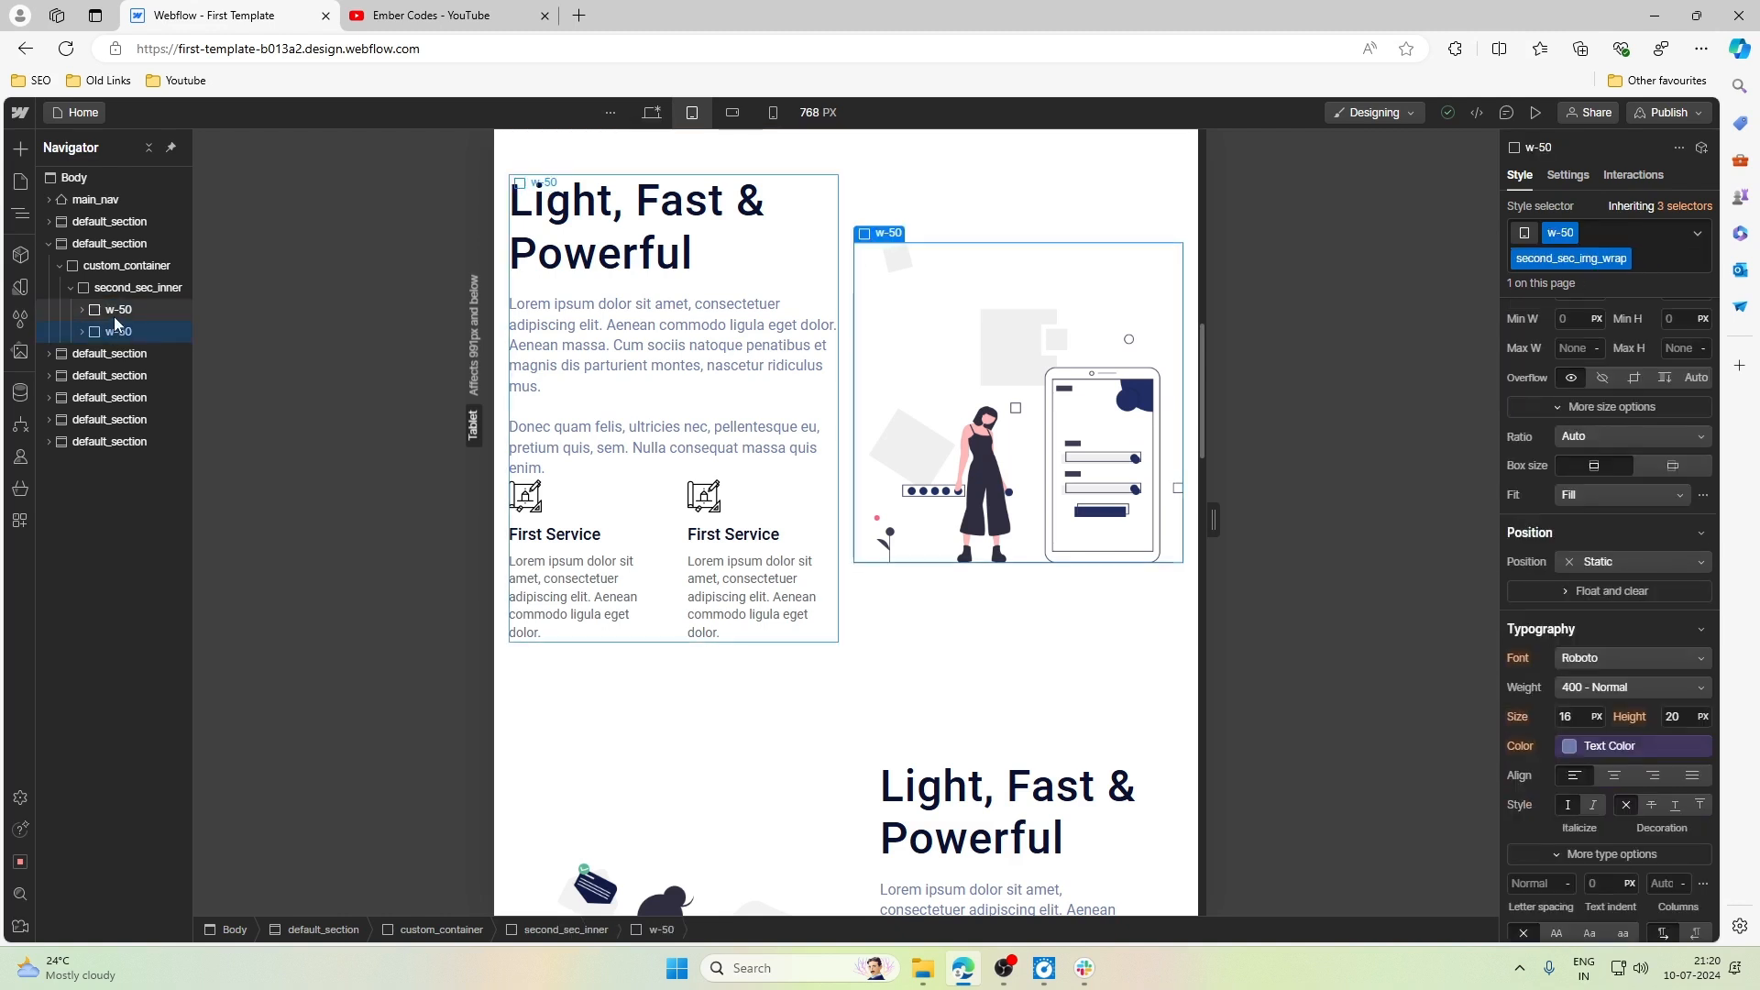
click(117, 290)
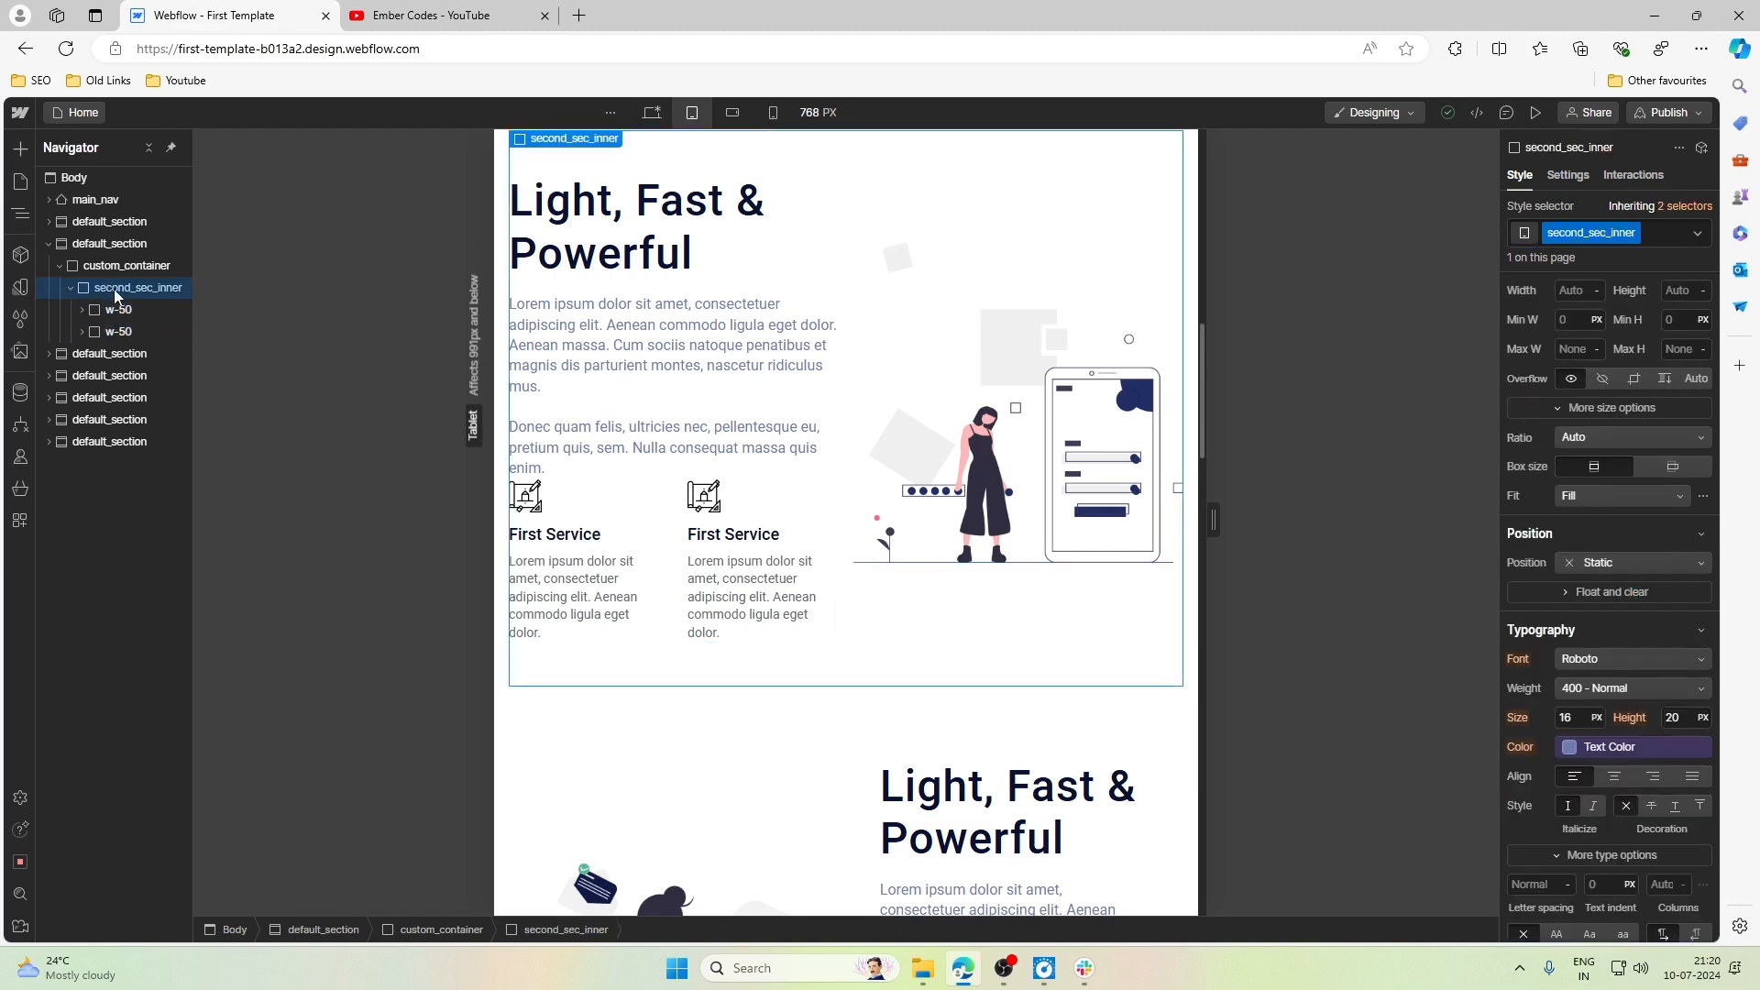
click(113, 311)
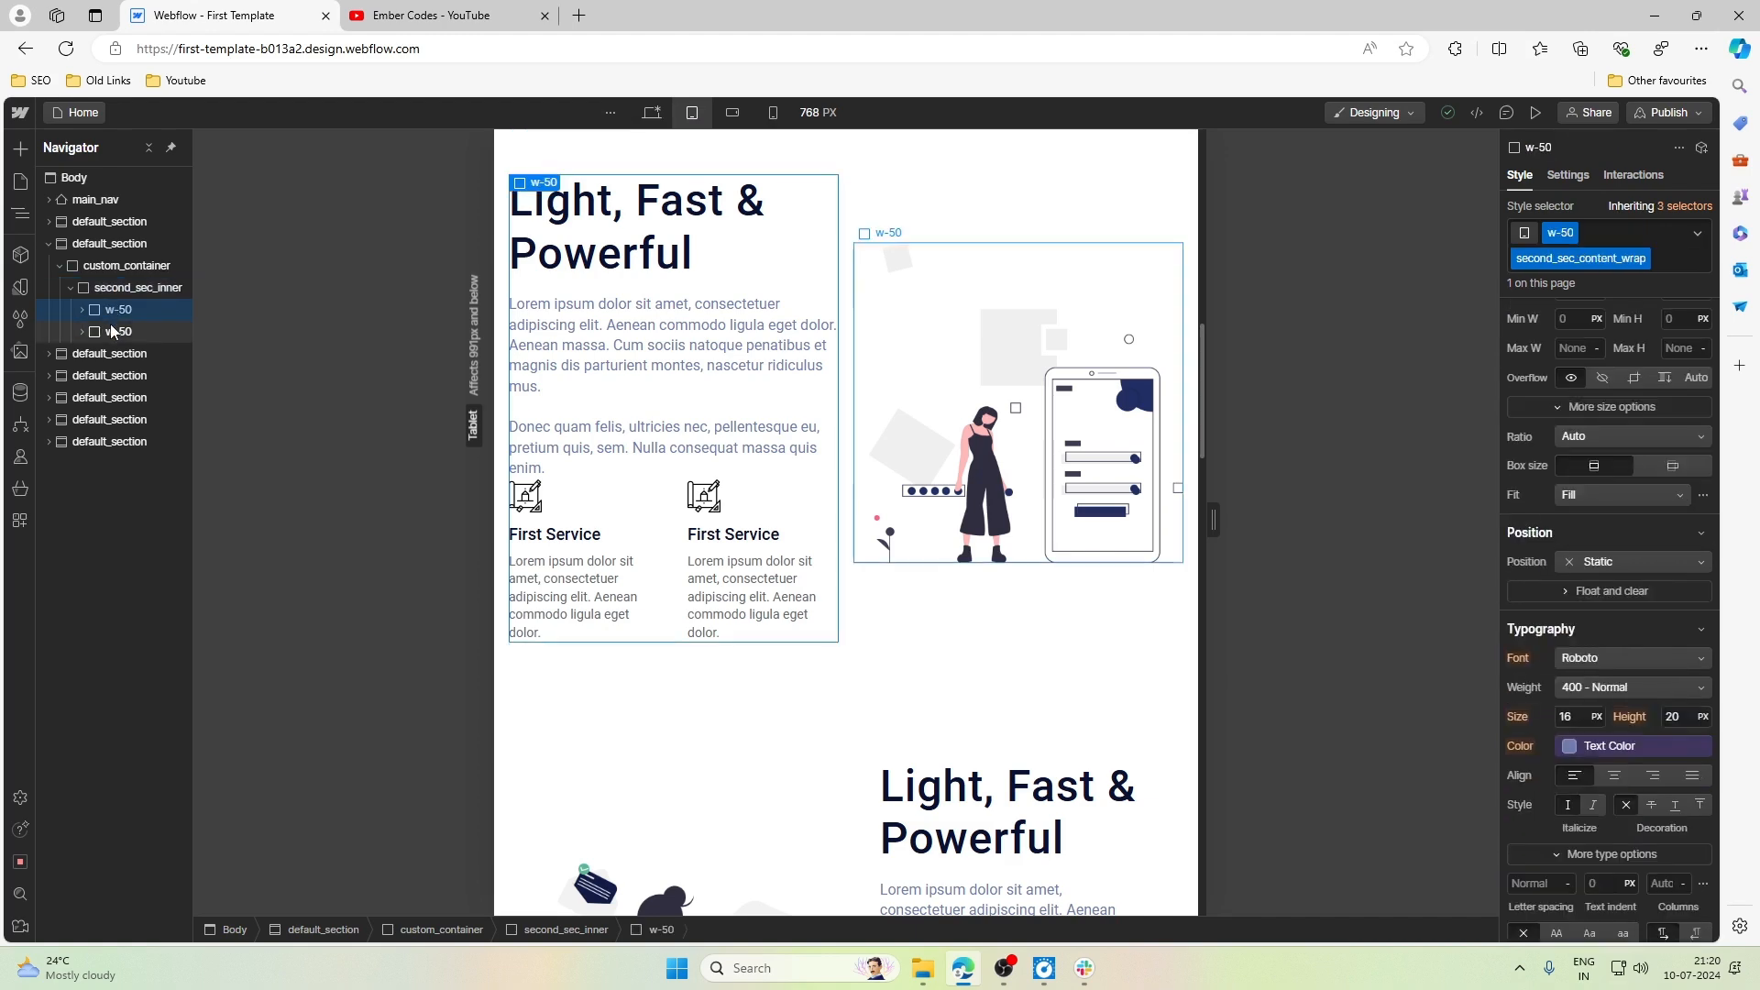
click(156, 287)
scroll(1307, 366, up, 1)
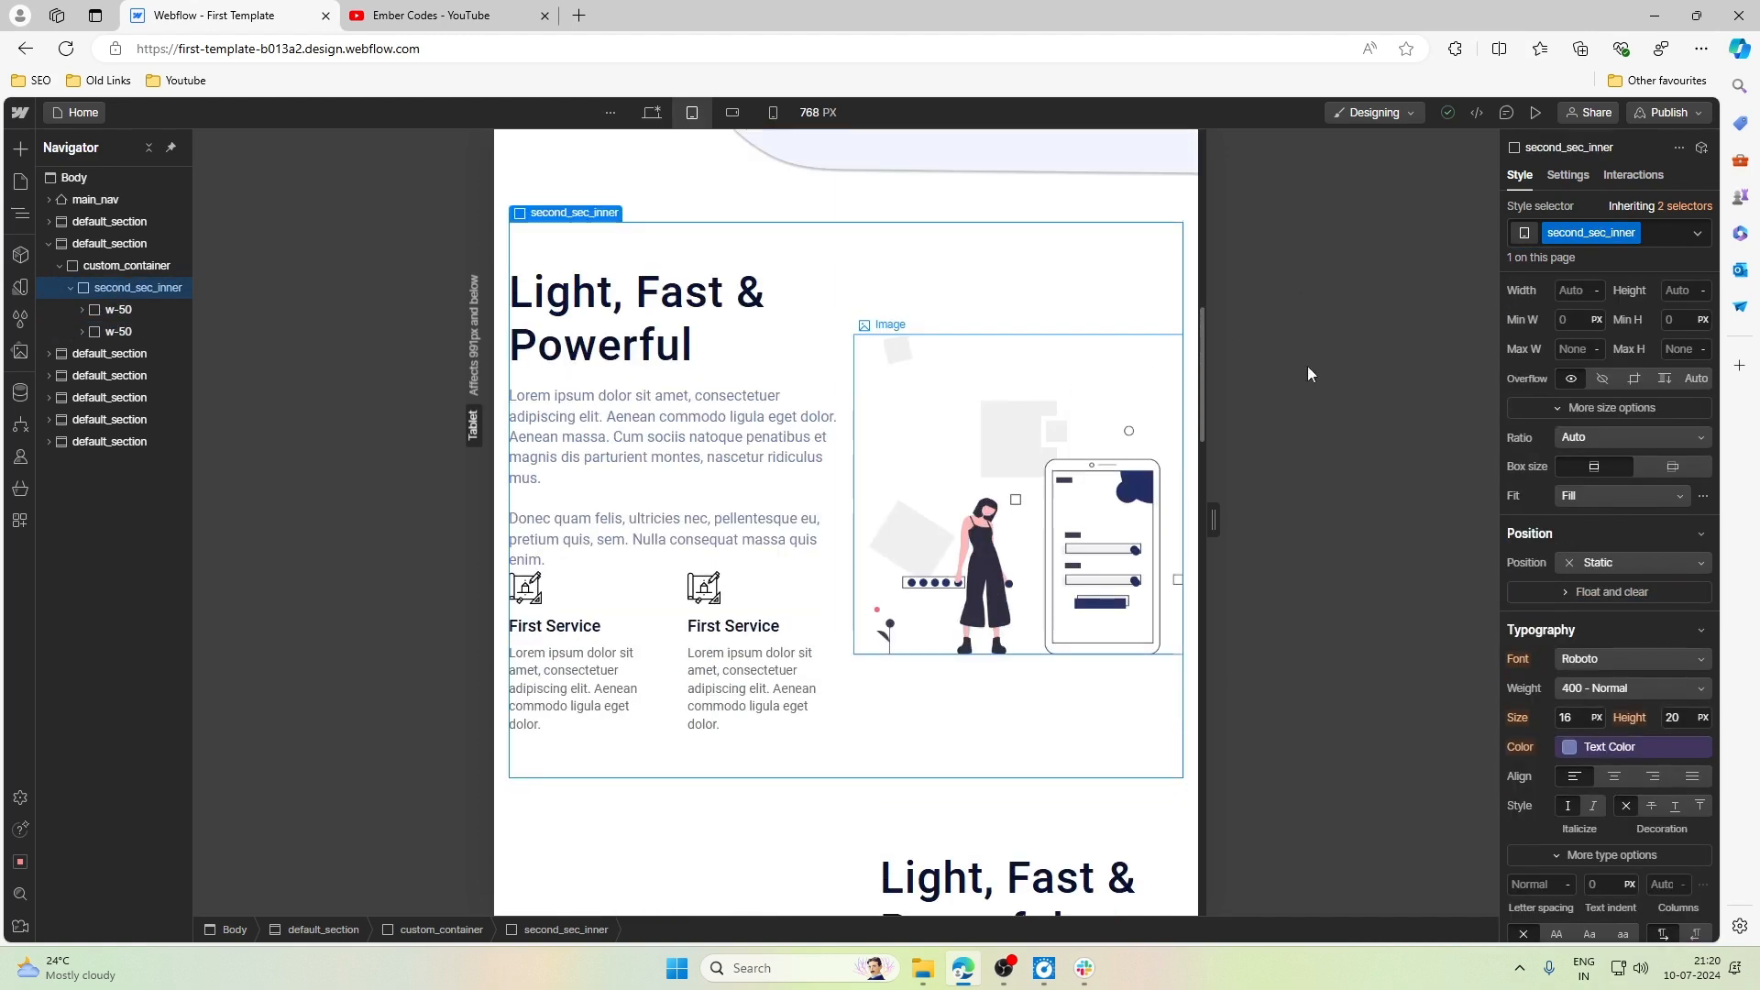
scroll(1690, 444, up, 4)
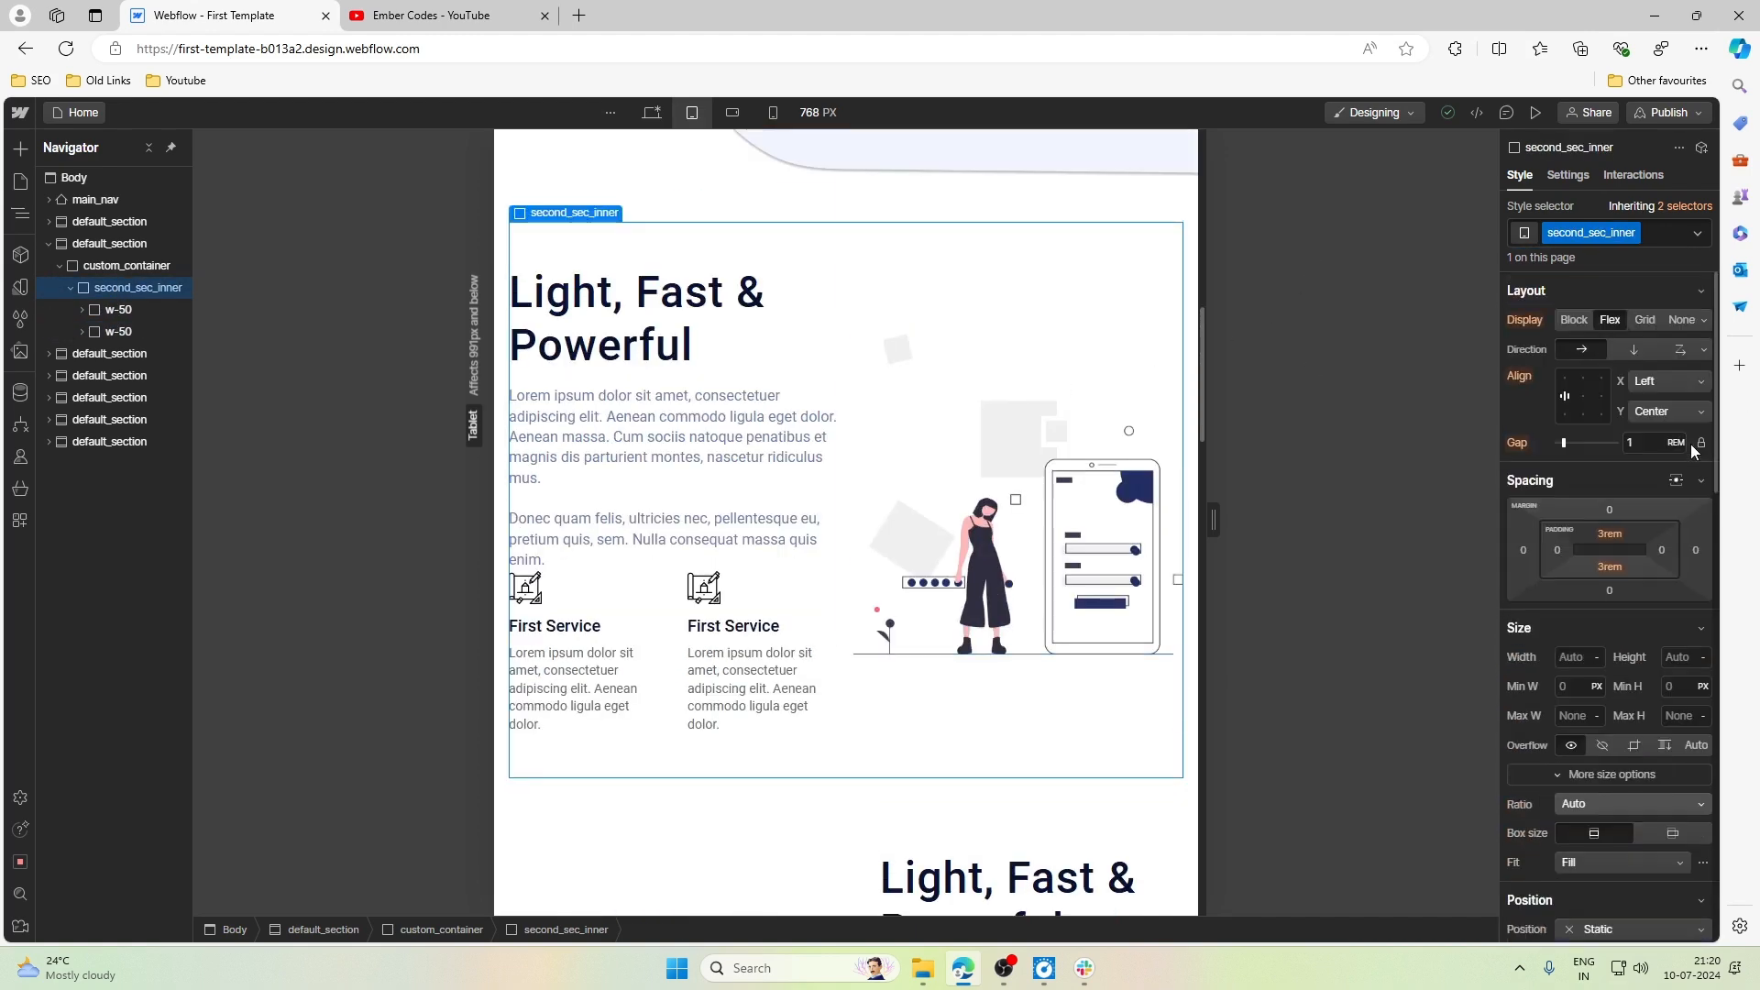
click(1681, 348)
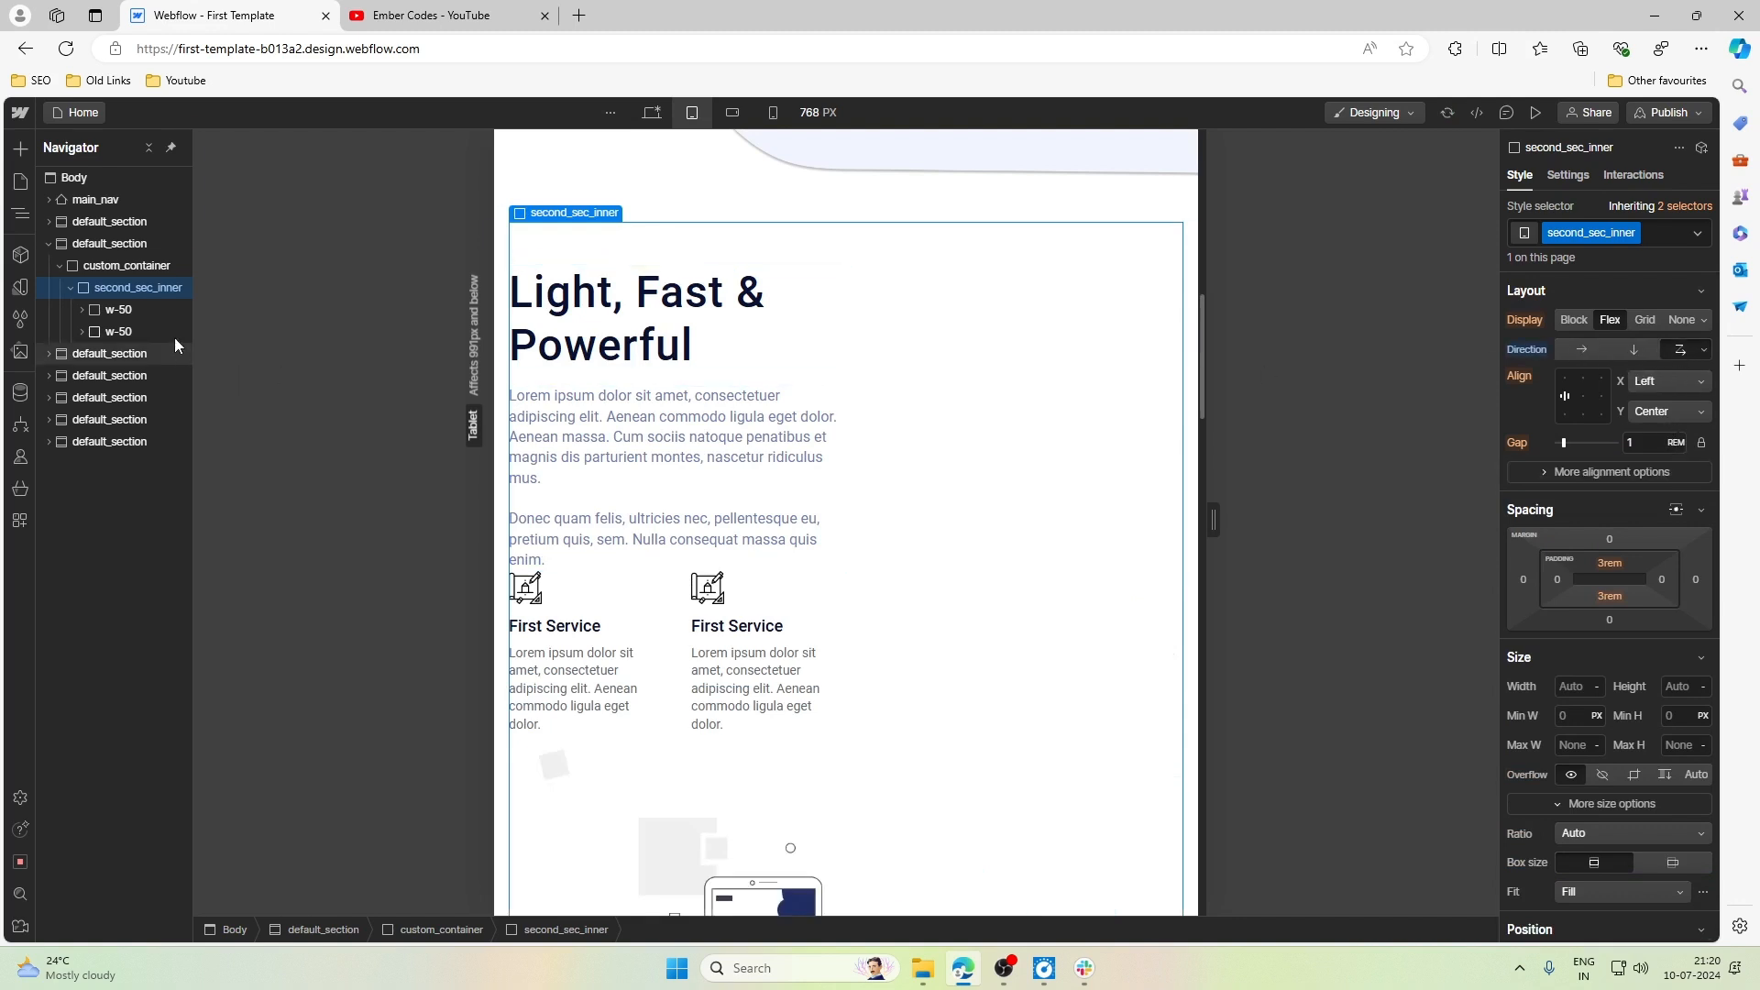
- Set the width of both w-50 blocks inside second_sec_inner to 100% at the Tablet breakpoint
click(135, 314)
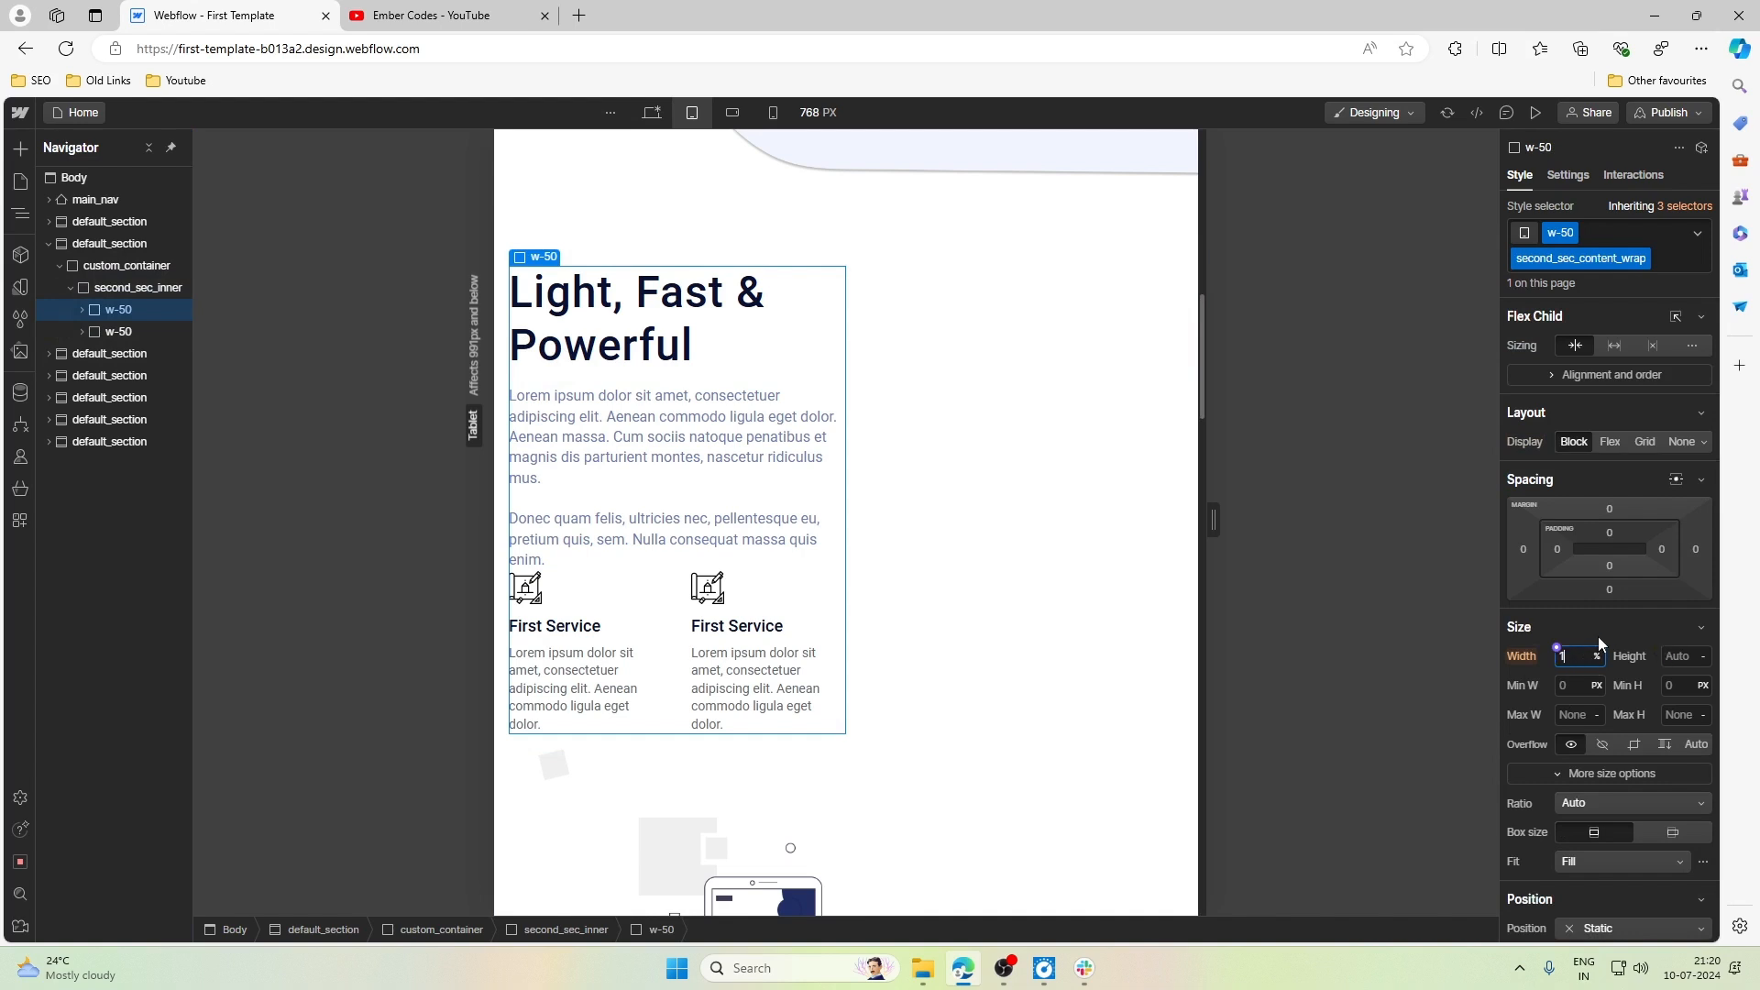
key(Return)
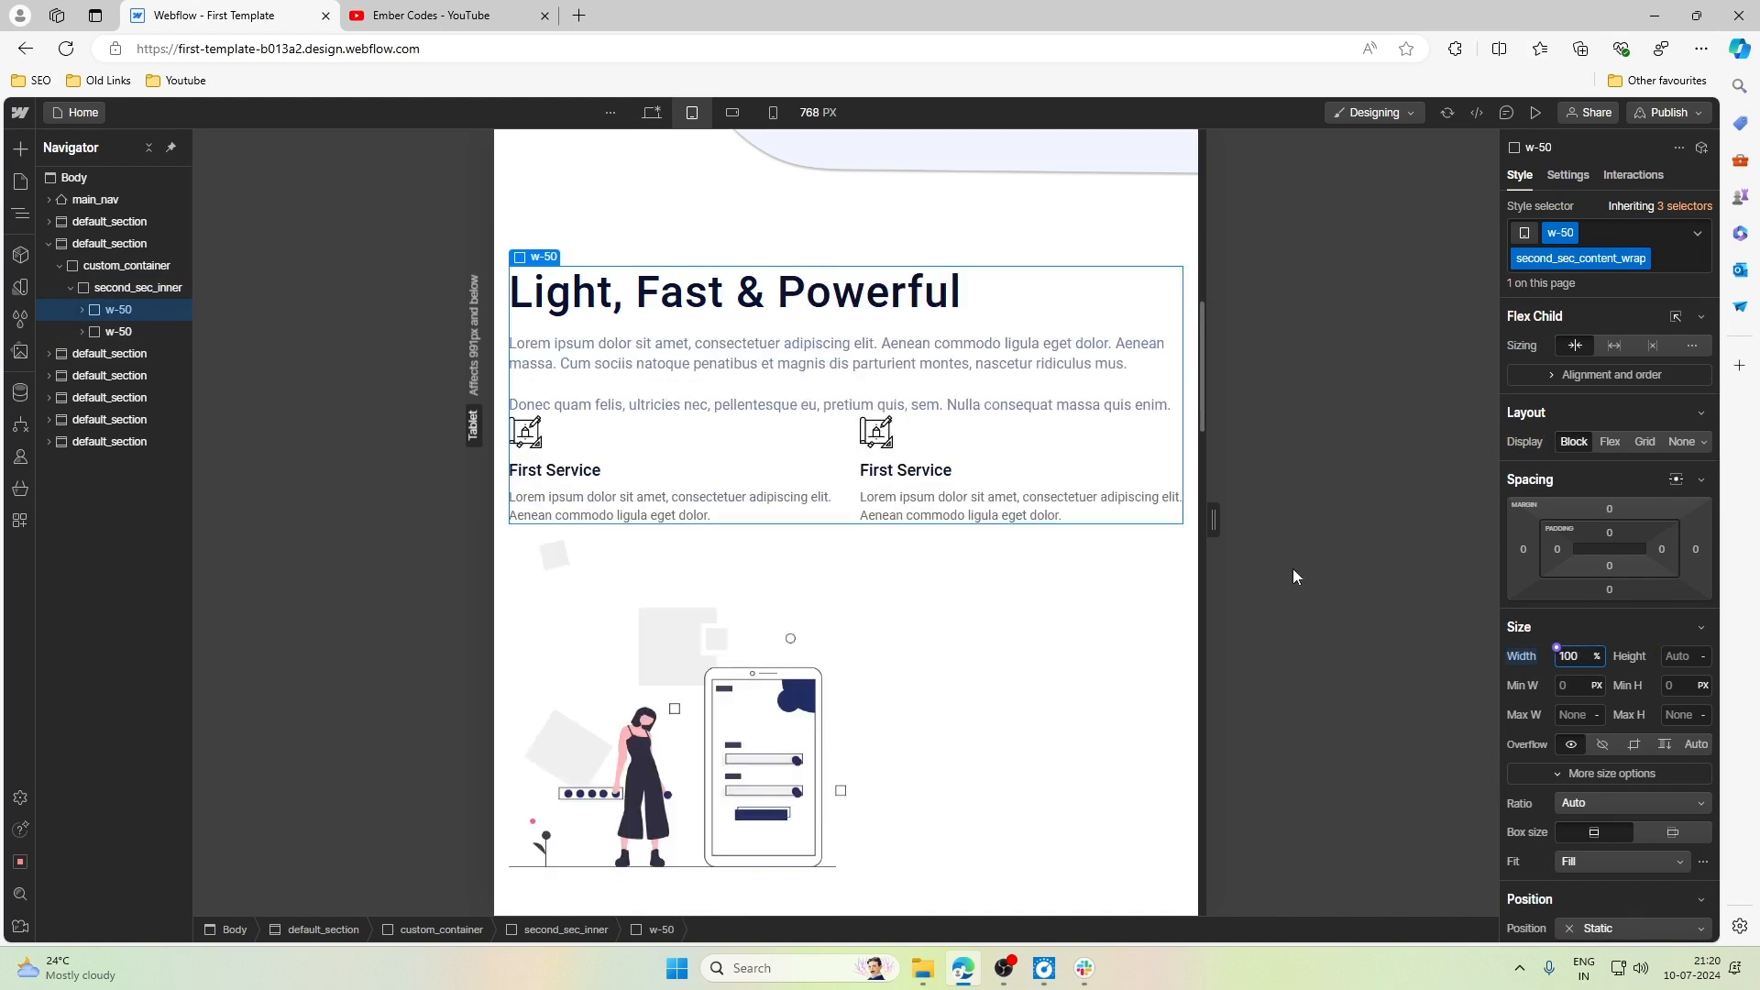
click(129, 332)
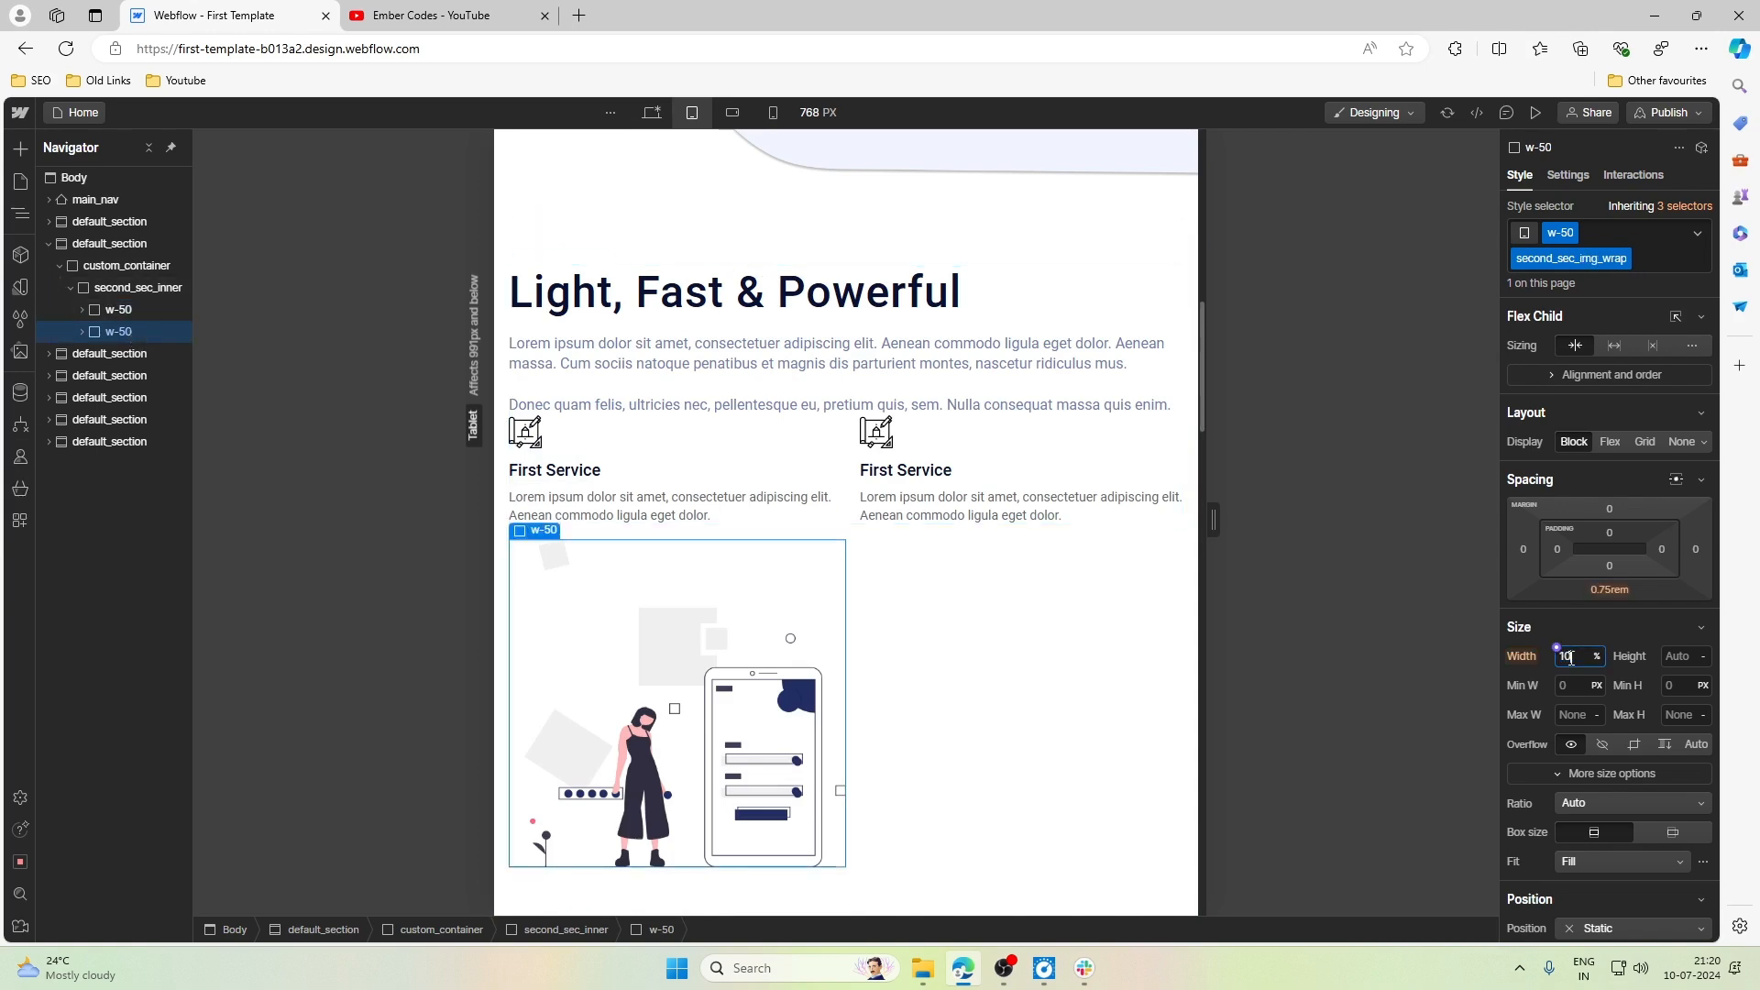
key(Return)
- Set hero_heading's font size to 2.5rem and its line height to 1.2 at the Tablet breakpoint
scroll(1012, 510, up, 10)
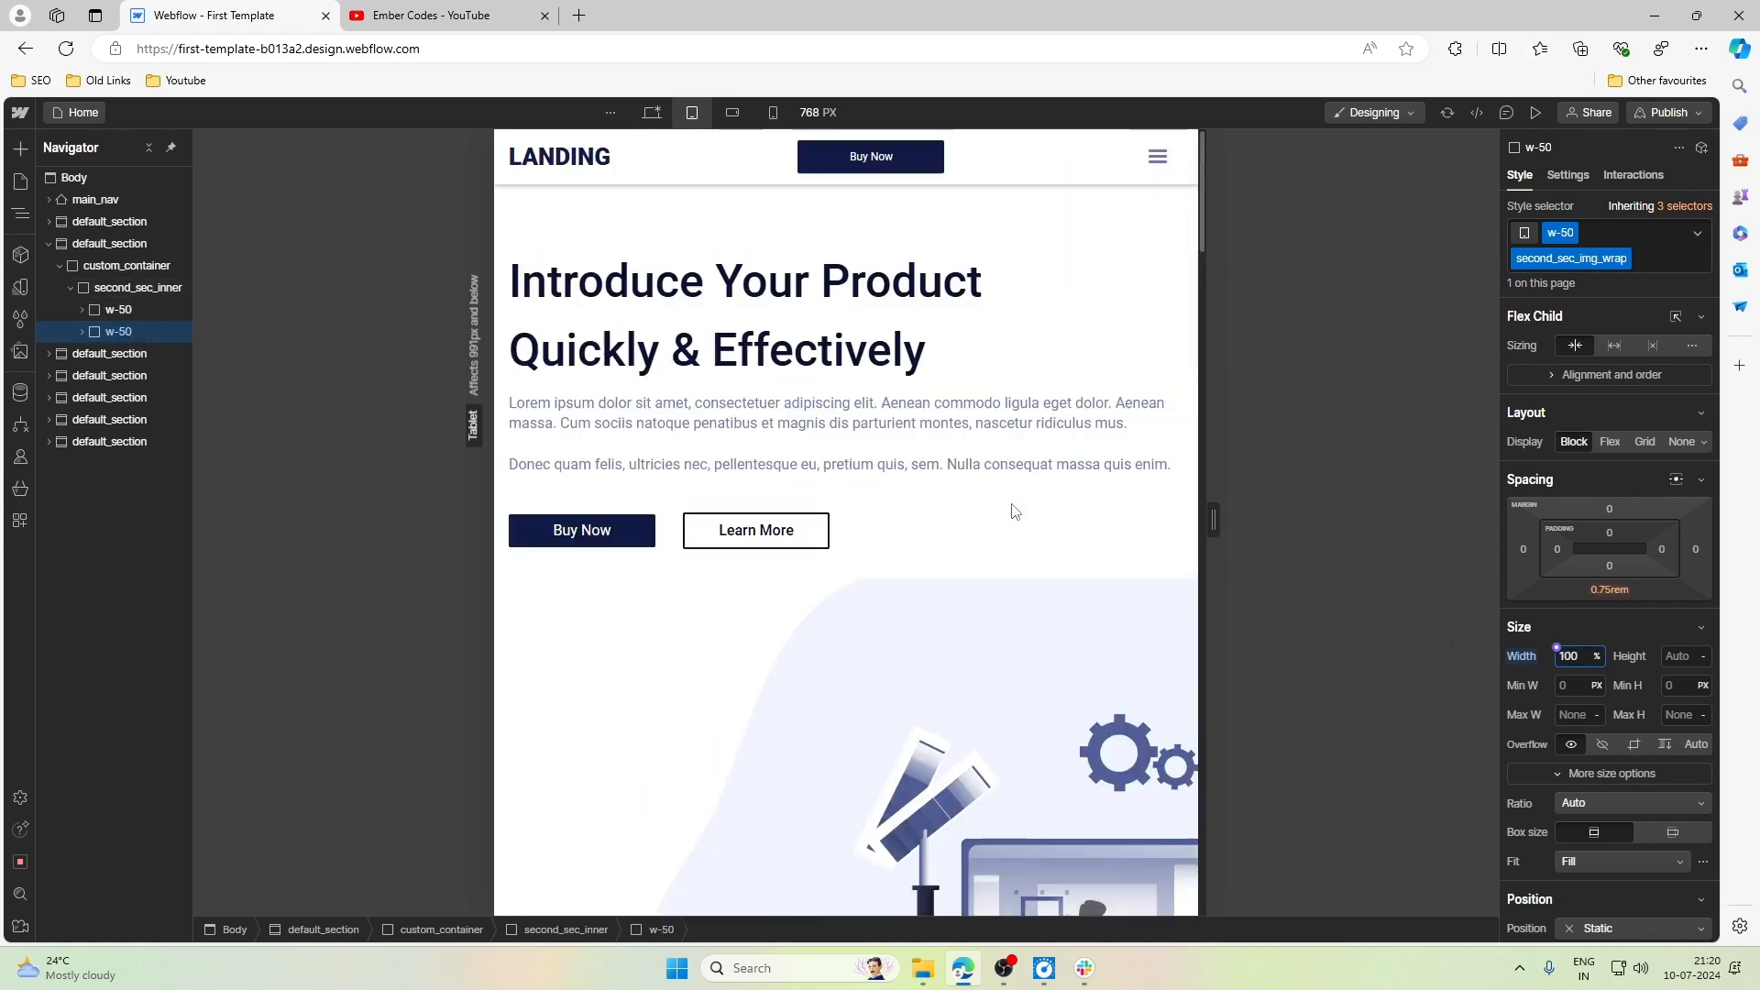
click(824, 300)
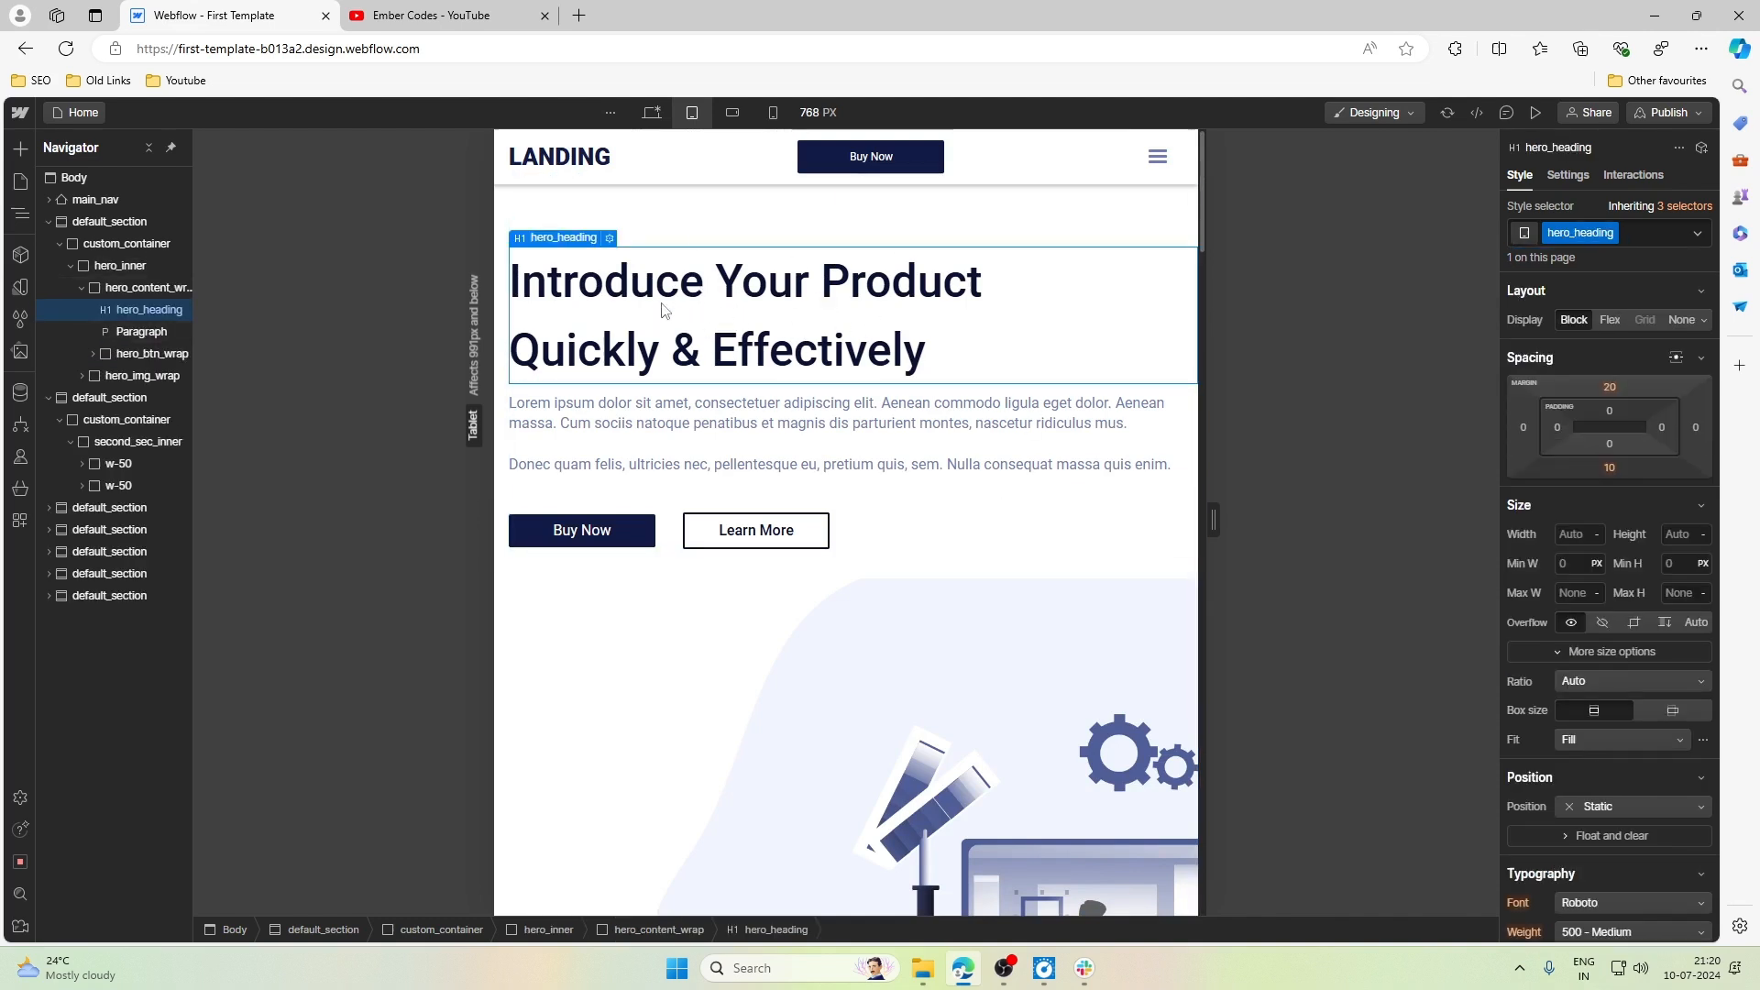
scroll(1587, 689, down, 3)
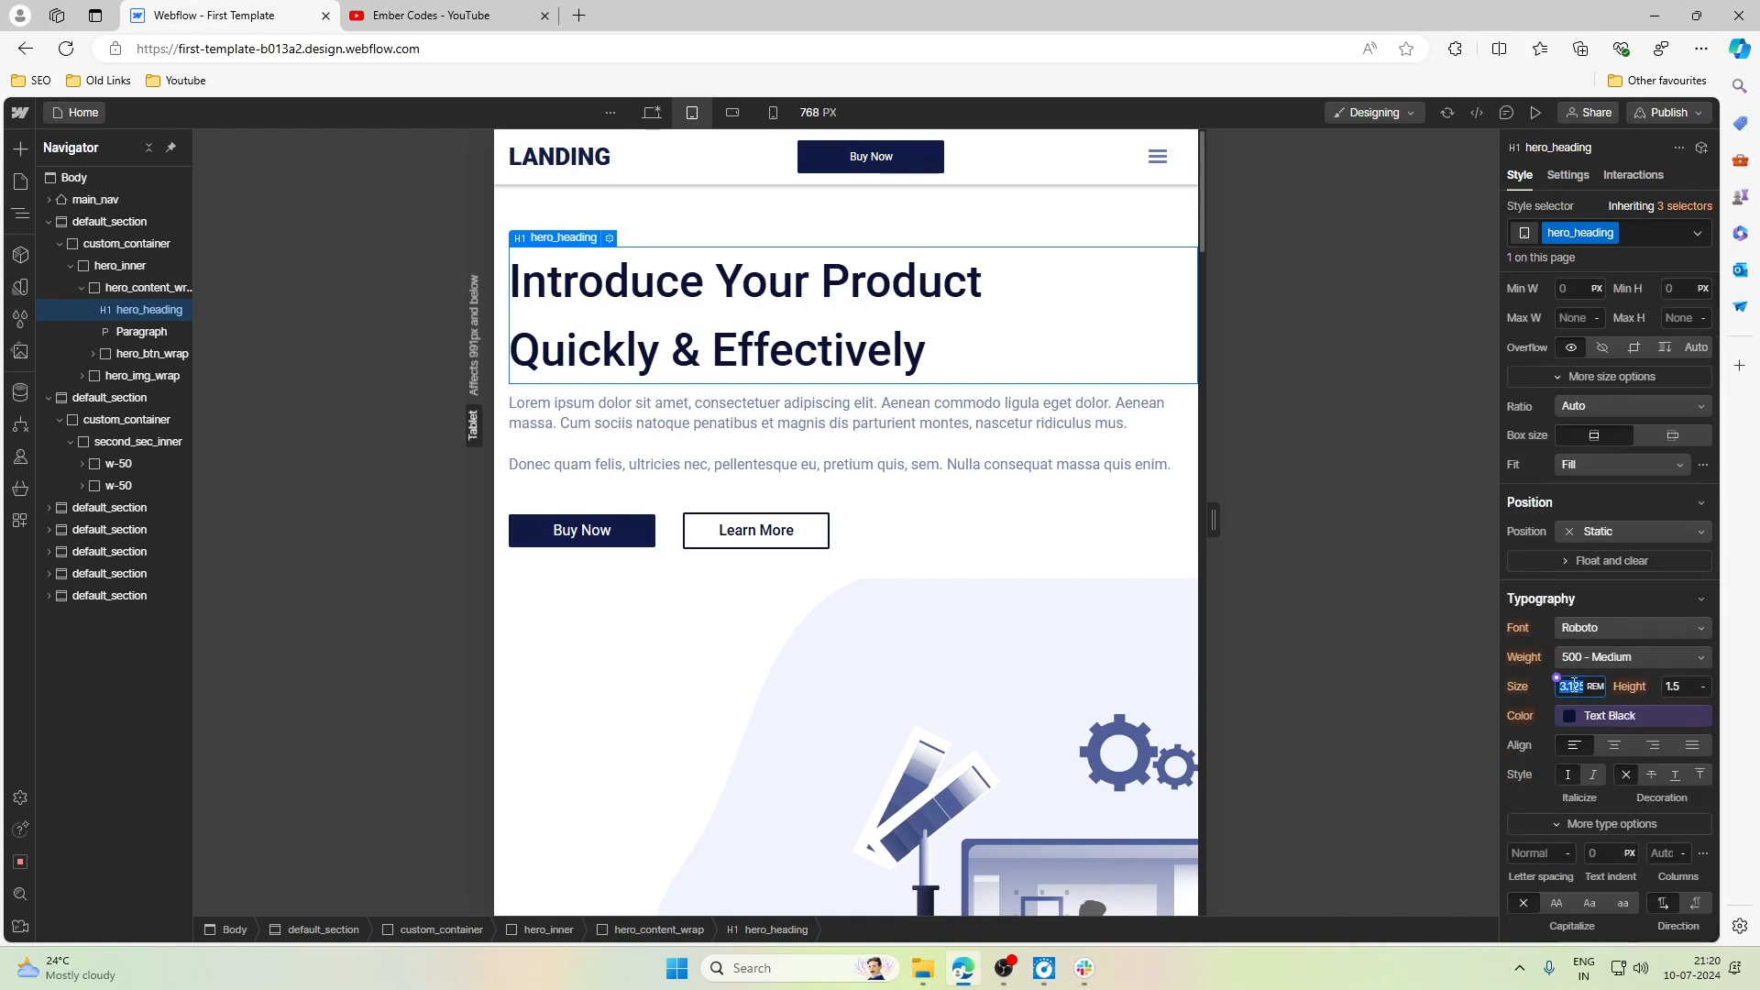
key(Return)
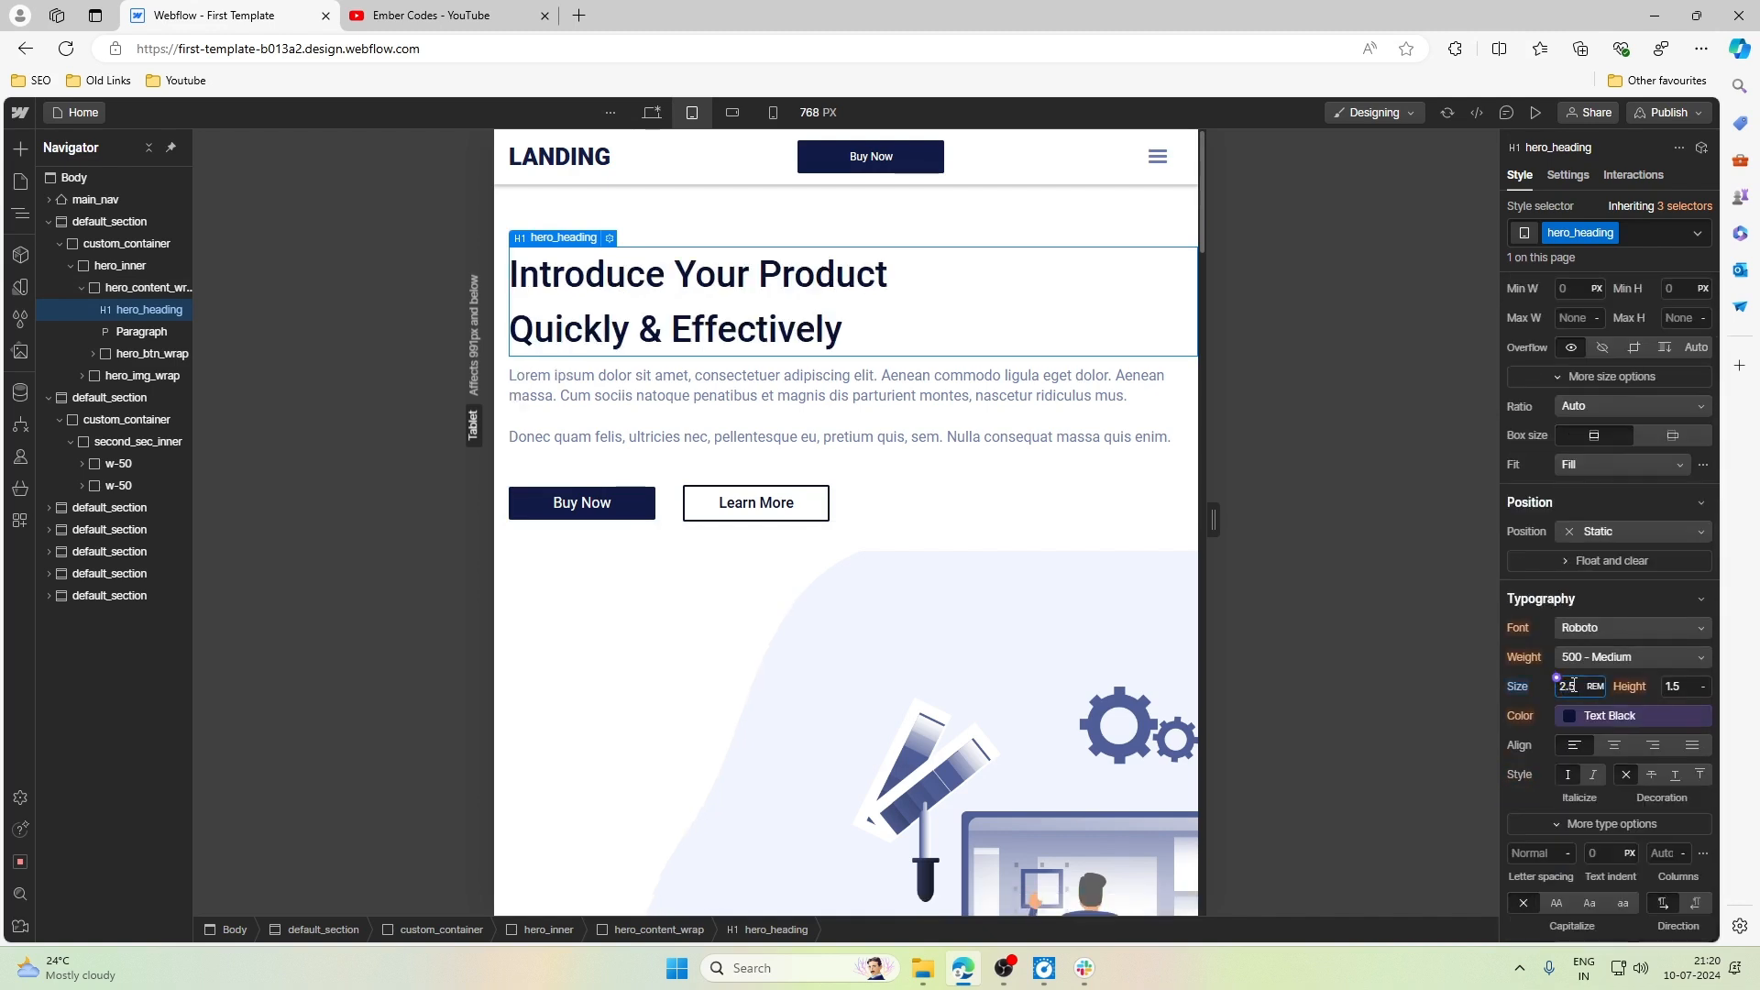
click(1675, 684)
text(1.2)
key(Return)
click(1012, 495)
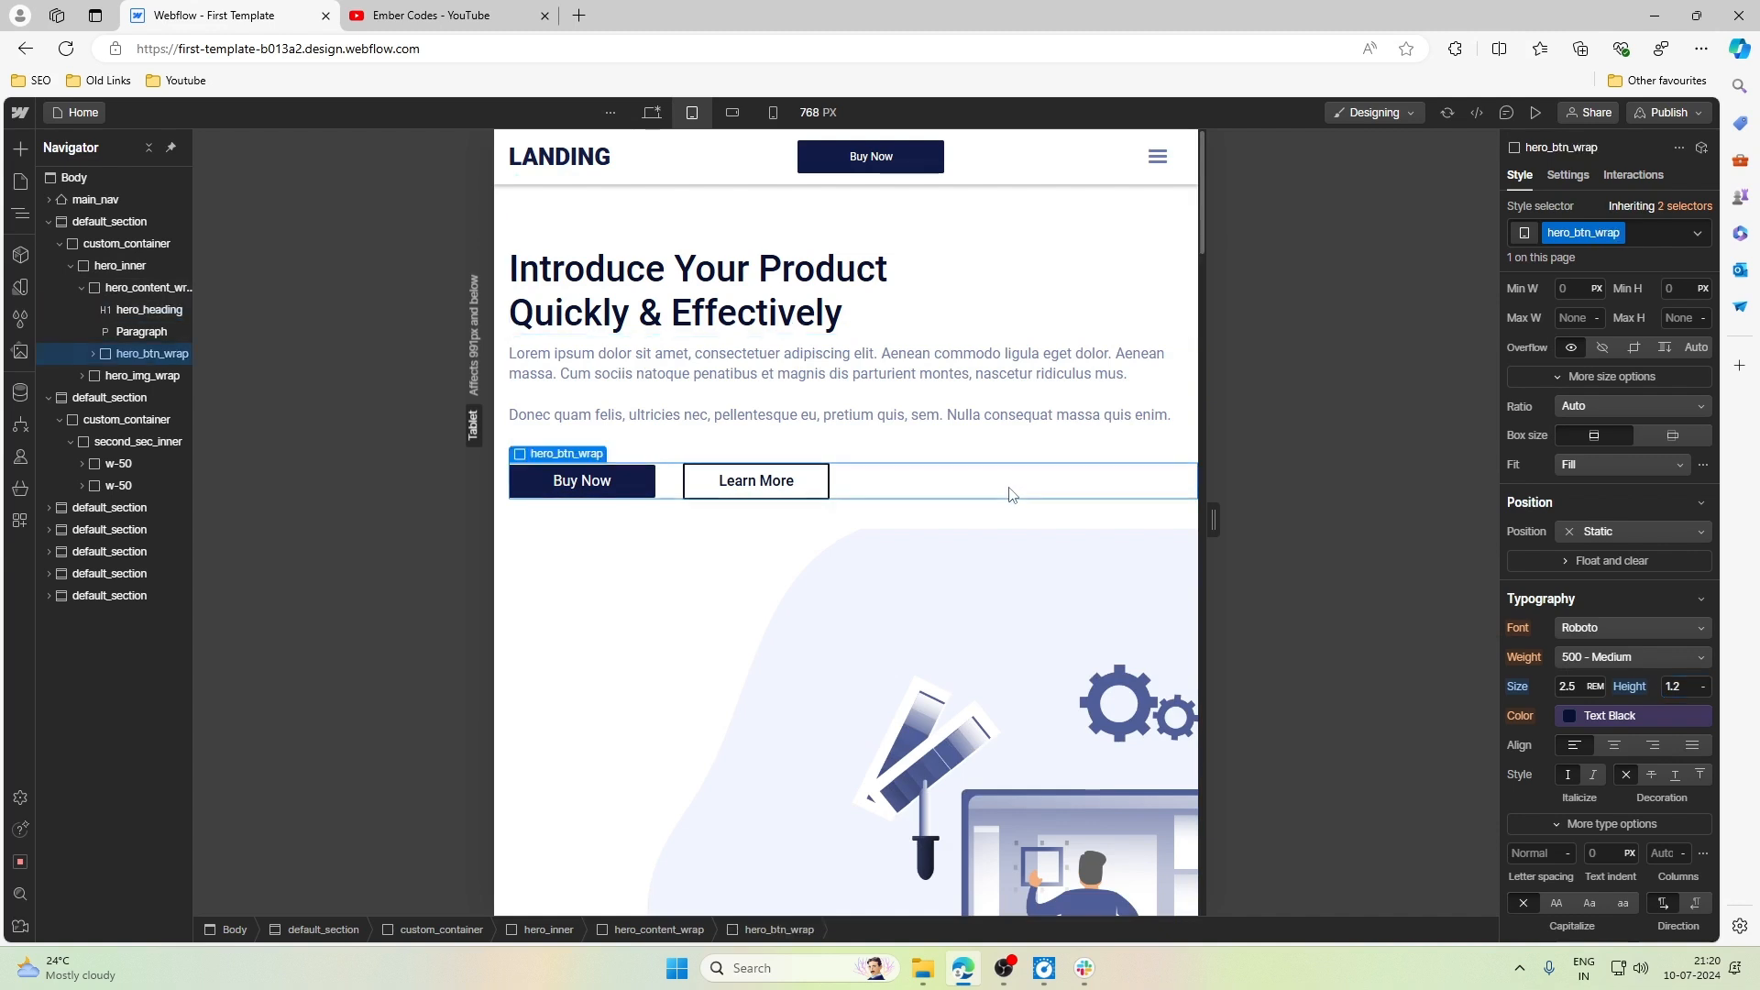
- Set the bottom margin of hero_heading to 1rem at the Tablet breakpoint
click(979, 312)
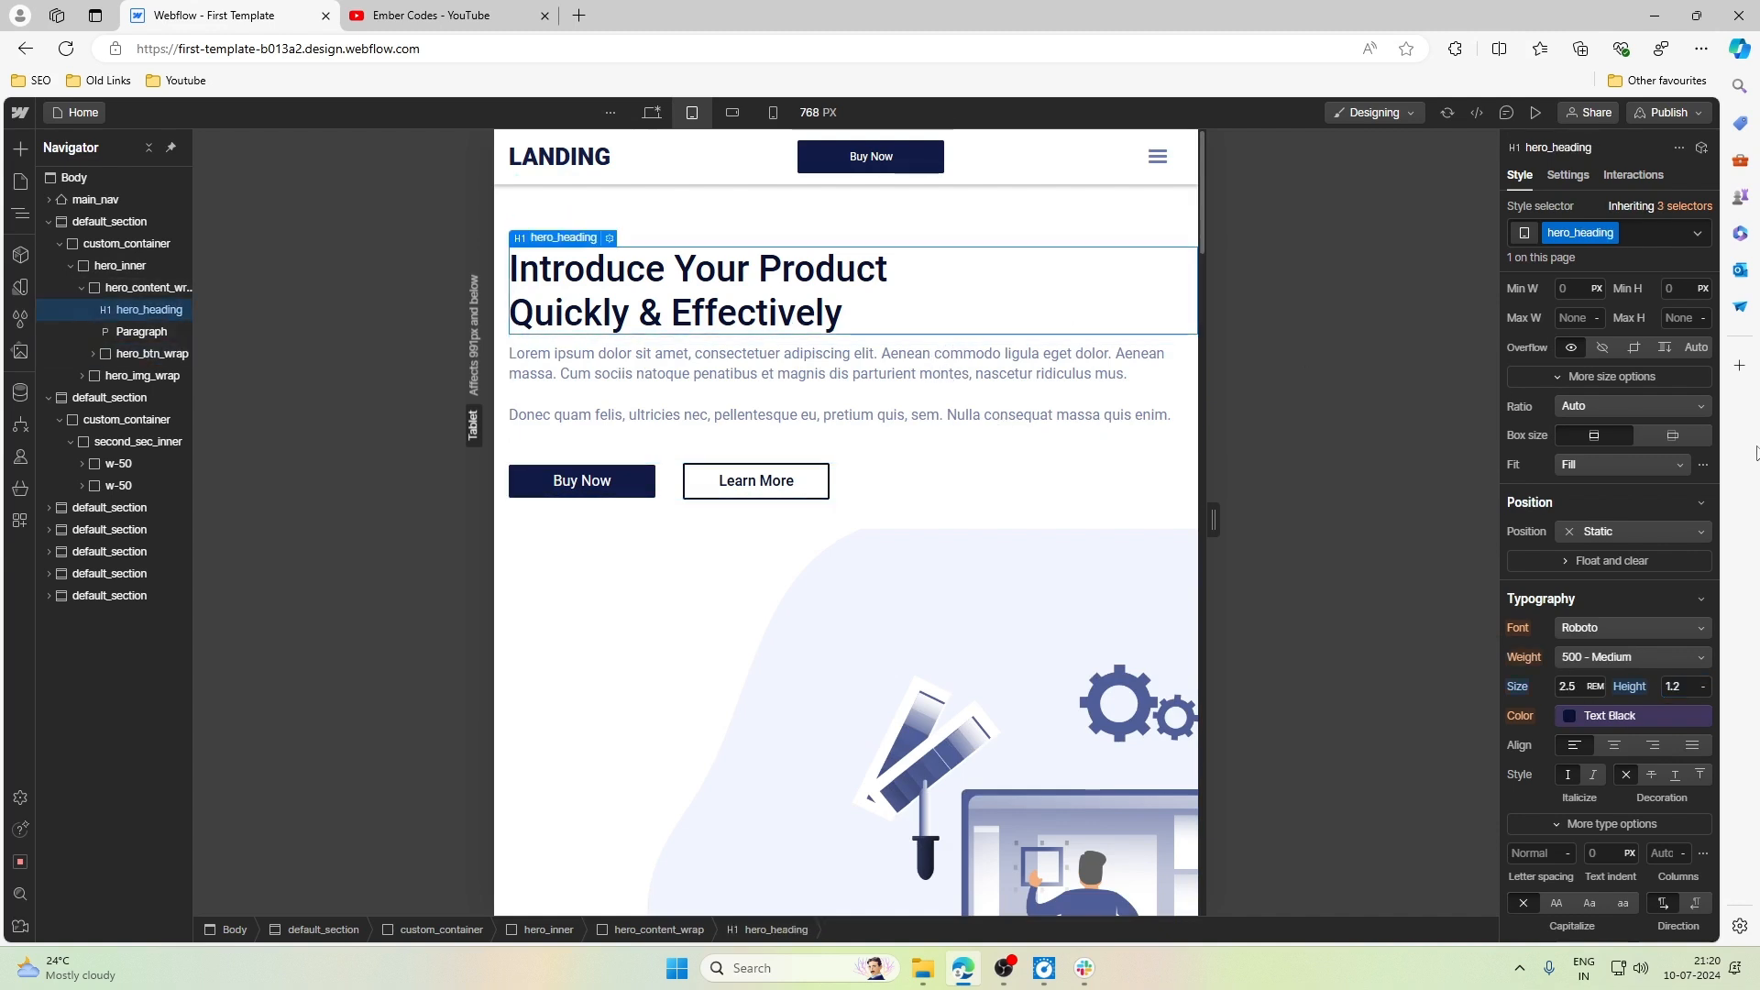
scroll(1678, 550, up, 3)
click(1609, 467)
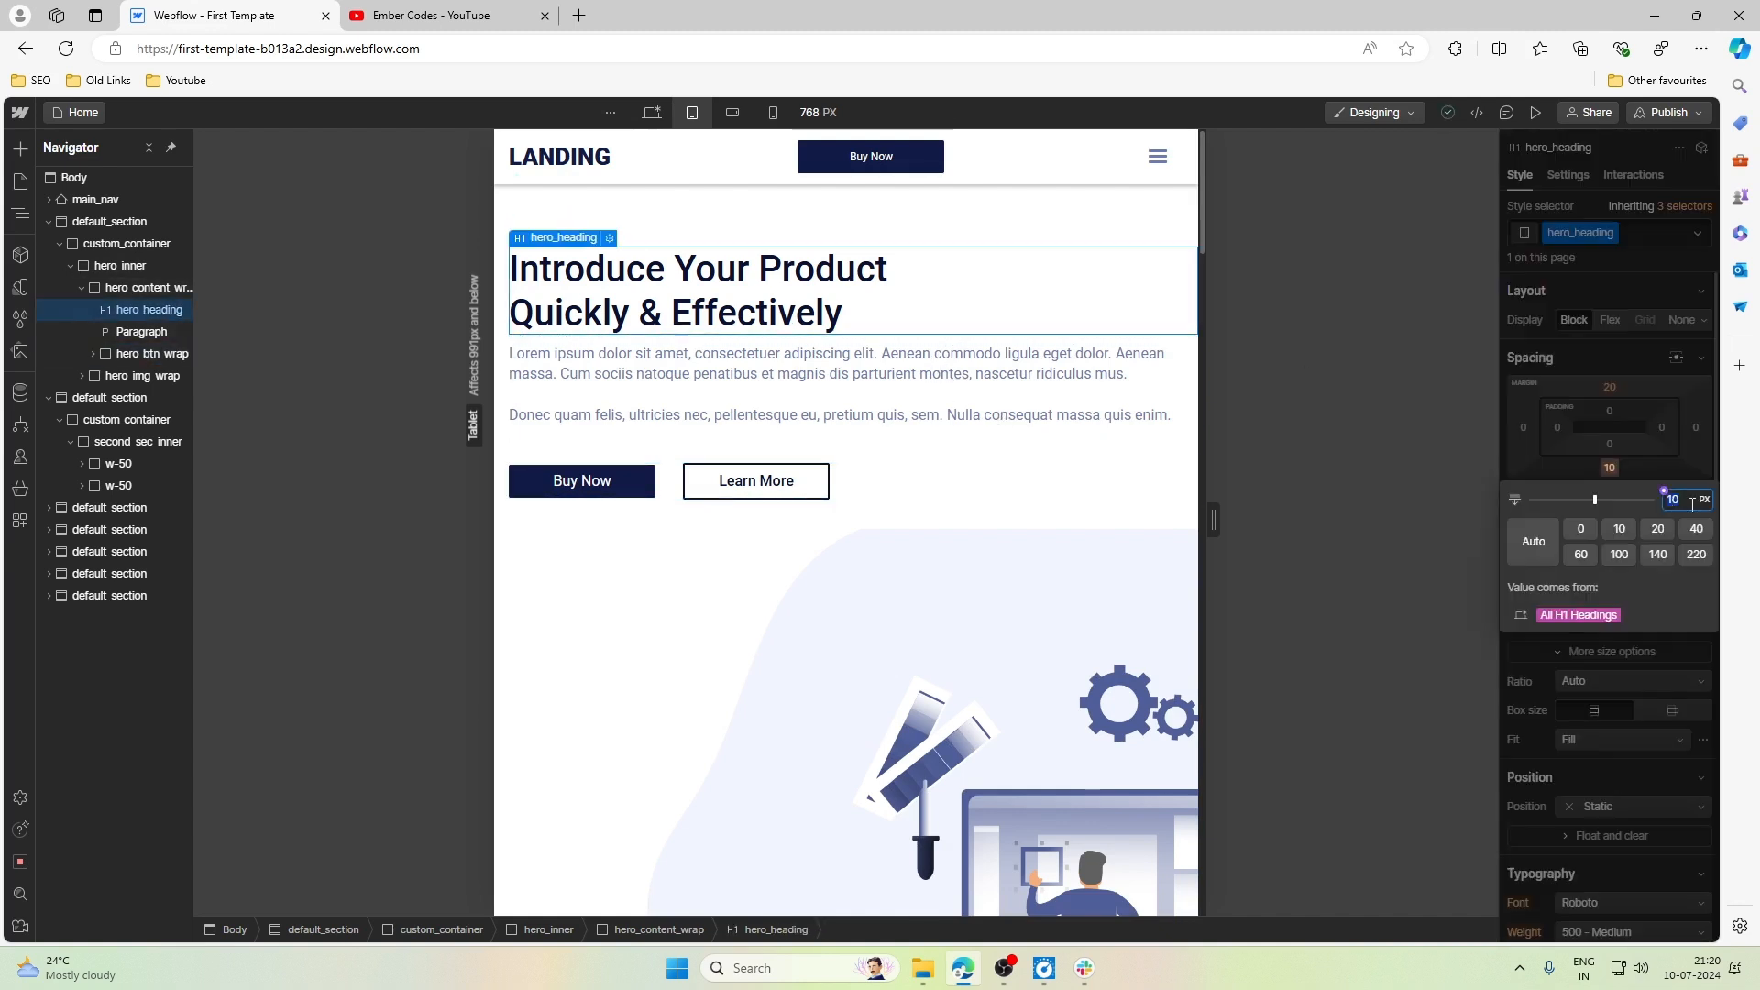
text(1rem)
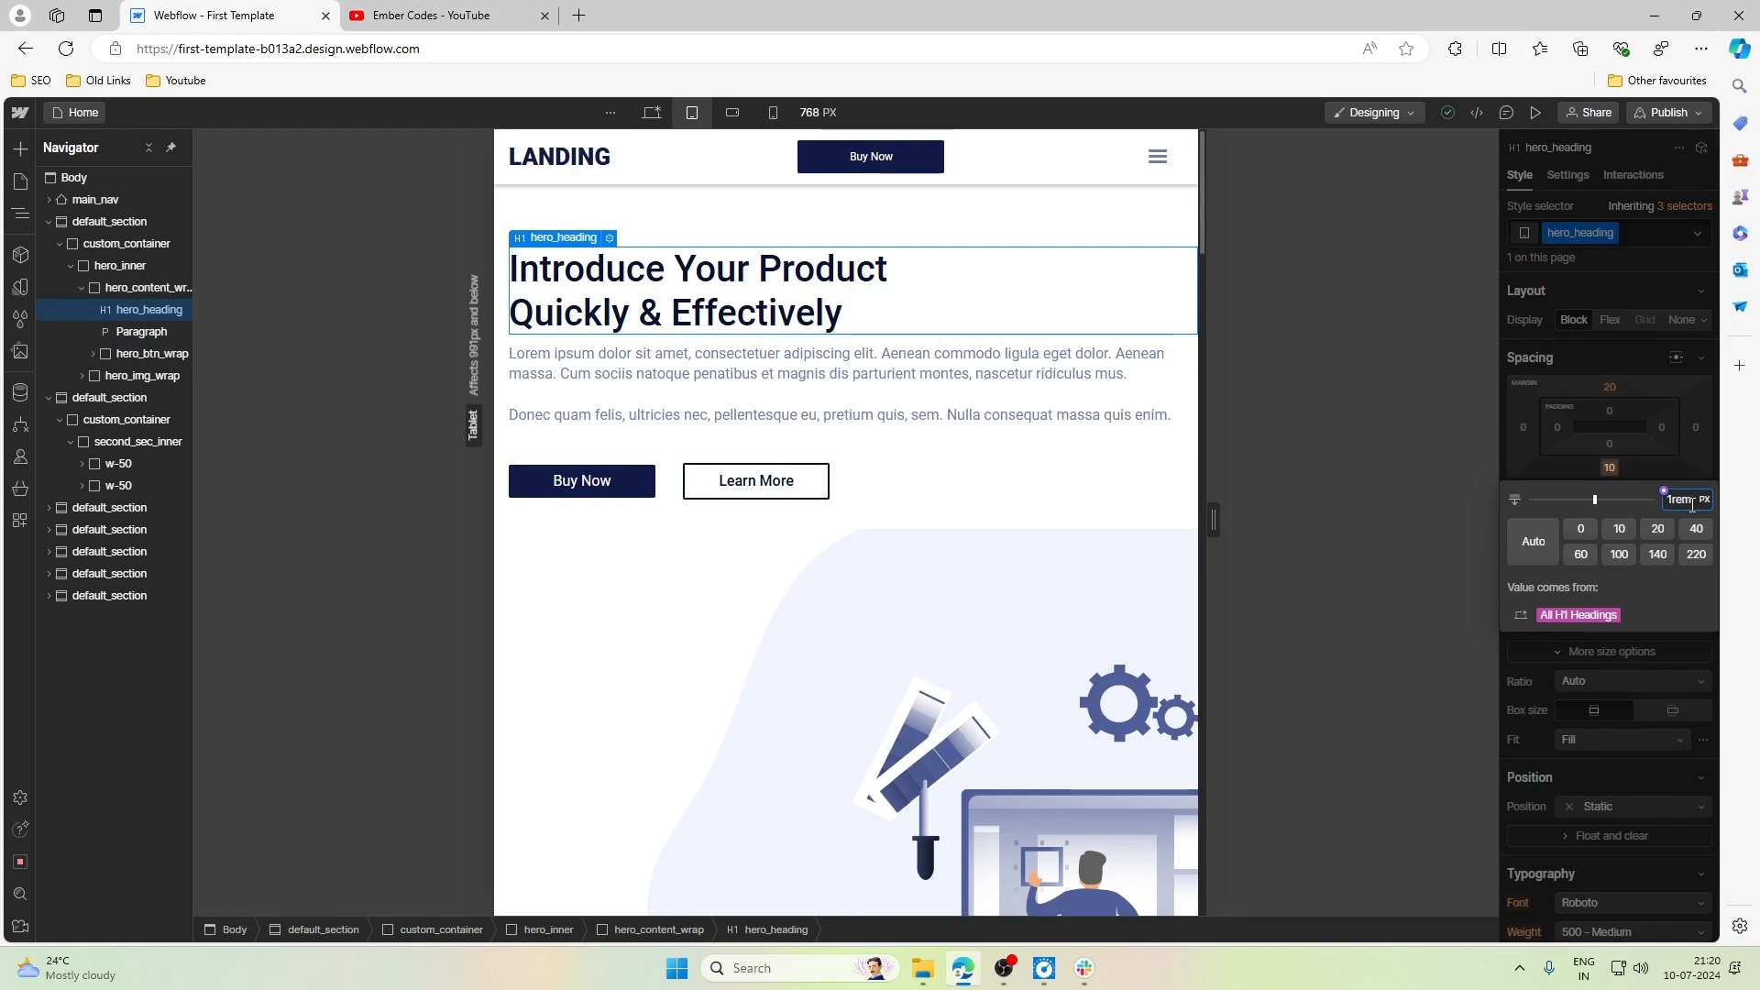
key(Return)
- Try a 4rem top margin on second_sec_bottom_wrap, the row of services in the second section, at the Tablet breakpoint
scroll(825, 605, down, 4)
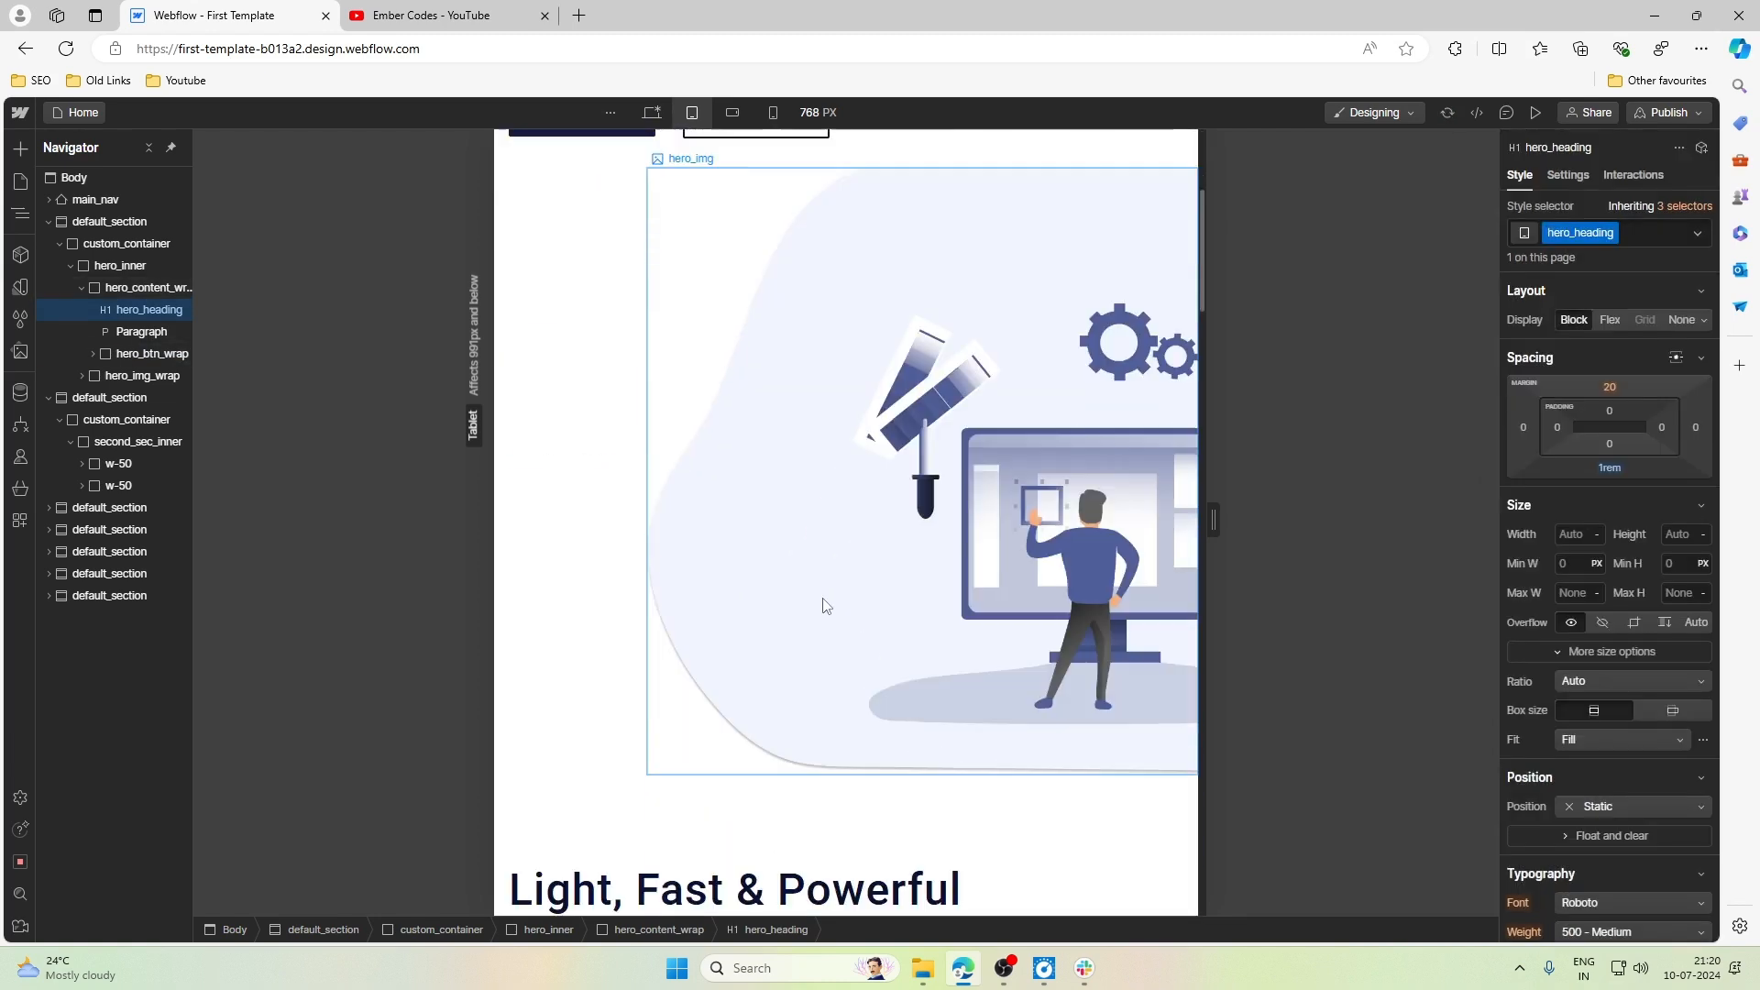
scroll(823, 605, down, 6)
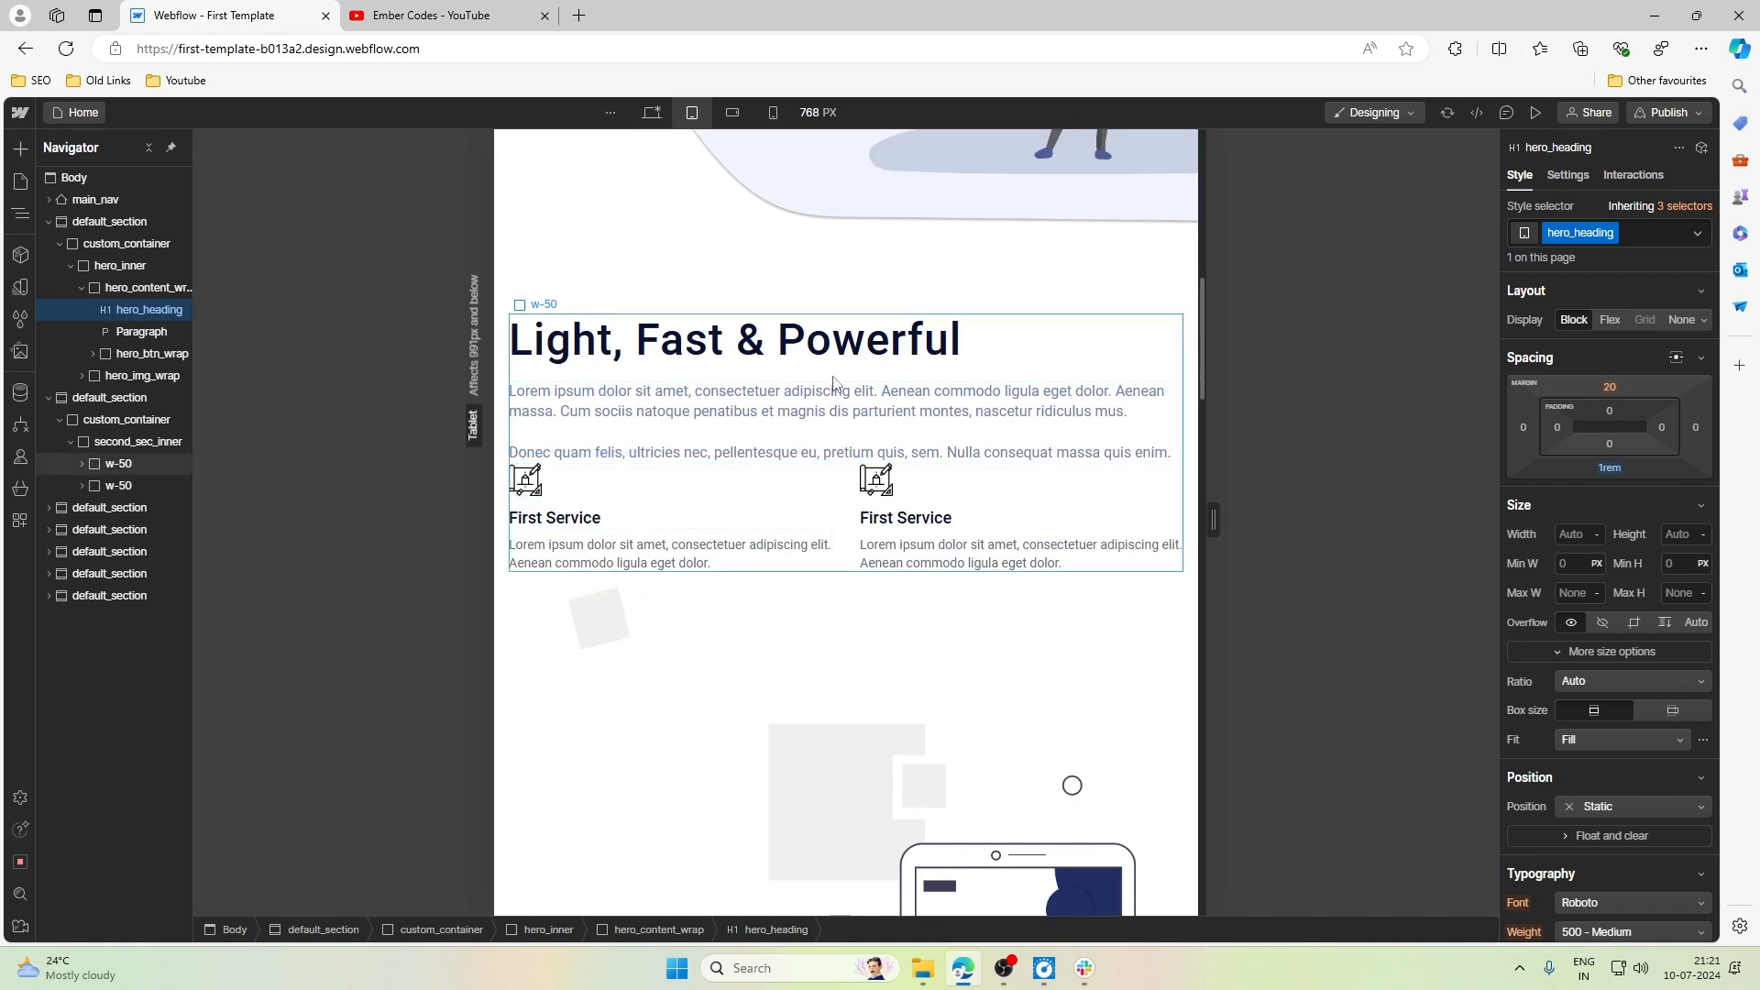
click(844, 511)
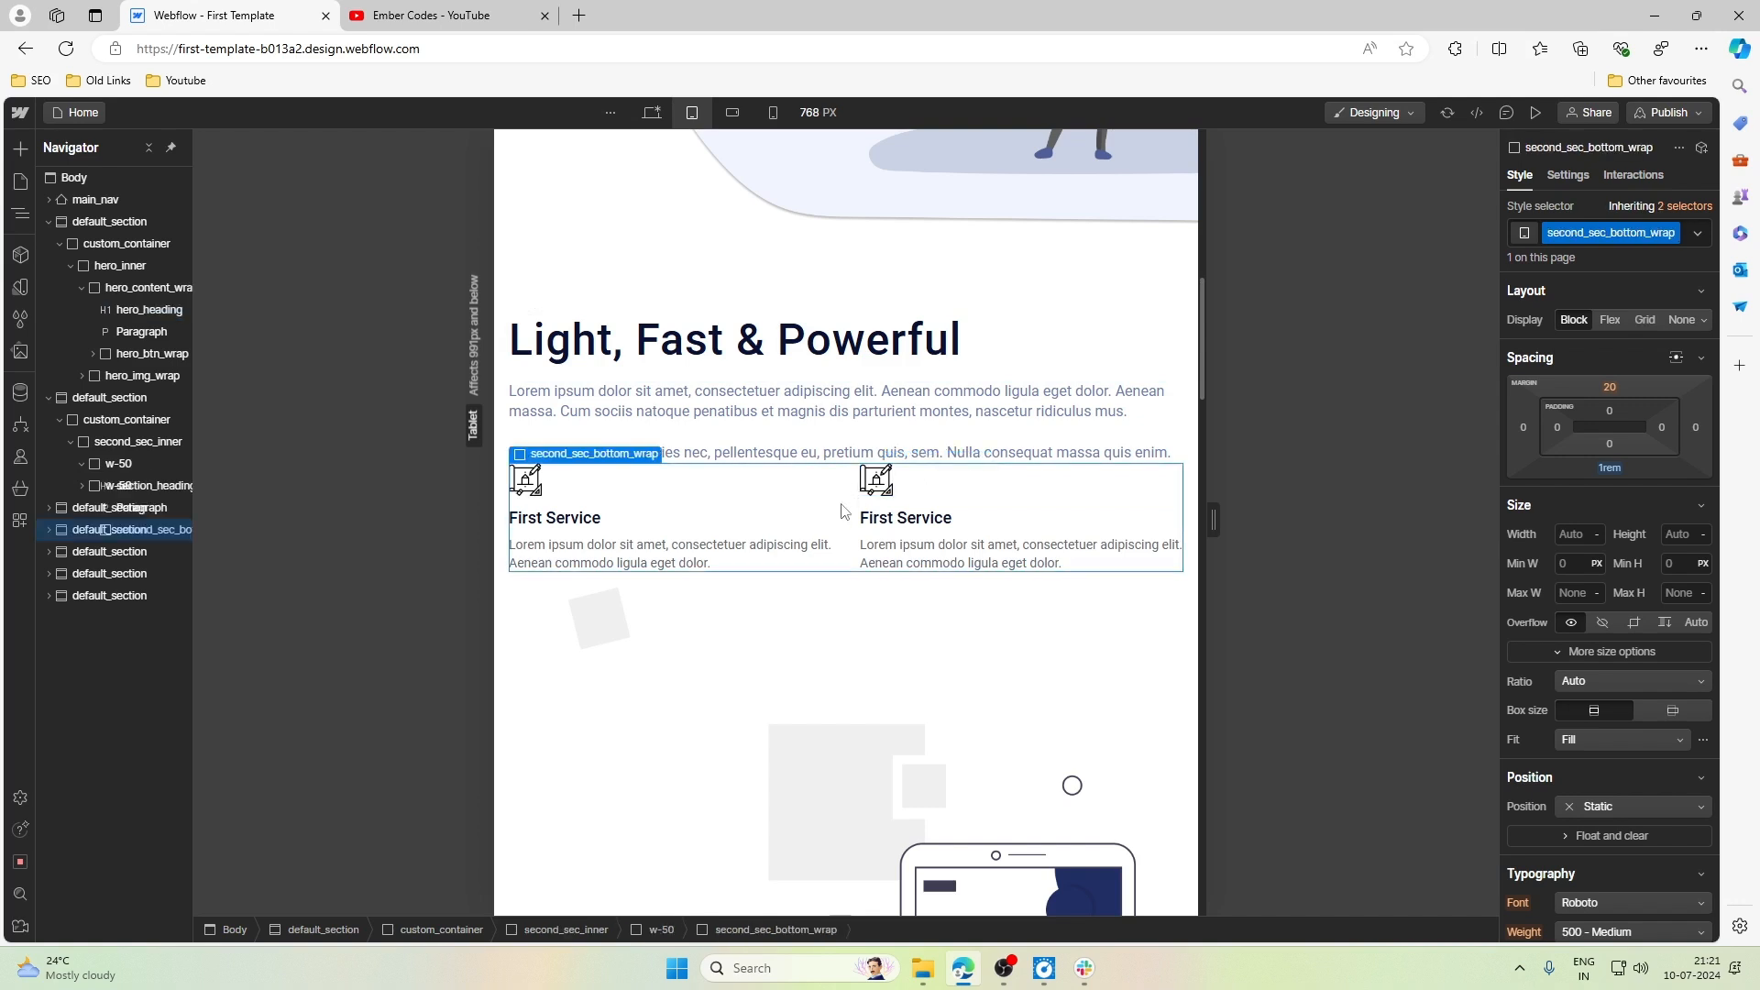
click(1610, 510)
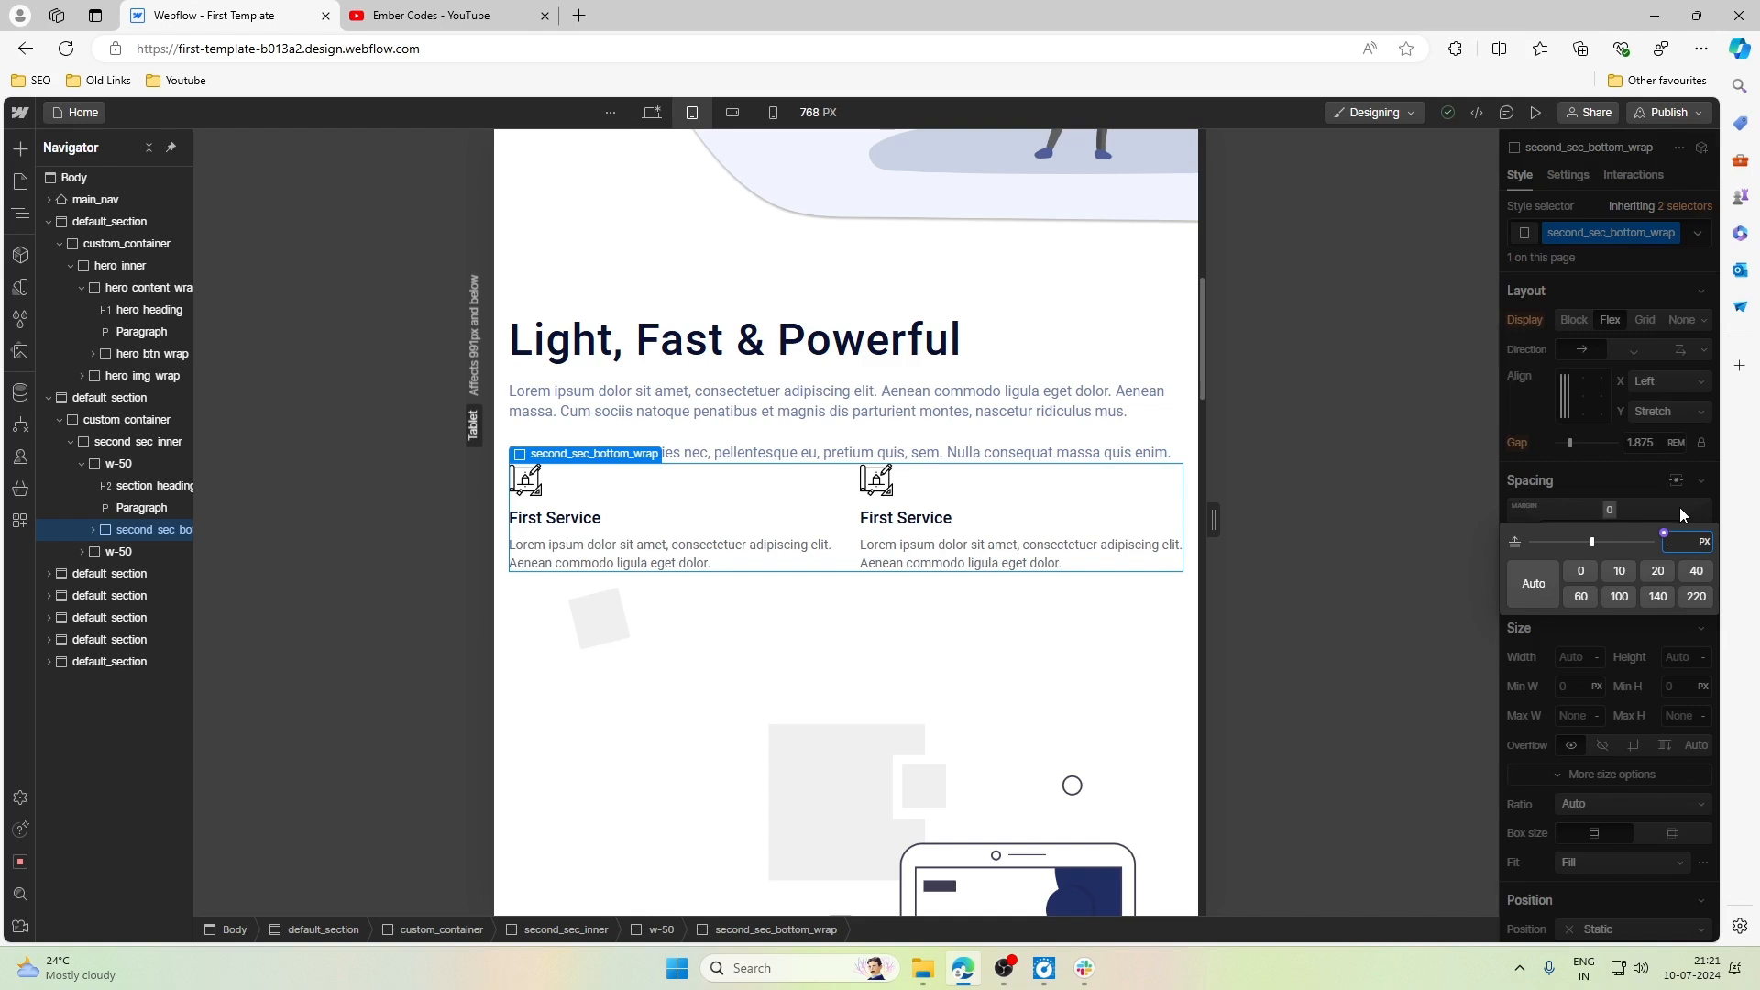
text(4rem)
key(Return)
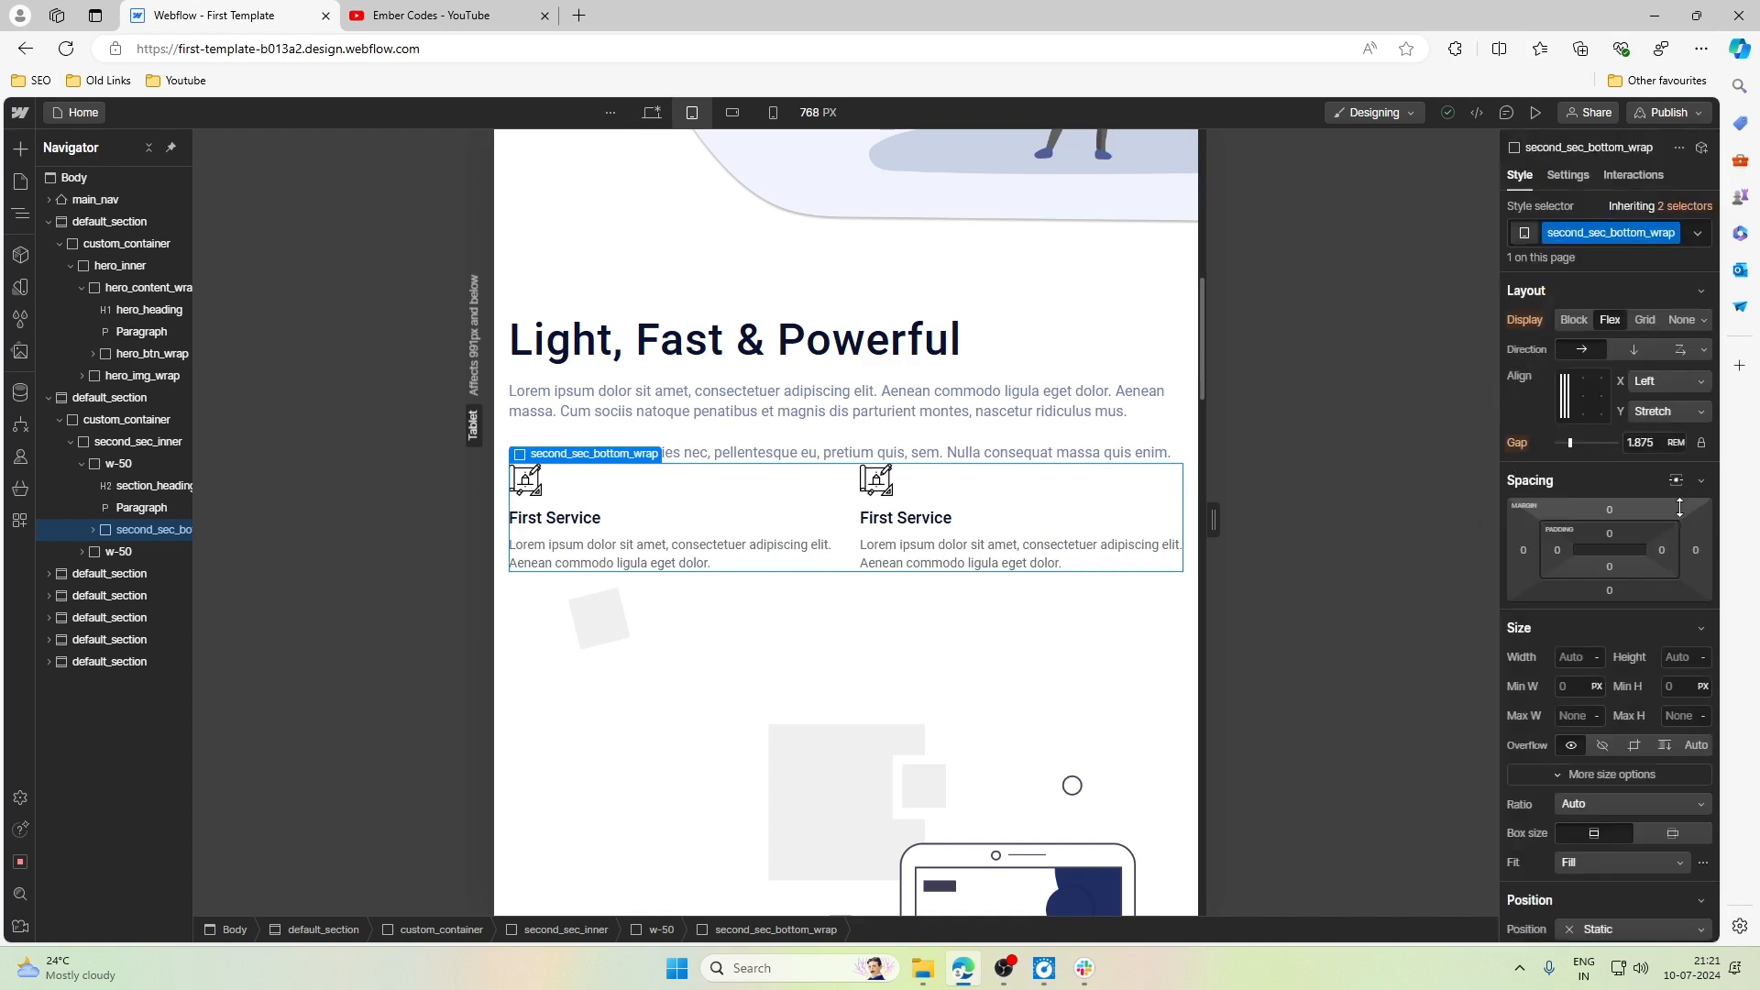
click(1615, 510)
text(4rem)
key(Return)
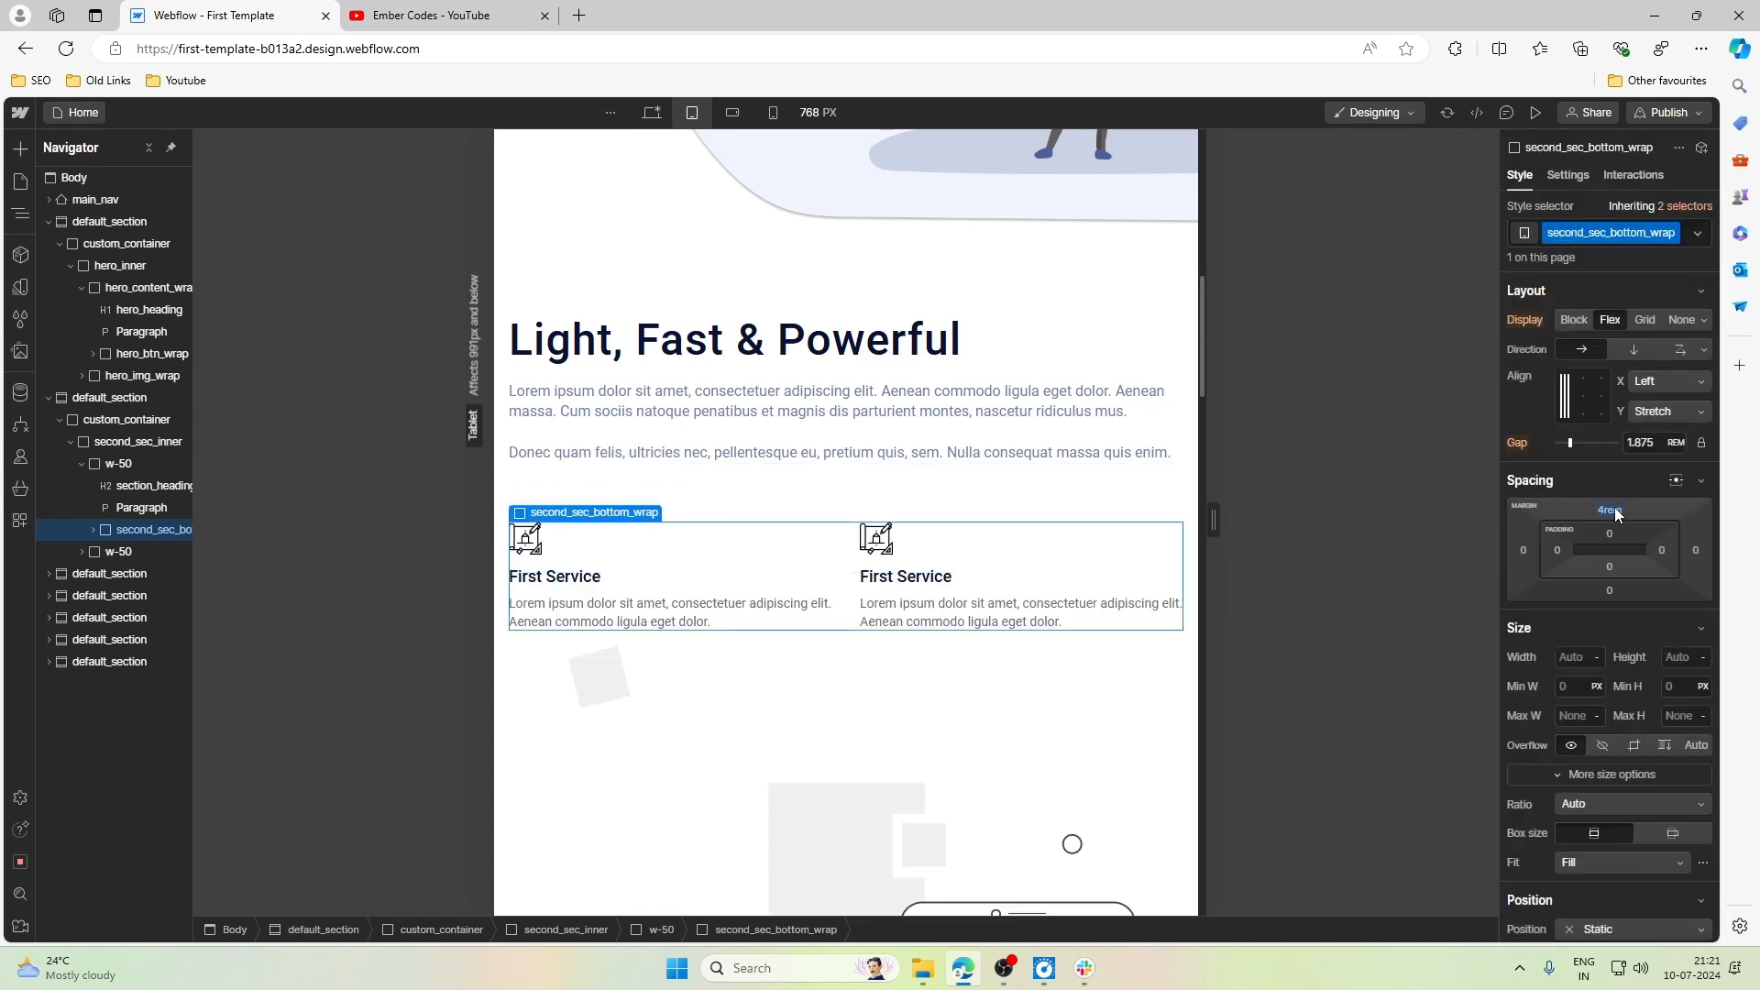
- Set the top margin of second_sec_bottom_wrap to 3rem at the Tablet breakpoint
click(1612, 511)
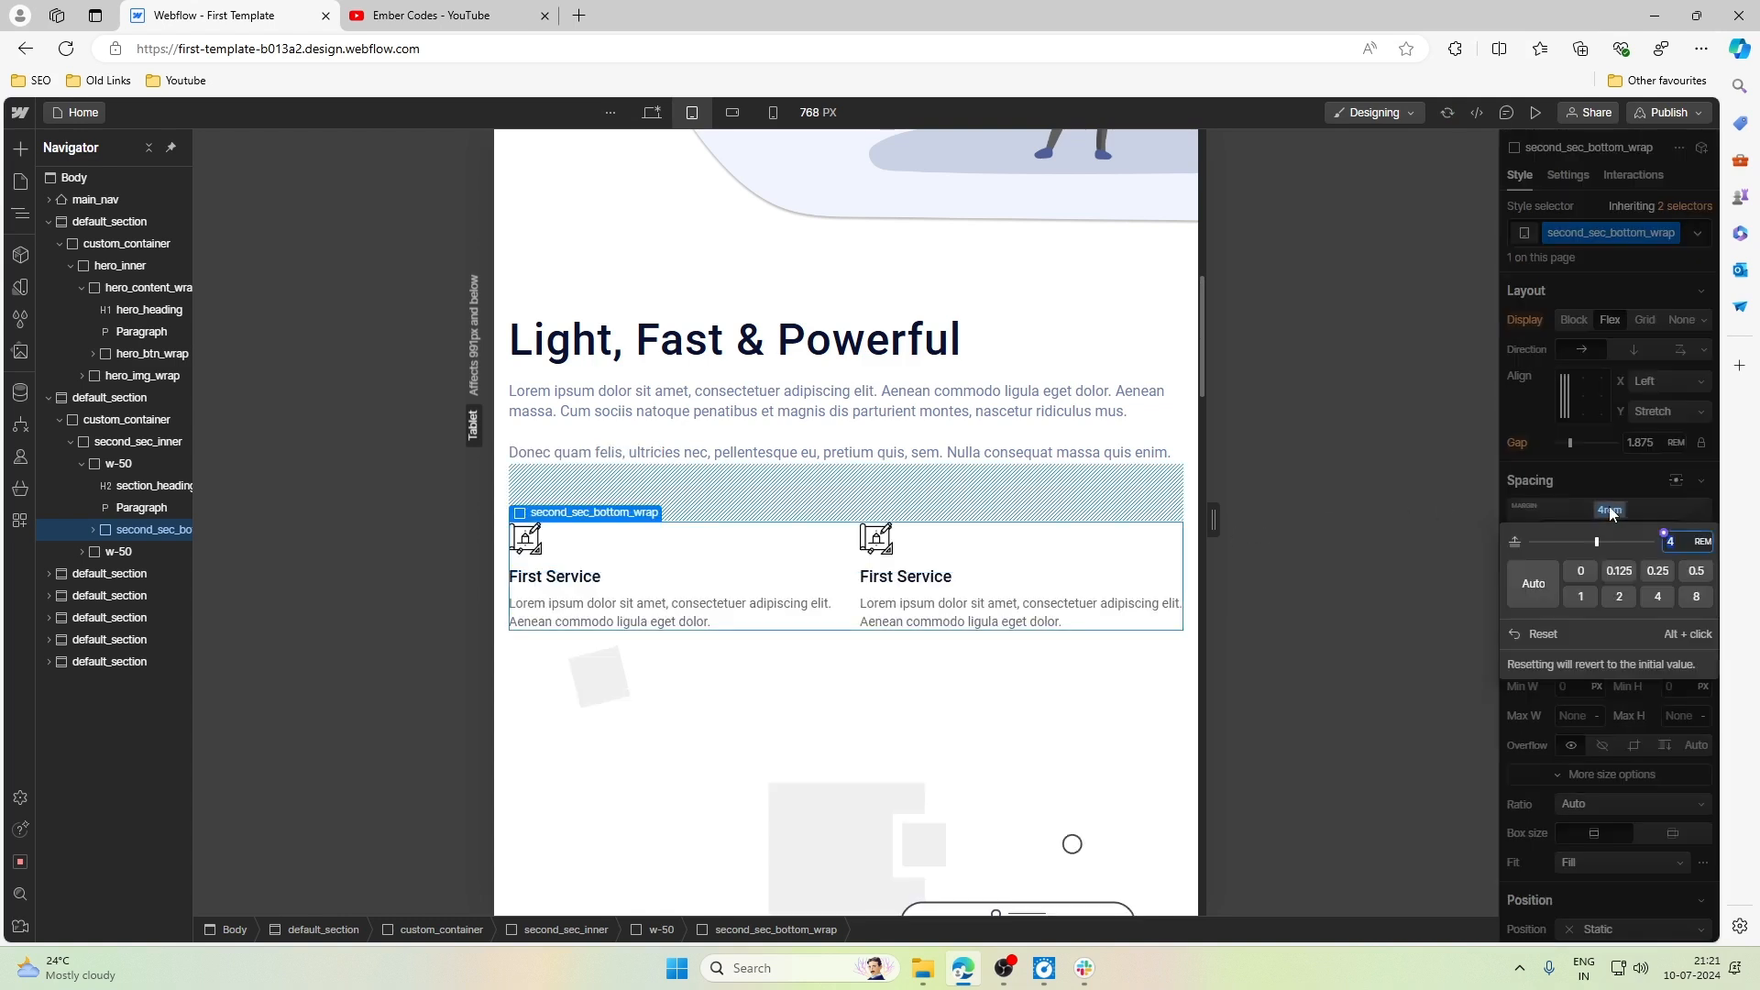
text(3.7)
key(BackSpace)
key(BackSpace)
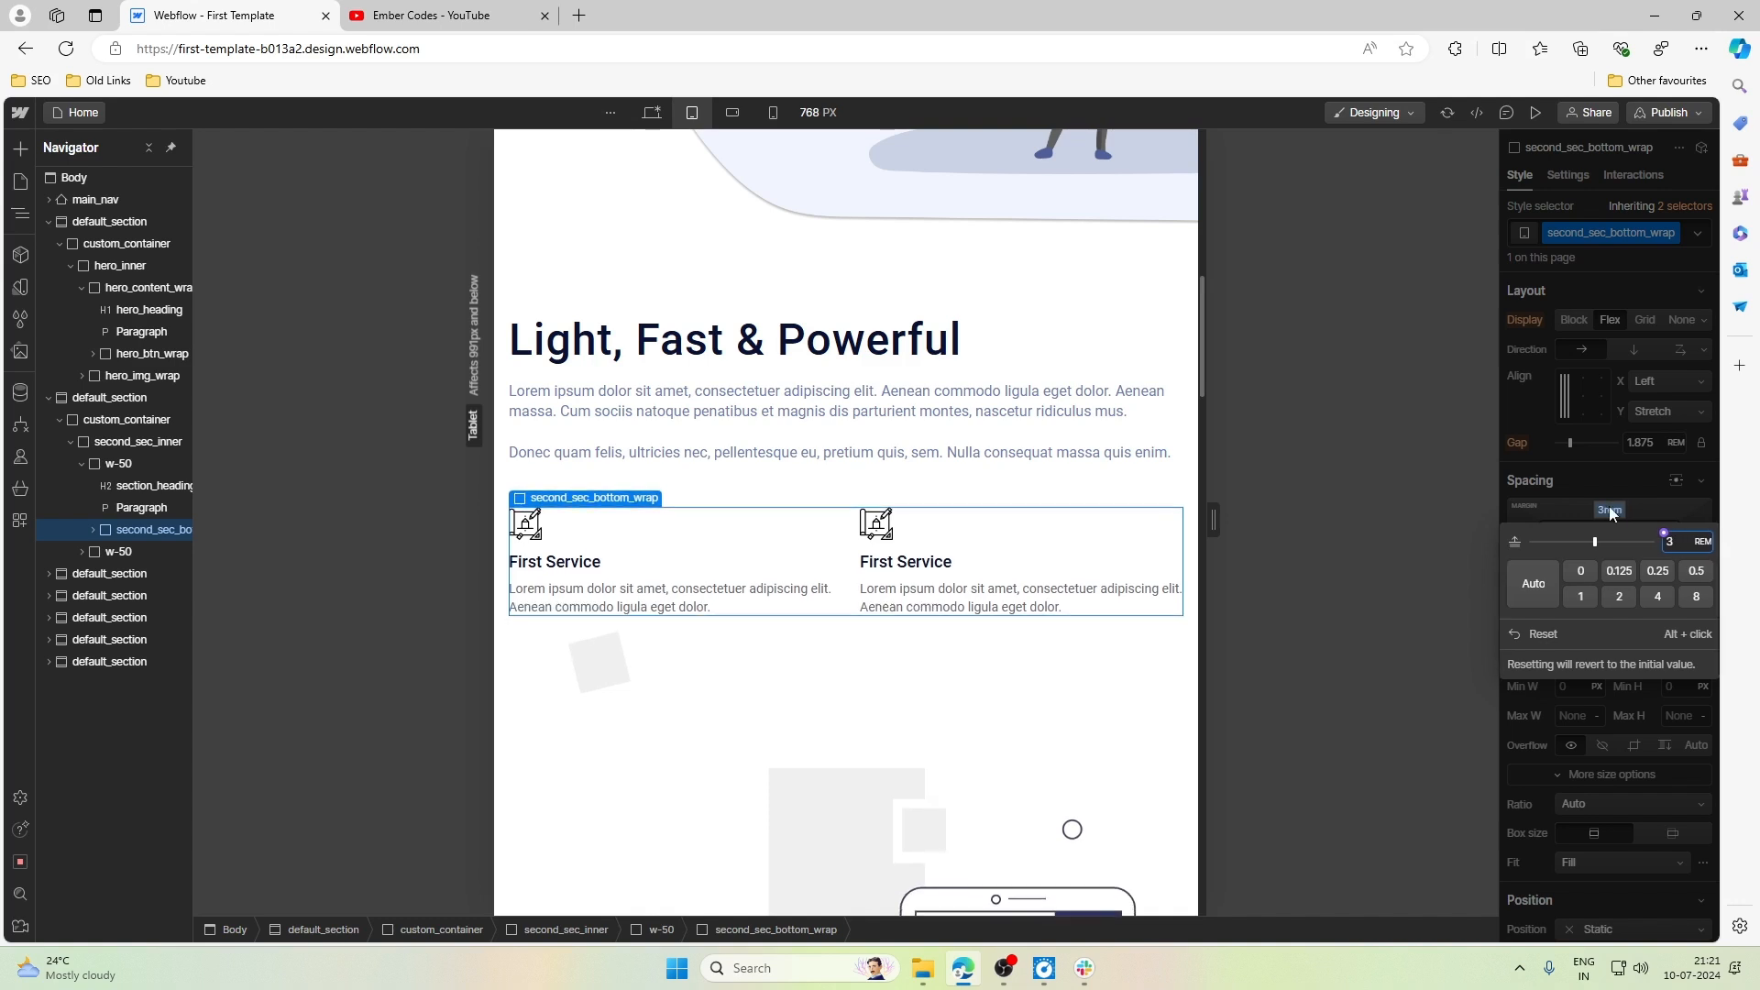
click(1109, 309)
- Set the font size of section_heading to 2rem at the Tablet breakpoint
click(594, 338)
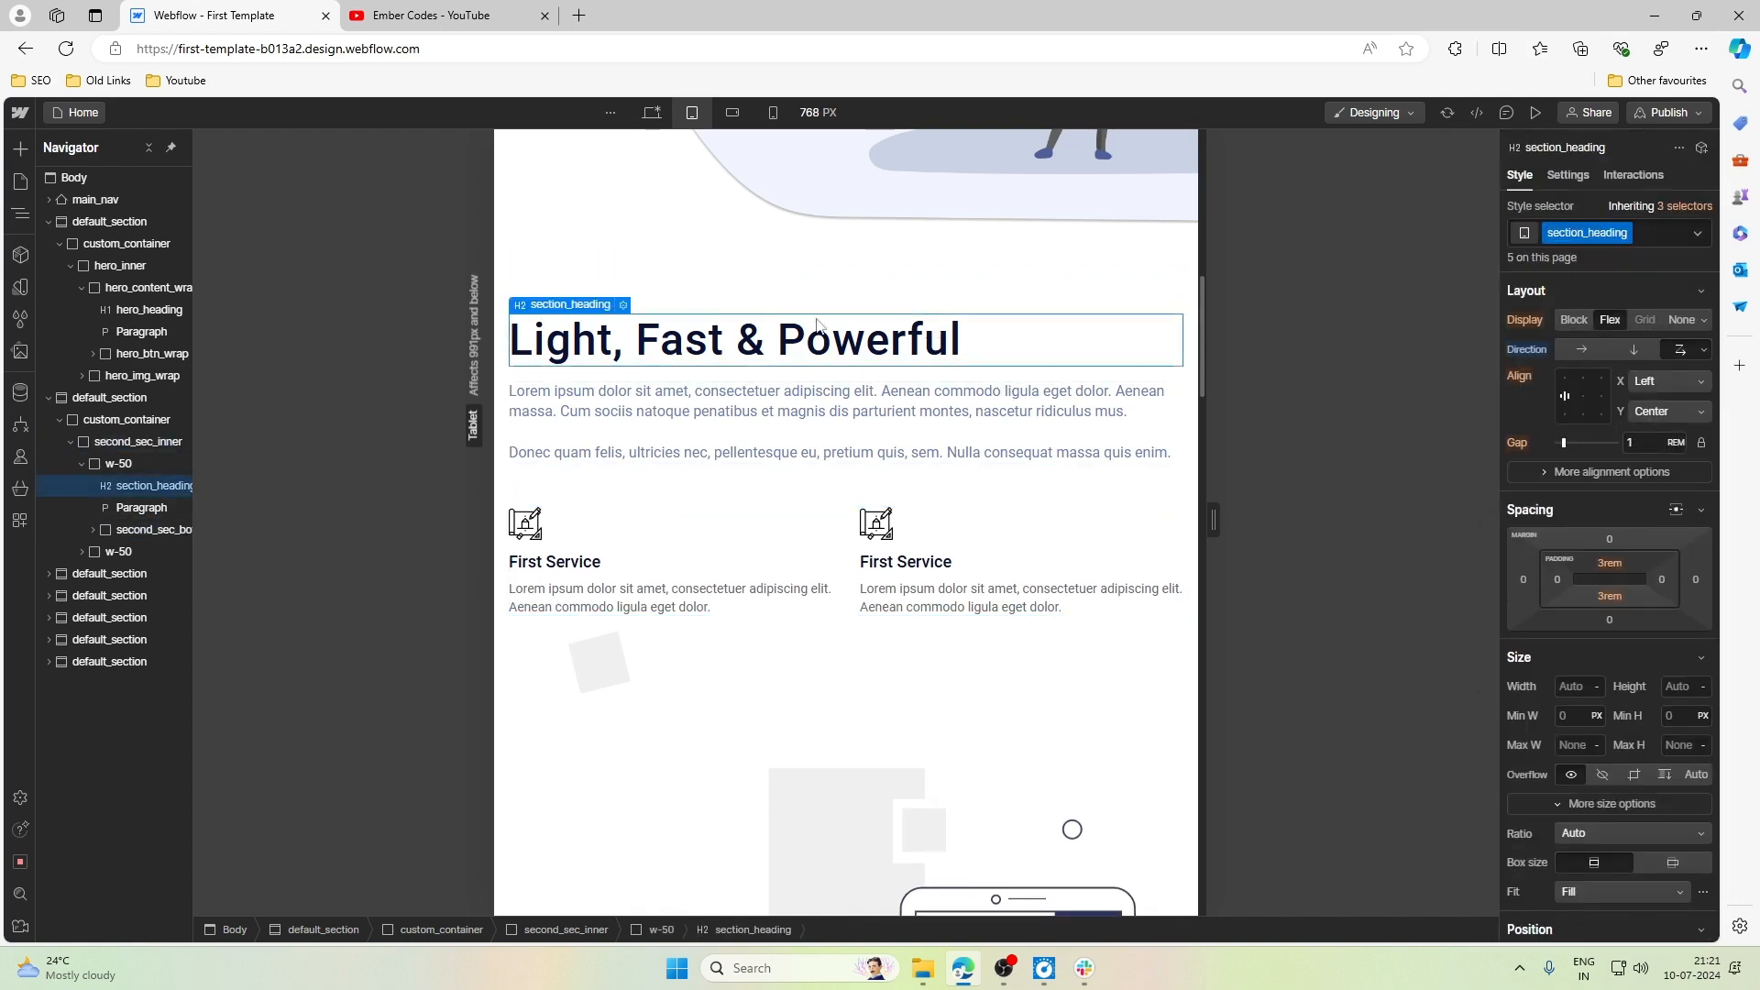
scroll(684, 397, down, 15)
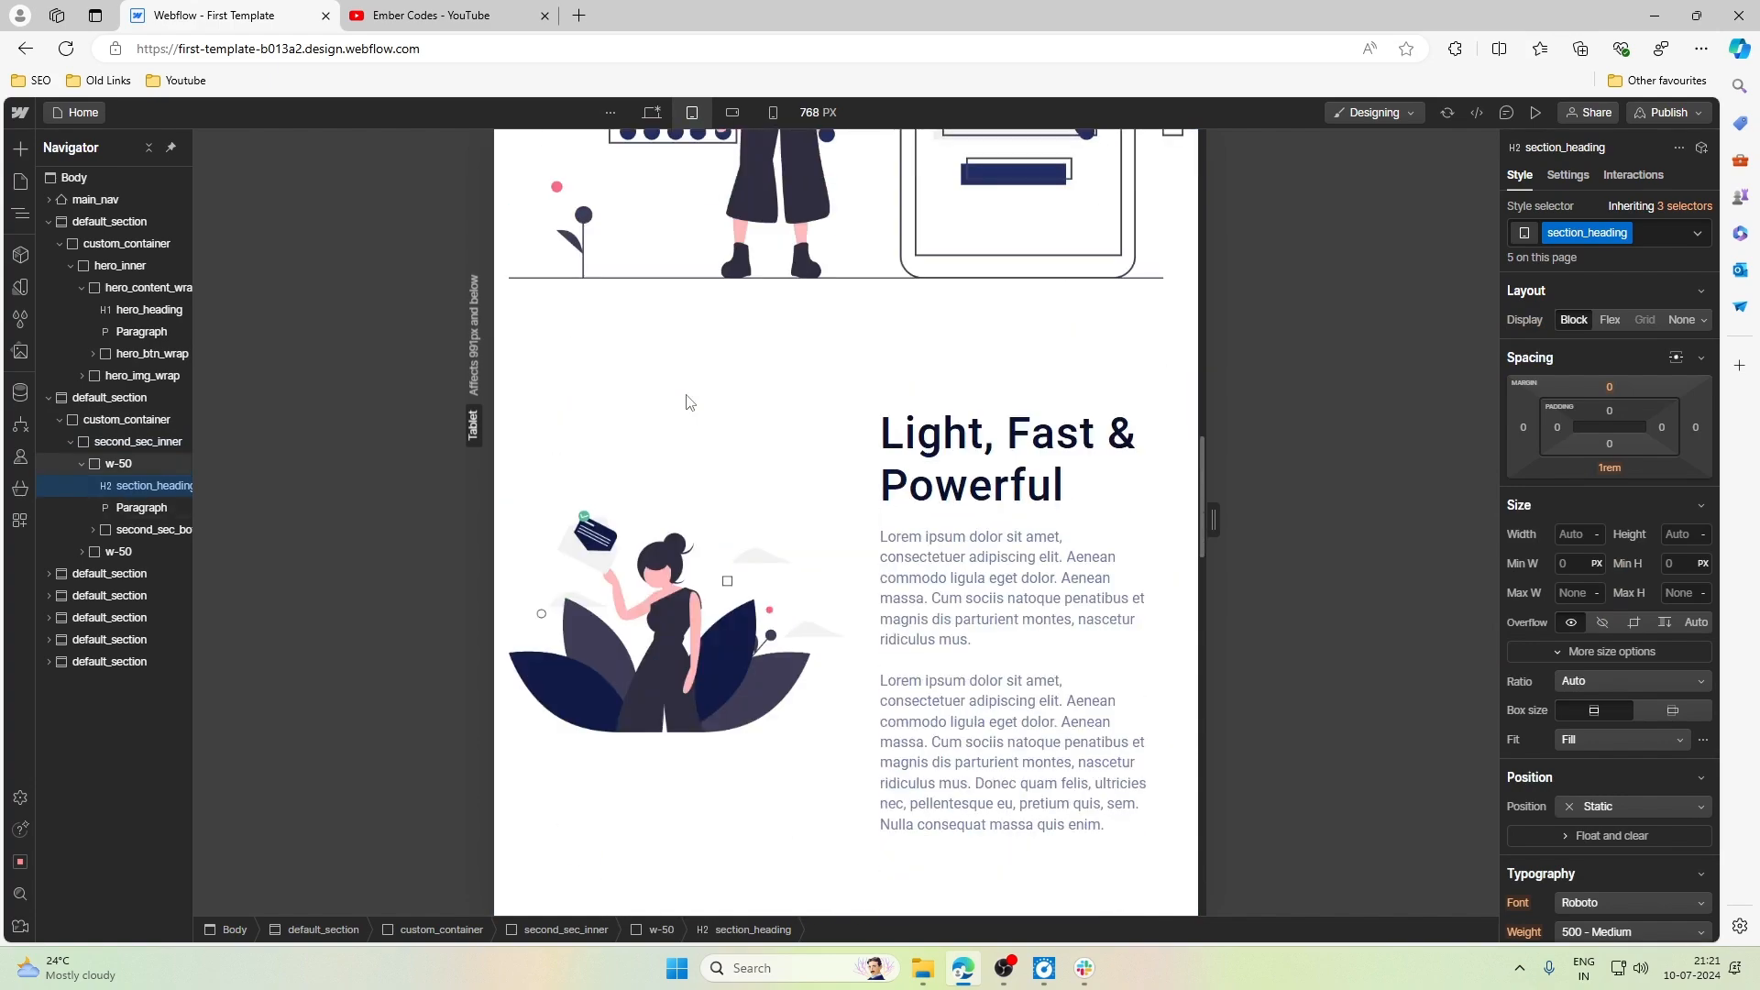
scroll(689, 403, down, 5)
scroll(689, 403, up, 12)
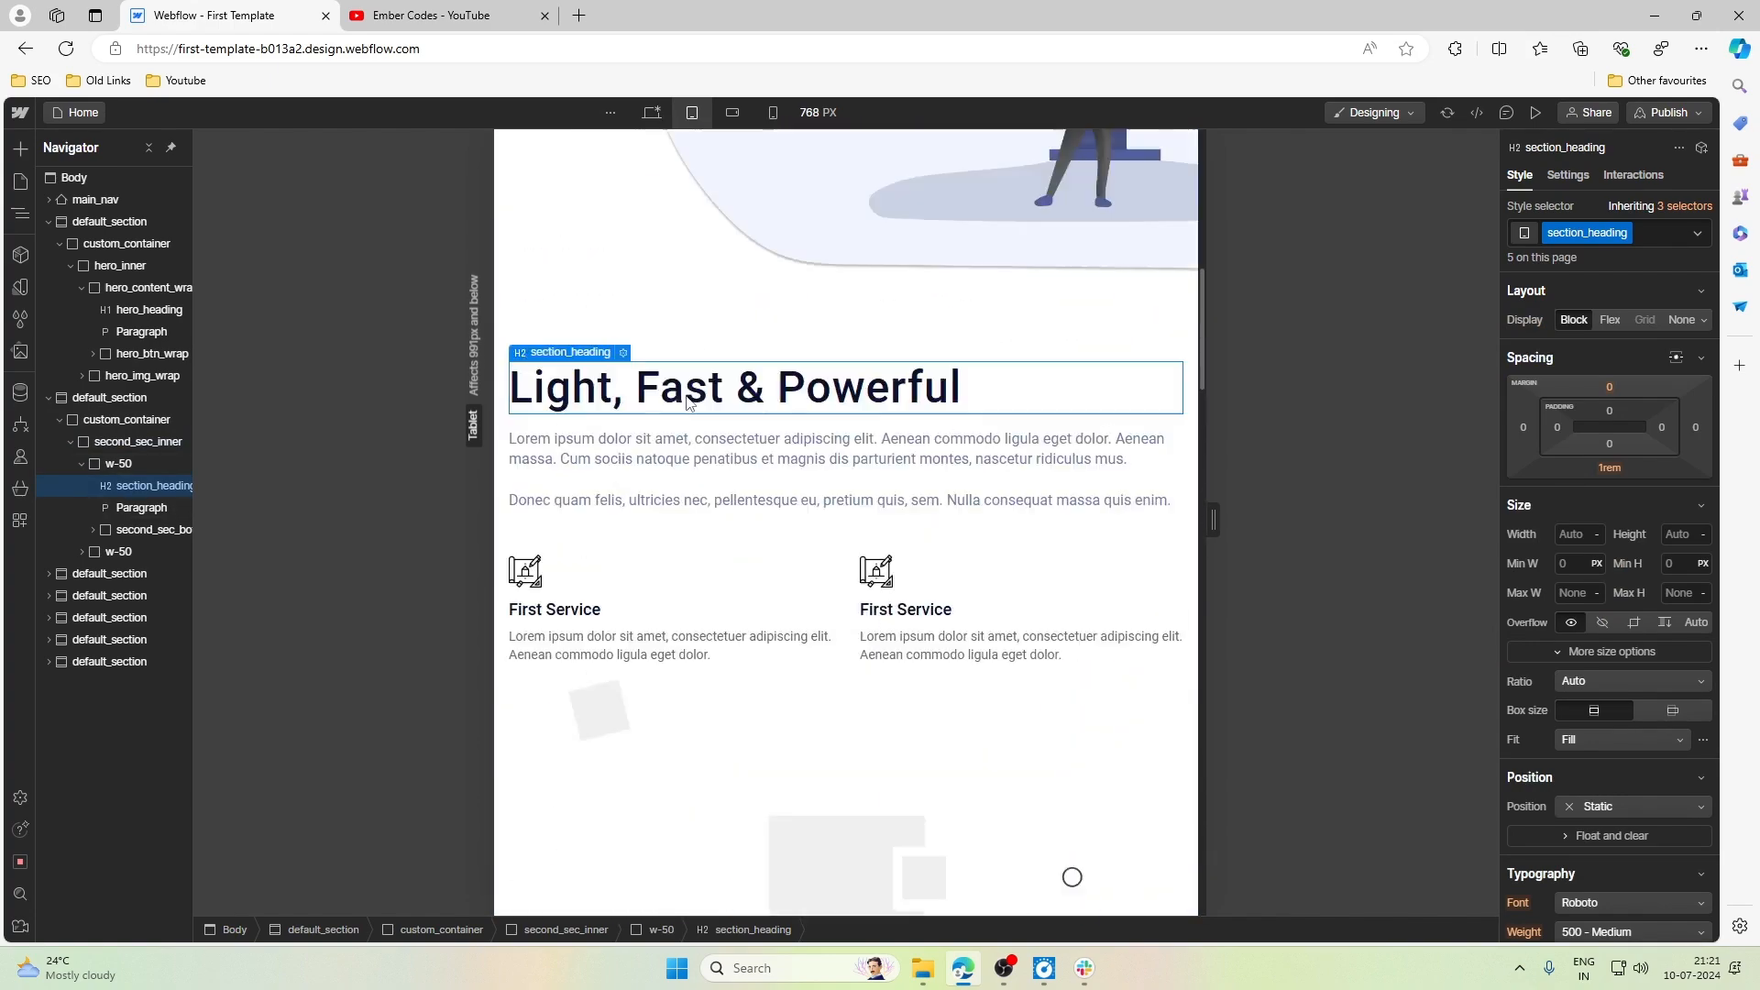
scroll(1576, 525, down, 5)
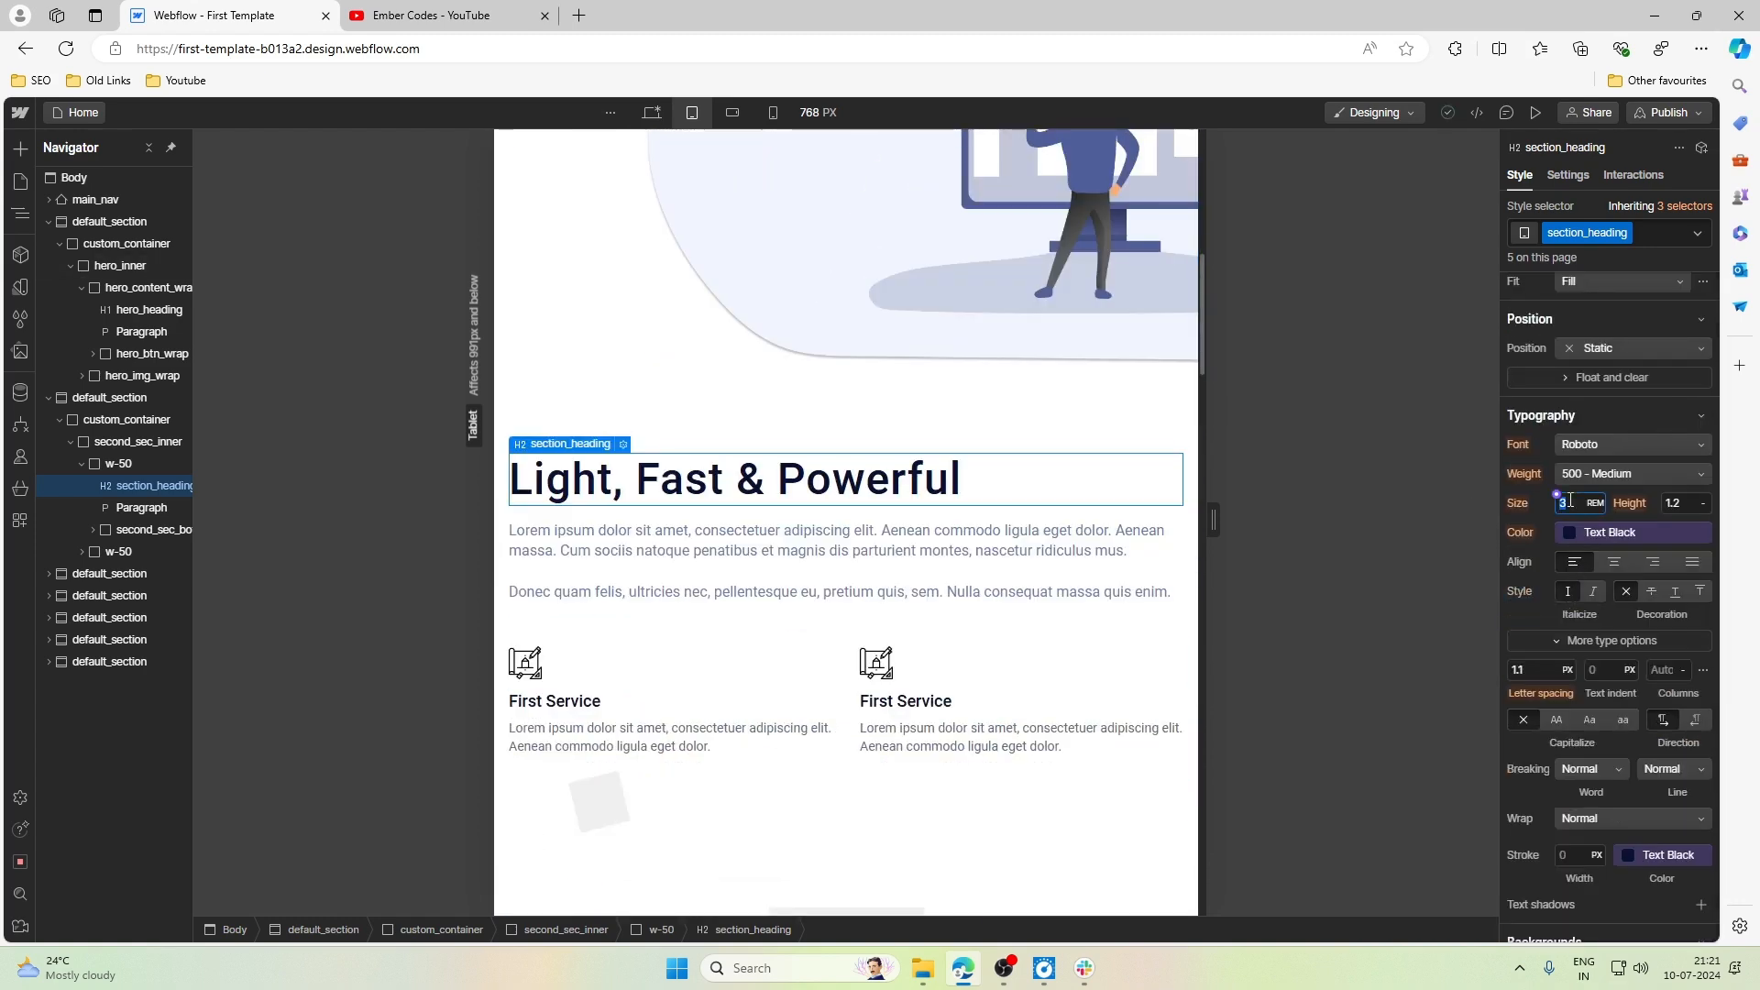
key(Return)
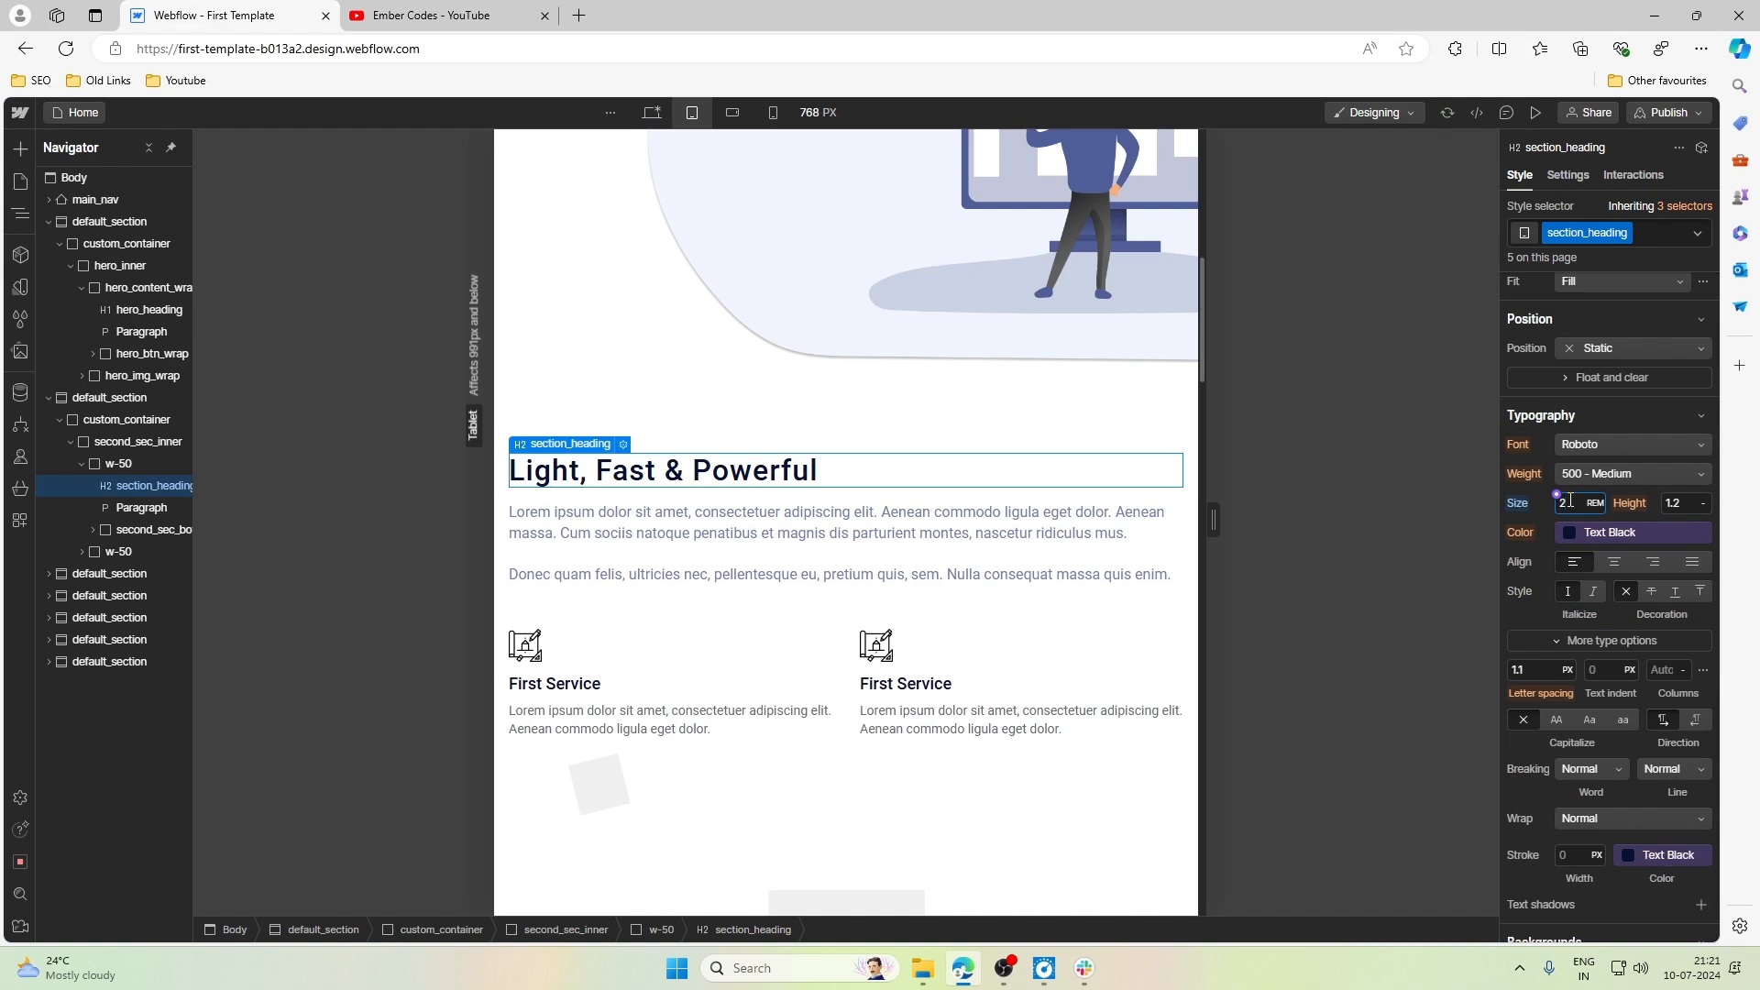
click(1003, 572)
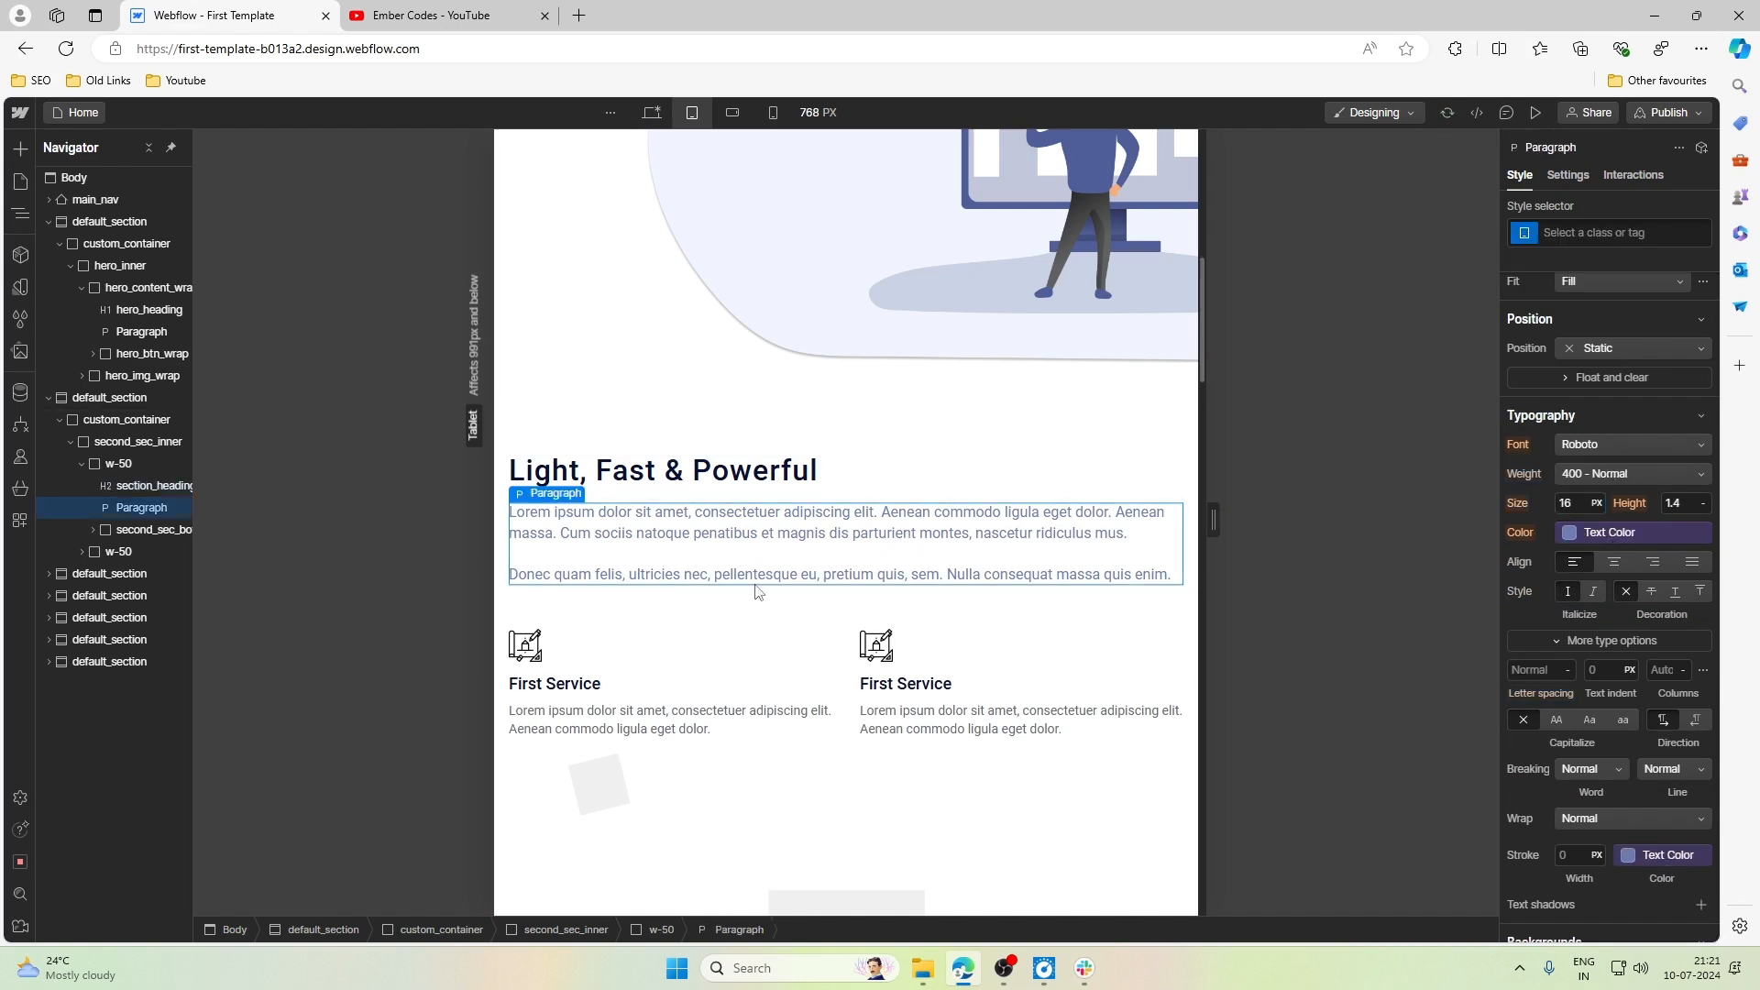
- Examine how the second section's illustration and the image-and-text sections below it are laid out at the Tablet breakpoint
scroll(747, 590, down, 1)
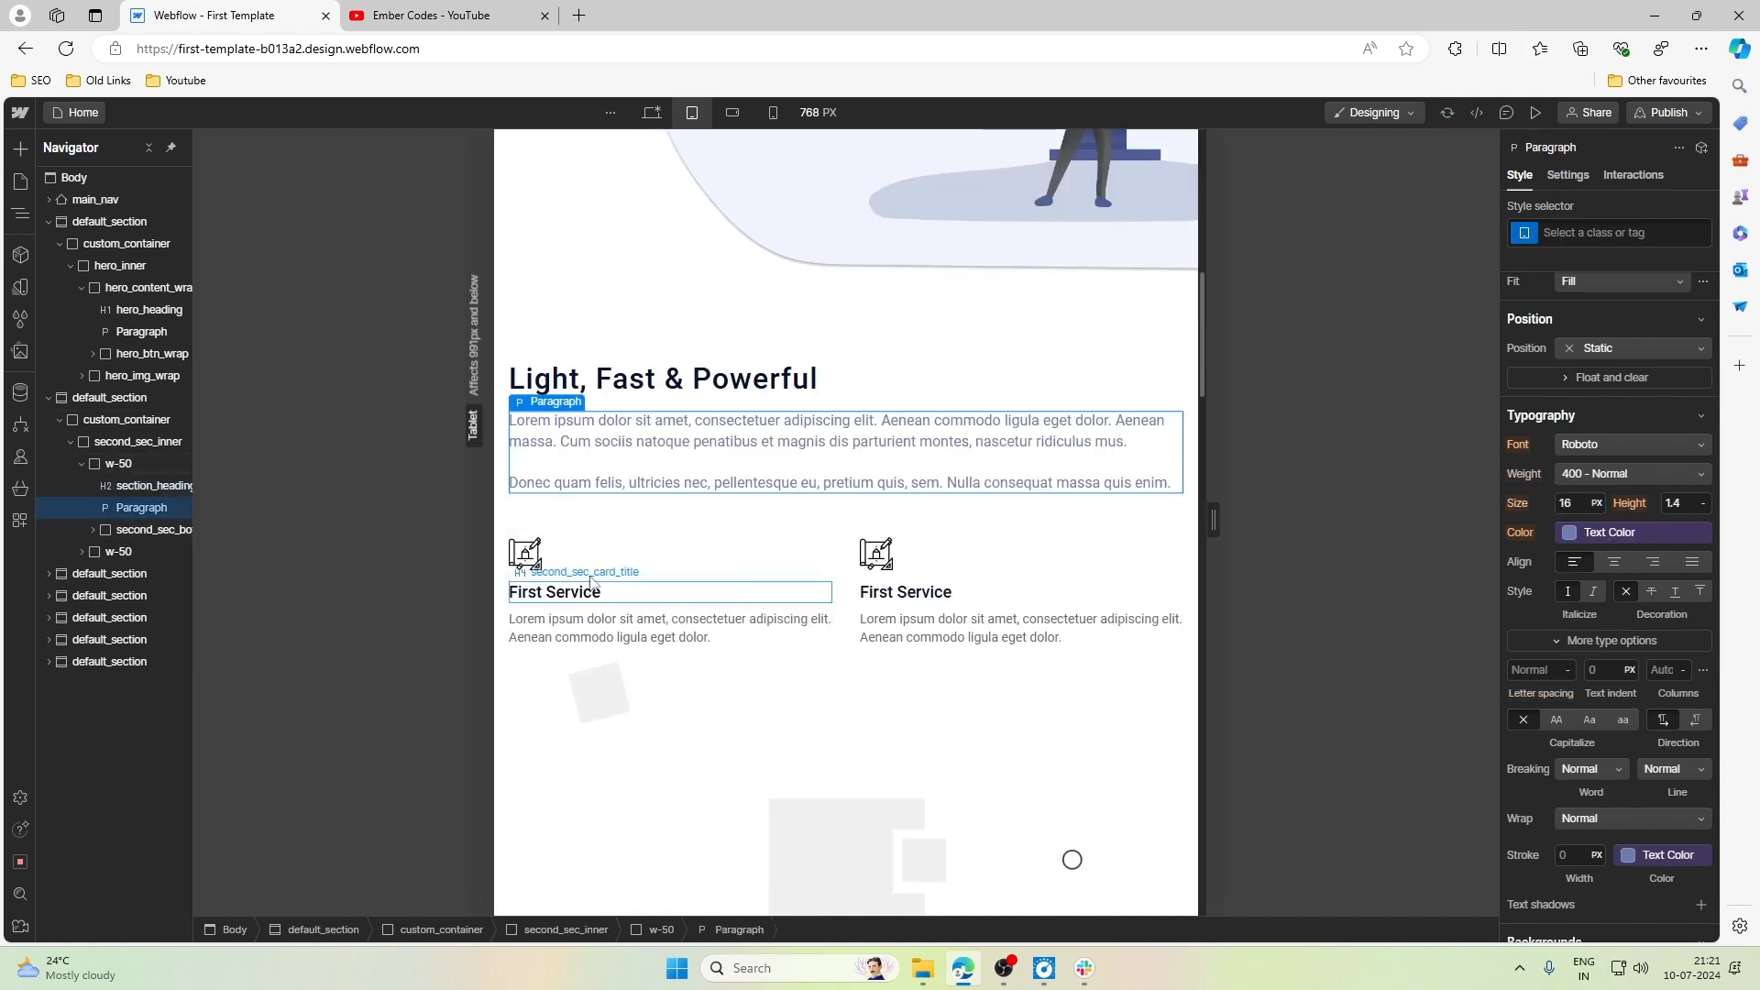
scroll(956, 541, down, 7)
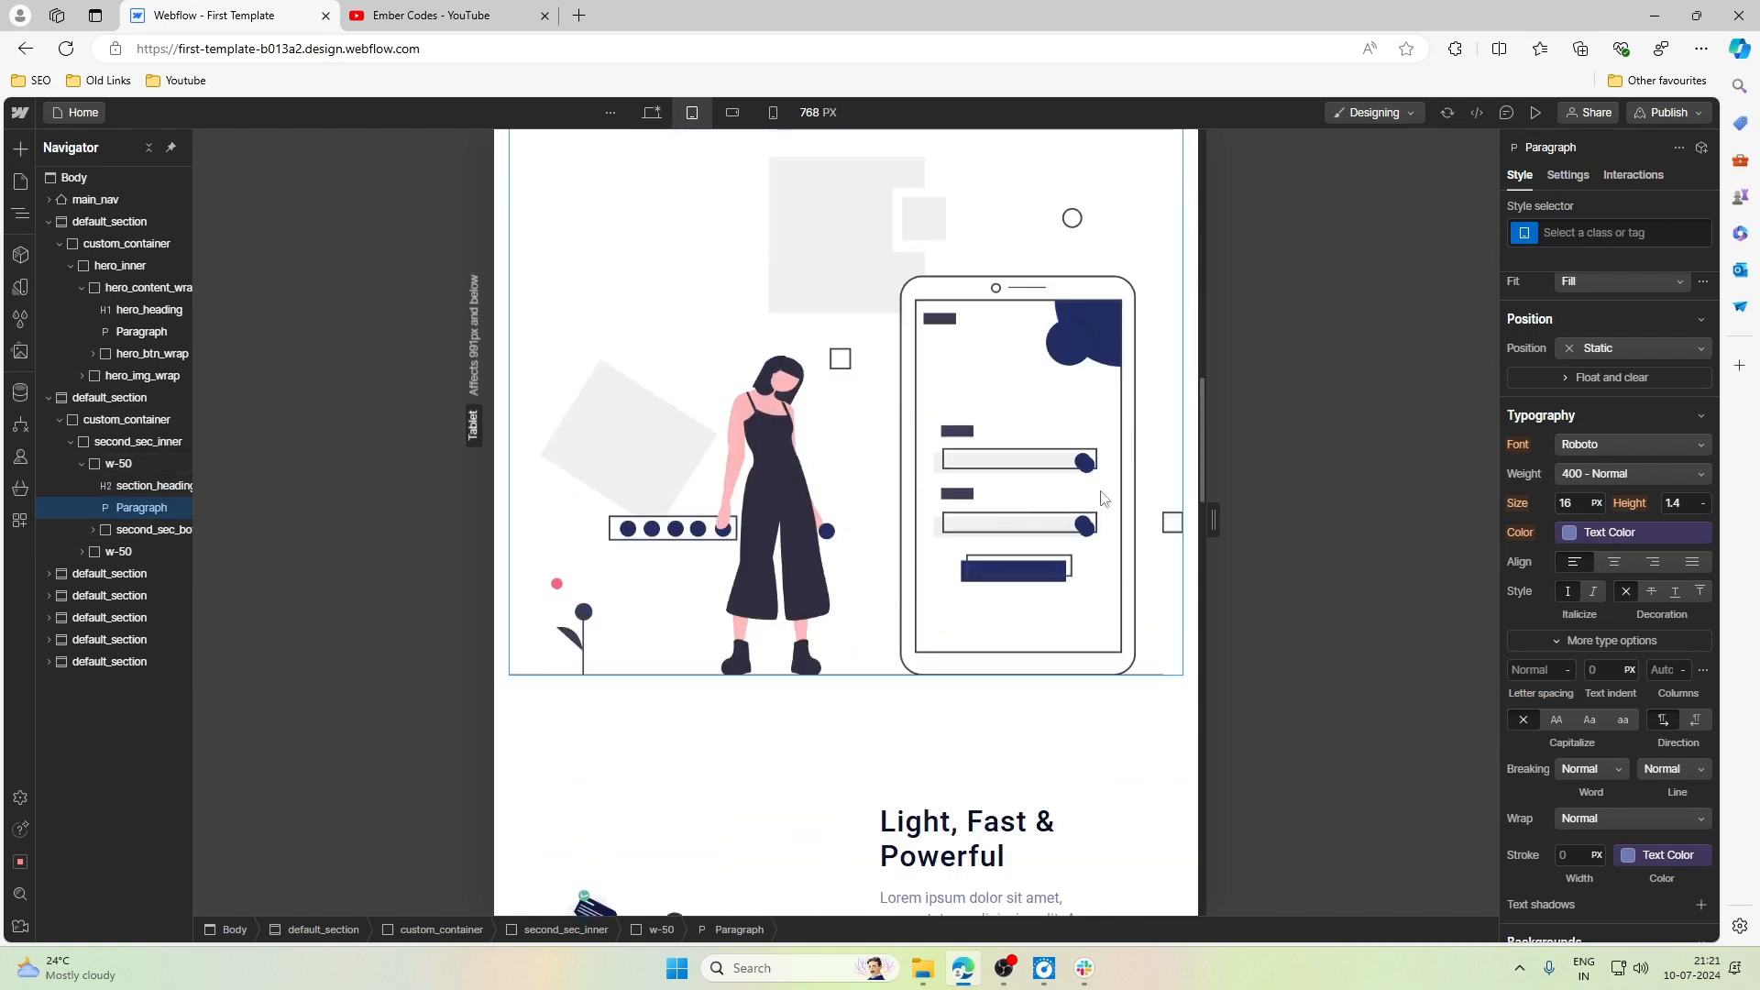
scroll(1104, 499, down, 5)
click(816, 373)
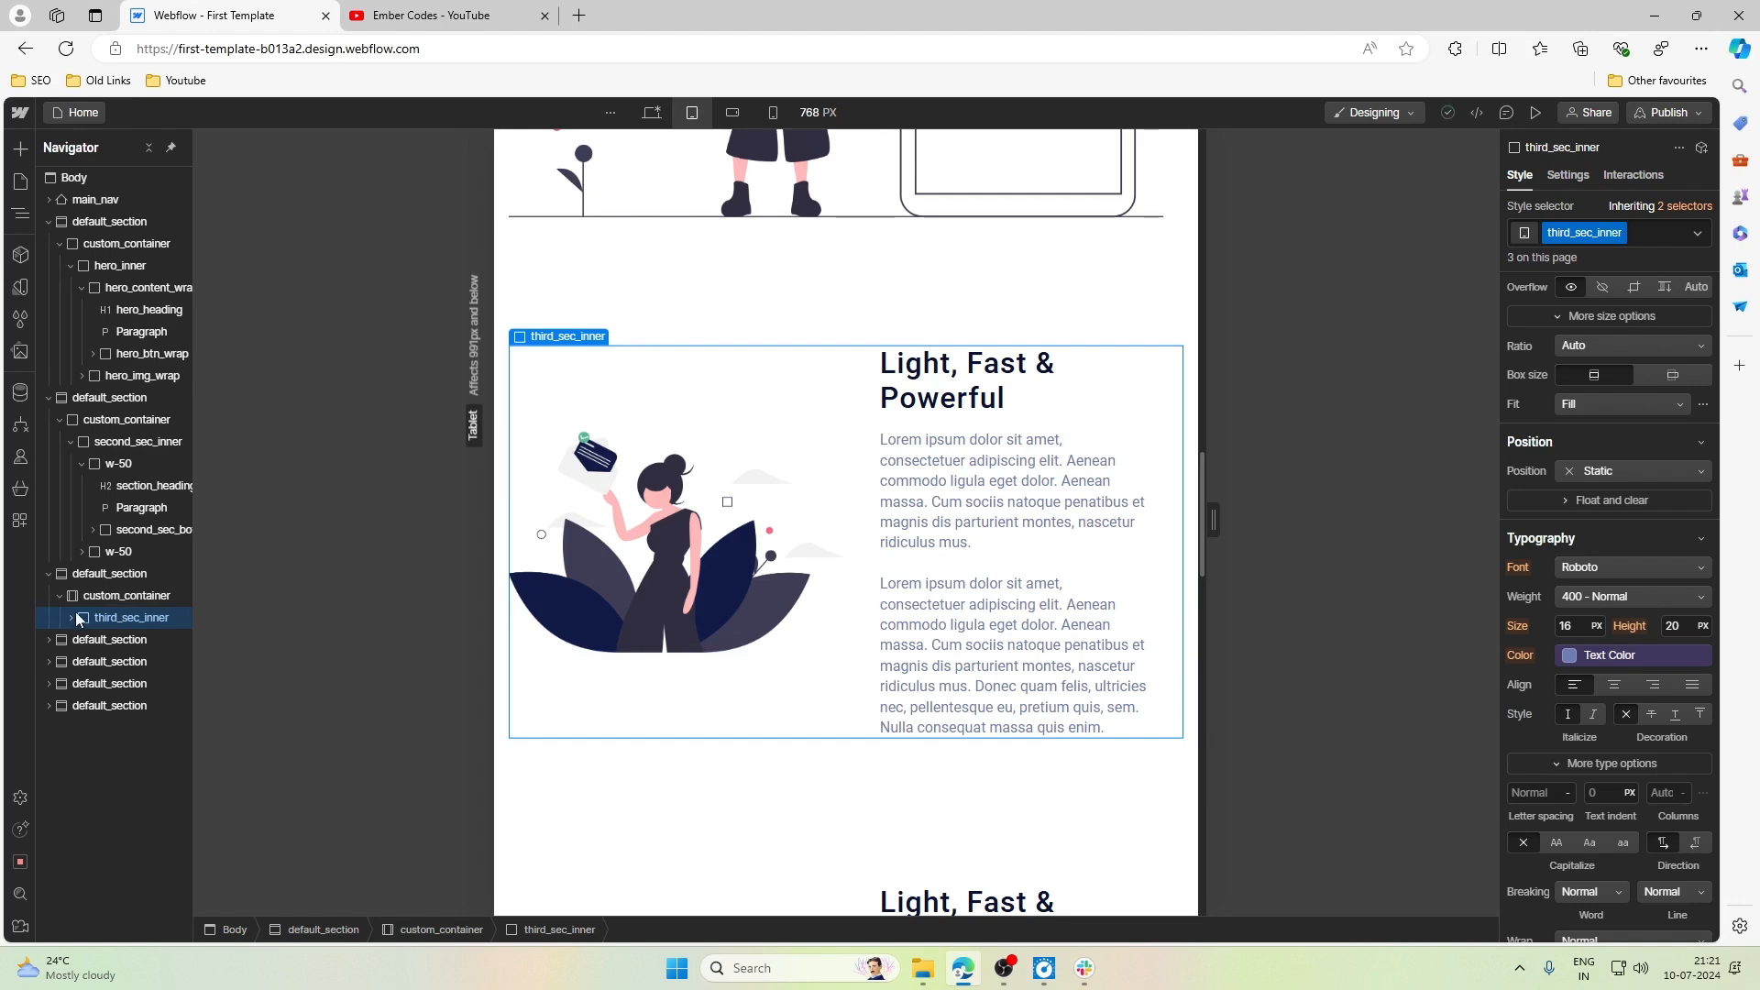
scroll(668, 460, down, 15)
scroll(670, 470, up, 10)
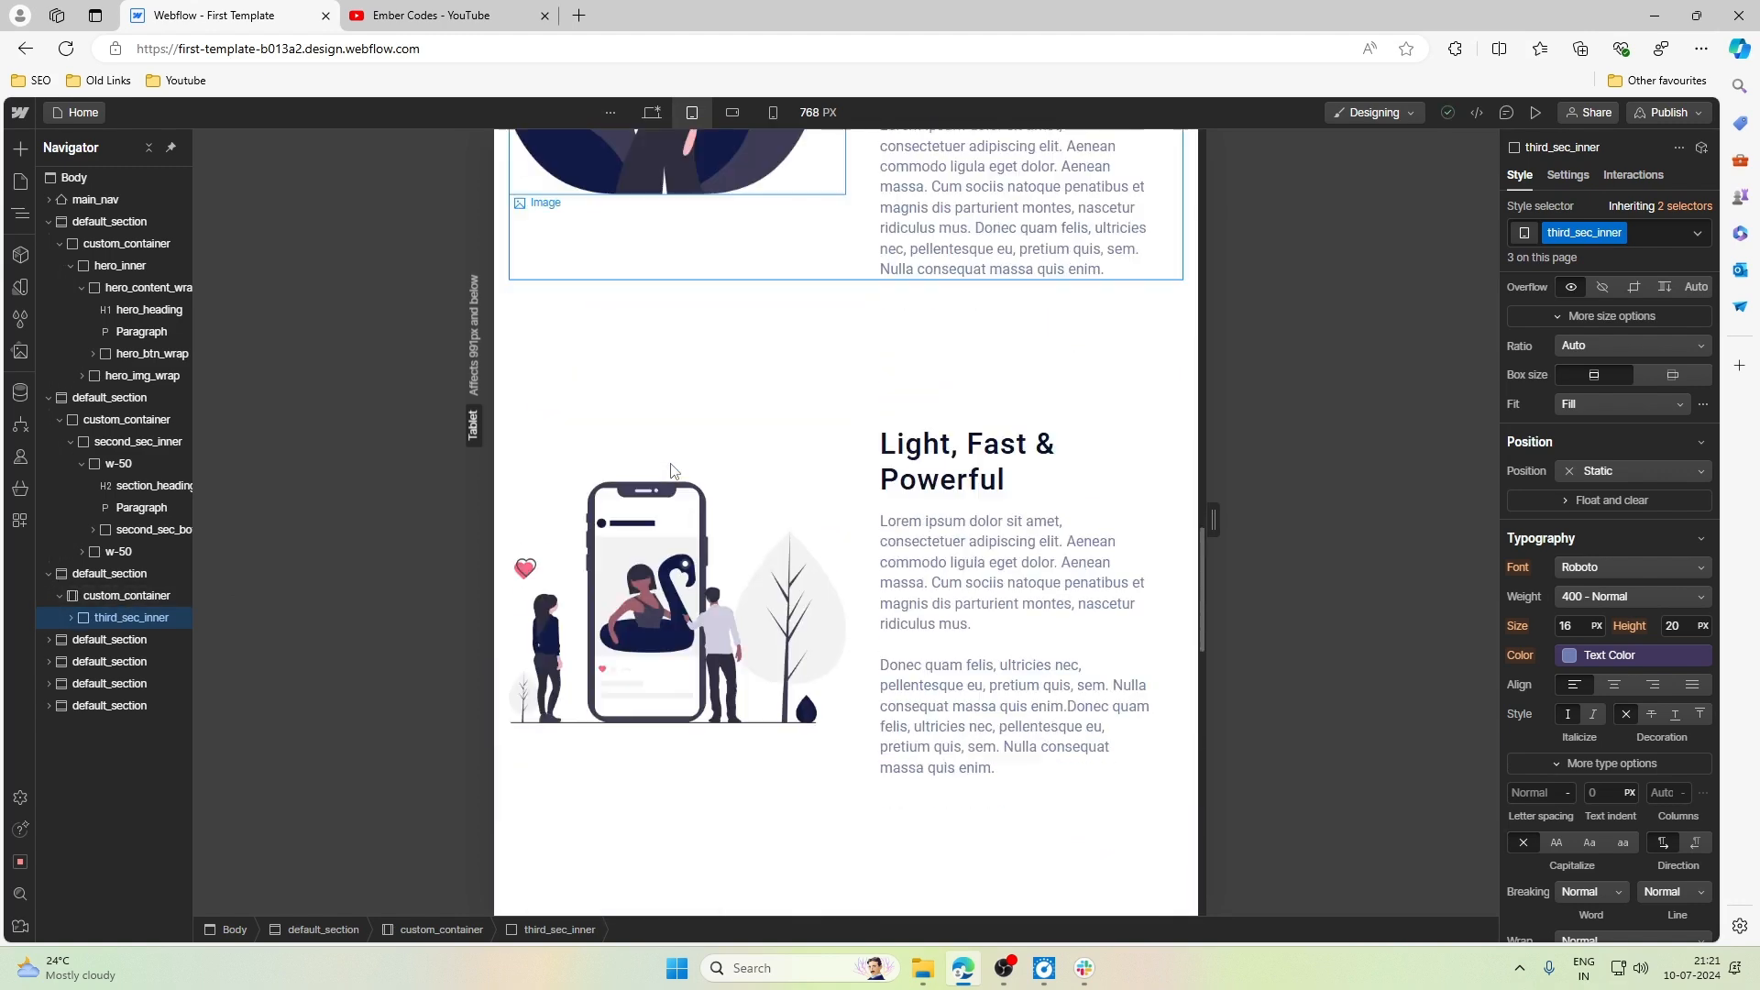
scroll(672, 471, up, 5)
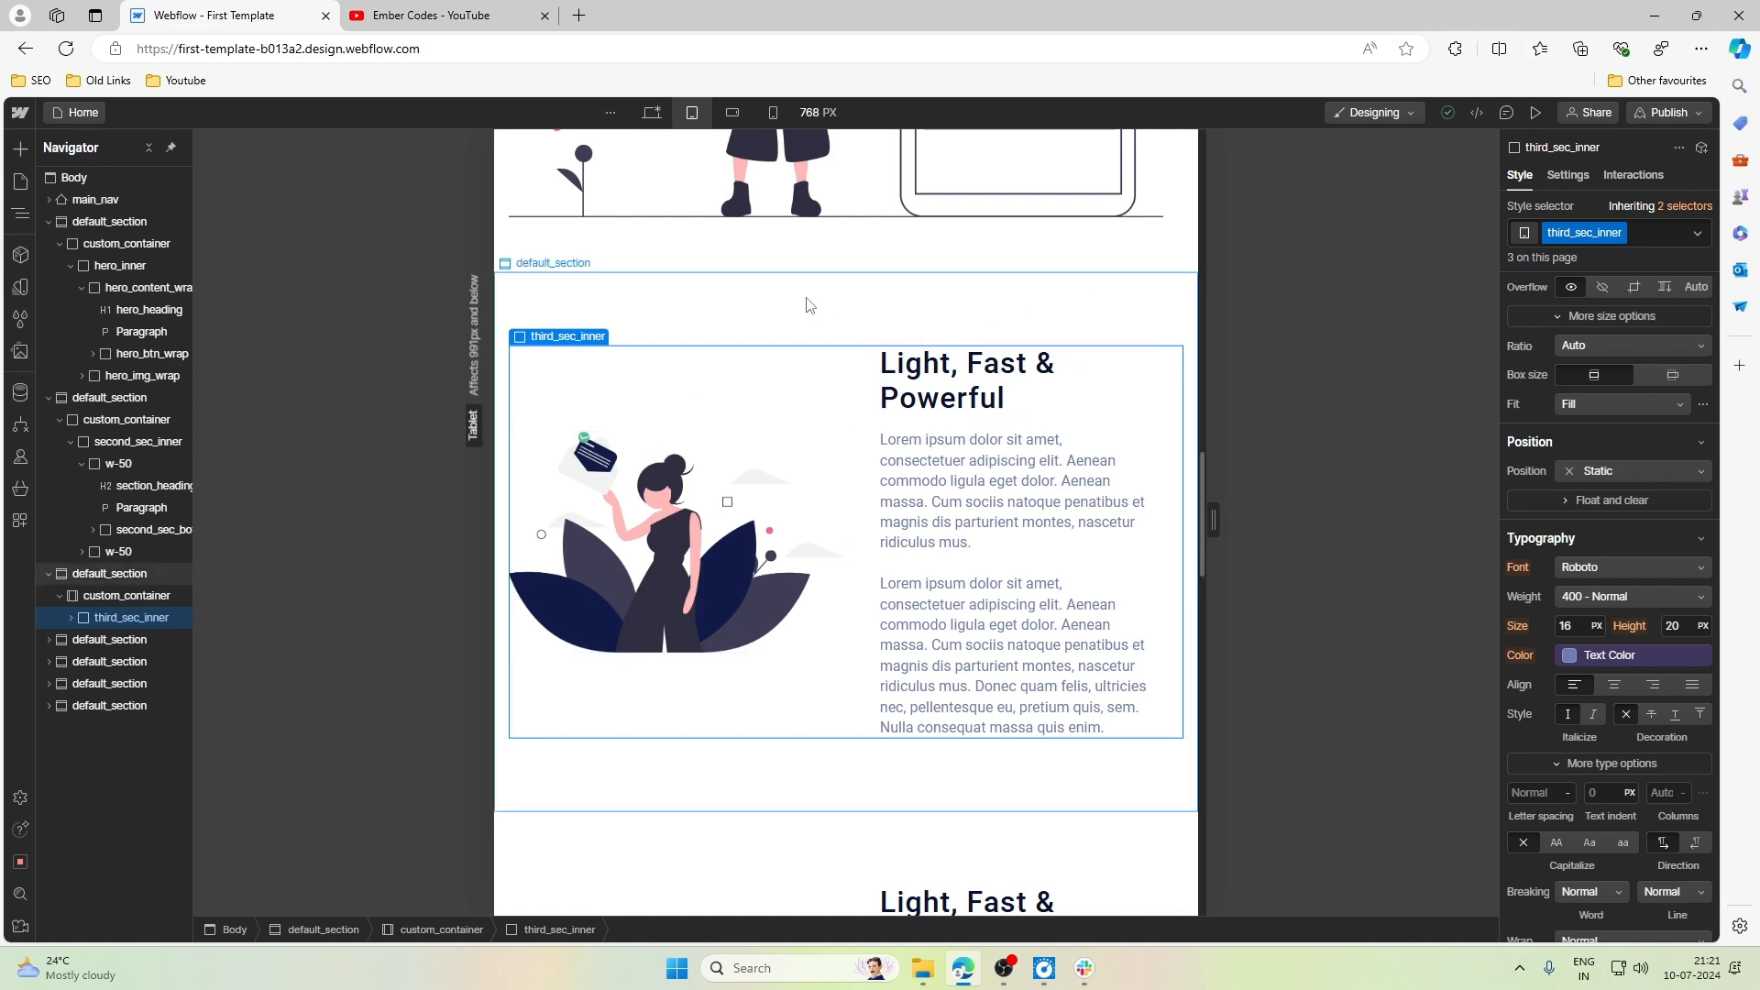
- Set the top and bottom padding of third_section to 2.5rem at the Tablet breakpoint
click(799, 303)
scroll(1605, 569, up, 5)
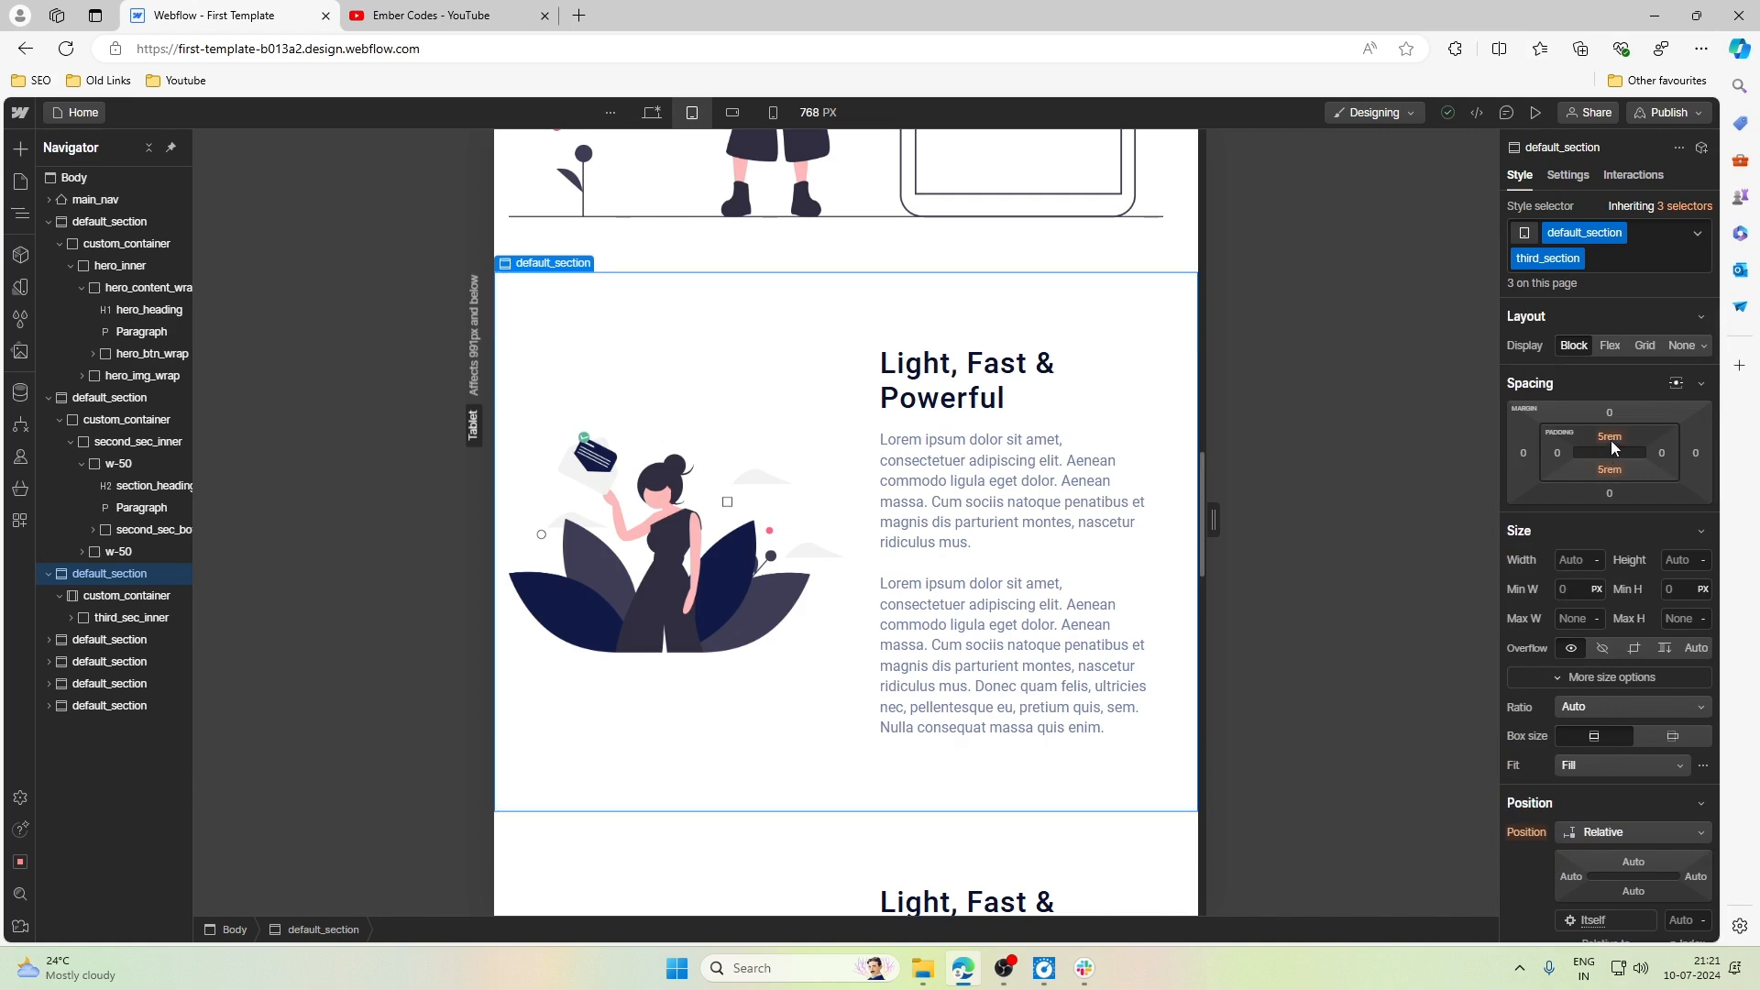
scroll(620, 347, down, 5)
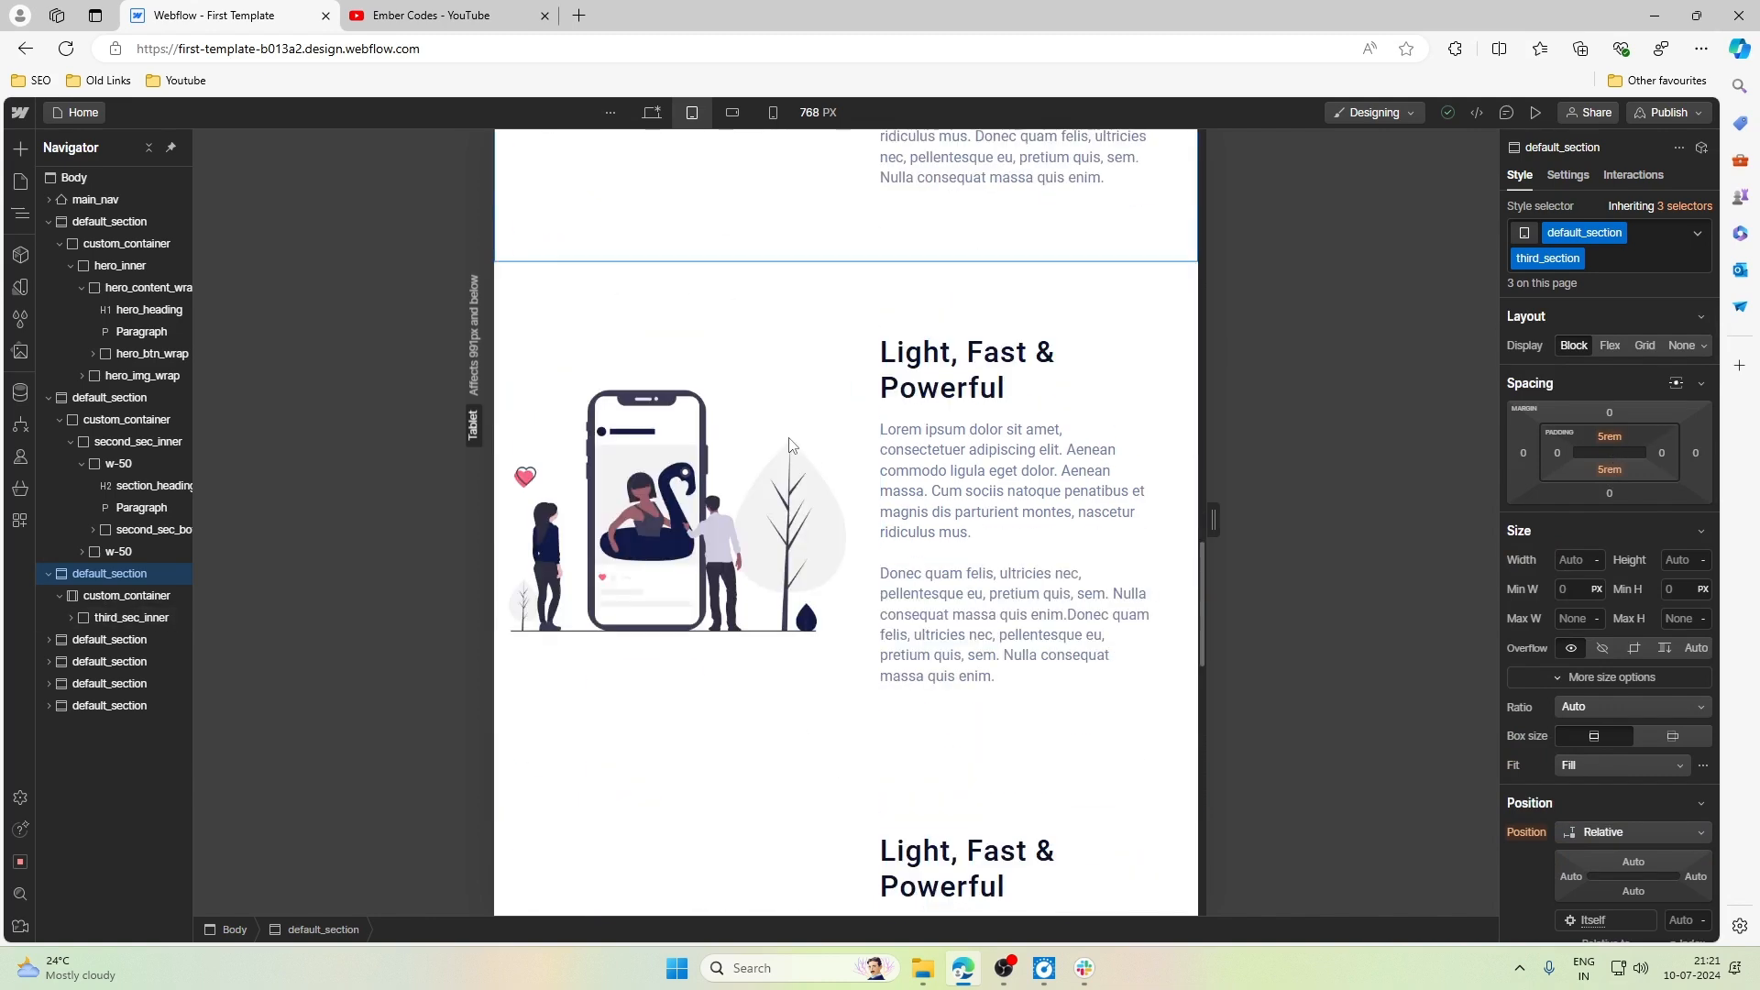
scroll(789, 444, up, 9)
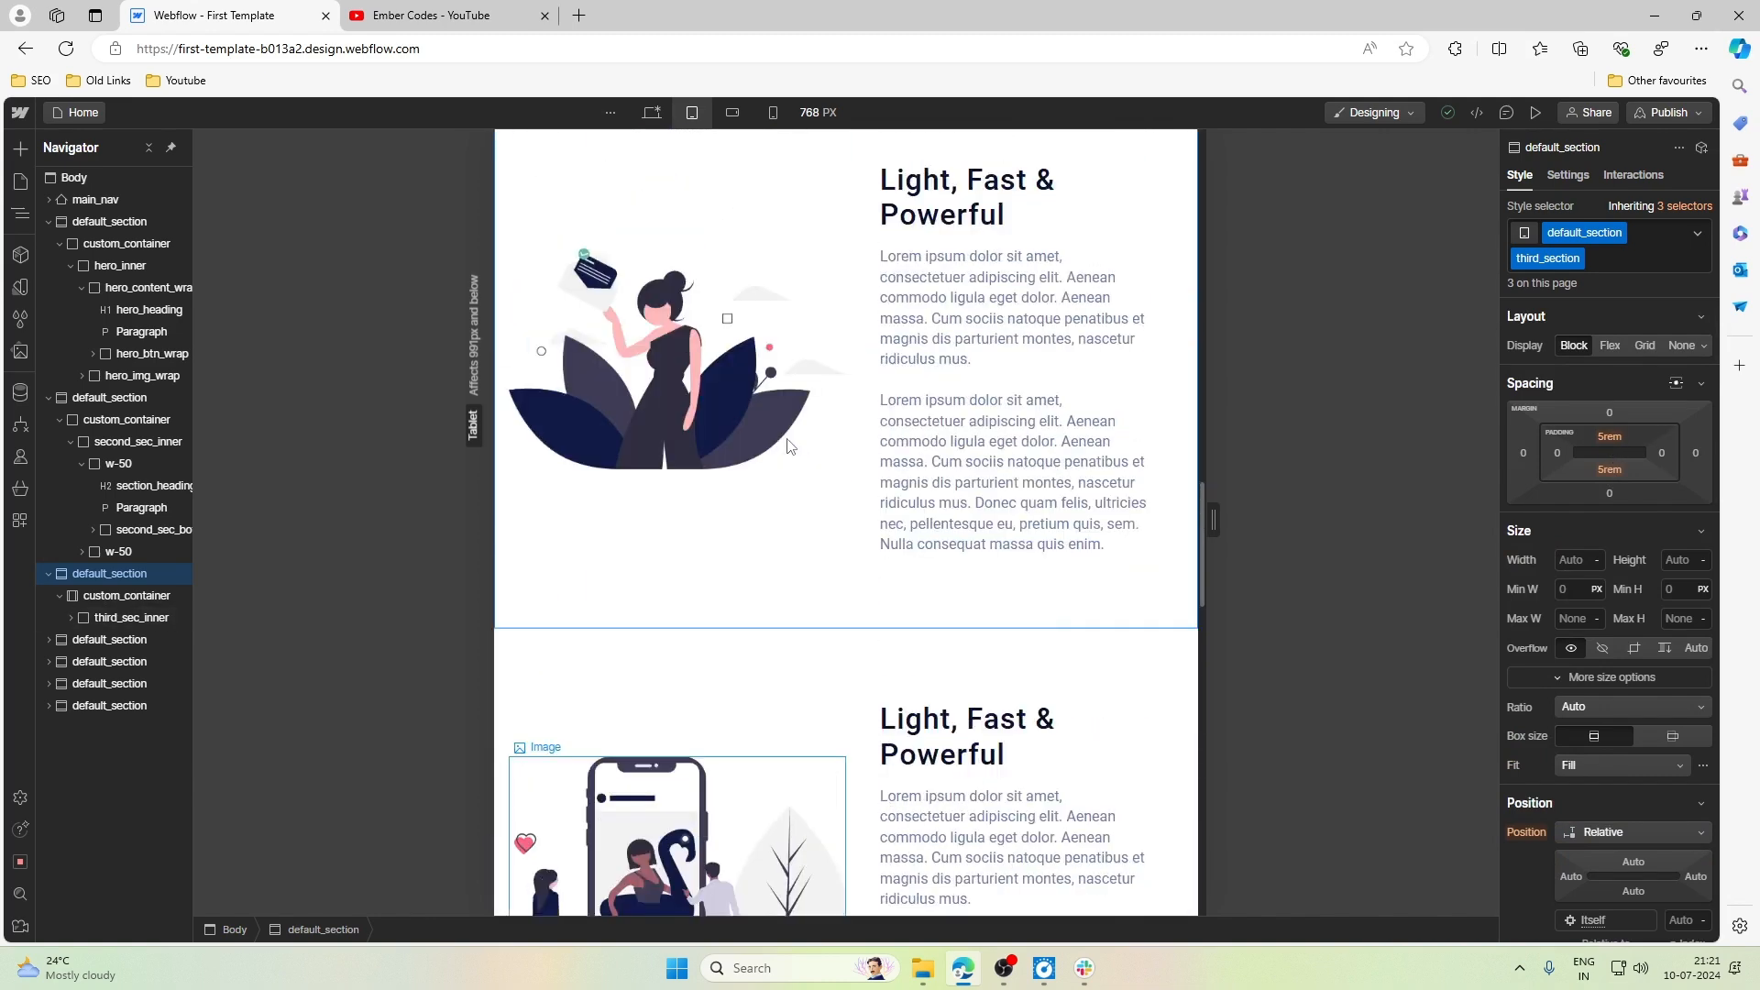
click(1611, 438)
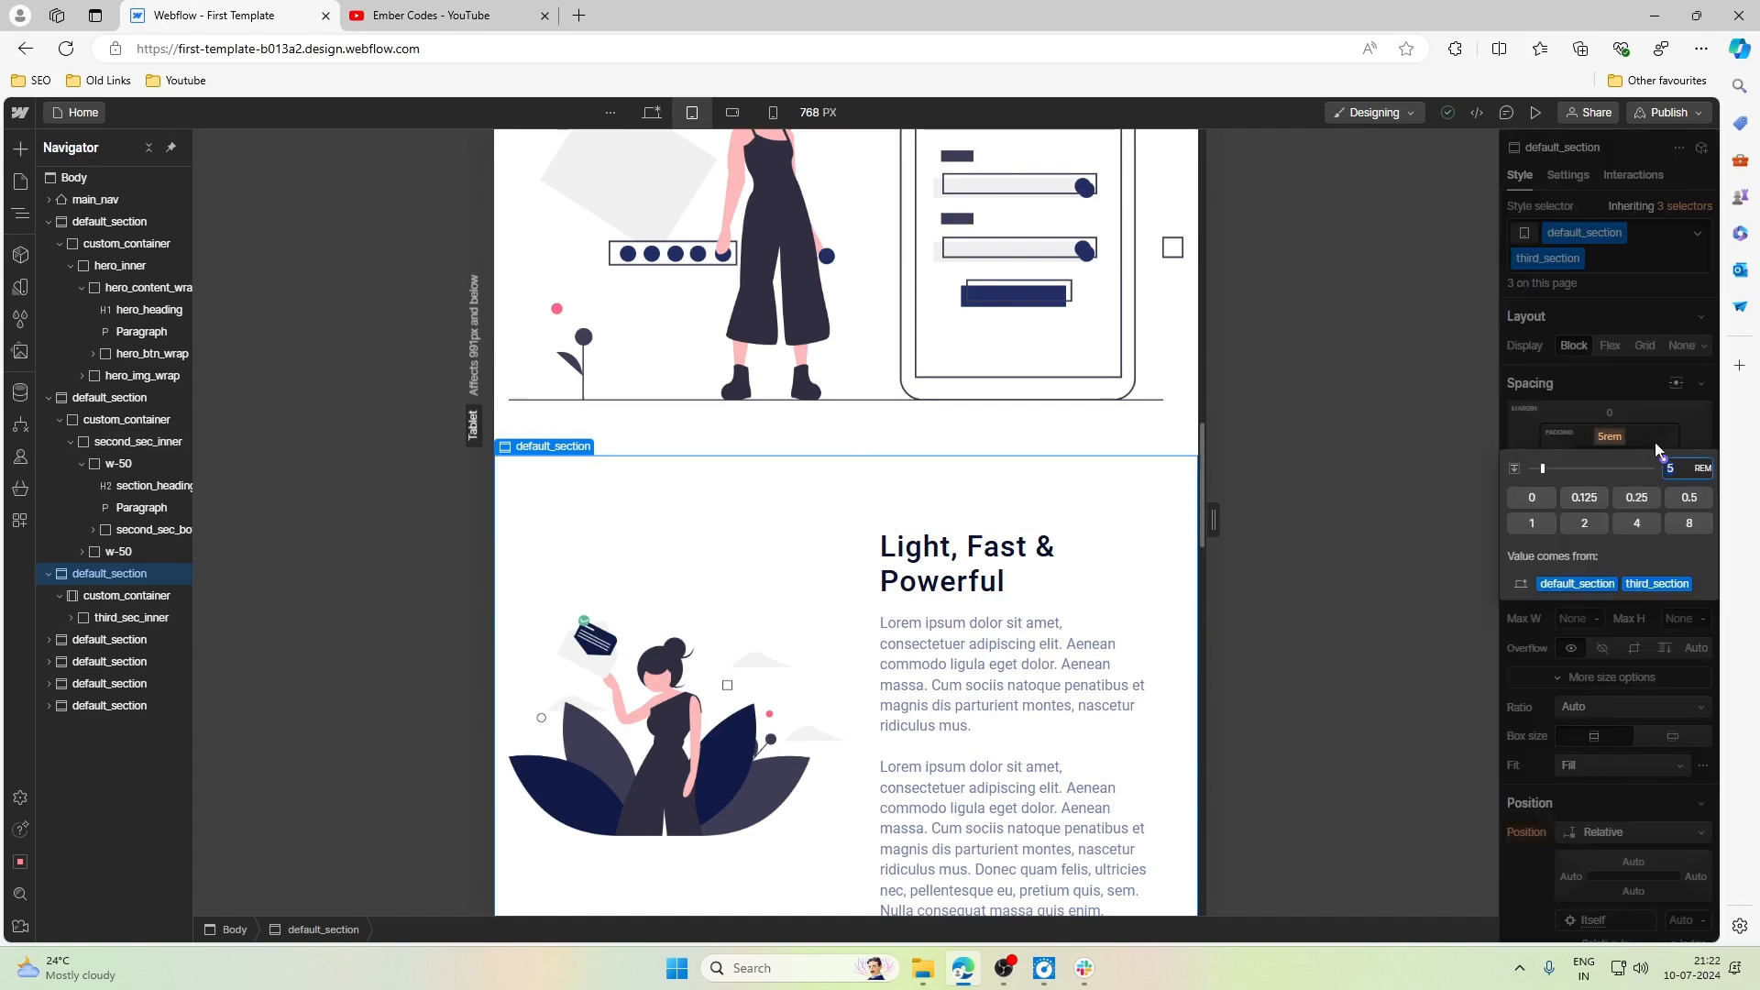
key(alt+Down)
key(alt+Down)
key(alt+Down)
key(alt+Down)
key(alt+Down)
key(alt+Down)
key(alt+Down)
key(alt+Down)
key(alt+Down)
key(alt+Down)
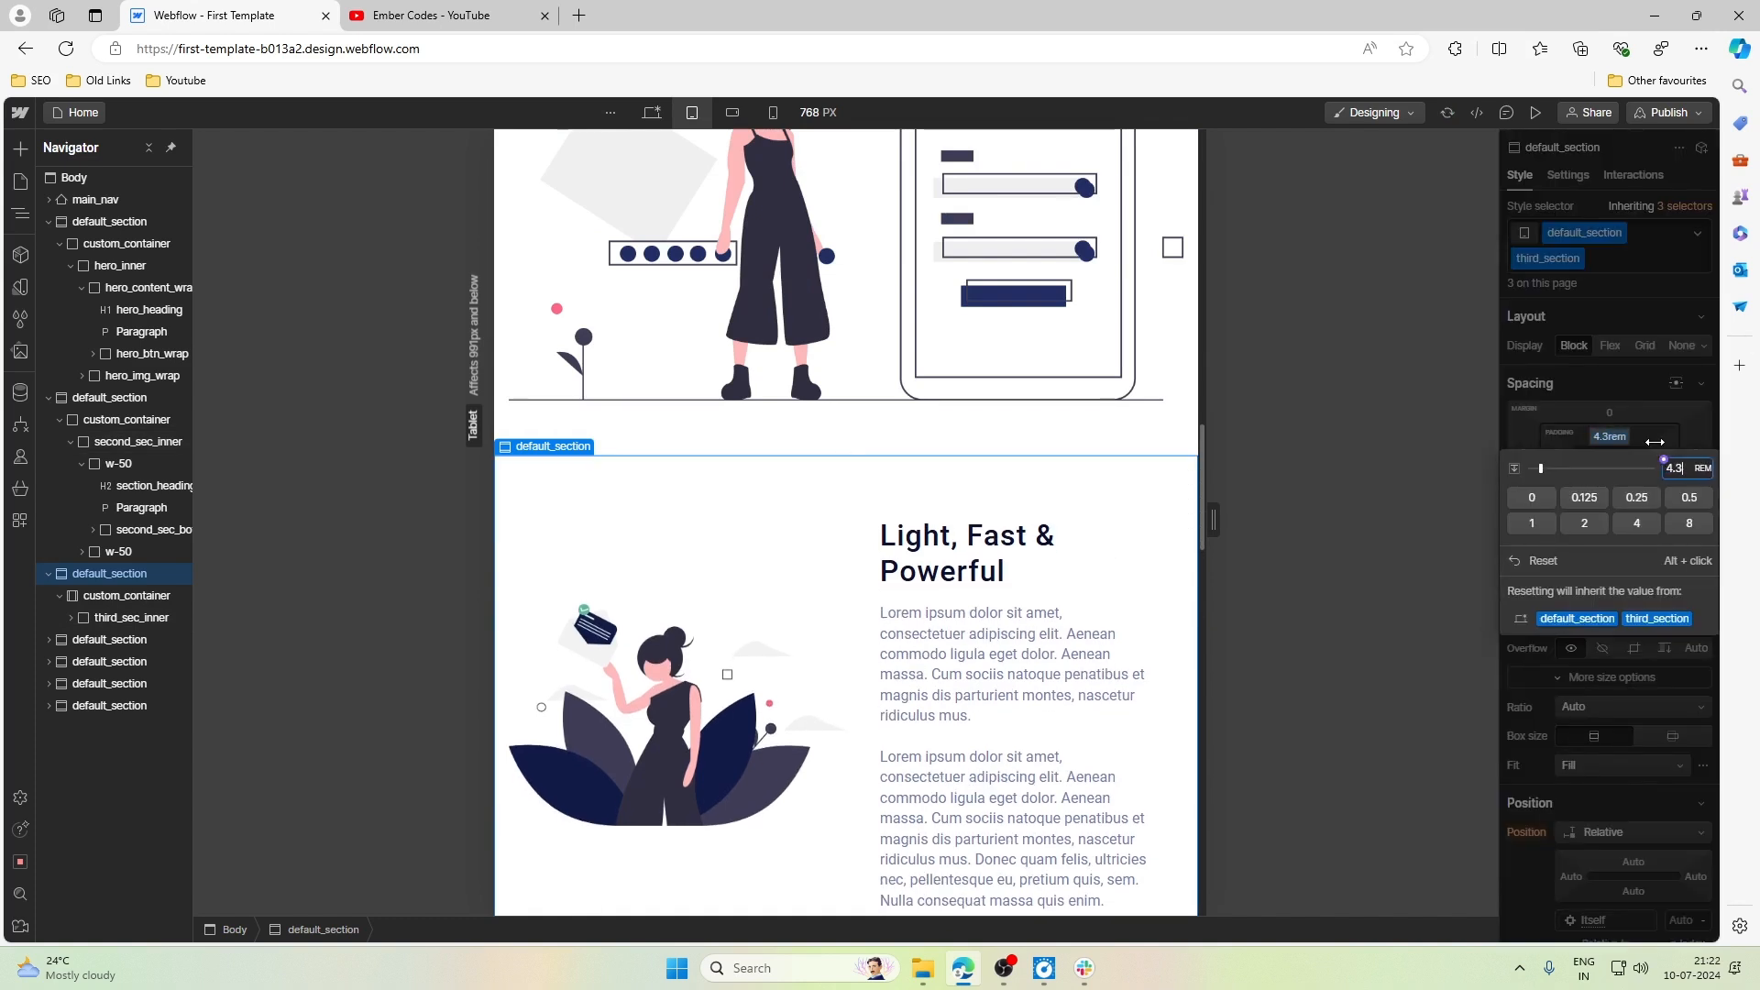
key(alt+Down)
key(alt+Down)
key(alt+Down)
key(alt+Down)
key(alt+Down)
key(alt+Down)
key(alt+Down)
key(alt+Down)
key(alt+Down)
key(alt+Down)
key(alt+Down)
key(alt+Down)
key(alt+Down)
key(alt+Down)
key(alt+Down)
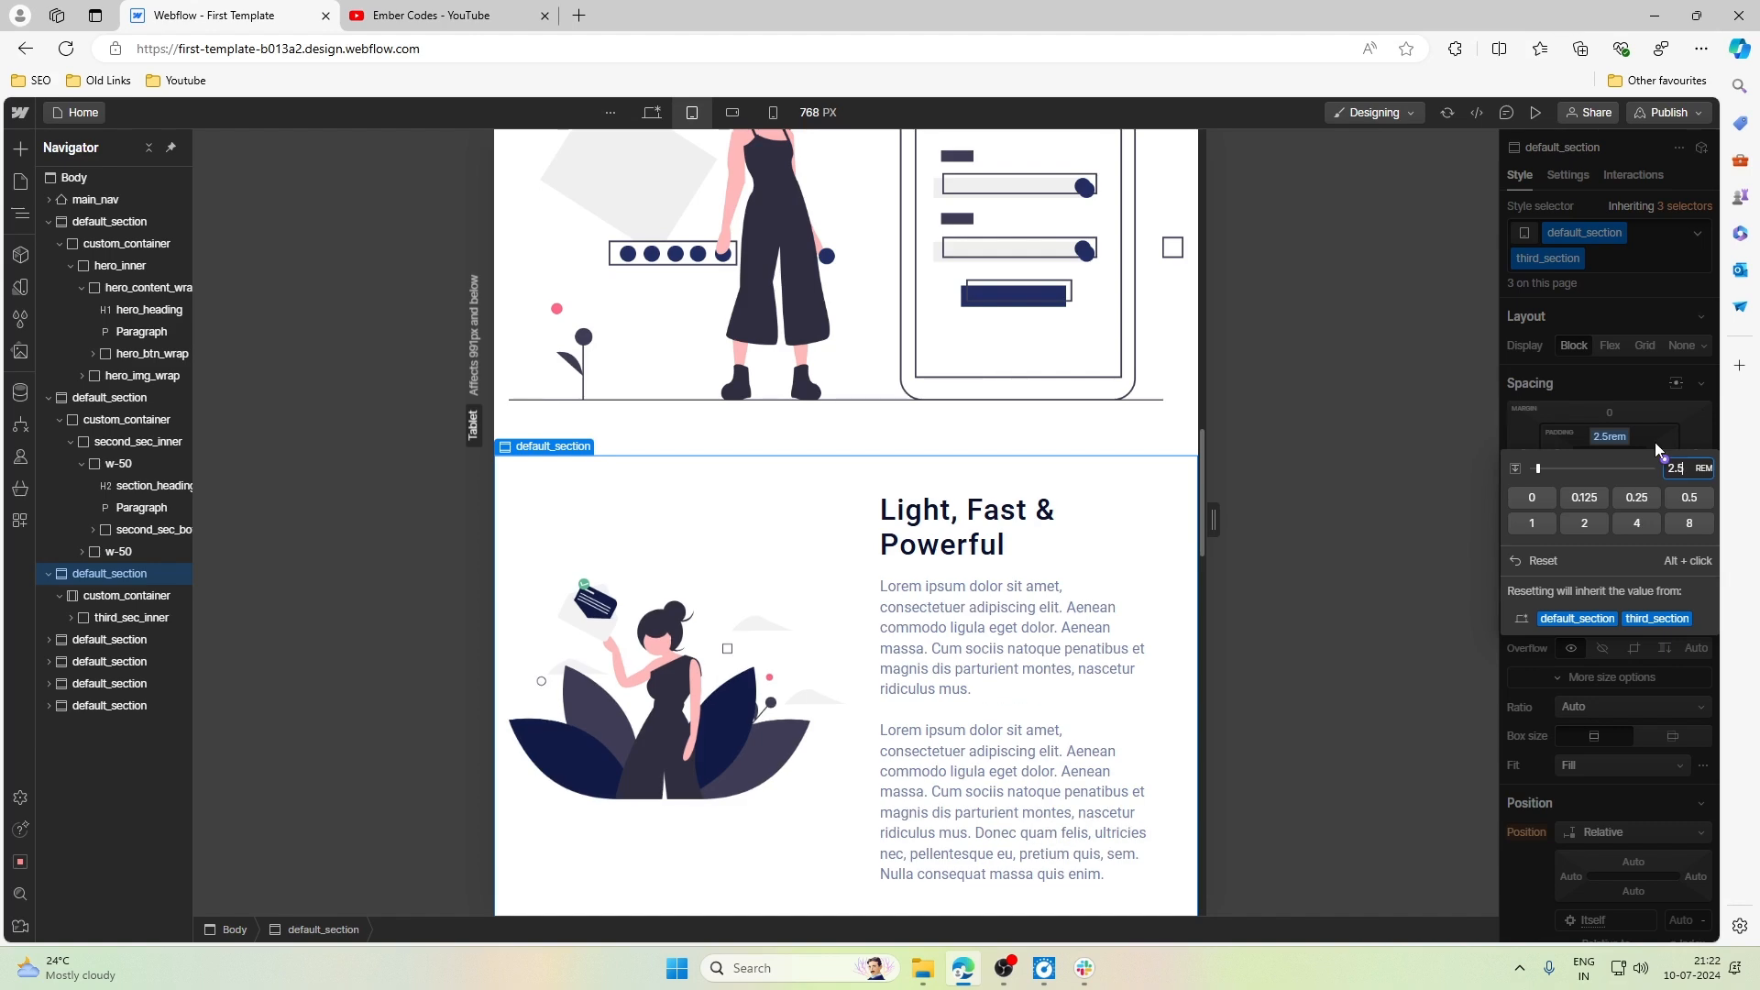
key(Escape)
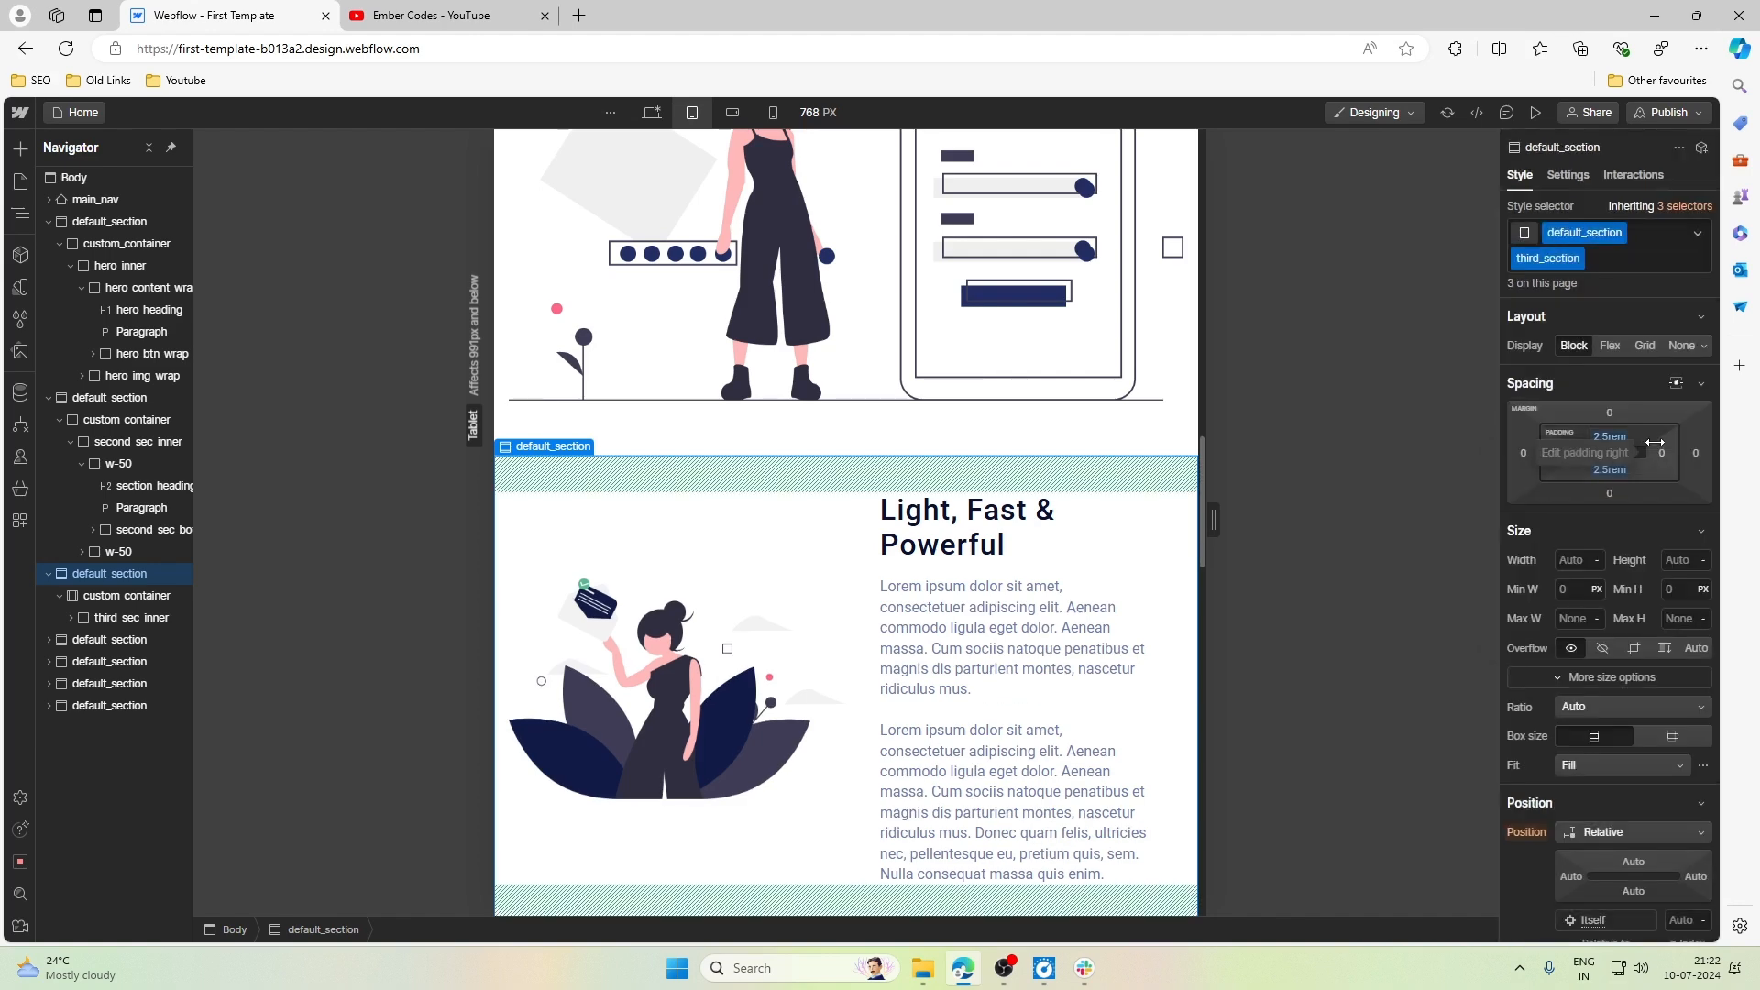
- Let the flex children of third_sec_inner wrap at the Tablet breakpoint
scroll(766, 501, down, 3)
scroll(766, 501, up, 3)
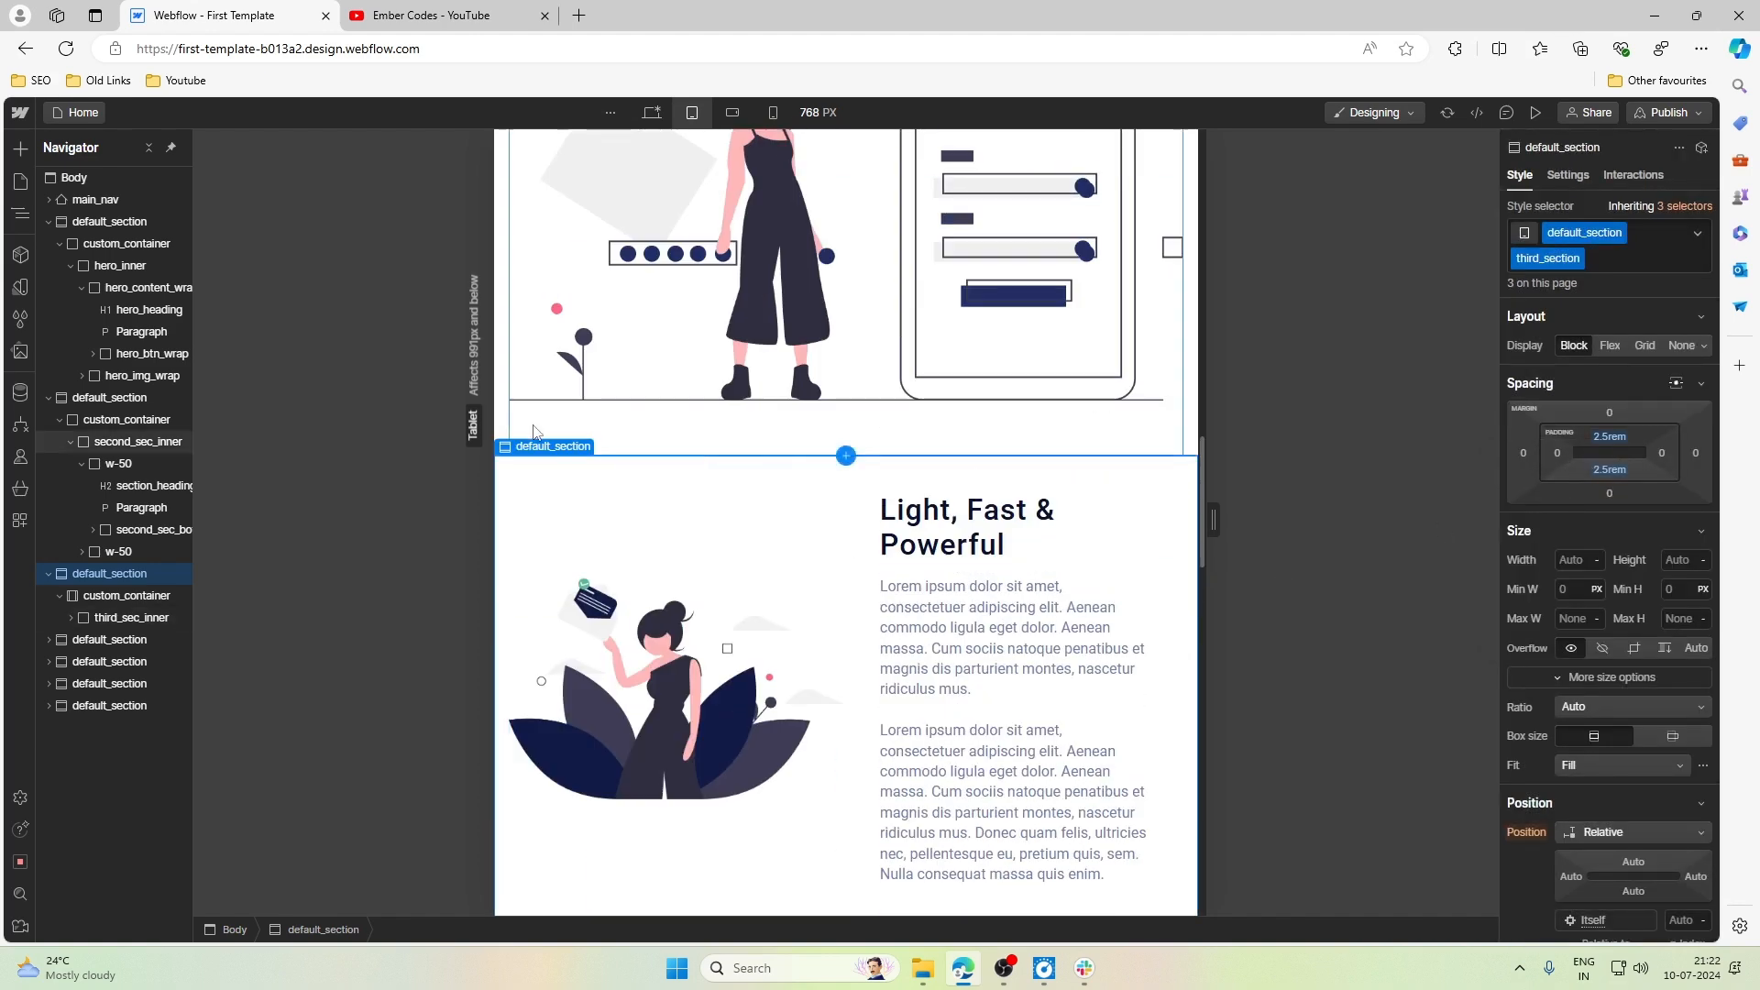
click(121, 617)
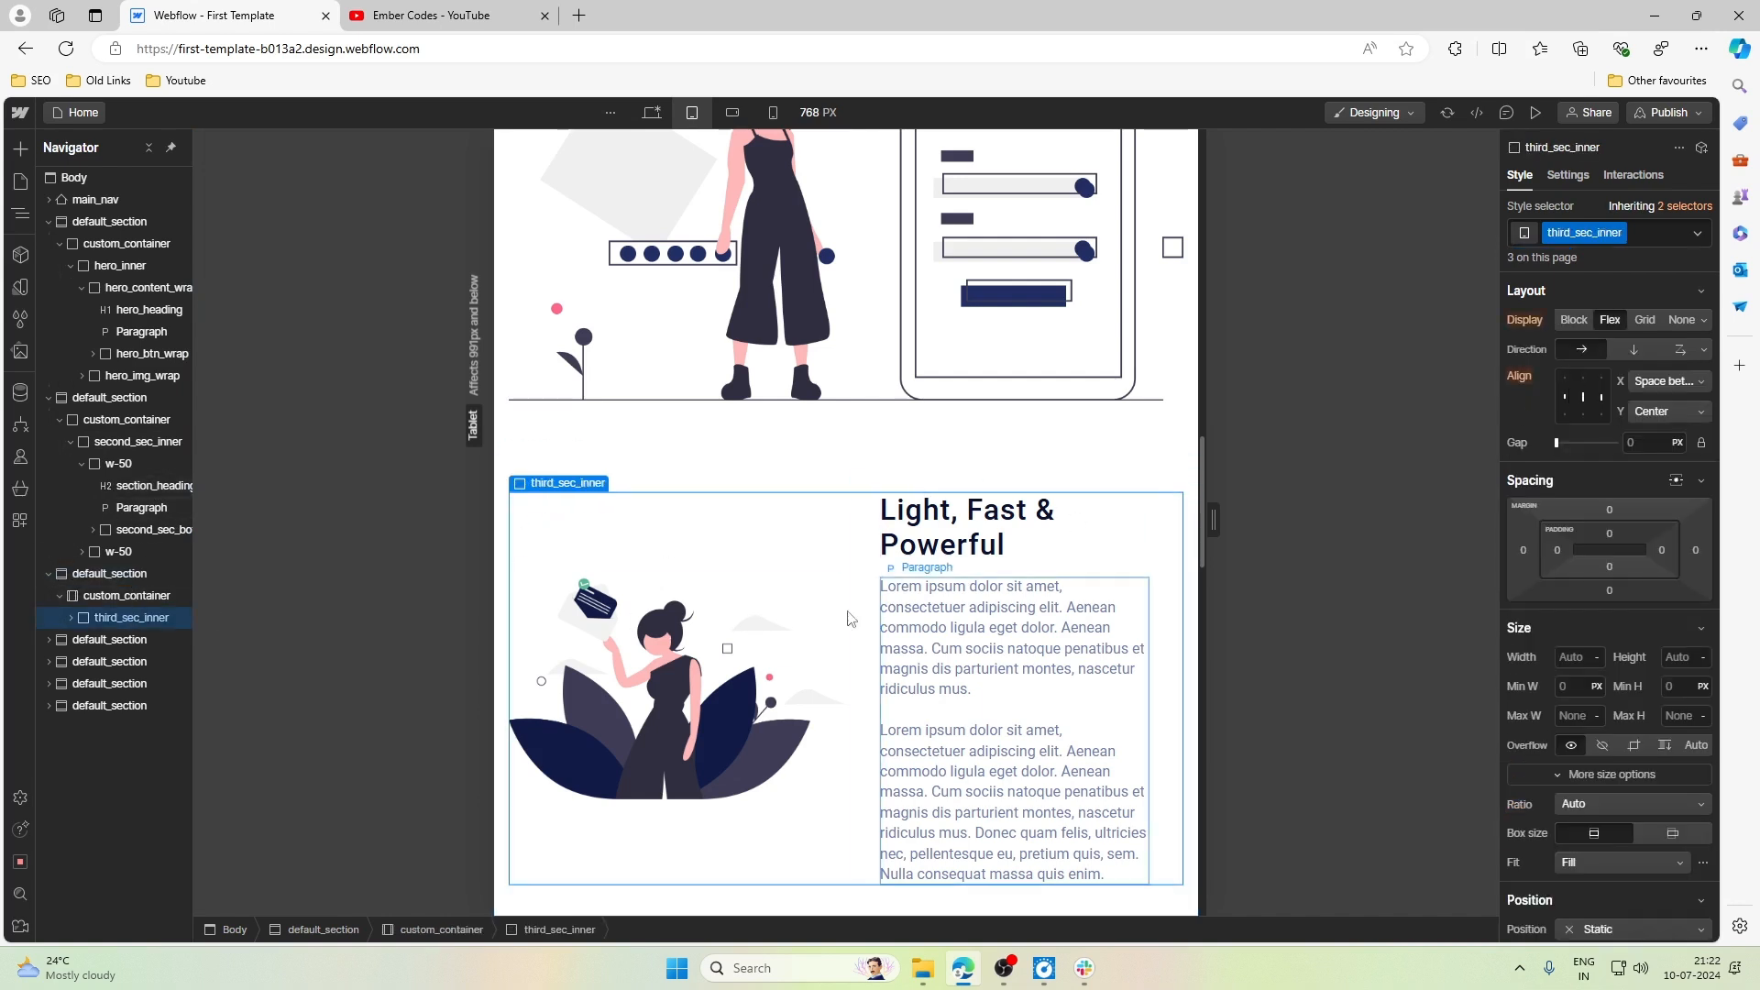
click(1680, 349)
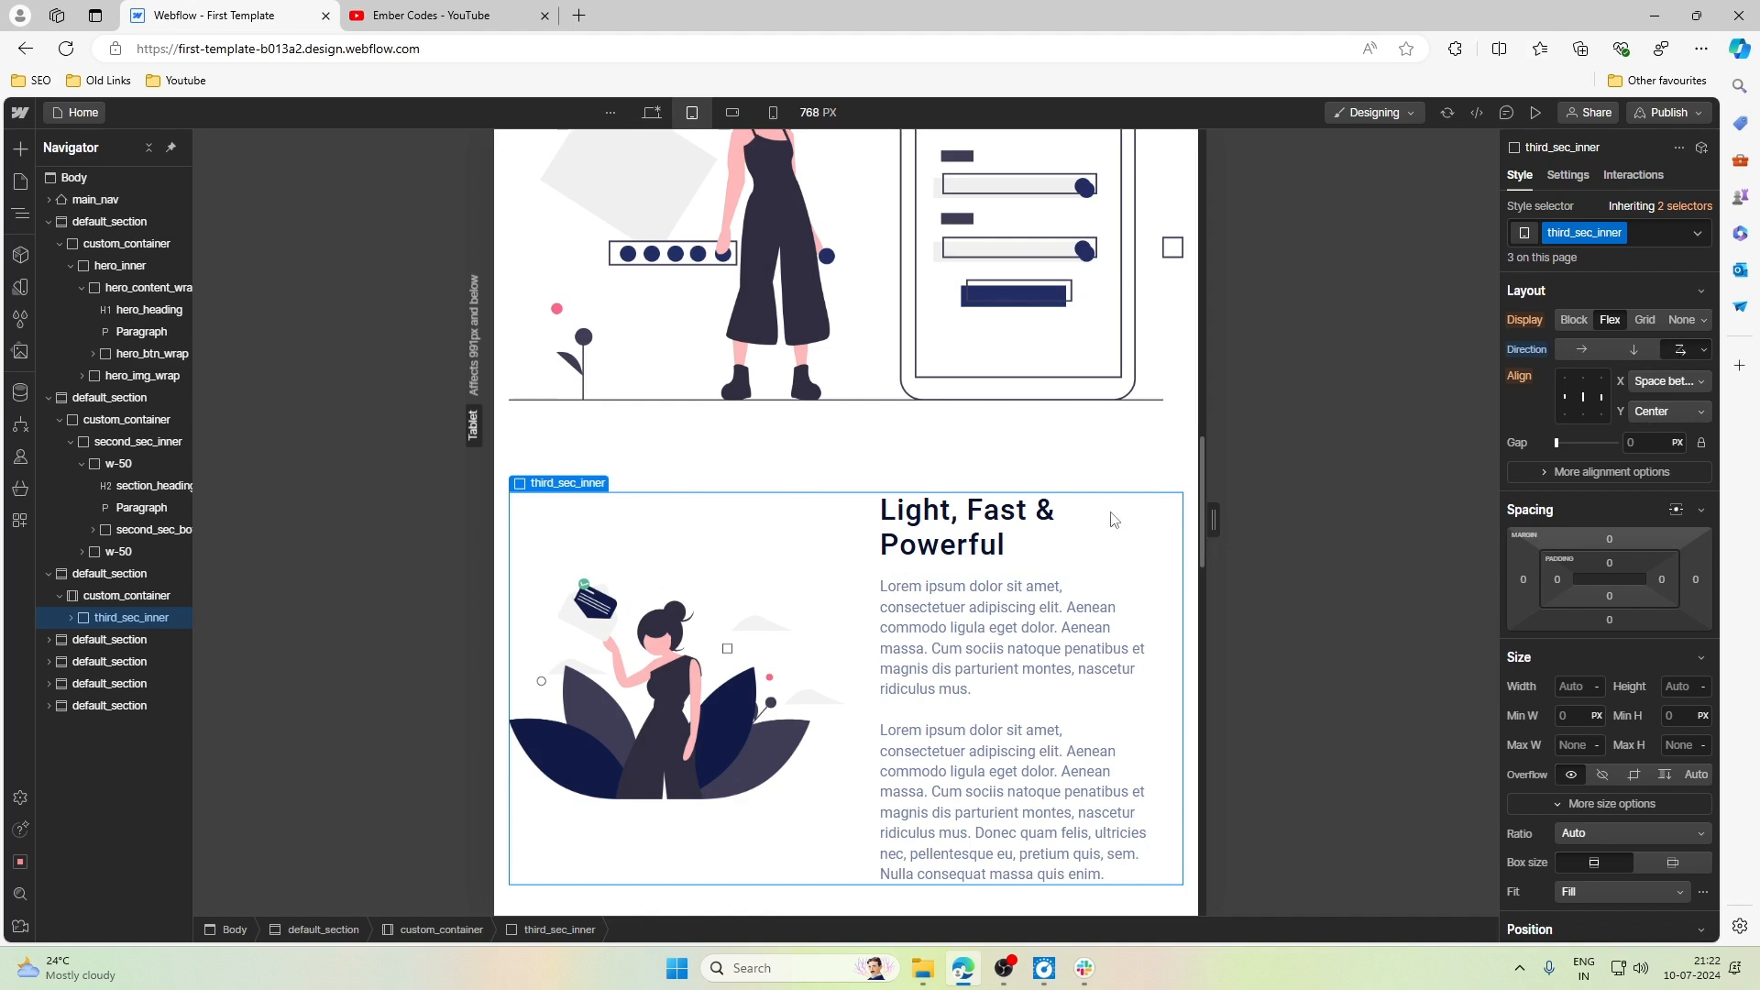
scroll(701, 564, down, 1)
- Set the width of third_section_img_wrap and third_section_content_wrap, the w-50 blocks in third_sec_inner, to 100% at the Tablet breakpoint
click(75, 618)
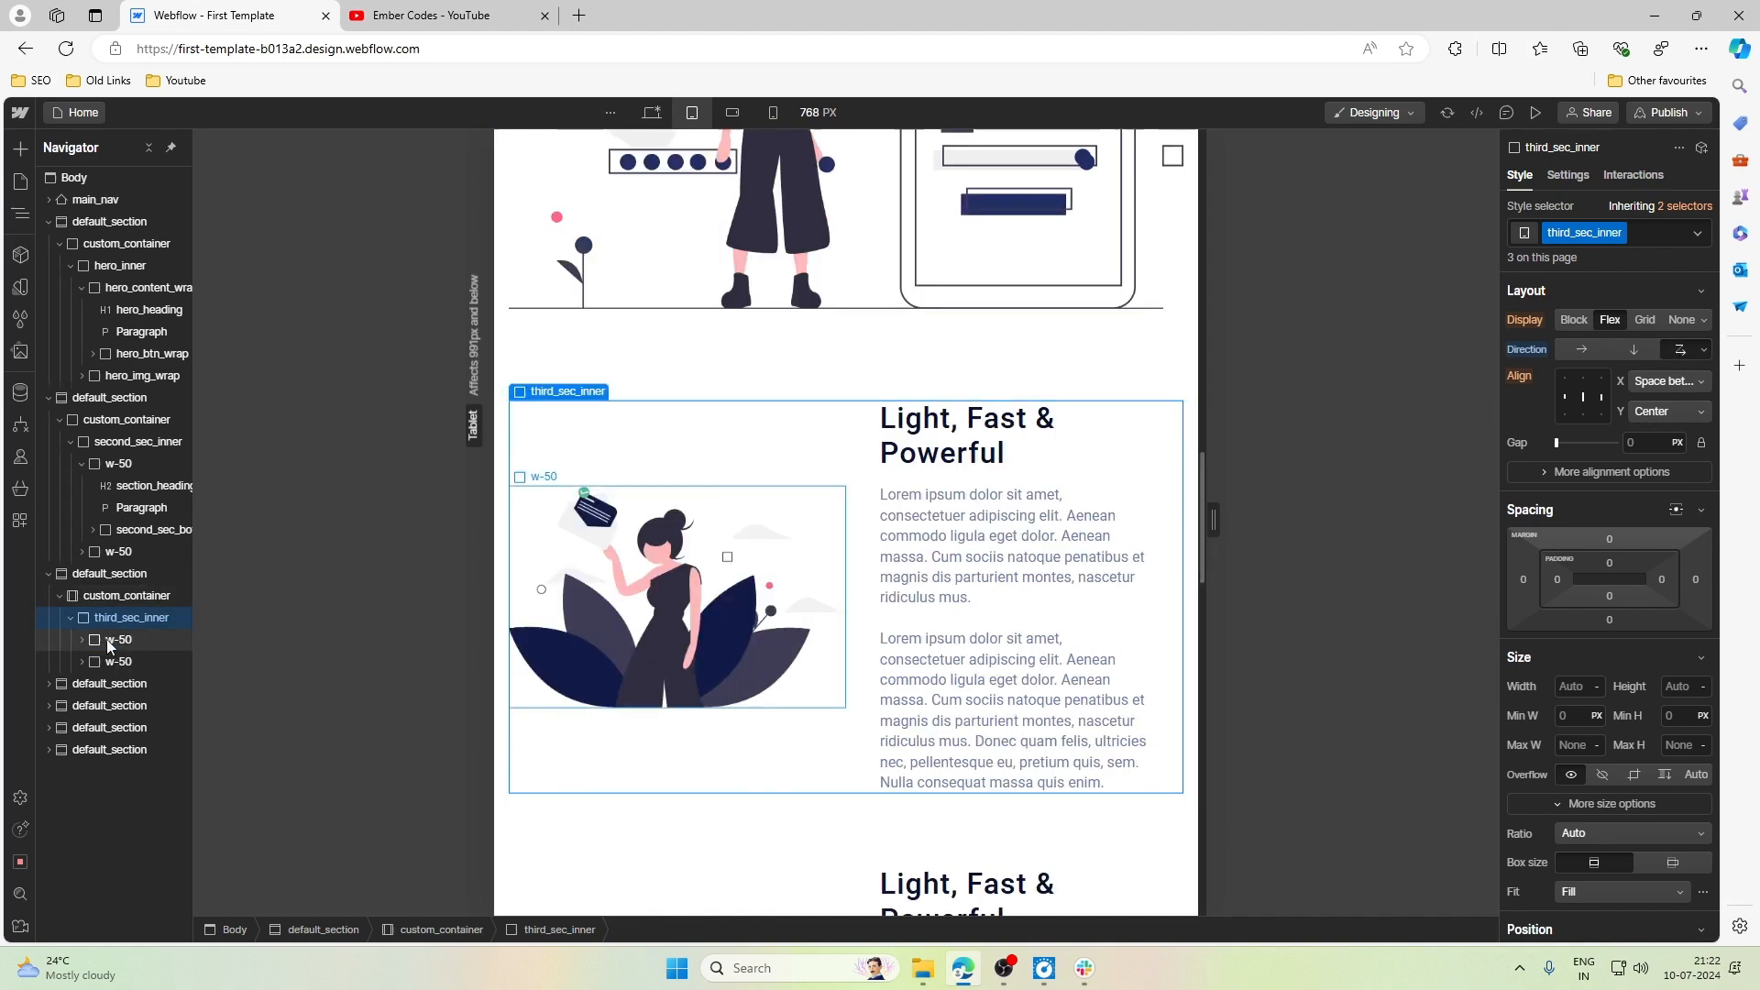
click(114, 639)
click(1576, 657)
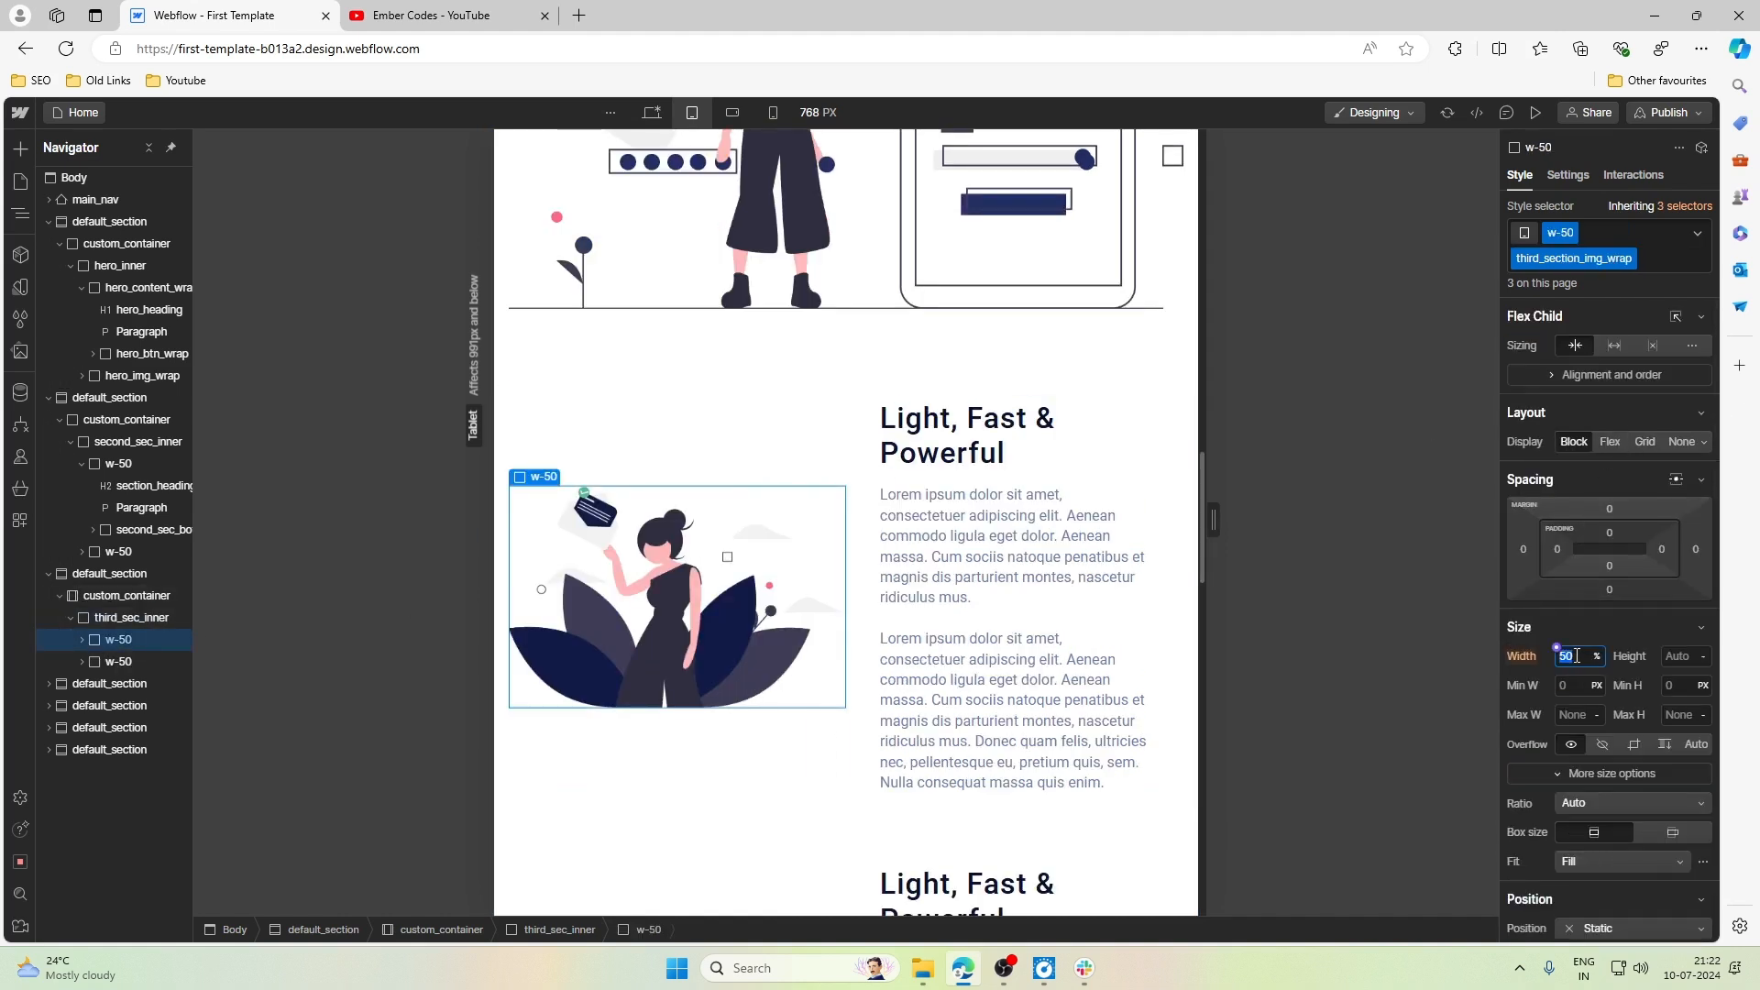
key(Return)
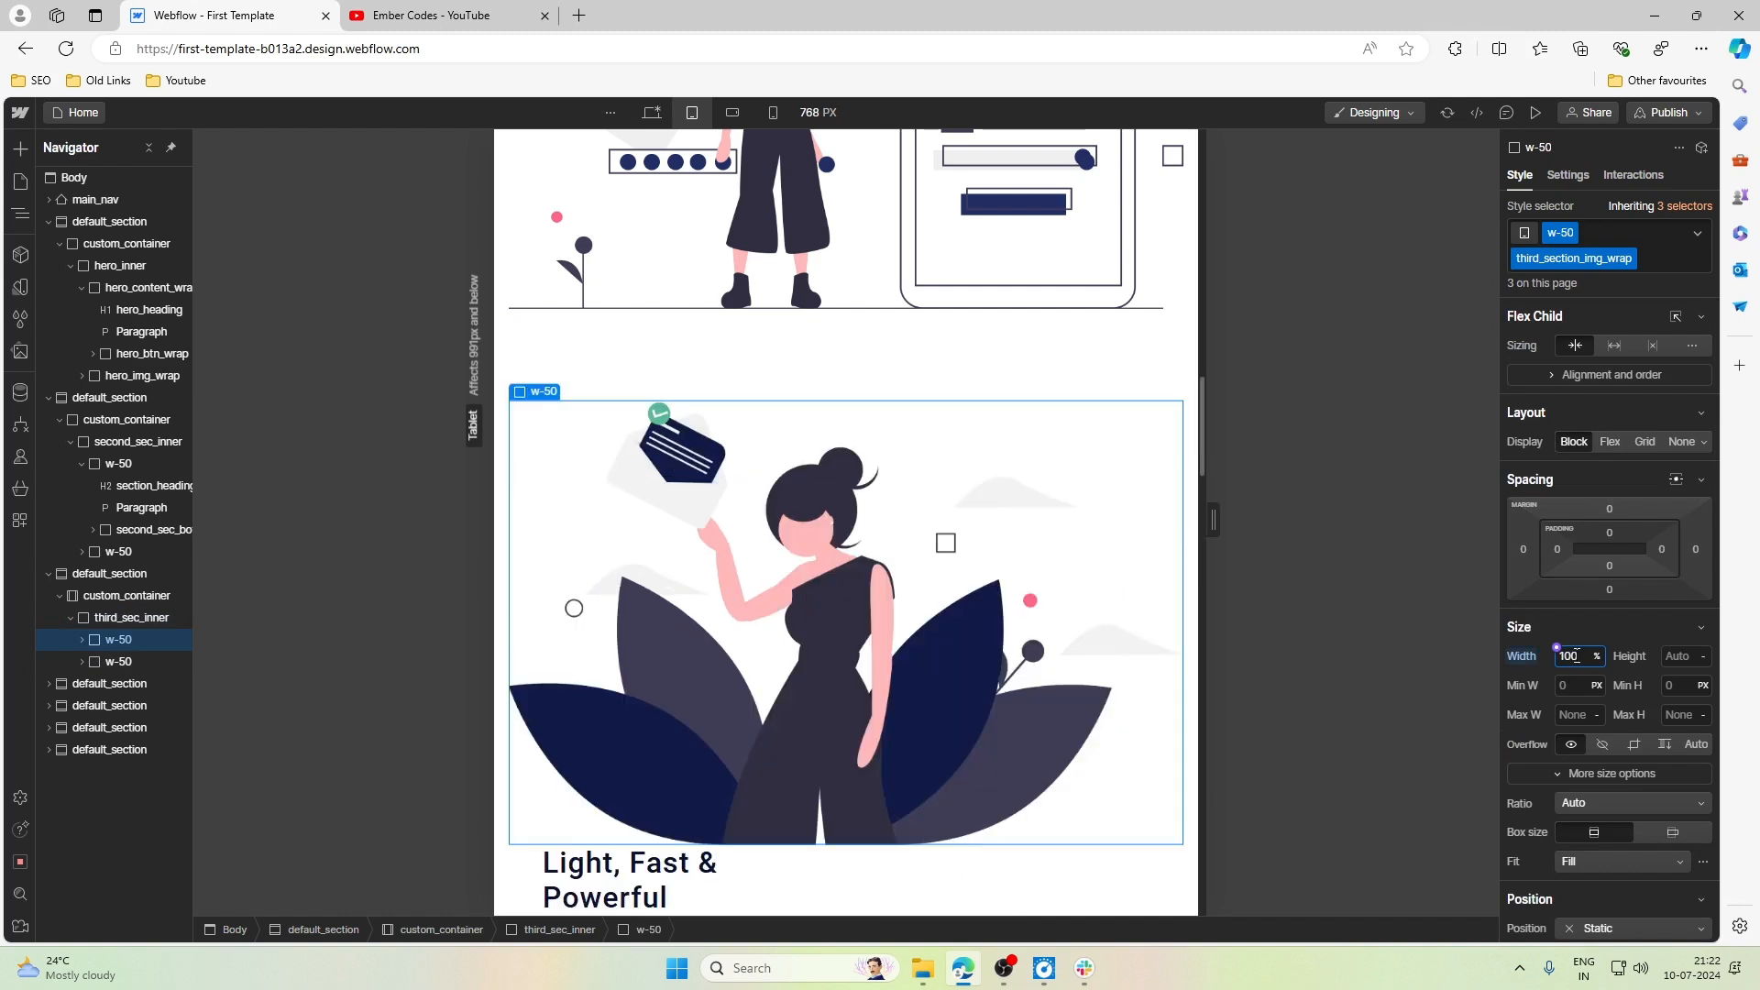
click(147, 661)
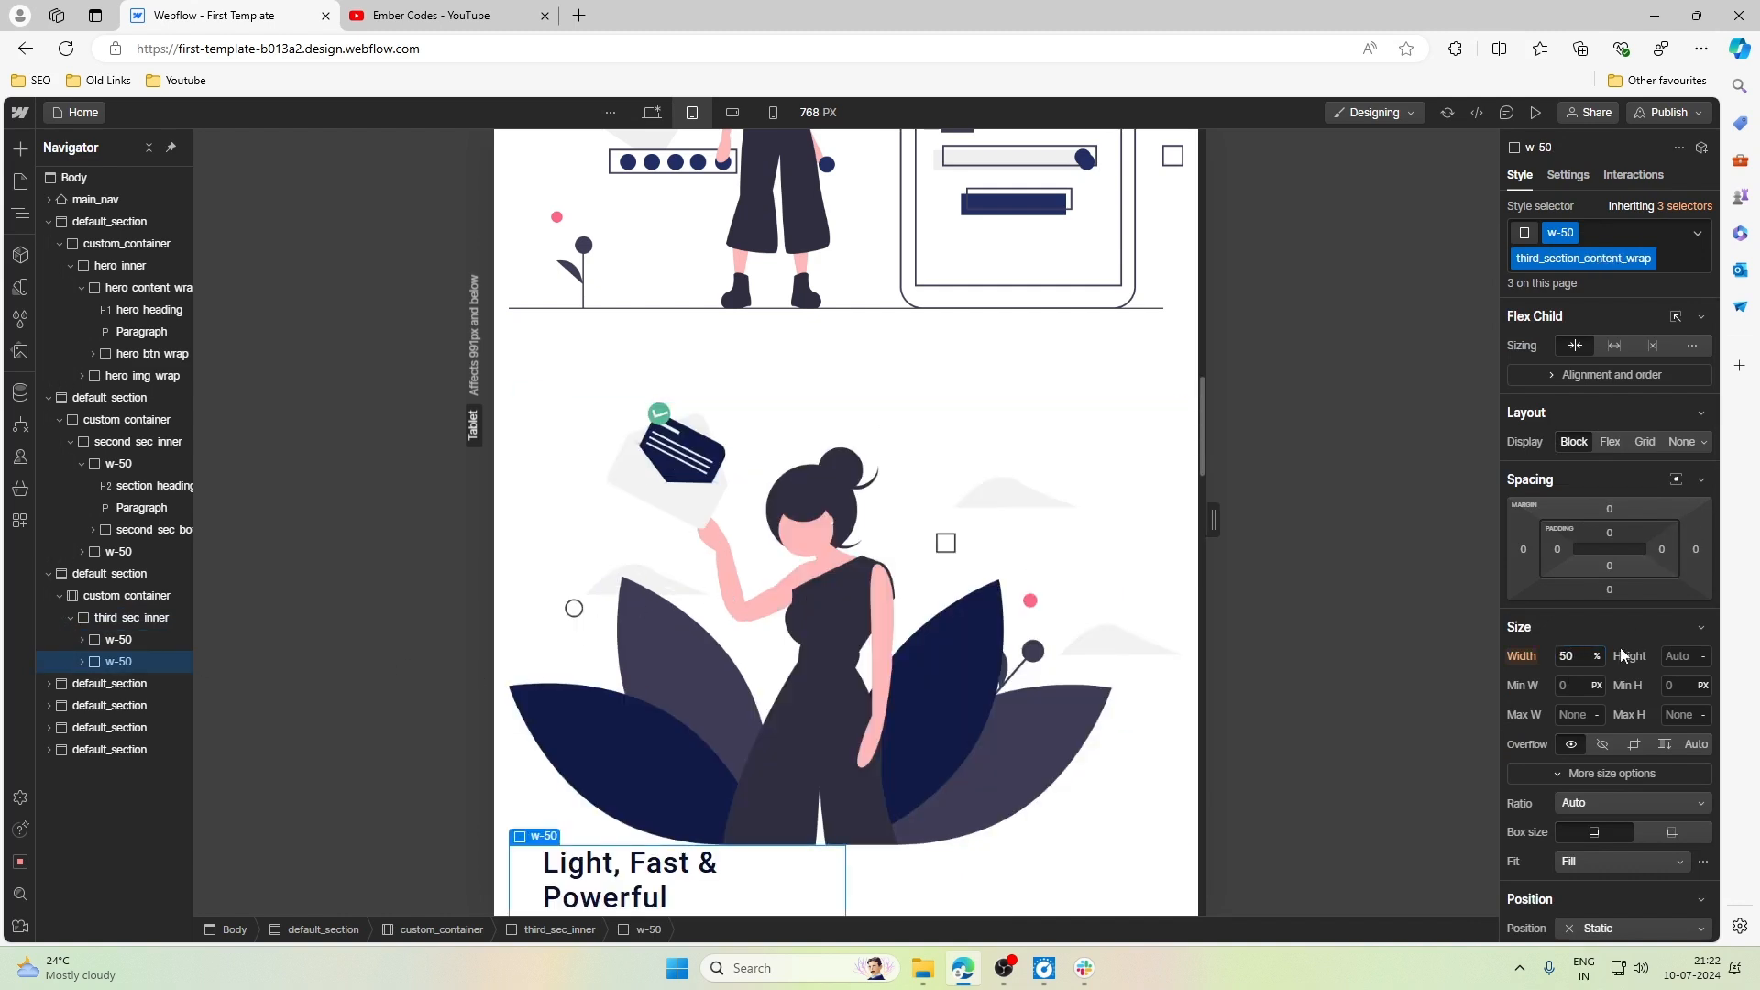
click(1575, 659)
text(100)
key(Return)
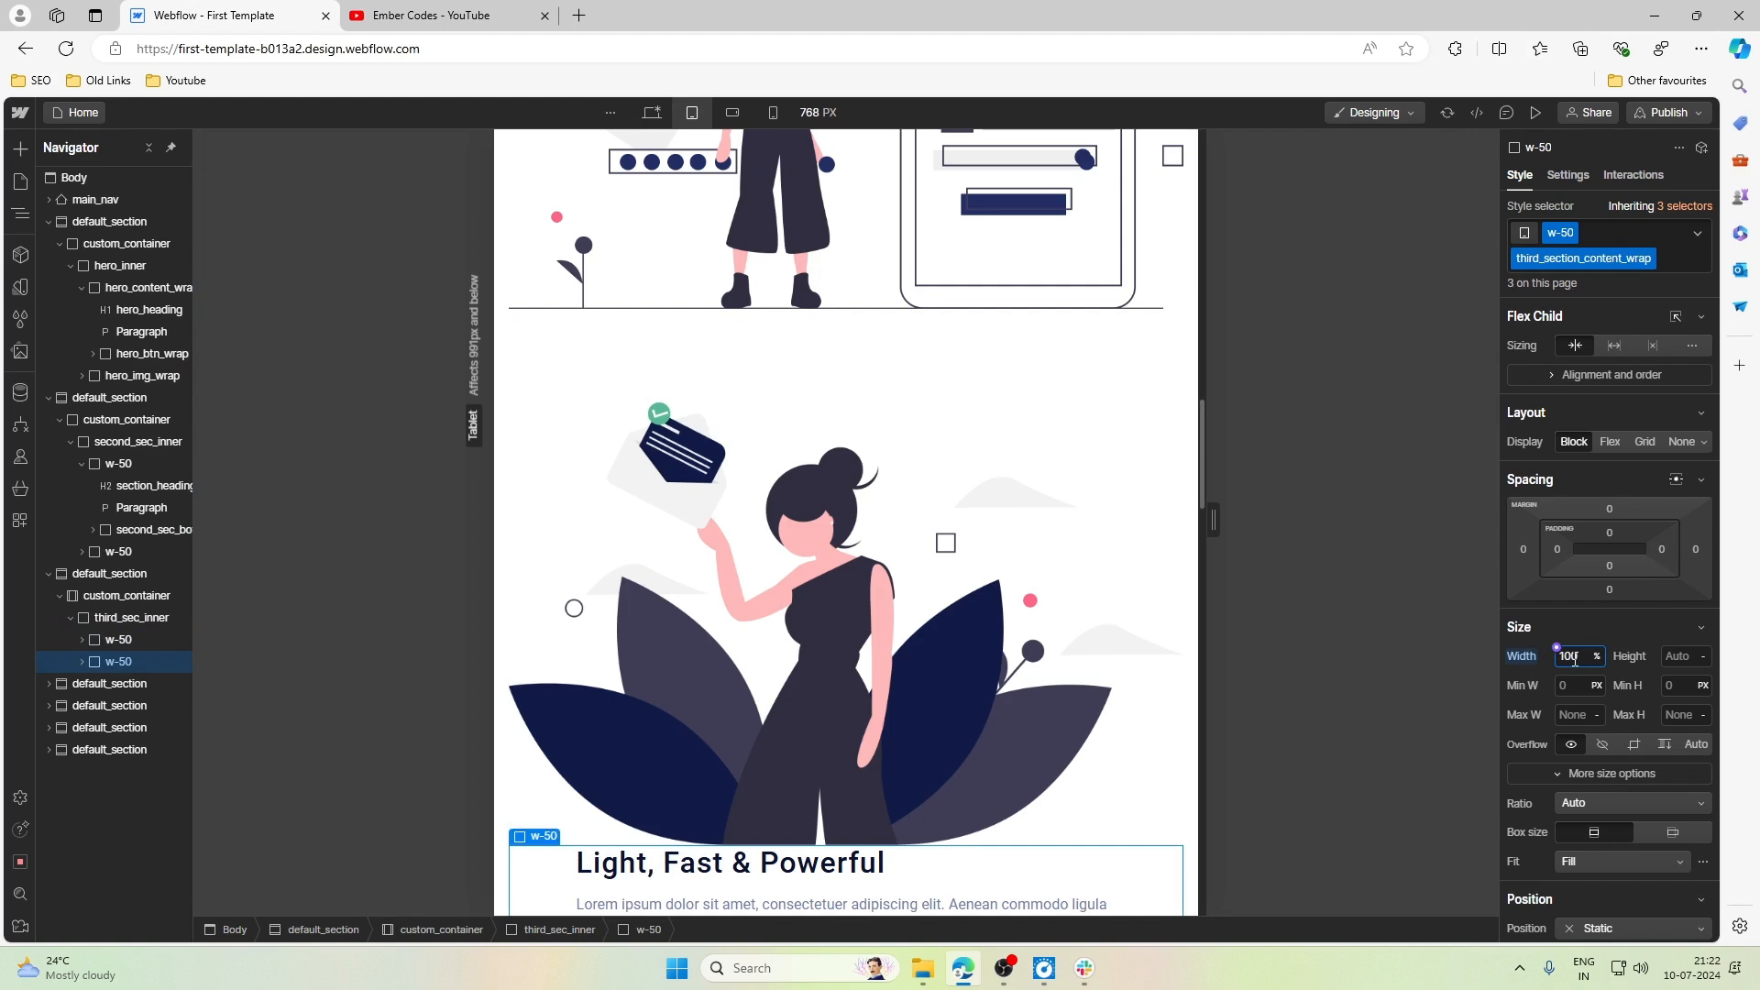
scroll(1132, 582, down, 3)
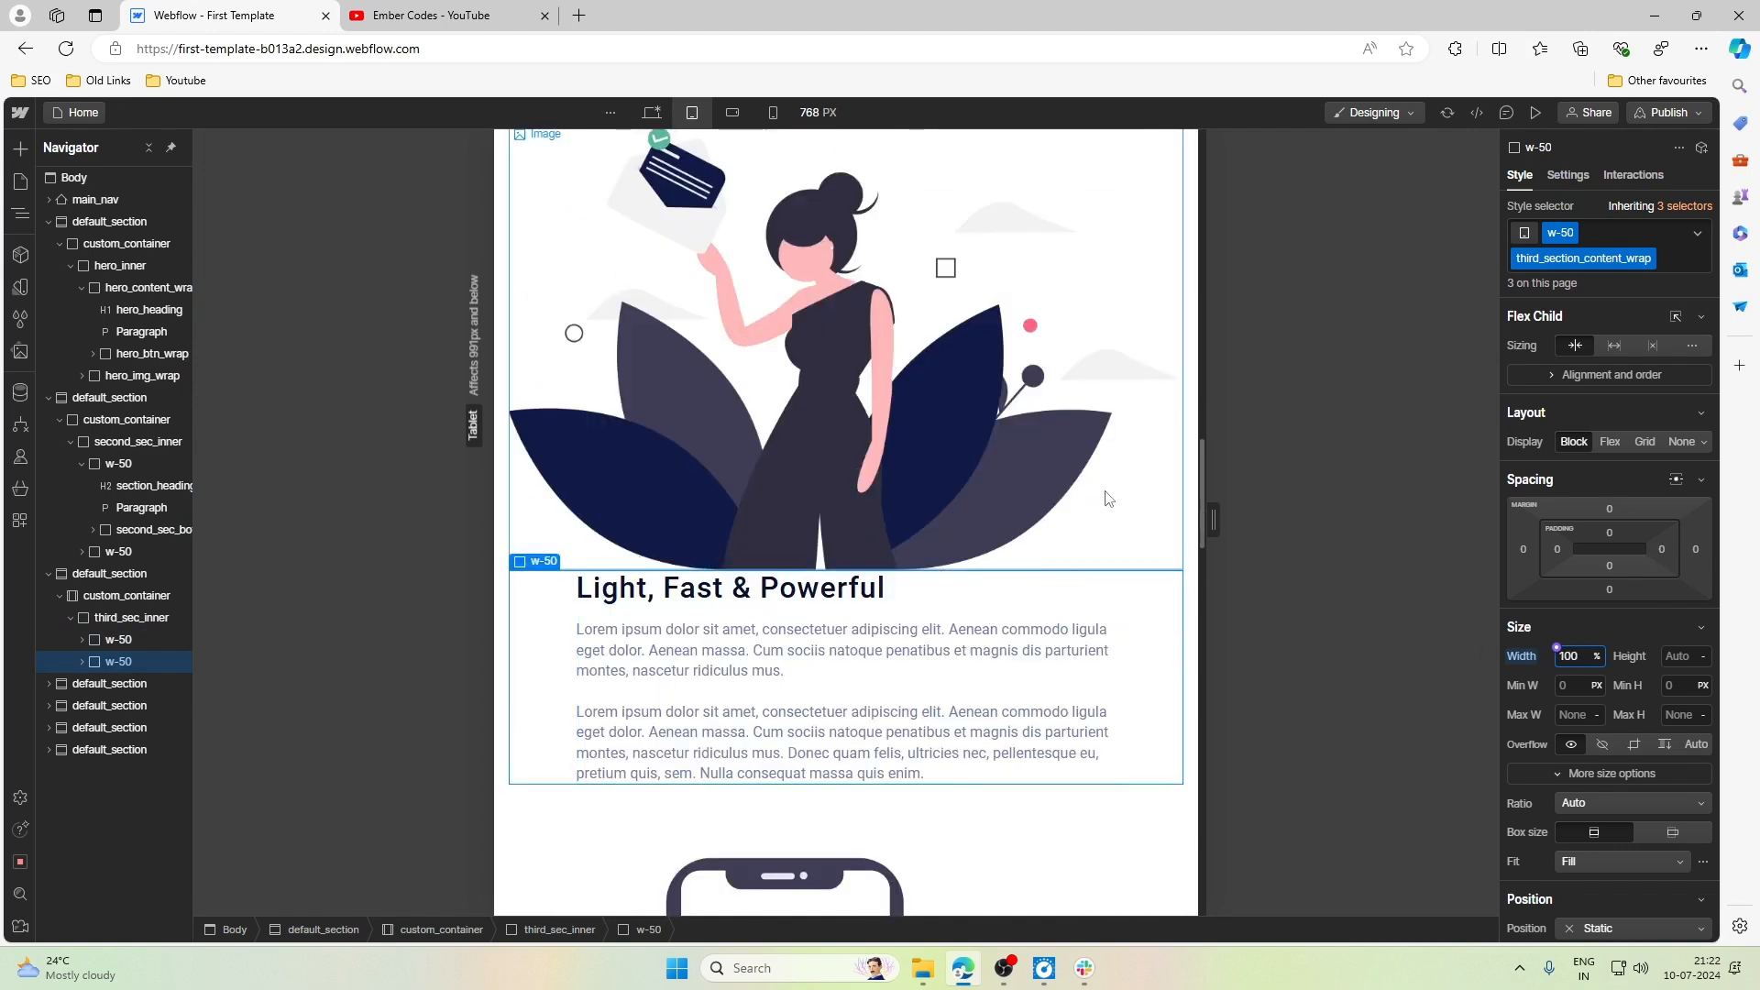
- Set the bottom margin of third_section_img_wrap to 2rem at the Tablet breakpoint
click(120, 639)
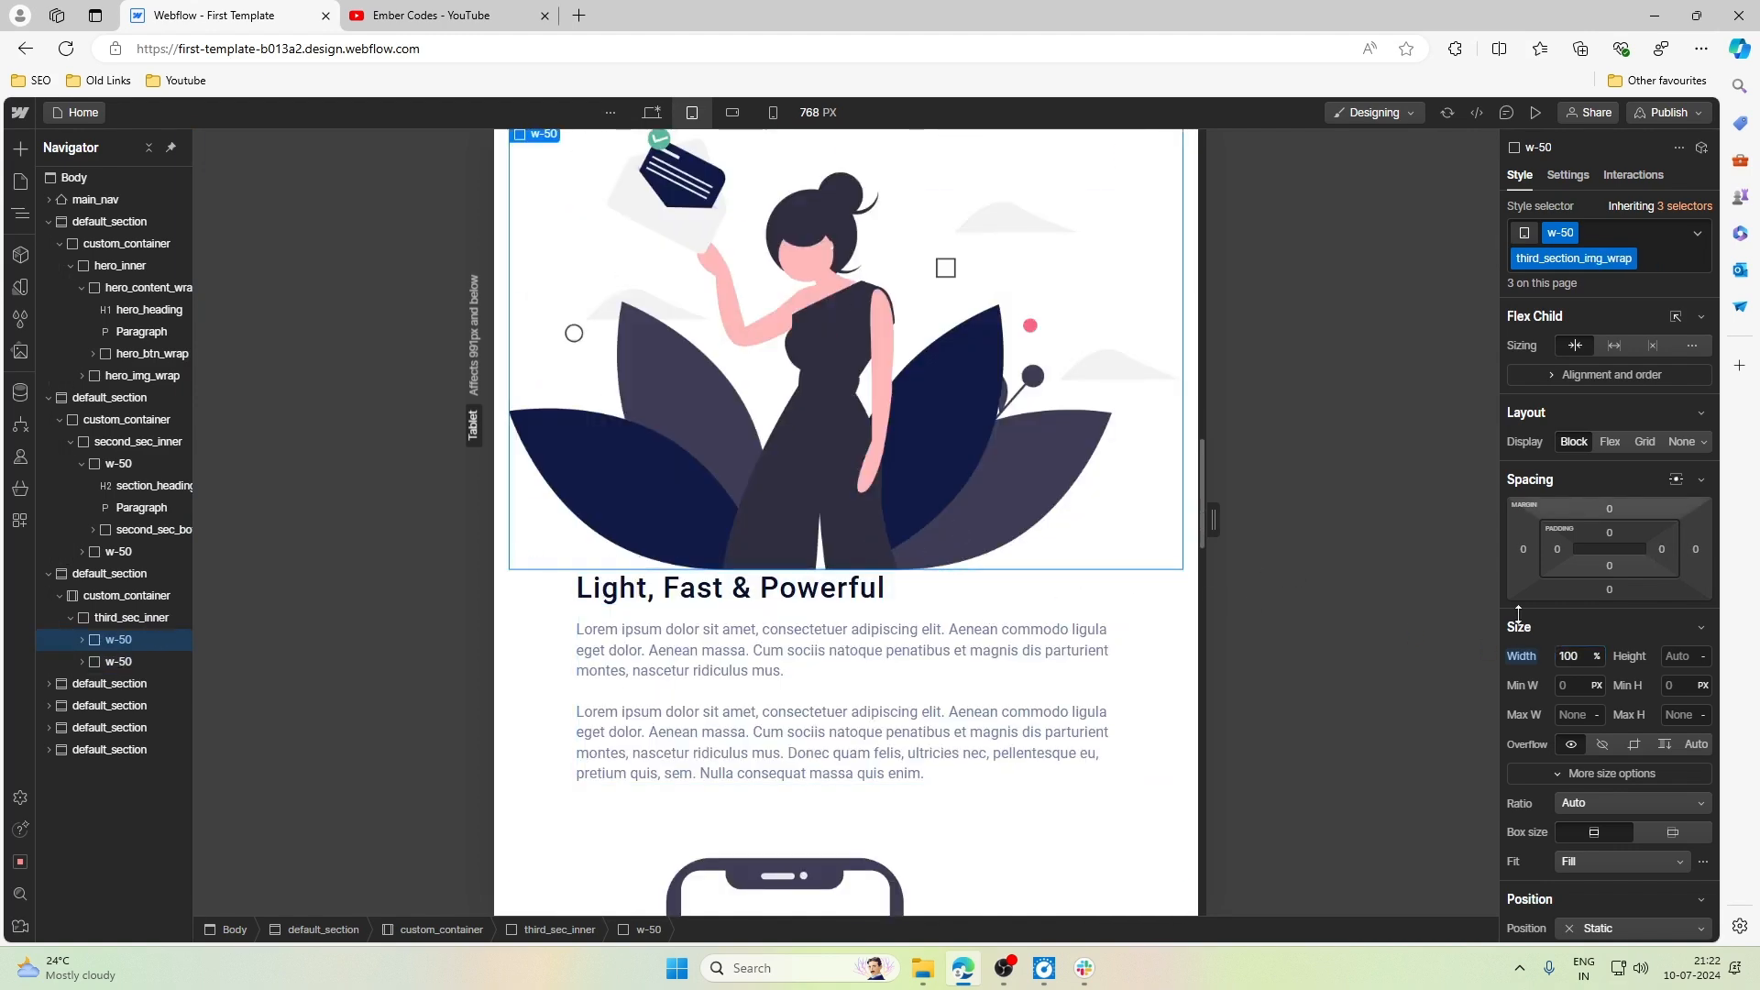
click(1609, 590)
text(2ewm)
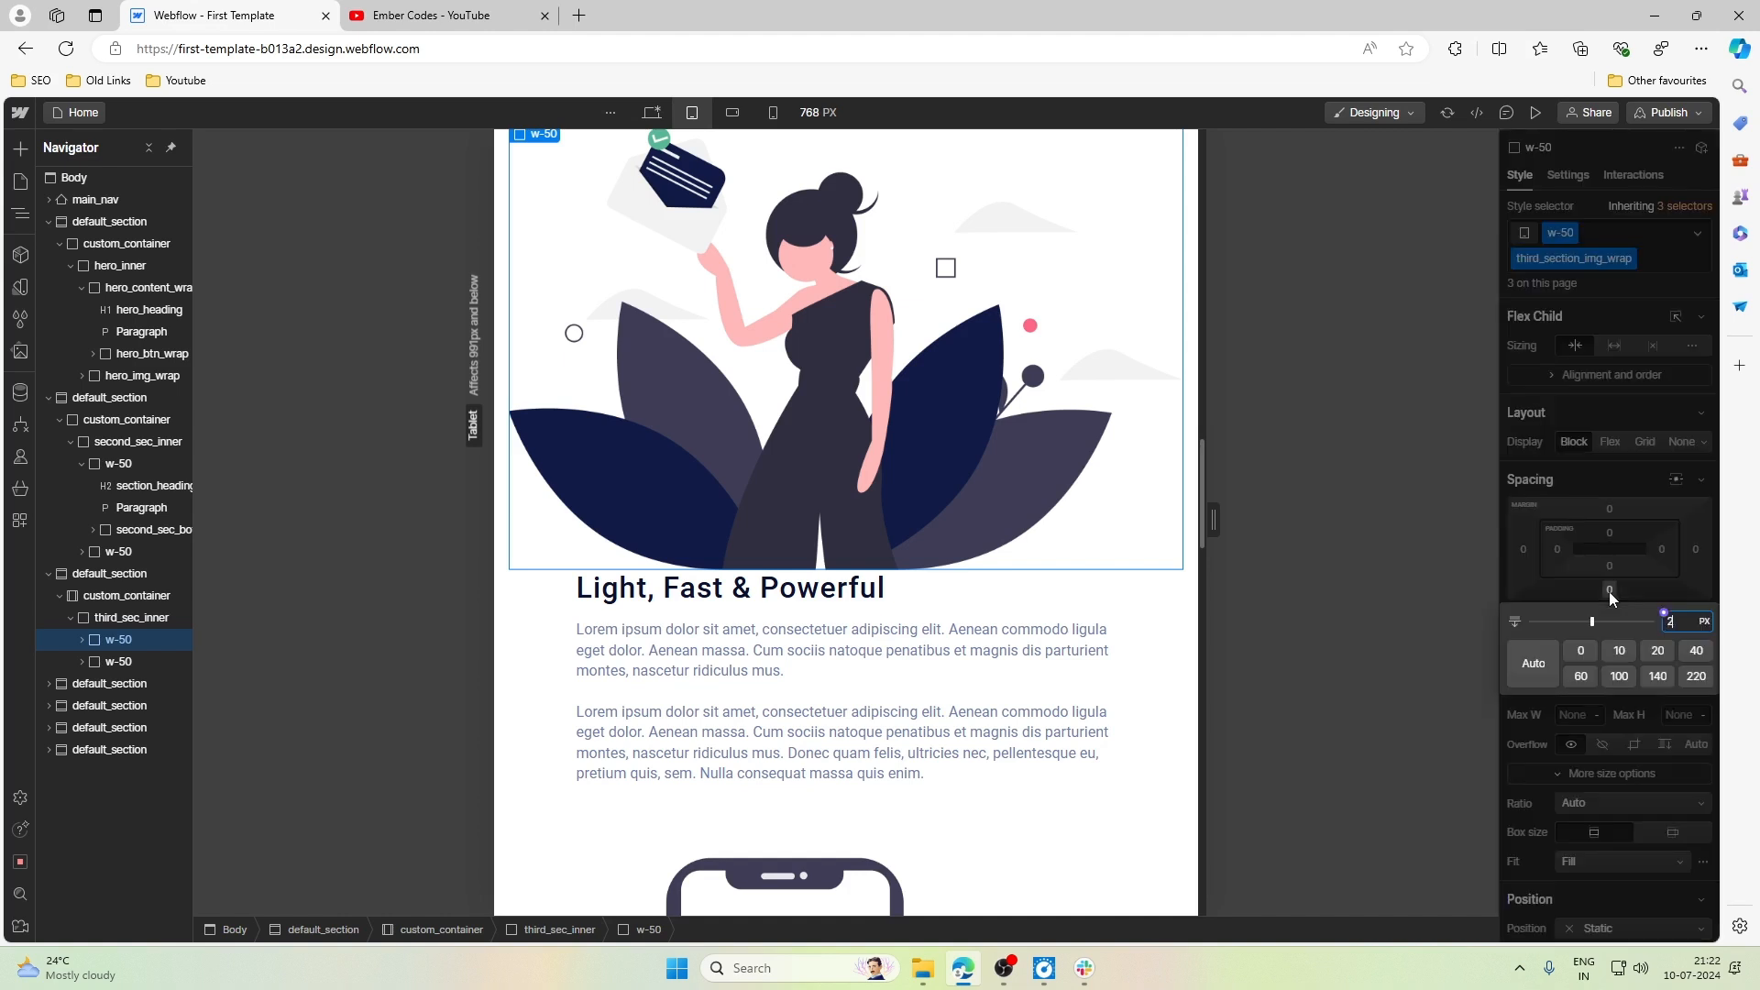
key(BackSpace)
key(BackSpace)
key(BackSpace)
text(rem)
key(Return)
scroll(754, 569, down, 3)
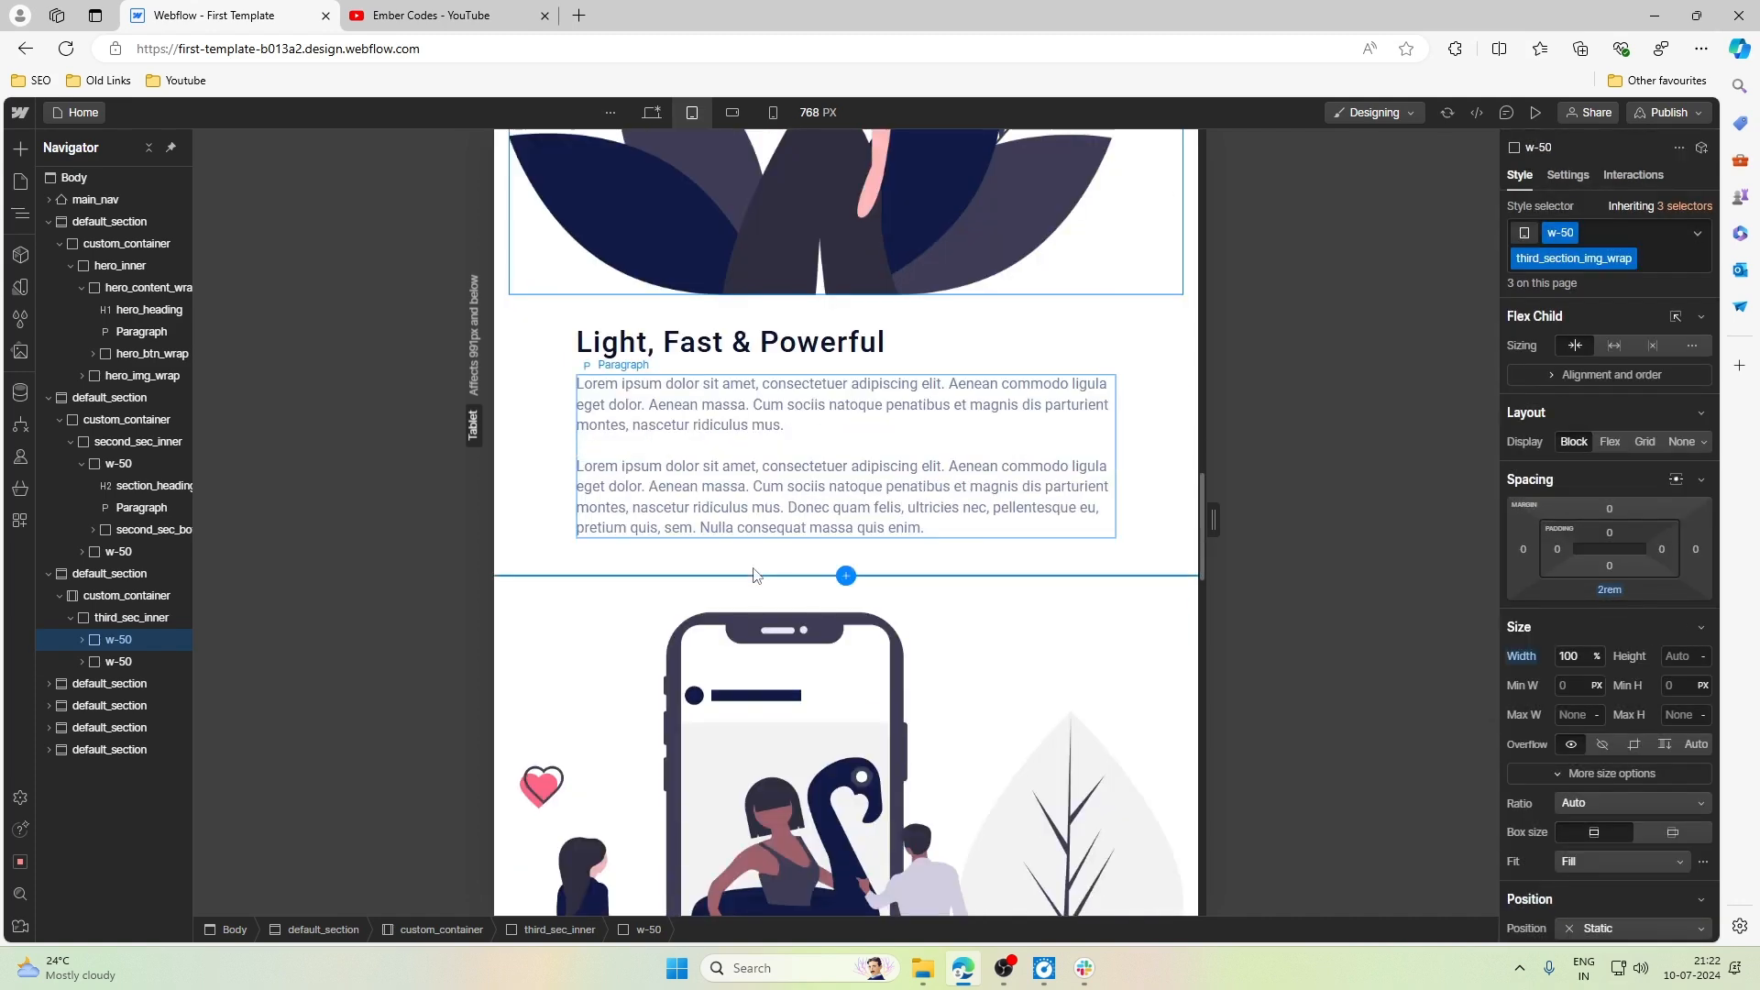
- Set the width of third_section_text_wrap to 100% at the Tablet breakpoint
click(1105, 378)
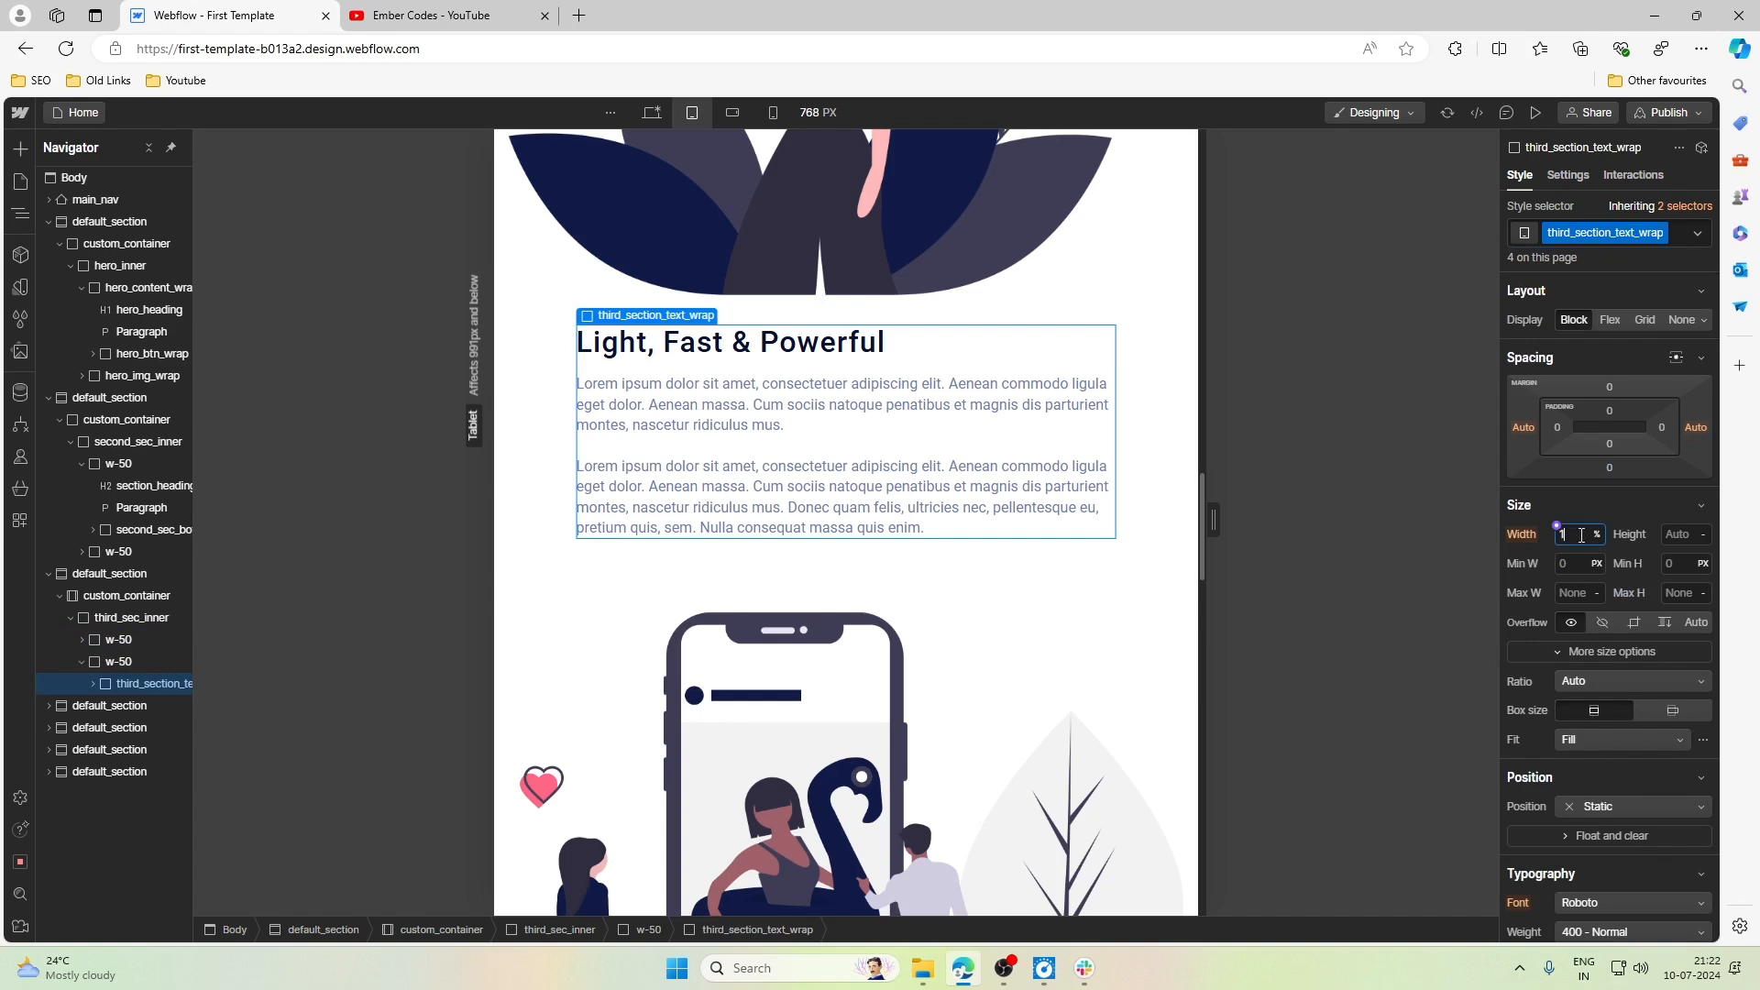
key(Return)
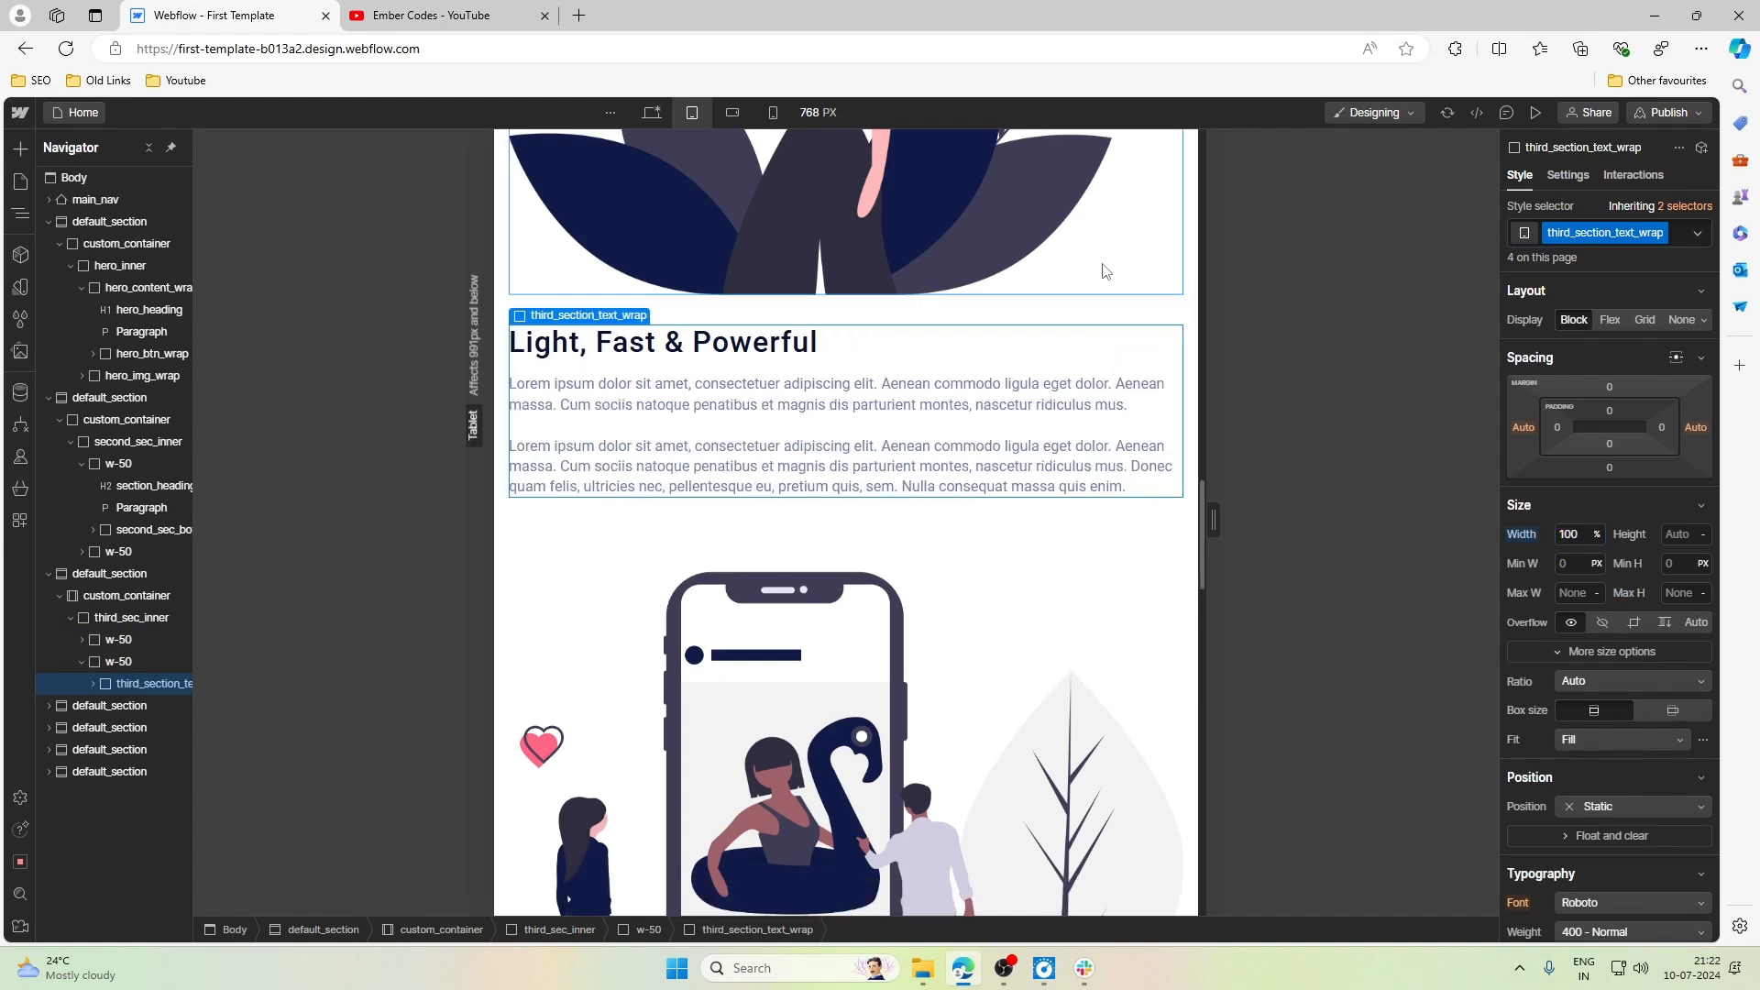
click(1101, 267)
- Review the Tablet layout of the remaining sections down to the pricing block and footer, and back up to the second section
scroll(1101, 377, down, 8)
scroll(1100, 377, down, 10)
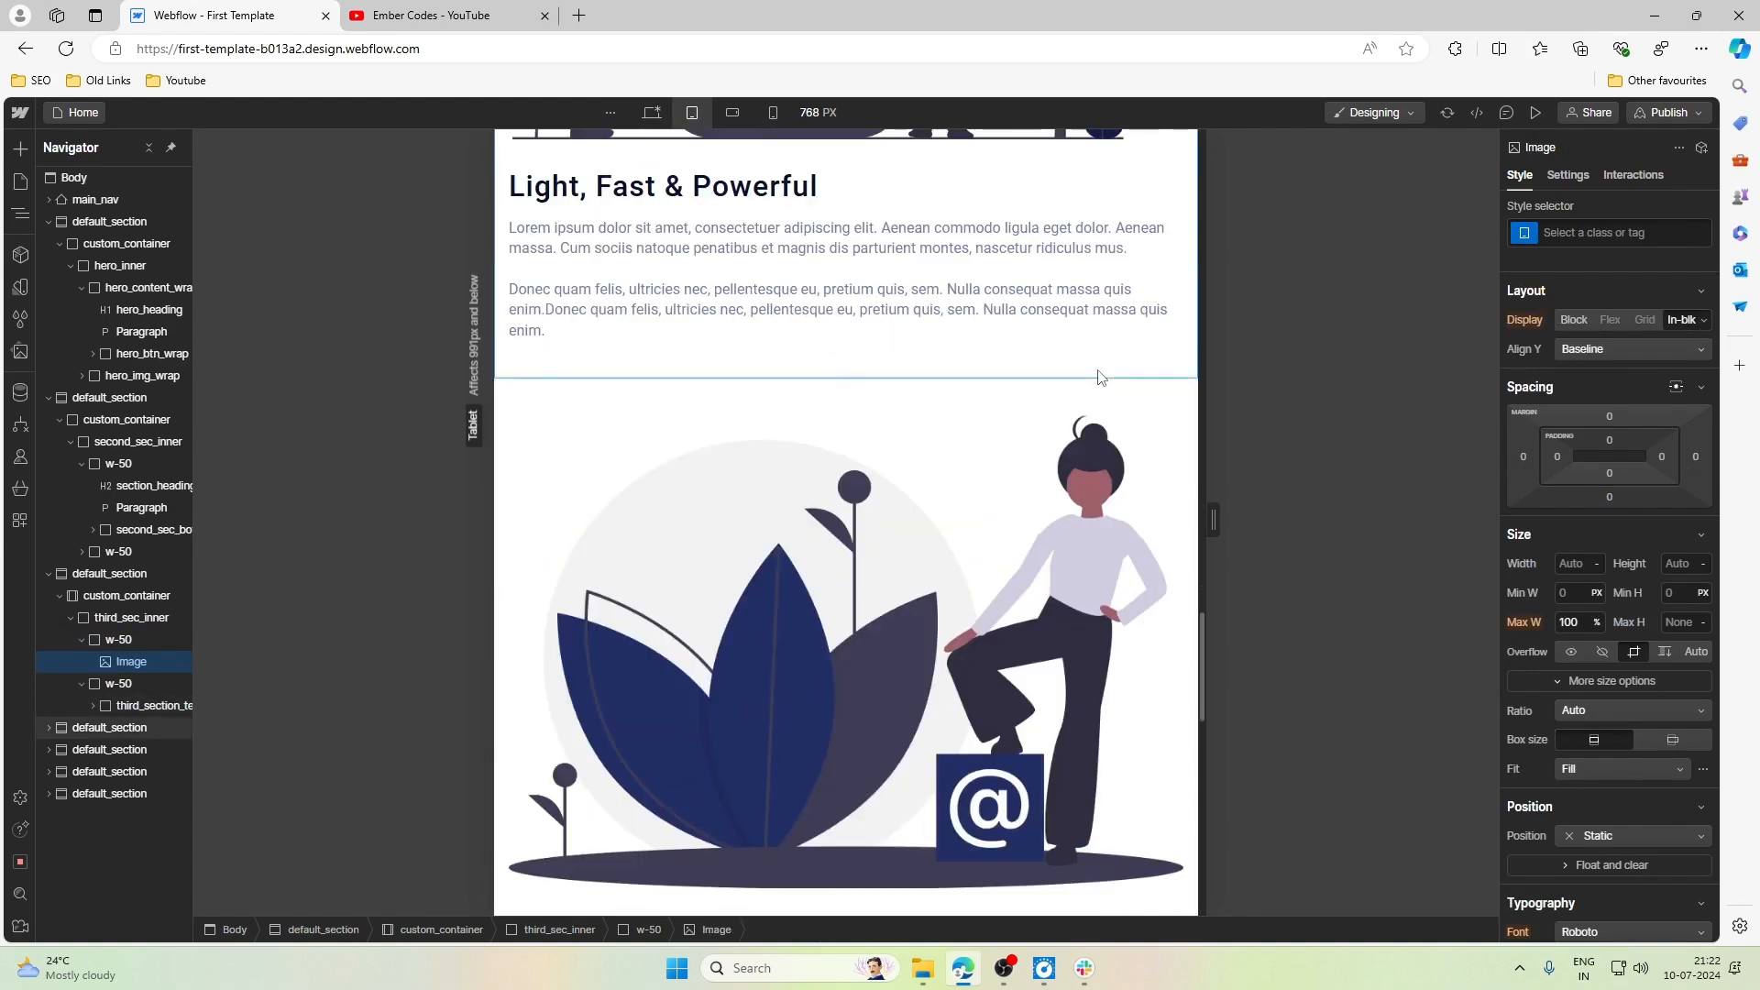
scroll(1101, 377, down, 10)
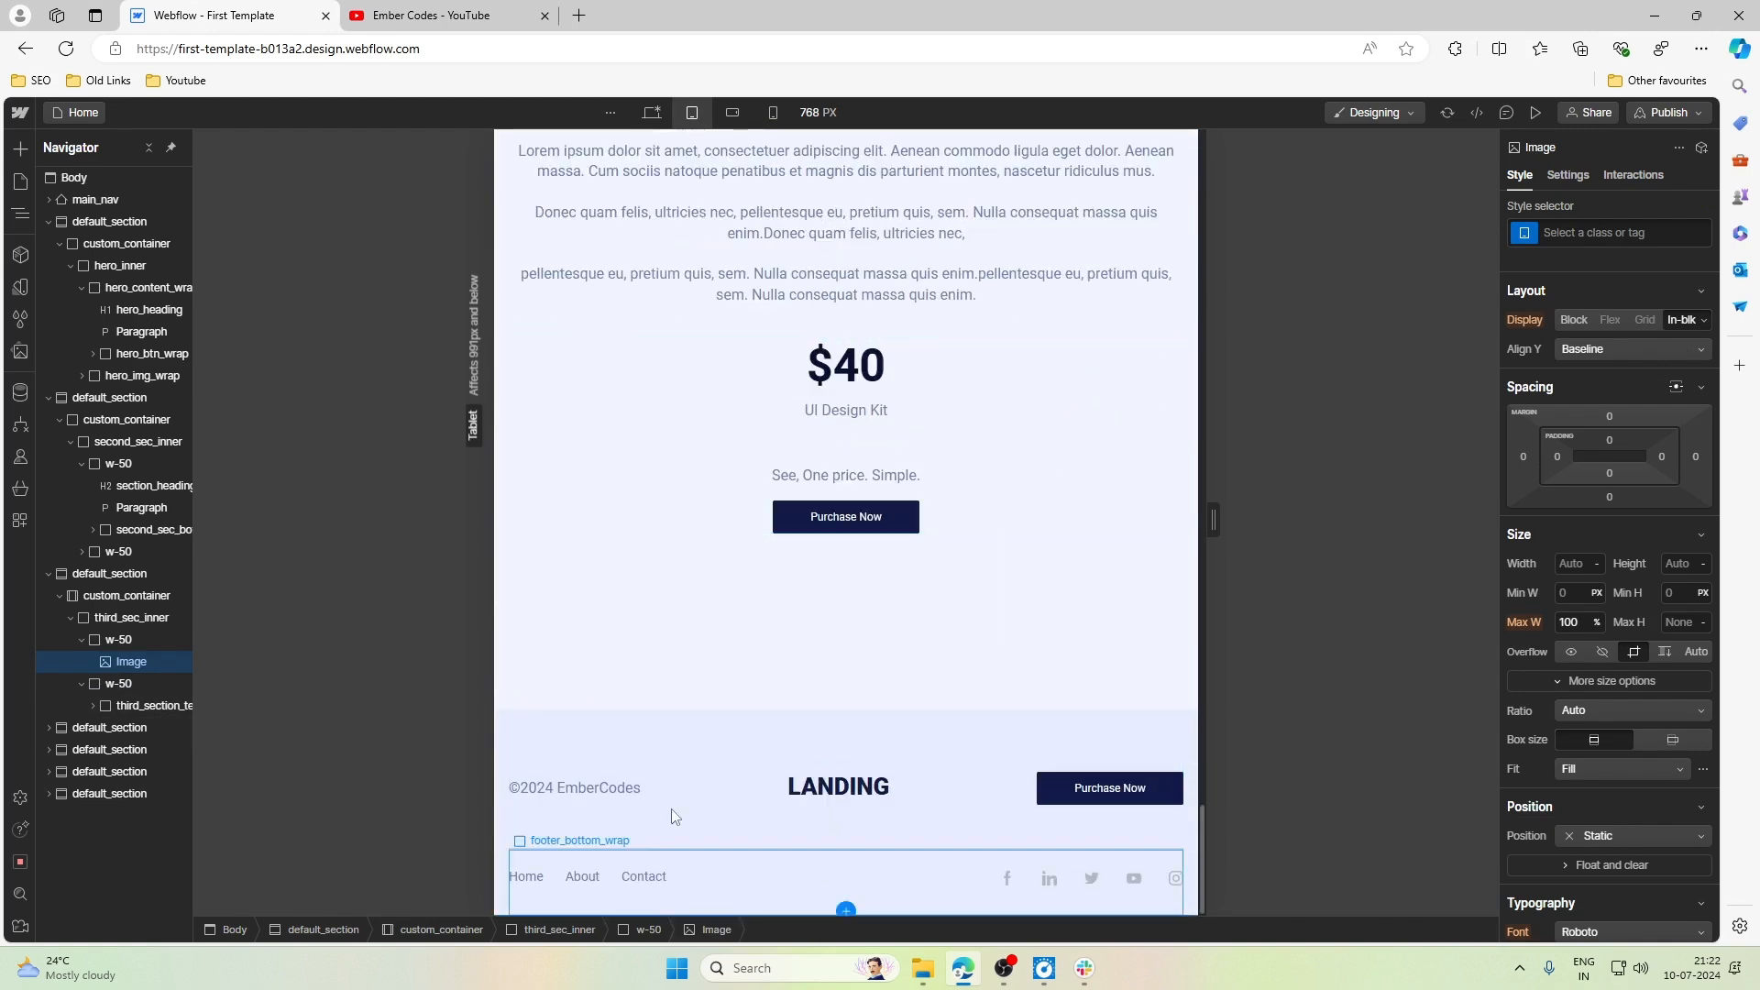
scroll(850, 706, up, 15)
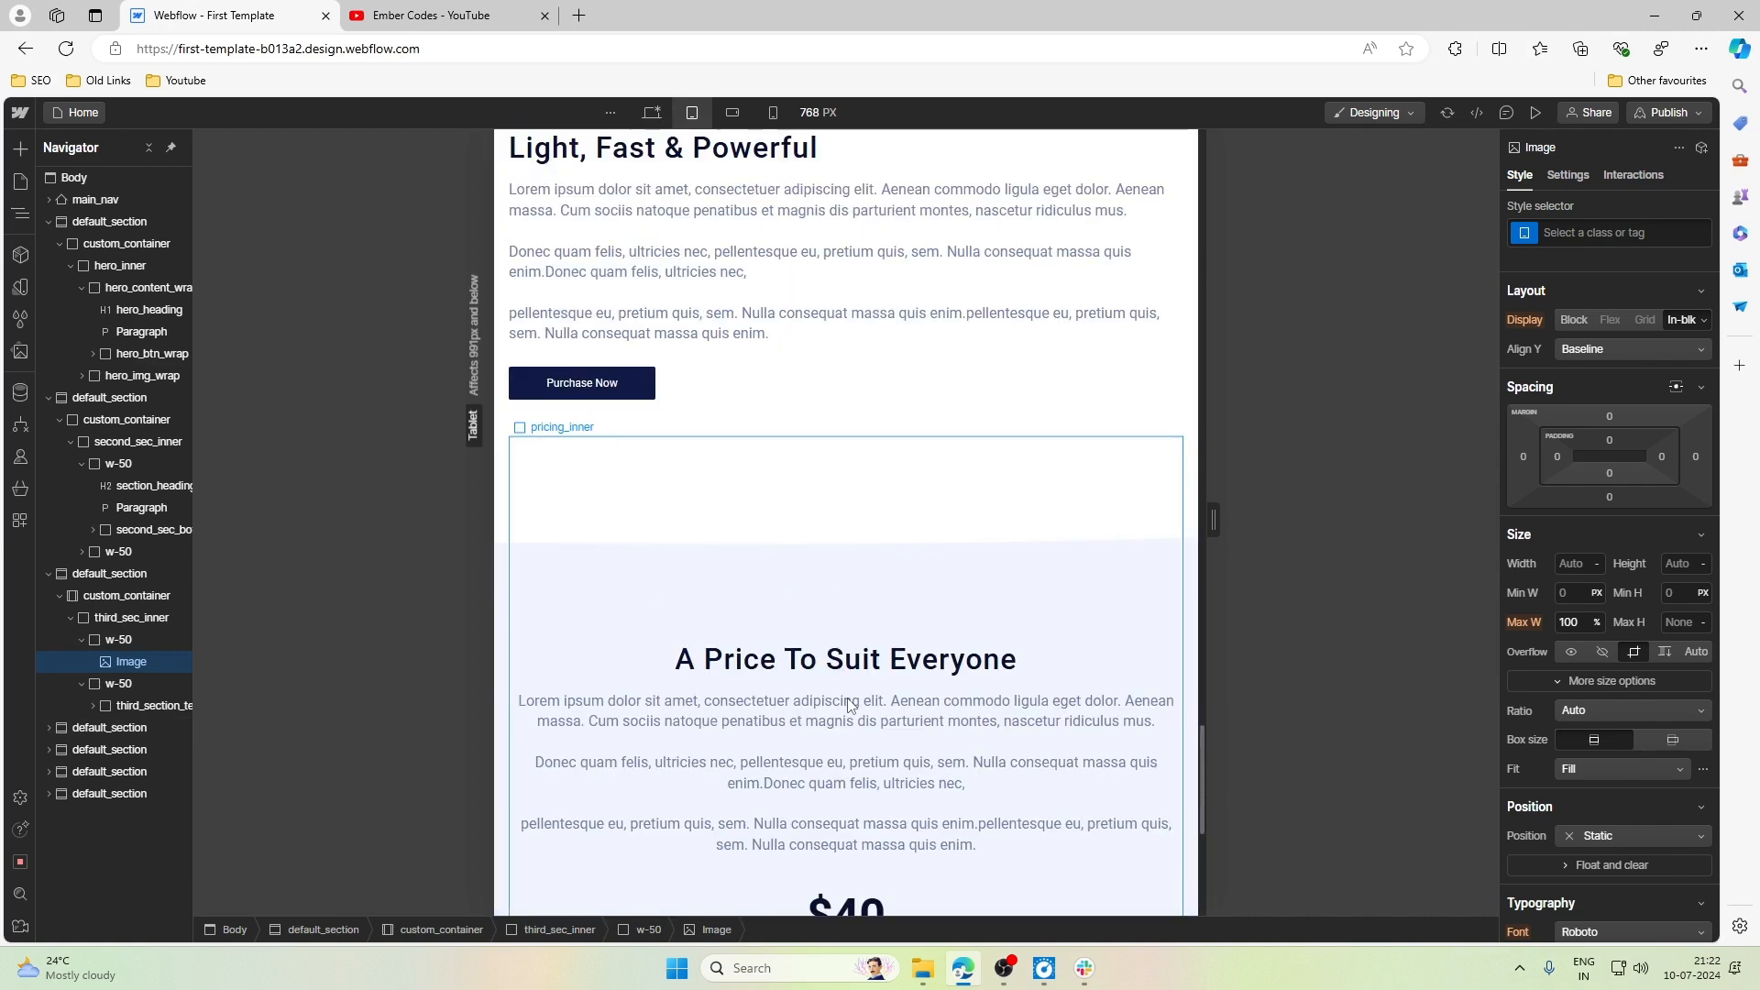
scroll(851, 706, up, 15)
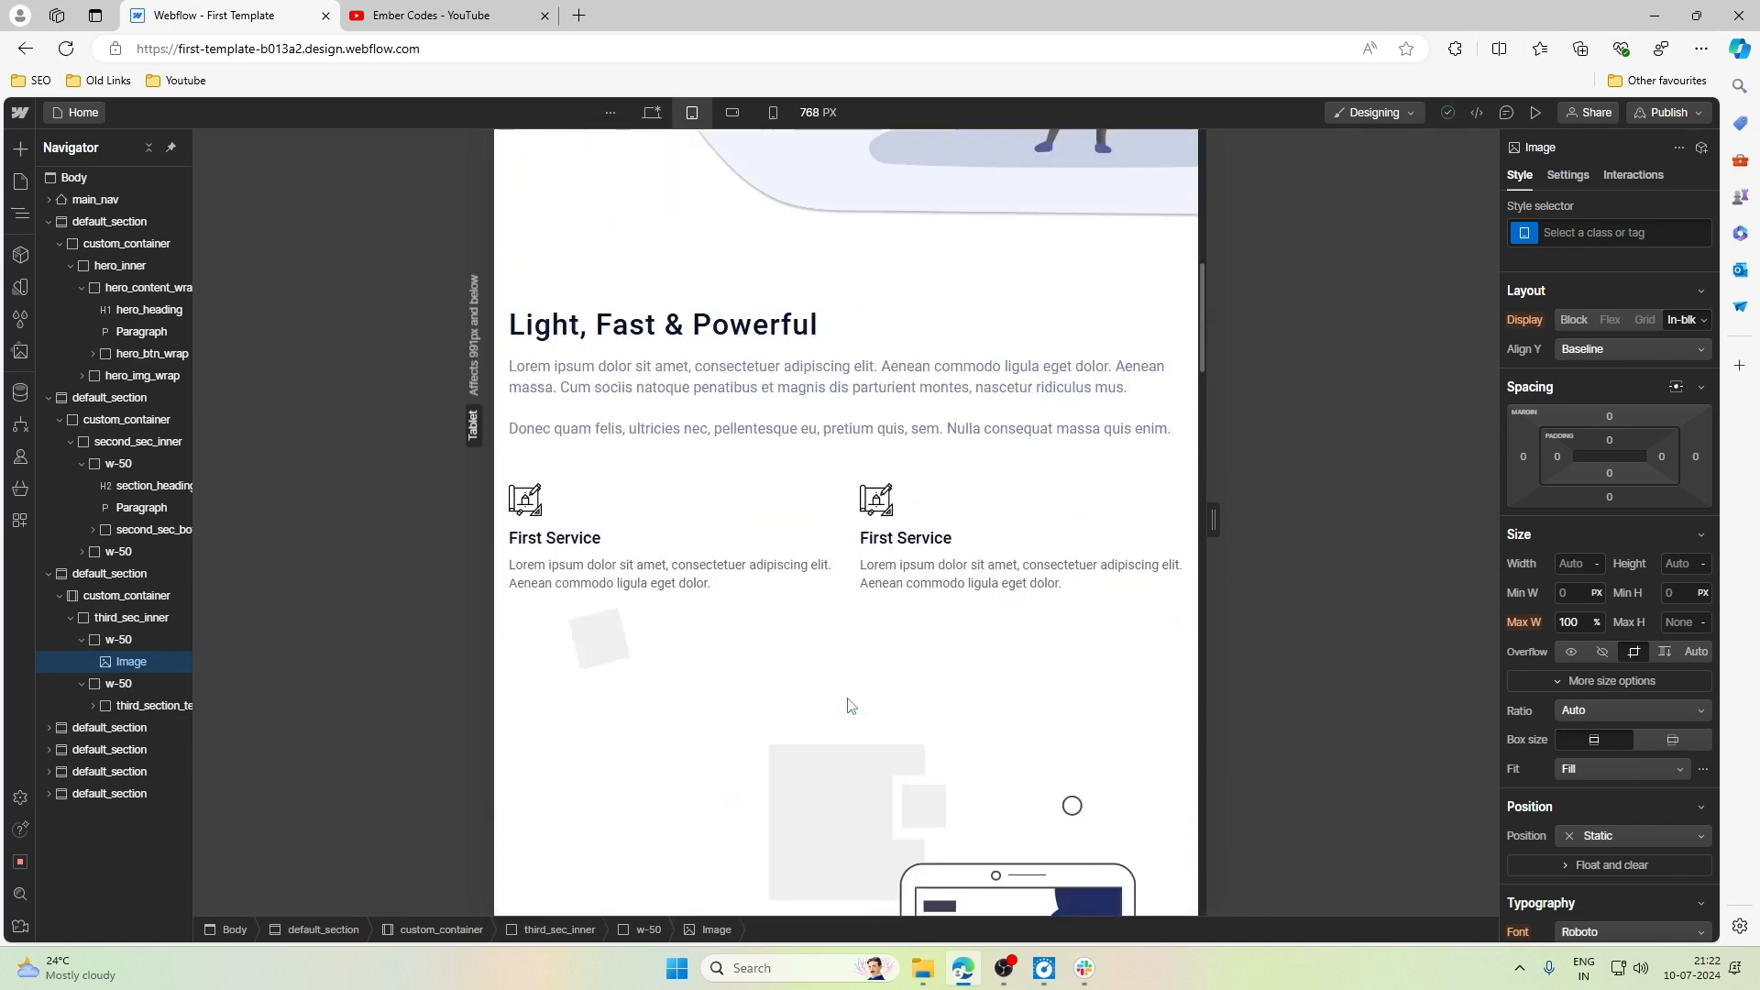
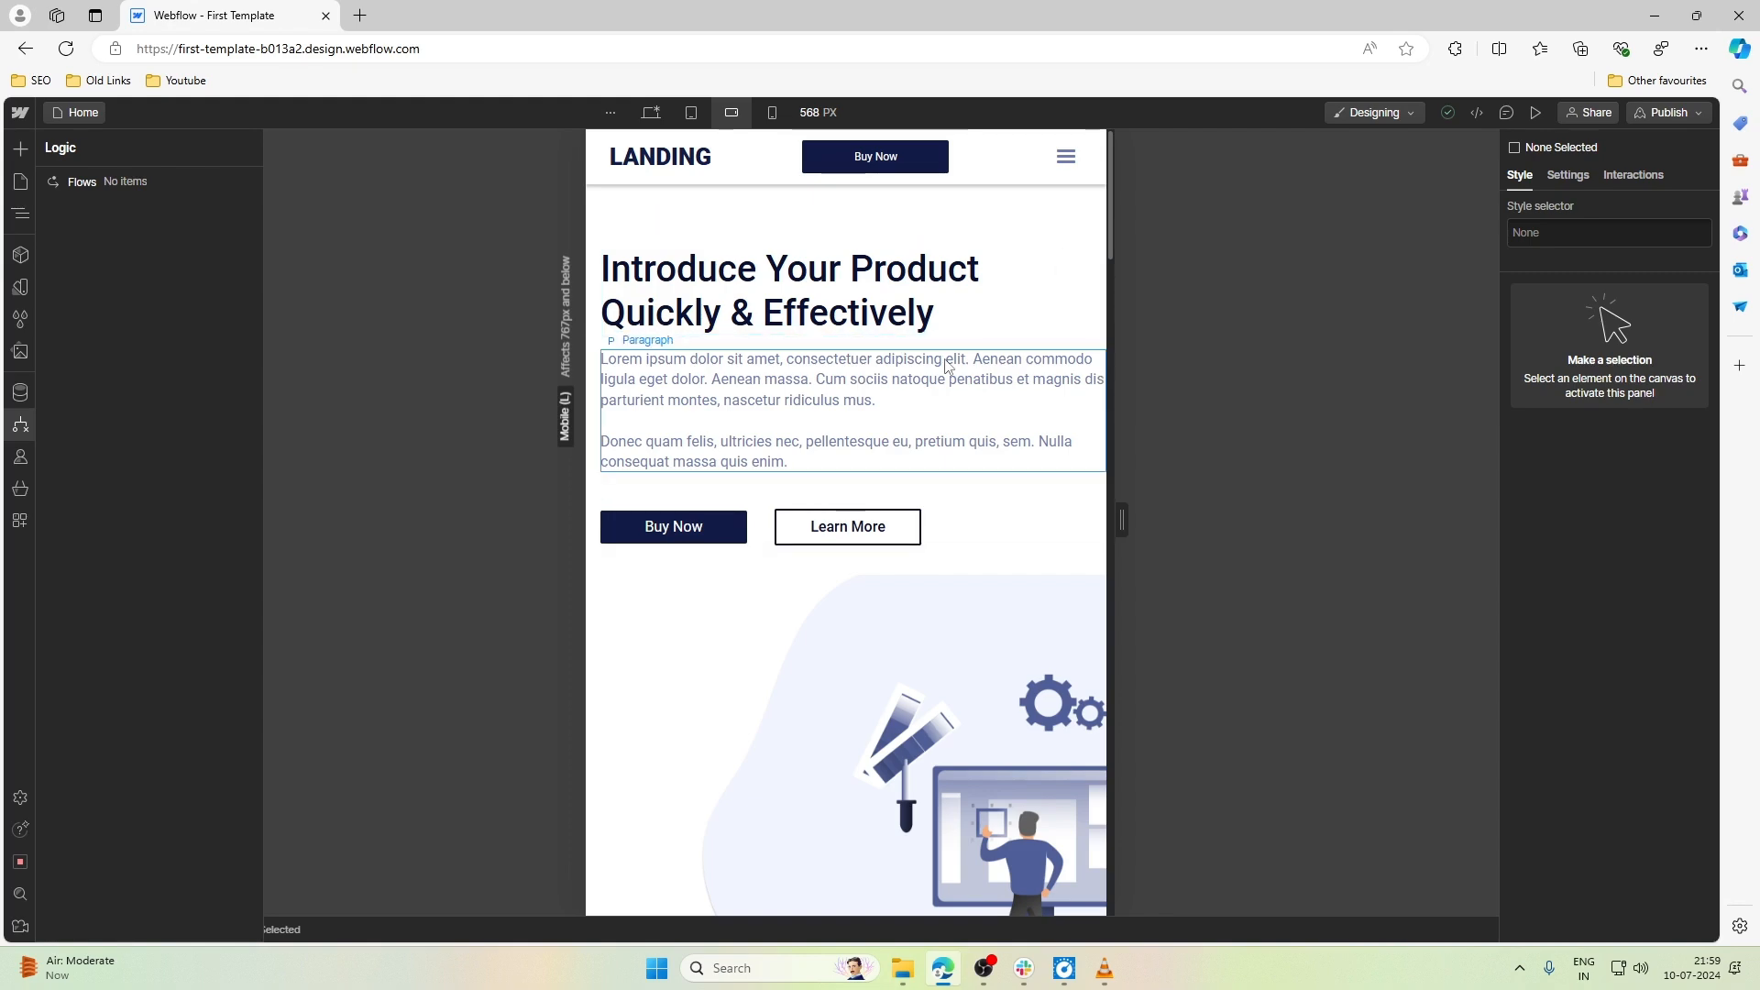
- Review the Mobile landscape layout at 568 px from the hero down to the pricing block and footer and back up
scroll(944, 366, down, 8)
scroll(948, 367, down, 15)
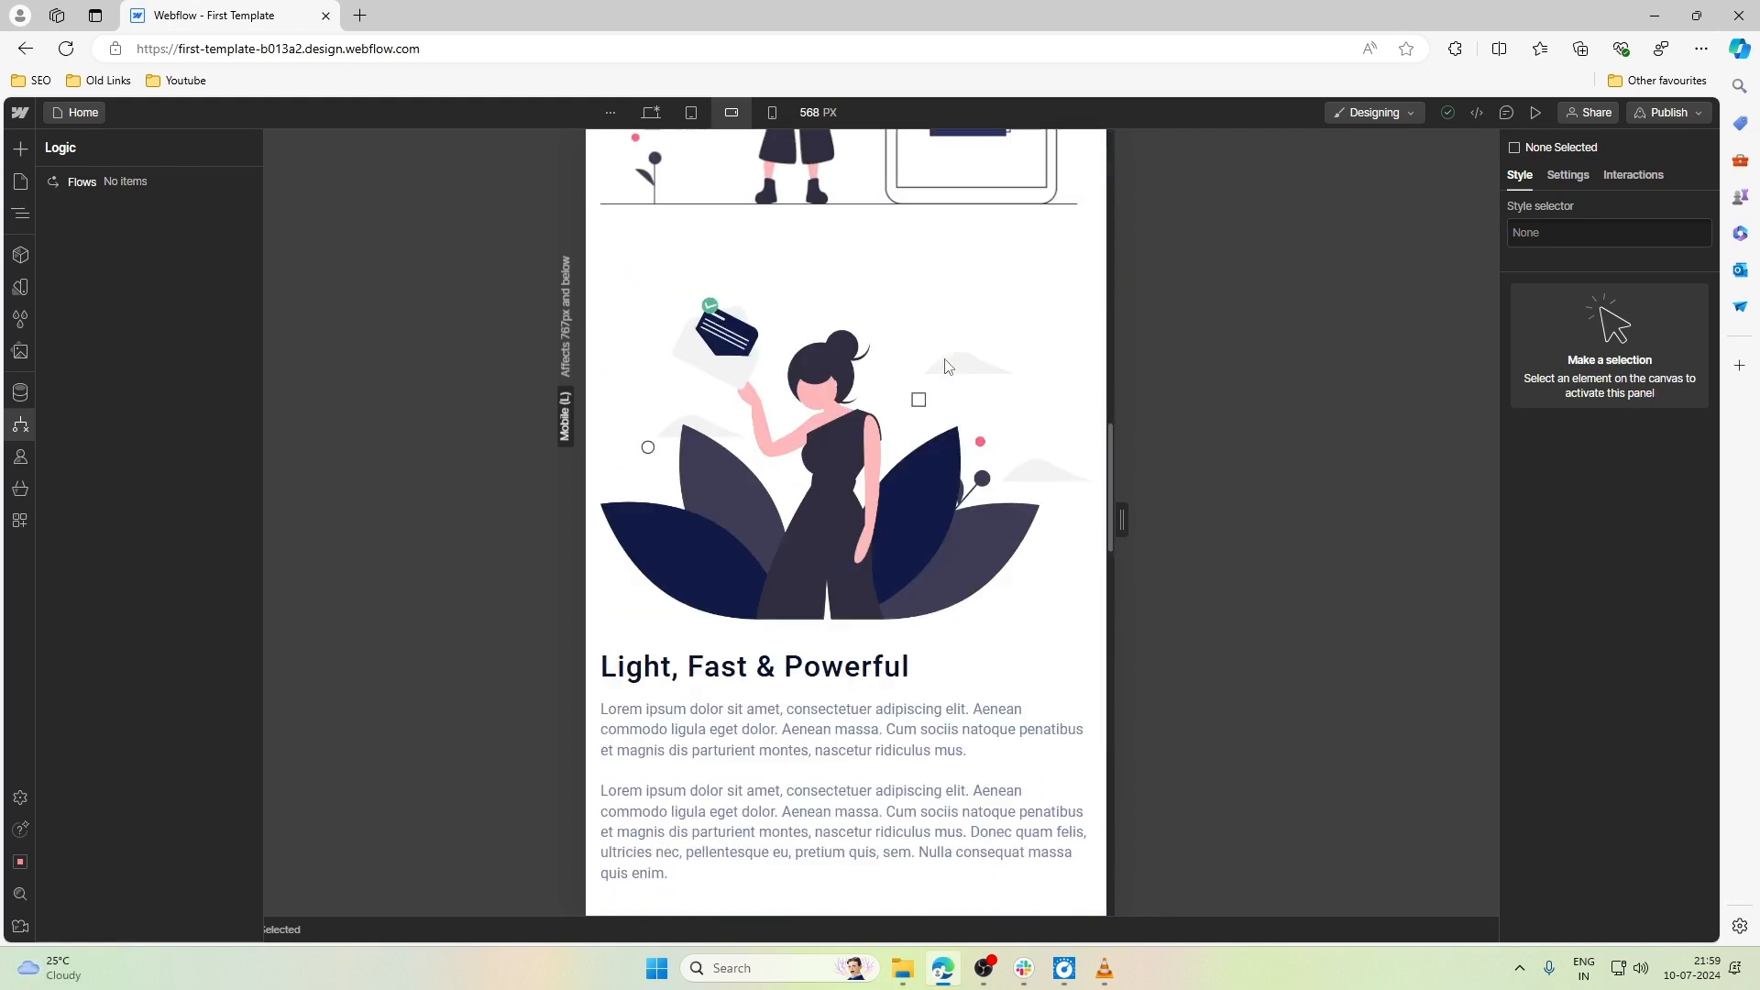
scroll(948, 367, down, 10)
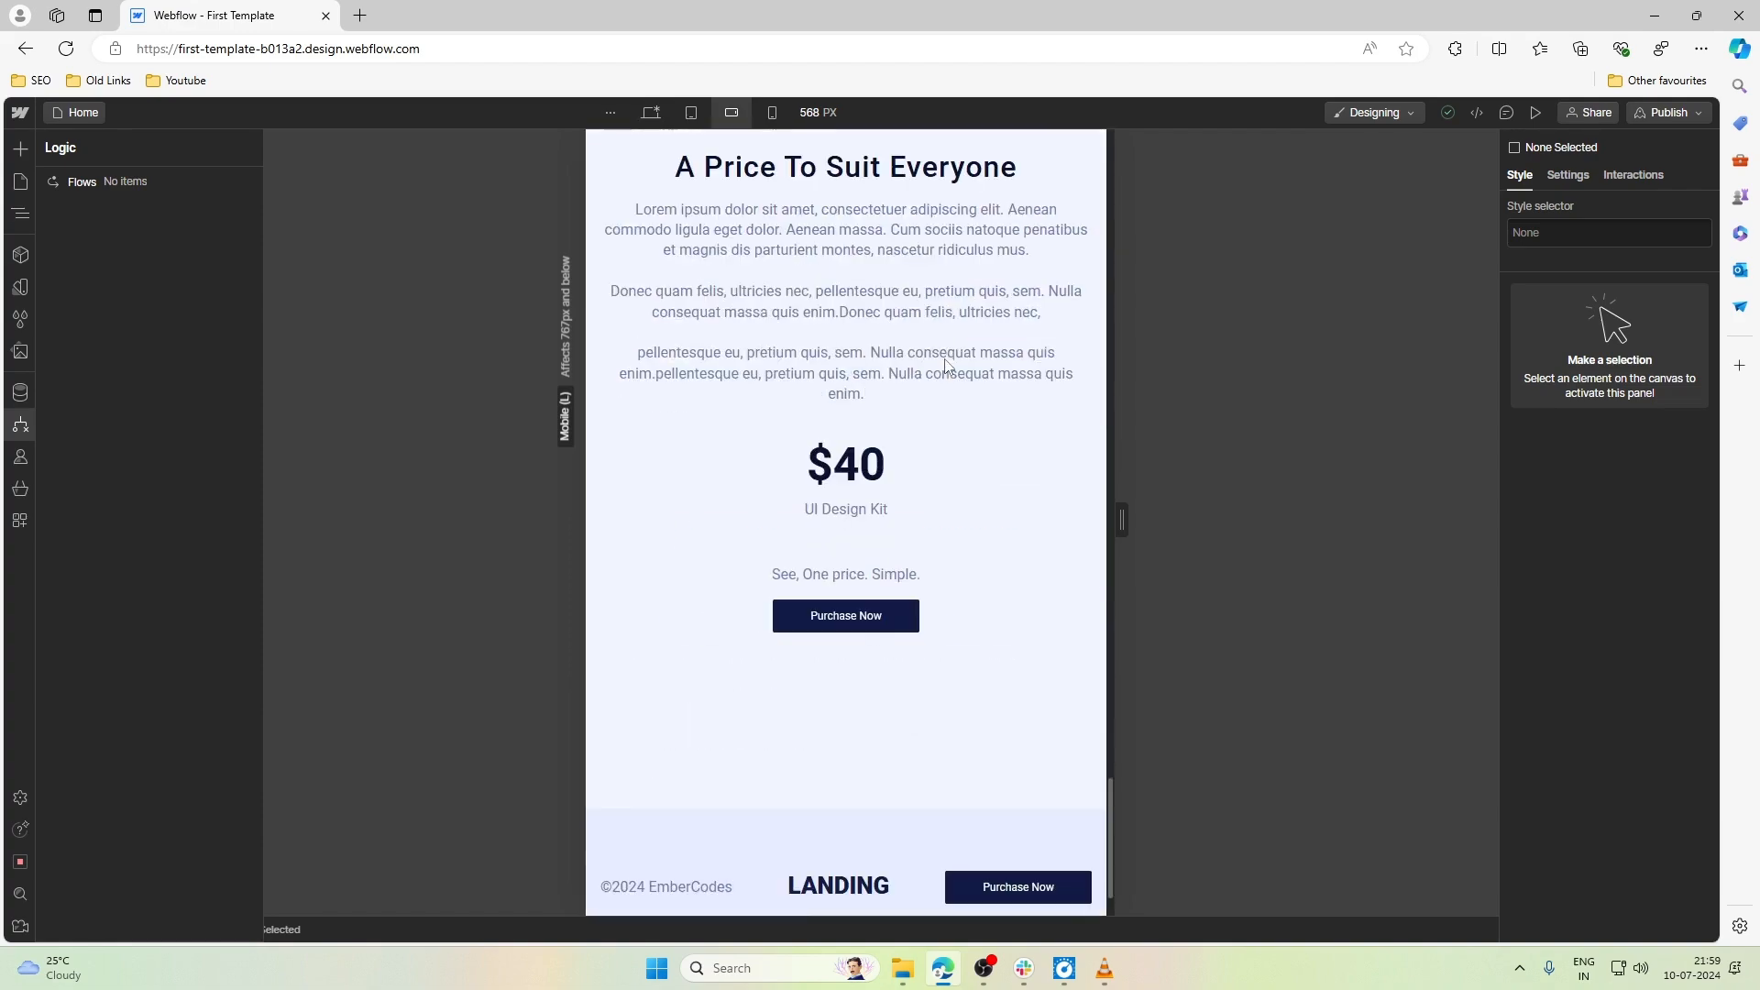
scroll(948, 366, up, 6)
scroll(948, 367, up, 15)
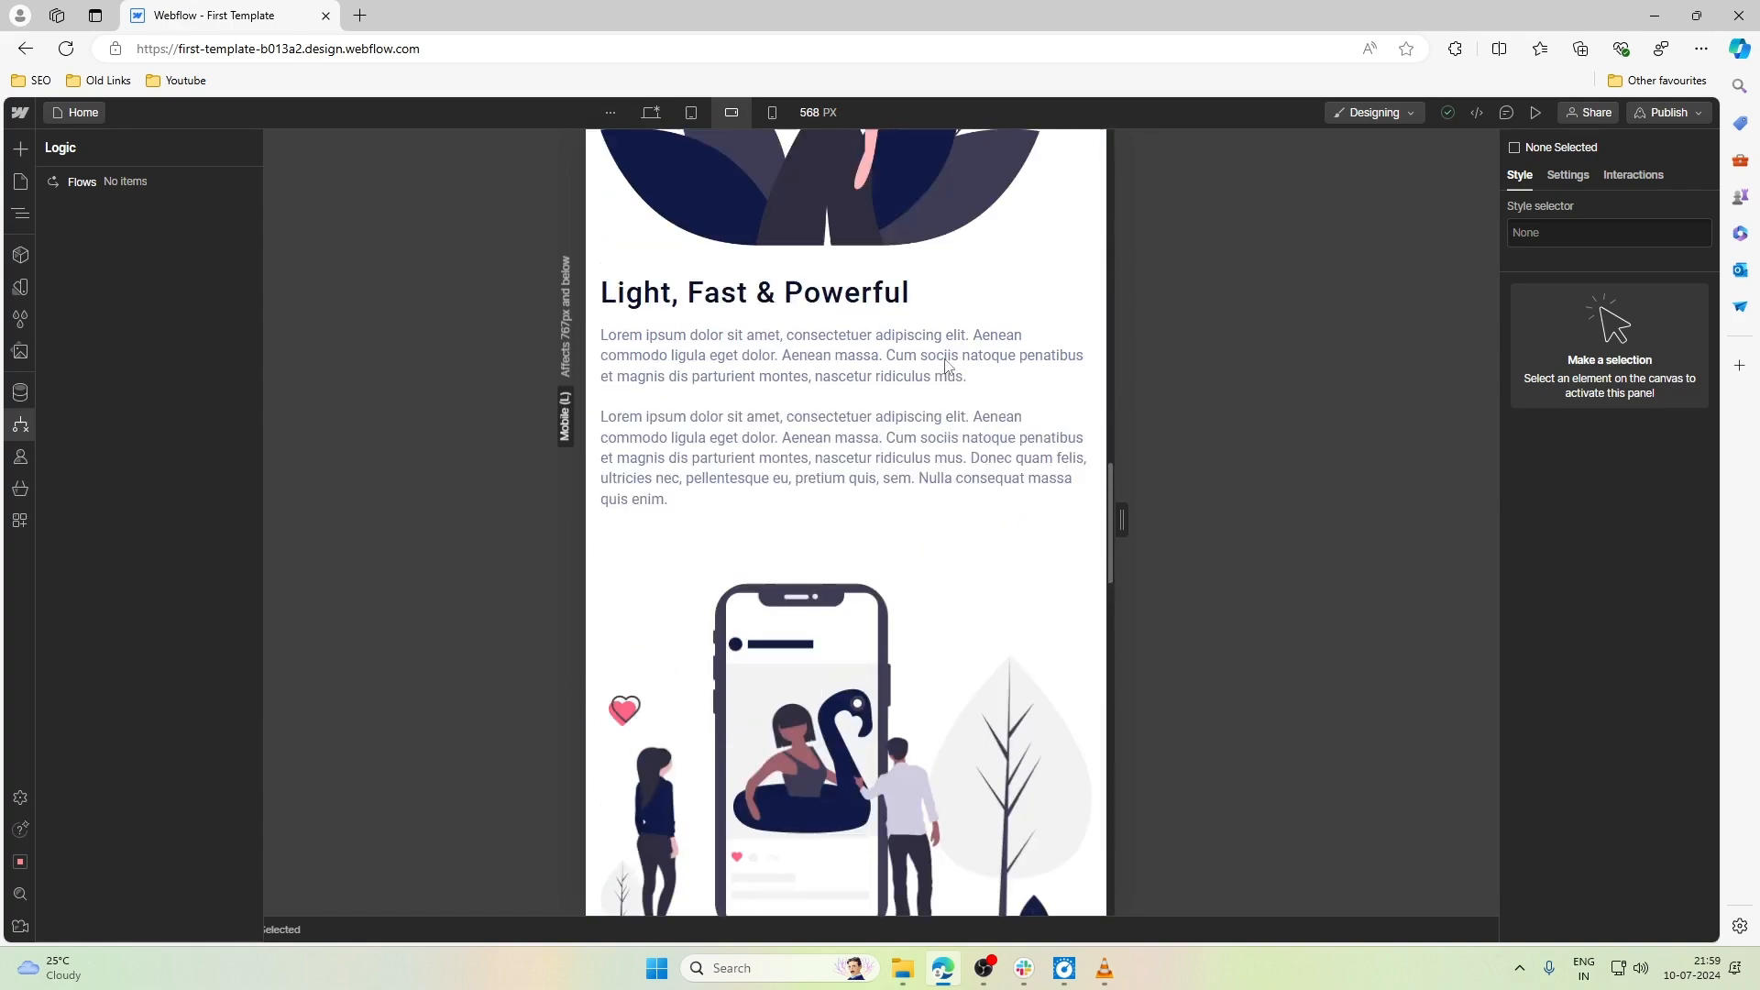
scroll(947, 367, up, 5)
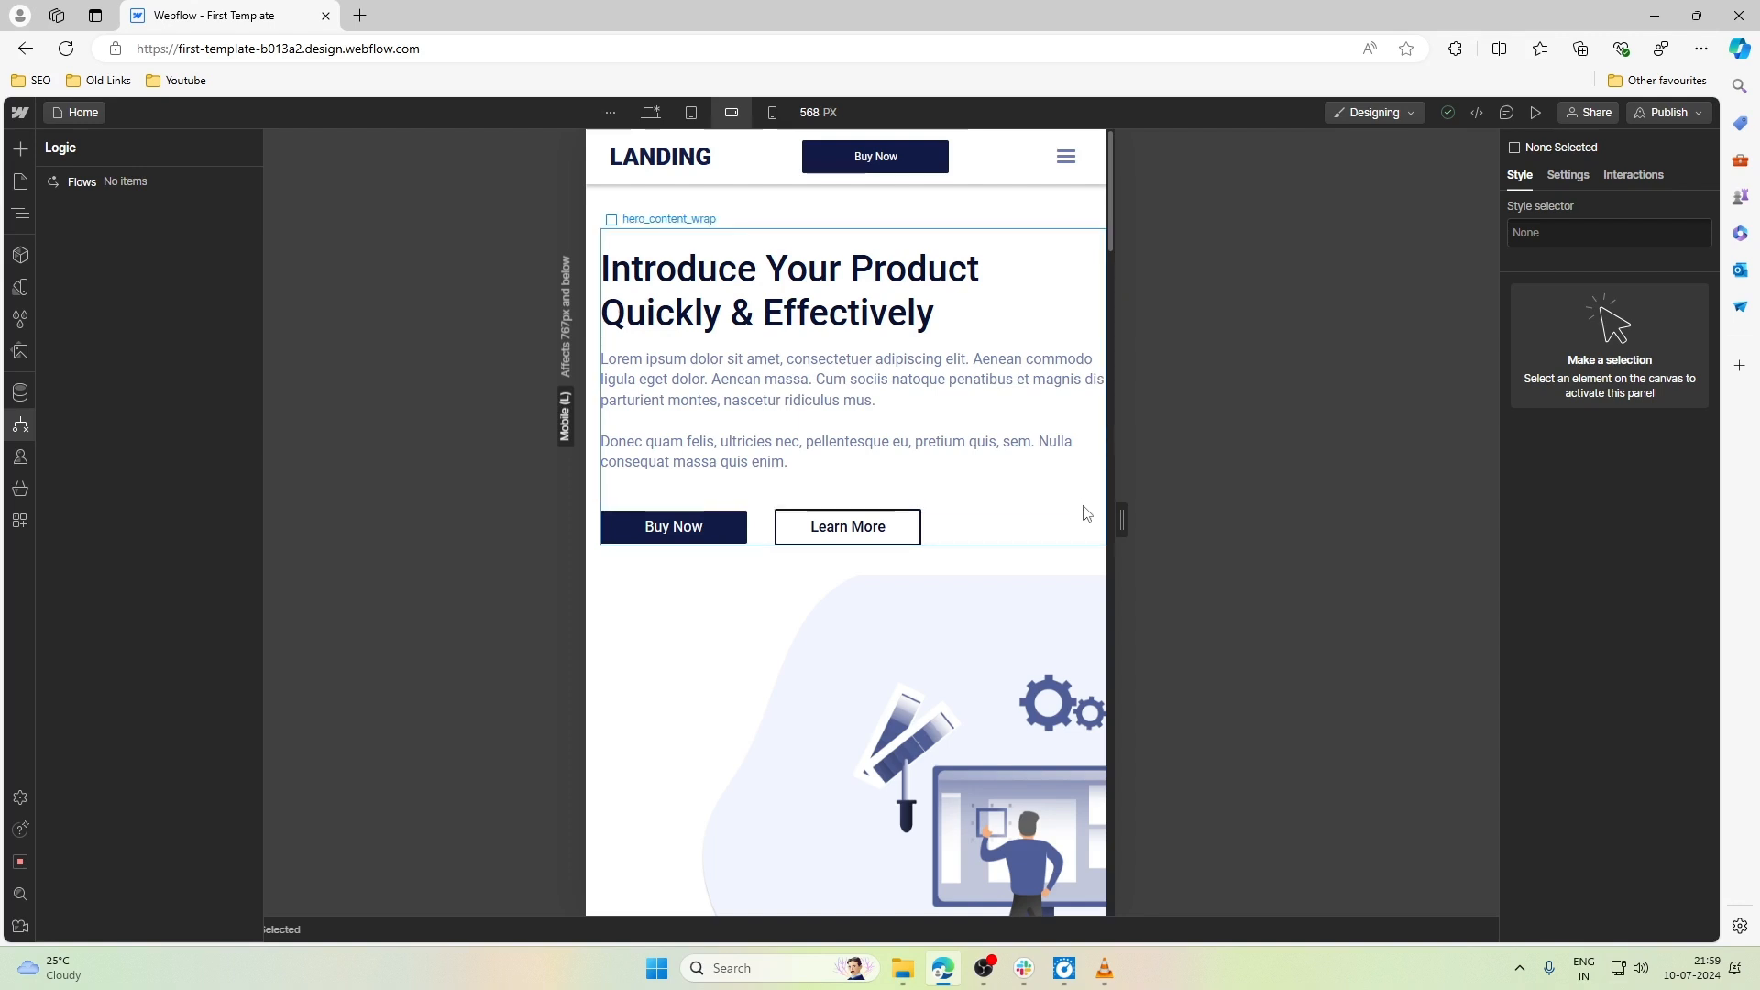
- Show the element tree, select hero_inner and narrow the Mobile landscape canvas to 480 px
key(z)
click(639, 220)
click(646, 201)
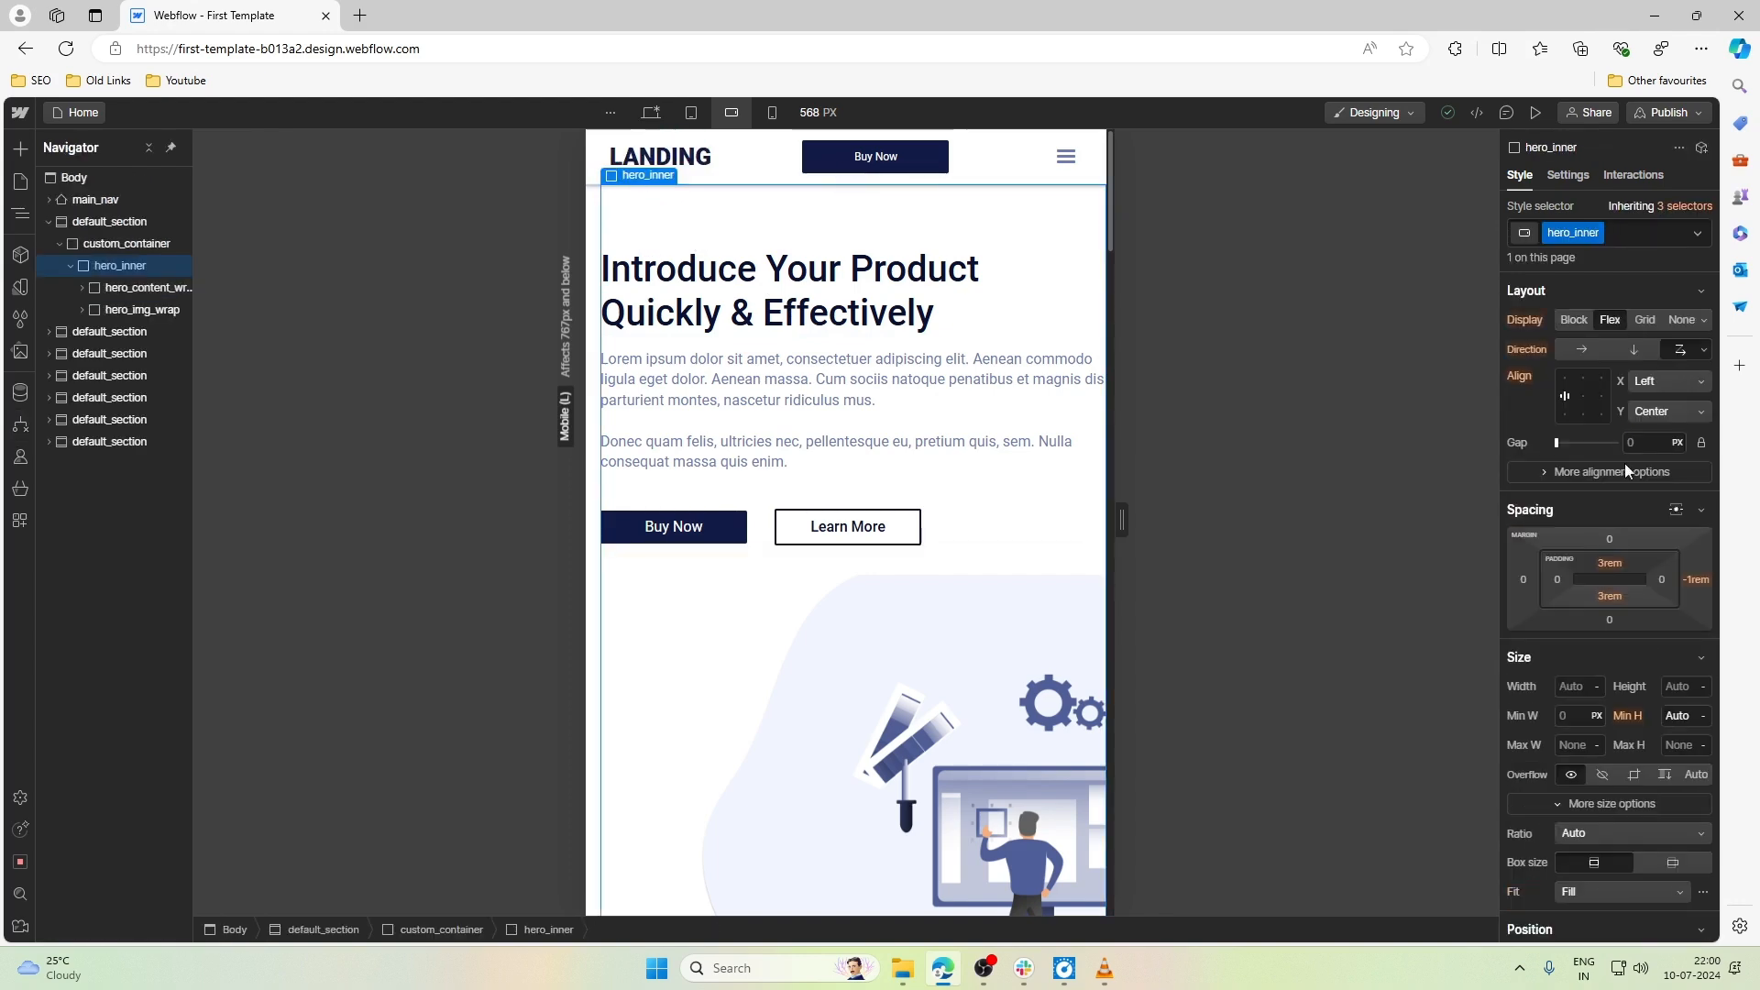
scroll(1089, 577, down, 3)
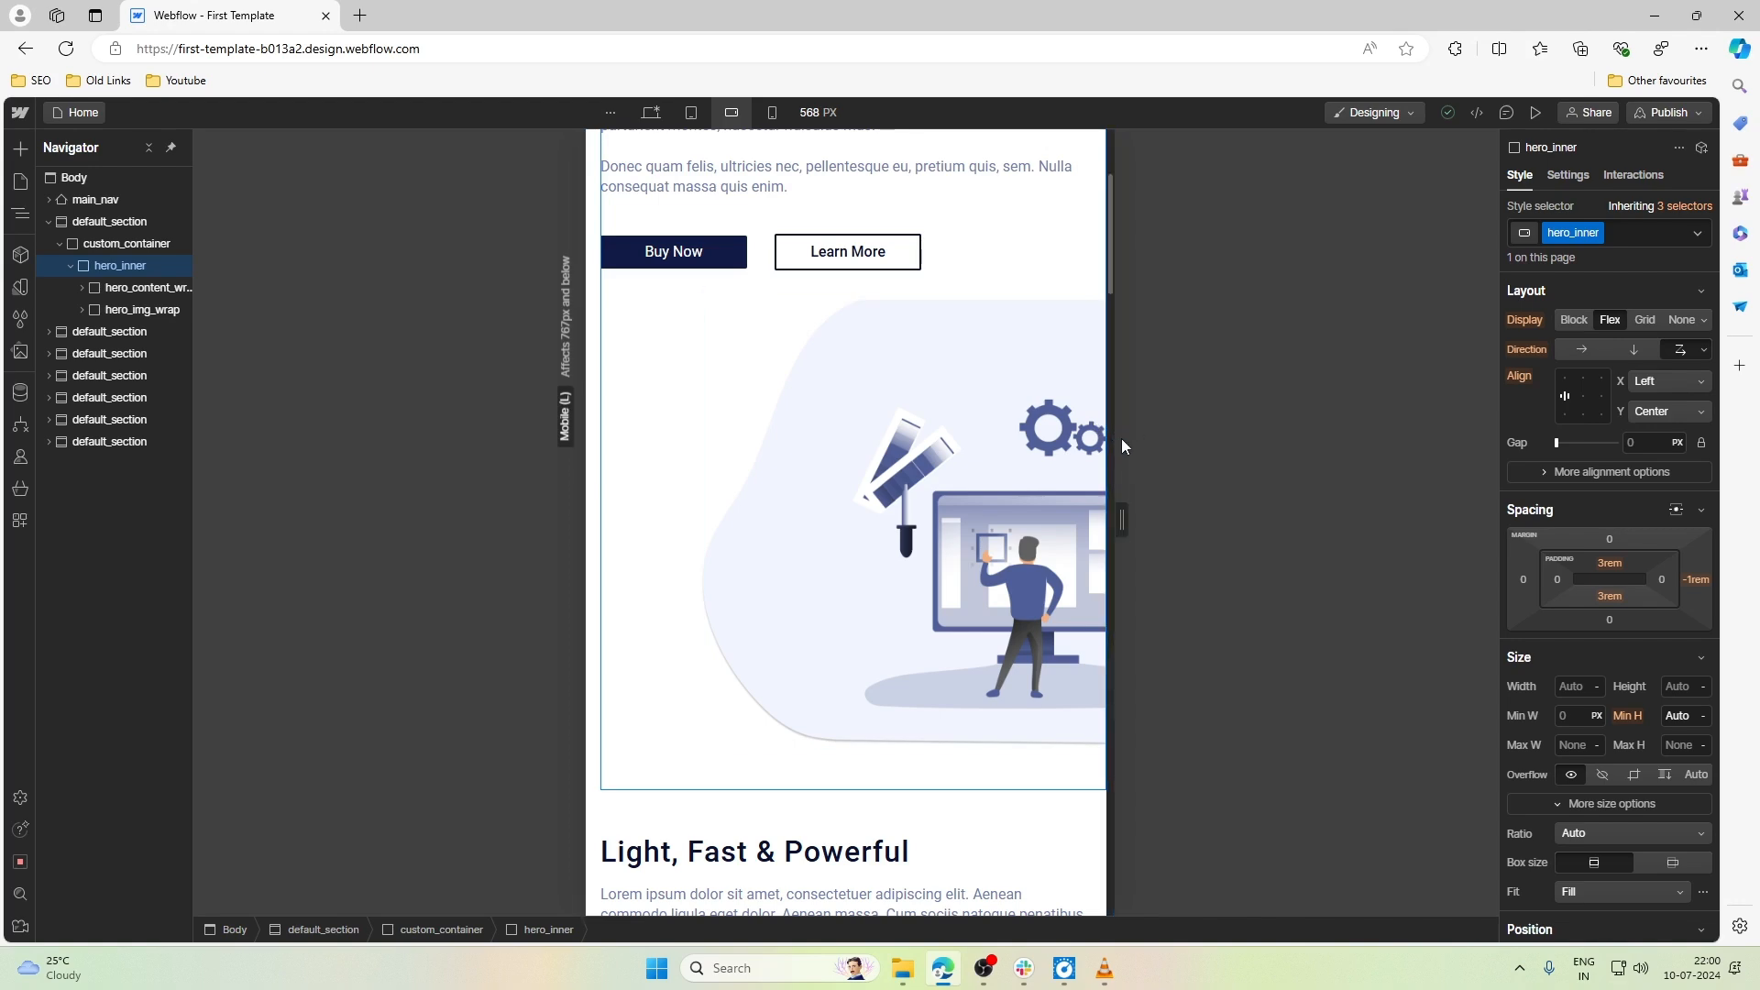
drag(1122, 511, 1036, 482)
scroll(1005, 464, up, 3)
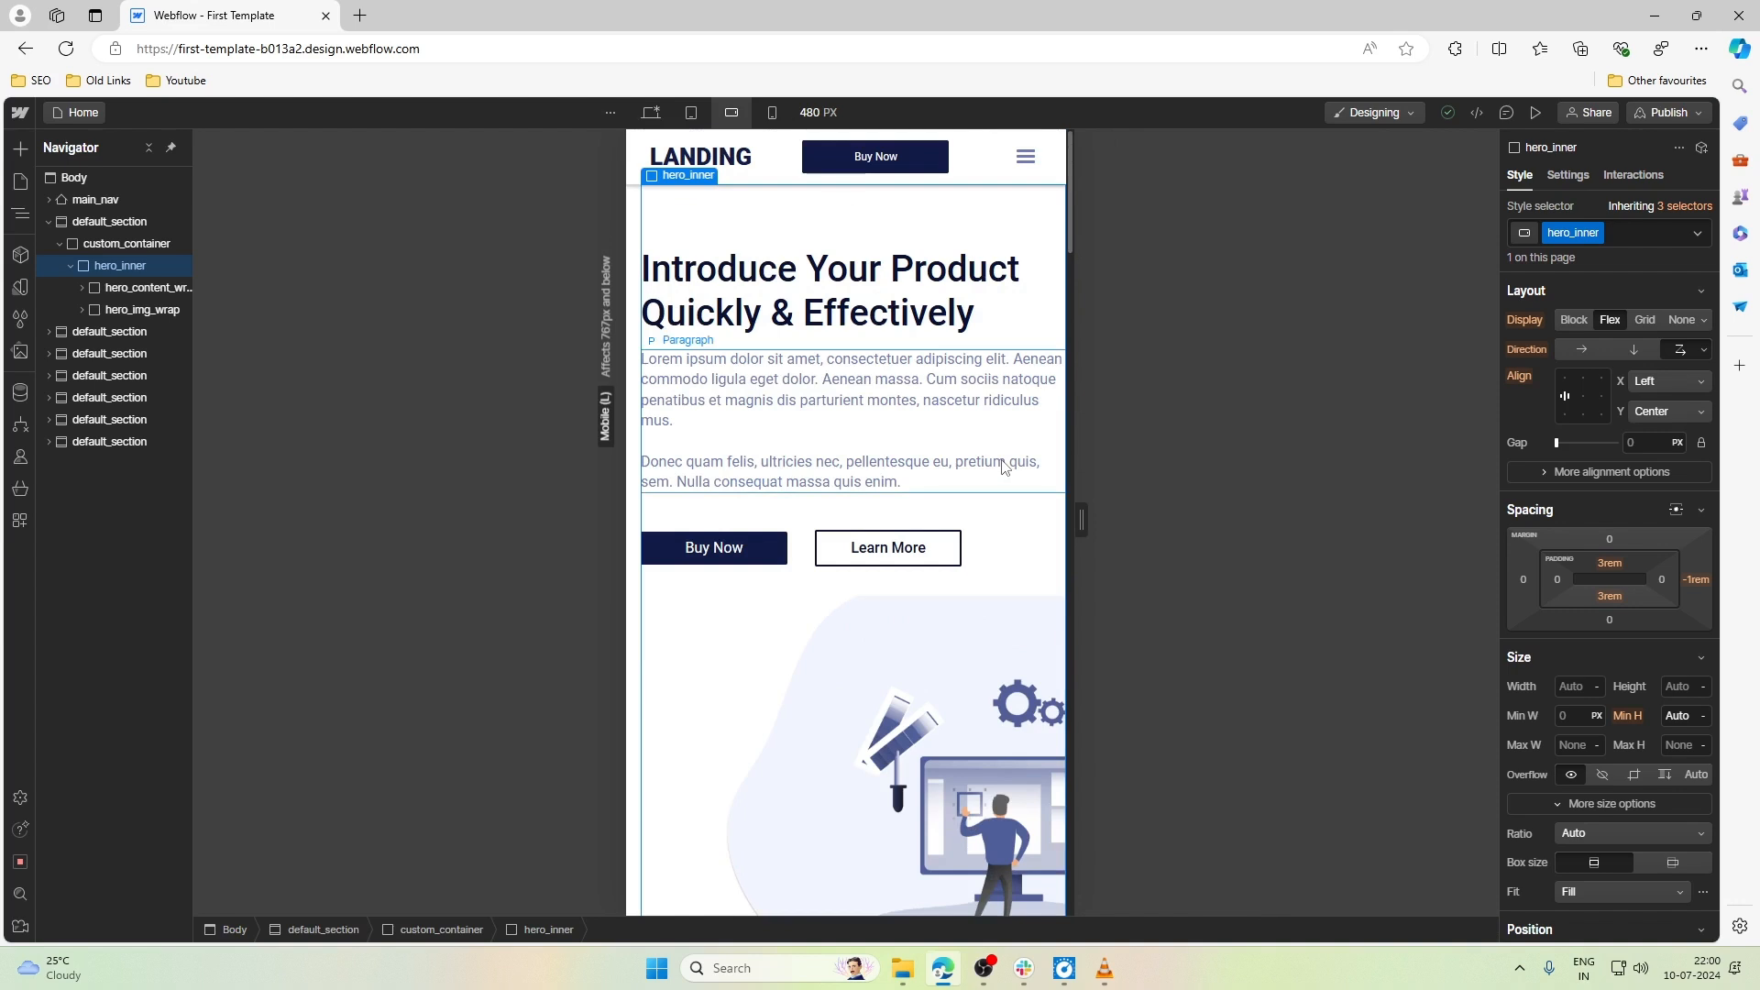
- Set the right padding of hero_content_wrap to 1rem at the Mobile landscape breakpoint
click(1010, 351)
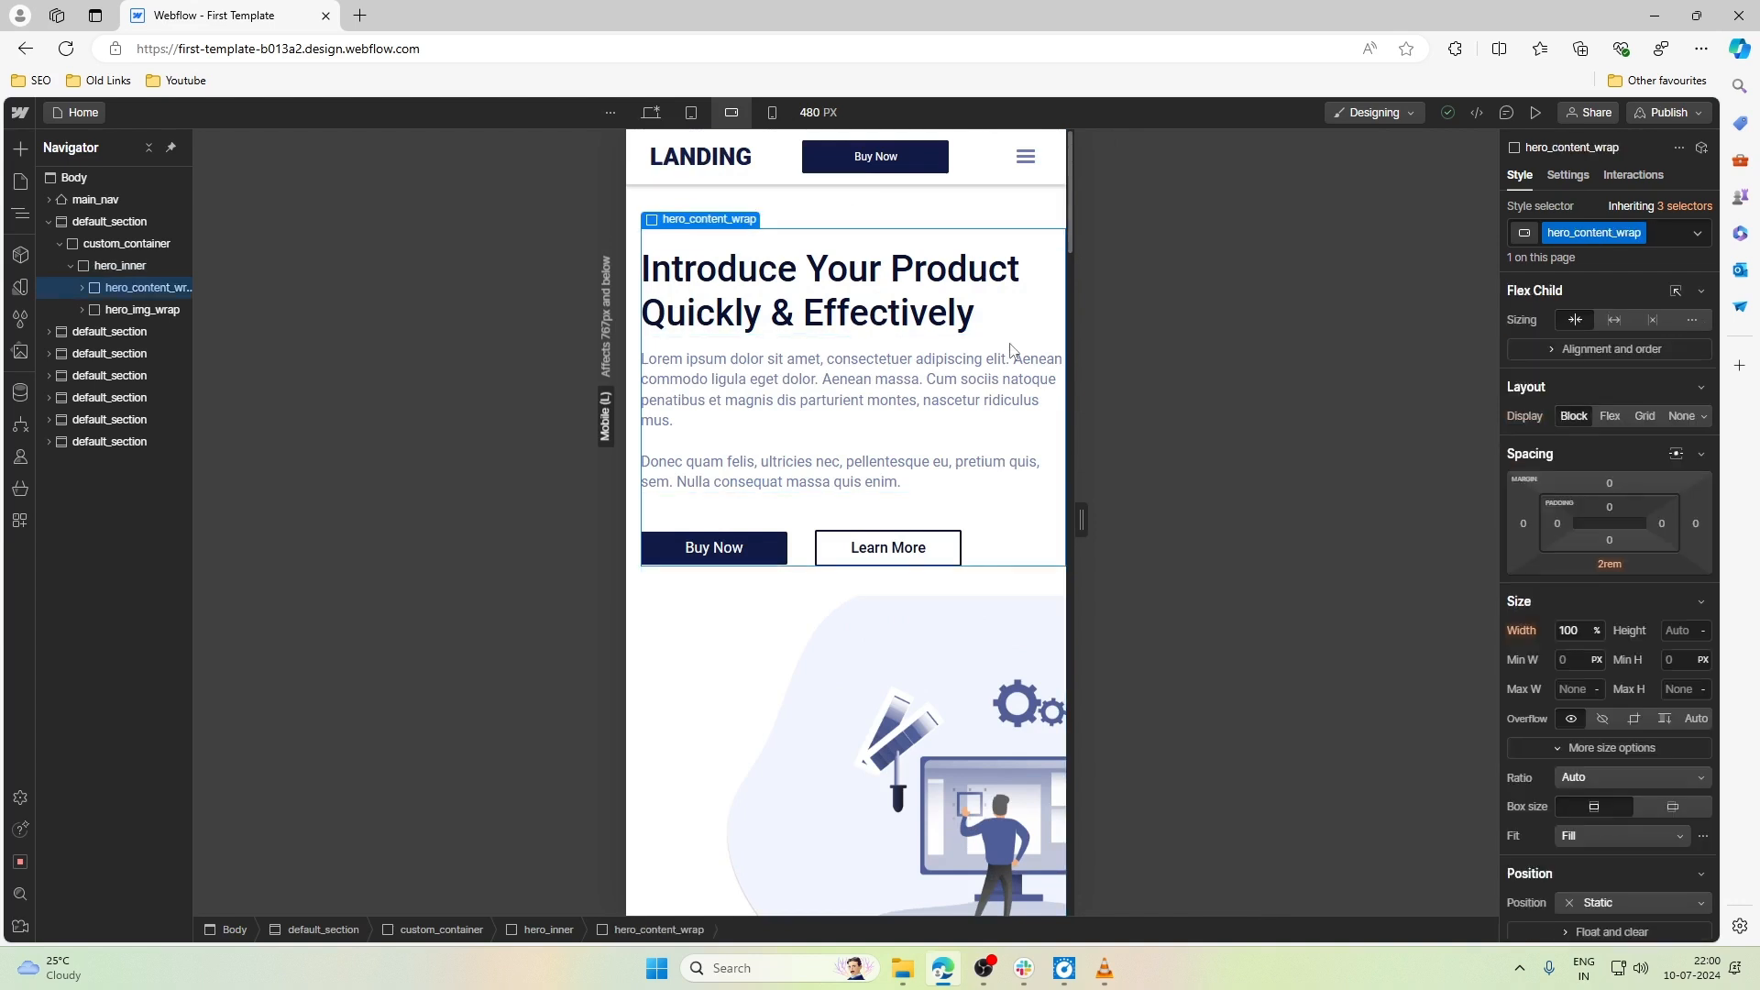
click(1662, 524)
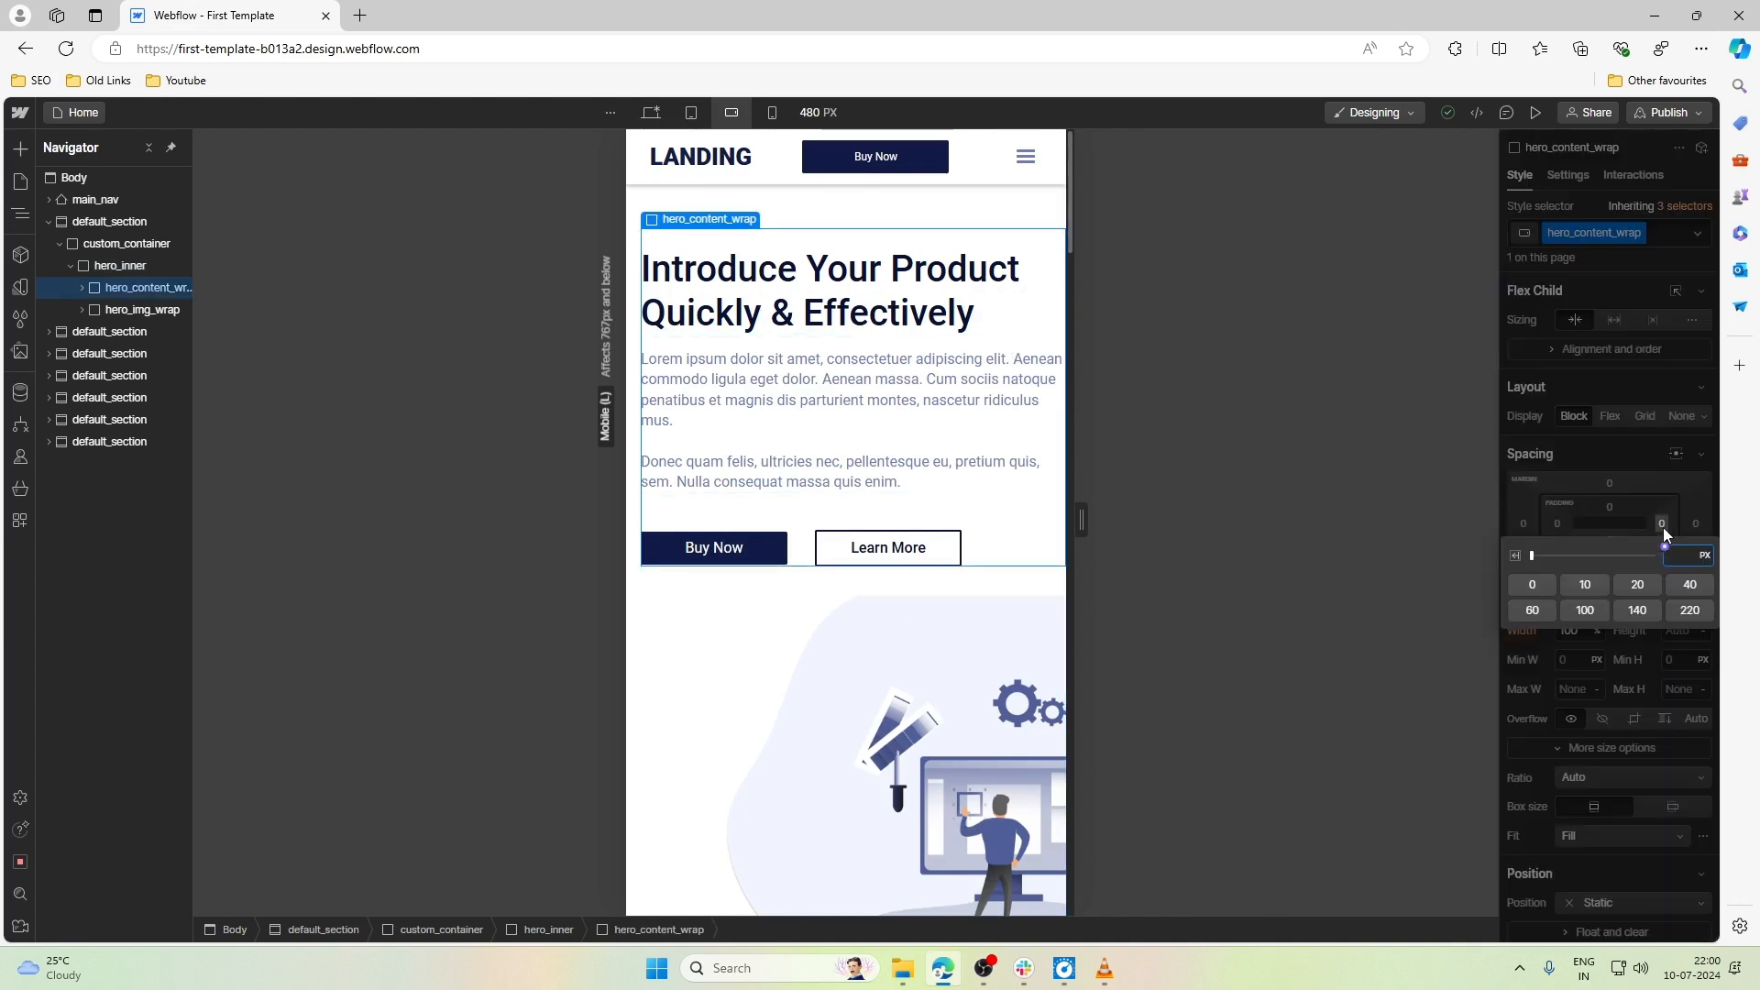
key(Return)
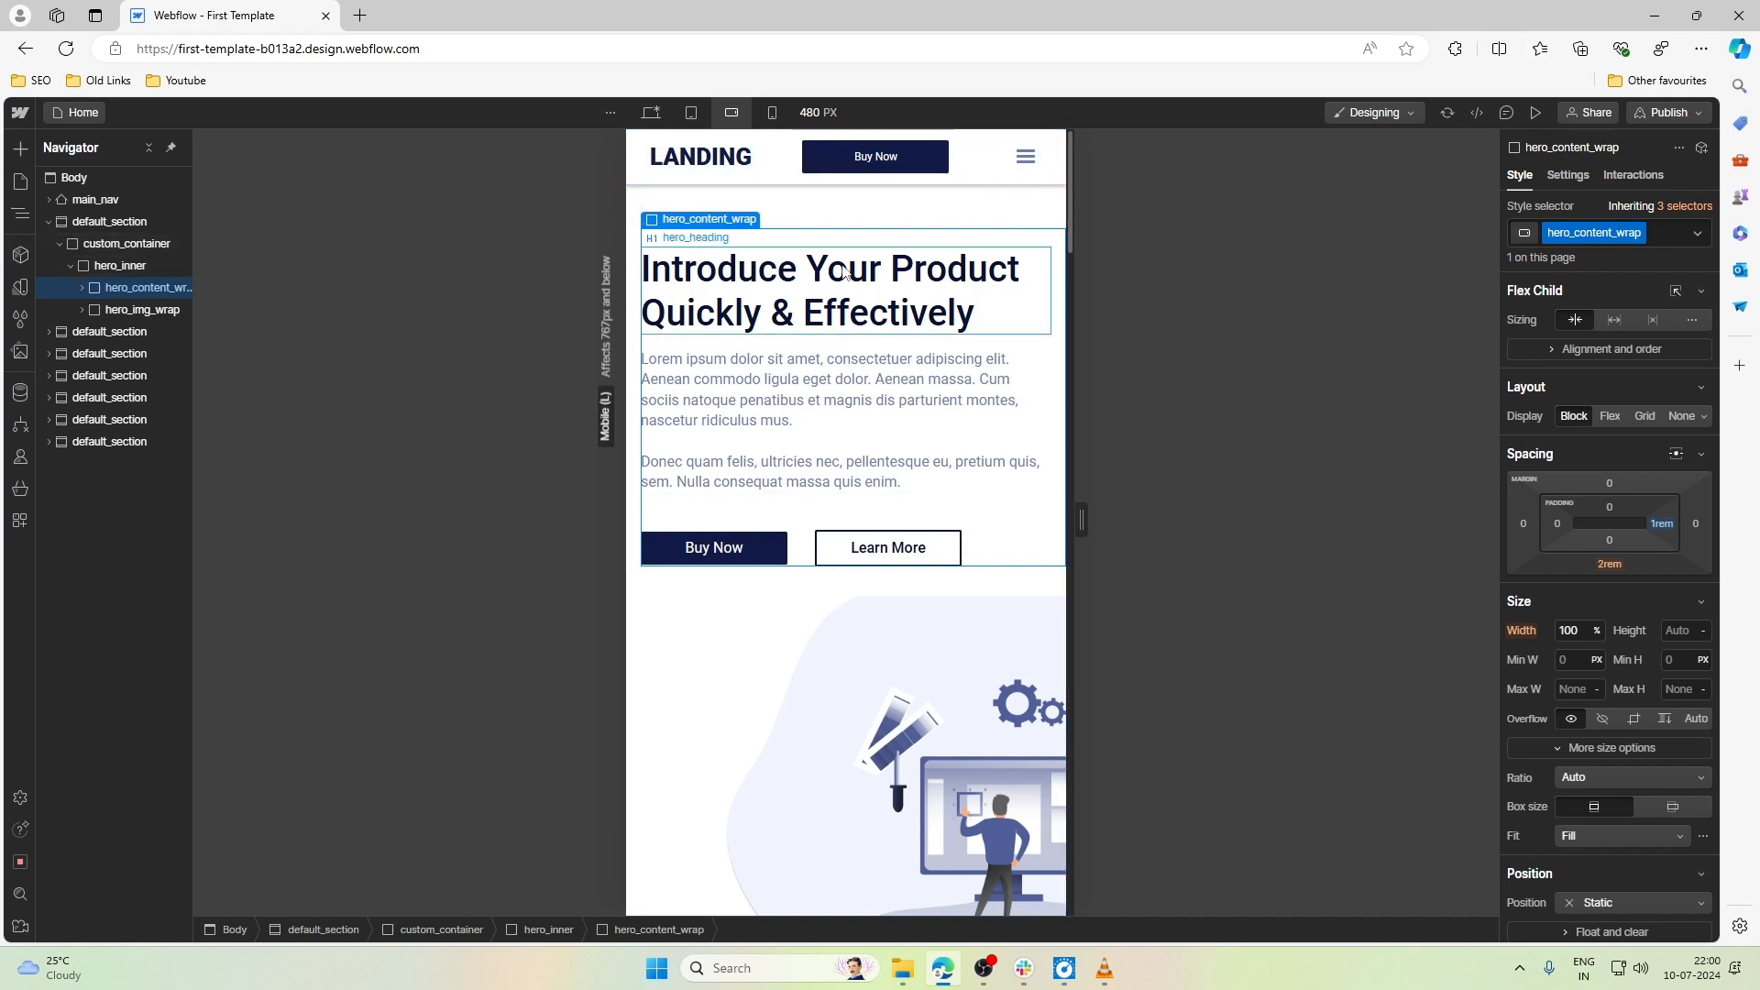
- Show the navbar's dropdown menu through the settings of menu_toggle_wrap to check its links at Mobile landscape
click(1008, 174)
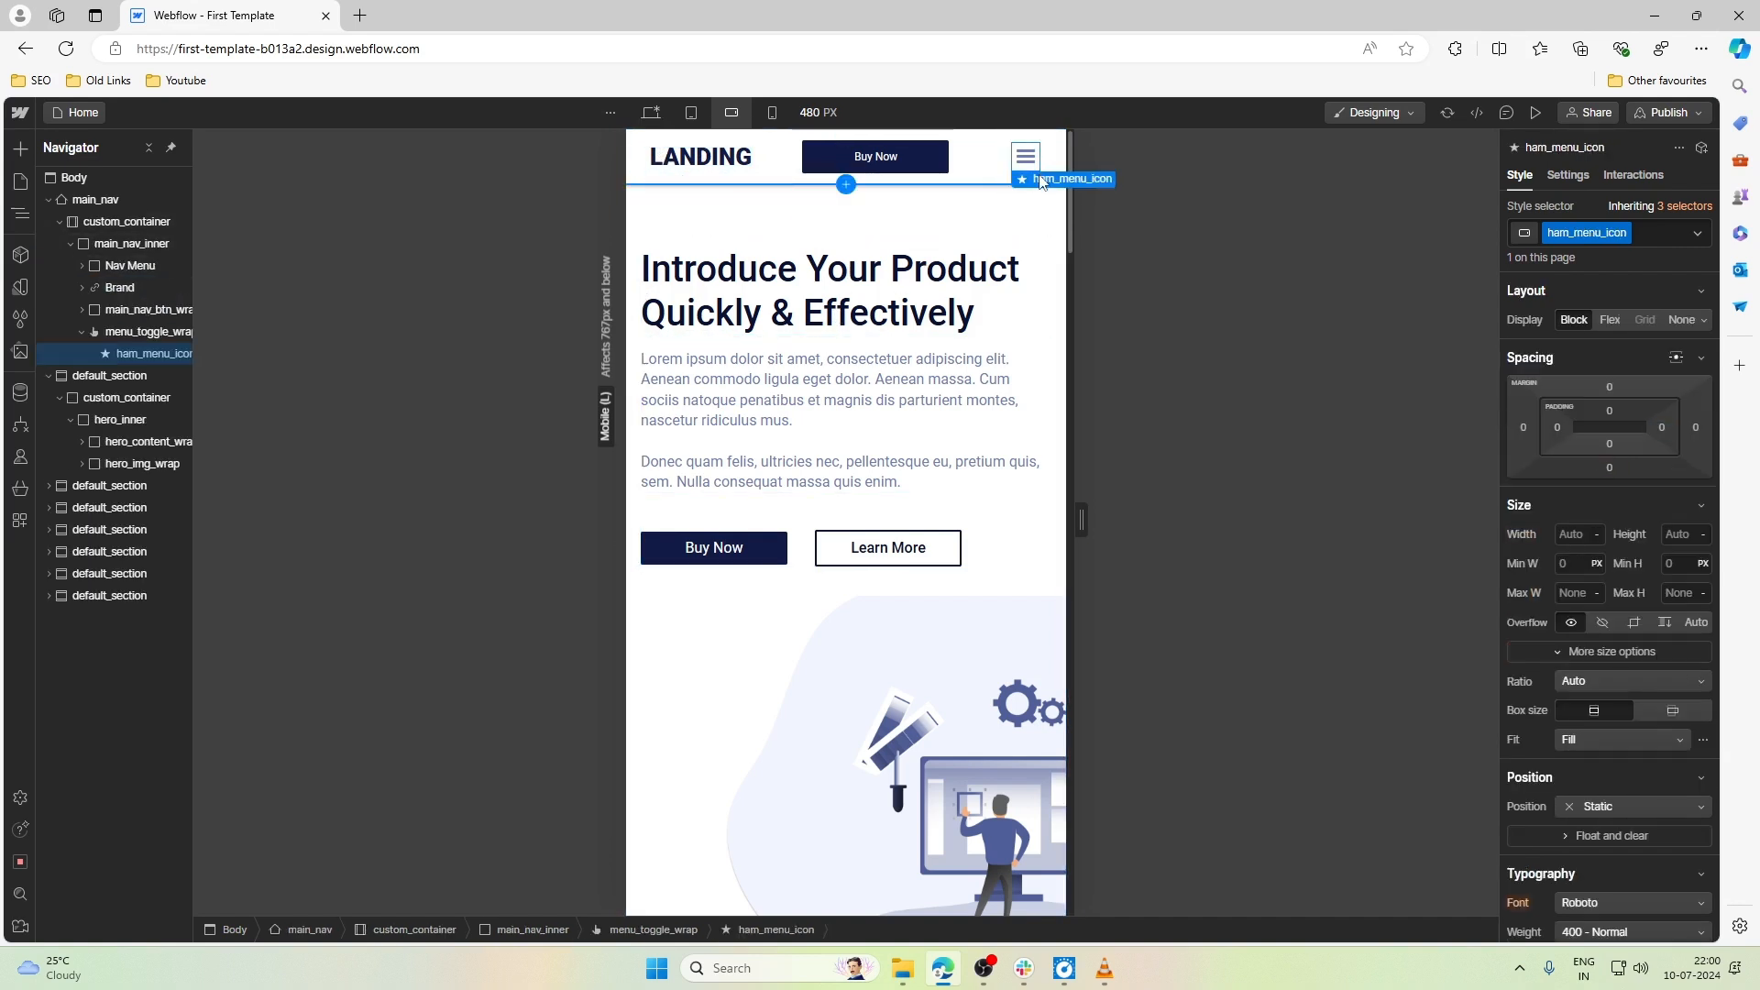
click(1007, 176)
click(1567, 174)
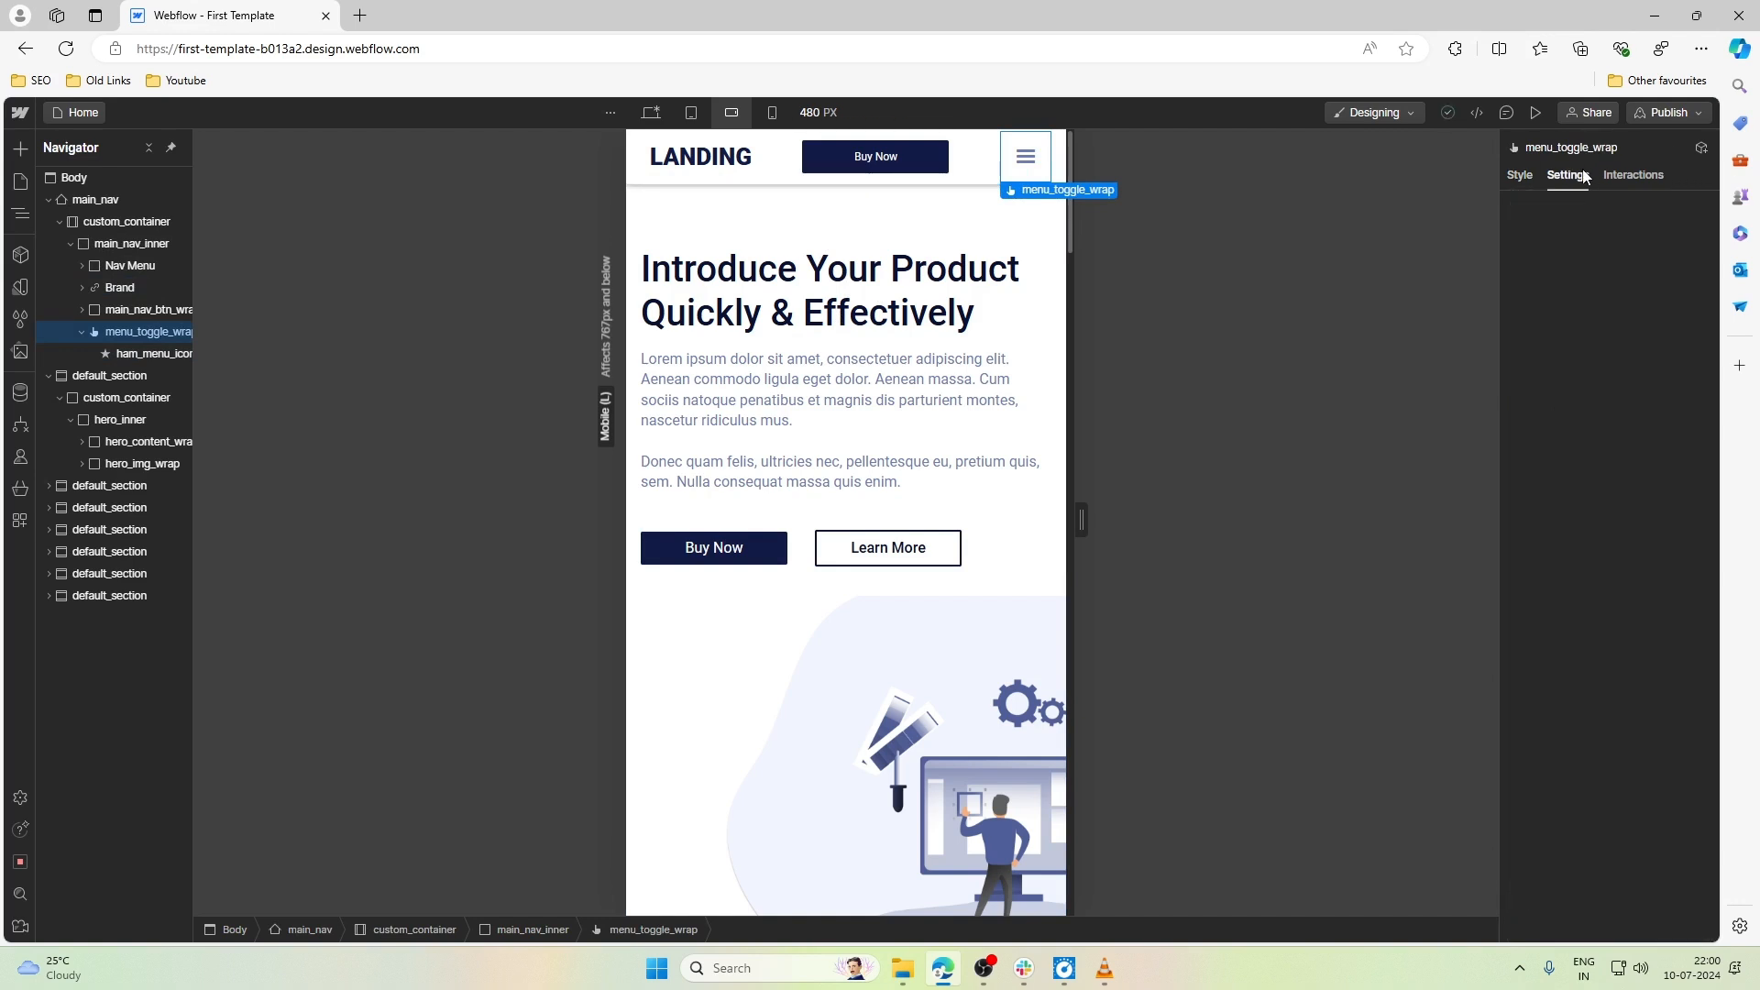
click(1648, 315)
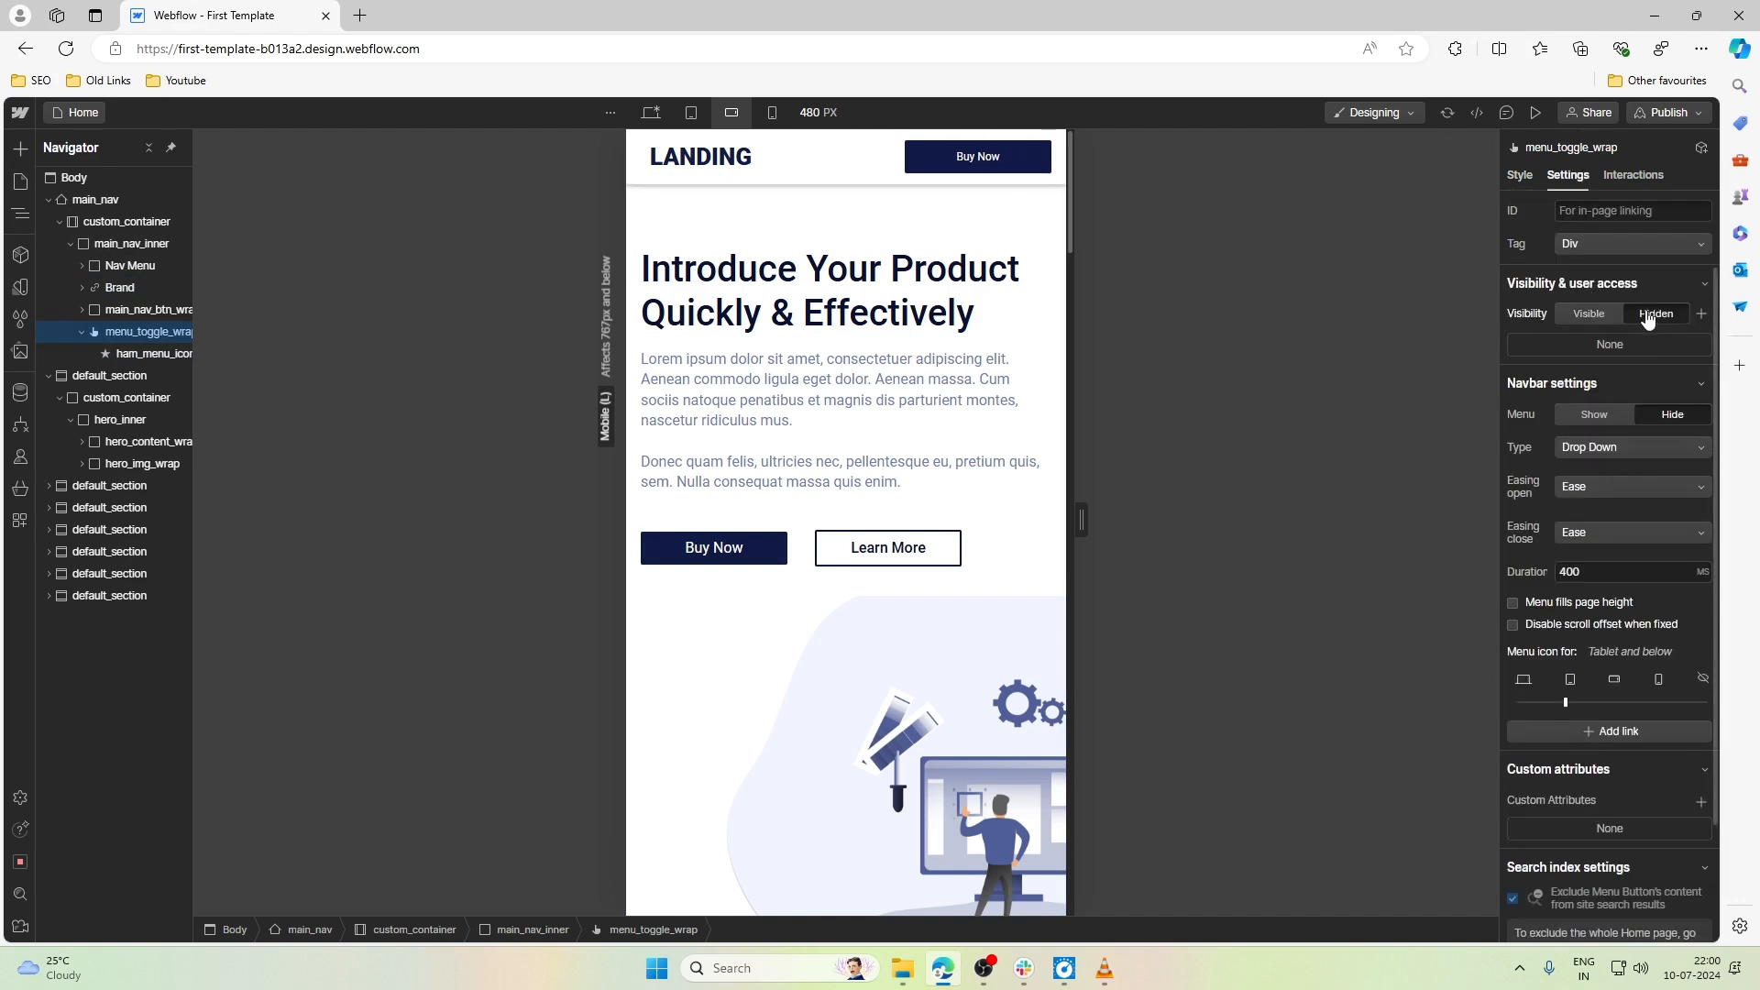
click(1612, 319)
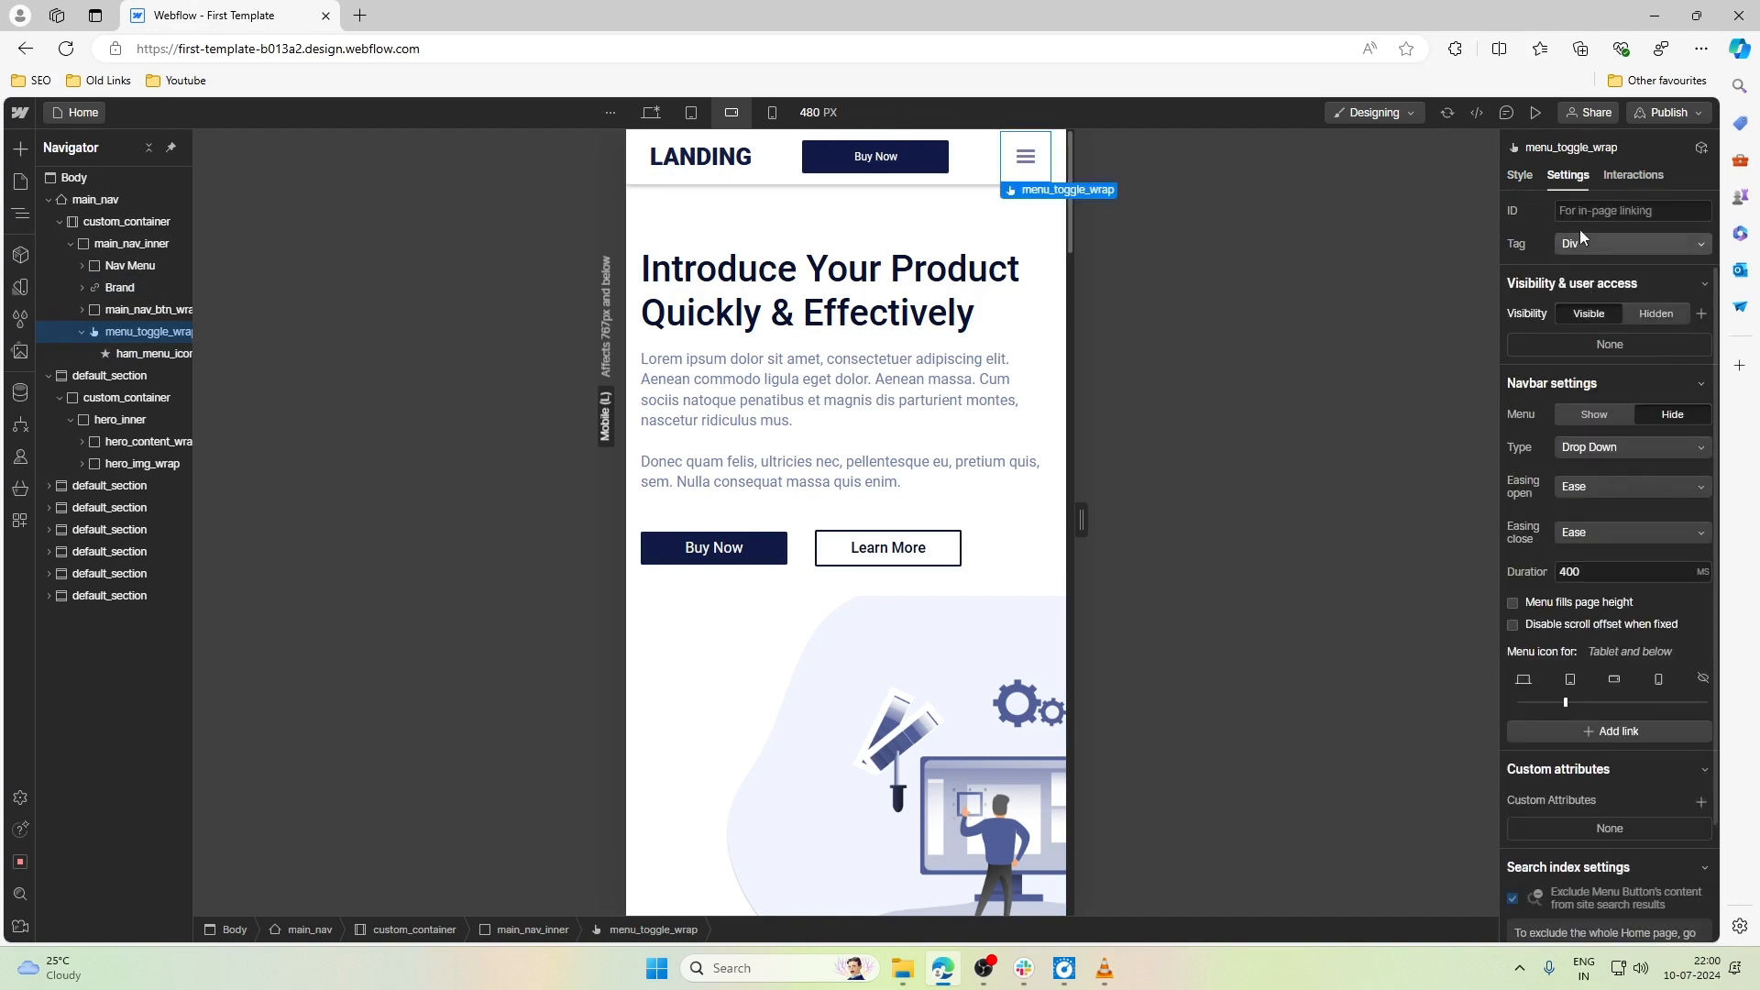
click(1598, 419)
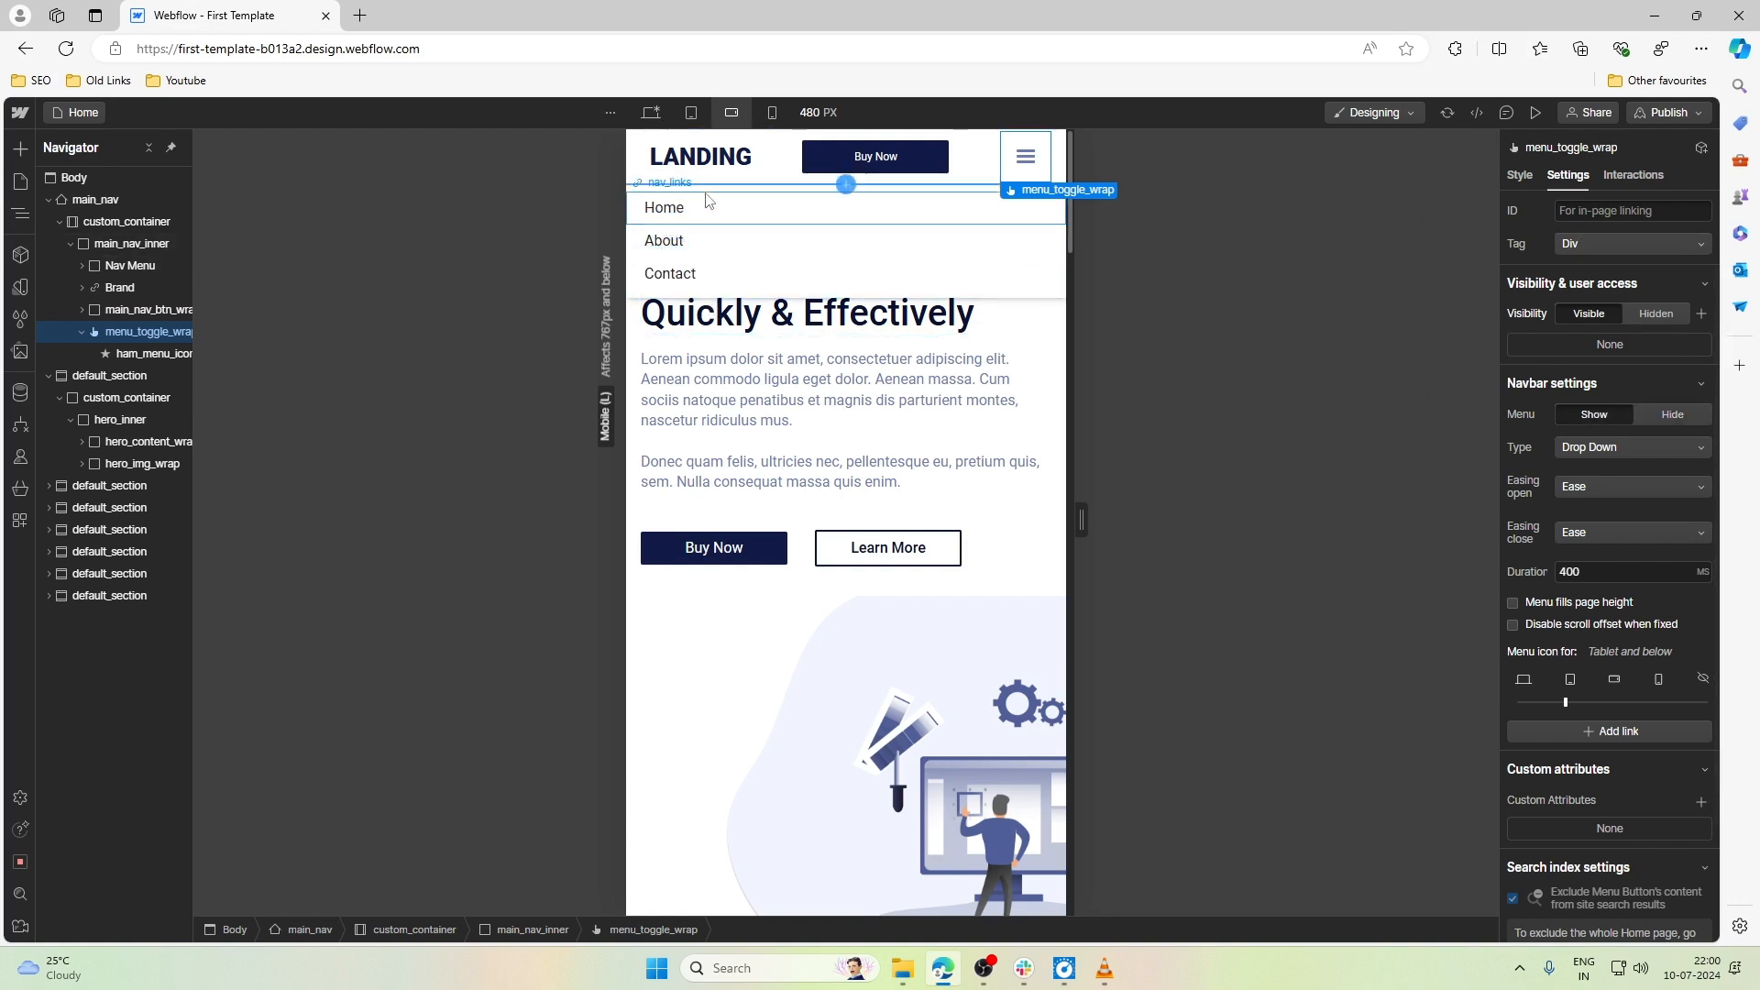
click(1677, 312)
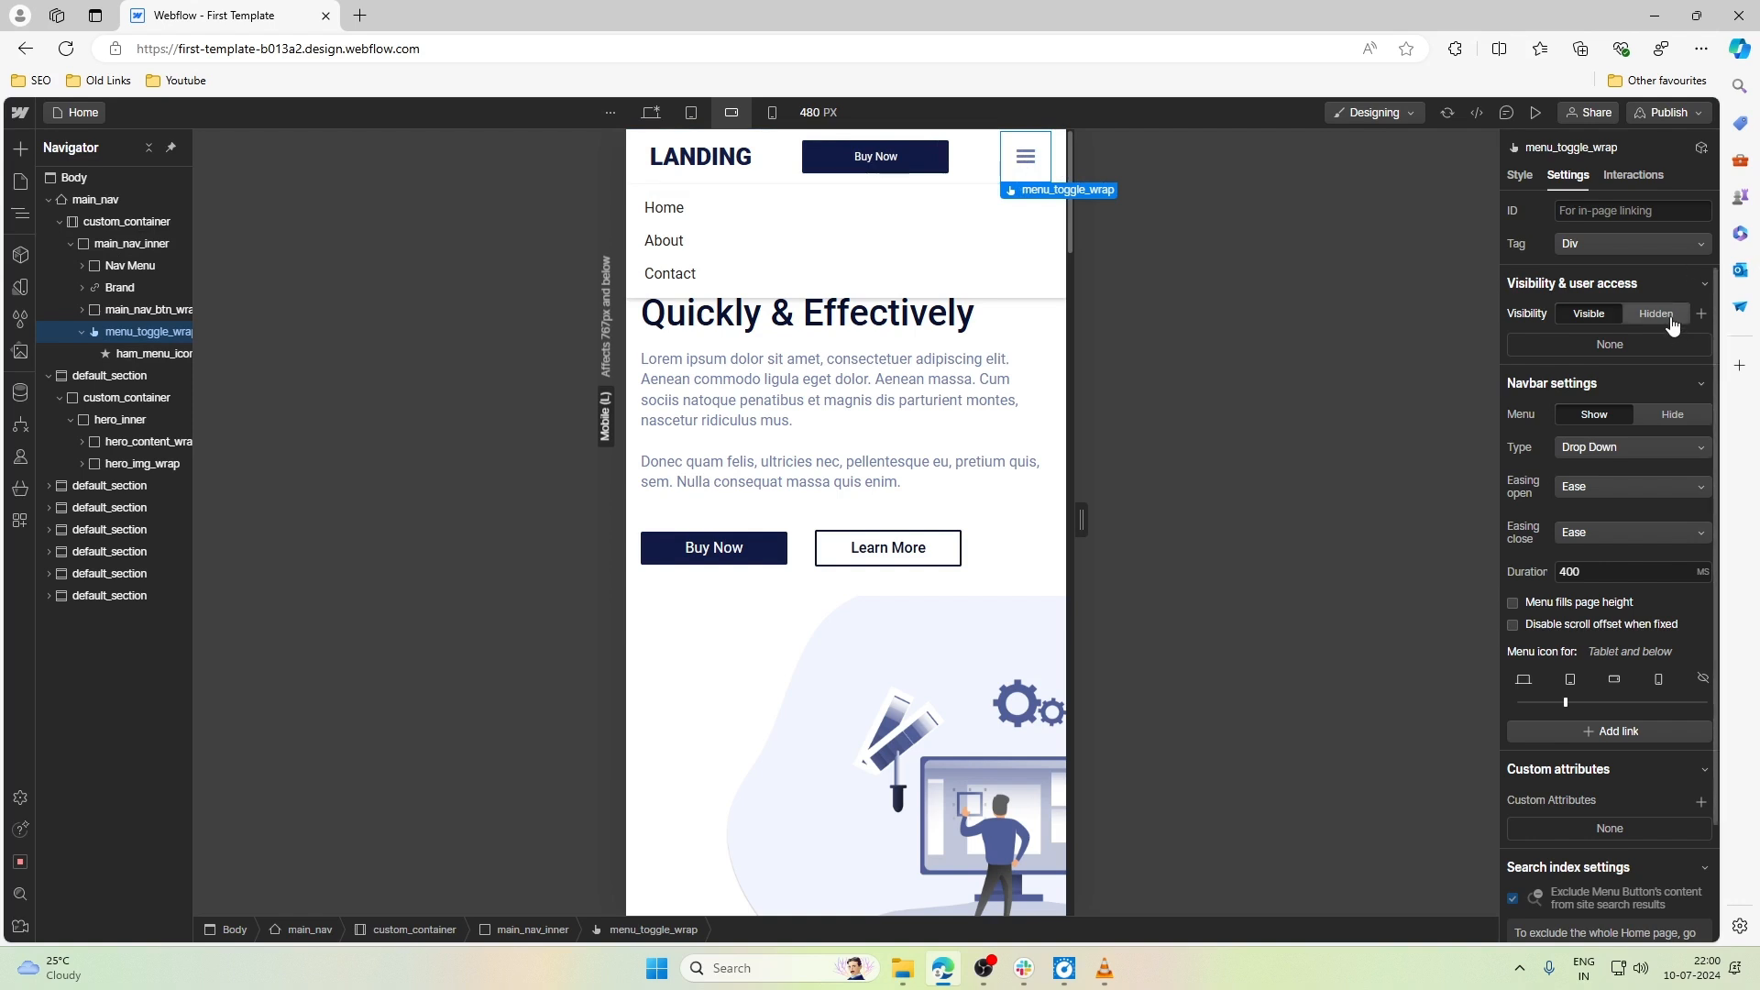
click(914, 327)
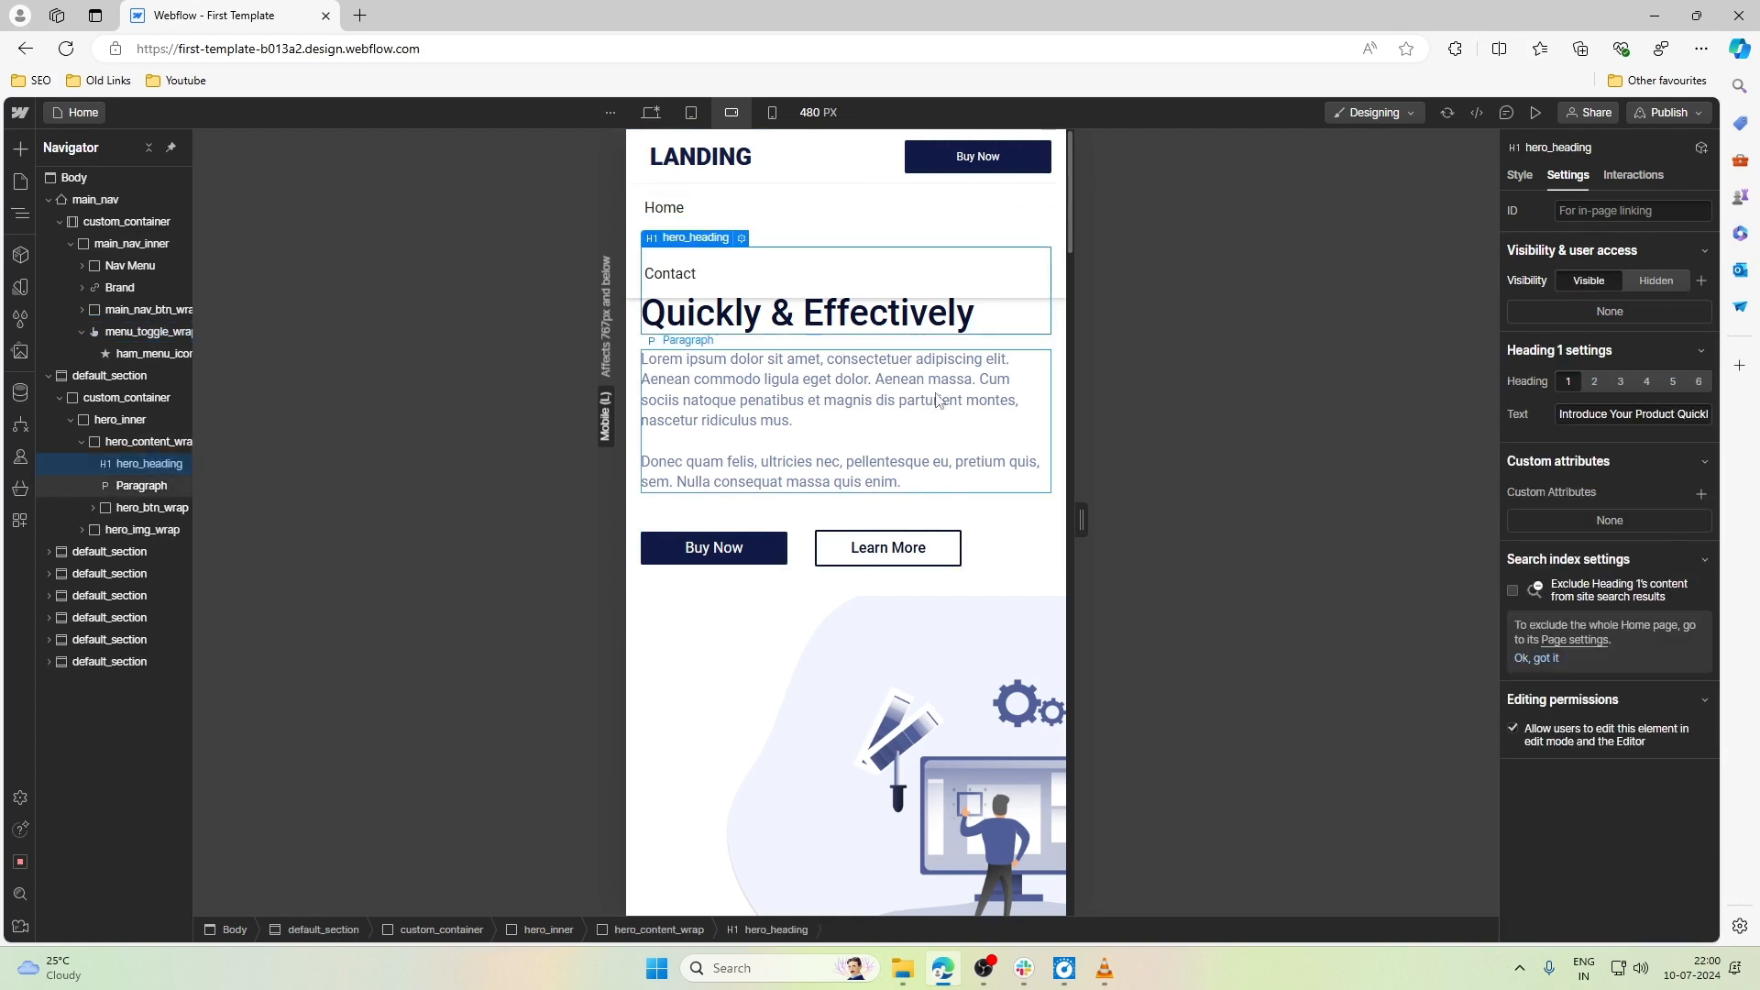
click(807, 217)
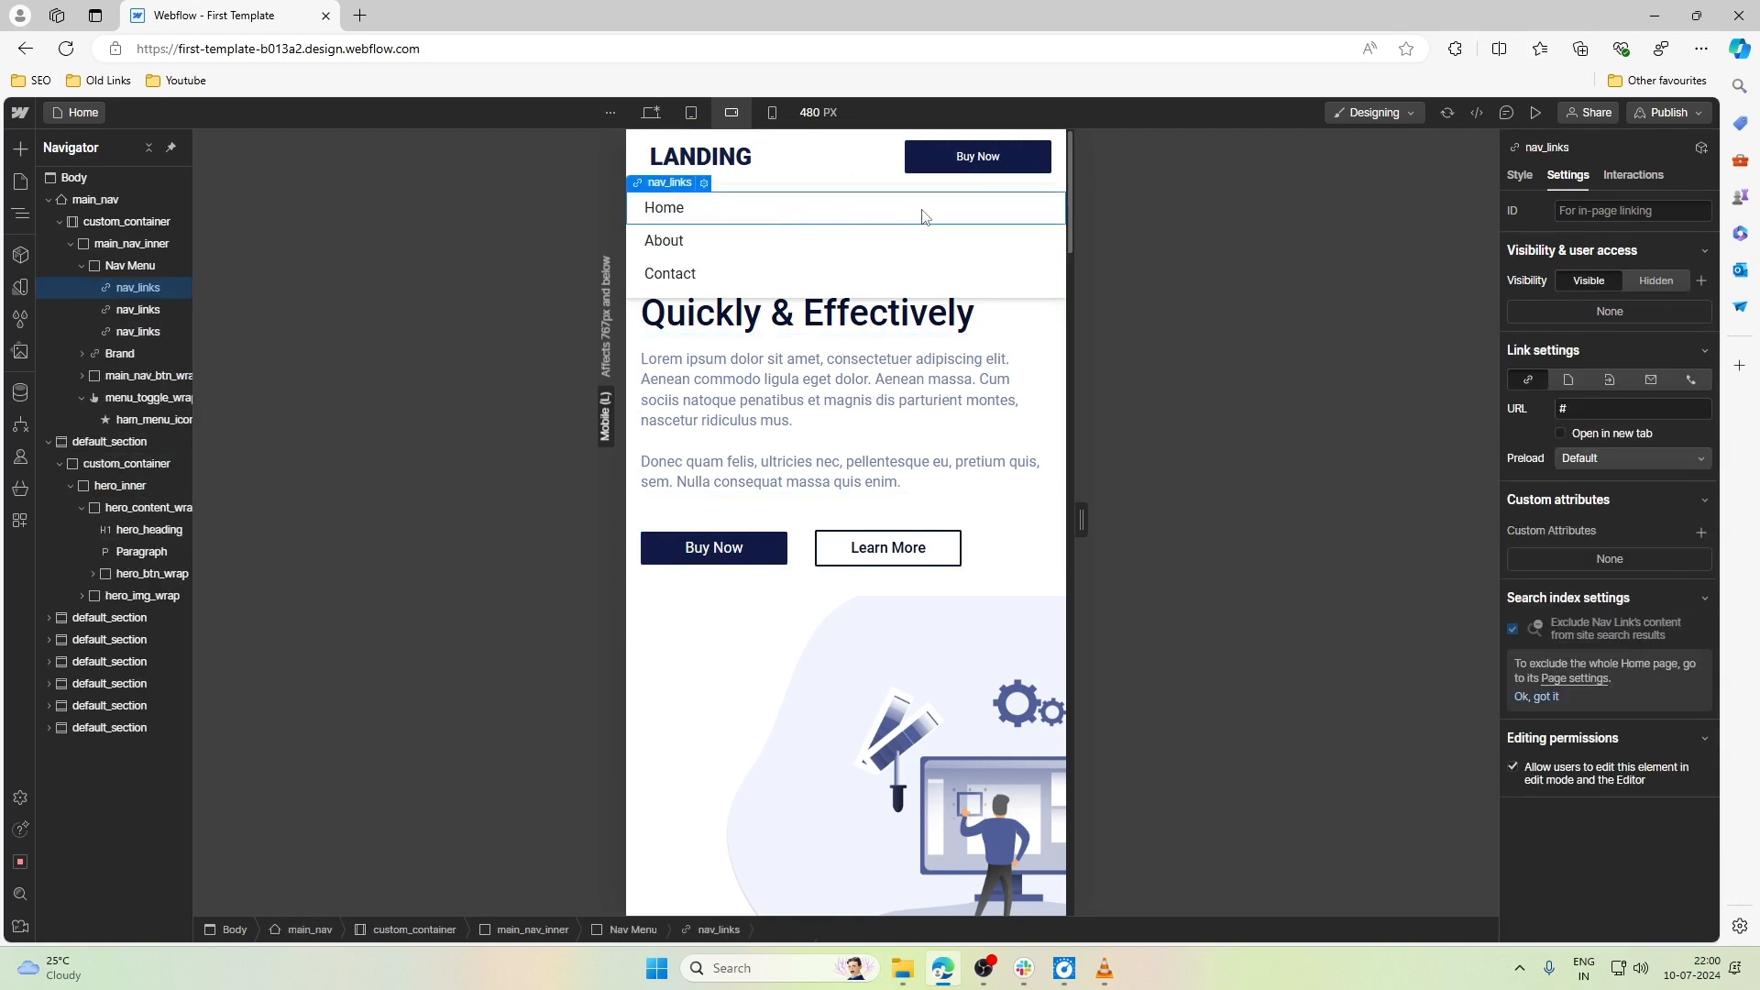
key(ctrl+z)
- Hide the open navbar dropdown menu through the settings of menu_toggle_wrap
click(1025, 176)
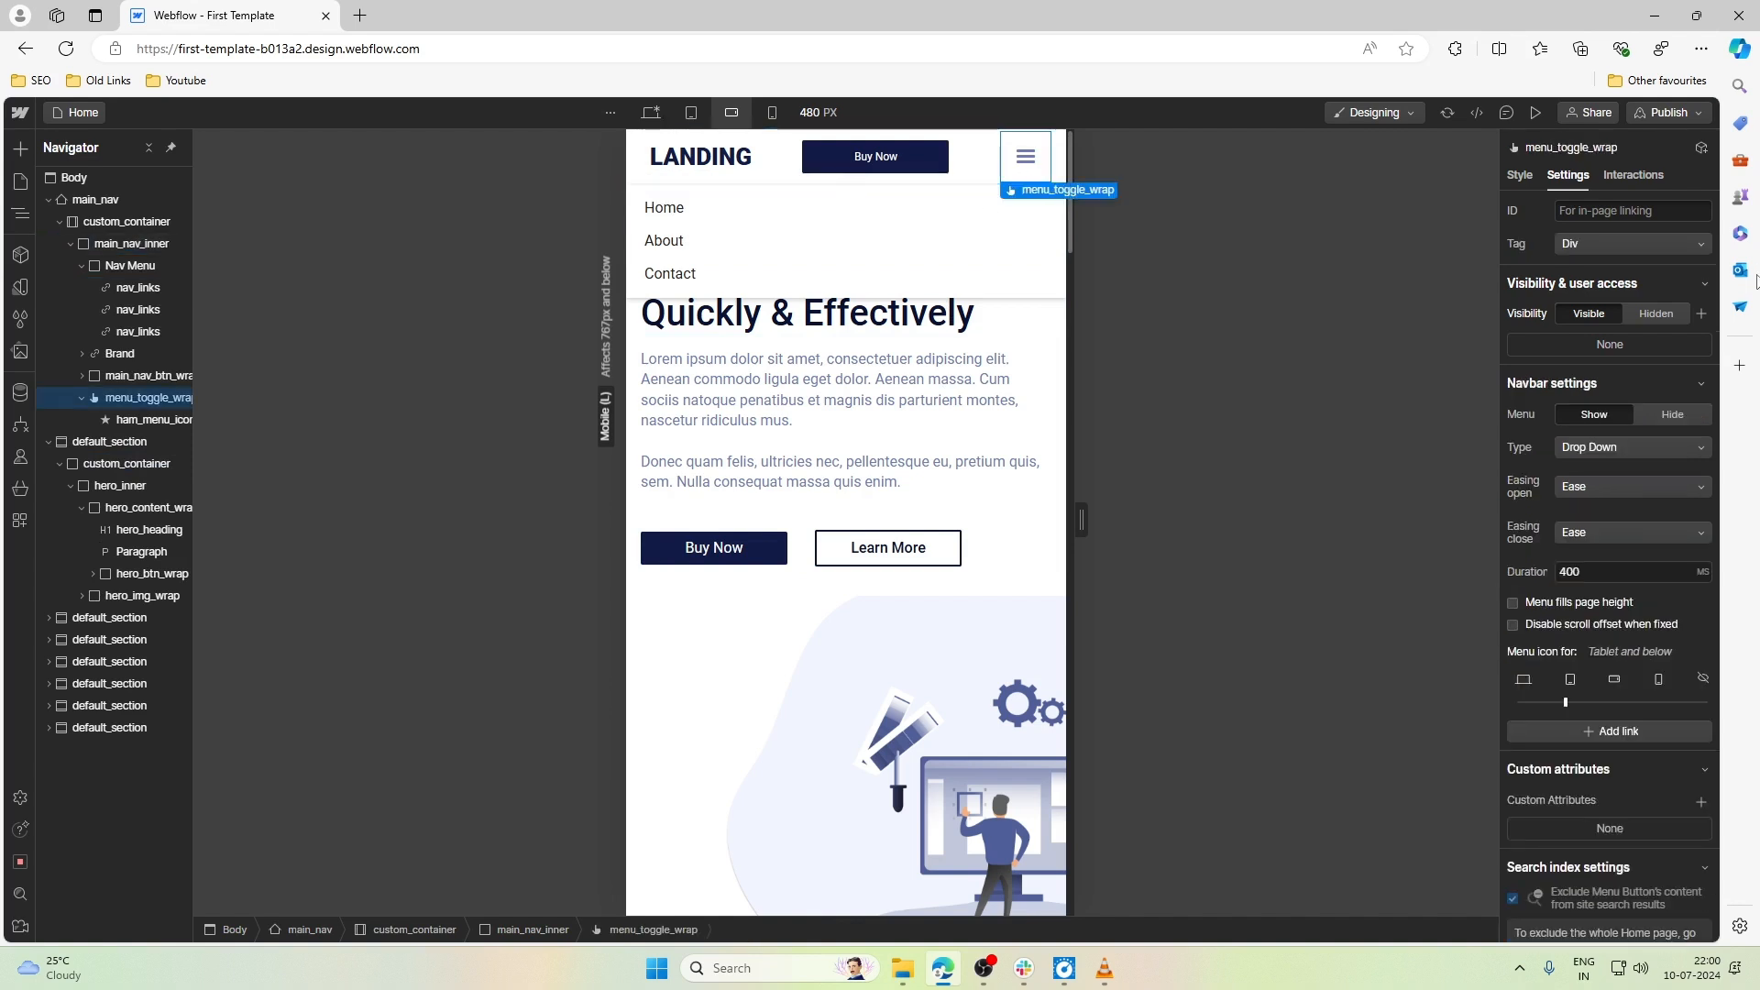
click(1673, 415)
click(829, 252)
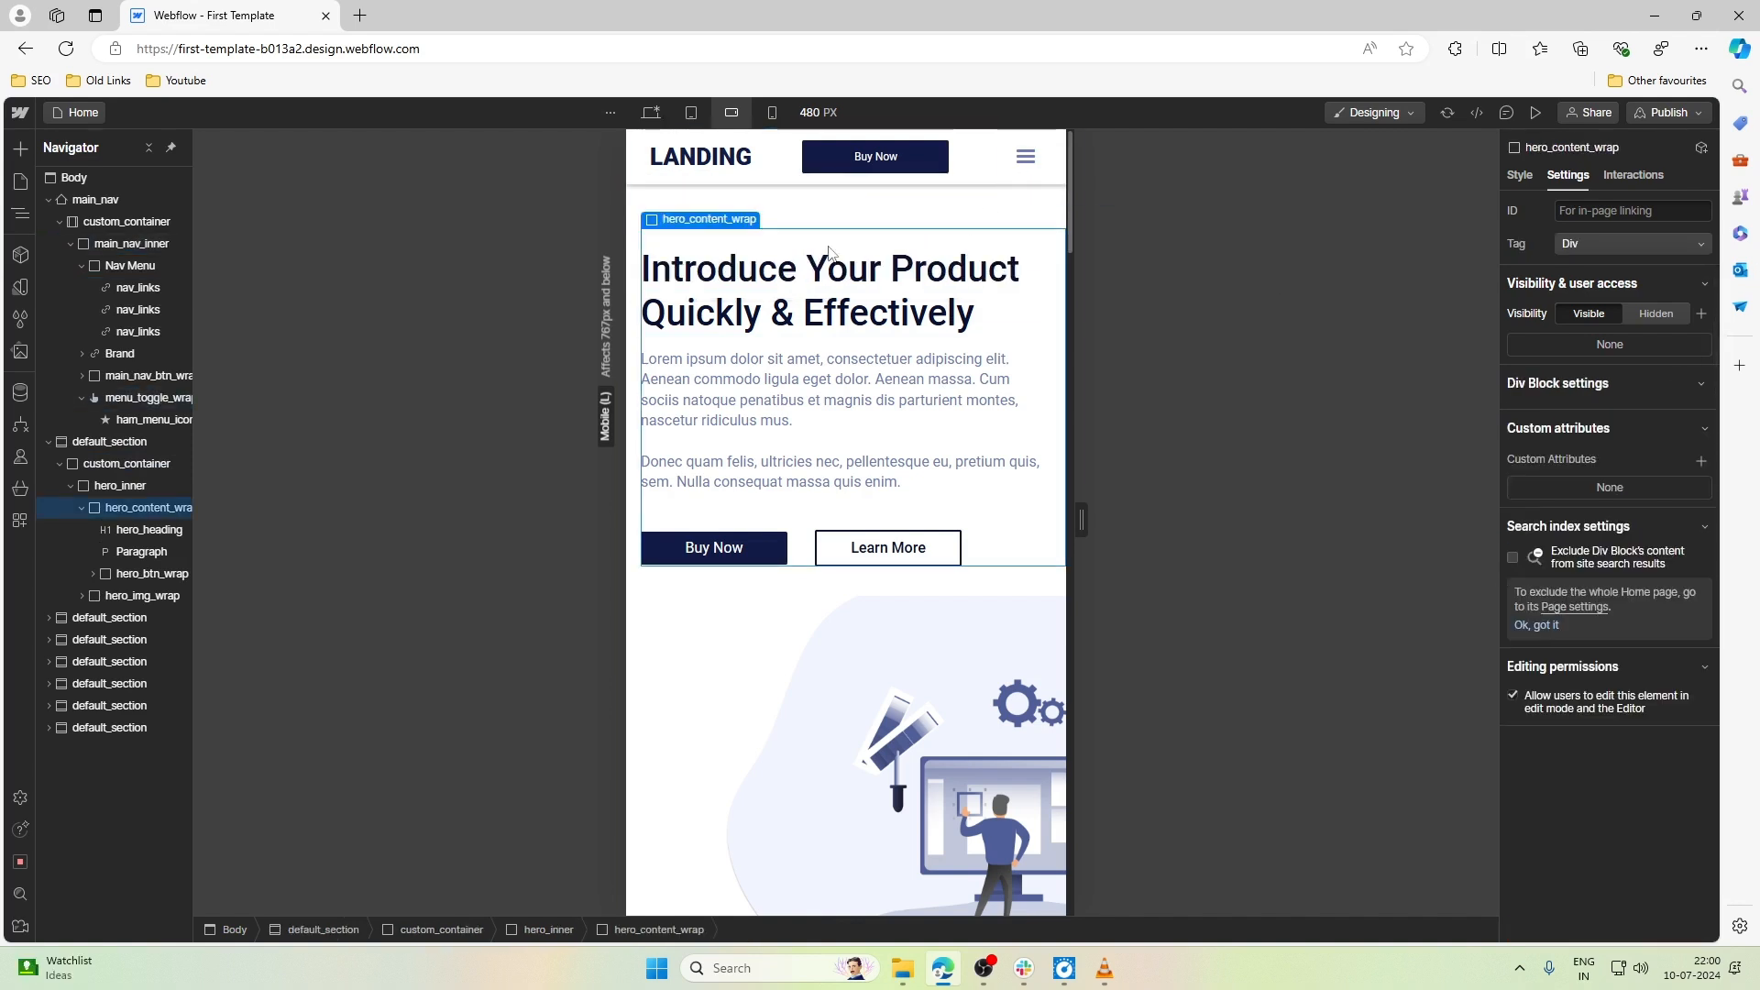
click(808, 298)
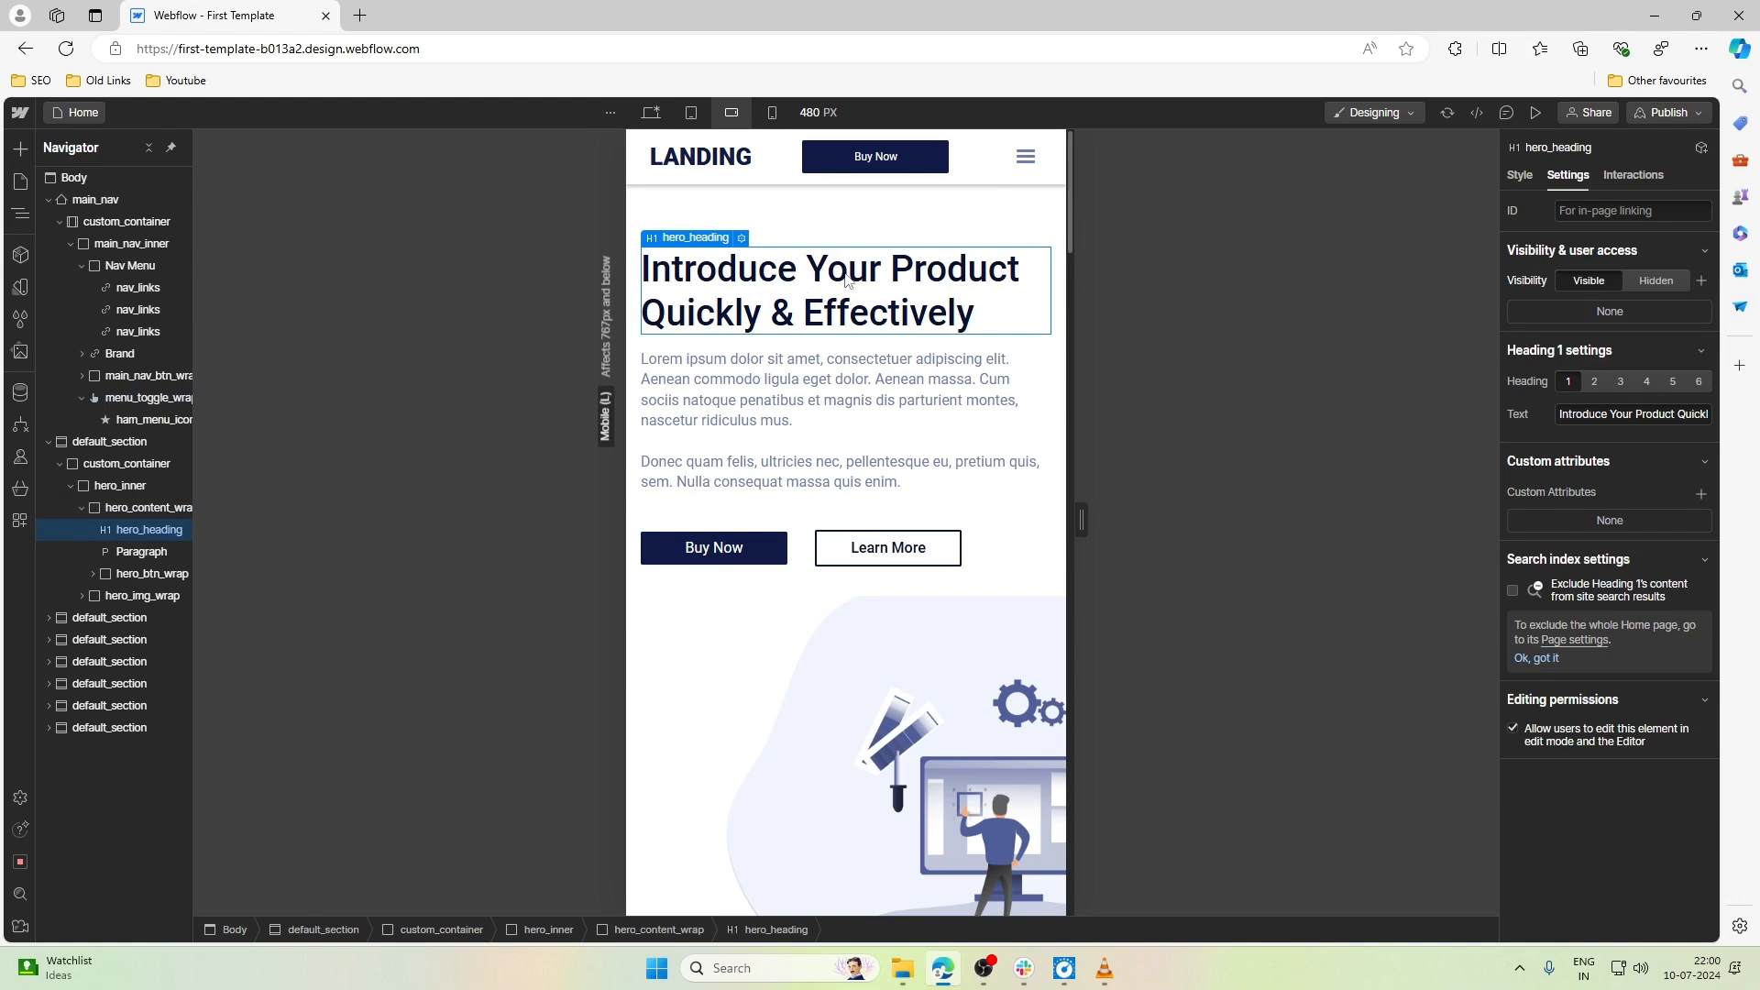
- Set the maximum width of hero_img to 90% at the Mobile landscape breakpoint
scroll(816, 449, down, 3)
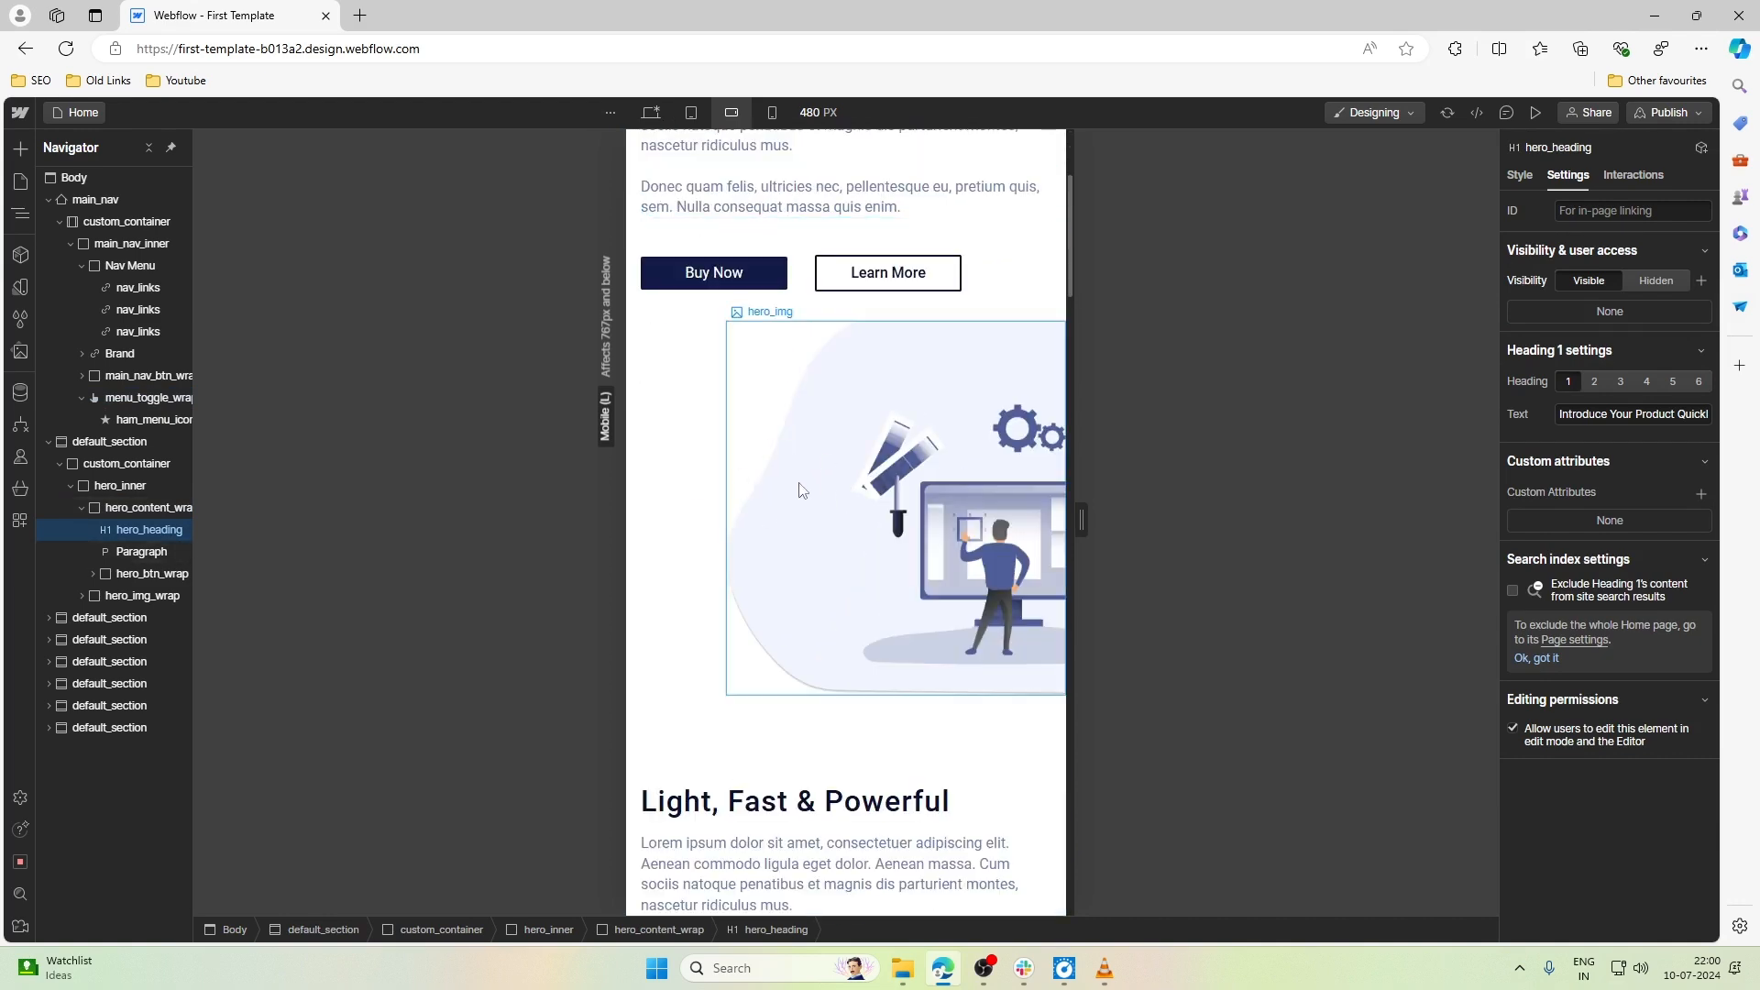
click(768, 376)
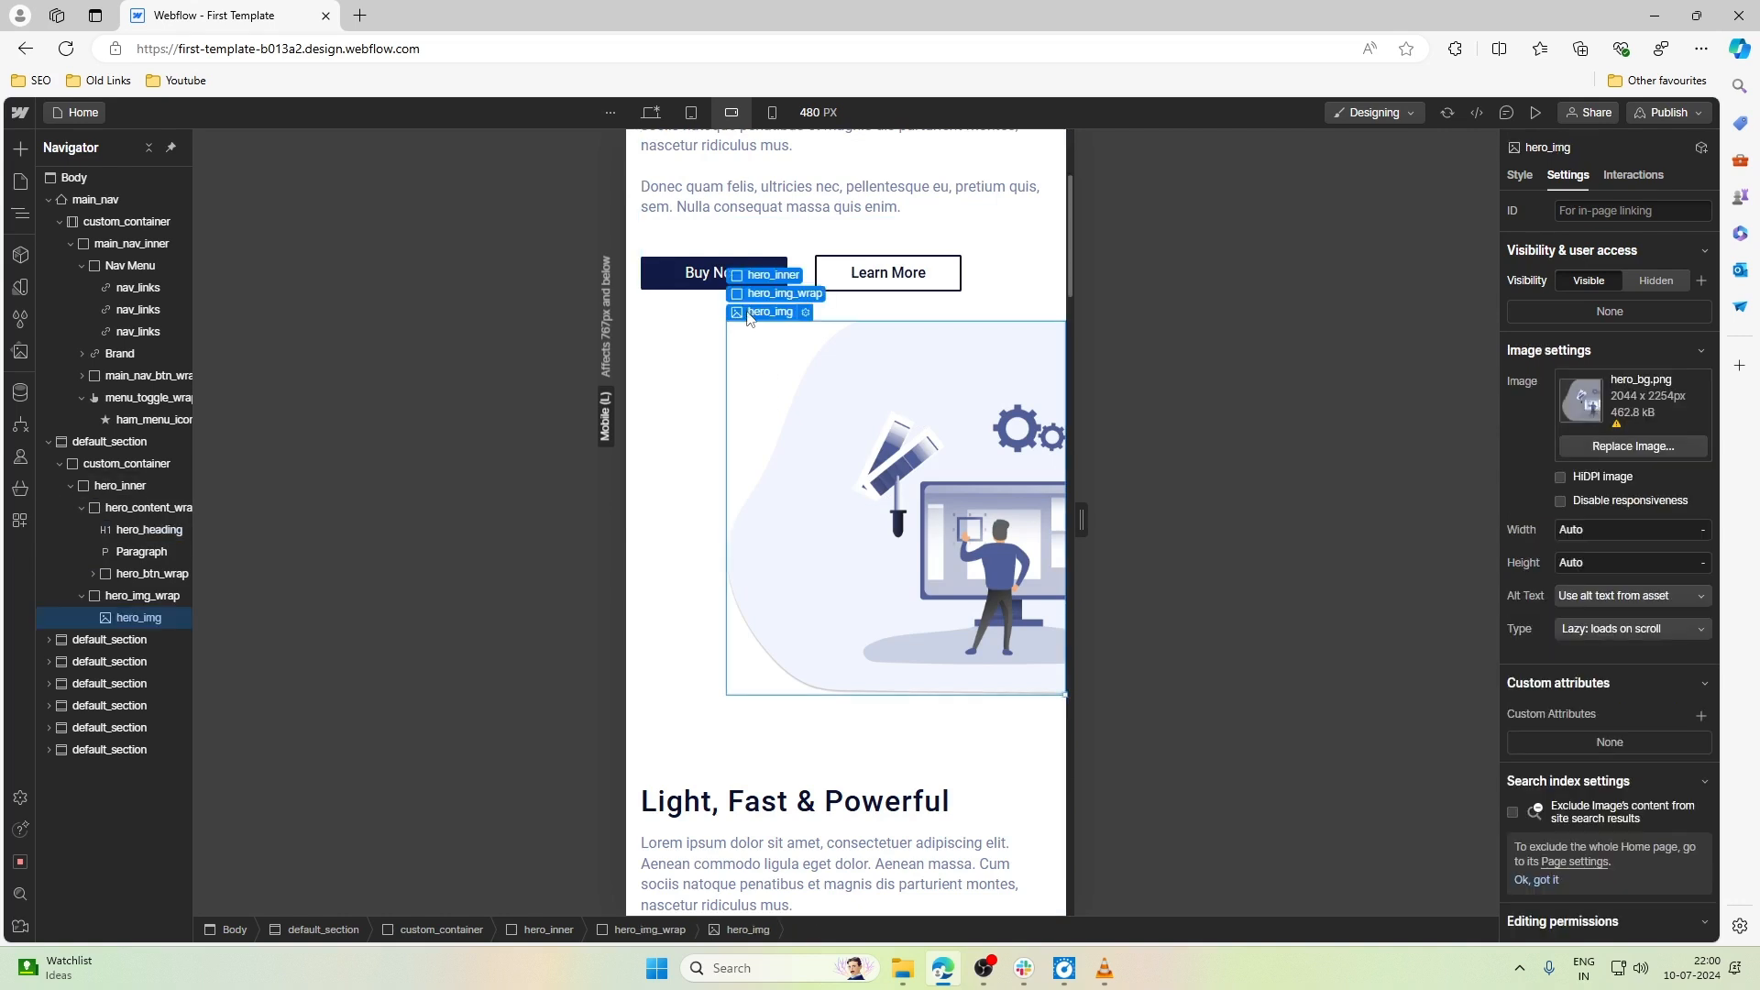
click(1520, 175)
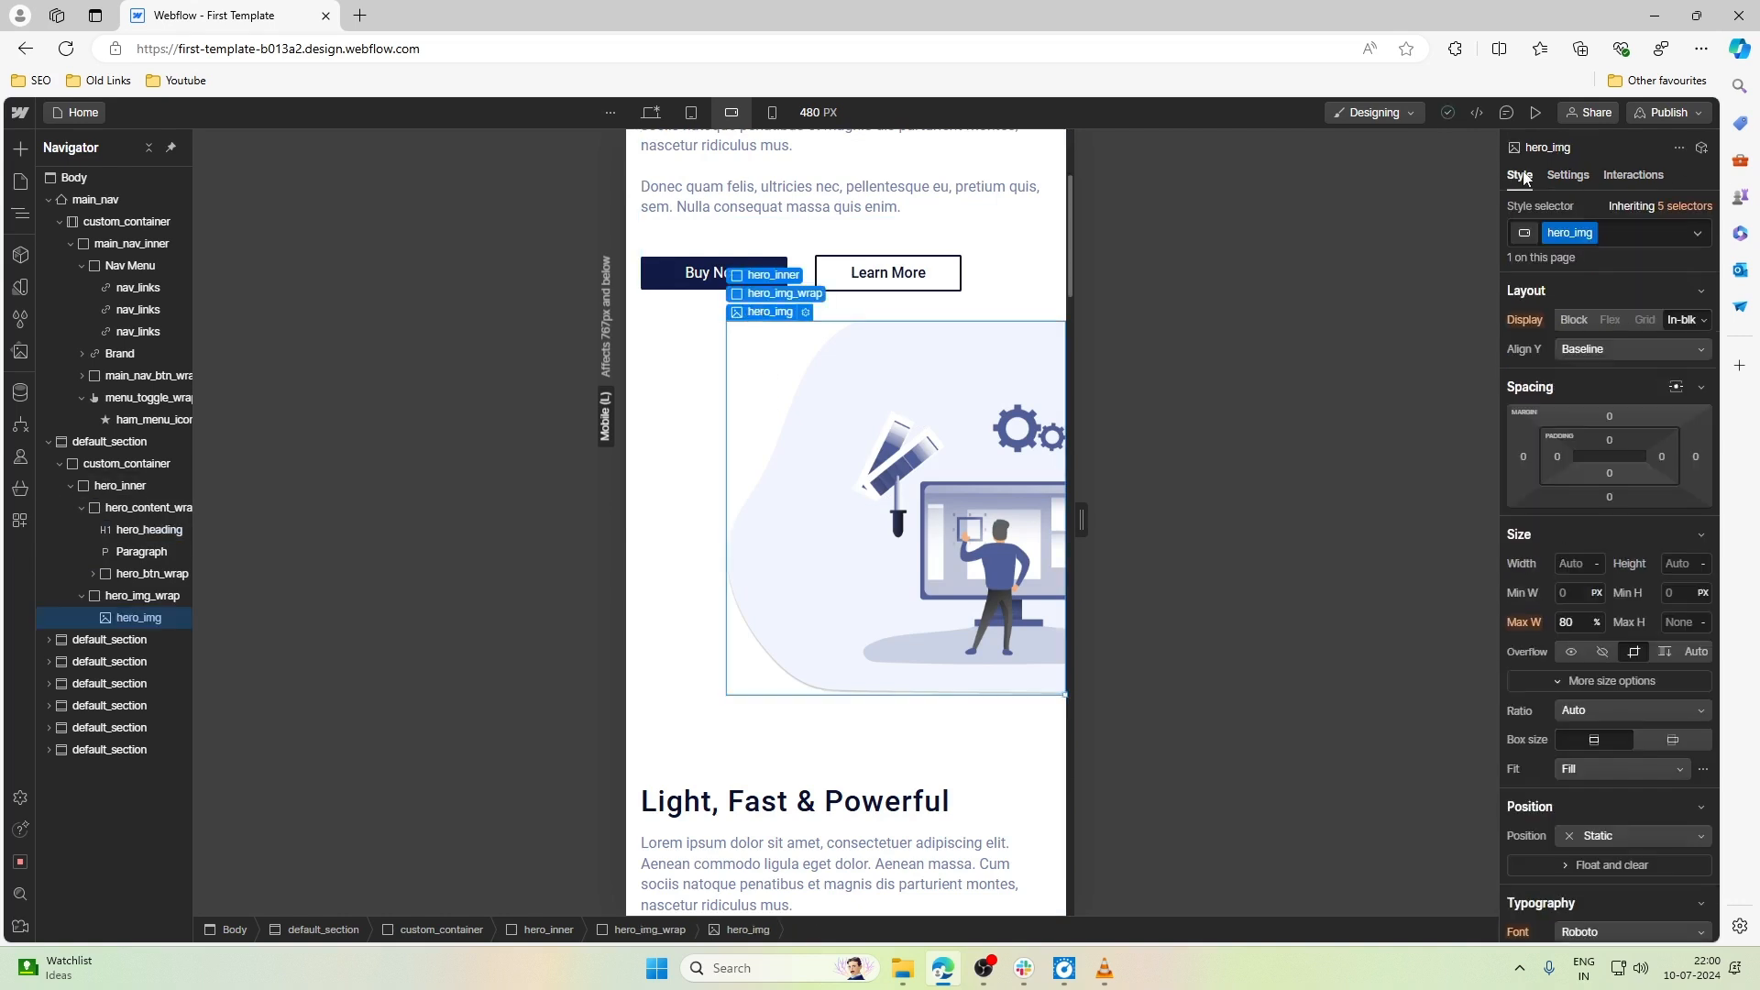
key(Up)
key(Up)
key(Up)
key(Up)
key(Up)
key(Up)
key(Up)
key(Up)
key(Up)
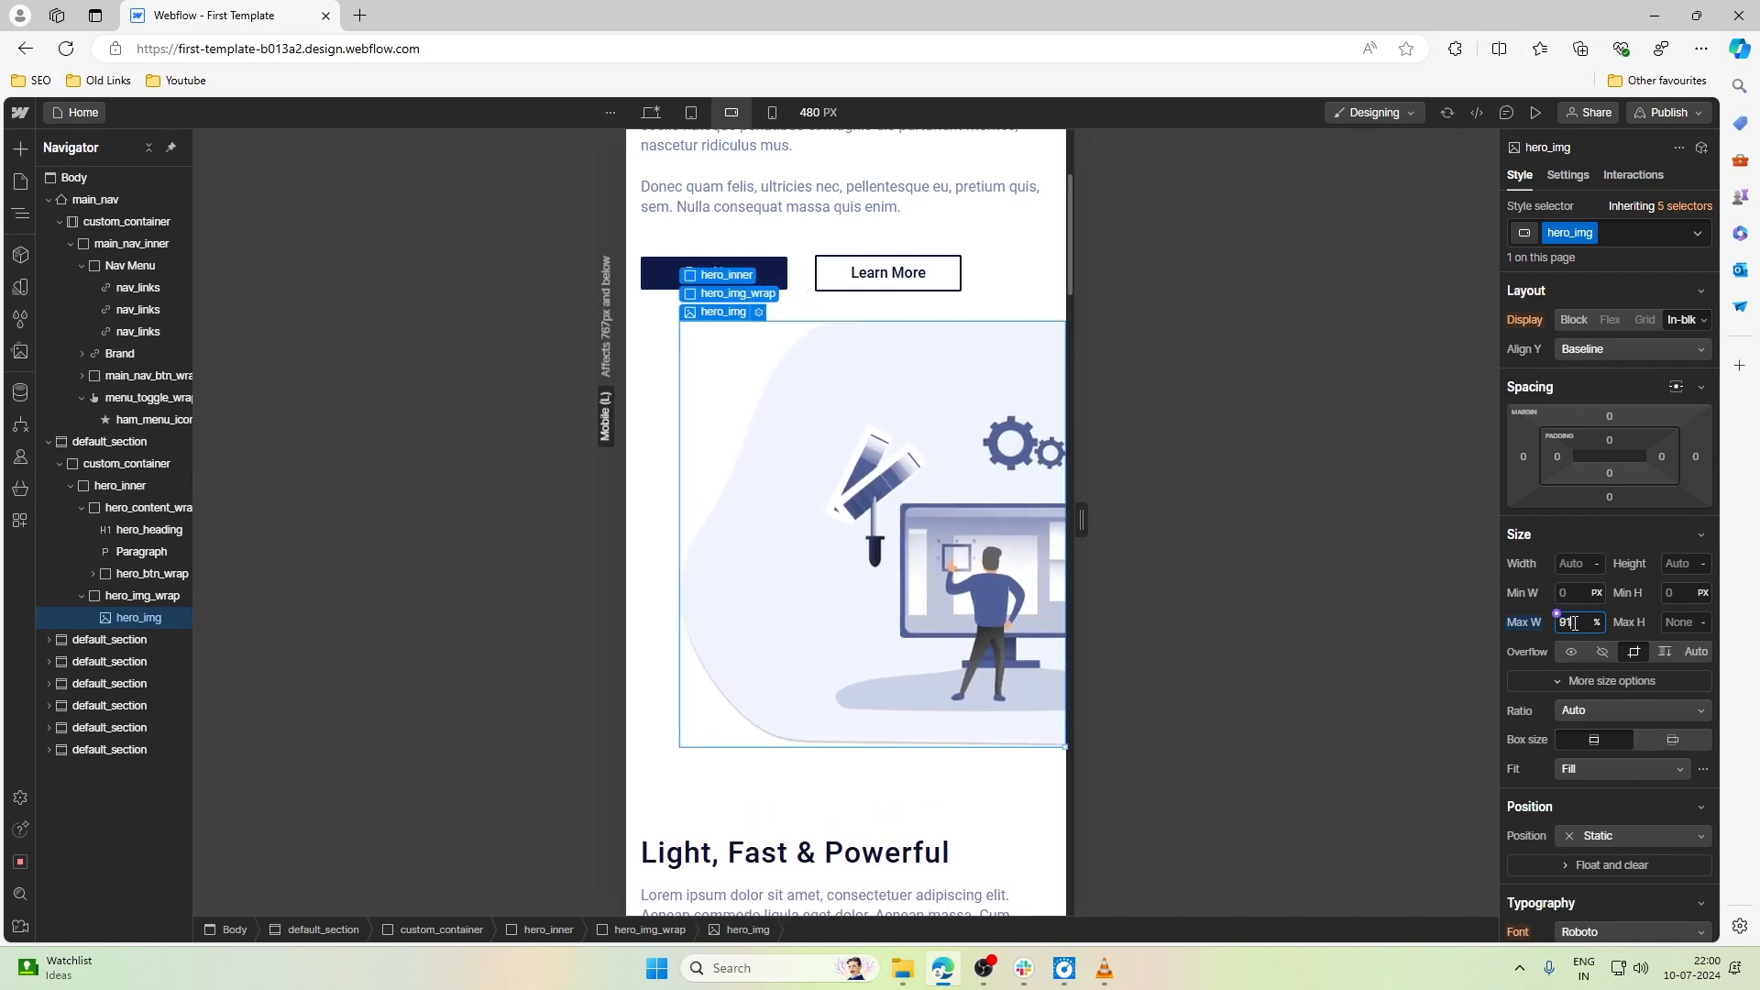
key(Up)
- Set the top padding of pricing_inner, the block around the pricing content, to 10rem at the Mobile landscape breakpoint
scroll(1008, 513, down, 4)
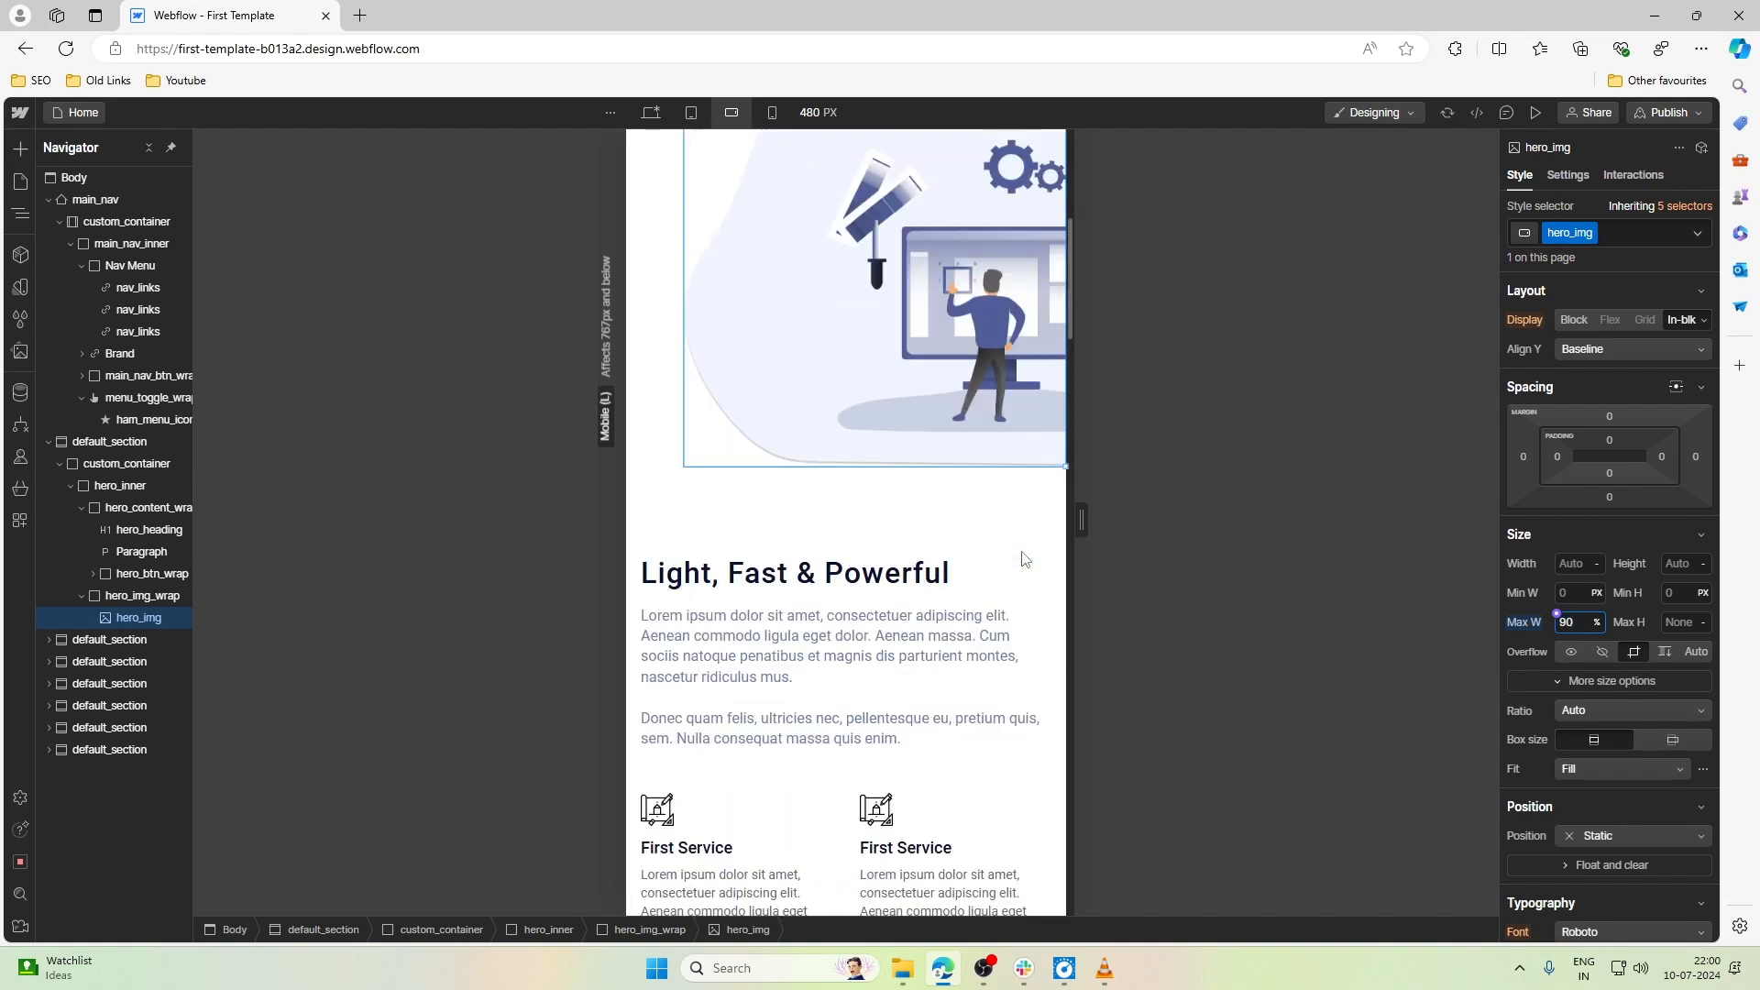
scroll(788, 541, down, 6)
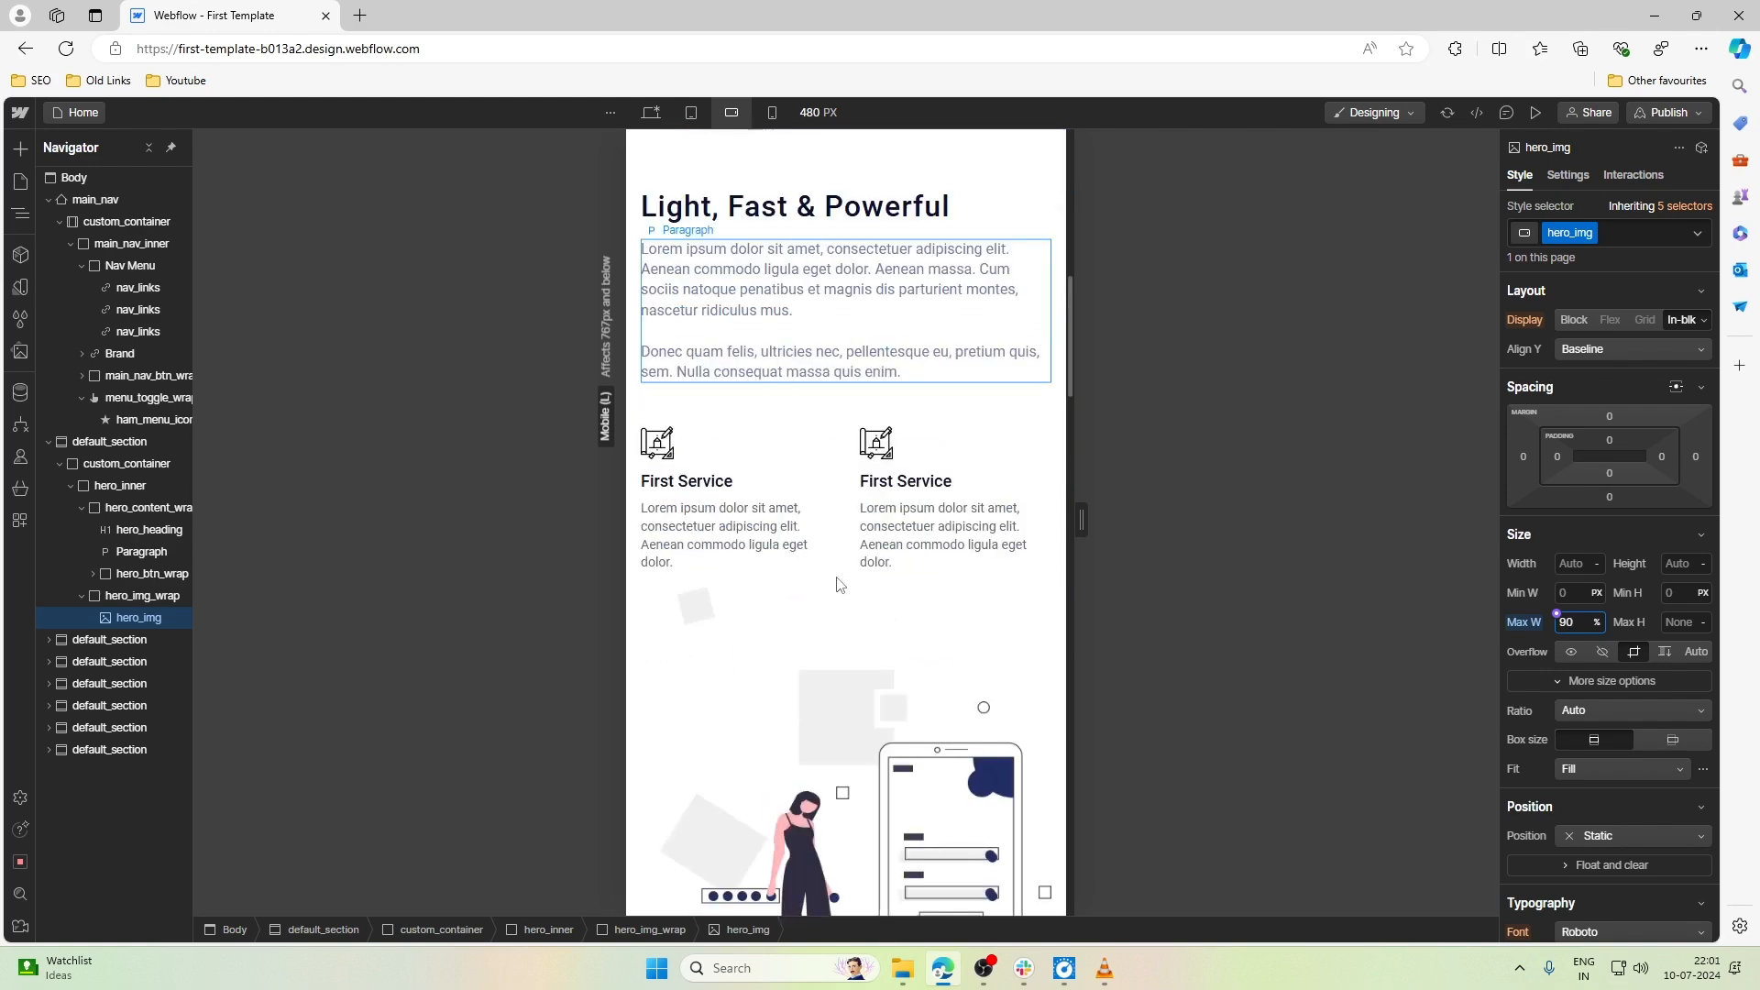
scroll(836, 583, down, 8)
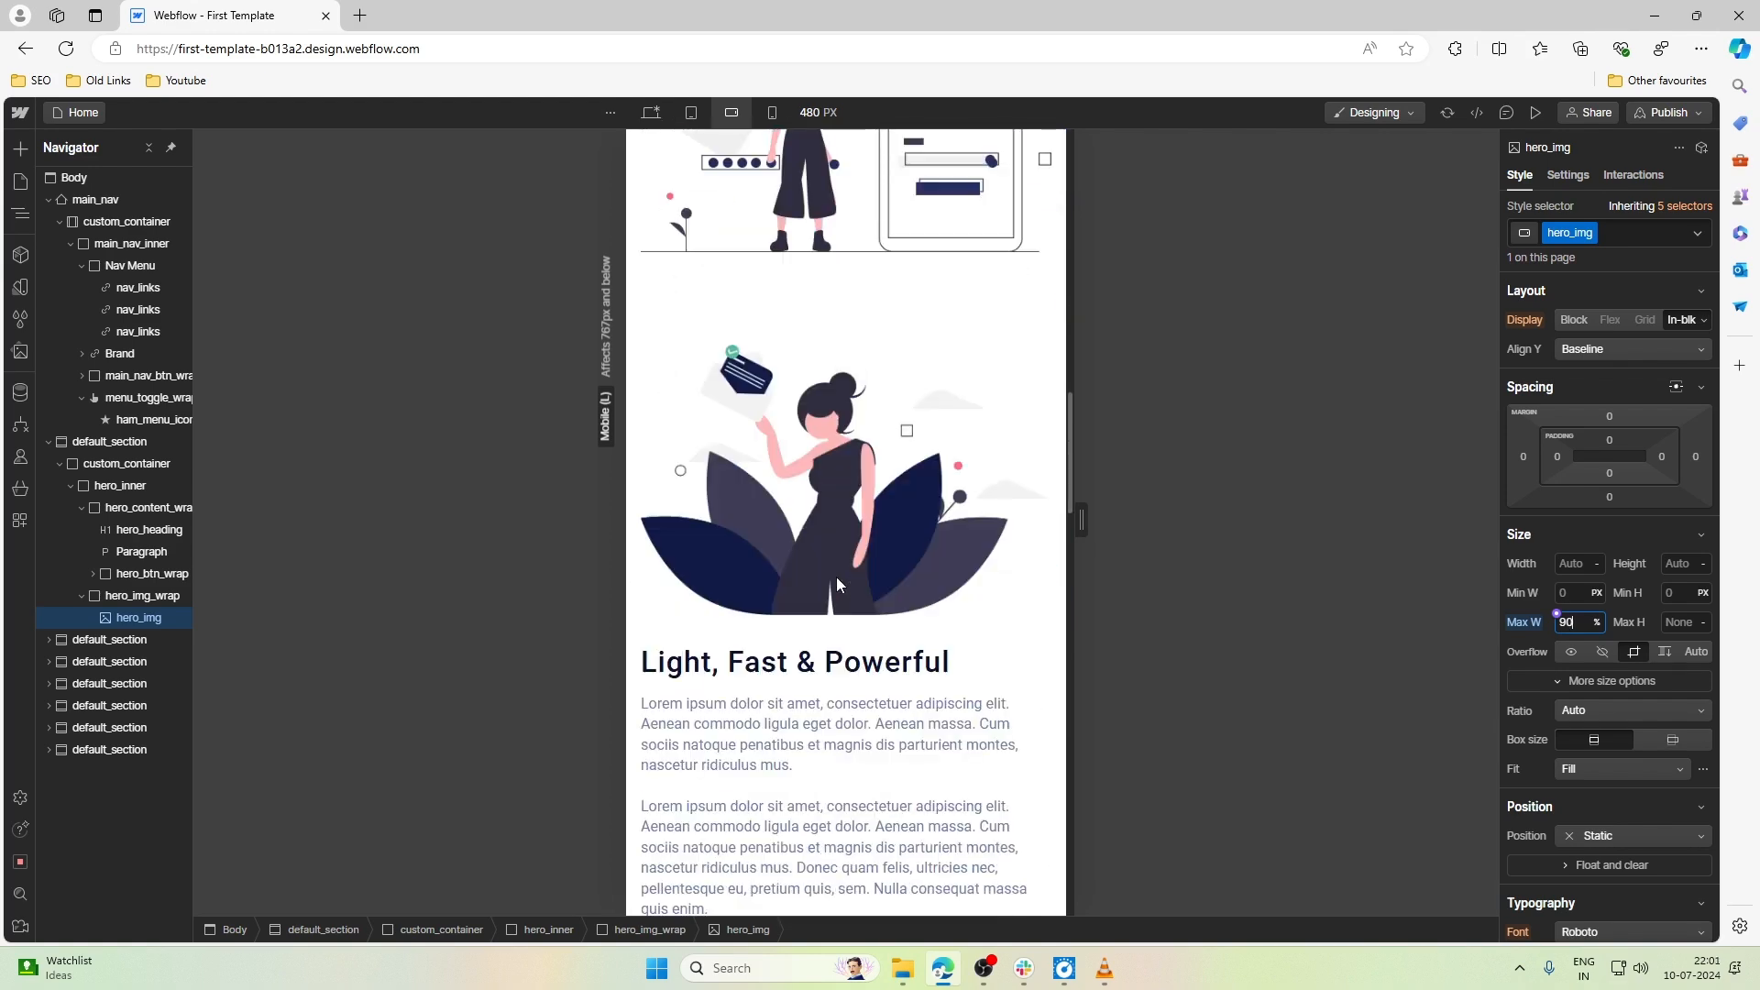
scroll(836, 583, down, 8)
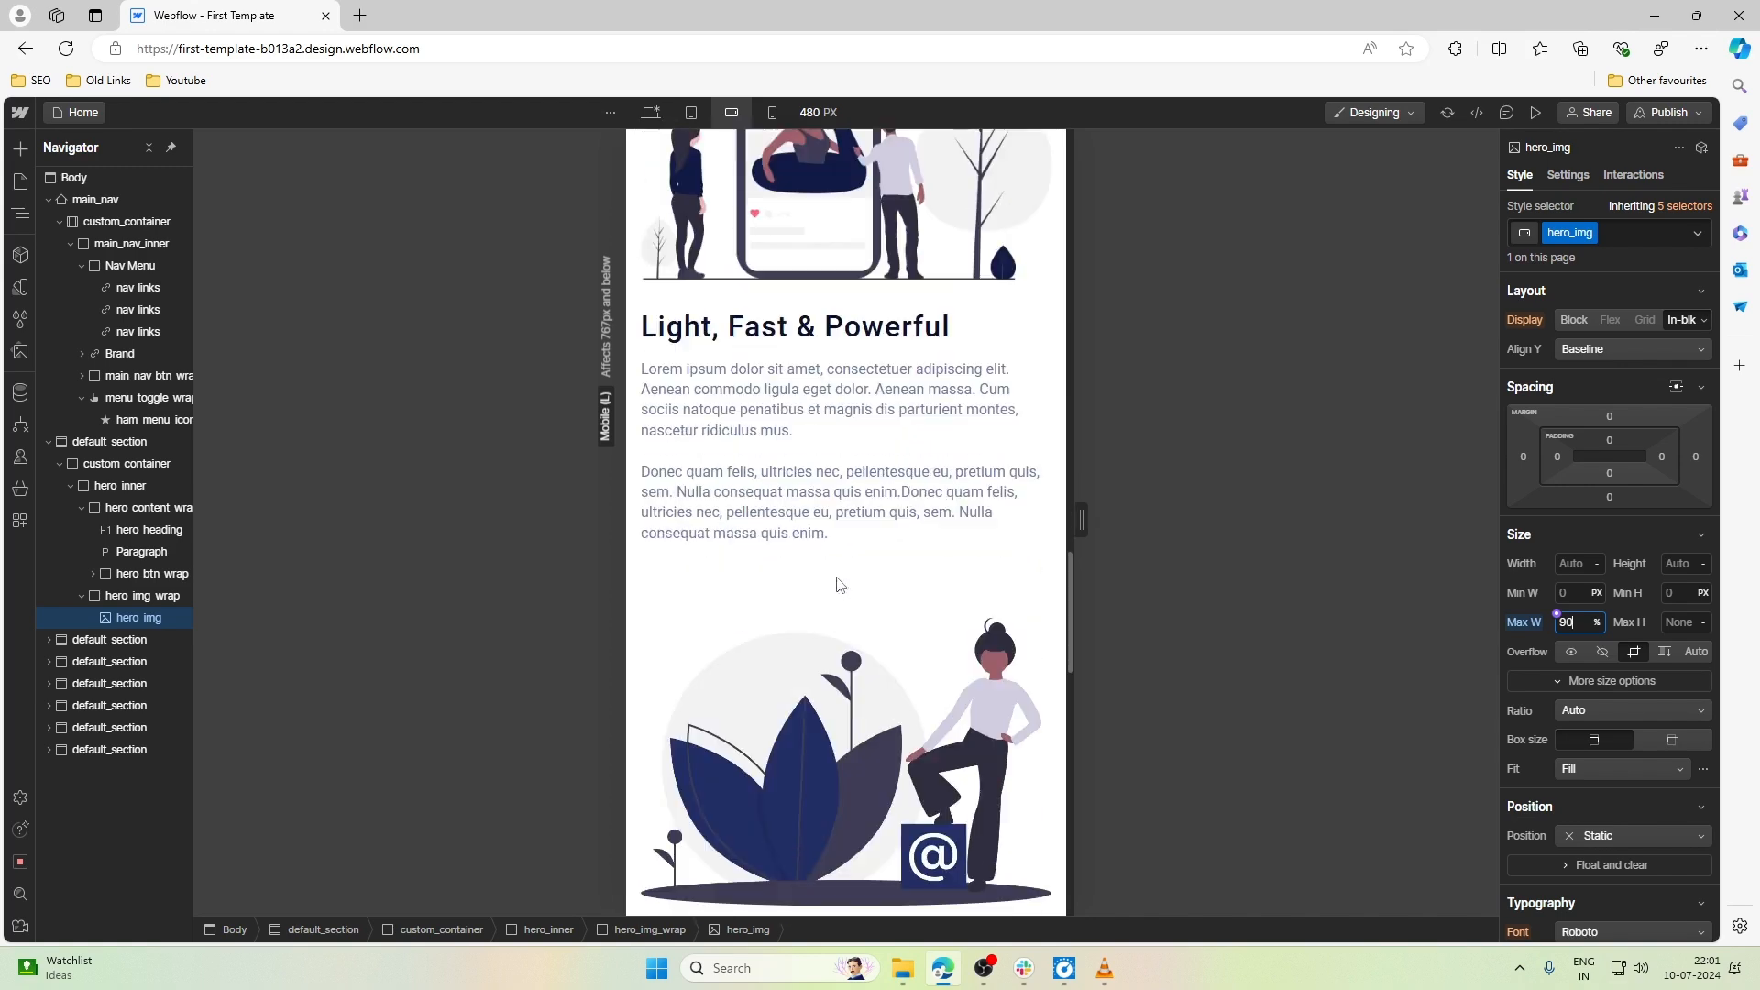
scroll(836, 583, down, 5)
scroll(834, 587, up, 2)
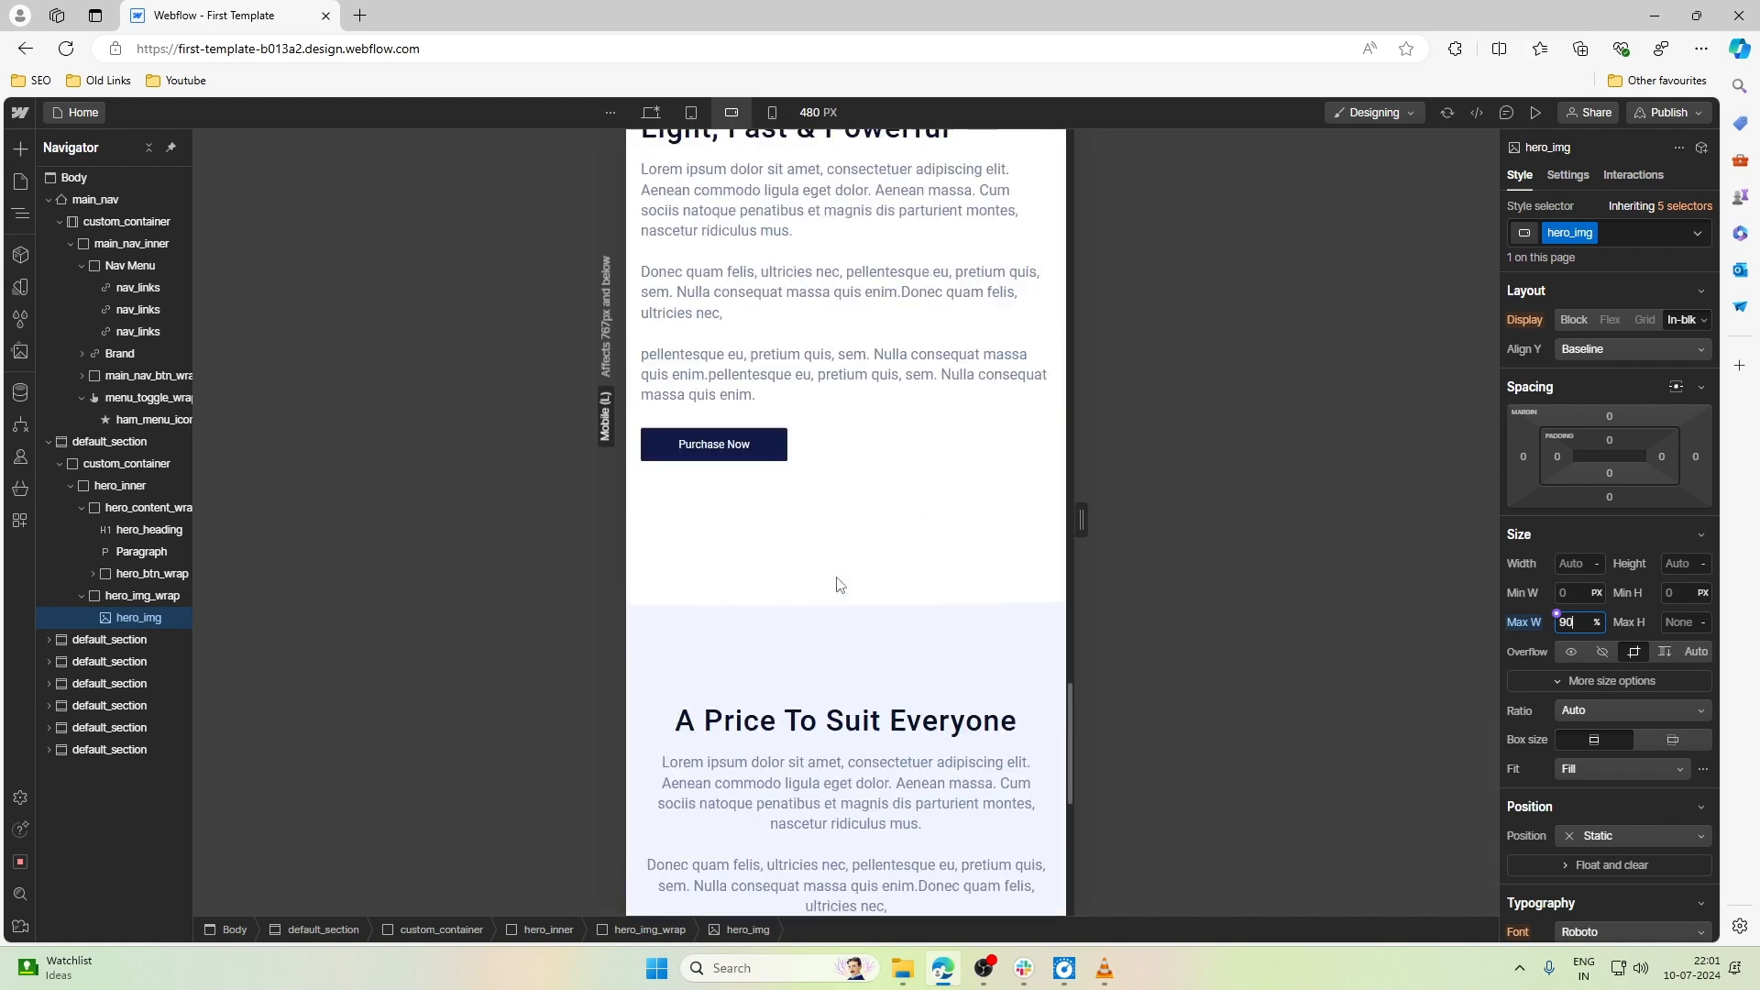
click(730, 547)
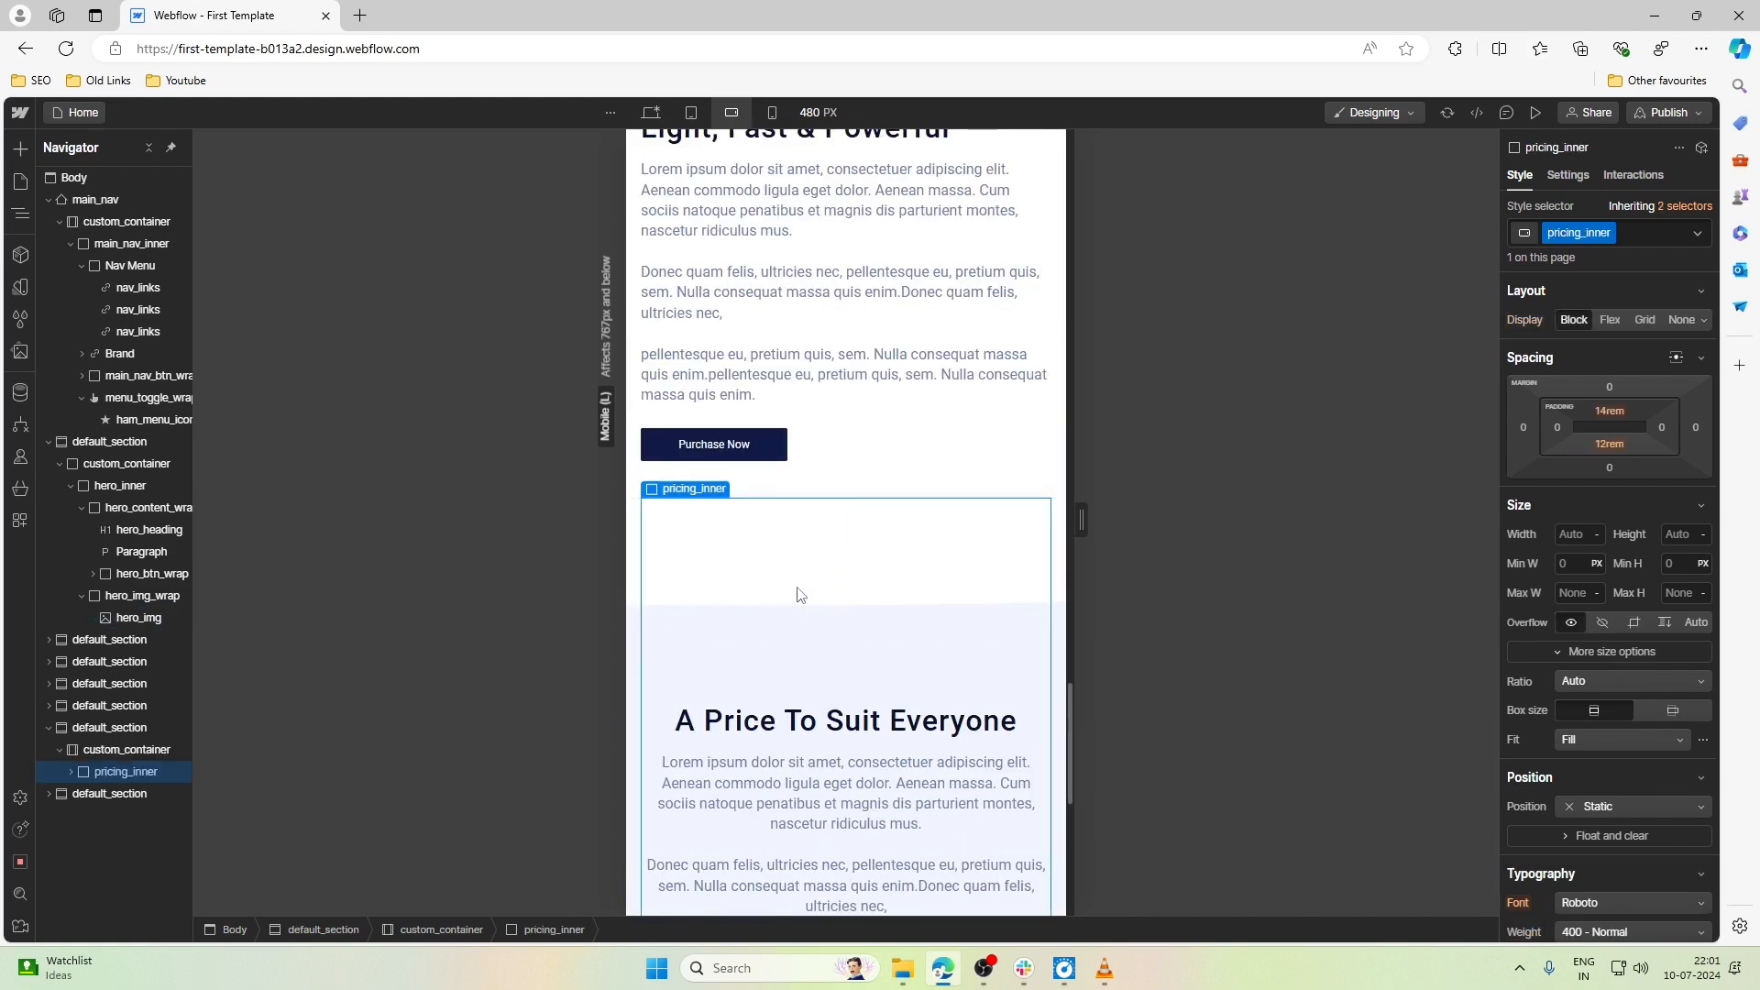
click(1606, 411)
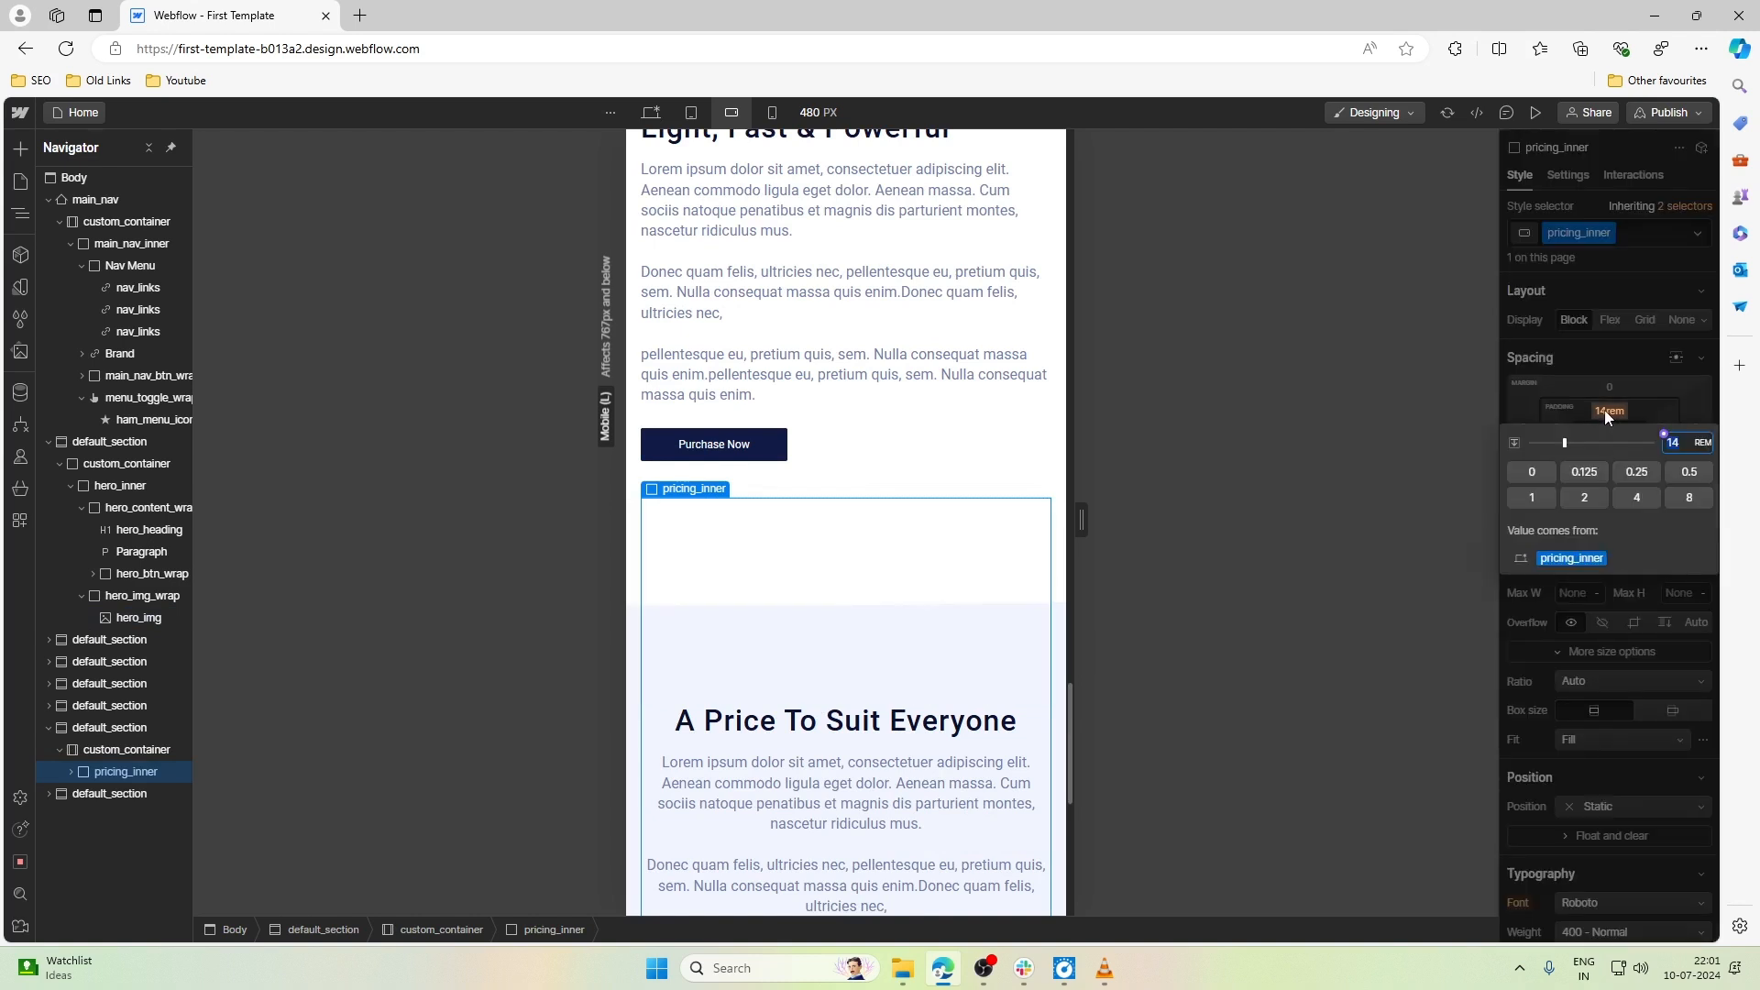
text(10re)
text(m)
key(Return)
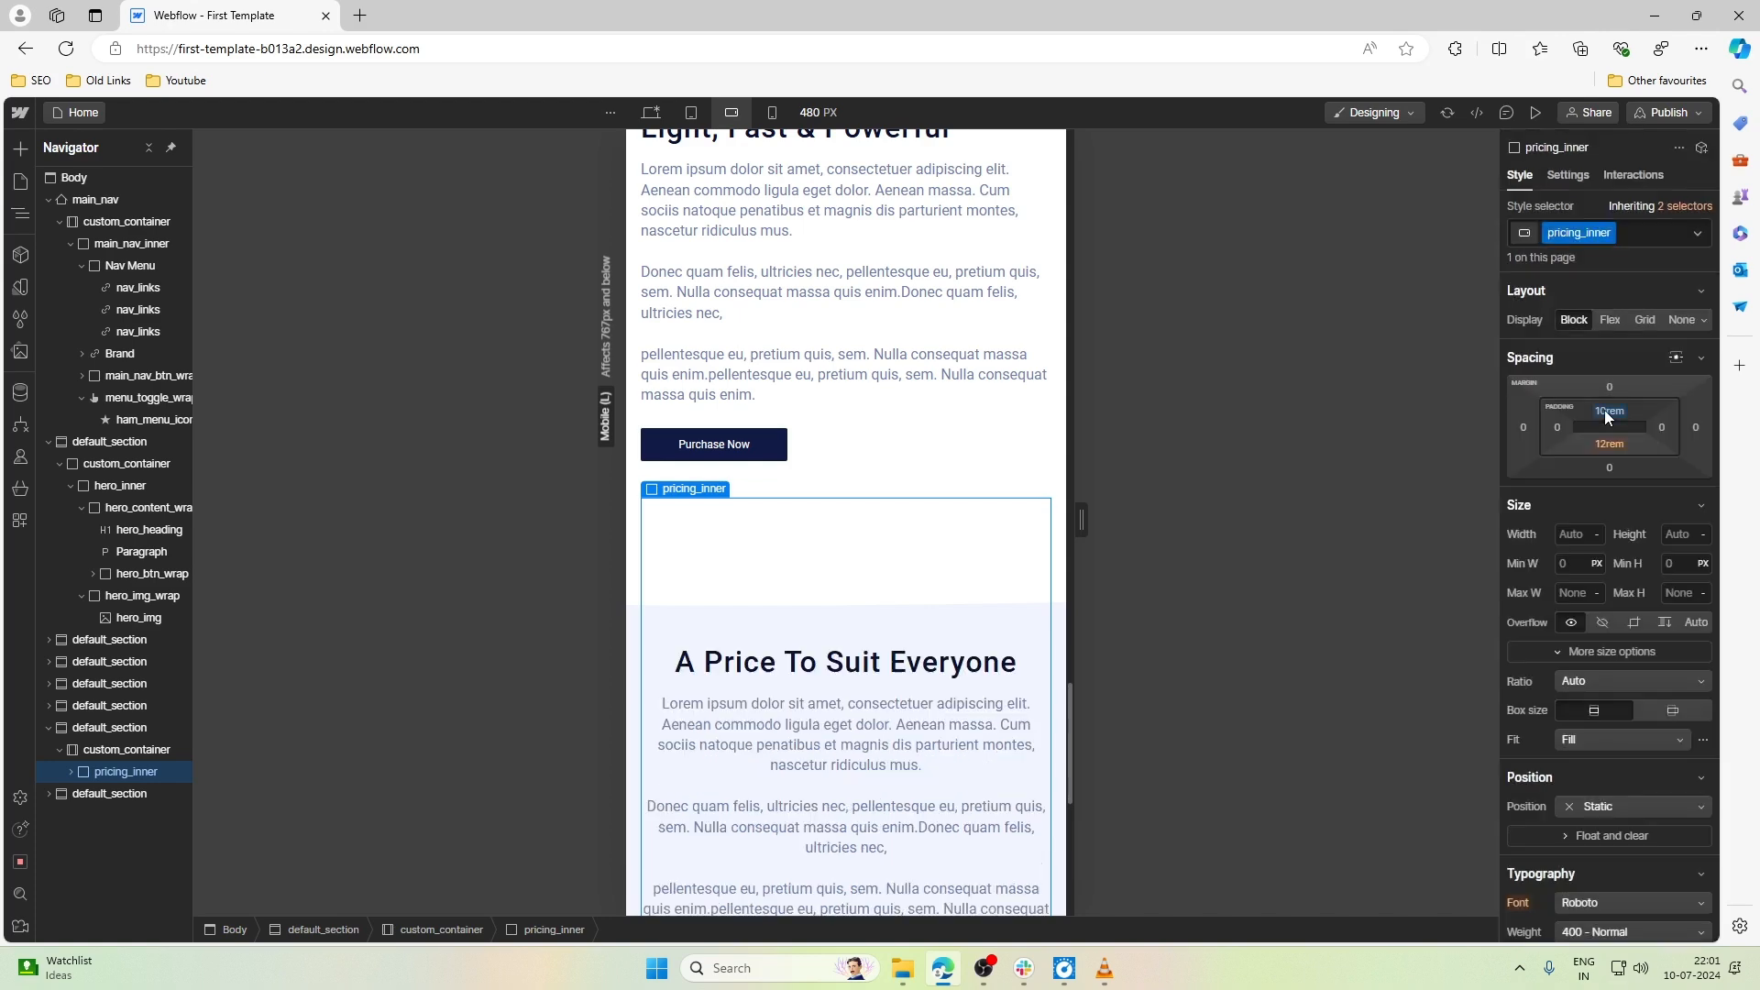
- Set the bottom padding of pricing_inner to 6rem at the Mobile landscape breakpoint
scroll(1015, 643, down, 5)
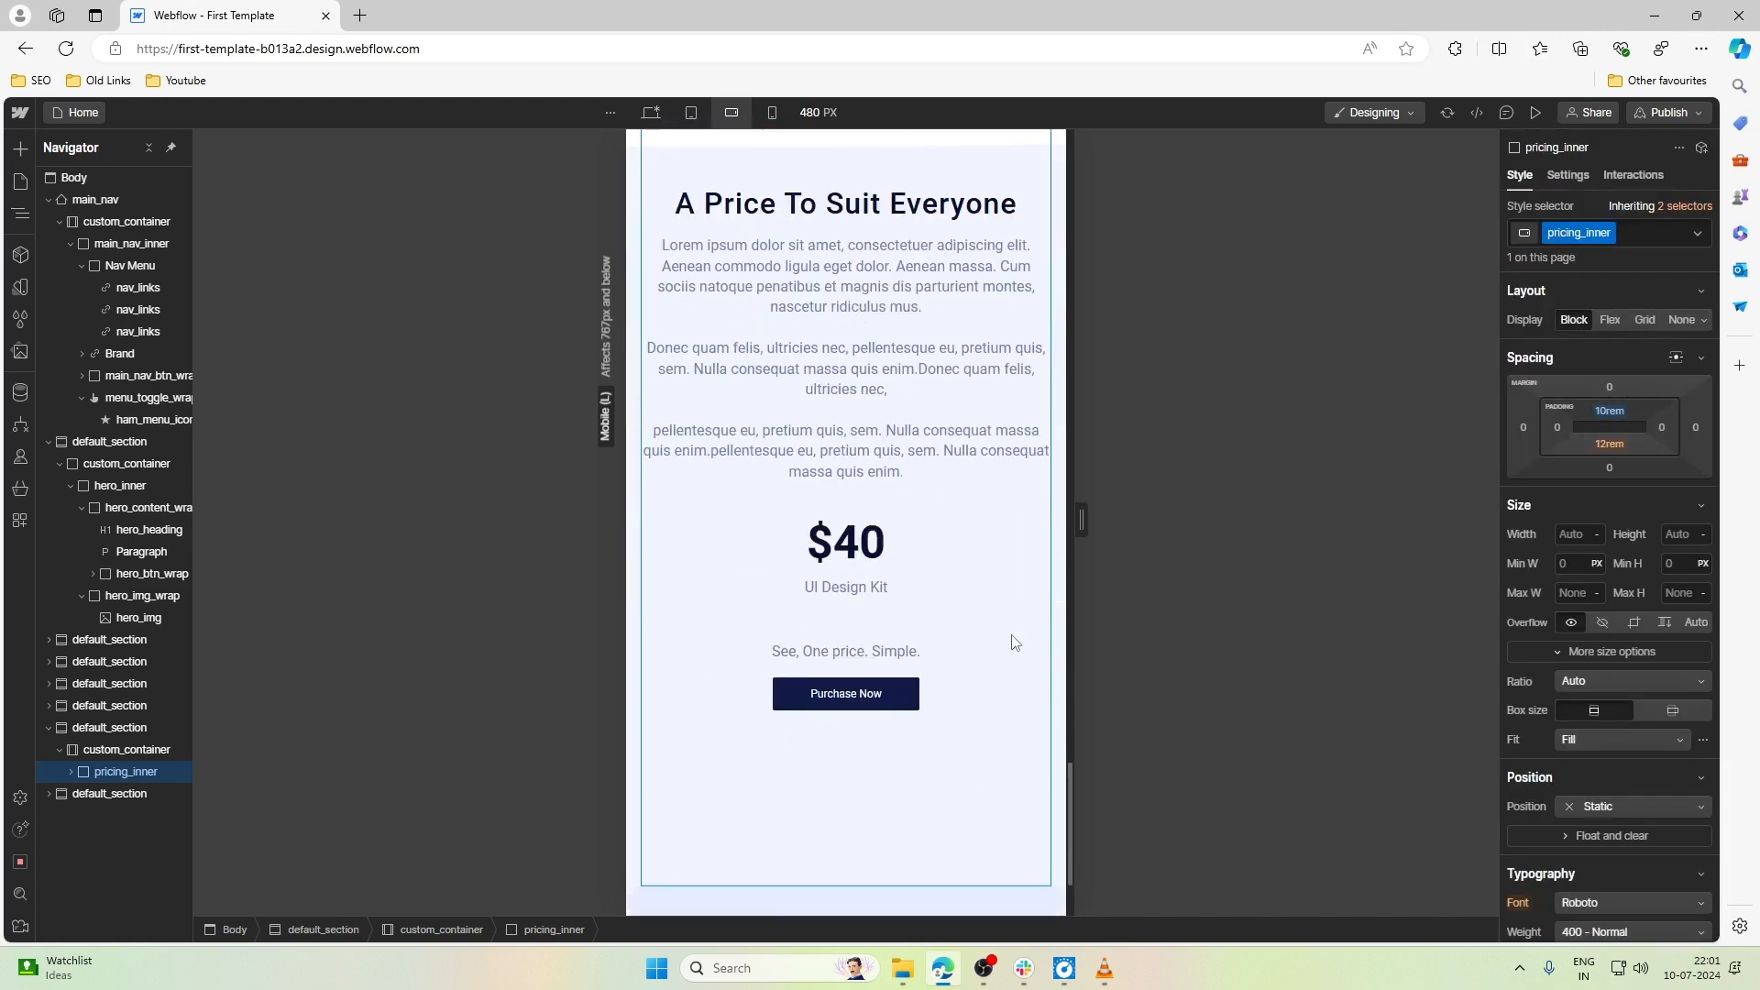
click(1609, 442)
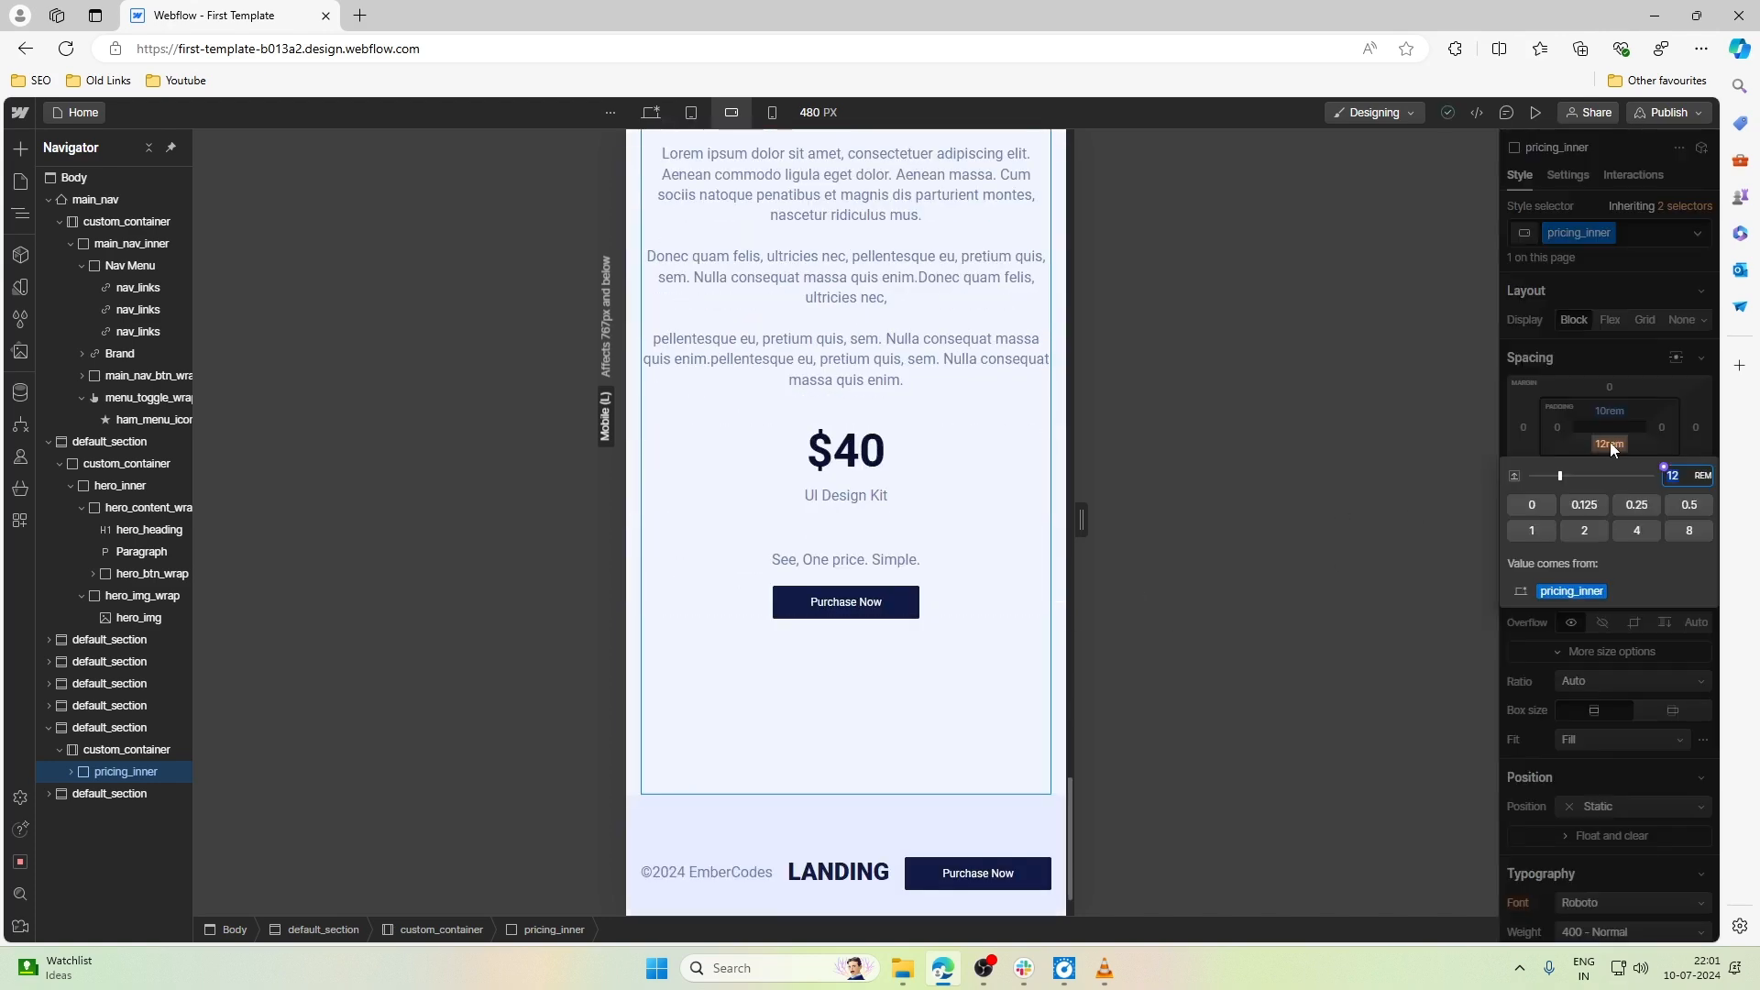
text(6)
key(Escape)
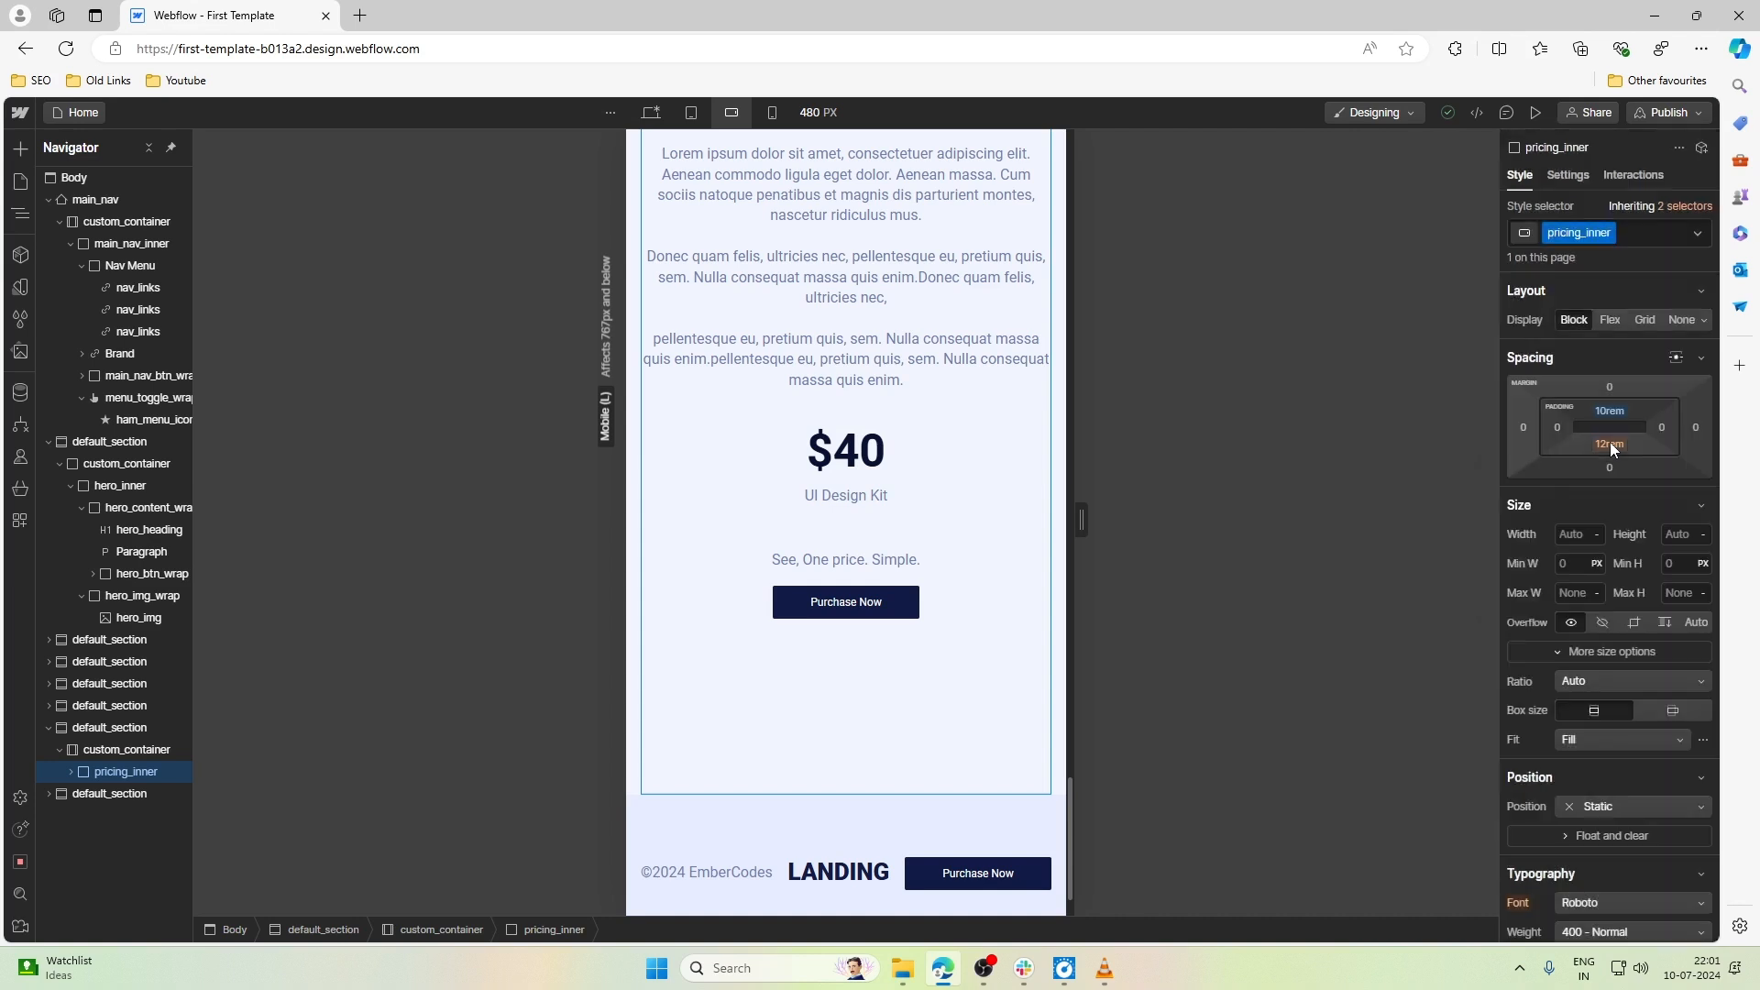
click(1610, 442)
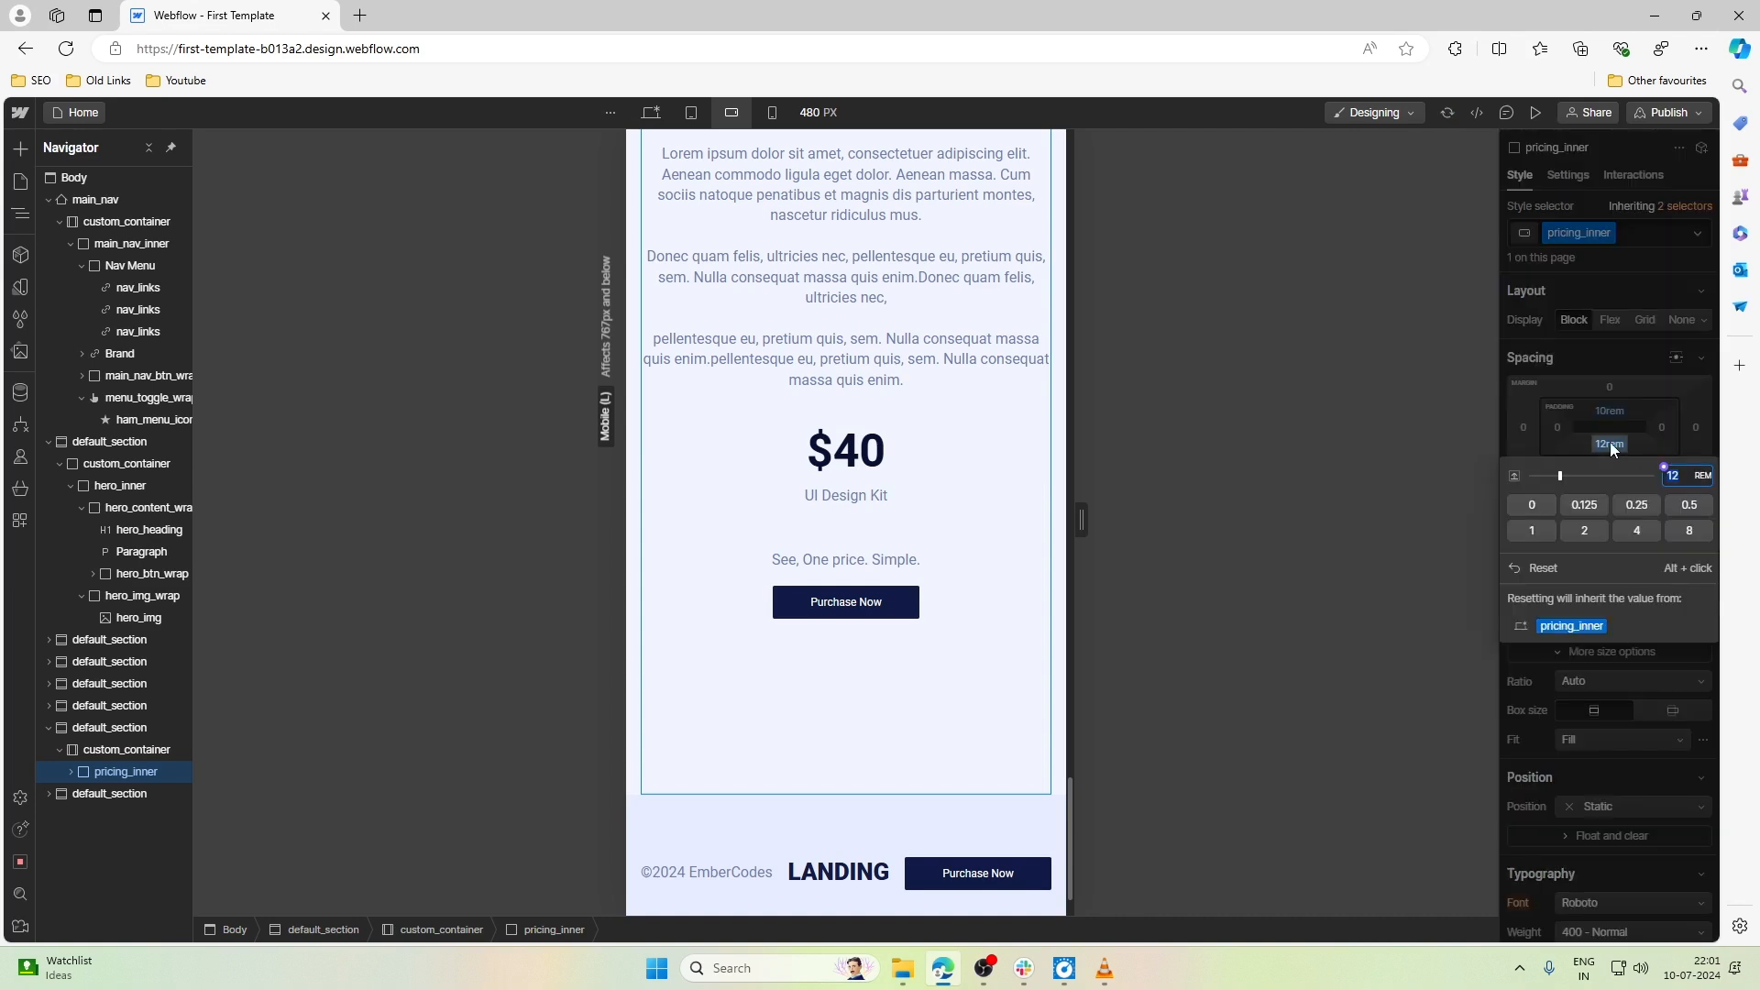
text(6)
key(Return)
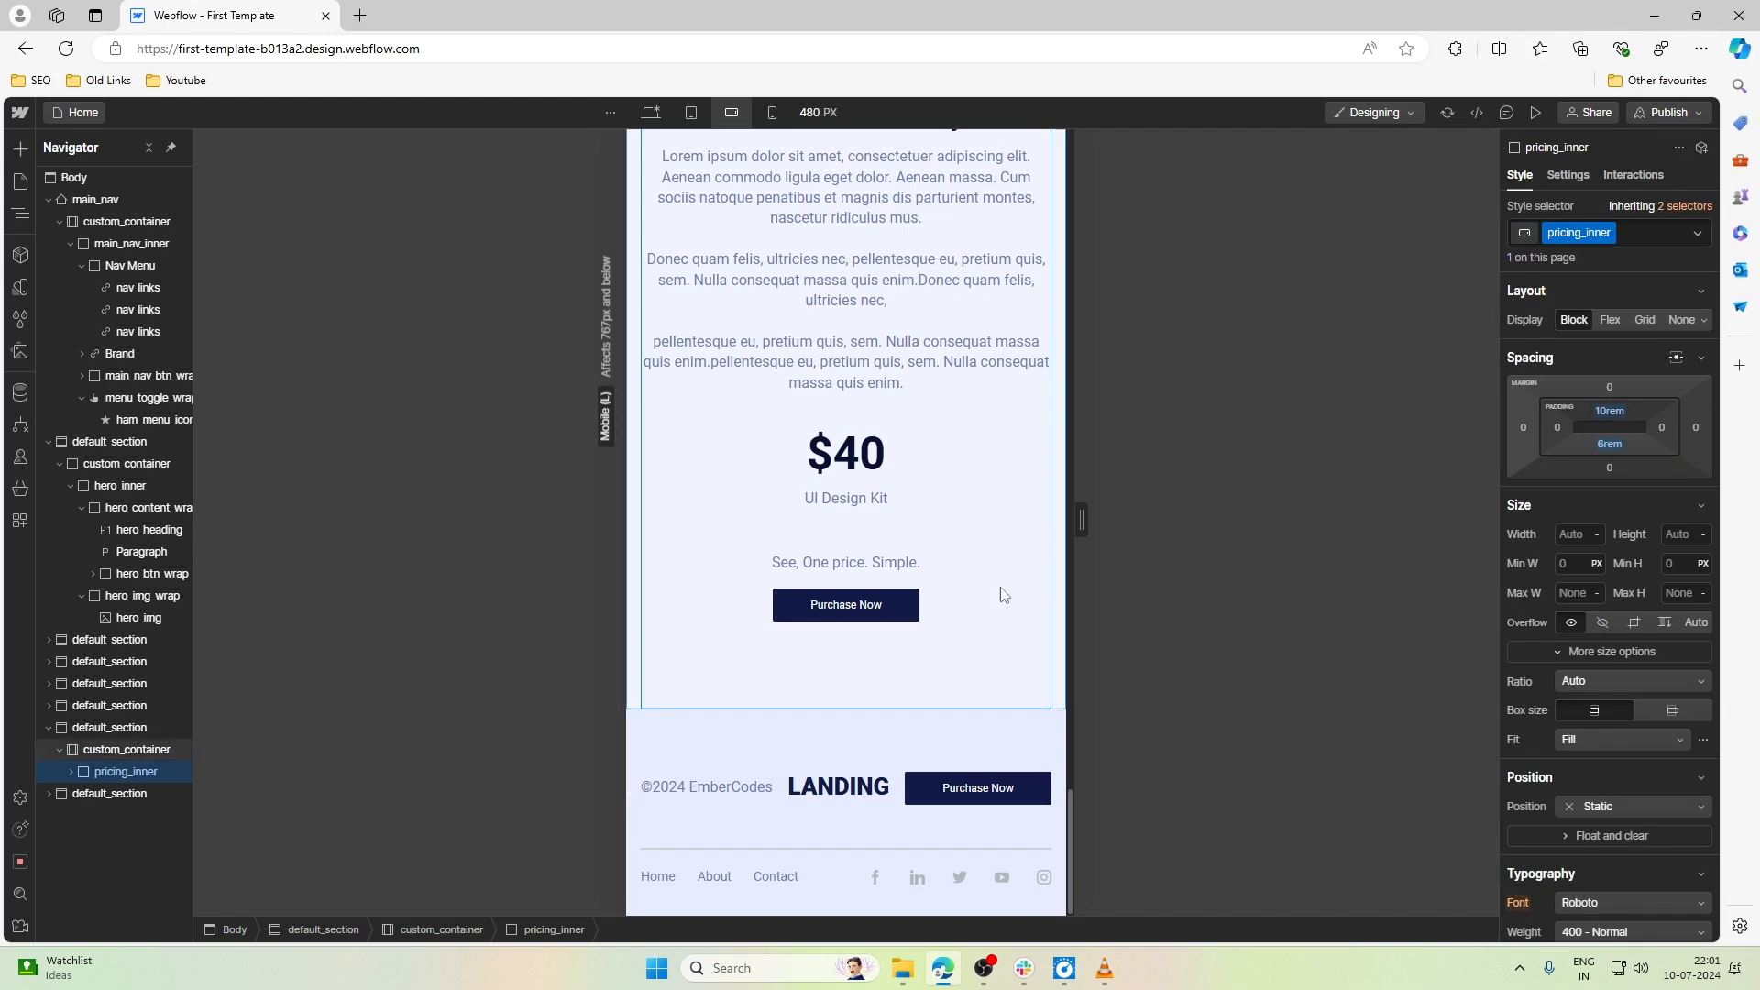
- Compare the pricing section's spacing at the Tablet and Mobile landscape breakpoints, ending on Mobile landscape with the canvas narrowed to 480 px
scroll(807, 660, up, 2)
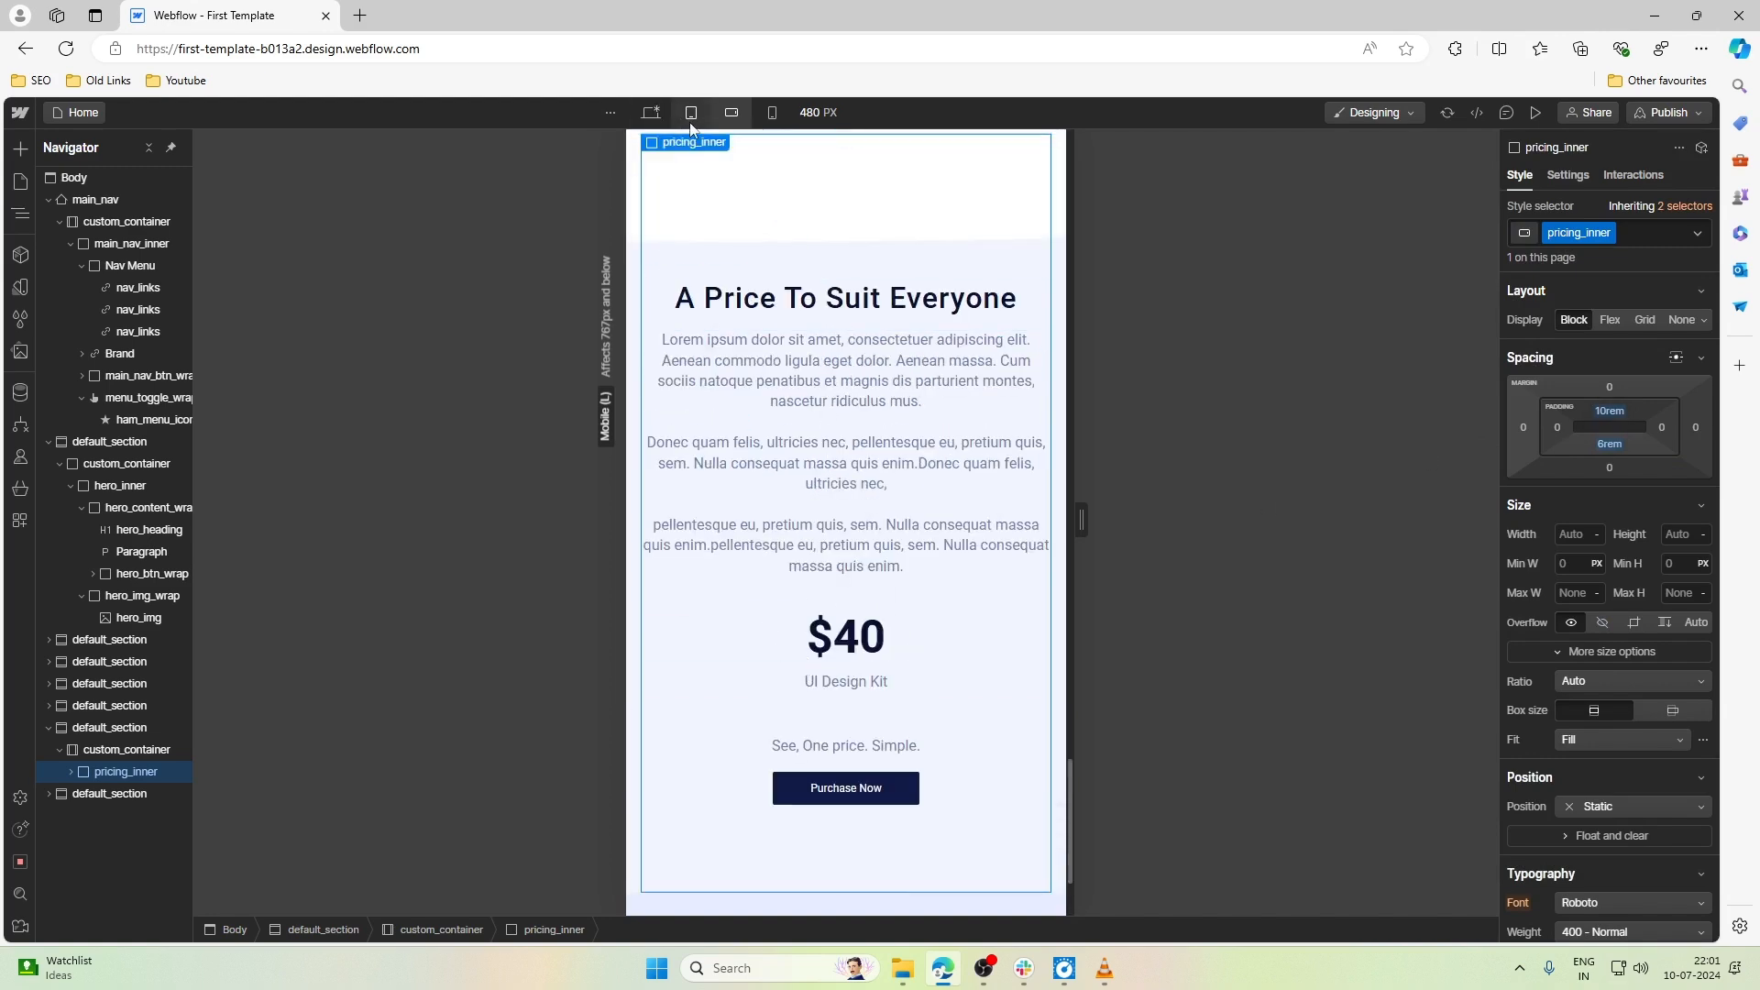
click(691, 112)
scroll(768, 345, down, 4)
scroll(845, 692, up, 4)
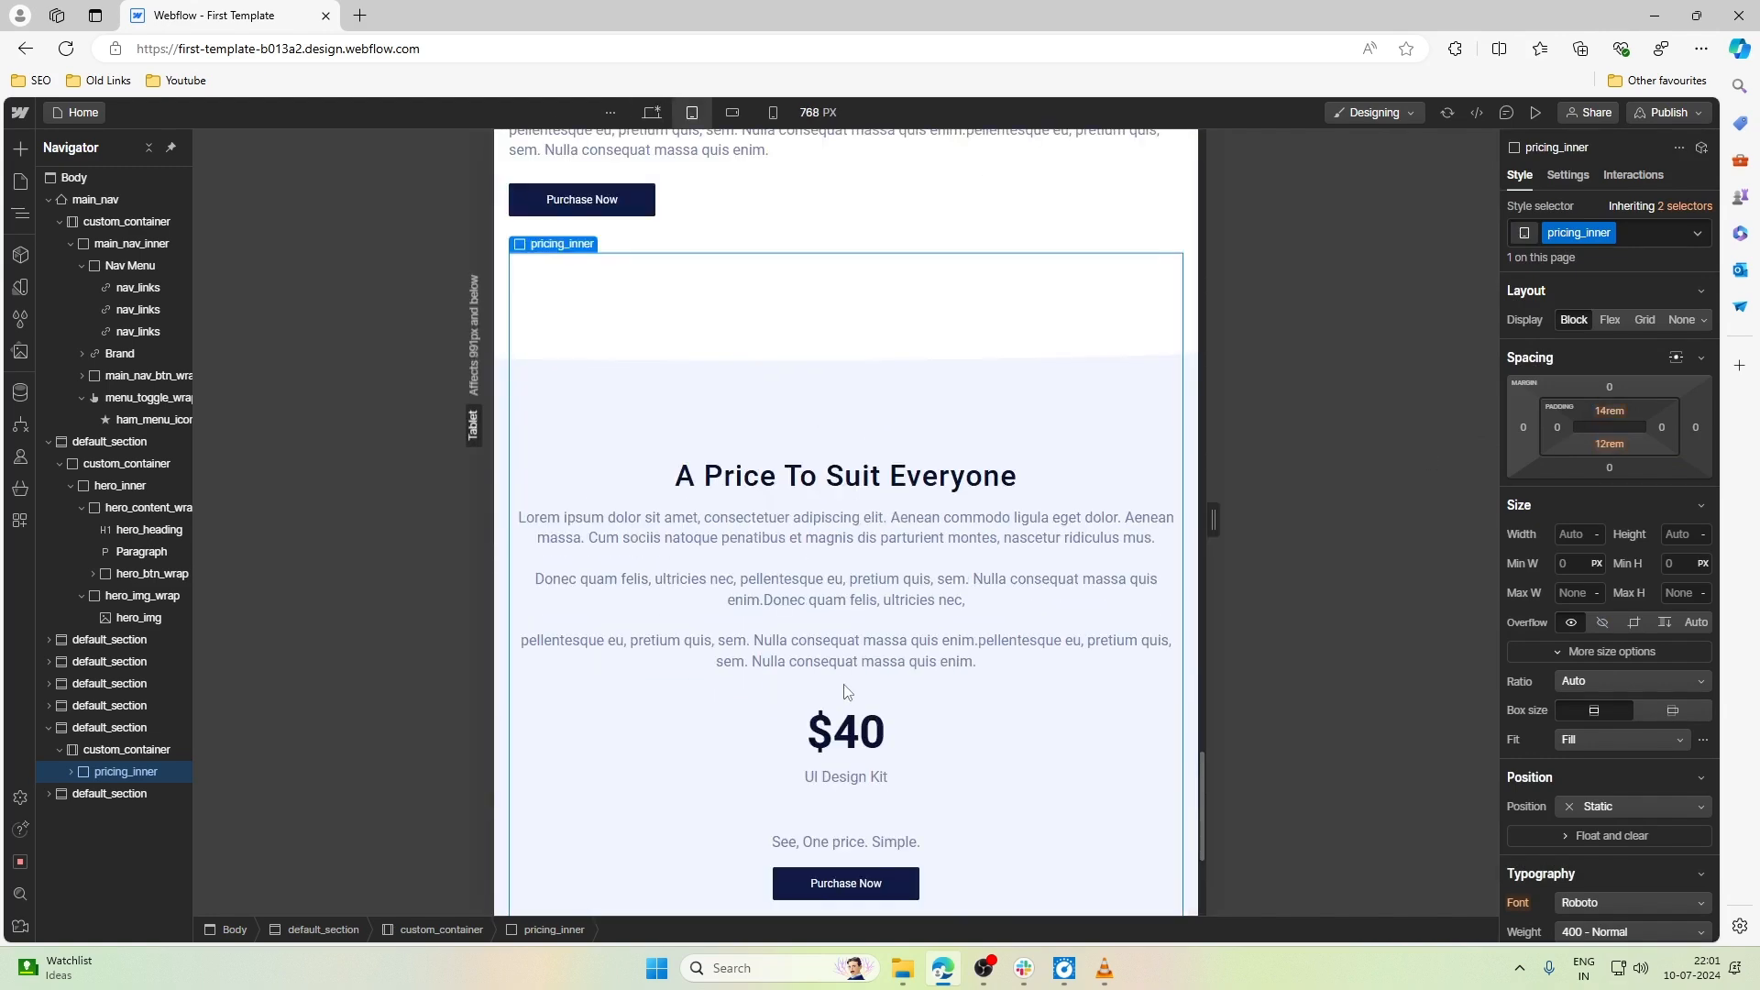
scroll(846, 692, down, 4)
scroll(839, 691, up, 4)
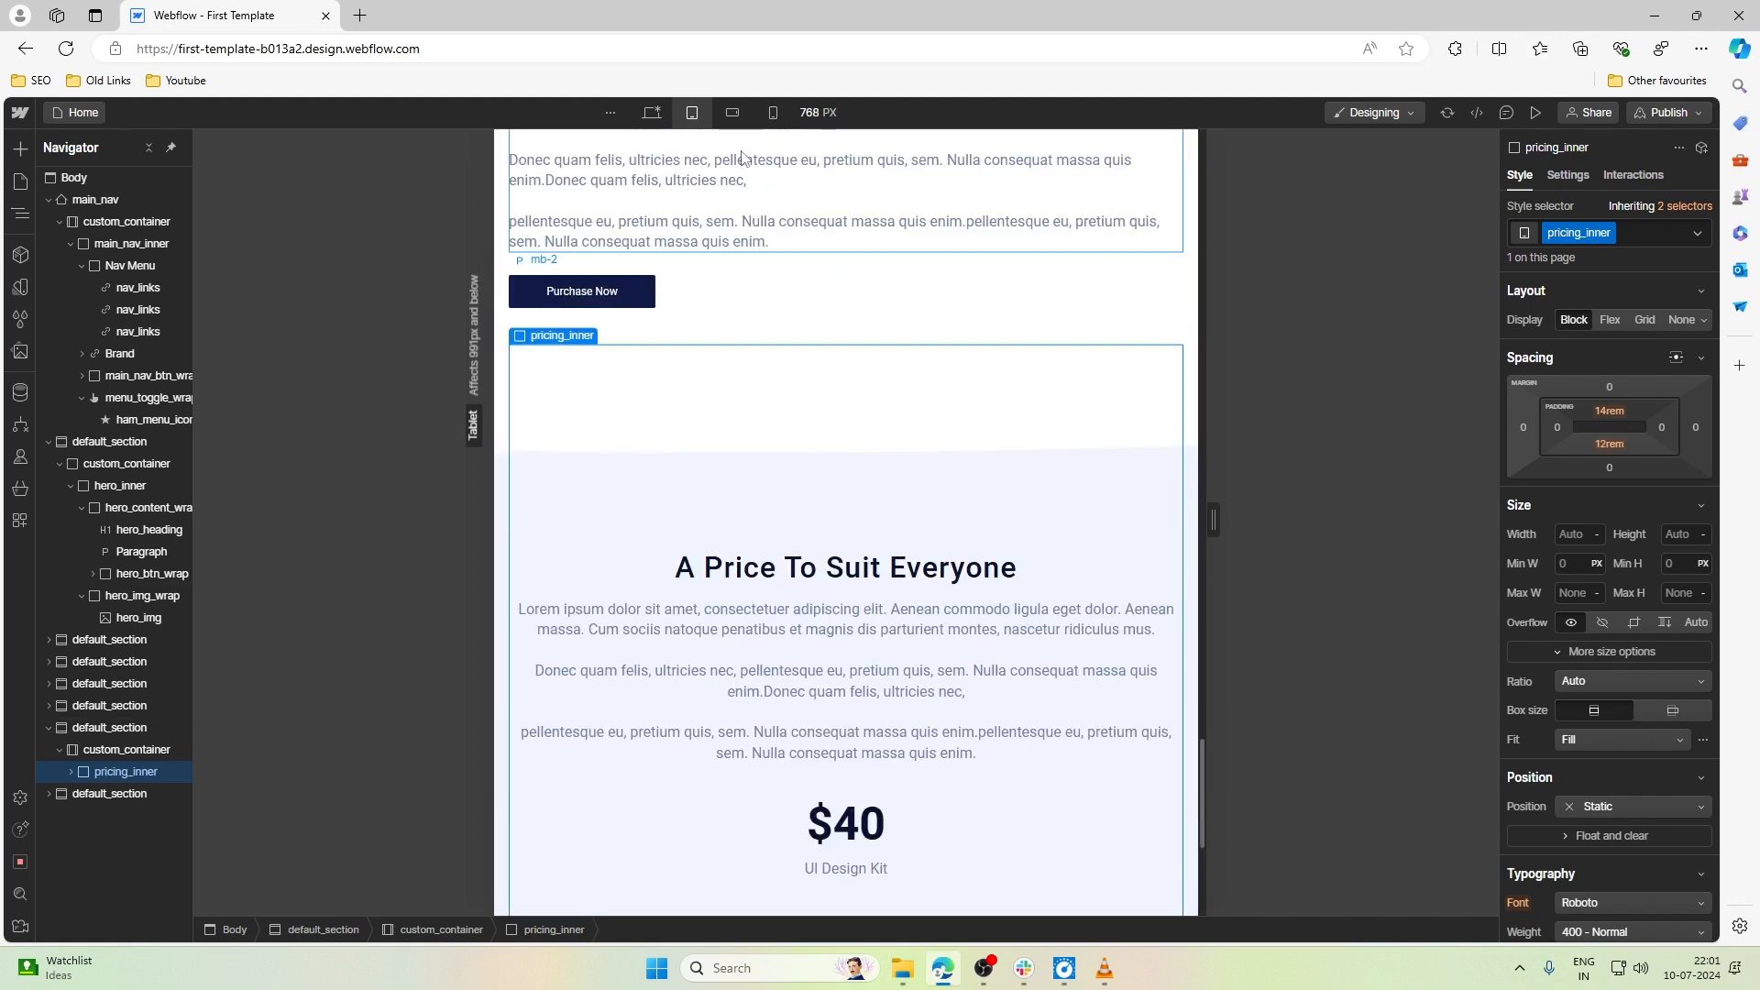
click(731, 112)
scroll(837, 503, down, 4)
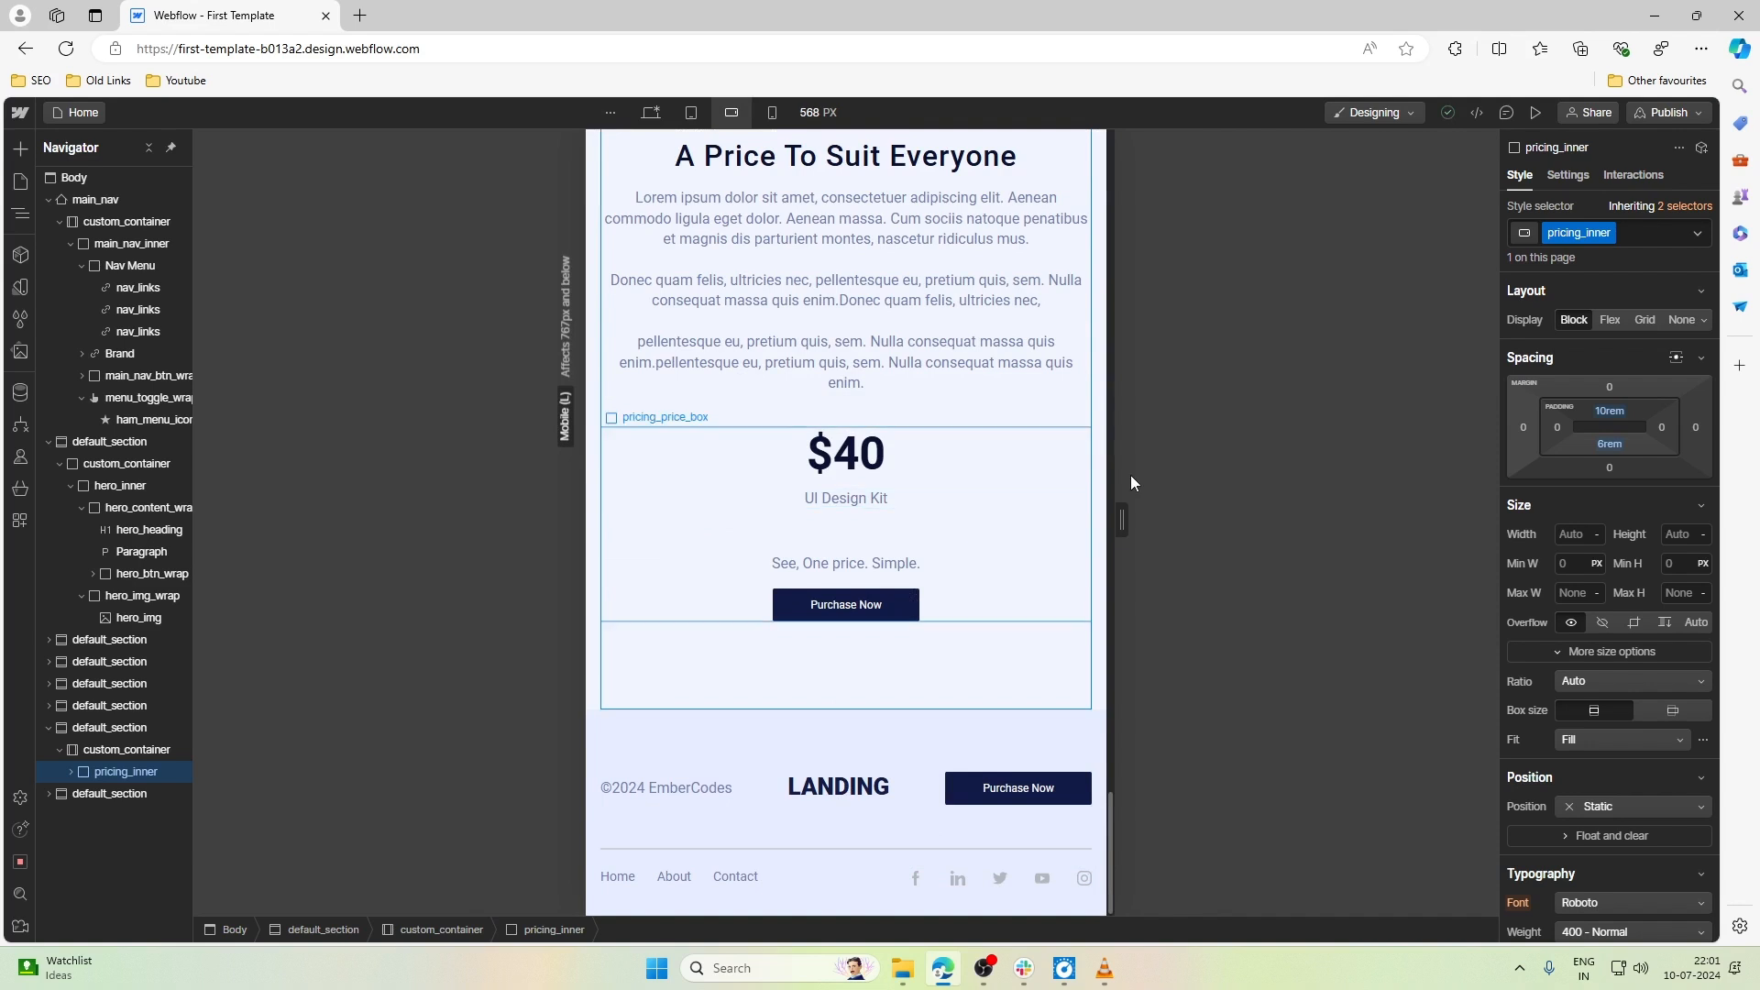
drag(1125, 527, 1084, 522)
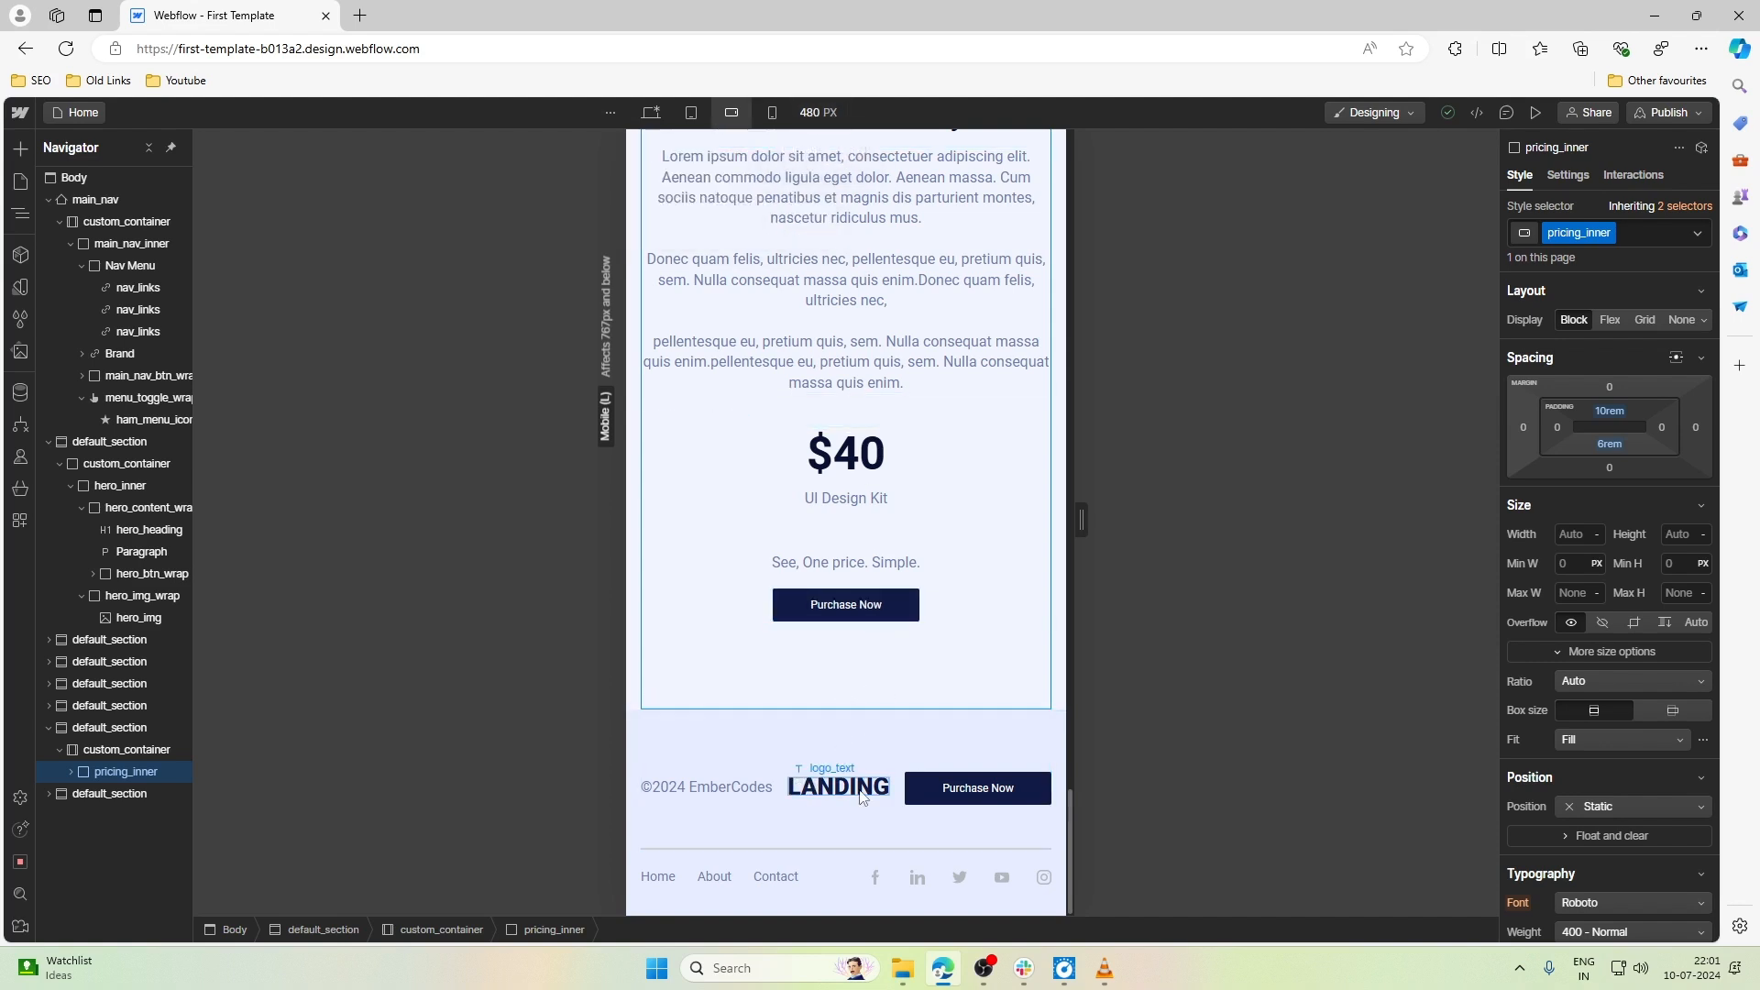
- Using the footer's copyright paragraph, set the font size of the All Paragraphs tag to 14 px at Mobile landscape
click(739, 790)
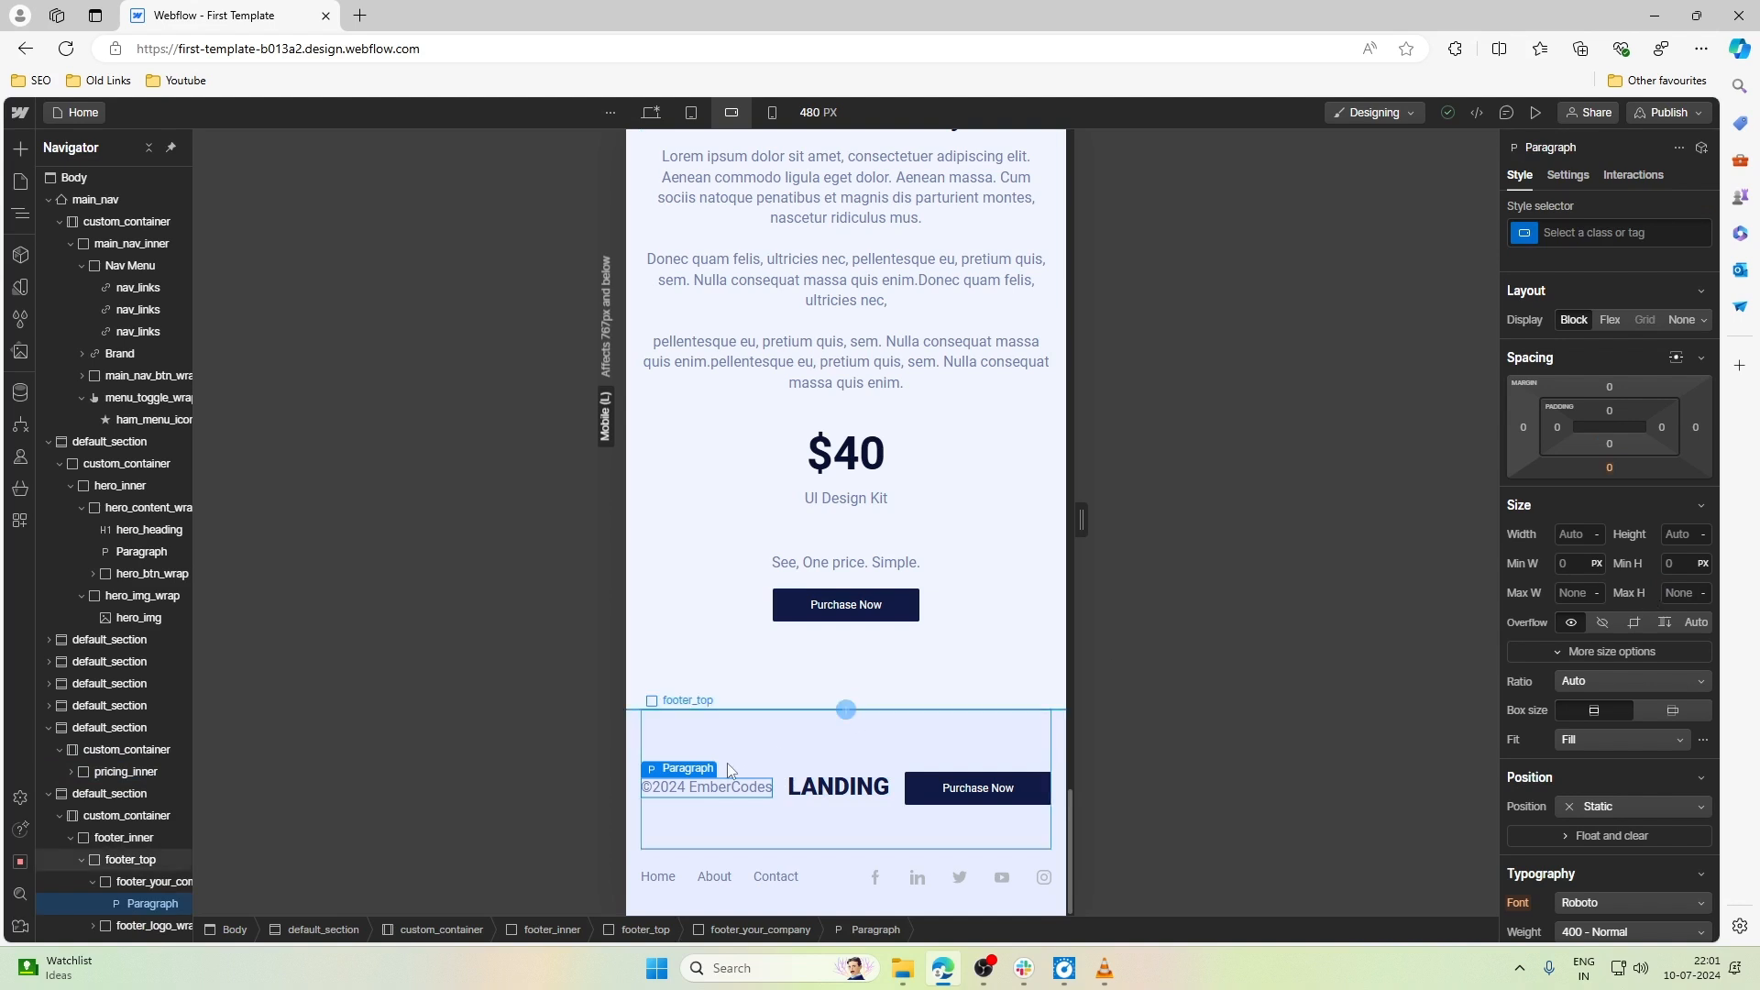
click(1644, 240)
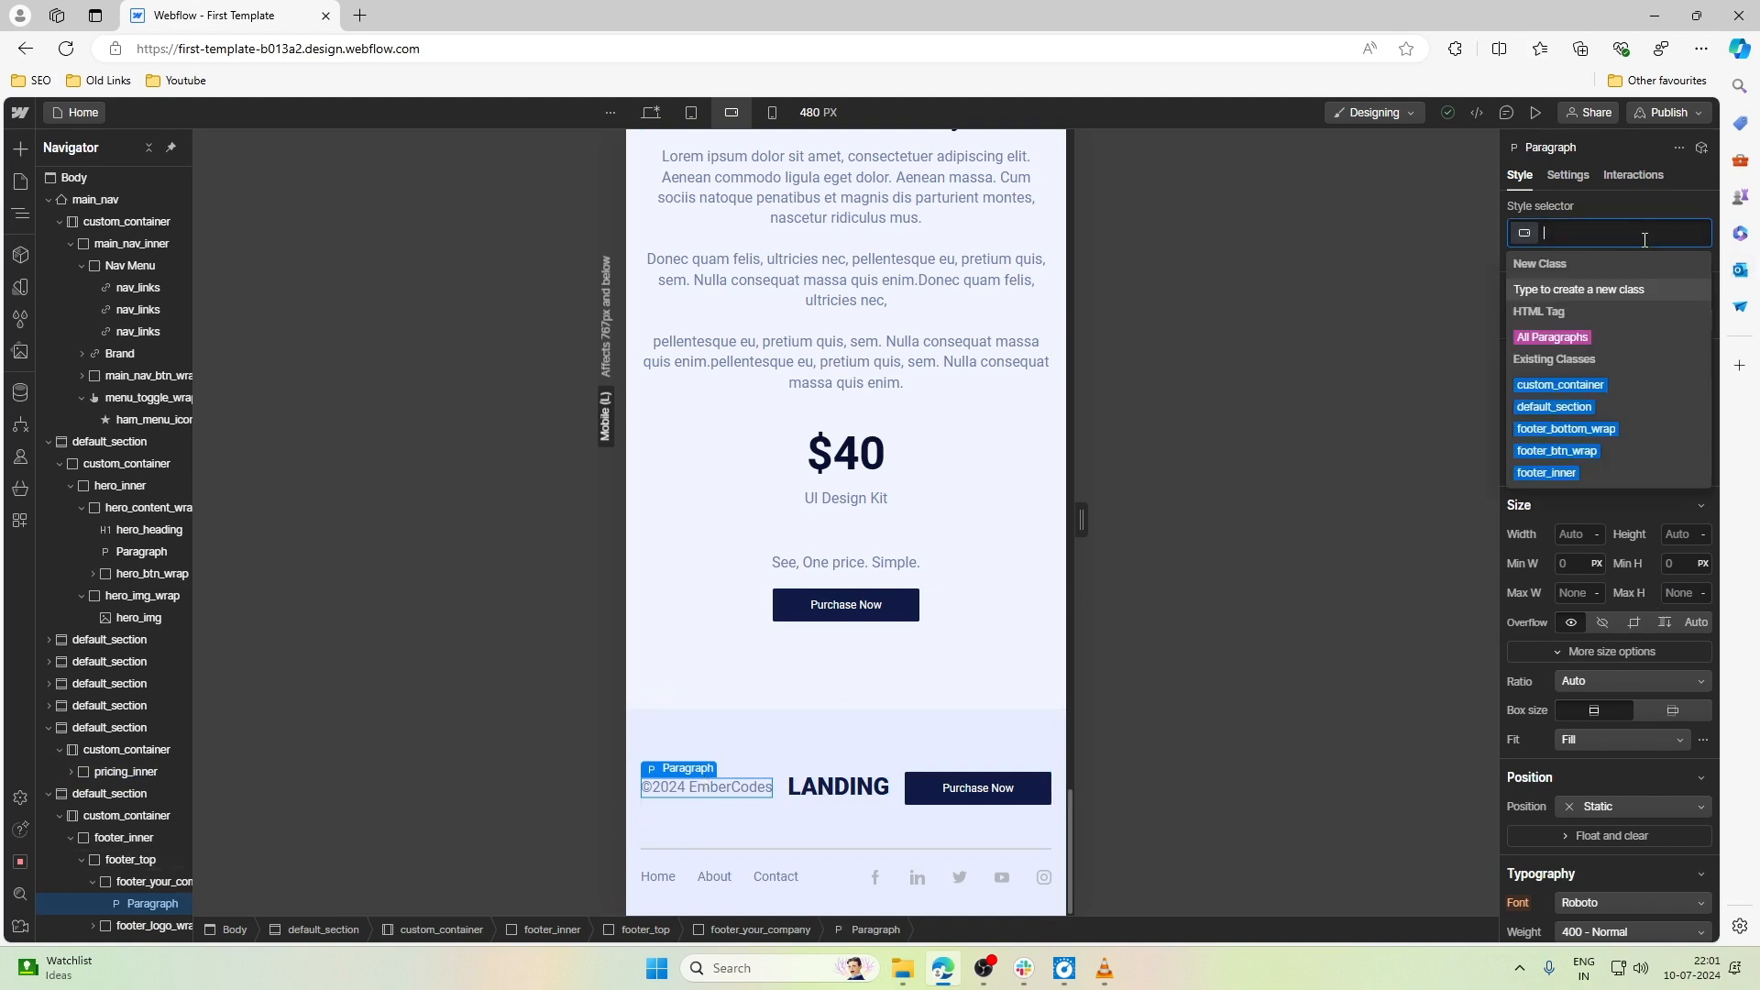
click(1558, 337)
scroll(1572, 502, down, 3)
scroll(1571, 503, down, 1)
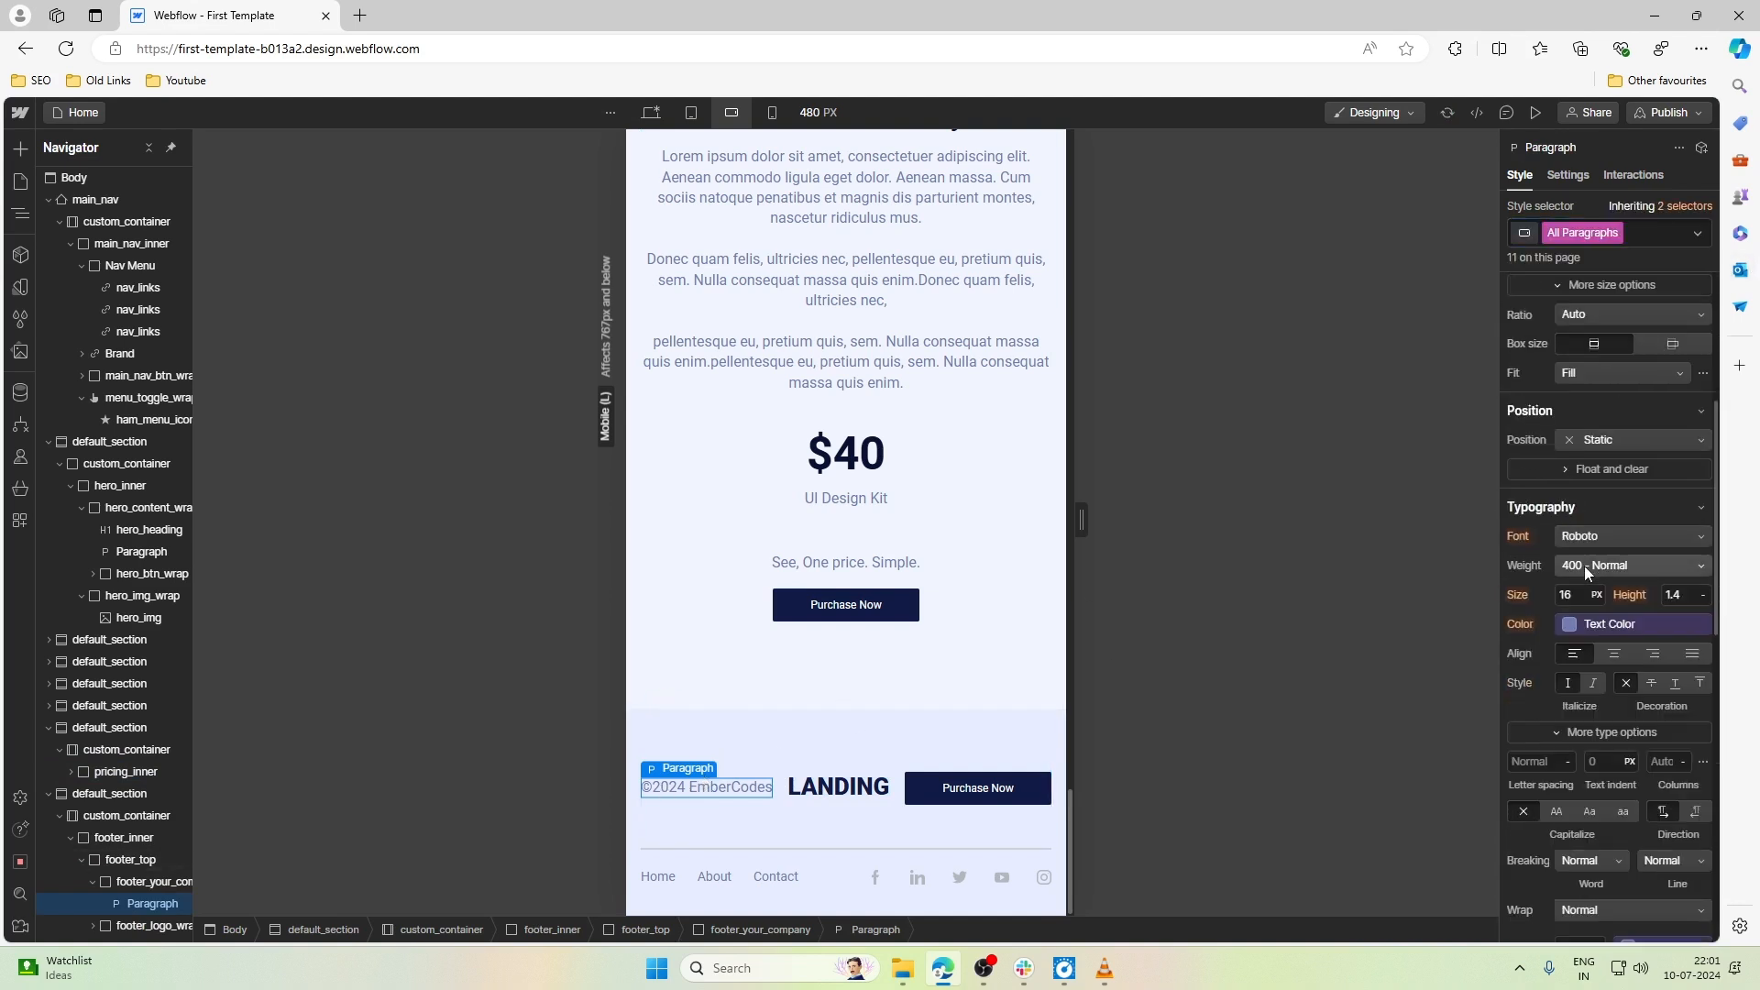
click(1586, 593)
text(15)
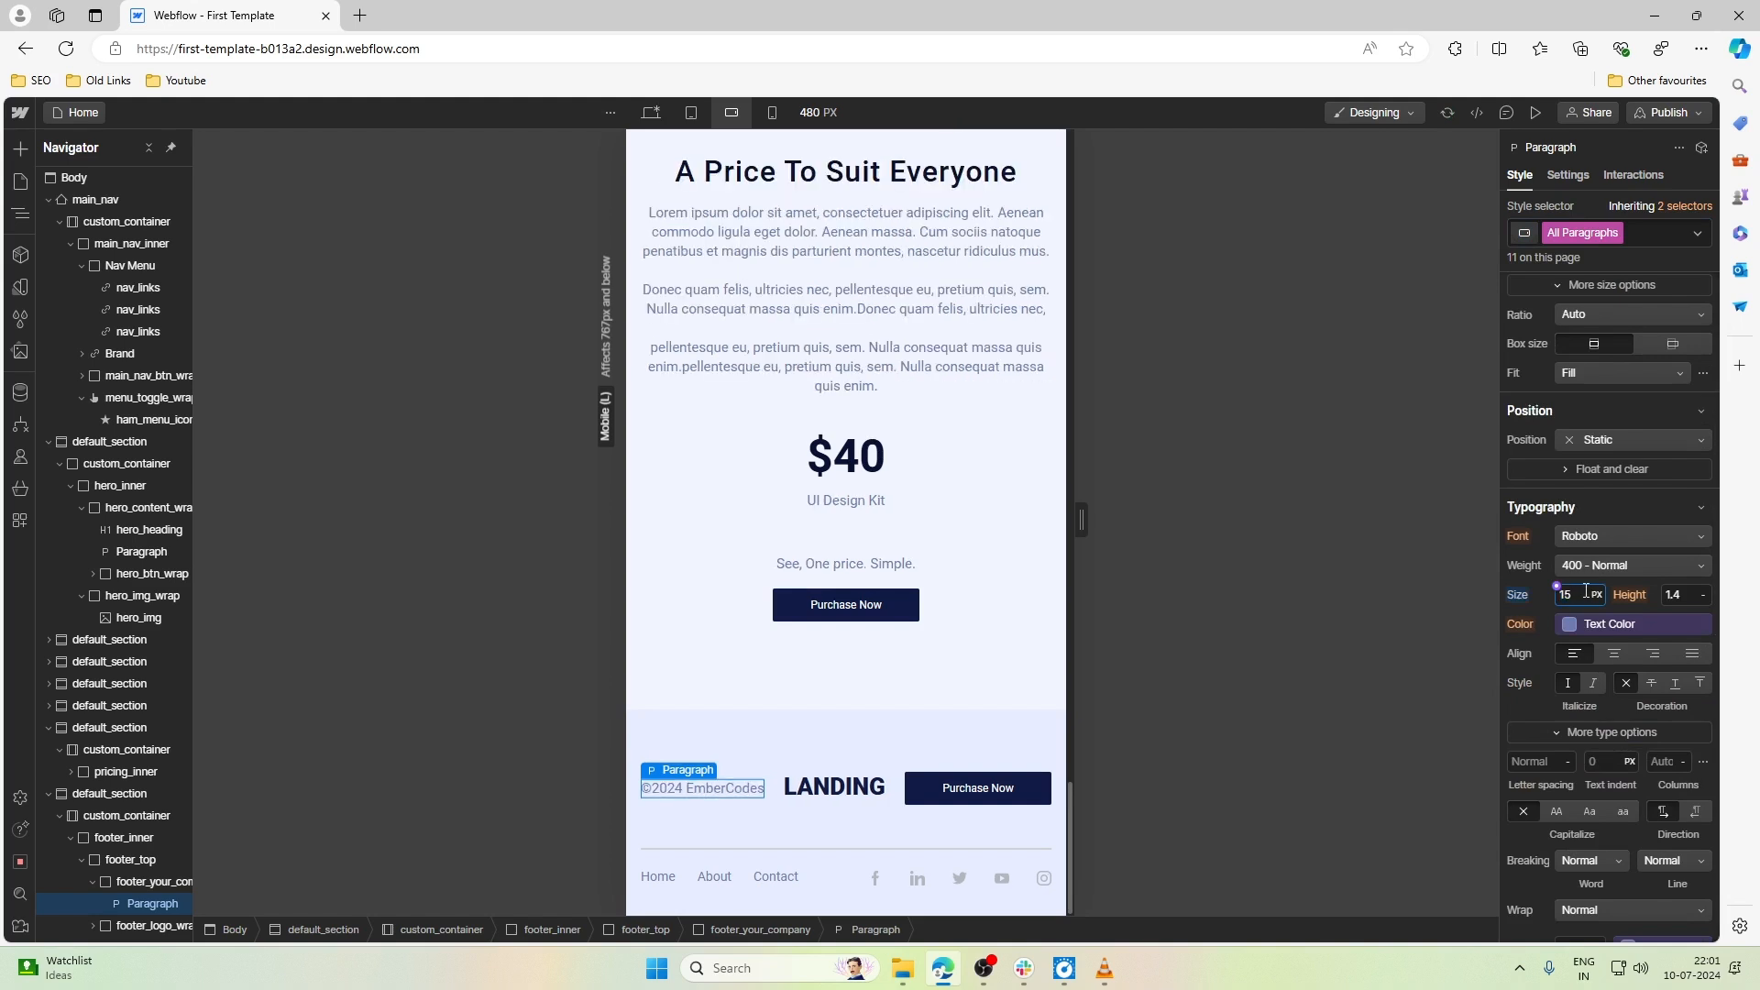
key(Down)
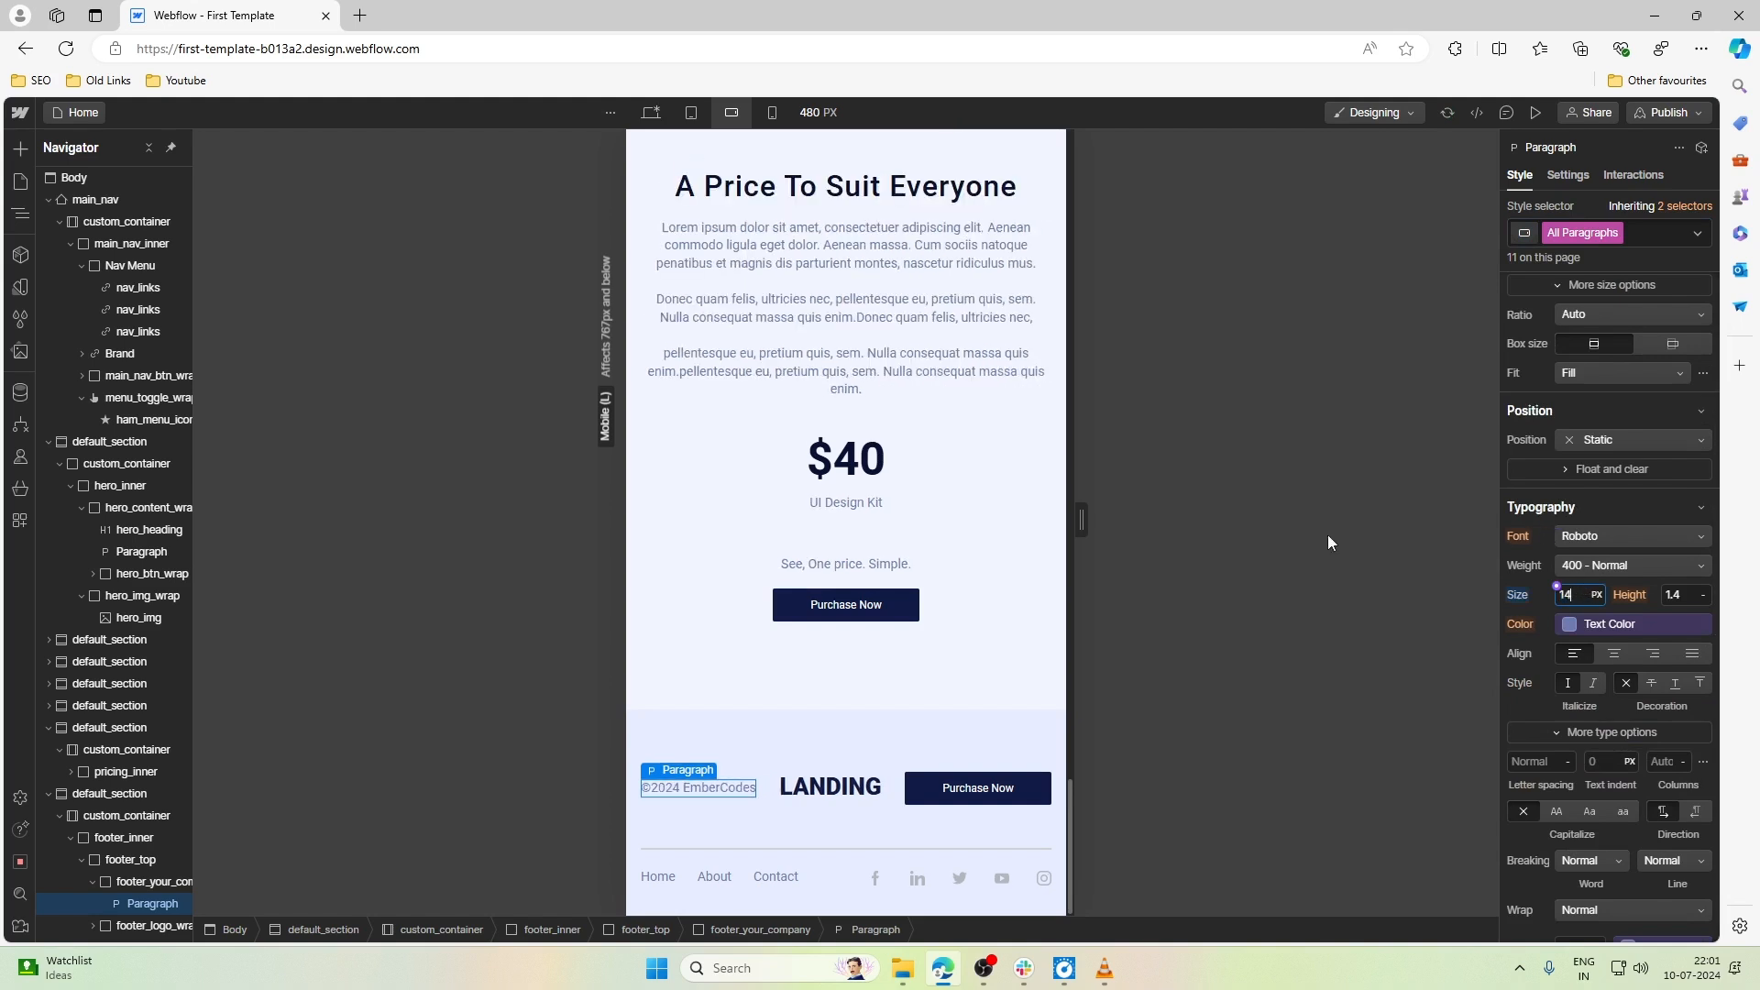
- Set the font size of logo_text, the footer's LANDING logo, to 1.4rem at the Mobile landscape breakpoint
click(827, 790)
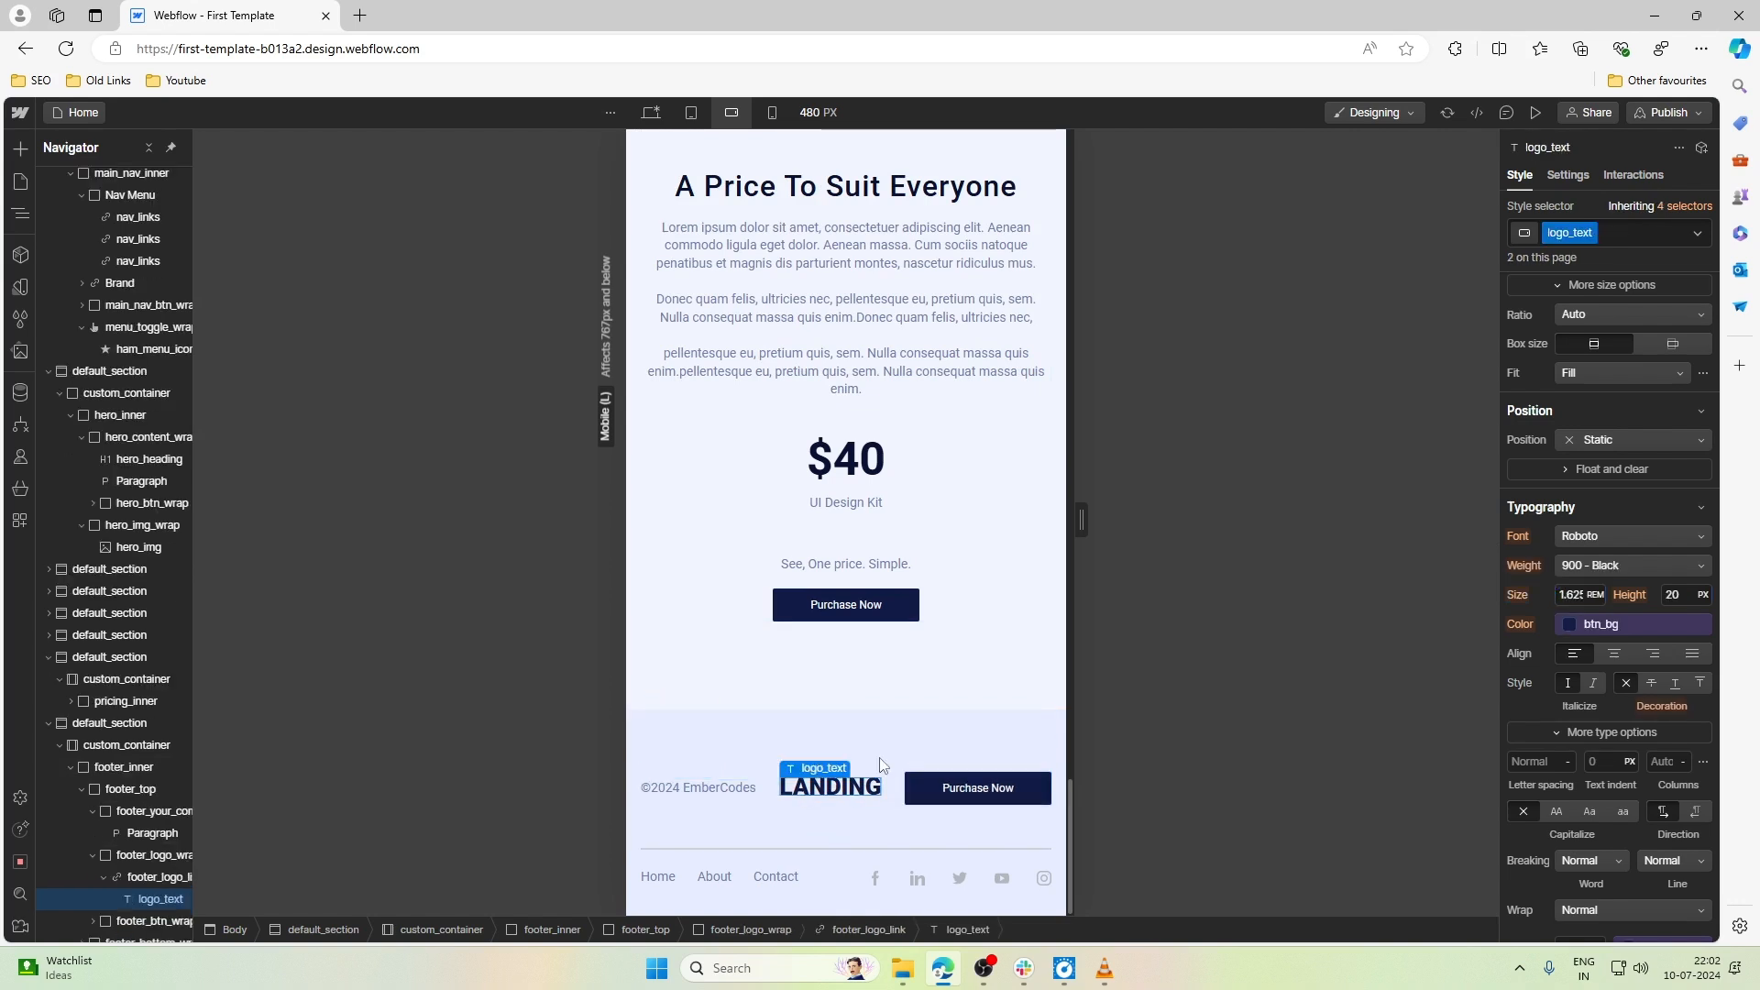
click(1579, 597)
text(1.4)
key(BackSpace)
text(3)
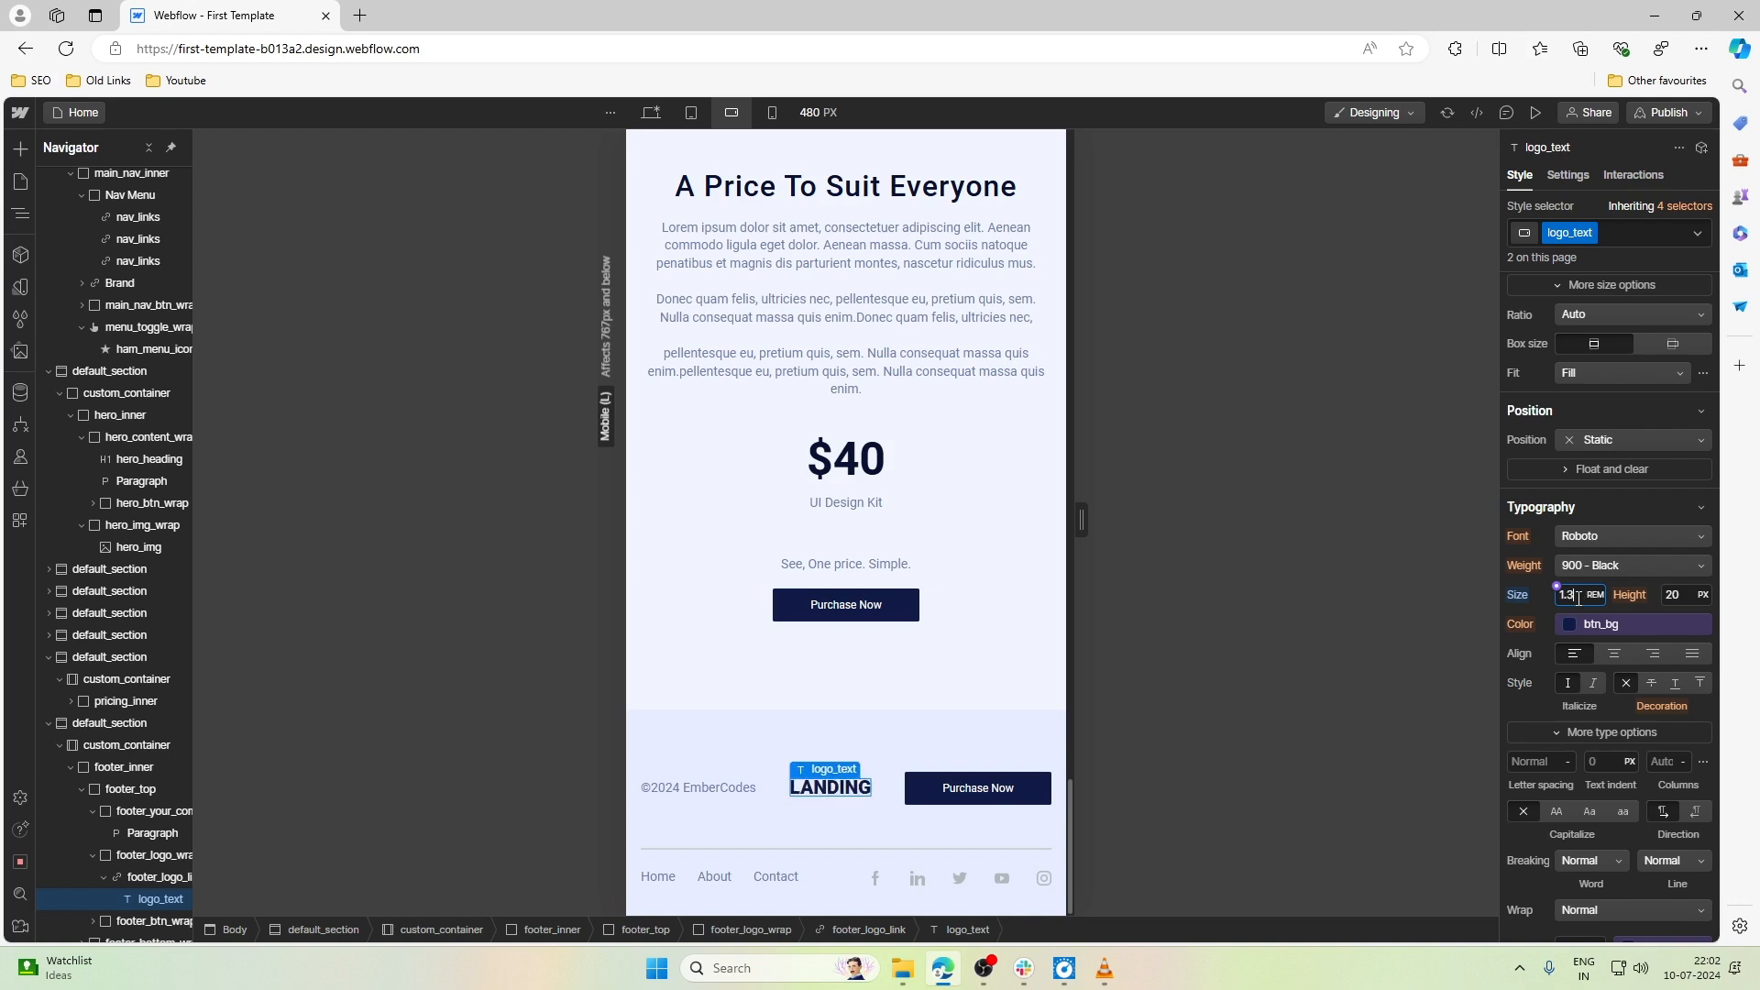
key(BackSpace)
text(4)
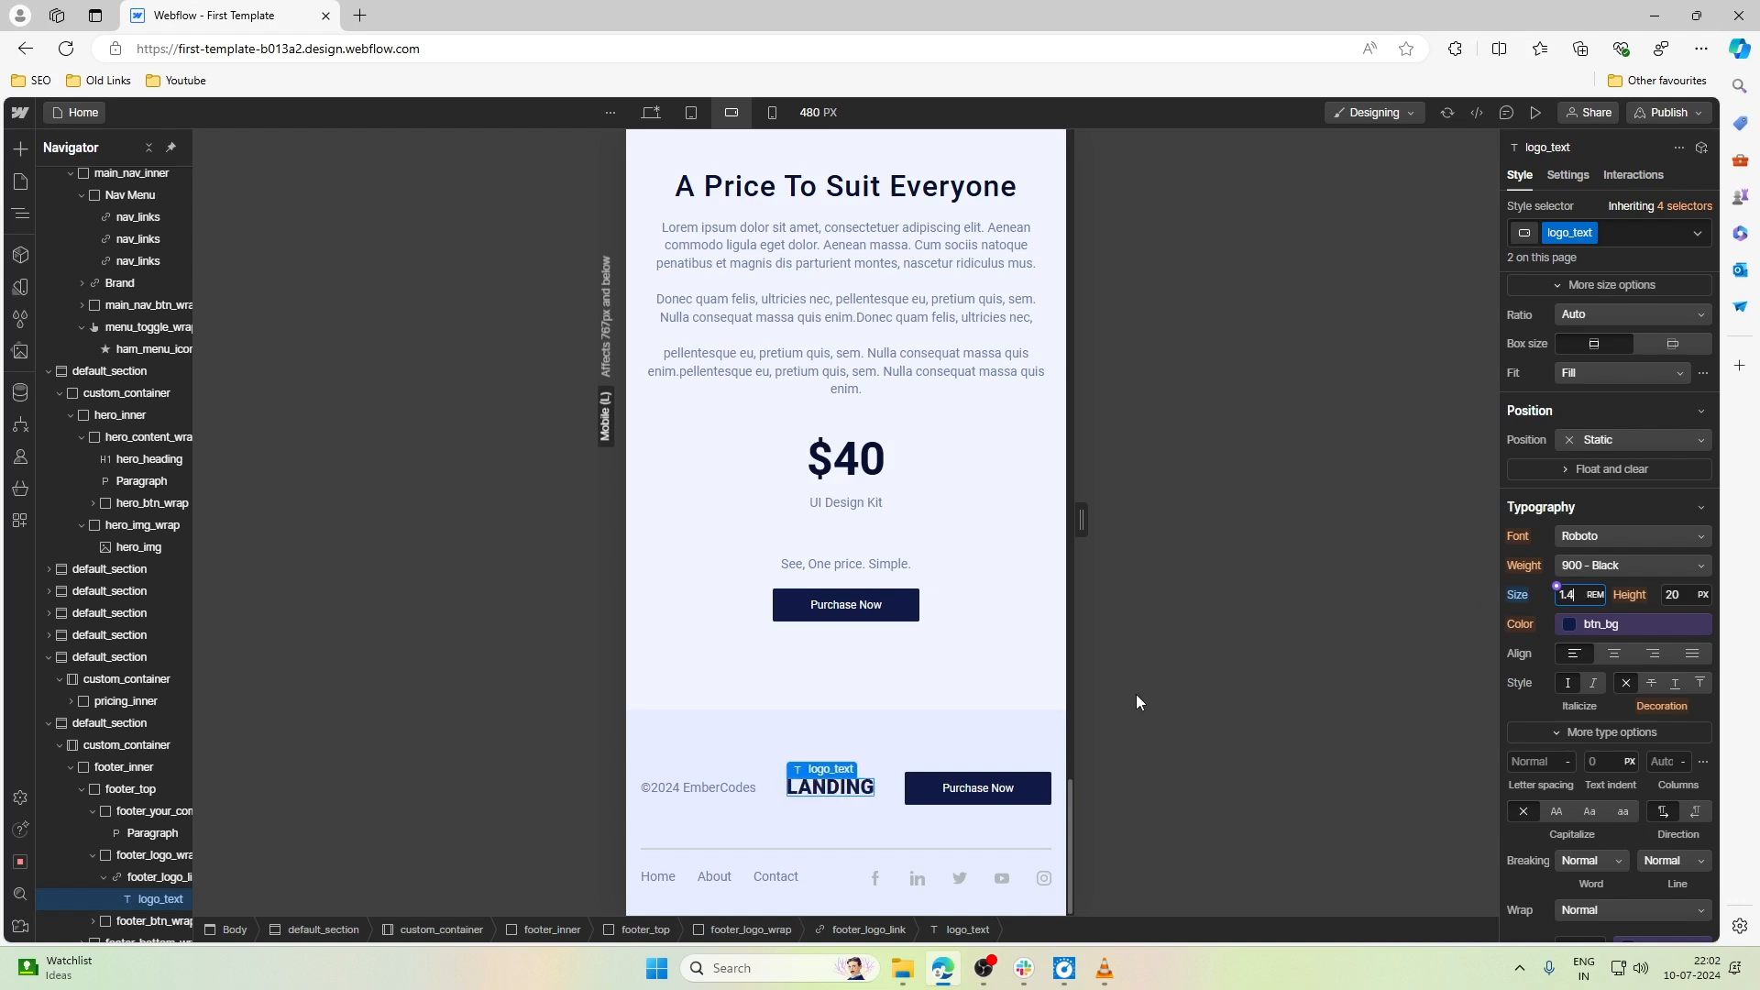
- Set both the minimum width and the minimum height of main_btn, the footer's Purchase Now button, to Auto at Mobile landscape
click(973, 790)
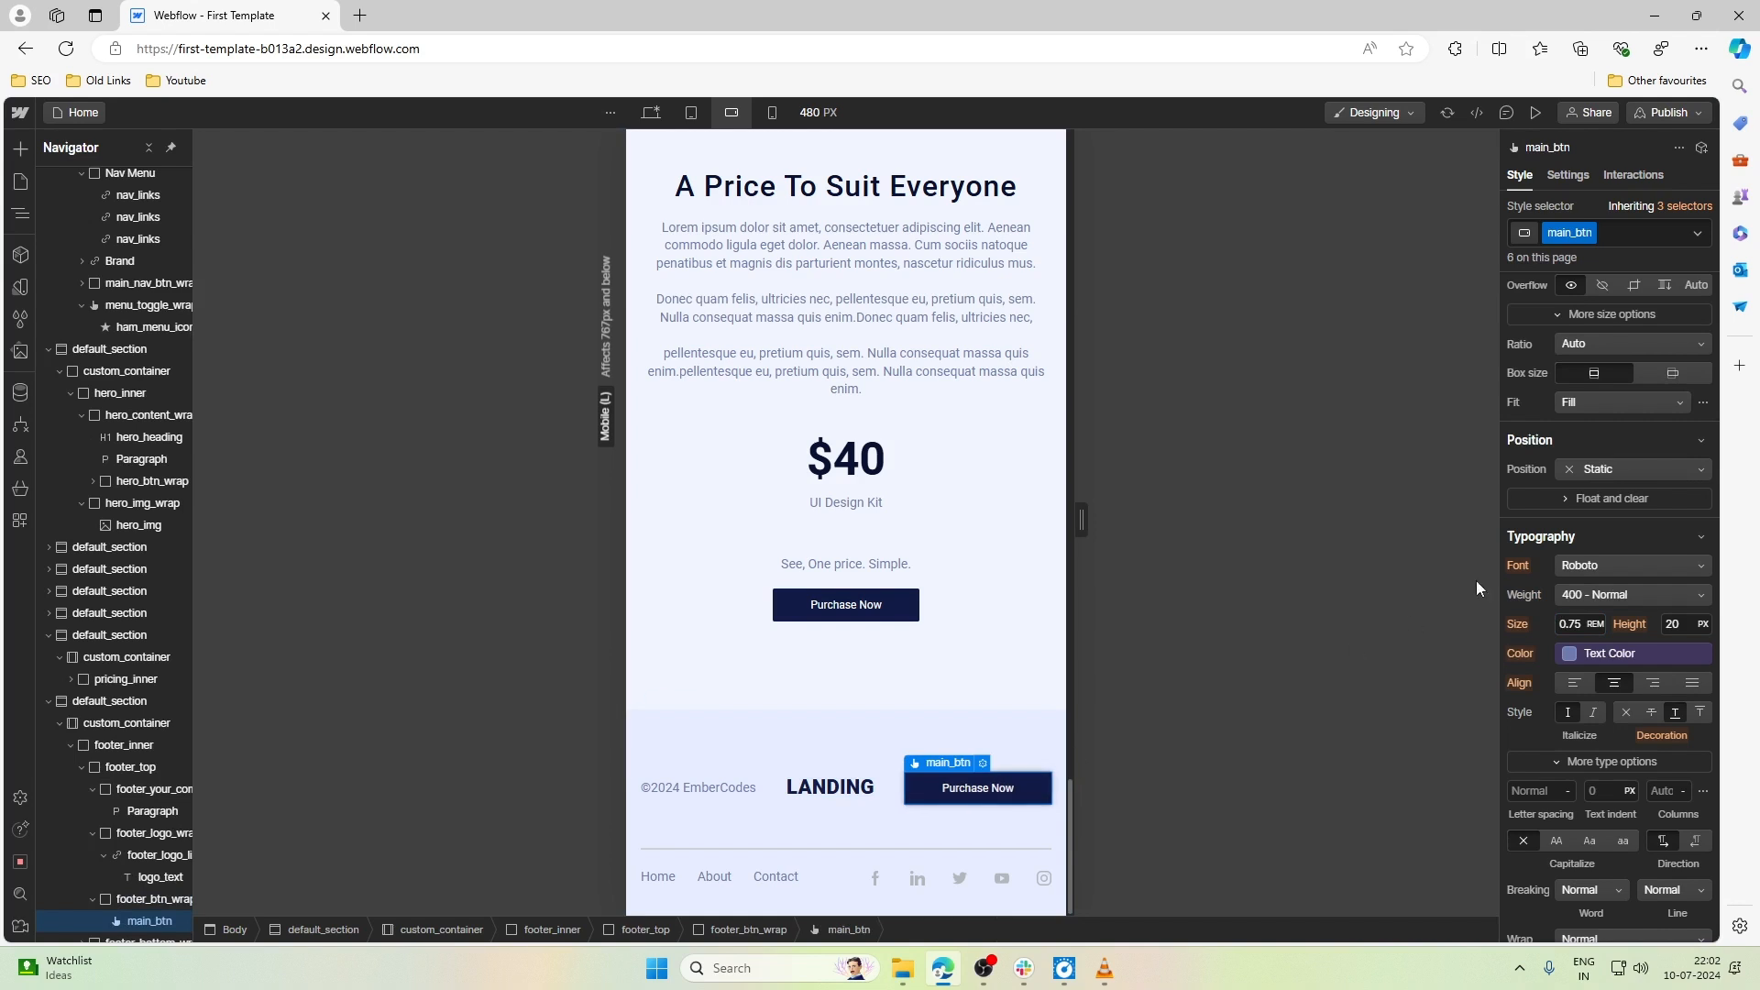
scroll(1643, 564, up, 4)
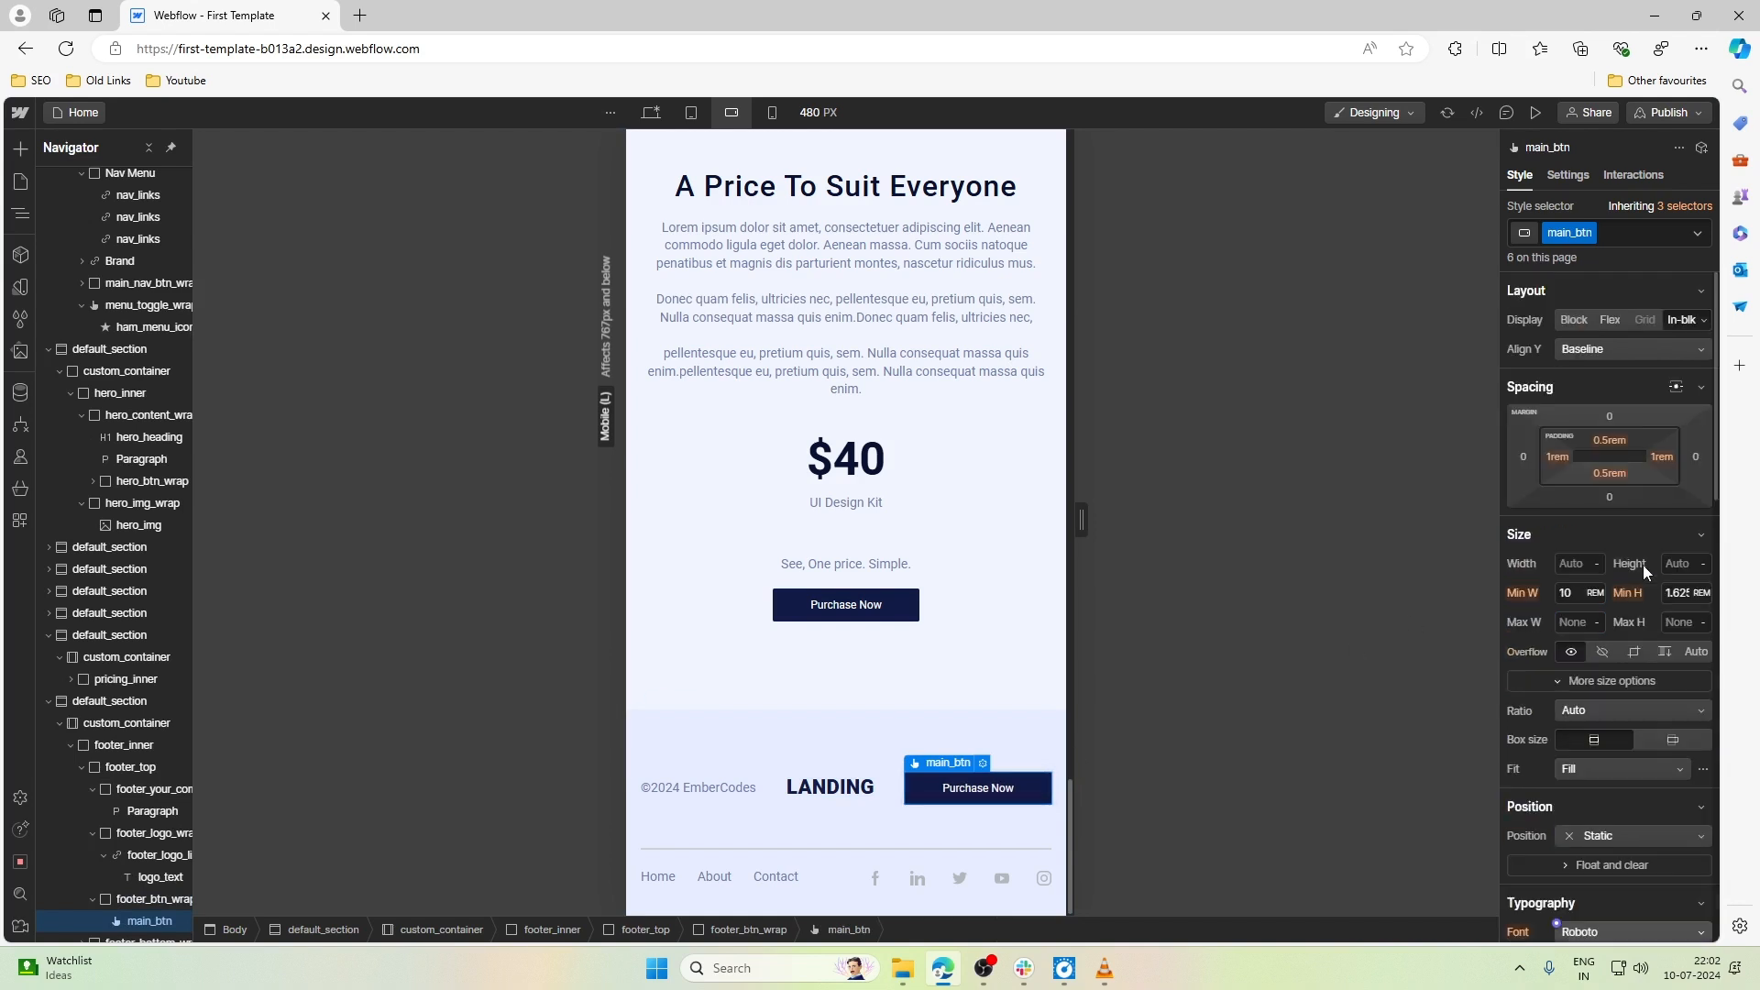
click(1595, 593)
click(1602, 722)
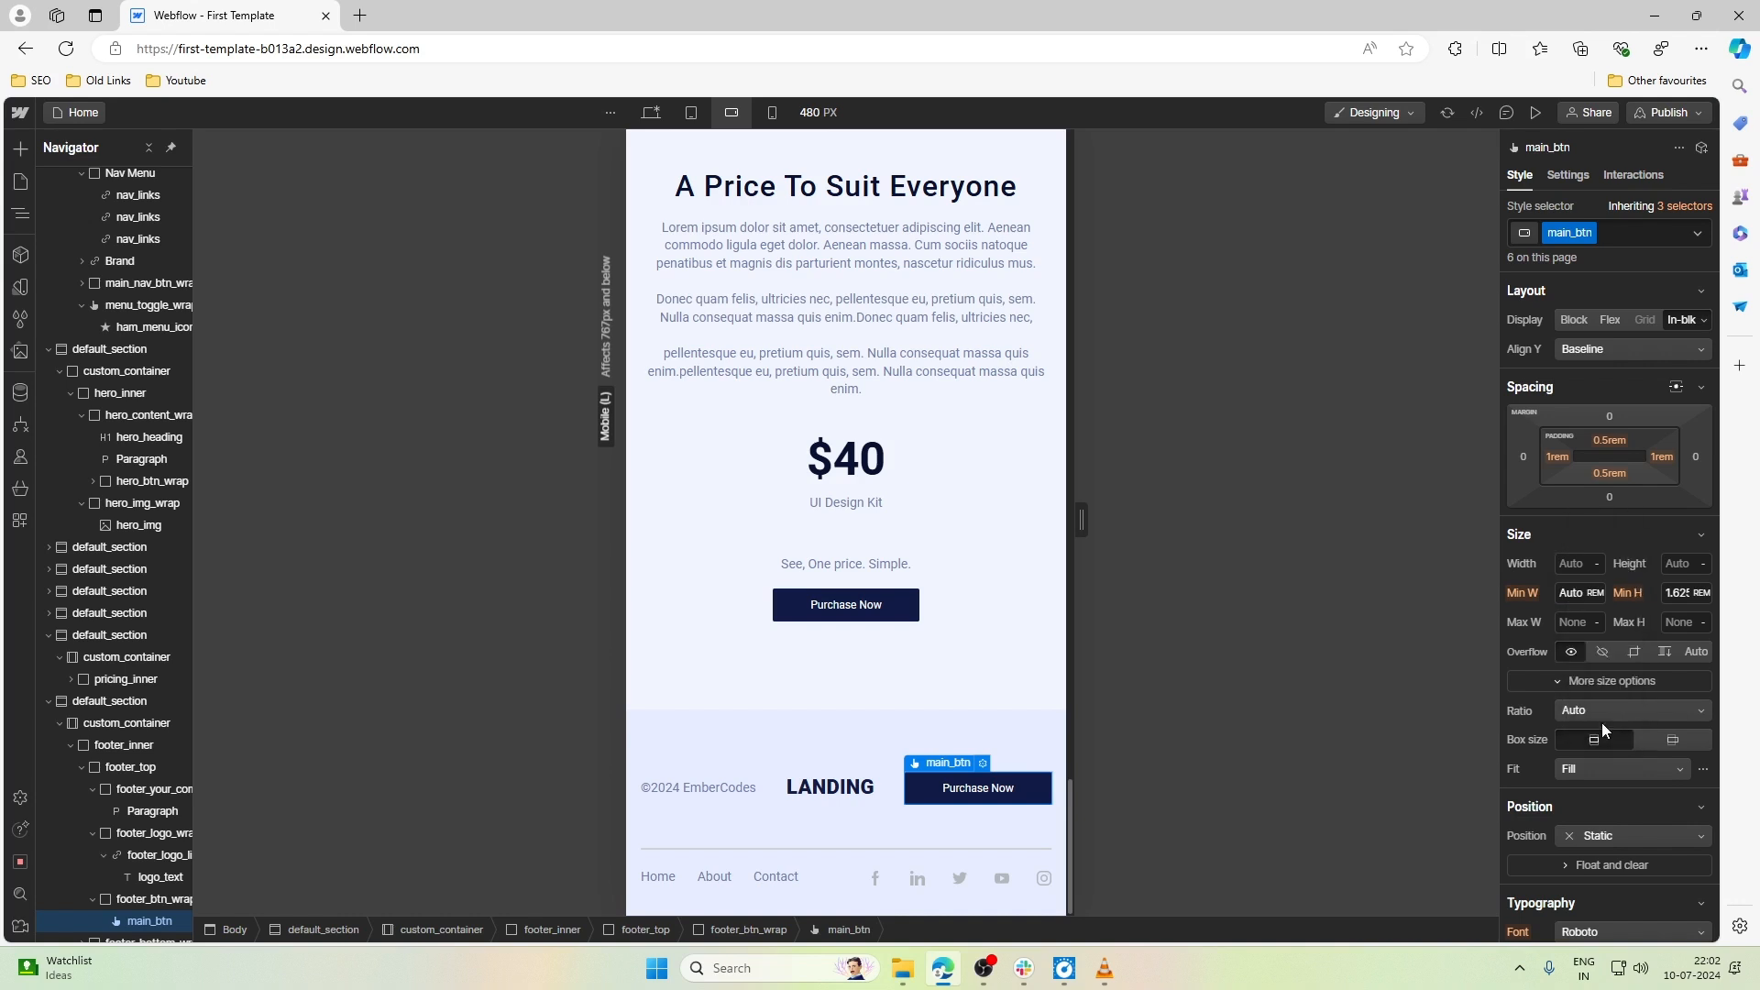
click(1702, 593)
click(1688, 722)
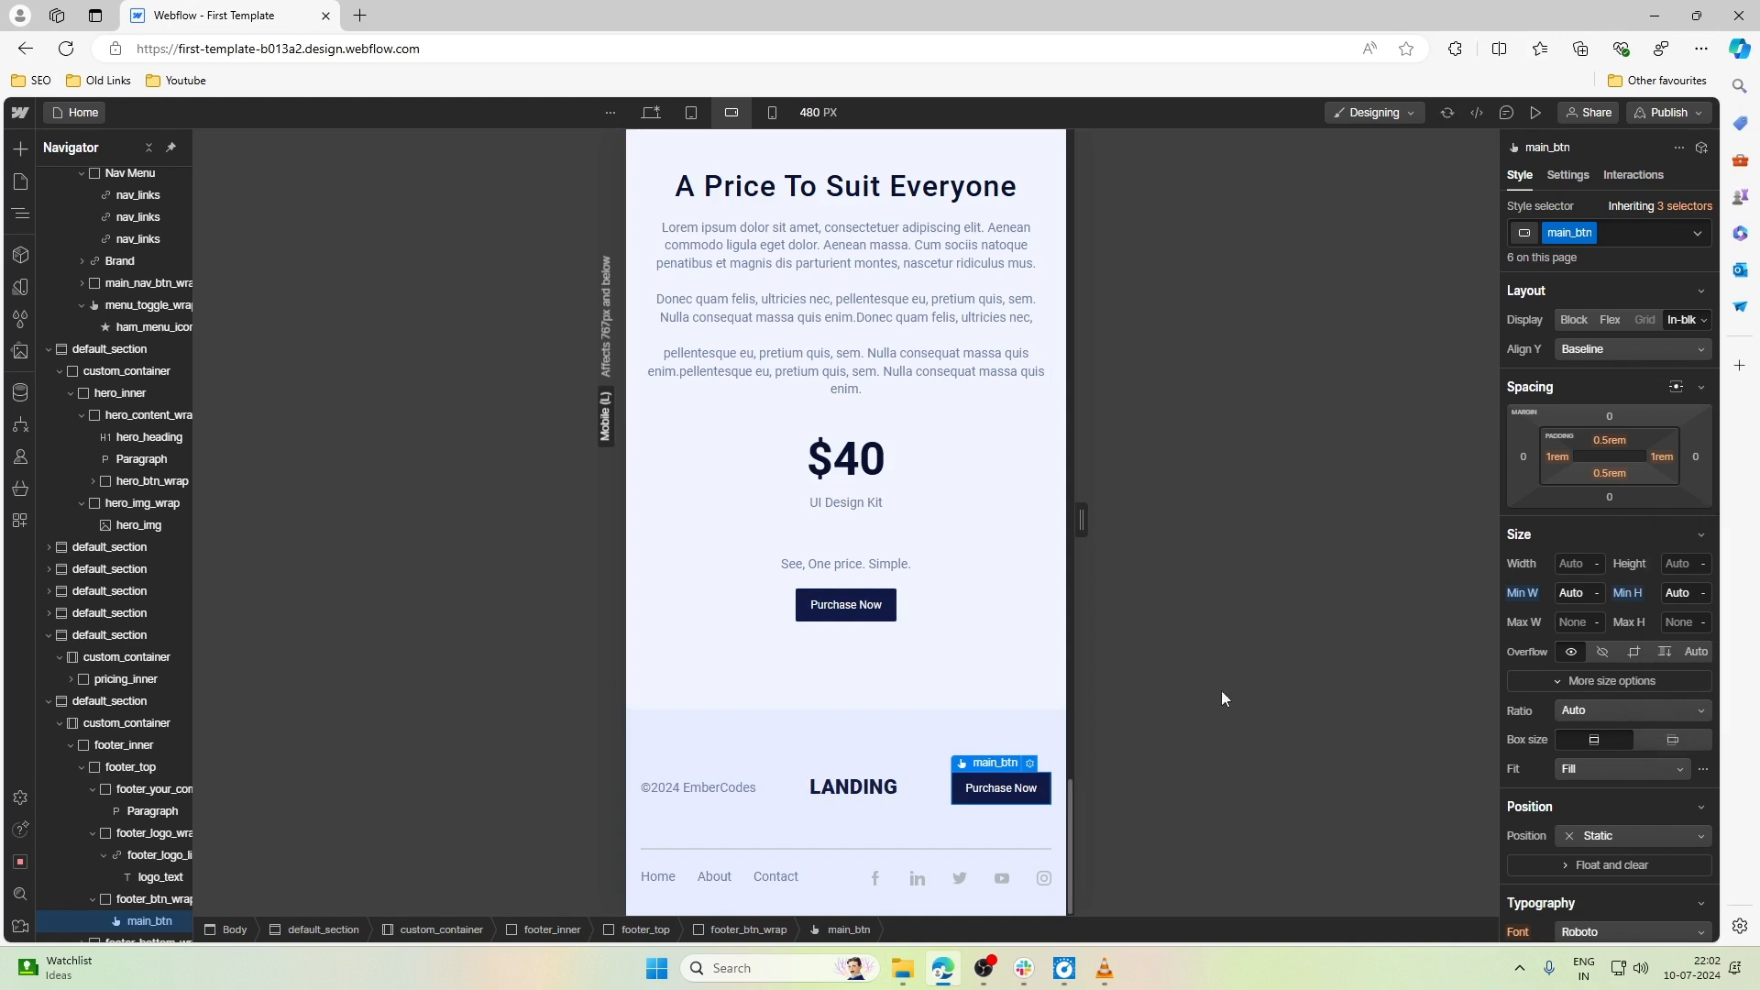
- Review the page's sections from the navbar and hero down to the pricing block at the Mobile landscape breakpoint
scroll(889, 646, up, 10)
scroll(896, 657, up, 15)
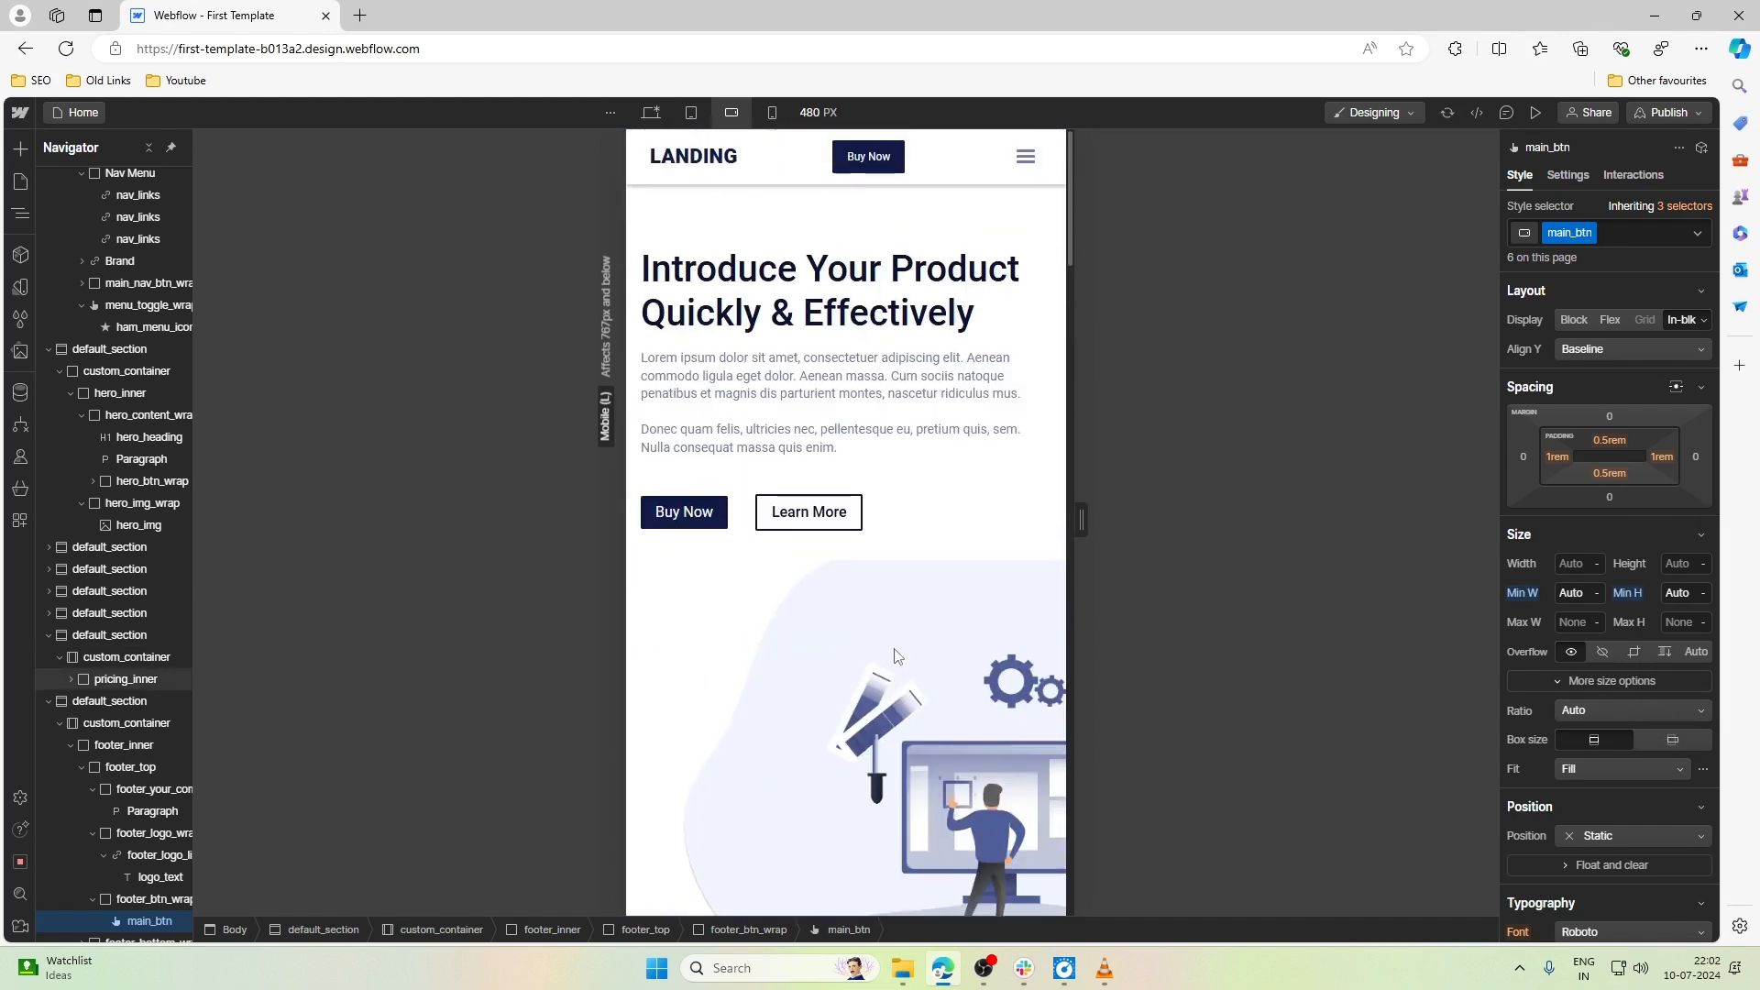
scroll(885, 413, down, 10)
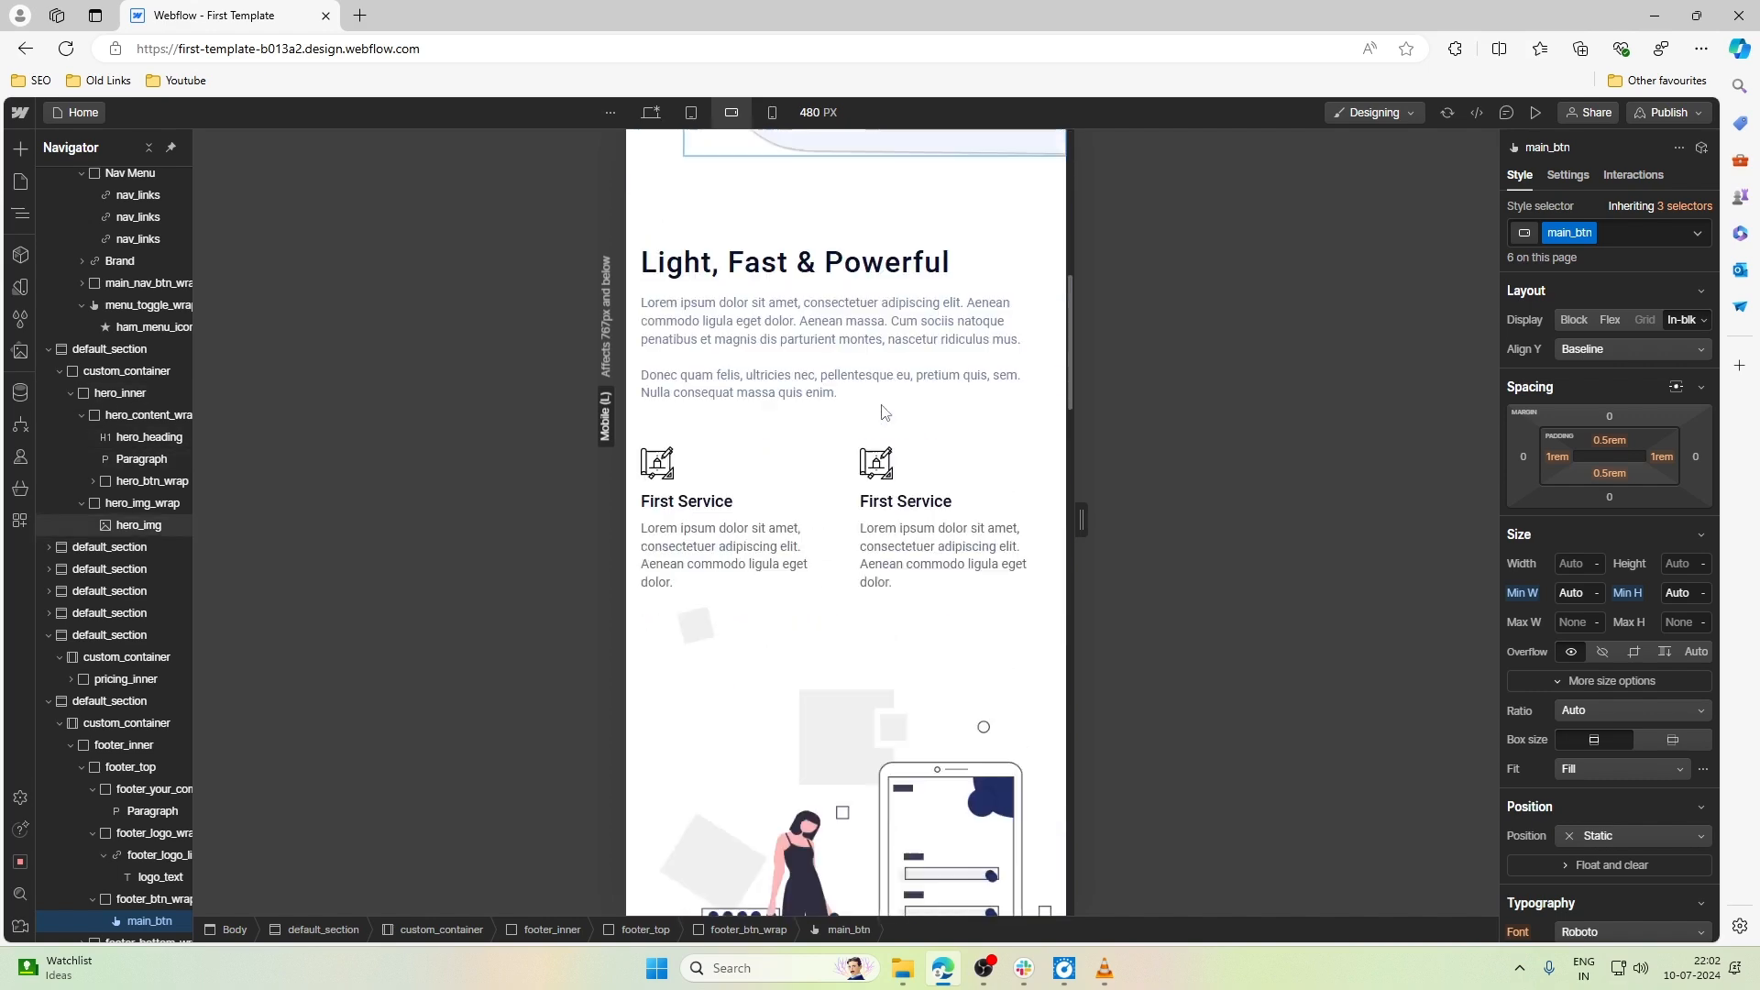
scroll(884, 412, down, 15)
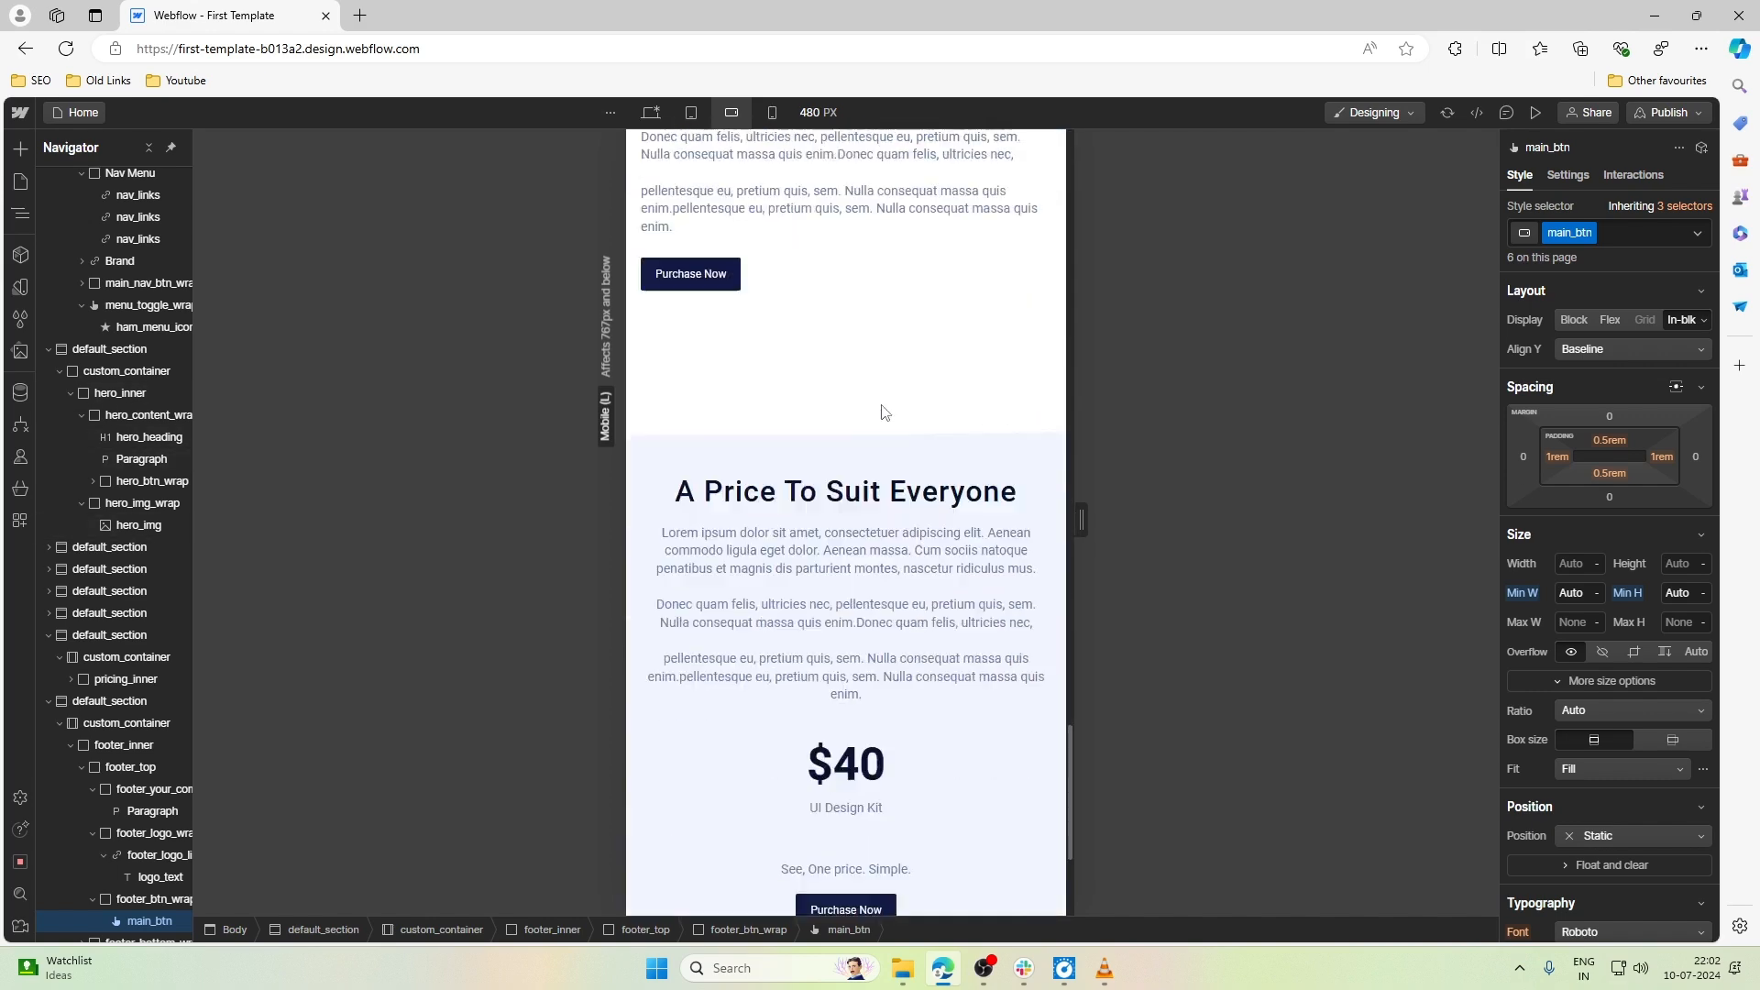
scroll(885, 413, up, 1)
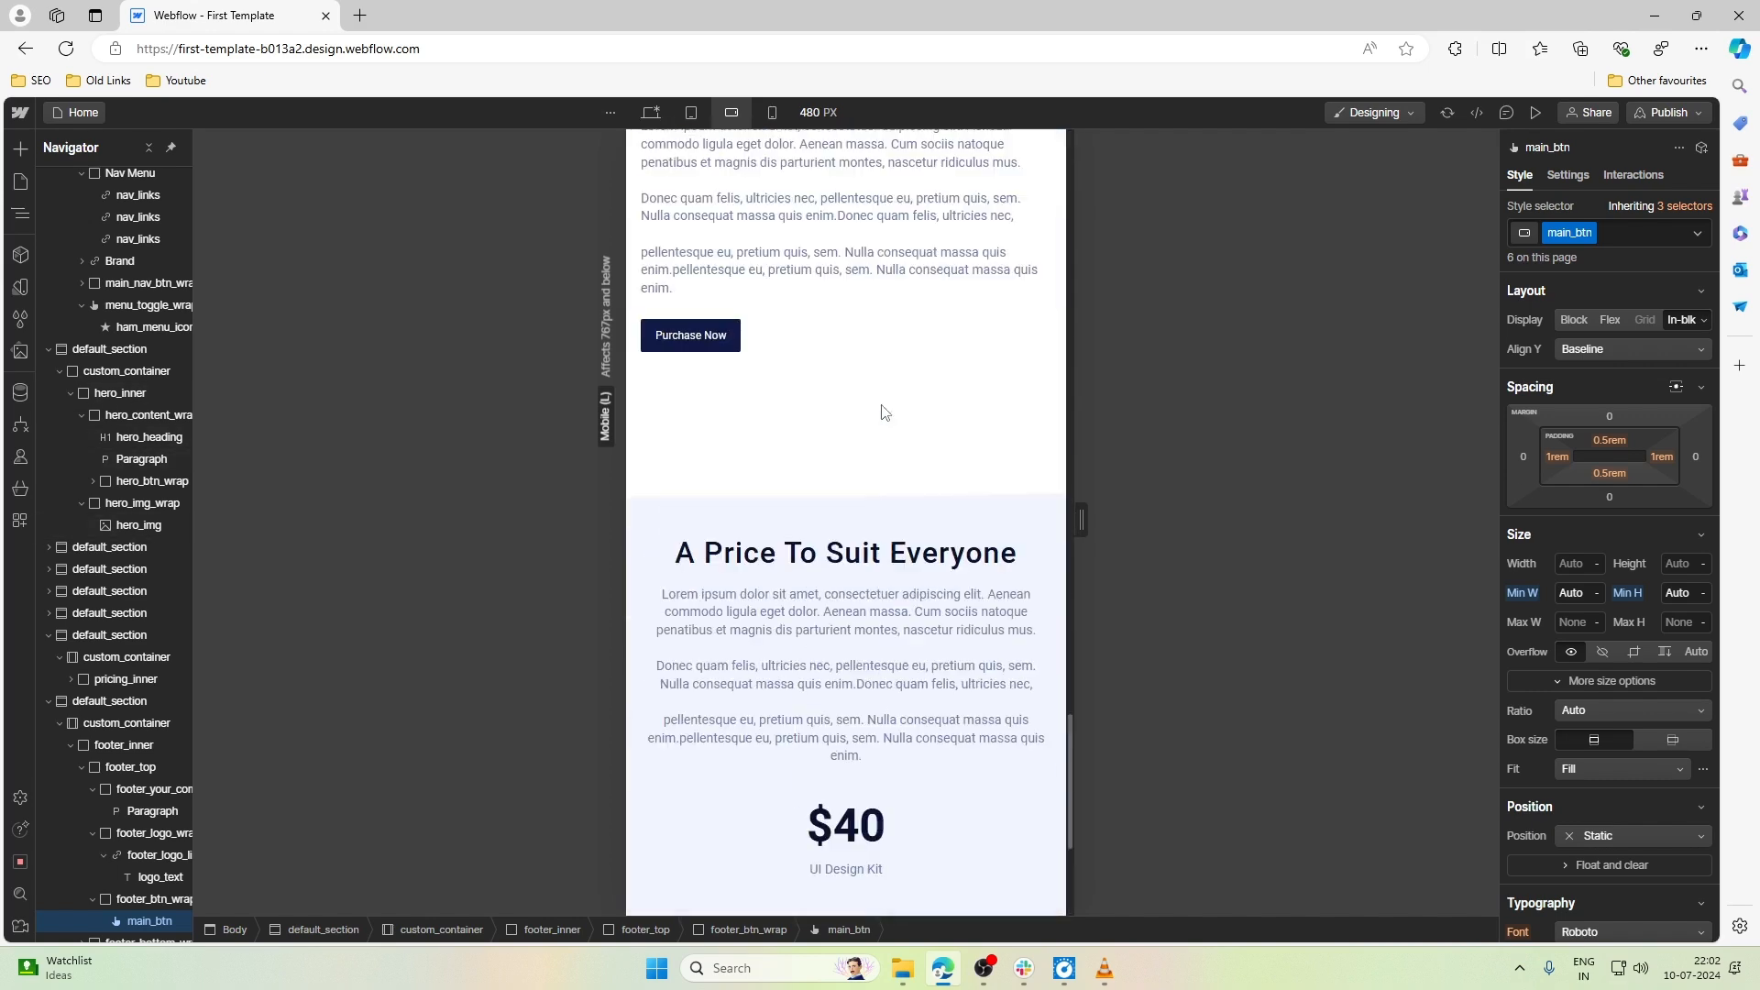
click(855, 456)
scroll(855, 456, up, 15)
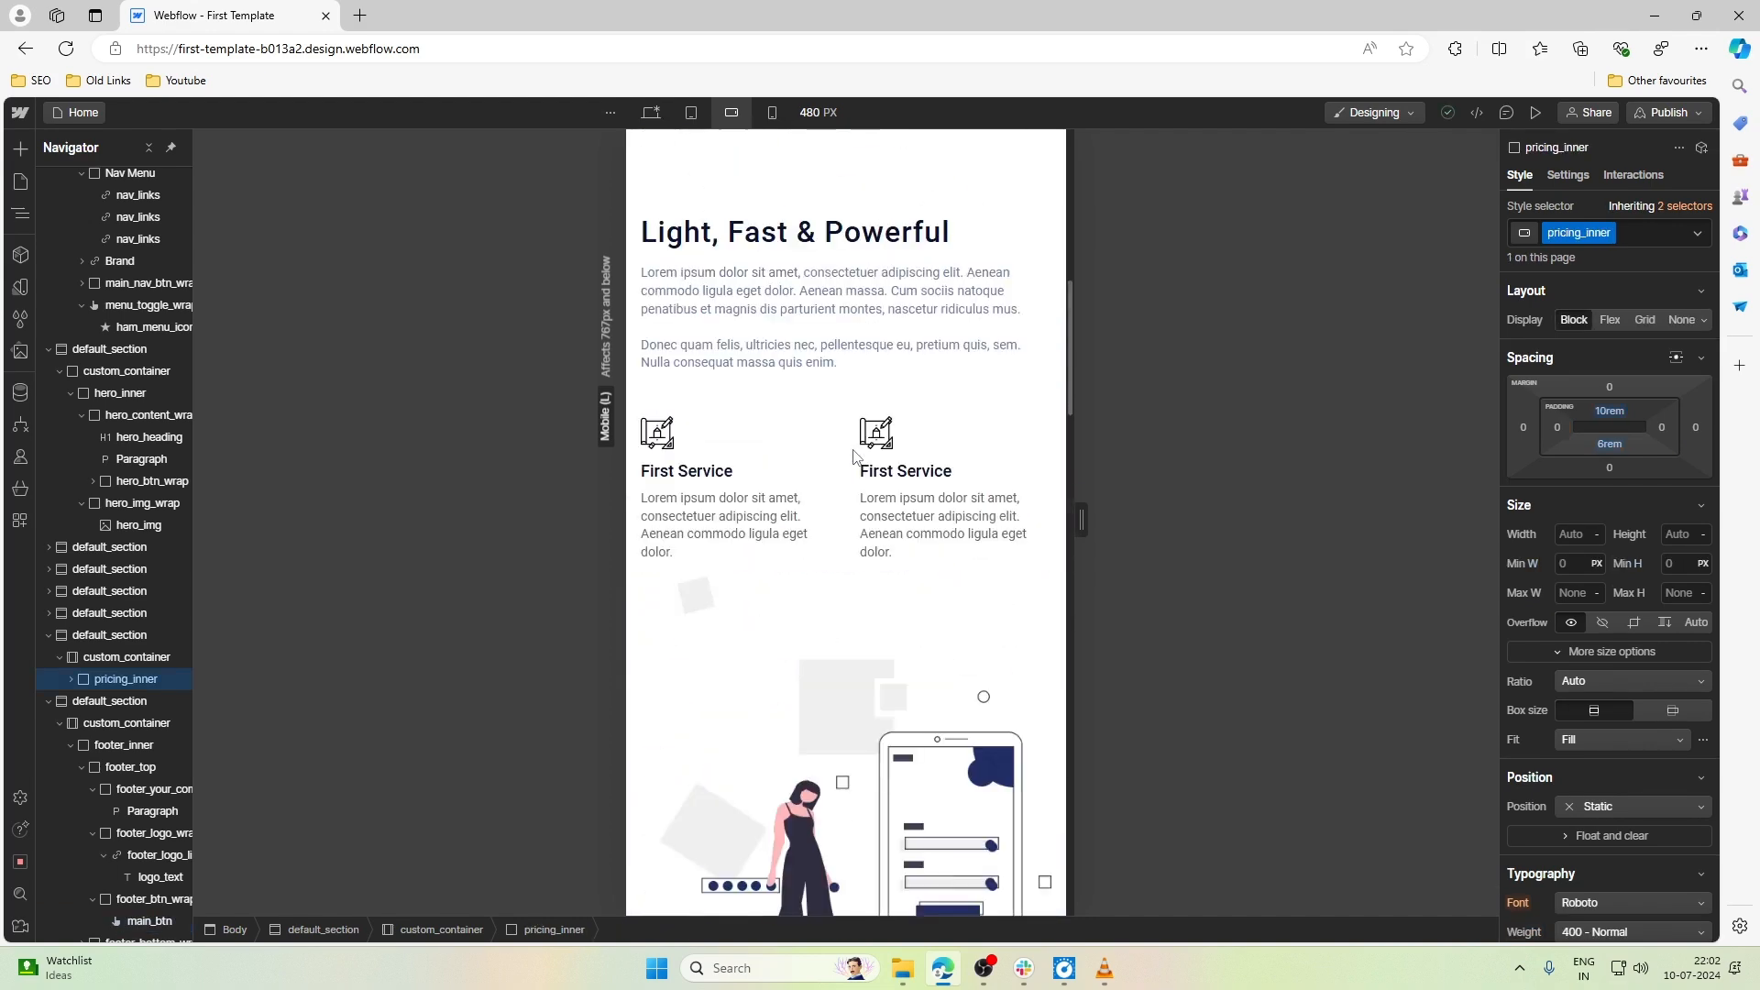
scroll(854, 456, up, 12)
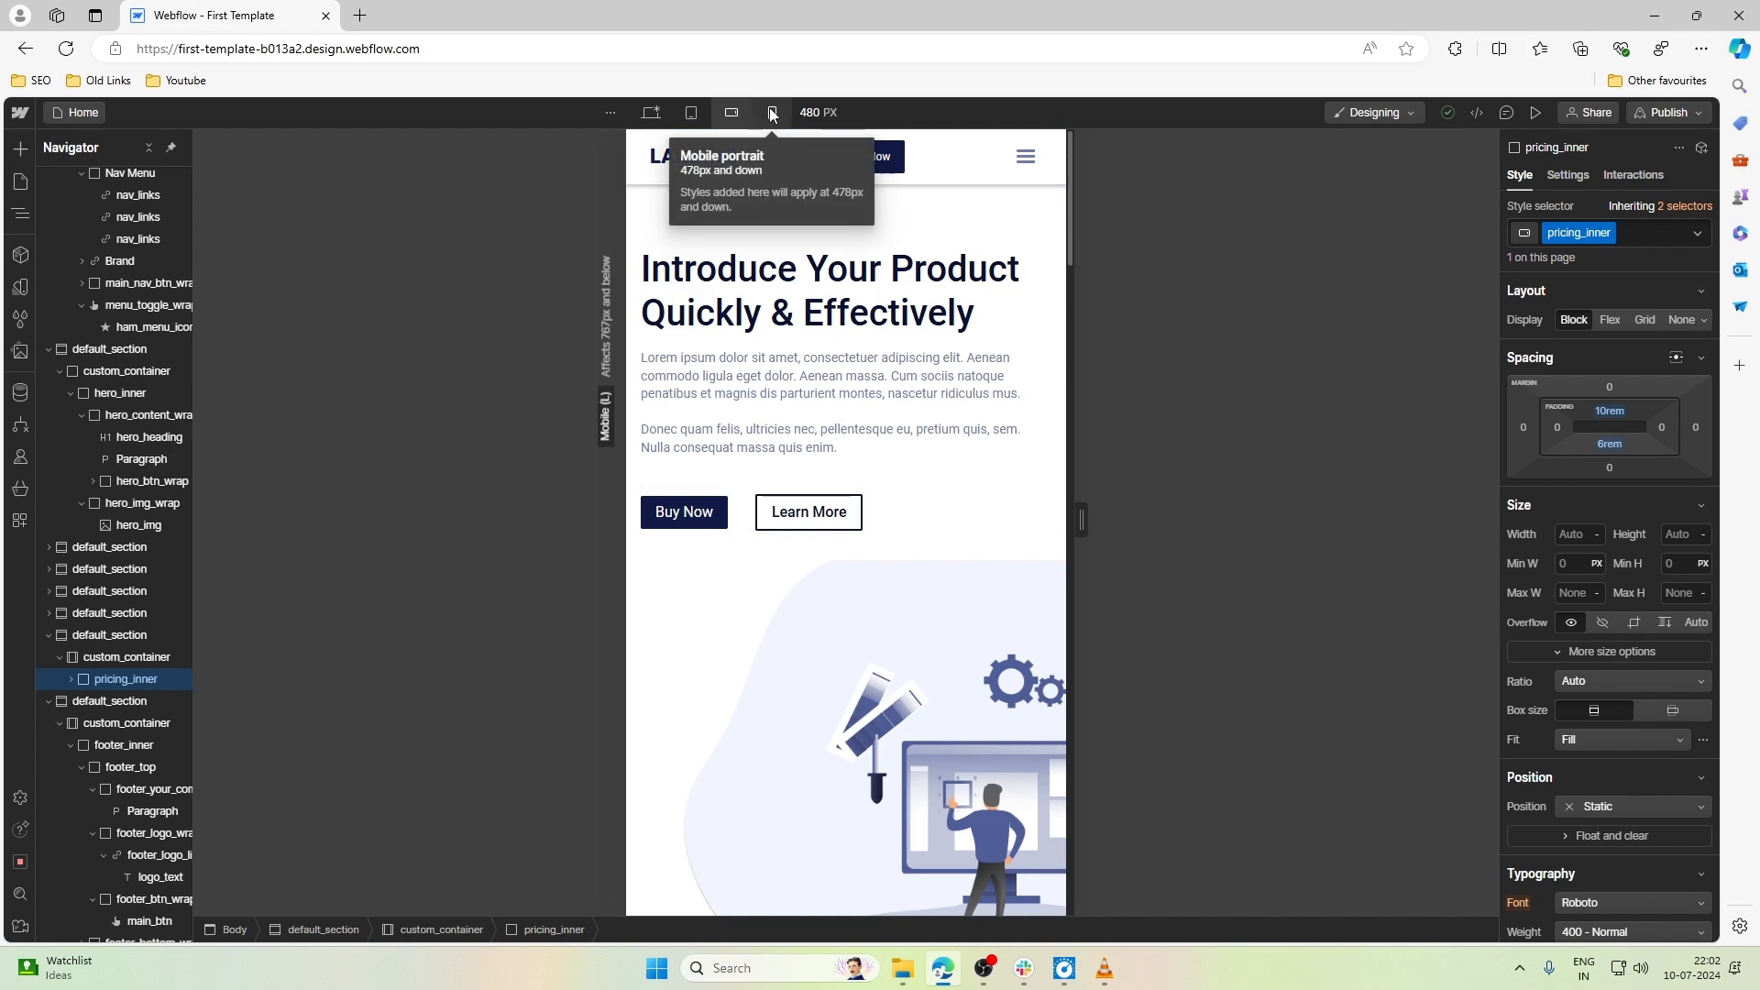
- Switch to the Mobile portrait breakpoint and test the layout by narrowing the canvas to 240 px and widening it back to 320 px
click(771, 112)
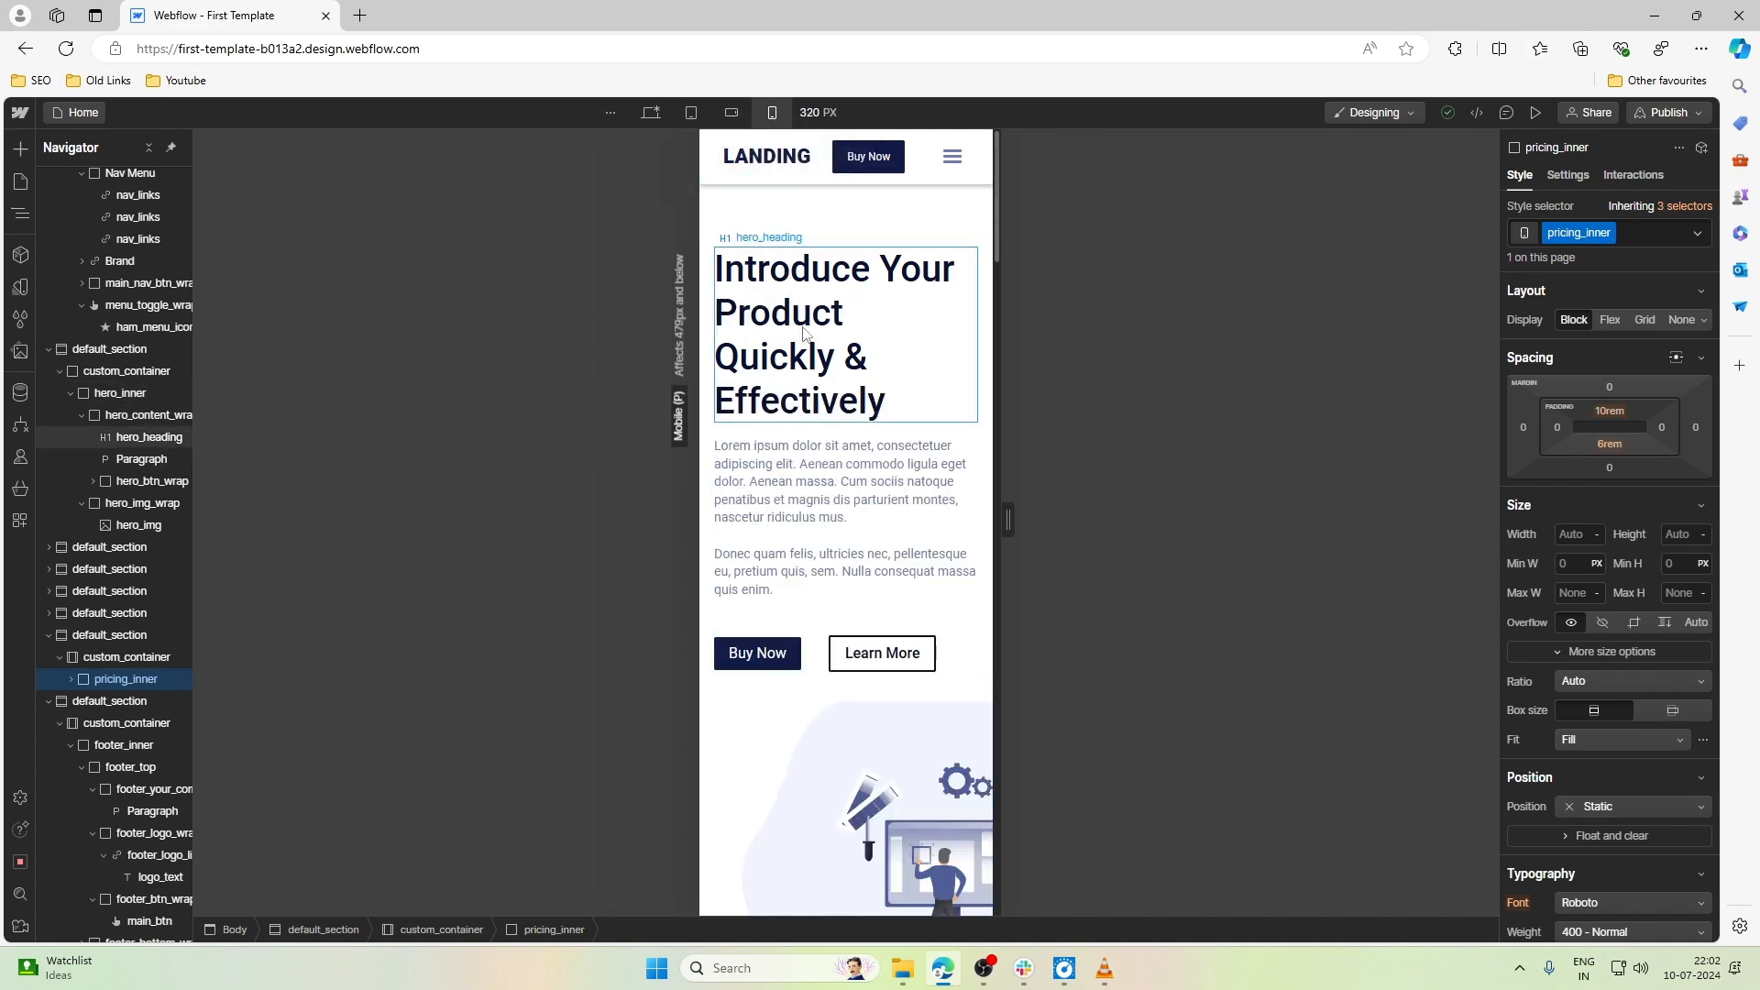
drag(1007, 518, 916, 522)
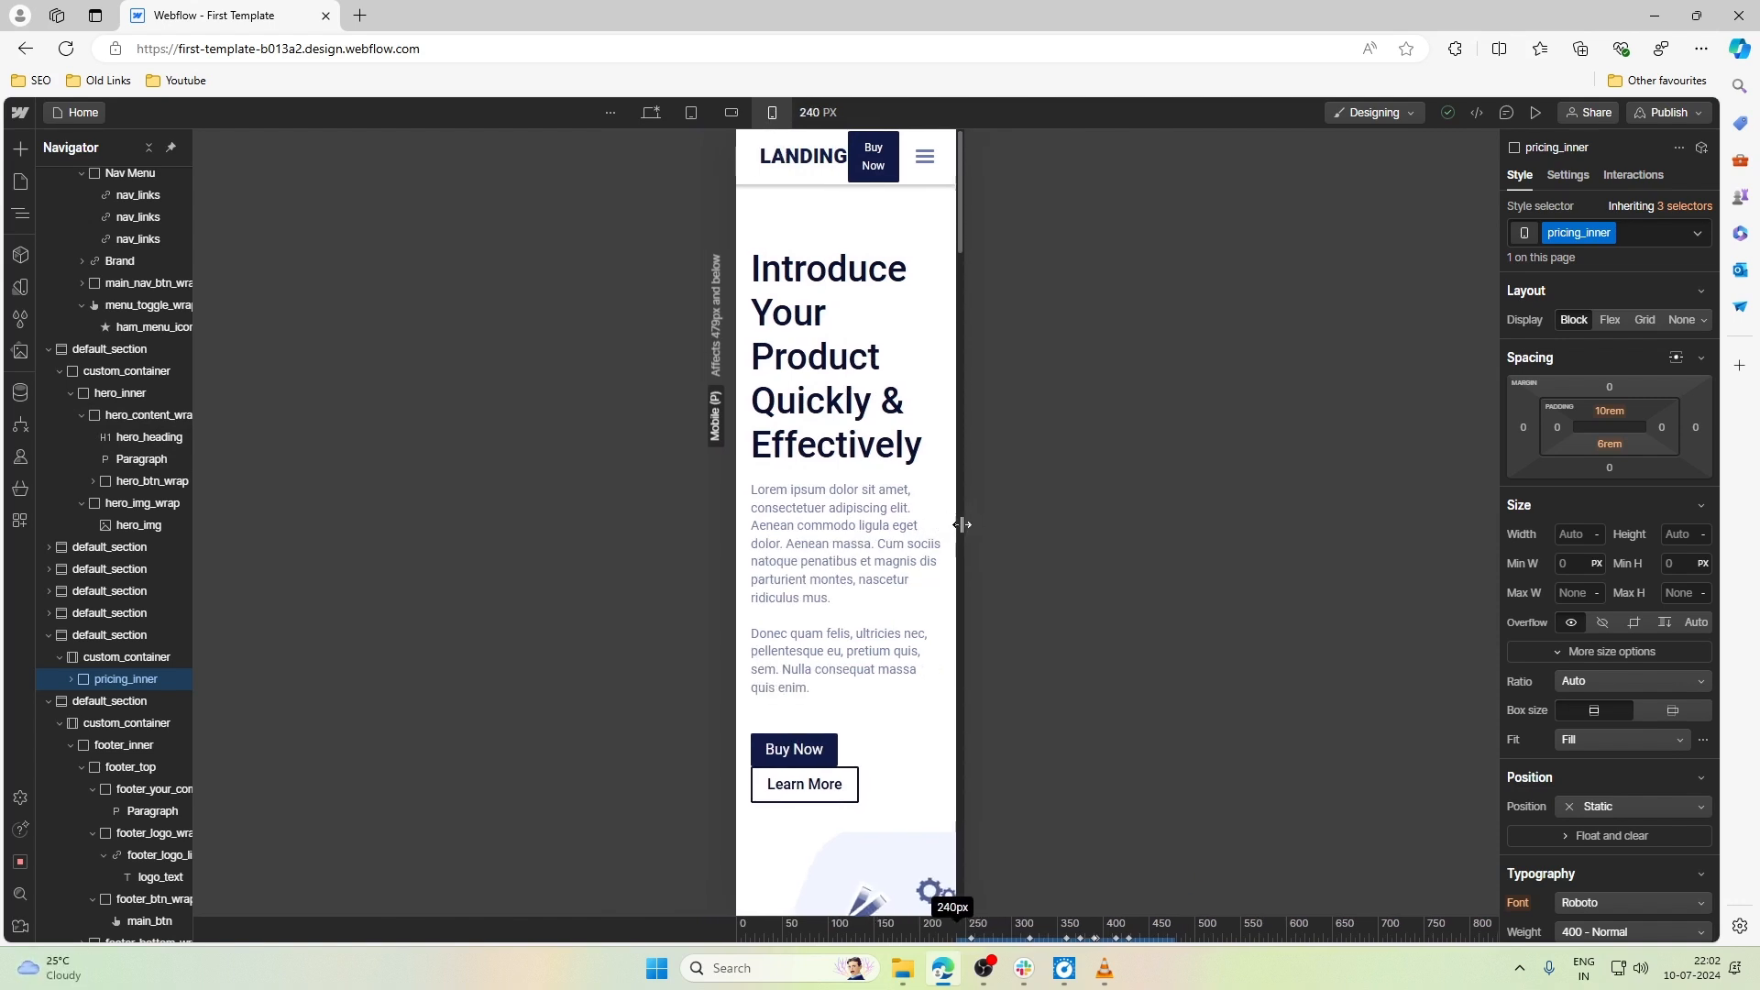
drag(961, 525, 1008, 531)
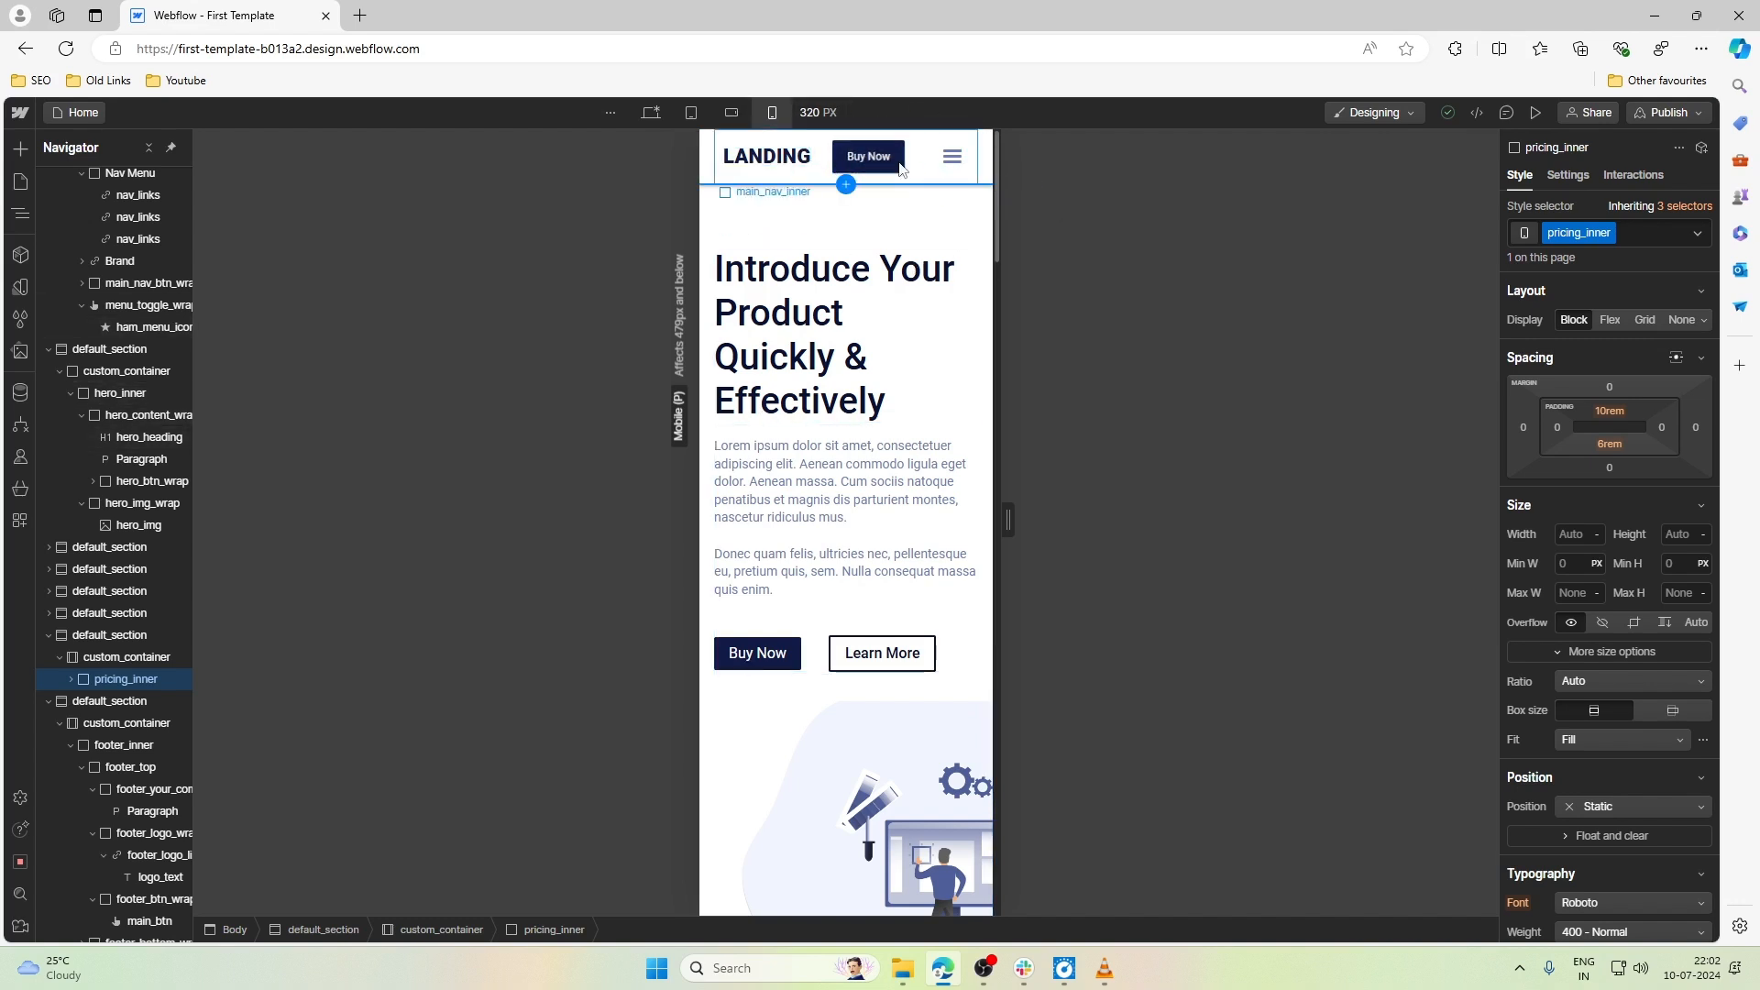
- Set the font size of logo_text, the navbar's LANDING logo, to 1.2rem at the Mobile portrait breakpoint
click(800, 161)
scroll(1582, 680, down, 5)
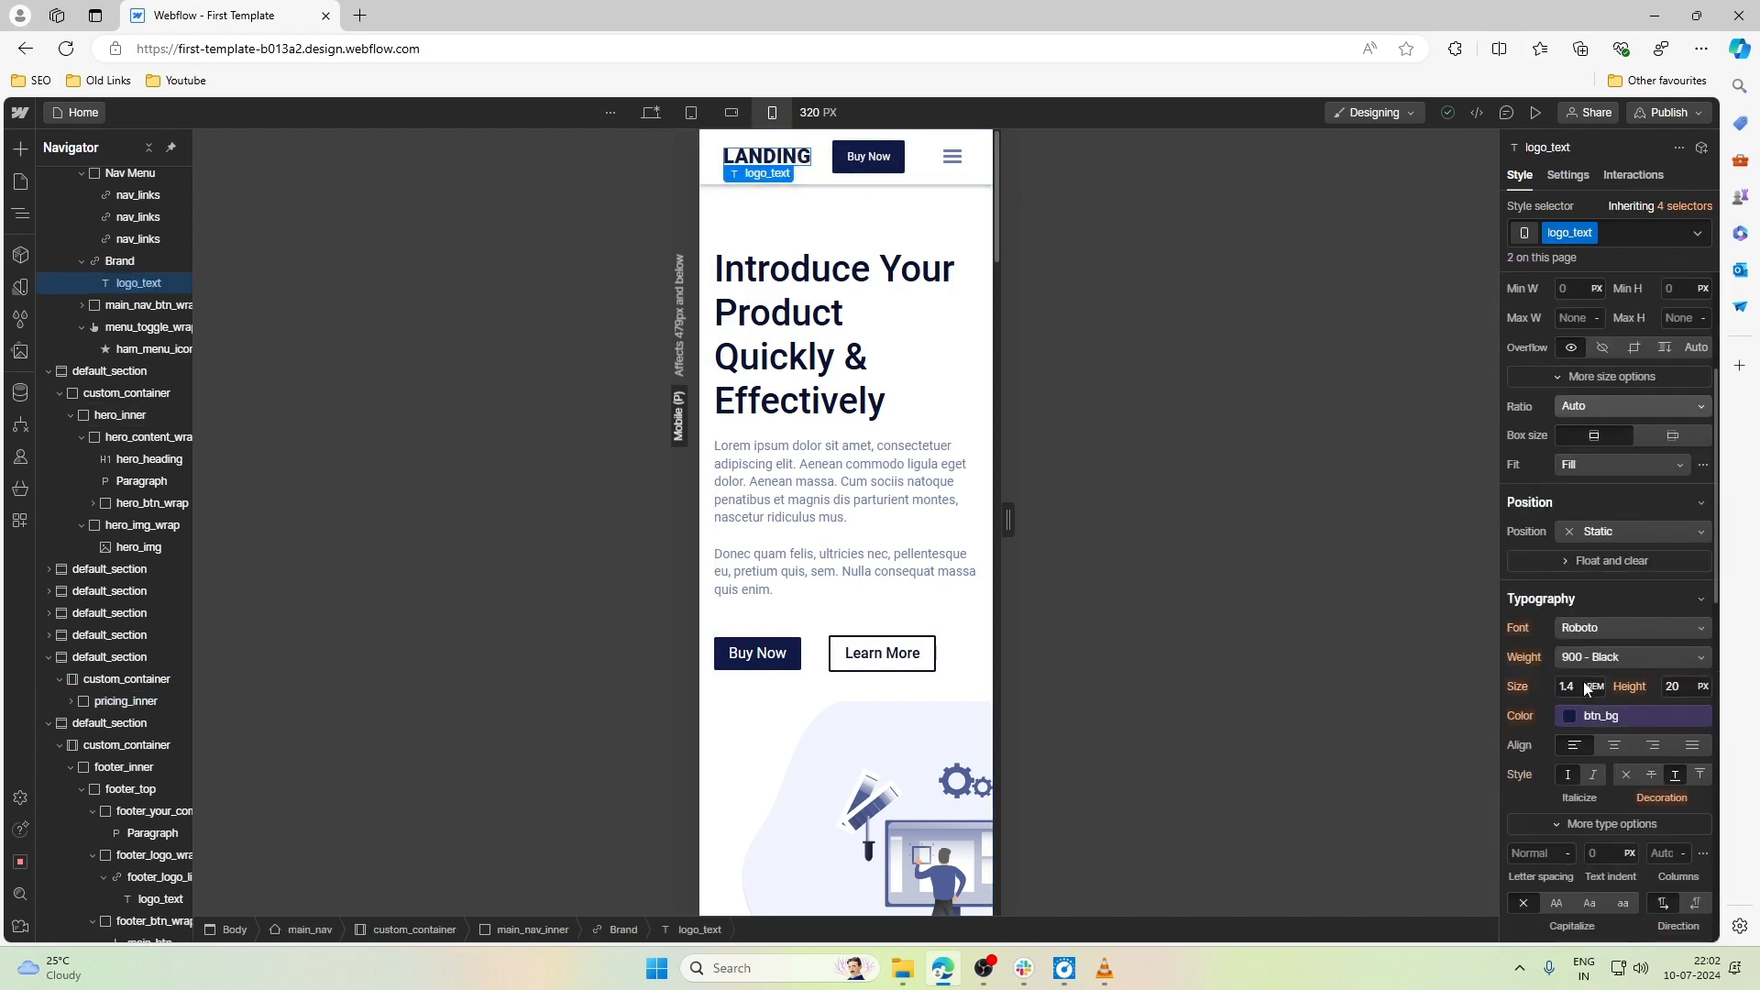
click(1581, 503)
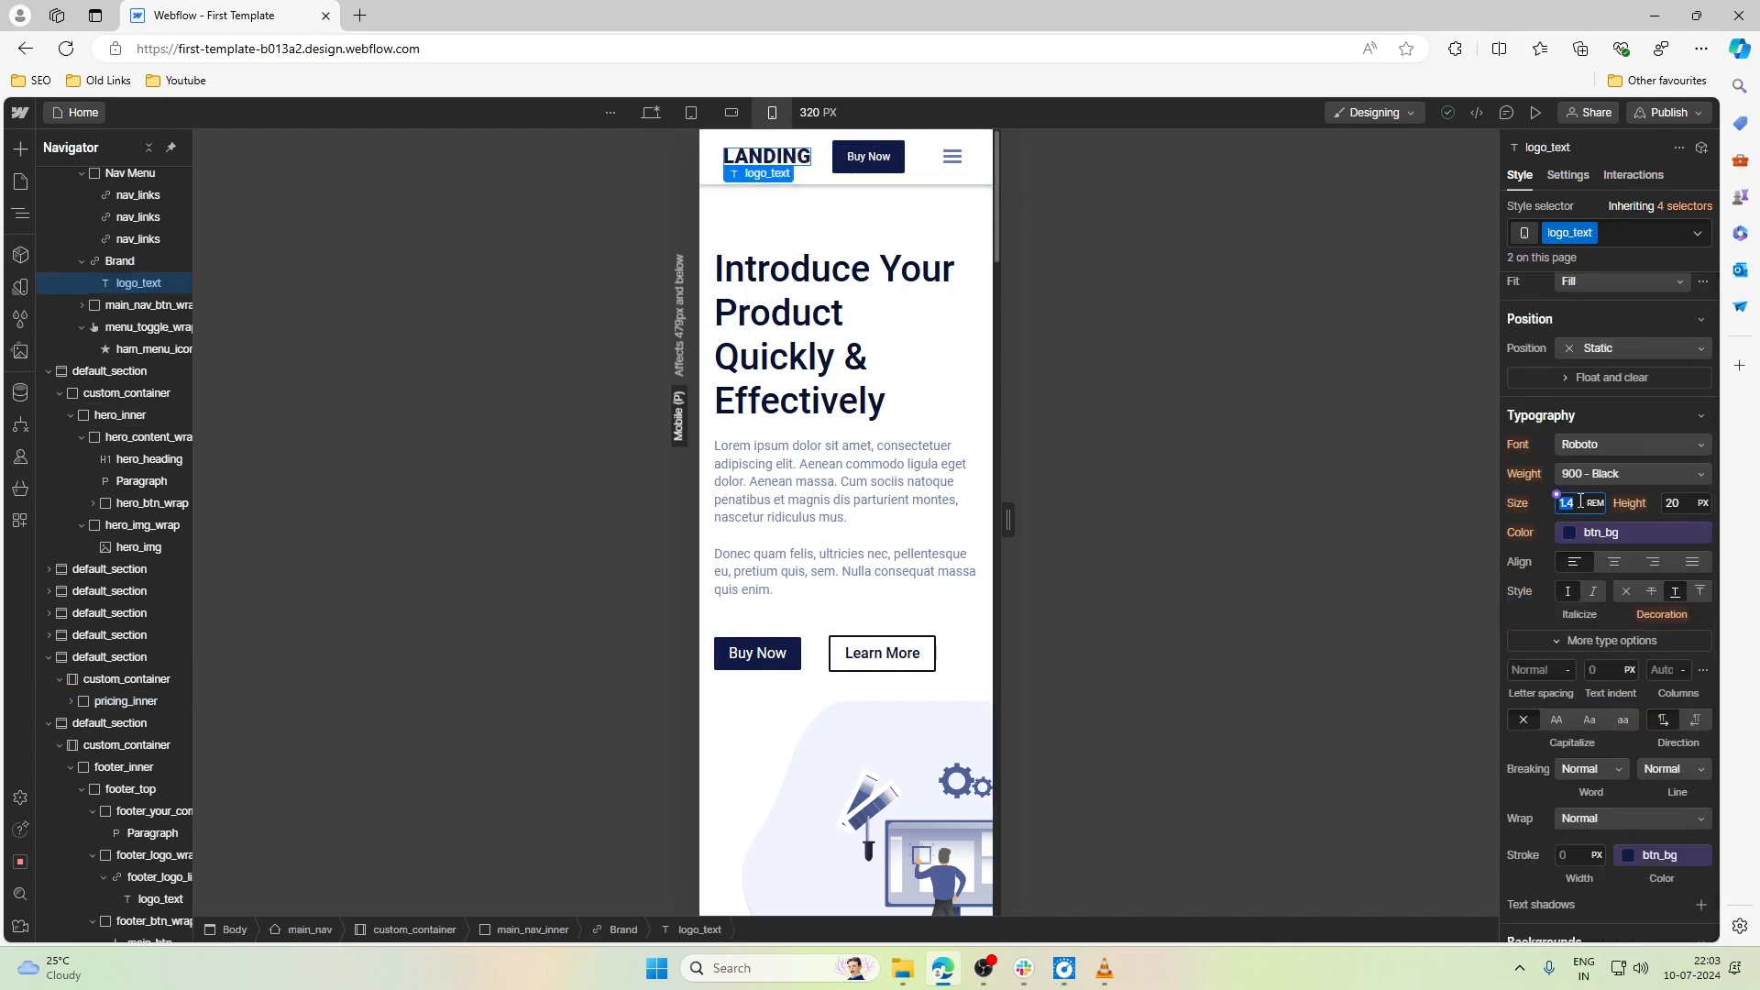
key(Down)
key(Down)
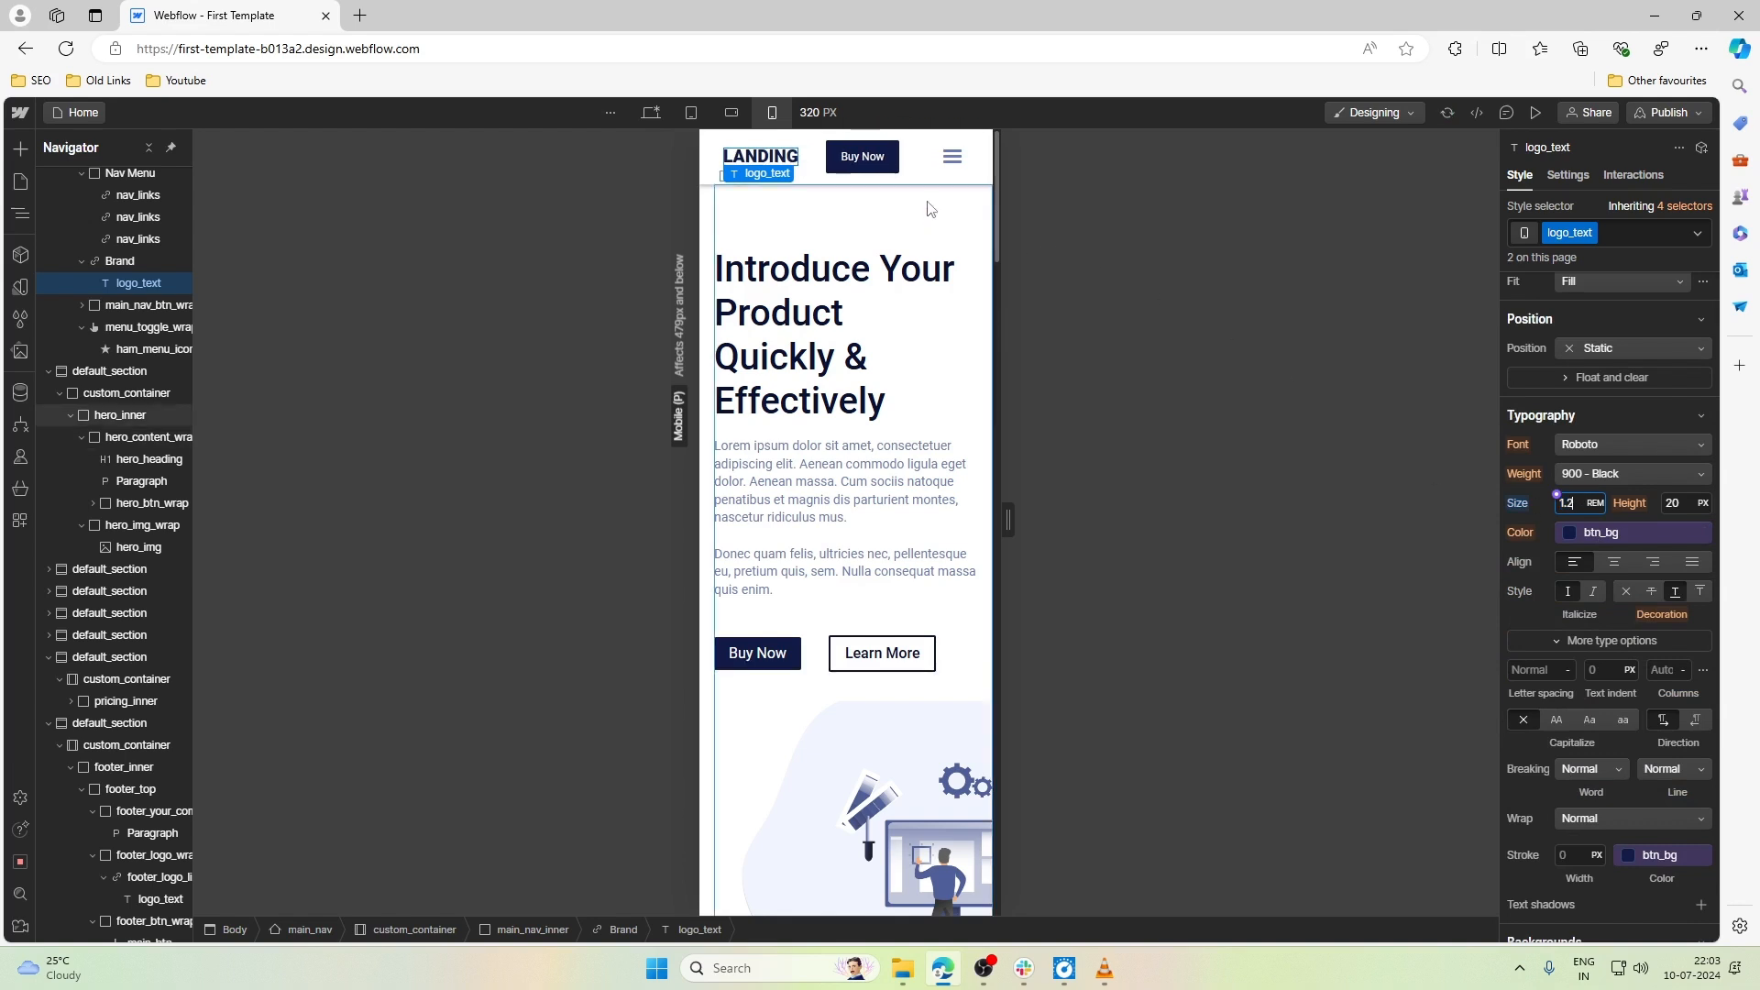
- Set the top and bottom padding of main_btn, the navbar's Buy Now button, to 0.275rem at Mobile portrait
click(862, 156)
scroll(1615, 458, up, 5)
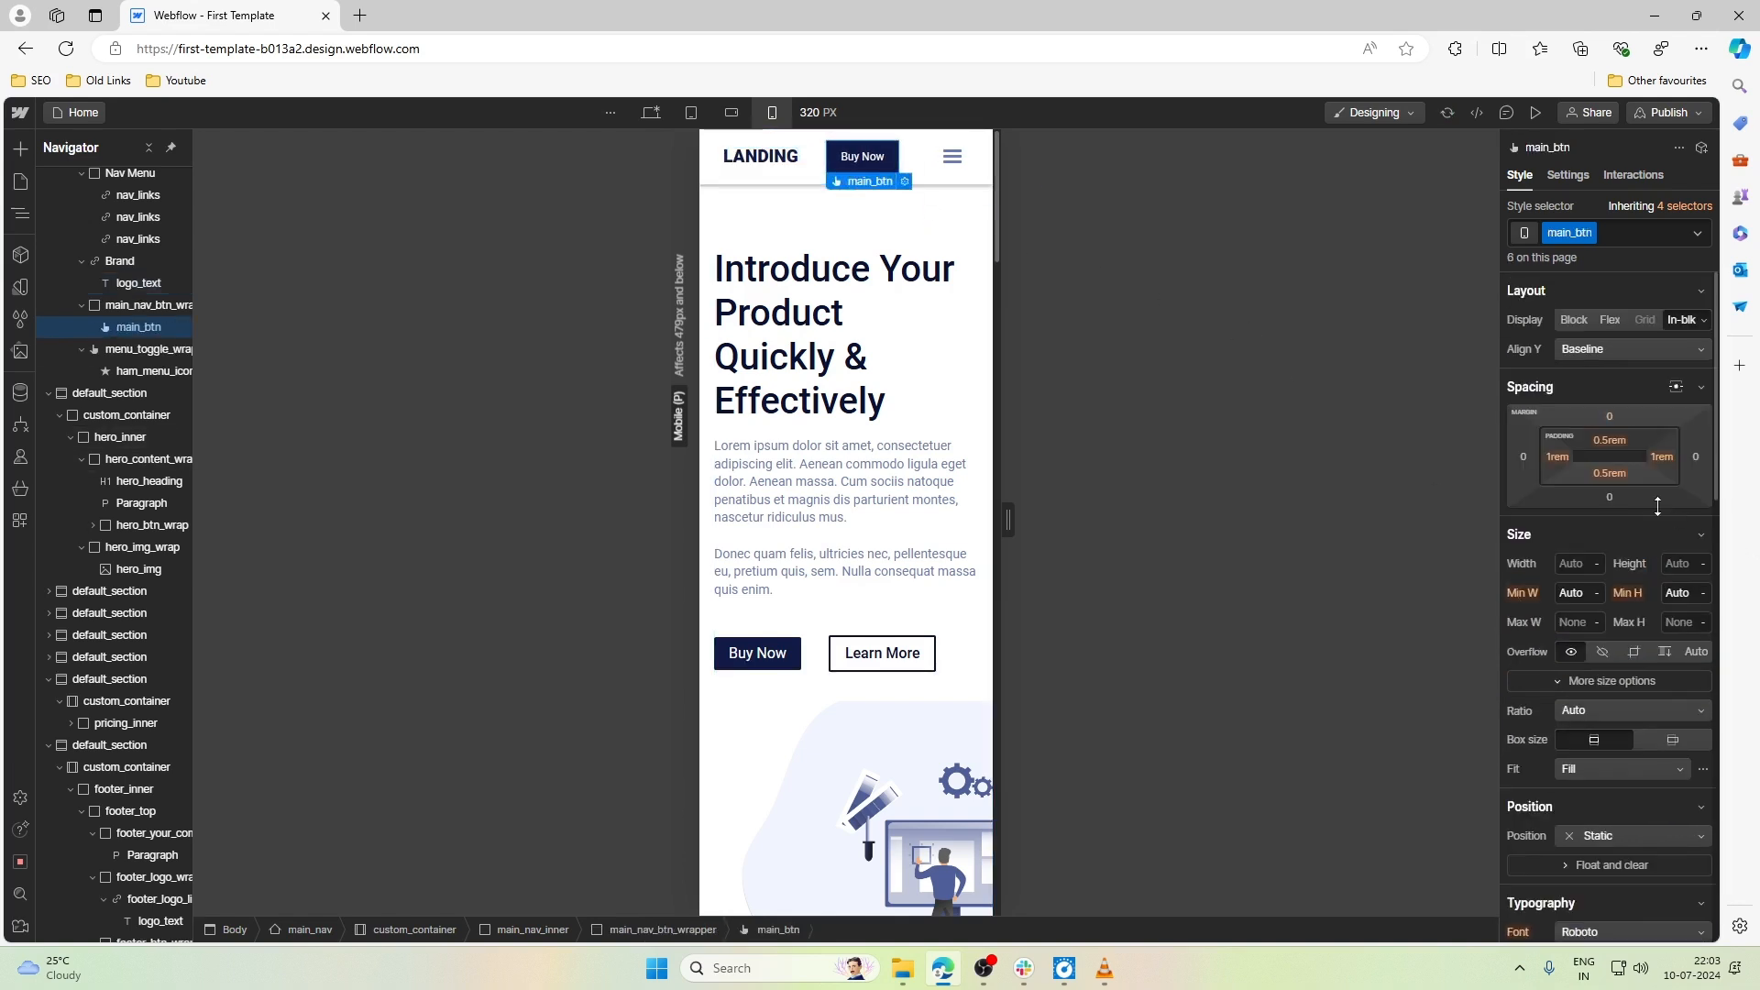
click(1610, 441)
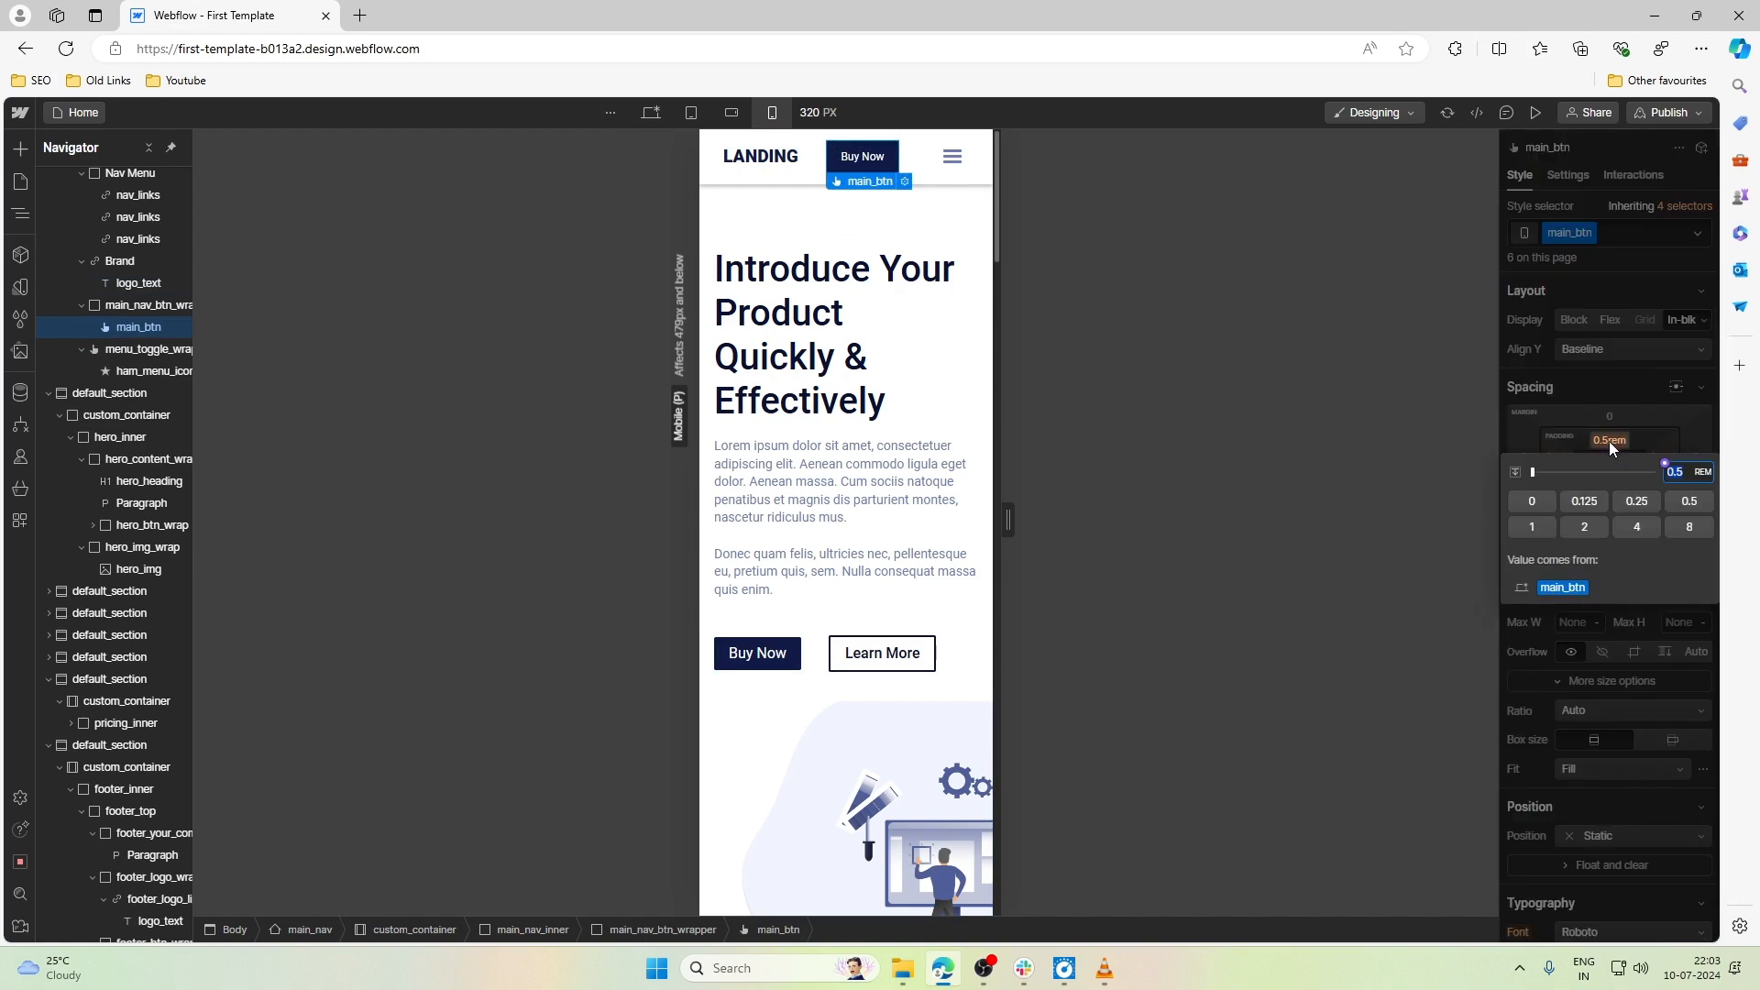
text(0.3)
key(BackSpace)
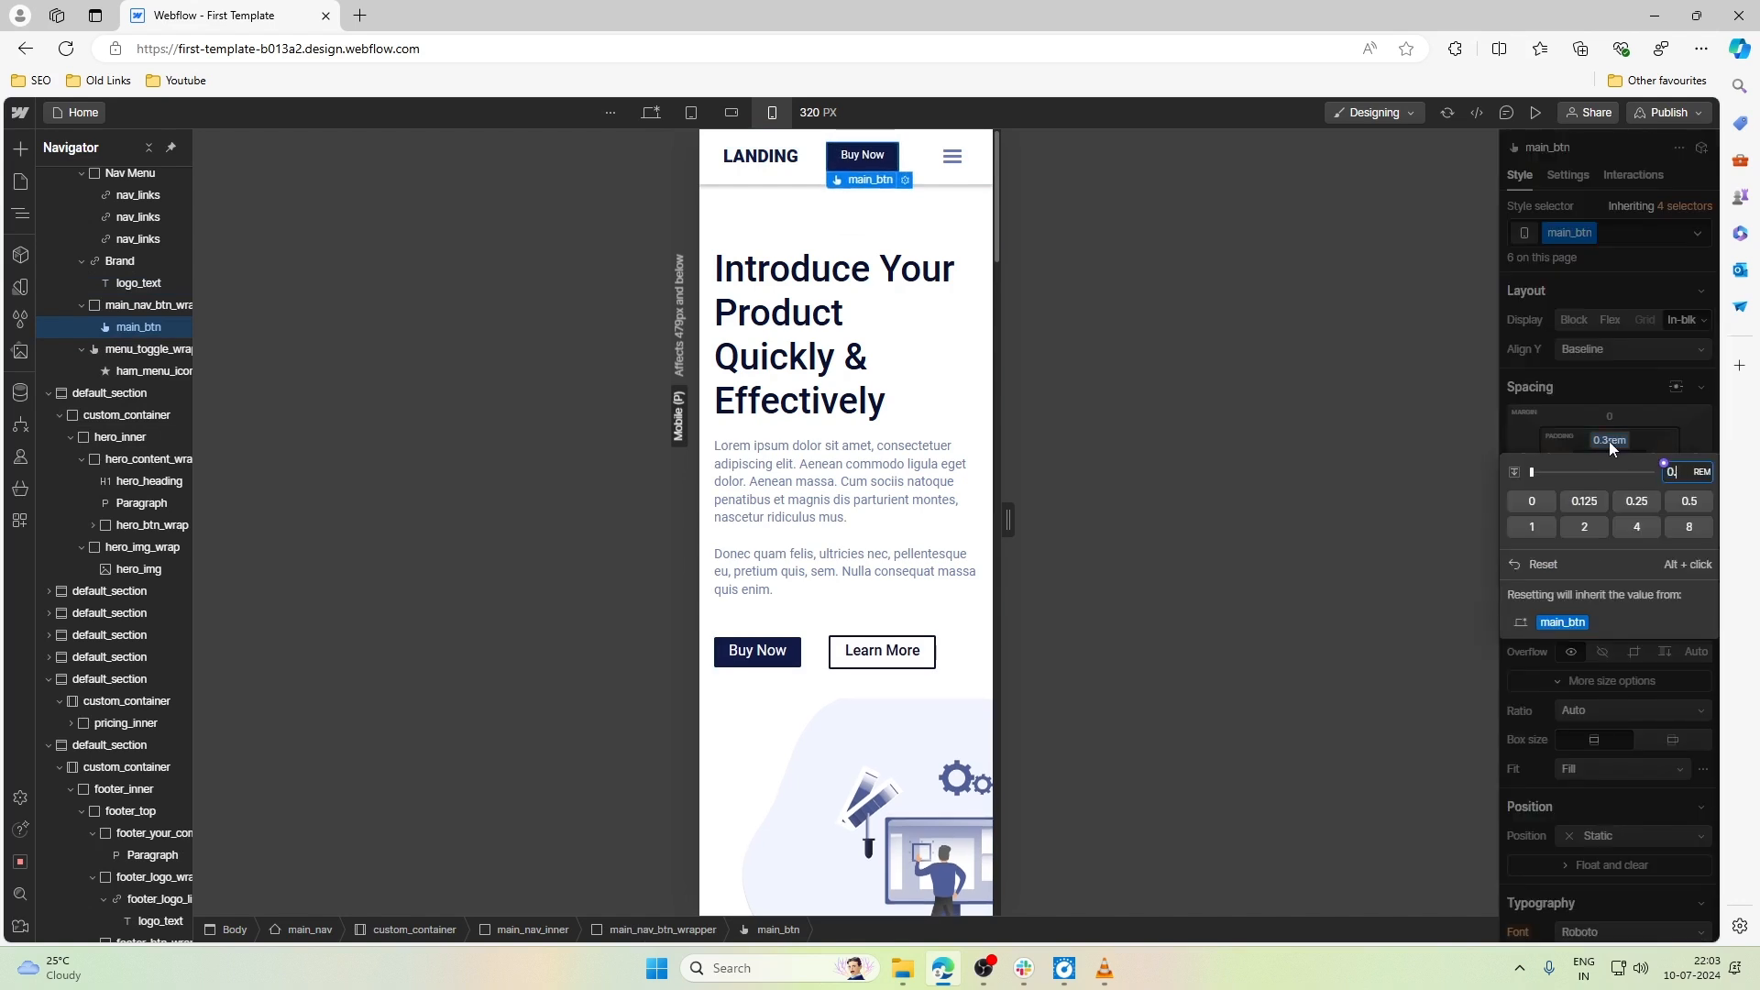
text(275)
key(Return)
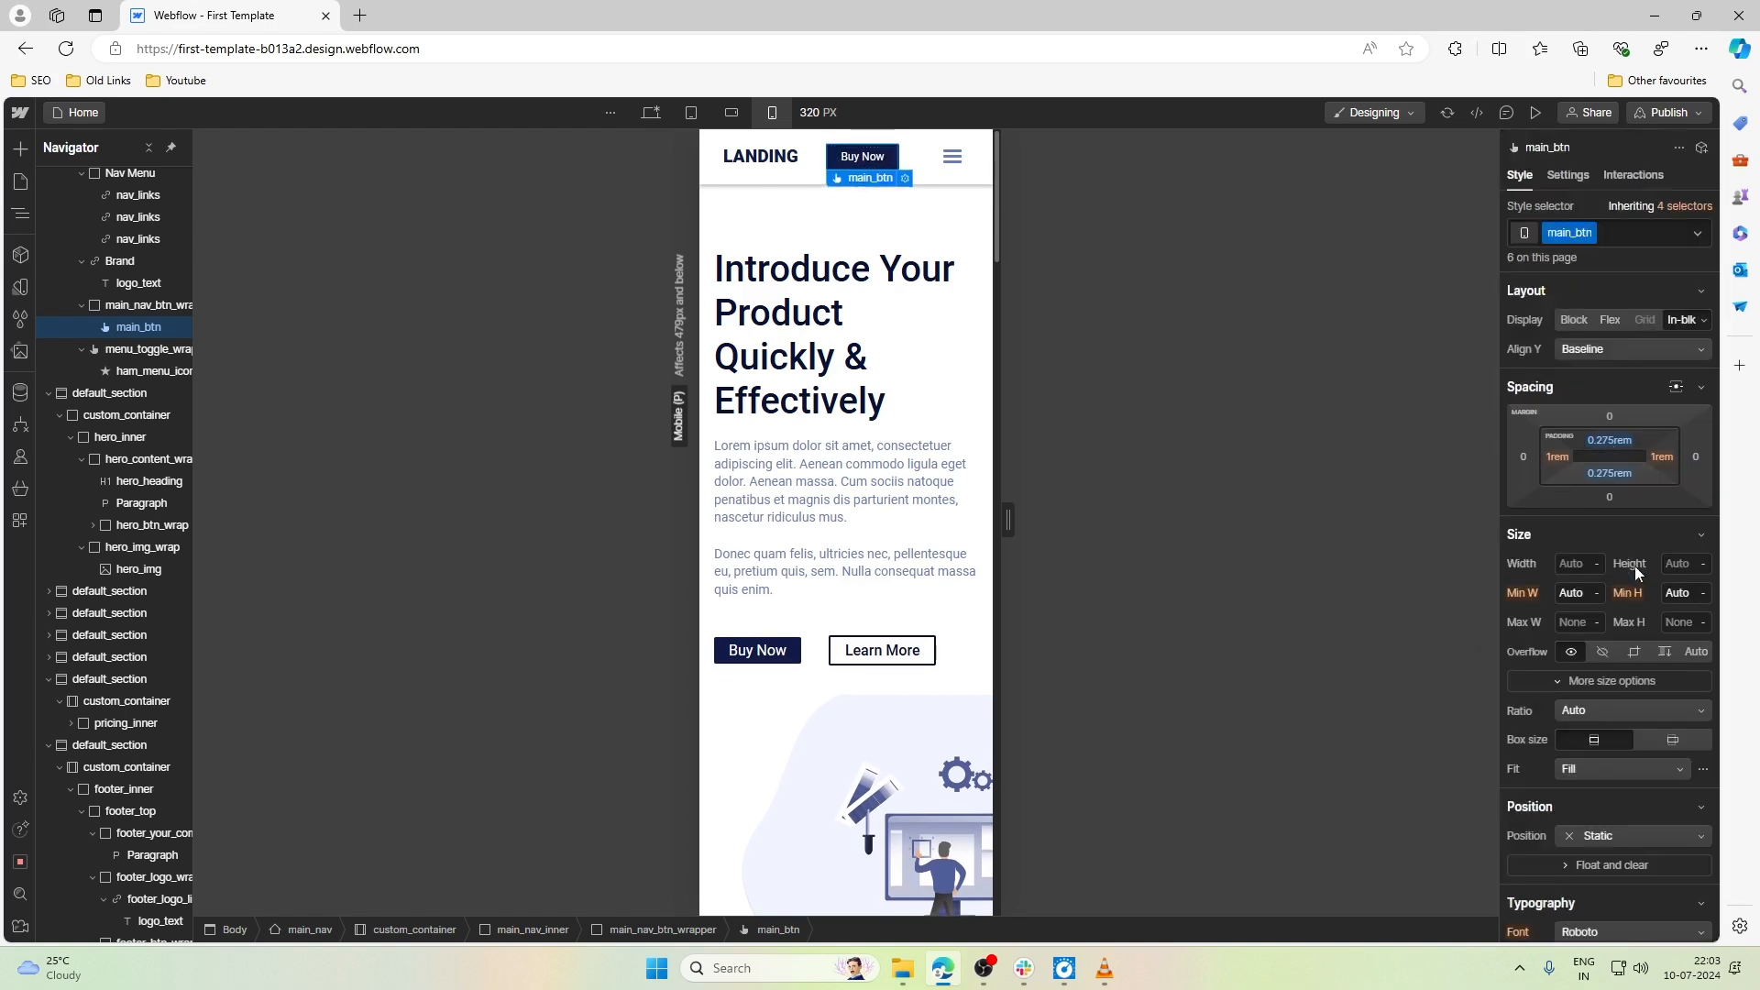
- Set the left and right padding of the navbar's main_btn to 0.875rem
click(1552, 459)
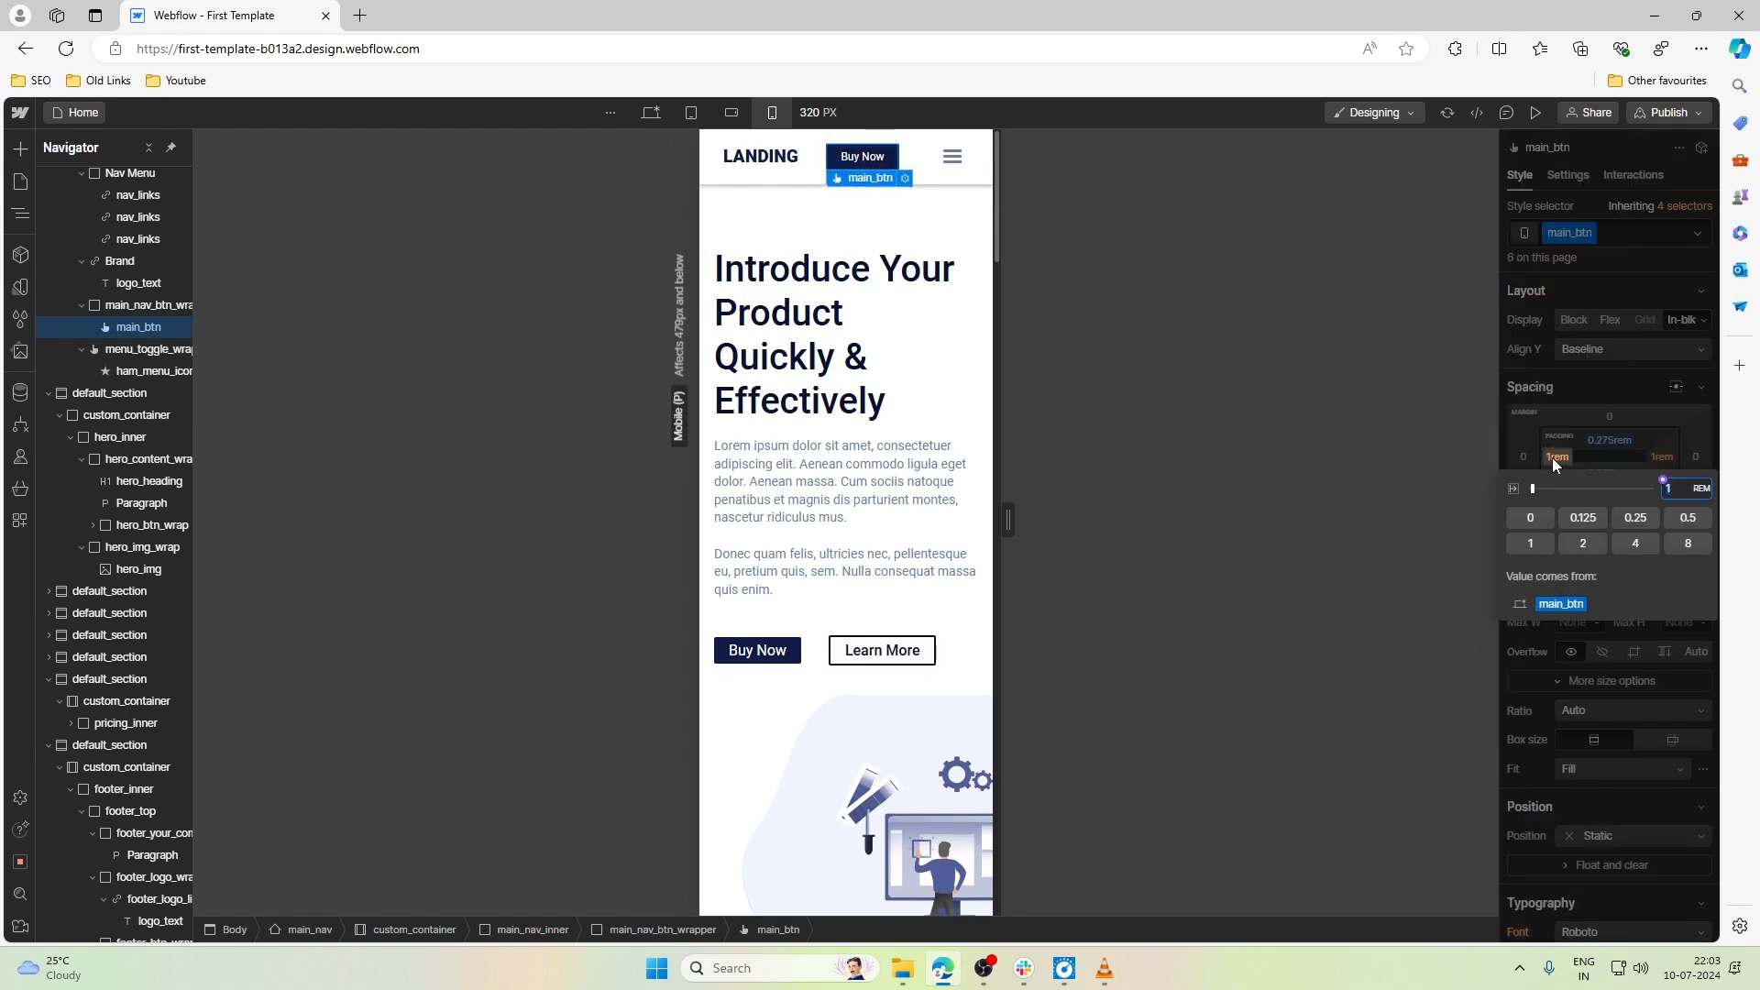
text(.875)
key(Return)
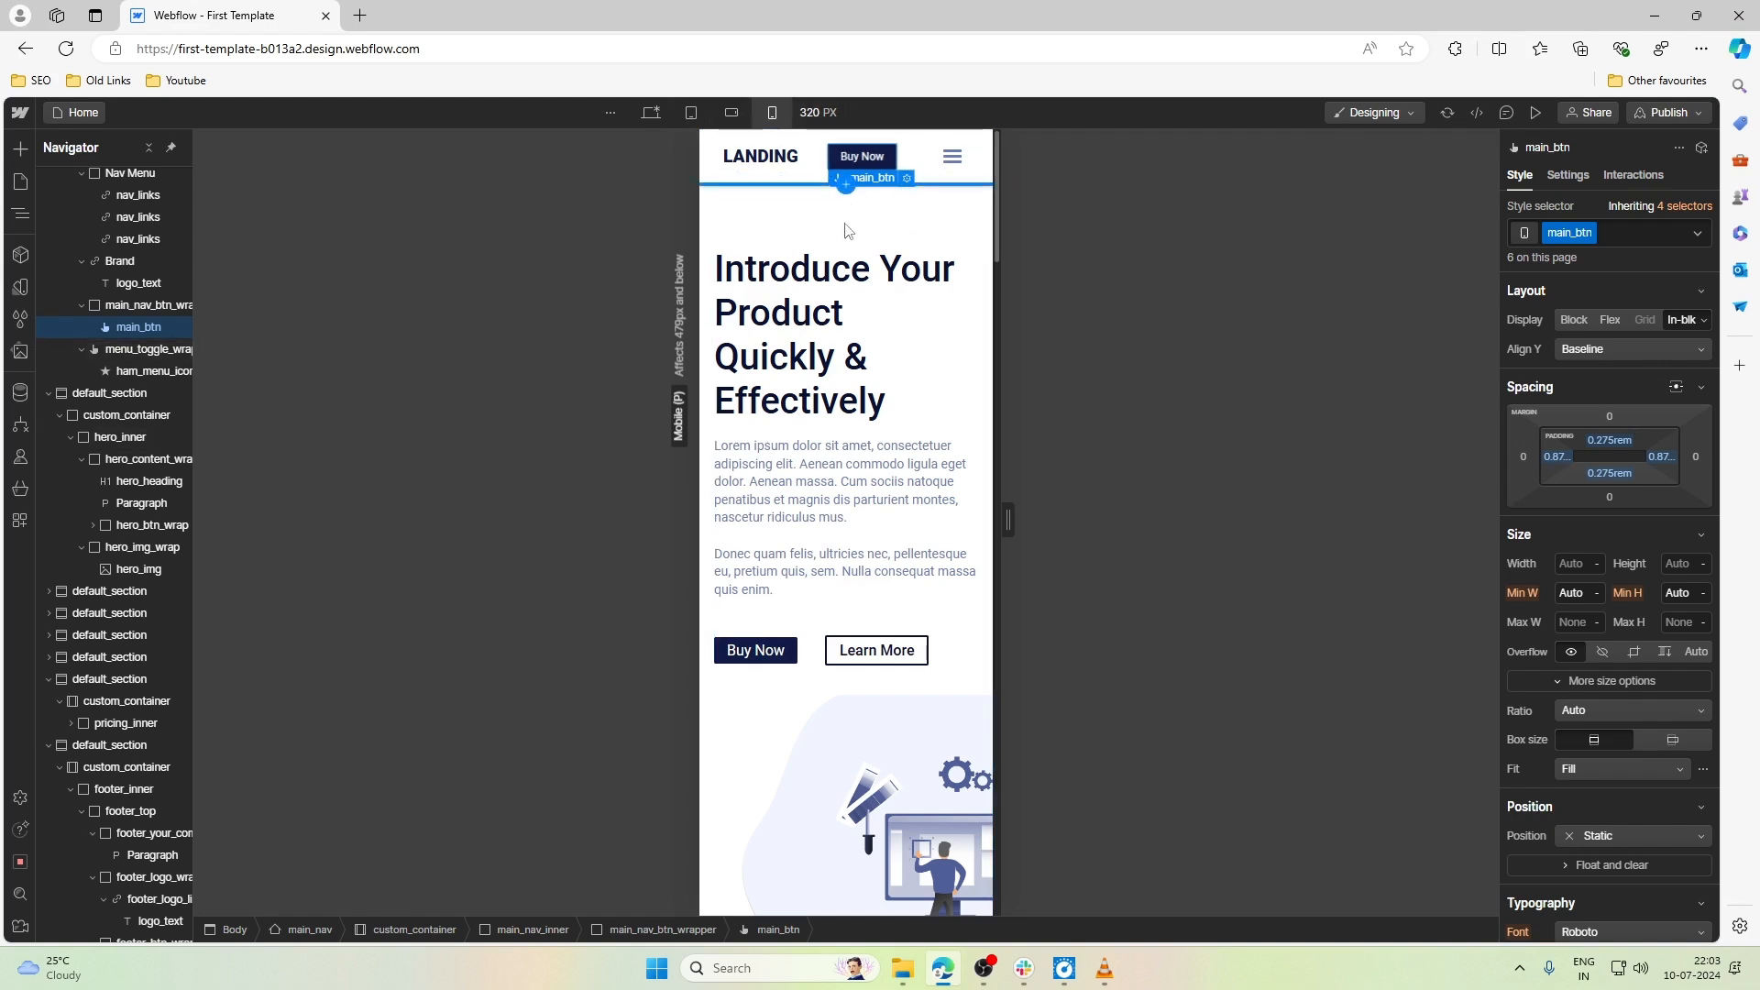
- Reduce the font size of hero_heading, the hero section's main title, to 1.6rem
scroll(1708, 574, down, 3)
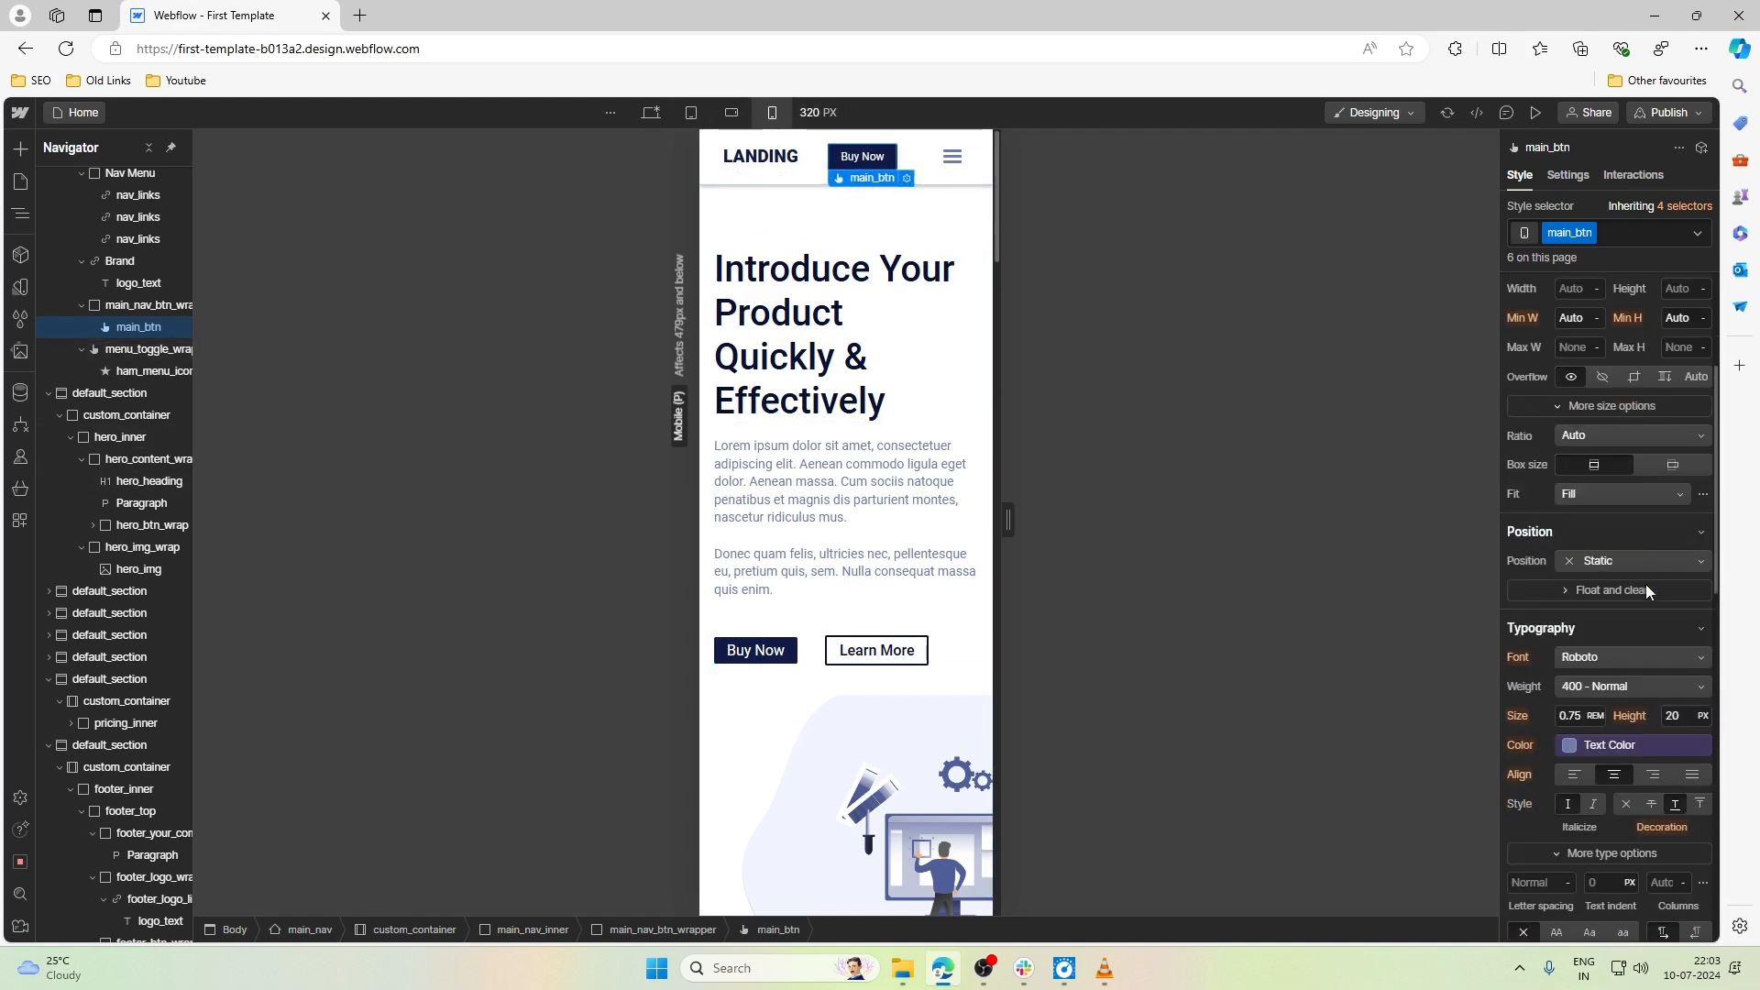
click(832, 300)
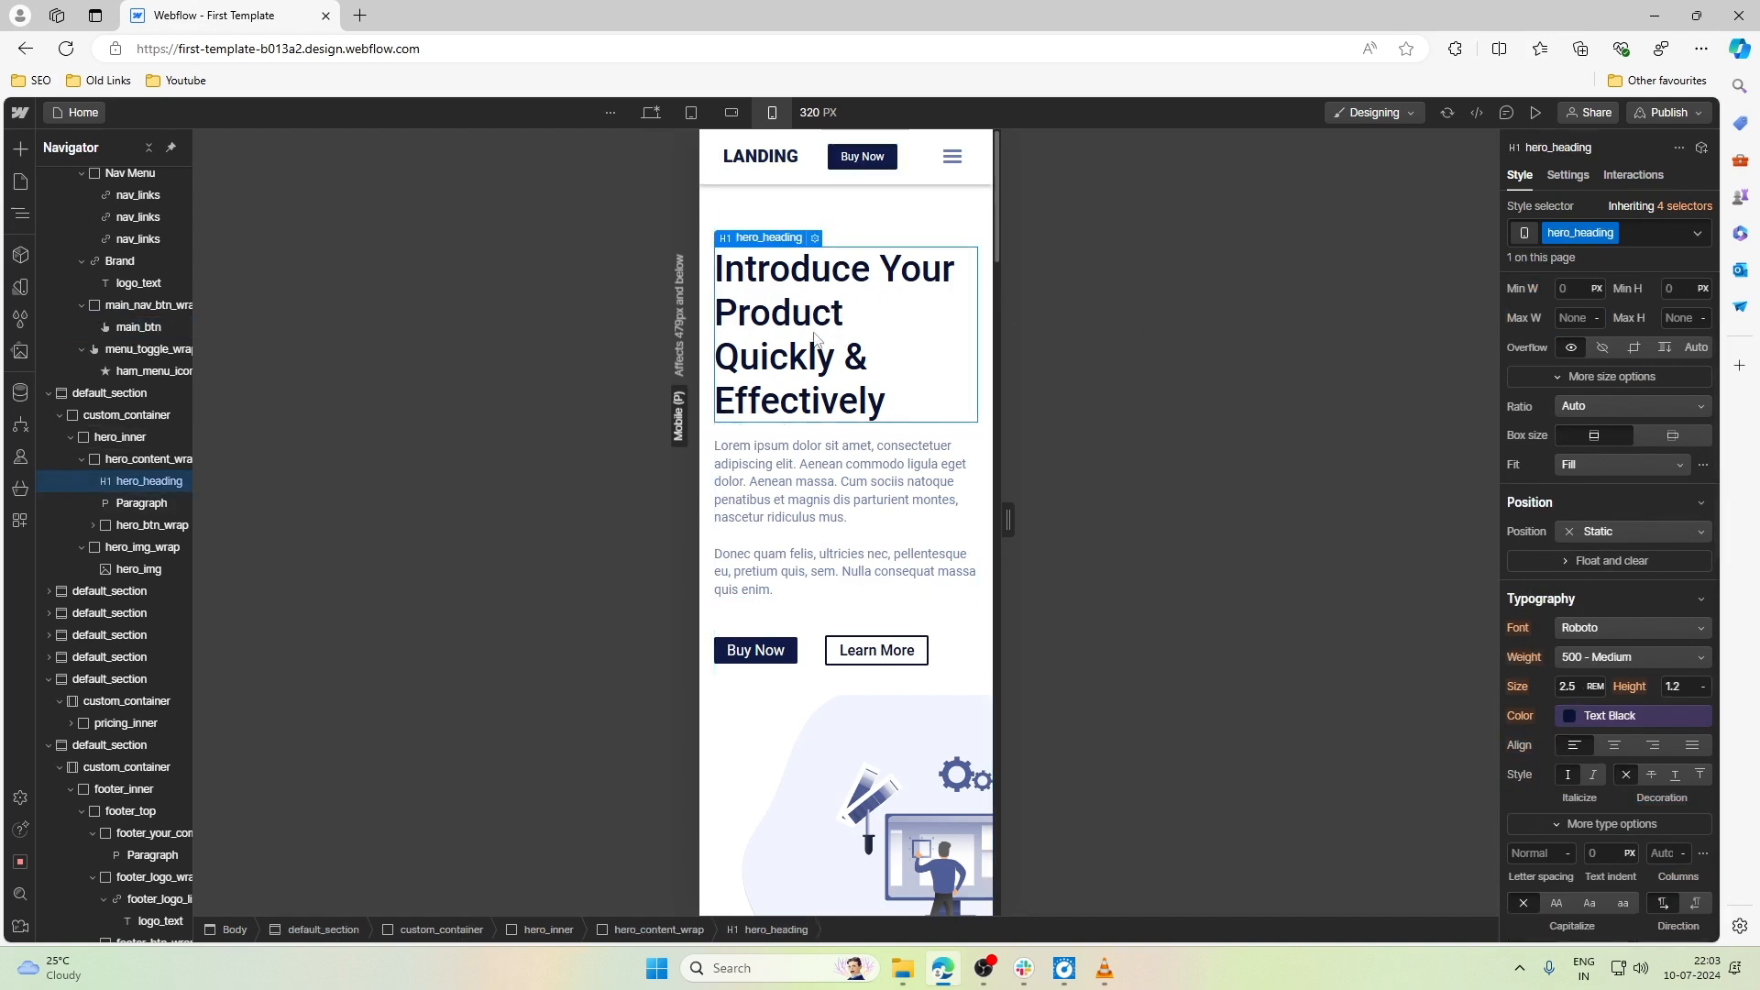
click(1578, 689)
key(Down)
key(Down)
key(Down)
key(Down)
key(Down)
key(Down)
key(Down)
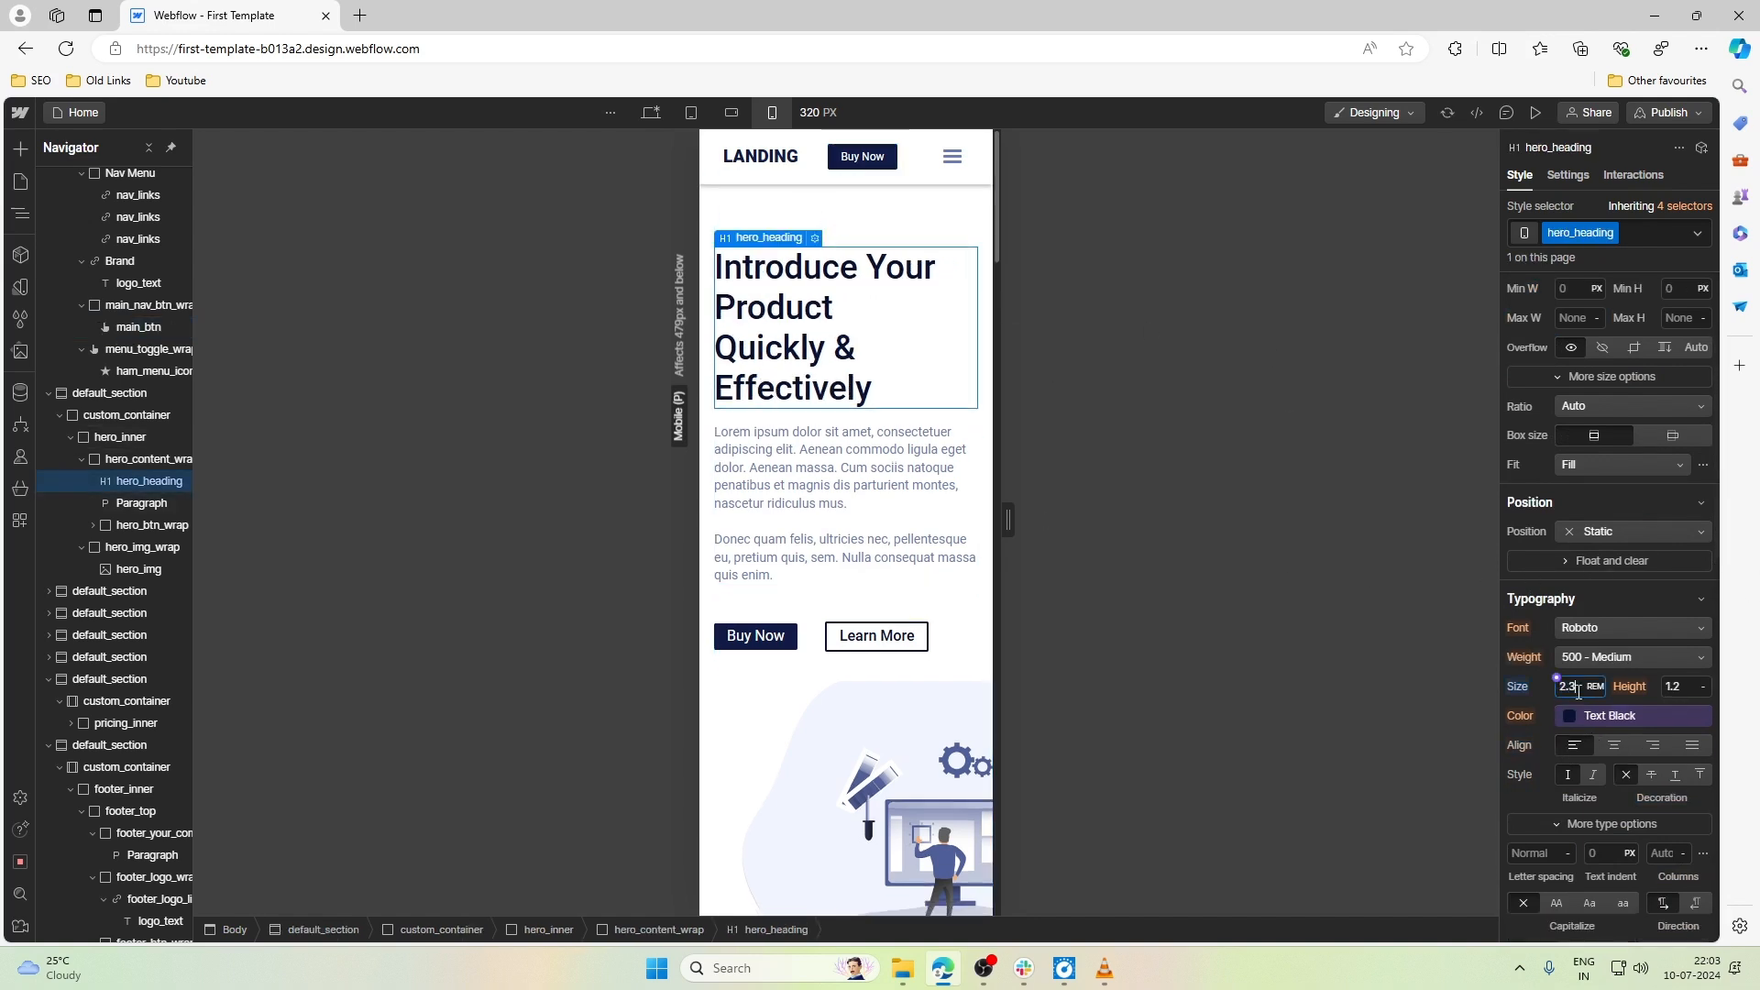
key(Down)
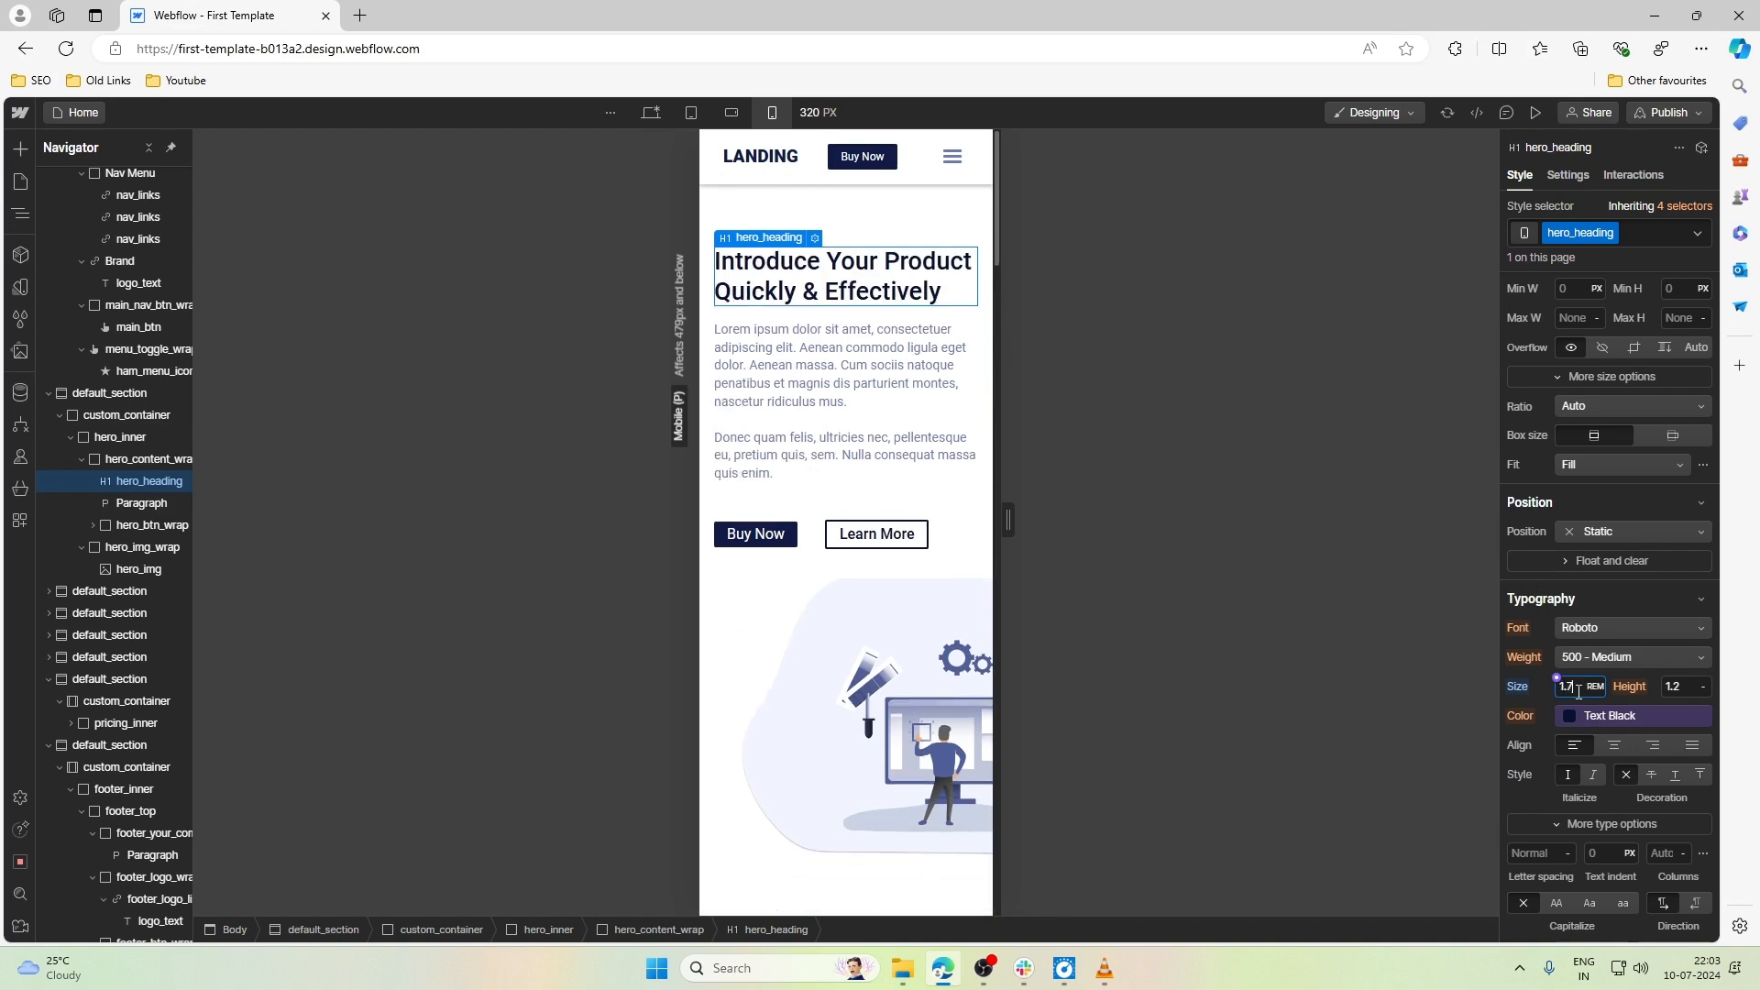
key(Down)
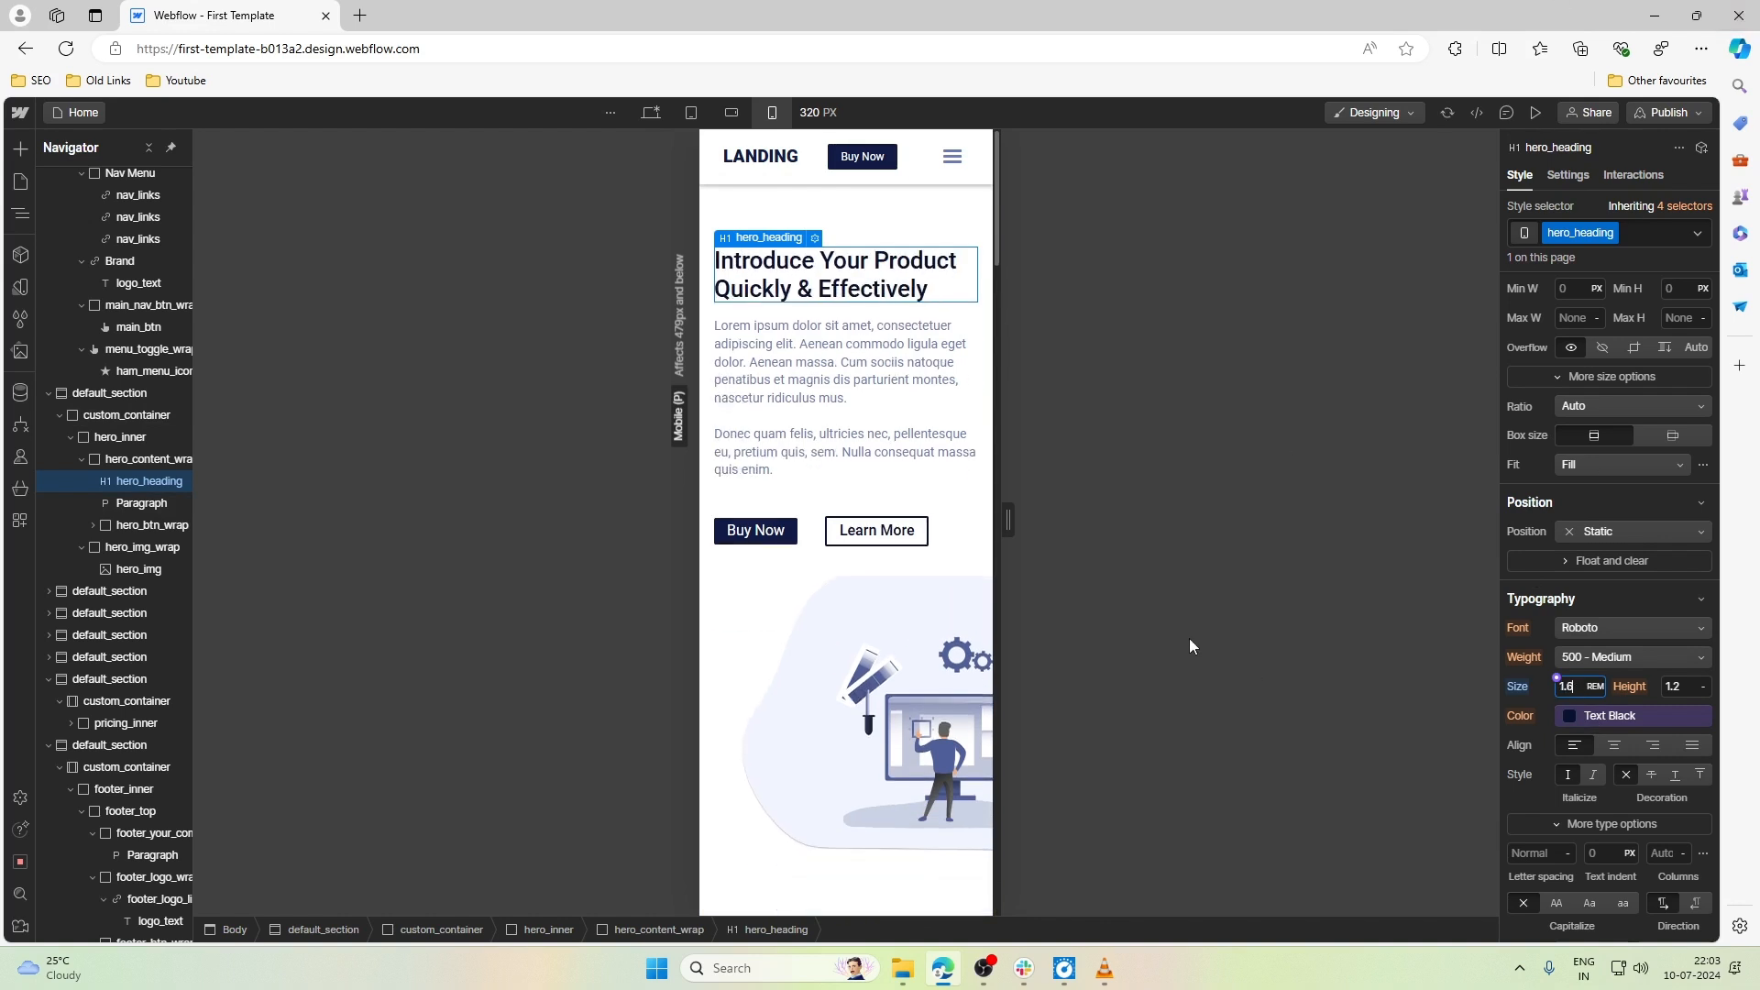
- Set the top margin of hero_btn_wrap, the wrapper around the hero buttons, to 1.5rem
click(825, 474)
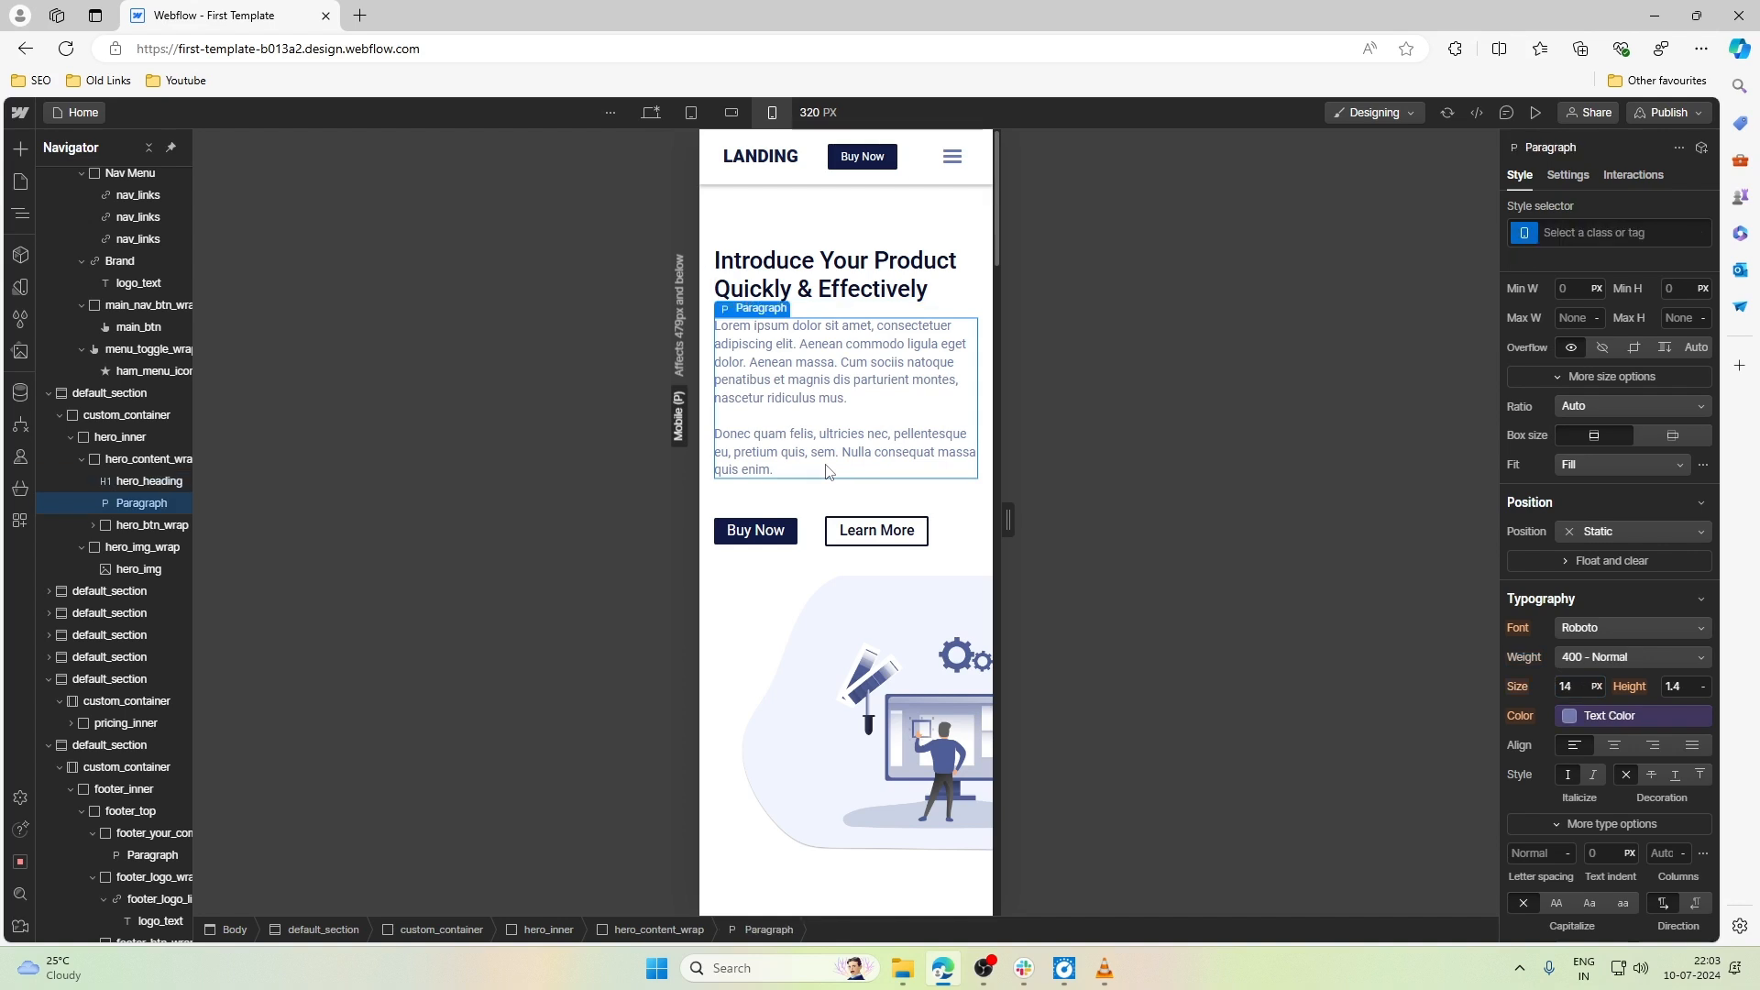
click(825, 502)
click(816, 530)
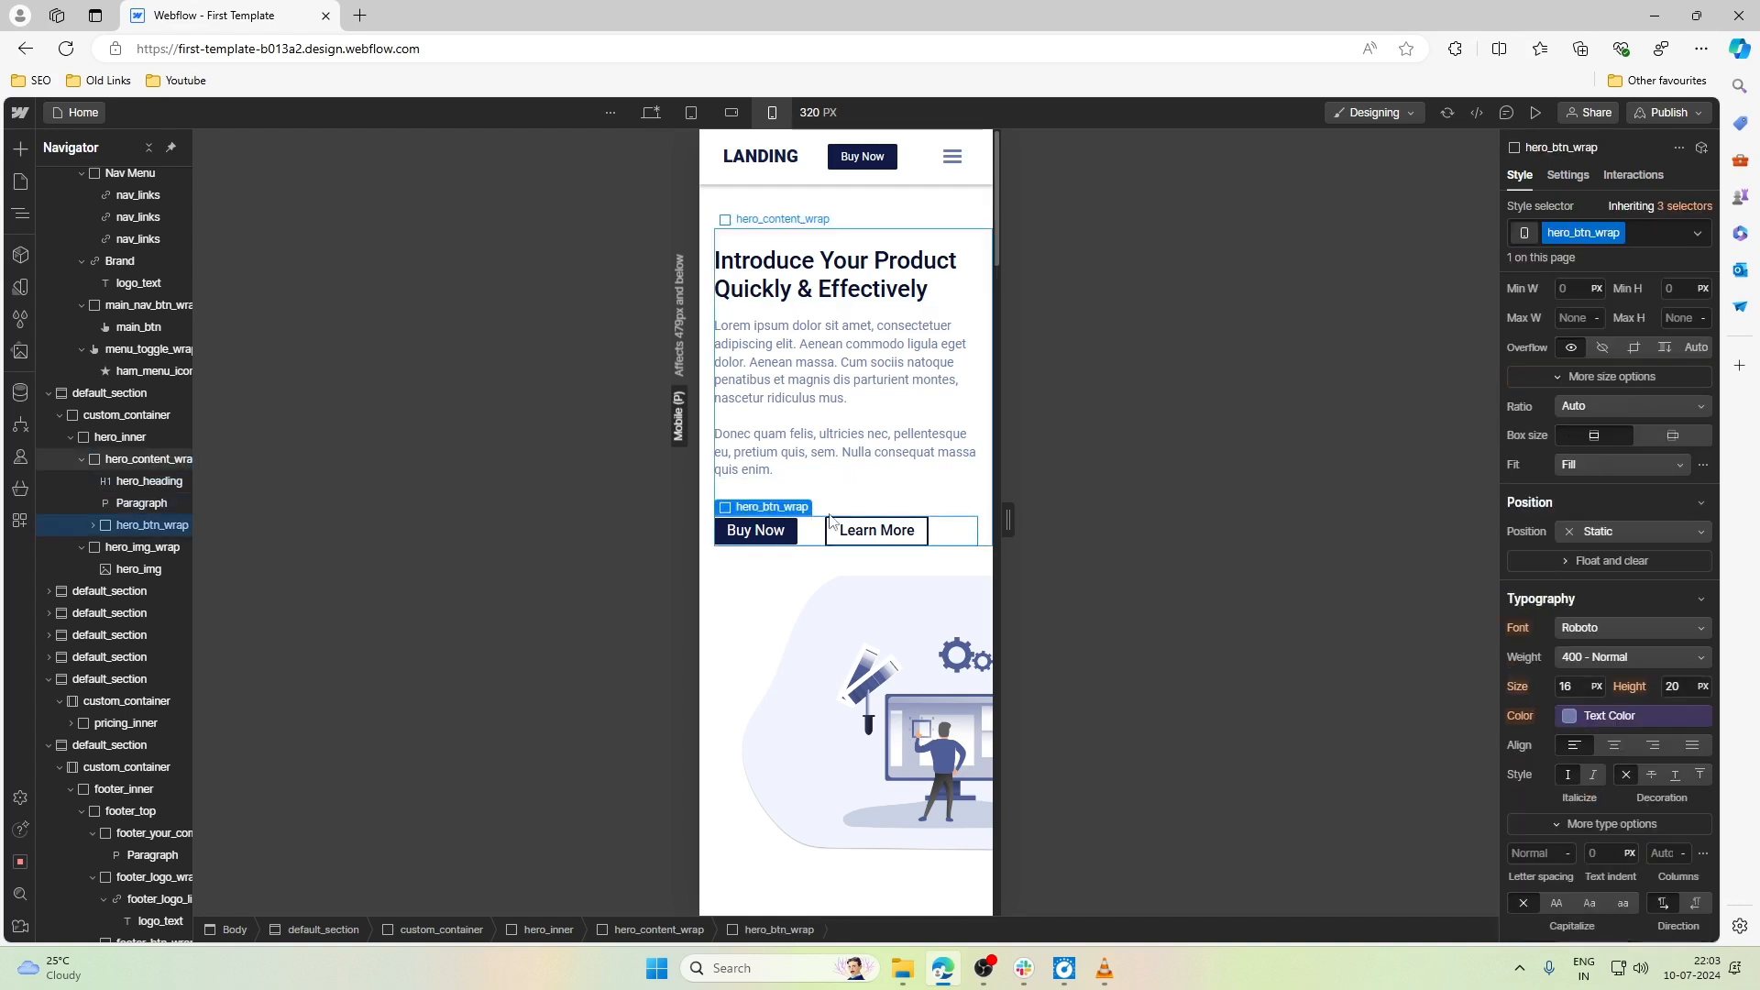
scroll(1671, 609, up, 3)
click(1611, 385)
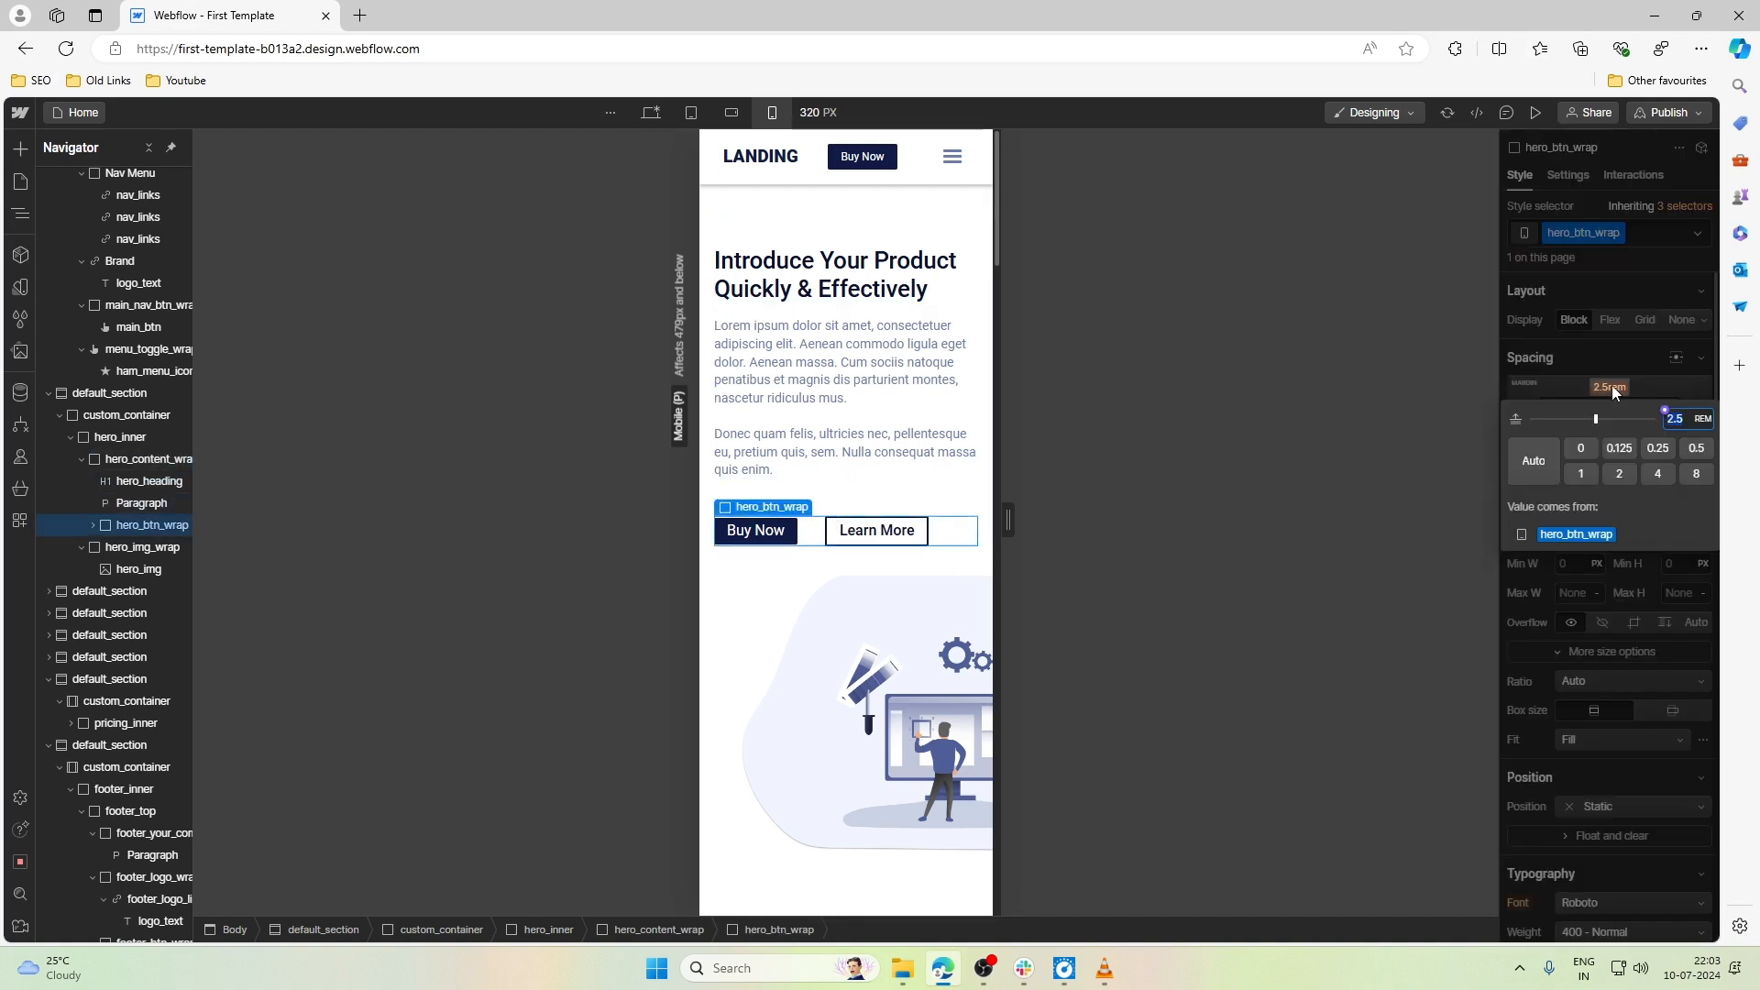
text(1.5)
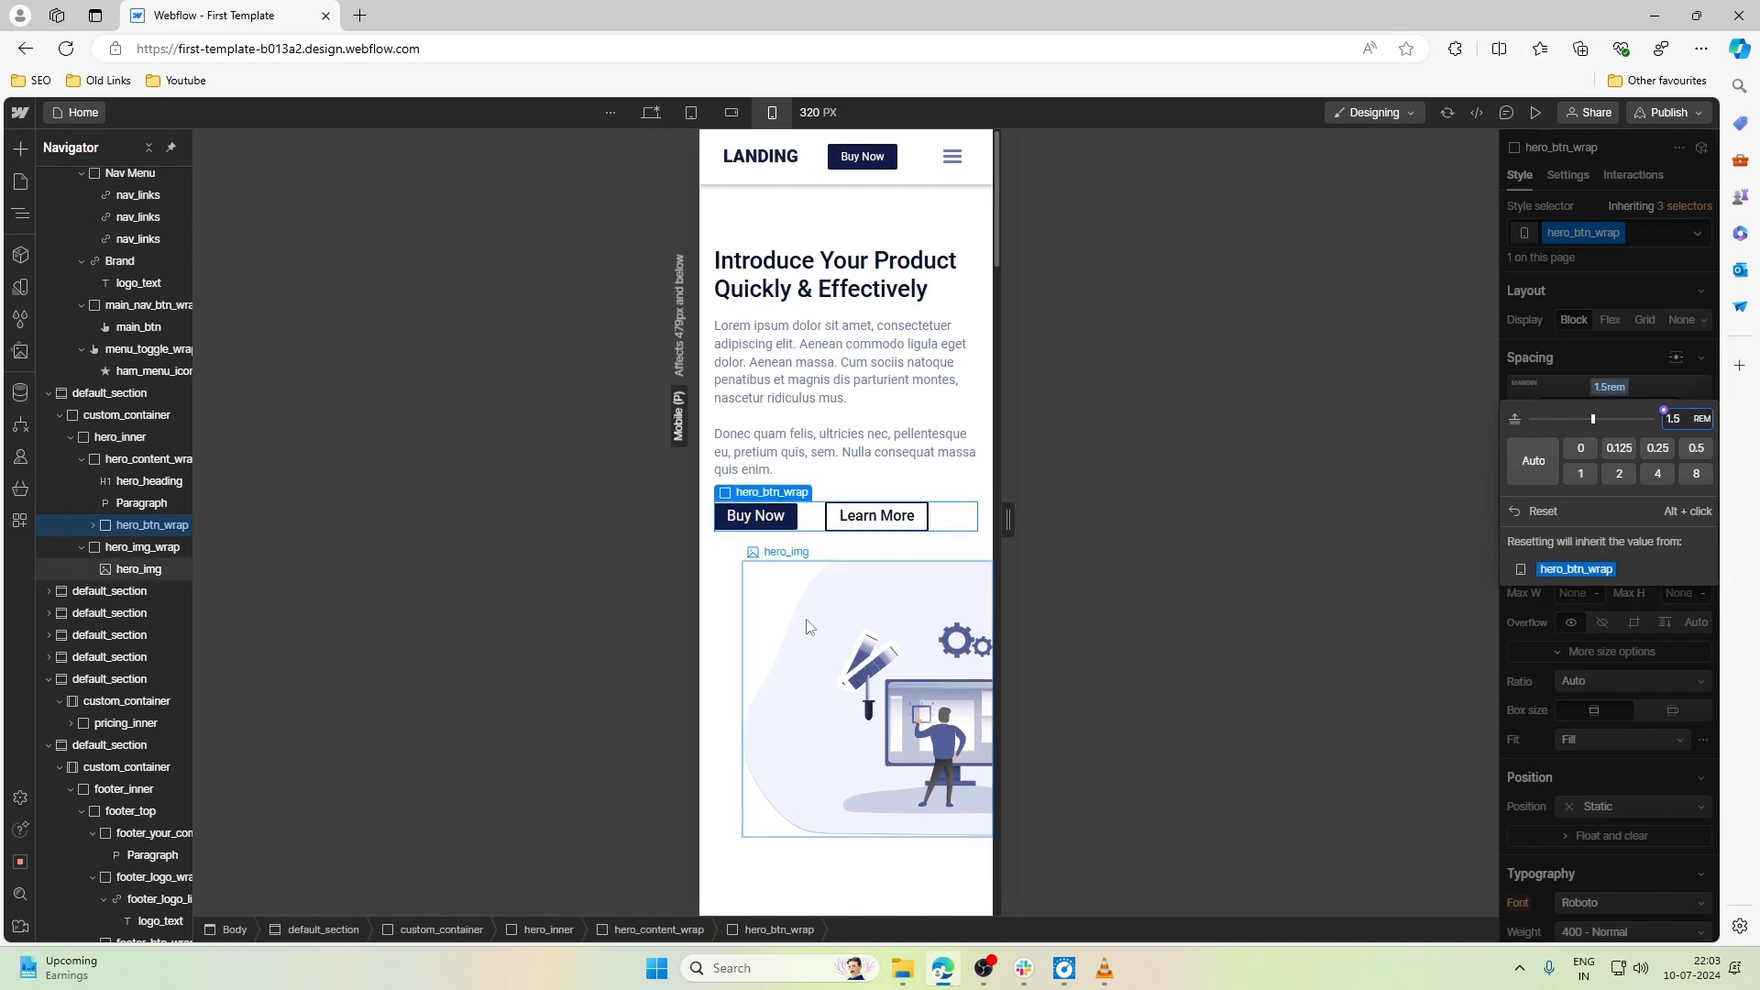
- Set the maximum width of hero_img, the hero illustration, to 100% and check how it fits above the next section
click(842, 702)
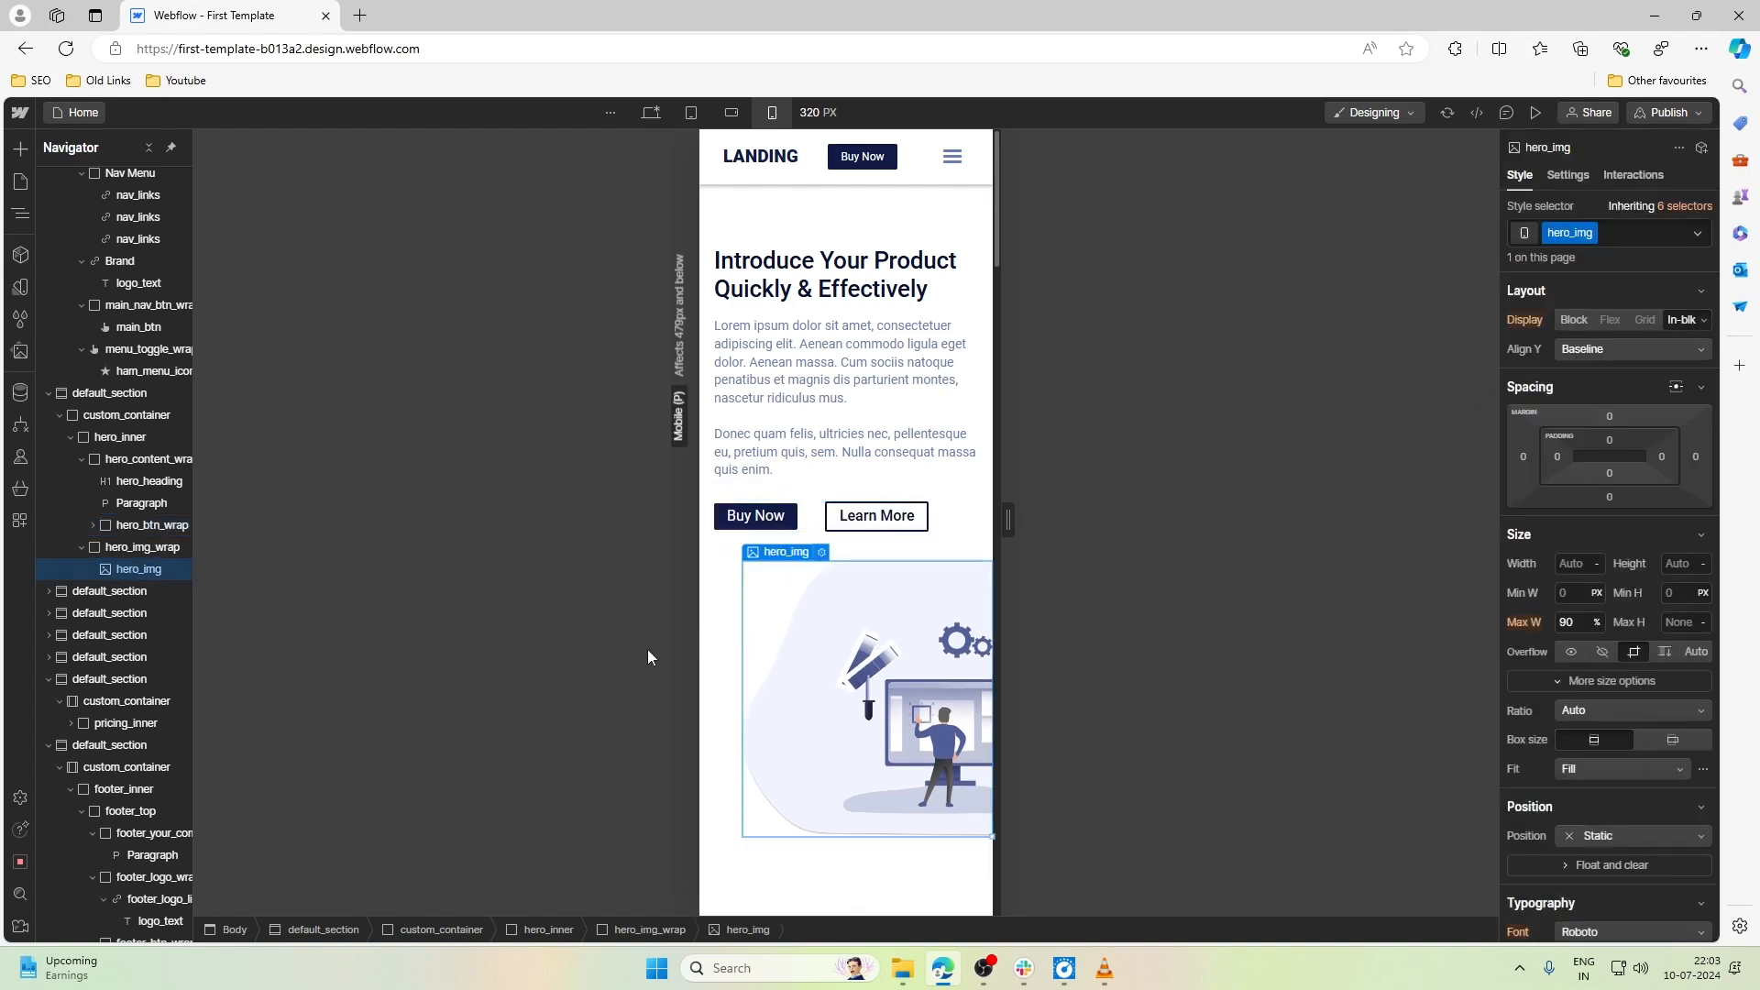
click(1578, 624)
text(100)
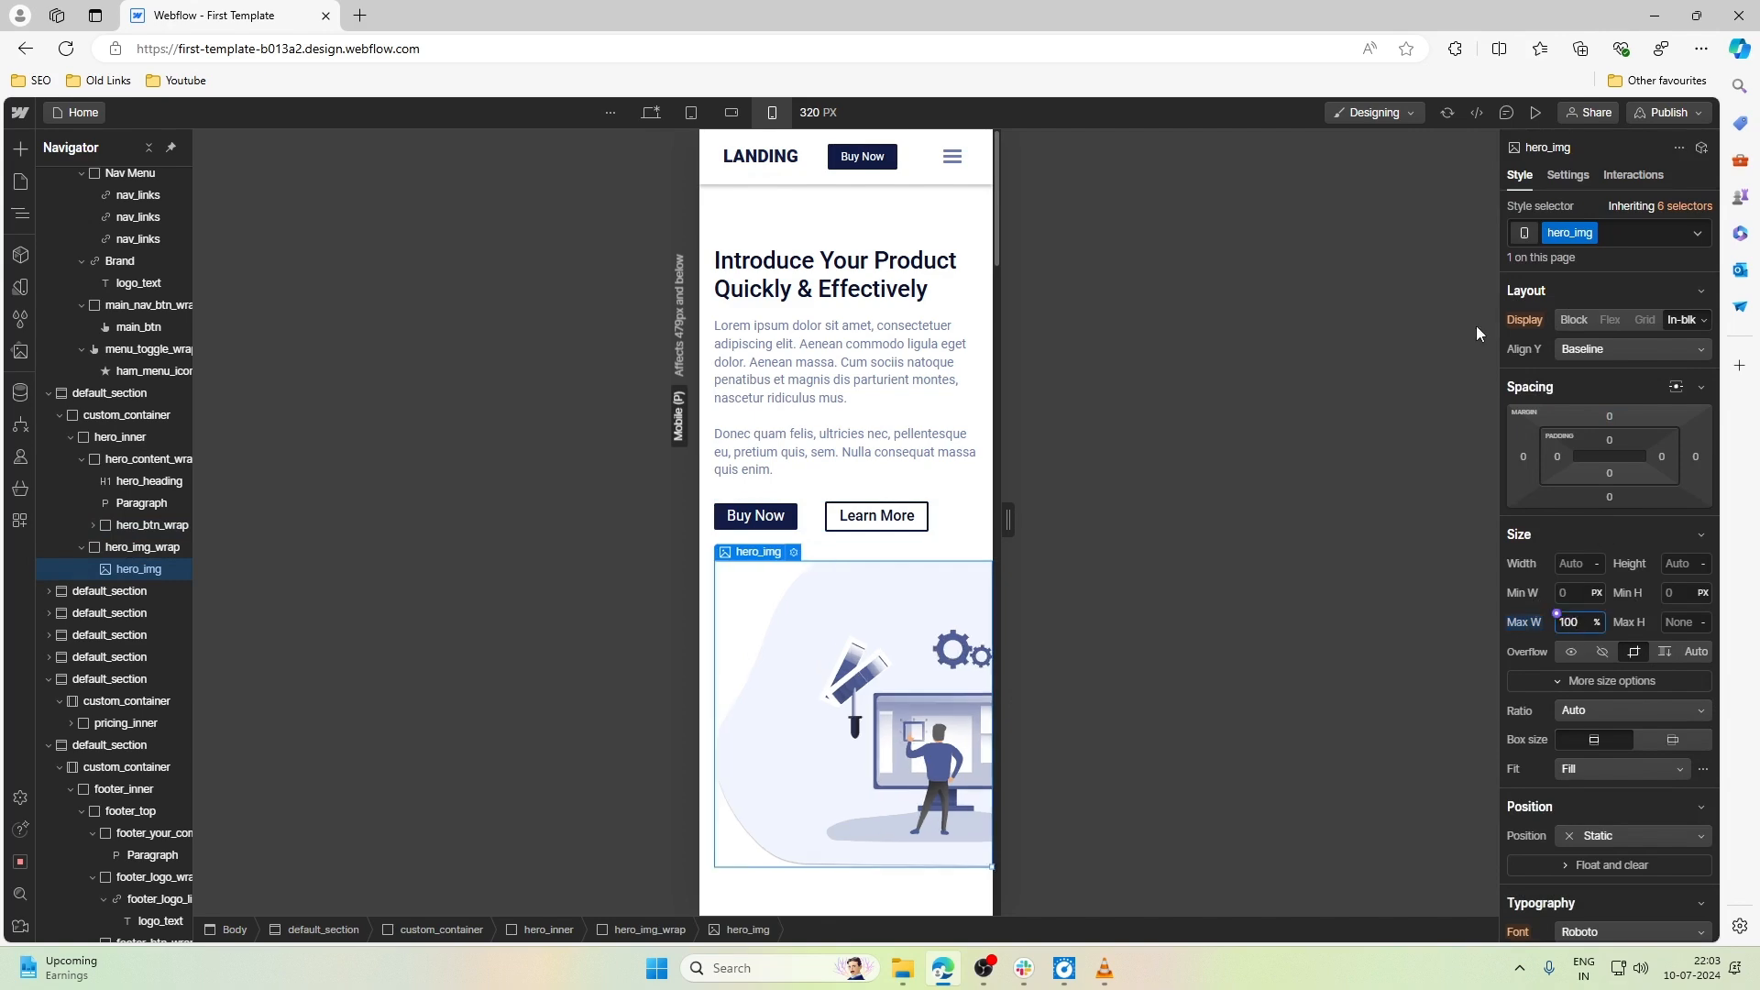
scroll(855, 441, down, 2)
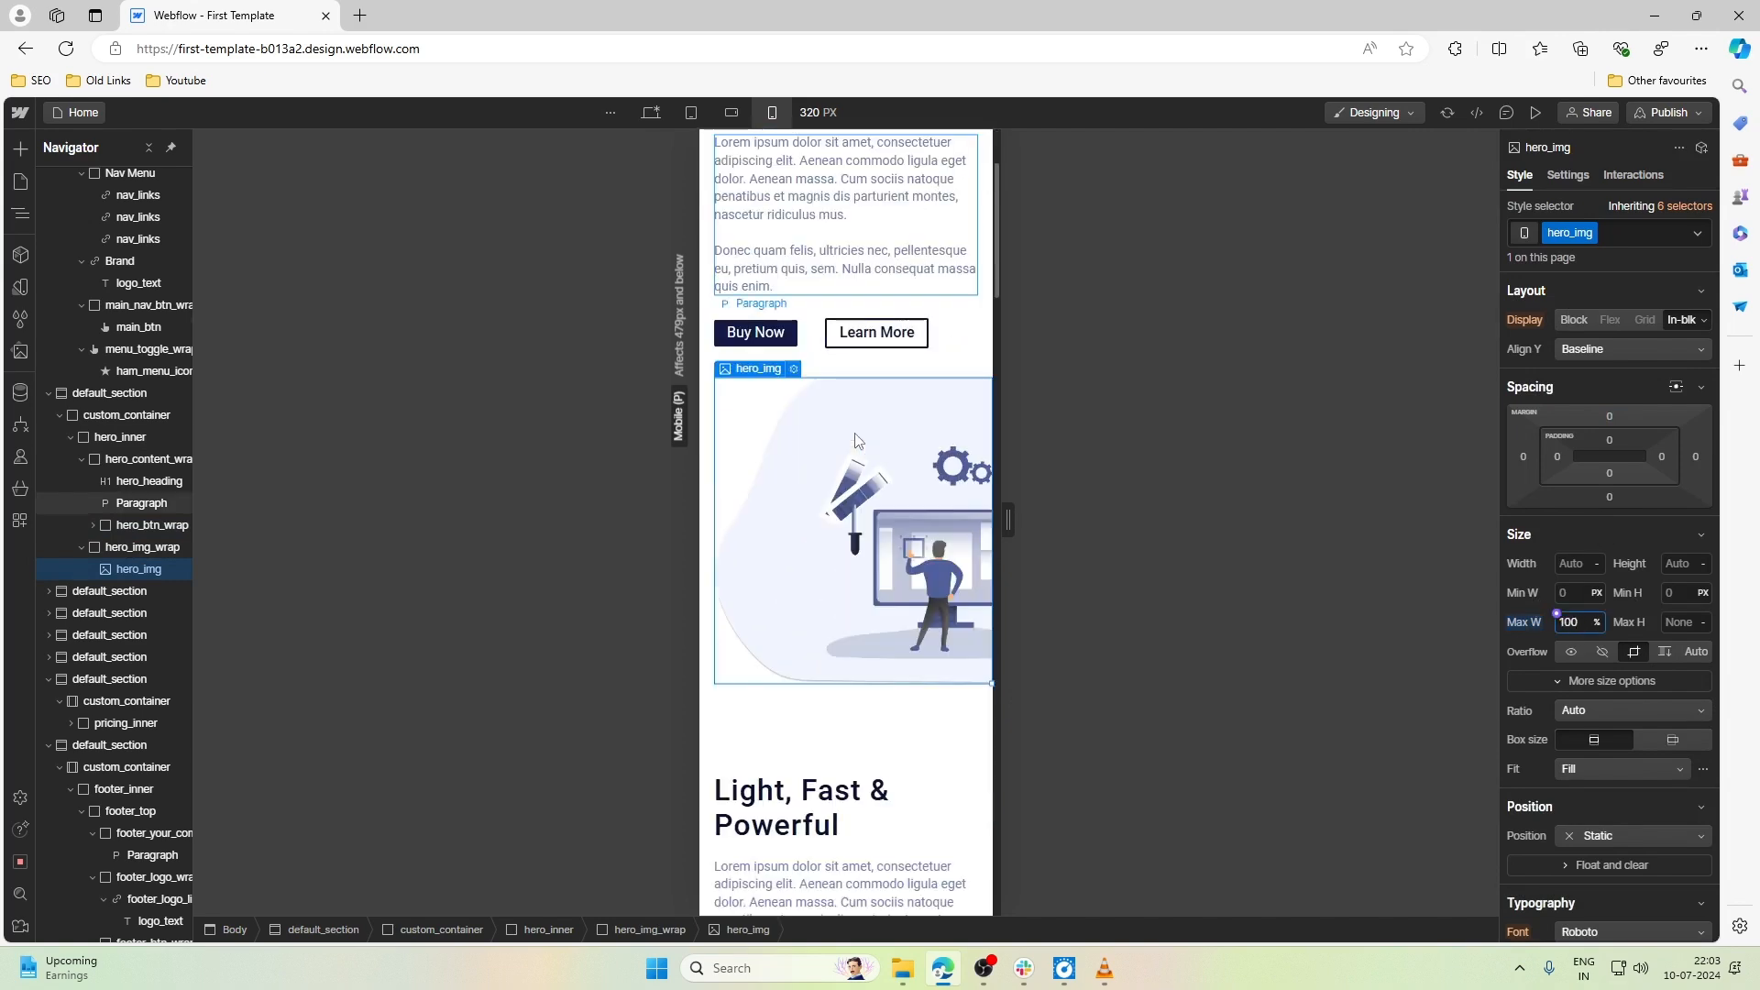
scroll(854, 441, up, 2)
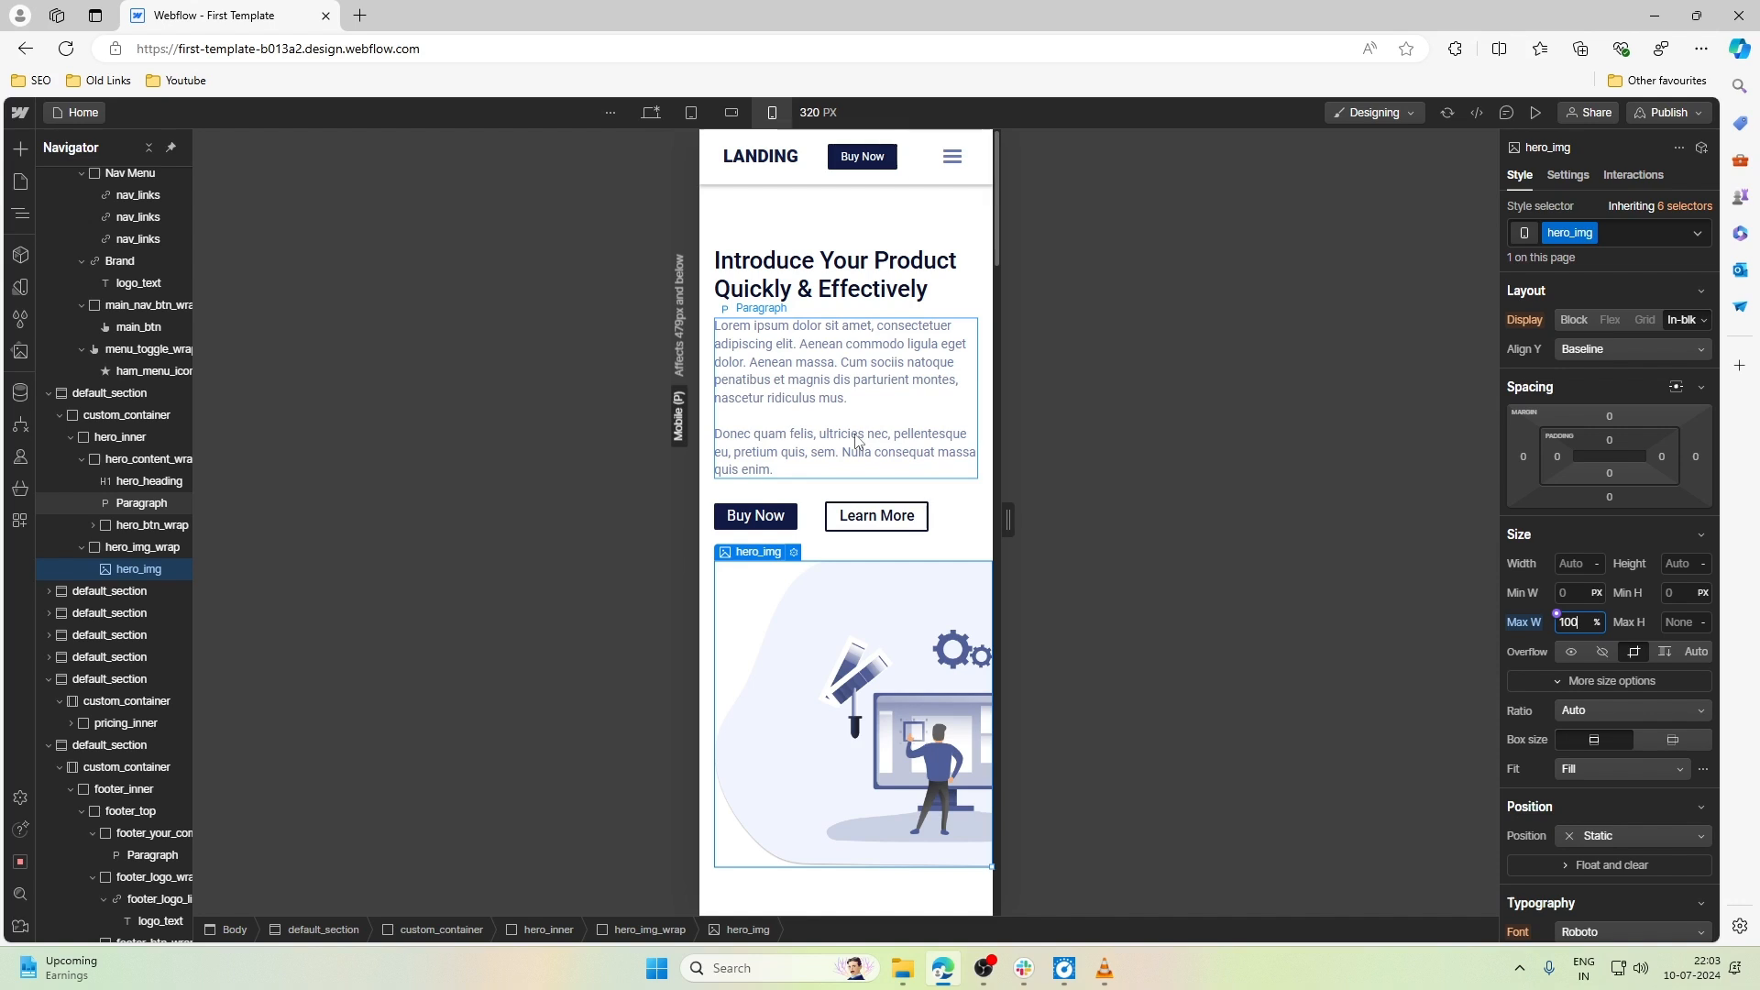
- Set the font size of the hero's Learn More button to 0.75rem
click(839, 515)
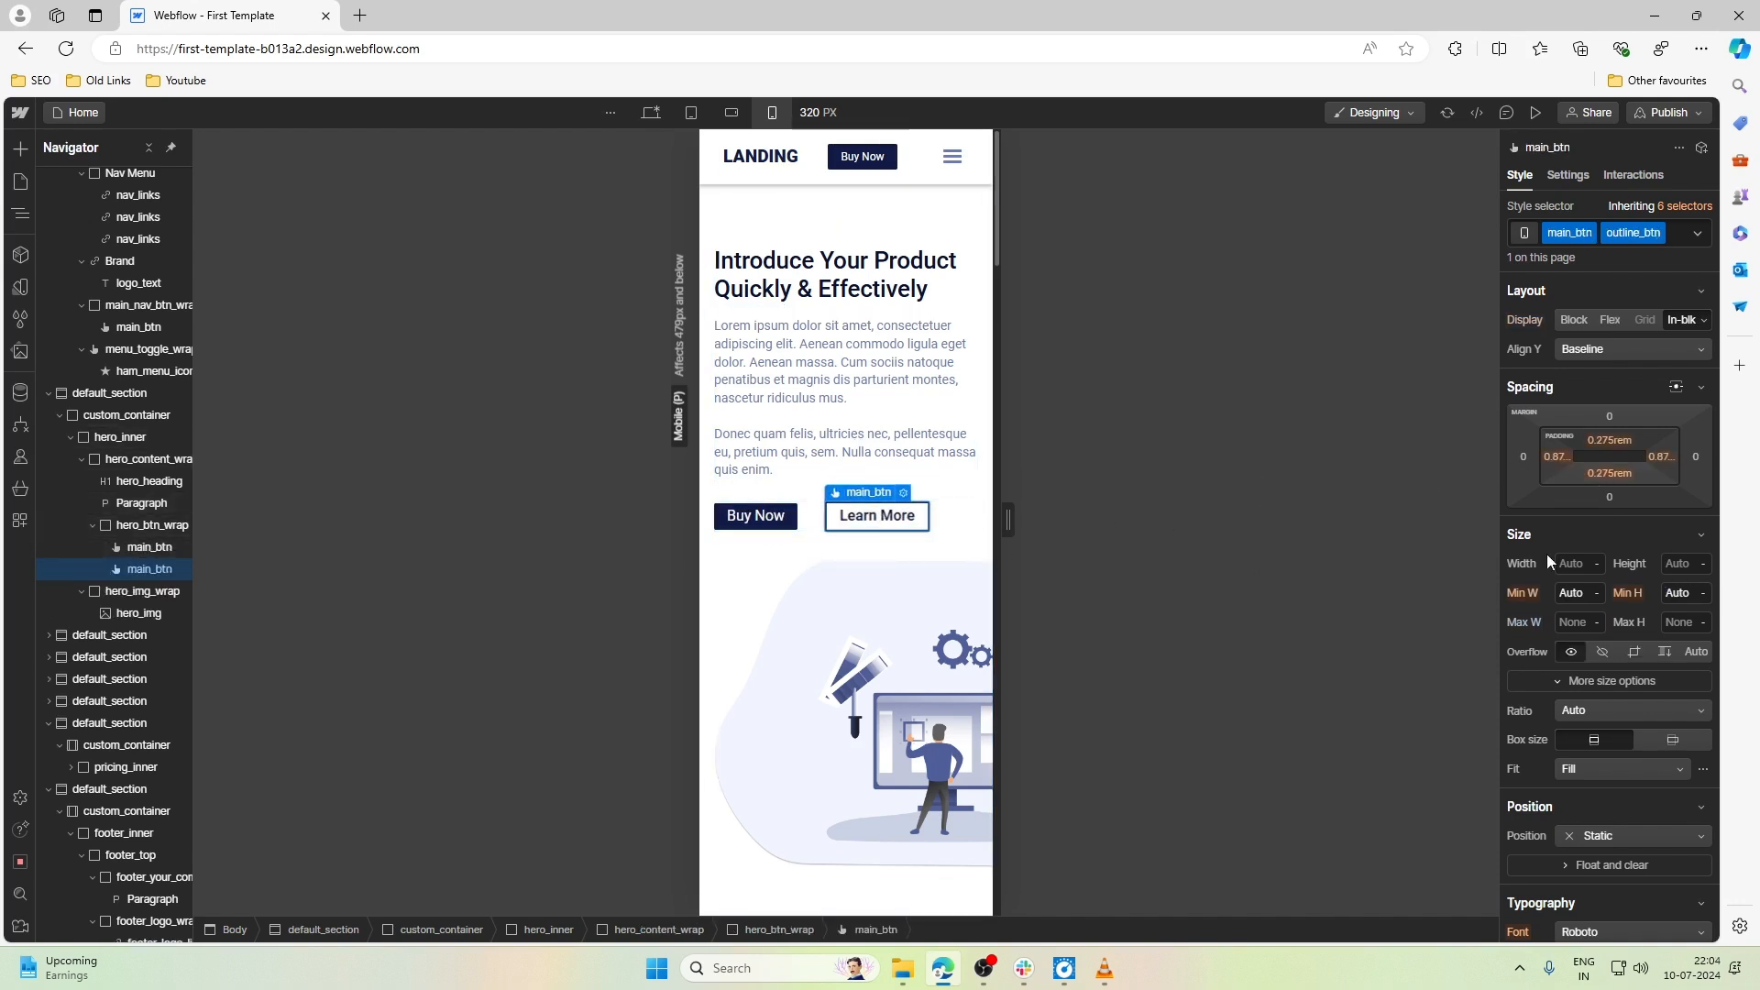
scroll(1604, 585, down, 4)
click(1561, 619)
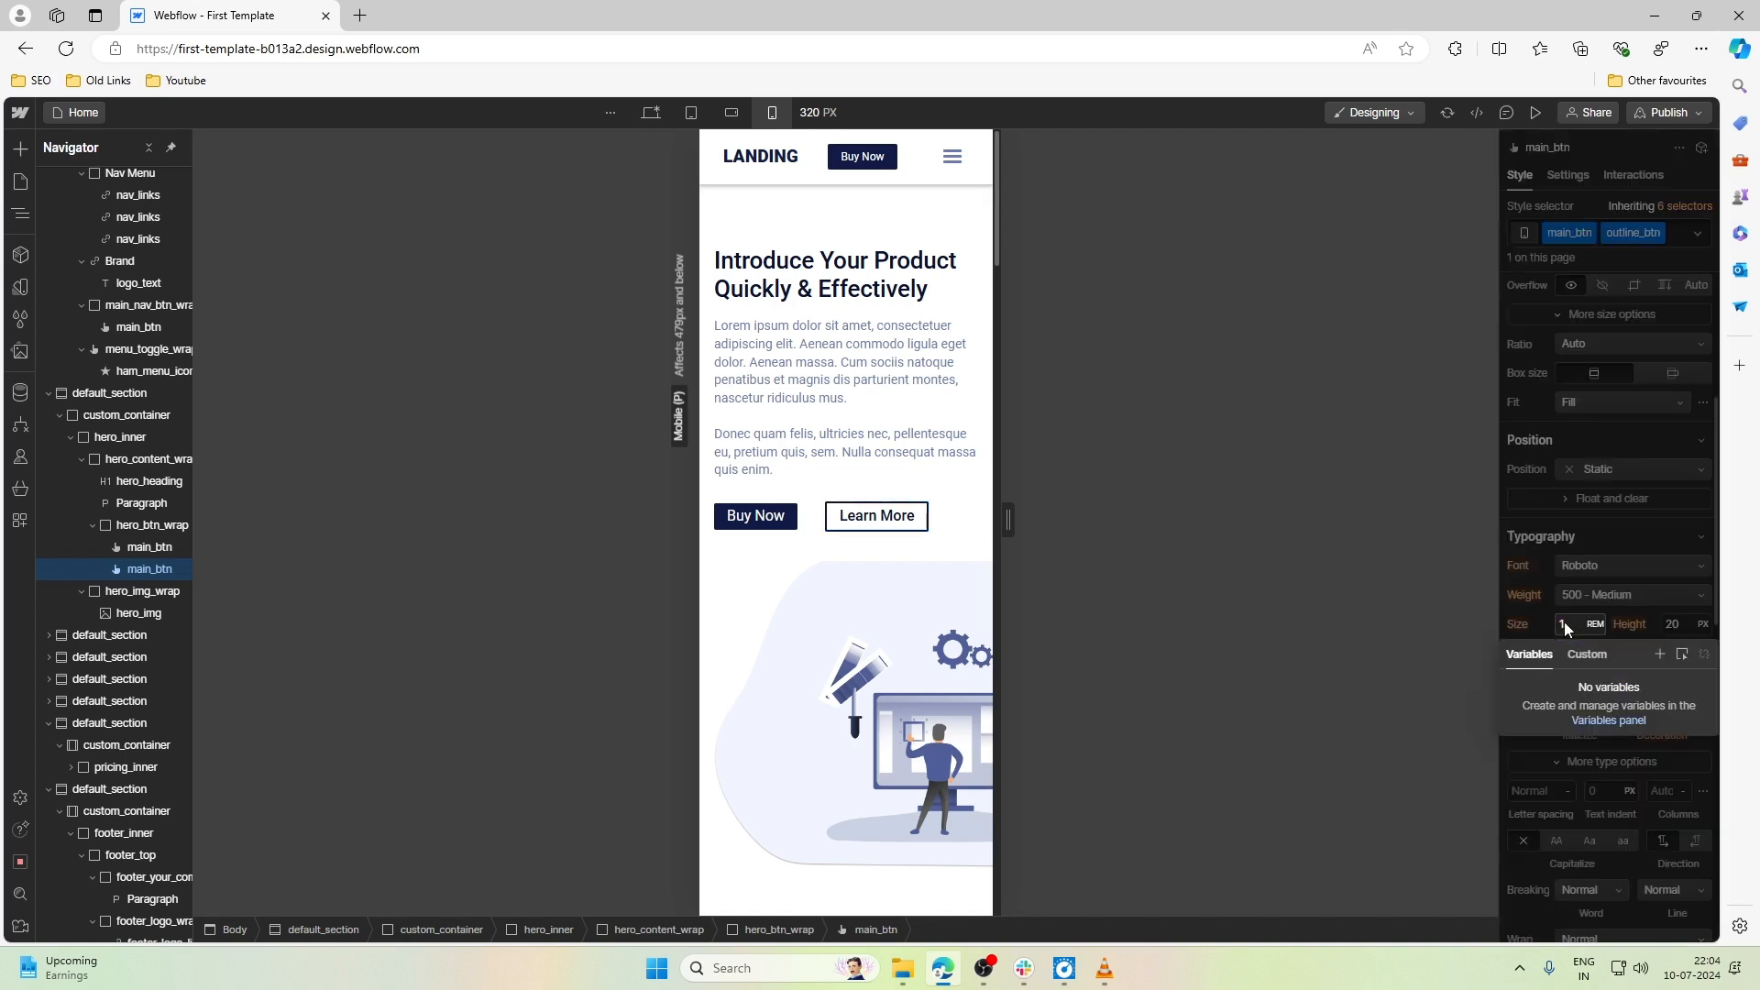
click(1579, 623)
click(1580, 624)
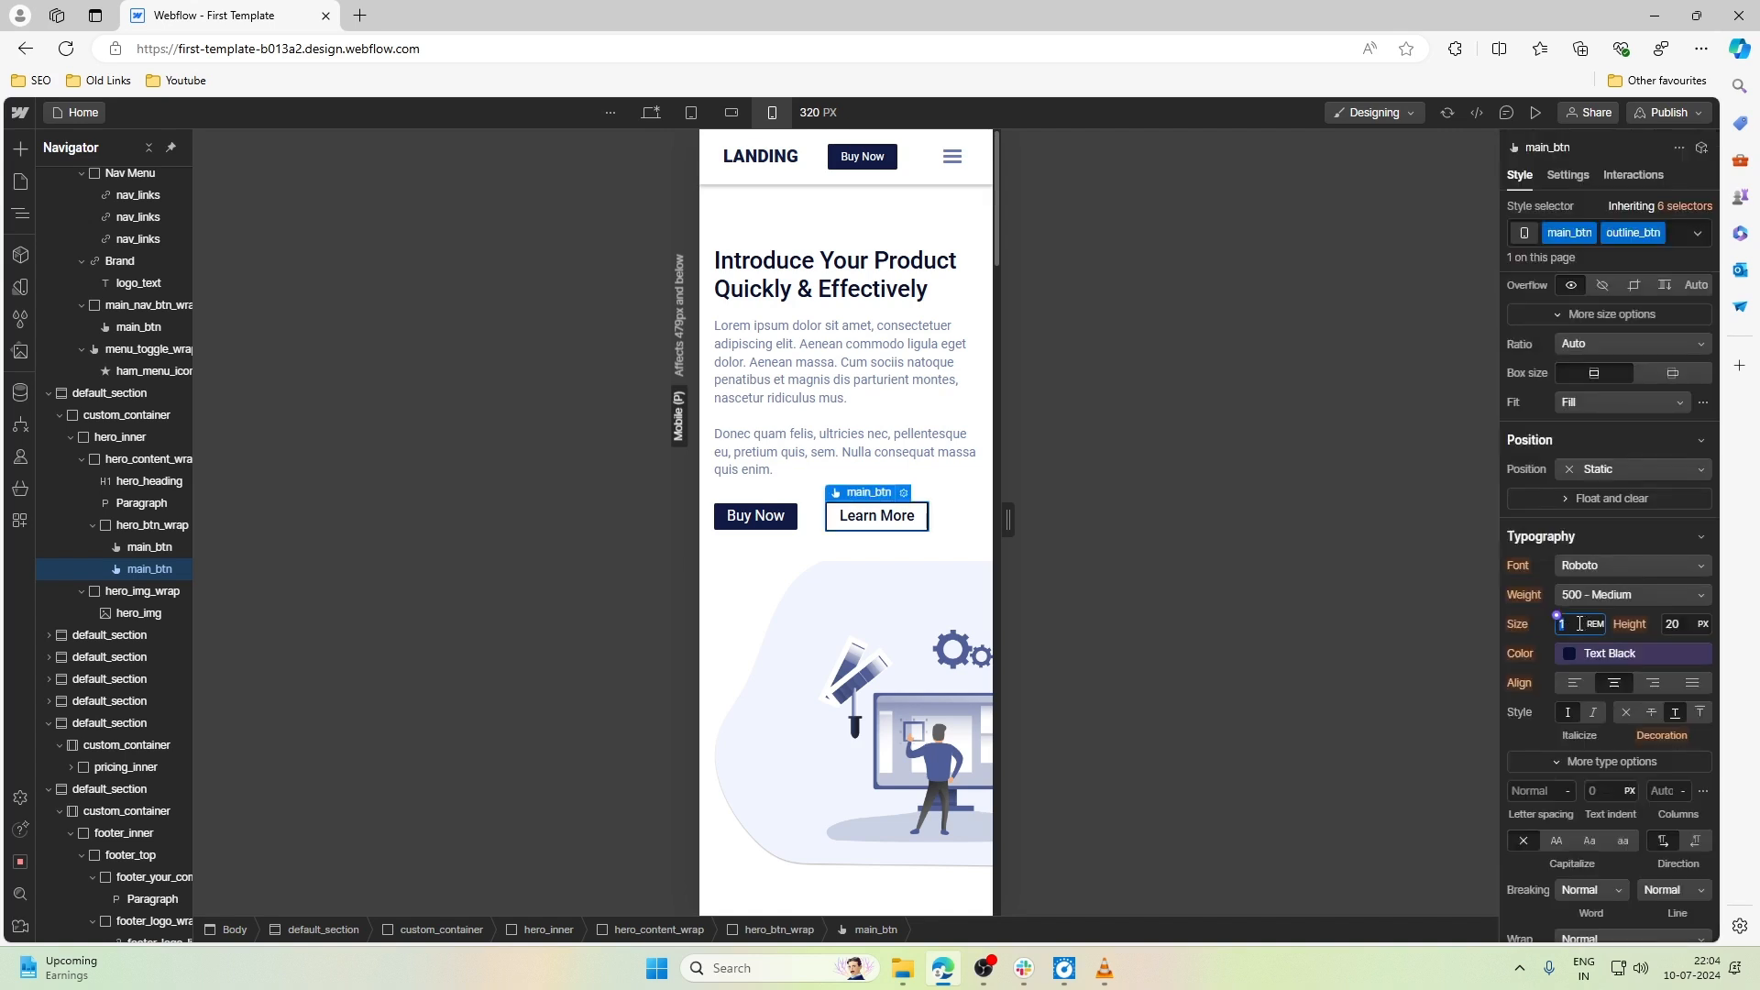
text(0.75)
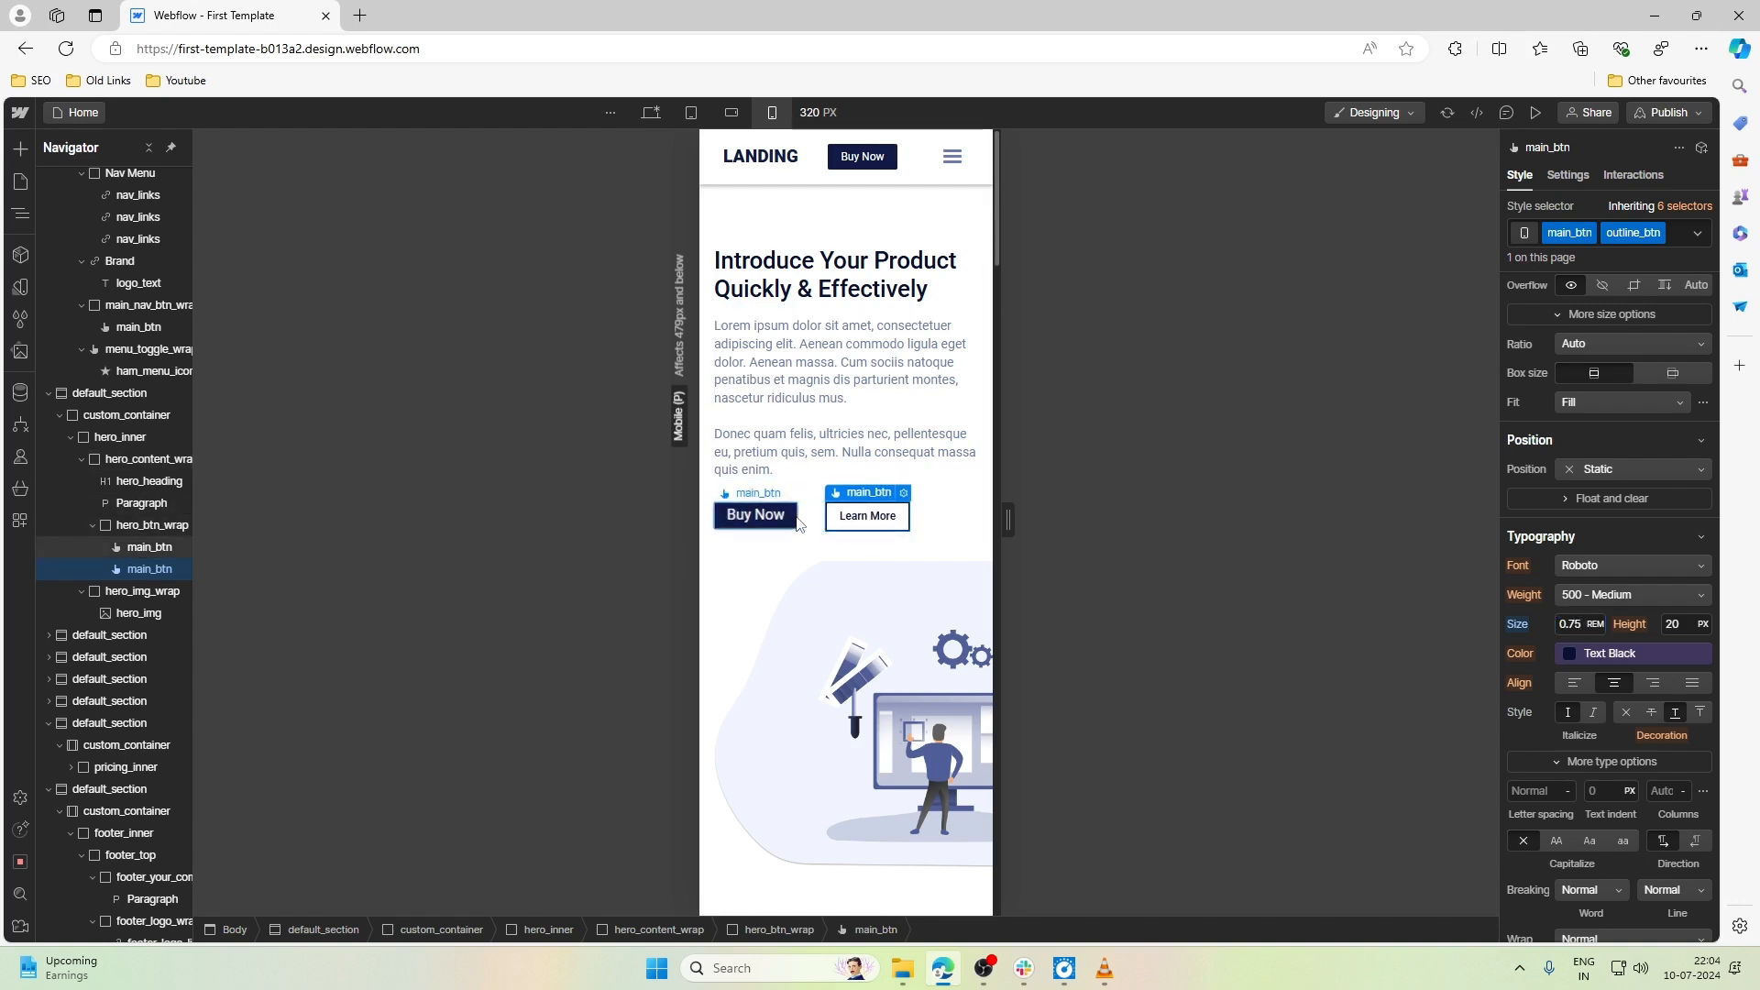
- Set the right margin of the hero's Buy Now button to 1.2rem
click(761, 516)
scroll(1614, 627, up, 4)
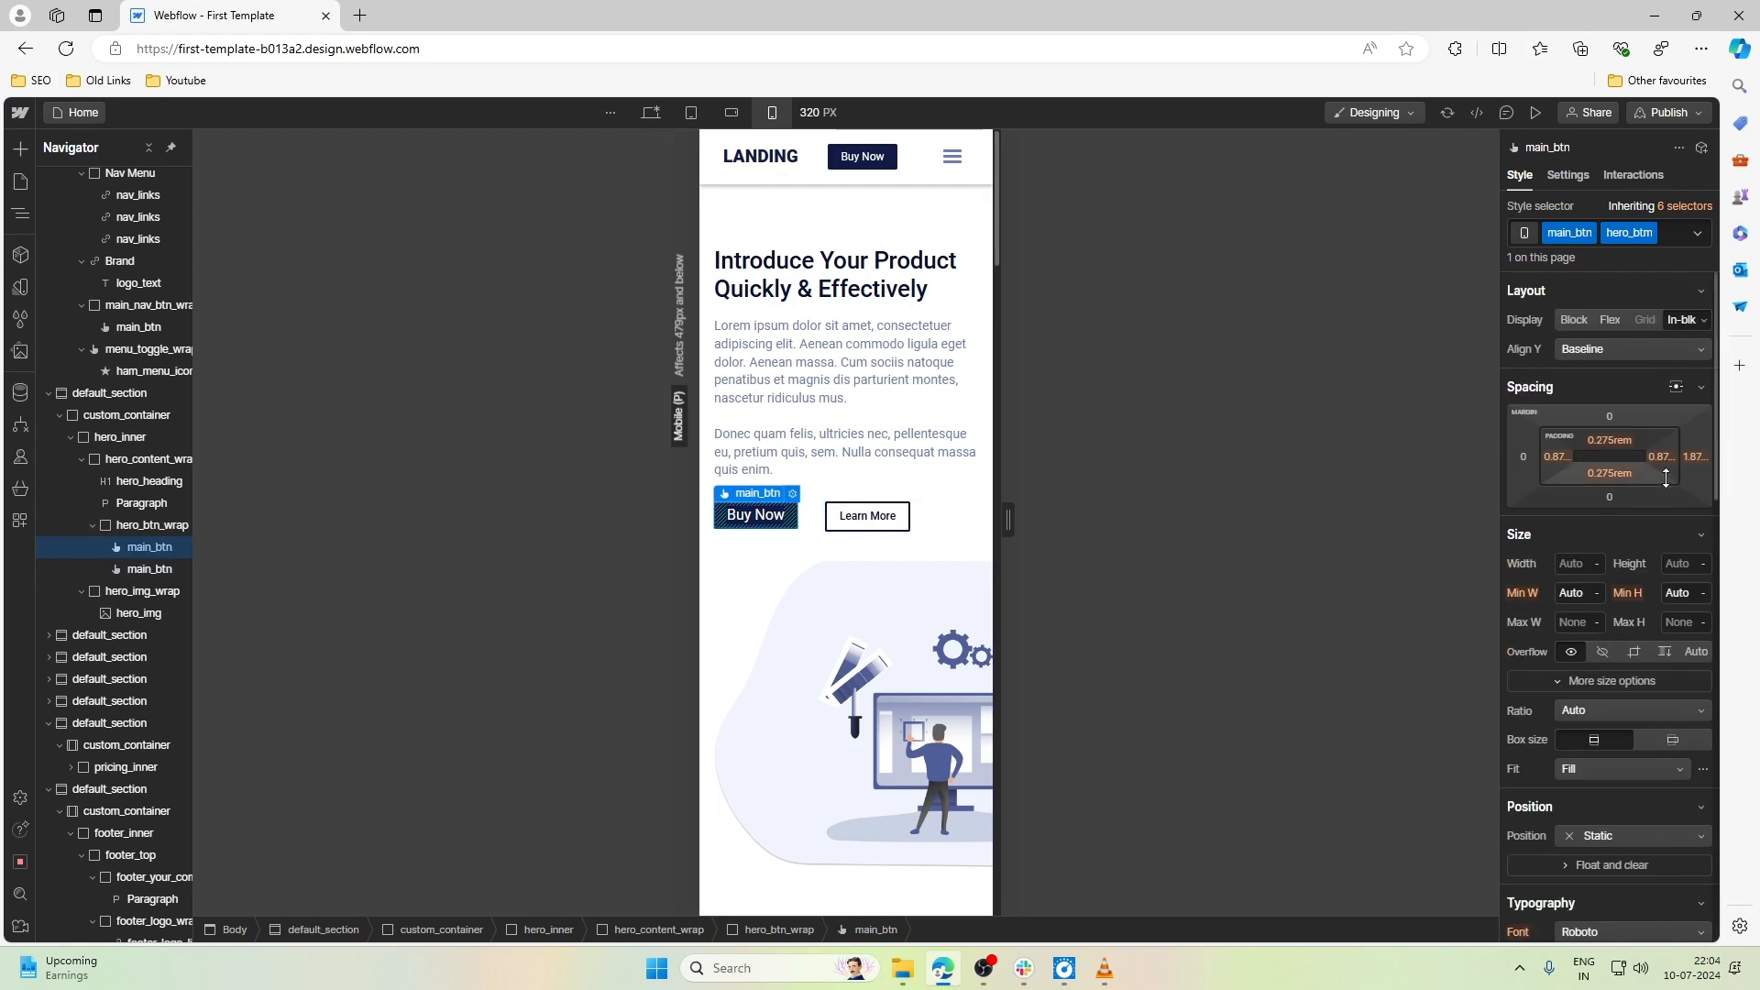
click(1692, 458)
text(1.4)
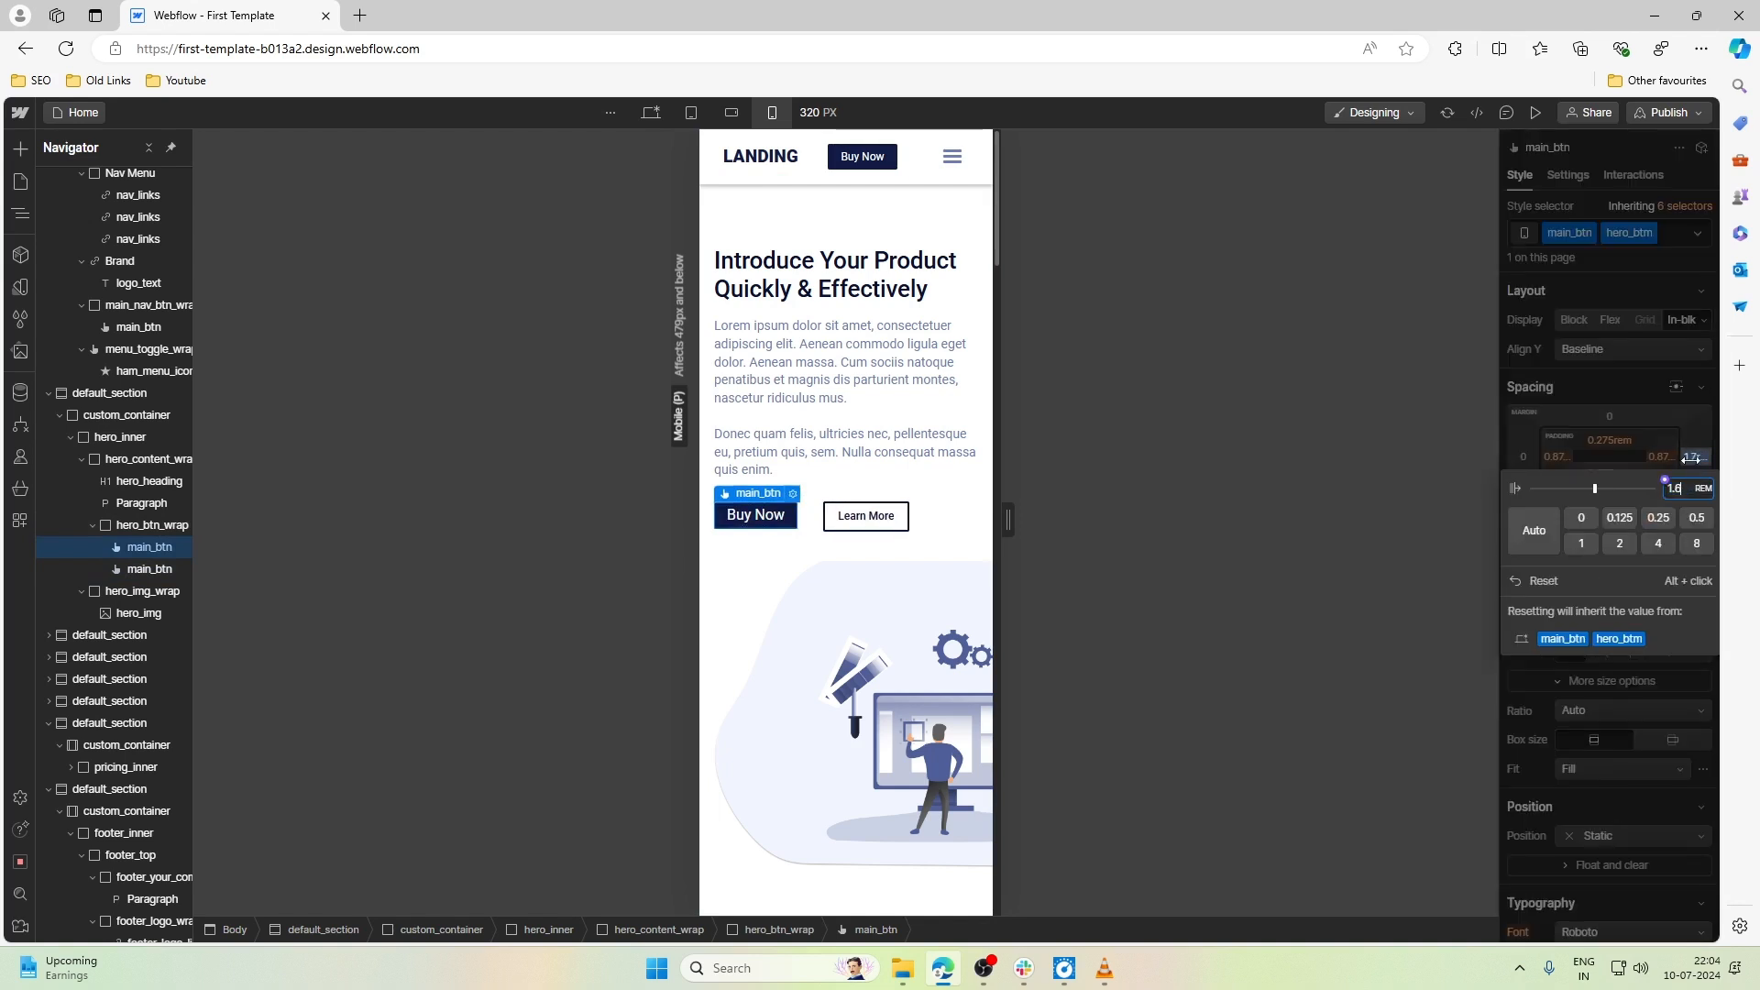
key(BackSpace)
text(2)
click(926, 564)
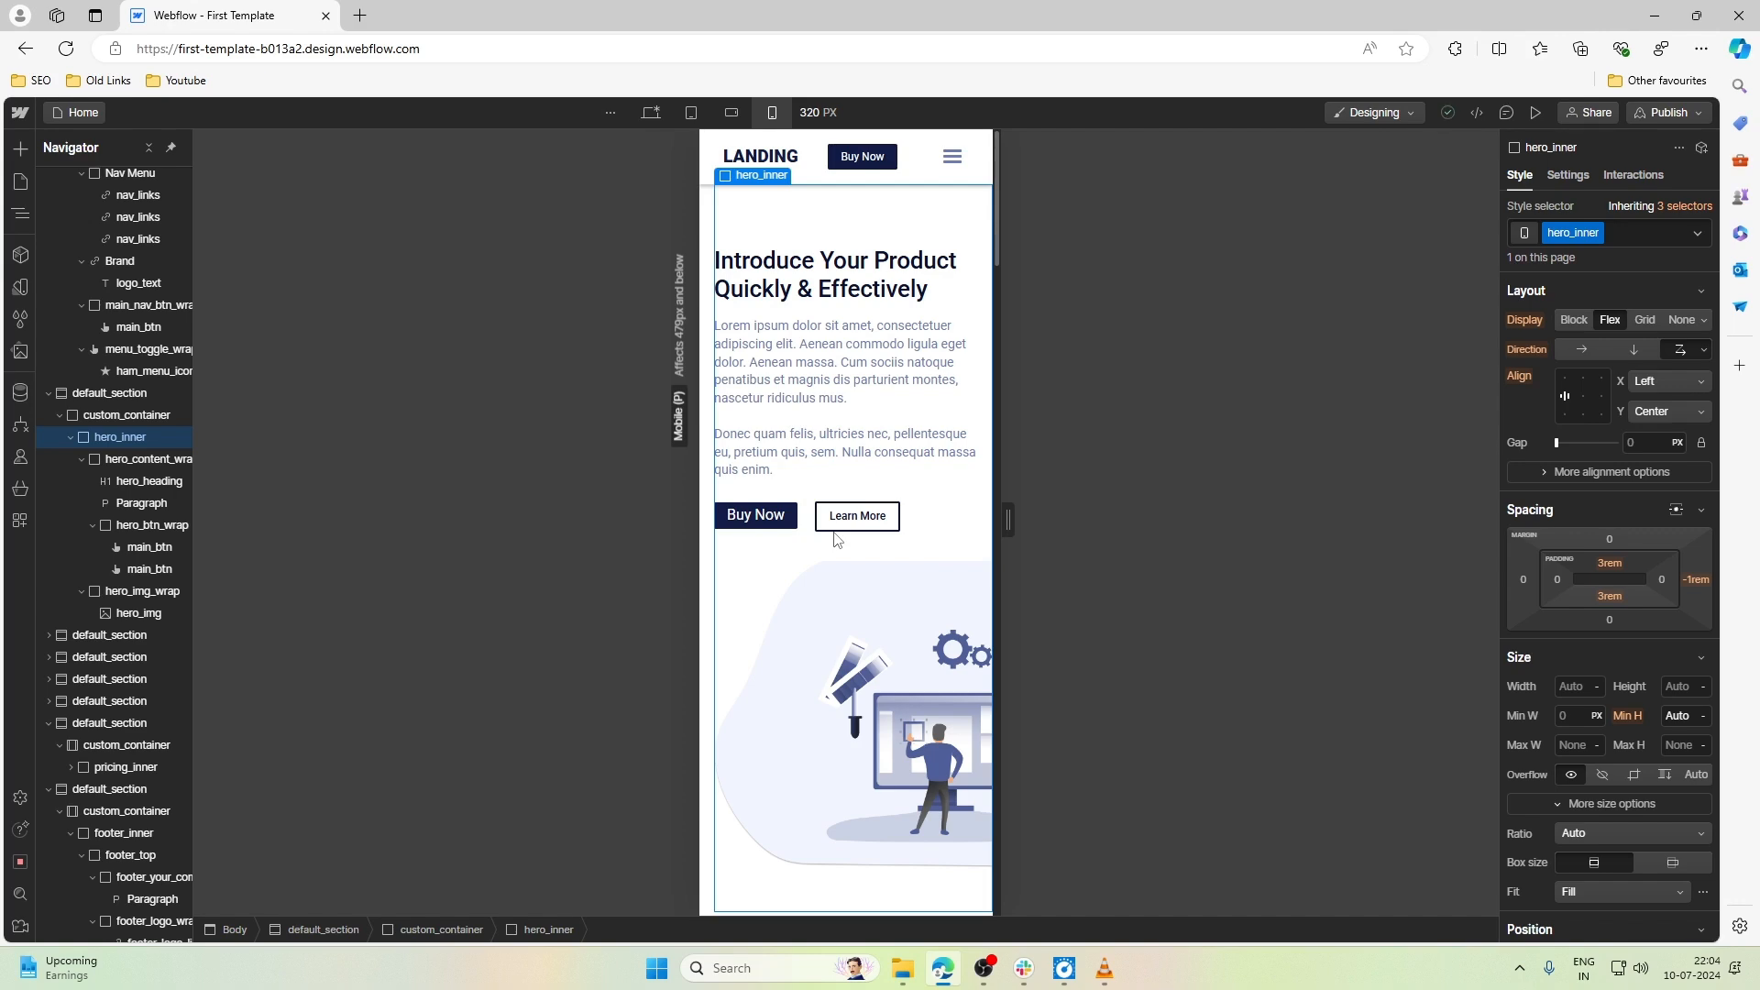
- Set the font size of the hero's Buy Now button to 0.75rem to match the Learn More button
scroll(835, 541, down, 3)
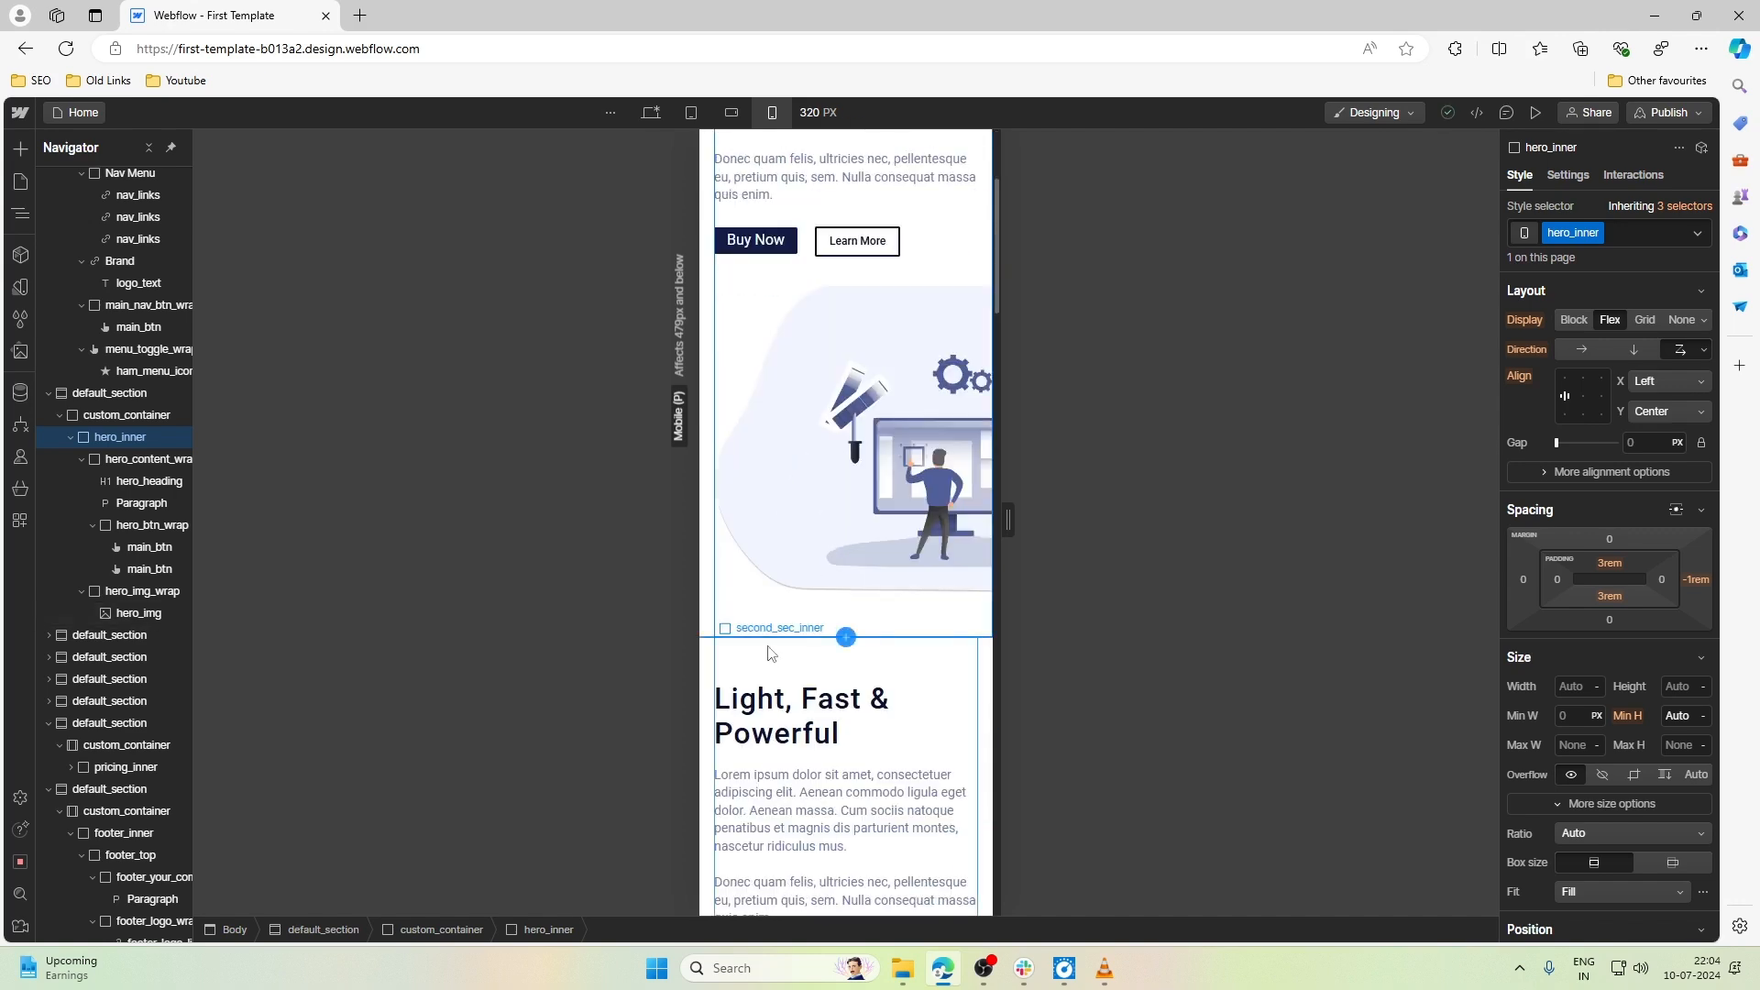
scroll(773, 653, up, 3)
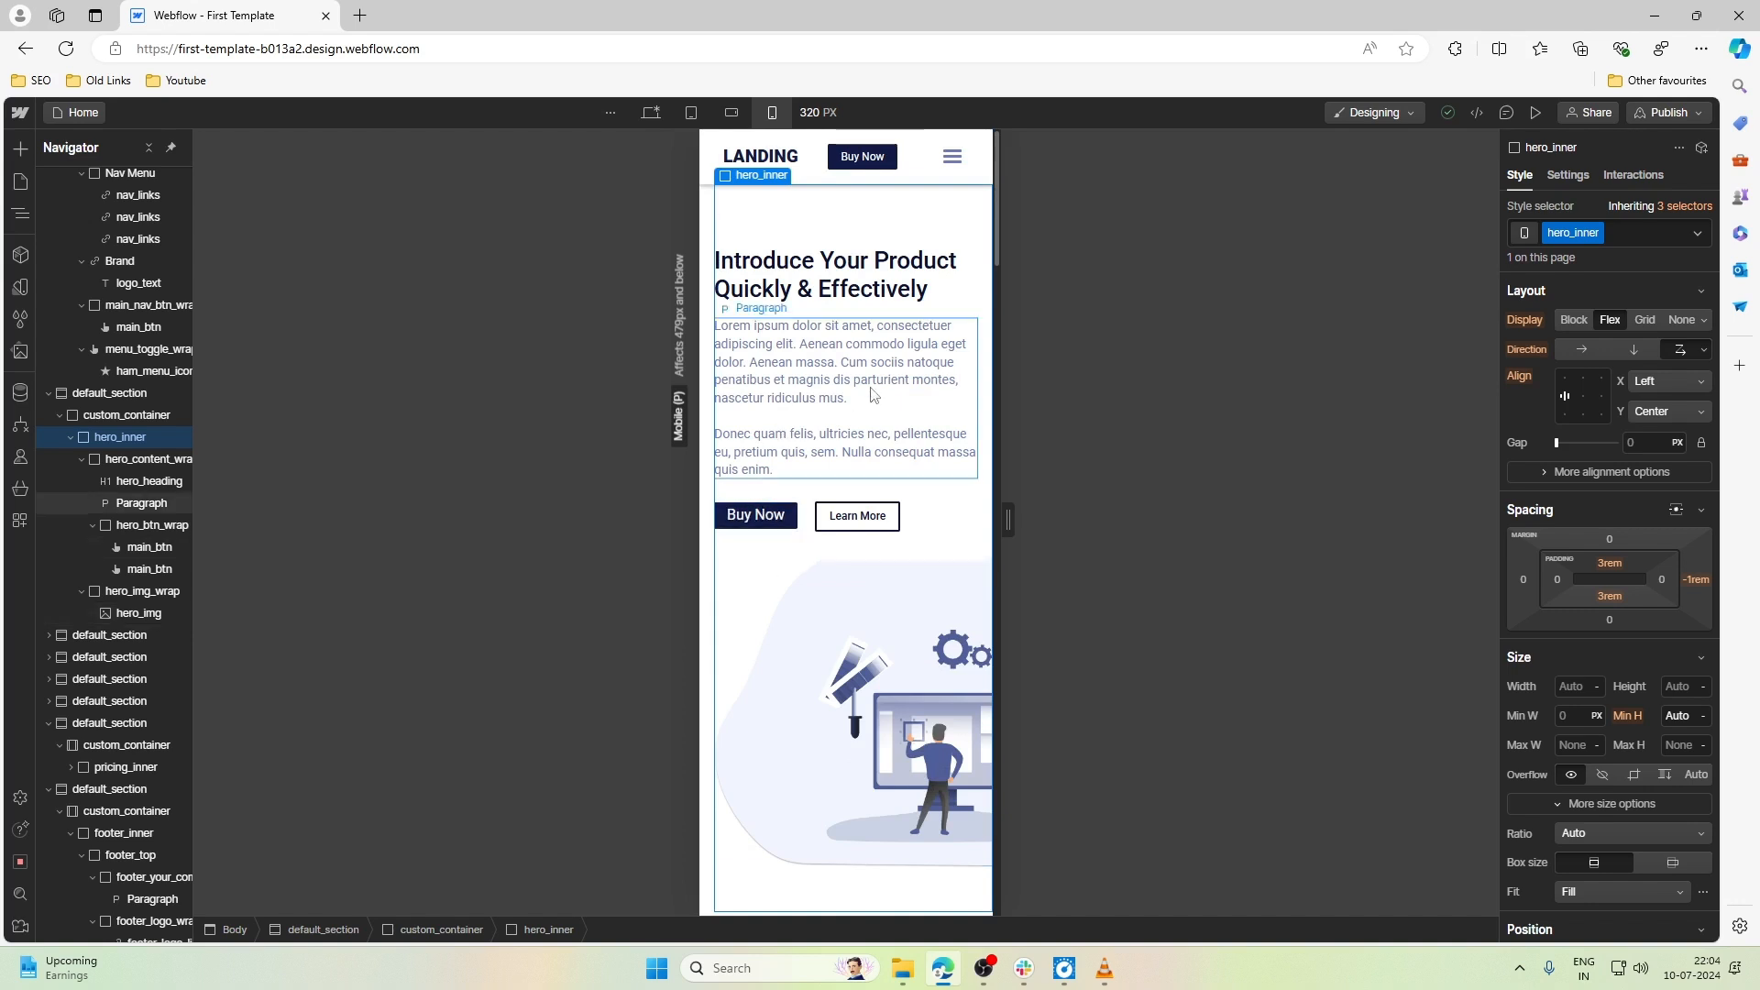
click(872, 395)
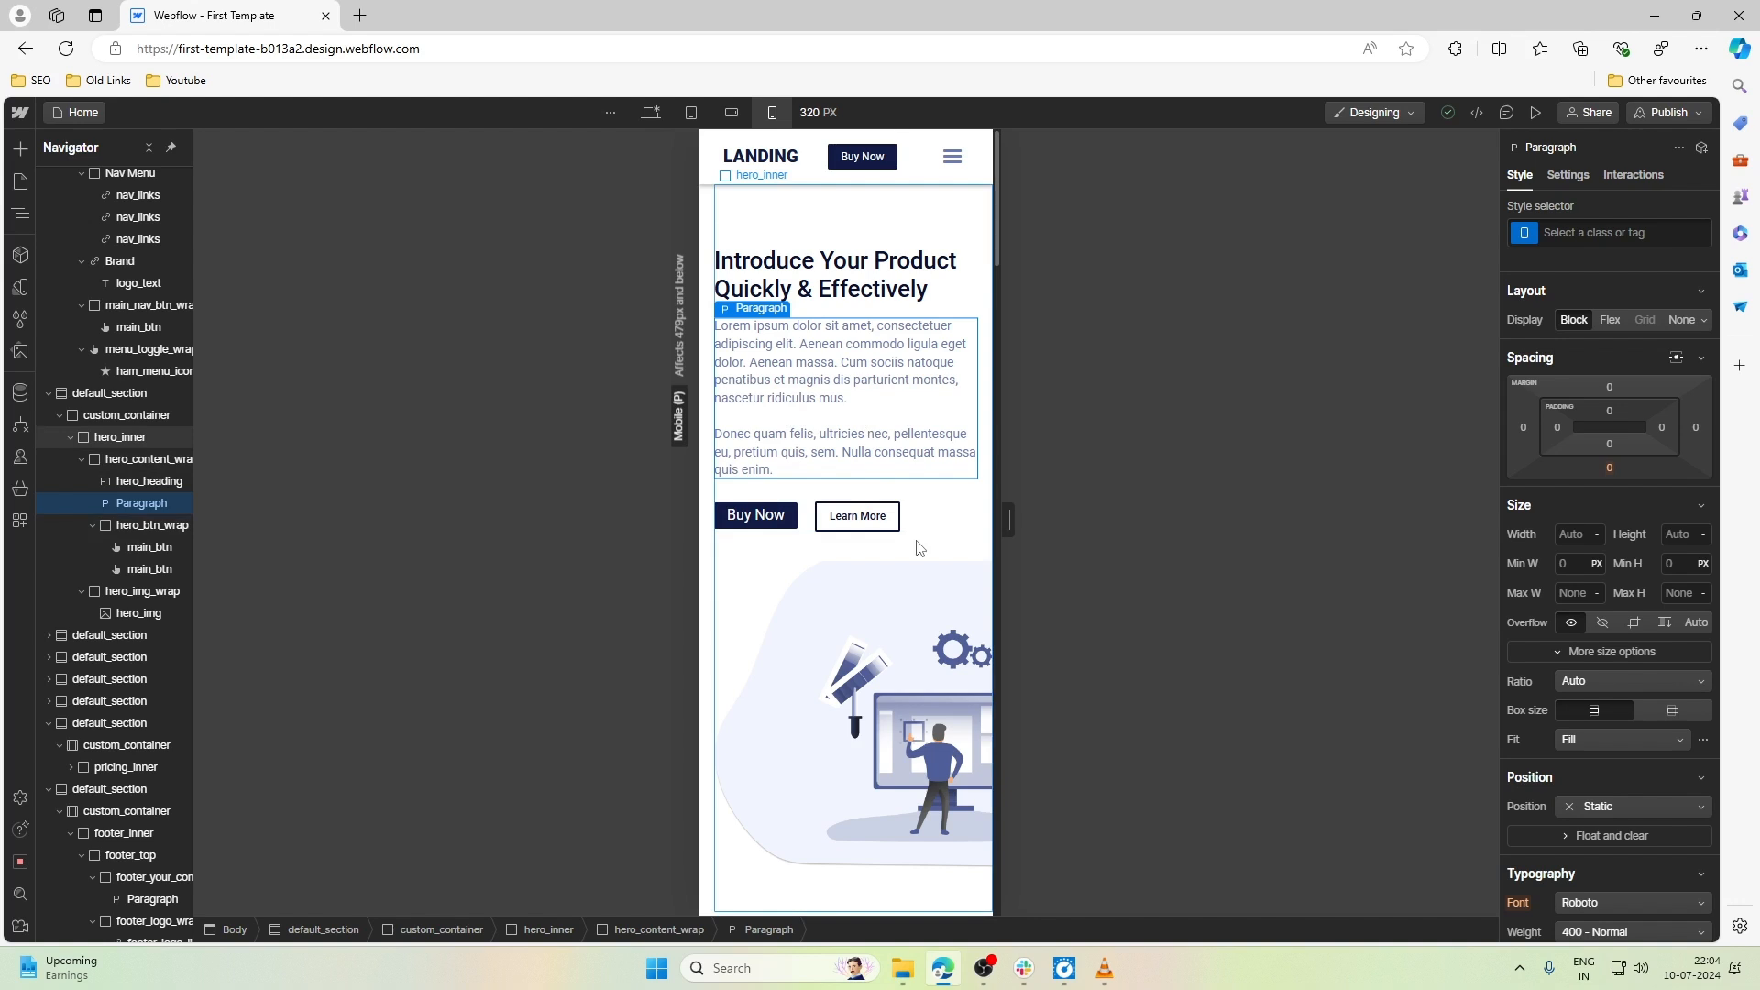
click(787, 523)
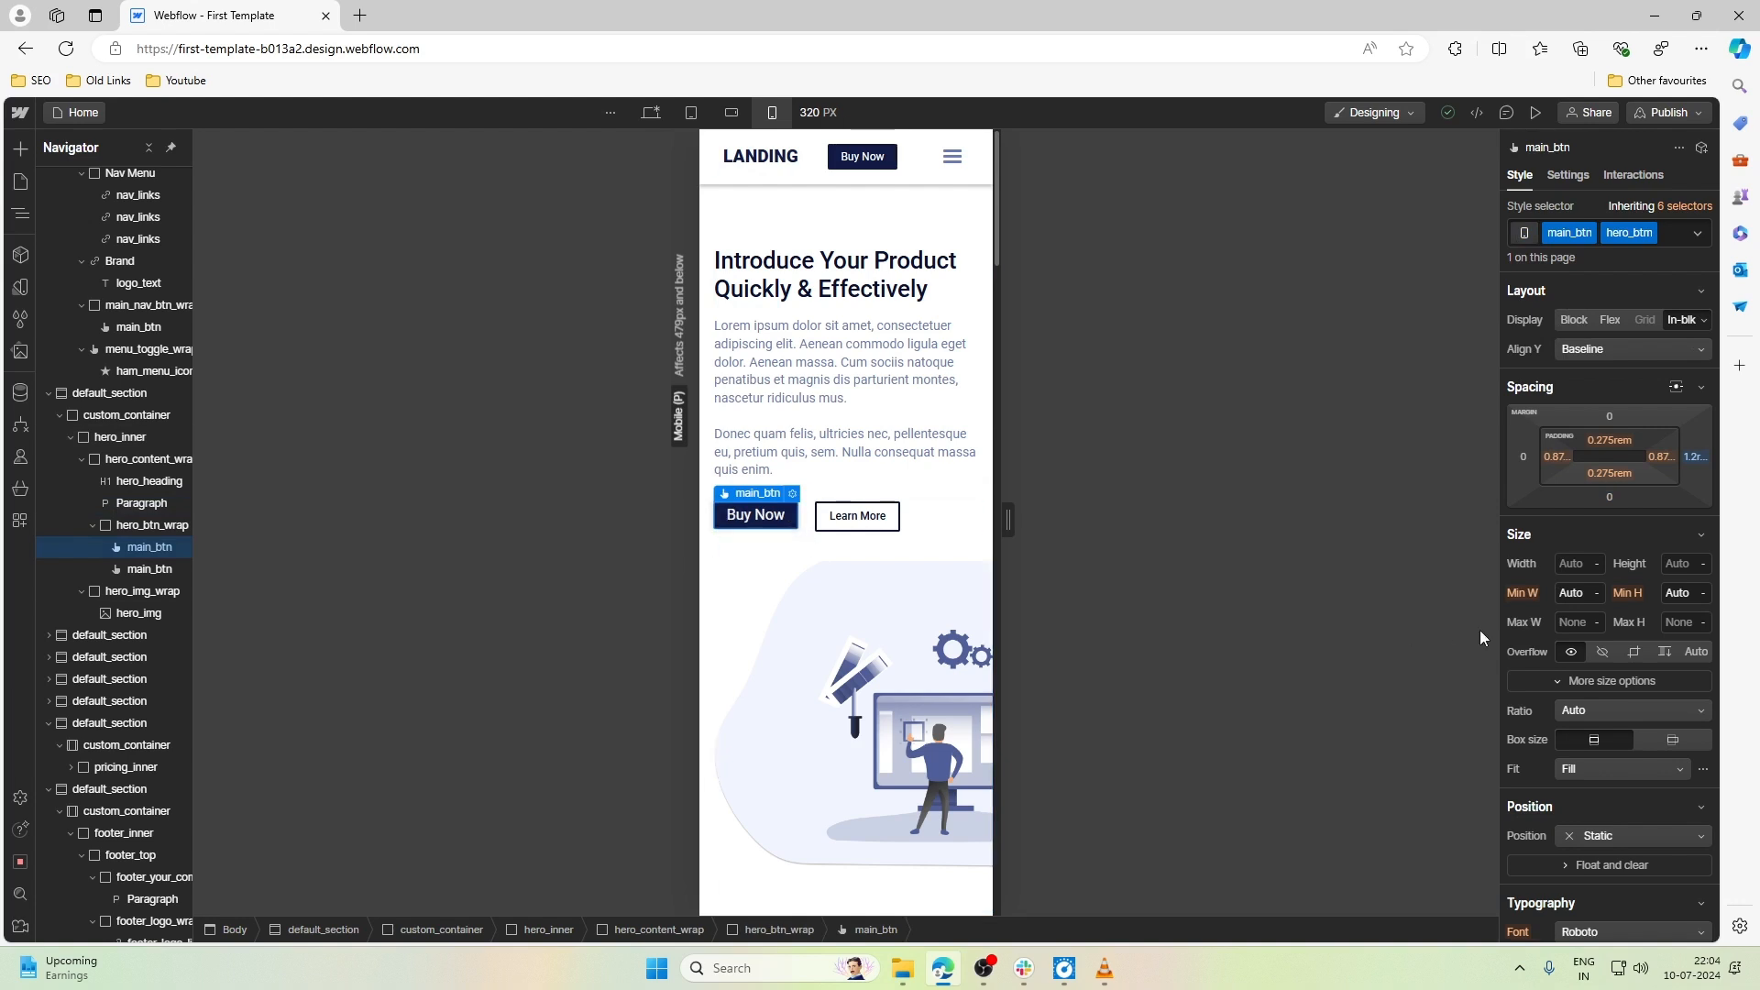
scroll(1577, 623, down, 4)
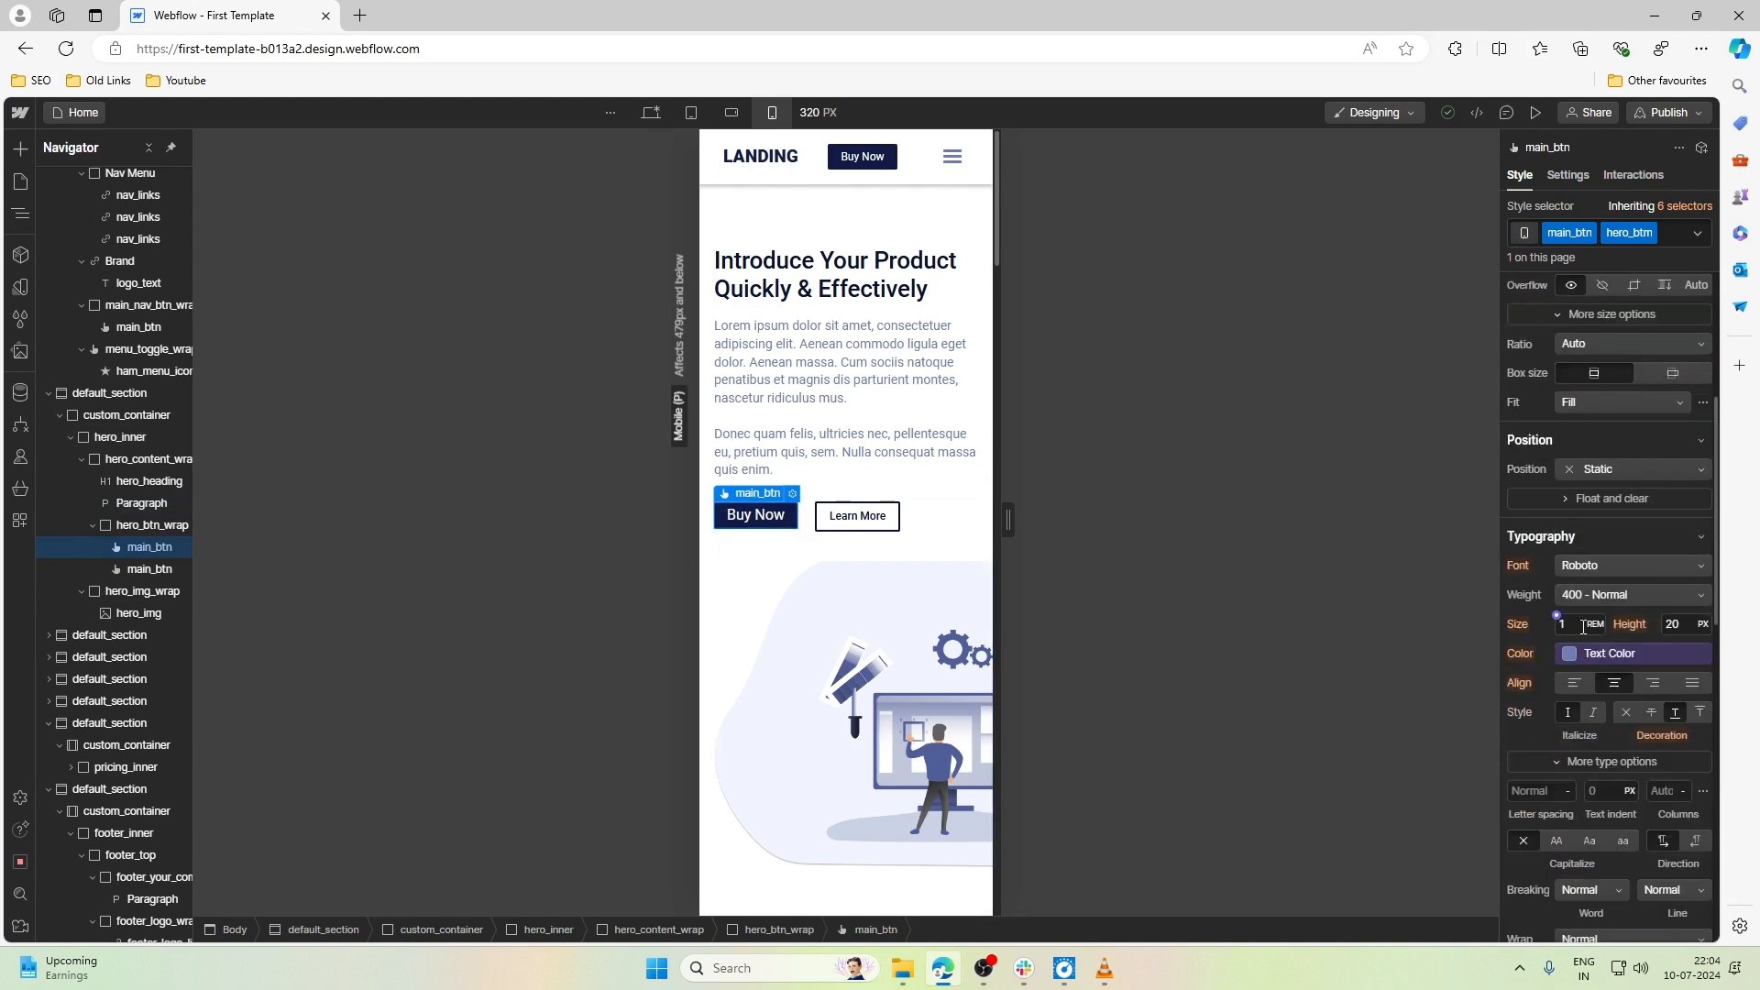
click(1583, 624)
text(.75)
key(Return)
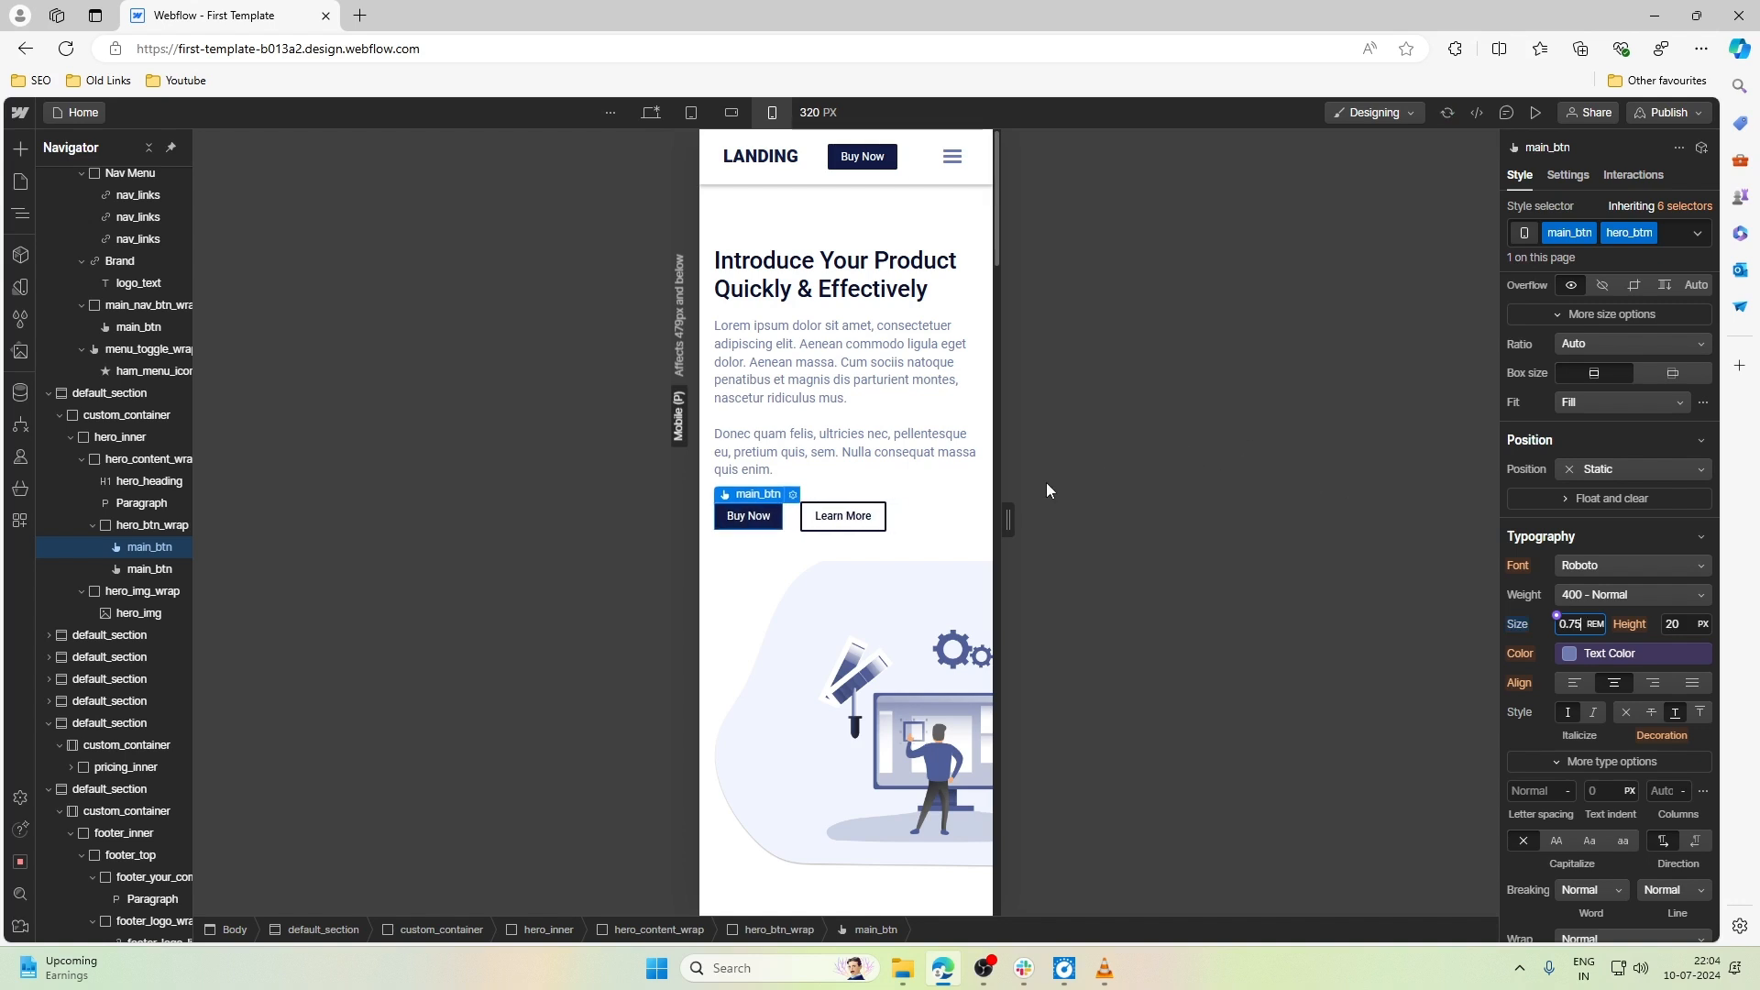
click(782, 642)
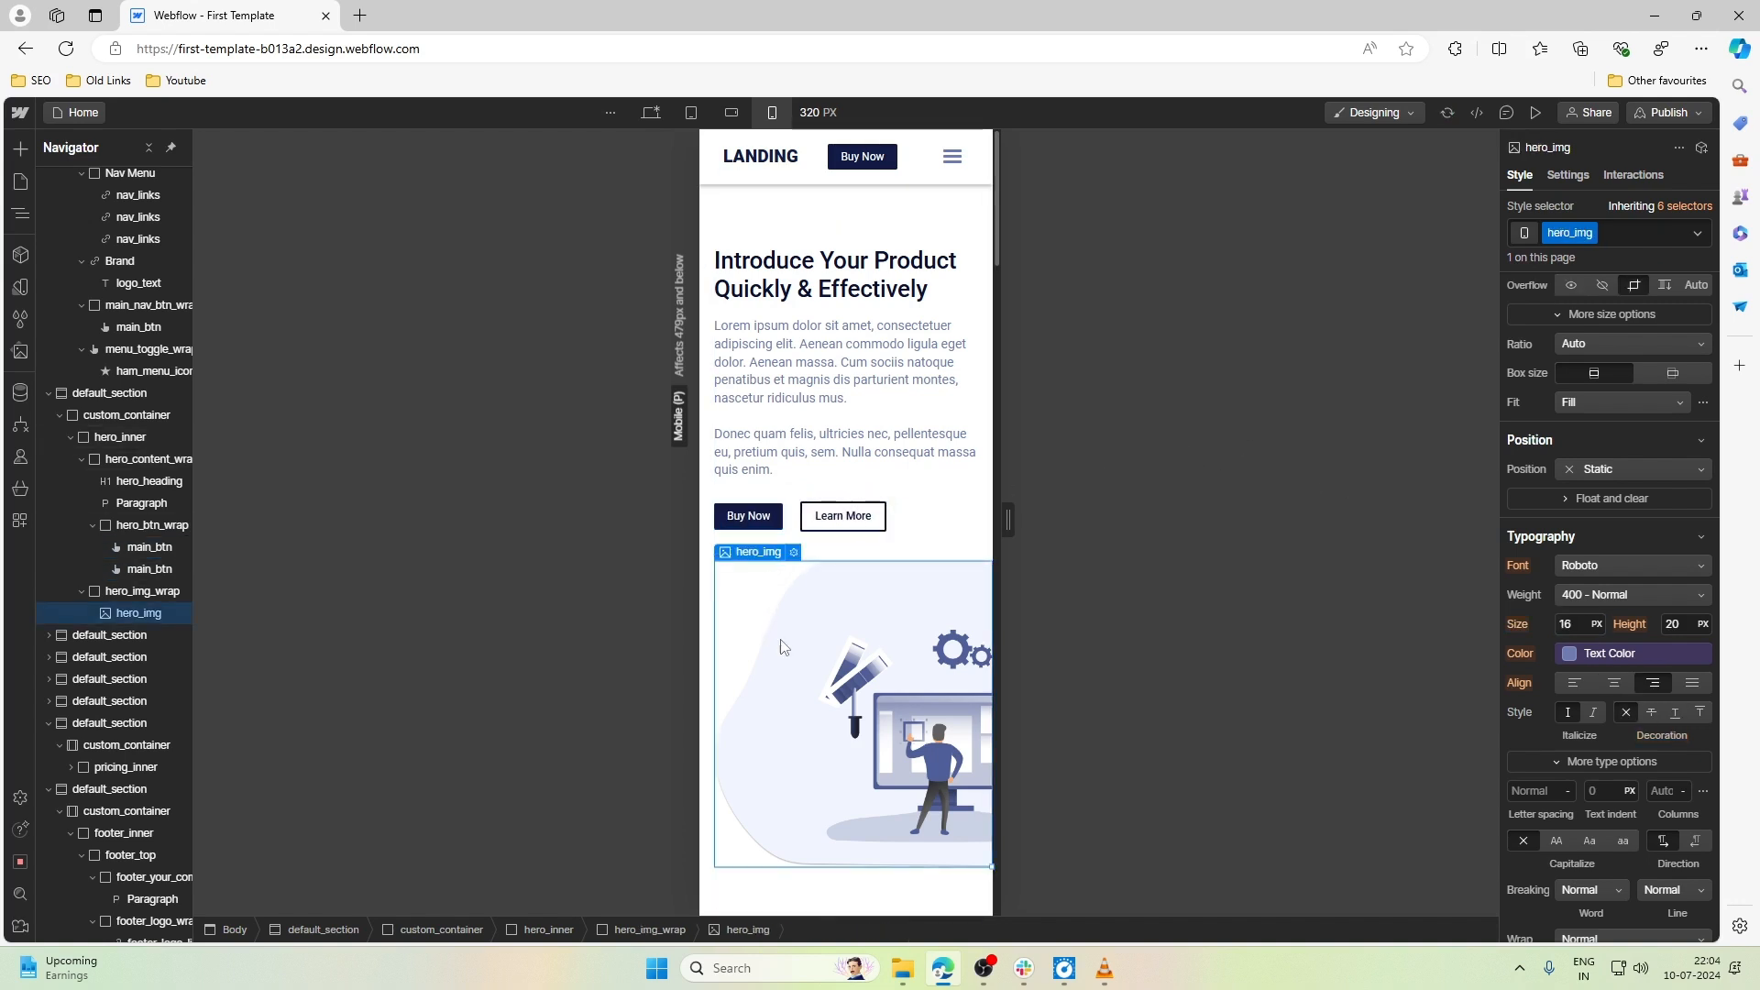
click(896, 395)
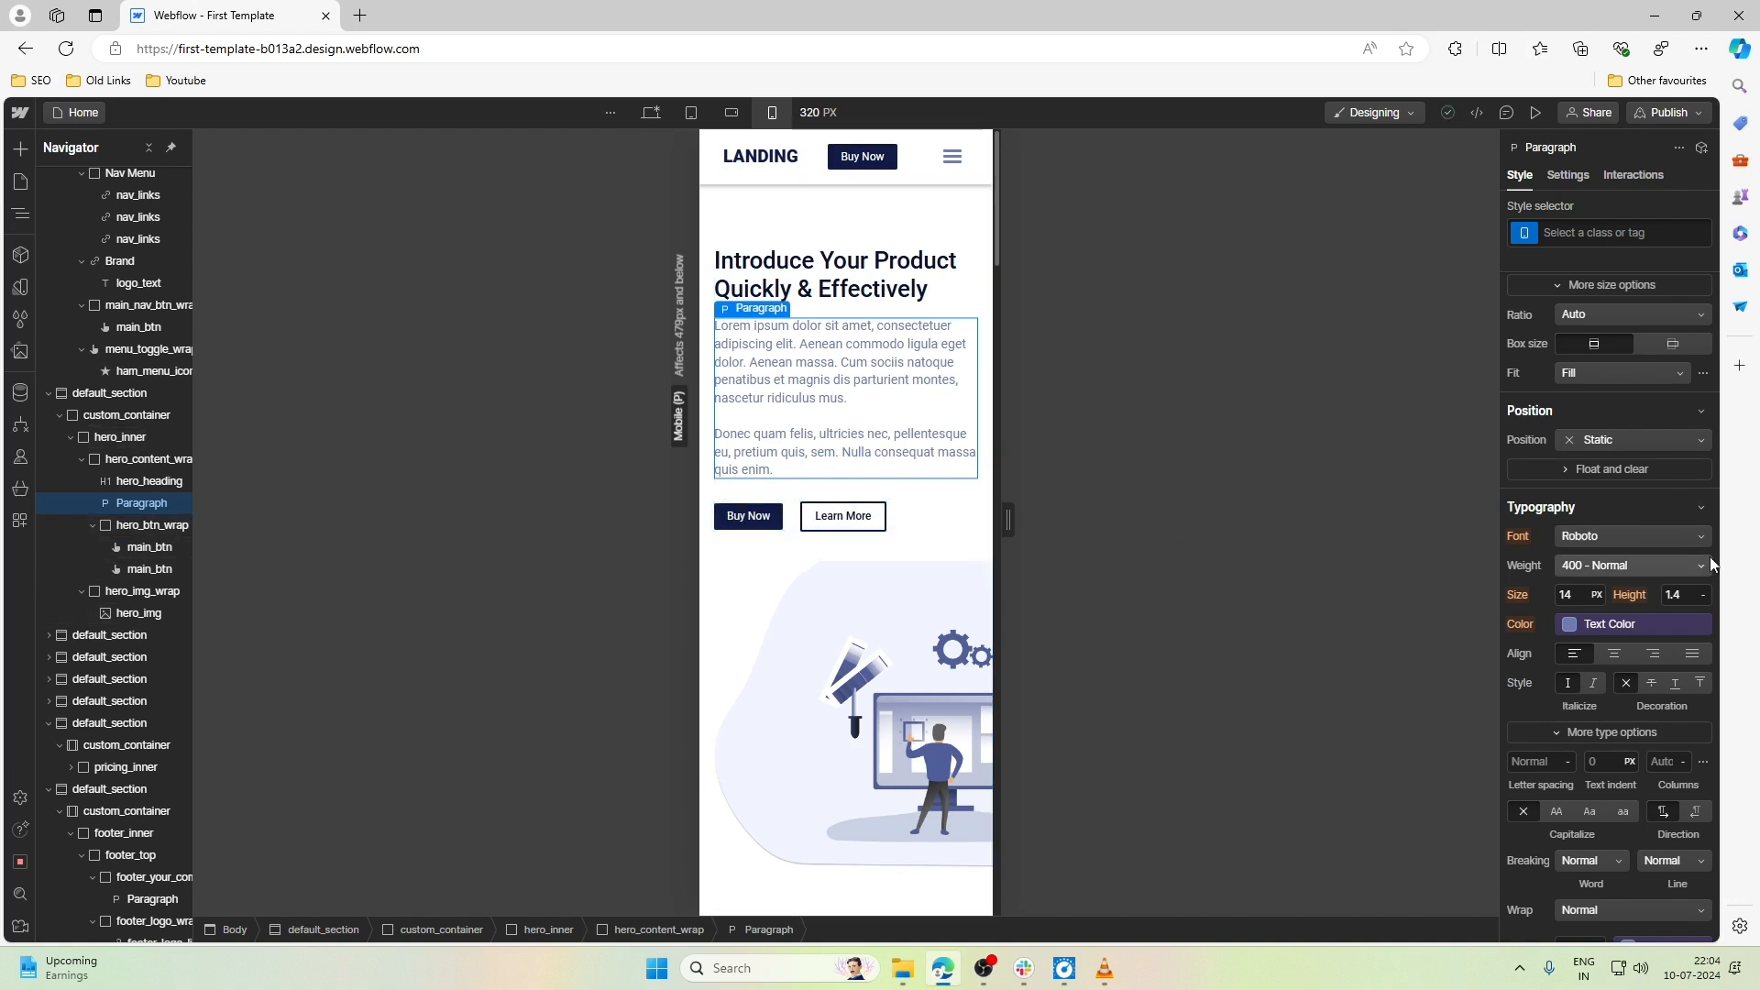
scroll(1678, 568, up, 4)
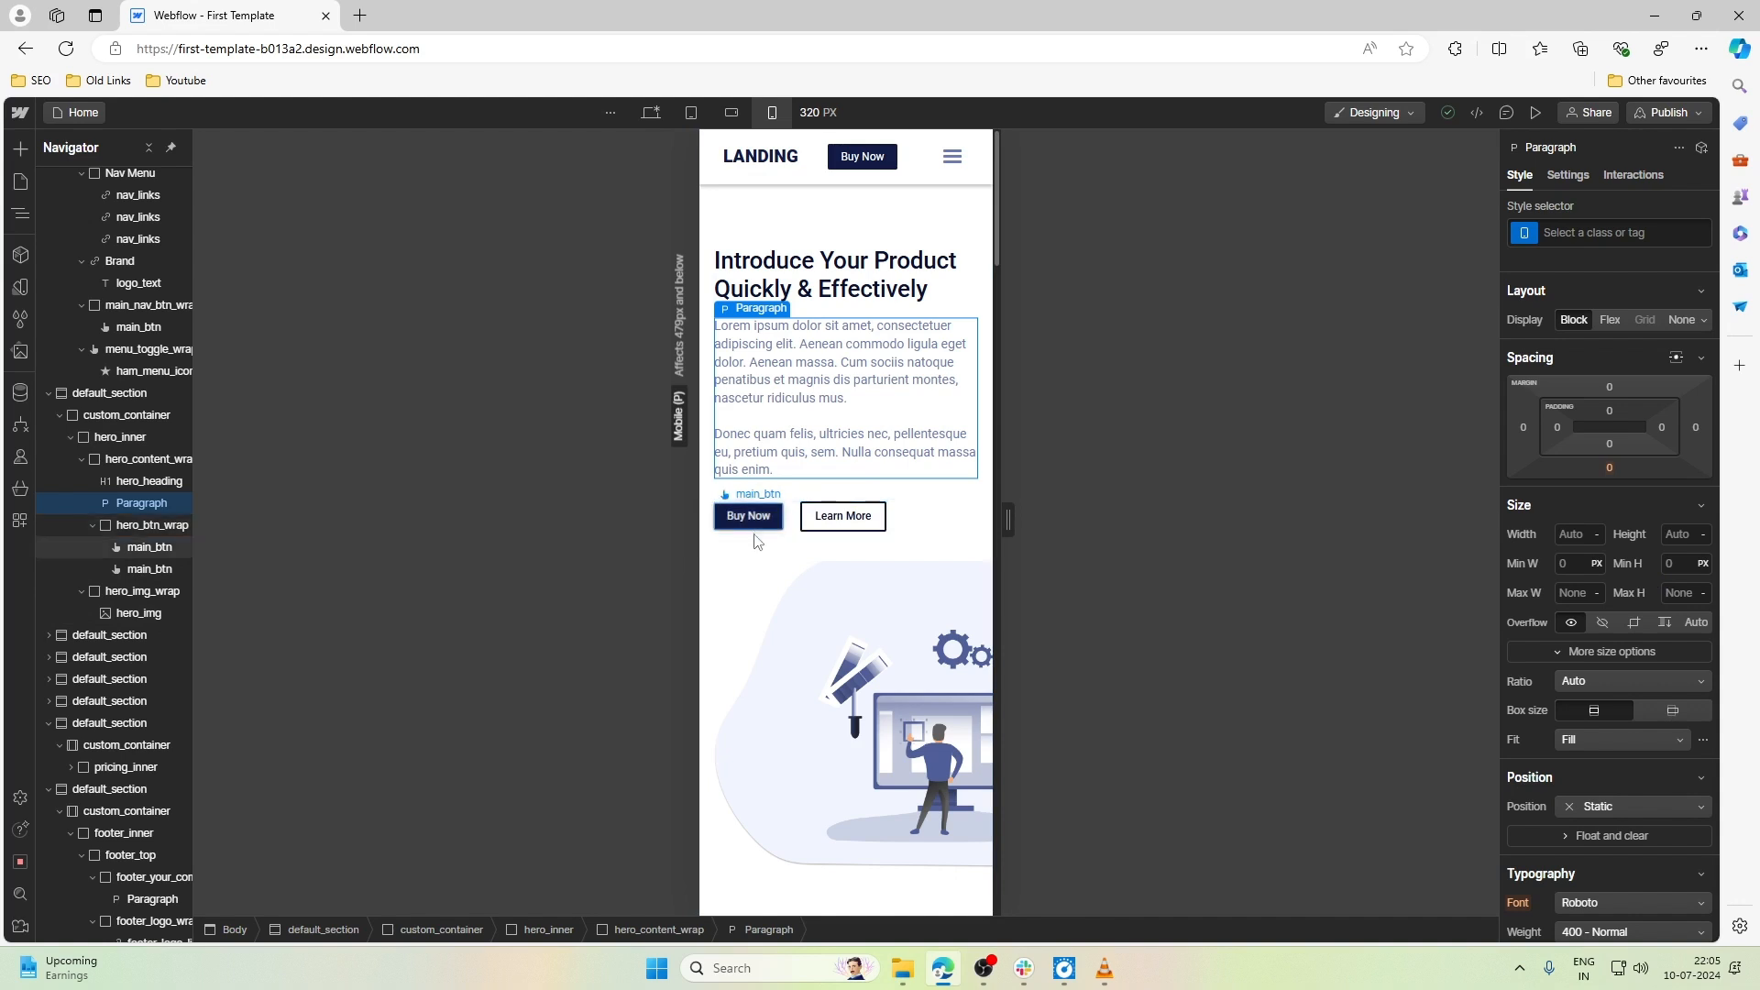
- At the desktop breakpoint, compare the hero's two buttons and give the Buy Now button a 2 px border
click(657, 113)
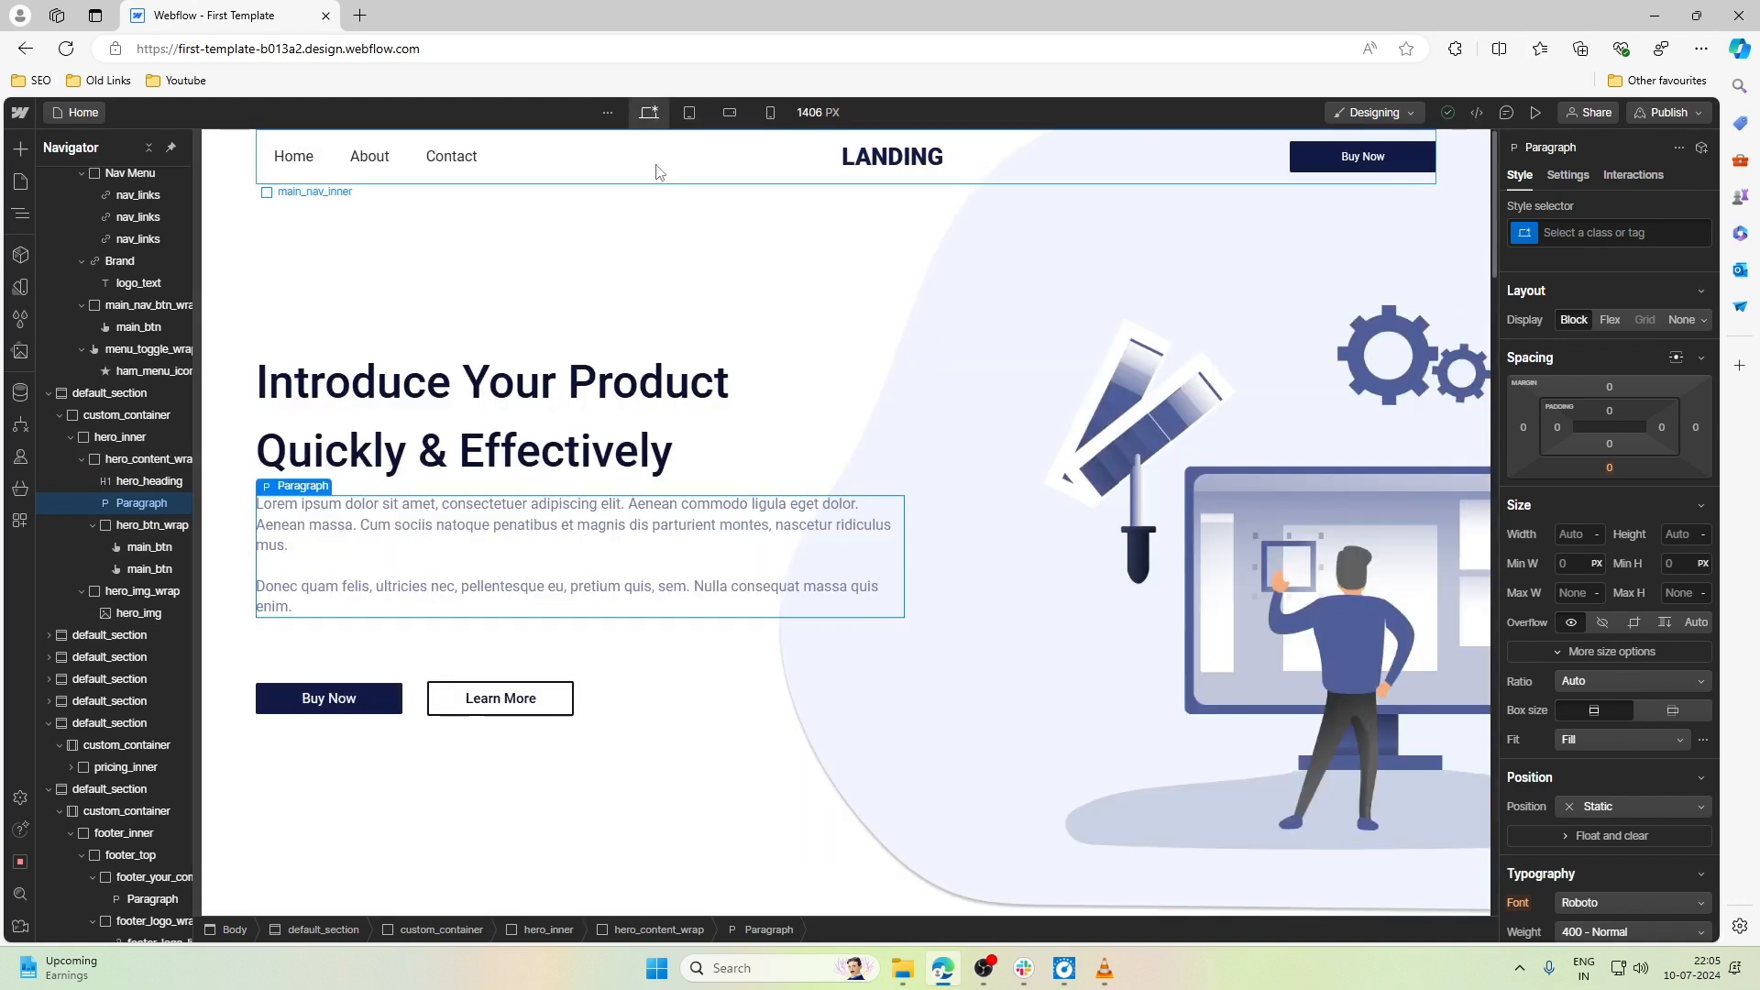
click(362, 703)
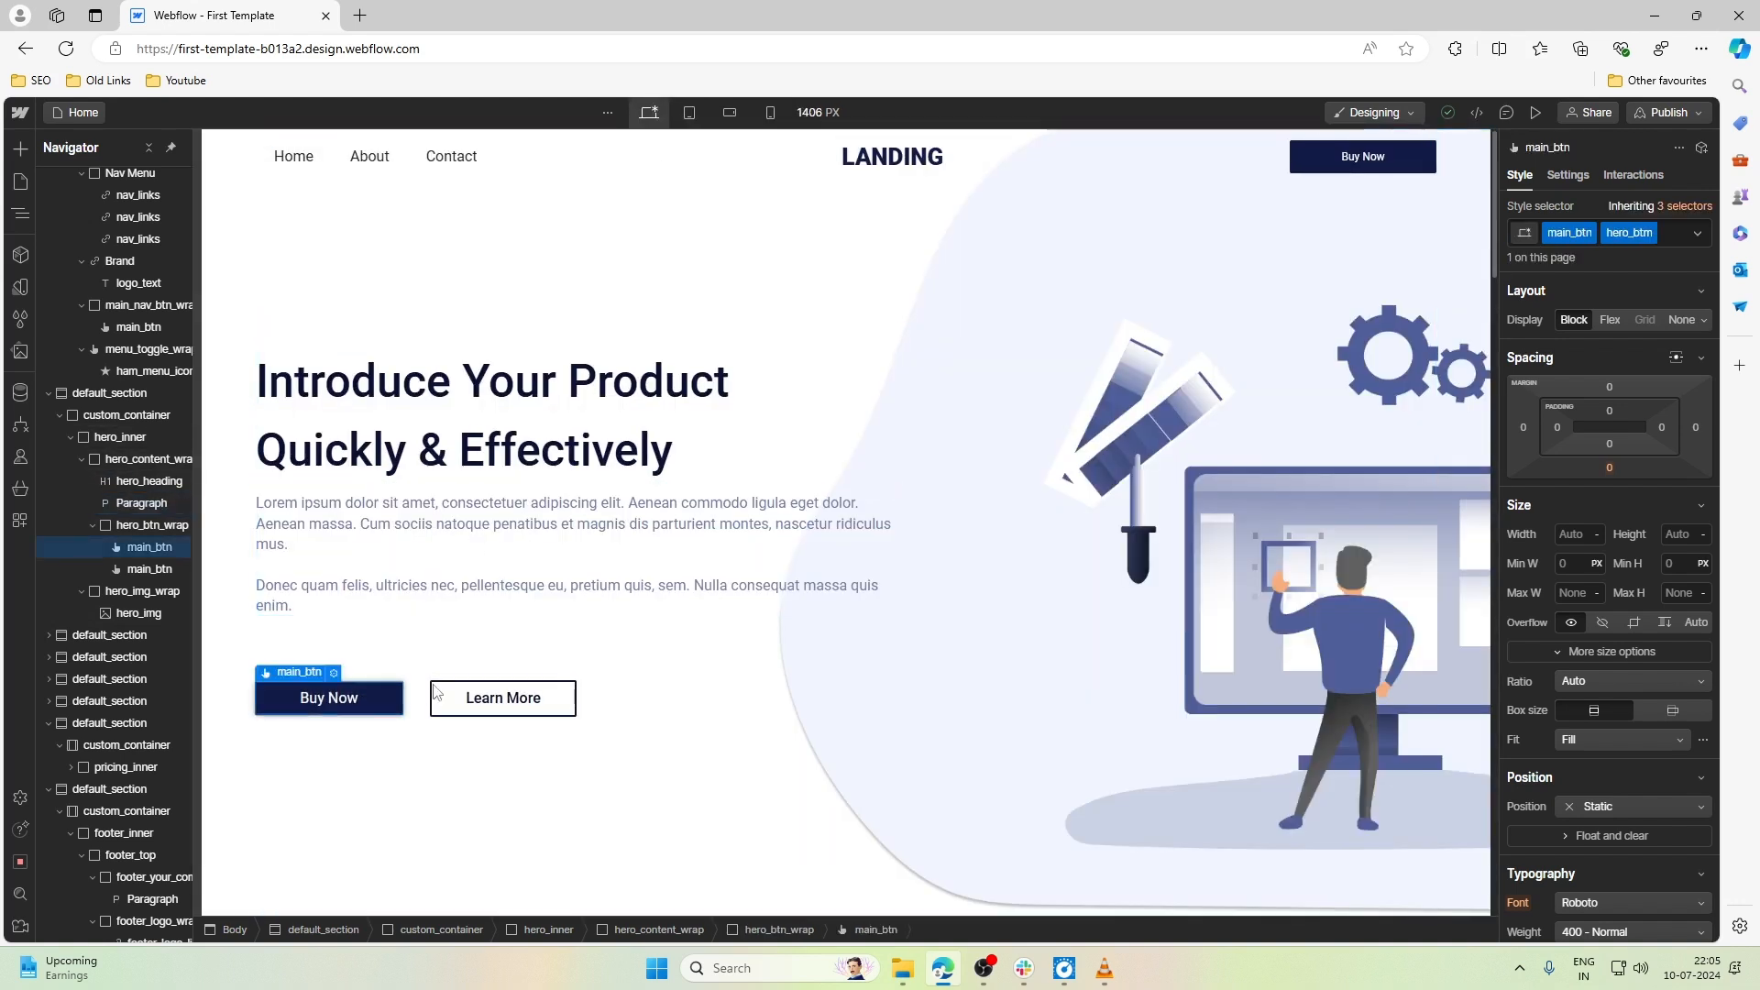
click(454, 697)
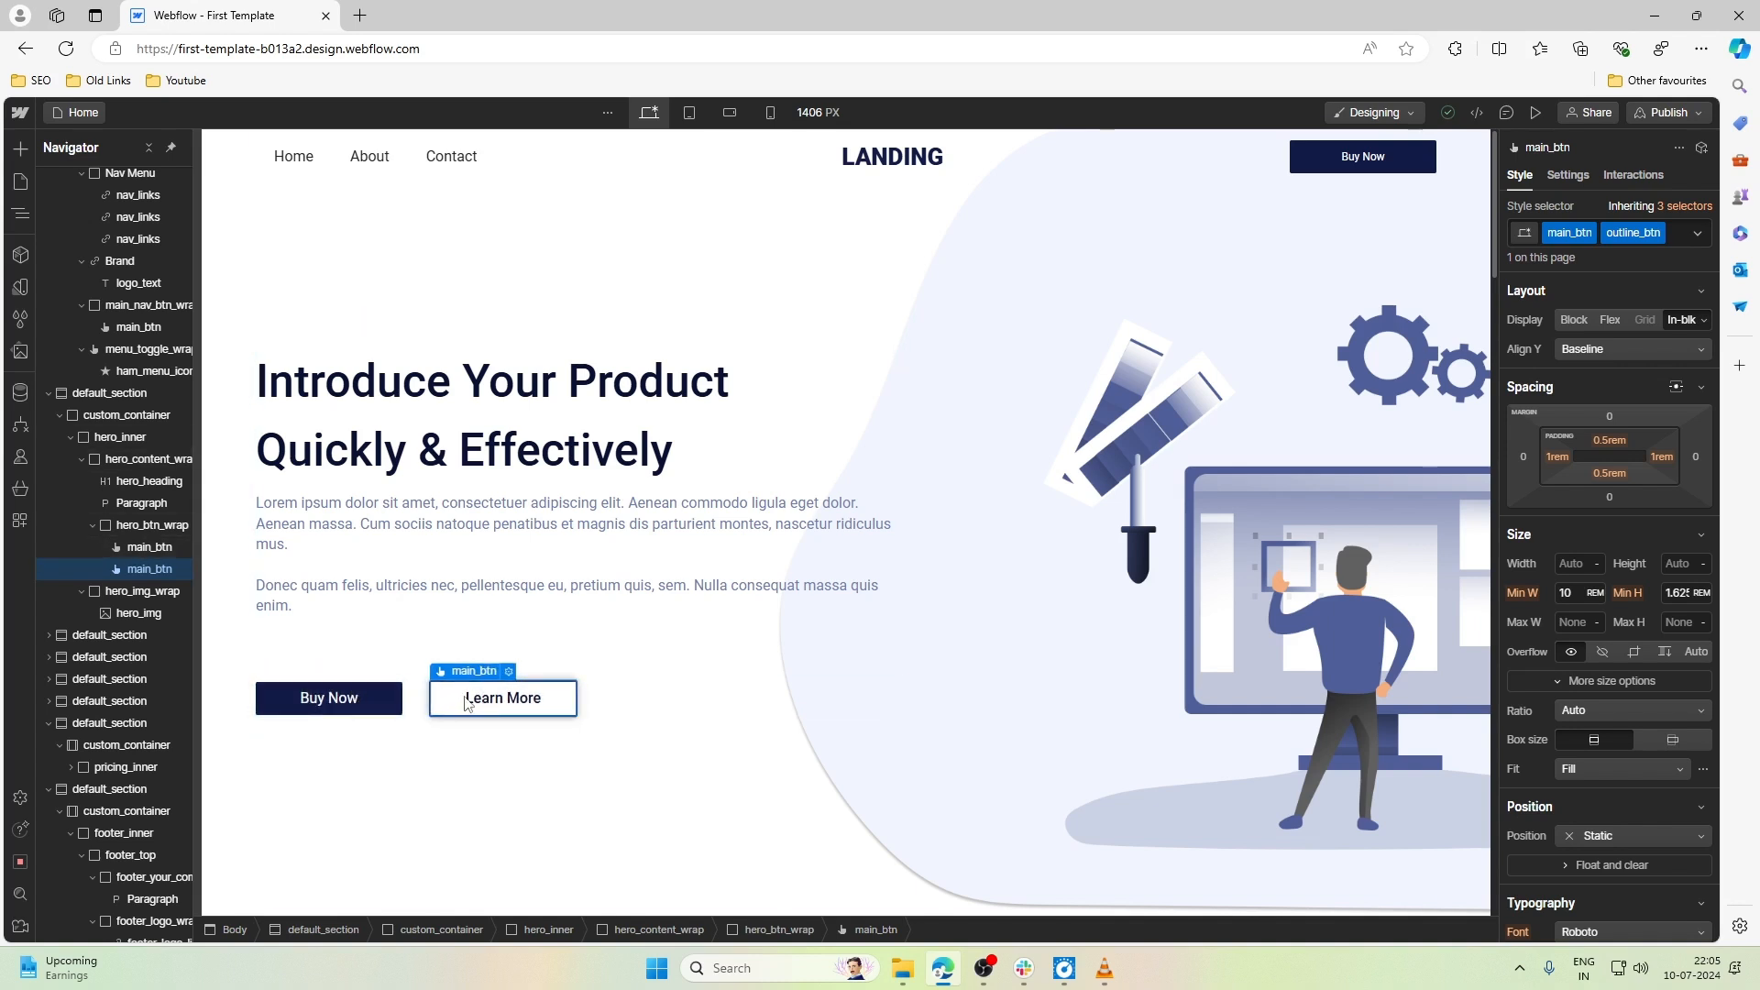
click(420, 750)
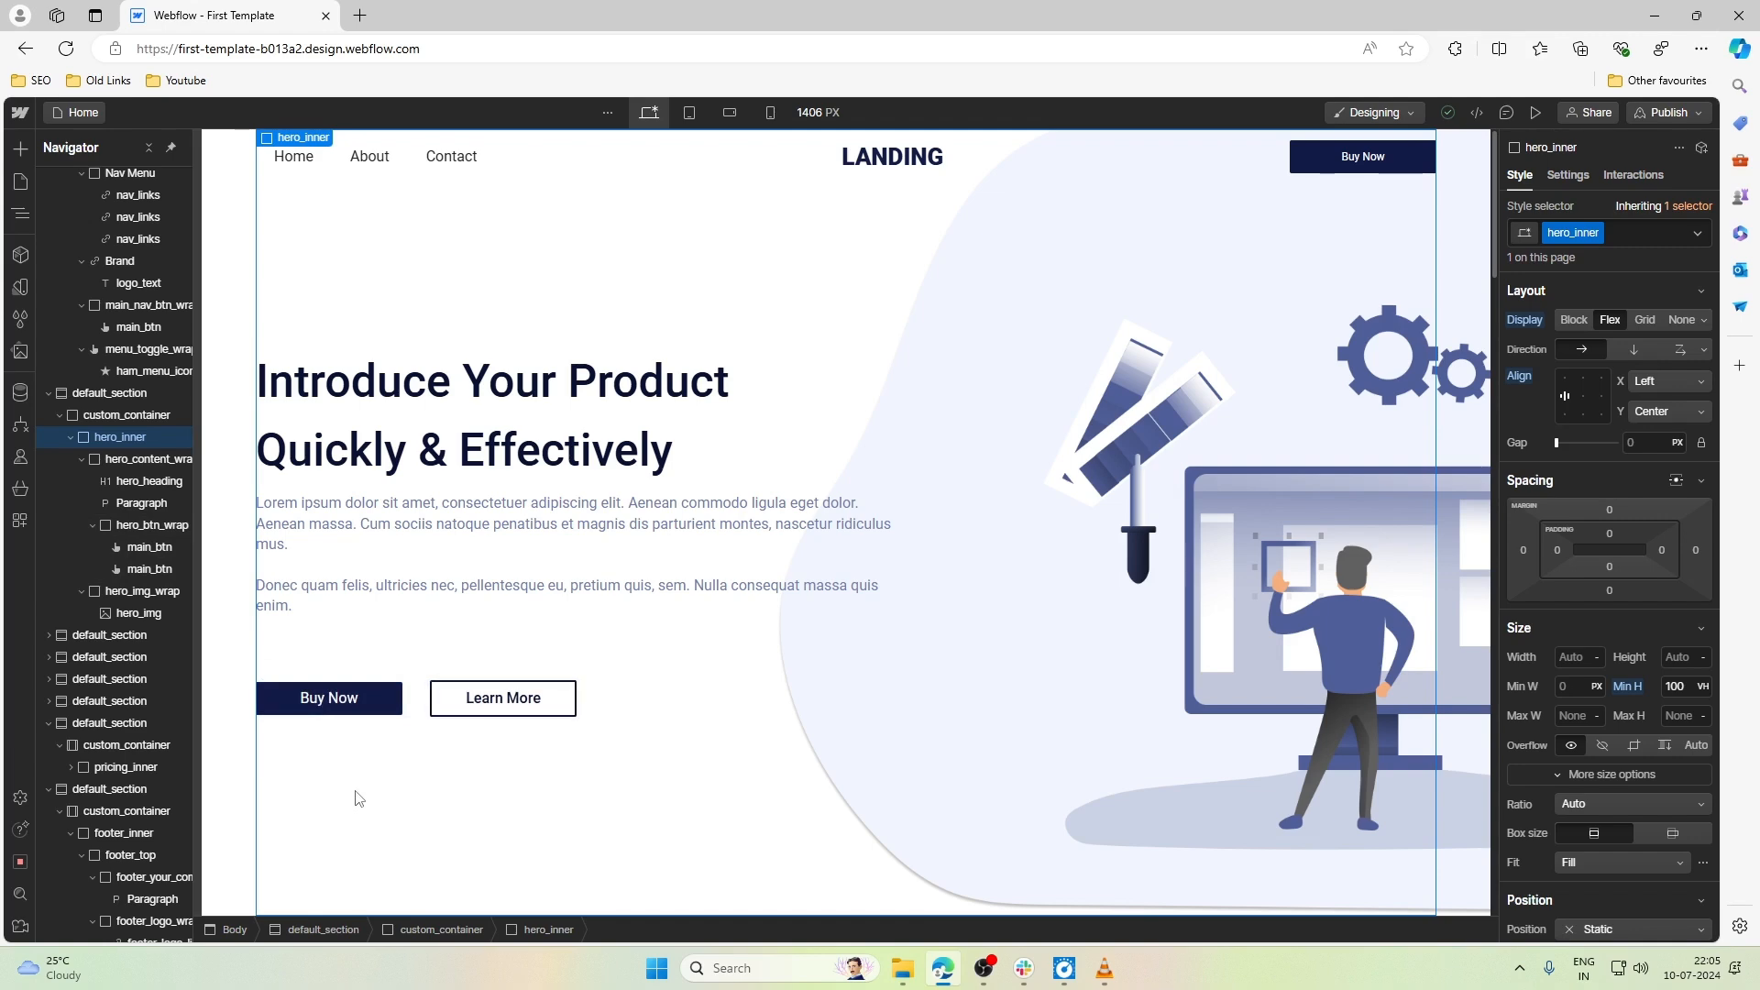
click(312, 699)
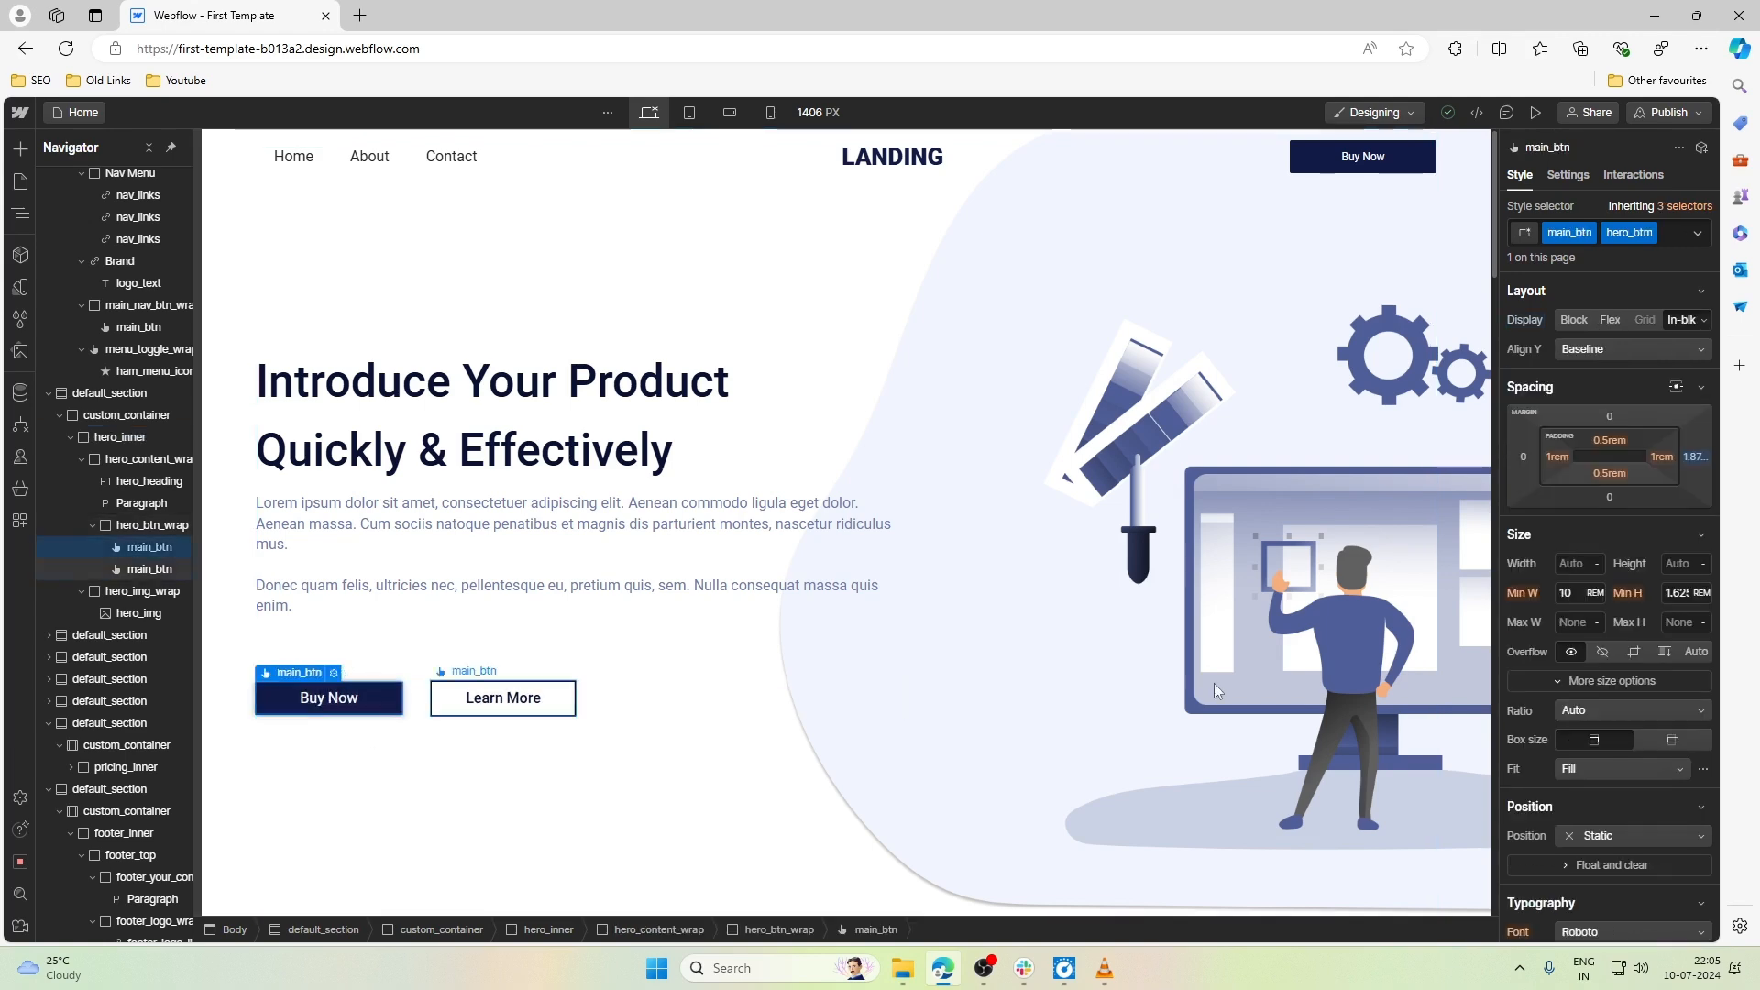
scroll(1632, 702, down, 10)
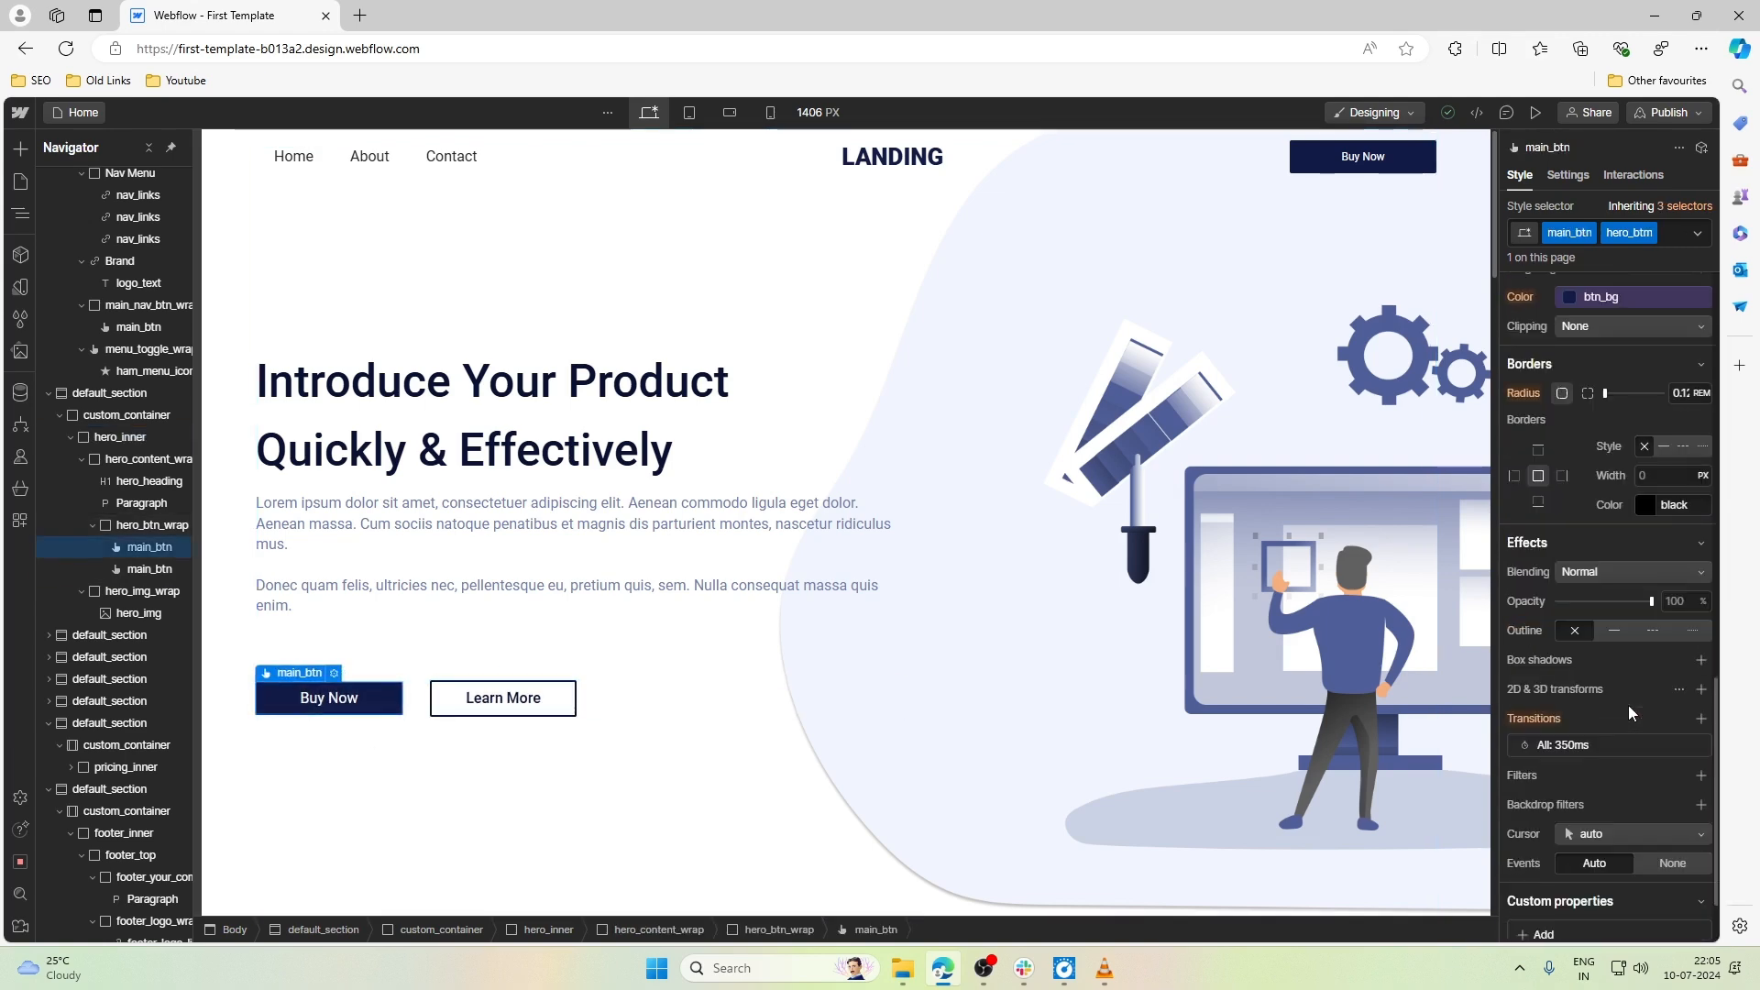
scroll(1628, 706, up, 1)
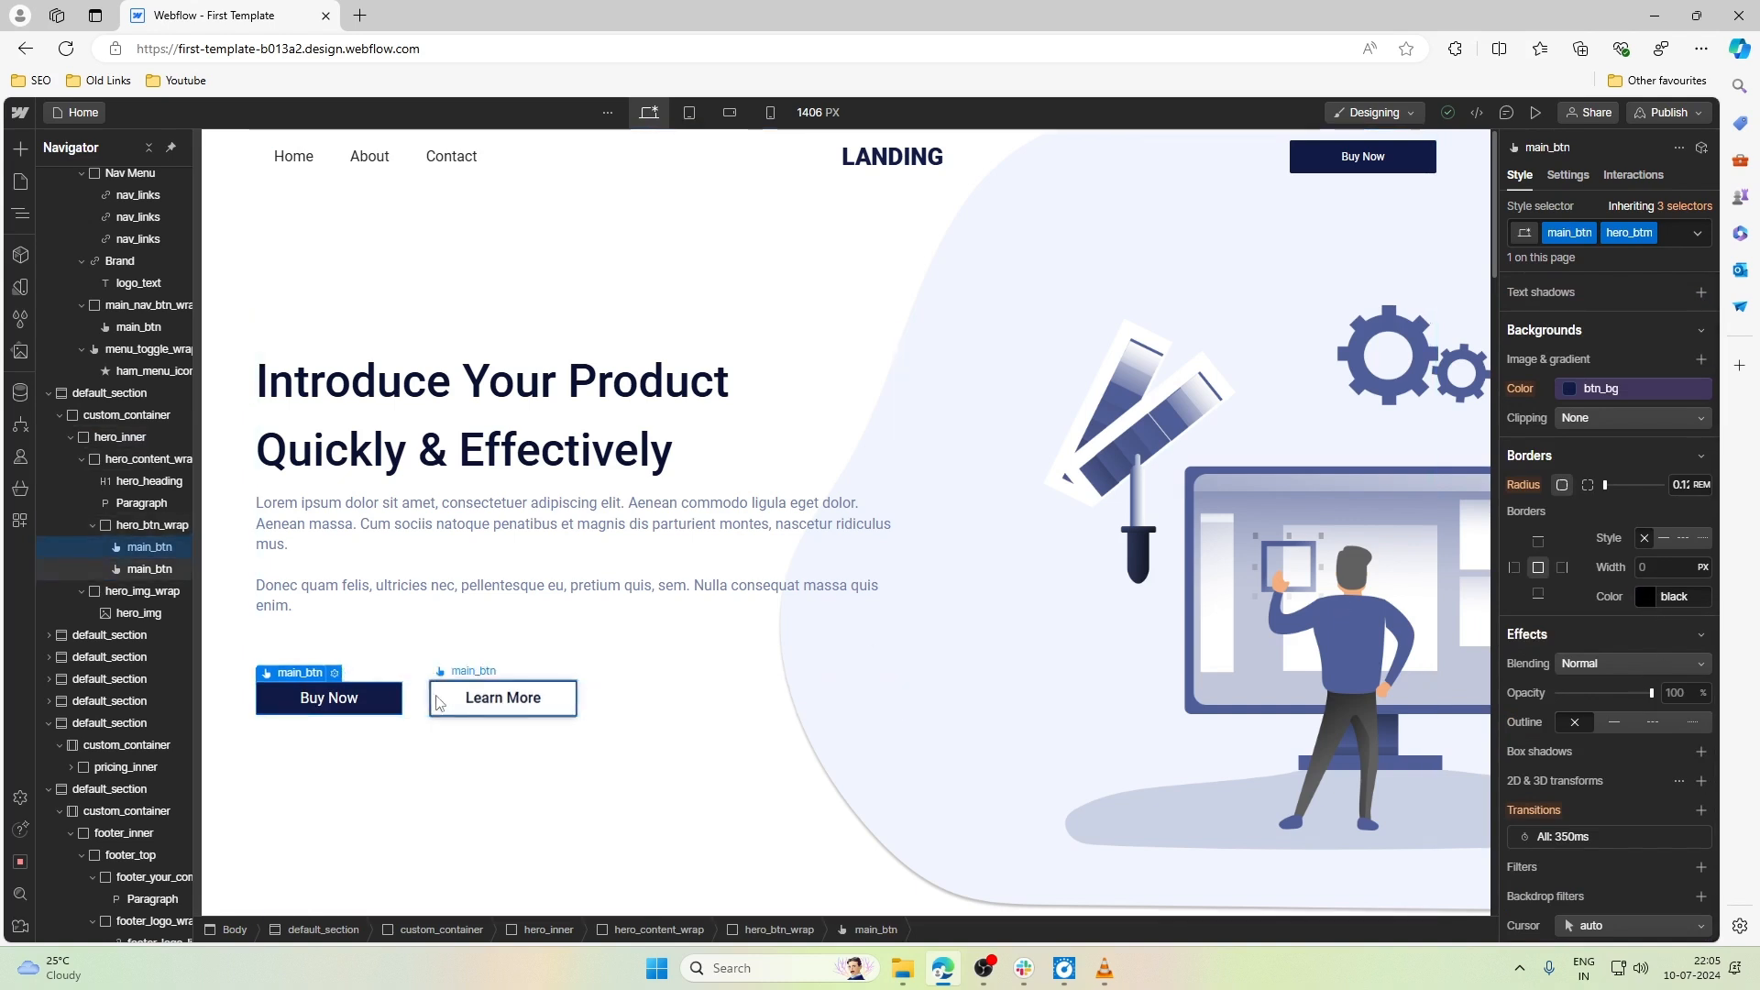
click(1655, 570)
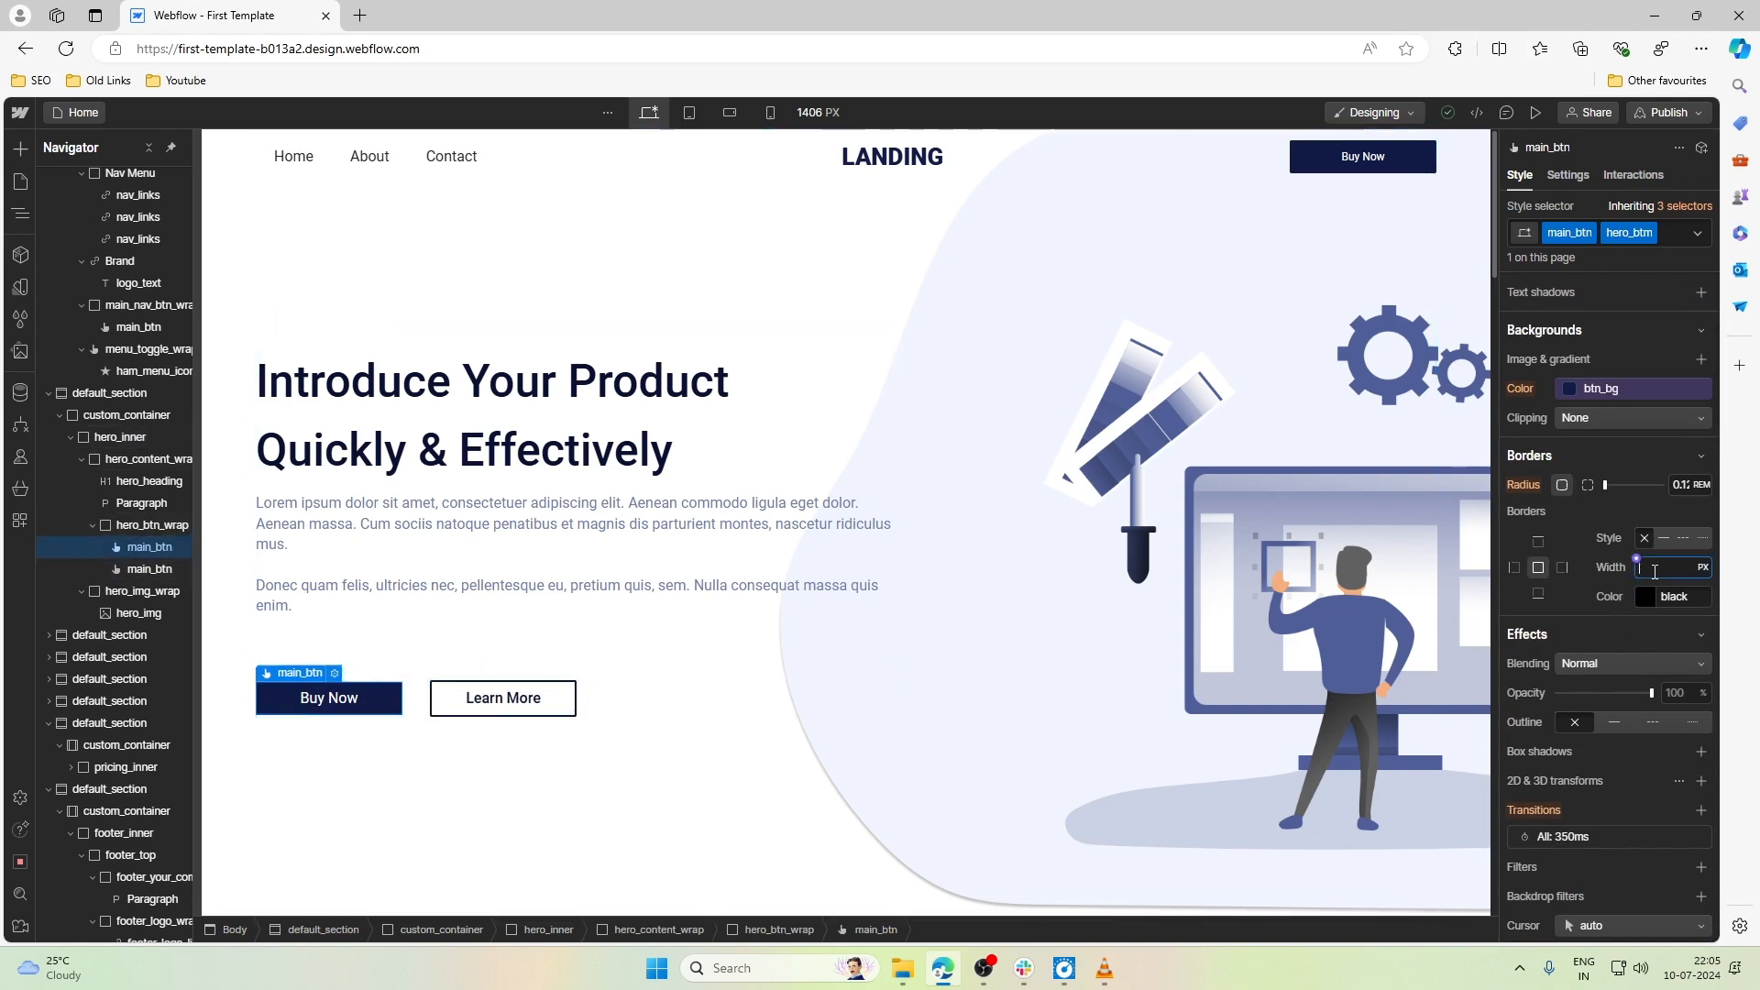
text(2)
click(1575, 608)
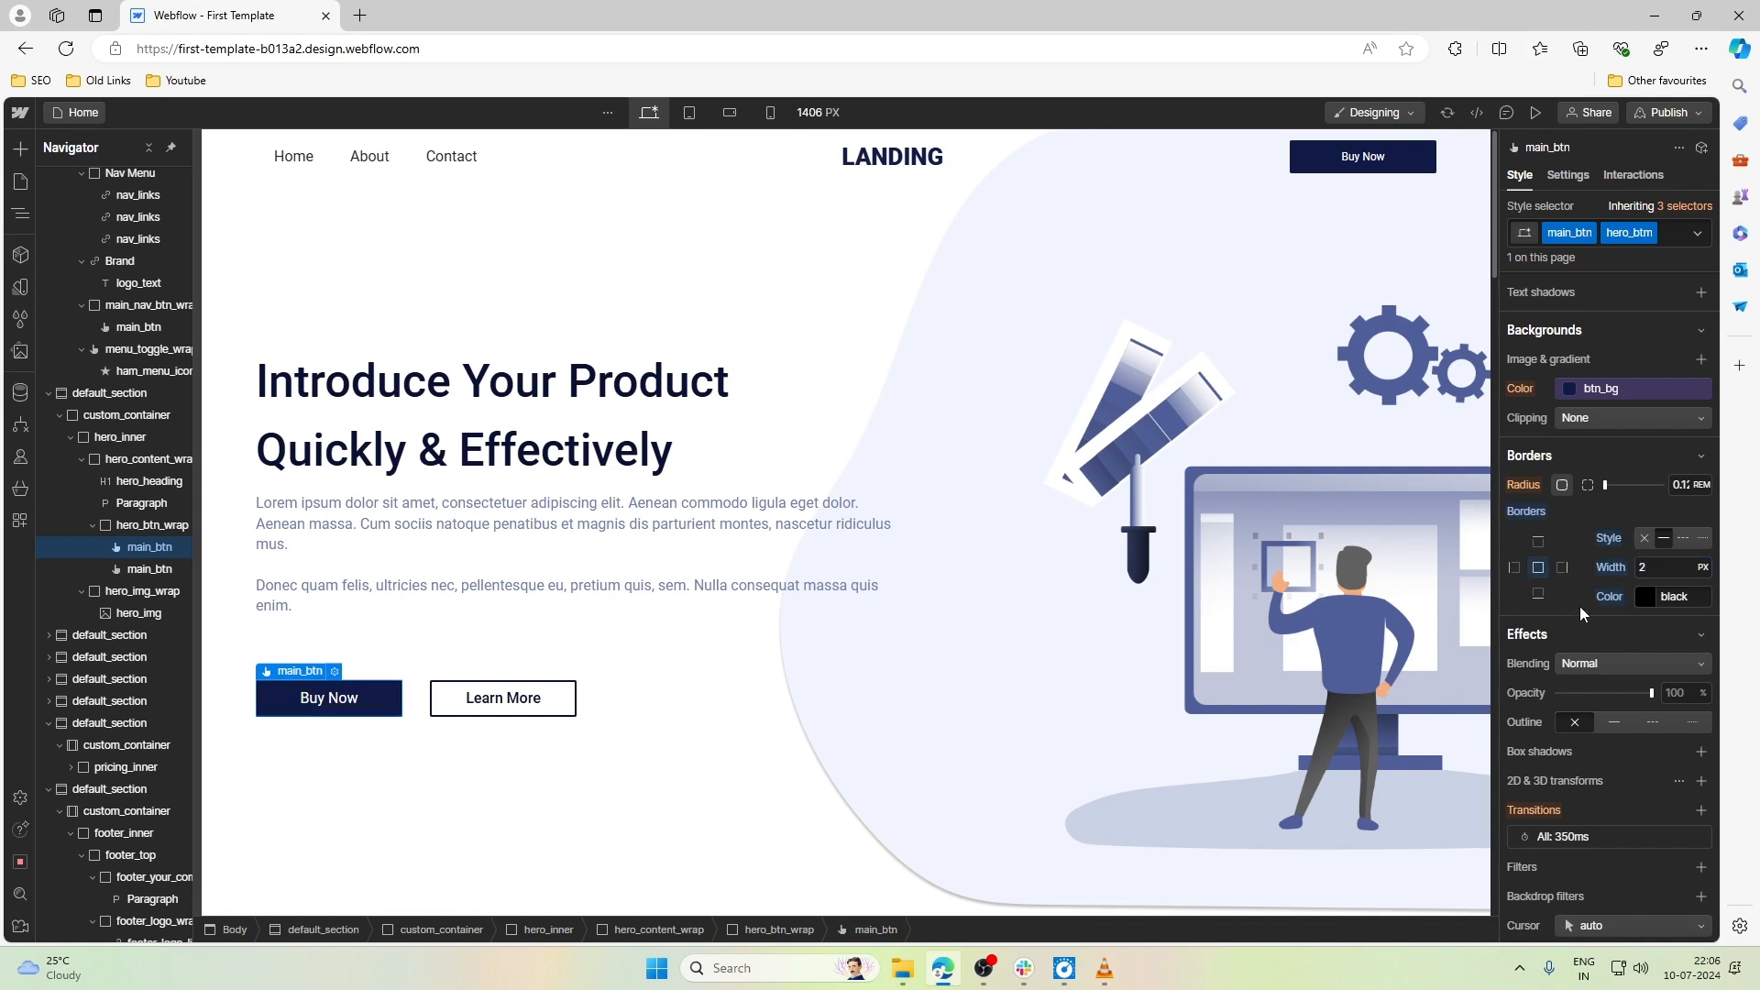
- Set the border color of the hero's Buy Now button to the btn_bg variable
click(1647, 596)
click(1552, 803)
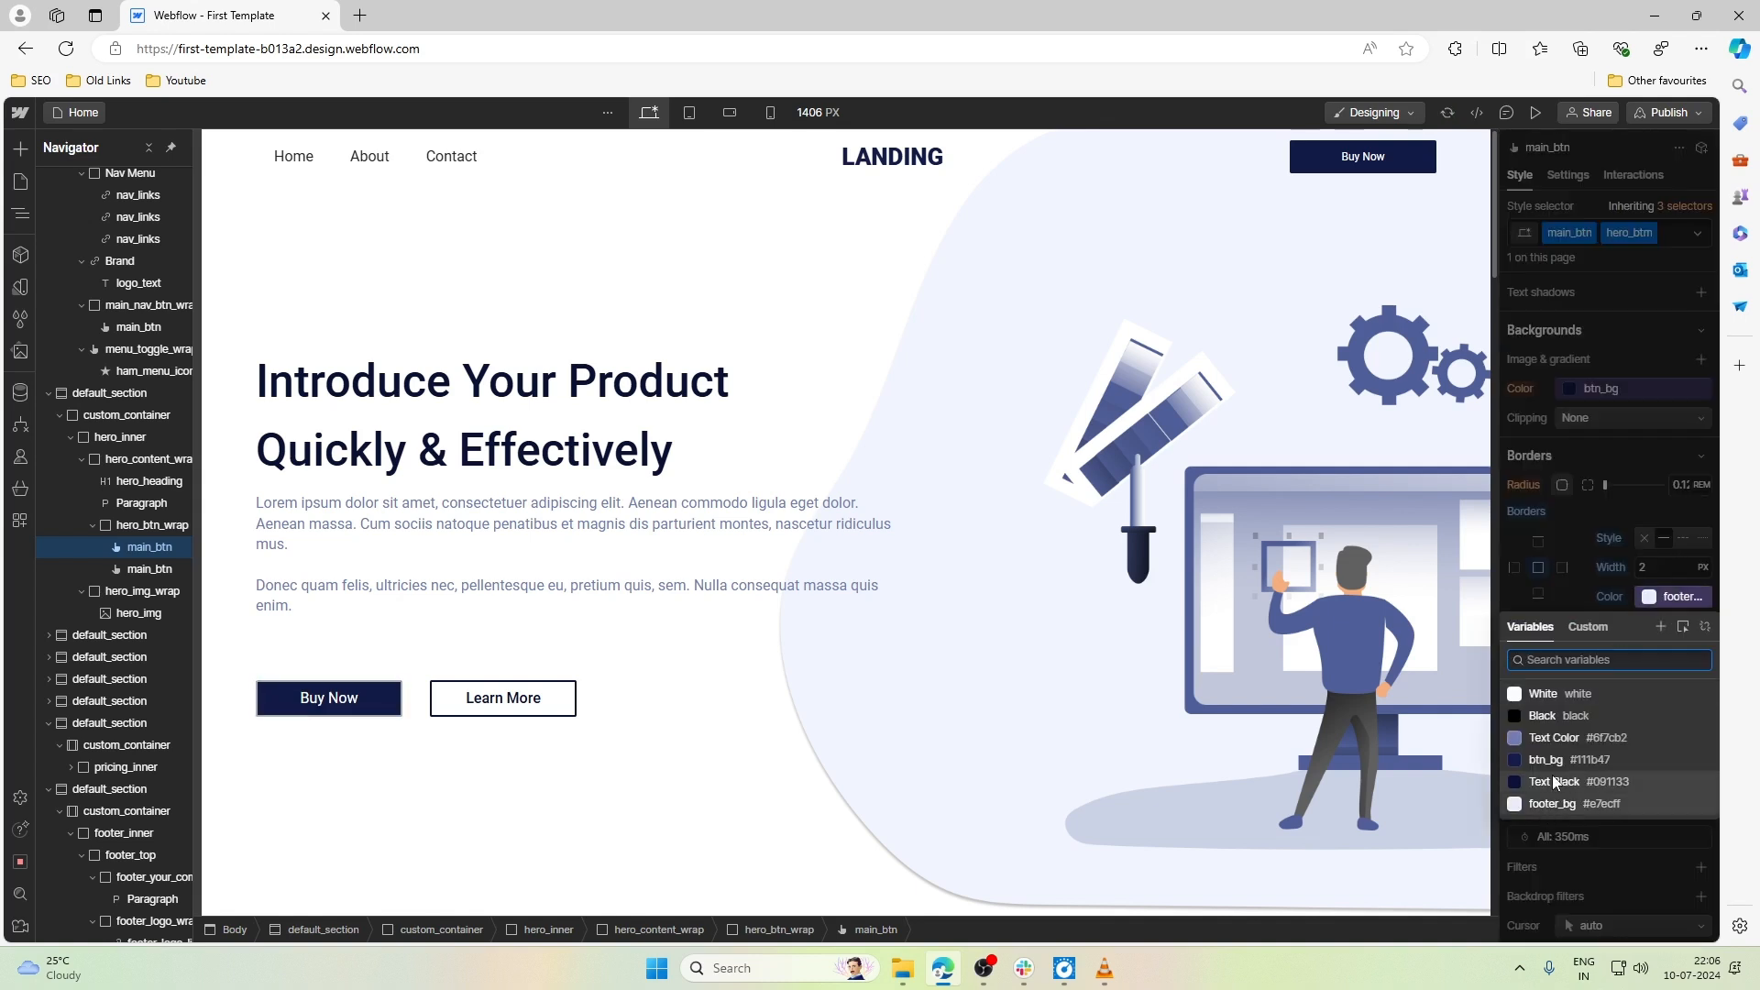
click(1546, 760)
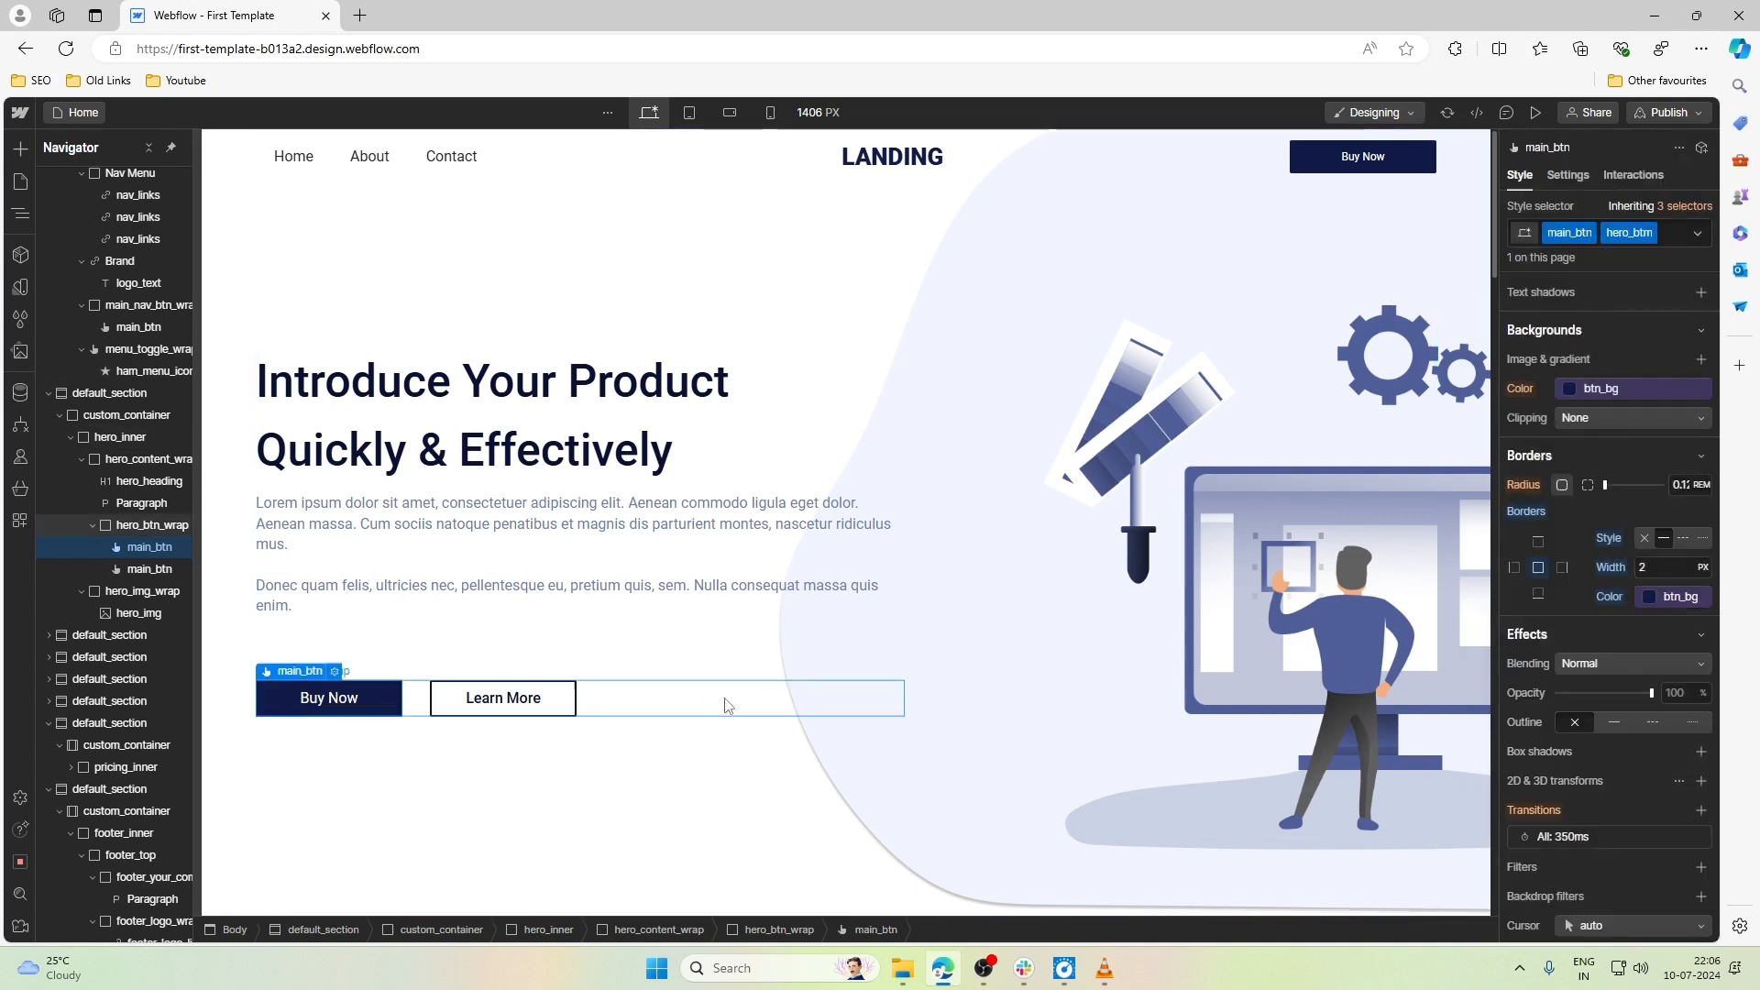
- Compare the hero's Buy Now and Learn More buttons at Mobile portrait and desktop, ending at Mobile portrait
click(754, 607)
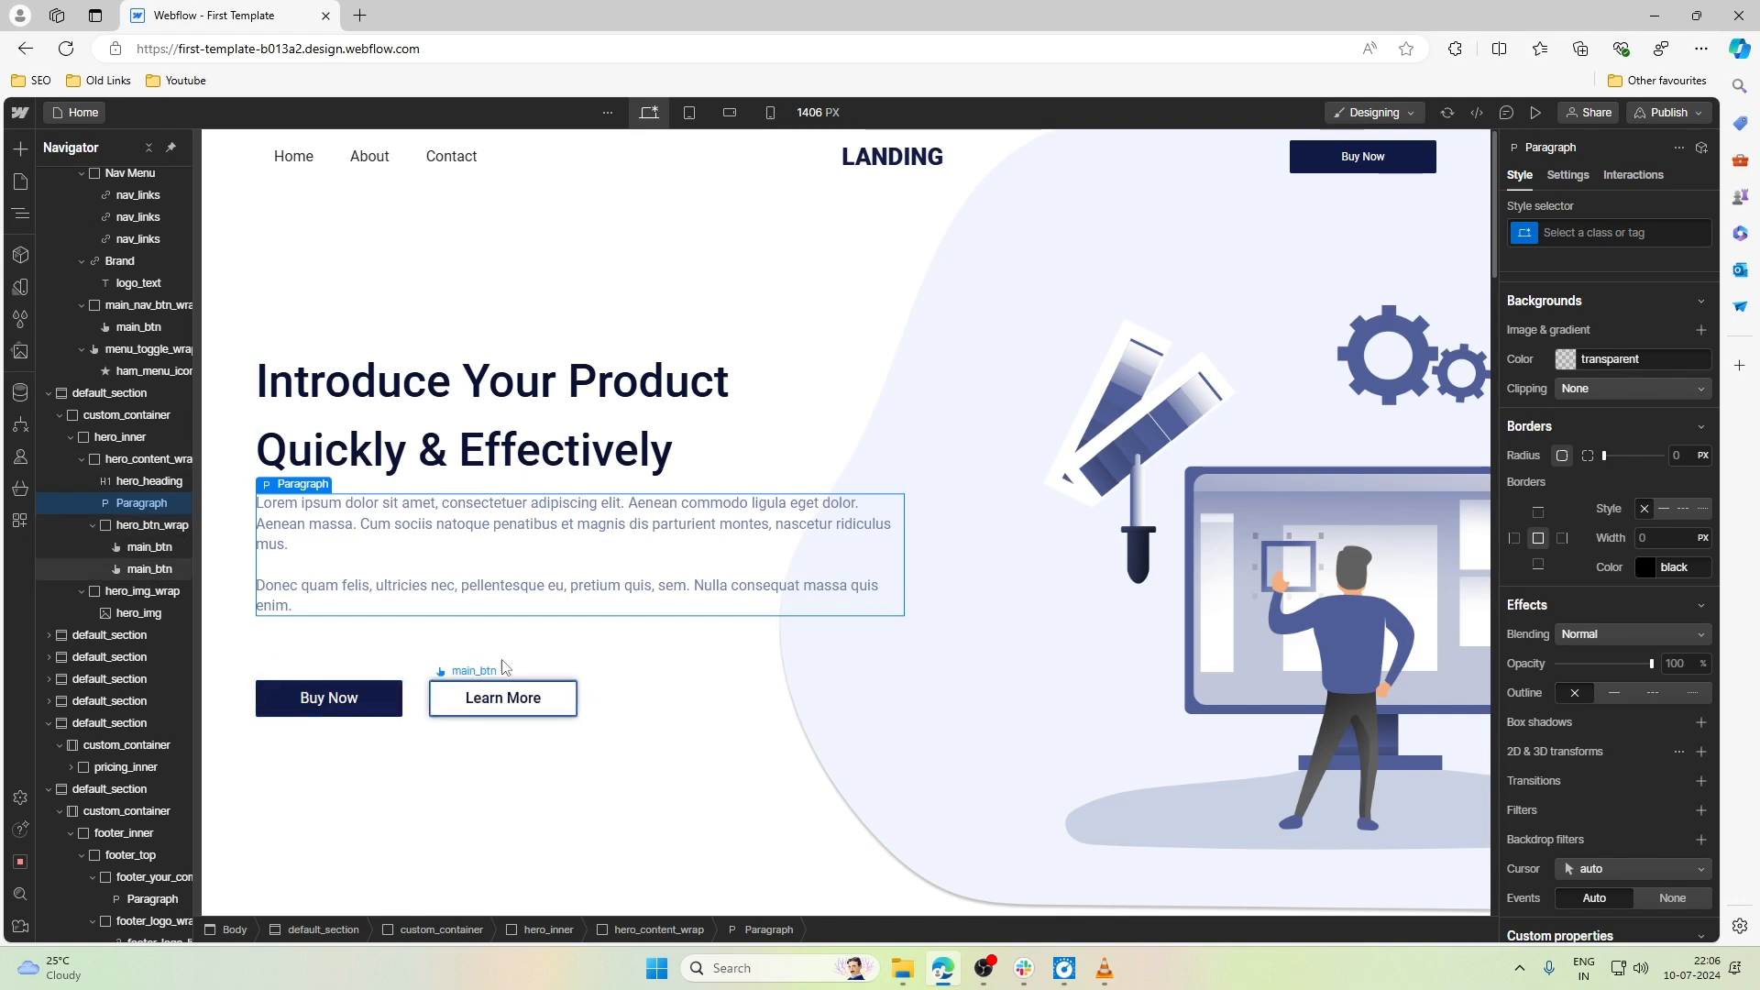
click(770, 112)
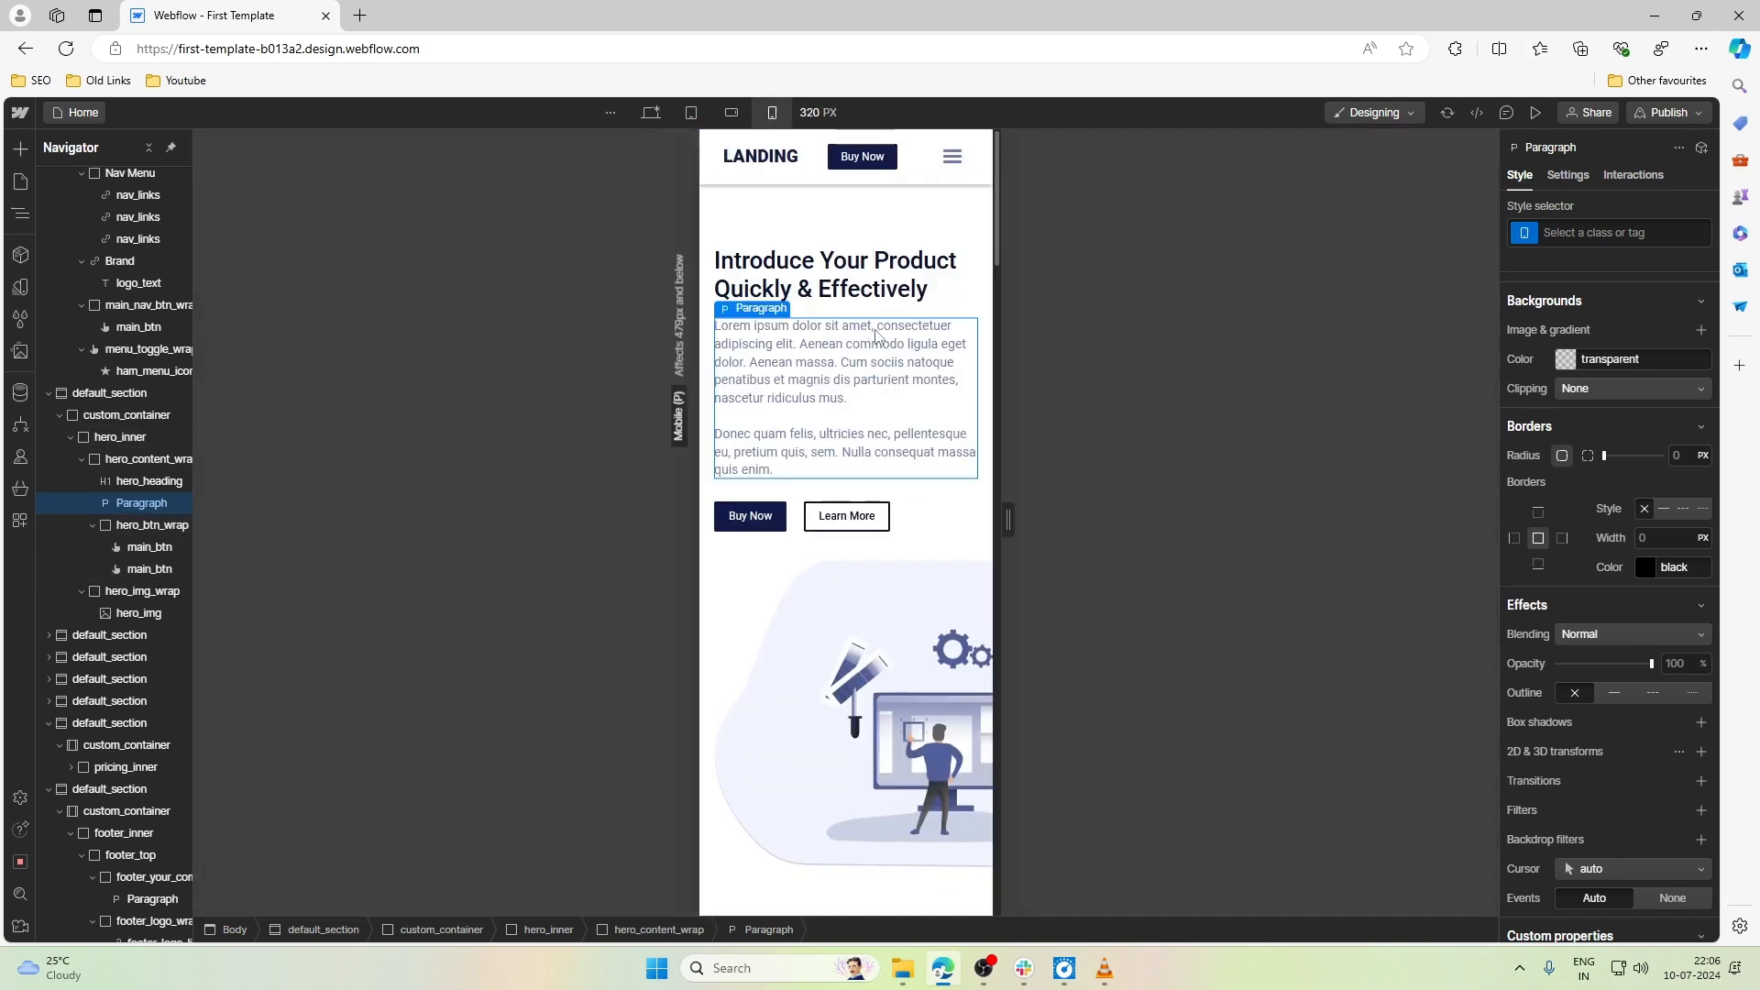
click(650, 113)
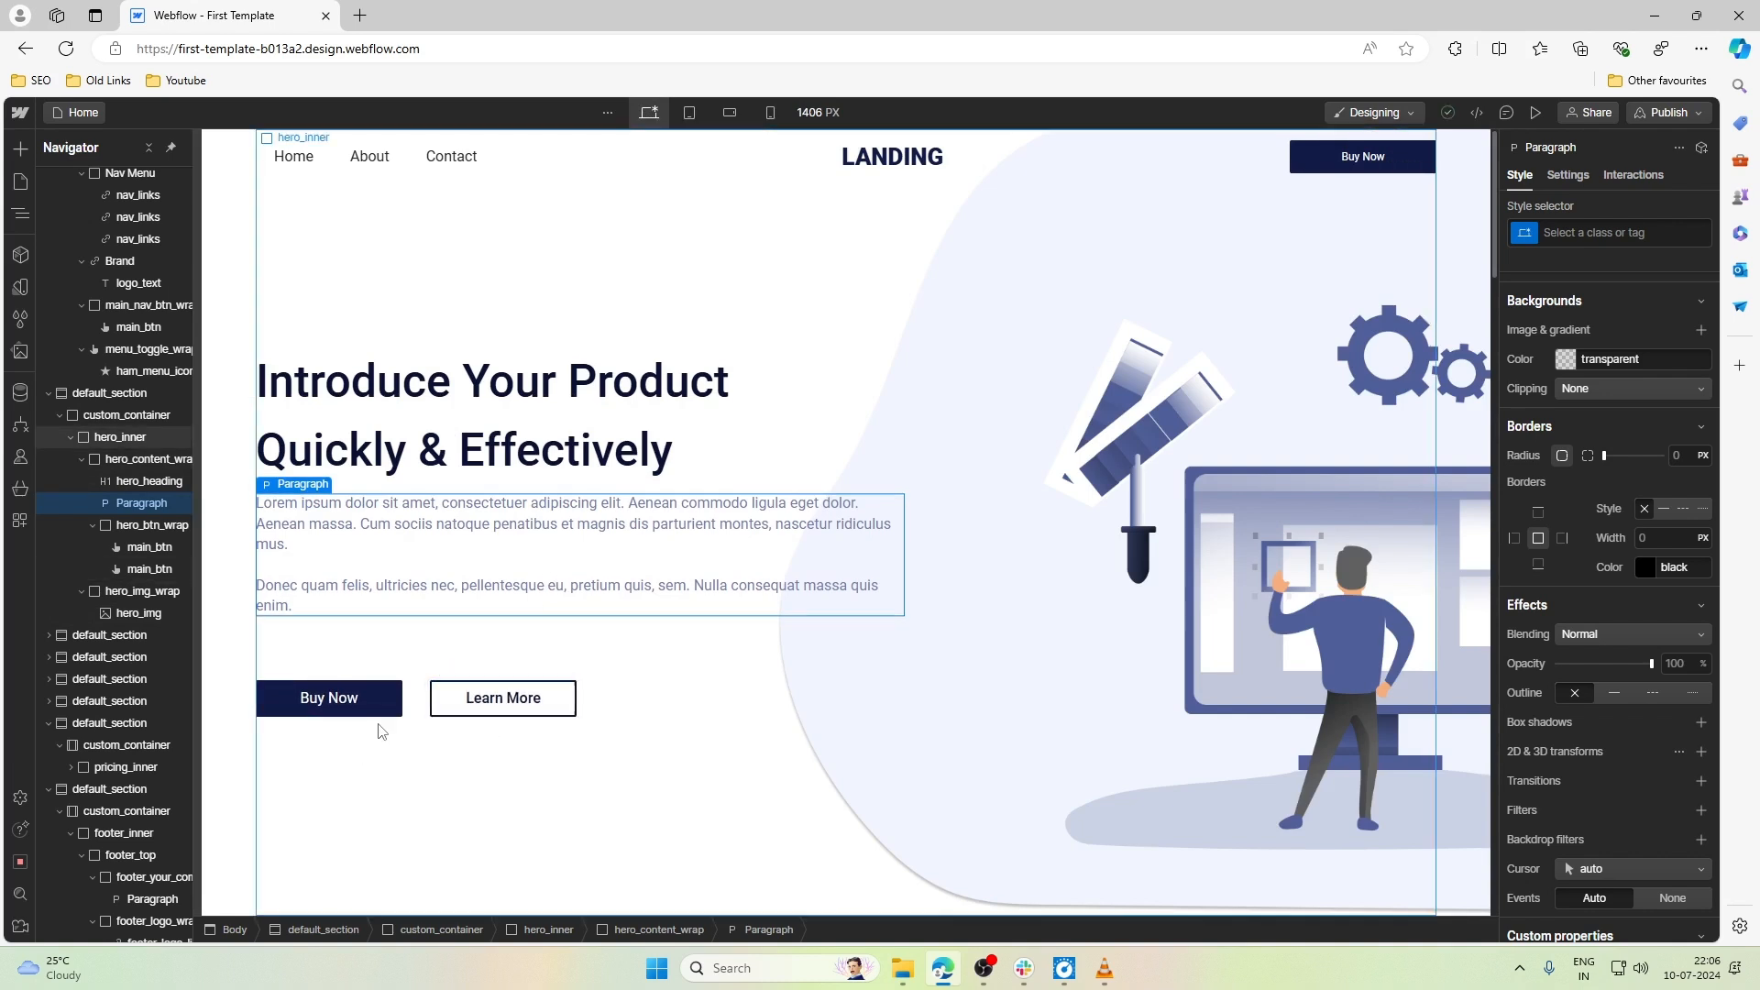
click(770, 111)
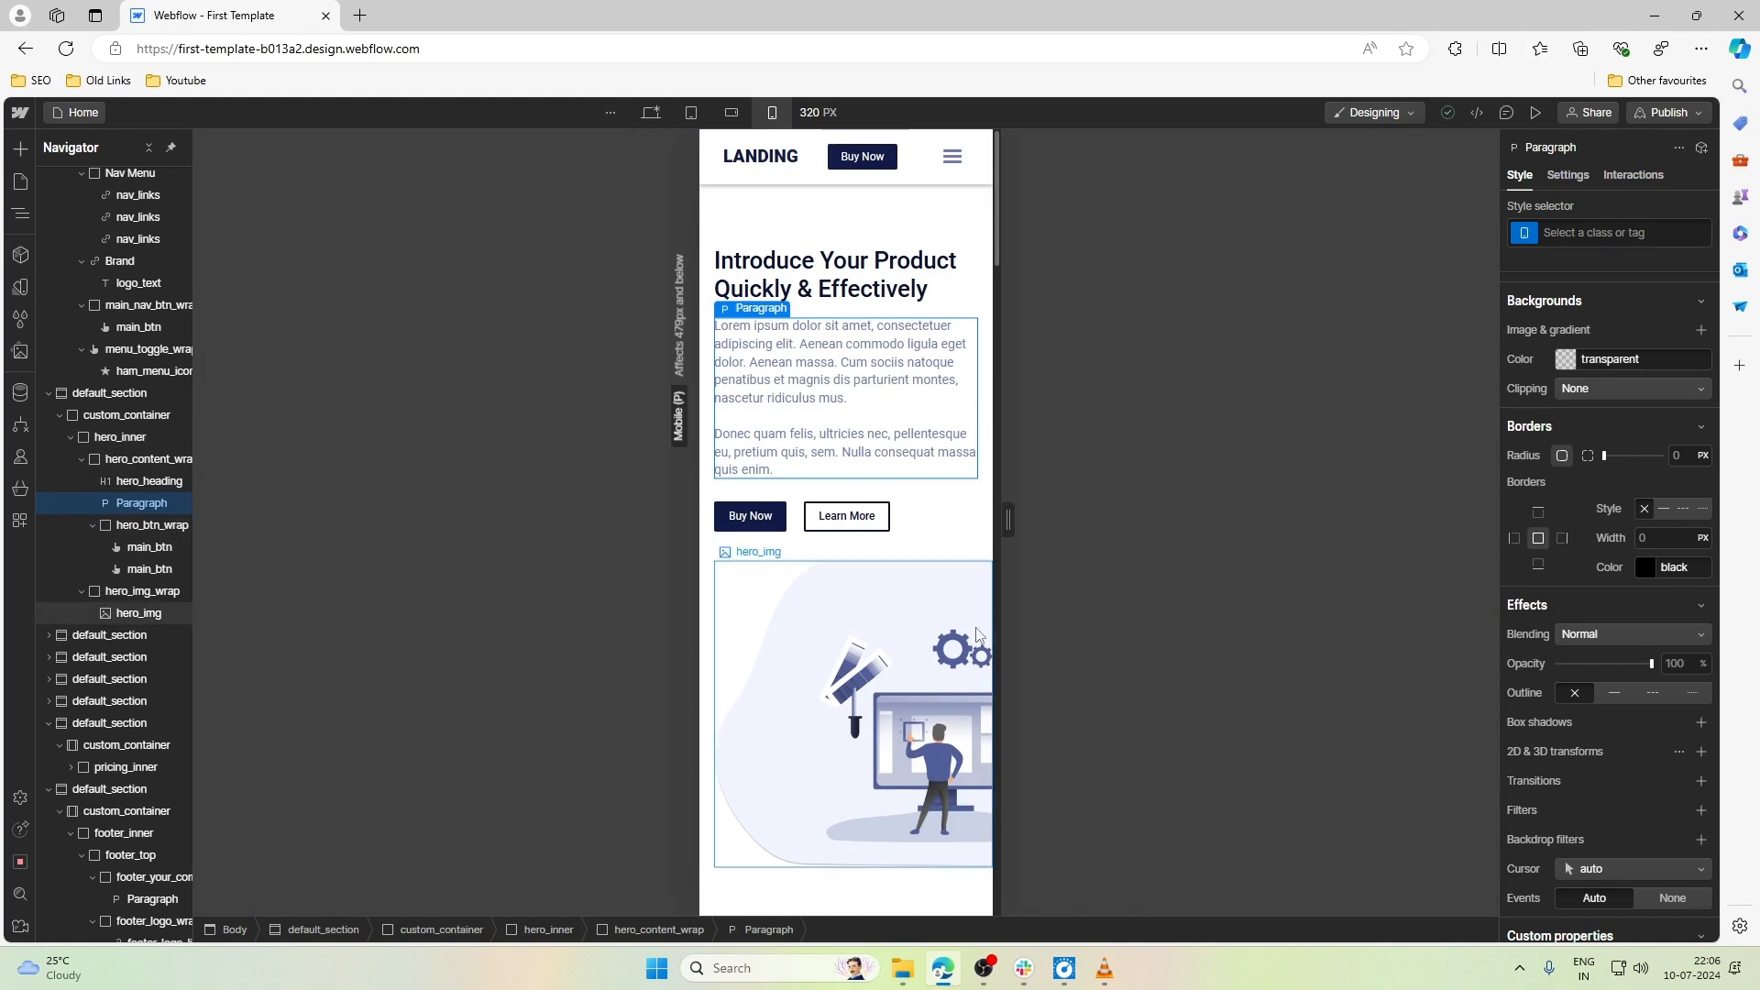
- Set the top padding of second_sec_inner, the section below the hero, to 2rem at Mobile portrait
scroll(962, 614, down, 5)
scroll(919, 566, up, 1)
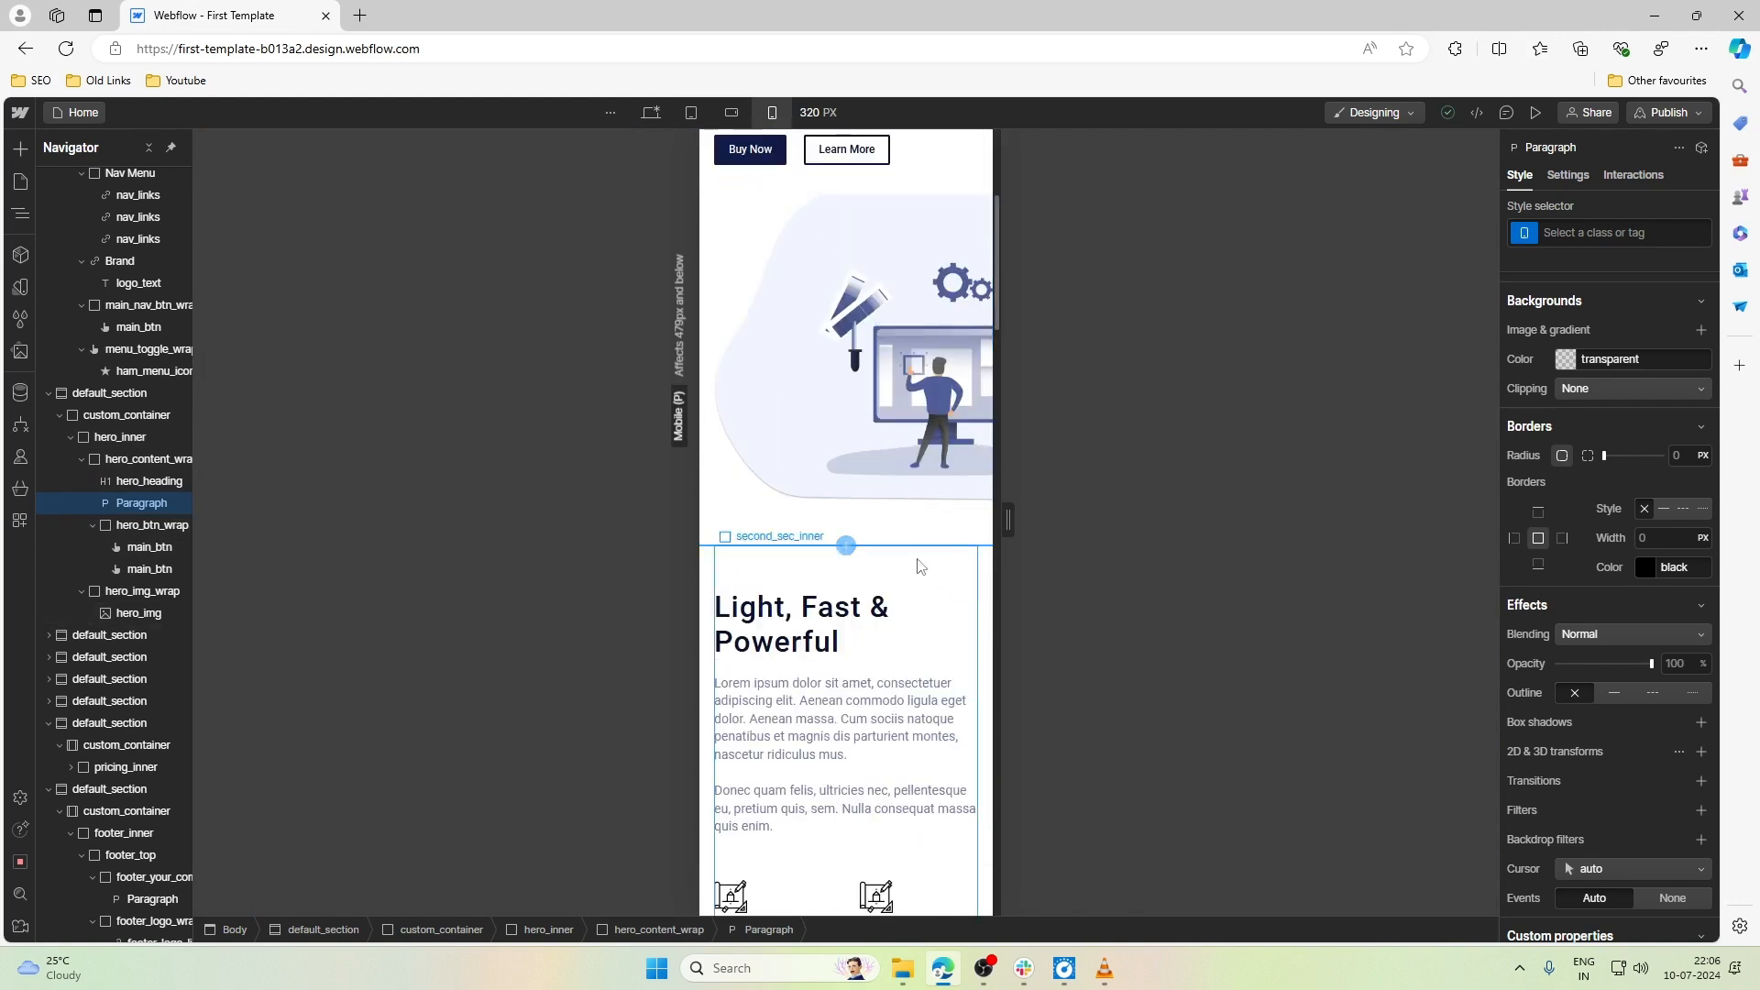
click(889, 562)
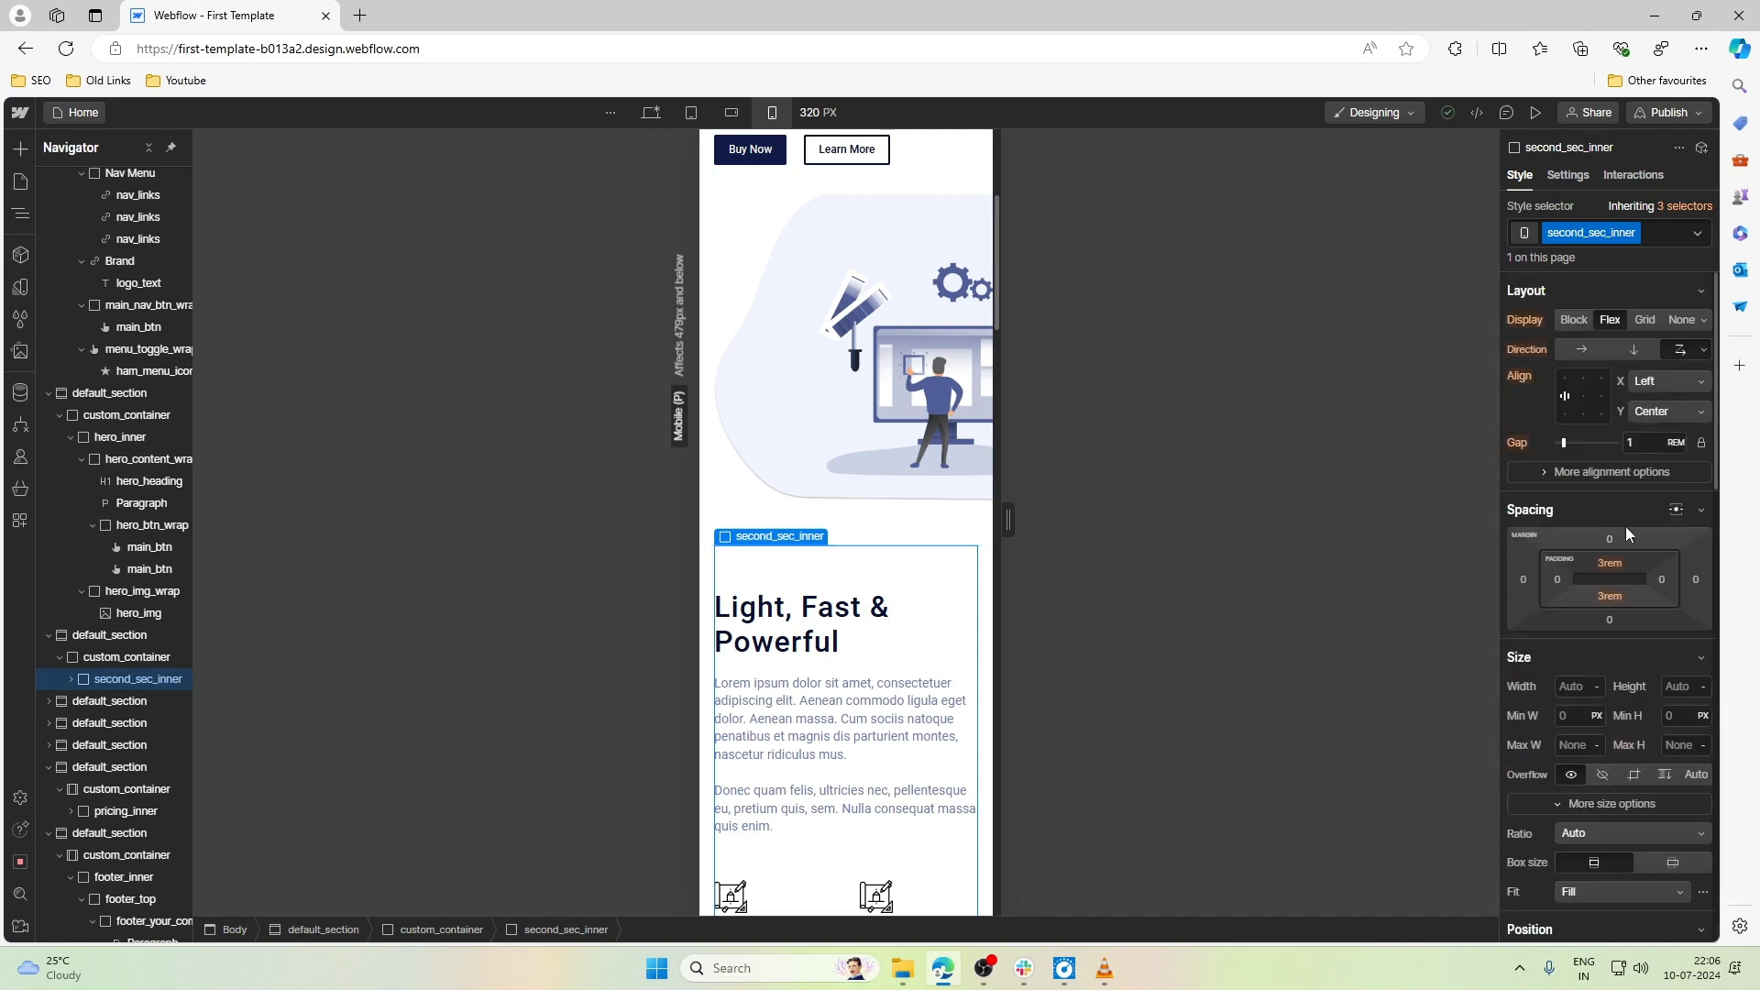
click(1610, 563)
text(2.8)
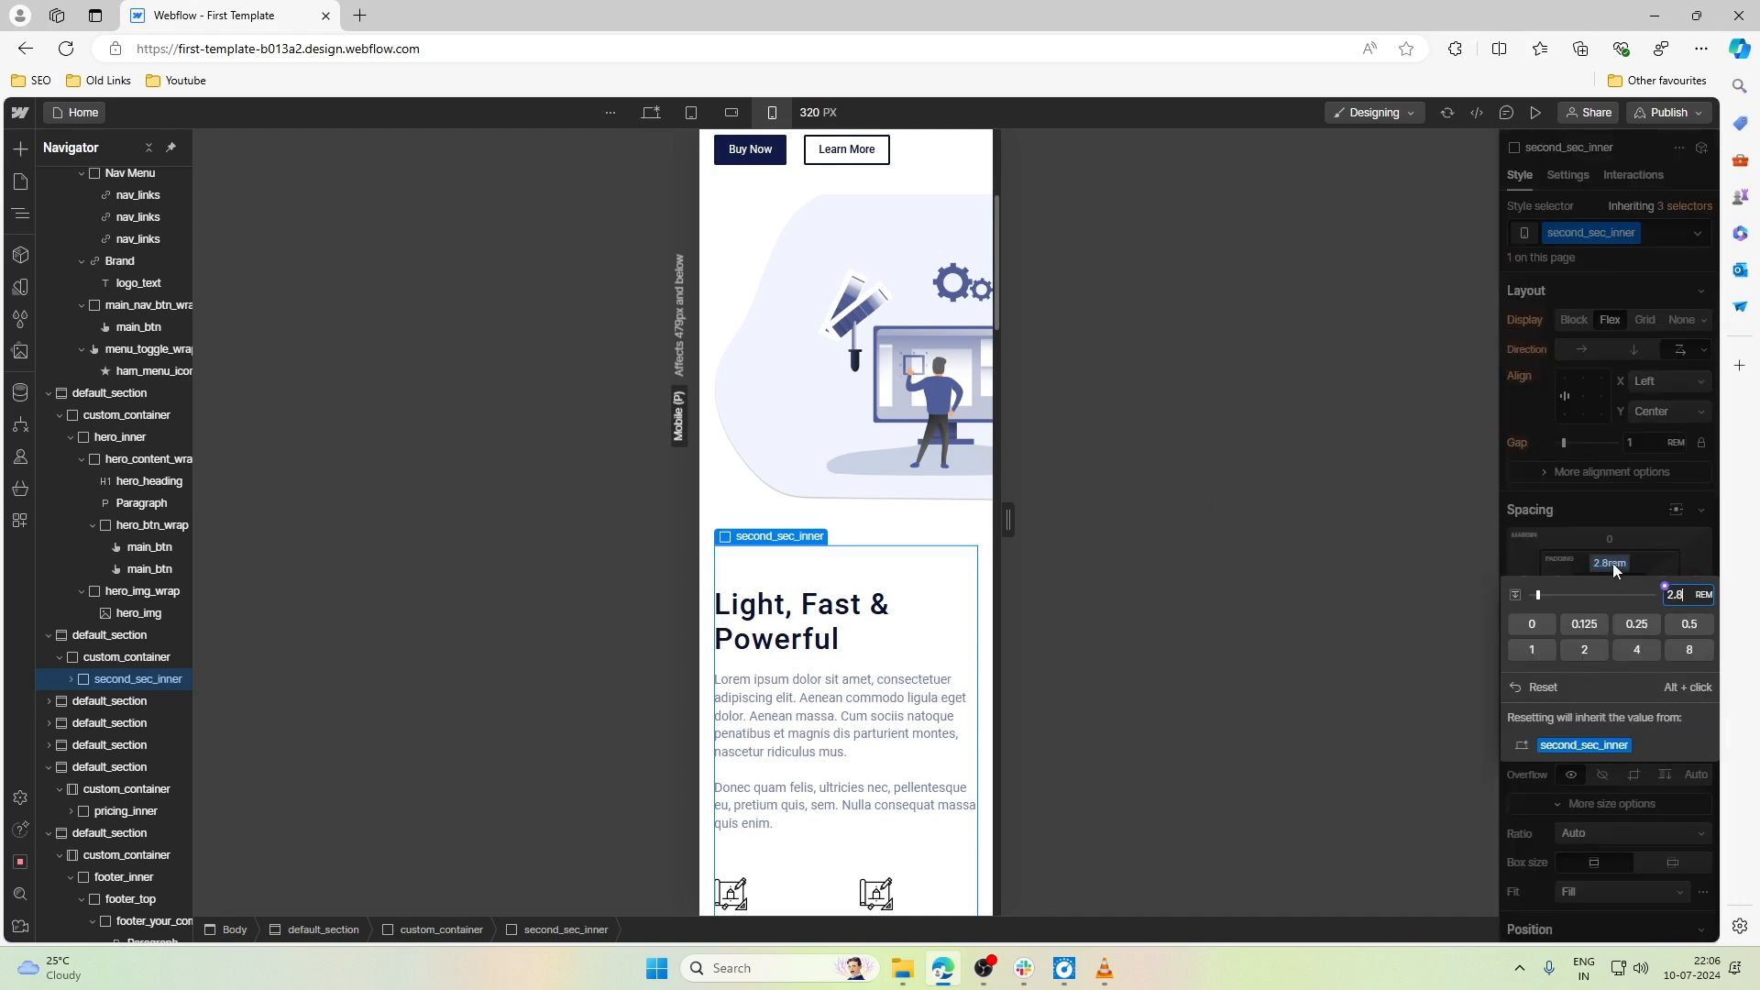
key(BackSpace)
key(BackSpace)
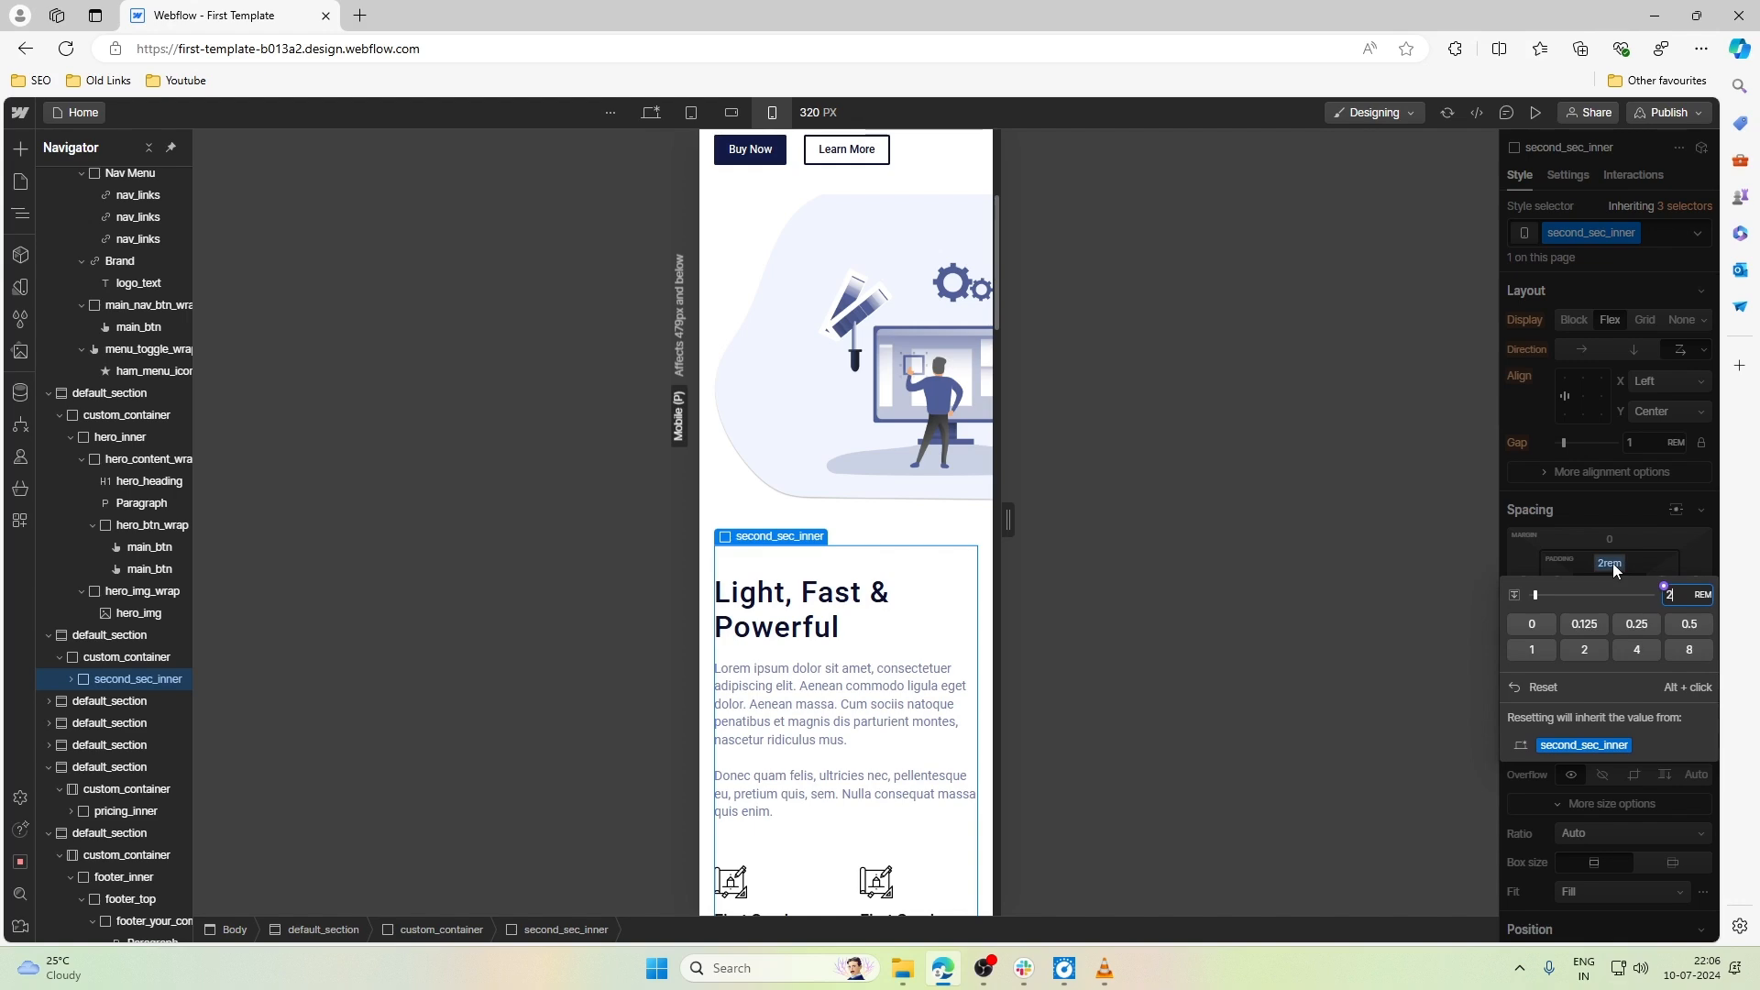
- Set the font size of section_heading, the Light, Fast & Powerful title, to 1.3rem
click(797, 605)
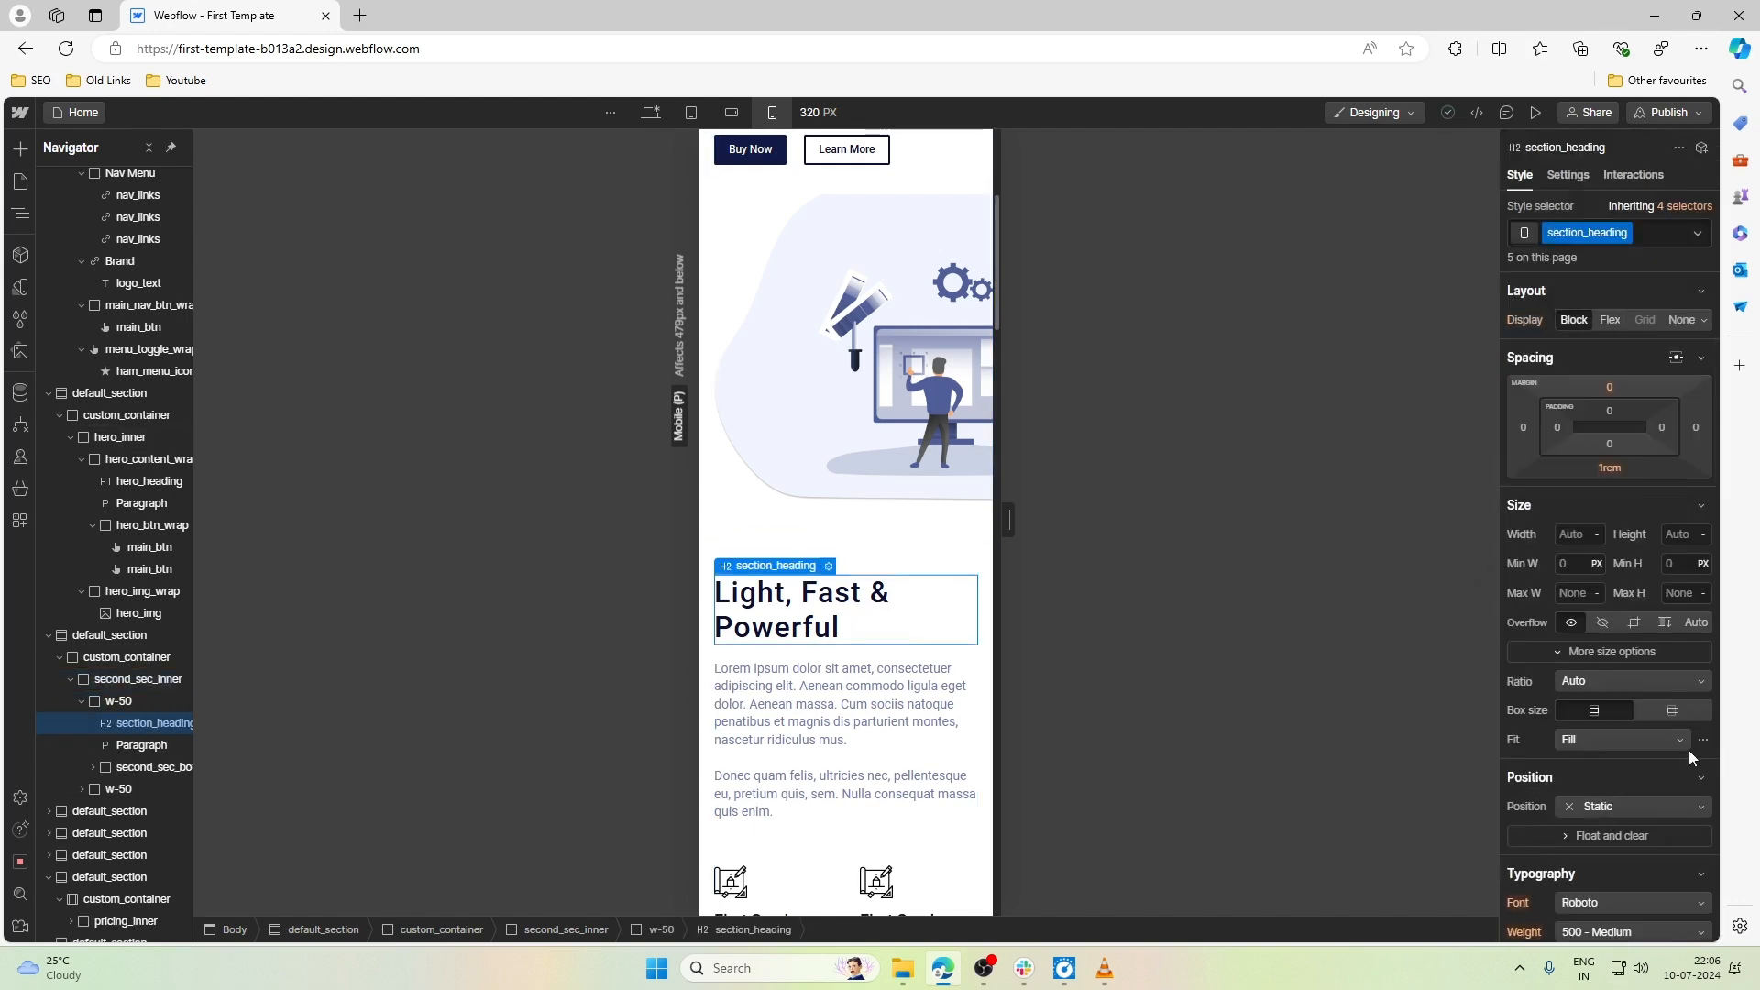
scroll(1626, 730, down, 4)
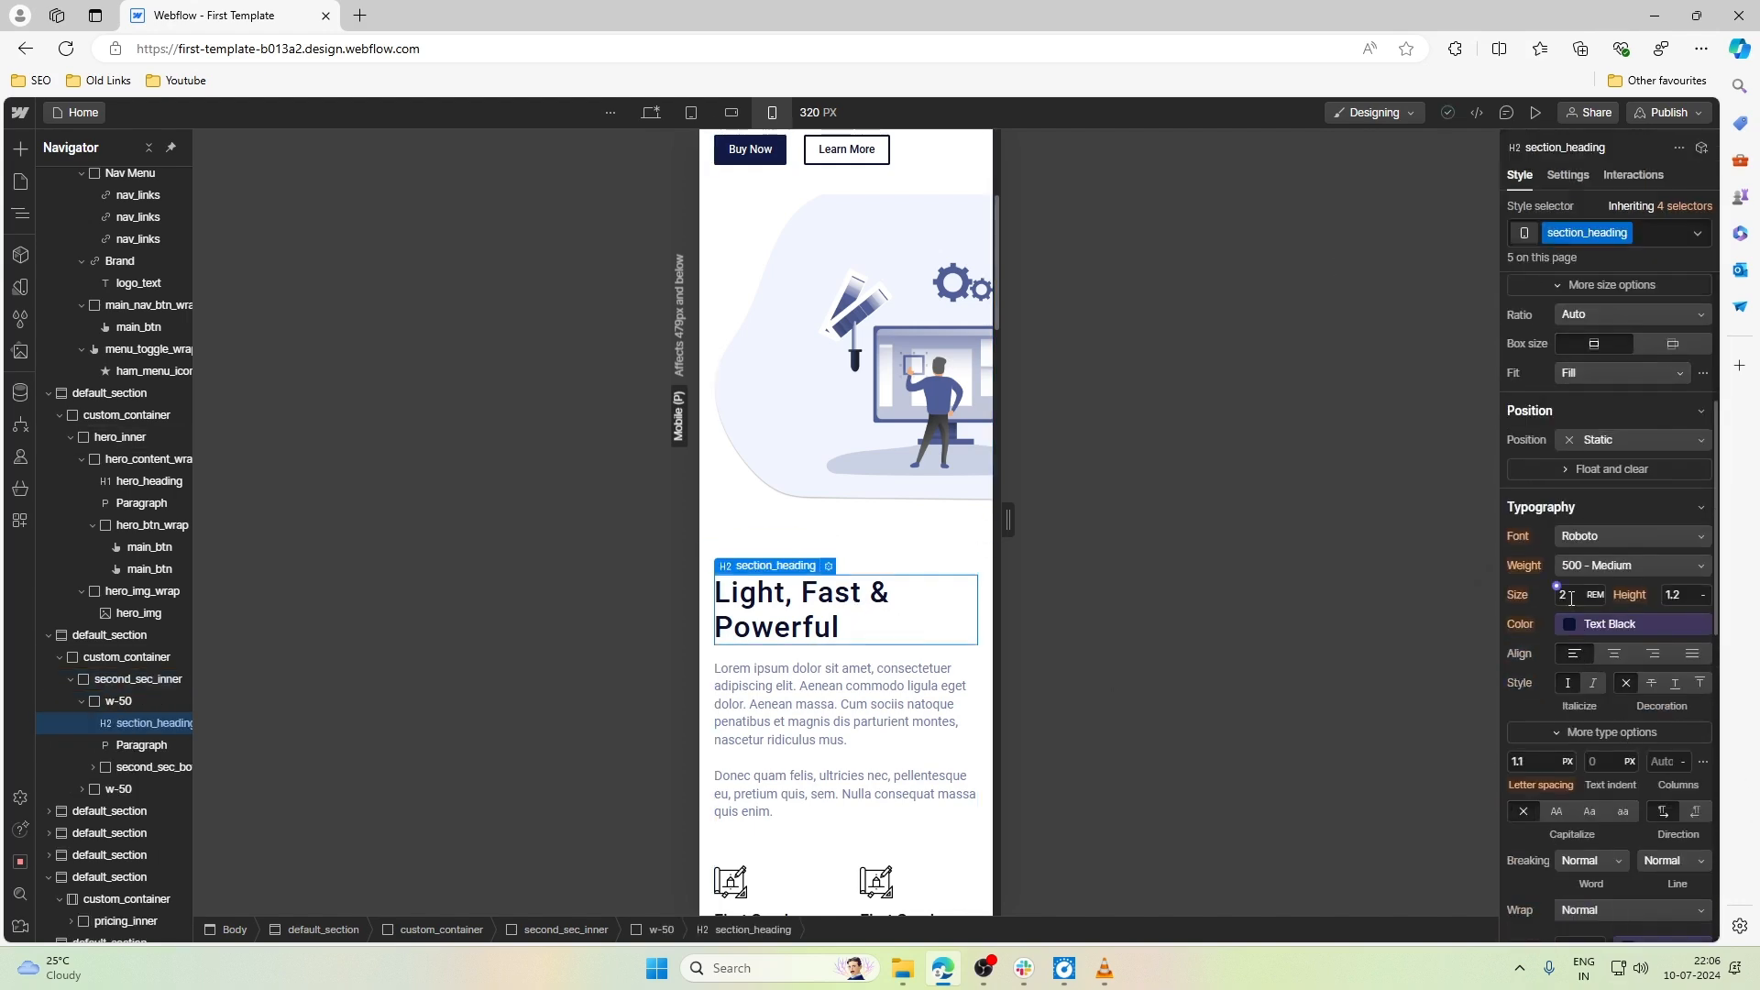
double_click(1572, 598)
text(1.4)
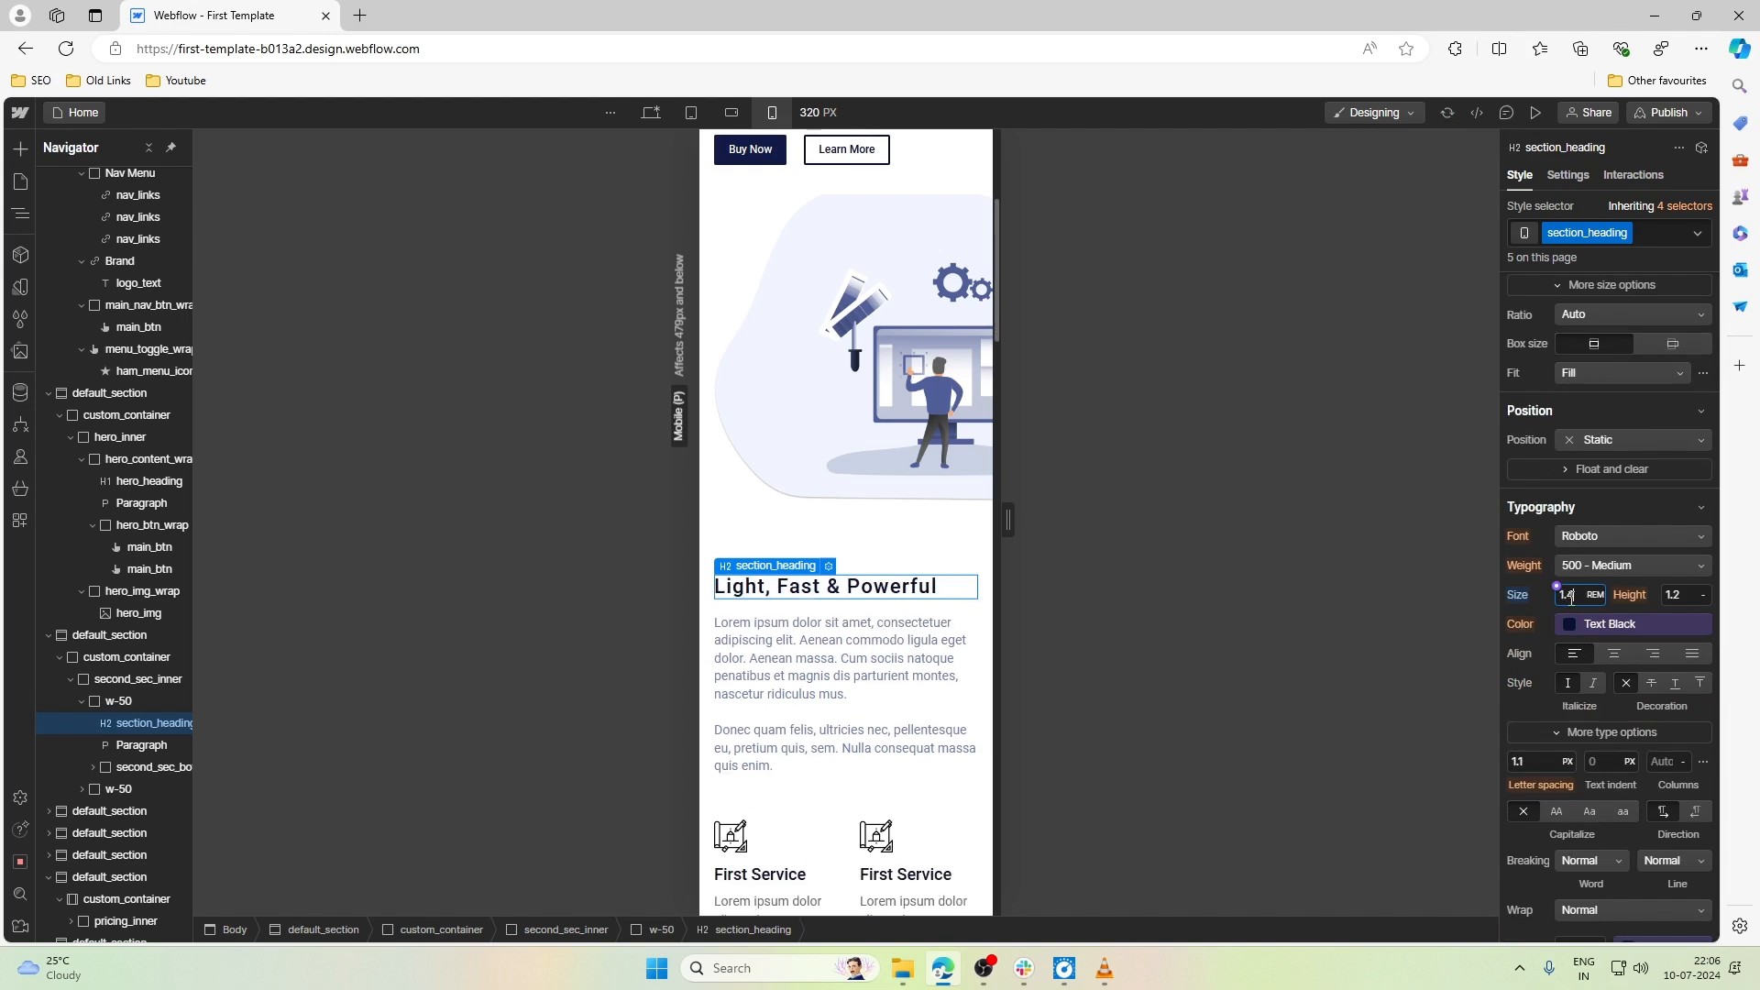
key(BackSpace)
text(3)
- Set the flex direction of second_sec_bottom_wrap to wrap so the two First Service cards stack
scroll(711, 721, down, 3)
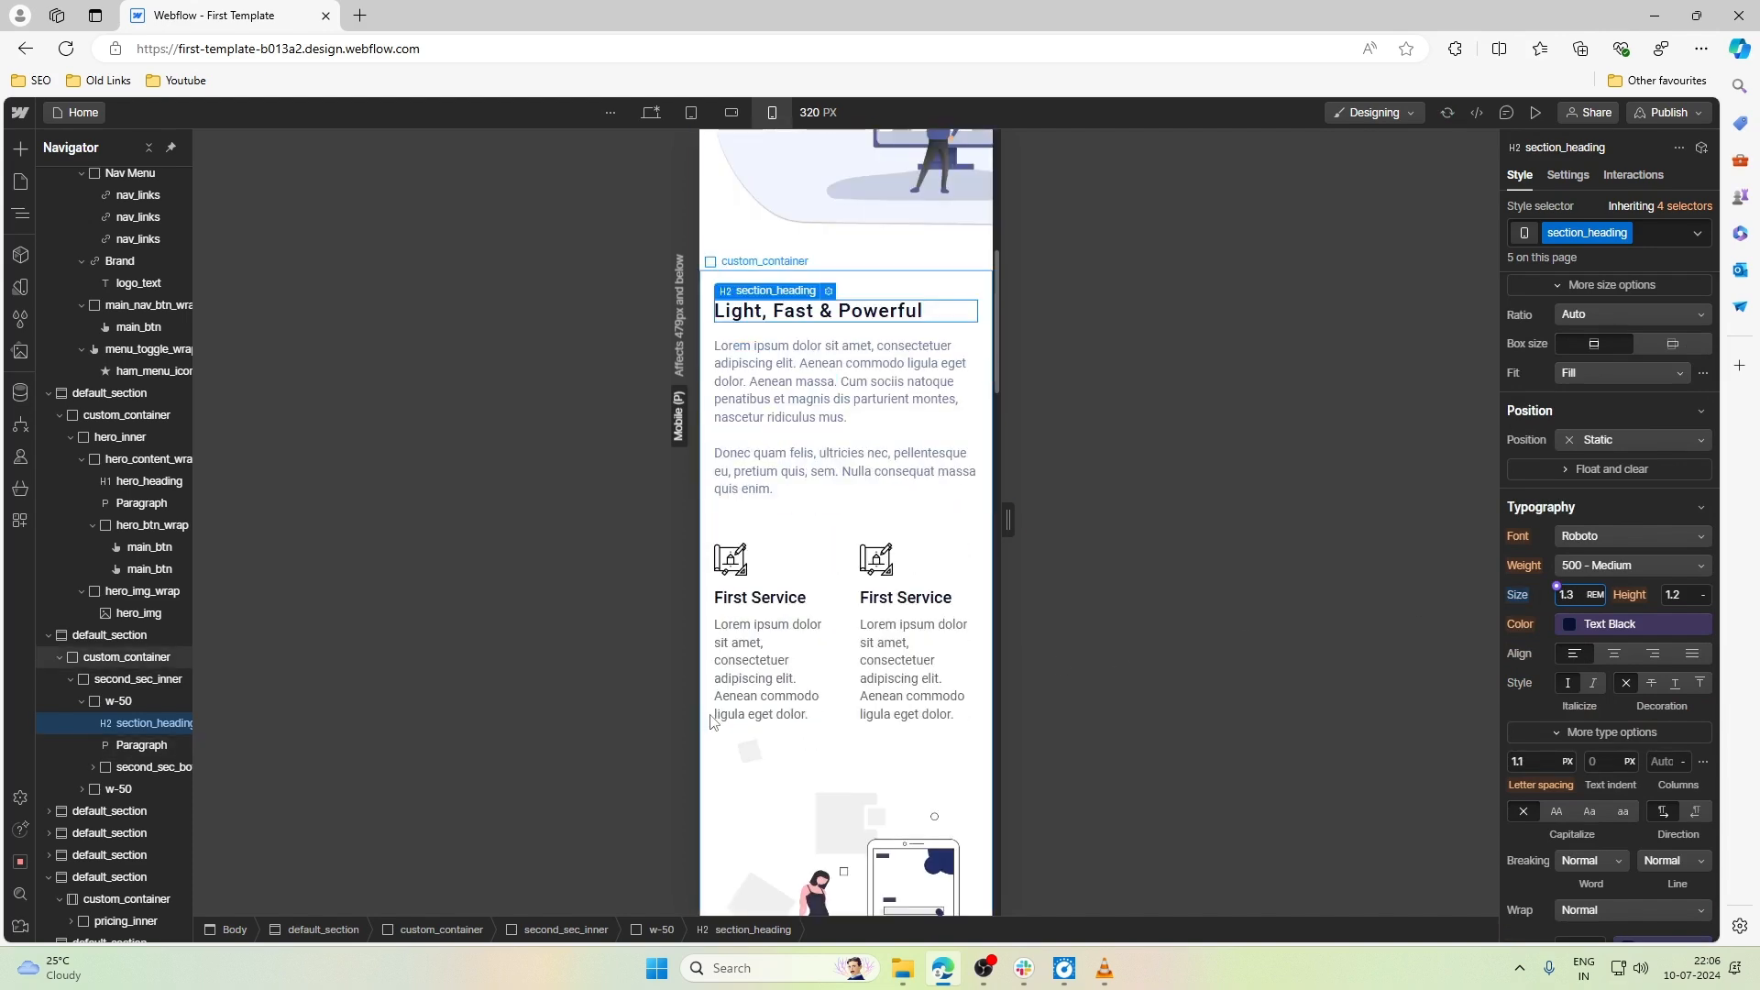
scroll(711, 721, down, 1)
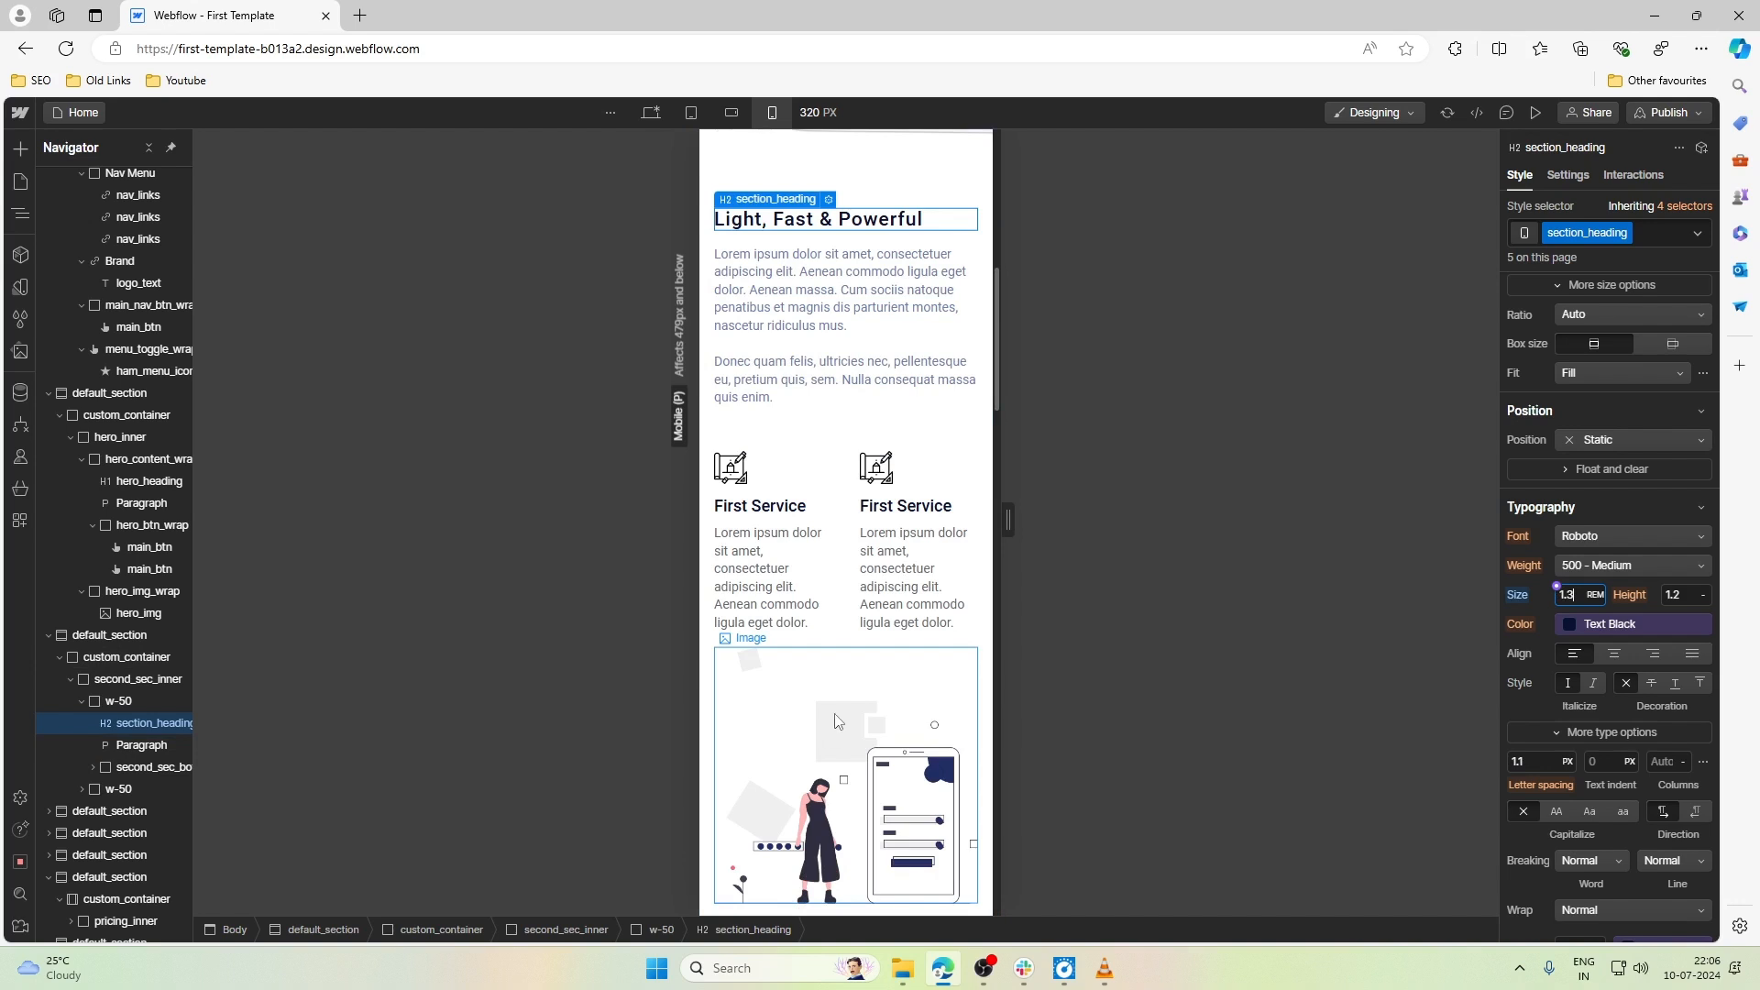
click(838, 507)
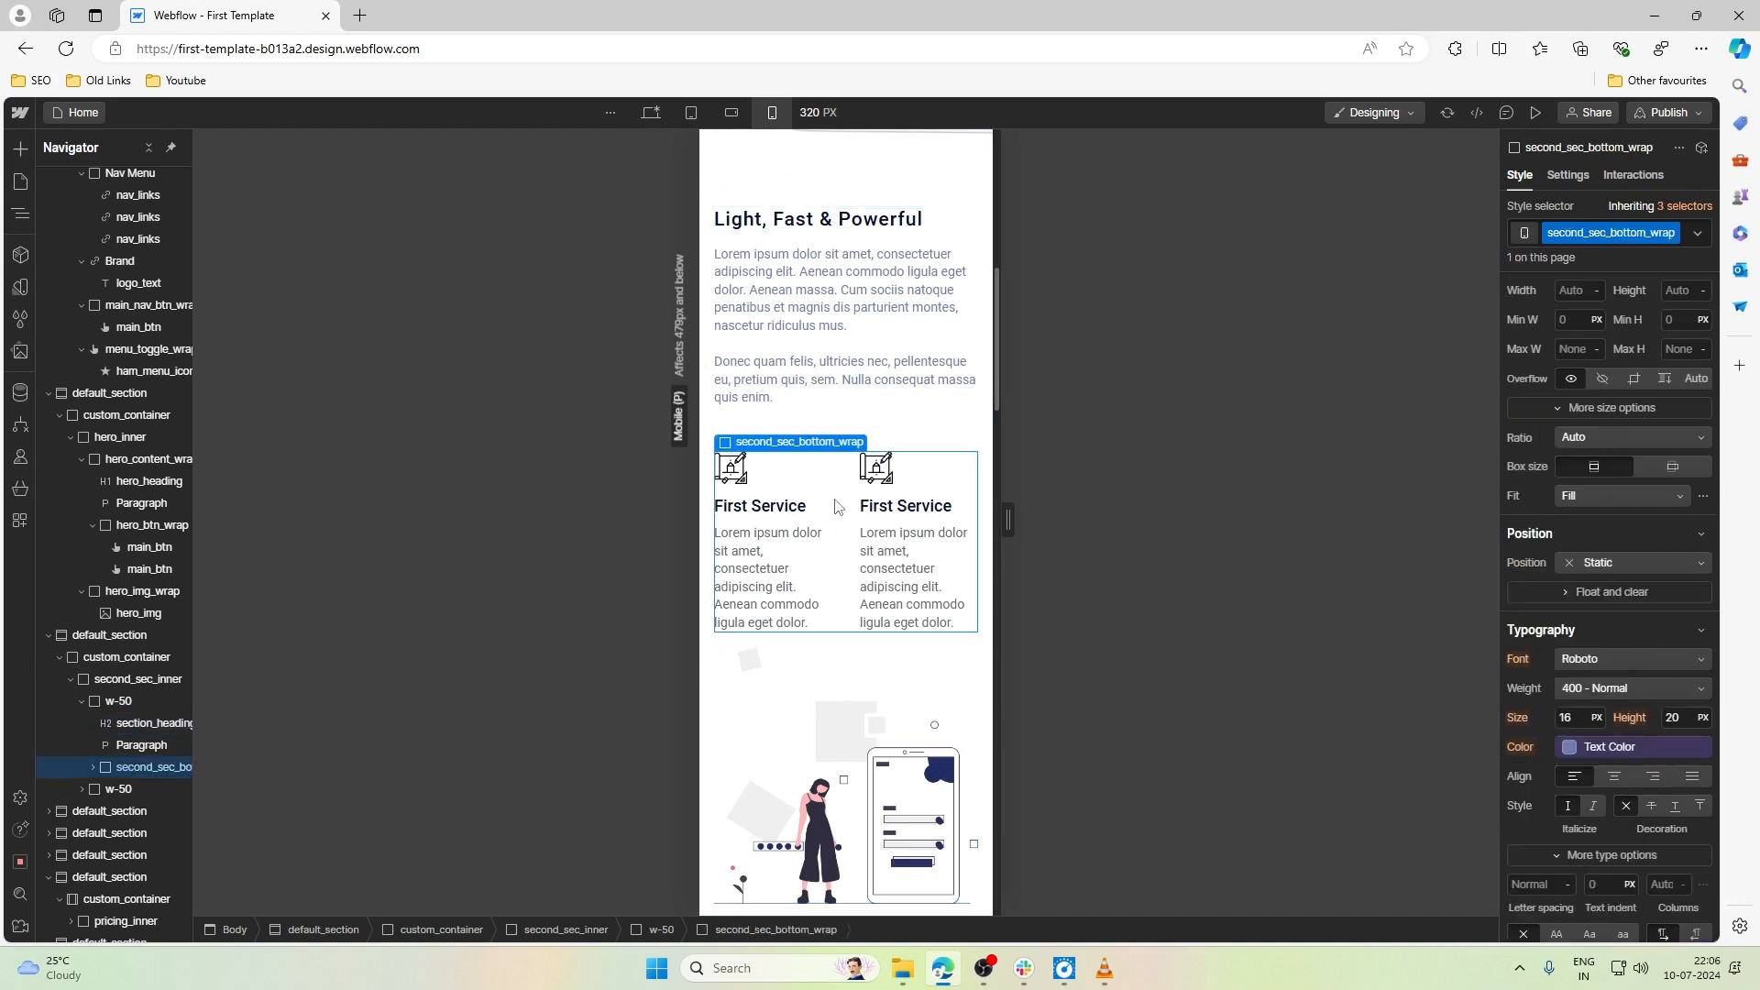
scroll(1642, 552, up, 4)
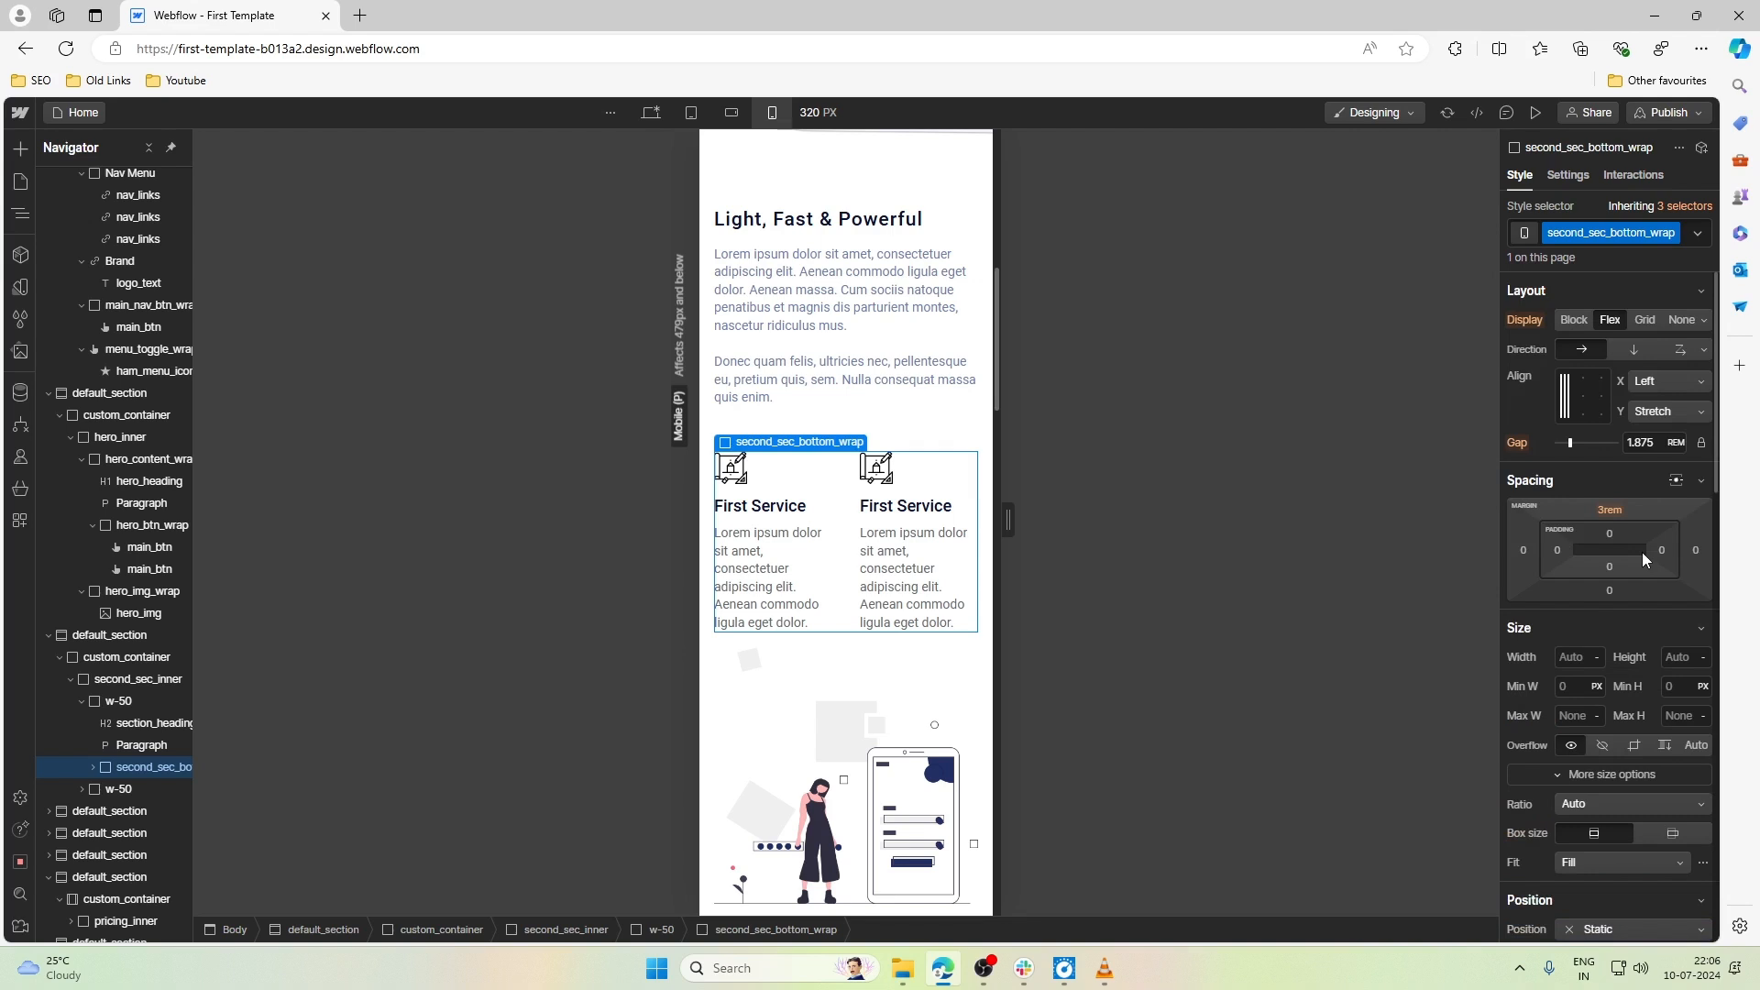
click(1674, 354)
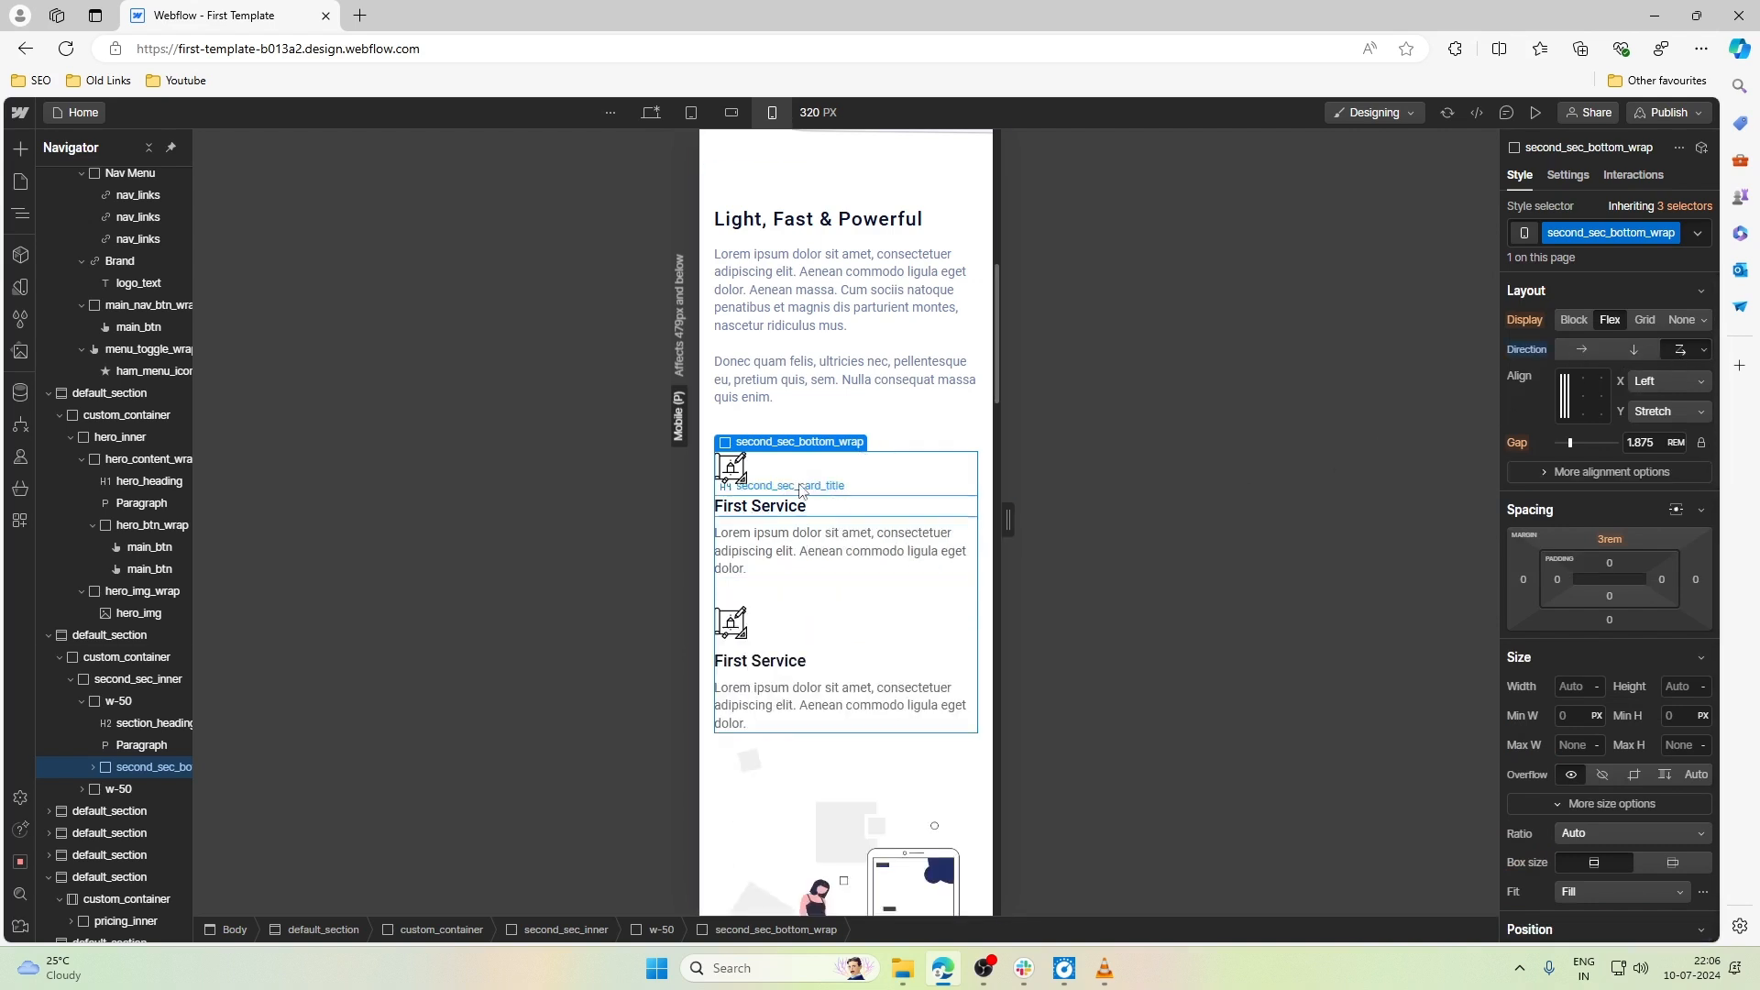
- Check the First Service cards at 479 px wide and at Mobile landscape, and return to Mobile portrait
drag(1008, 520, 1214, 511)
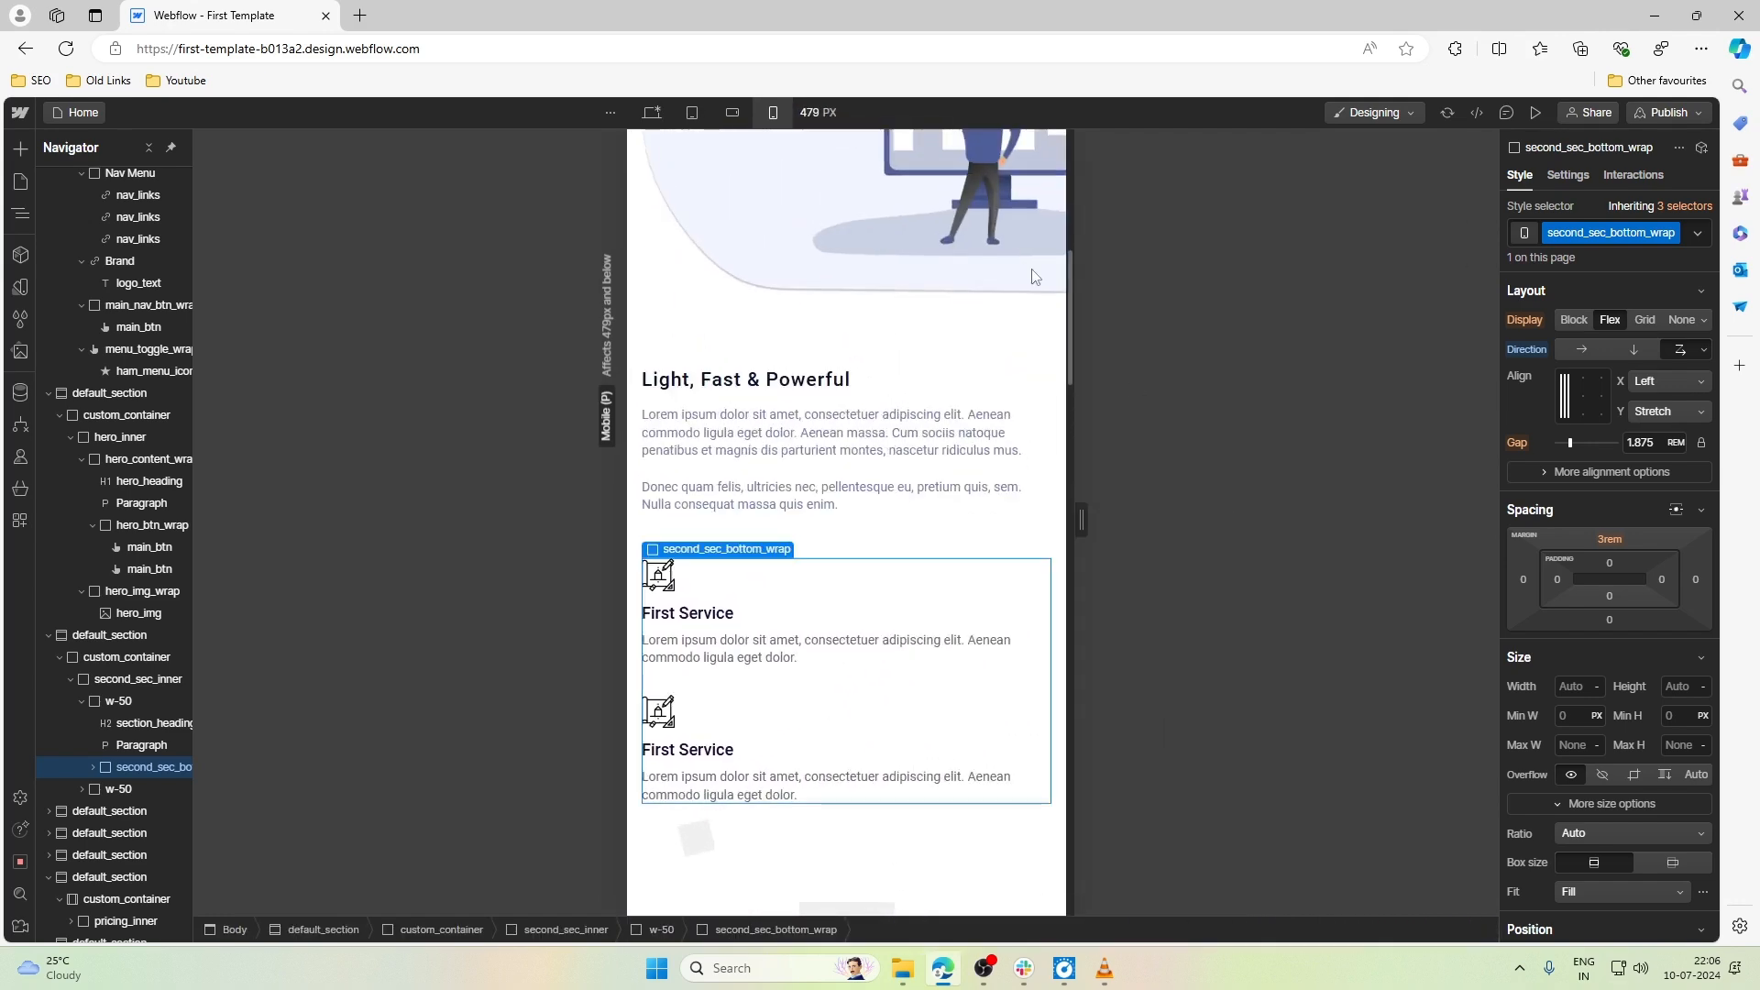
click(733, 112)
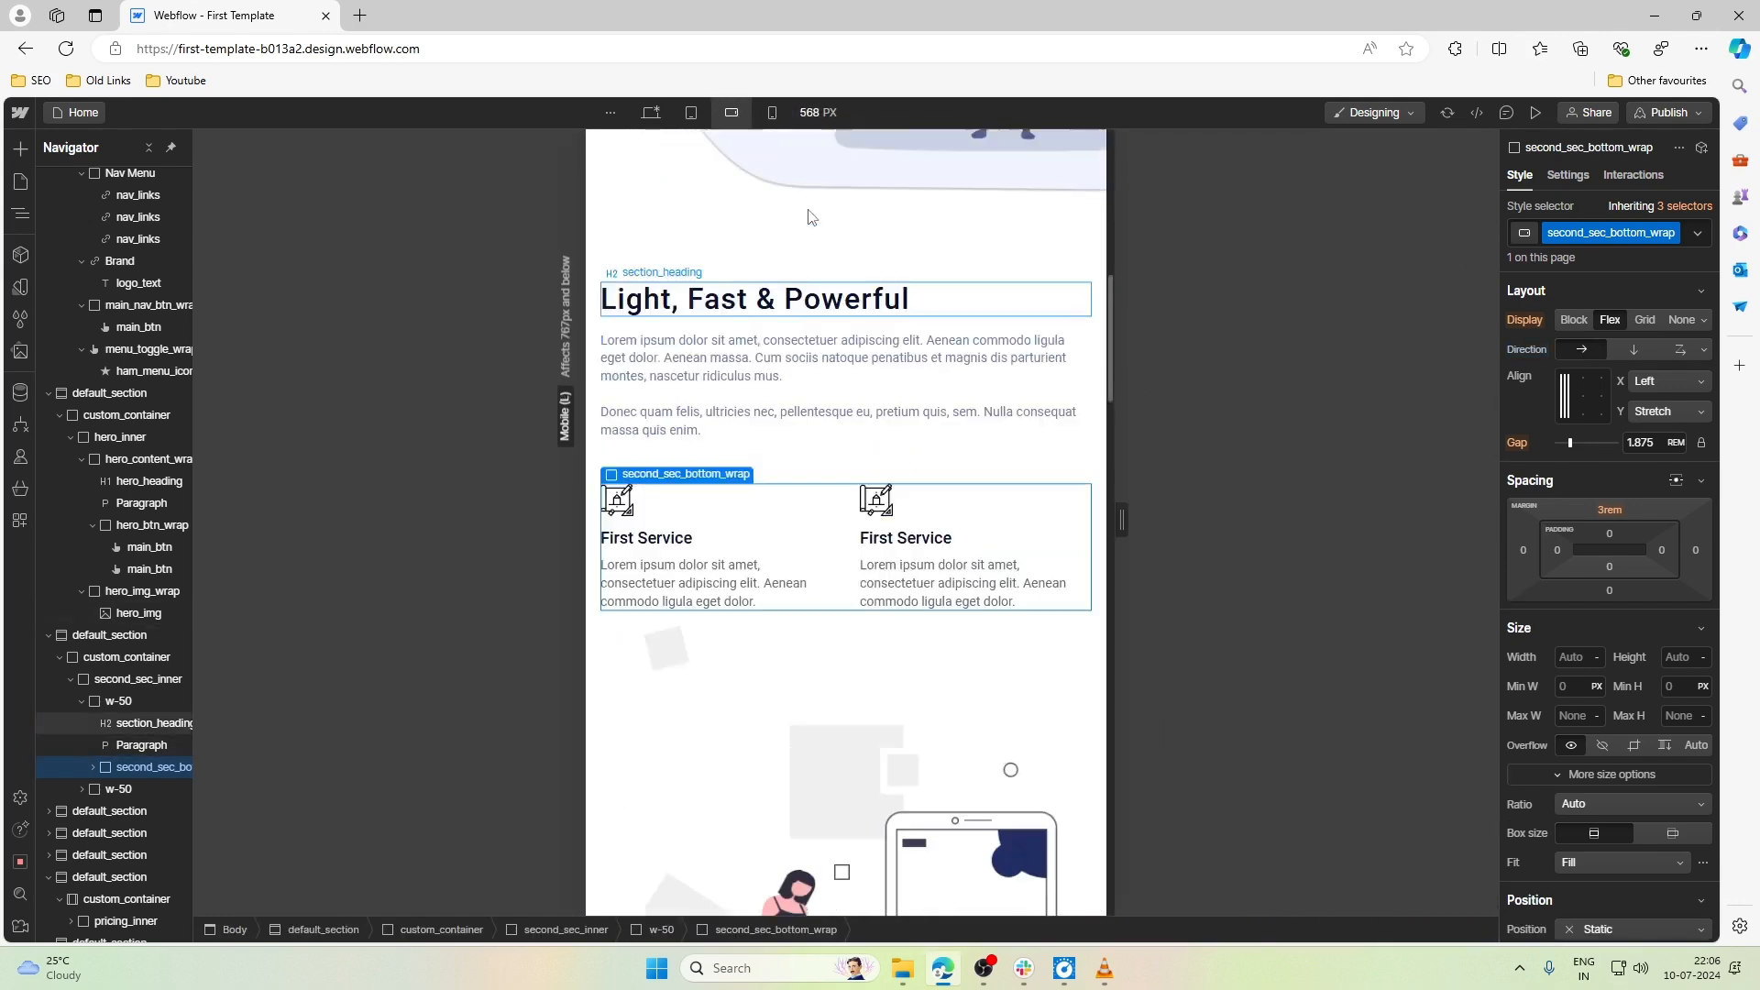
click(772, 112)
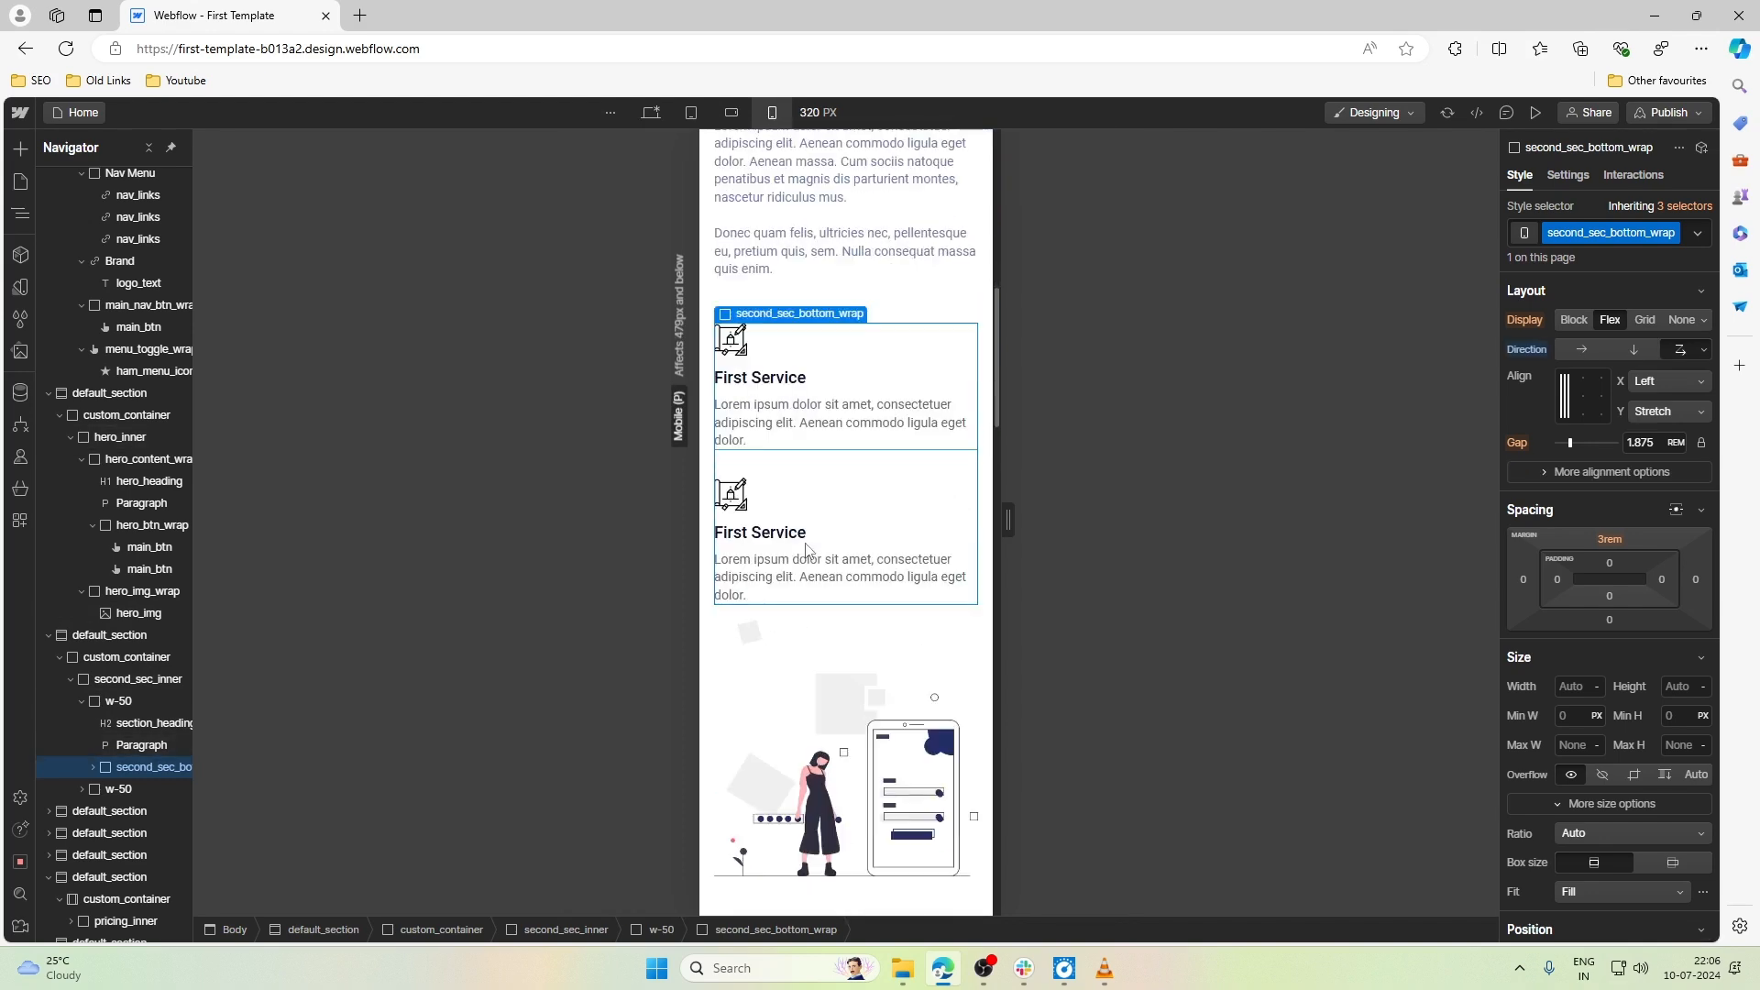
- Review the sections down the page and set the top padding of pricing_inner, the pricing section, to 2rem
scroll(807, 550, down, 3)
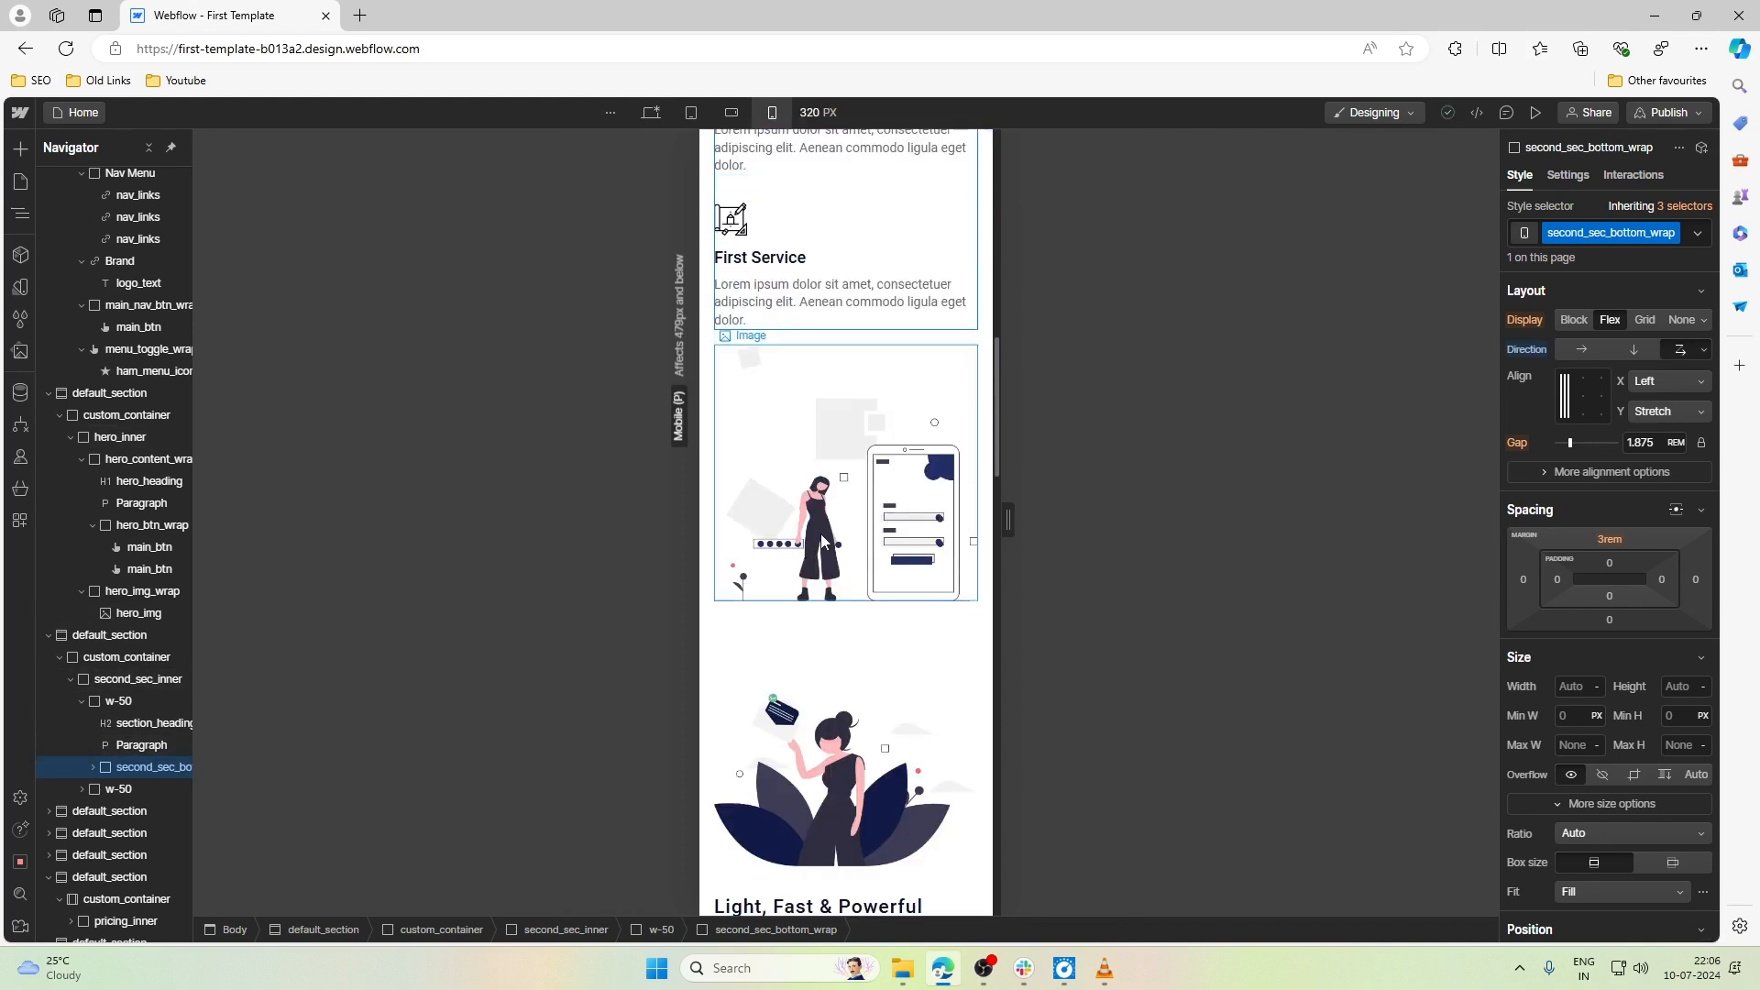
scroll(825, 540, down, 6)
scroll(821, 541, down, 11)
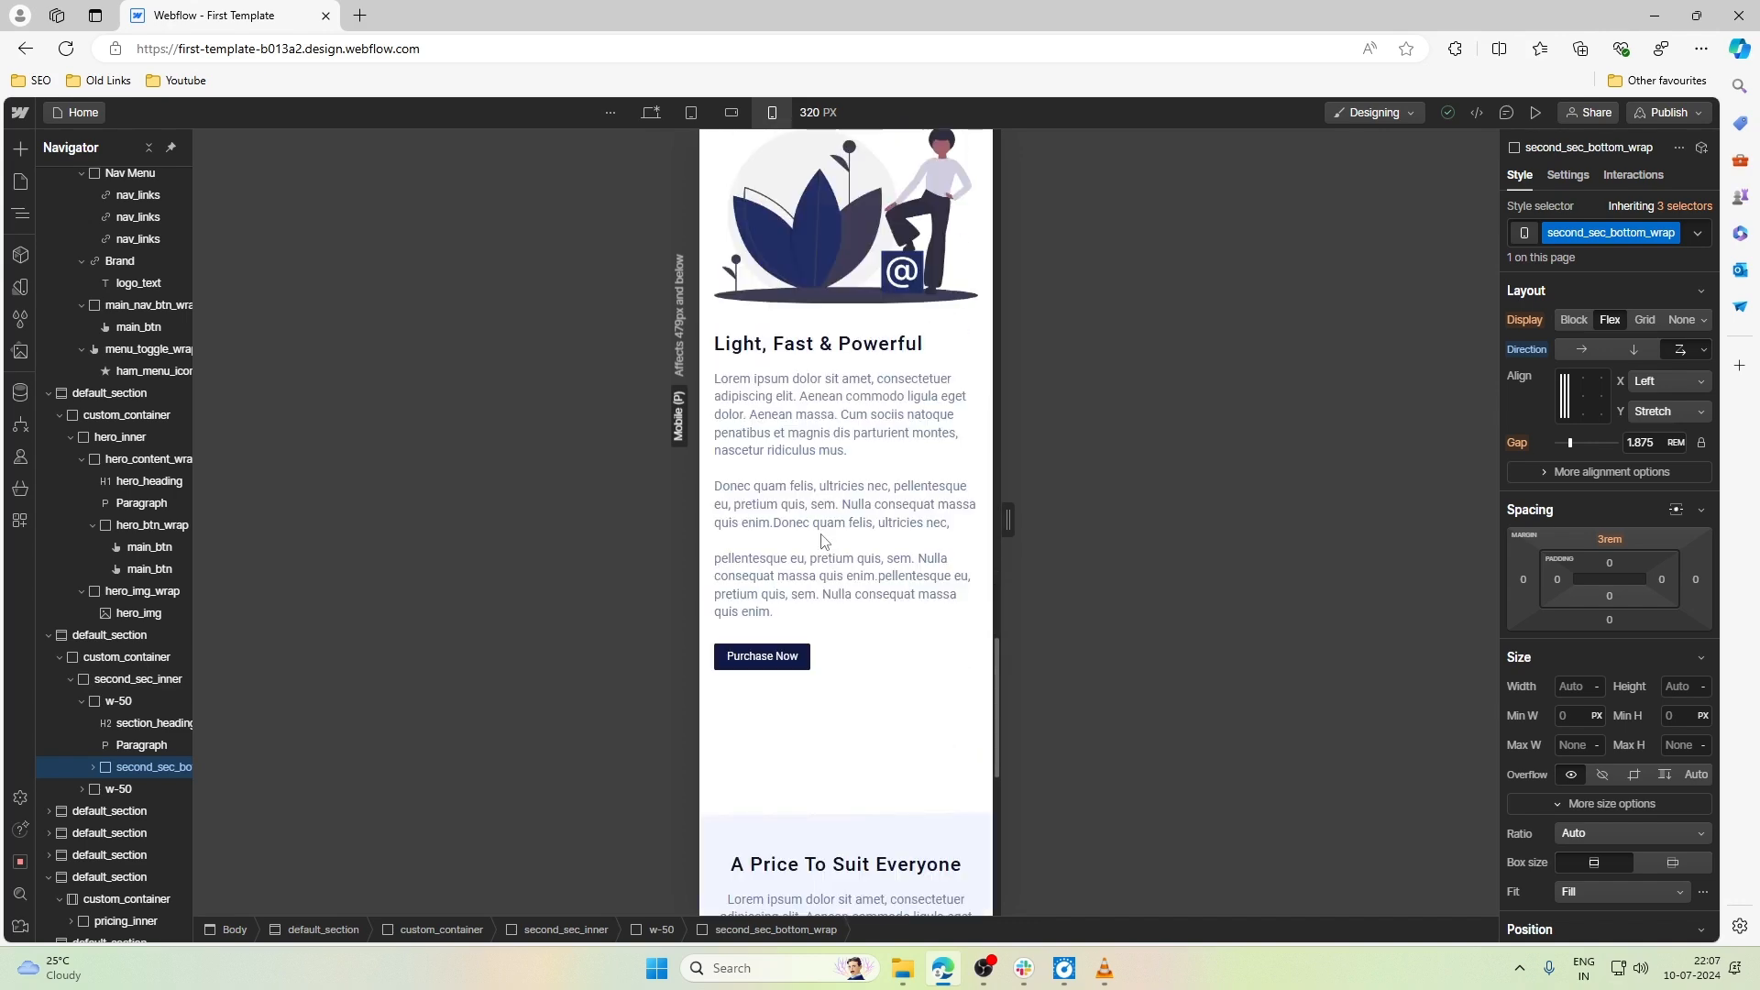
scroll(831, 457, up, 1)
click(831, 456)
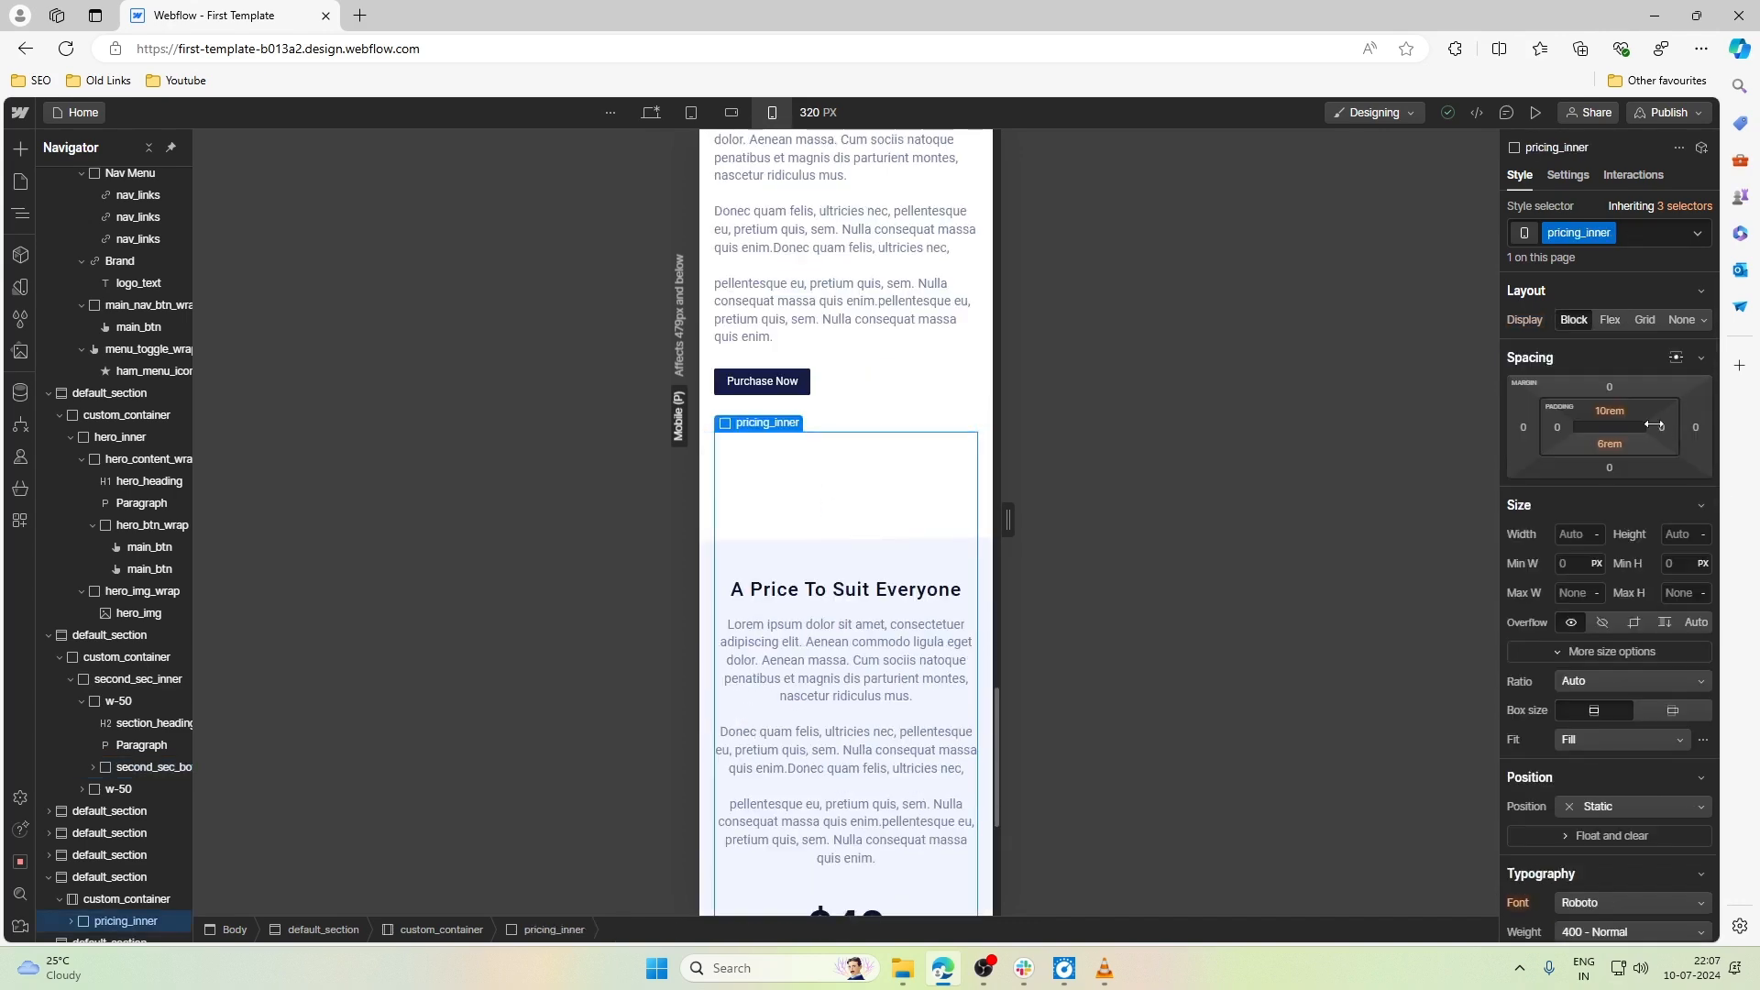
click(1620, 415)
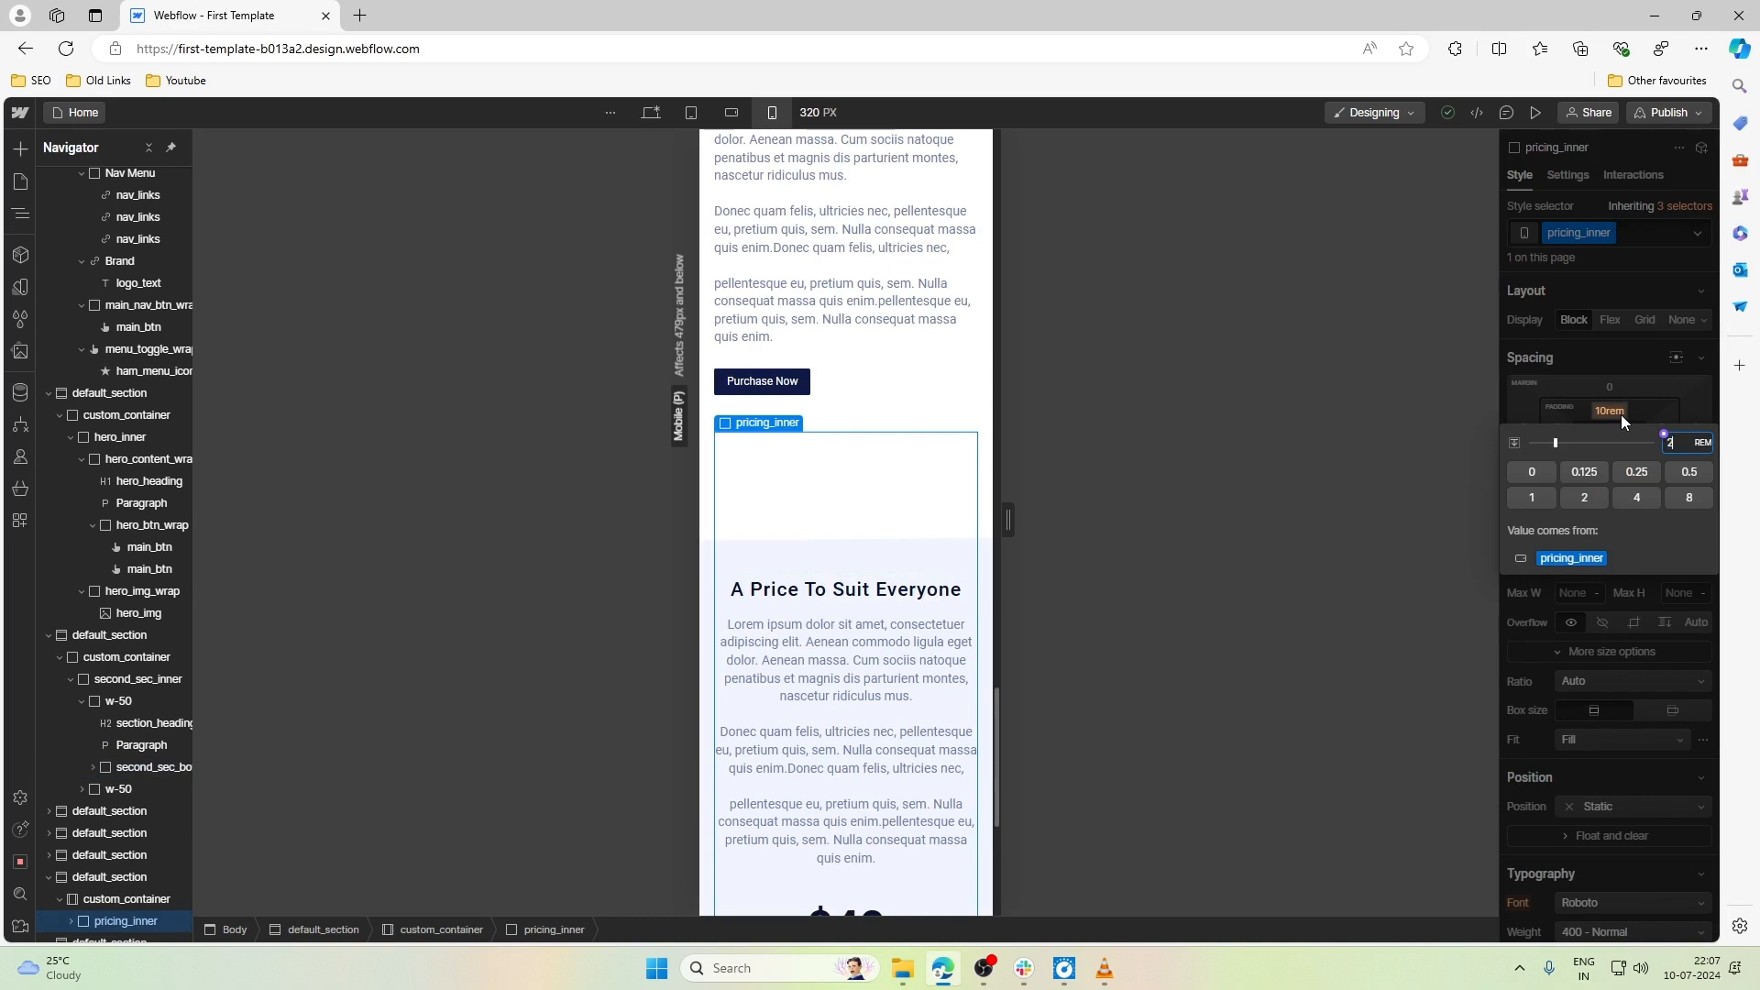
text(2)
key(Return)
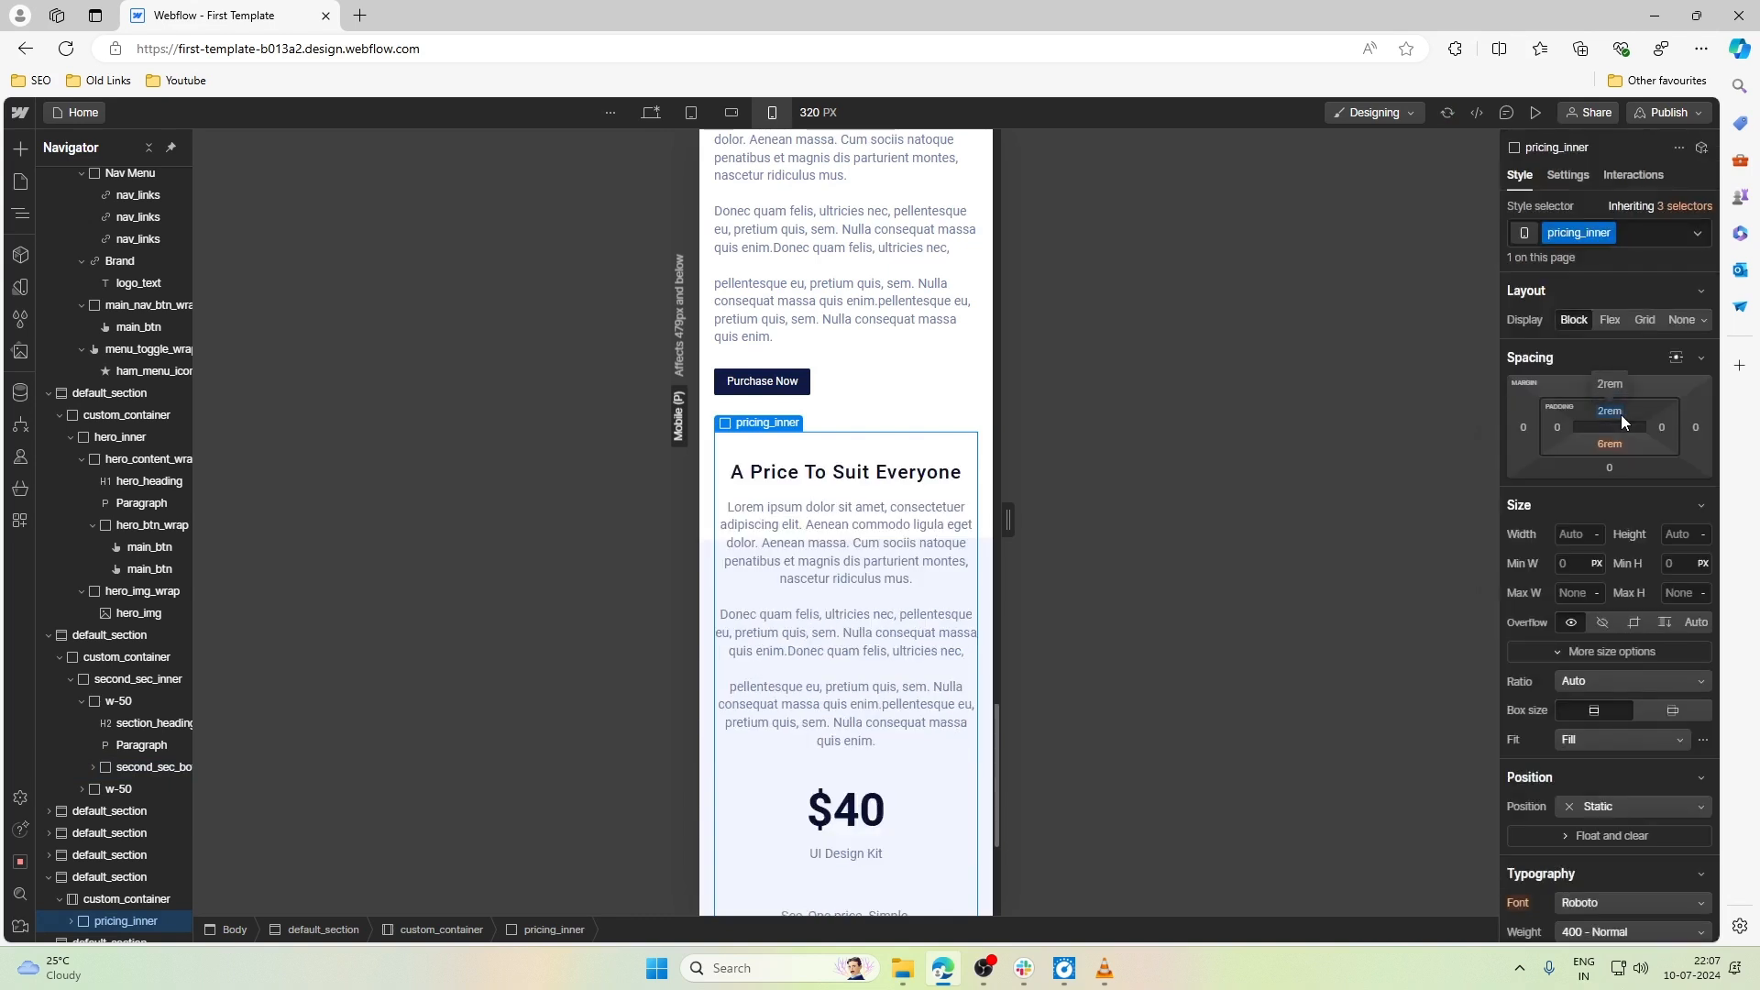
- Set both the top and bottom padding of pricing_inner to 3rem
click(1620, 414)
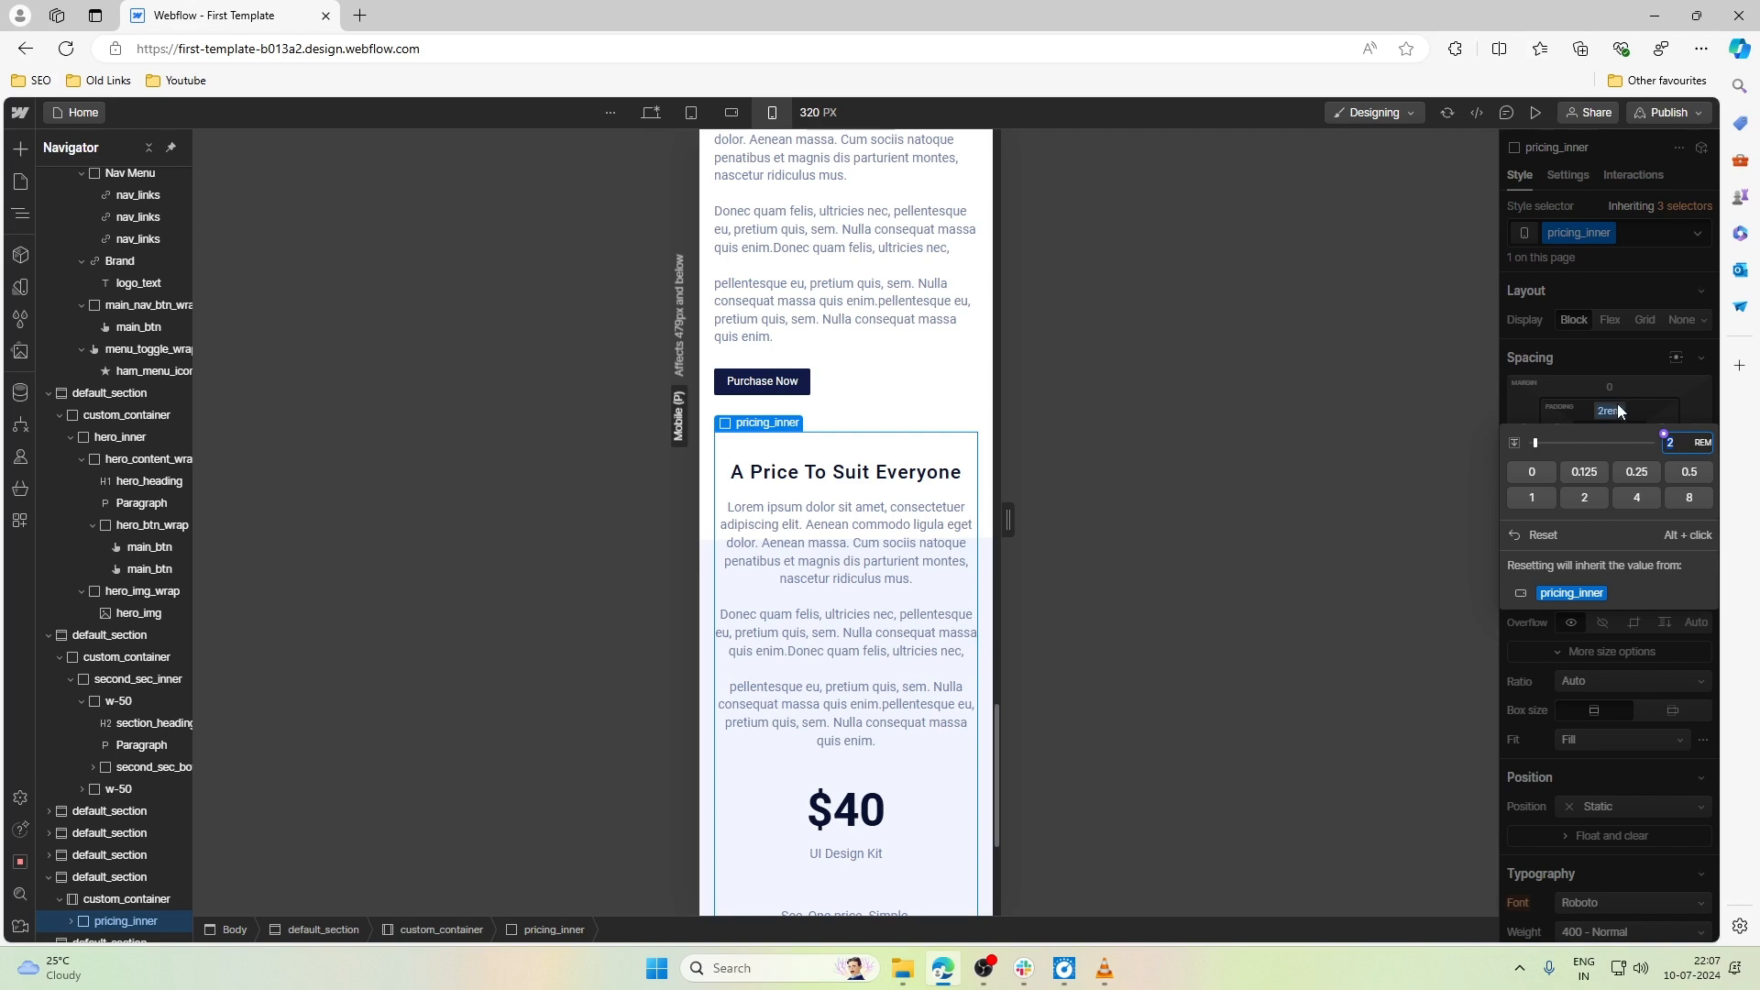
scroll(930, 692, down, 3)
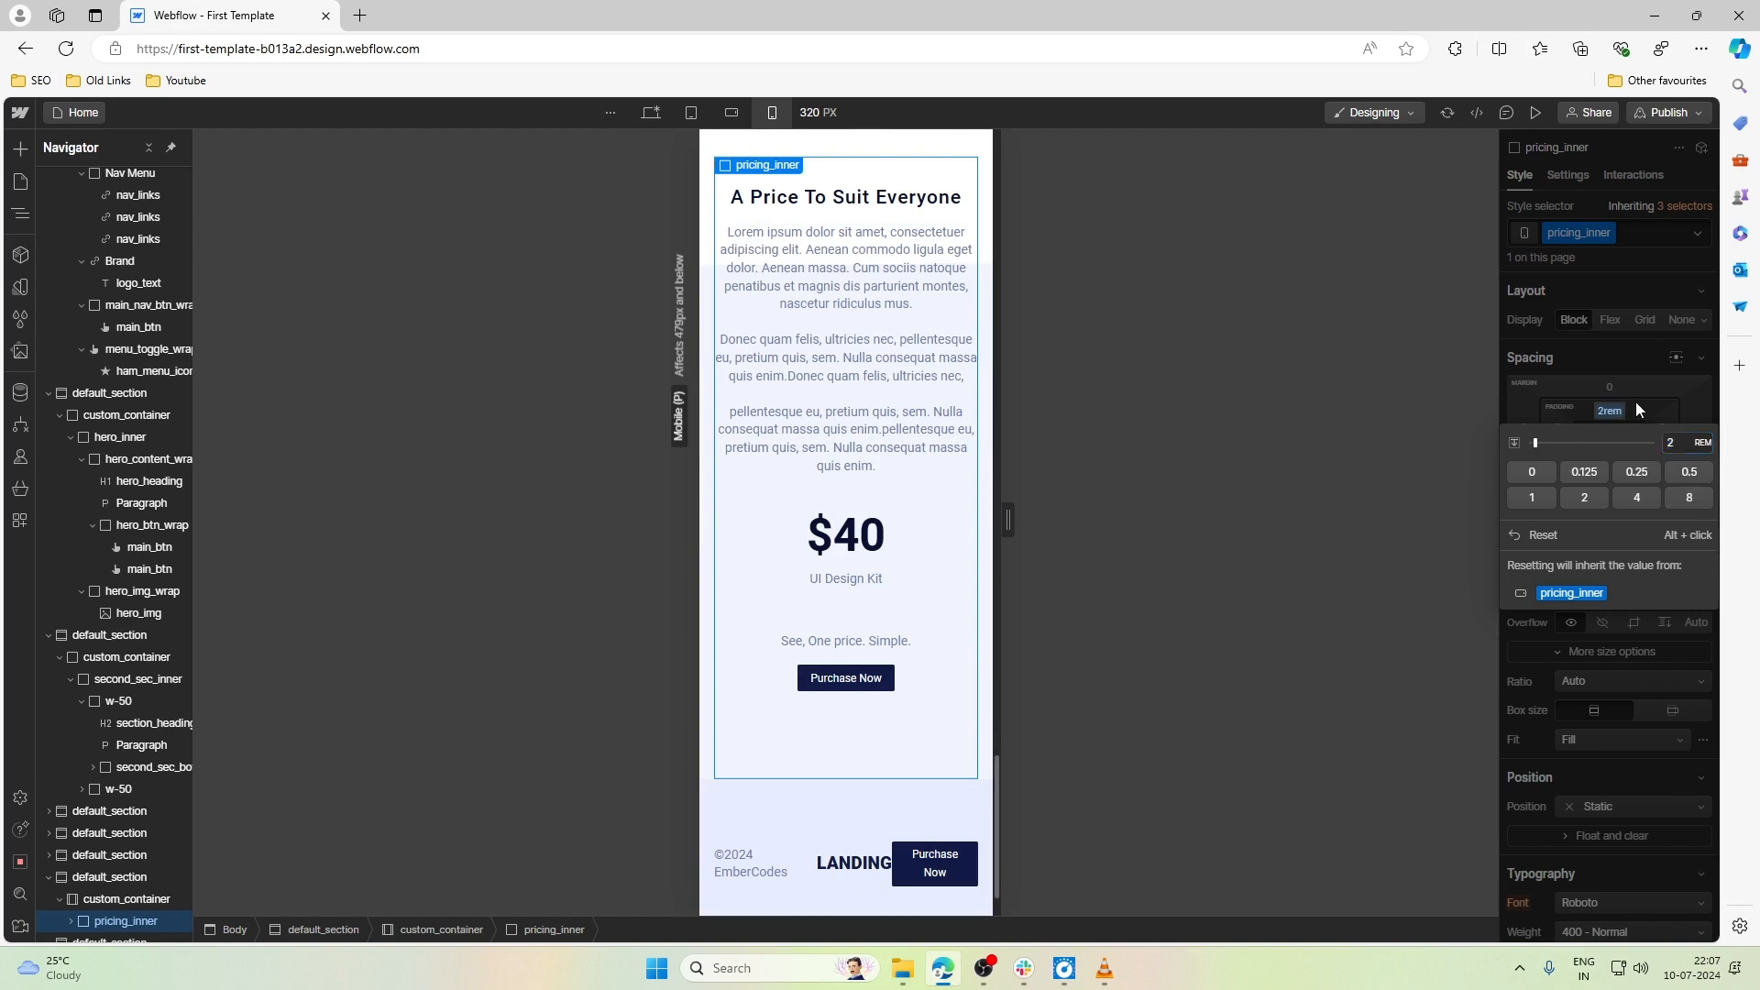
click(1637, 410)
click(1617, 414)
text(3)
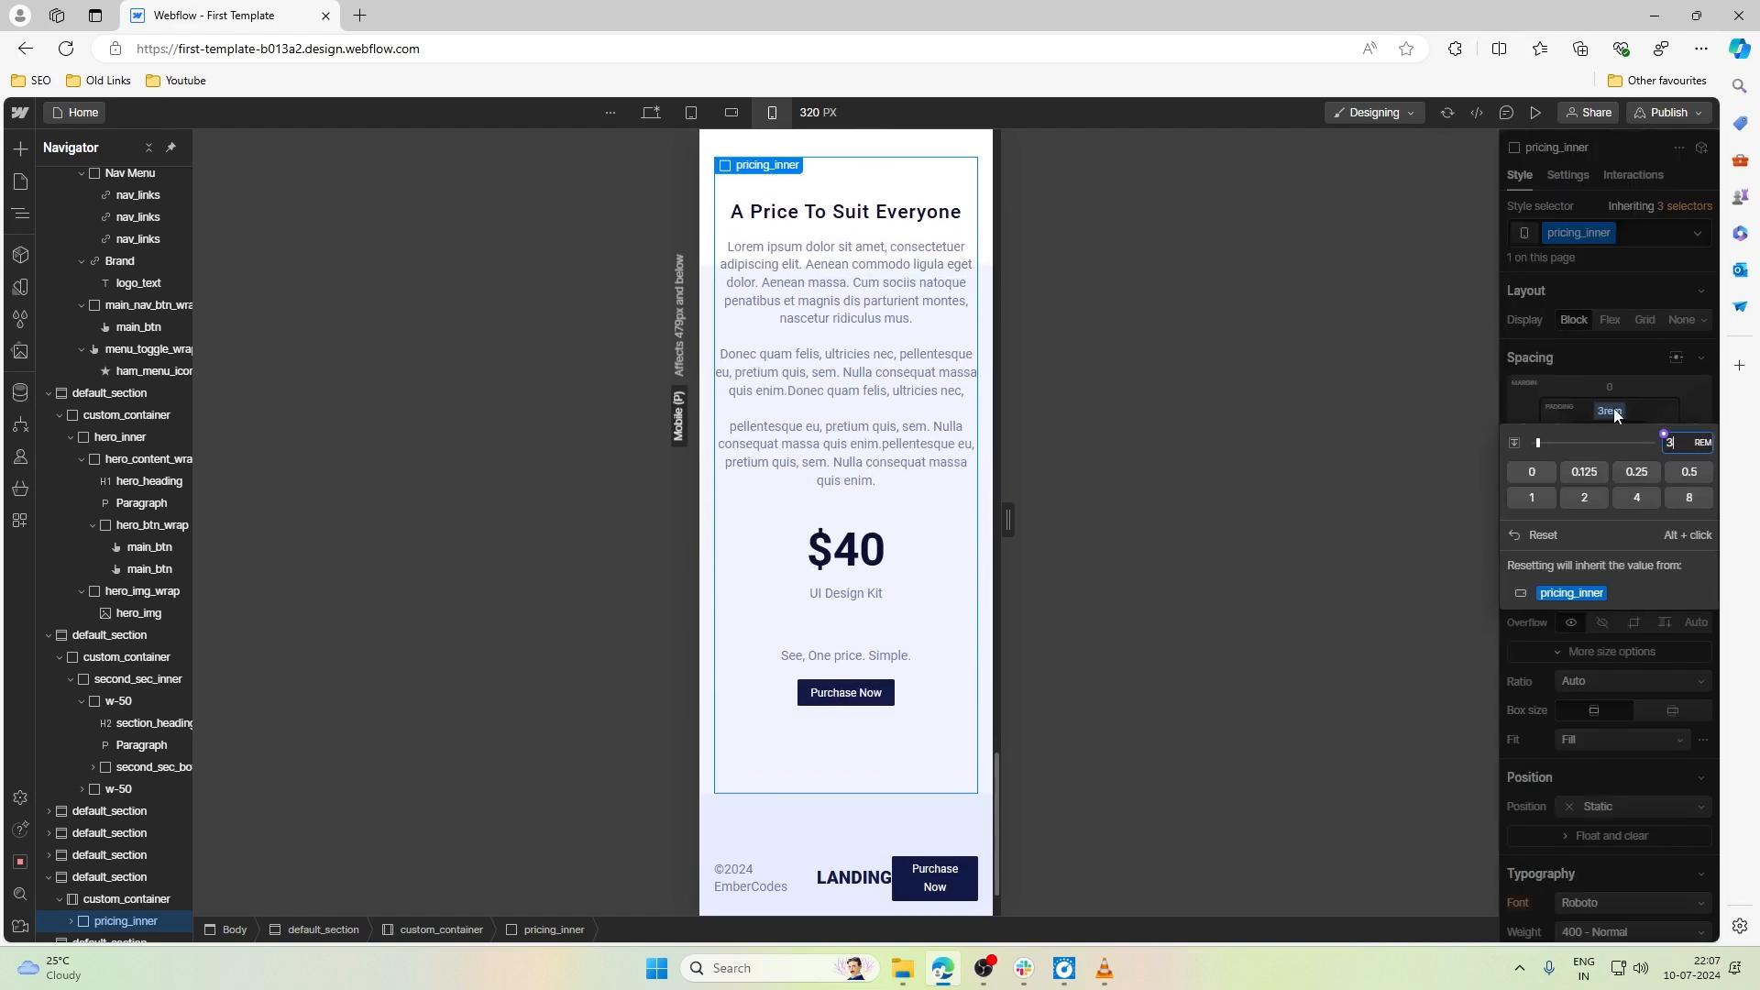
click(1626, 405)
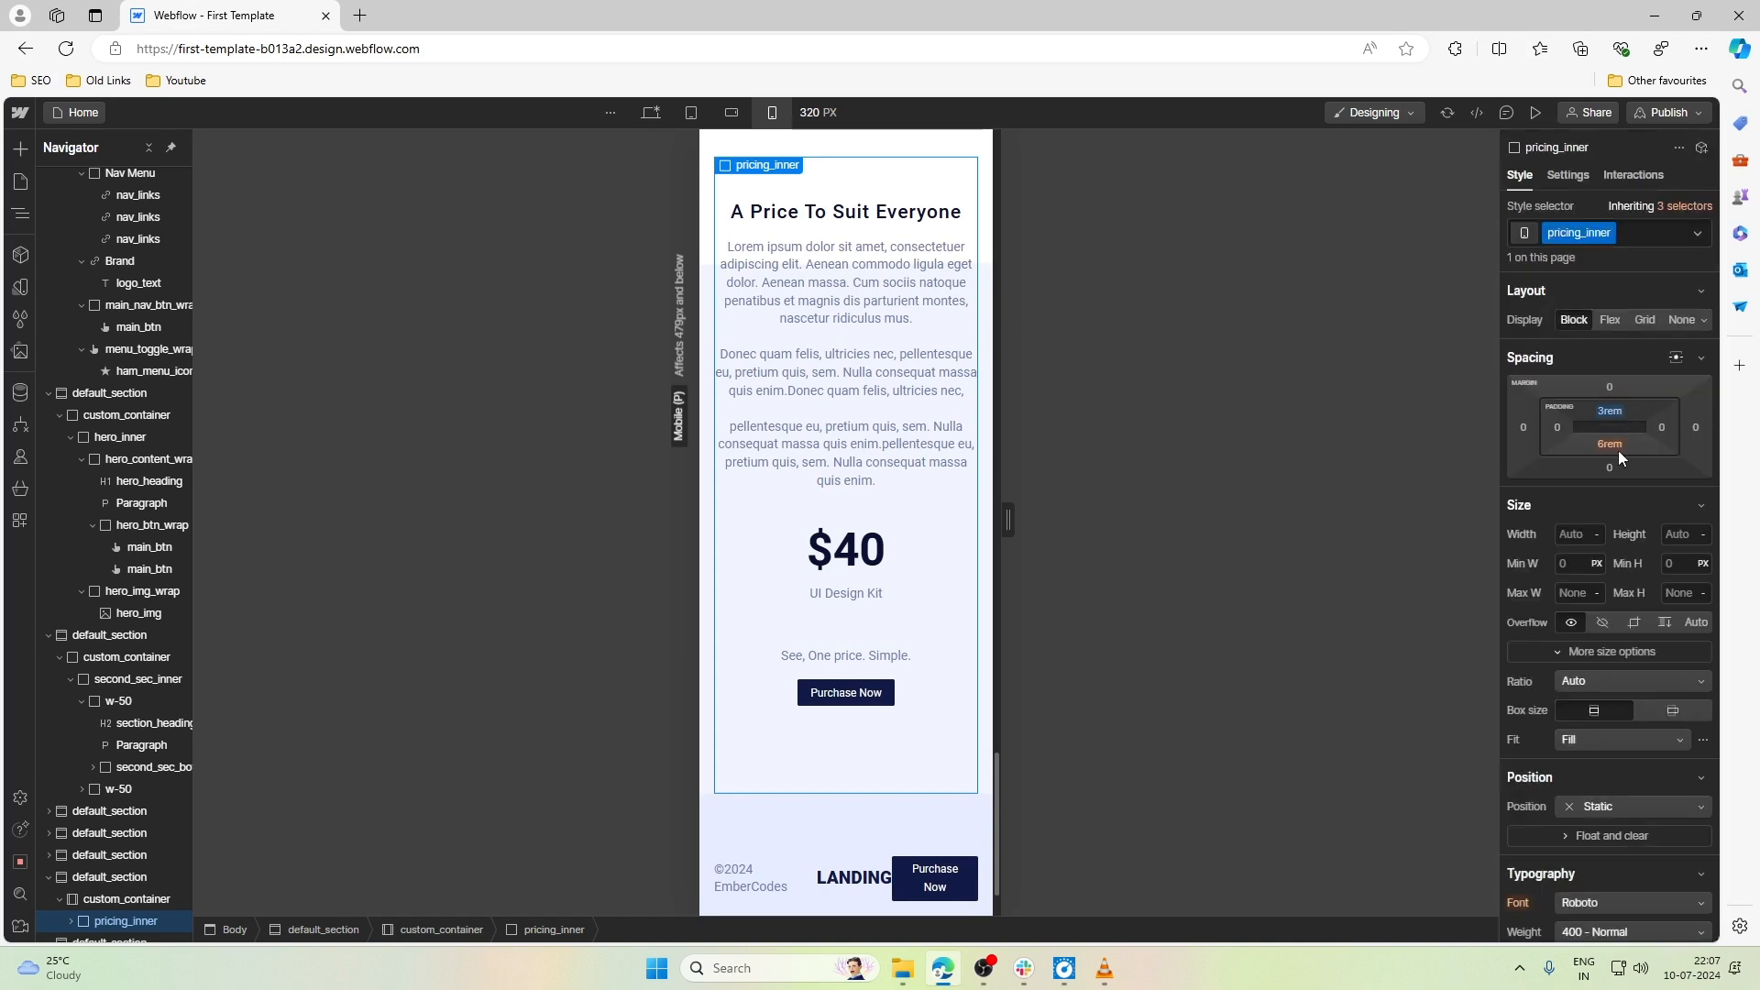
click(1615, 448)
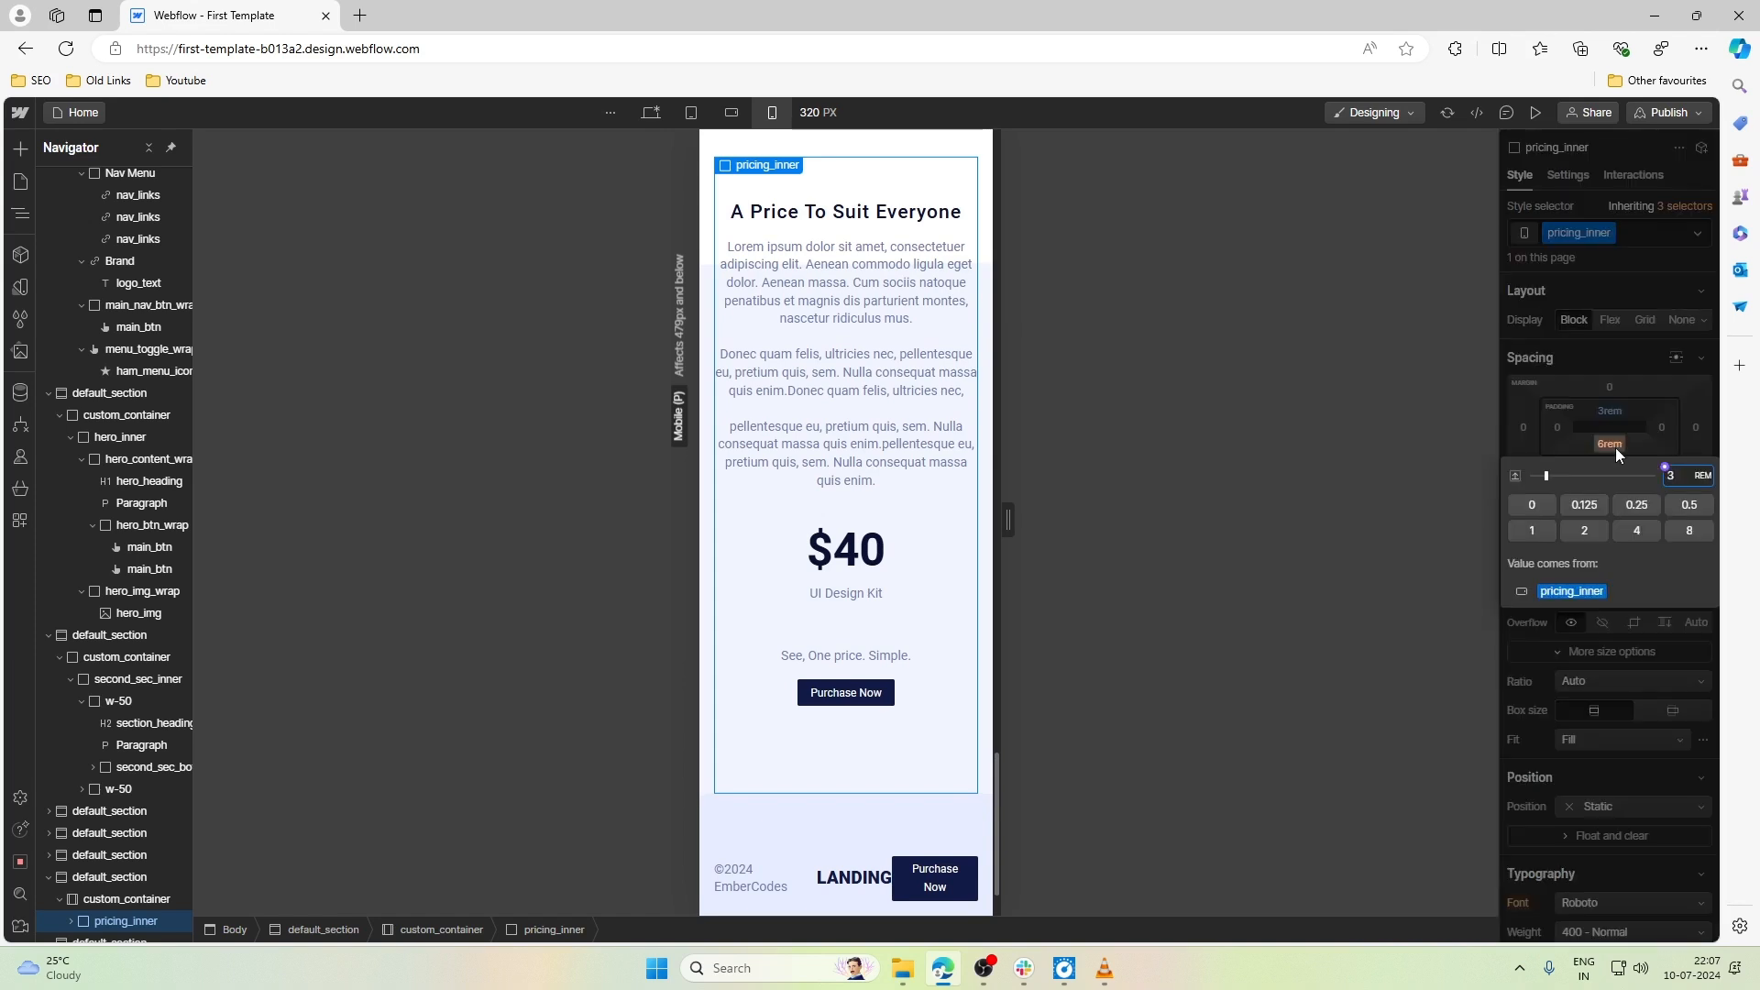
key(Return)
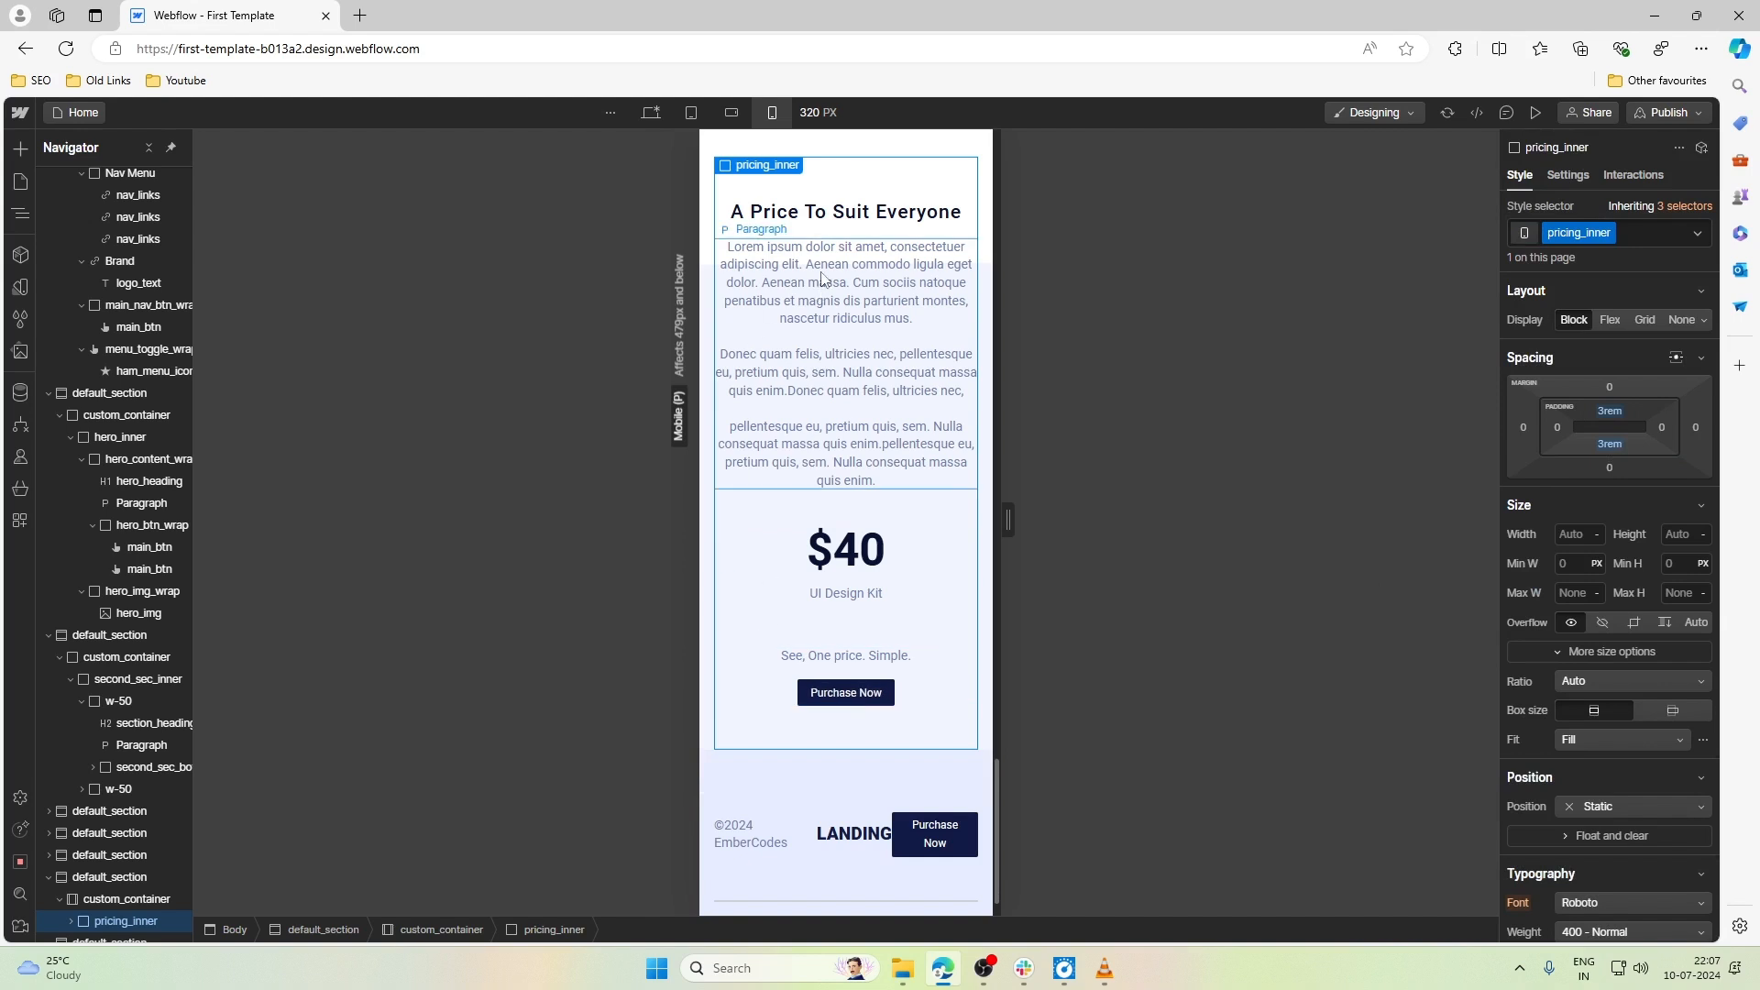
- Select the default_section around the pricing content and open the settings of its pricing_bg.png background image
scroll(827, 303, up, 1)
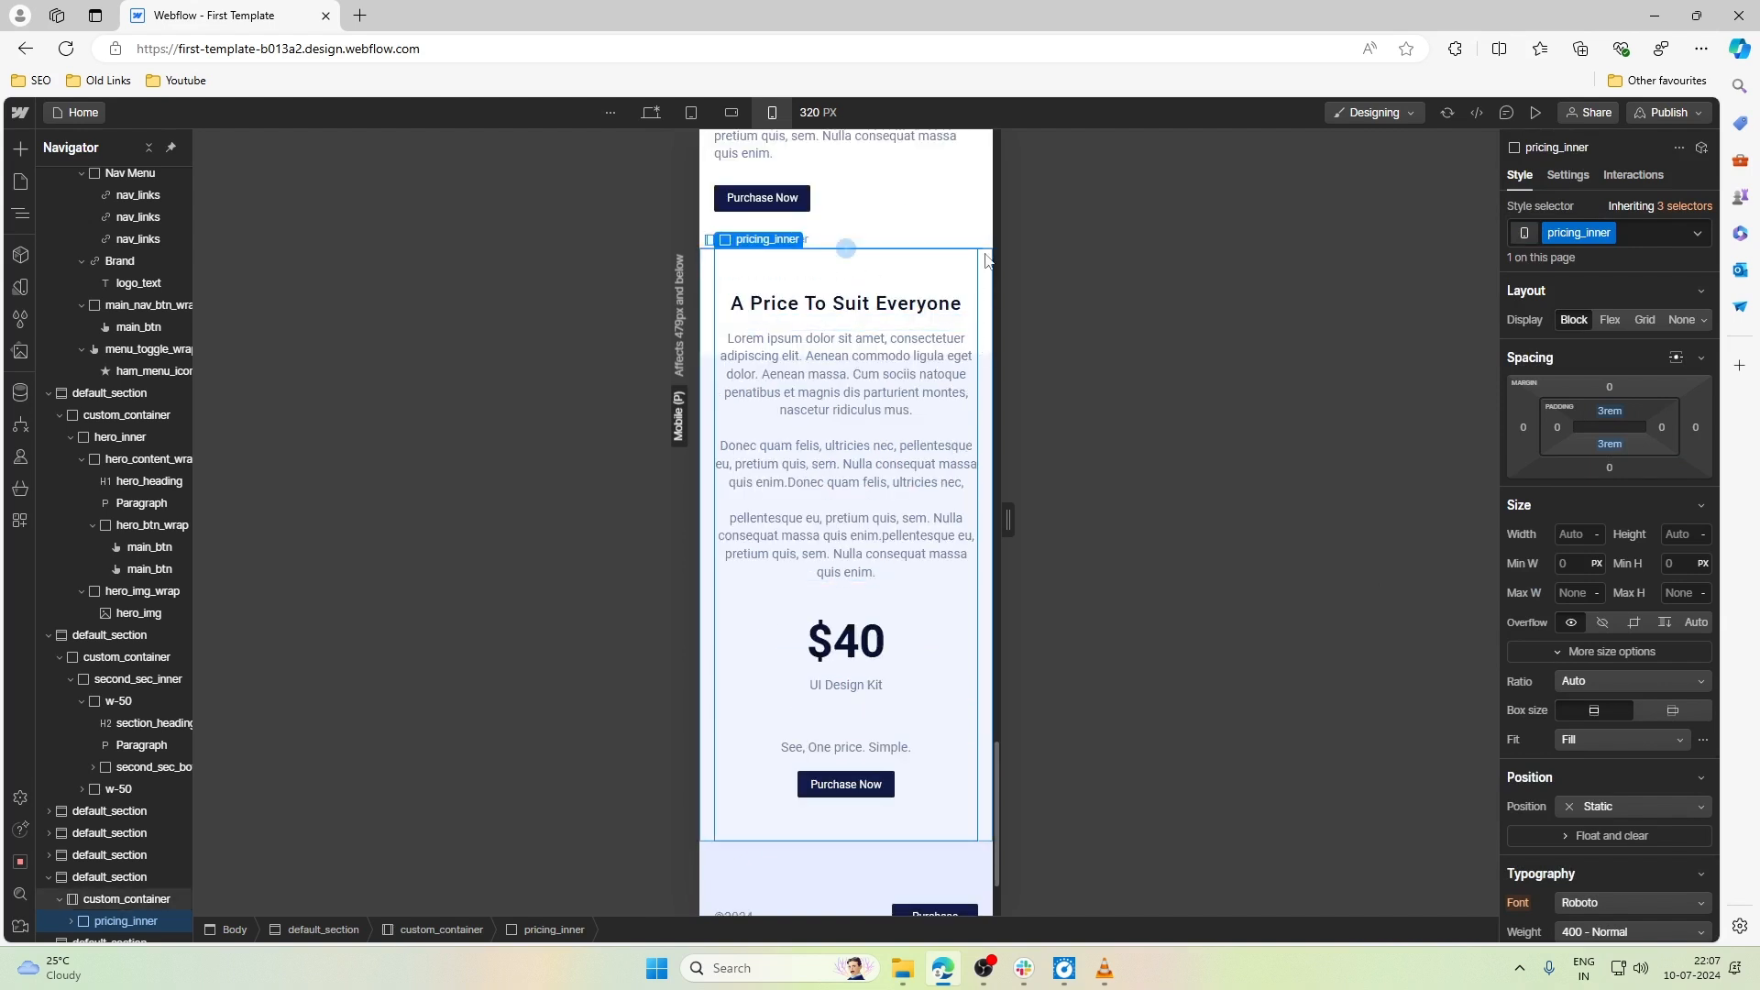
click(748, 241)
click(745, 239)
click(746, 228)
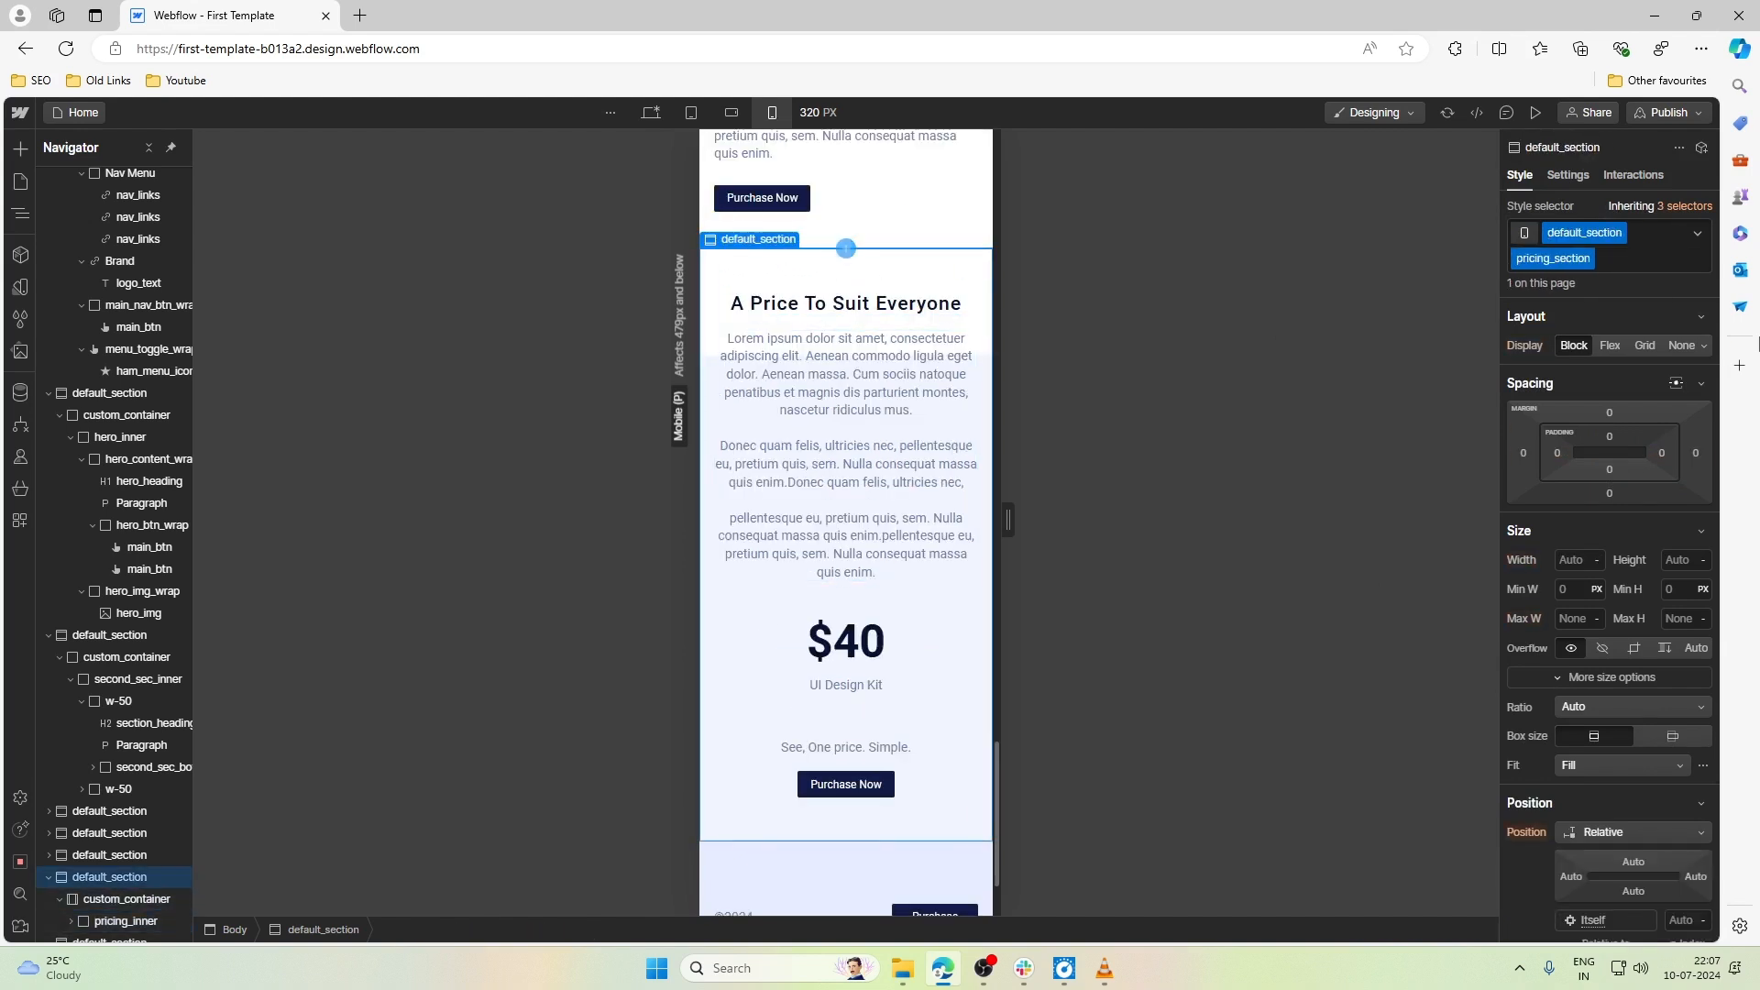
scroll(1636, 642, down, 10)
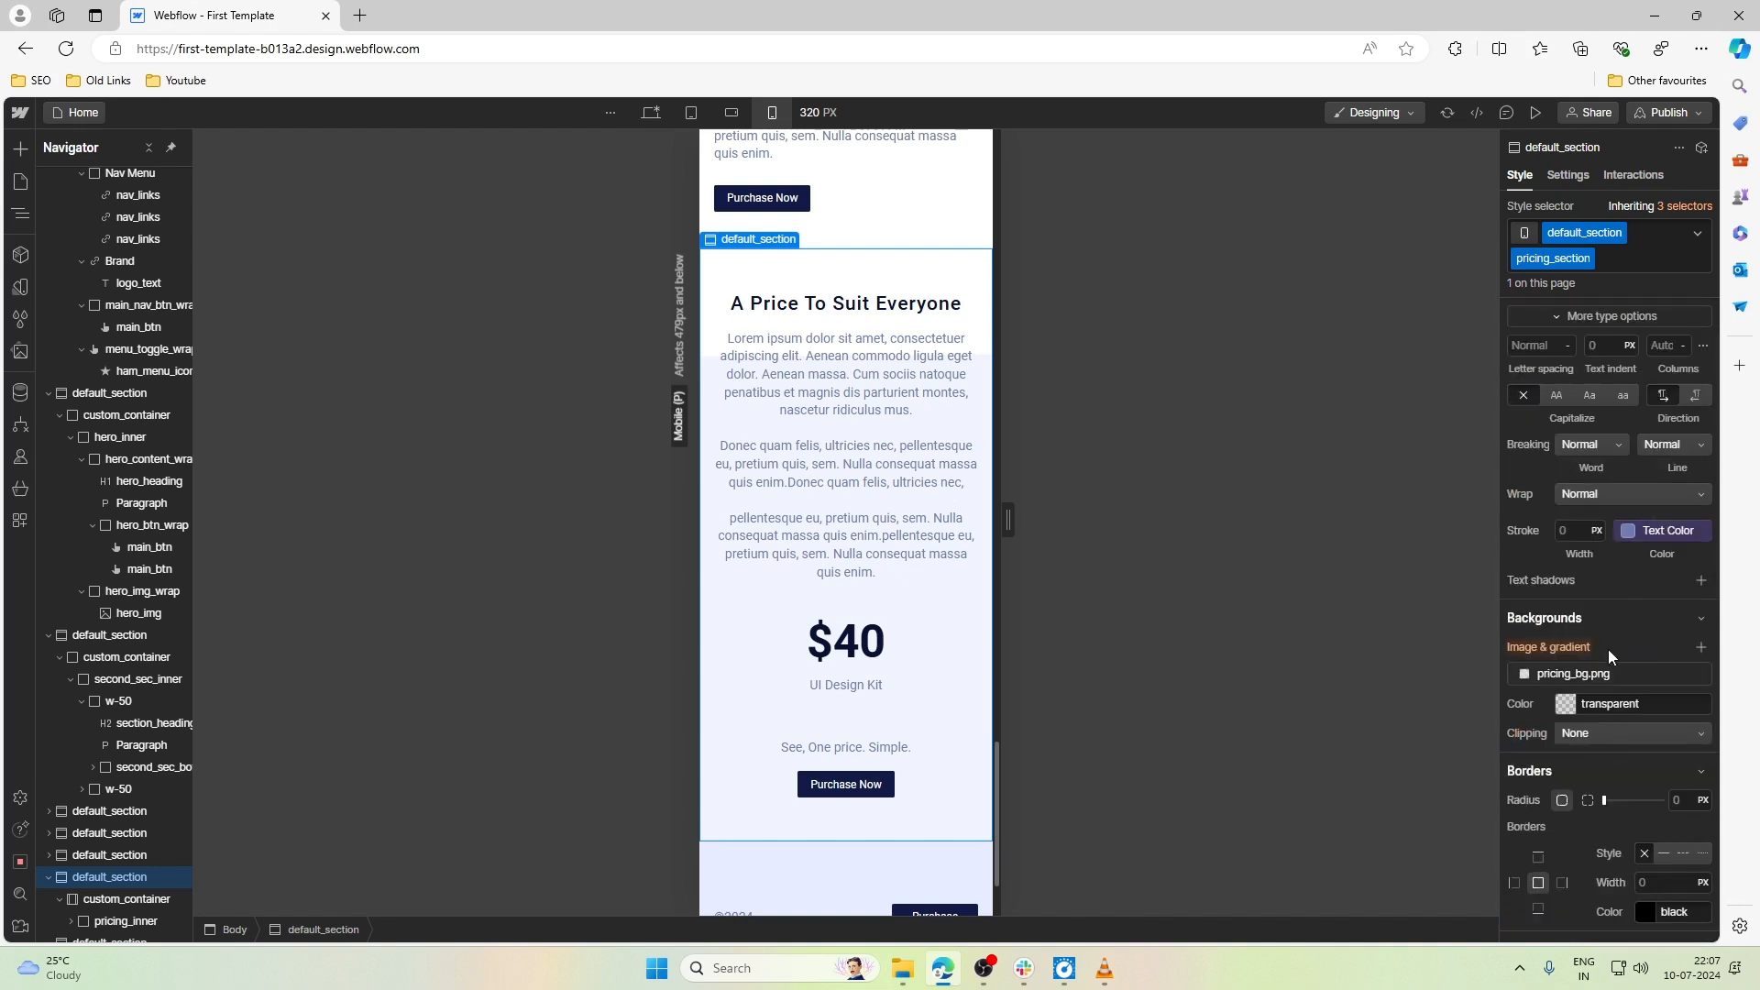
scroll(1607, 649, down, 2)
click(1598, 492)
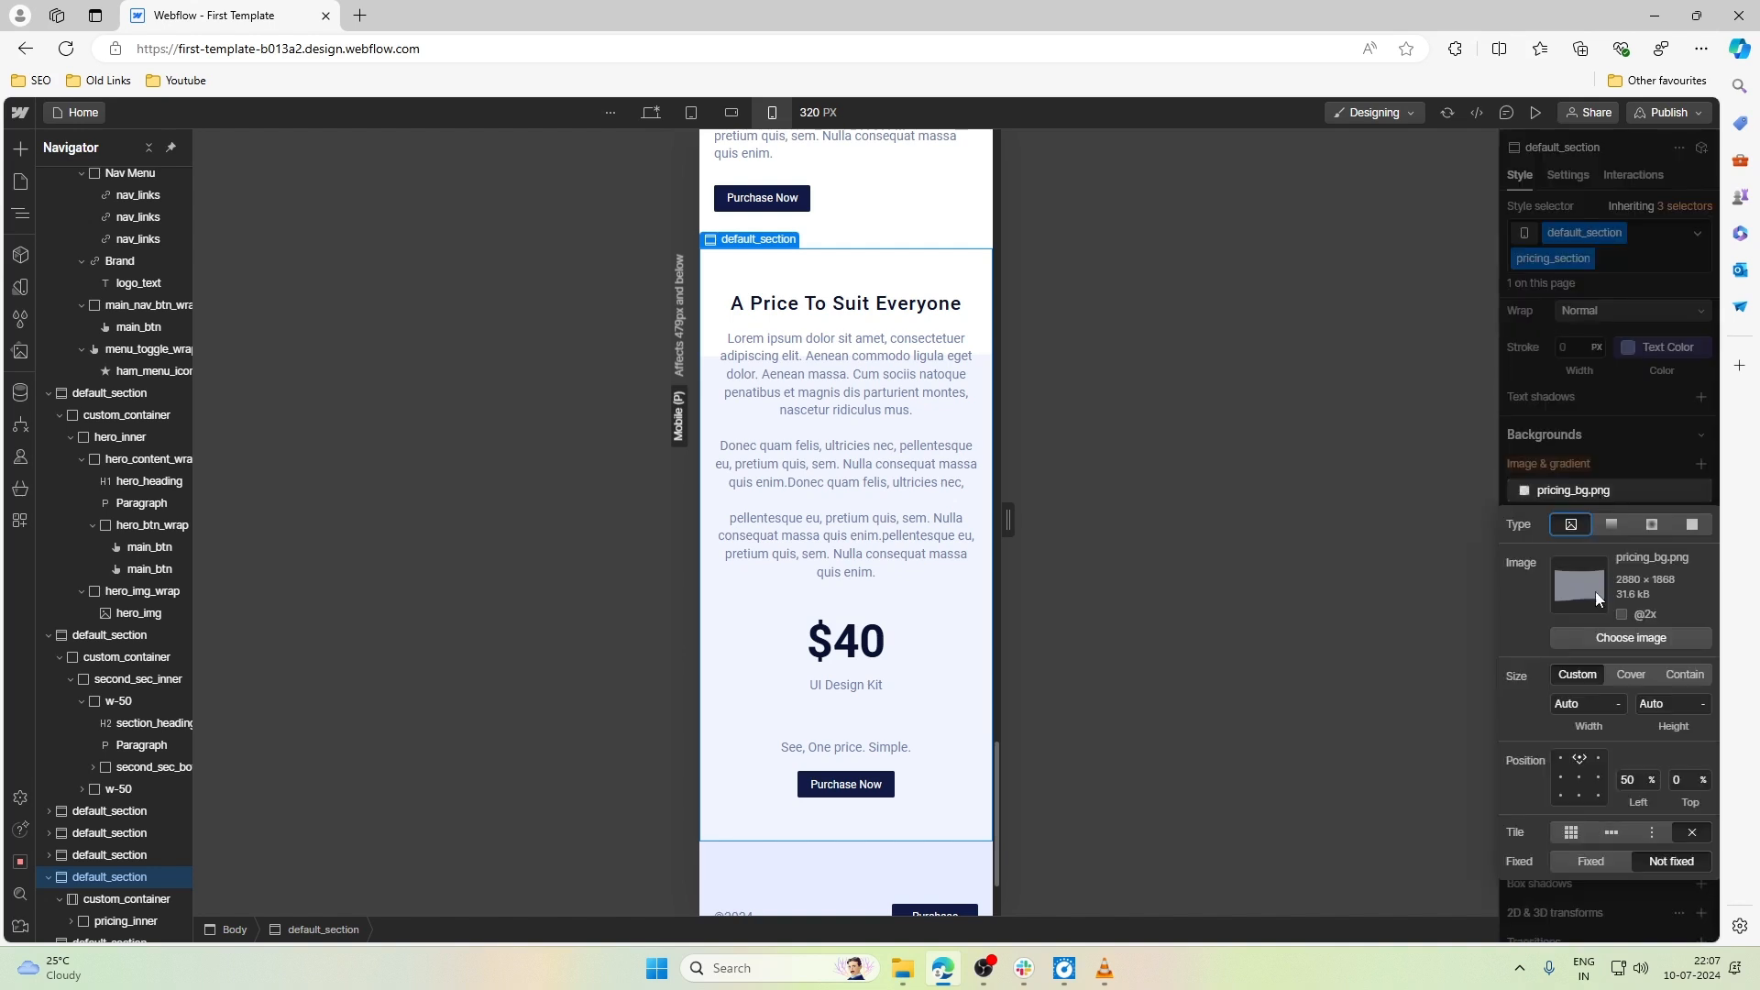
- Try the Cover size and a custom 100% width for the pricing_bg.png background, and reset the background image override
click(1630, 675)
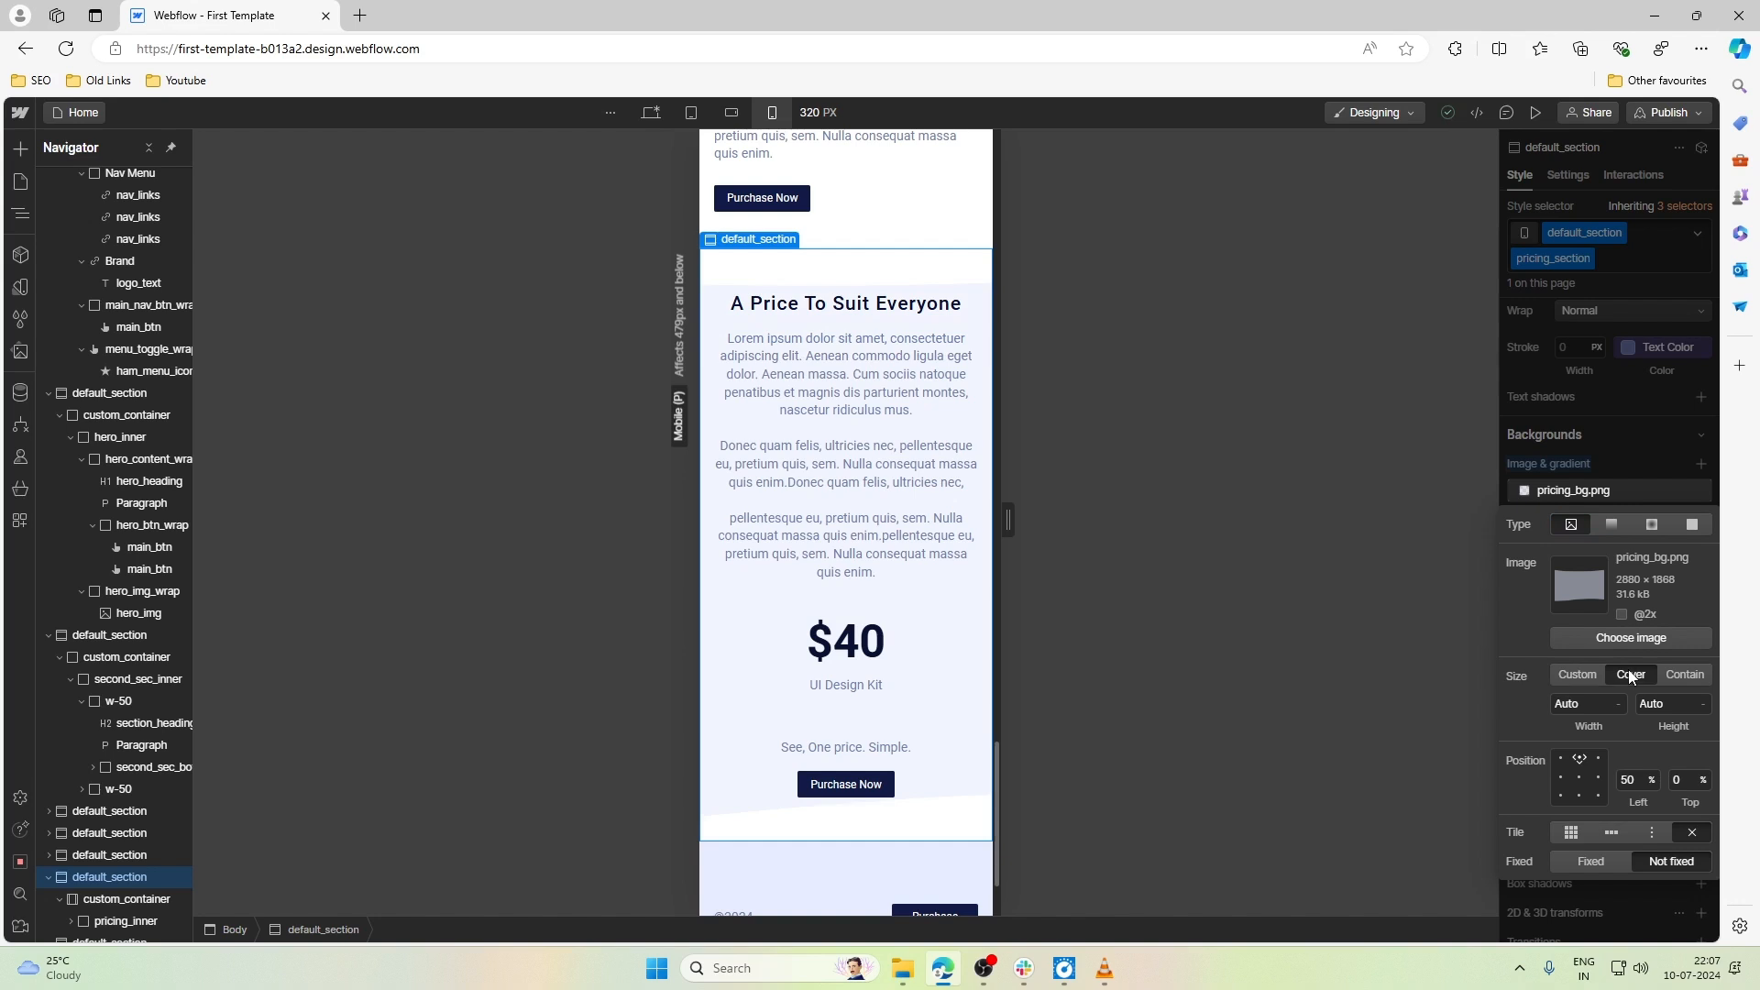
click(1579, 675)
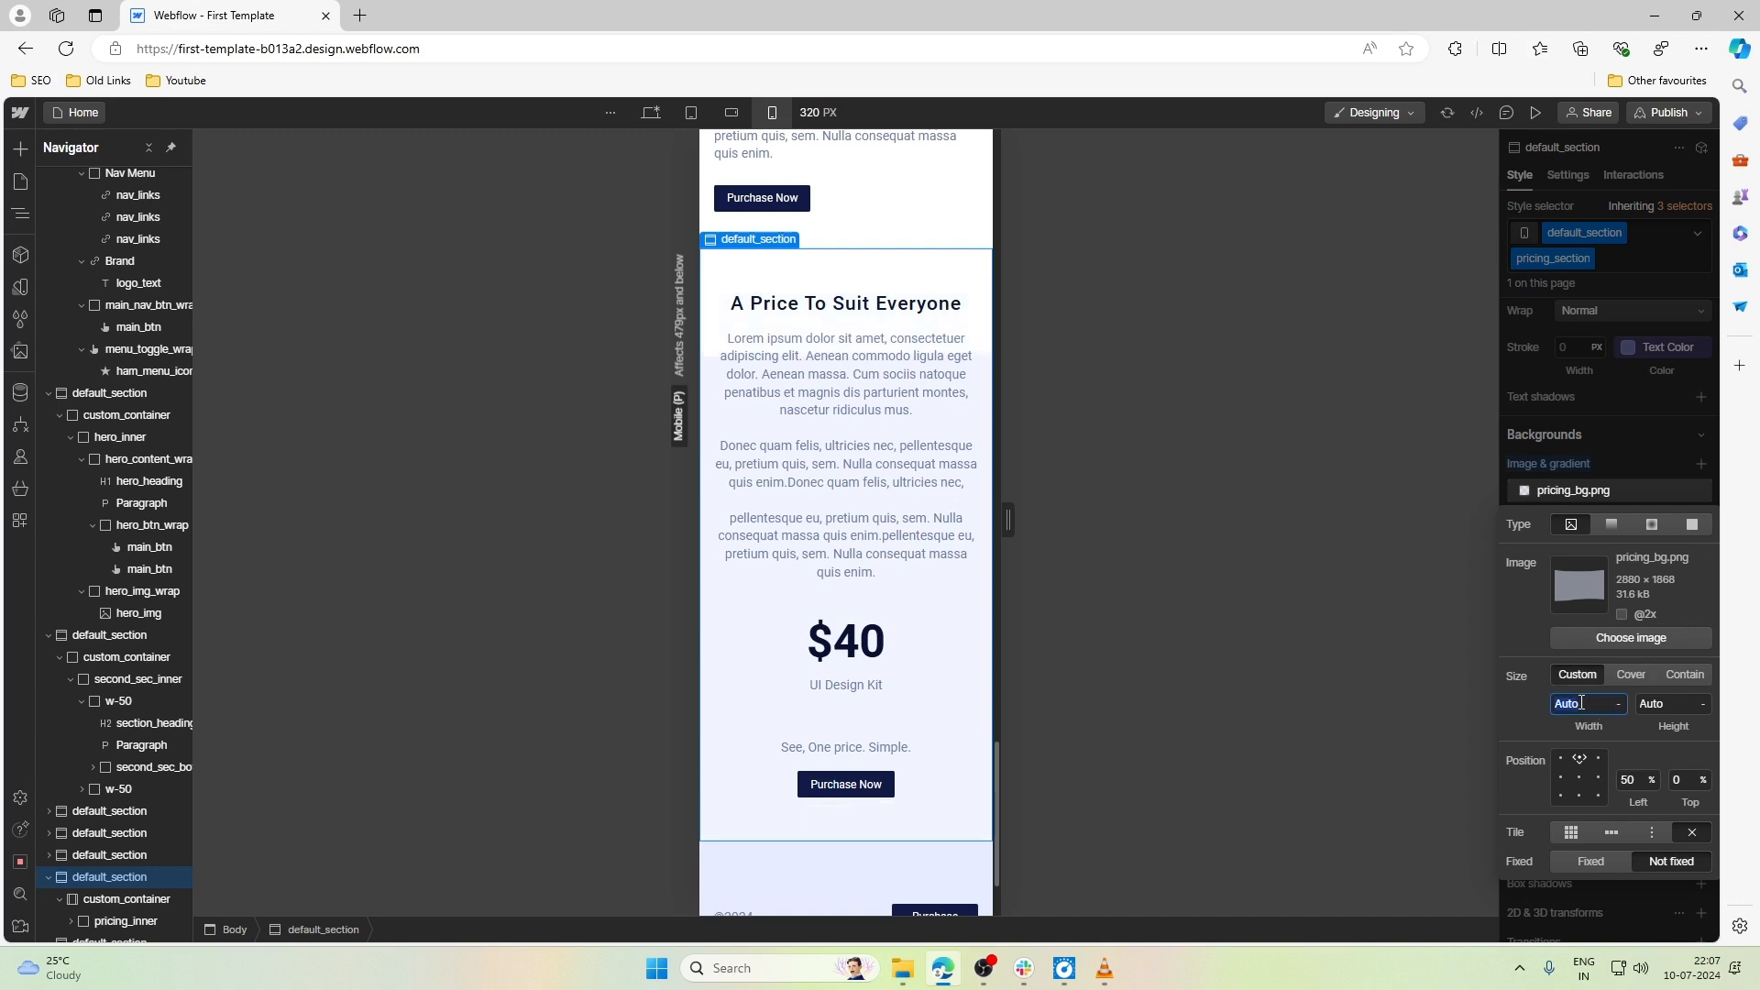
text(100%)
key(Return)
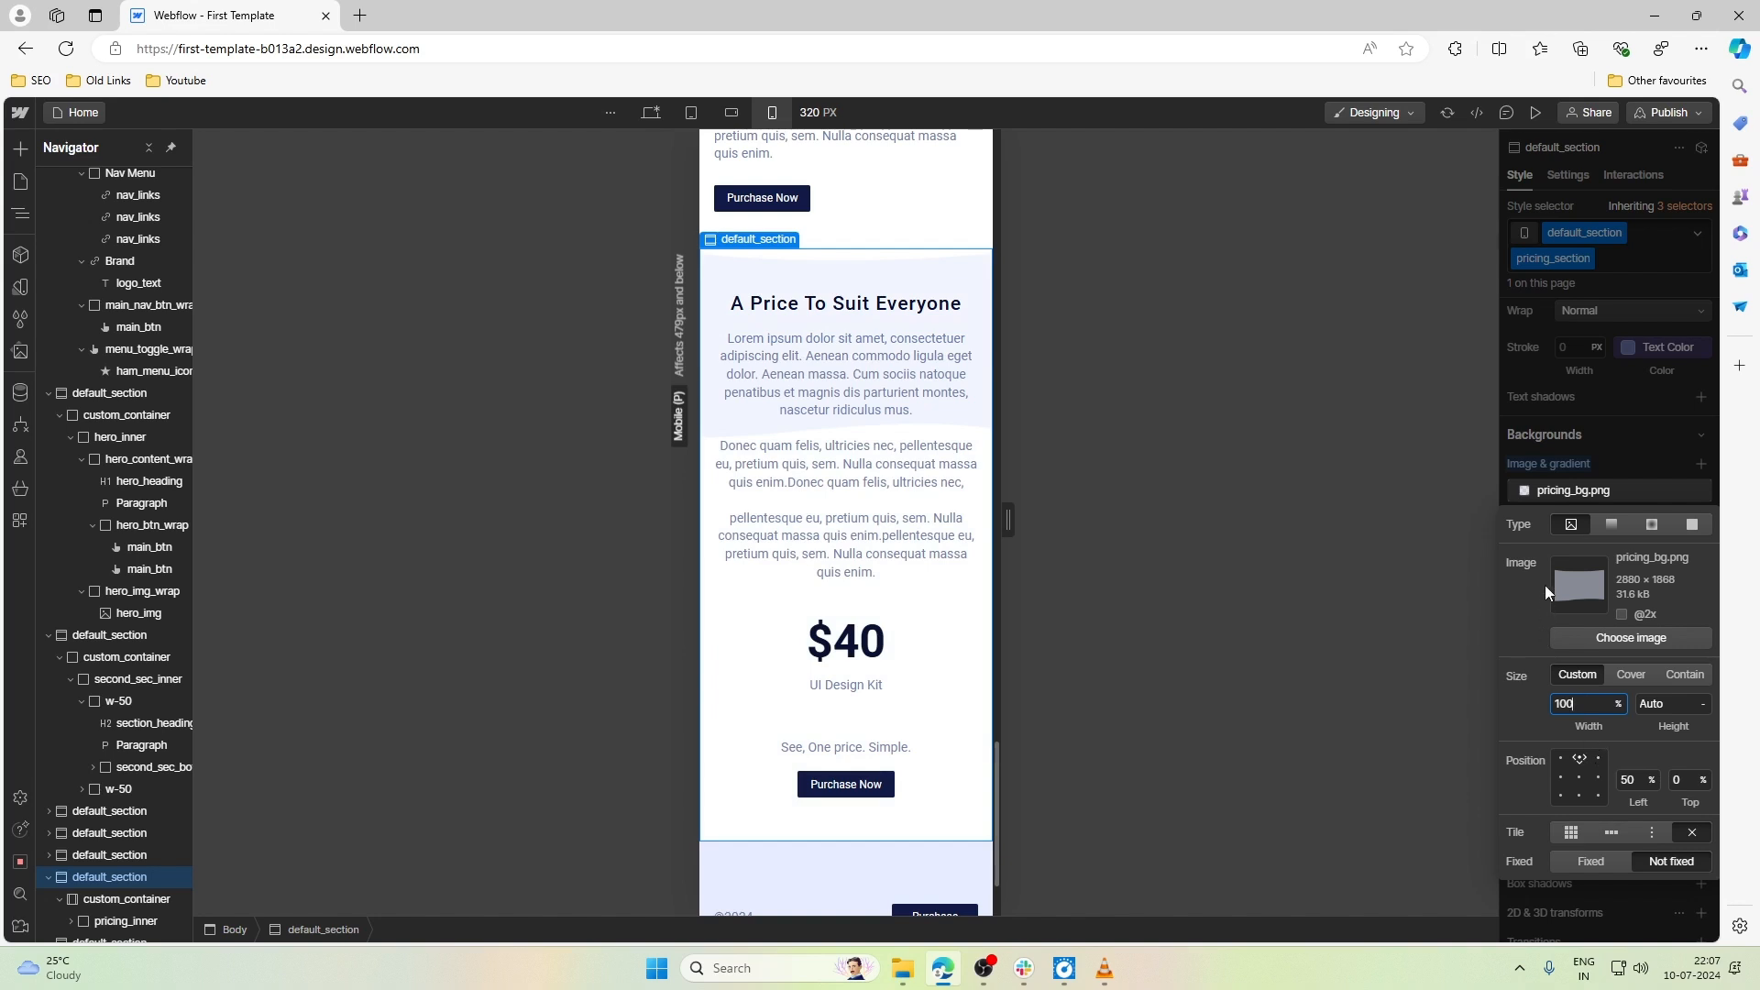
click(1563, 492)
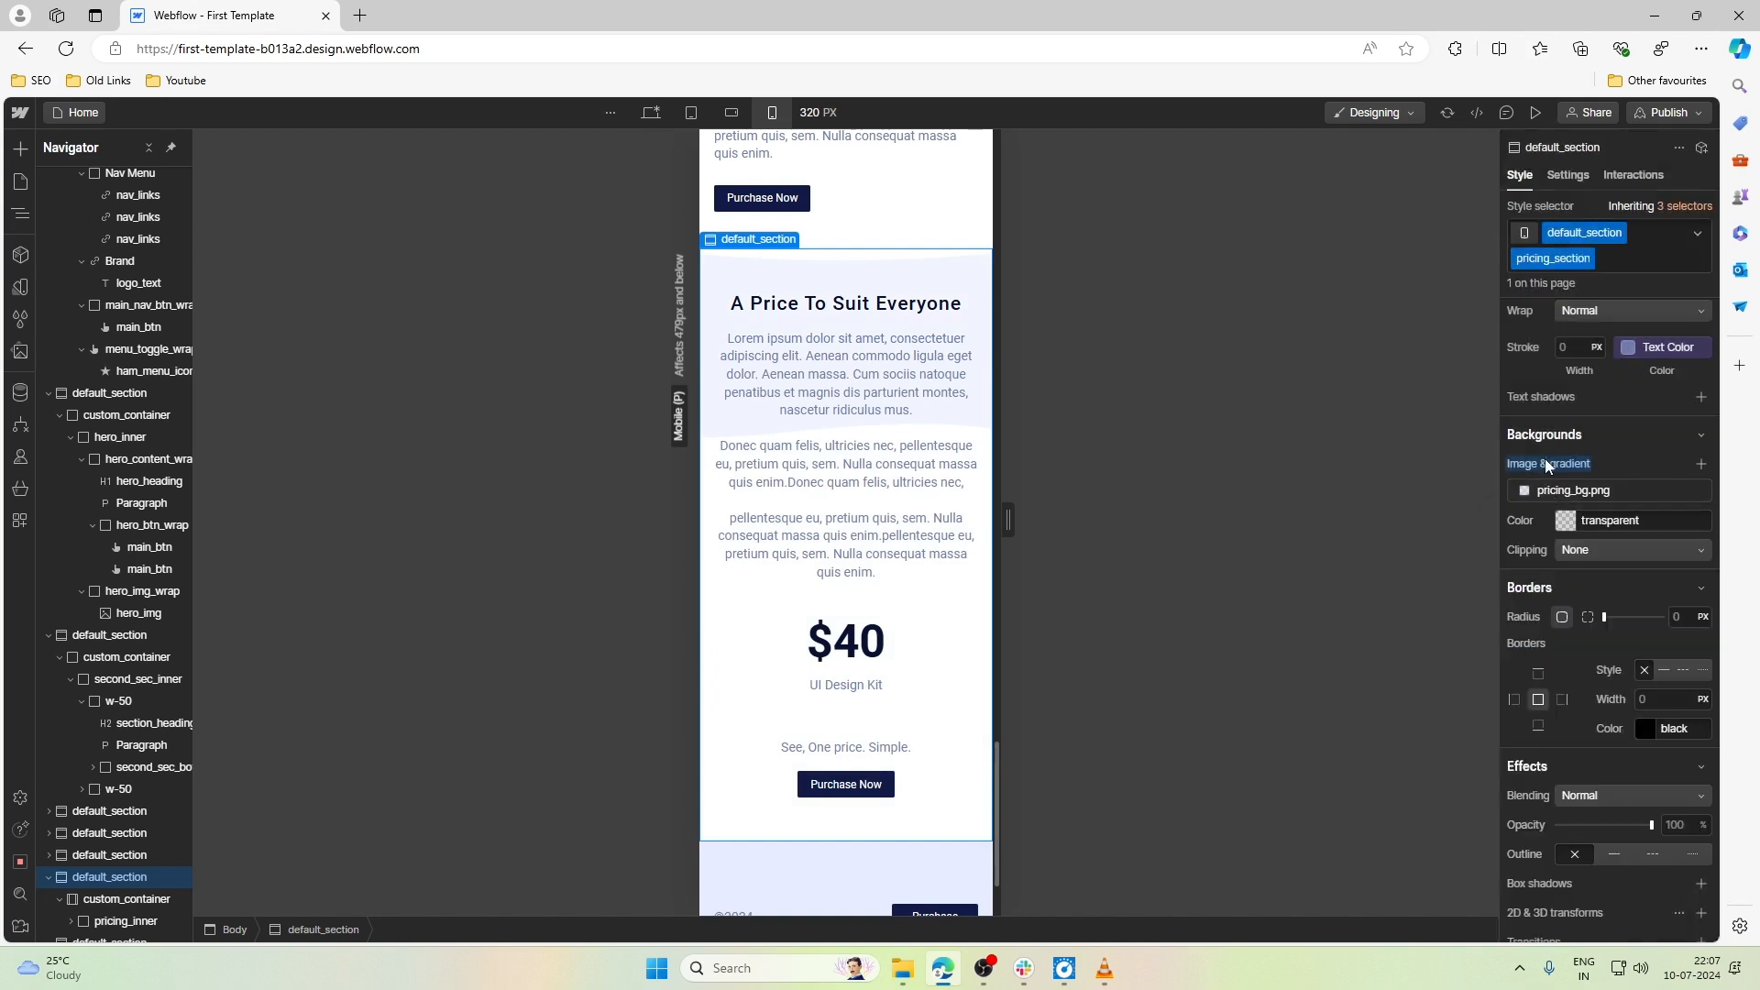
click(1545, 461)
click(1553, 489)
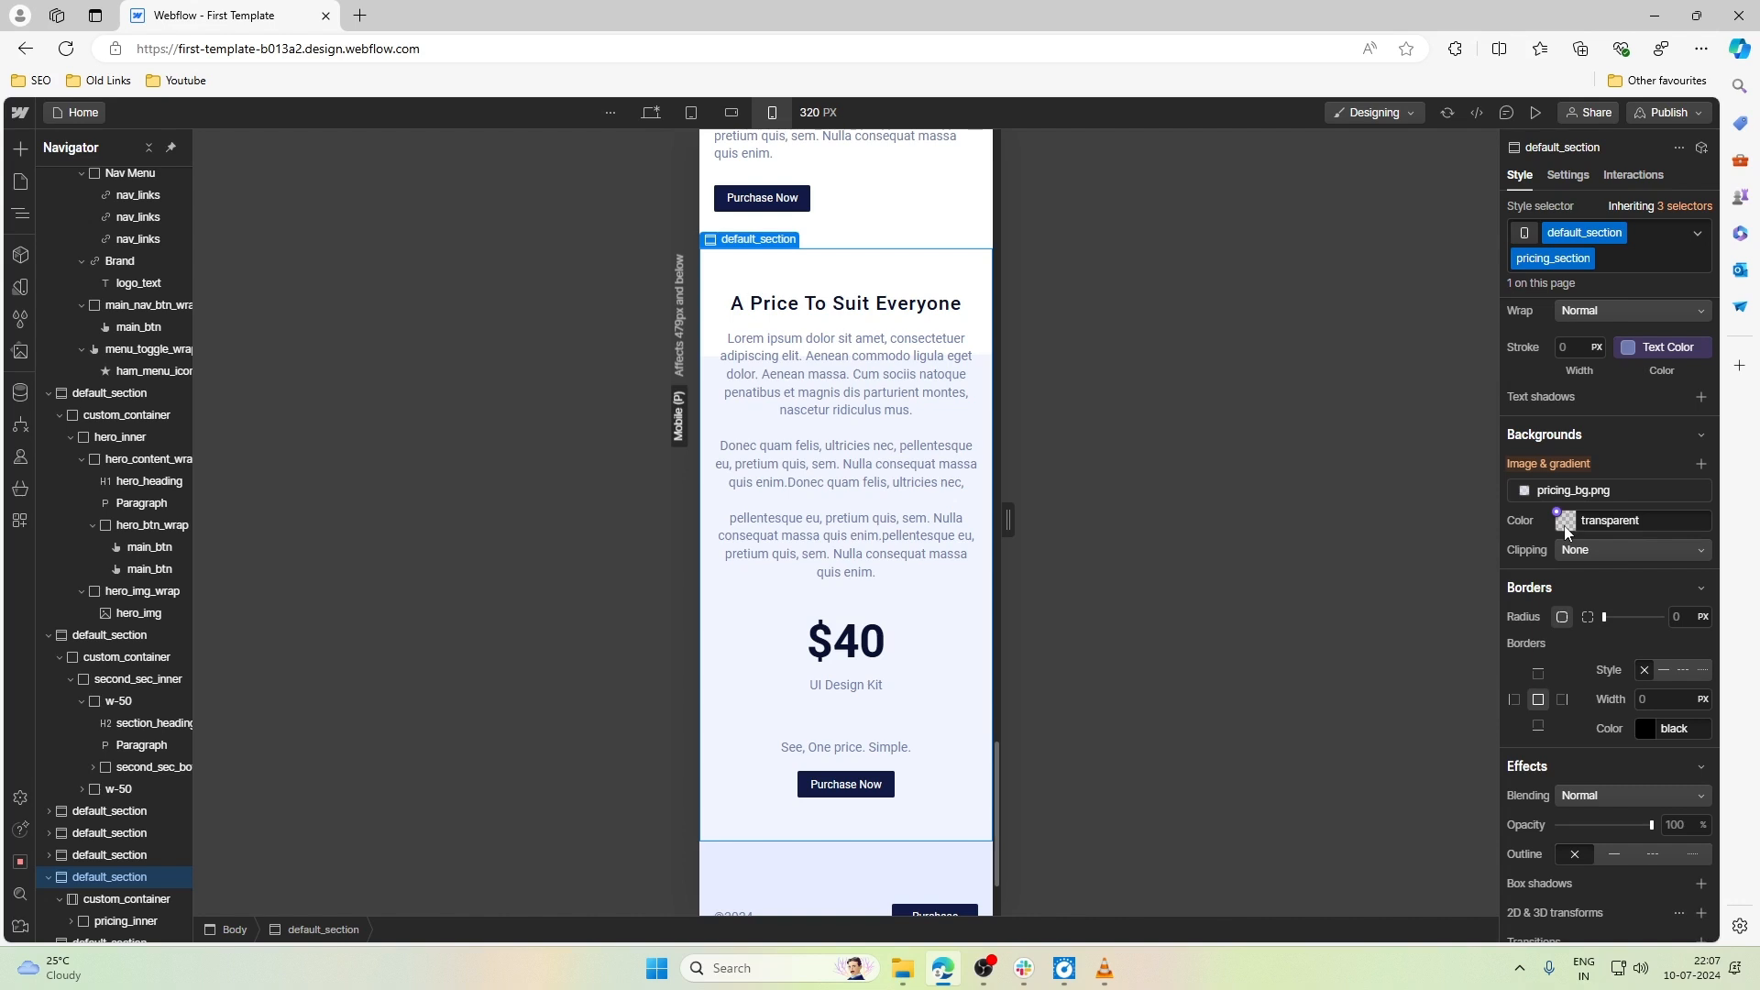
- Set the pricing section's background color to #f2f5ff by sampling the light tint of its background image
click(1568, 522)
click(1566, 521)
click(1565, 521)
click(1566, 521)
click(1520, 703)
click(943, 688)
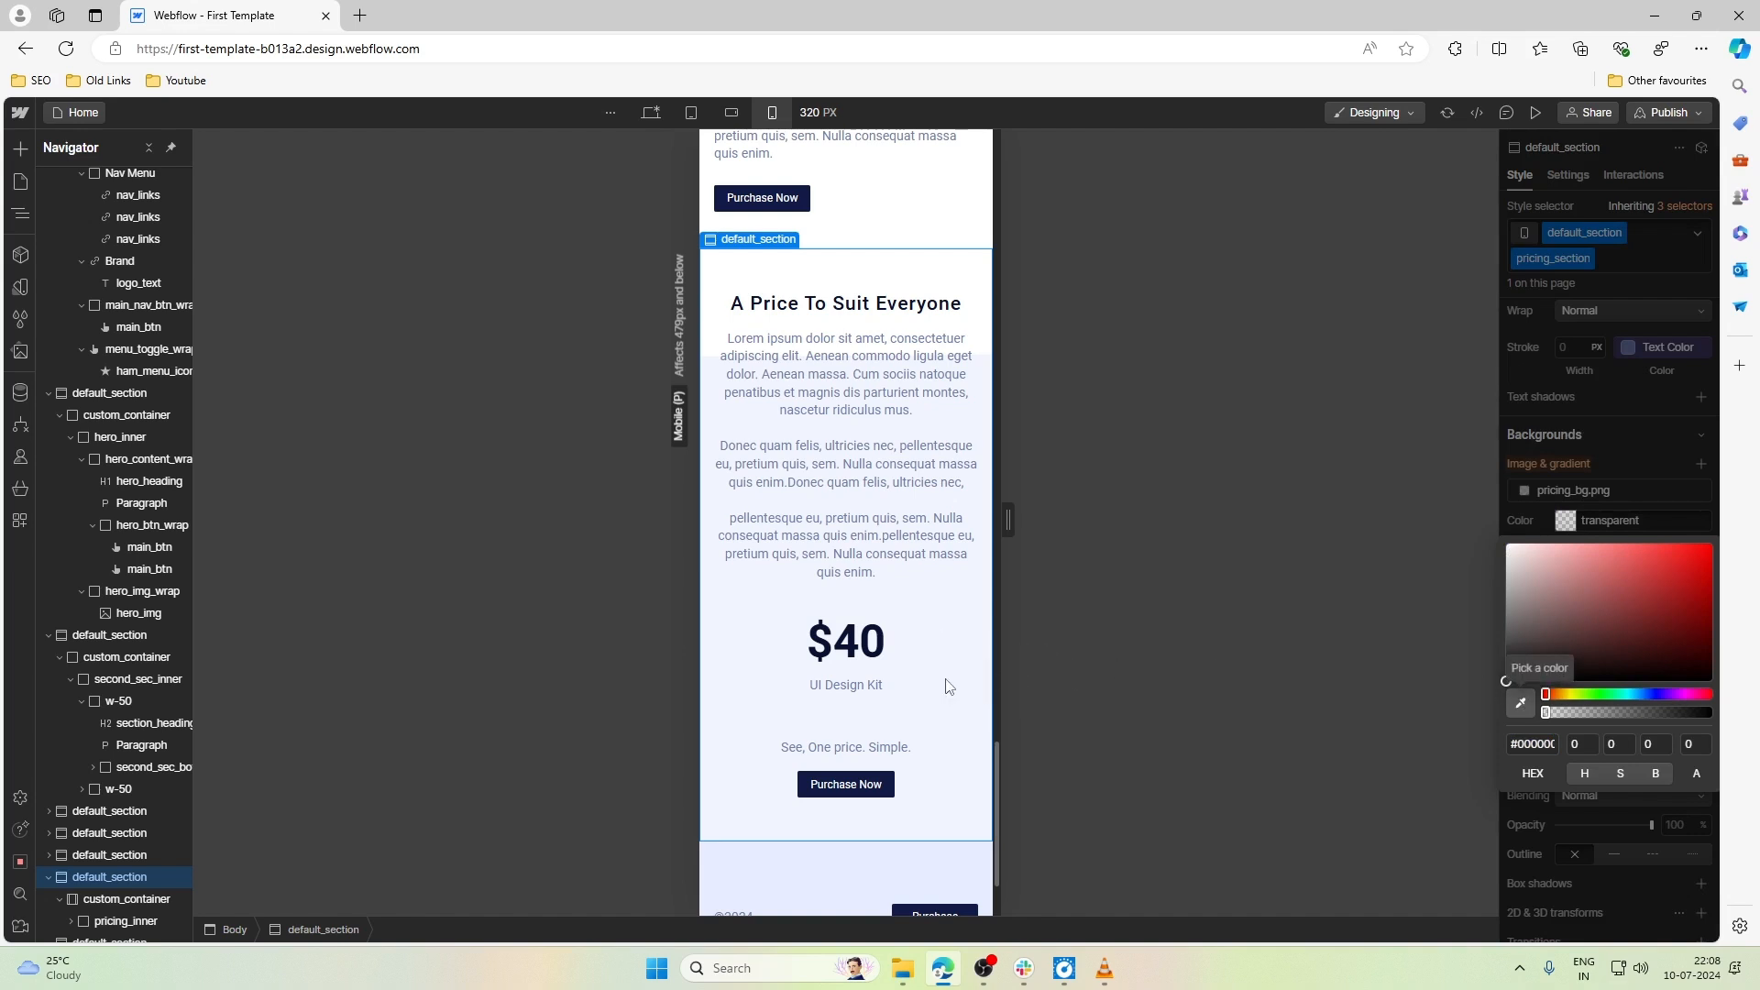
click(1657, 509)
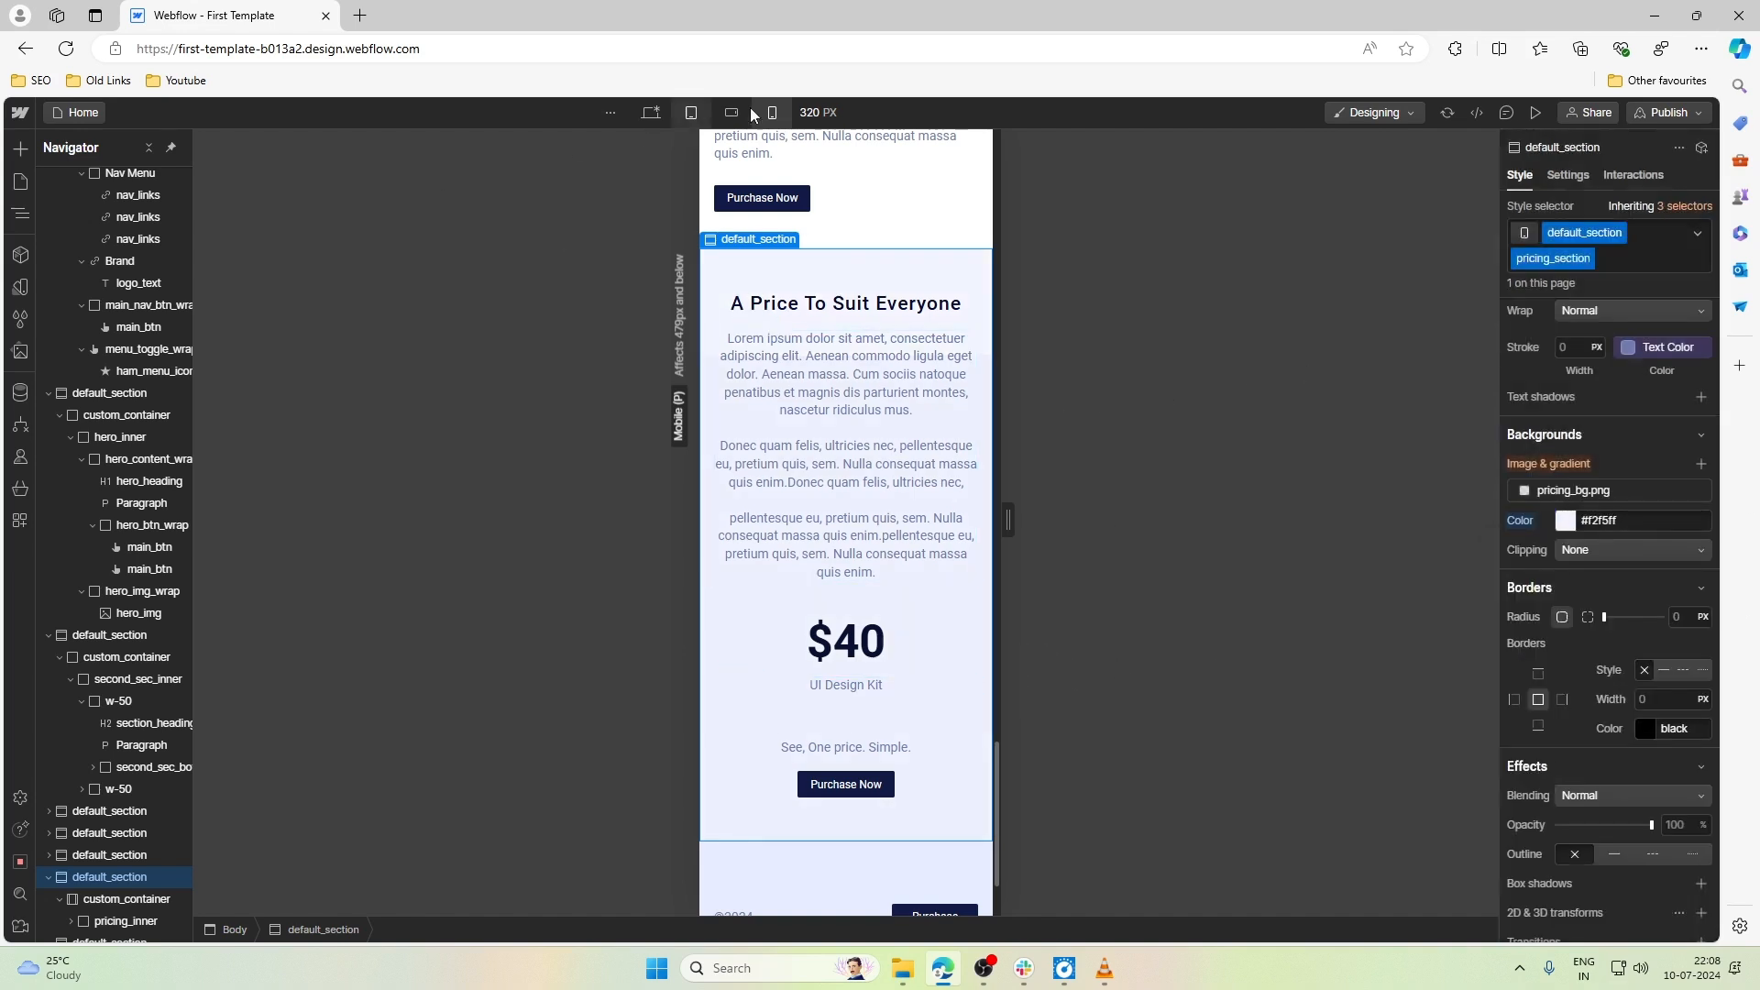
click(907, 197)
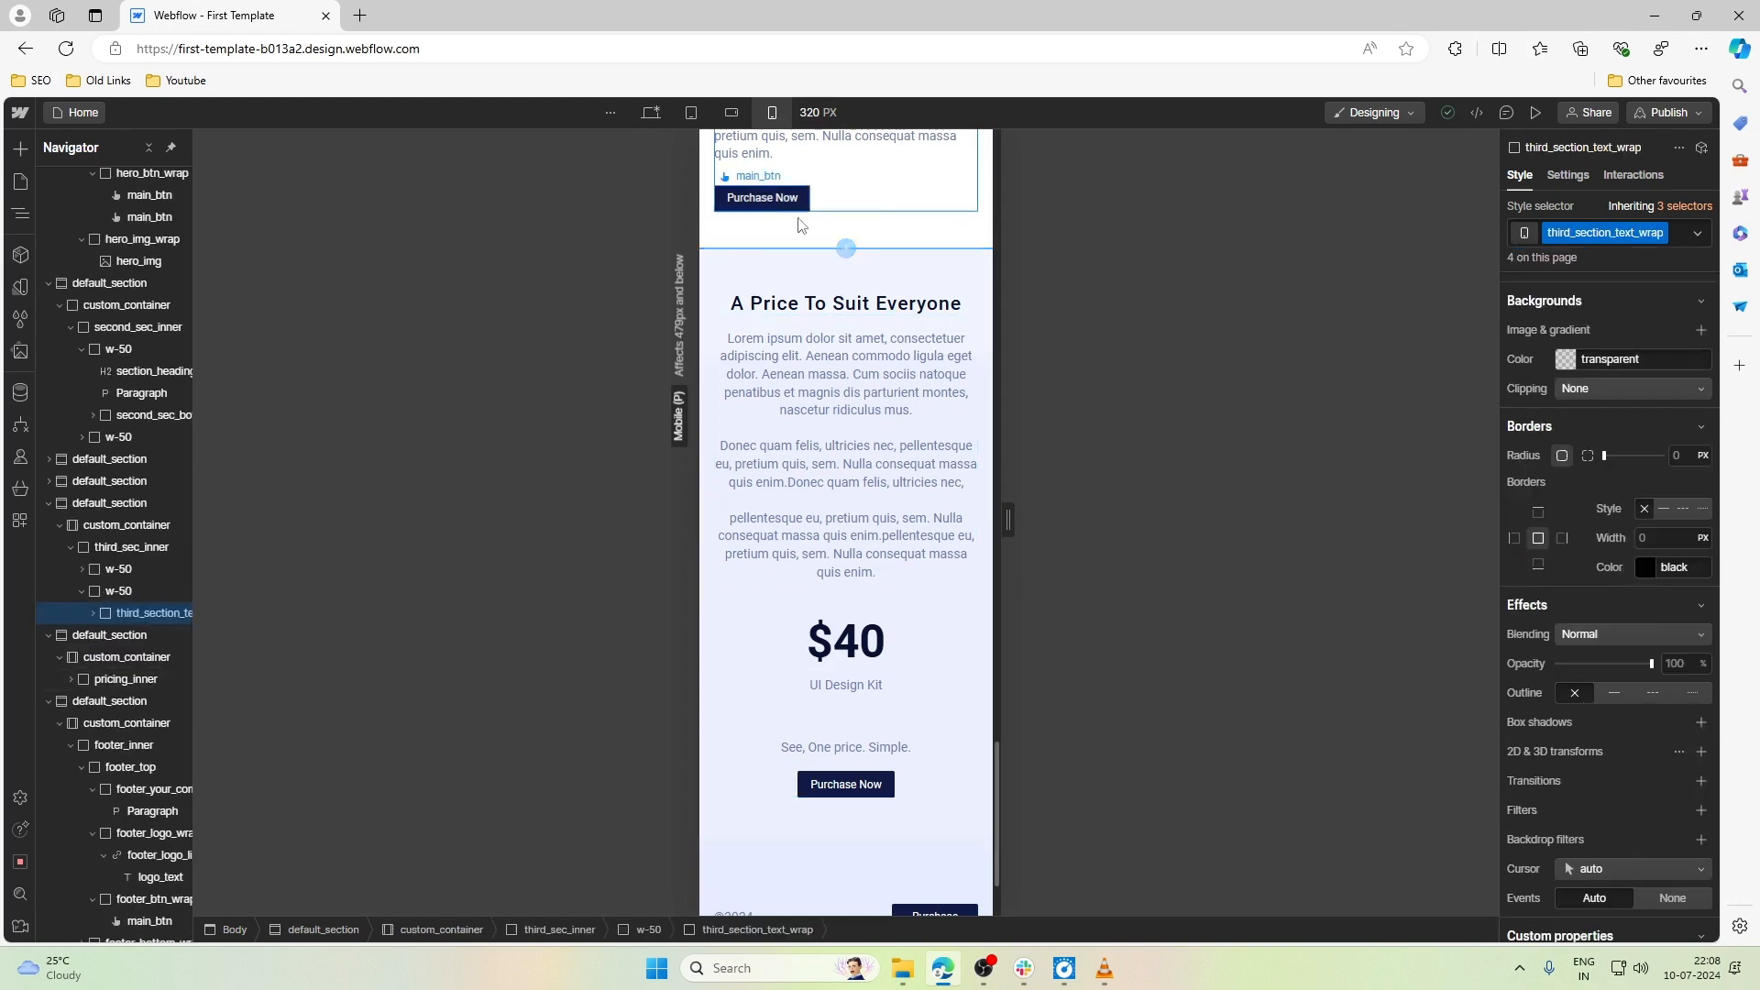
- Set the font size of pricing_price, the $40 heading, to 2rem
scroll(815, 413, down, 2)
click(843, 513)
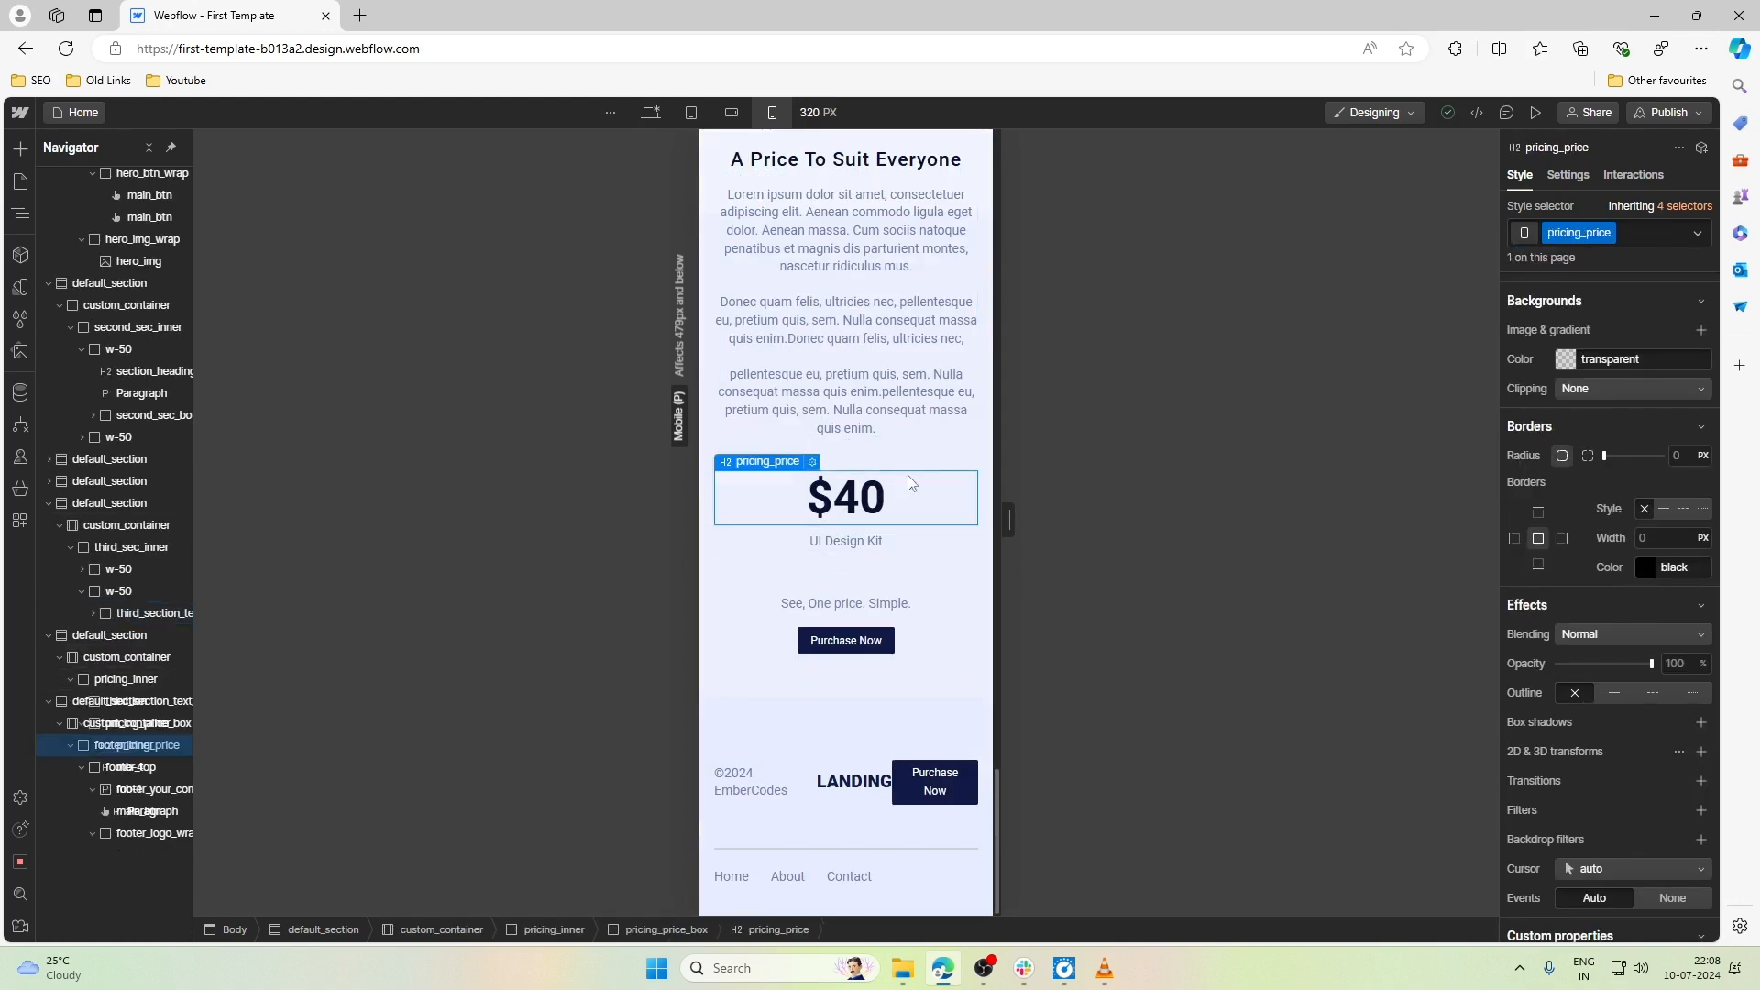
scroll(1570, 585, up, 8)
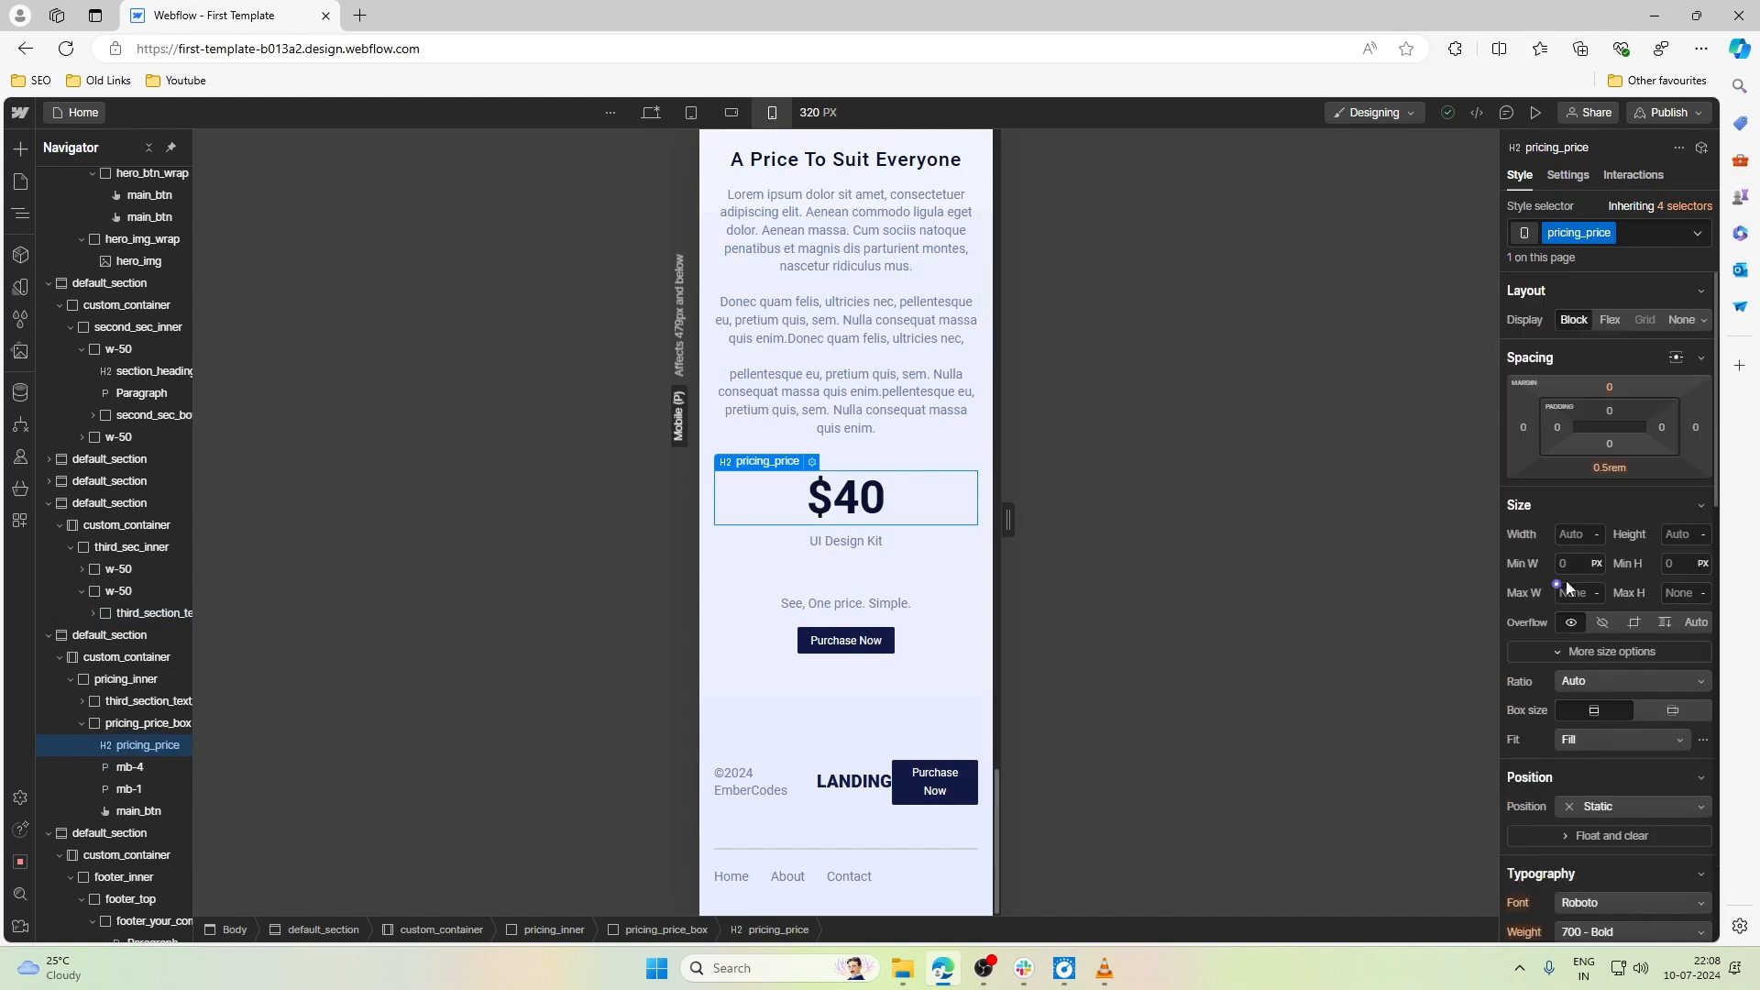
scroll(1593, 619, down, 4)
click(1573, 588)
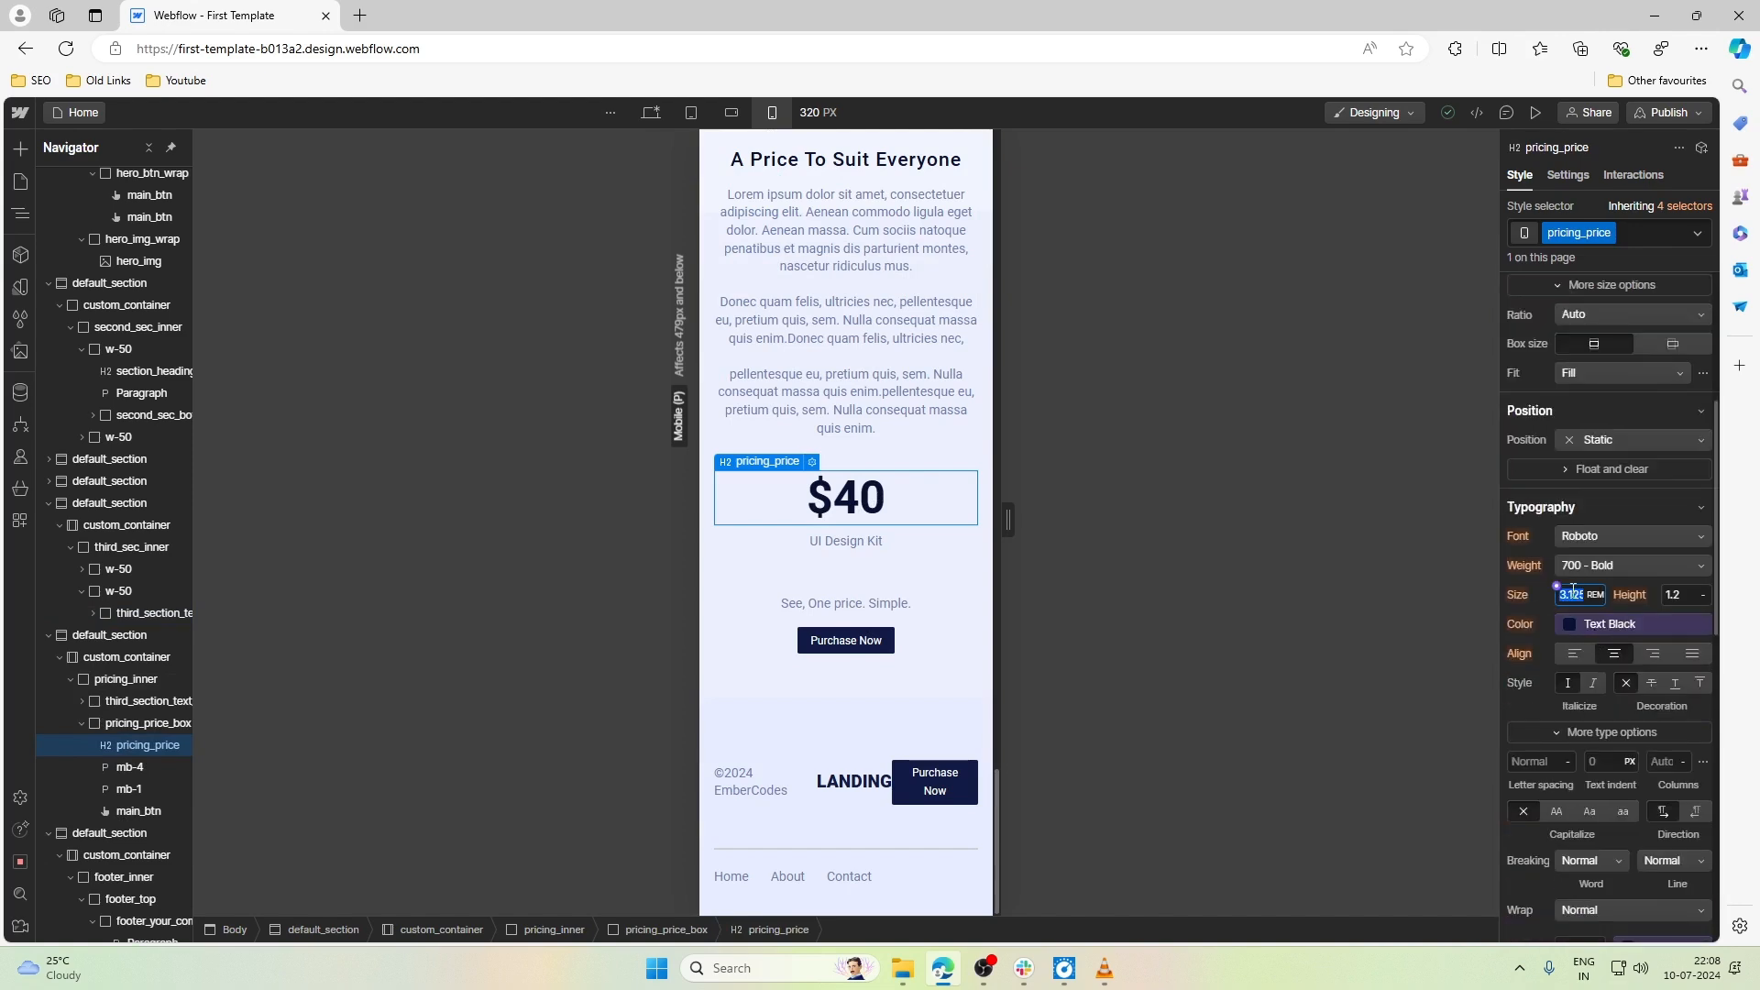
text(2.4)
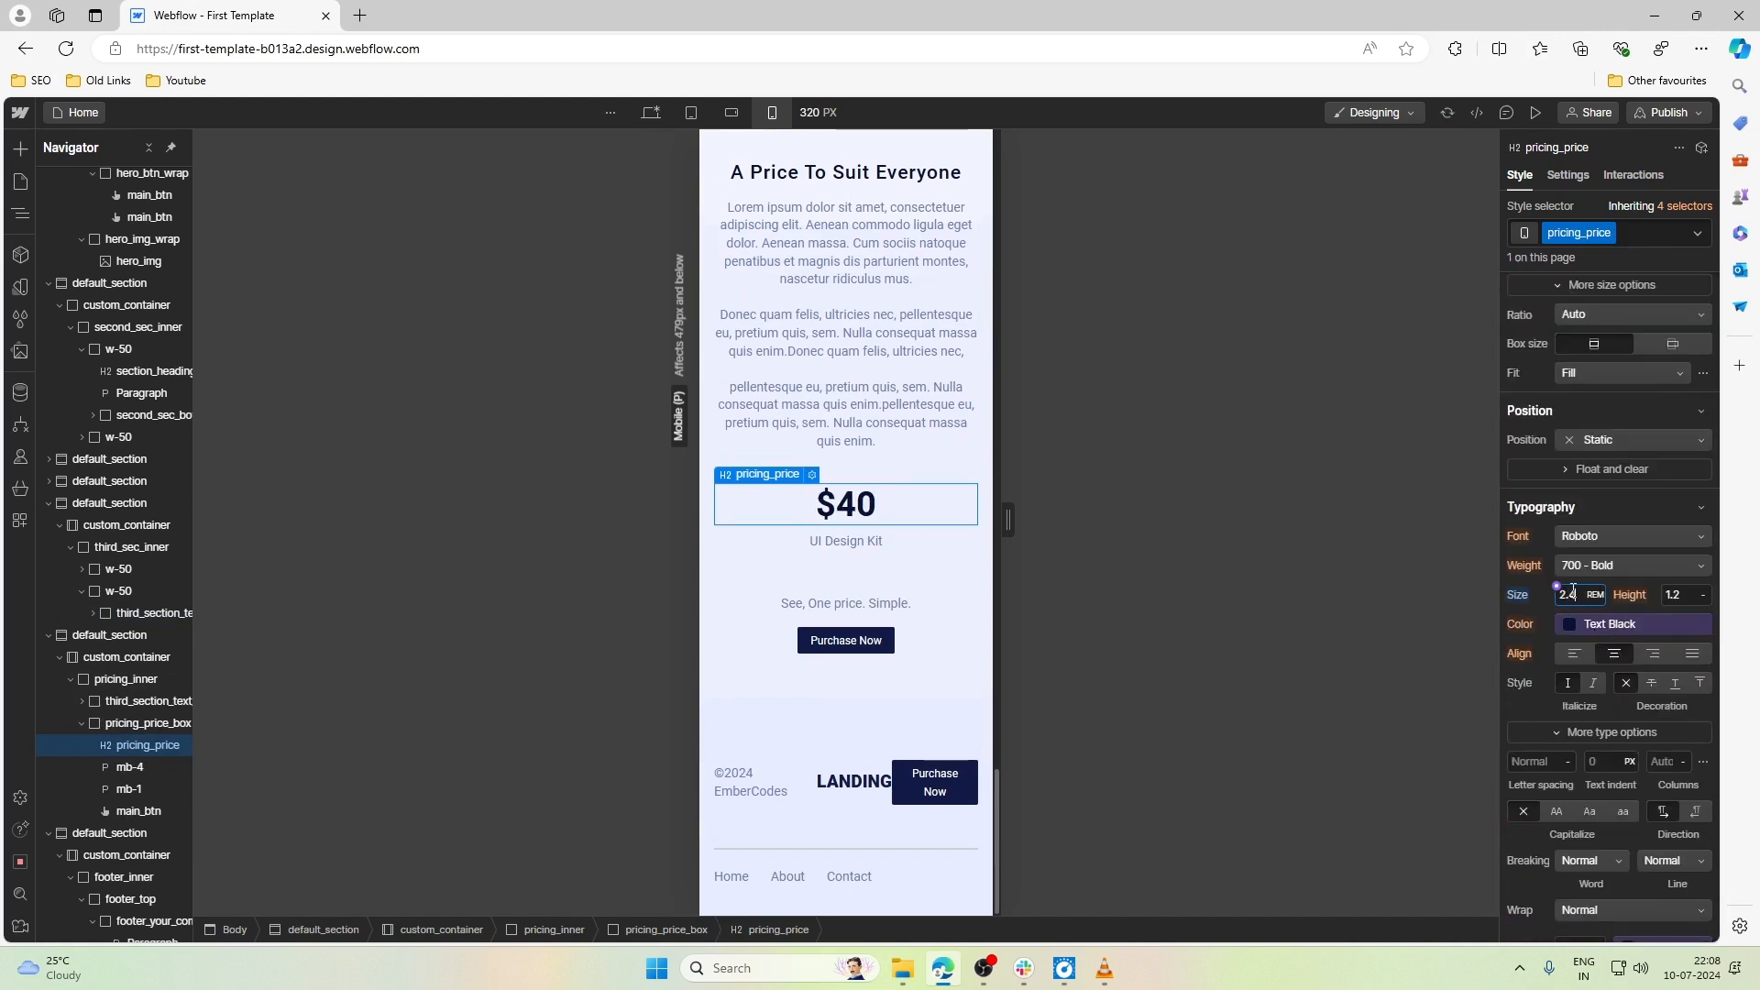
key(BackSpace)
key(BackSpace)
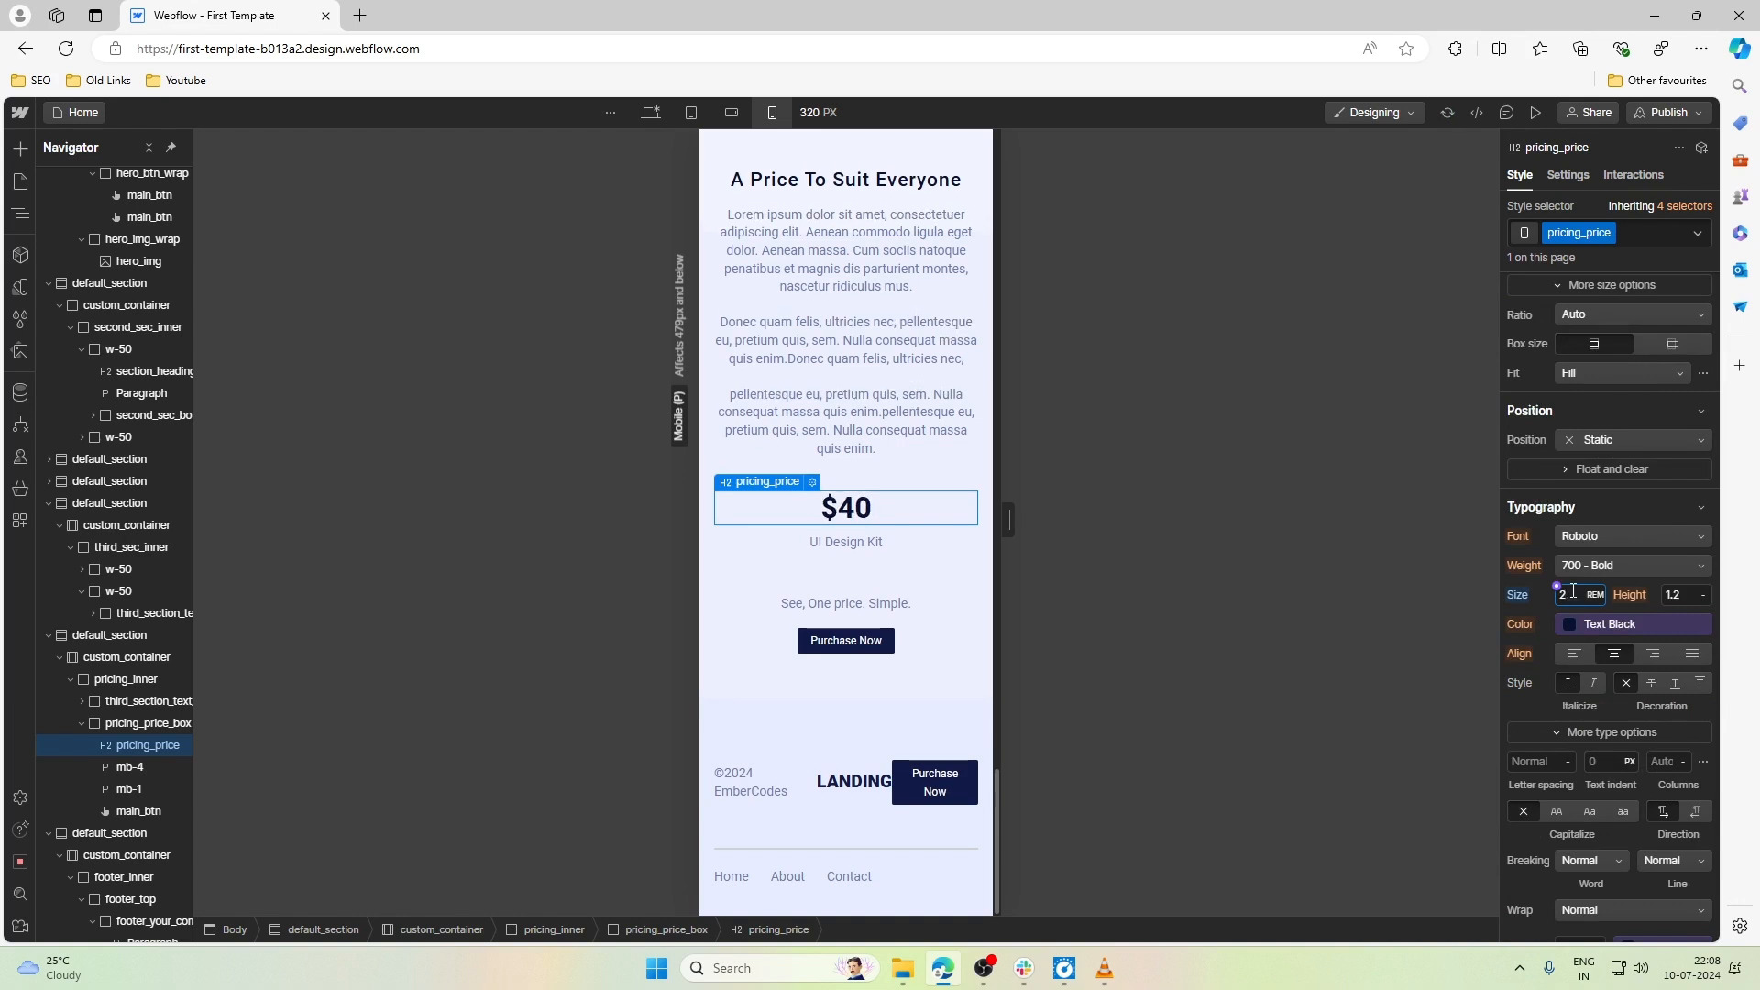
click(833, 610)
- Set the bottom margin of mb-4, the UI Design Kit text, to 1.5rem
click(845, 541)
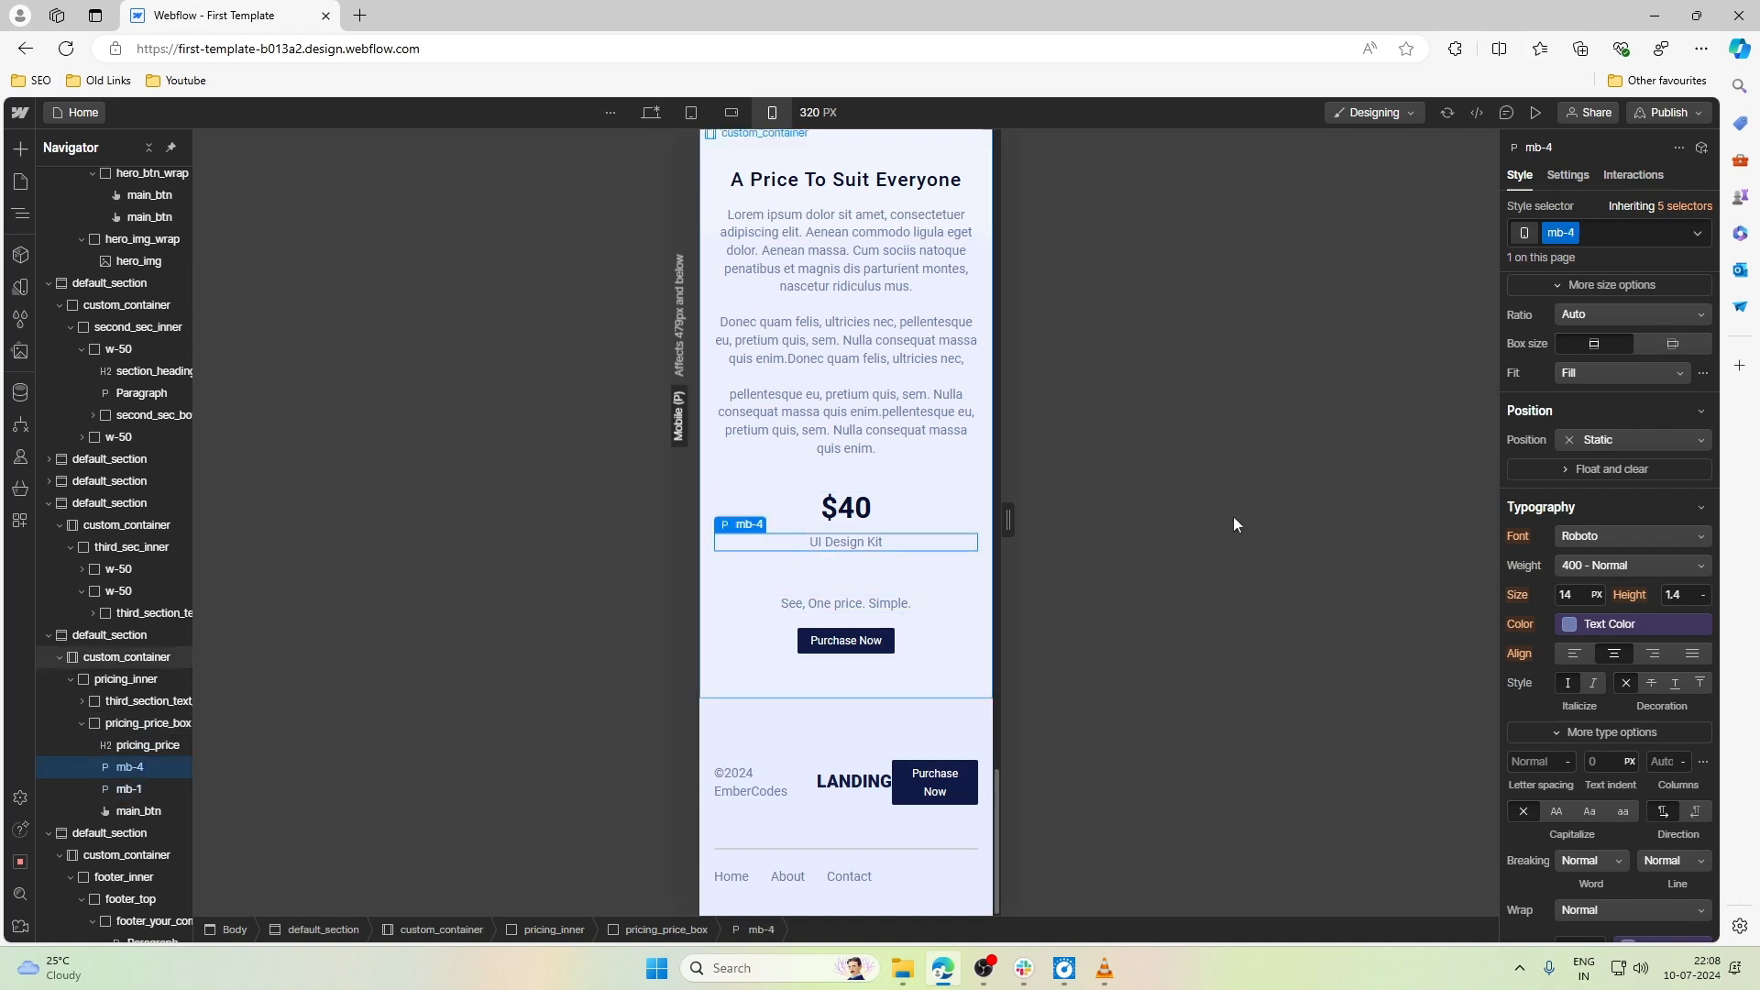
scroll(1626, 431, up, 5)
click(1619, 467)
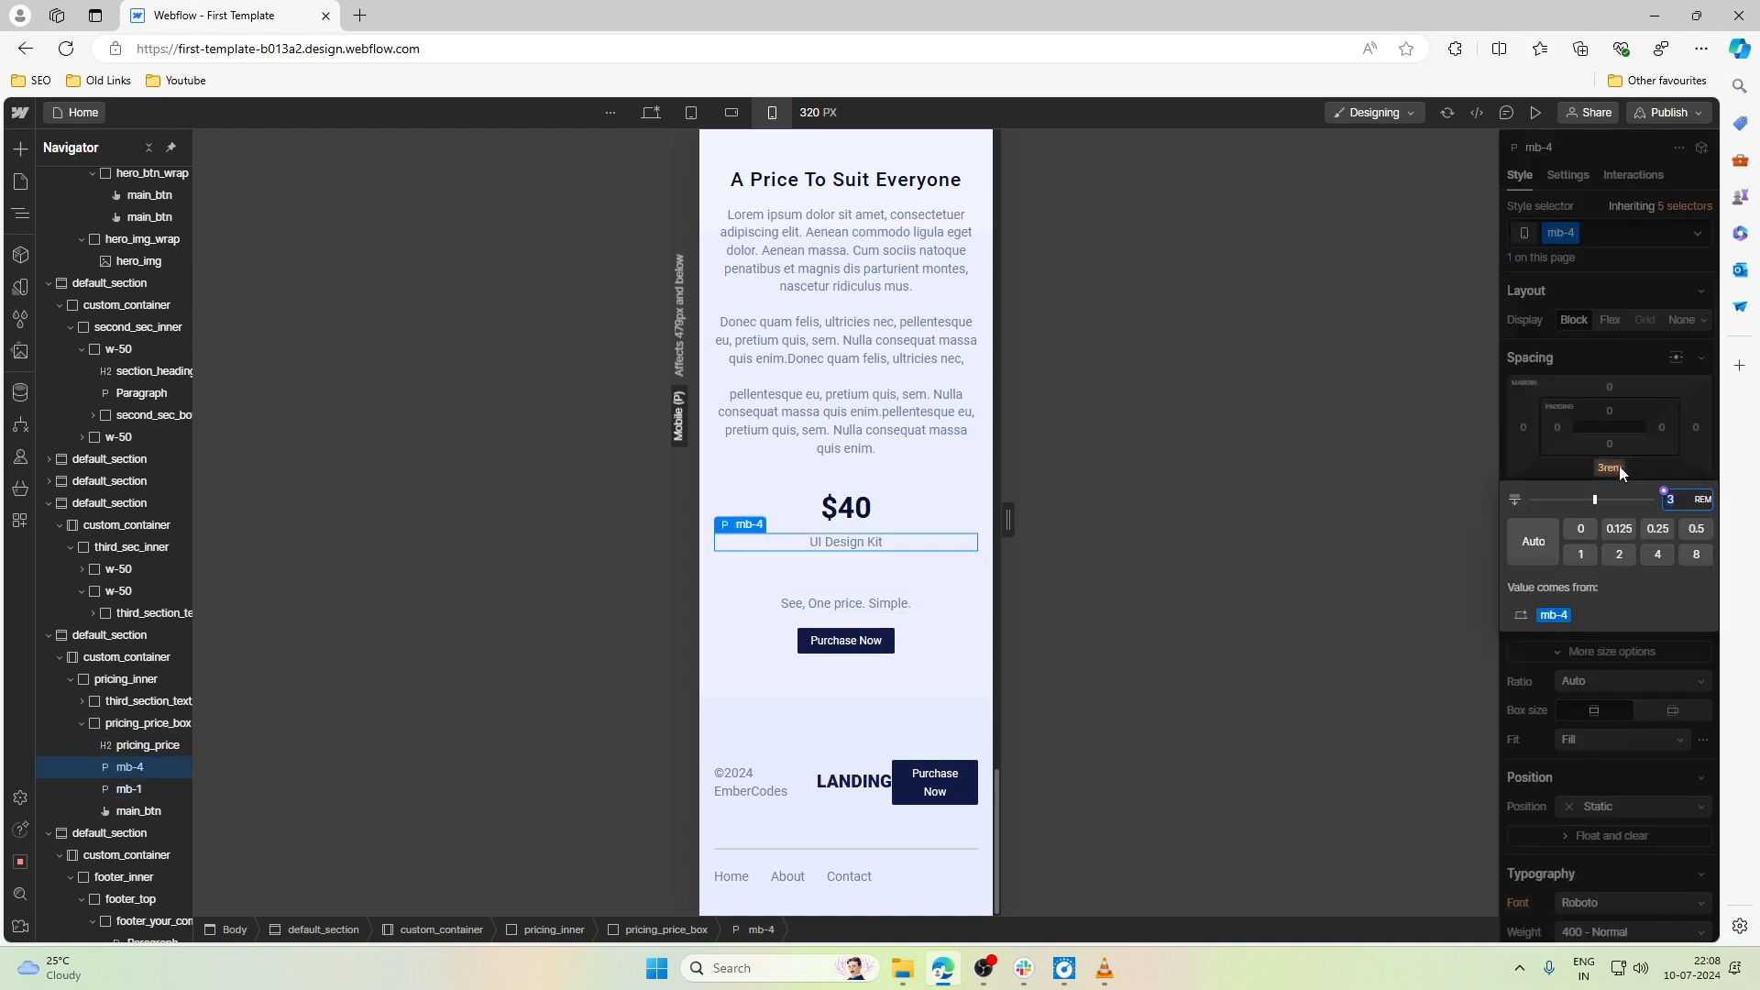
key(Down)
key(Down)
key(Down)
key(Down)
key(Down)
key(Down)
key(Down)
key(Down)
key(Down)
key(BackSpace)
key(BackSpace)
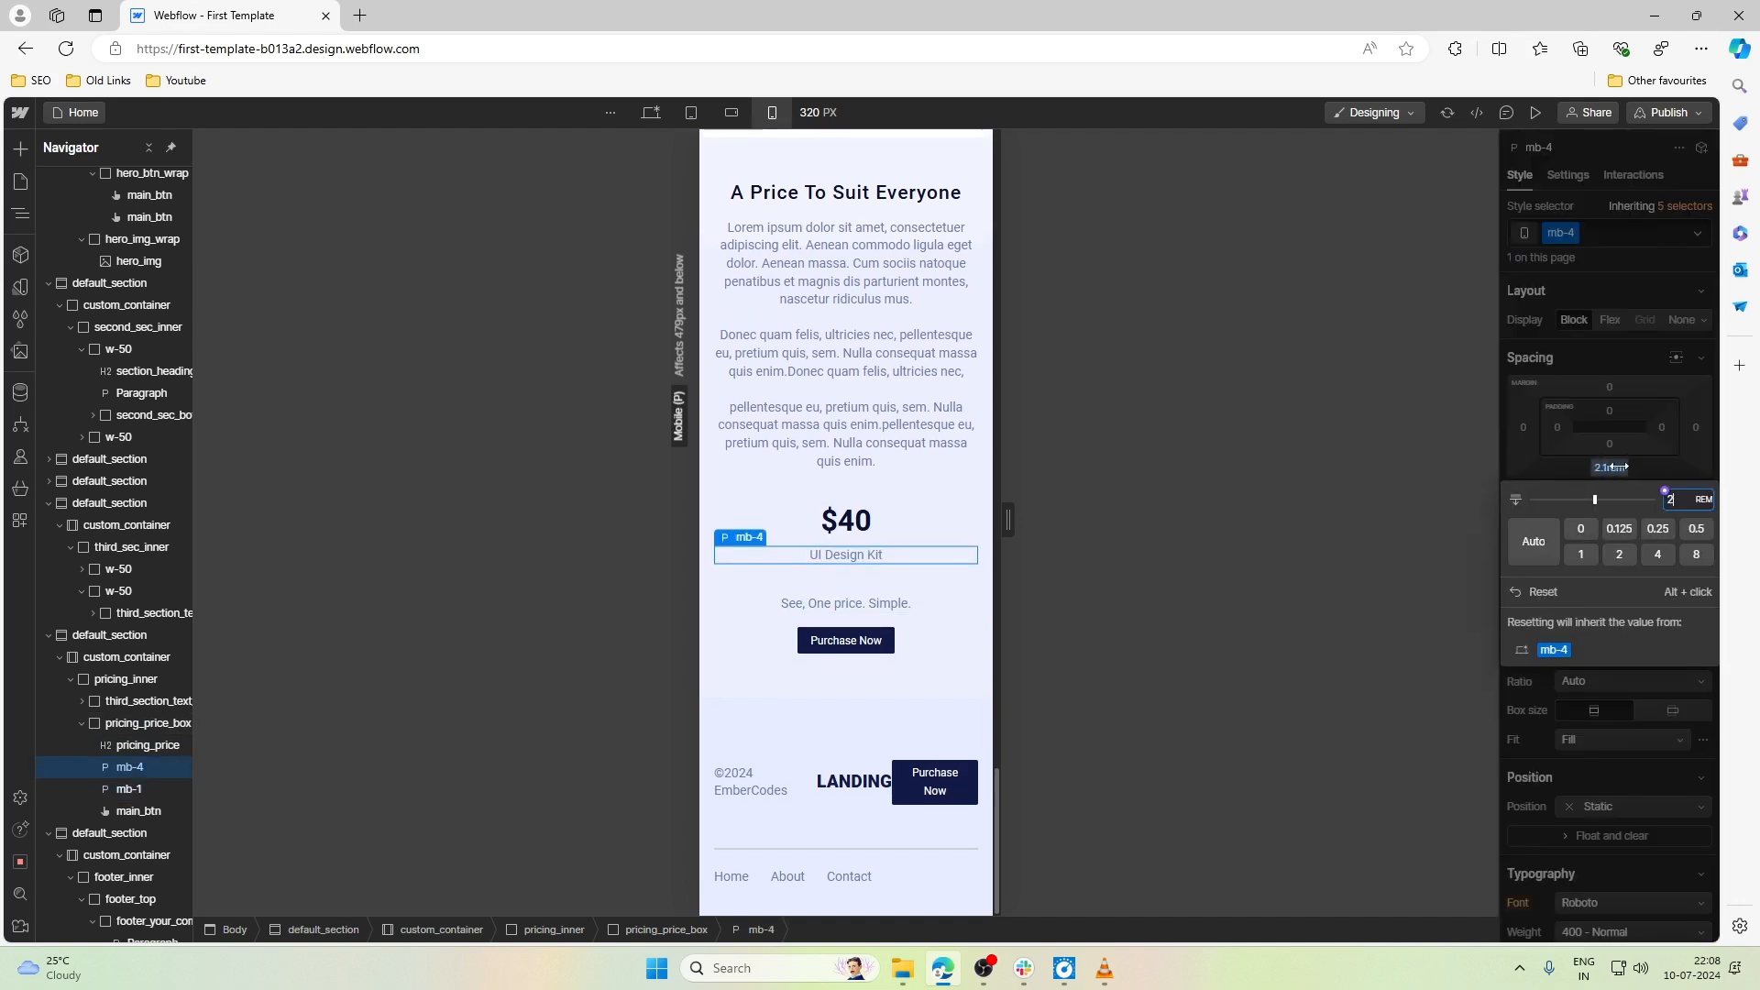
key(Down)
key(Down)
key(Down)
key(Down)
key(Down)
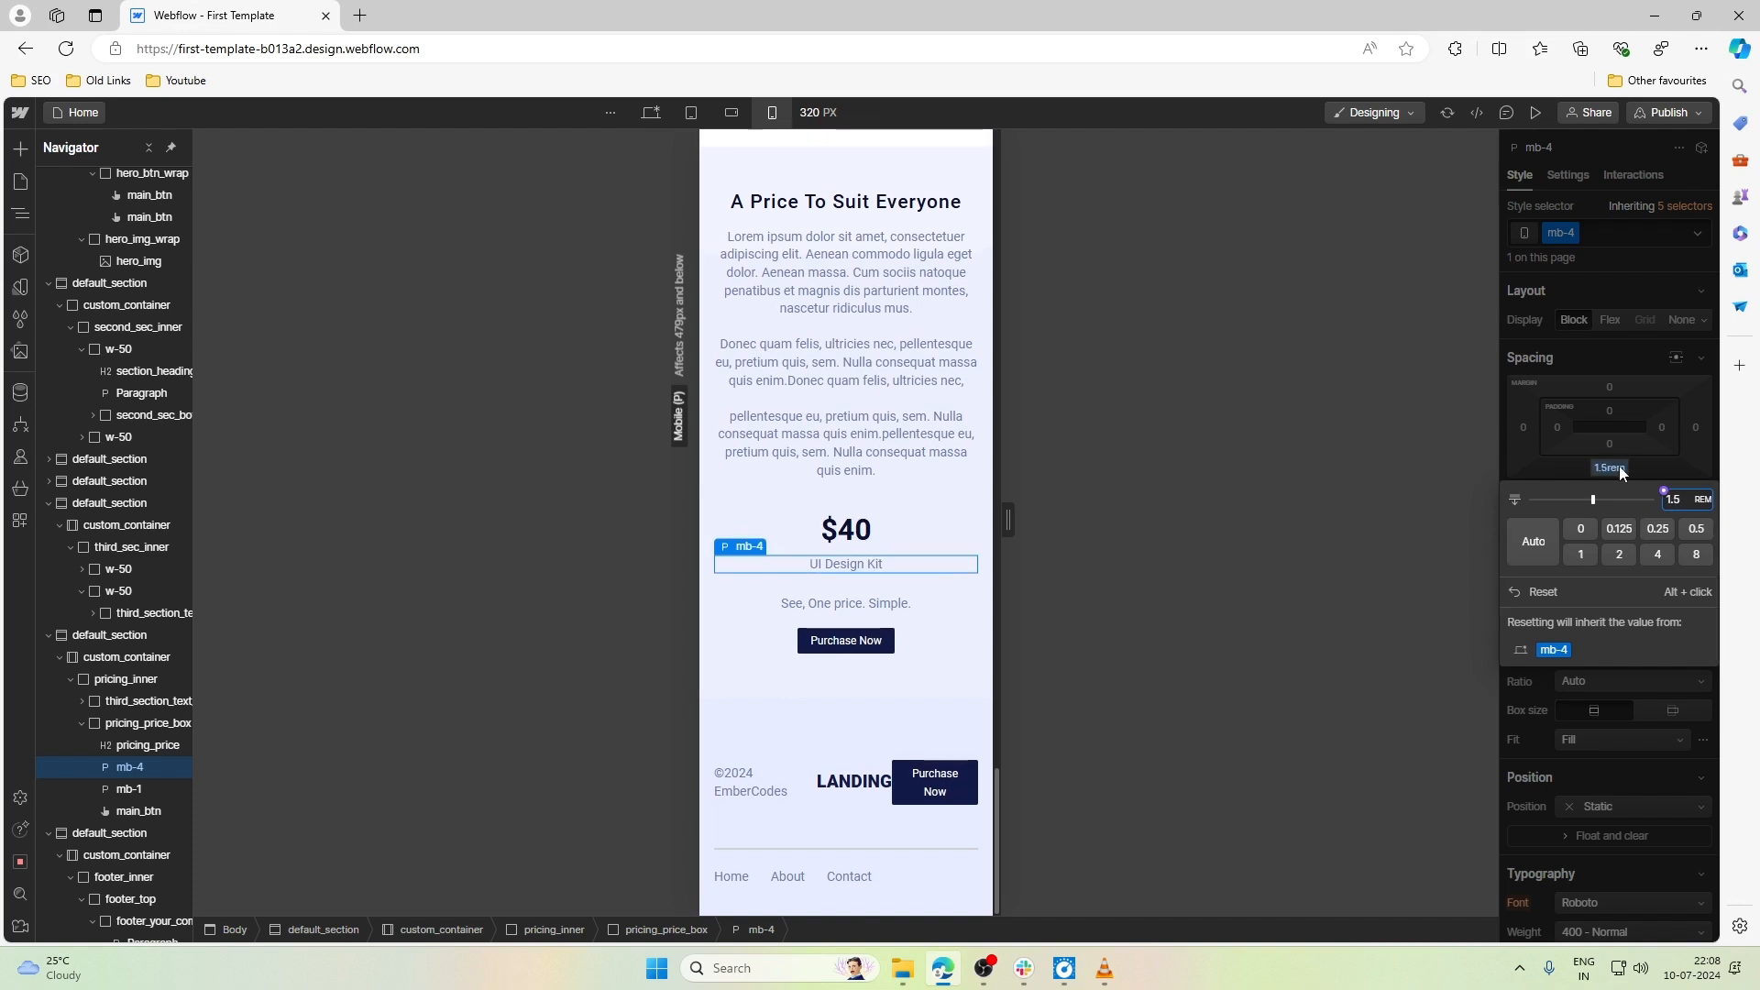
- Set the flex direction of footer_top to wrap and its top padding to 1.5rem
click(835, 806)
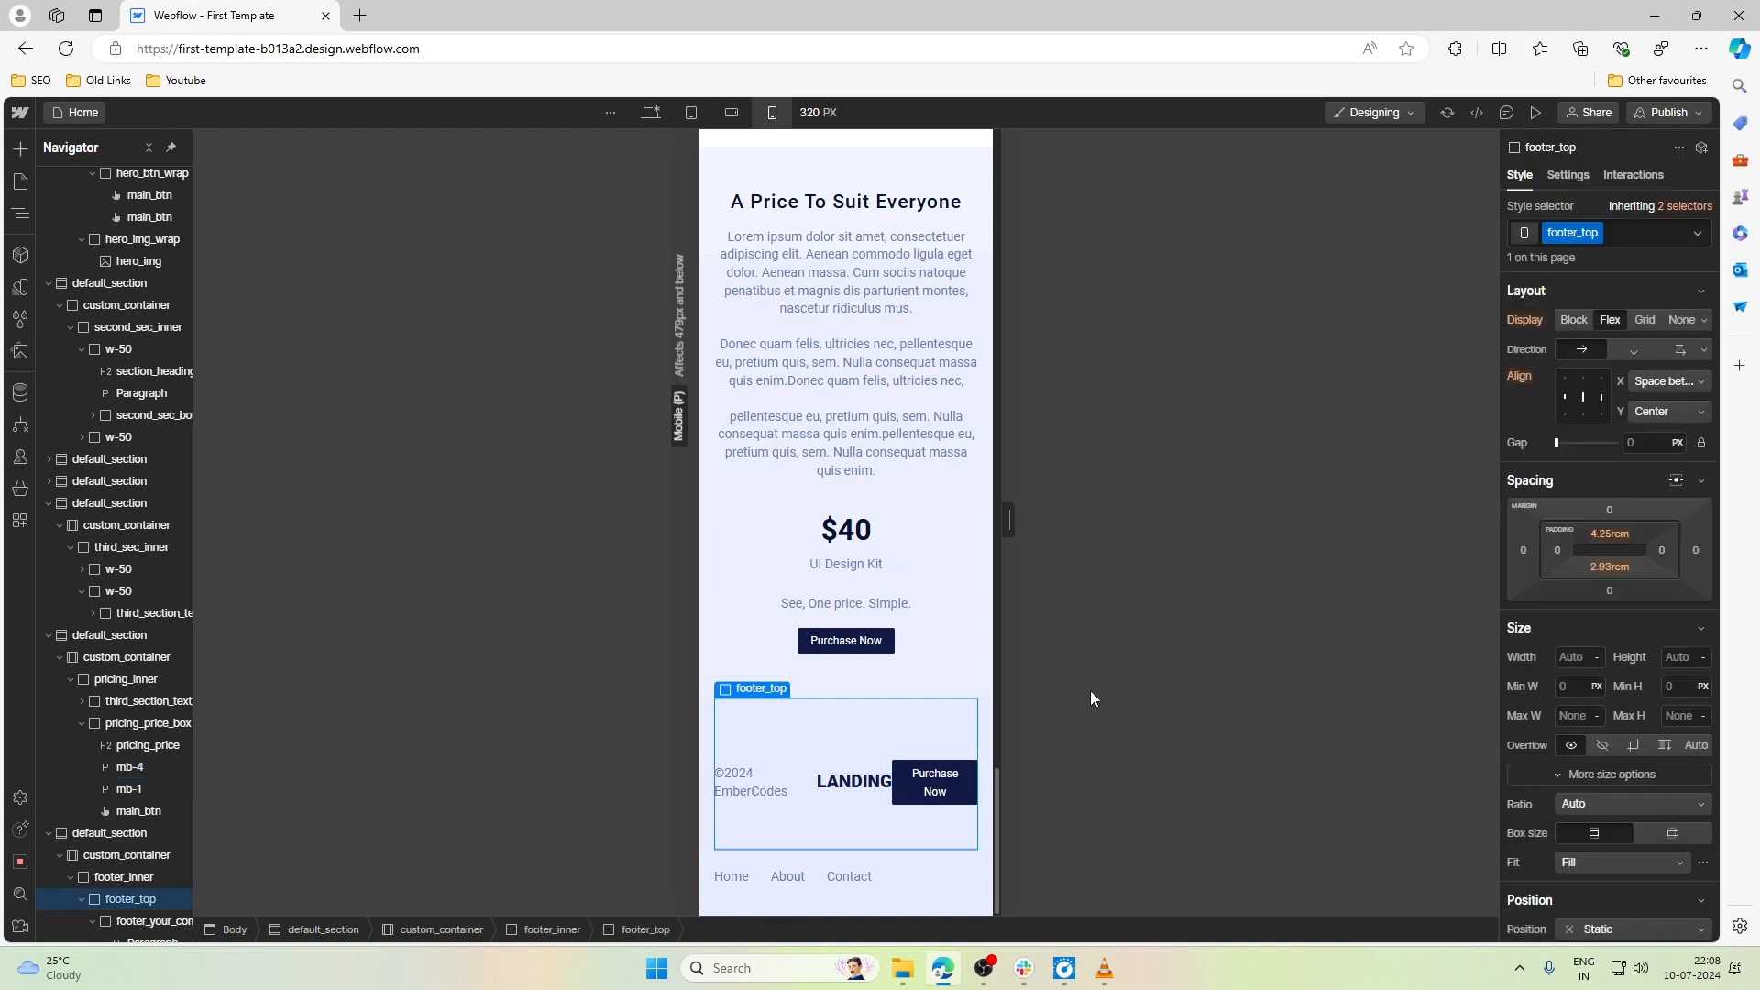
click(1681, 350)
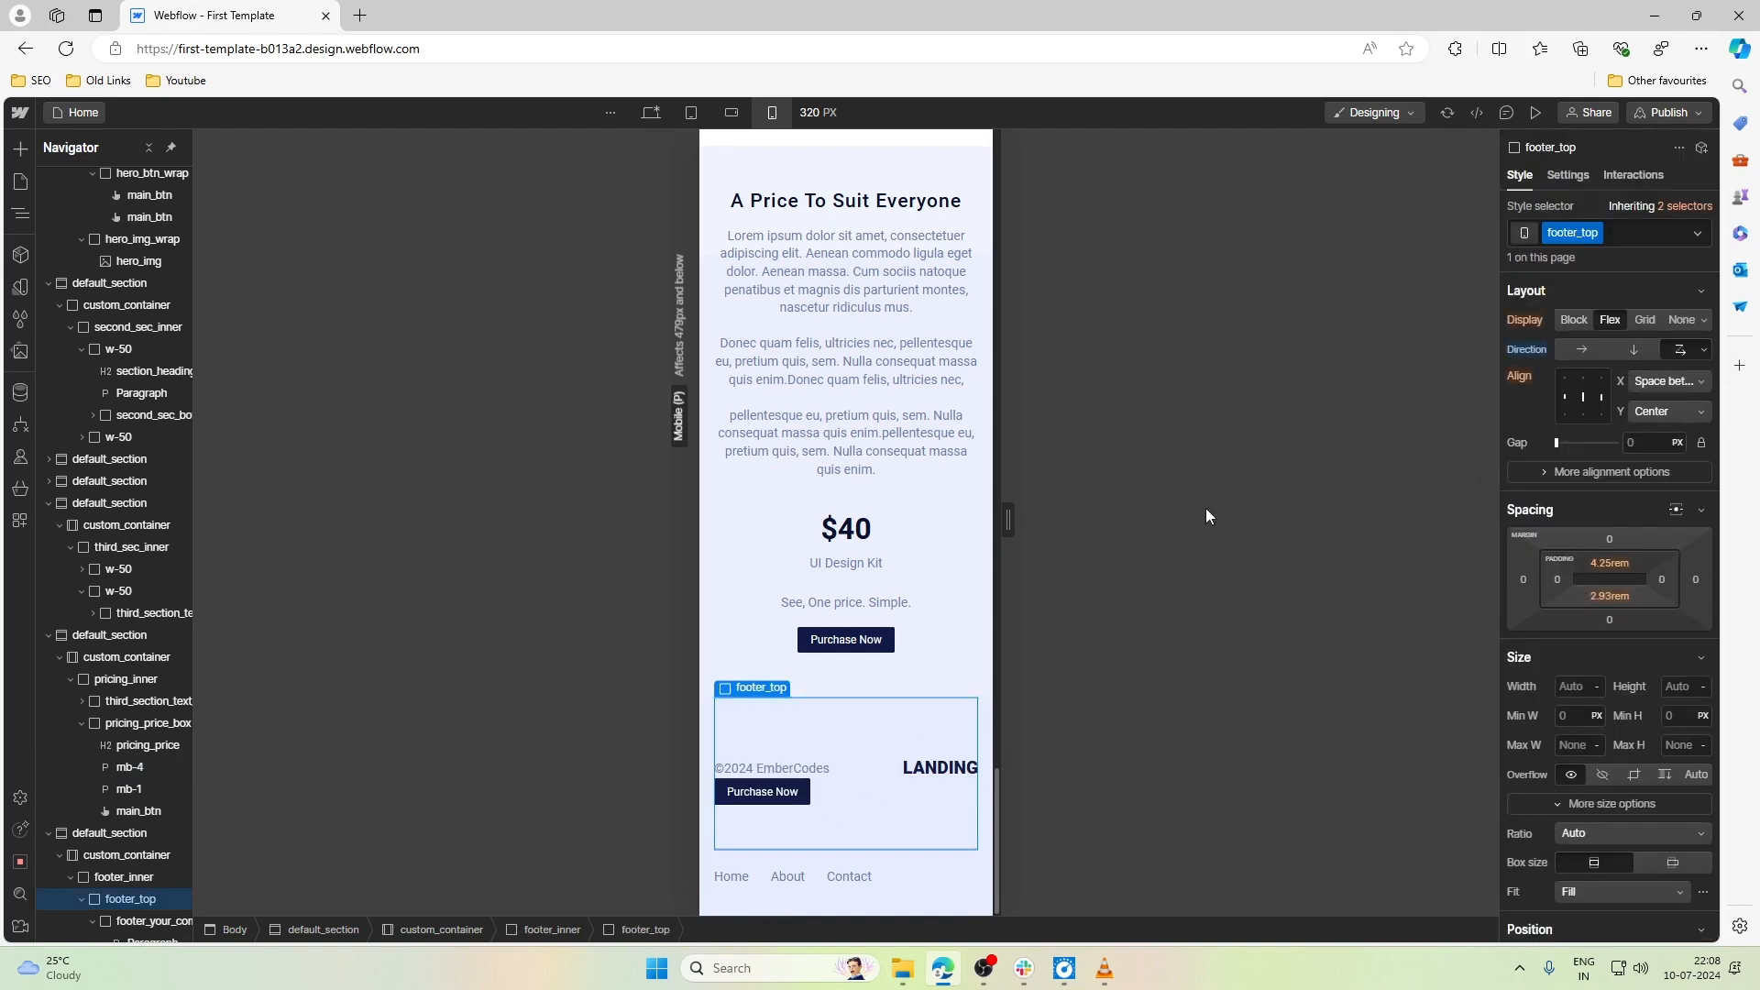
click(1609, 562)
text(4.1)
key(Down)
key(Down)
key(Down)
key(Down)
key(Down)
key(Down)
key(Down)
key(Down)
key(Down)
key(Down)
key(Down)
key(Down)
key(Down)
key(Down)
key(Down)
key(Down)
key(Down)
key(Down)
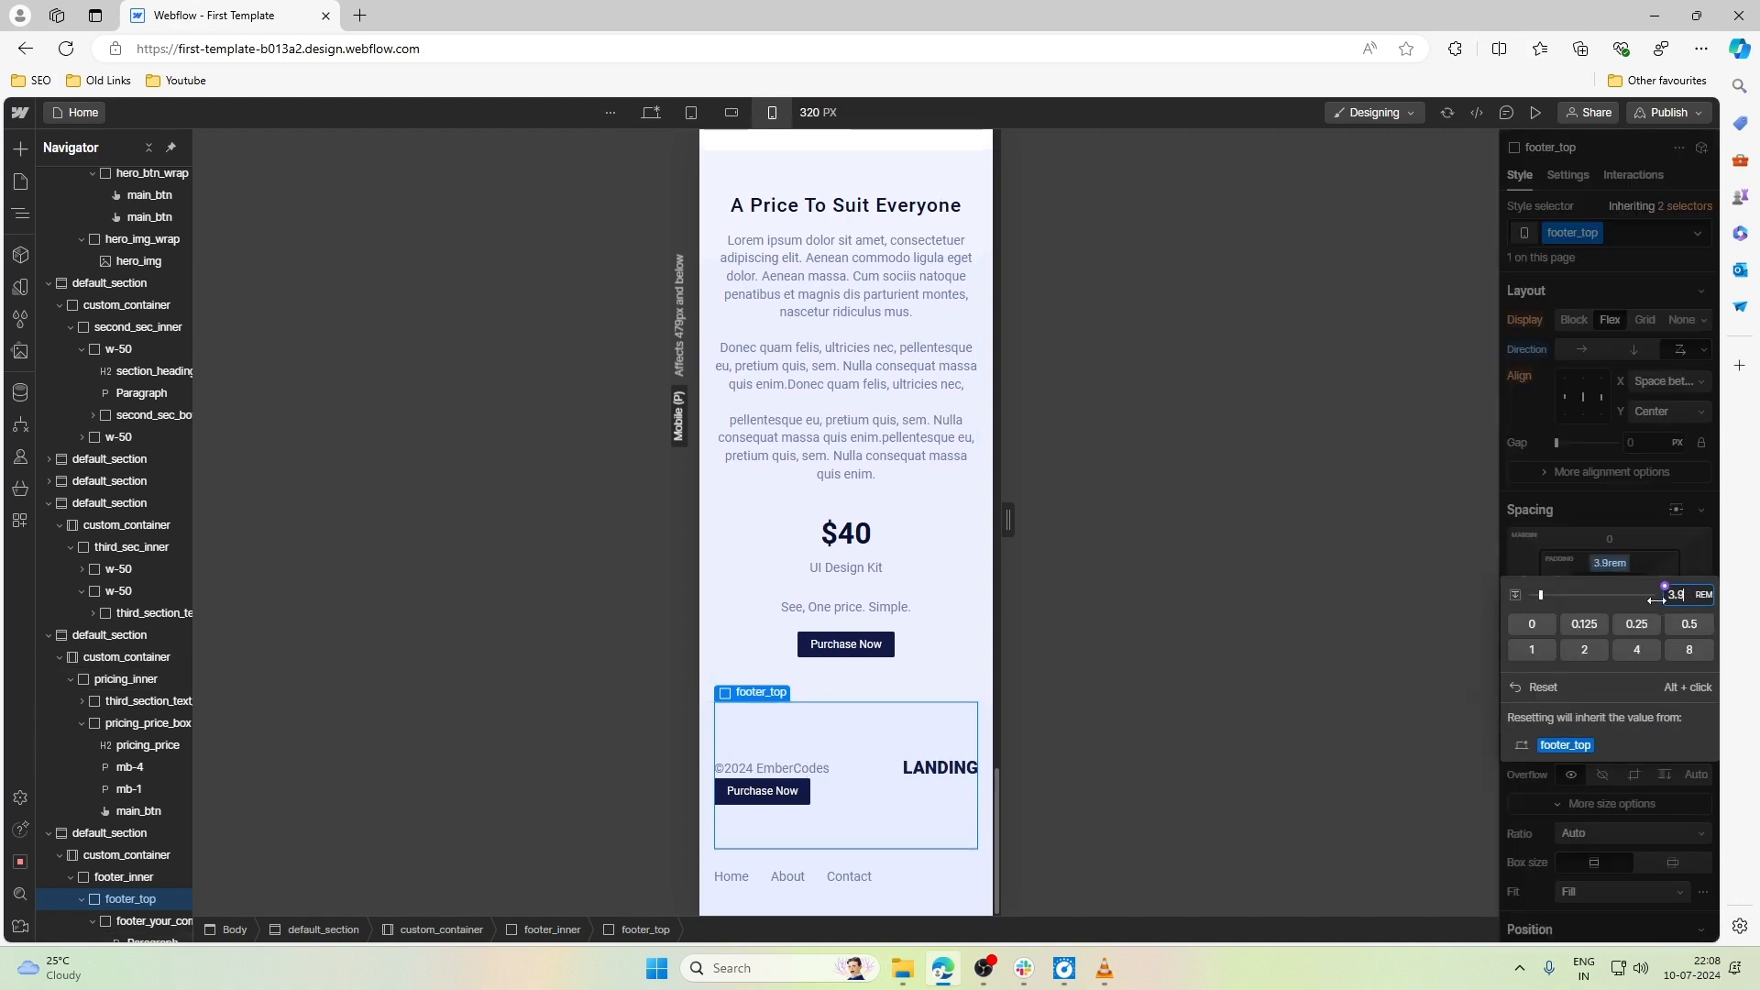
key(Down)
key(Down)
key(Down)
key(Down)
key(Down)
key(Down)
key(Down)
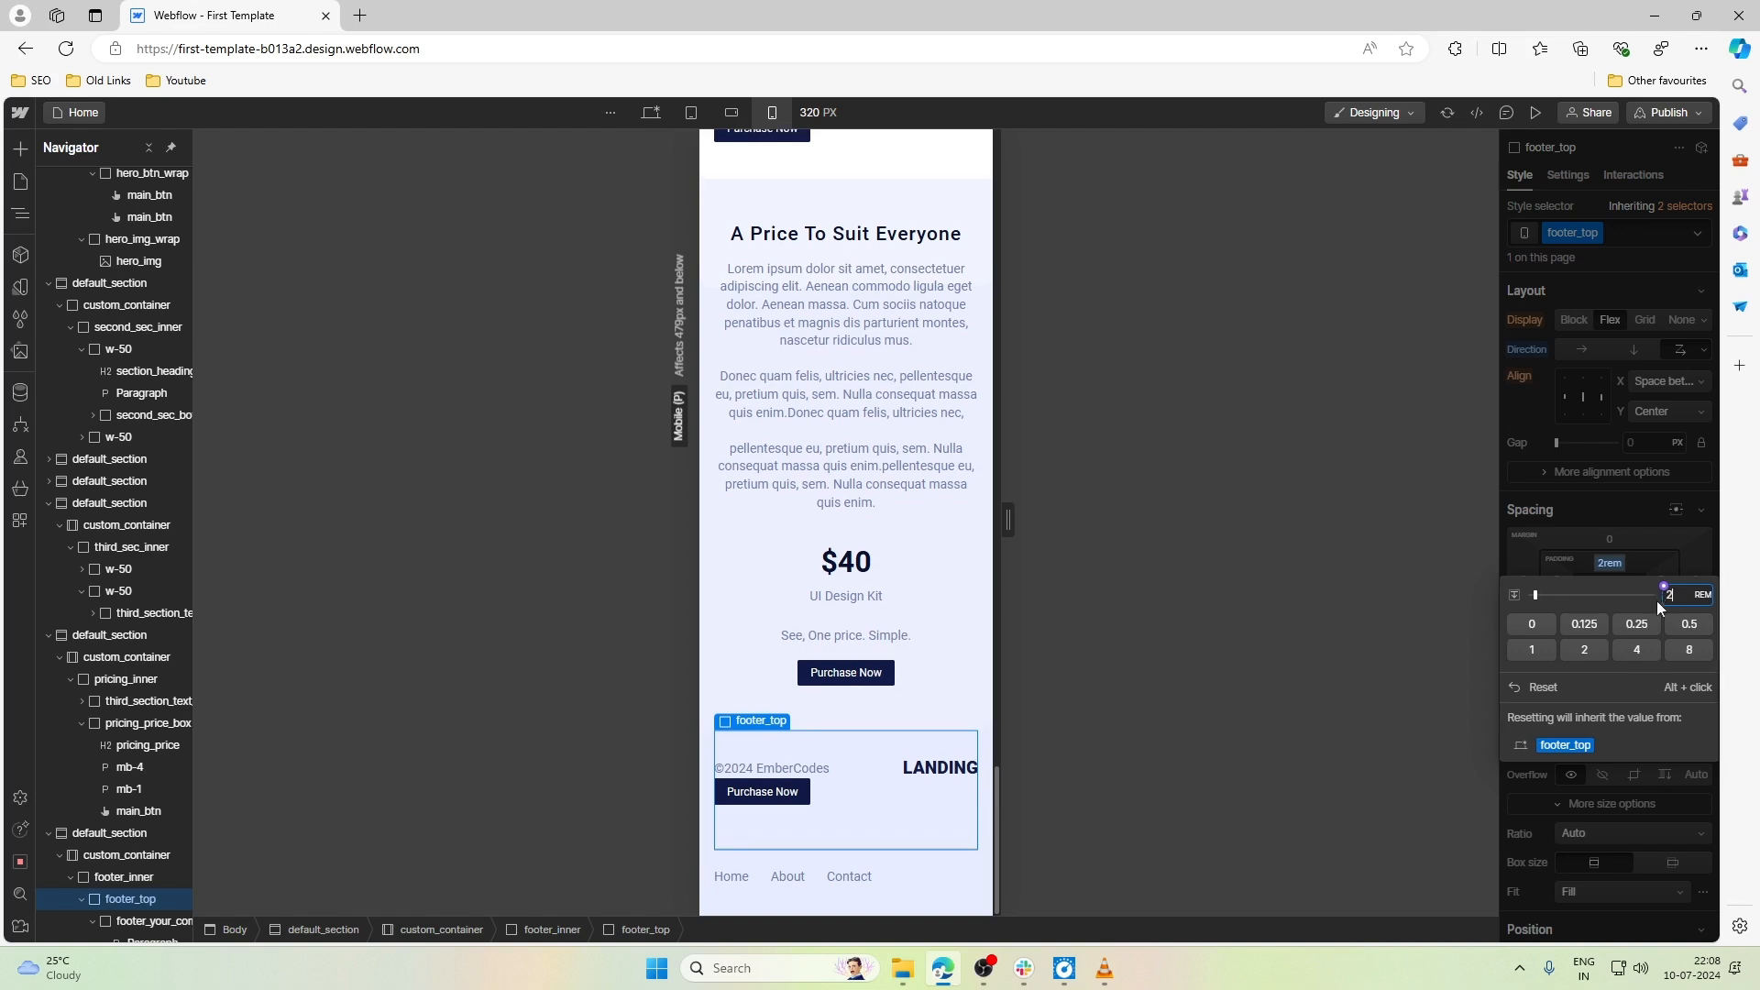
key(Down)
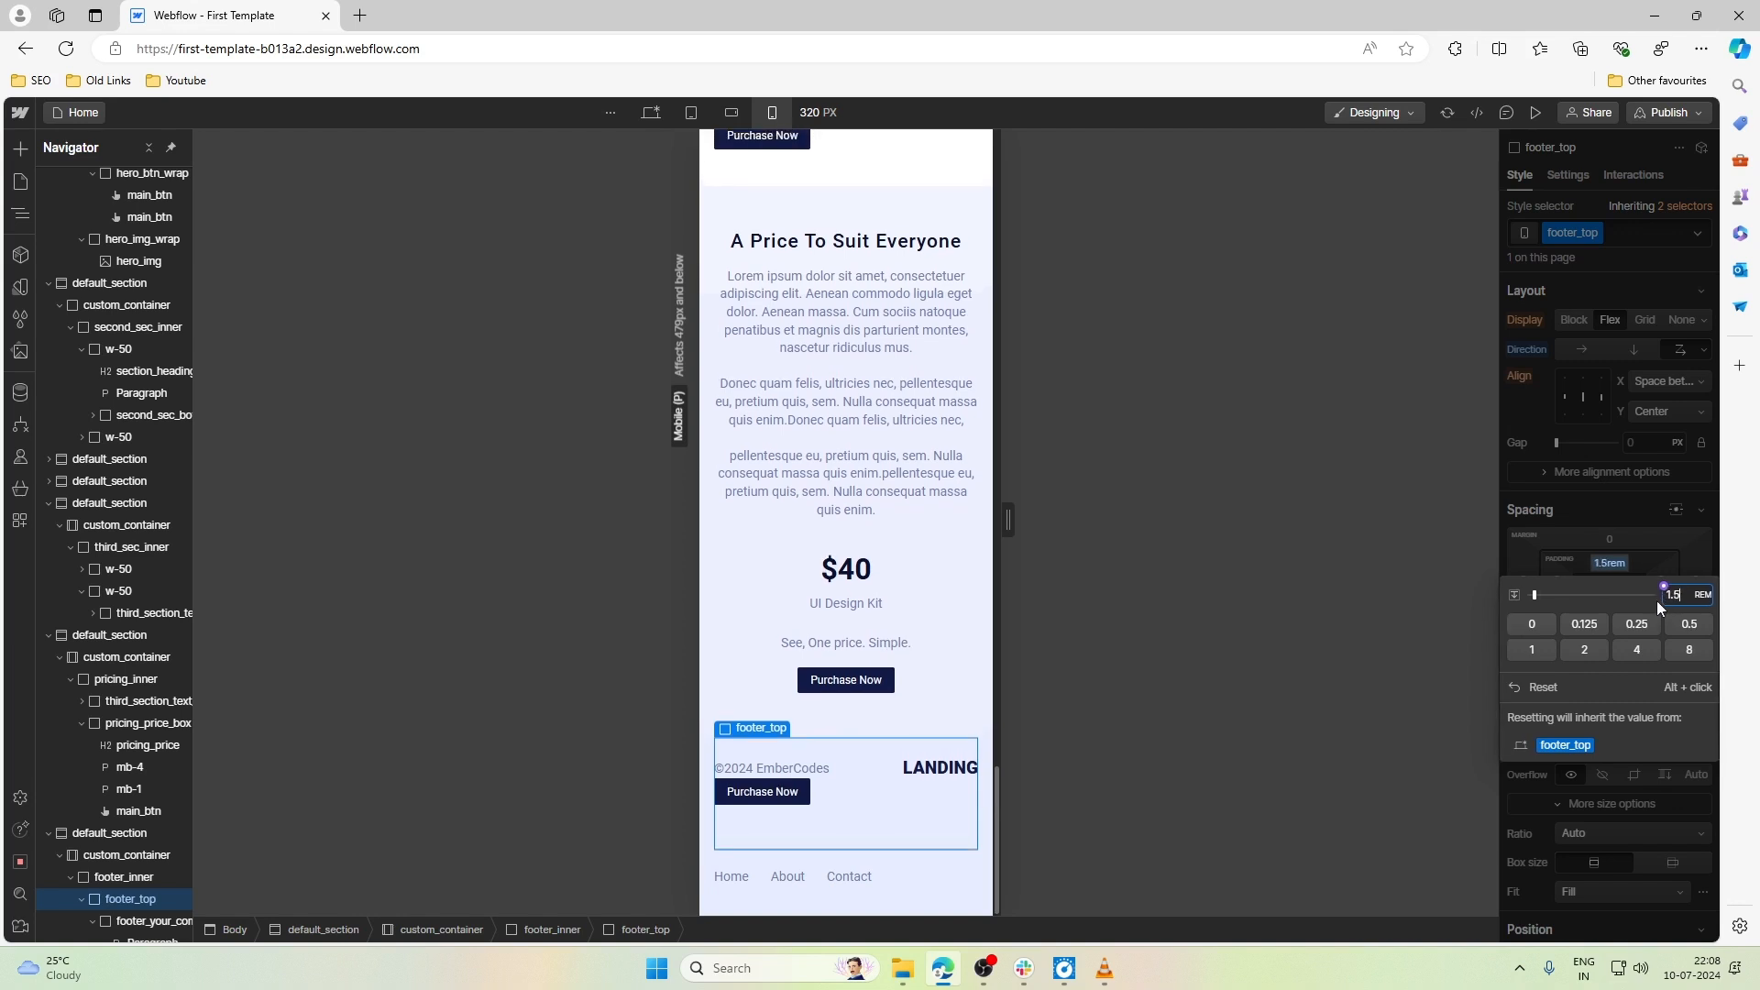
key(Escape)
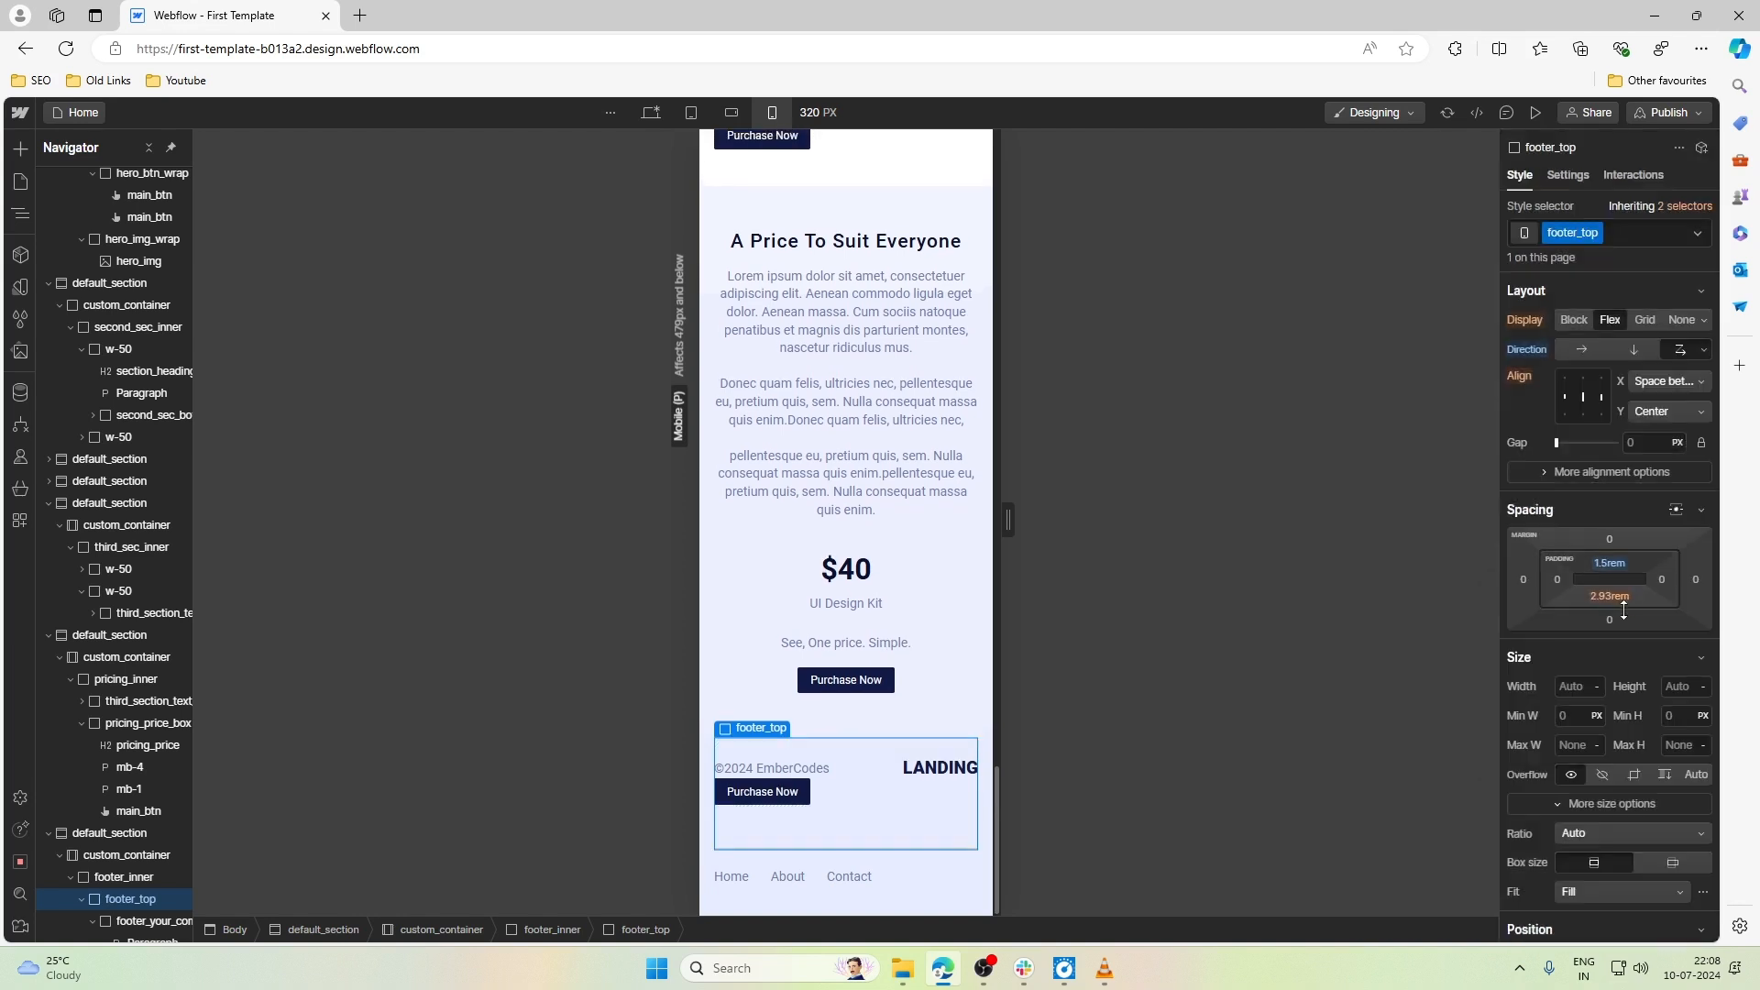
- Set the bottom padding of footer_top to 1.5rem
click(1614, 597)
text(2.3)
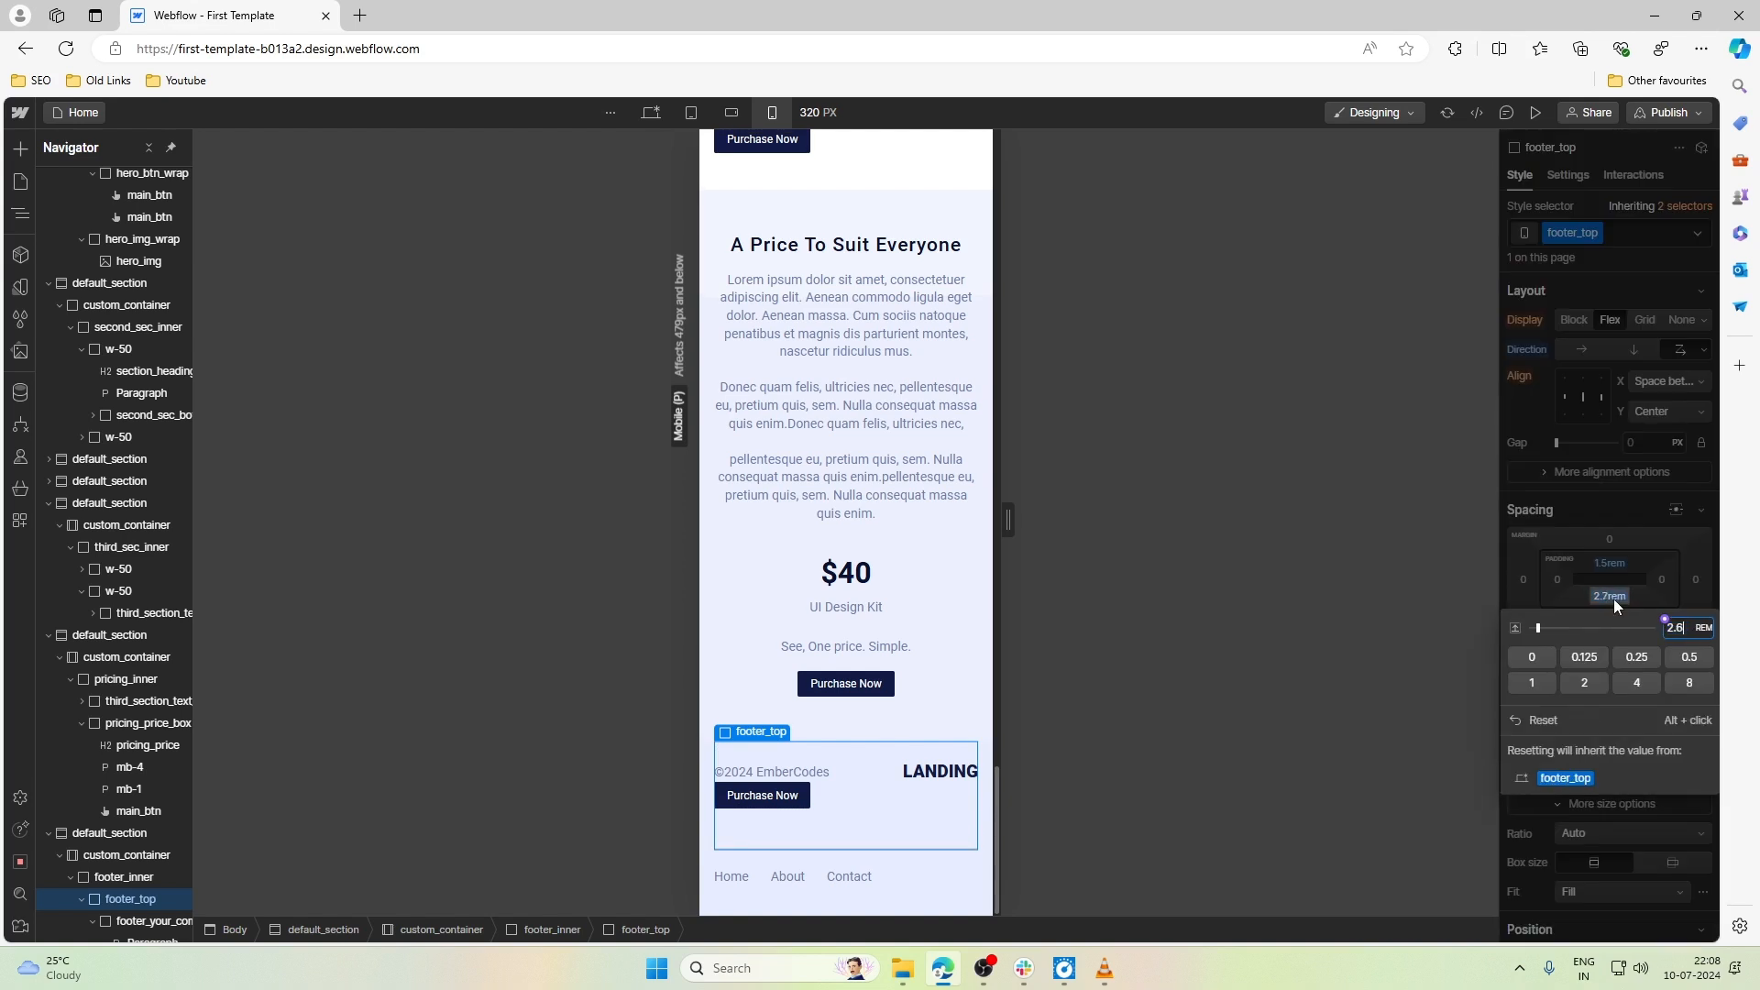
key(Down)
key(Down)
key(Down)
key(Down)
key(Down)
key(Down)
key(Down)
key(Down)
key(Down)
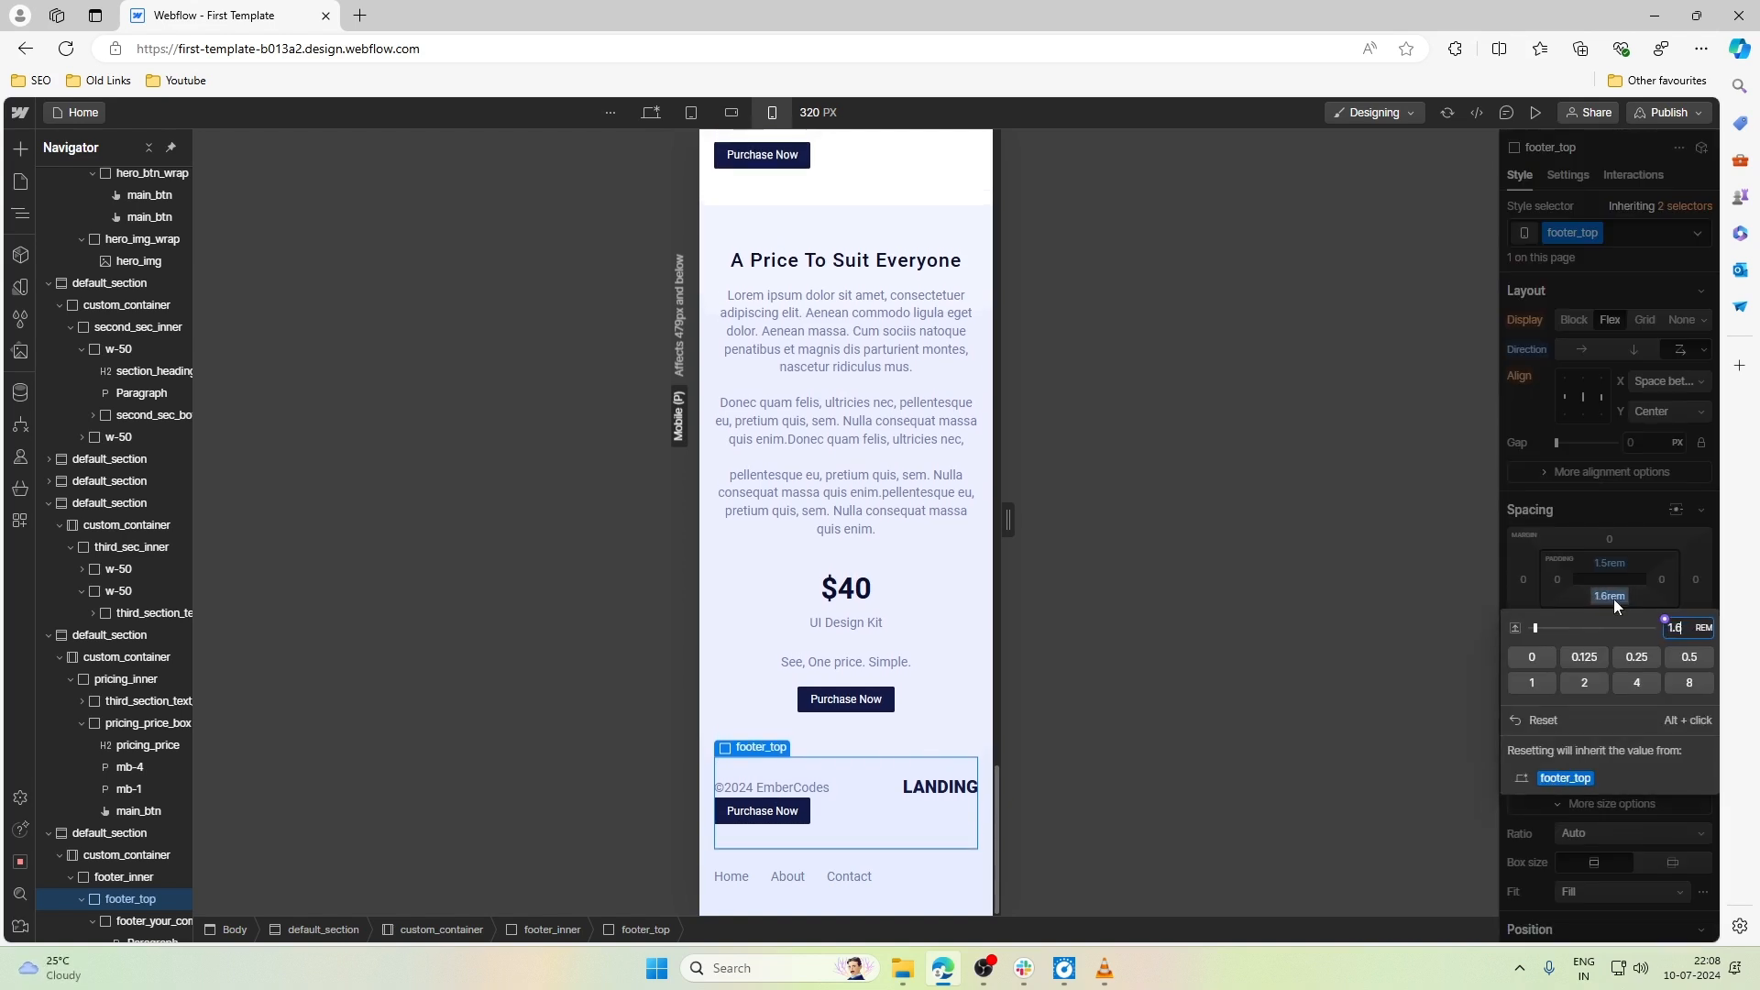
key(Up)
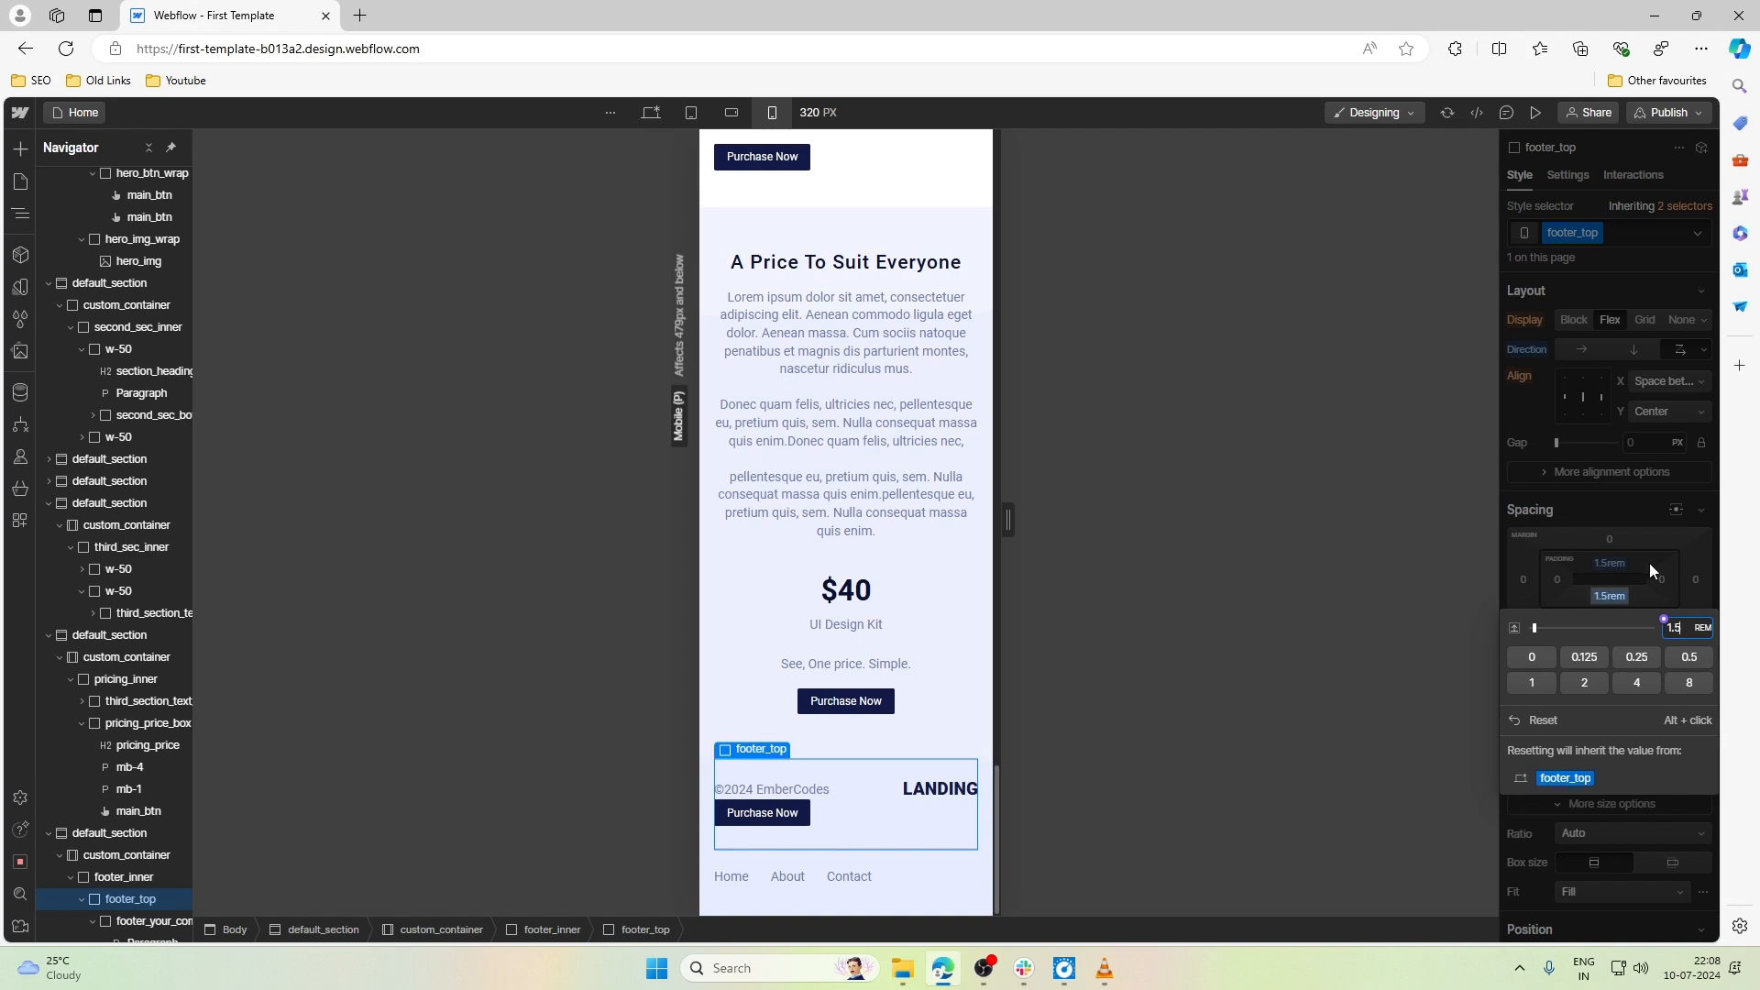
- Set the top padding of footer_top to 2rem
click(1619, 563)
key(Up)
key(Up)
key(Up)
key(Up)
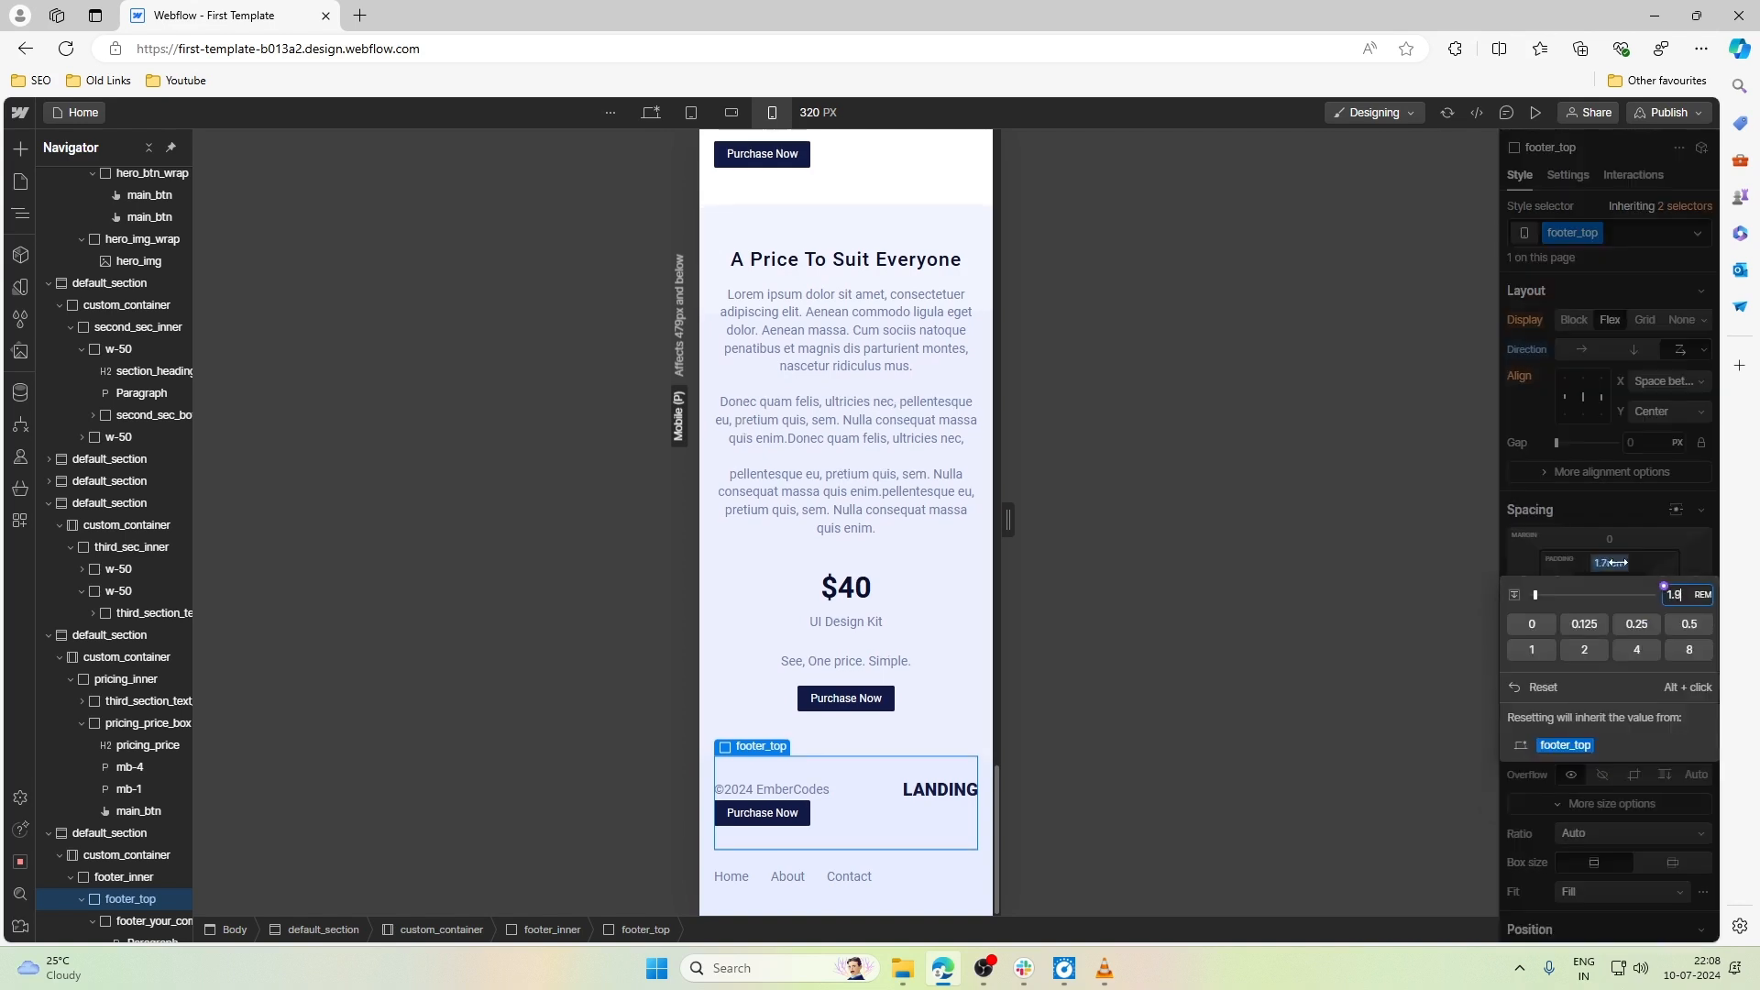
key(Up)
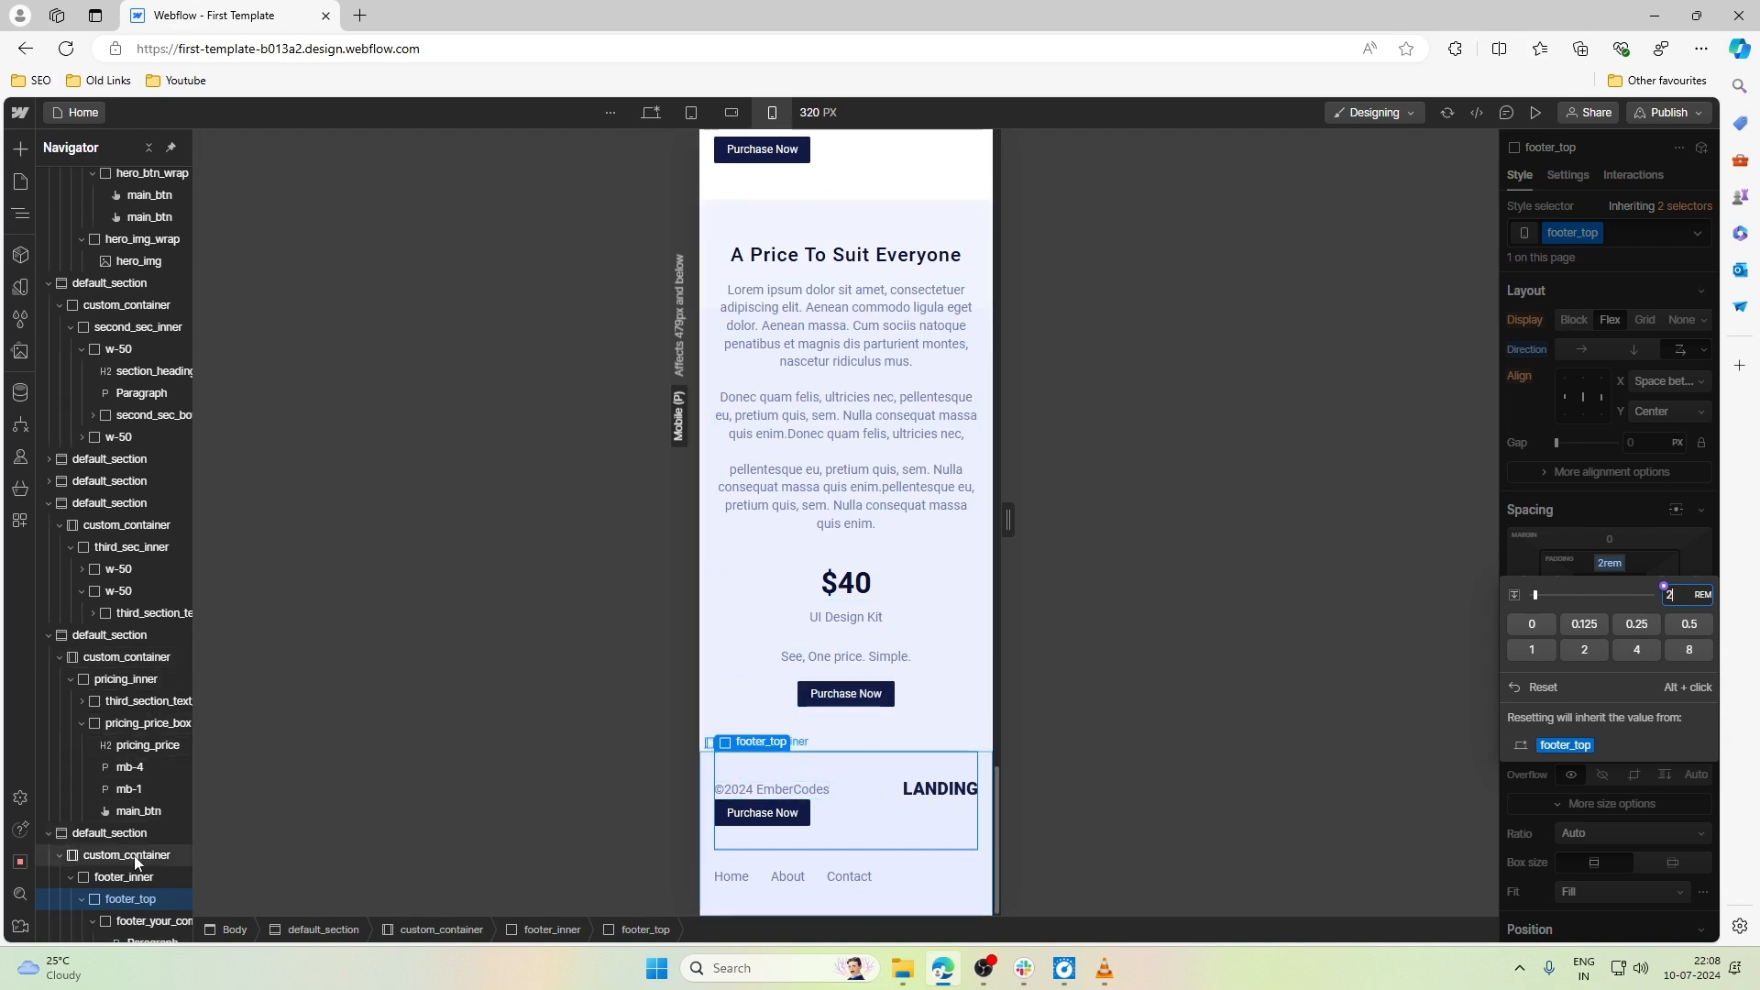
- Collapse the elements nested inside footer_top's wrappers, set footer_top's flex direction to vertical and align its items left
scroll(134, 855, down, 3)
click(93, 778)
click(93, 799)
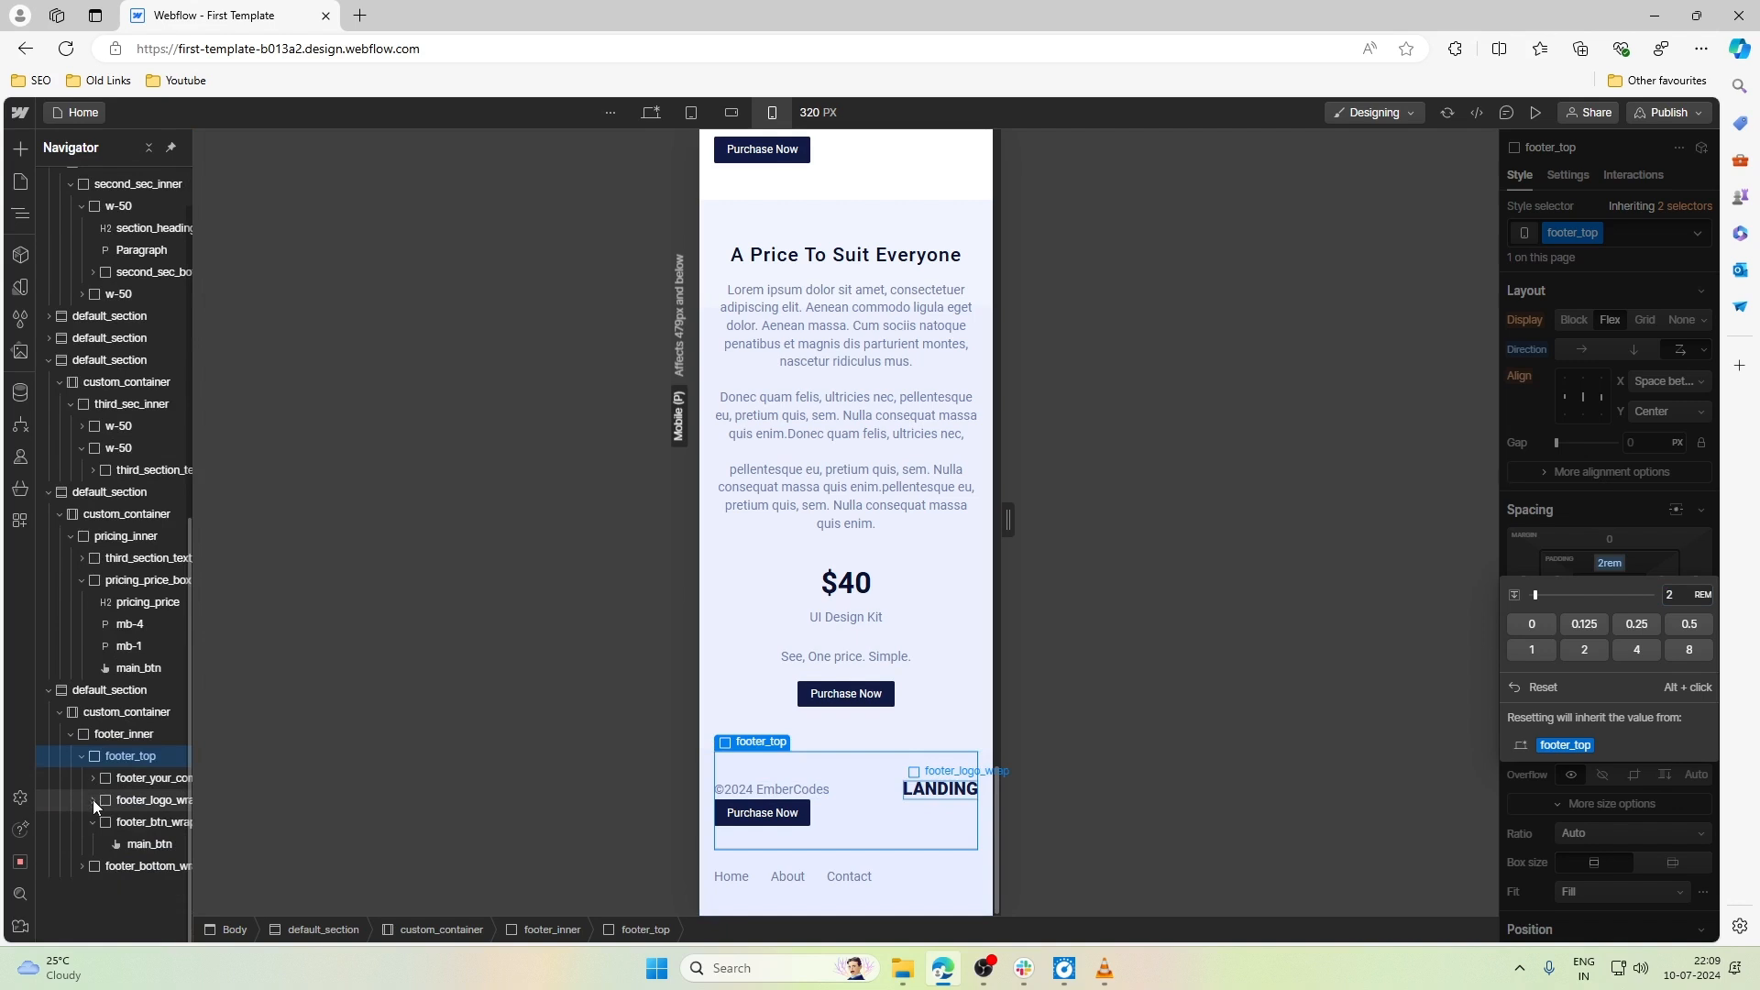
click(94, 822)
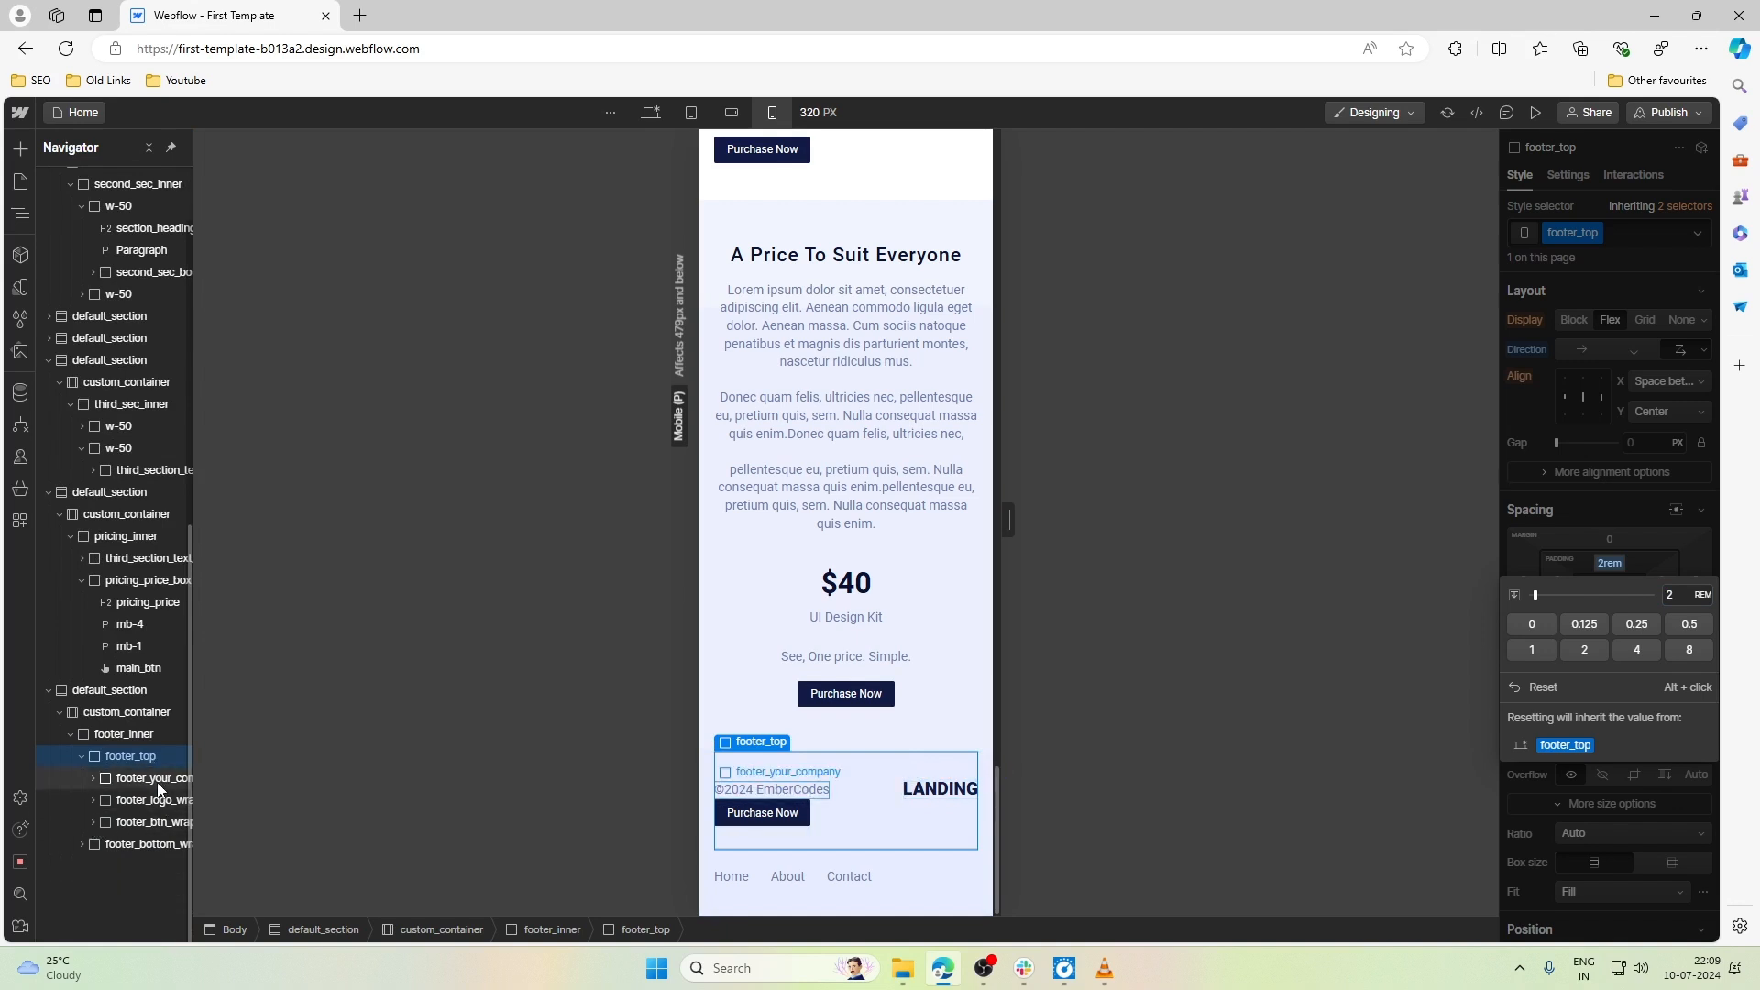
click(911, 723)
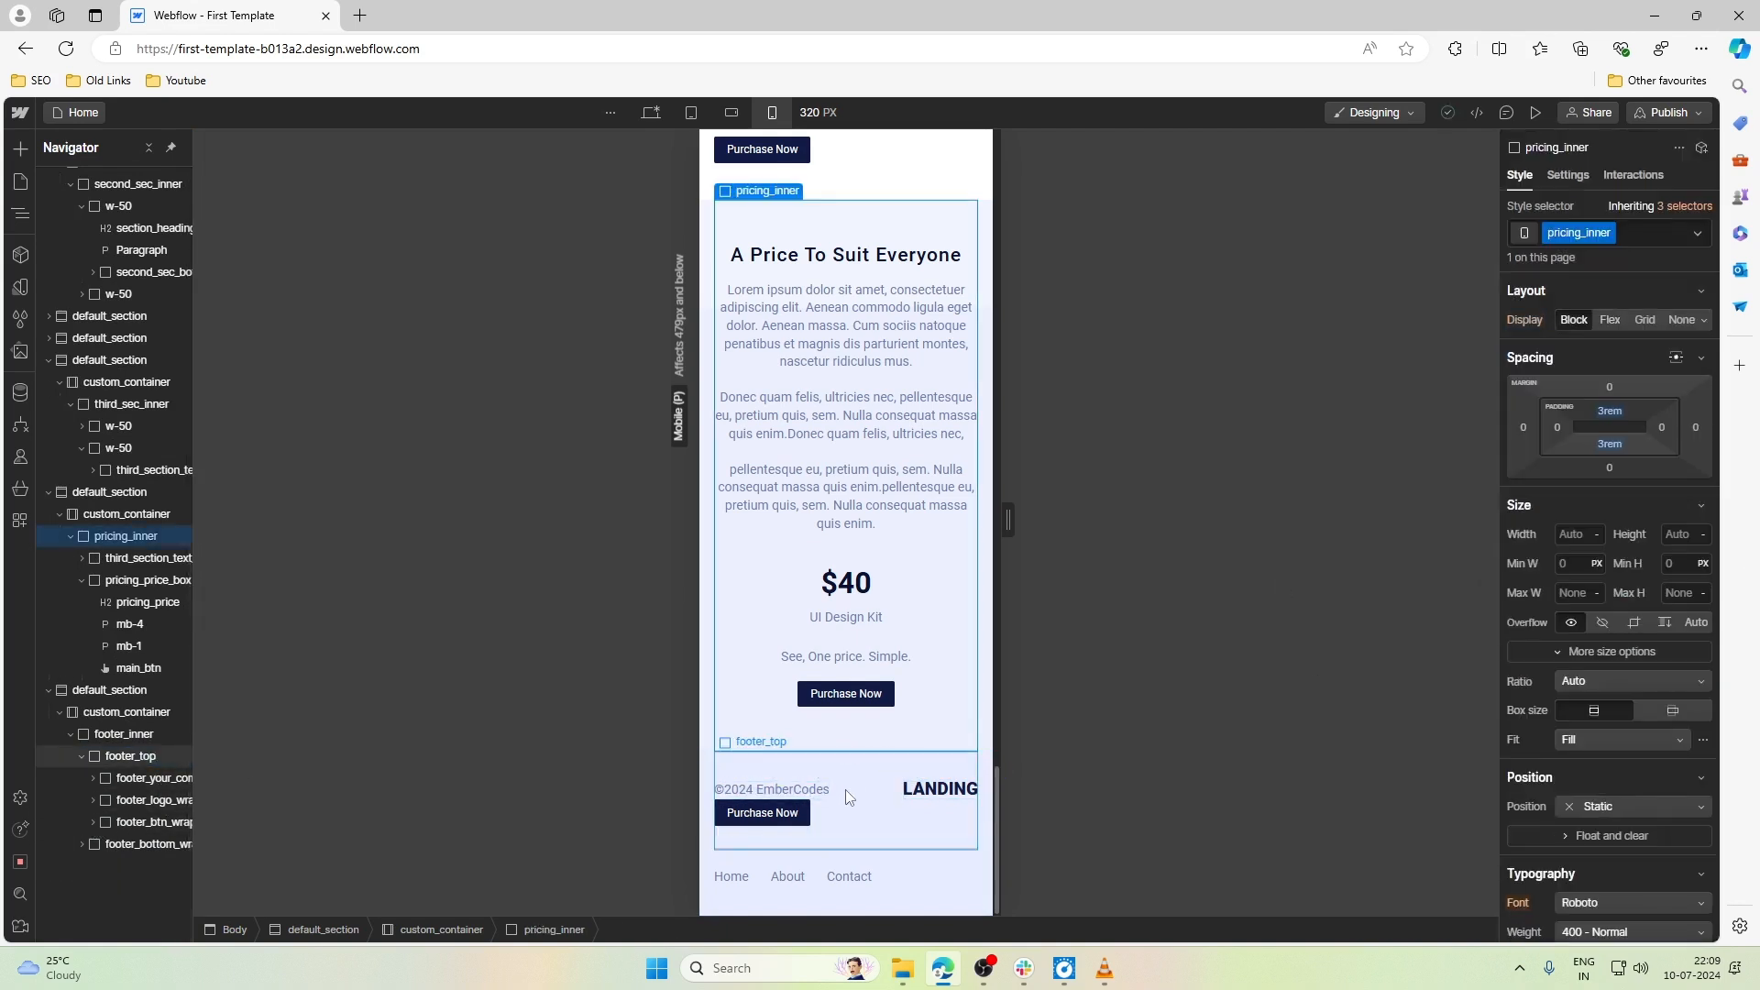
click(825, 790)
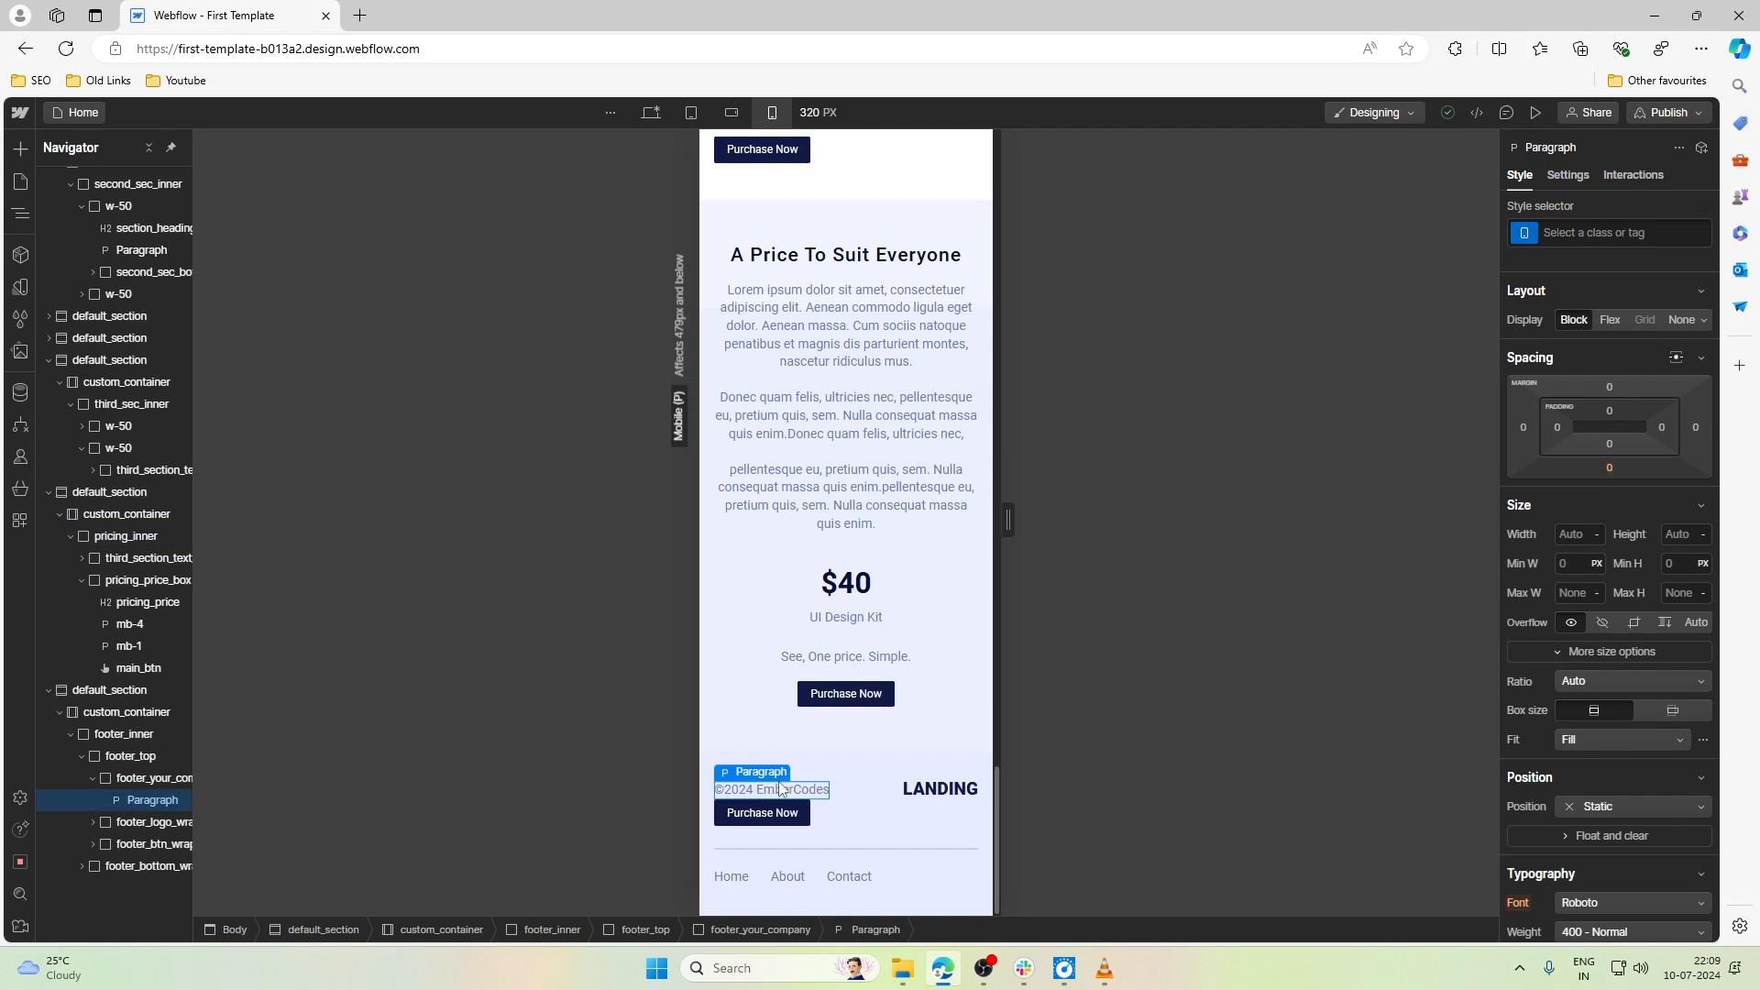
click(97, 777)
click(137, 780)
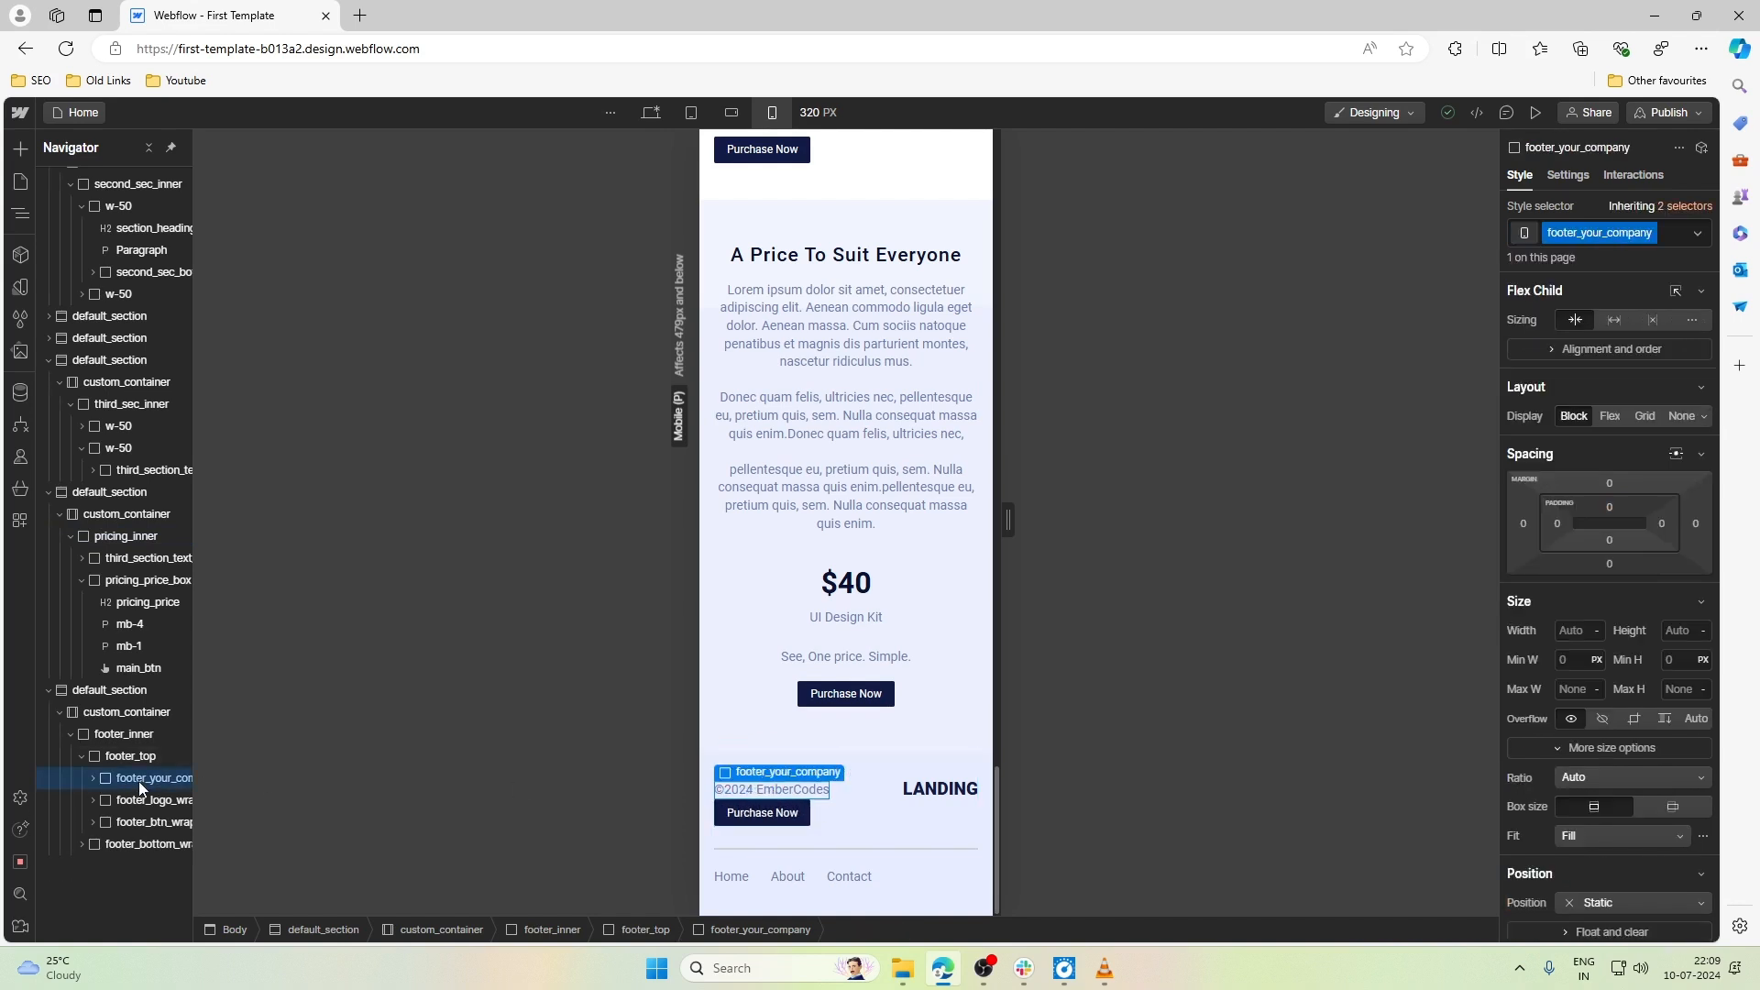
click(137, 757)
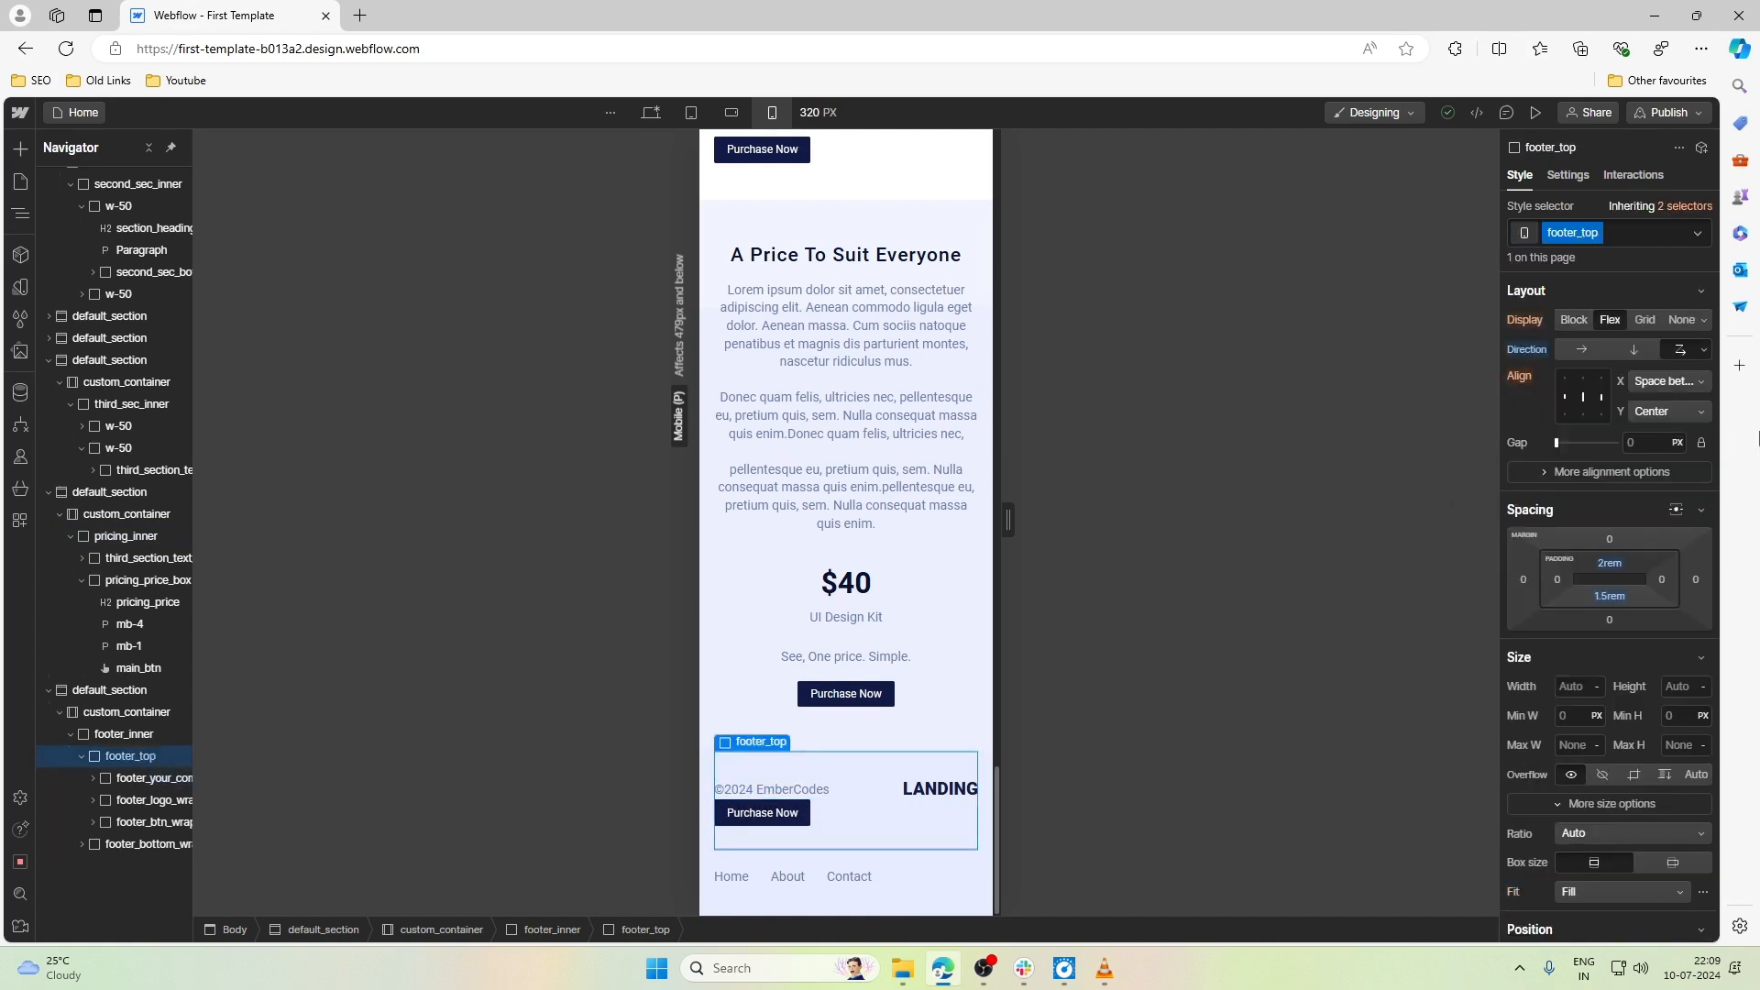
click(1634, 354)
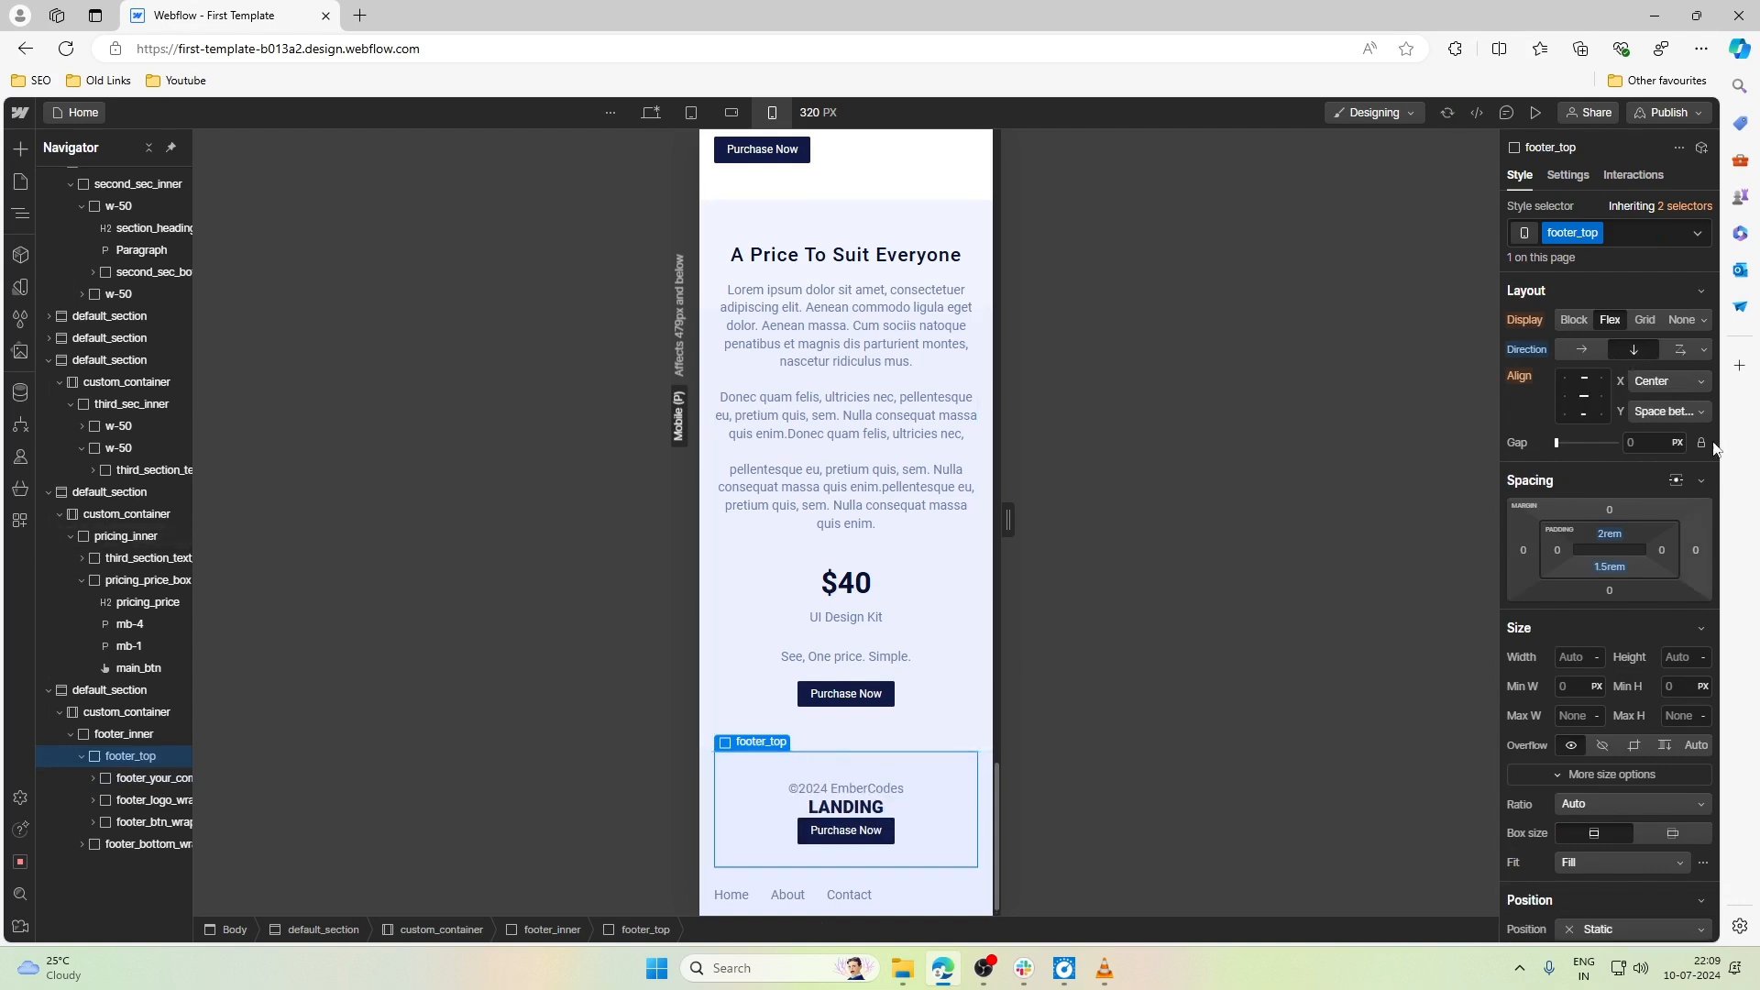
click(1560, 390)
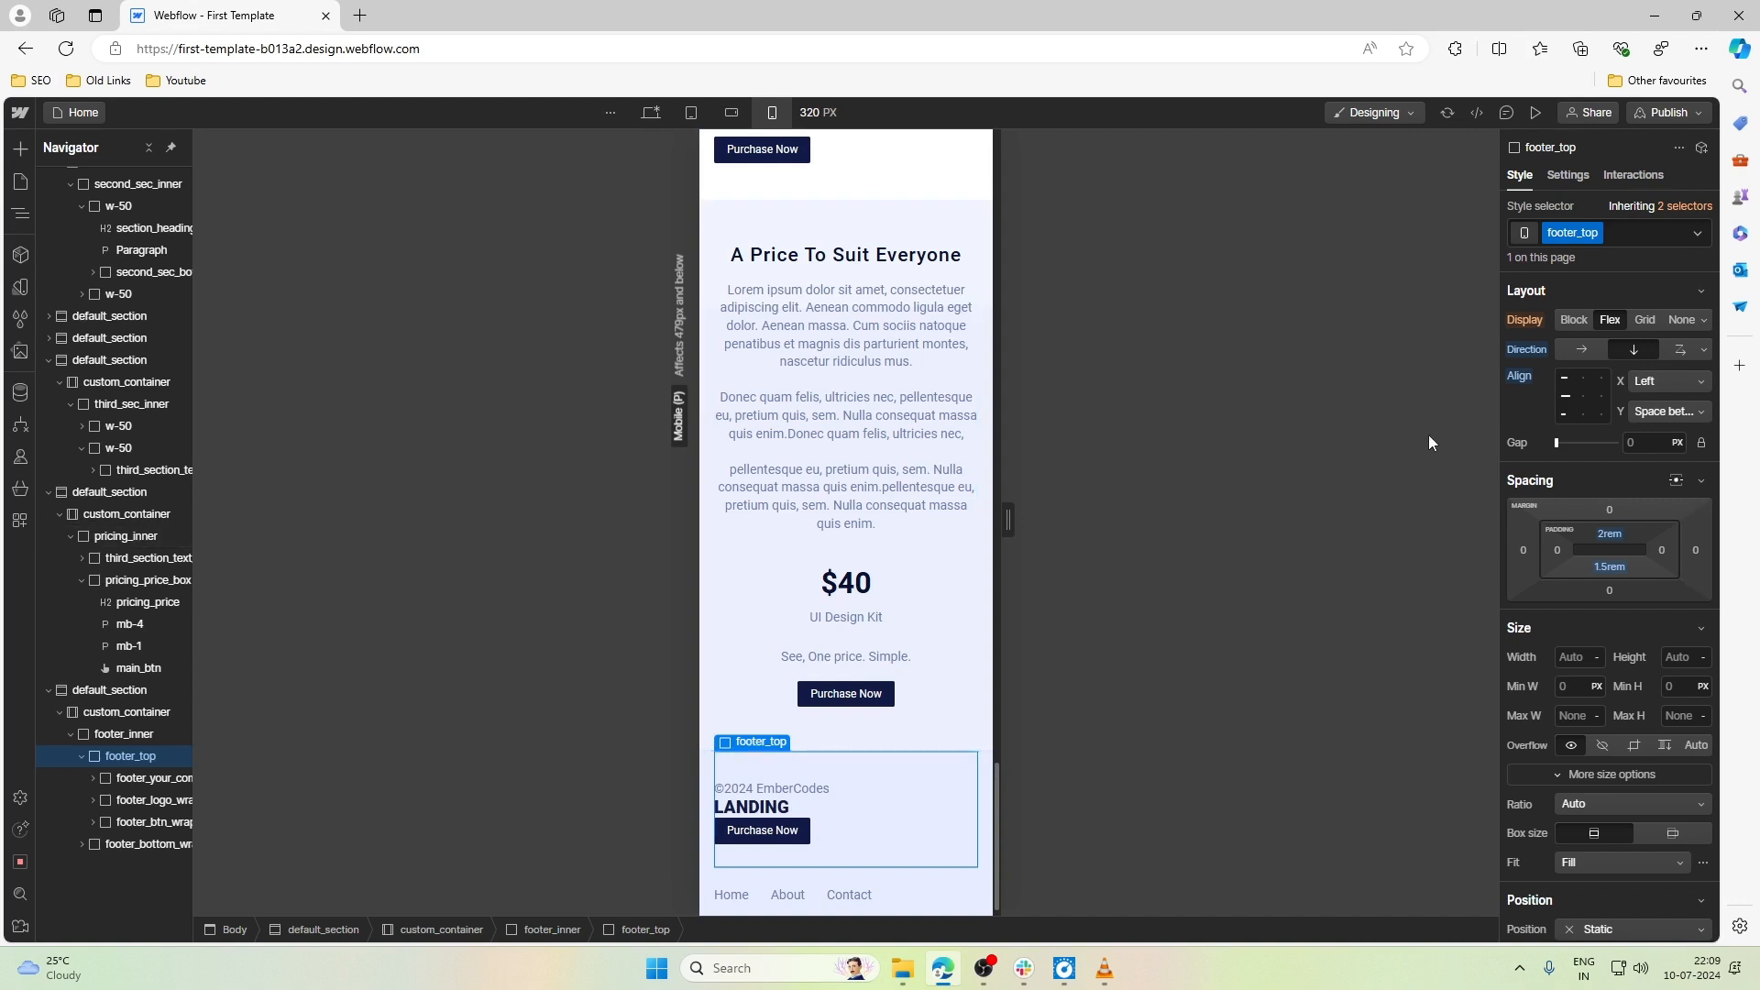
- Set the gap of footer_top to 0.5rem and align its items to the horizontal center
scroll(872, 790, down, 1)
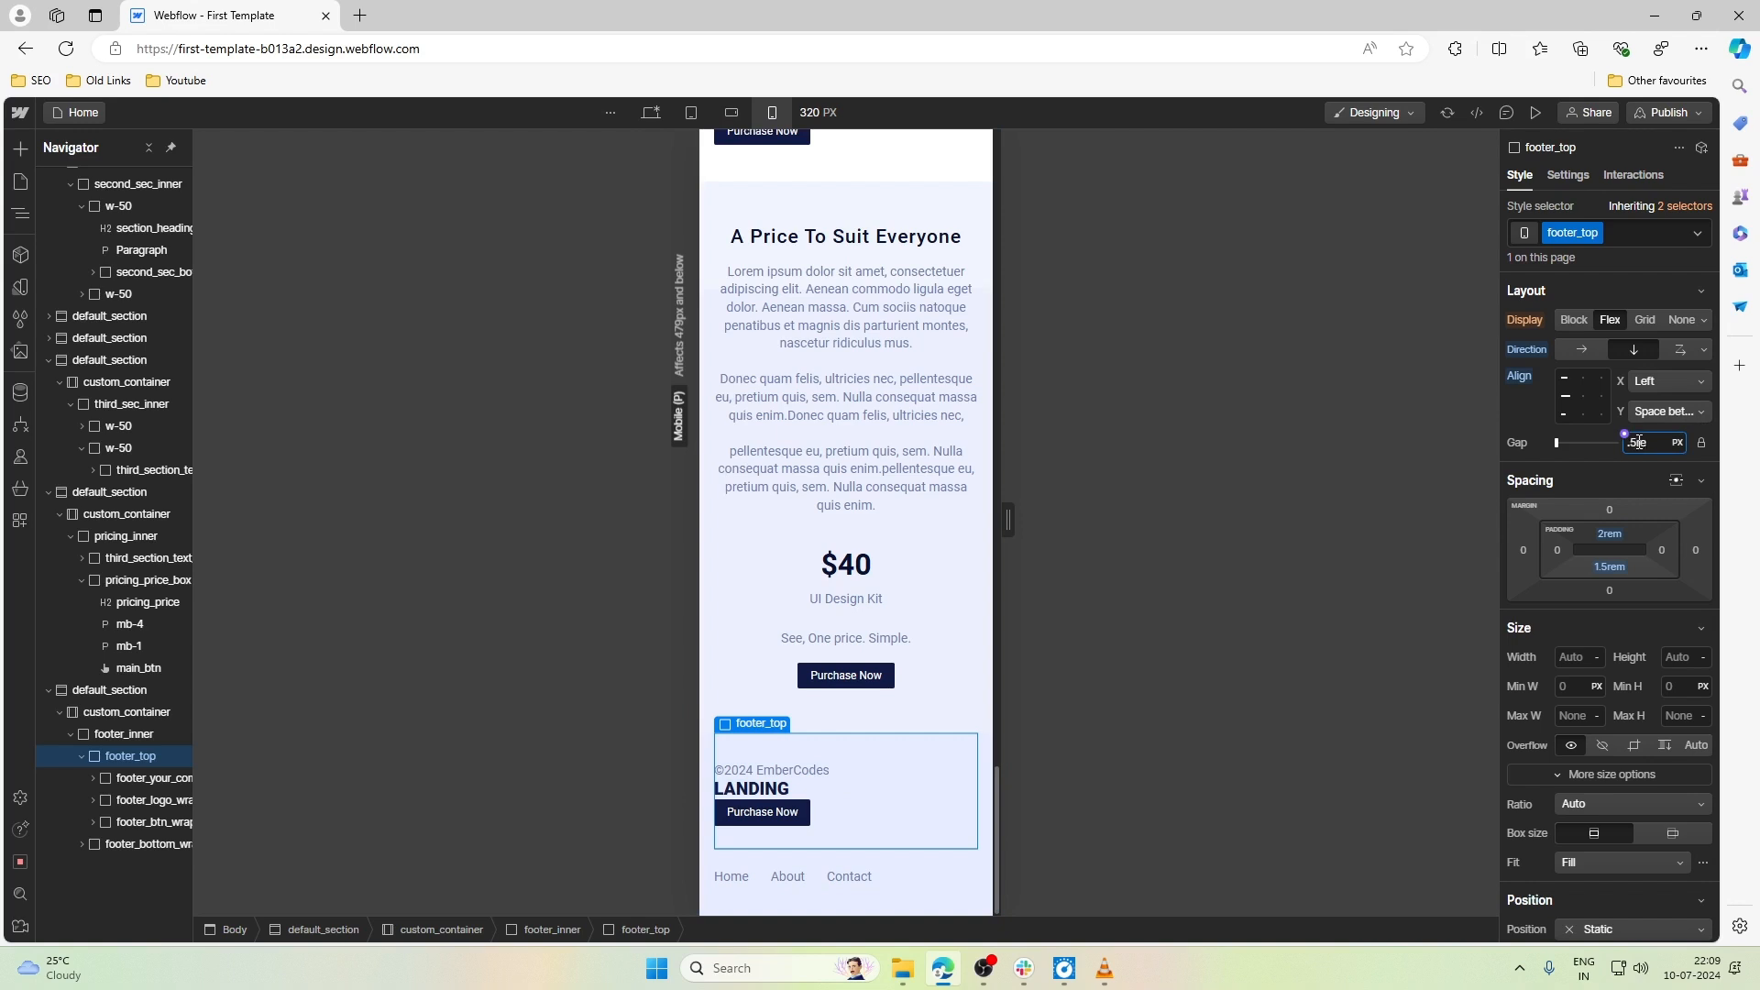
key(Return)
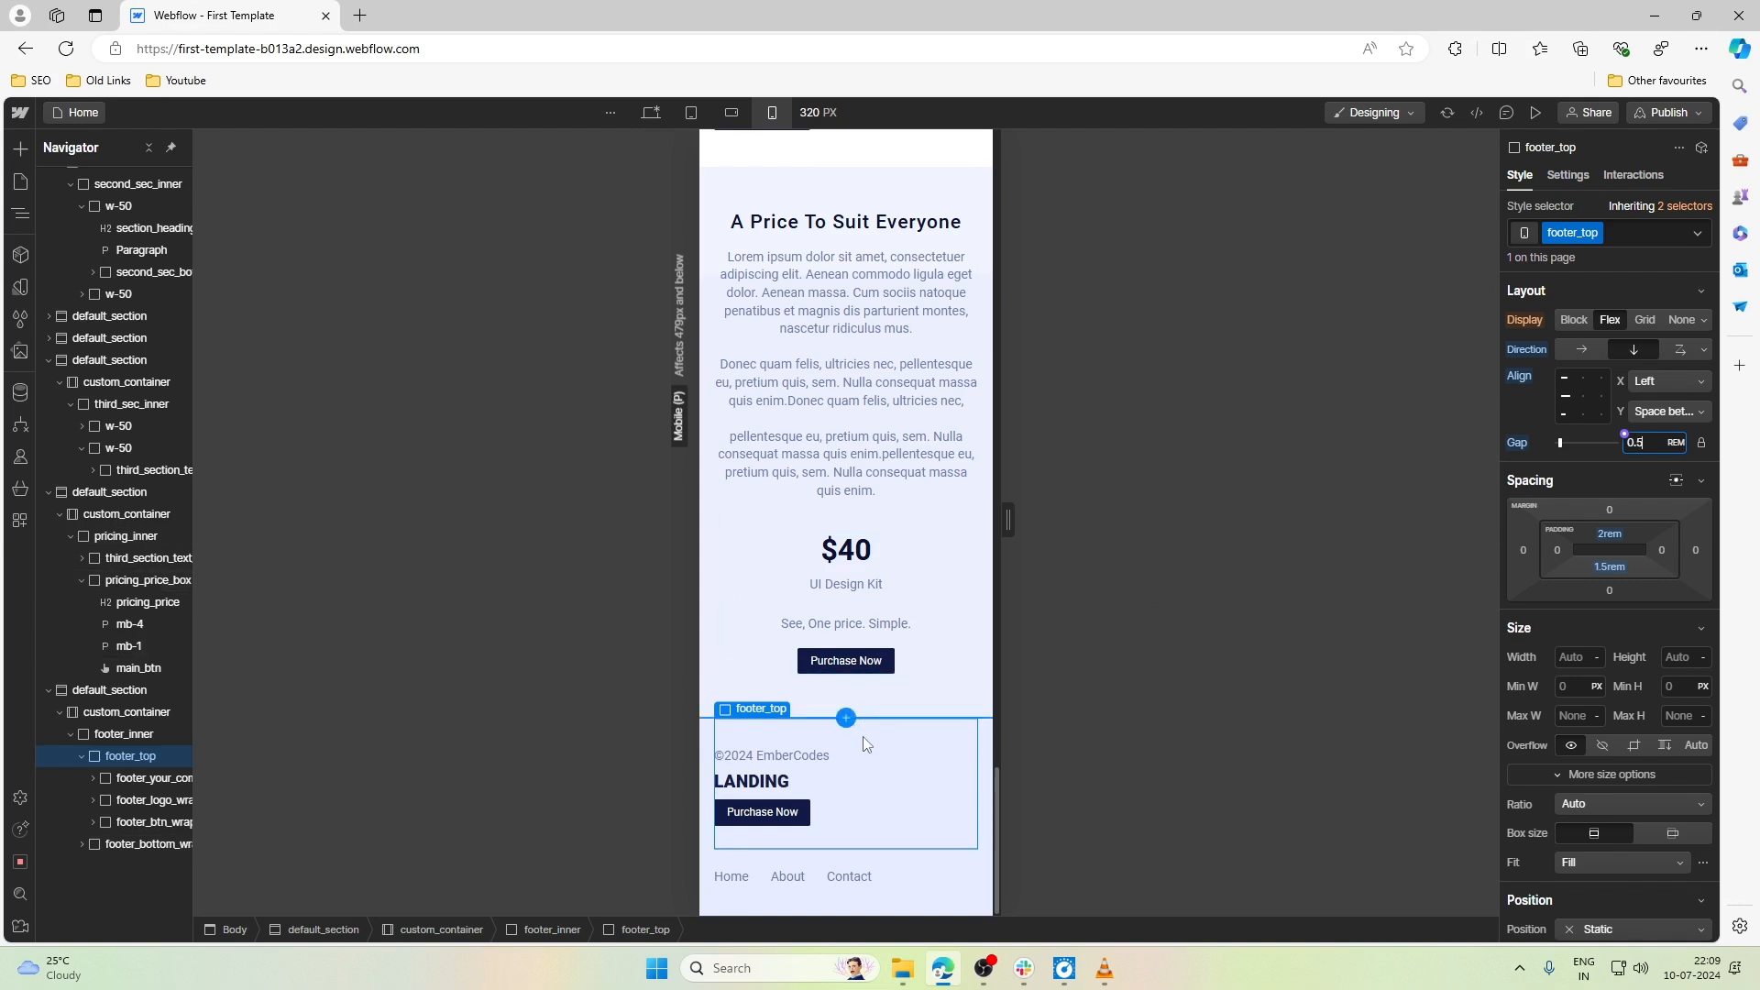
click(905, 693)
click(865, 768)
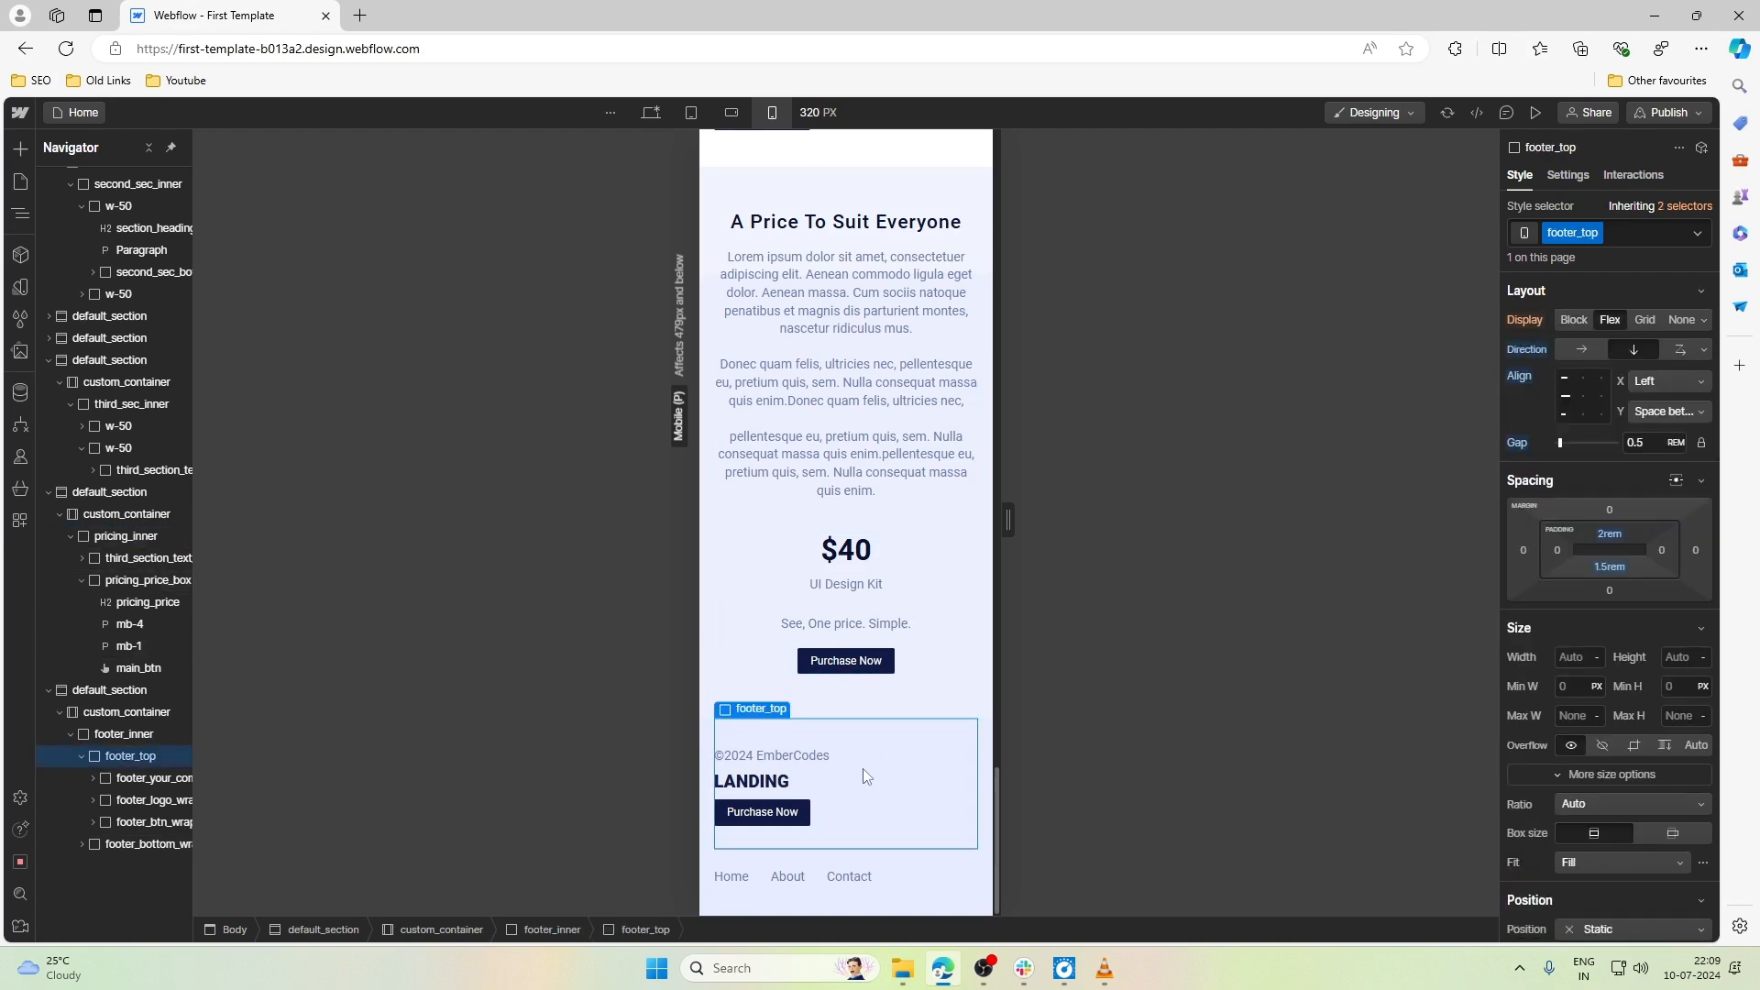
click(1583, 397)
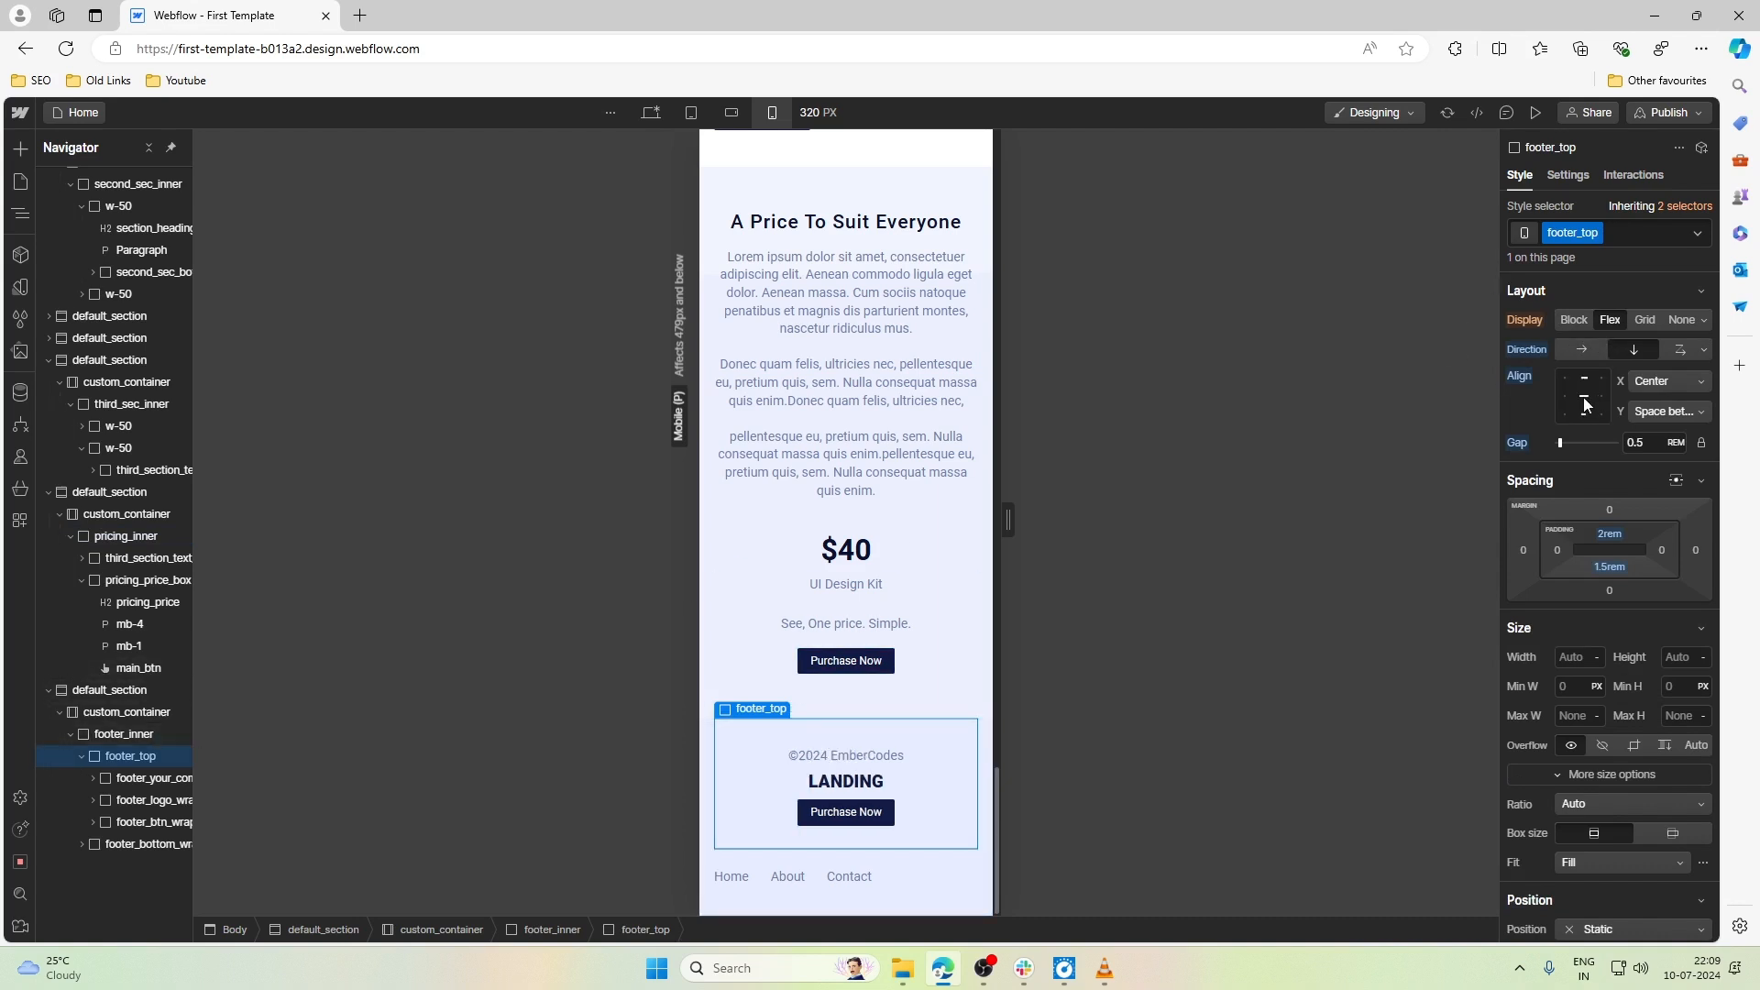
- Set the flex direction of footer_bottom_wrap to vertical and align its items to the horizontal center
click(924, 871)
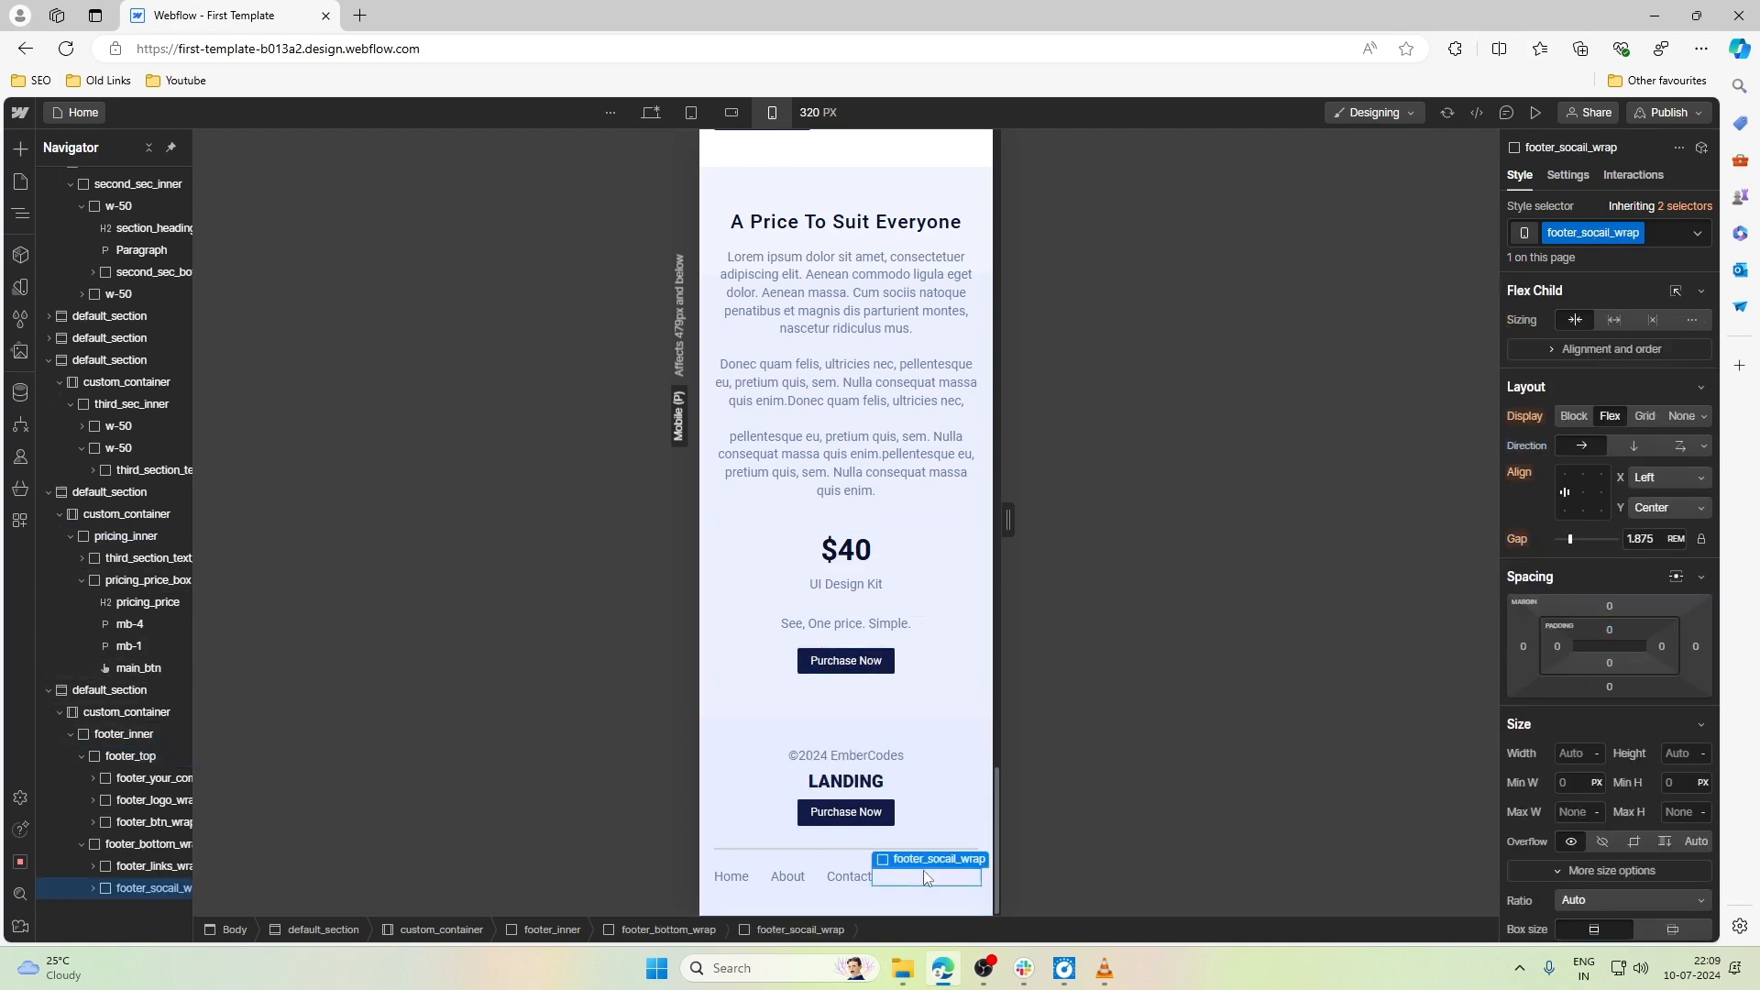
click(821, 884)
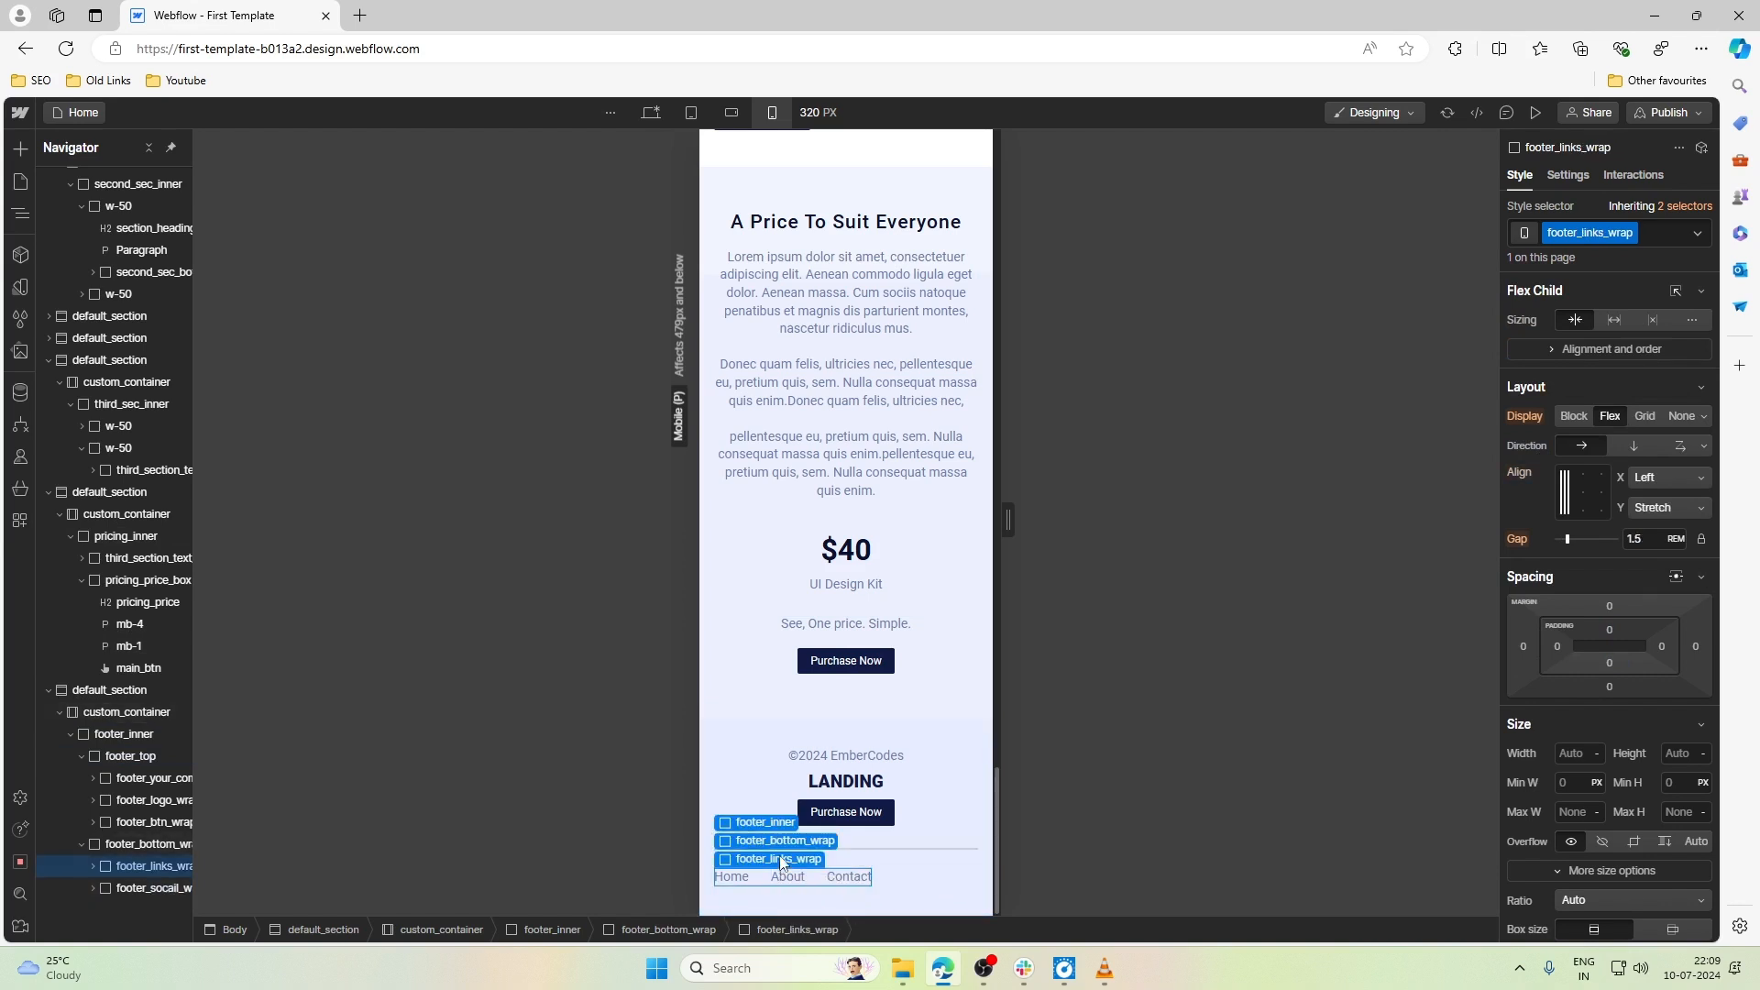
click(782, 857)
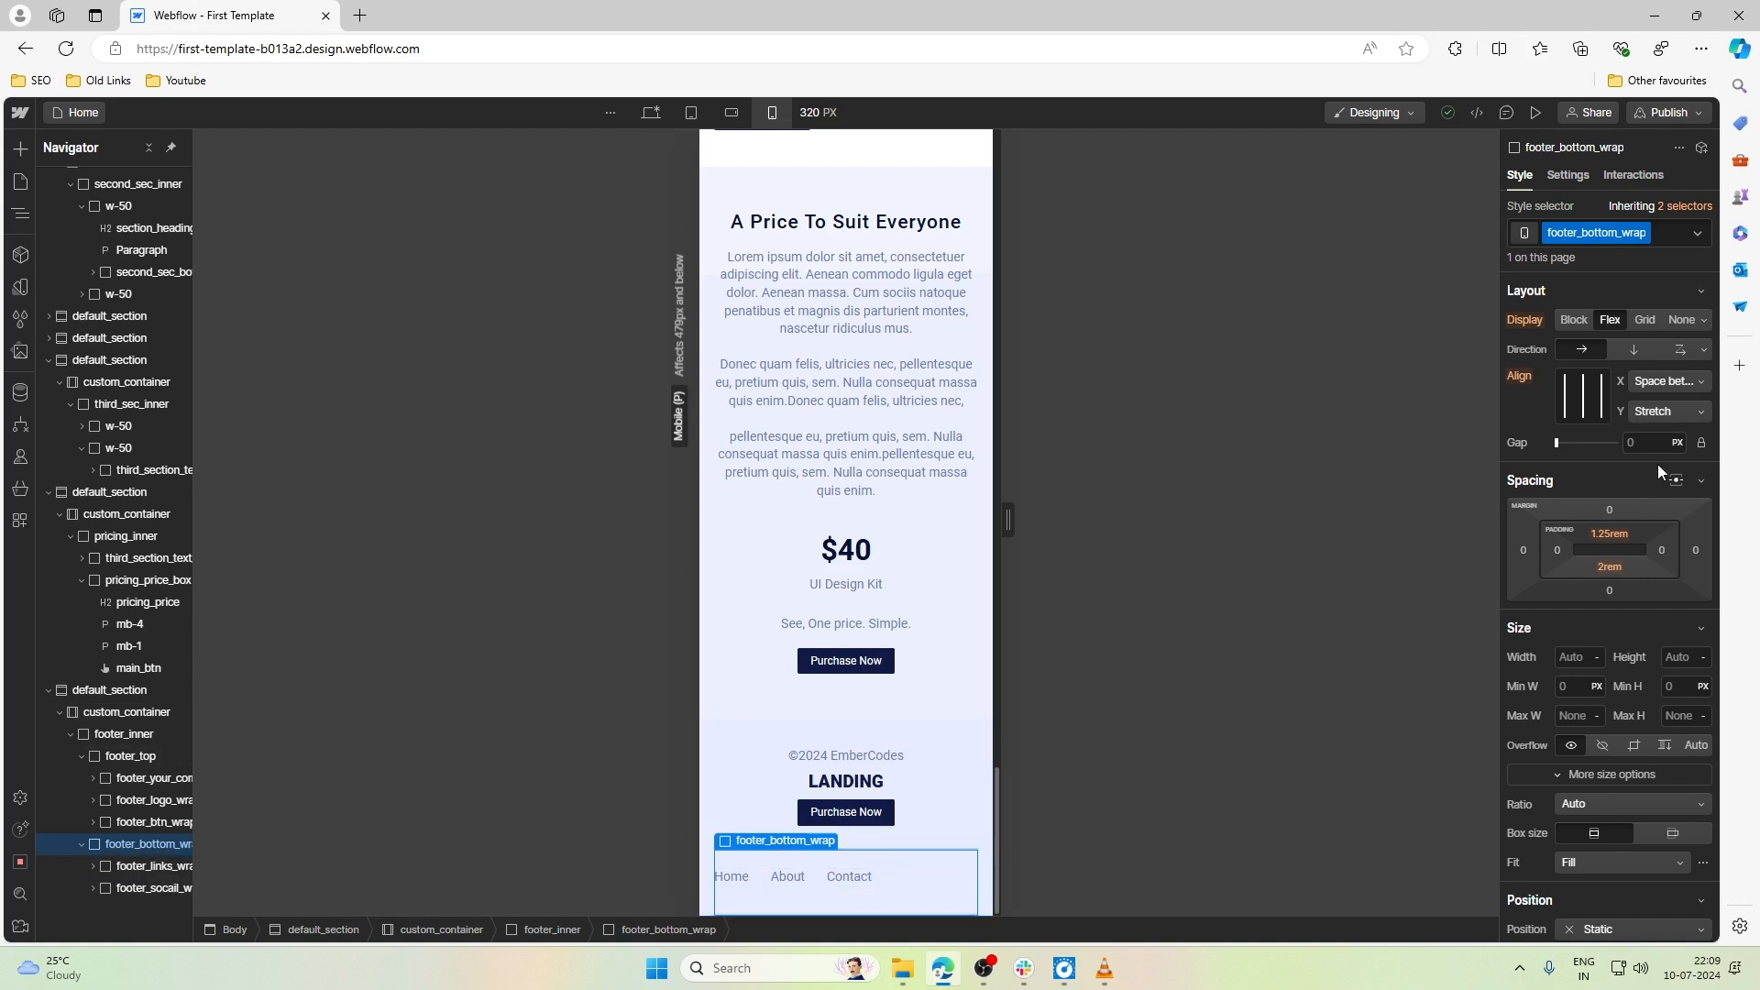
click(1679, 352)
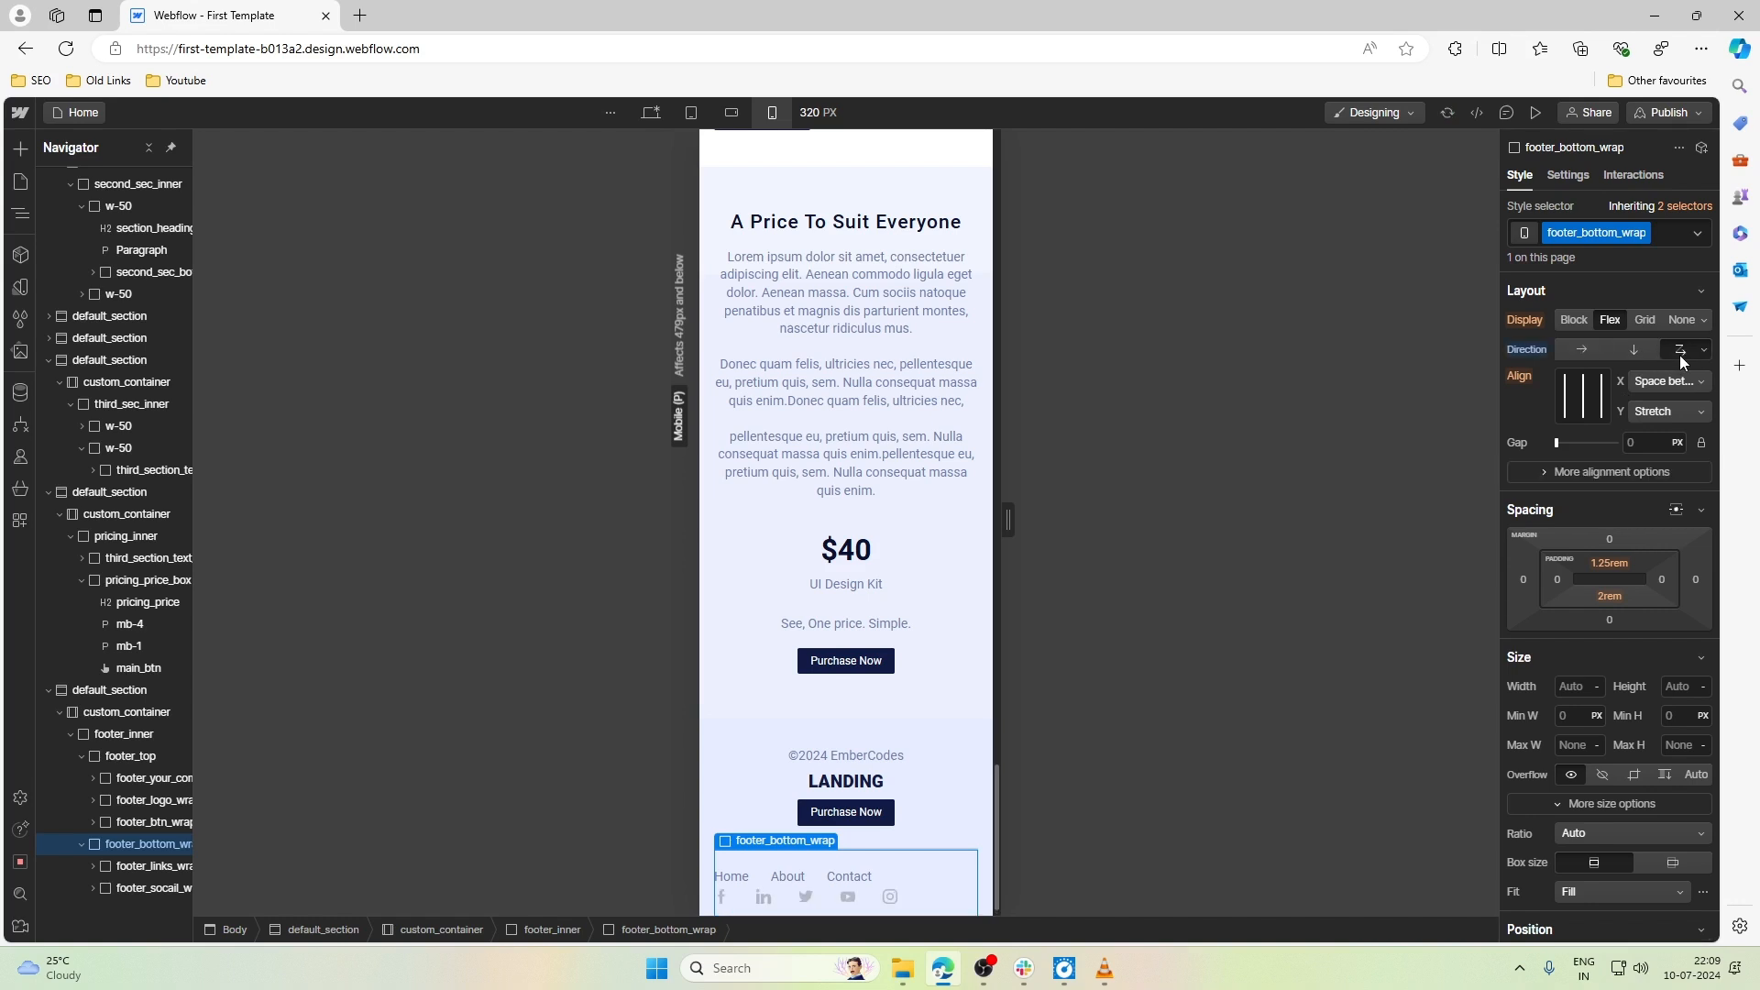
click(1637, 354)
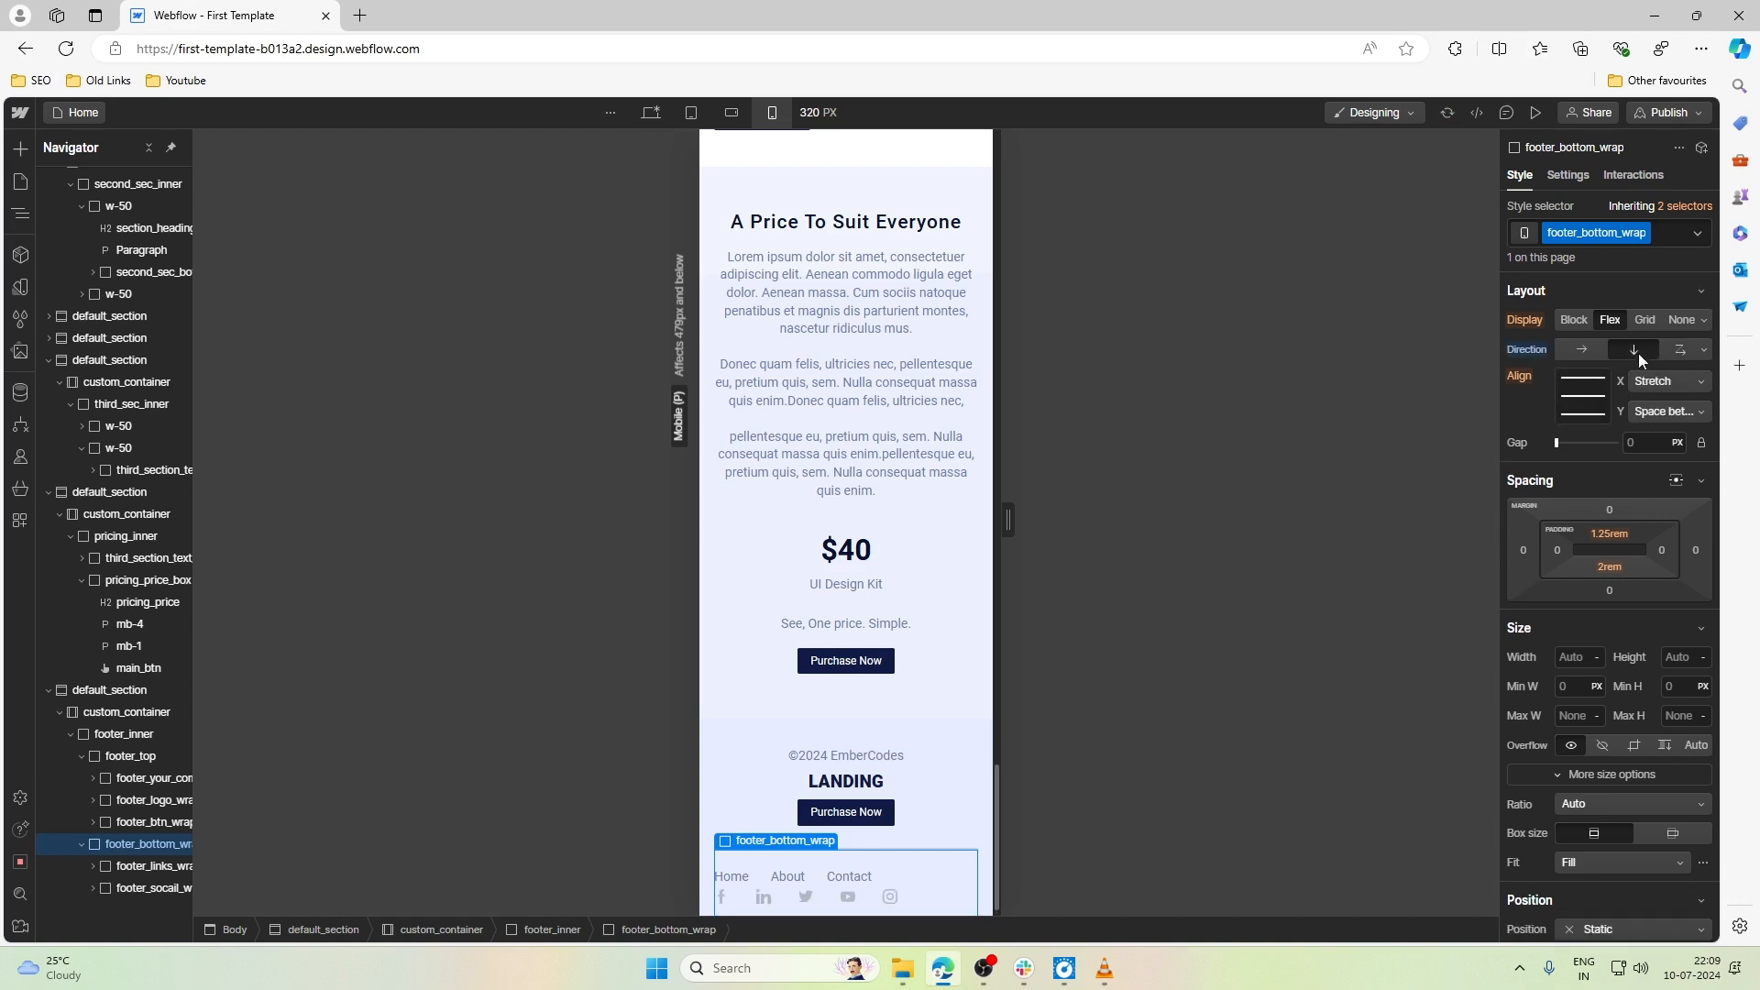
click(1584, 380)
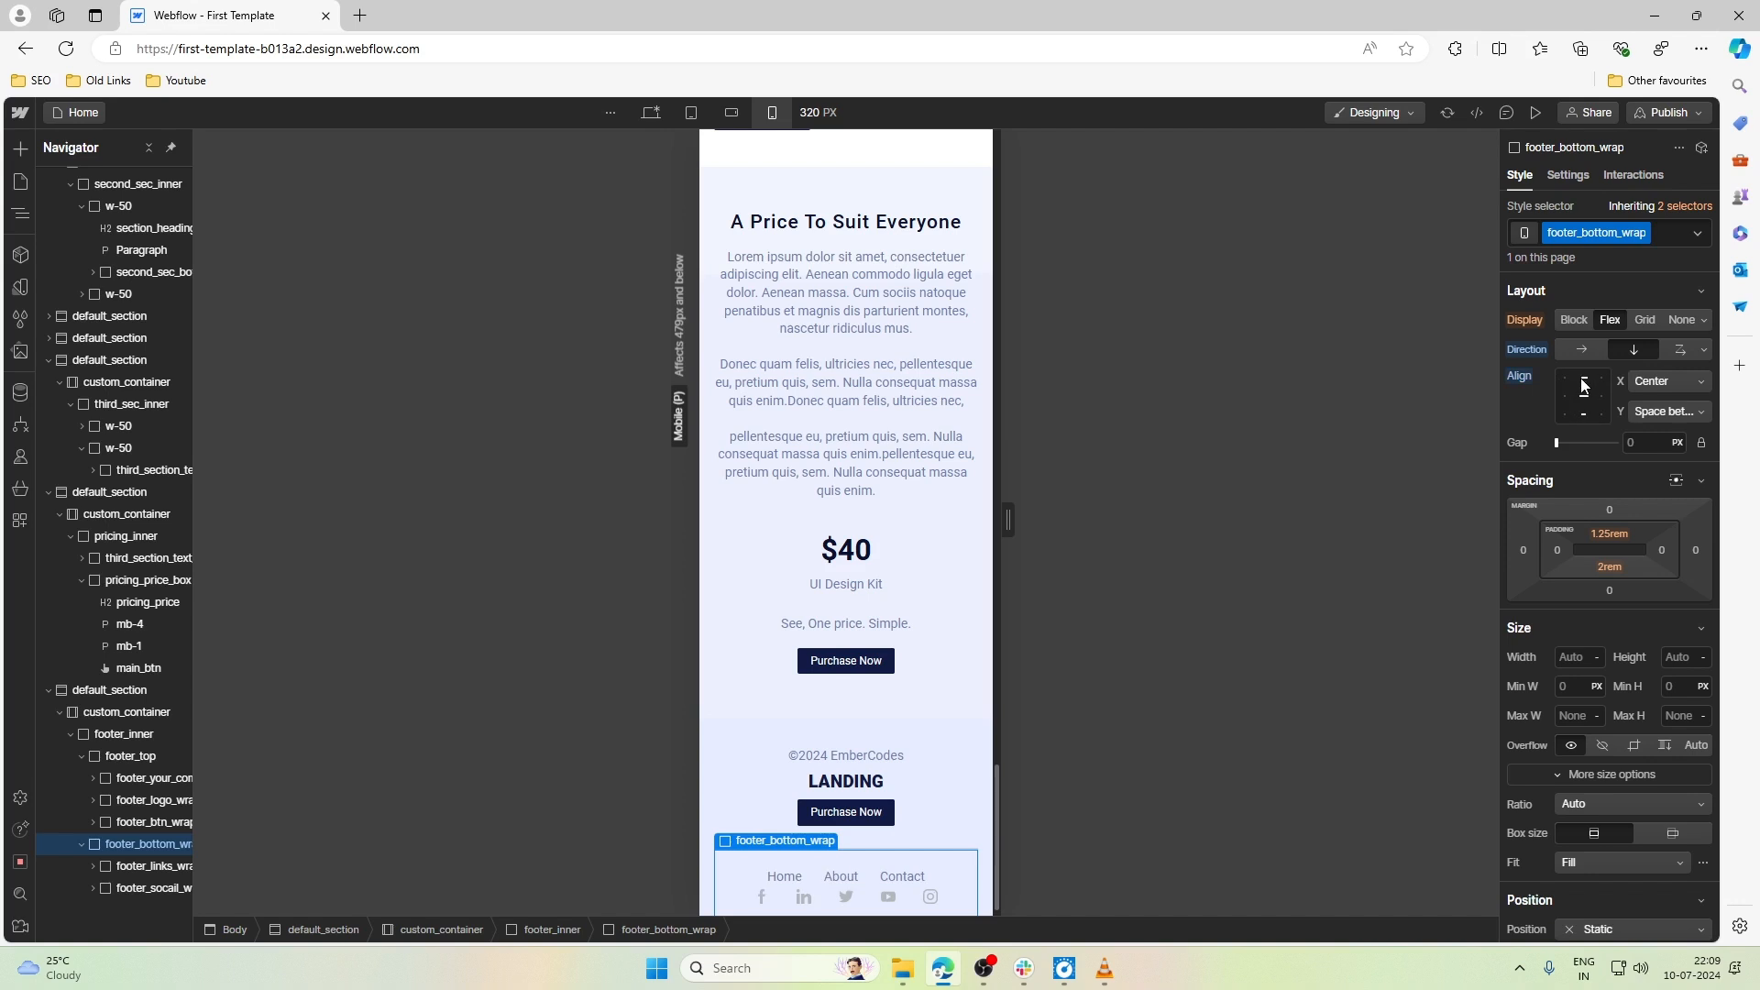
- Stack the Home, About and Contact links in footer_links_wrap vertically and align them to the horizontal center
scroll(846, 734, down, 1)
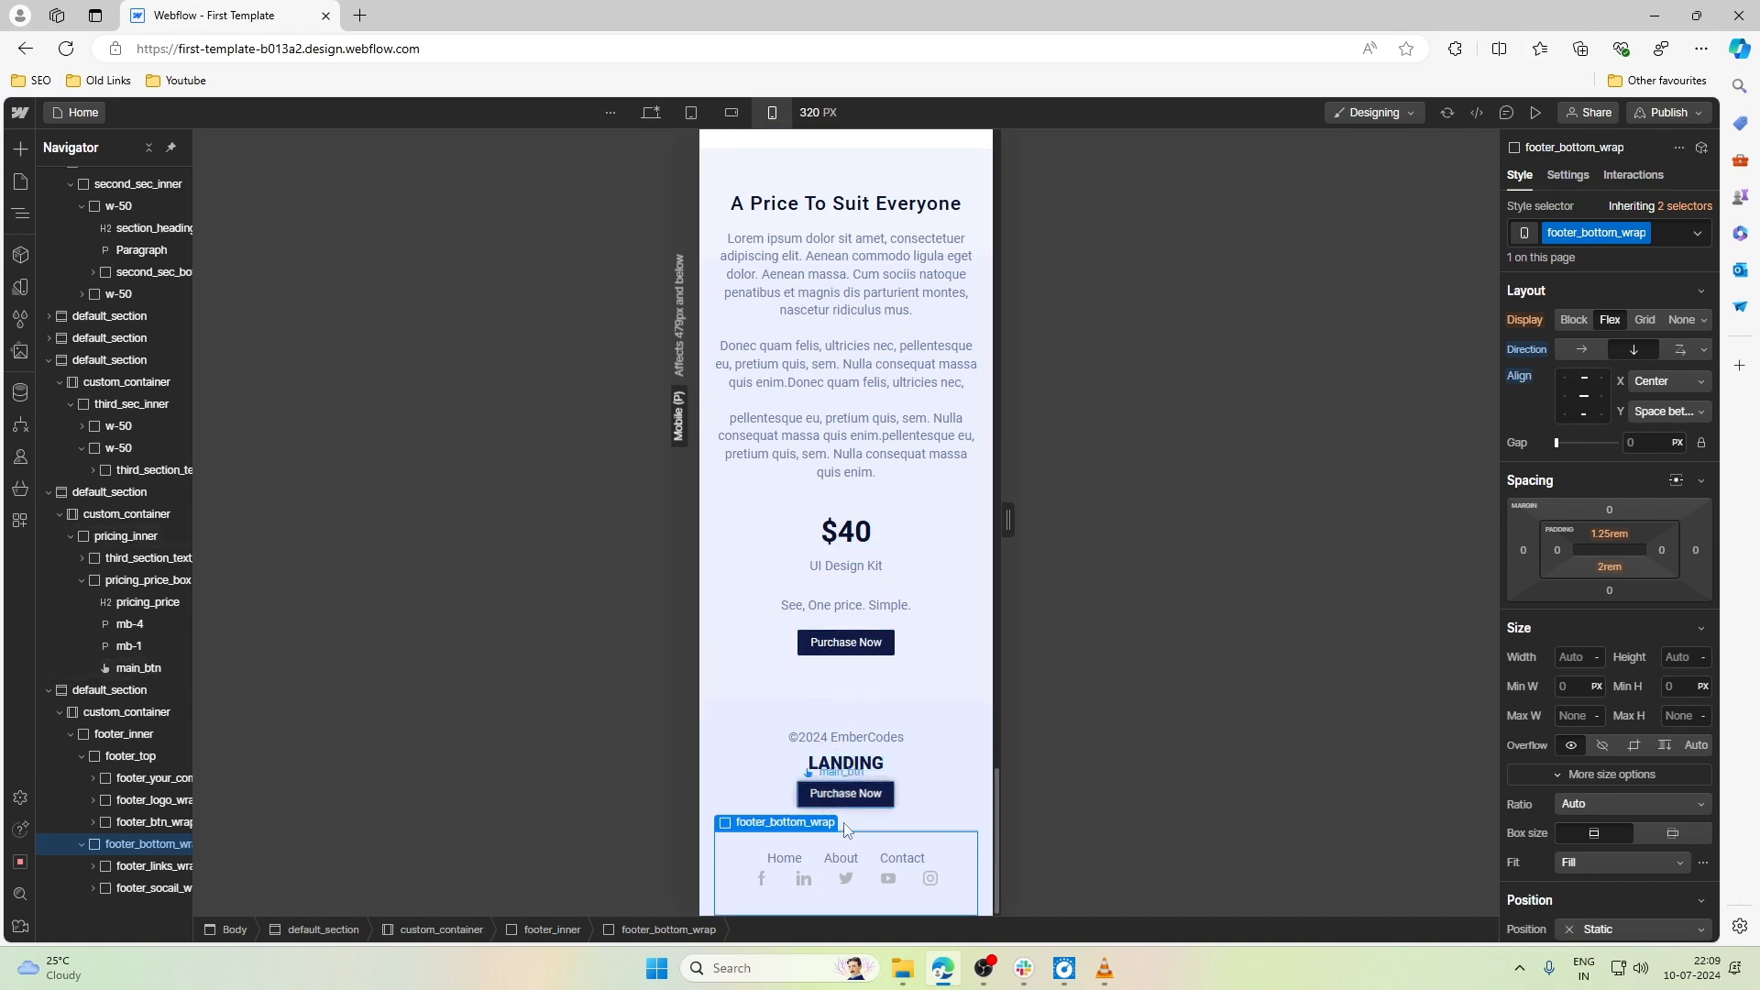
click(814, 865)
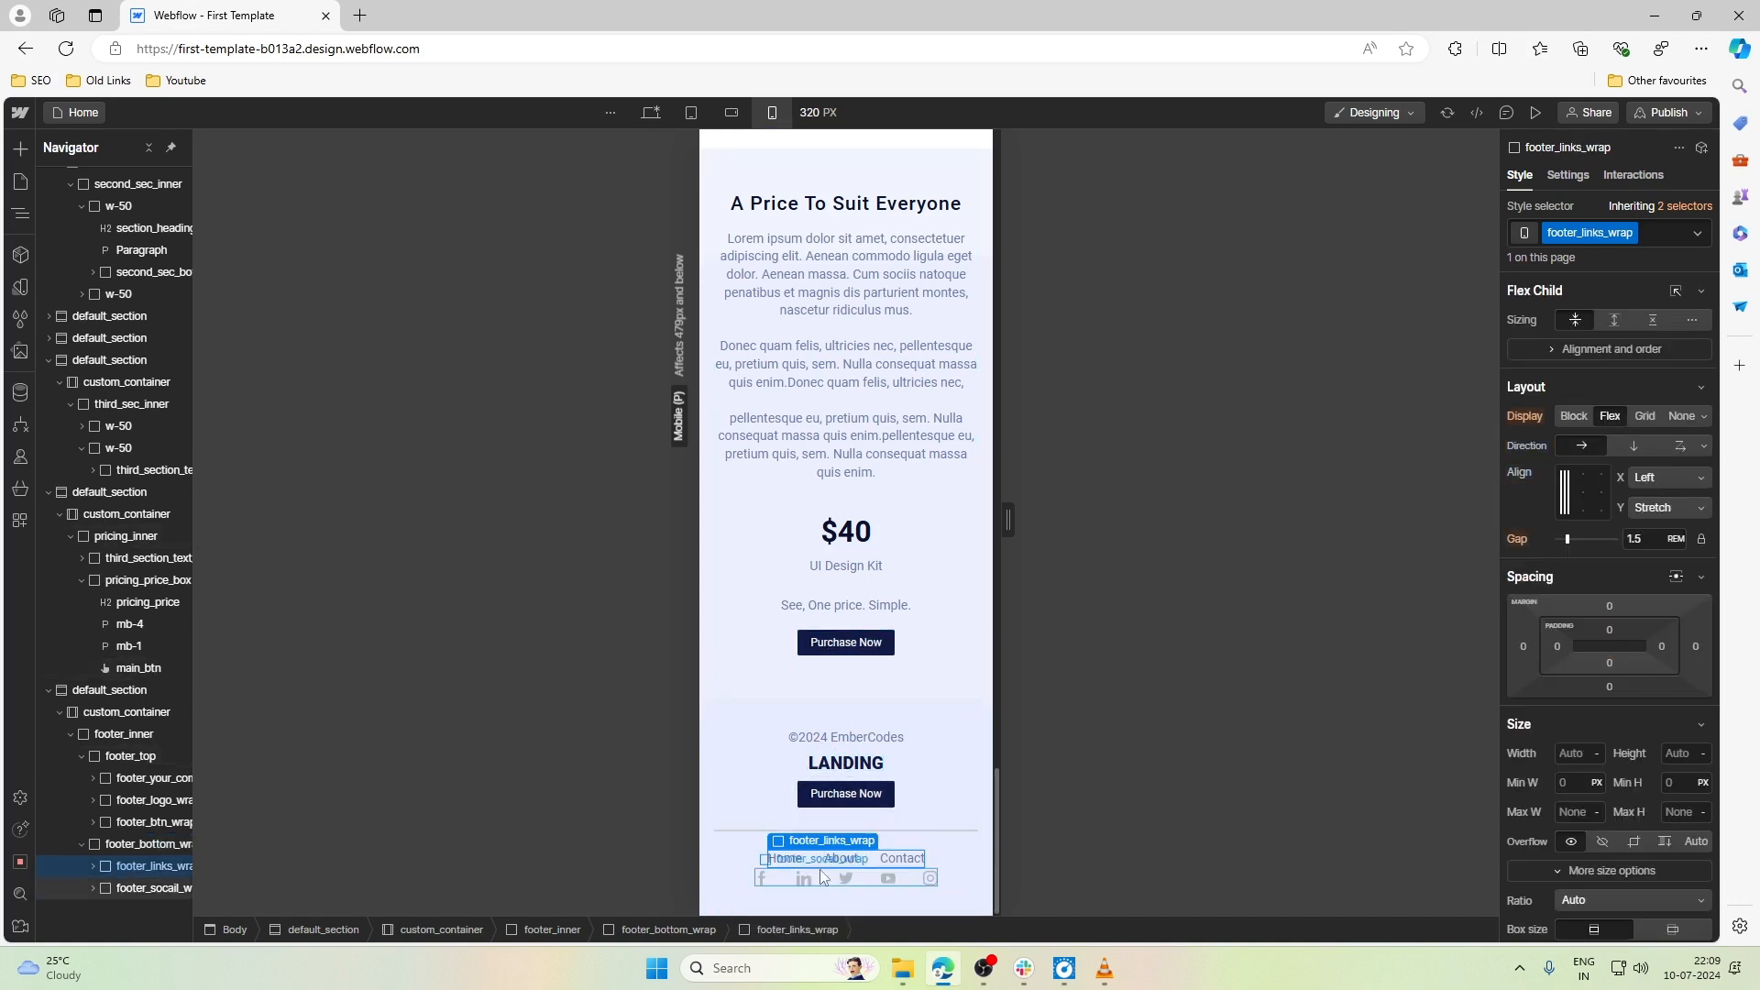
click(1626, 447)
scroll(845, 688, down, 1)
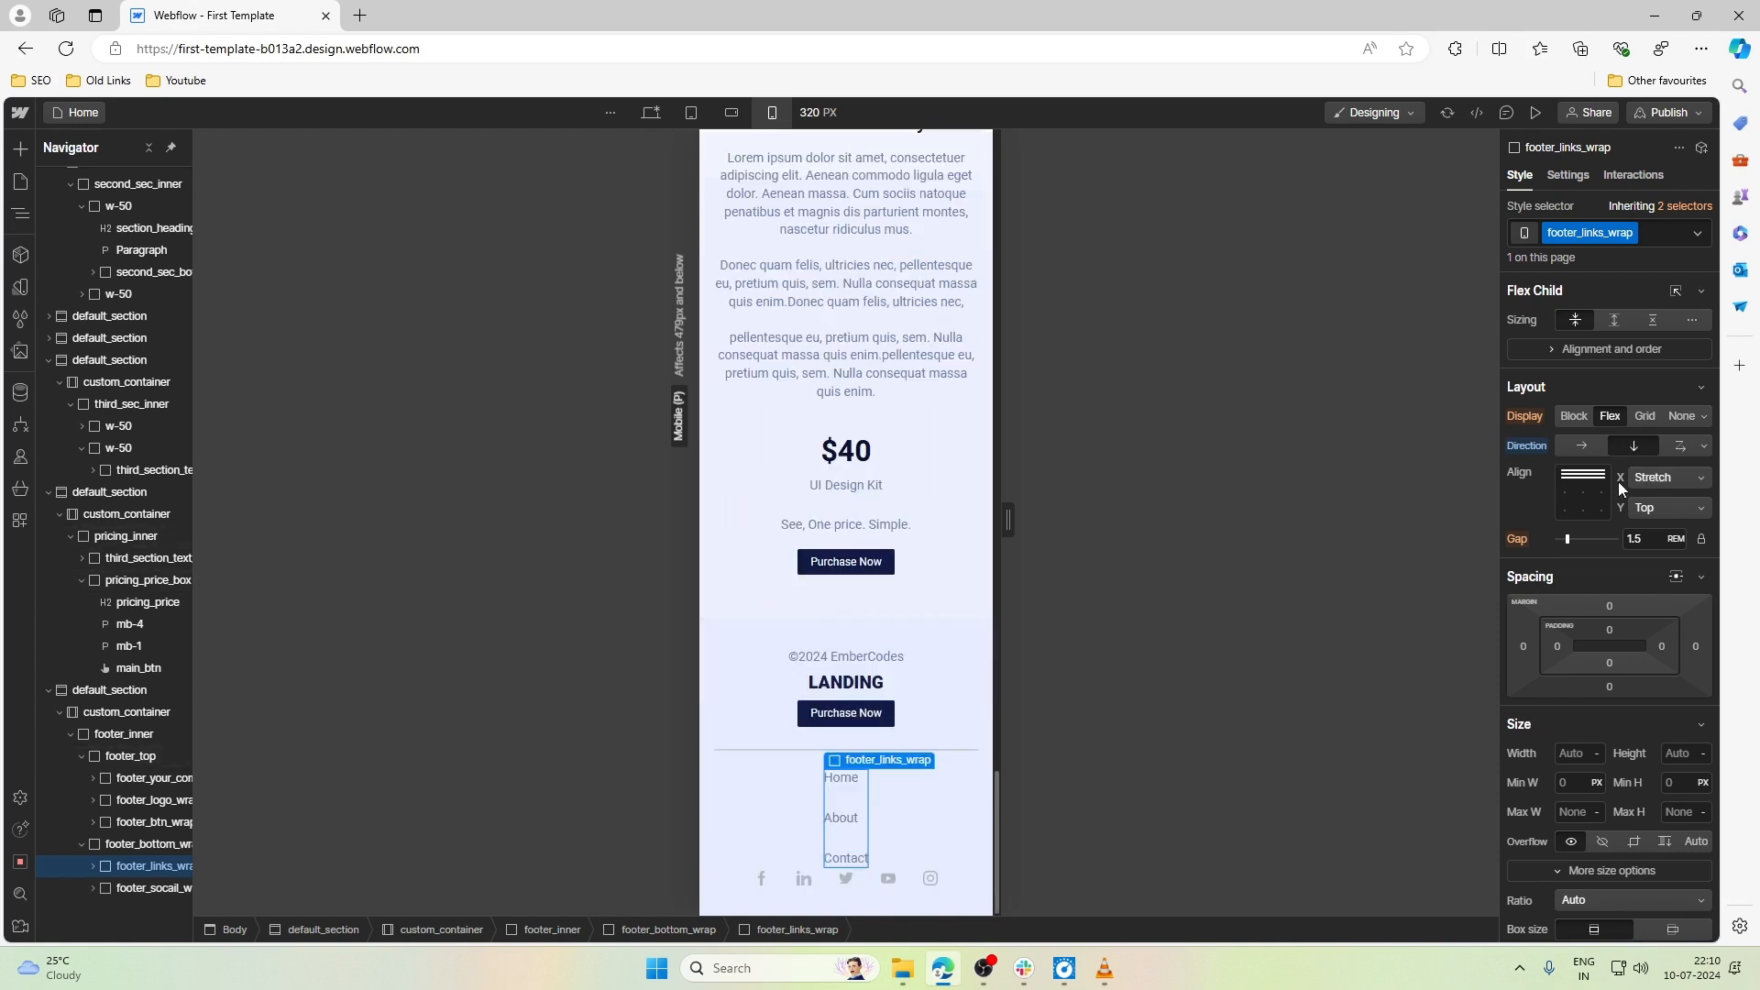
click(1582, 480)
- Set the gap between the links in footer_links_wrap to 0.5rem
click(871, 882)
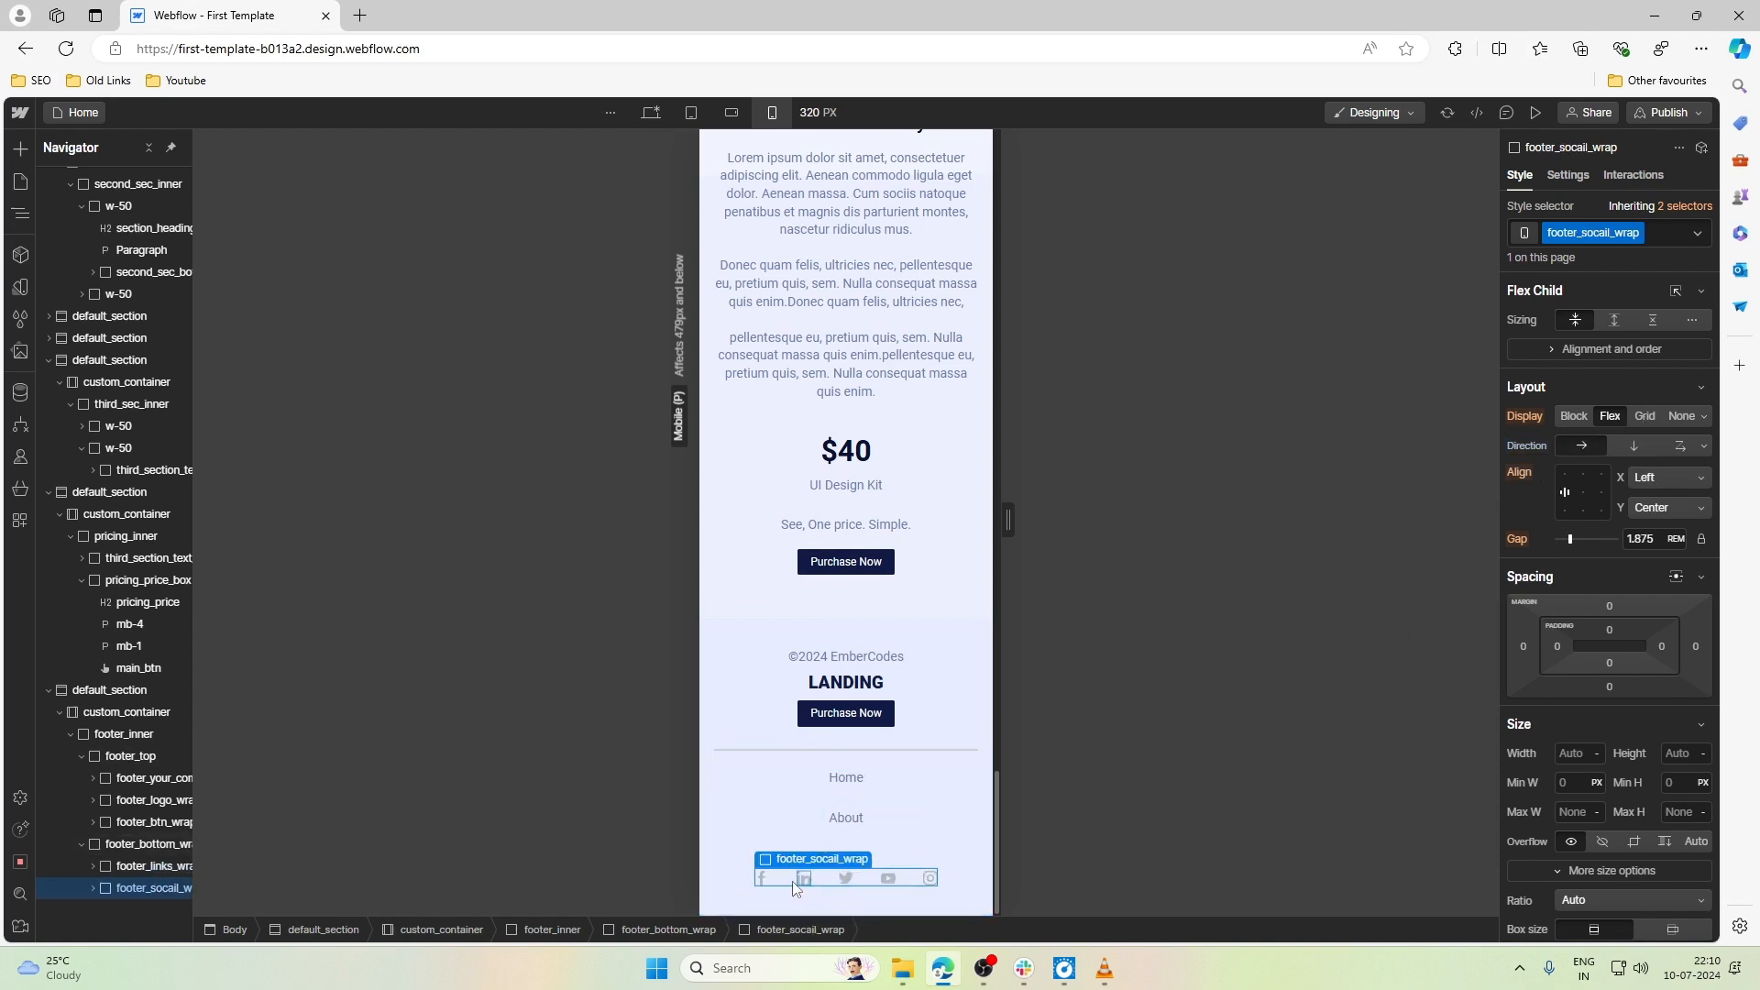
click(903, 814)
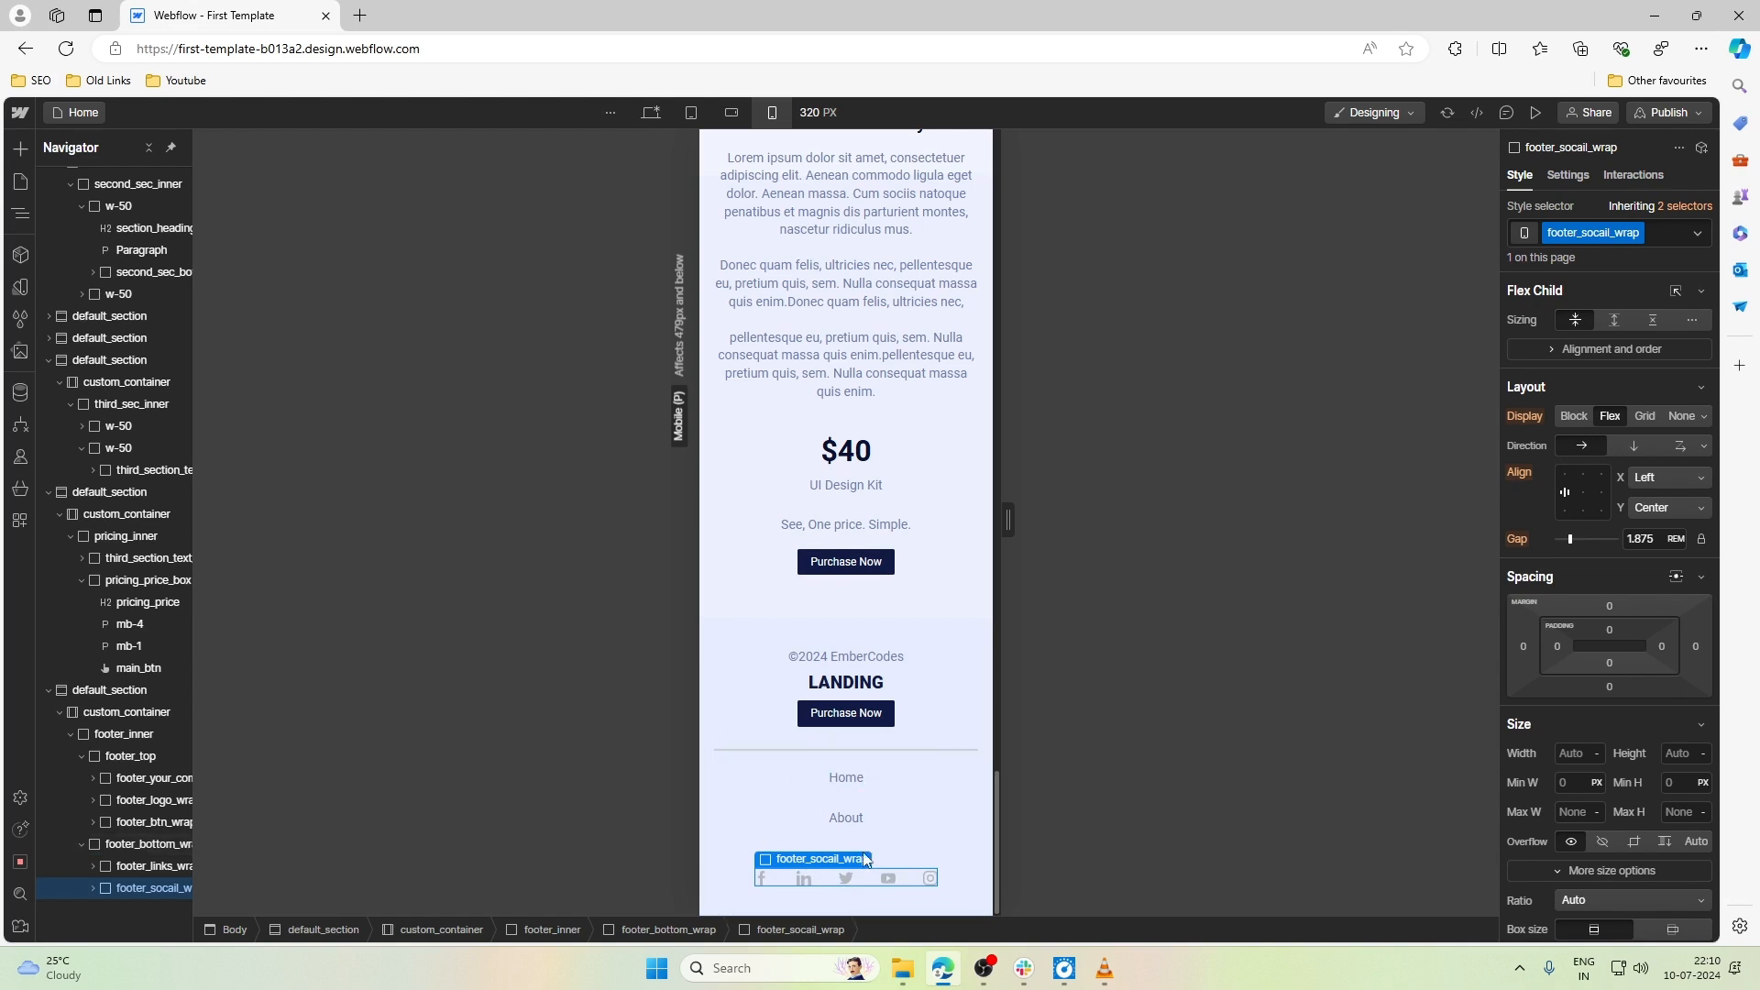
click(848, 782)
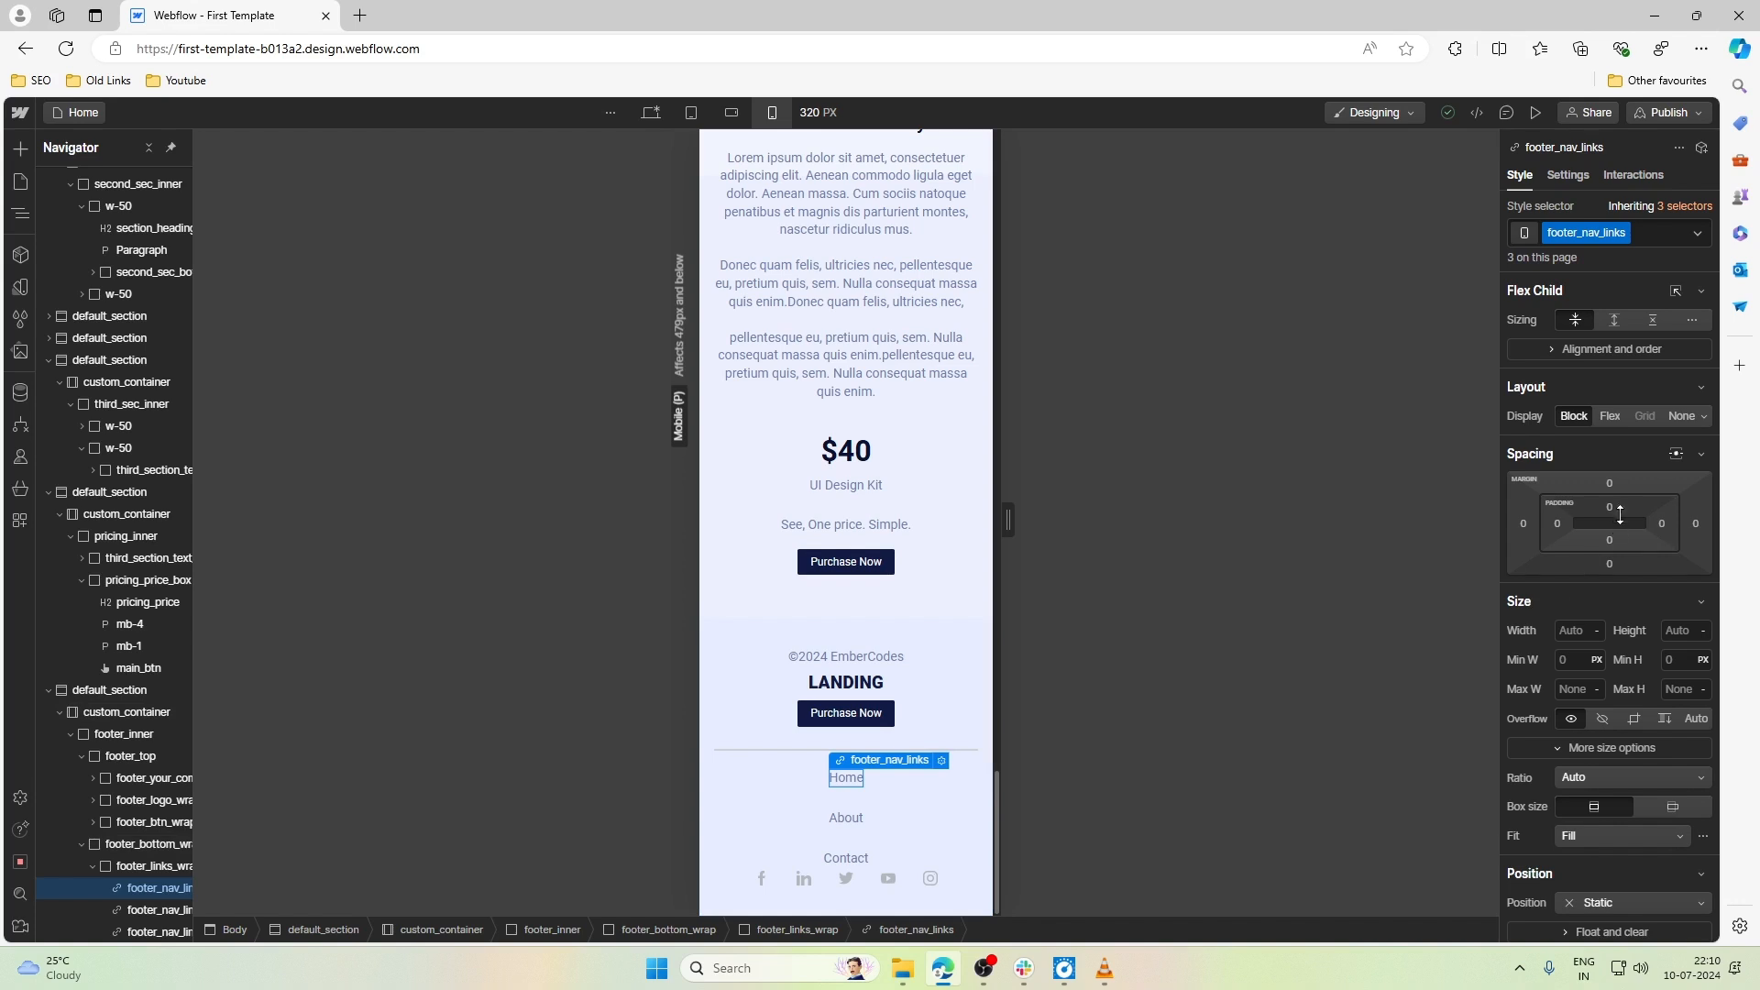
click(863, 759)
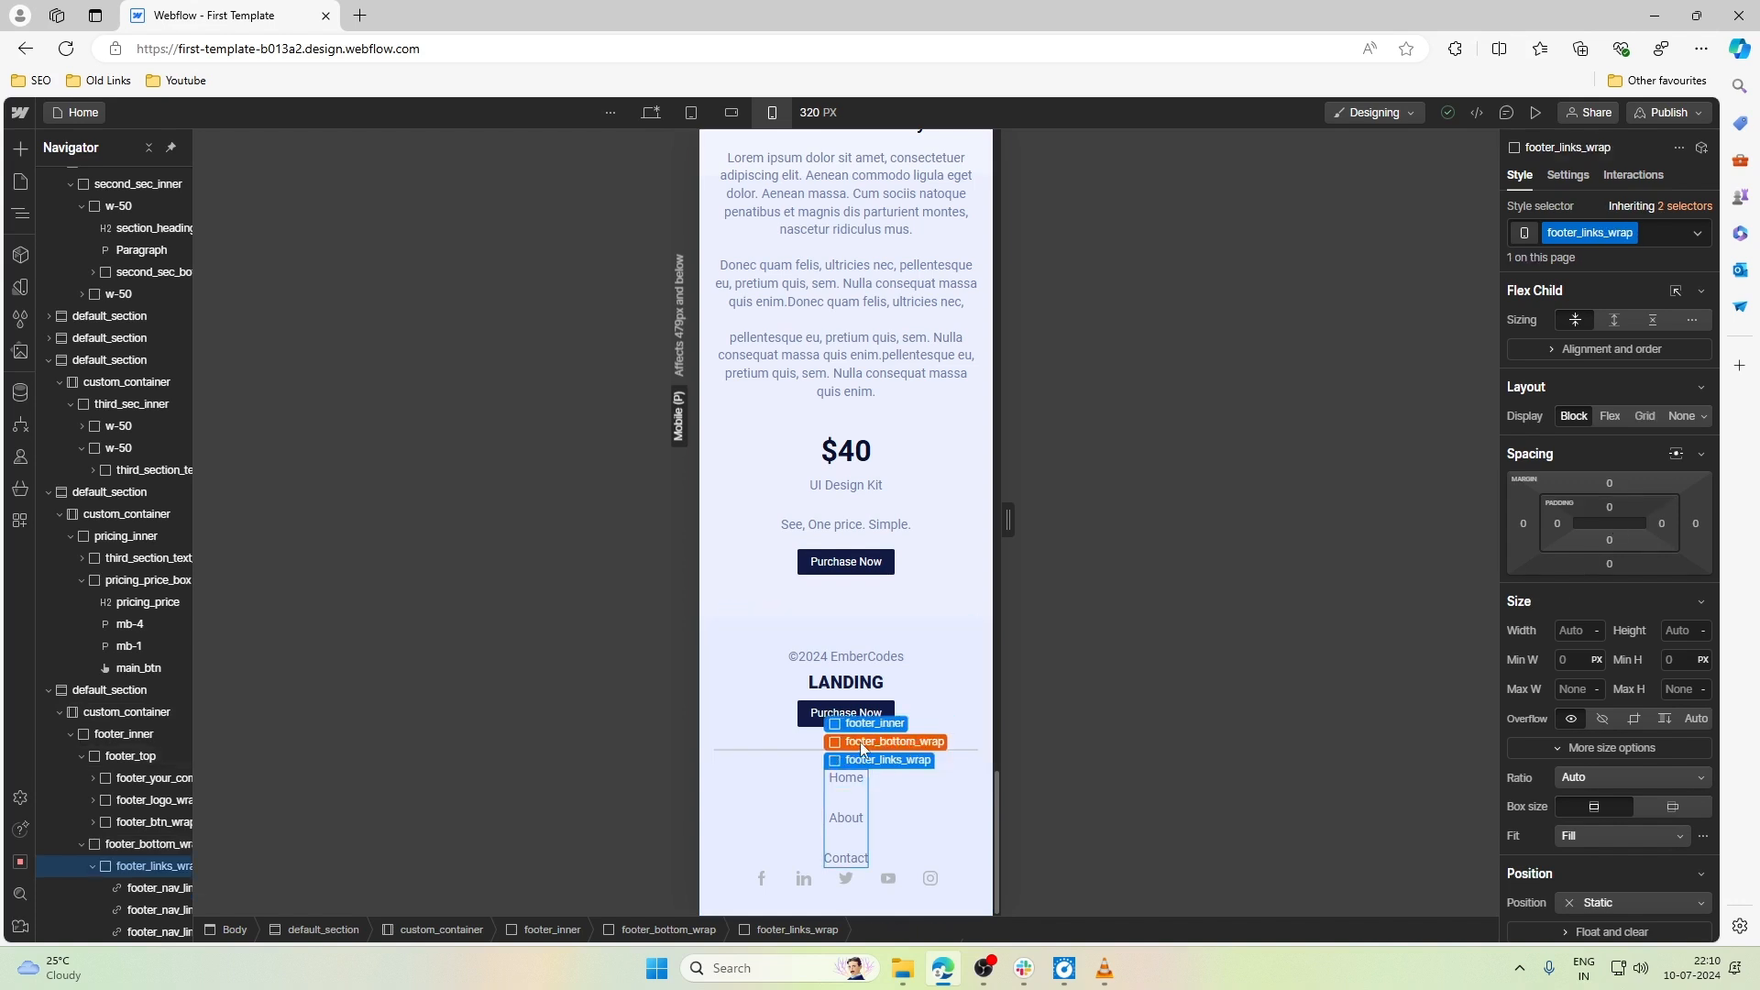
click(1609, 415)
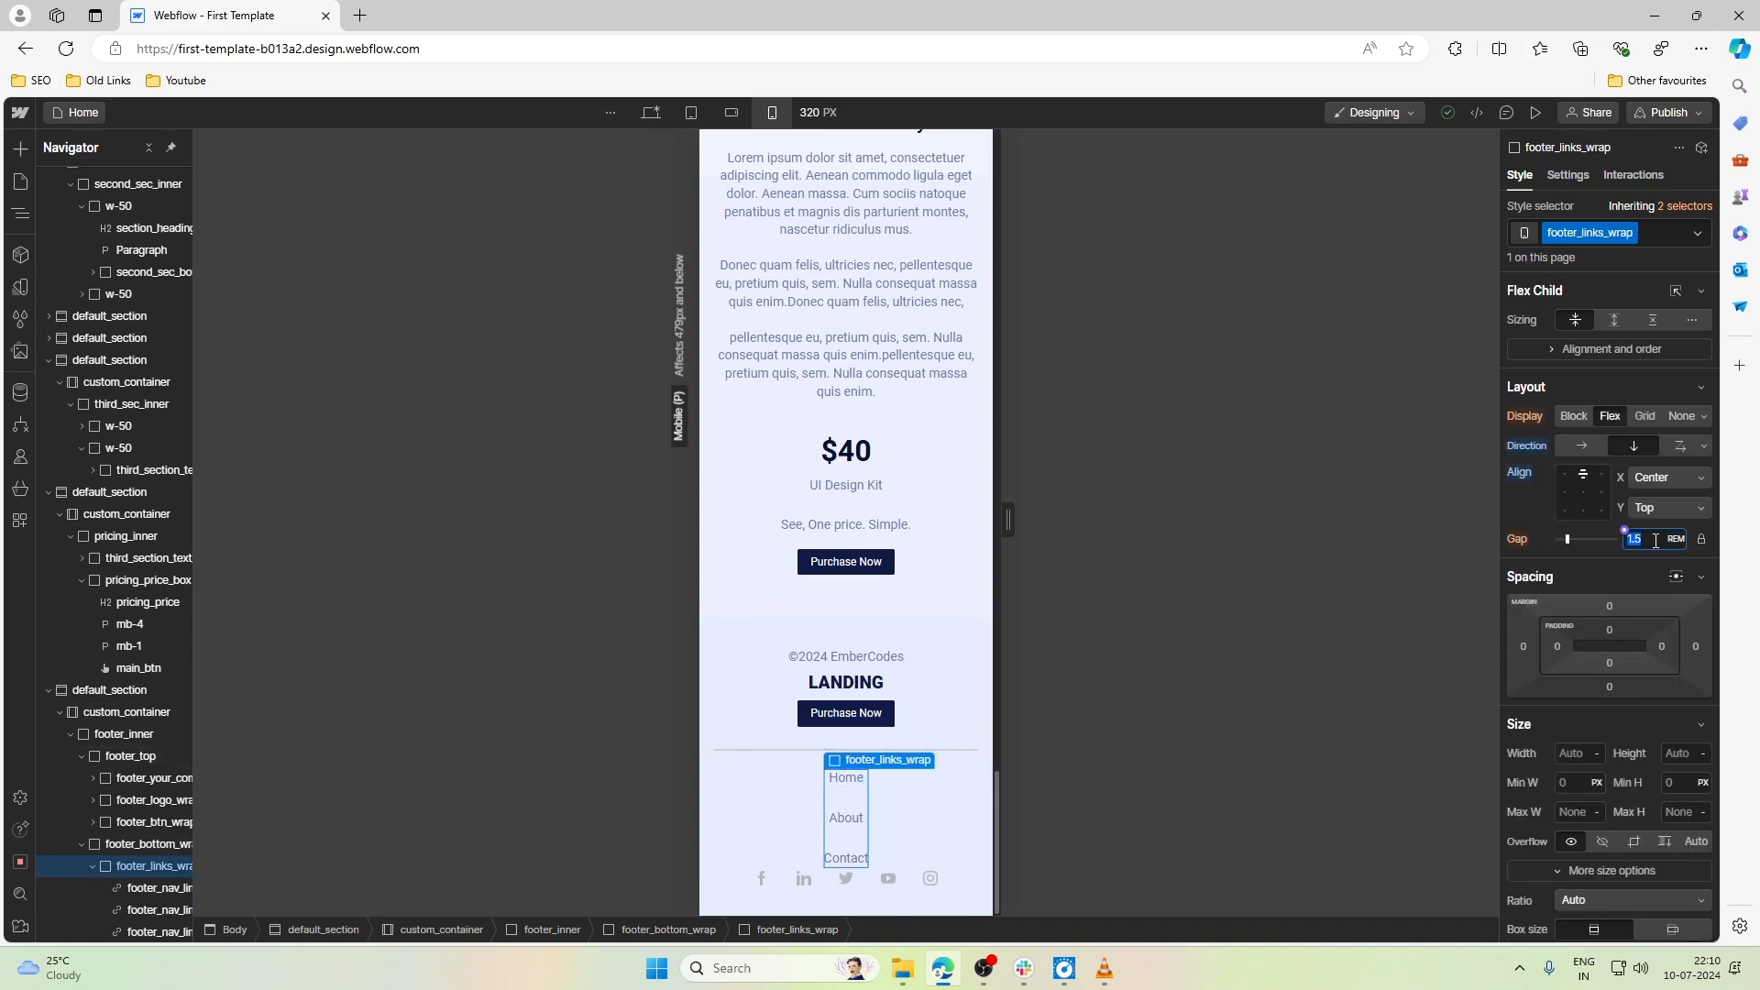
key(alt+Down)
key(alt+Down)
key(alt+Down)
key(alt+Down)
key(alt+Down)
key(alt+Down)
key(alt+Down)
key(alt+Down)
key(alt+Down)
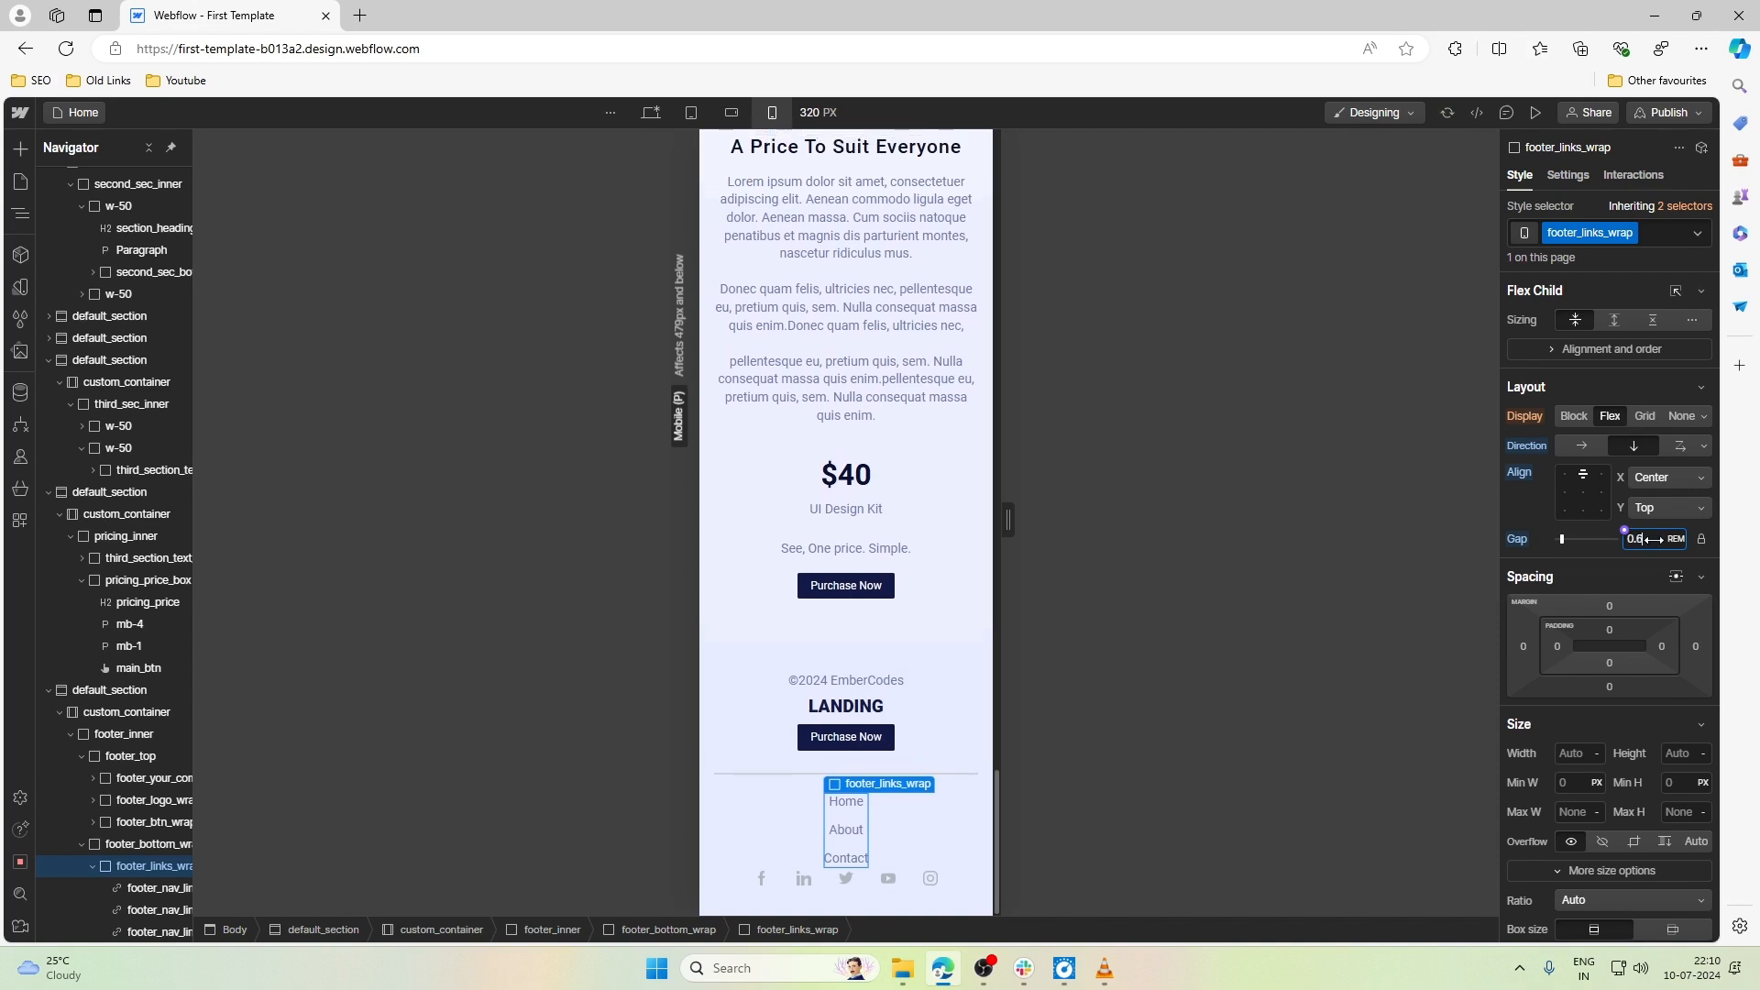
key(alt+Down)
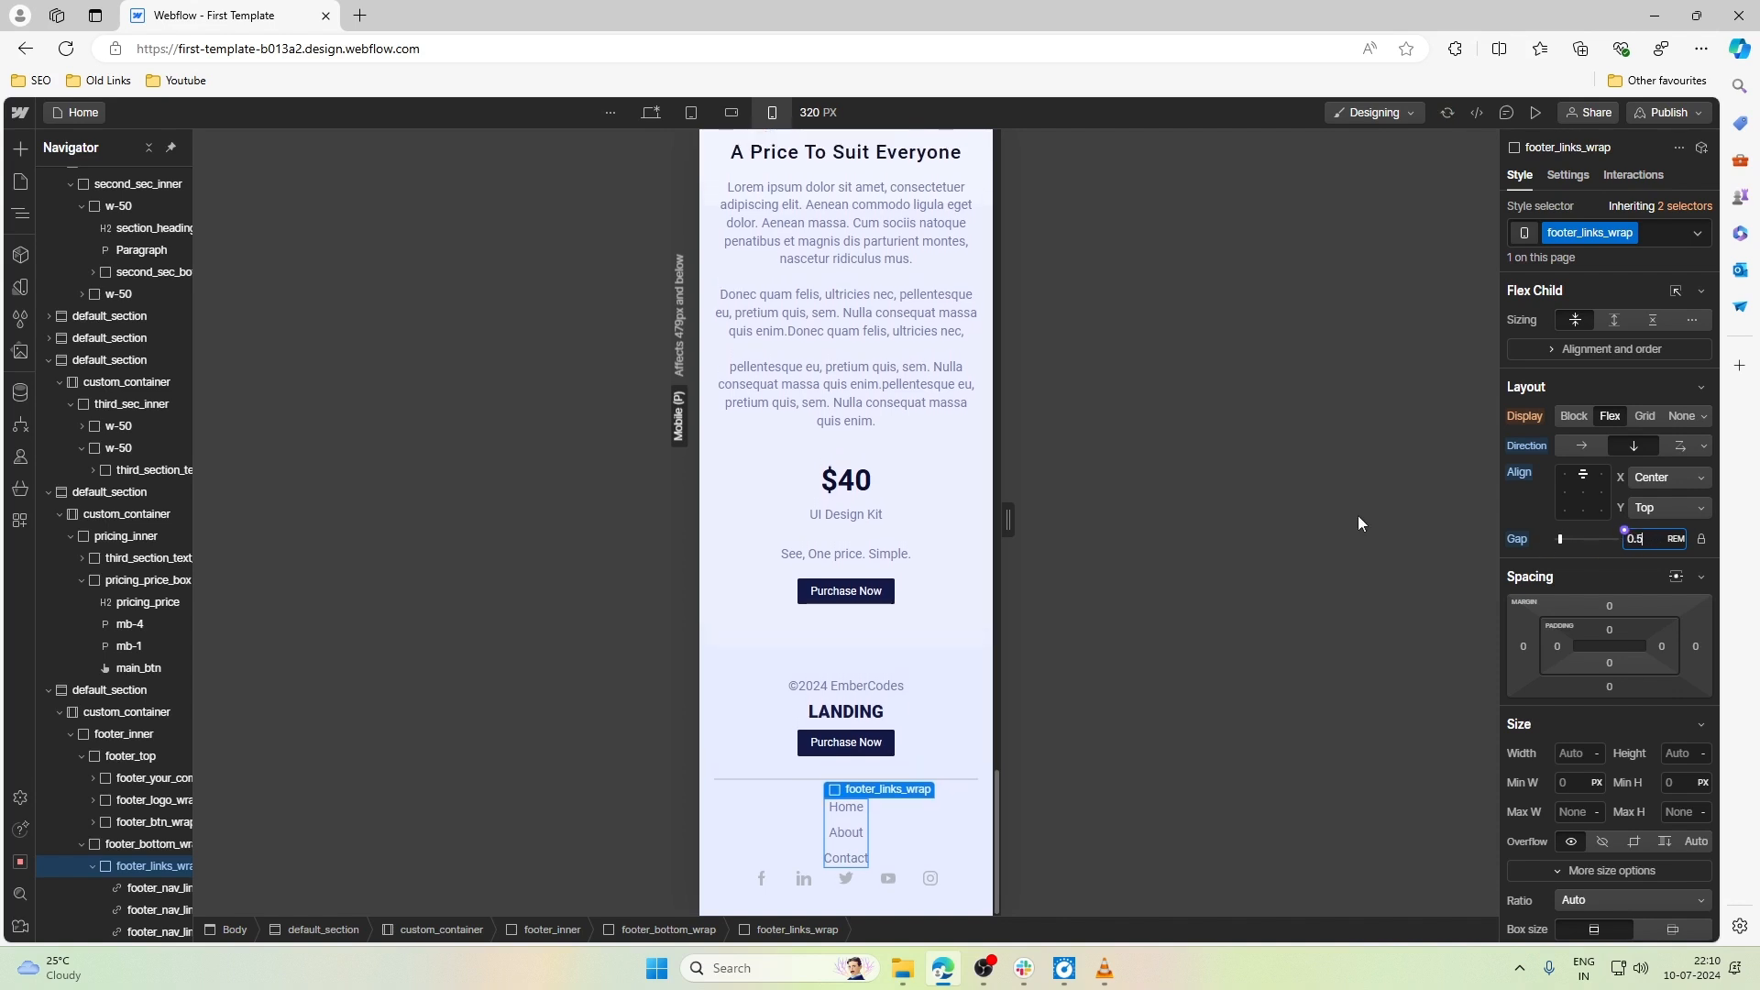
- Set the bottom margin of footer_links_wrap to 0.75rem
click(835, 789)
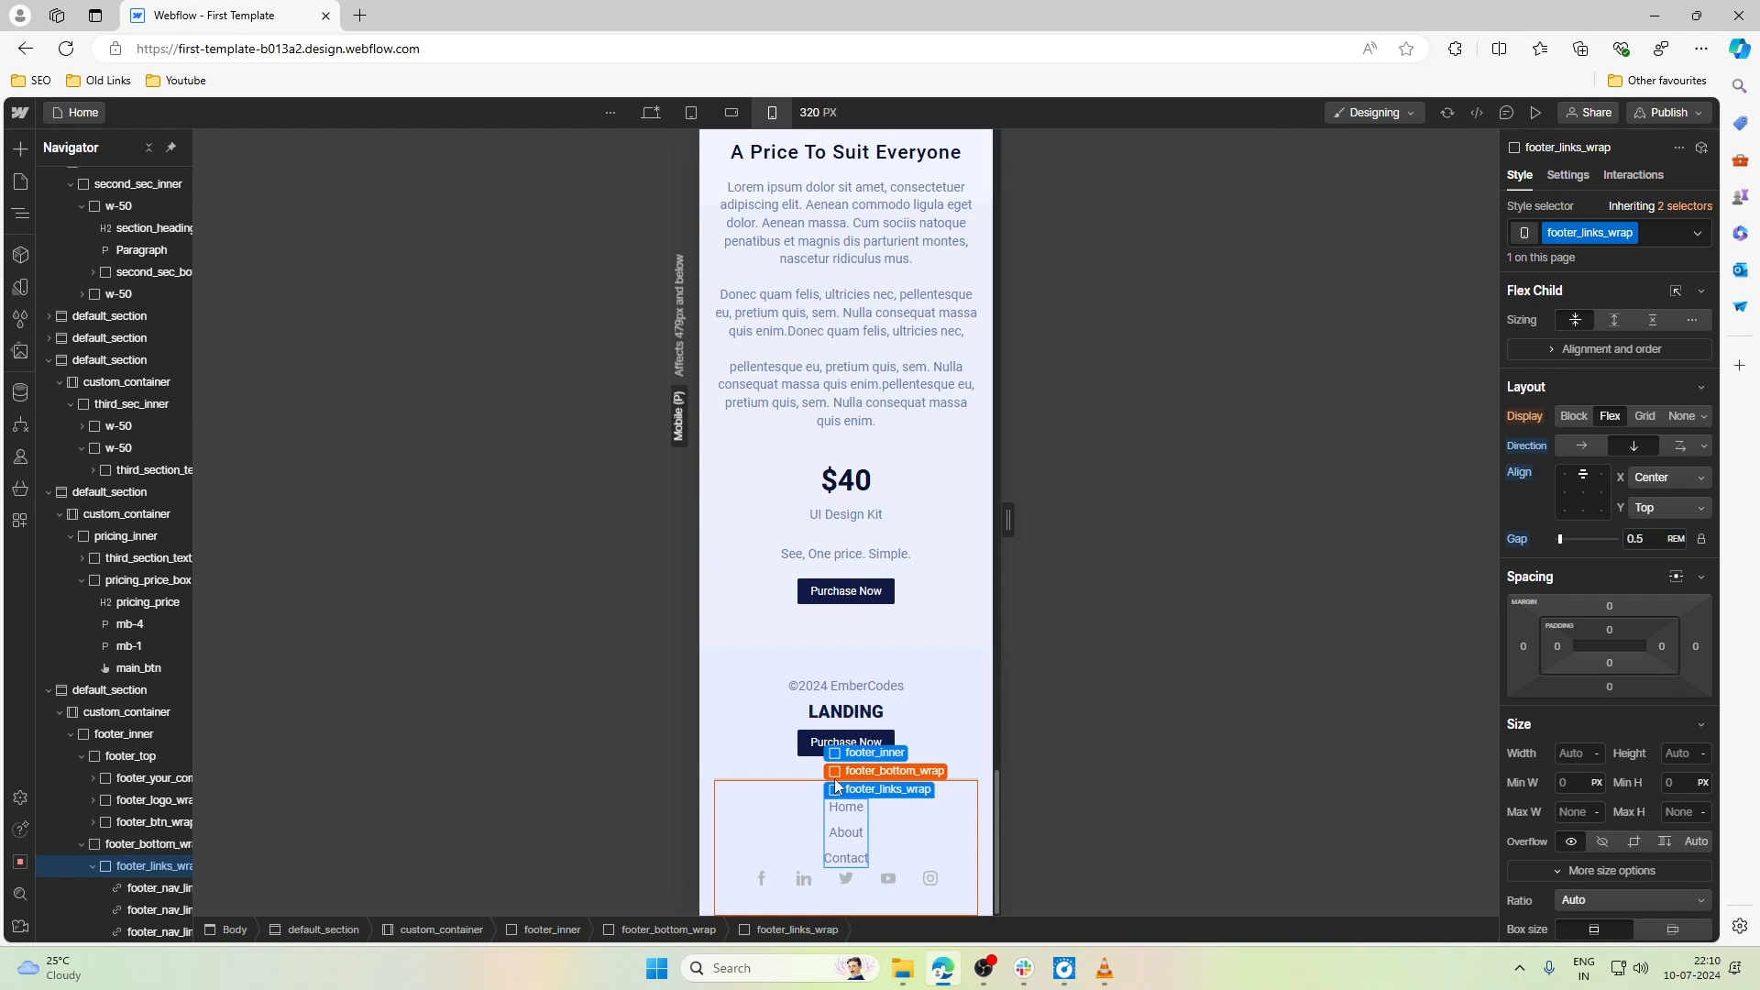
click(1610, 687)
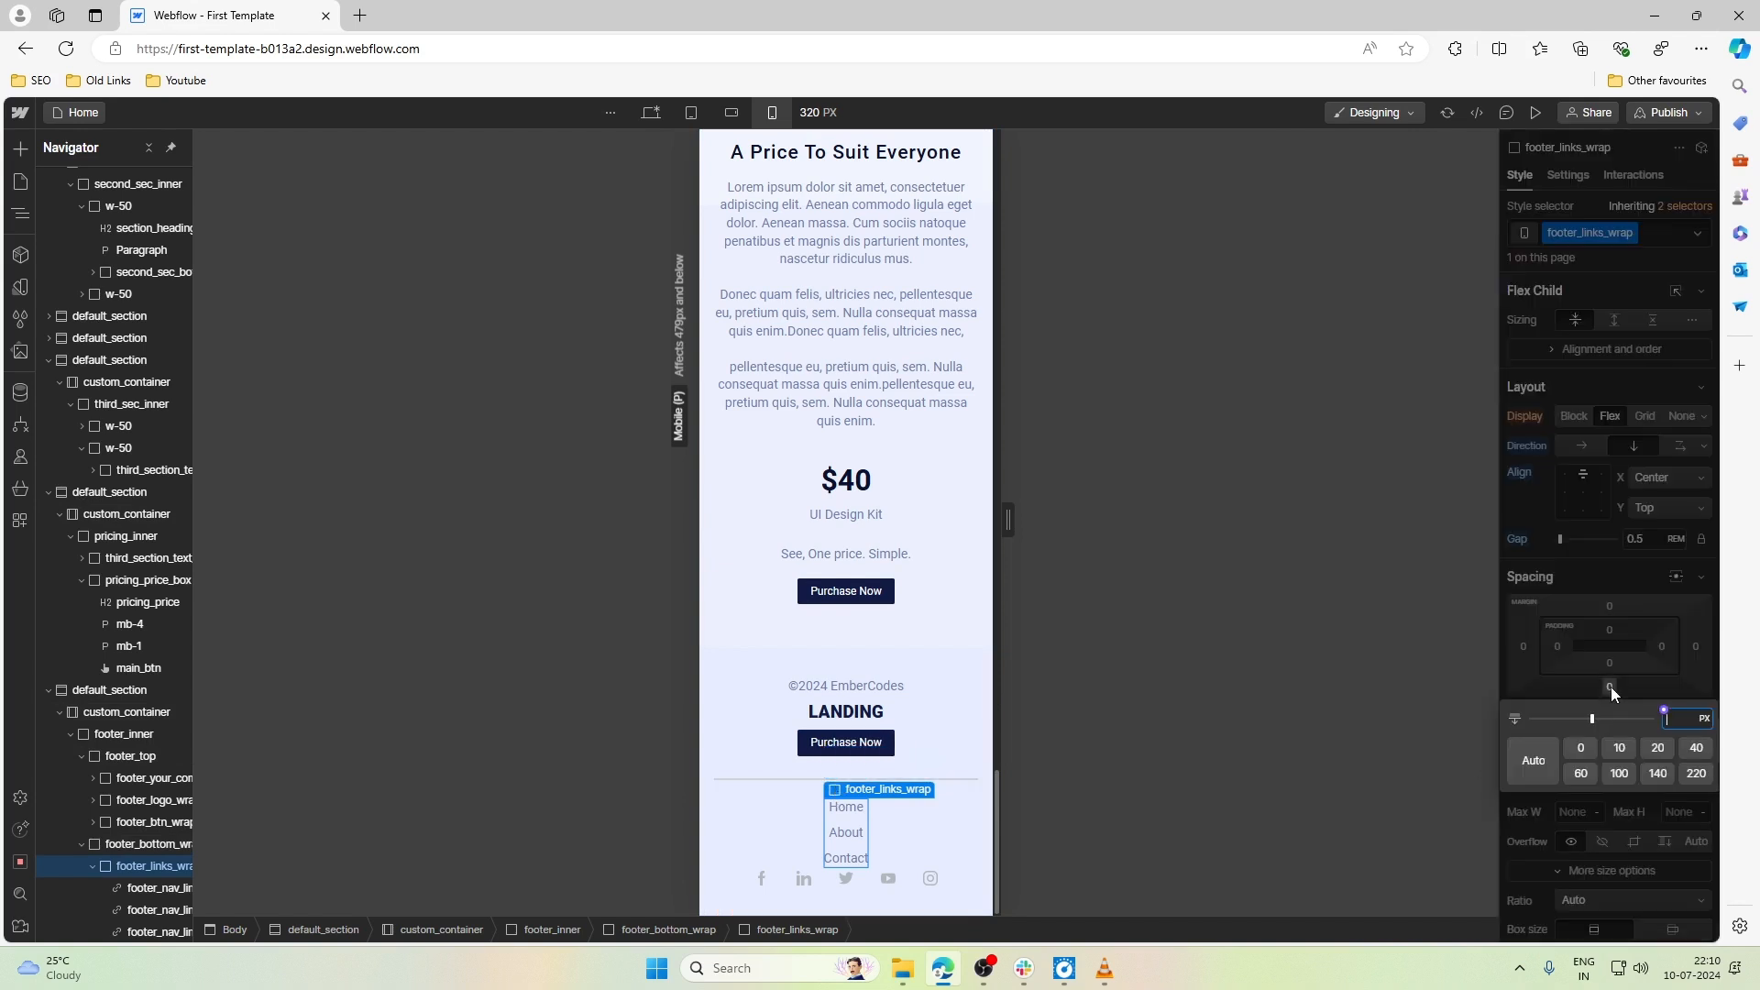
text(.75re)
text(m)
key(Return)
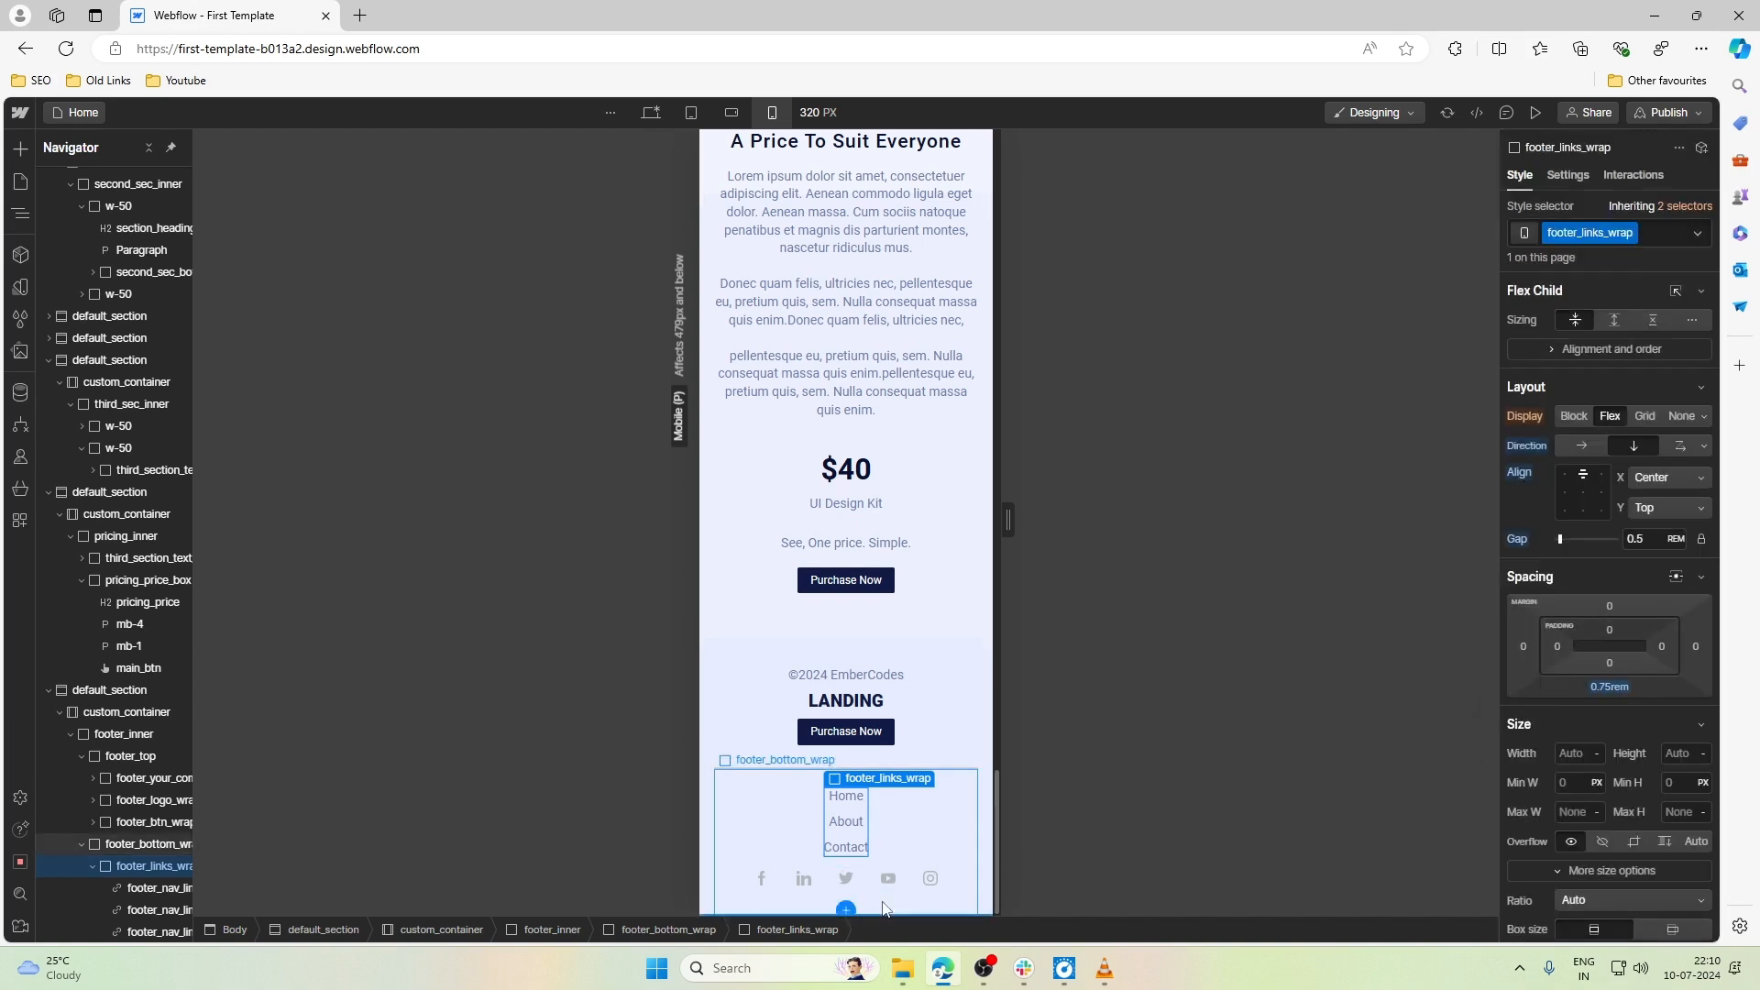
- Set the bottom padding of footer_bottom_wrap to 1rem
click(882, 910)
click(1606, 563)
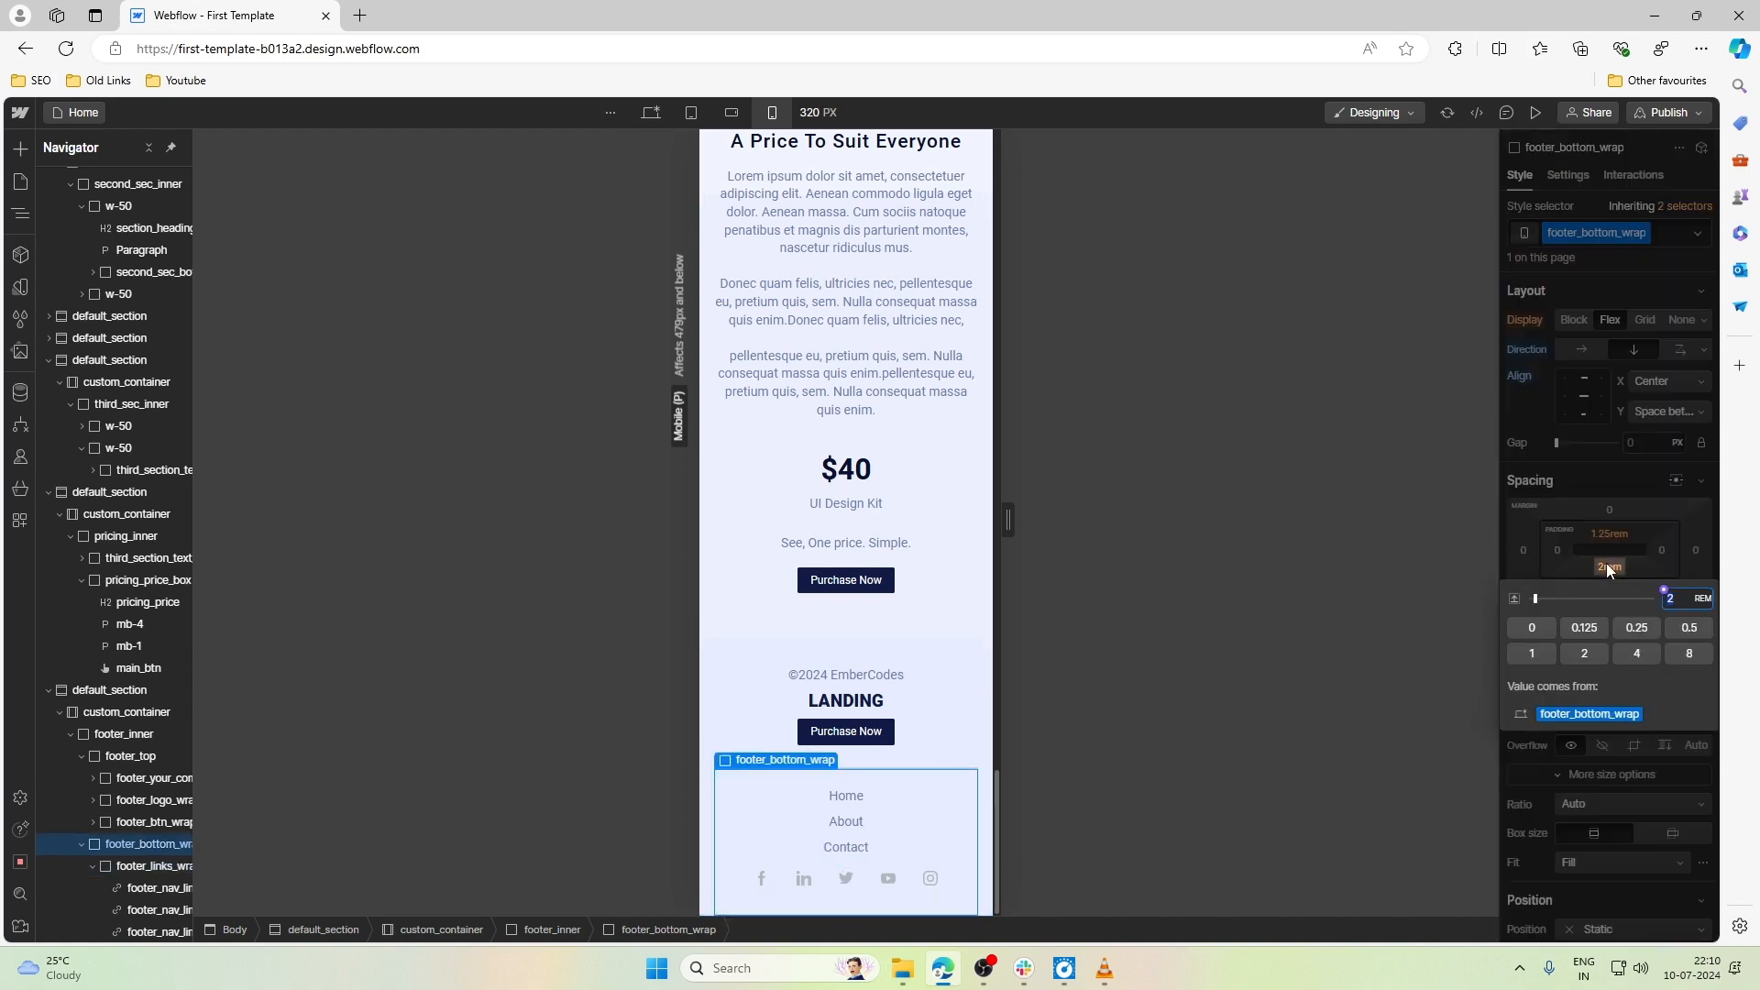
text(1.5)
key(BackSpace)
key(BackSpace)
key(BackSpace)
text(0.9)
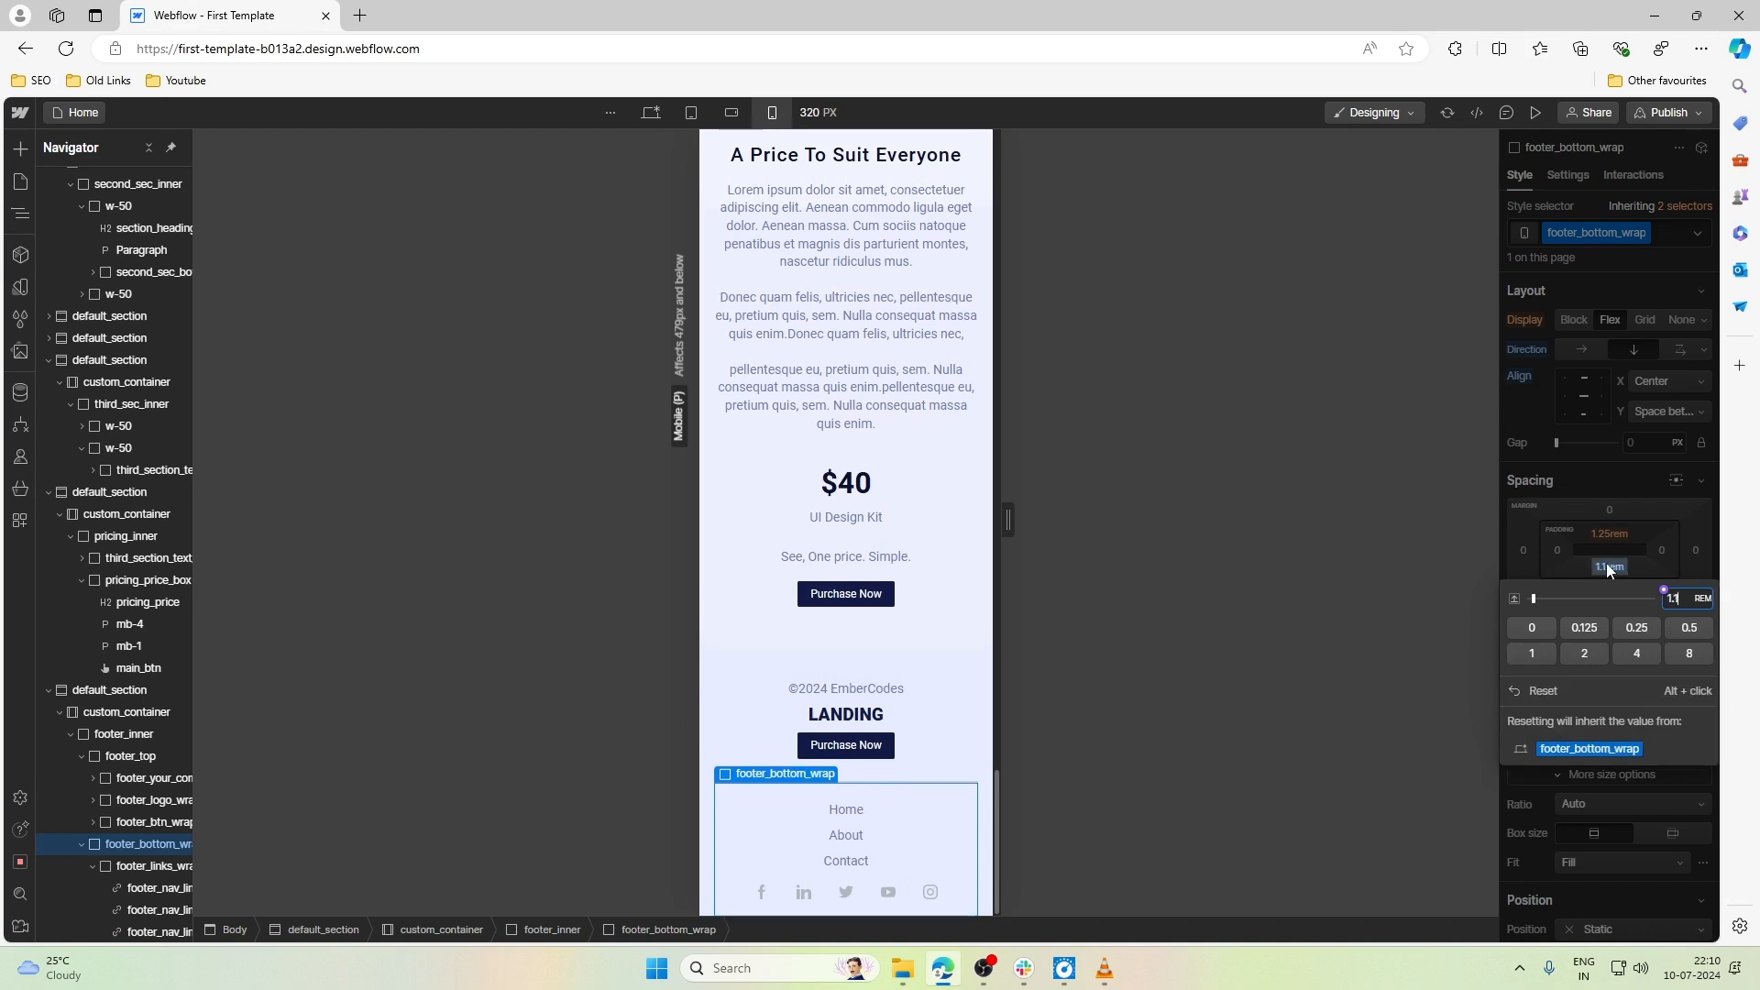
key(BackSpace)
key(BackSpace)
key(BackSpace)
text(1)
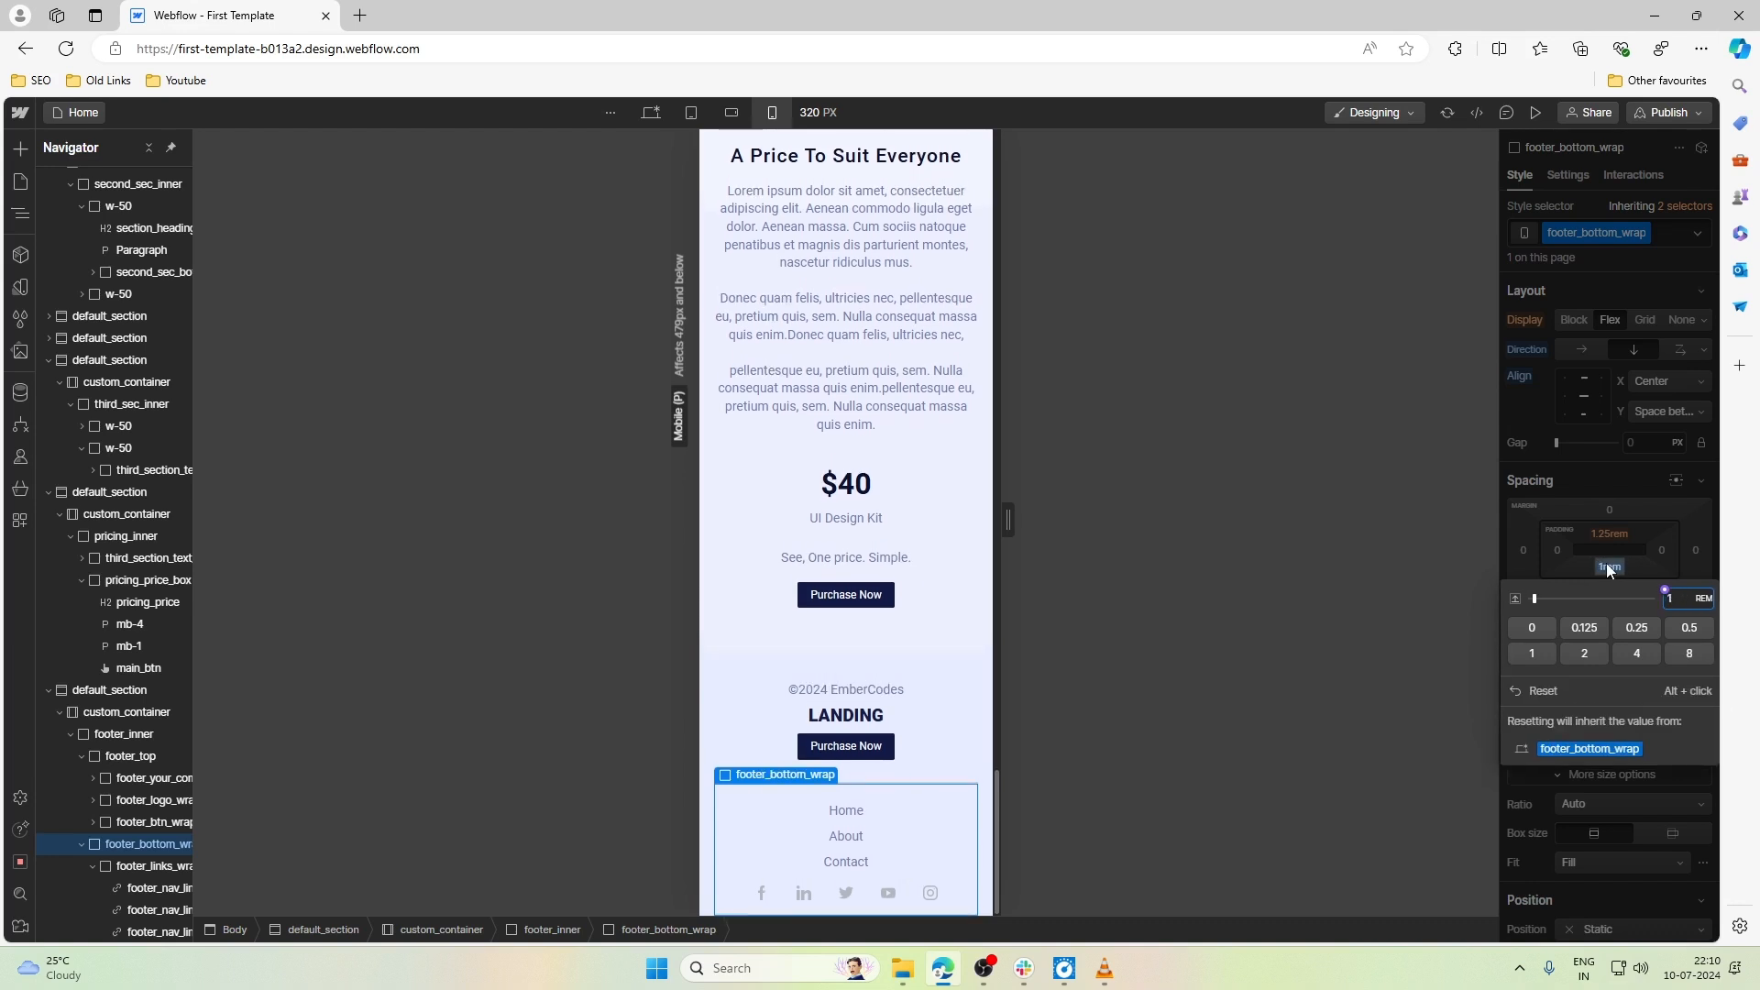
- Set the gap between the items in footer_top to 1rem
click(939, 673)
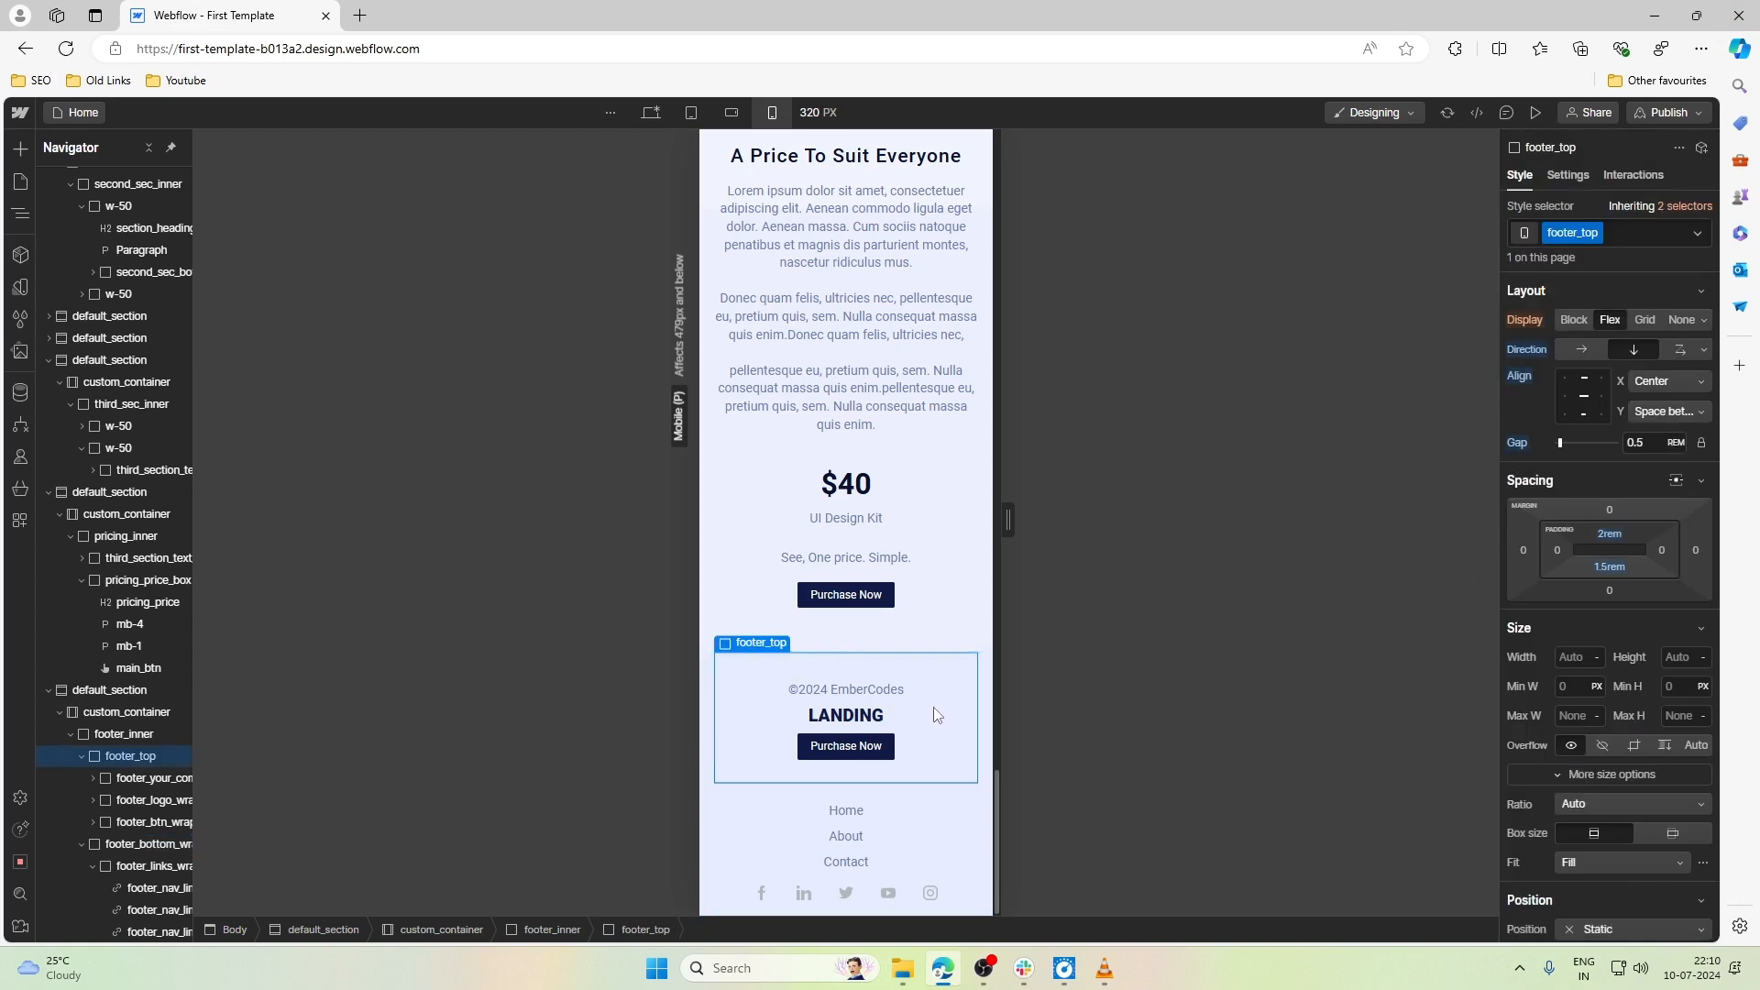
click(980, 477)
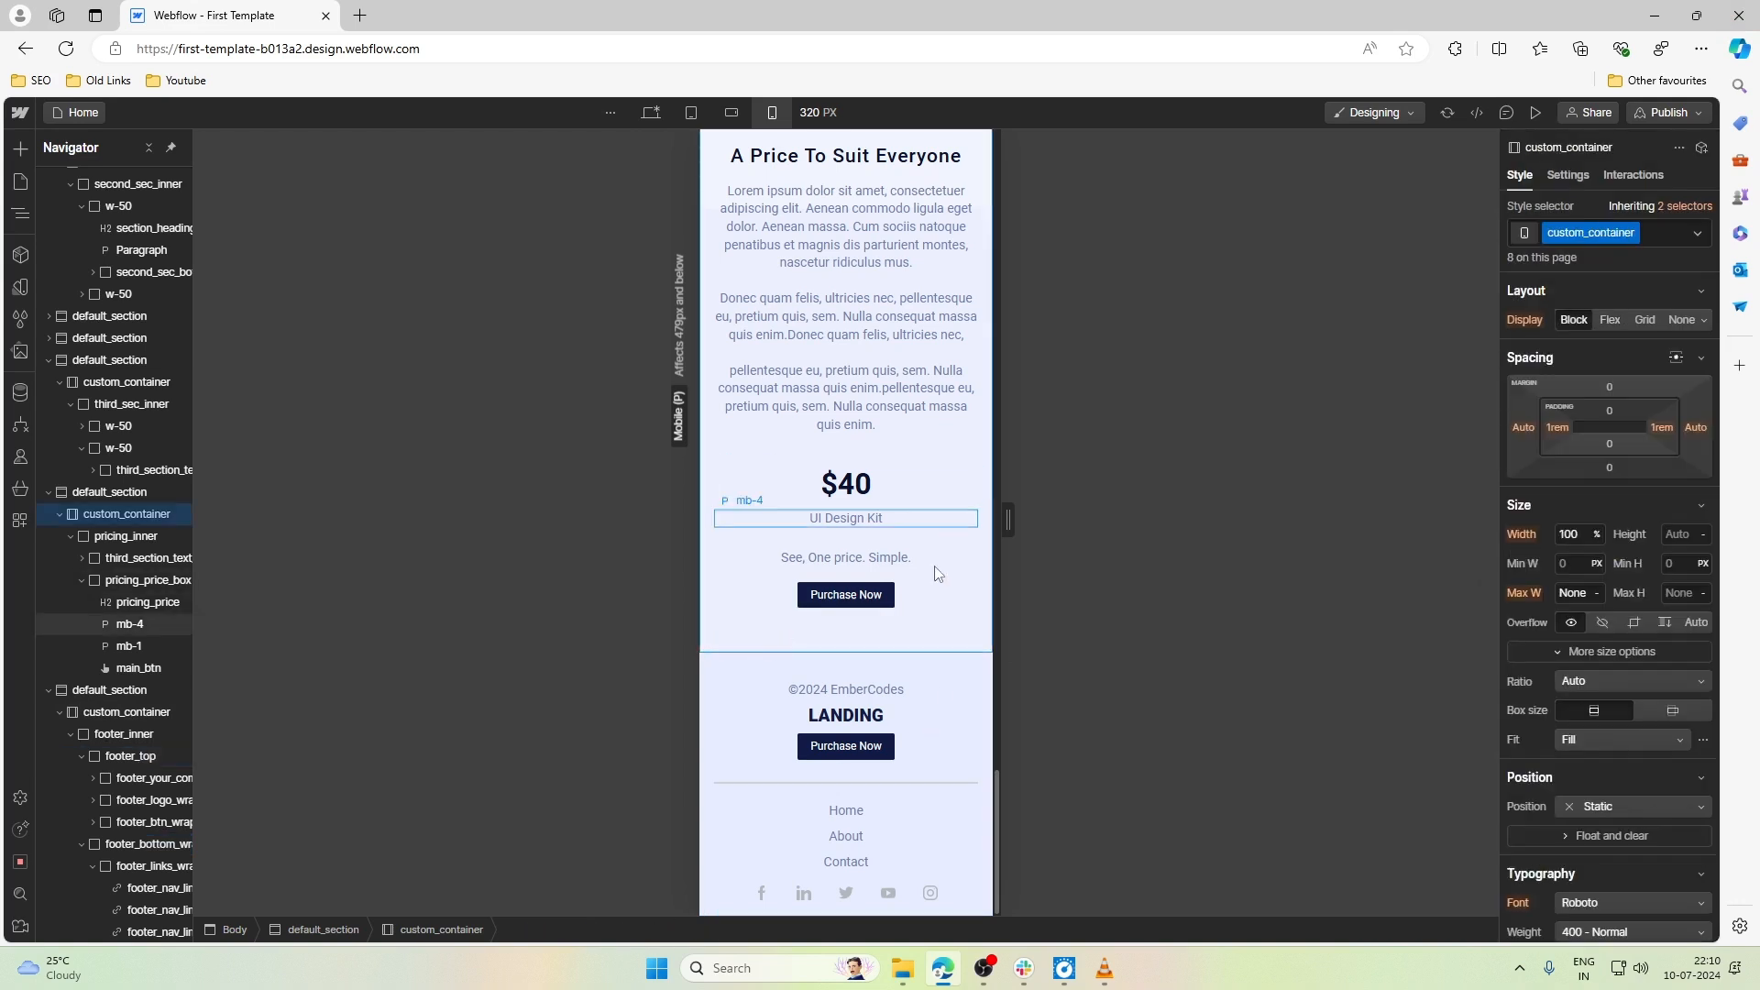
click(819, 707)
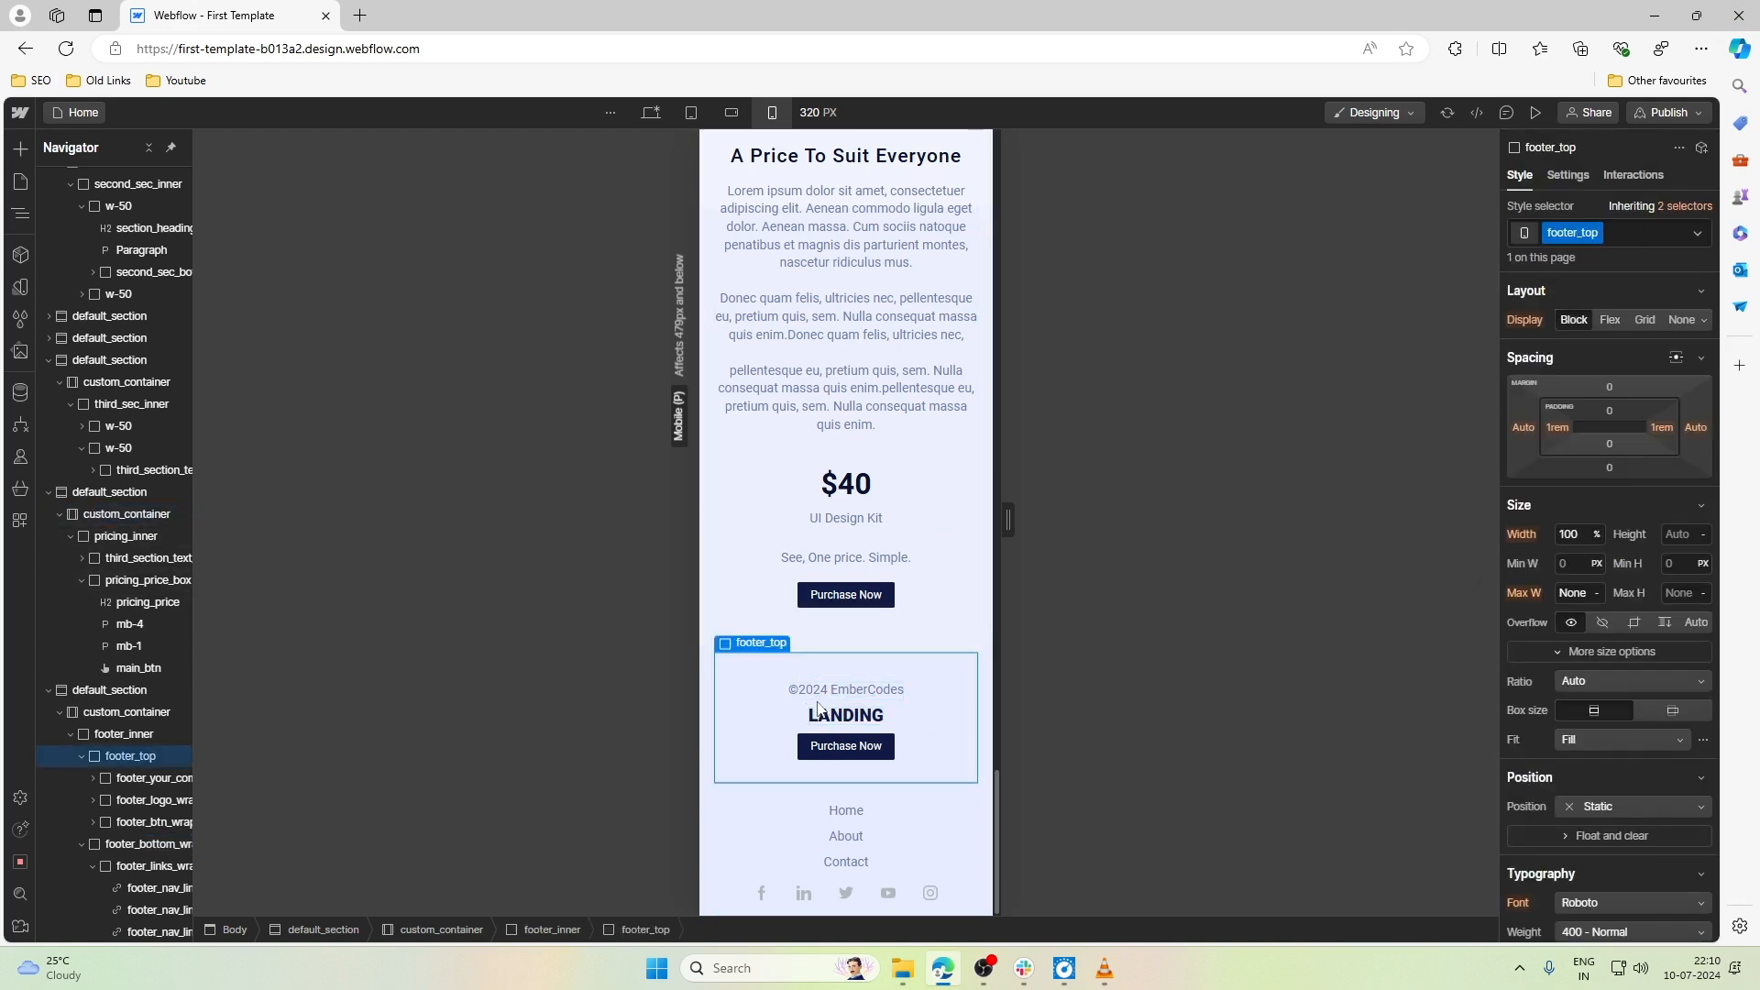
click(1646, 443)
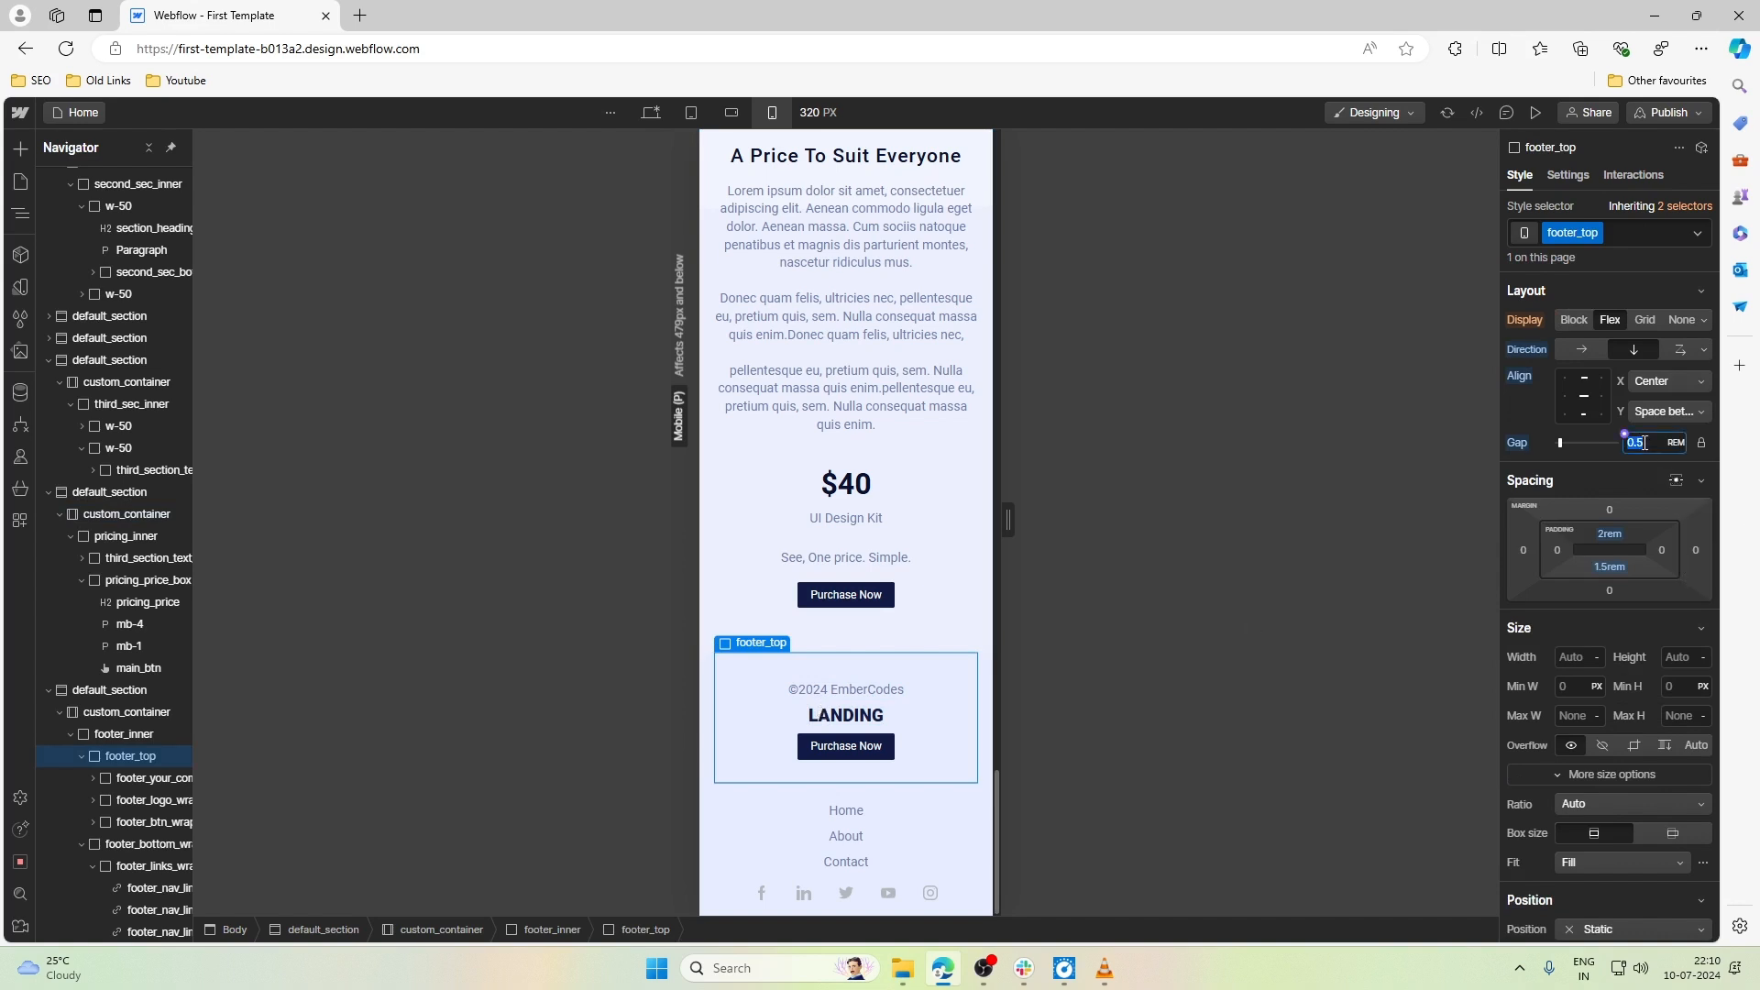
text(1)
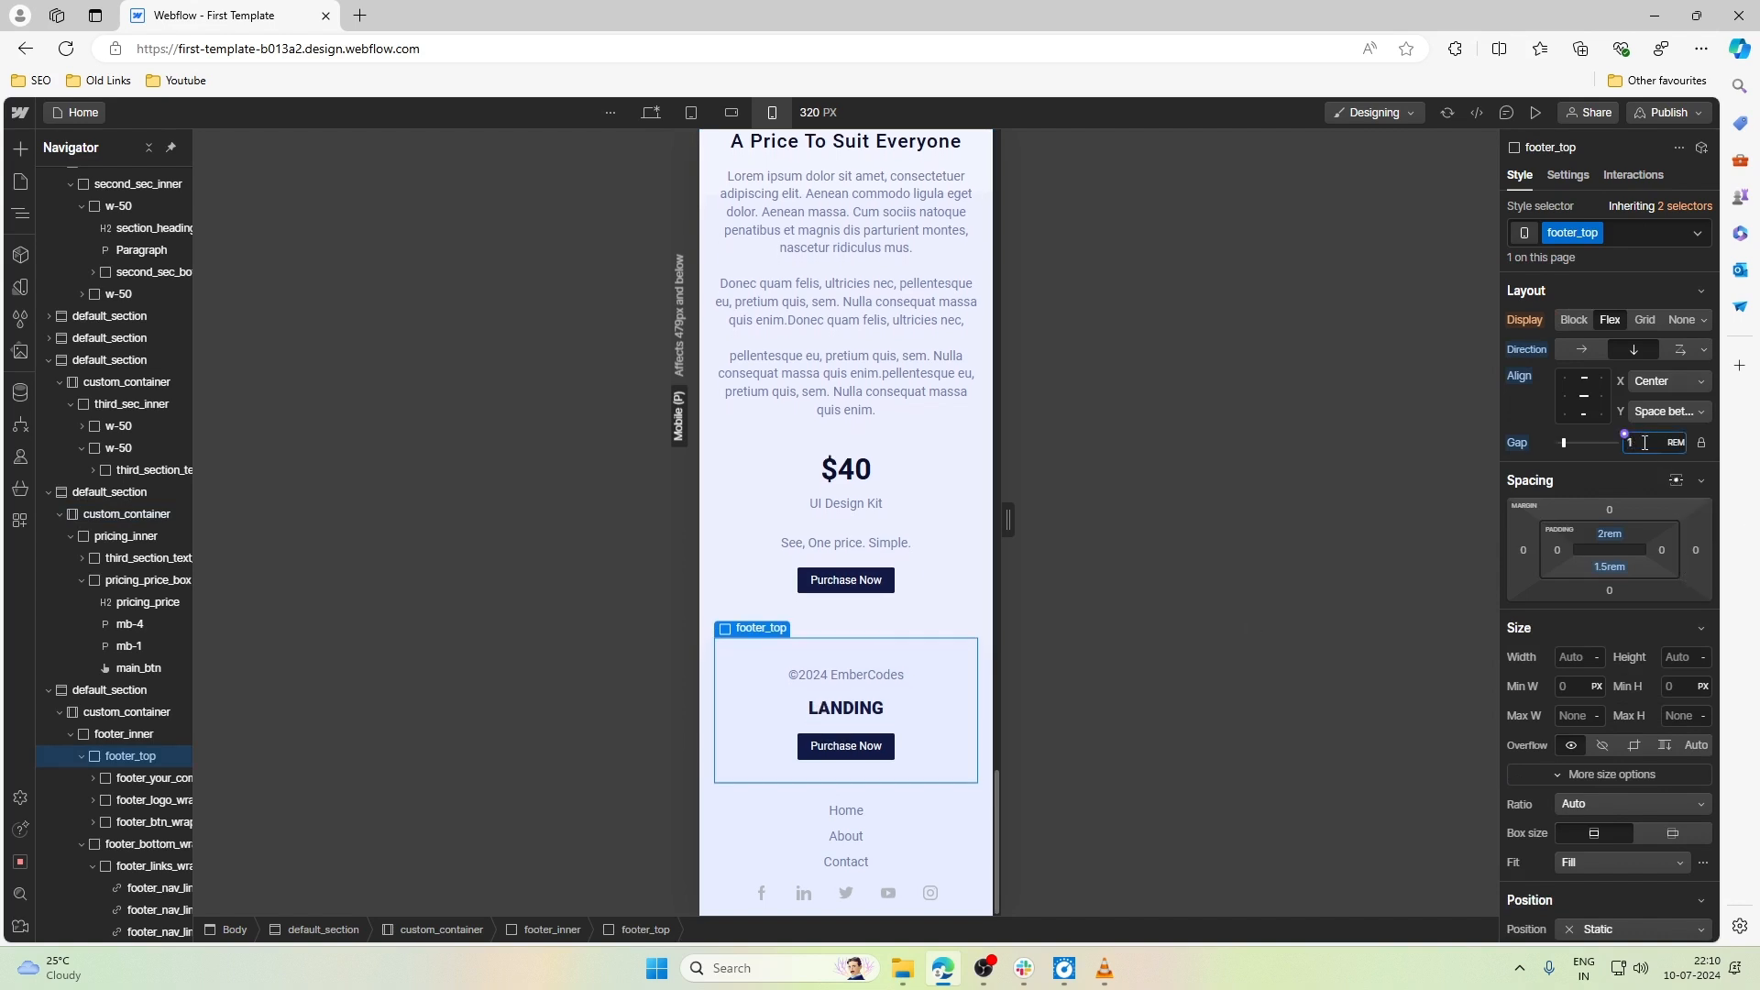
- Preview the page at Mobile portrait and examine the layout from the hero section down to the footer
click(933, 543)
click(938, 496)
scroll(939, 496, up, 8)
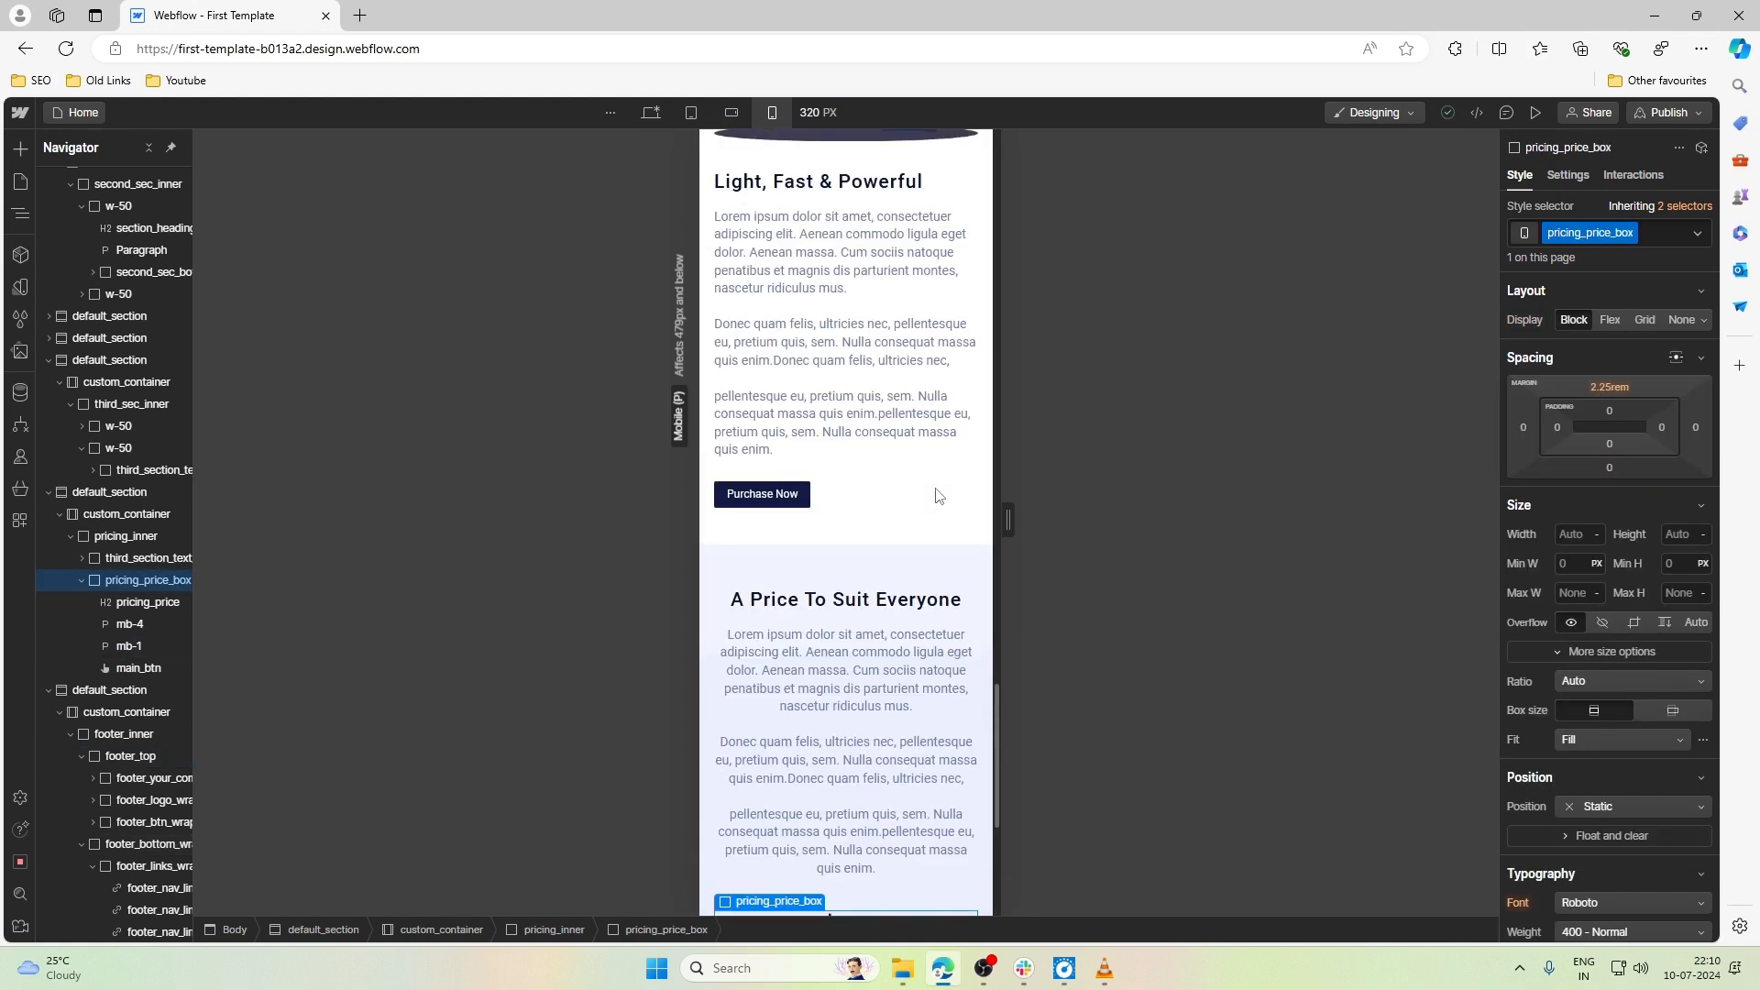
scroll(939, 496, up, 20)
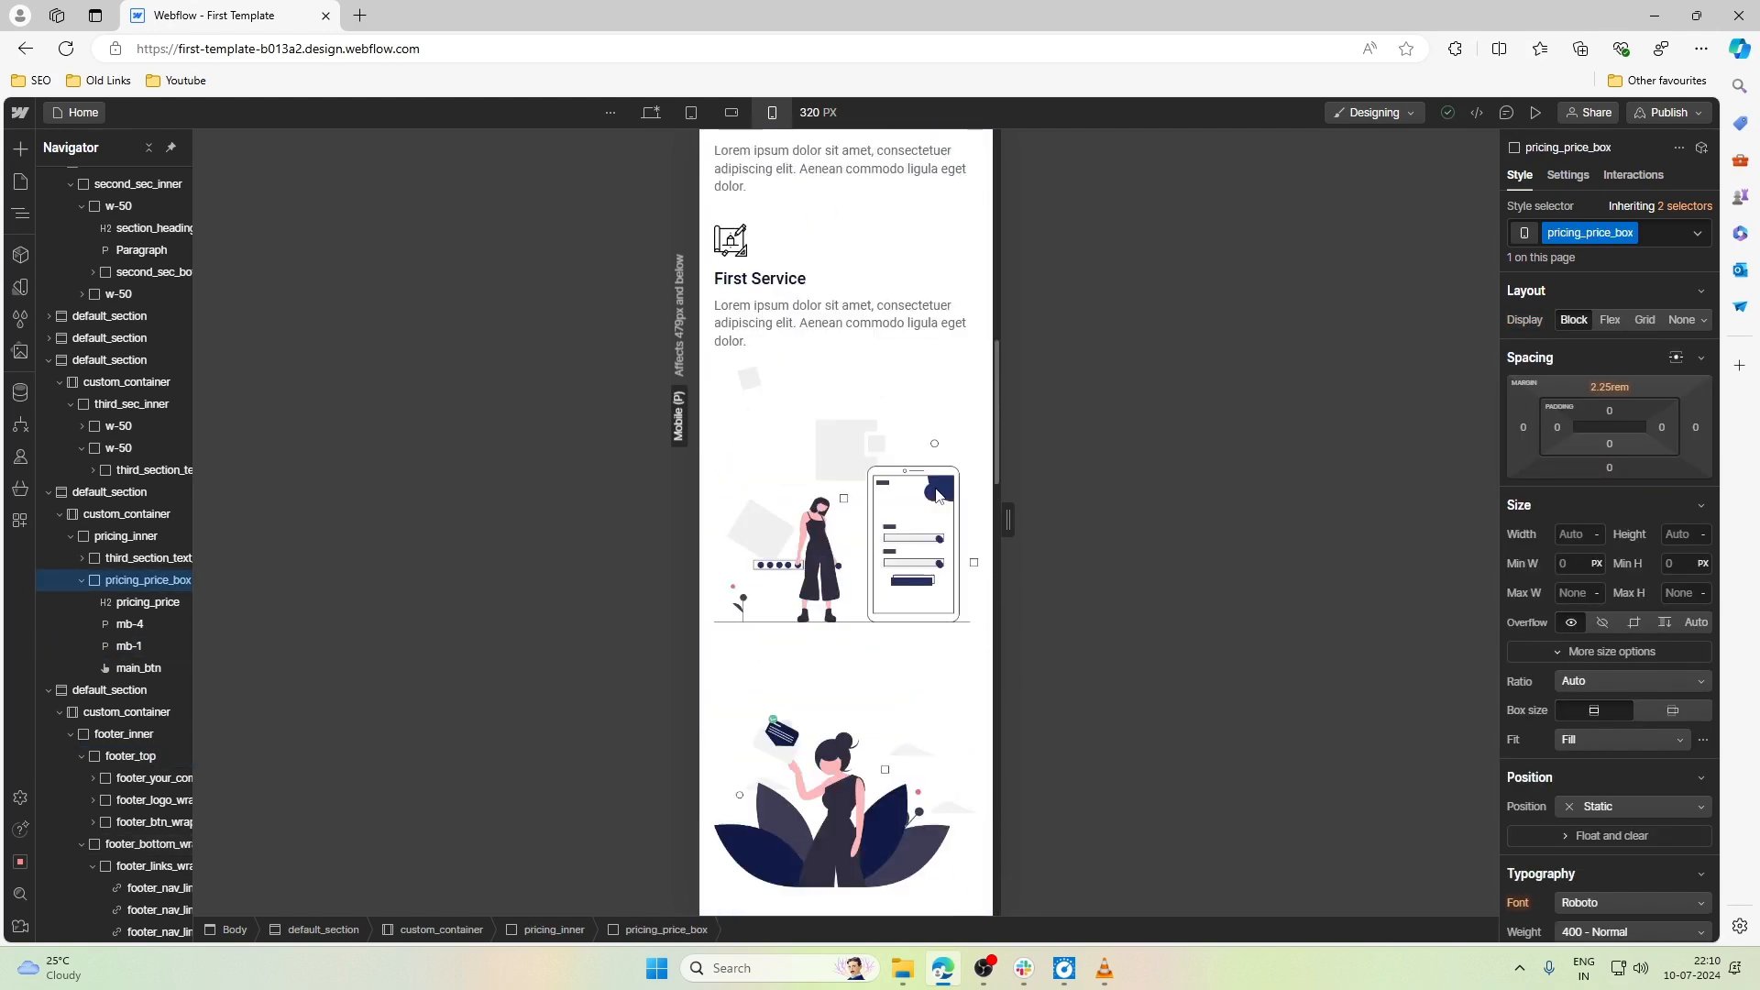
scroll(936, 488, up, 3)
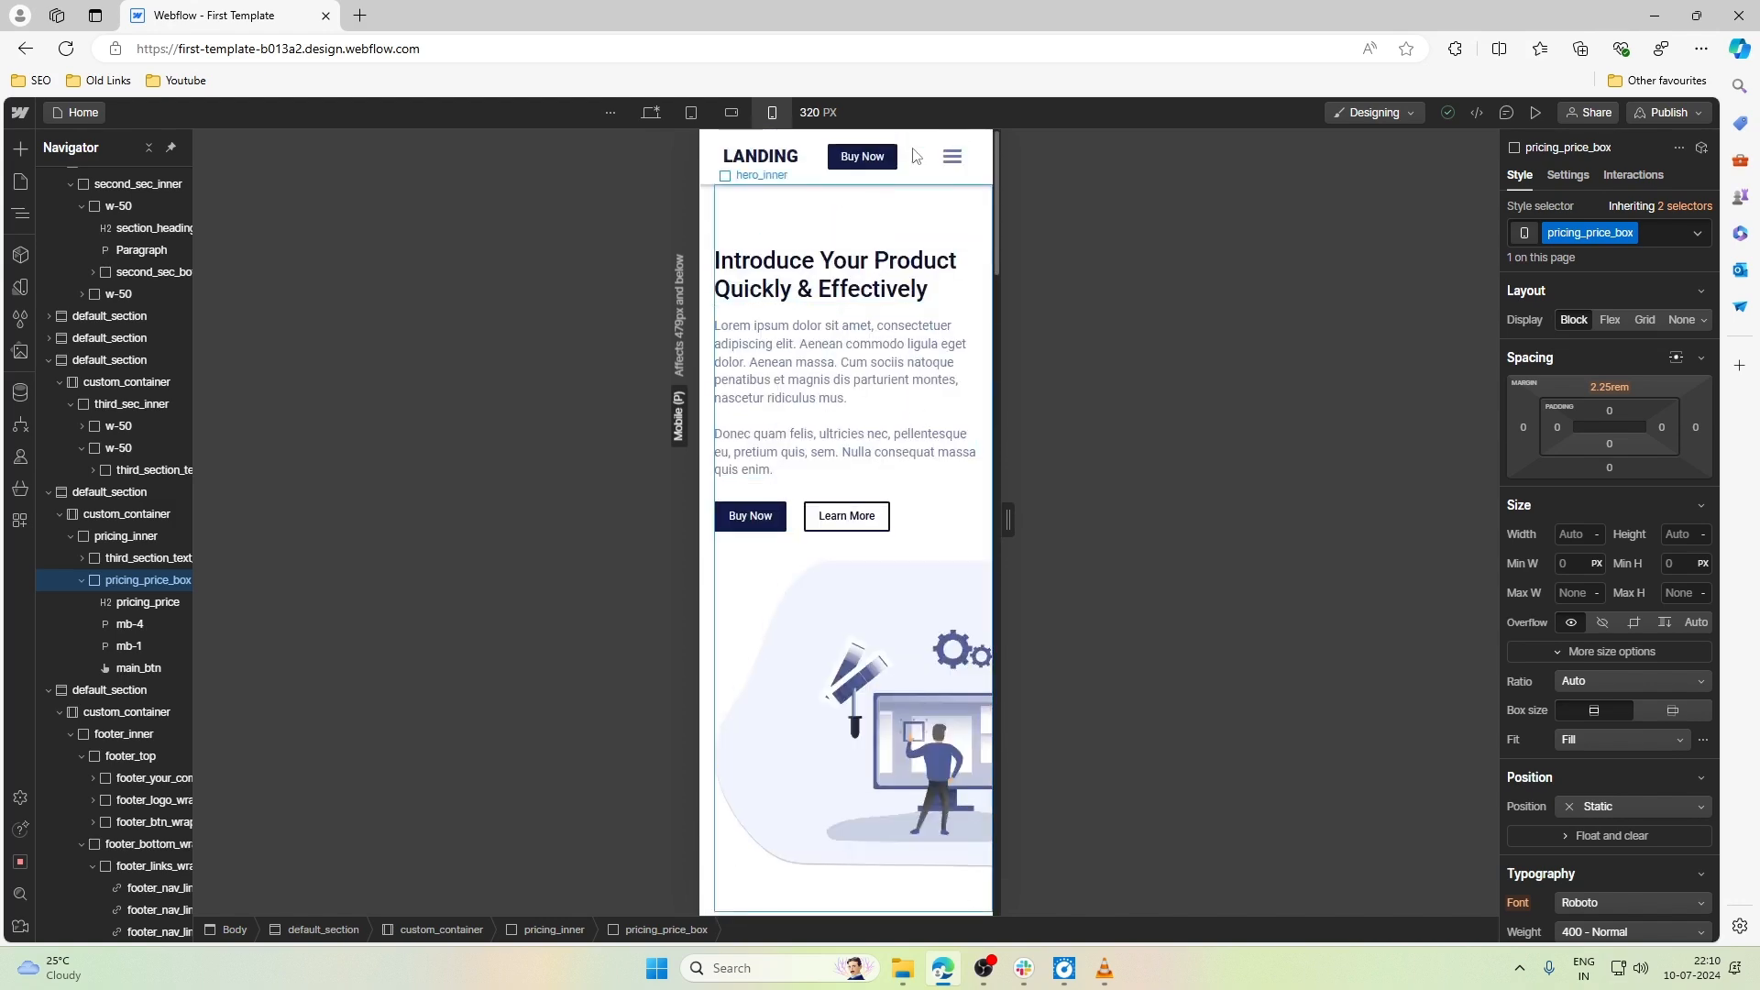
click(1534, 113)
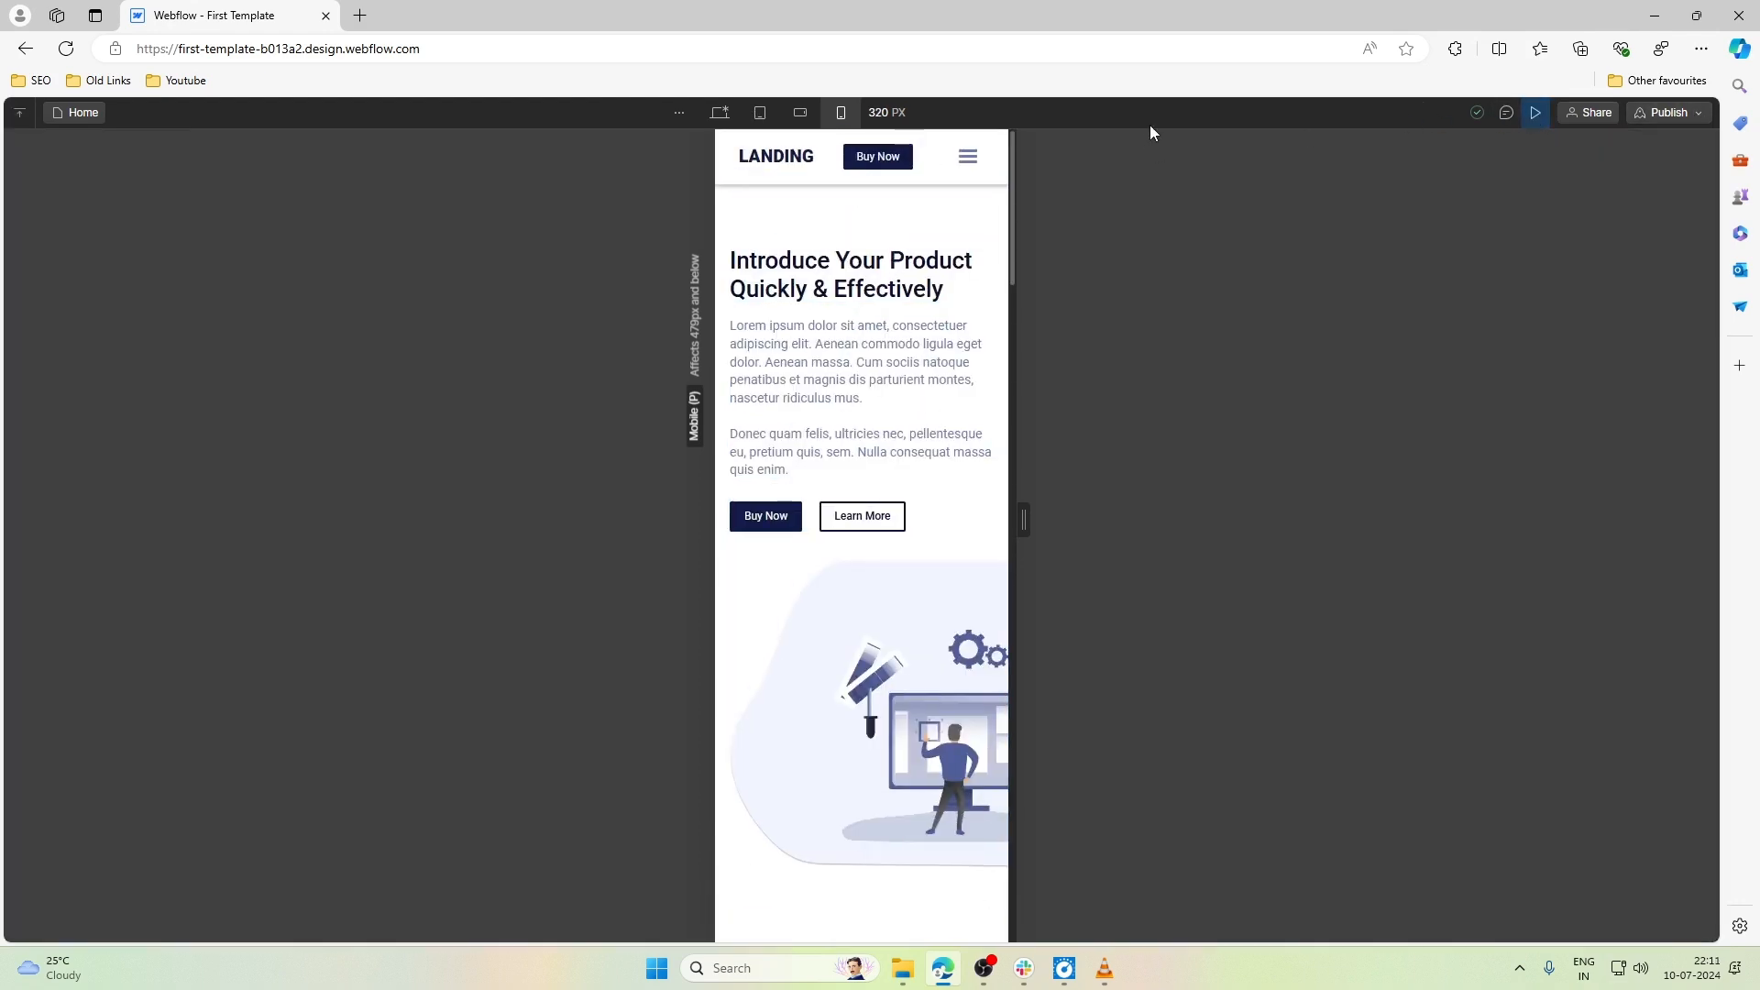
mouse_move(1024, 520)
mouse_down()
mouse_move(1696, 538)
mouse_move(970, 511)
mouse_move(1019, 514)
mouse_up()
scroll(959, 538, down, 10)
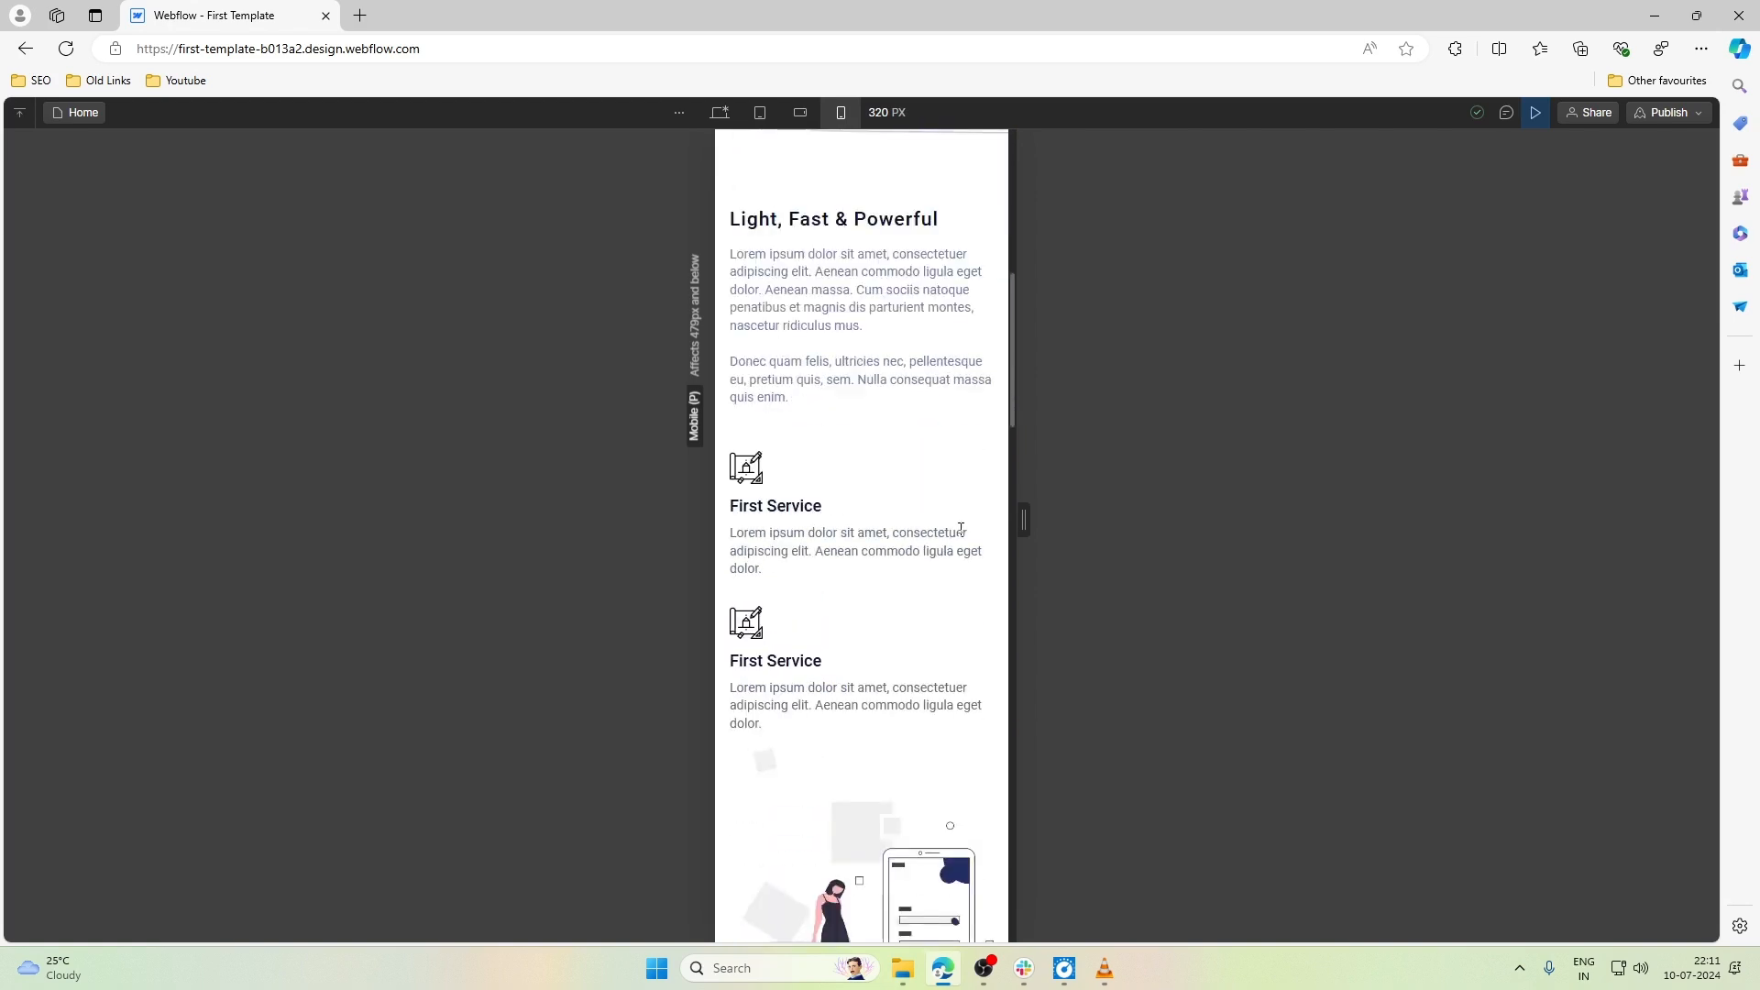
scroll(961, 532, down, 15)
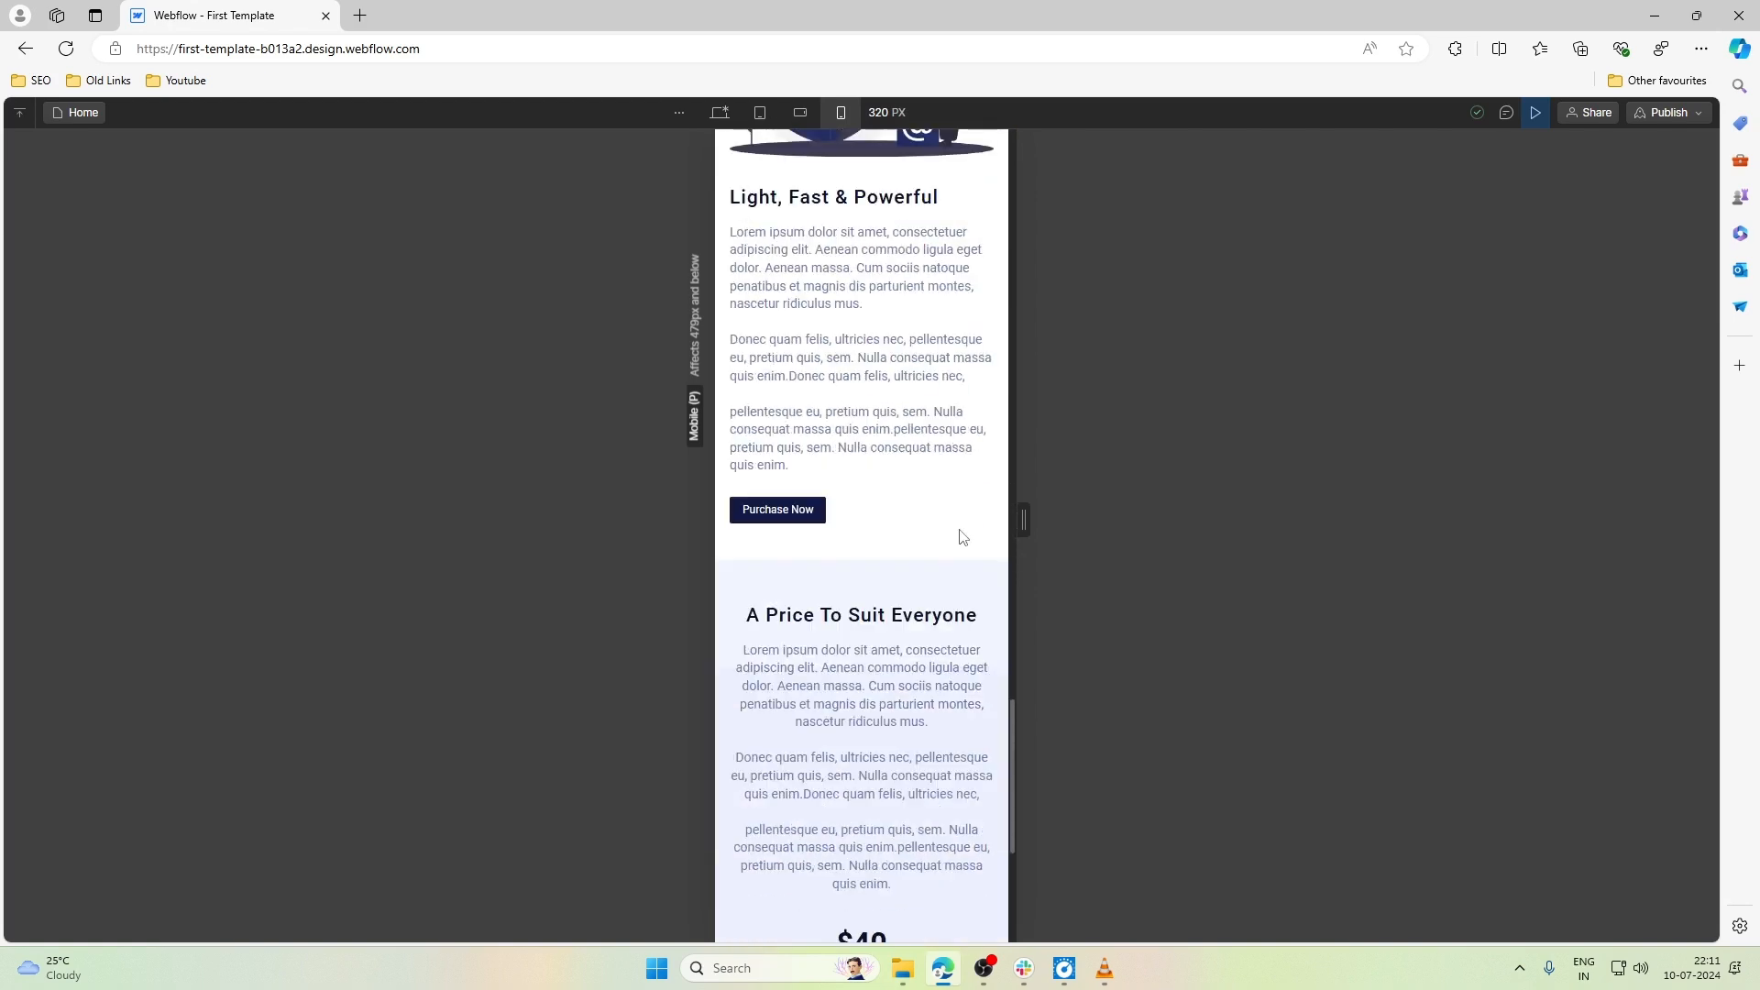
scroll(960, 530, down, 2)
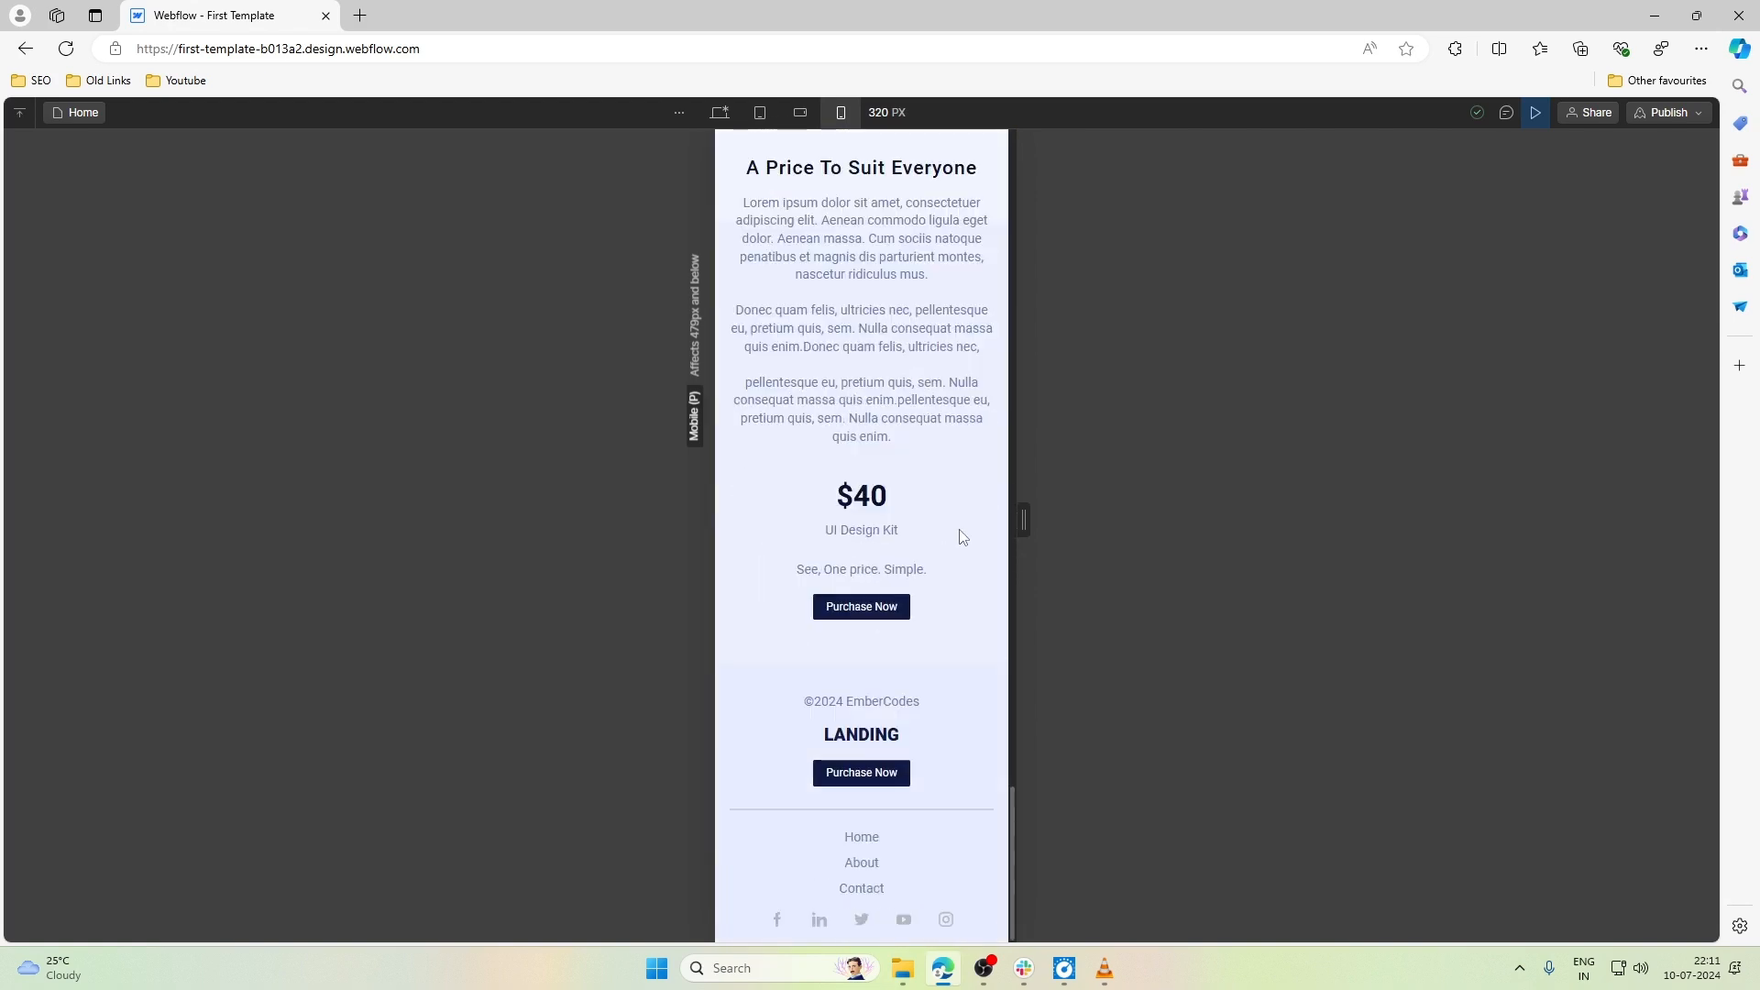
- Check the preview at the desktop breakpoint, exit the preview and return to Mobile portrait
click(719, 112)
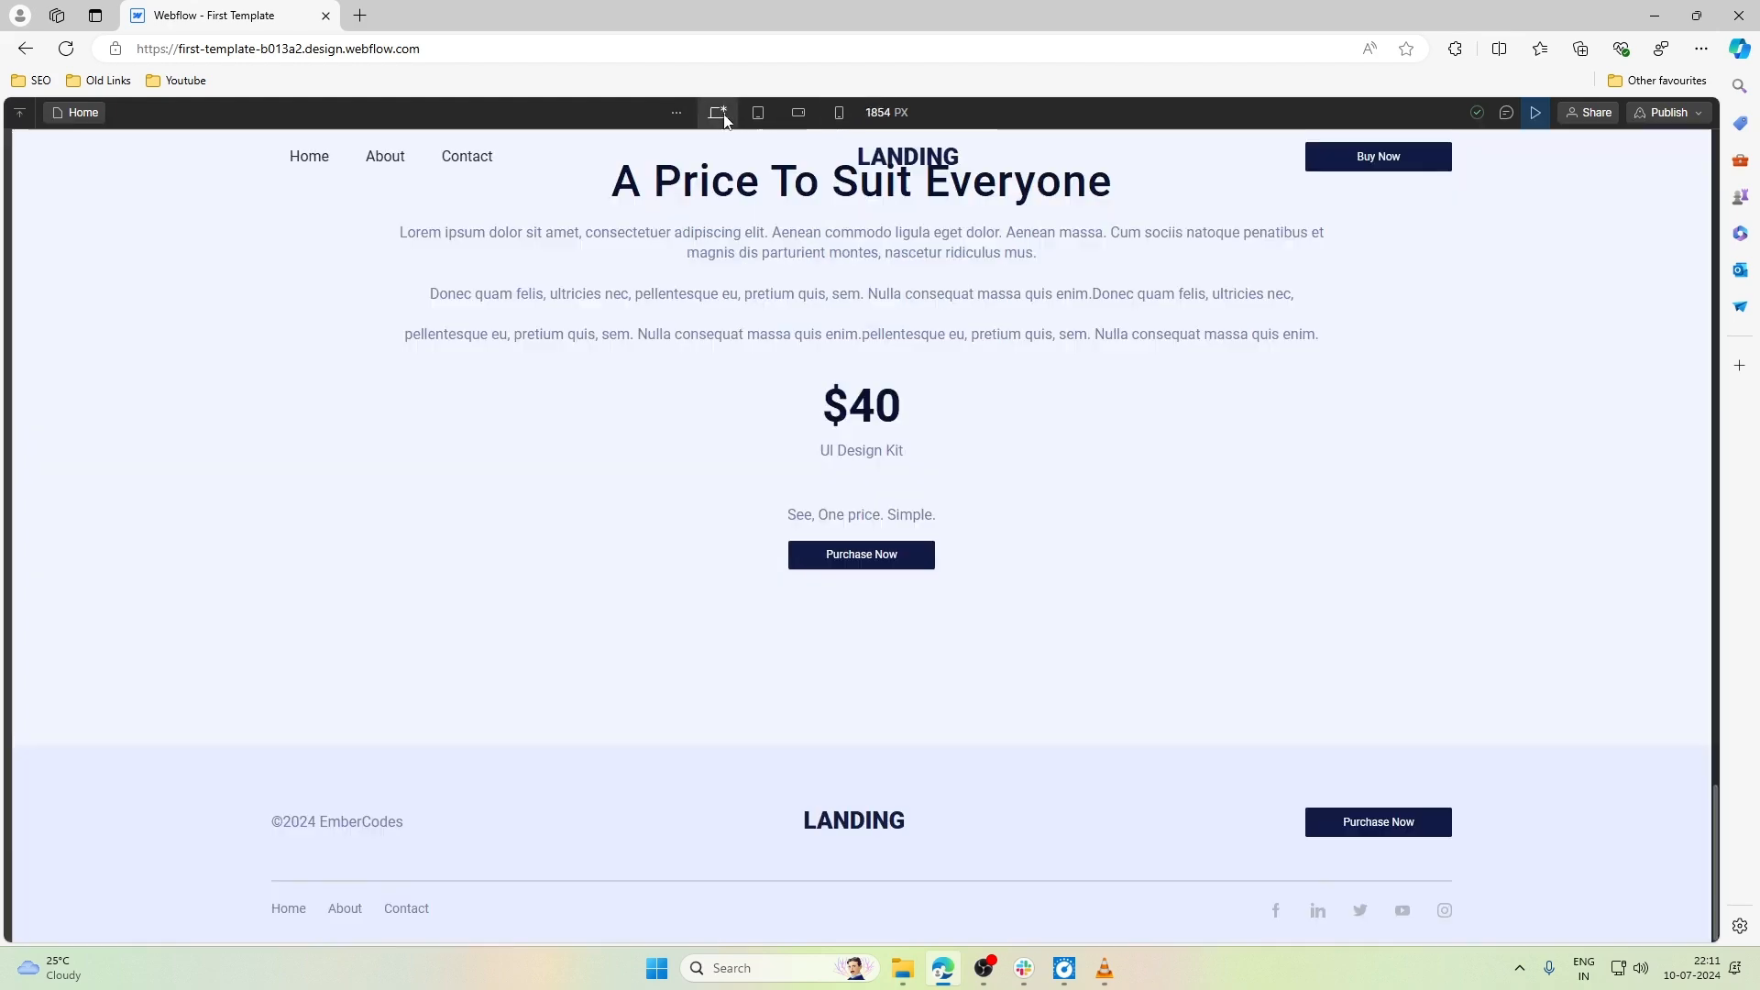
scroll(1213, 334, up, 10)
click(1537, 119)
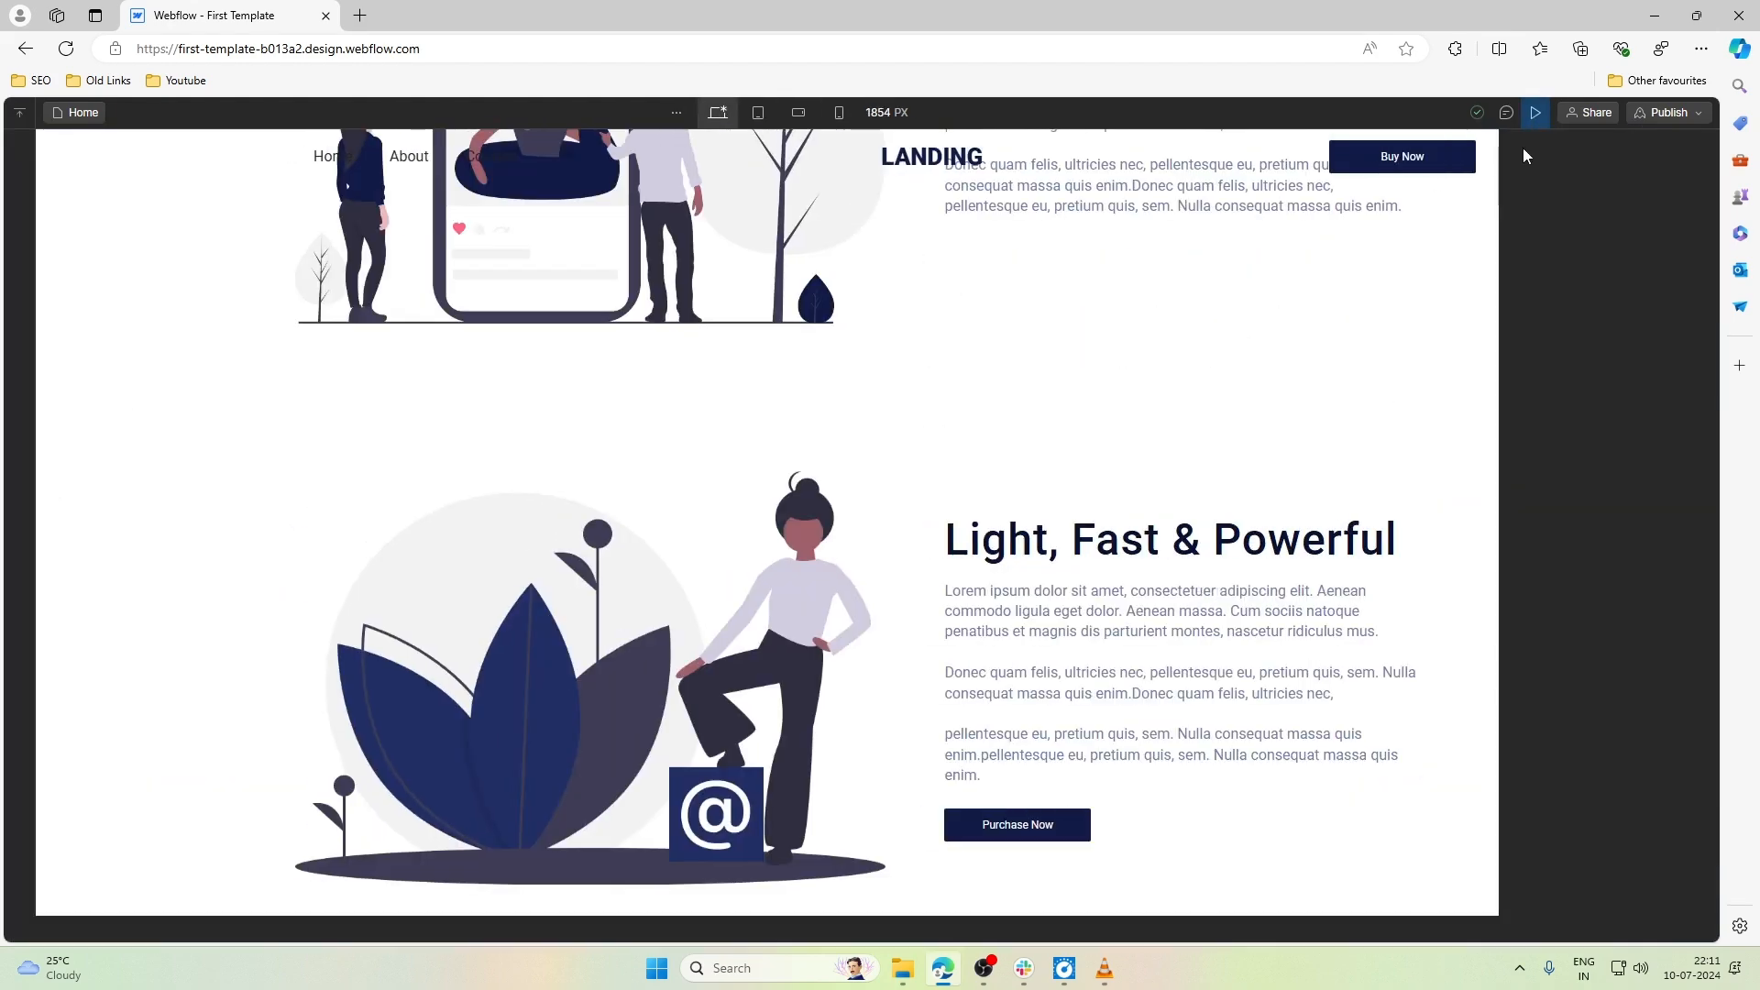
click(772, 113)
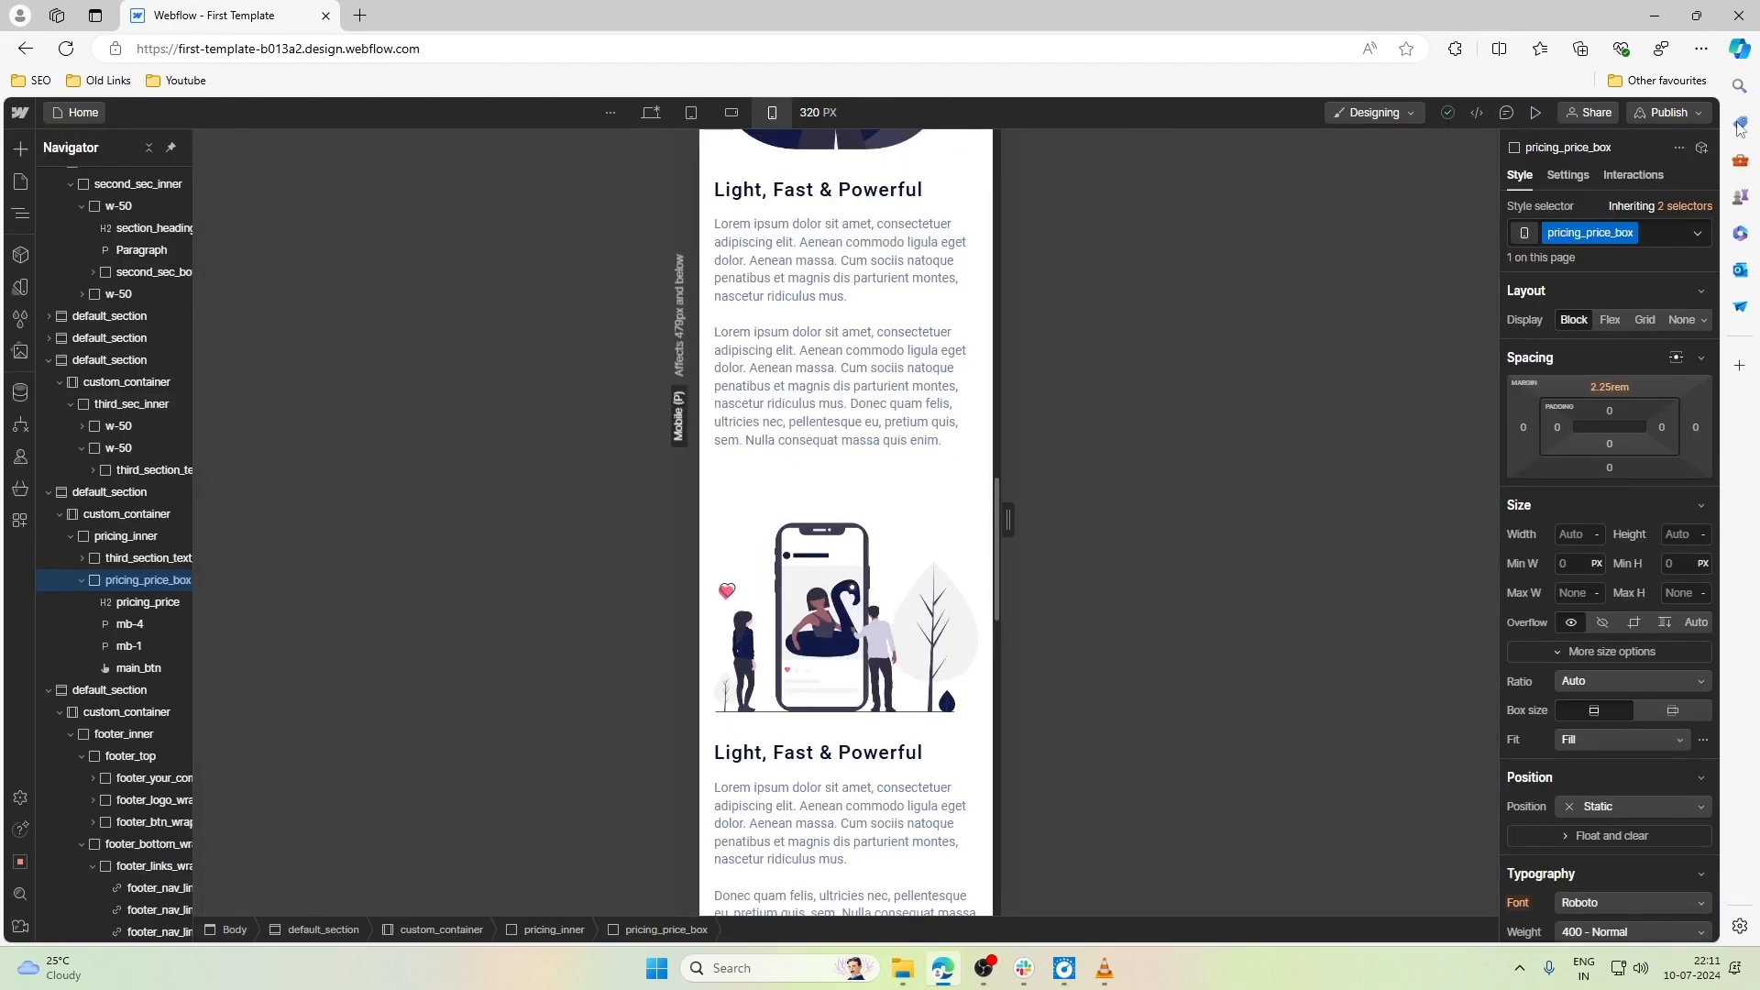
- Publish the site to the staging domain first-template-b013a2.webflow.io and open the published page in the browser
click(1670, 112)
click(1576, 371)
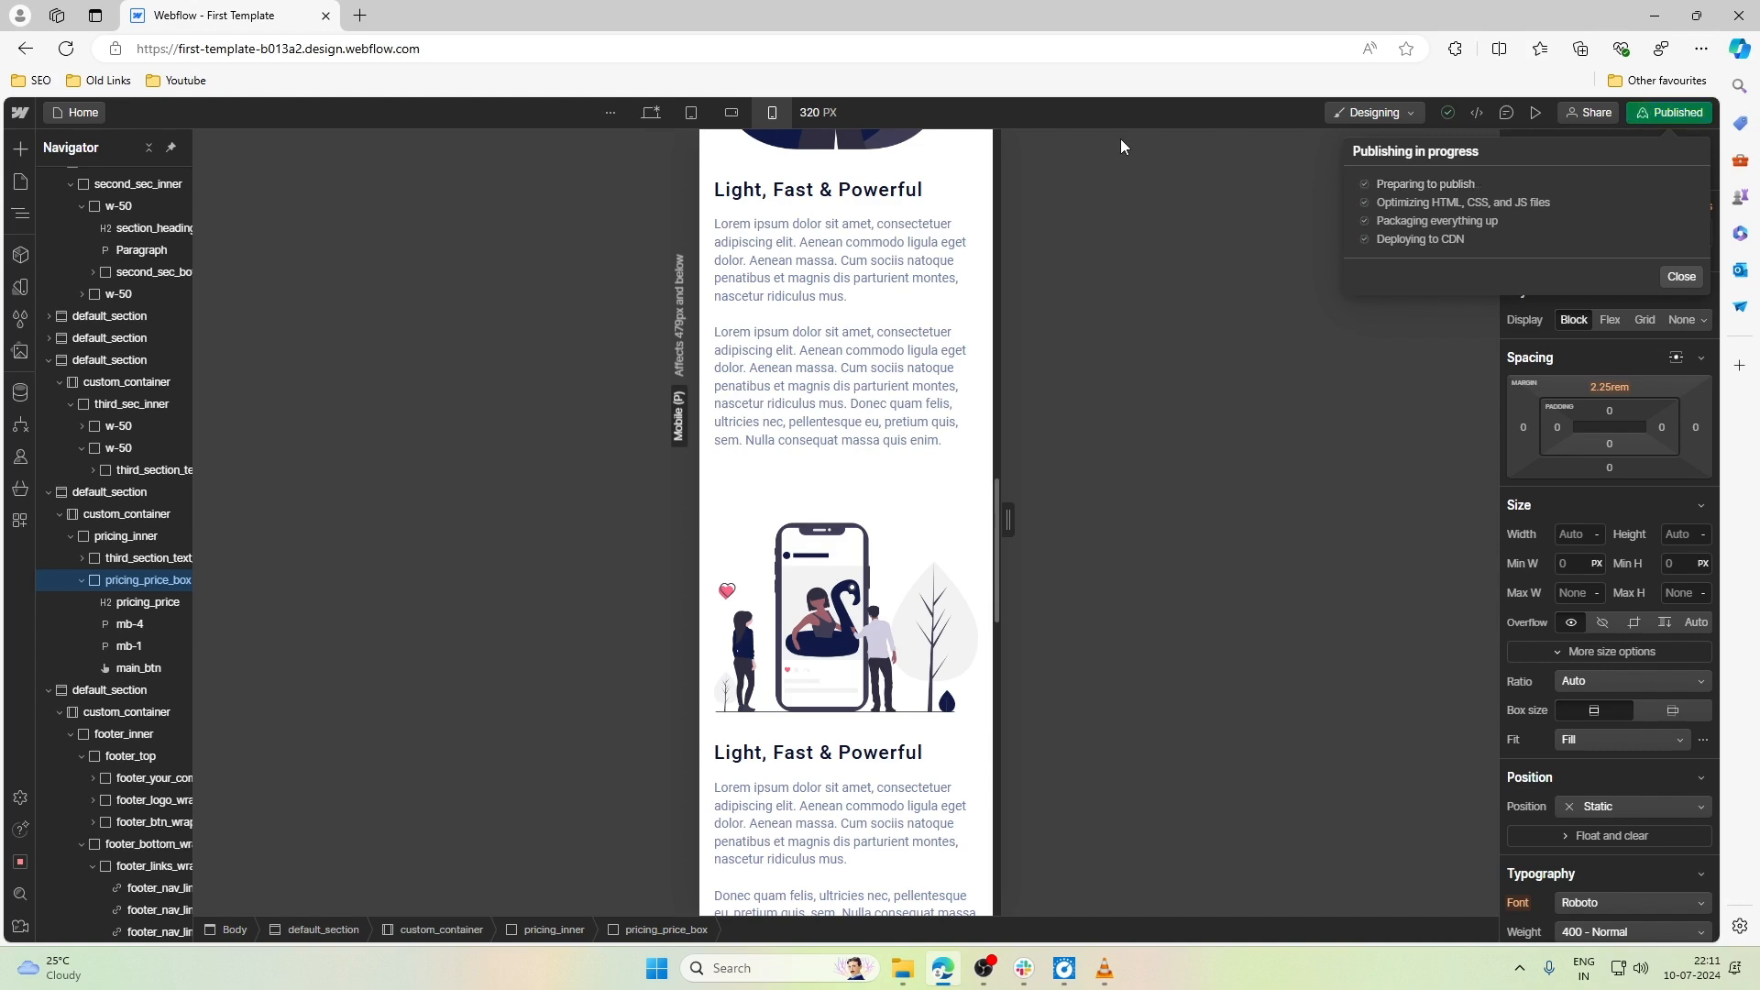
click(360, 16)
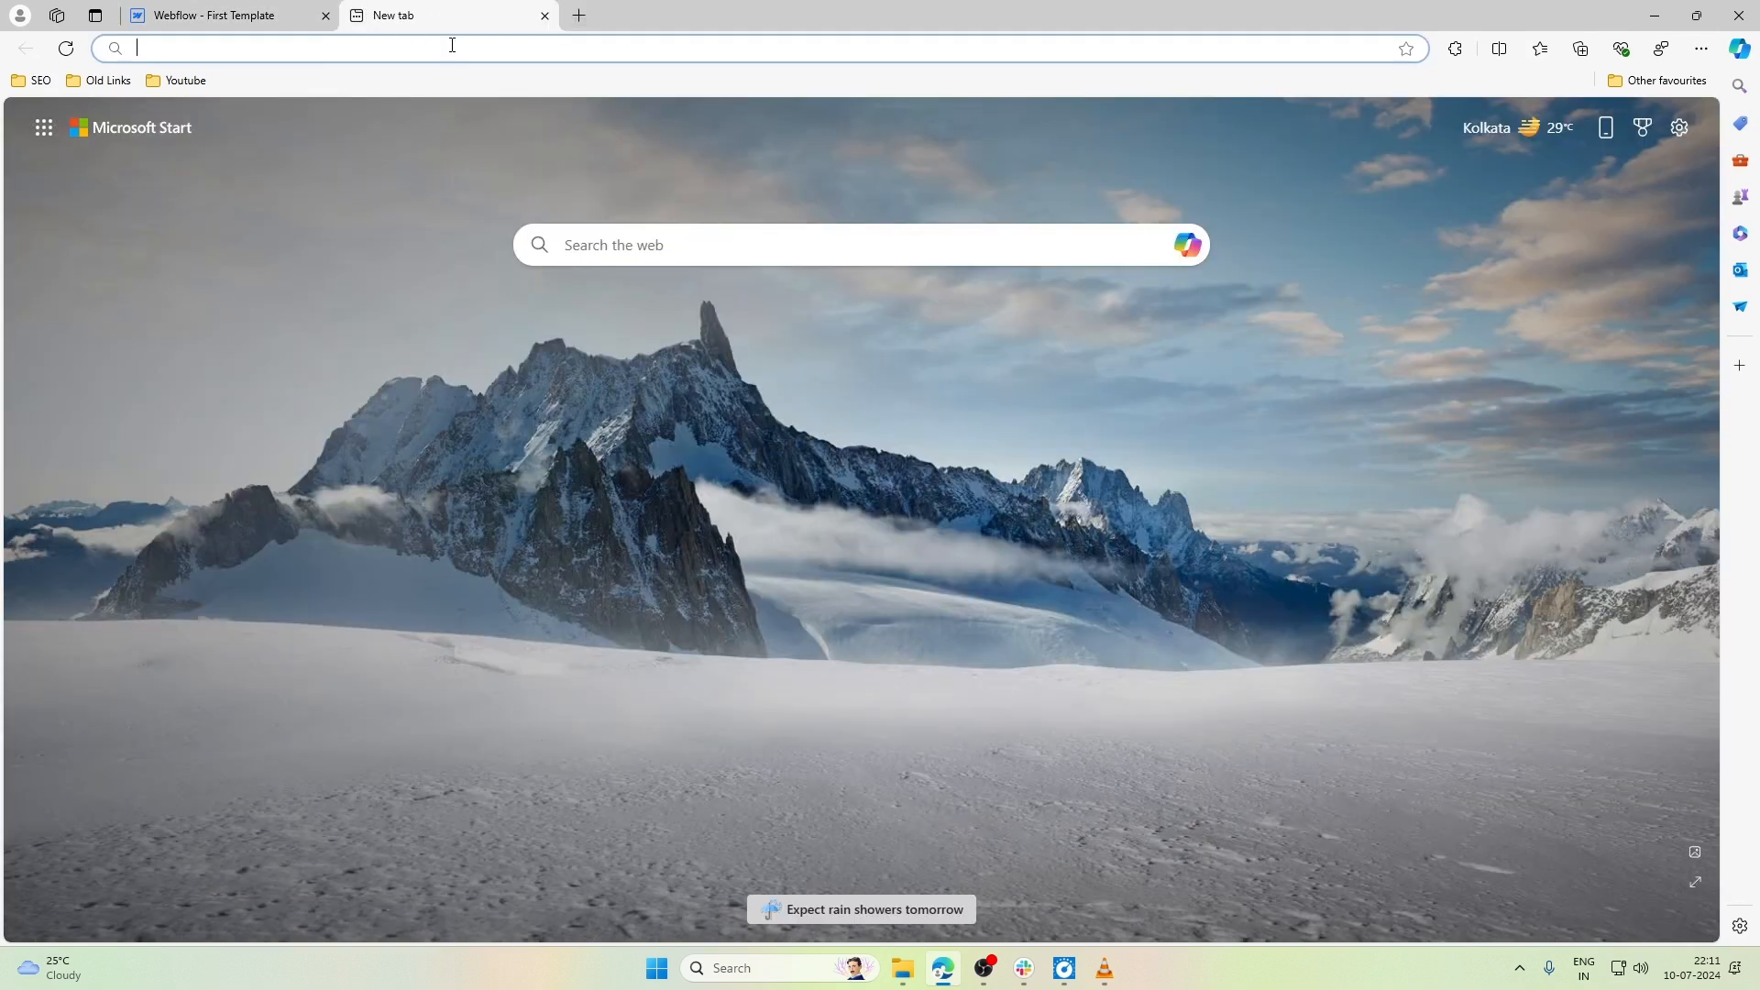
click(229, 15)
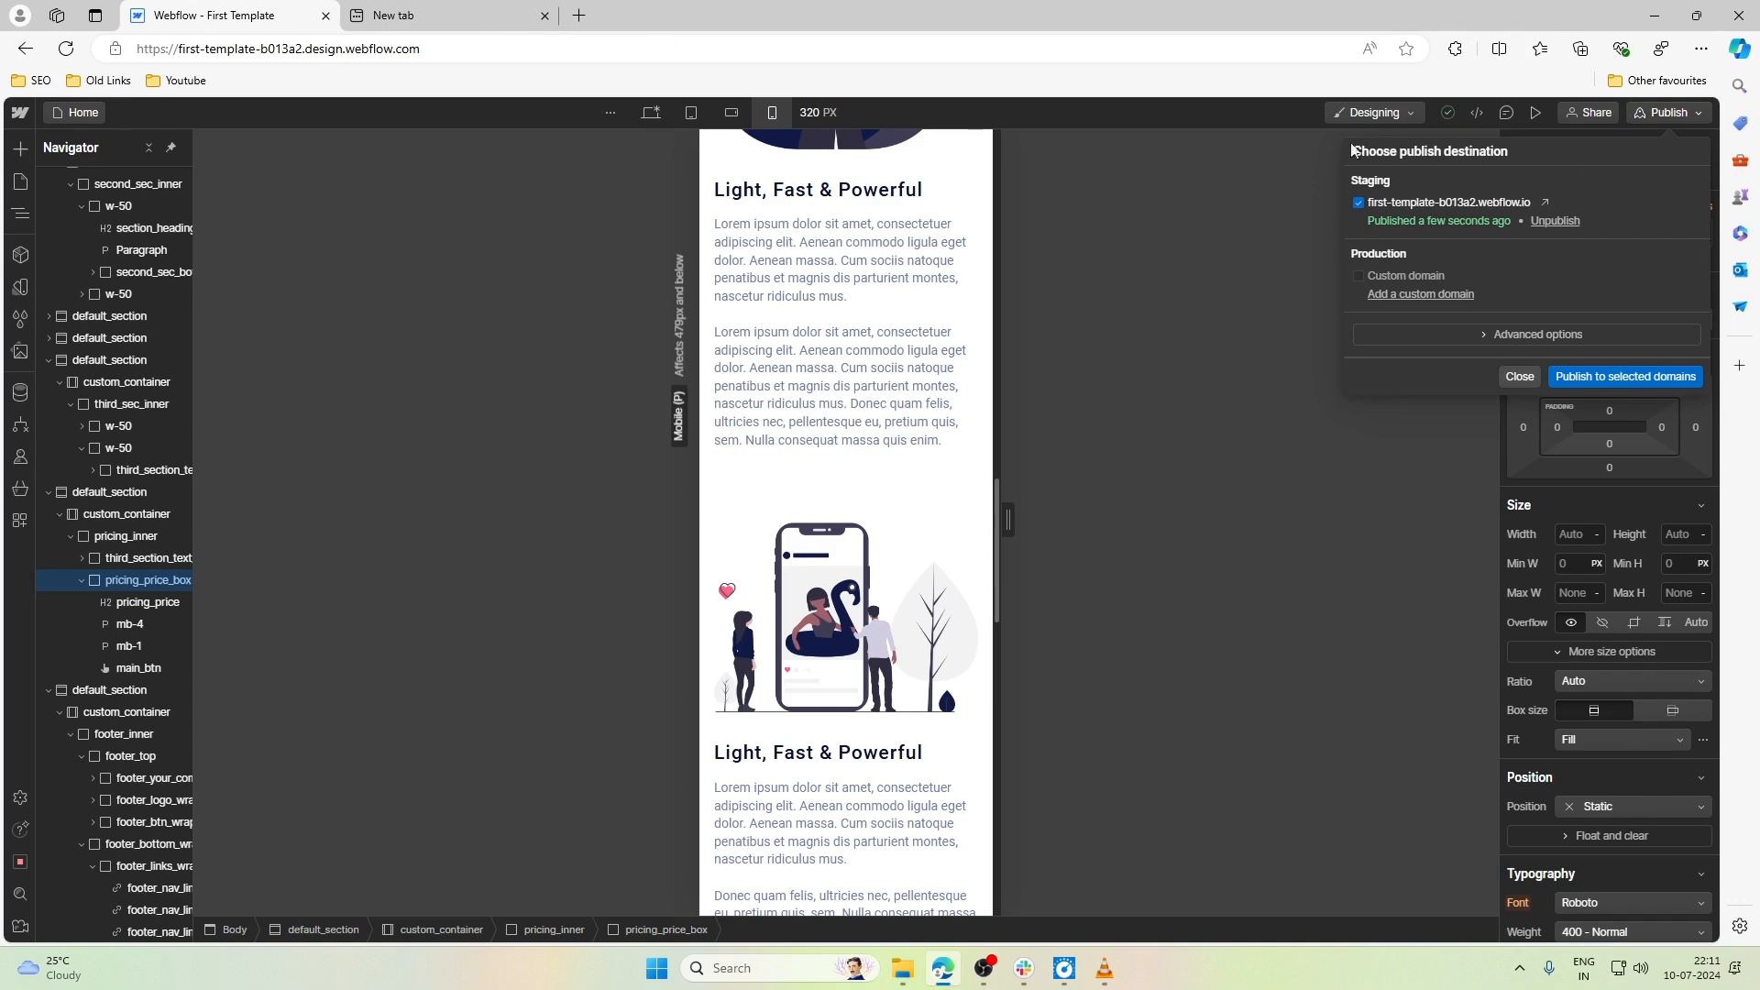
click(1544, 201)
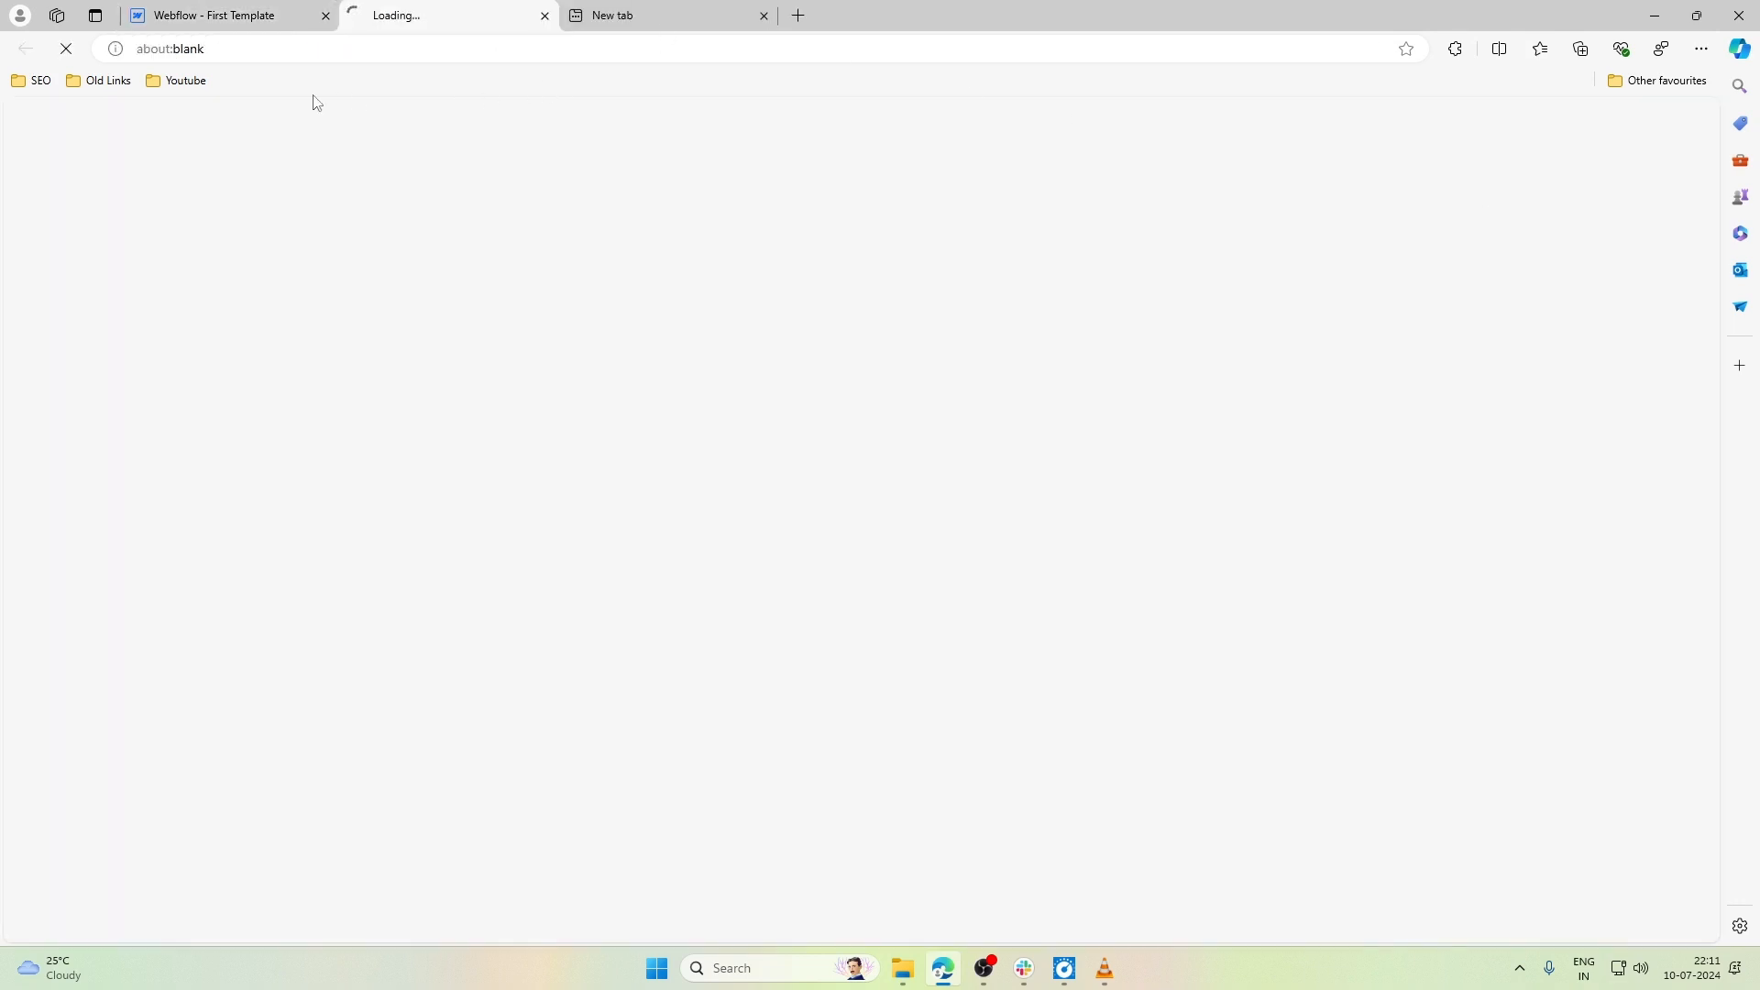
- Inspect the published page with device emulation turned on and enlarge the emulated viewport's area
click(413, 51)
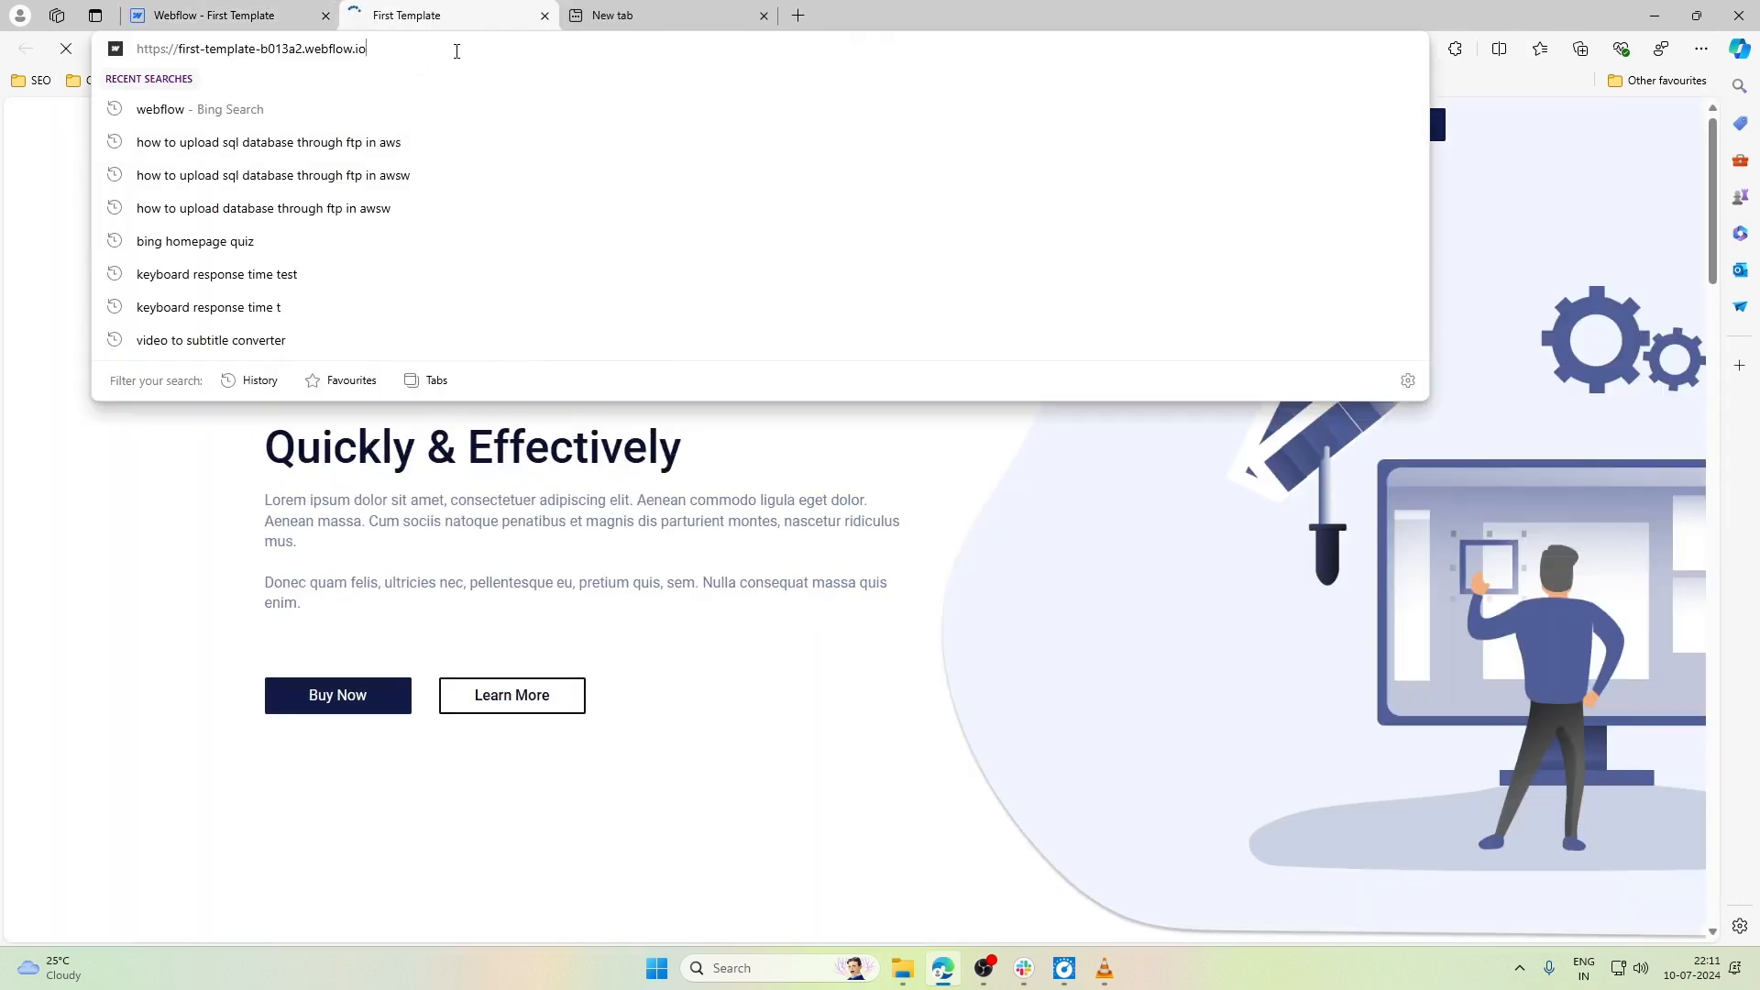
click(700, 514)
right_click(701, 513)
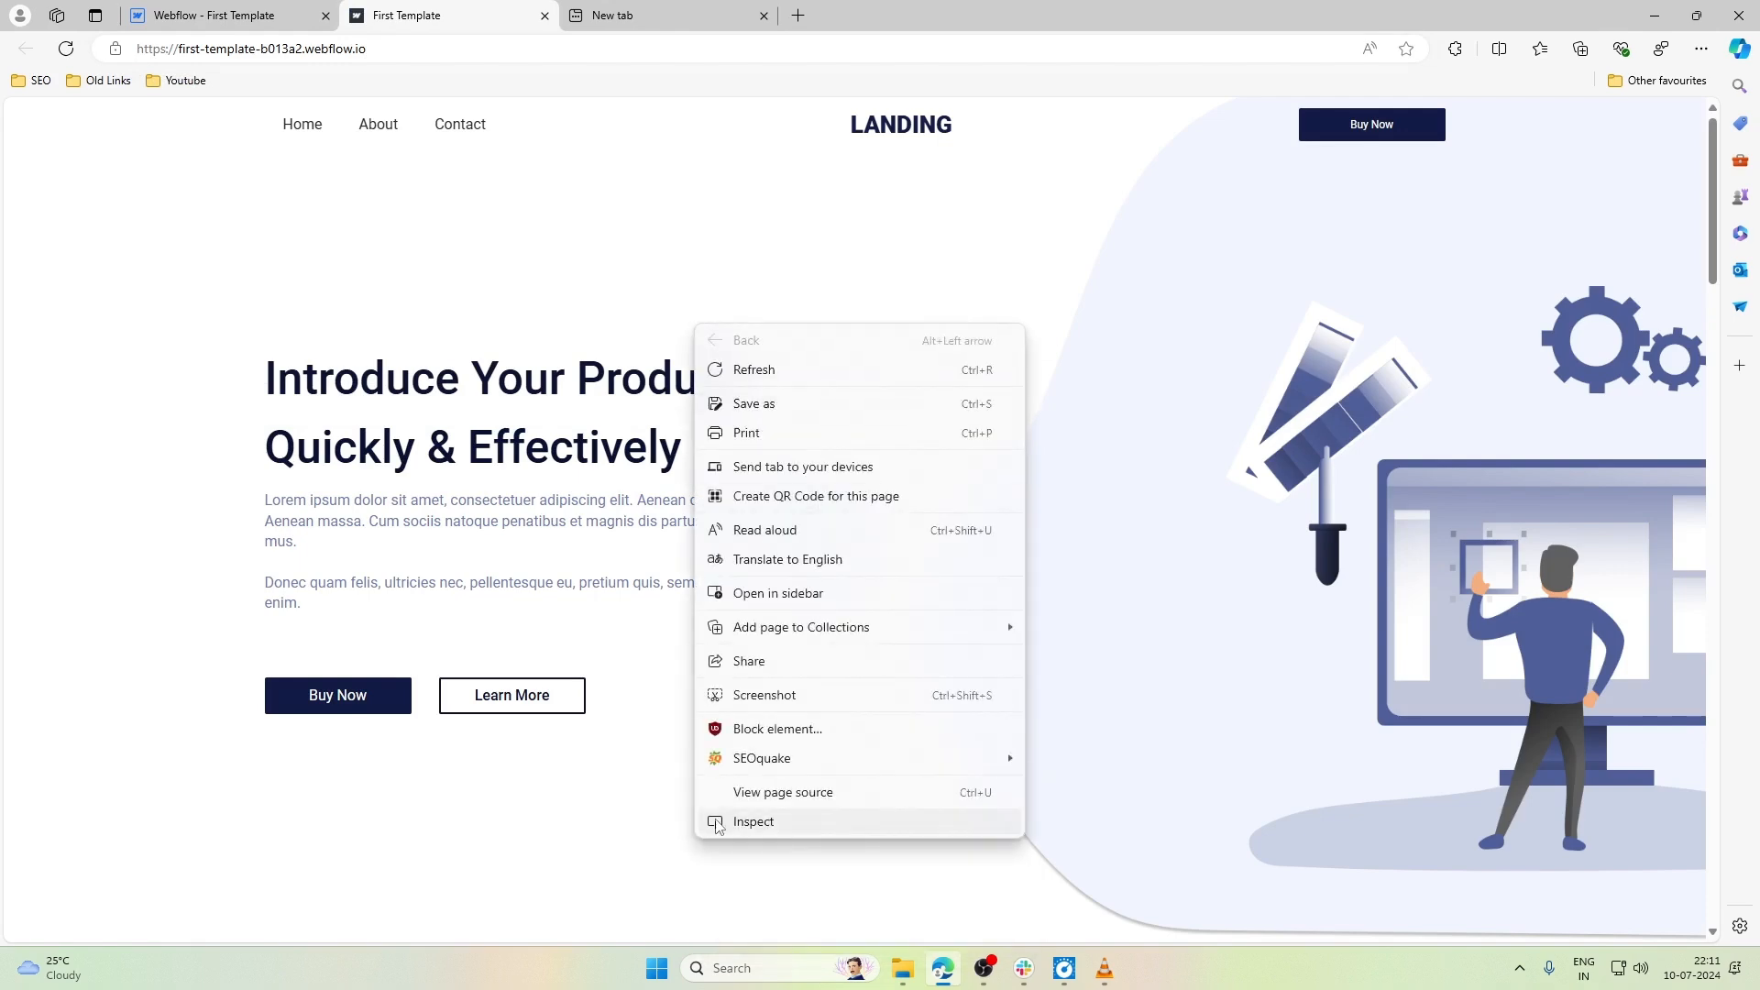
click(742, 825)
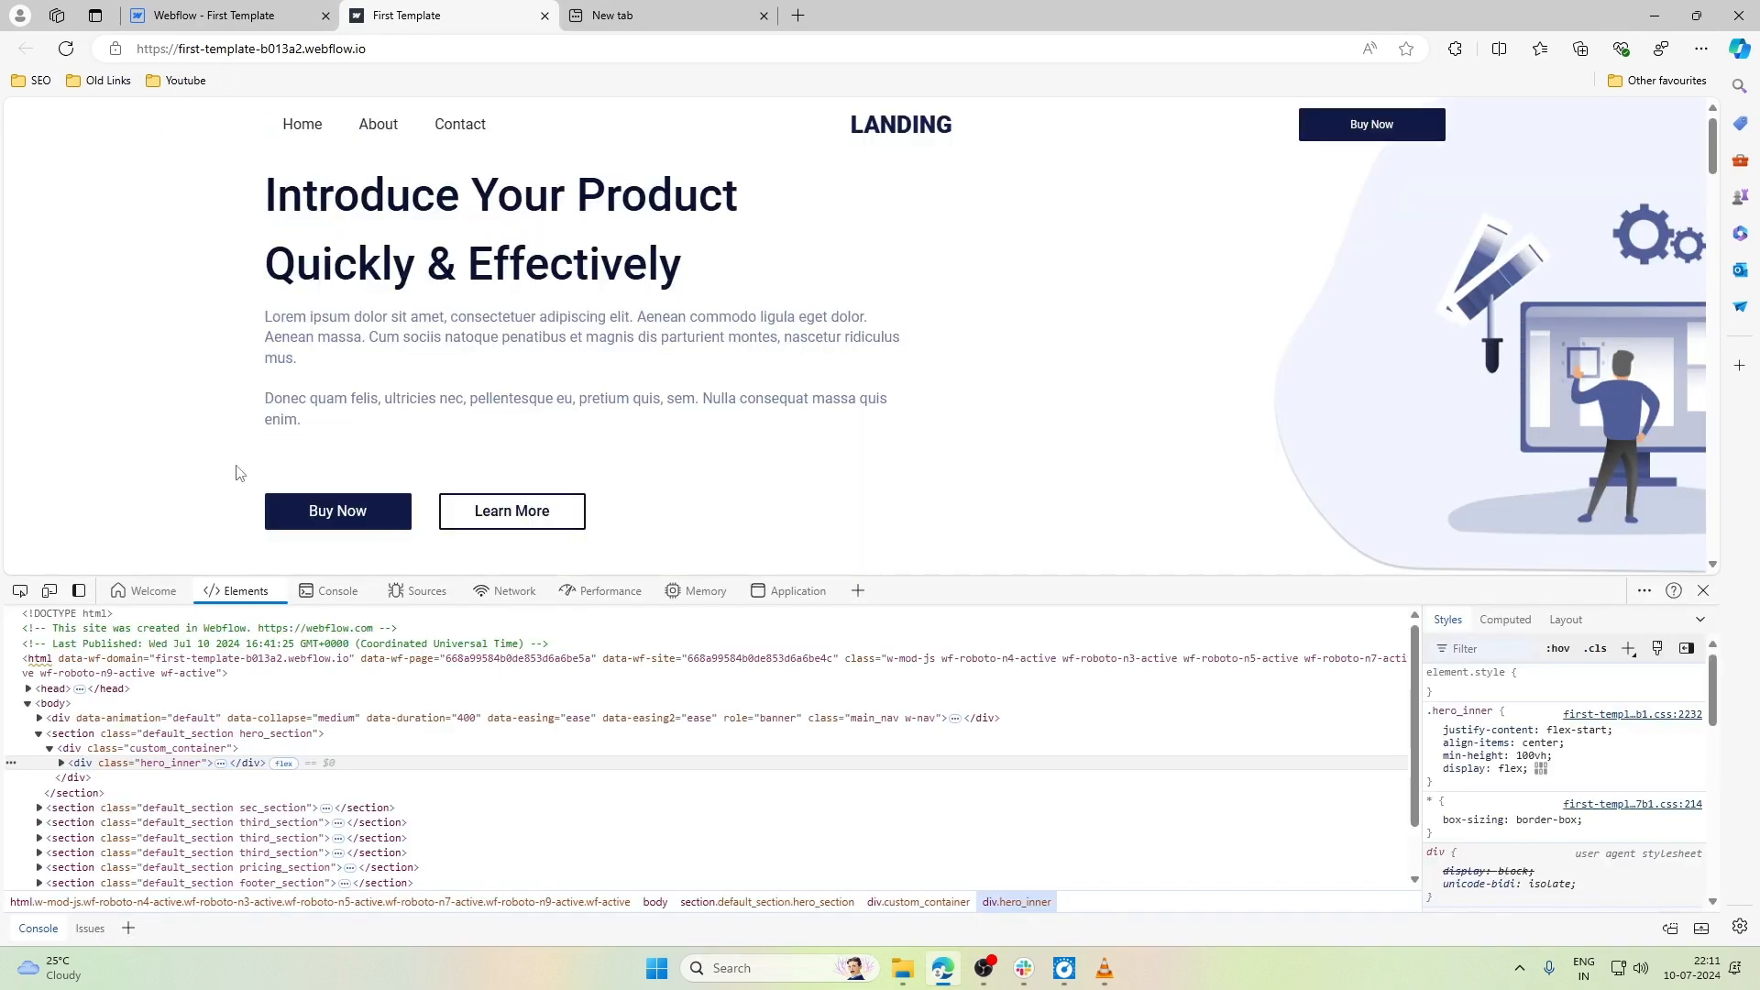
click(50, 591)
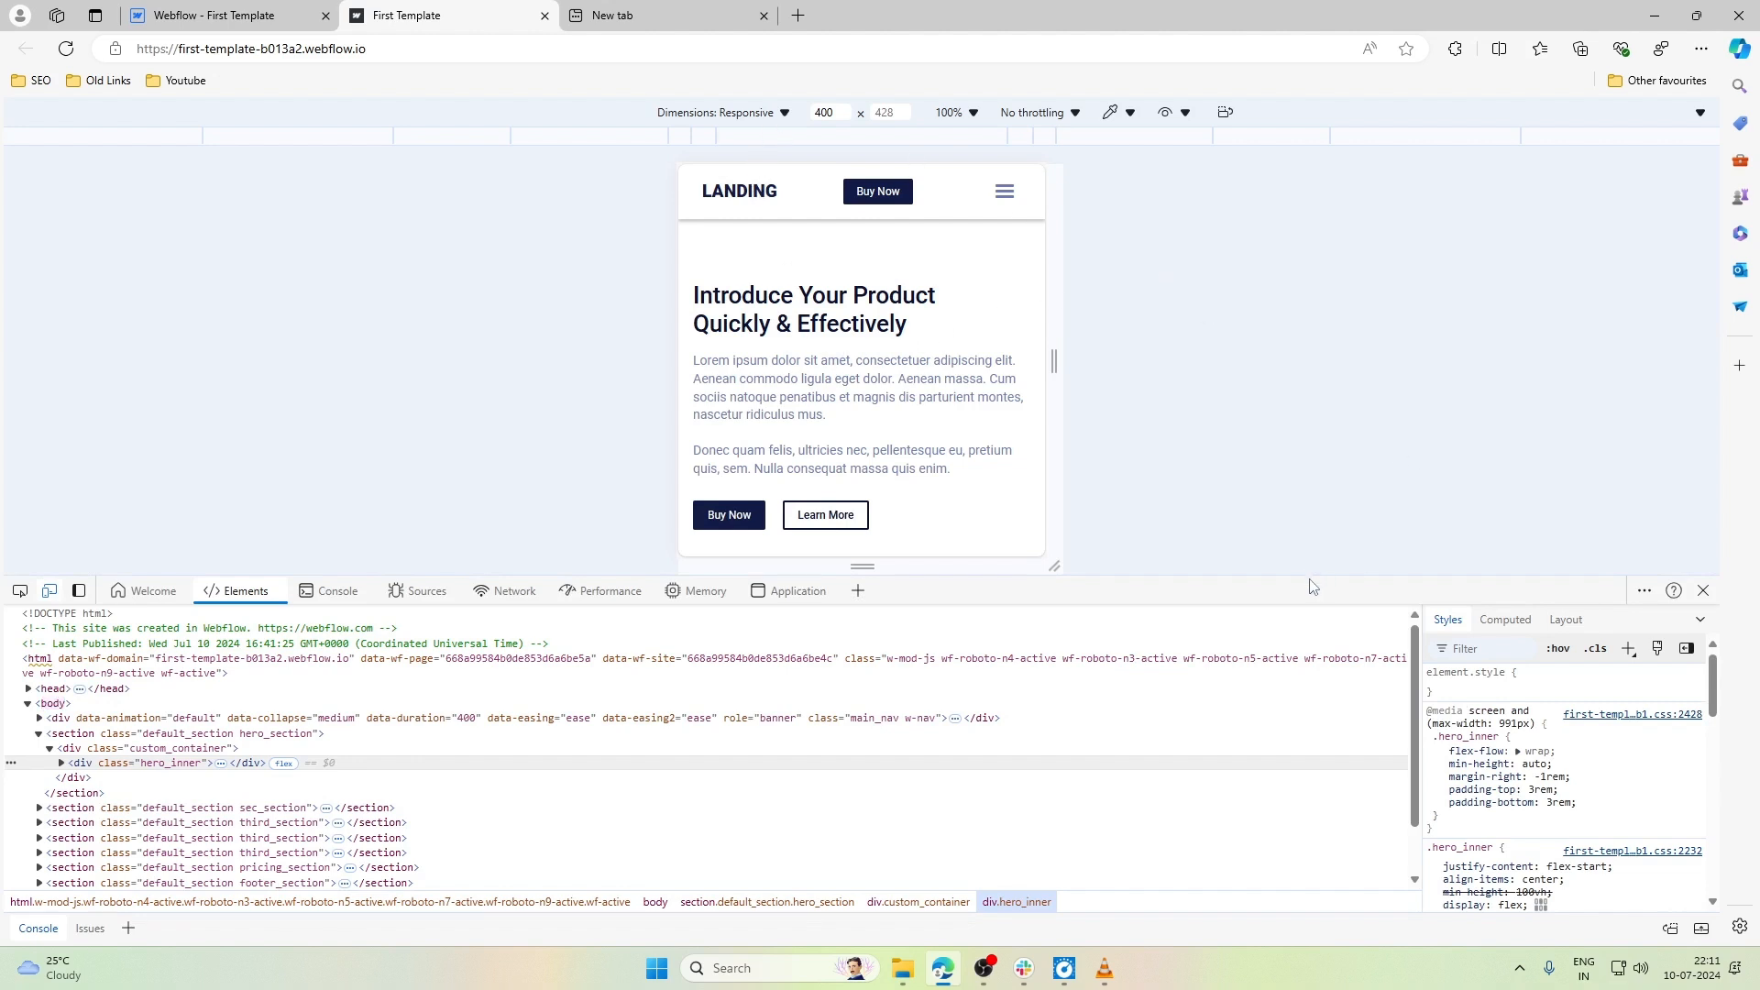
drag(1297, 575, 1297, 875)
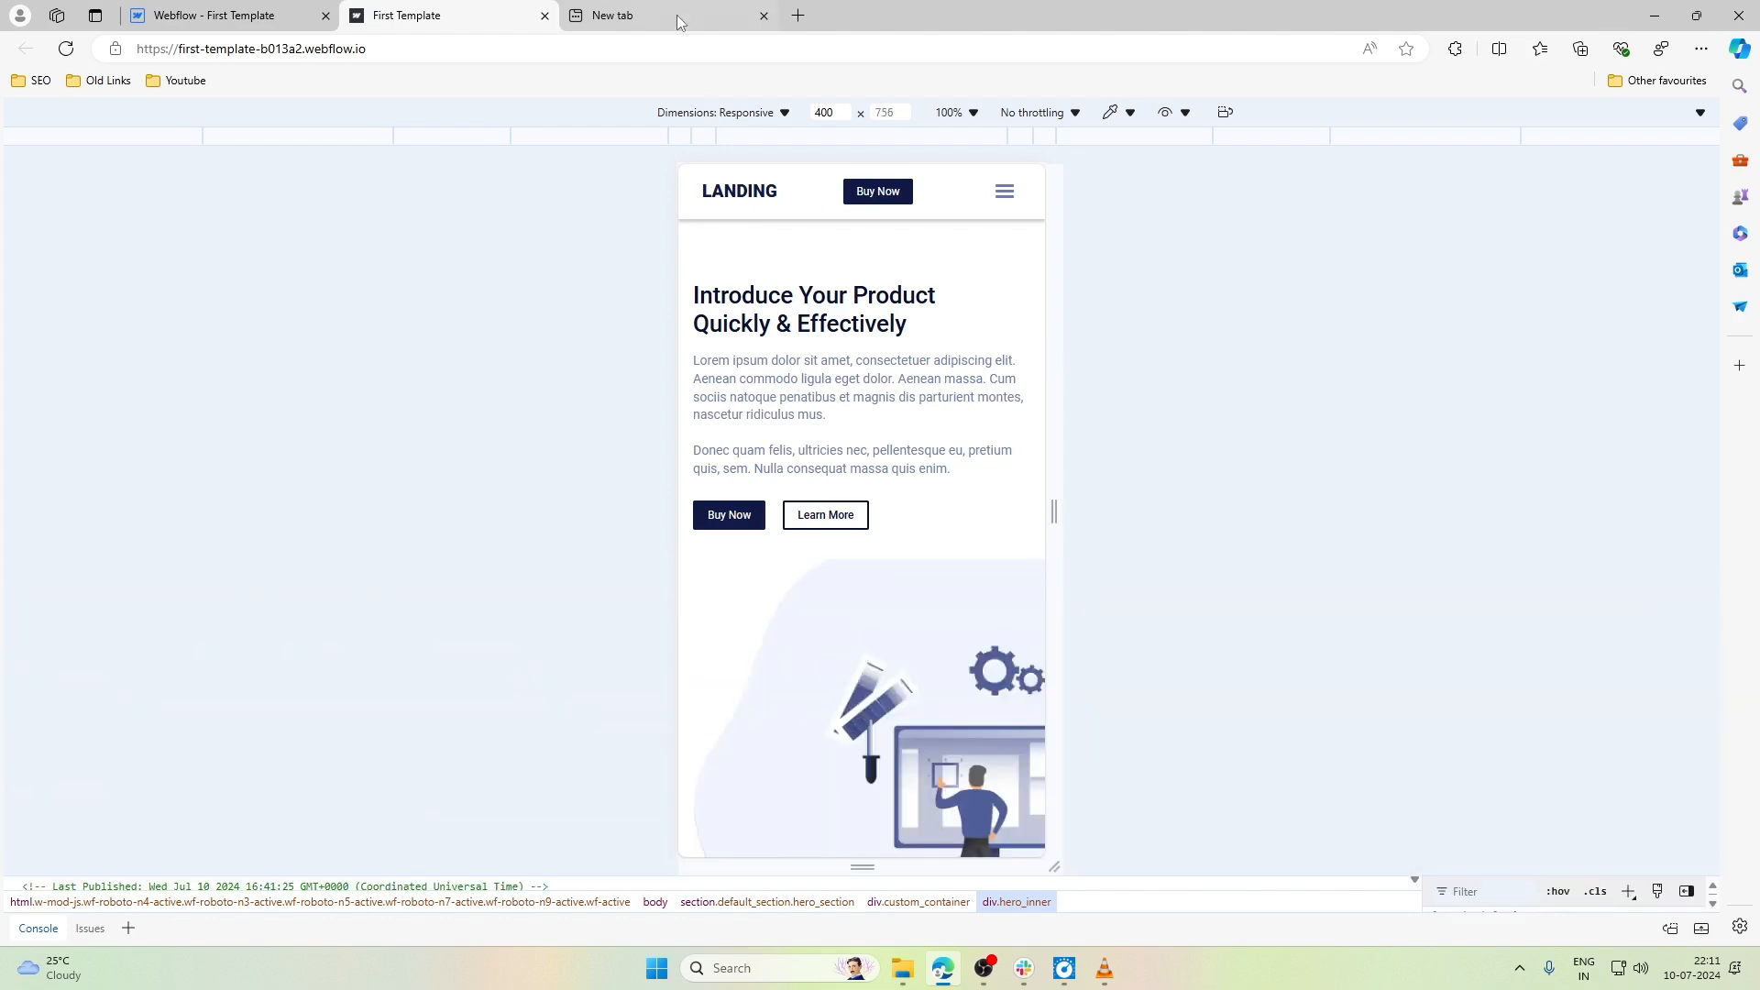
- Emulate the published page on iPhone SE and examine its portrait layout from the hero section down to the footer
click(722, 112)
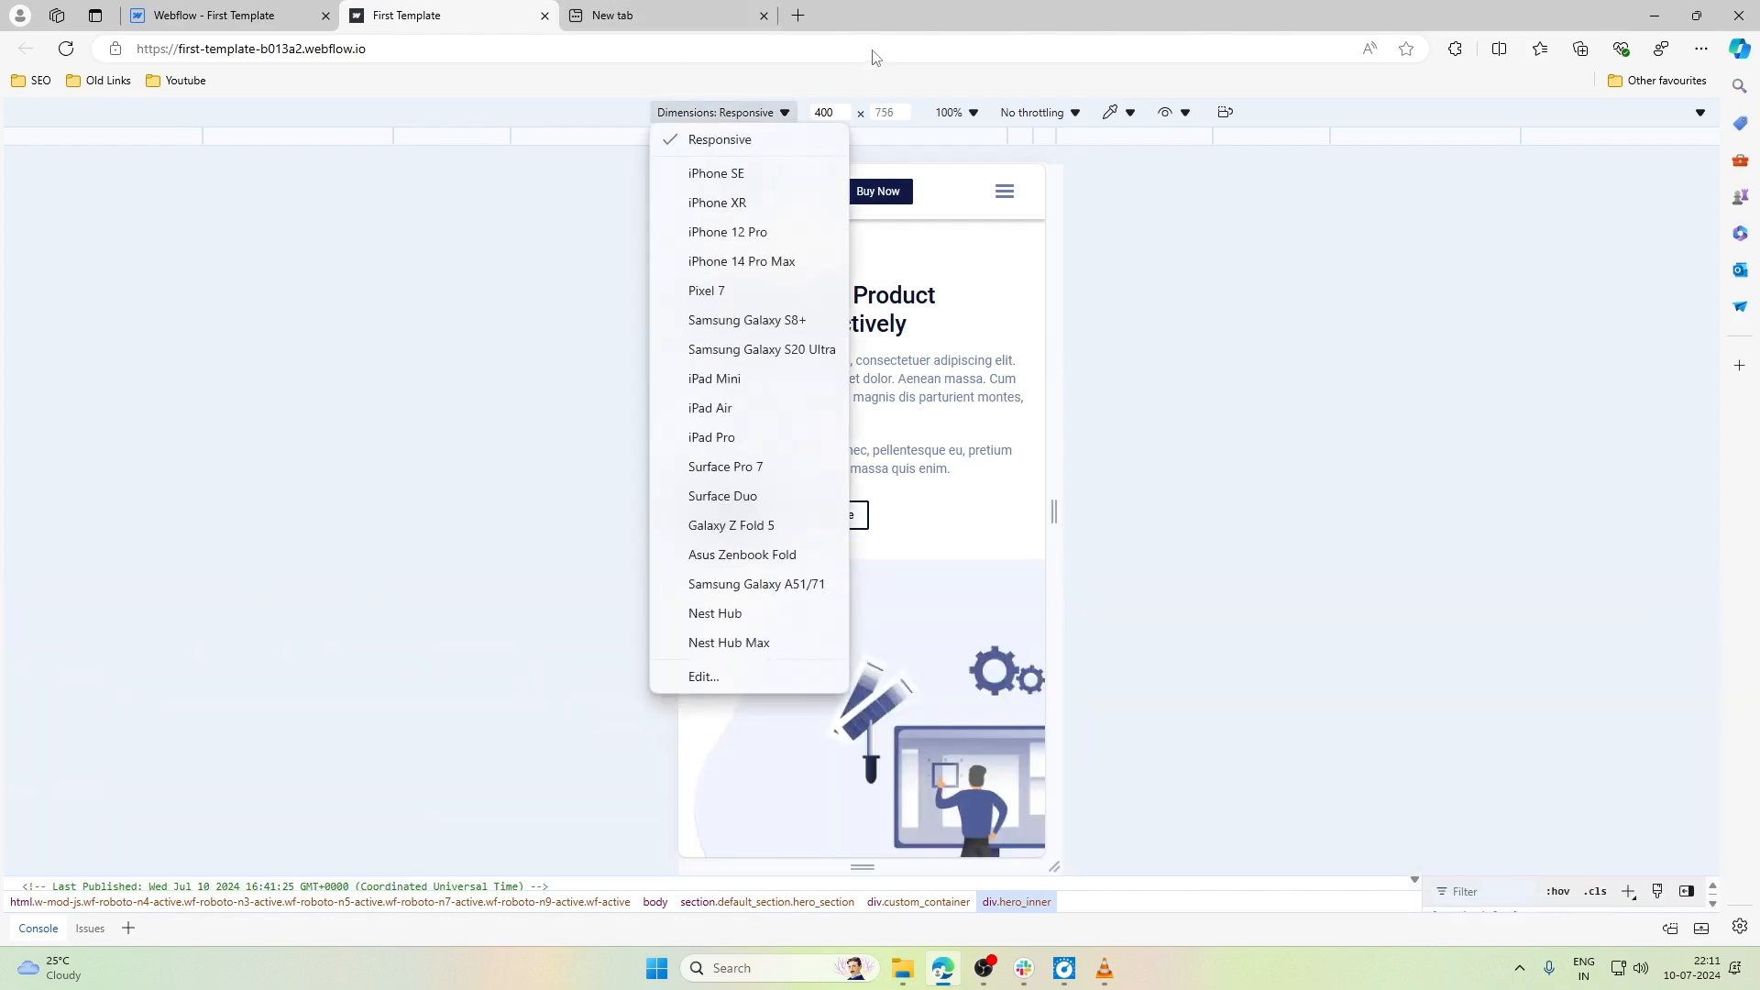
click(716, 173)
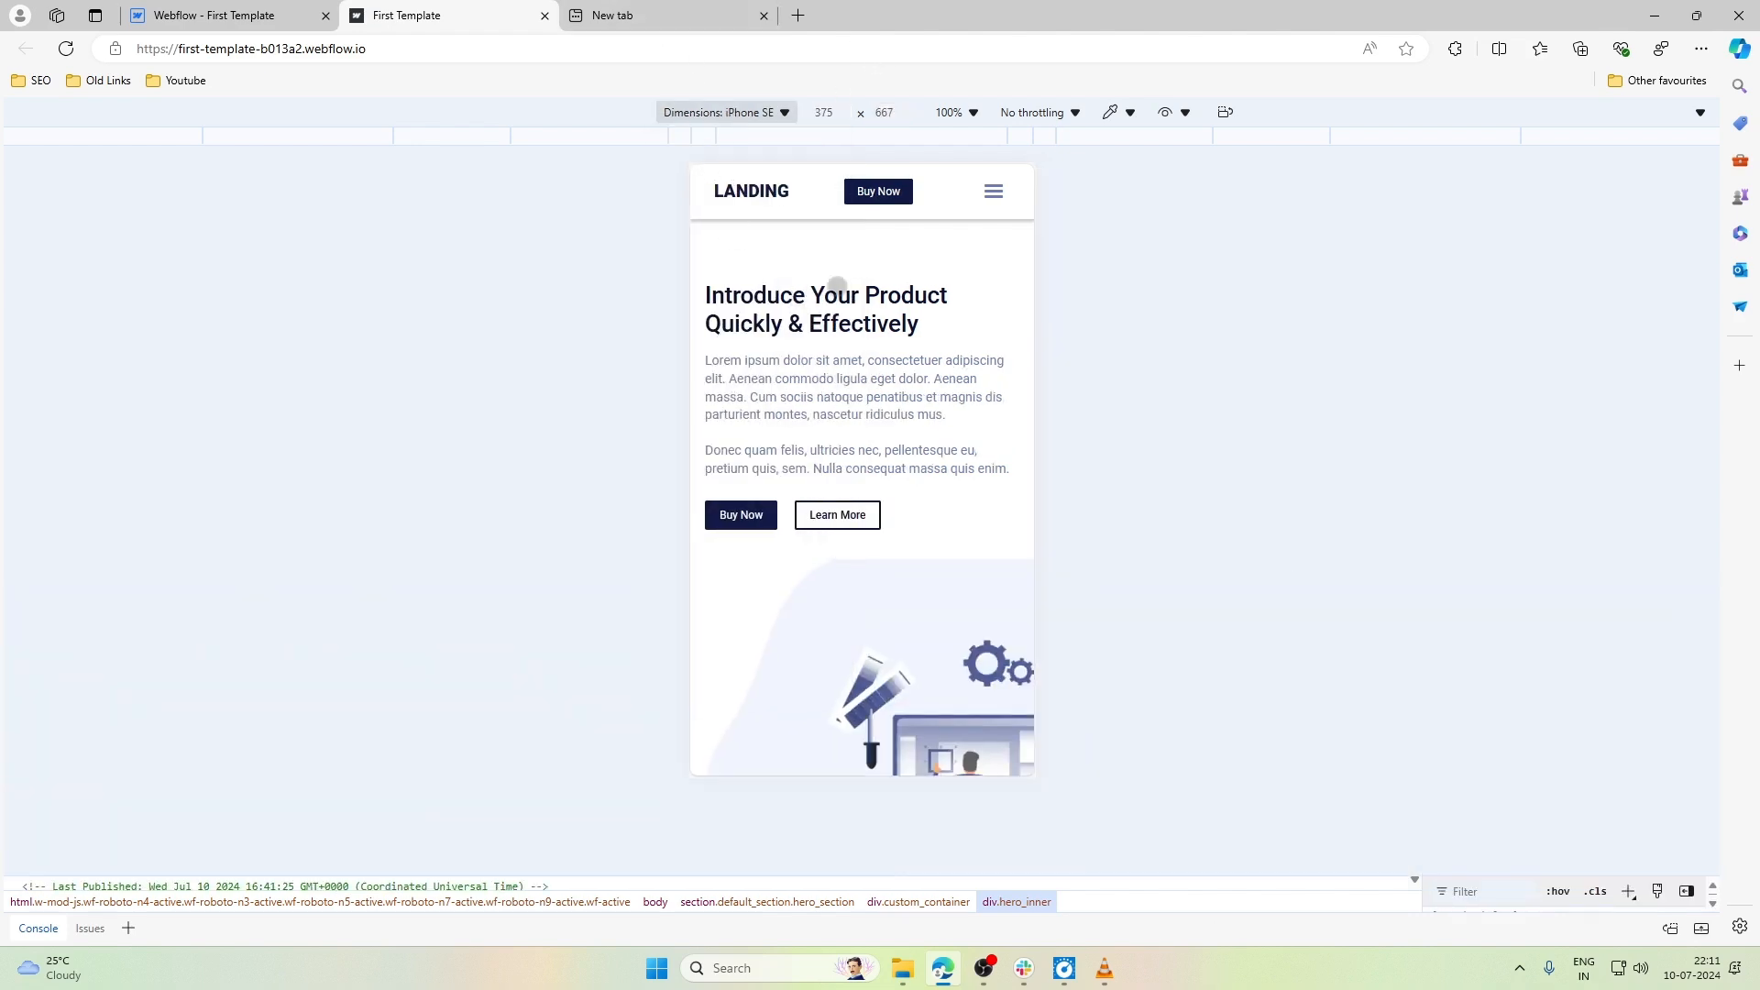
scroll(837, 286, down, 10)
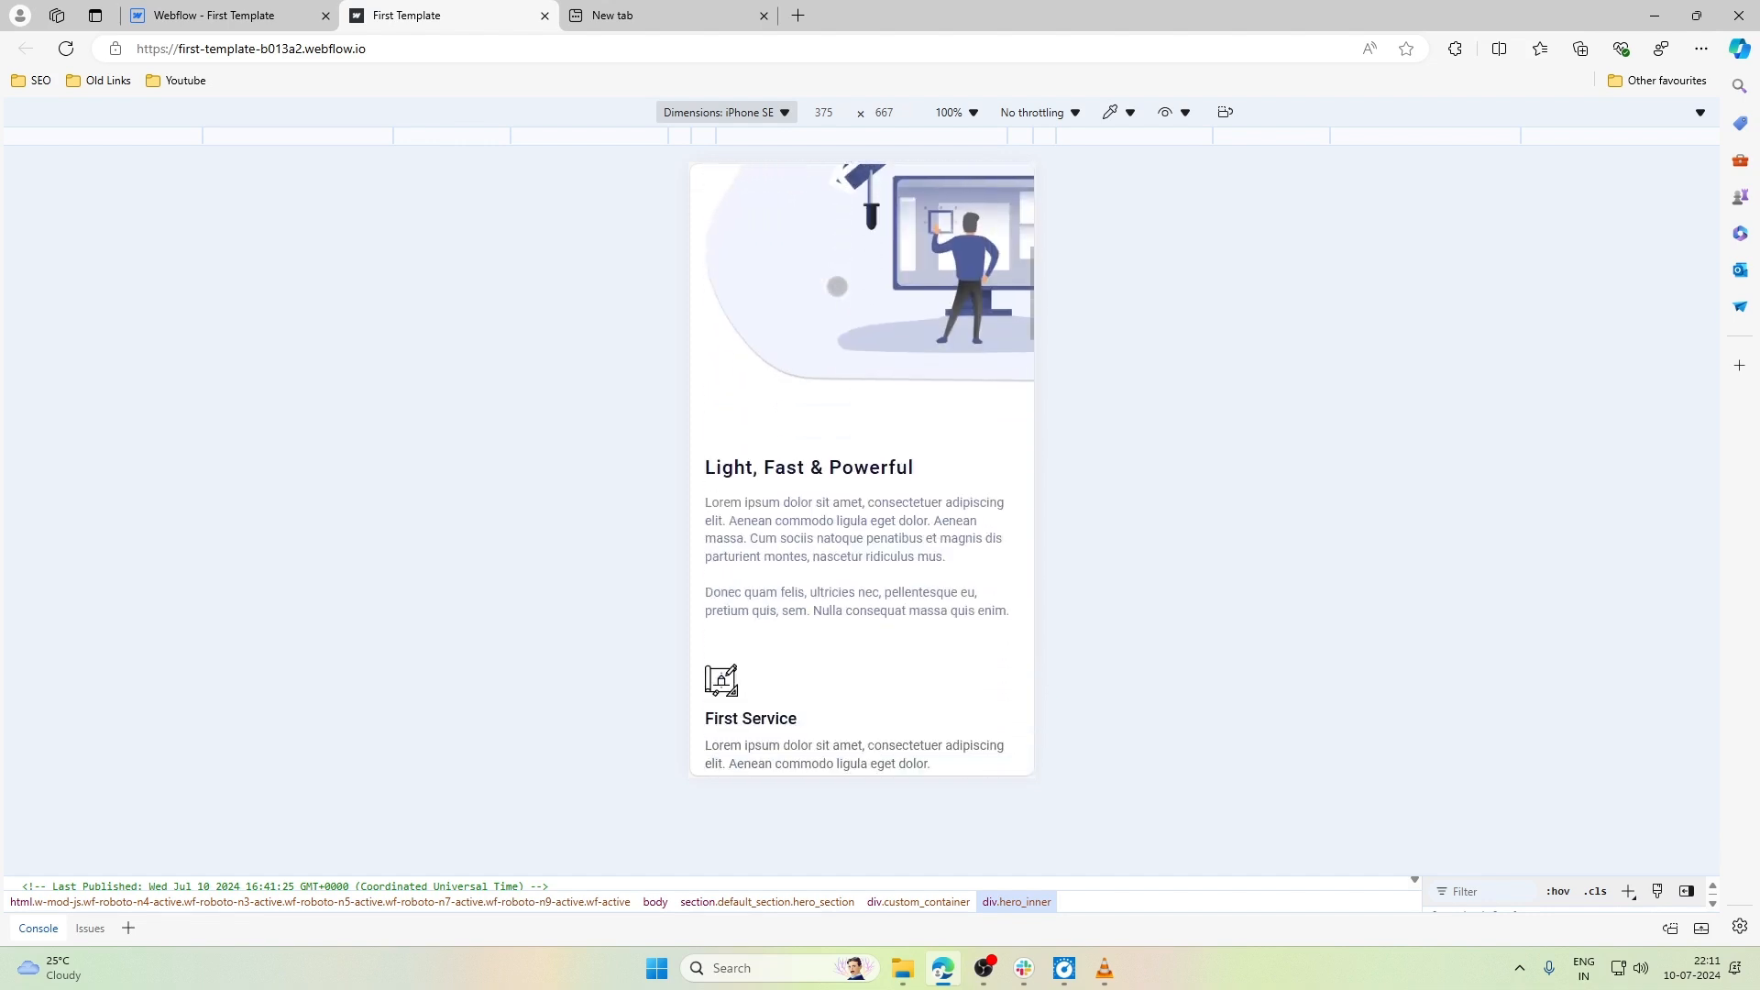
scroll(837, 287, down, 8)
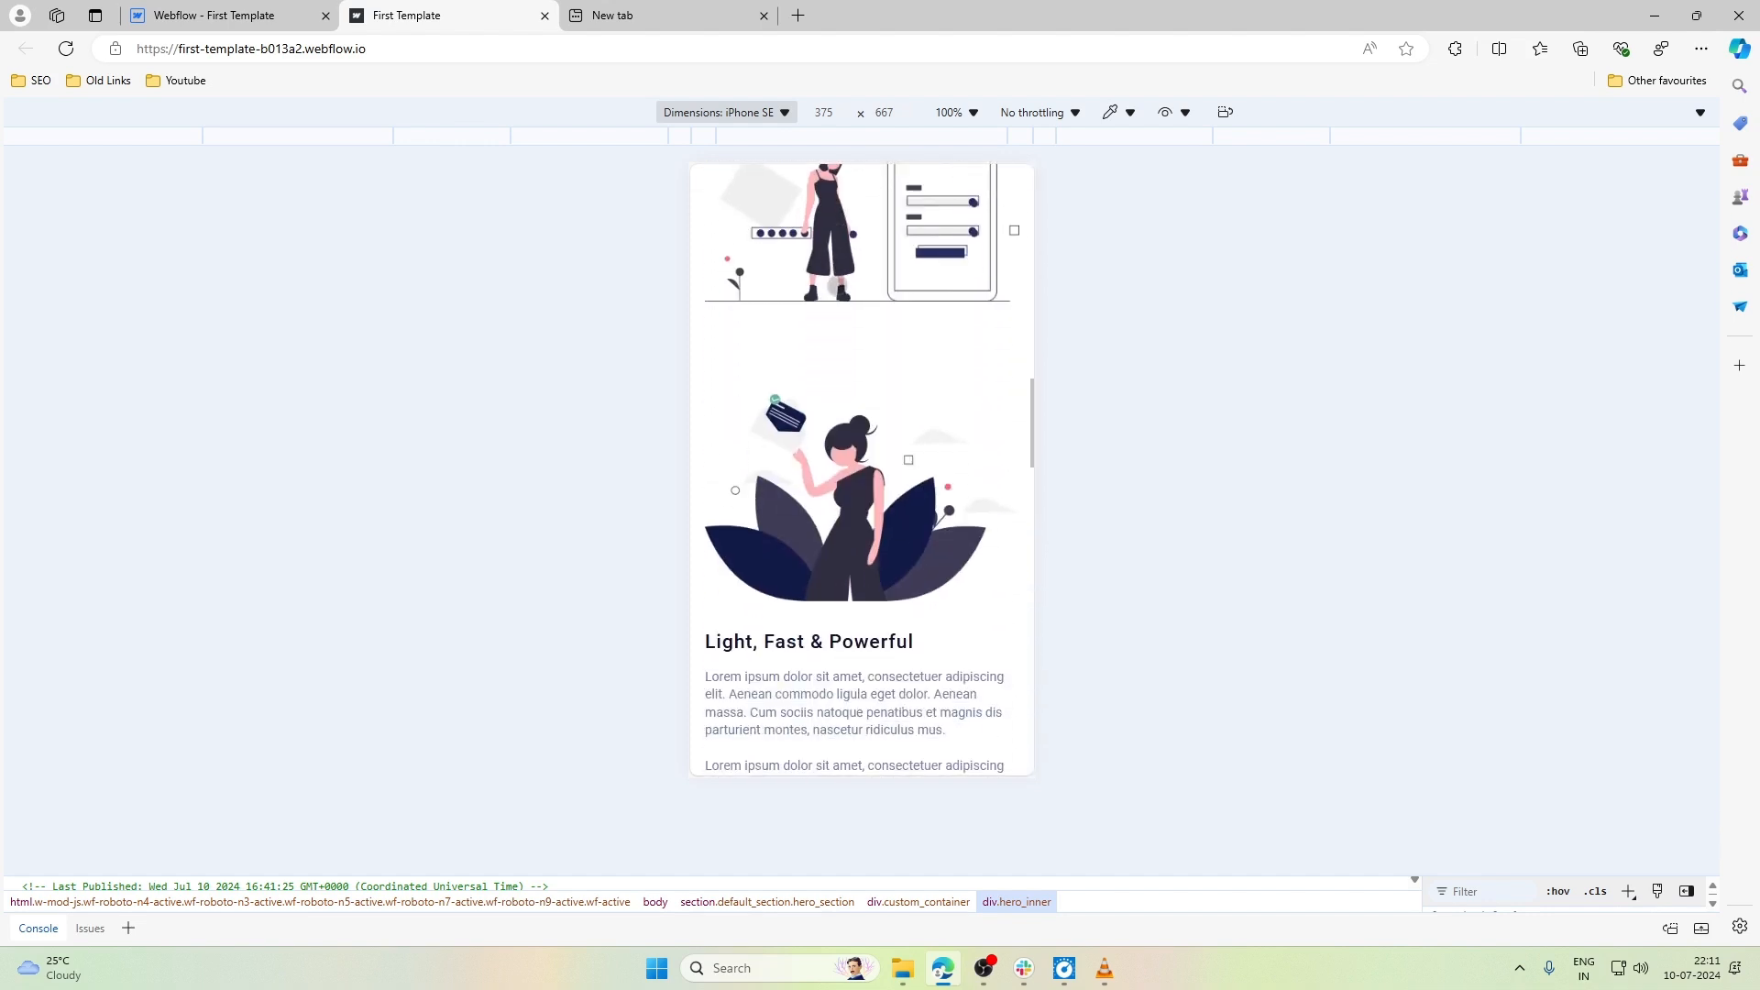
scroll(837, 287, down, 10)
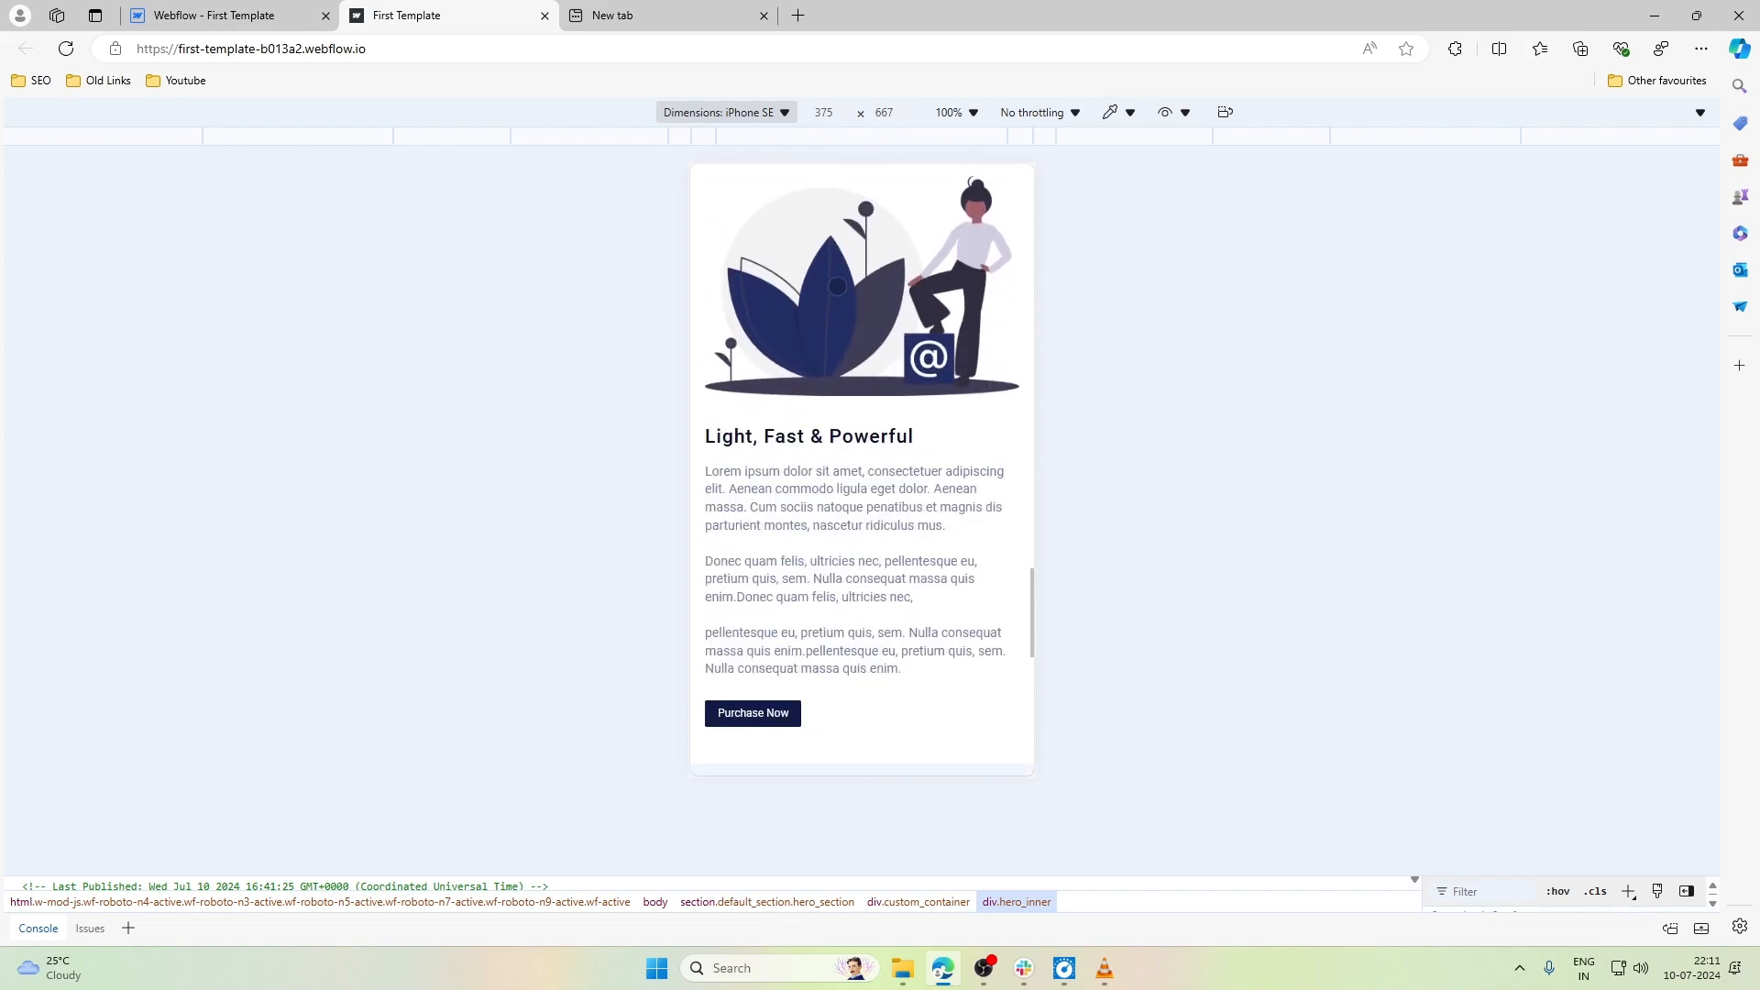
scroll(837, 285, down, 5)
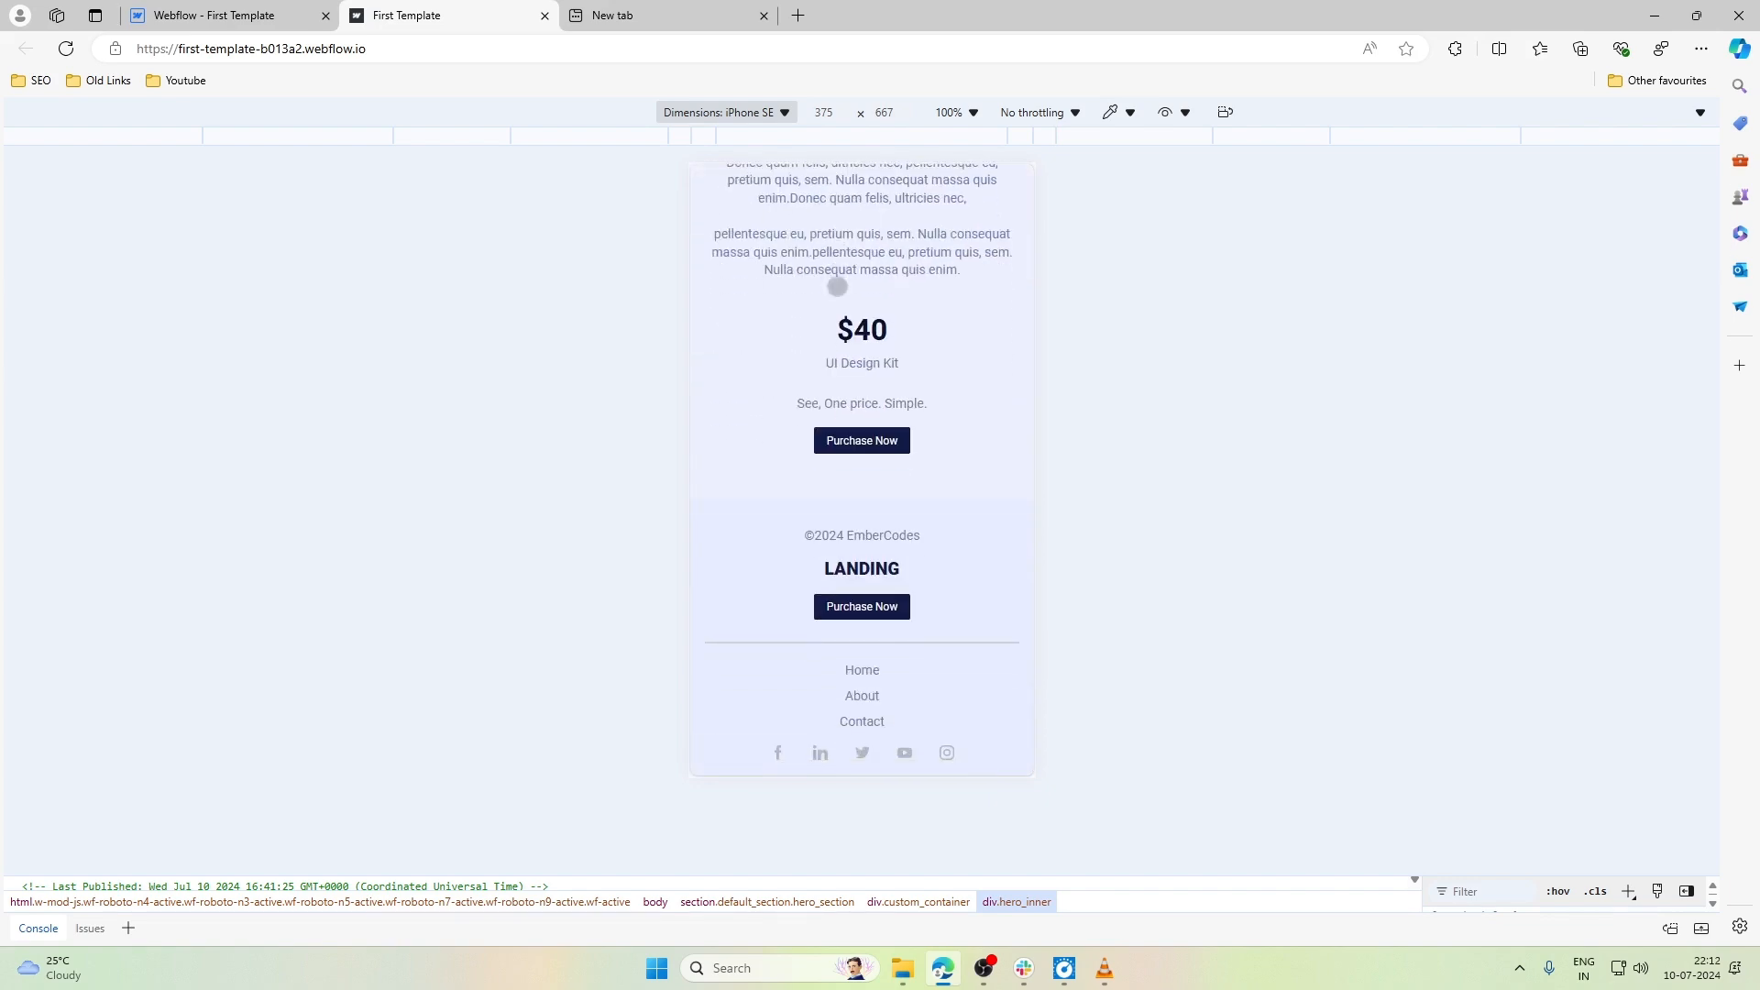
- Rotate the emulated iPhone SE to landscape and check the hamburger menu at the top of the page by opening and closing it
click(1226, 113)
scroll(966, 275, up, 10)
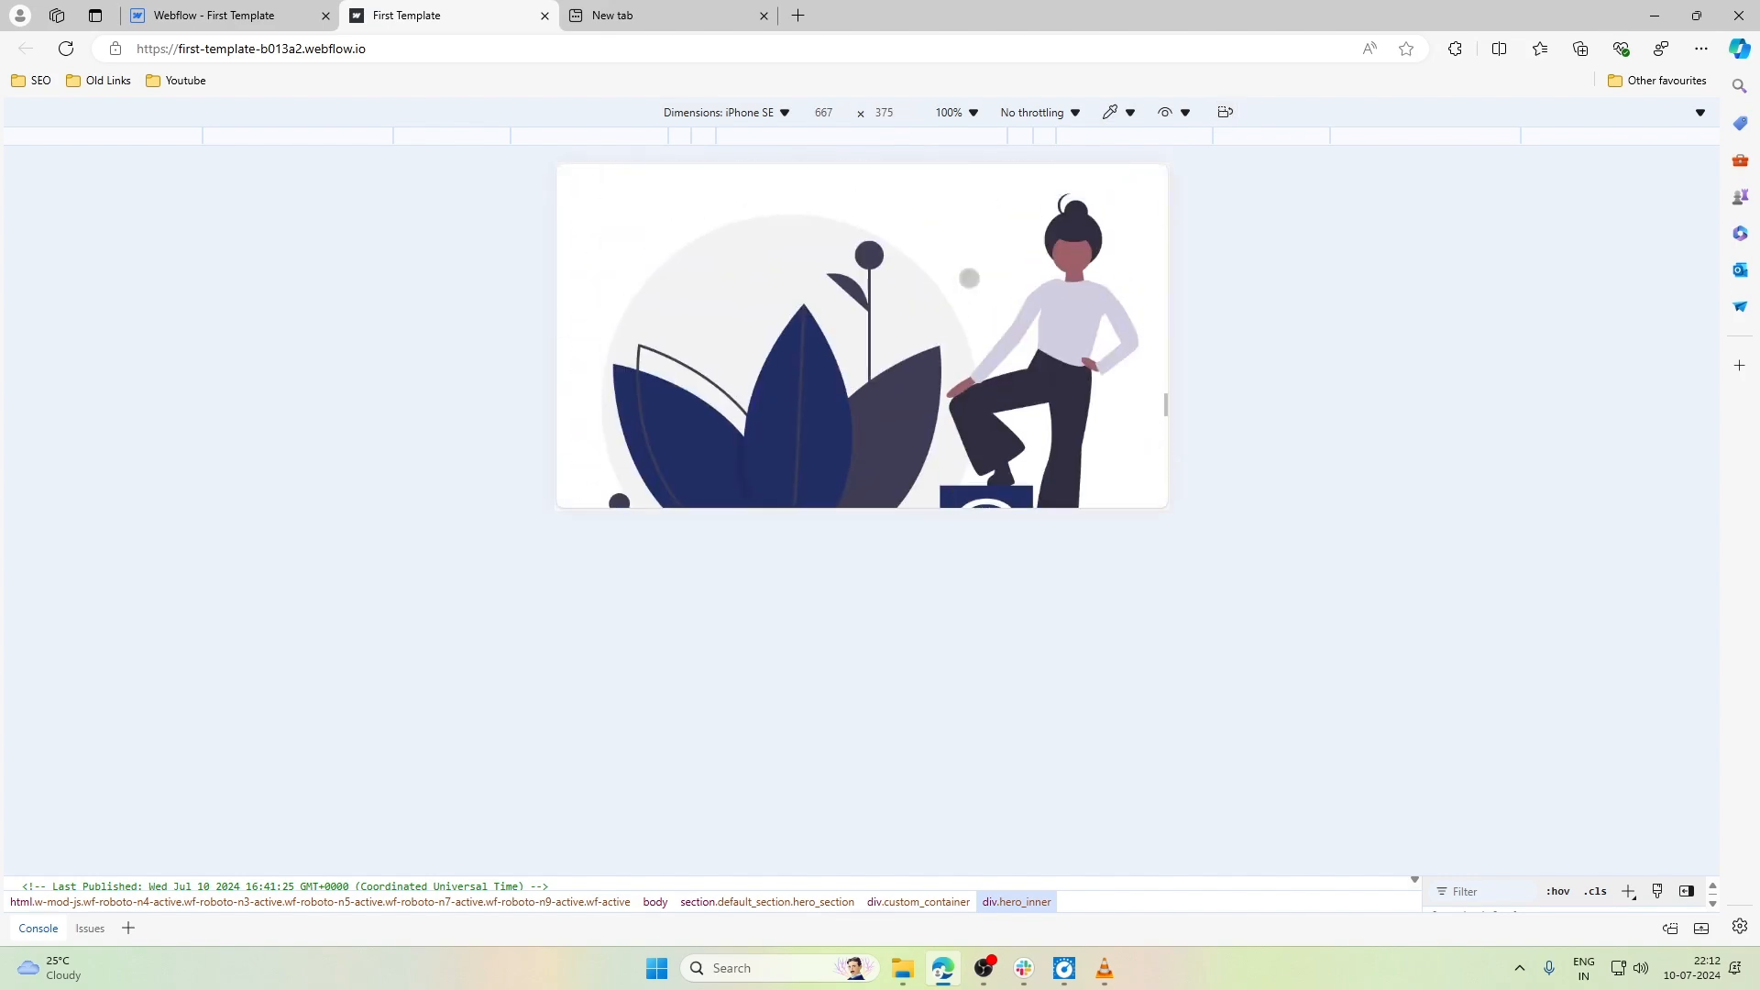
scroll(970, 278, up, 20)
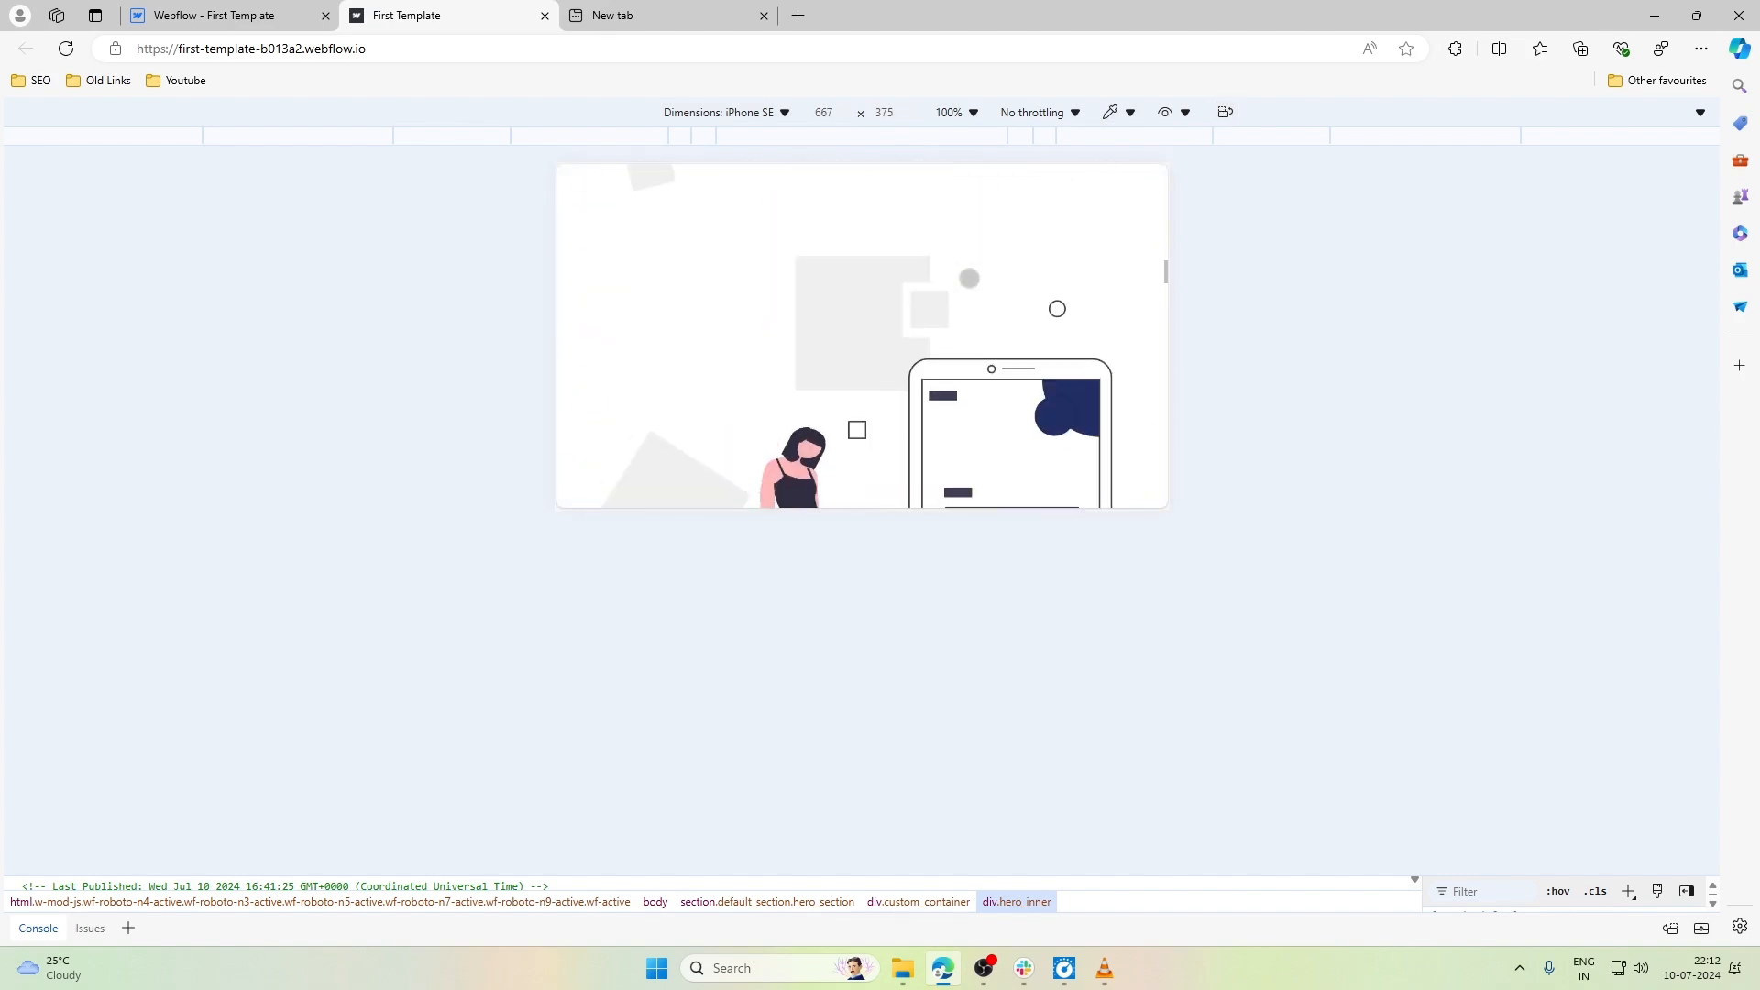
scroll(970, 278, up, 10)
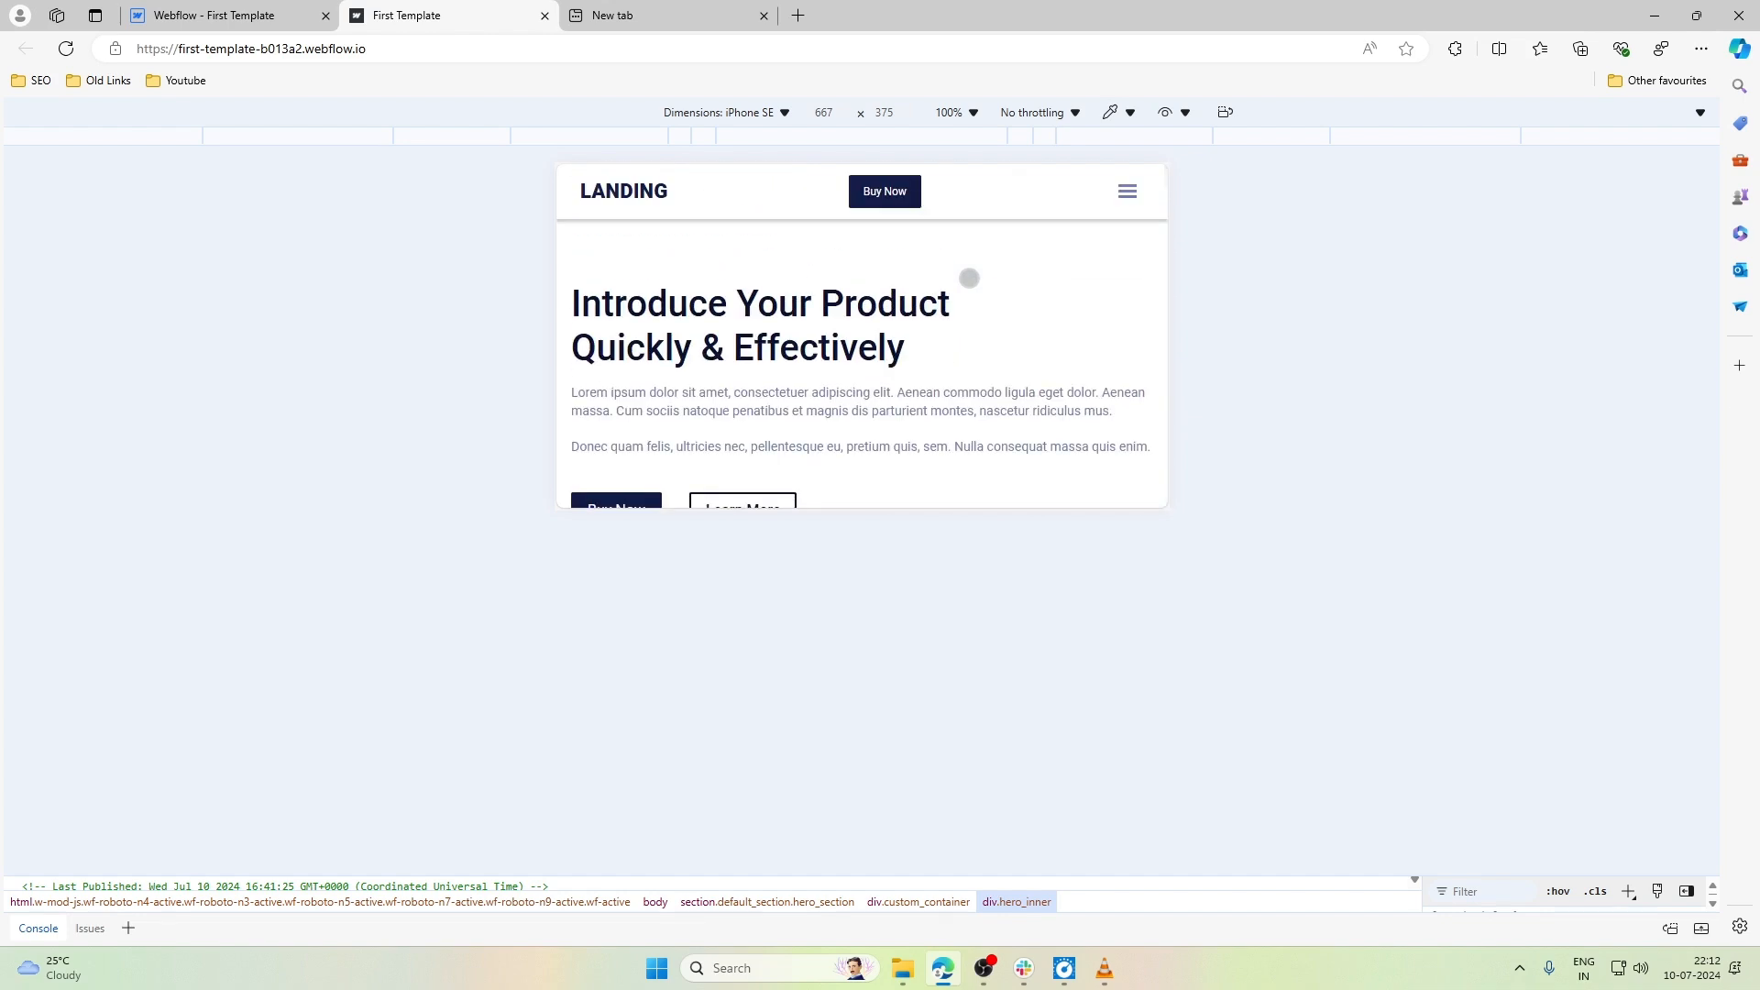
click(1127, 191)
click(1128, 190)
- Examine the content sections of the page in iPhone SE landscape, returning to the hero section
scroll(1022, 272, down, 10)
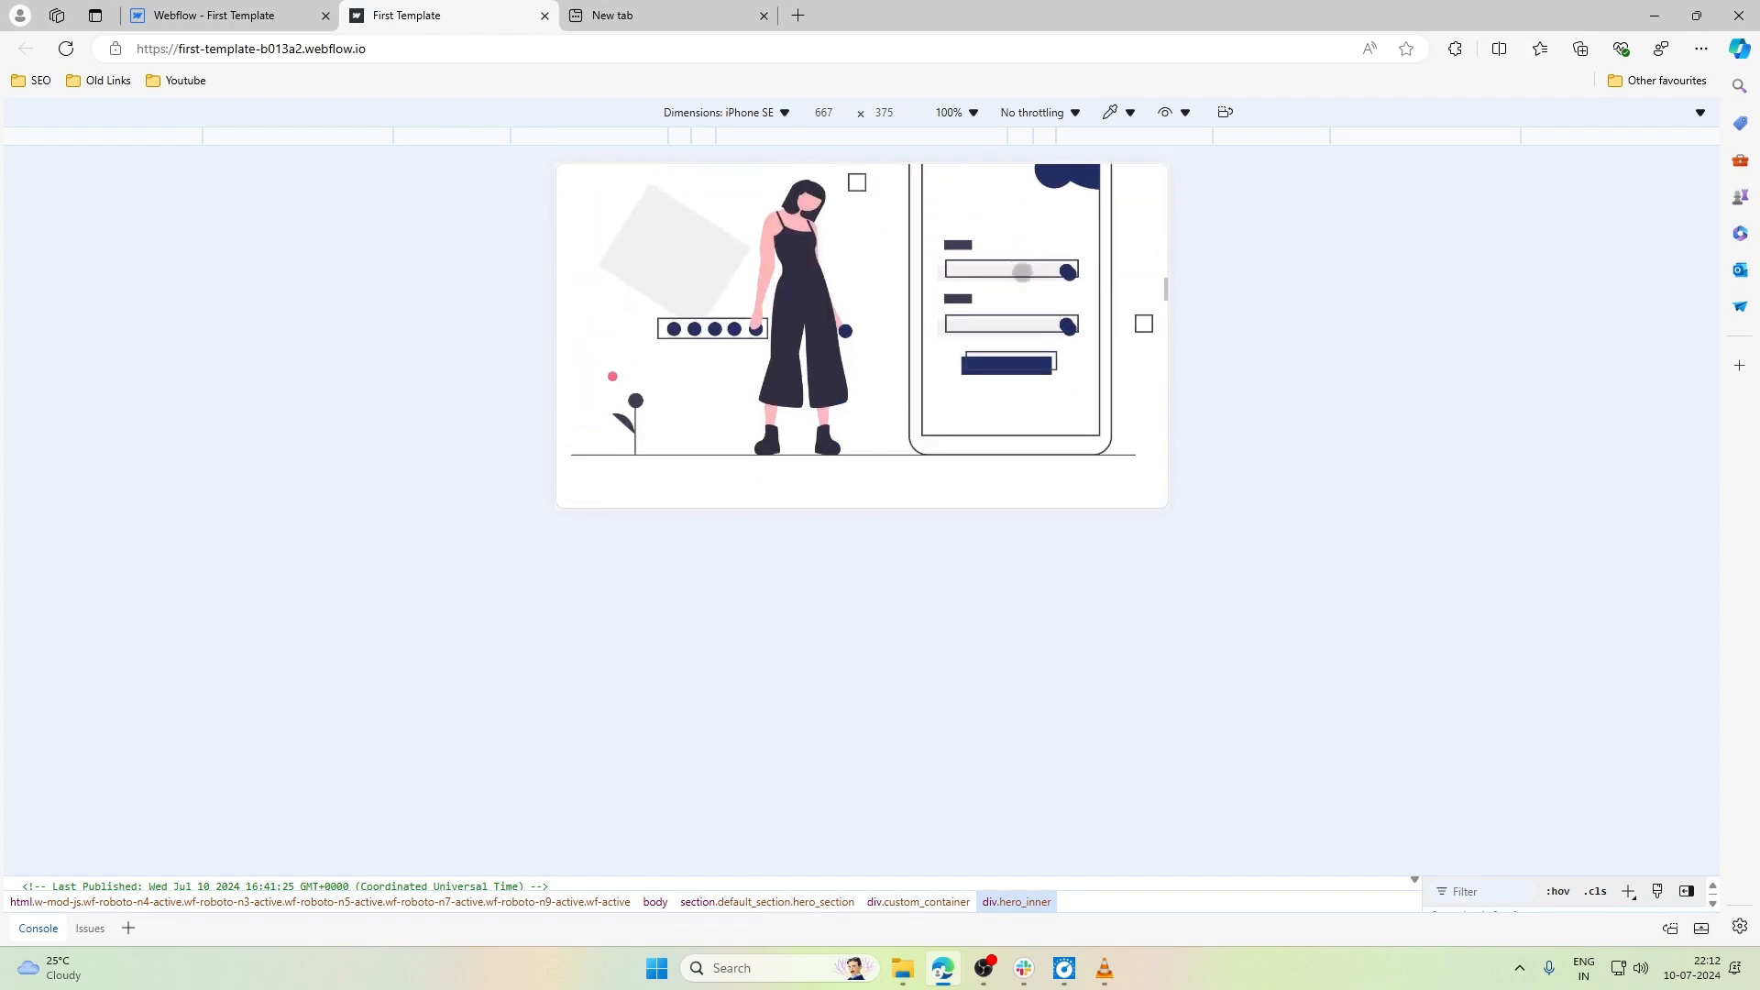
scroll(1023, 272, down, 10)
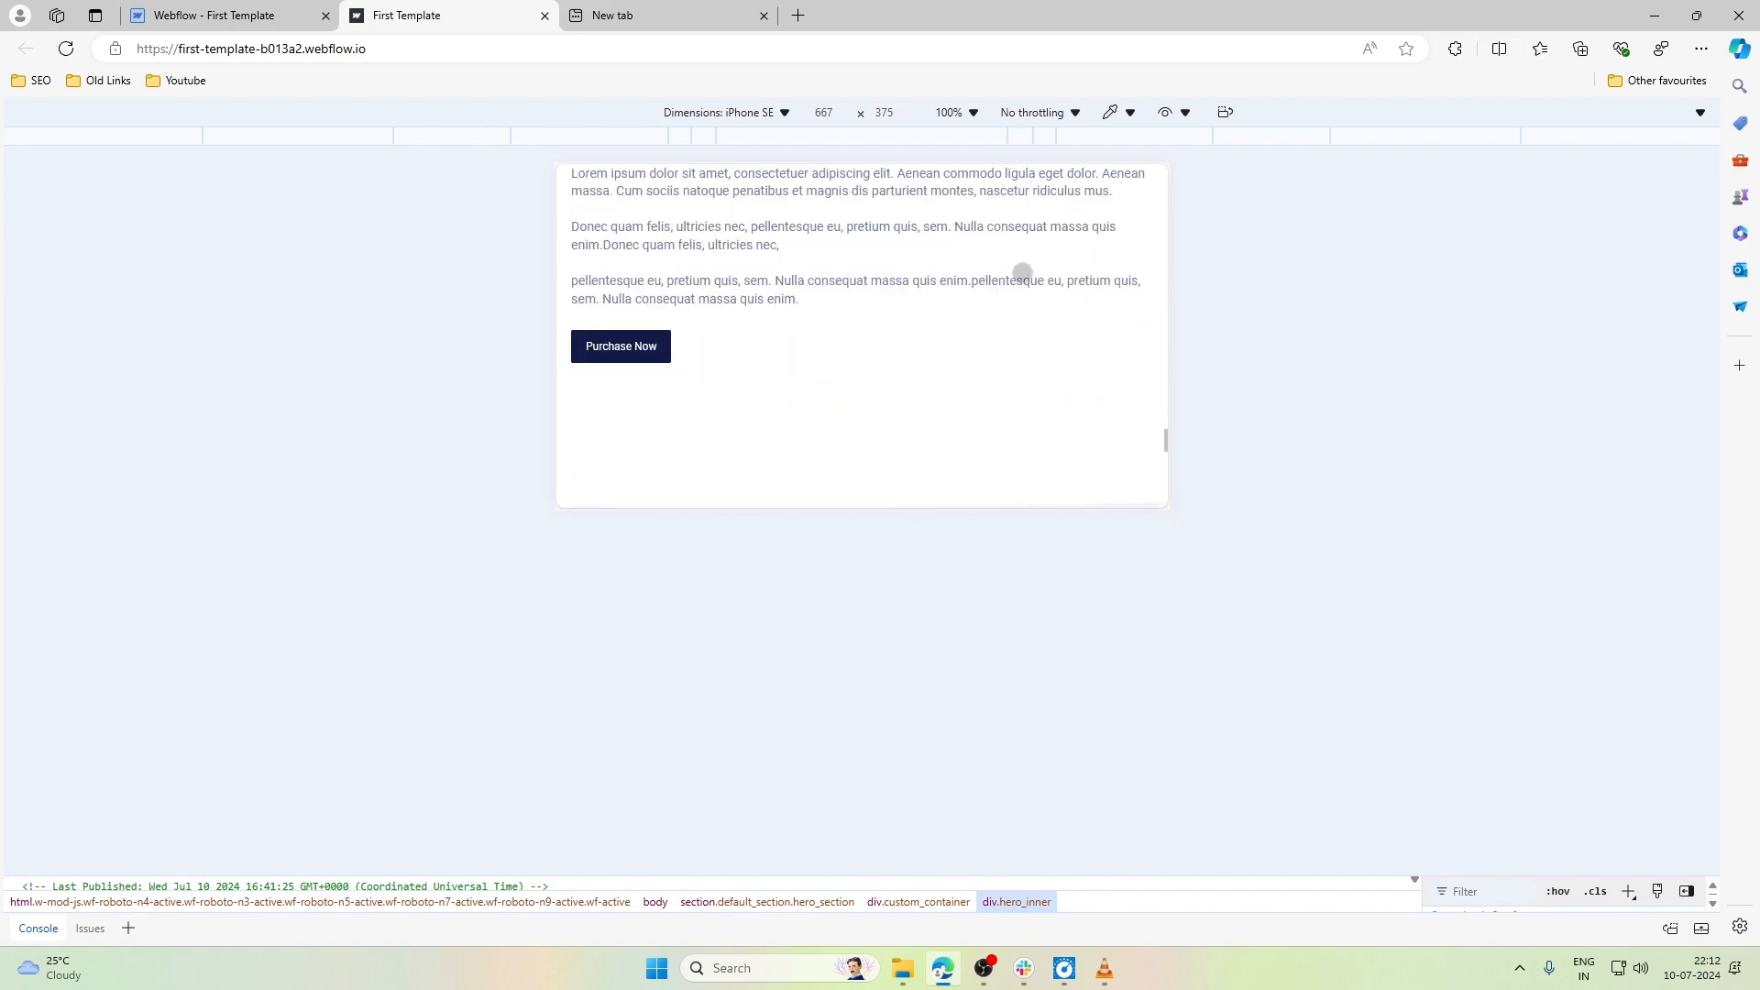
scroll(1022, 272, down, 5)
scroll(1022, 272, up, 4)
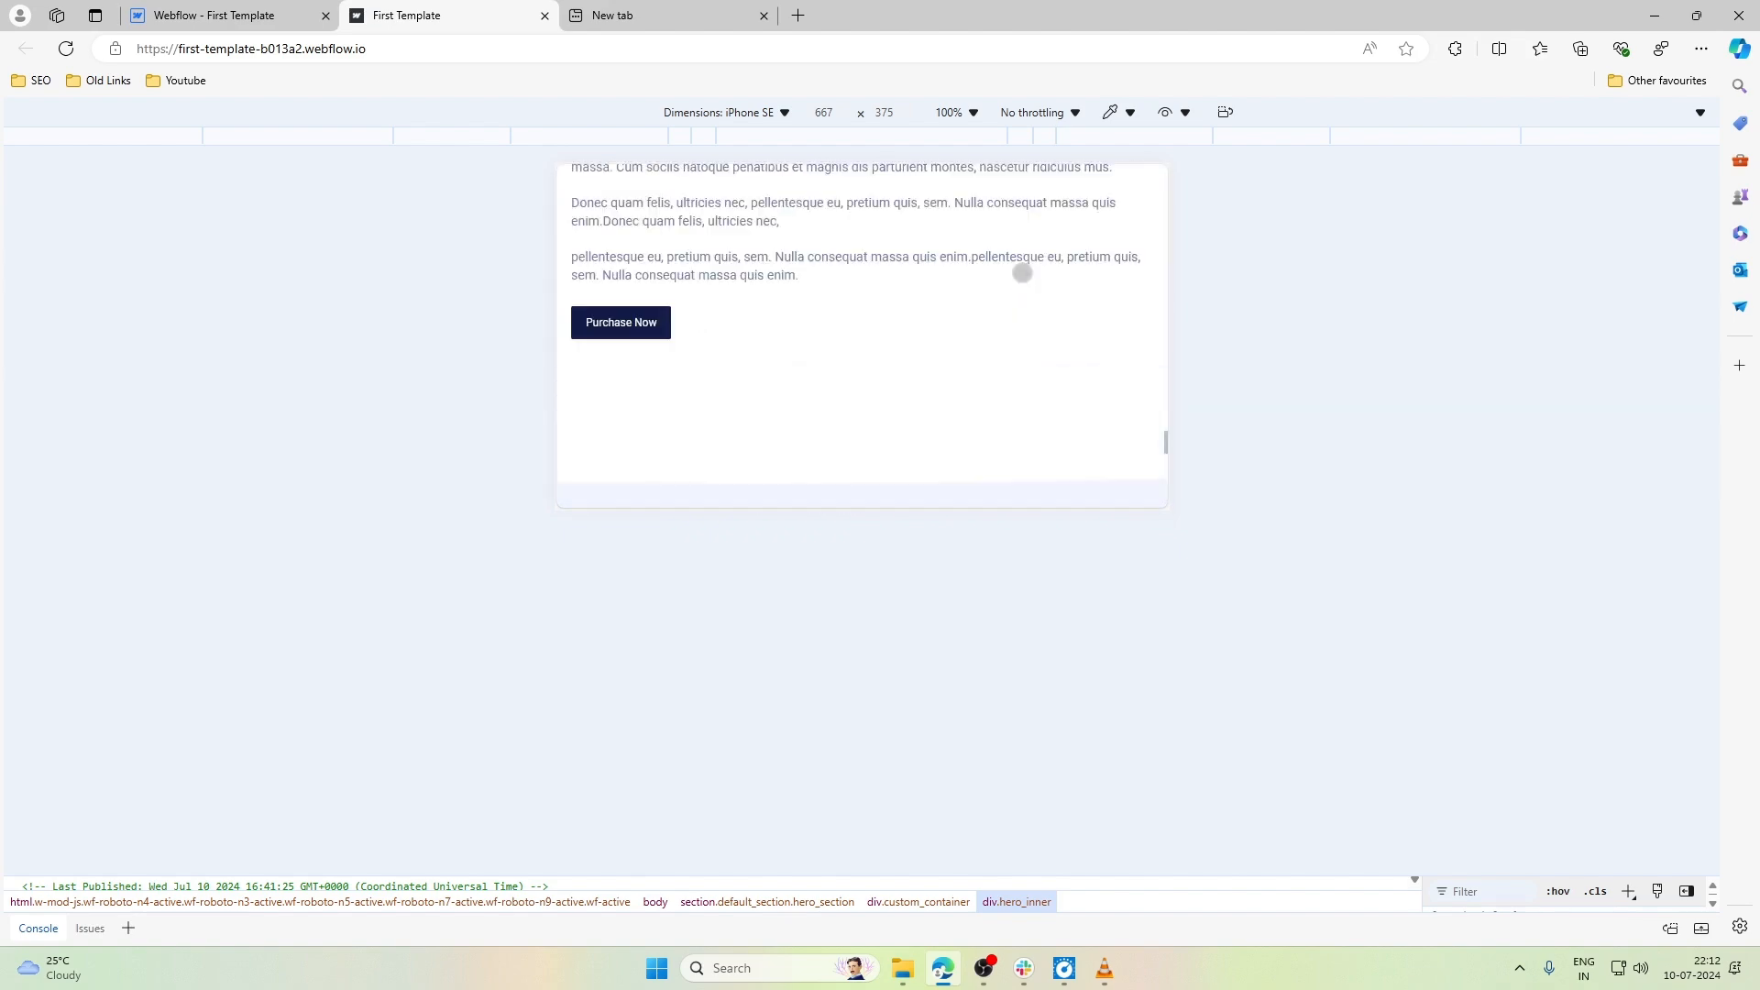
scroll(1022, 272, up, 10)
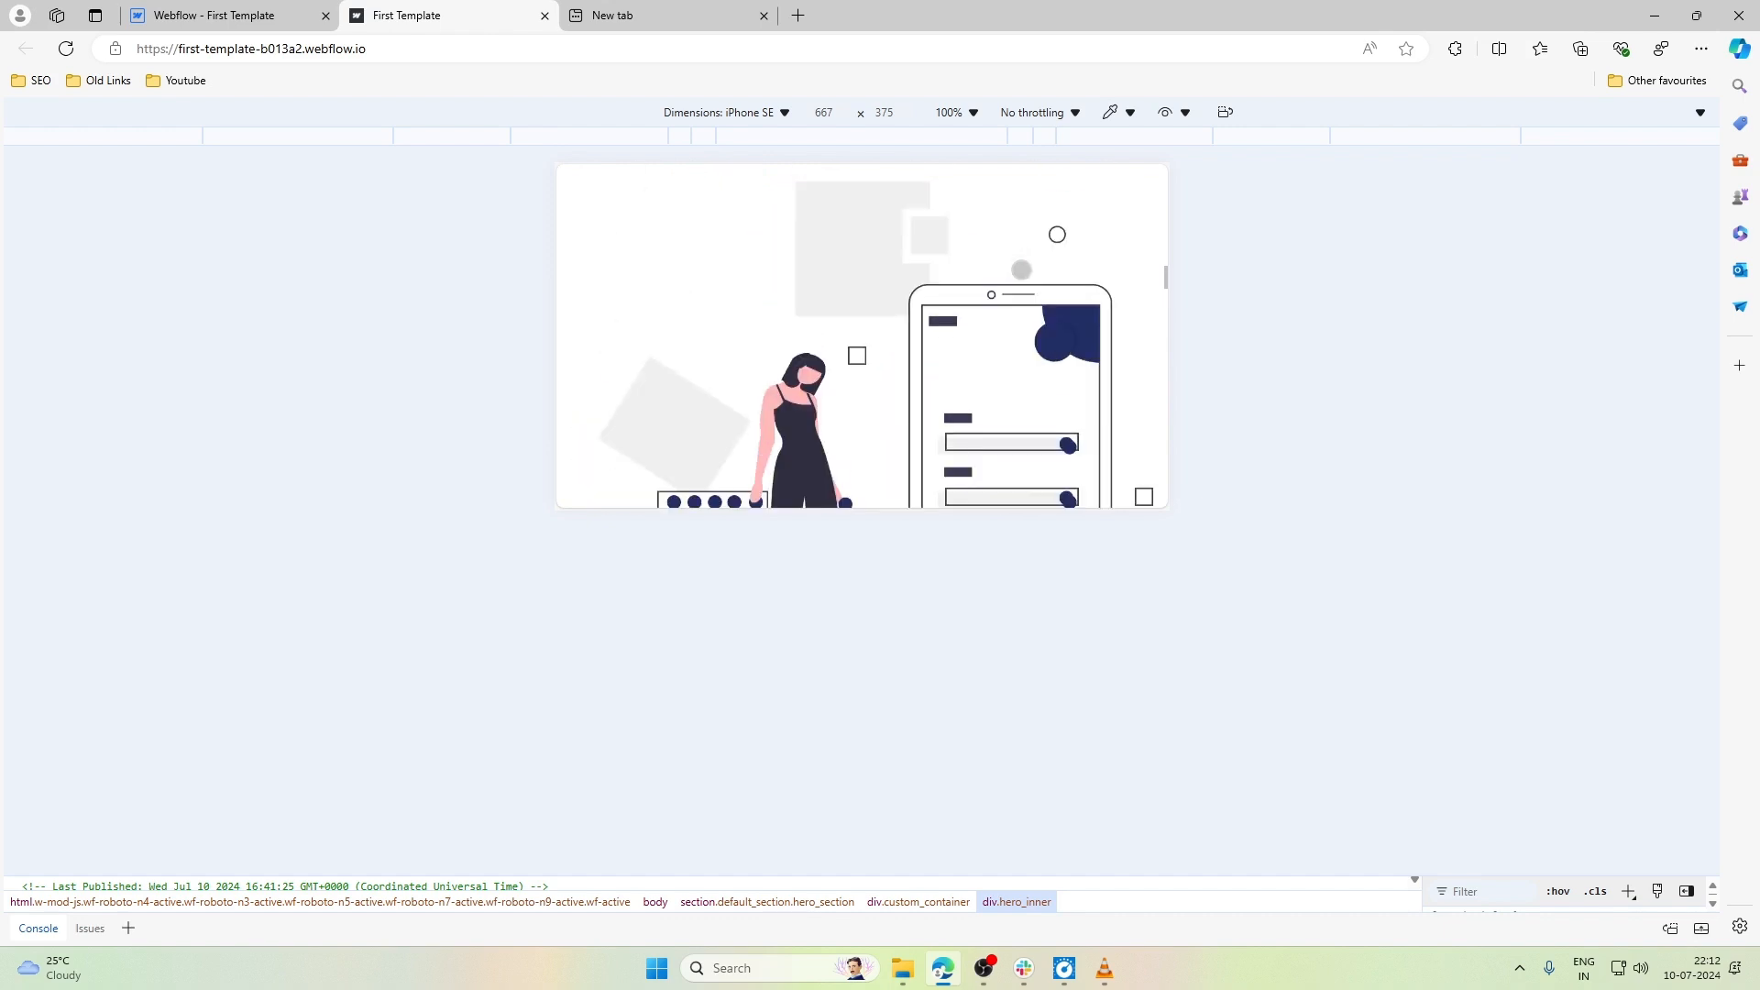
scroll(1022, 272, up, 8)
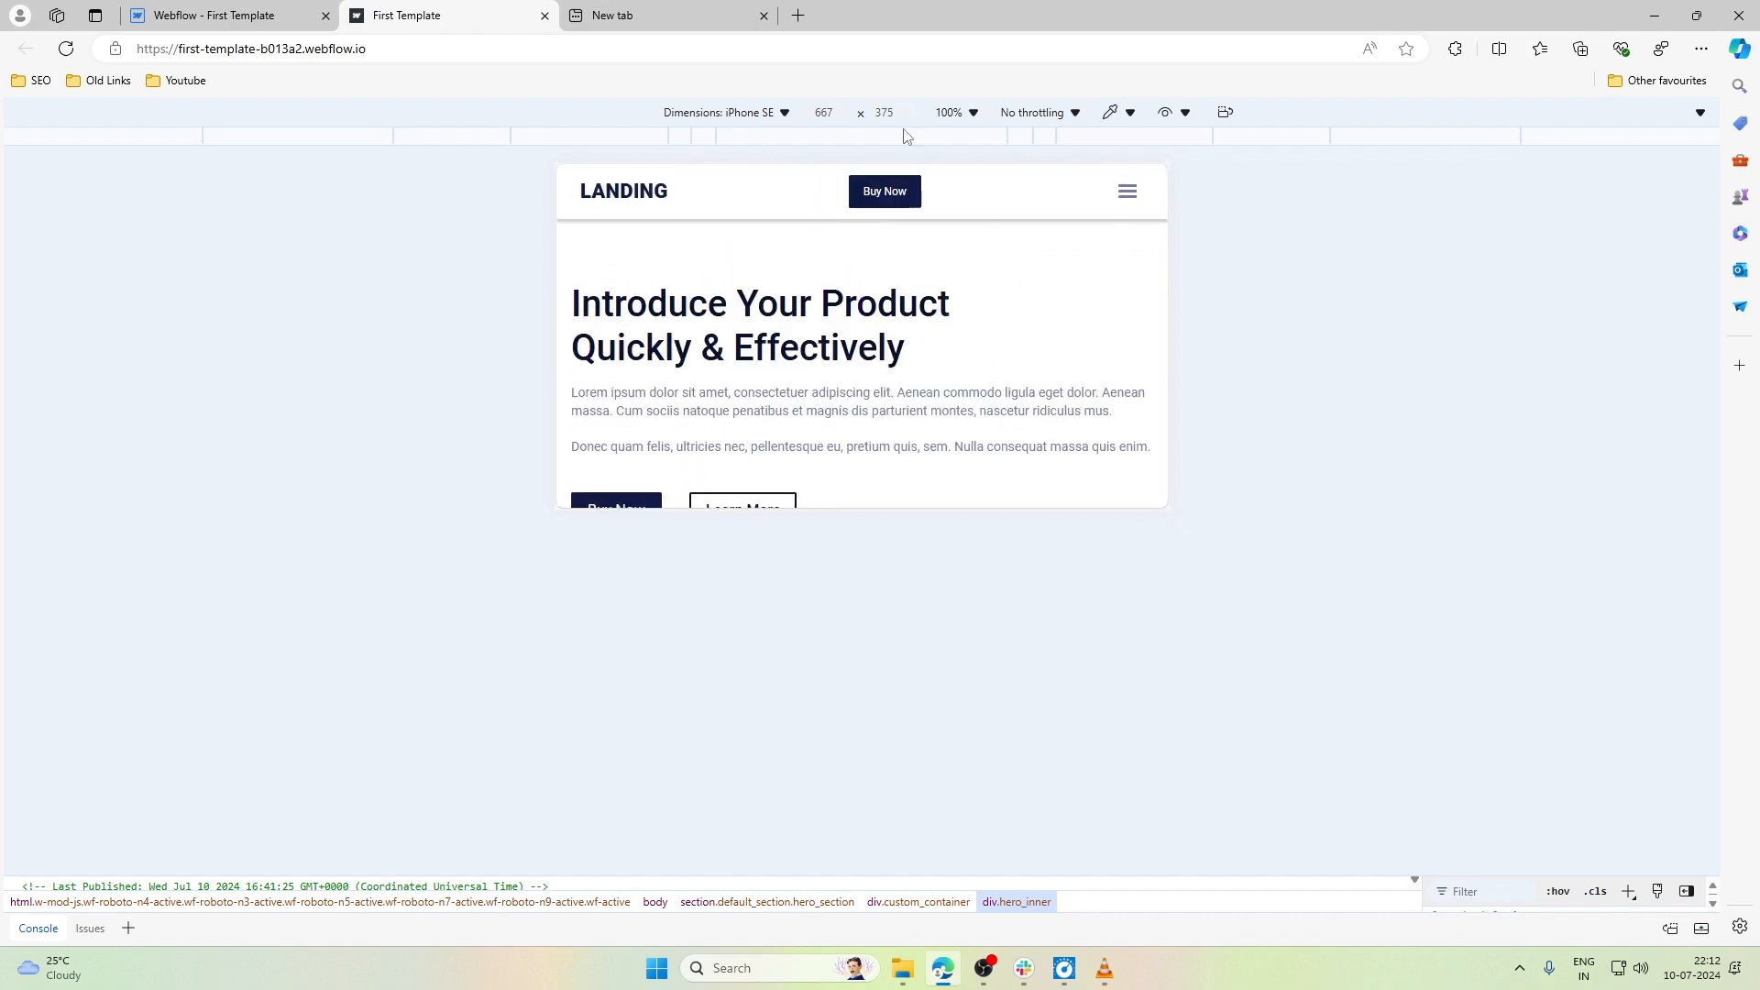
- Switch the emulated device to iPad Pro and examine the hero section and fixed navigation bar in portrait
click(724, 112)
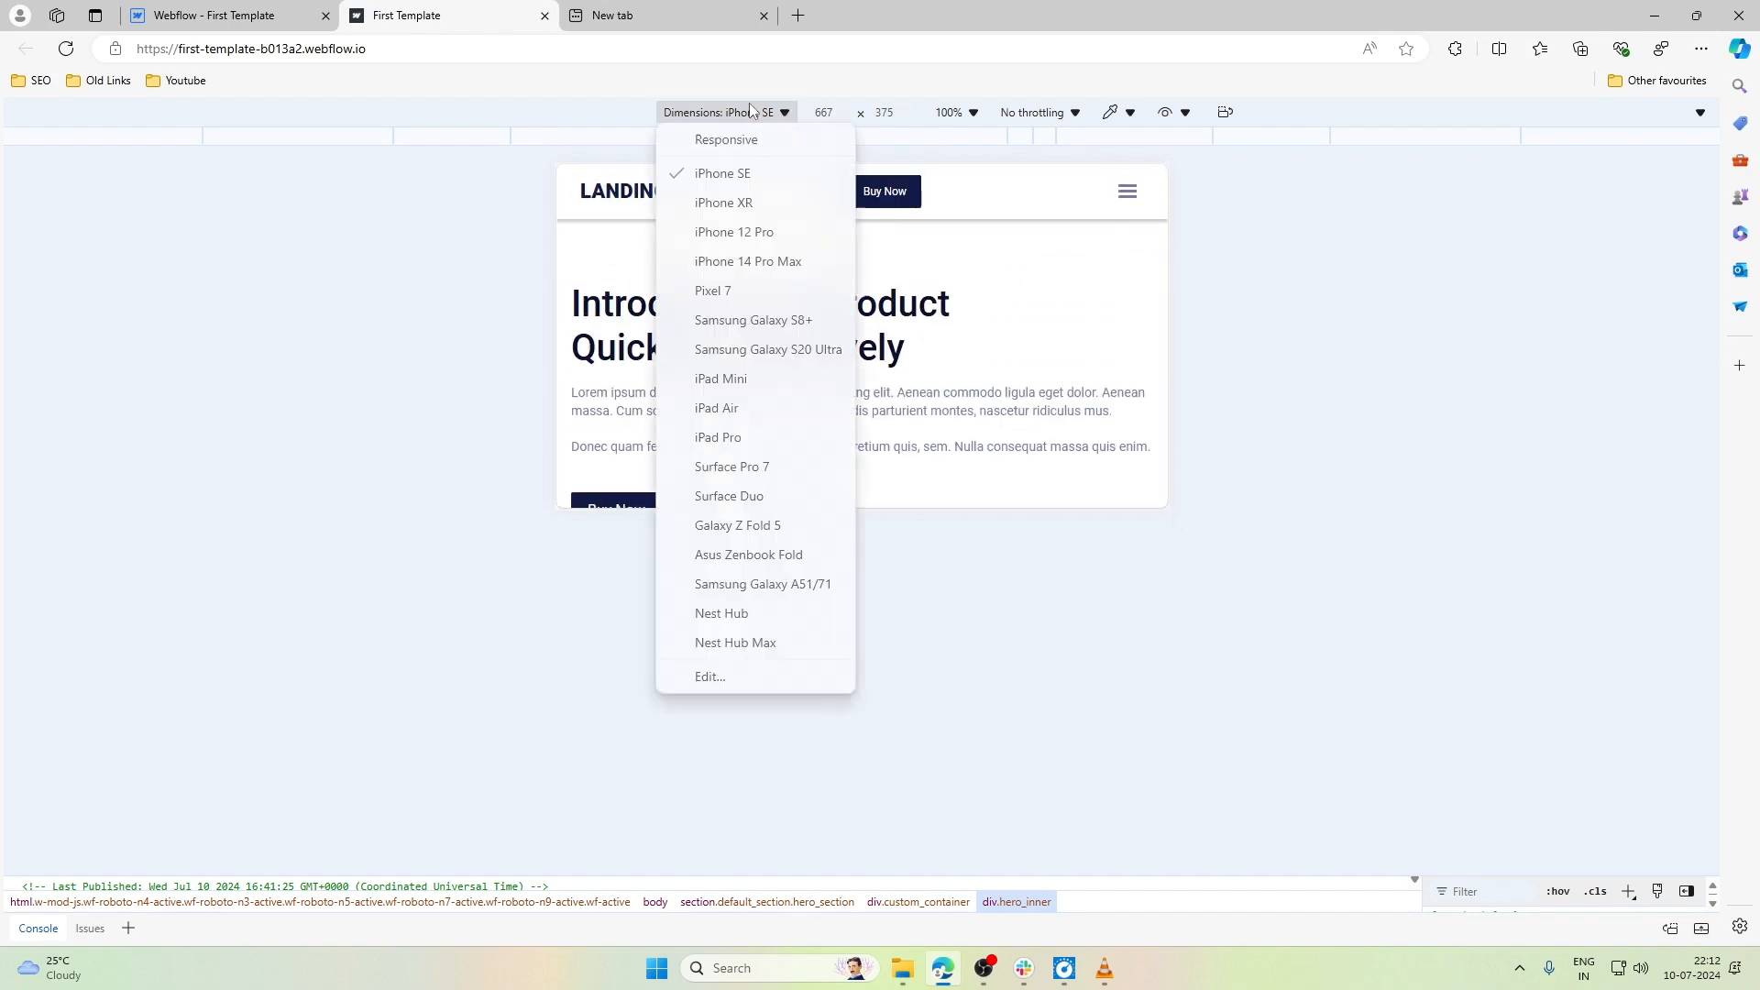
click(727, 440)
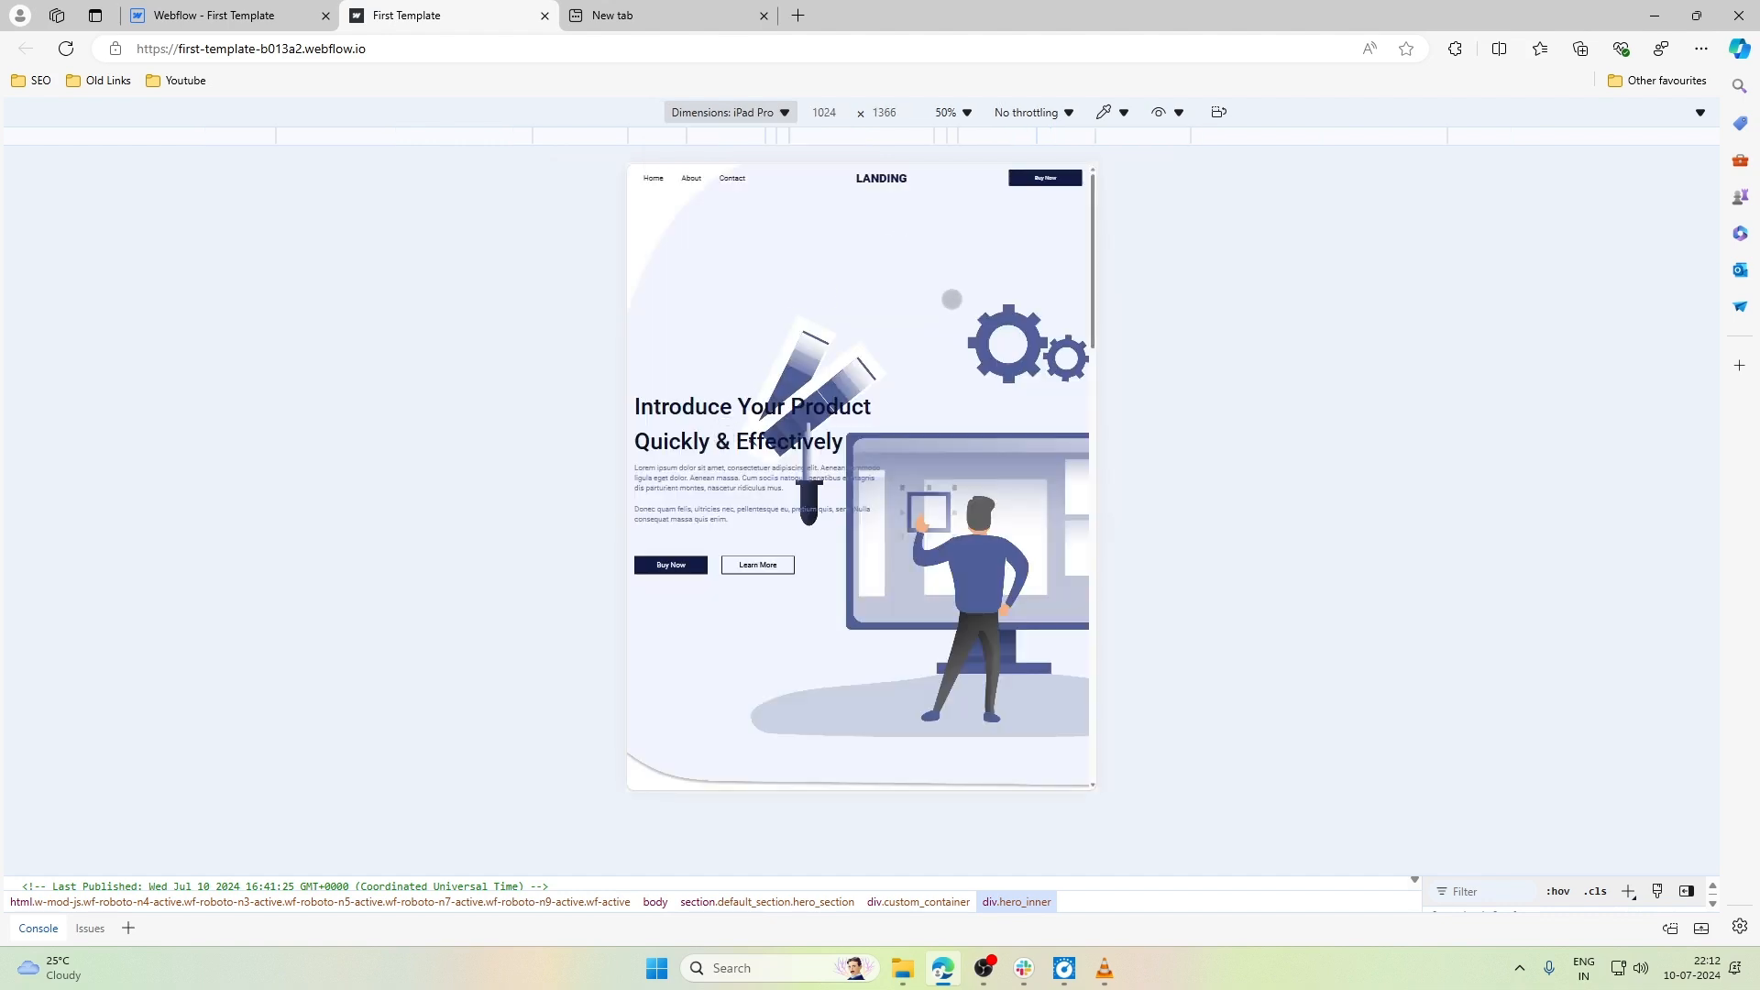
scroll(951, 299, down, 4)
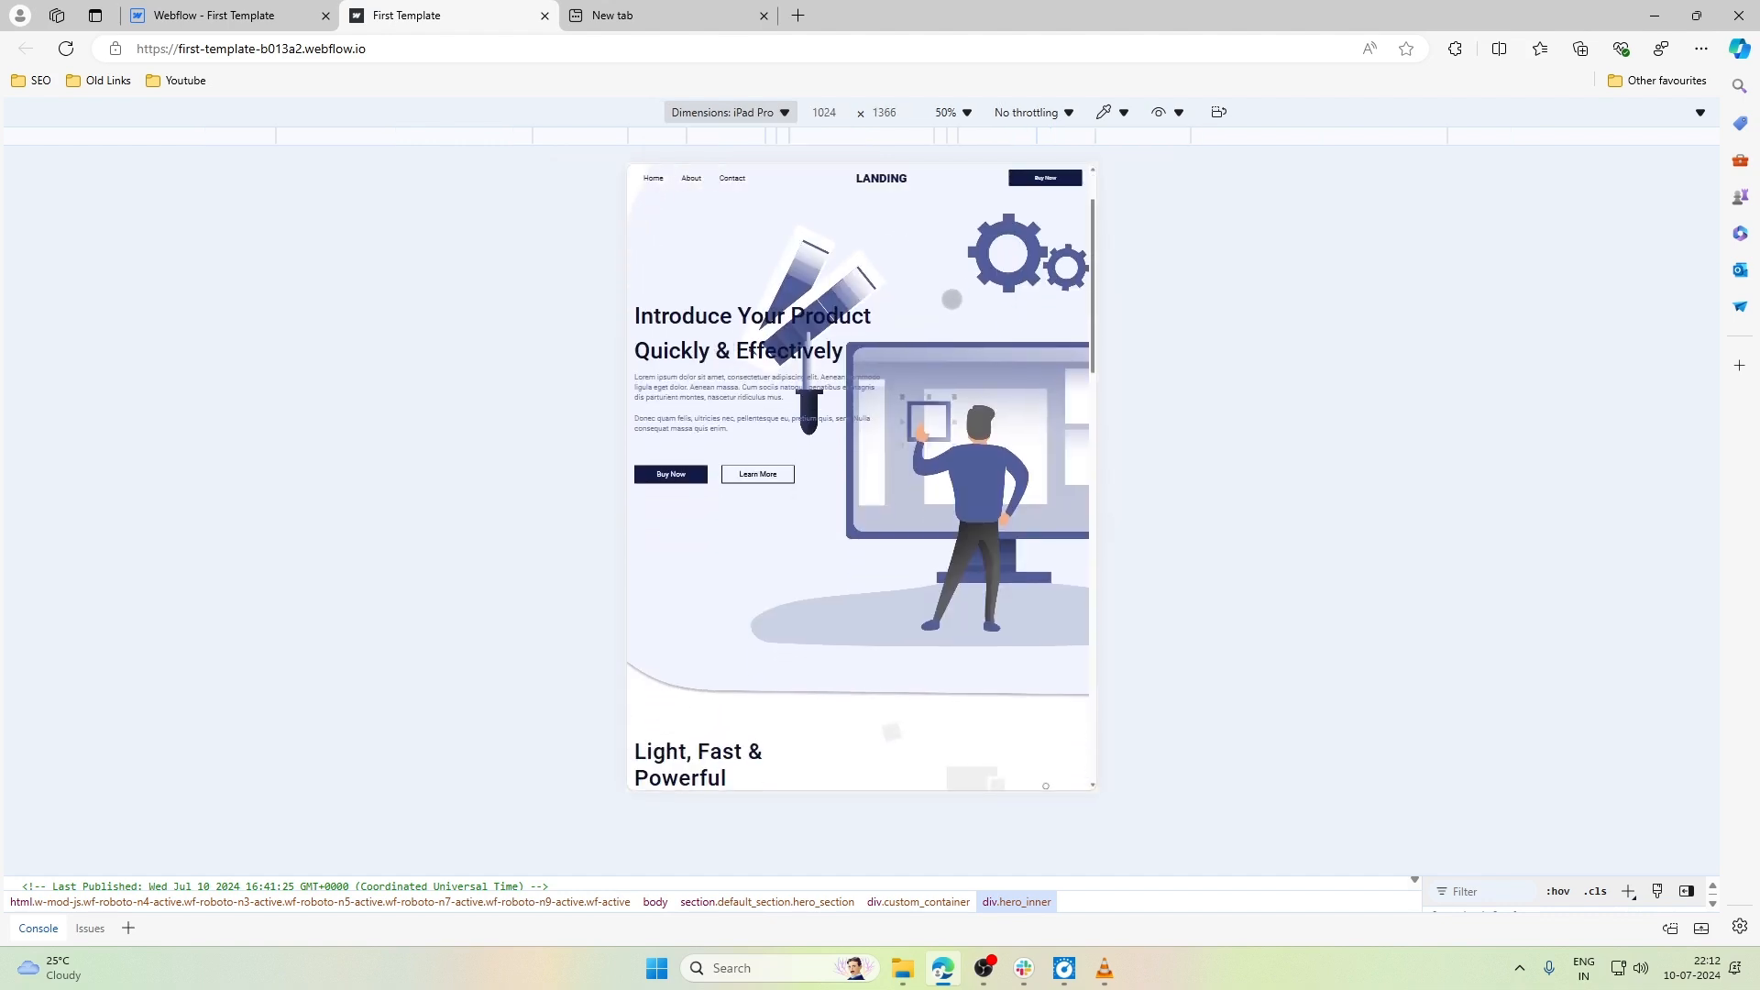
scroll(952, 299, up, 4)
scroll(952, 299, down, 3)
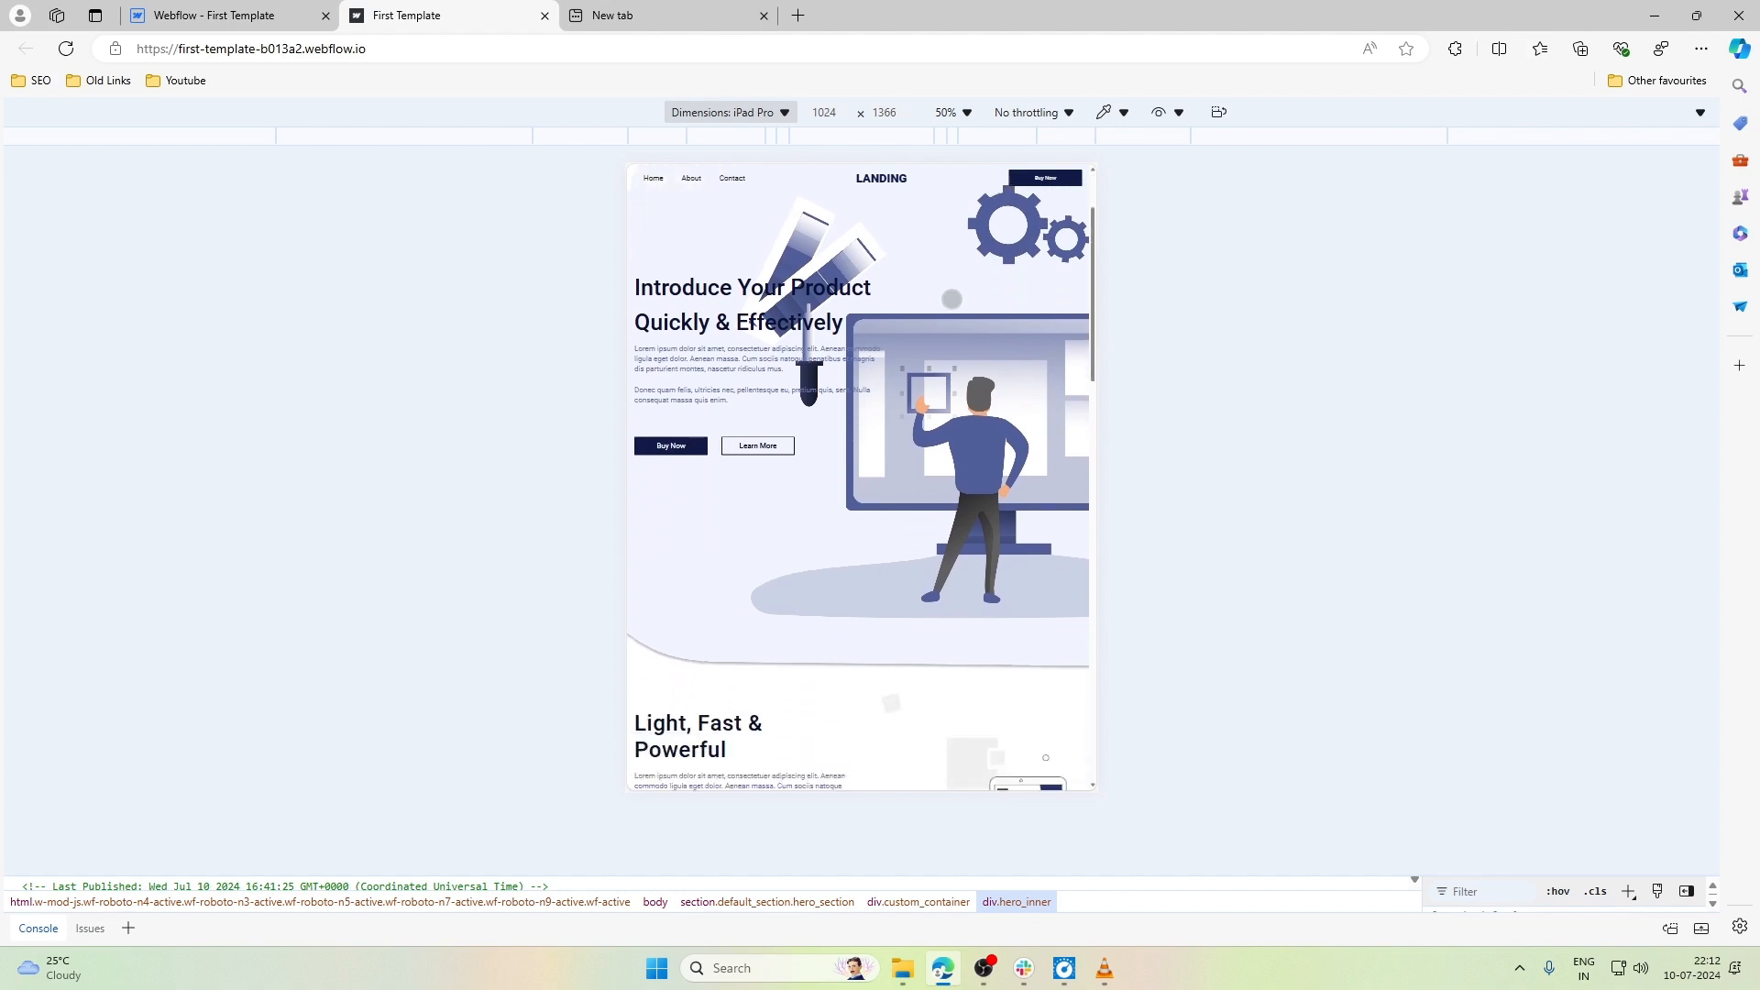
scroll(951, 299, up, 3)
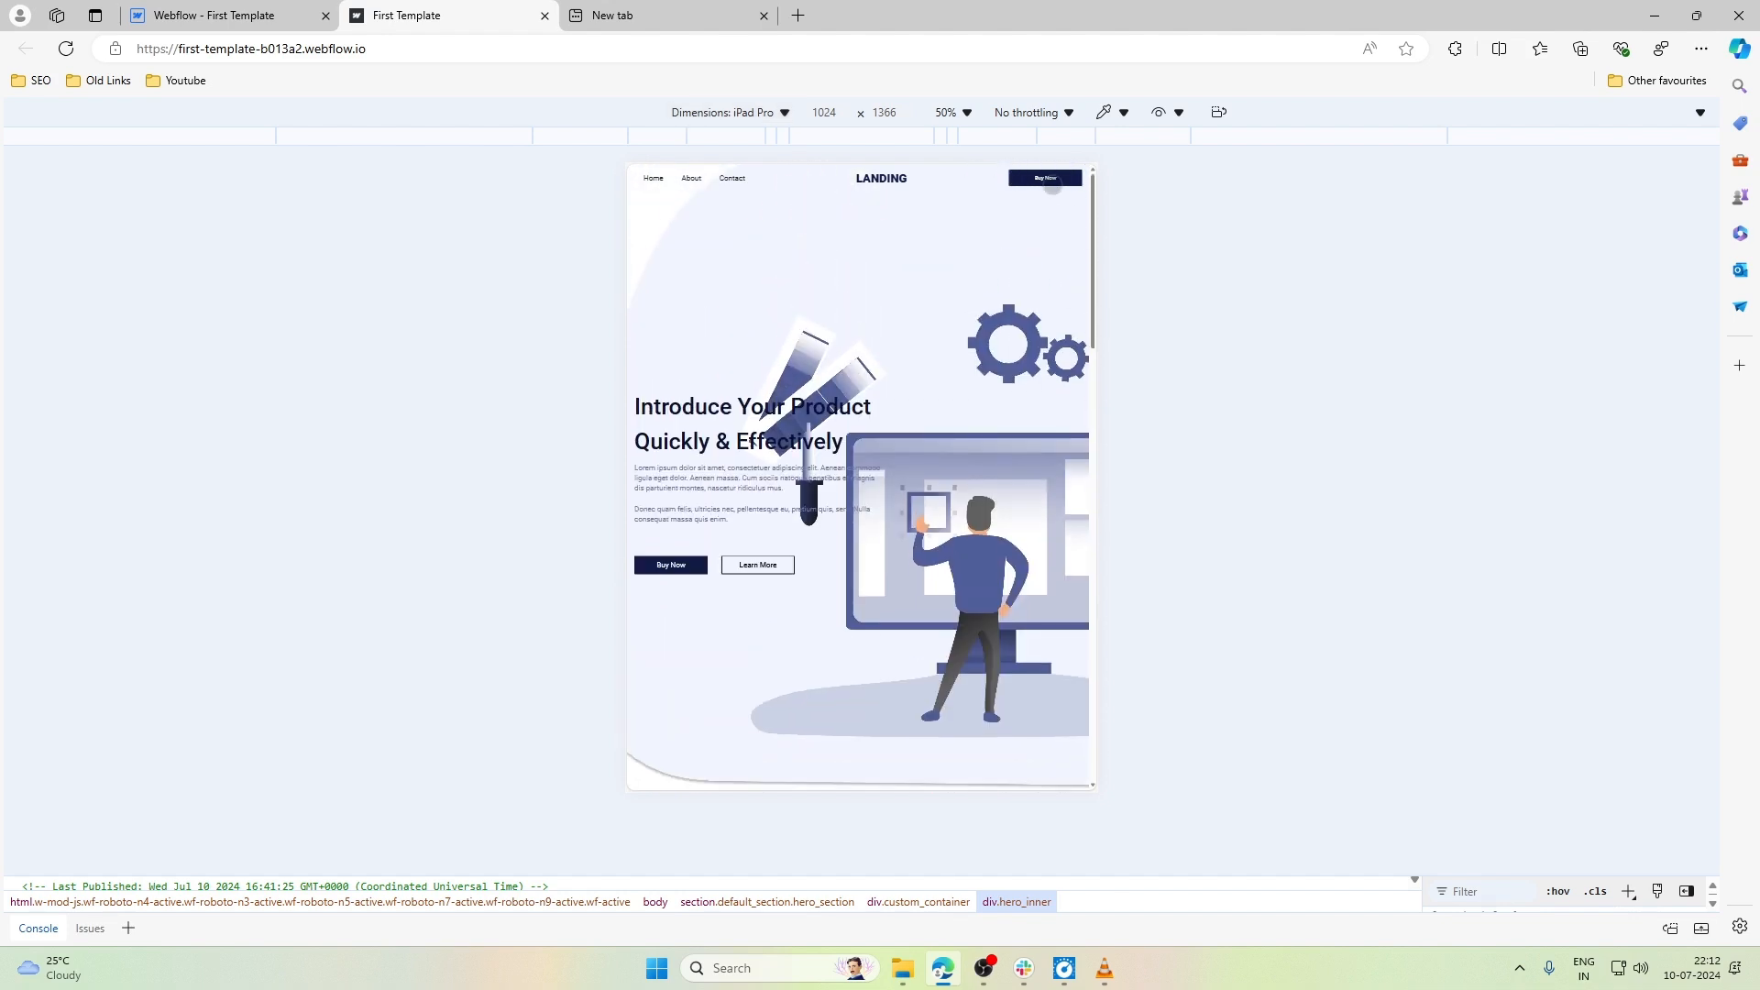
- Check the iPad Pro in landscape, rotate it back to portrait and examine the page down to the footer and back
click(1221, 113)
click(1221, 114)
scroll(962, 325, down, 3)
scroll(950, 330, up, 3)
scroll(853, 412, down, 5)
scroll(853, 413, down, 7)
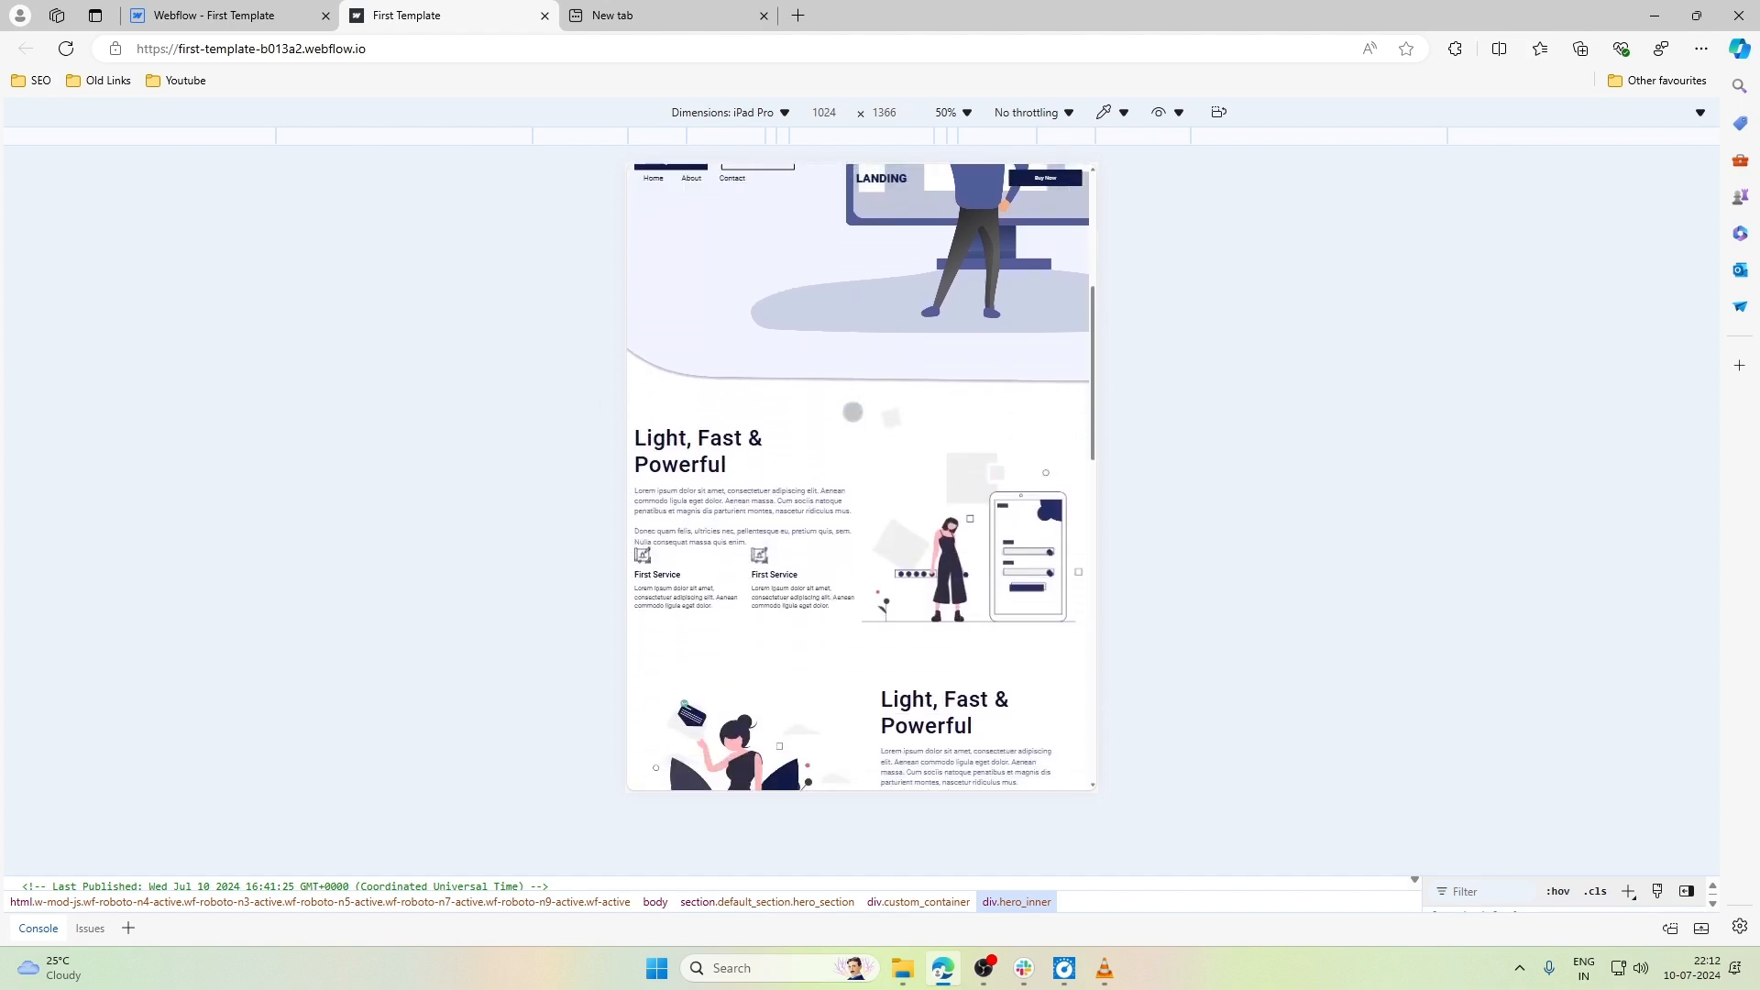
scroll(853, 413, down, 10)
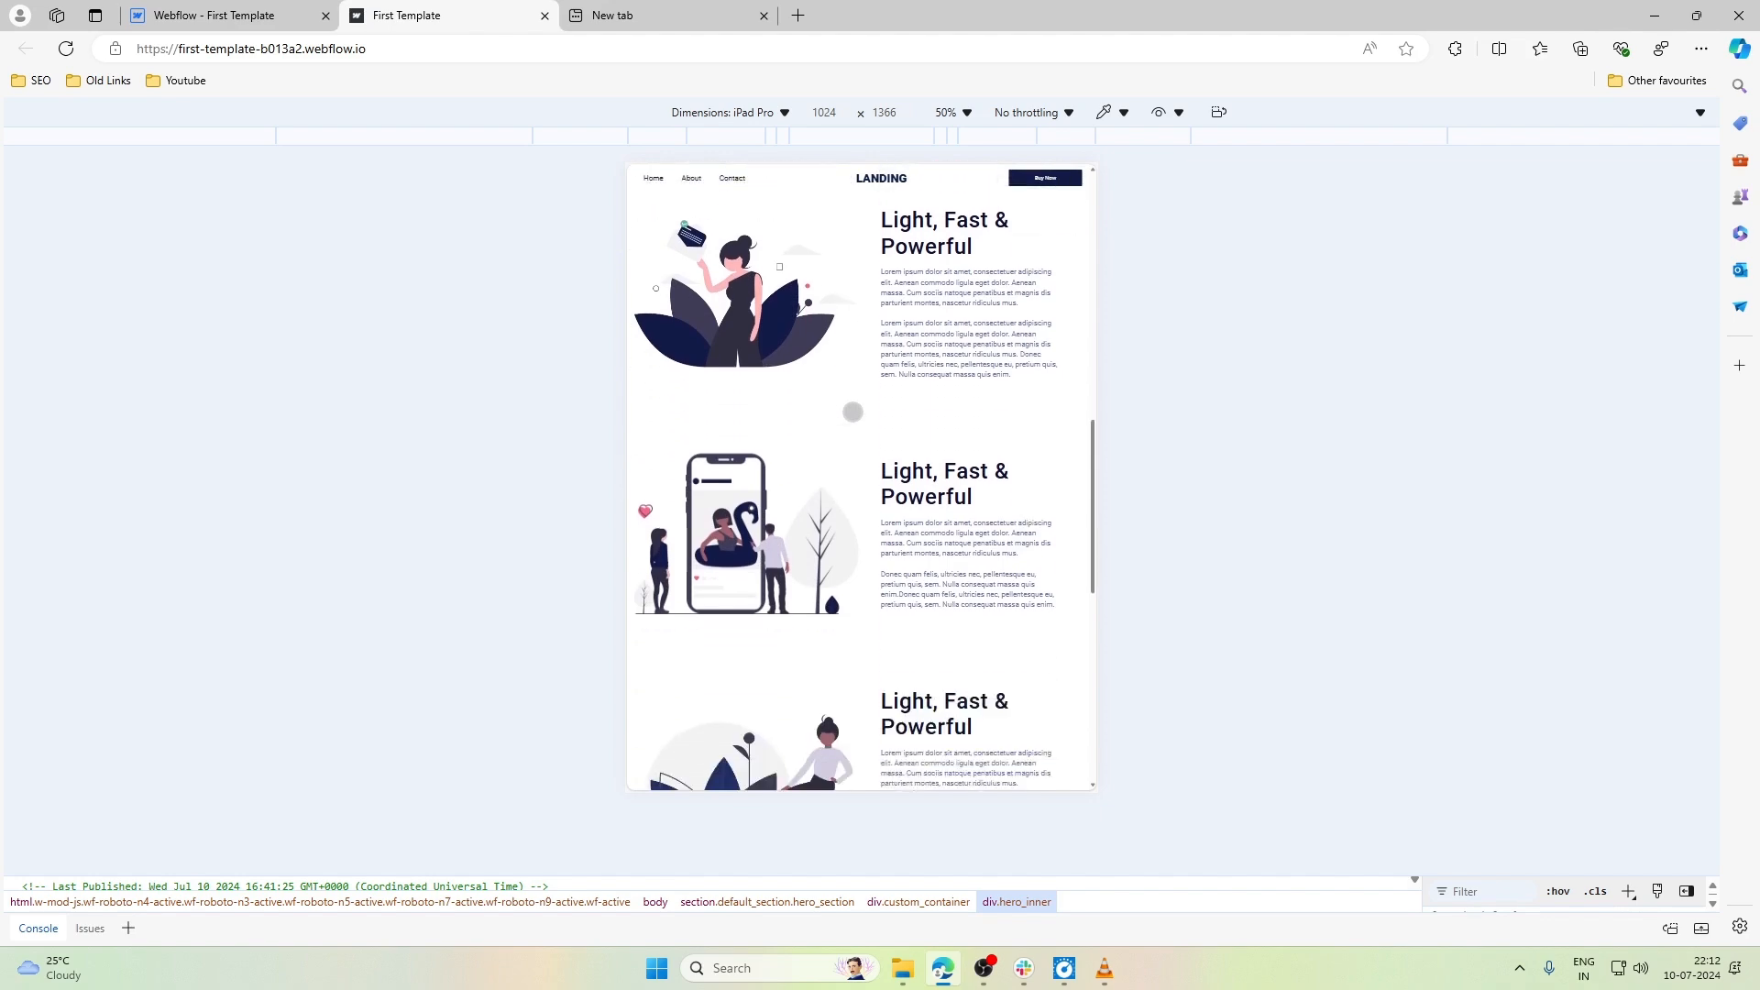
scroll(853, 412, down, 12)
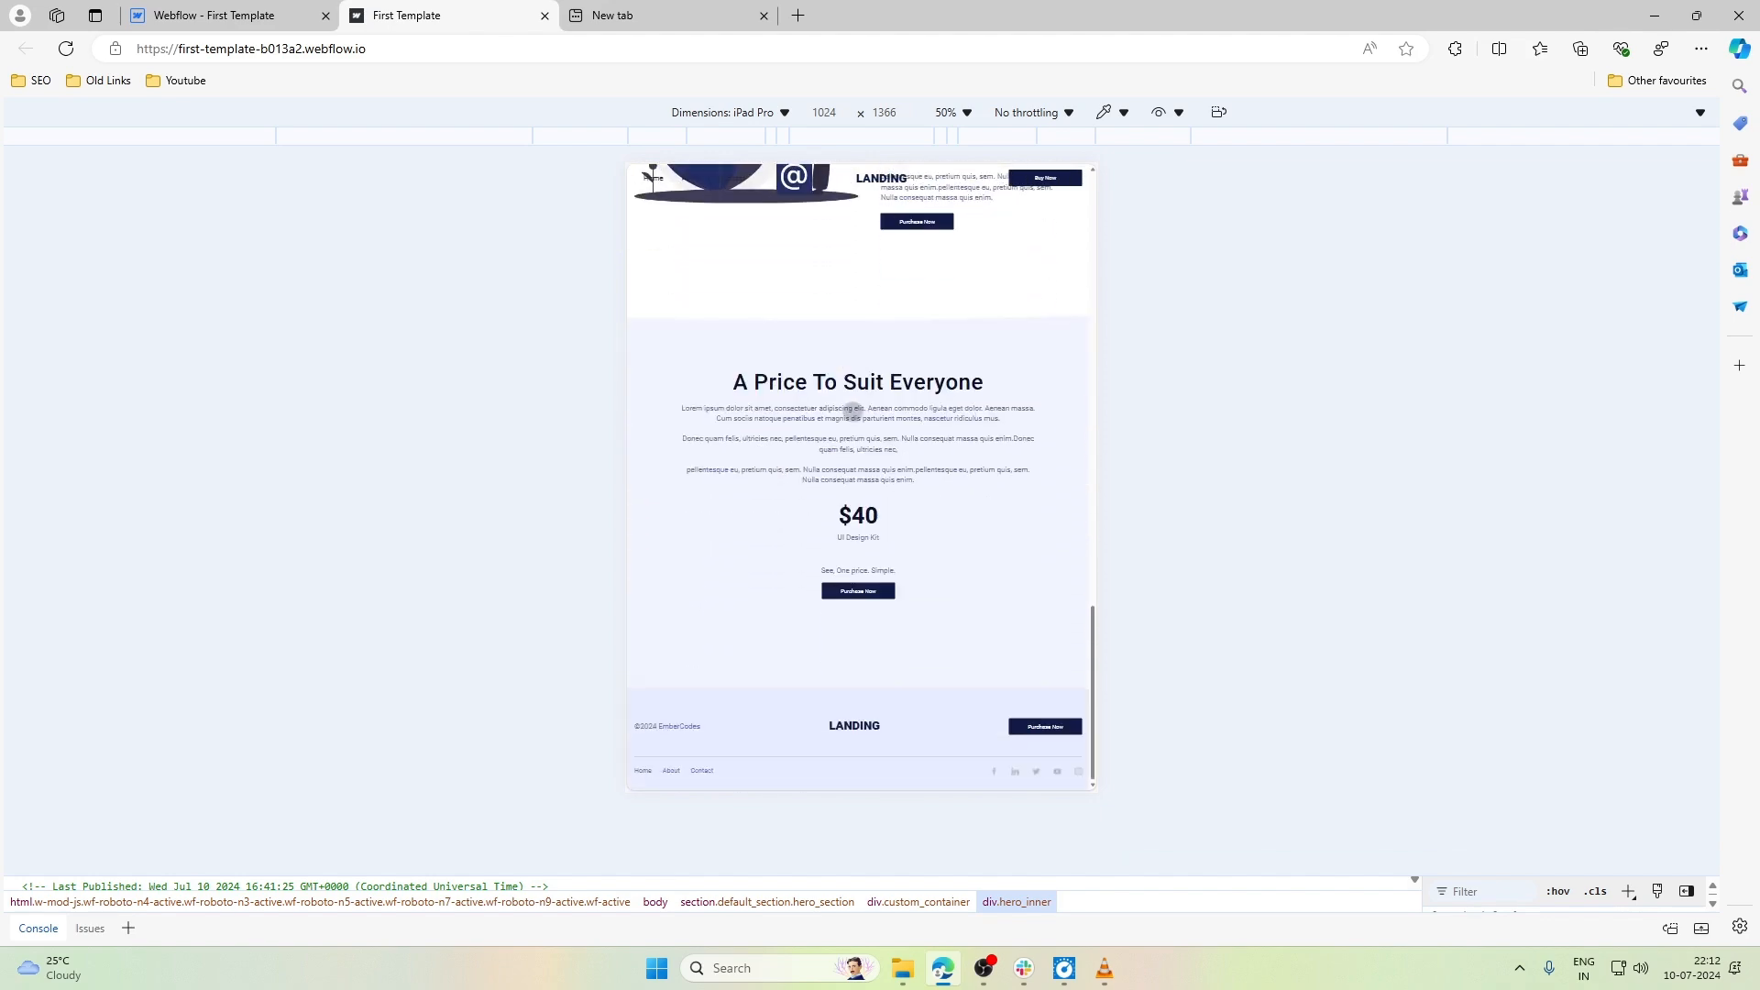
scroll(853, 412, up, 20)
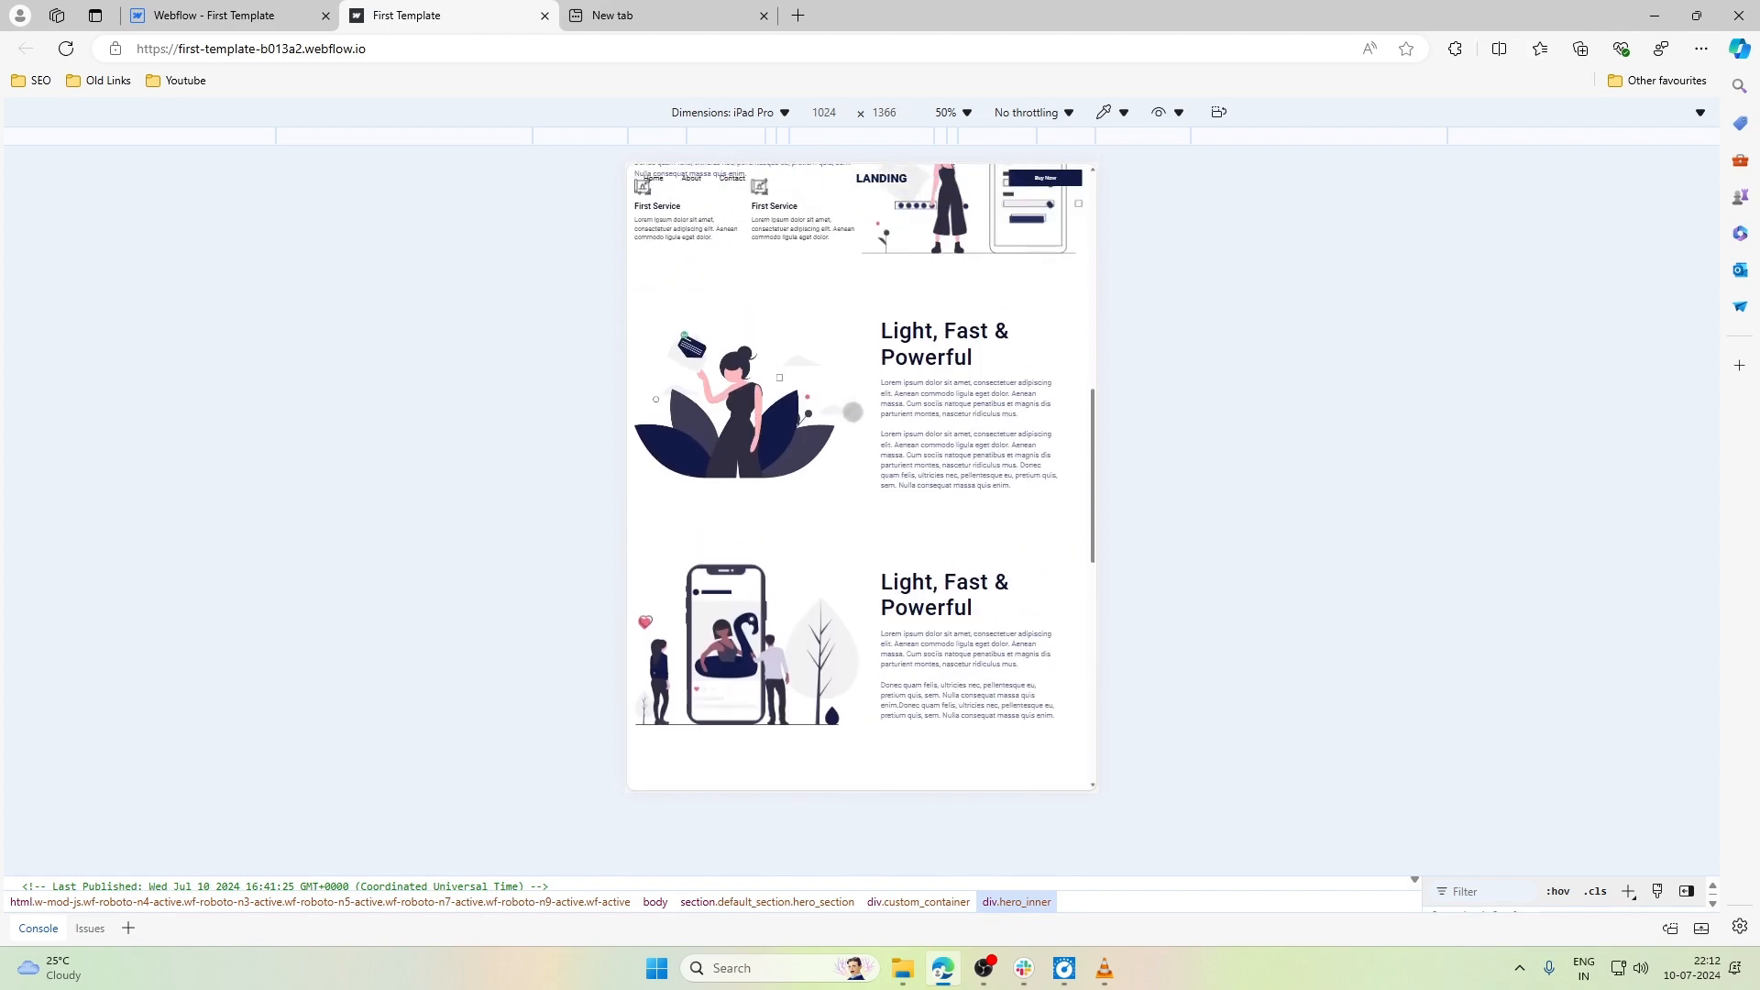
scroll(861, 477, up, 10)
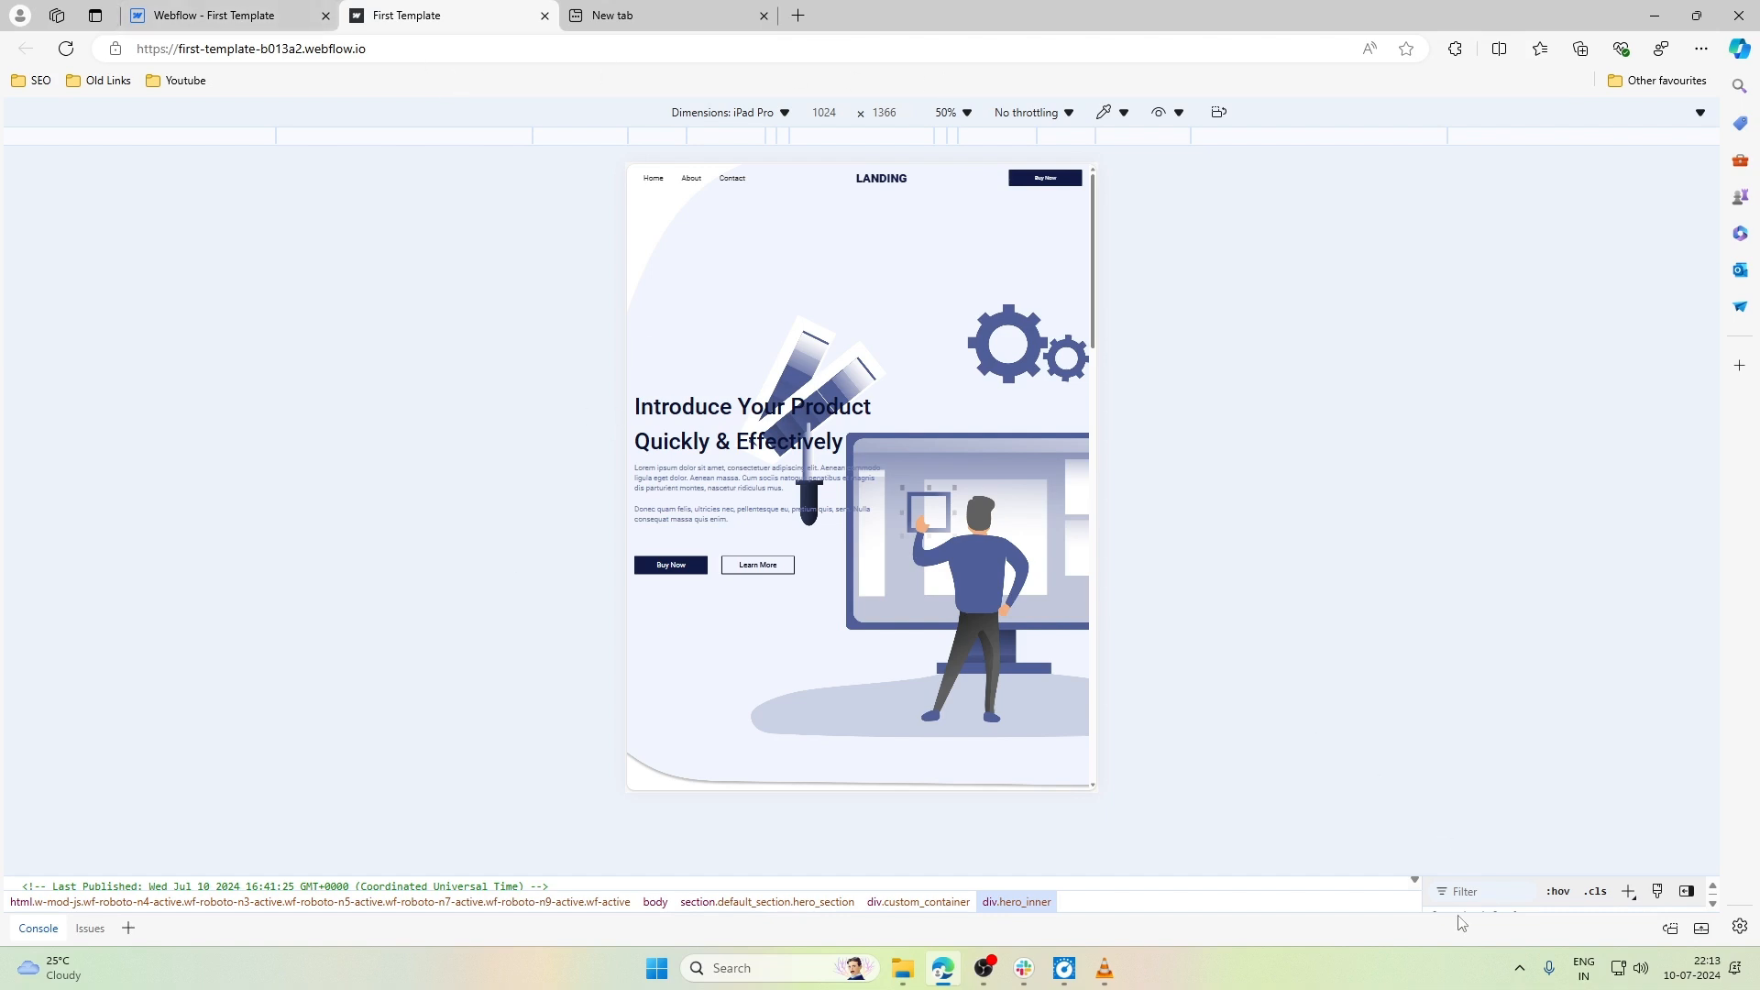
- Enlarge the developer tools, turn off device emulation and examine the hero heading and first content section at desktop width
drag(1444, 874, 1455, 692)
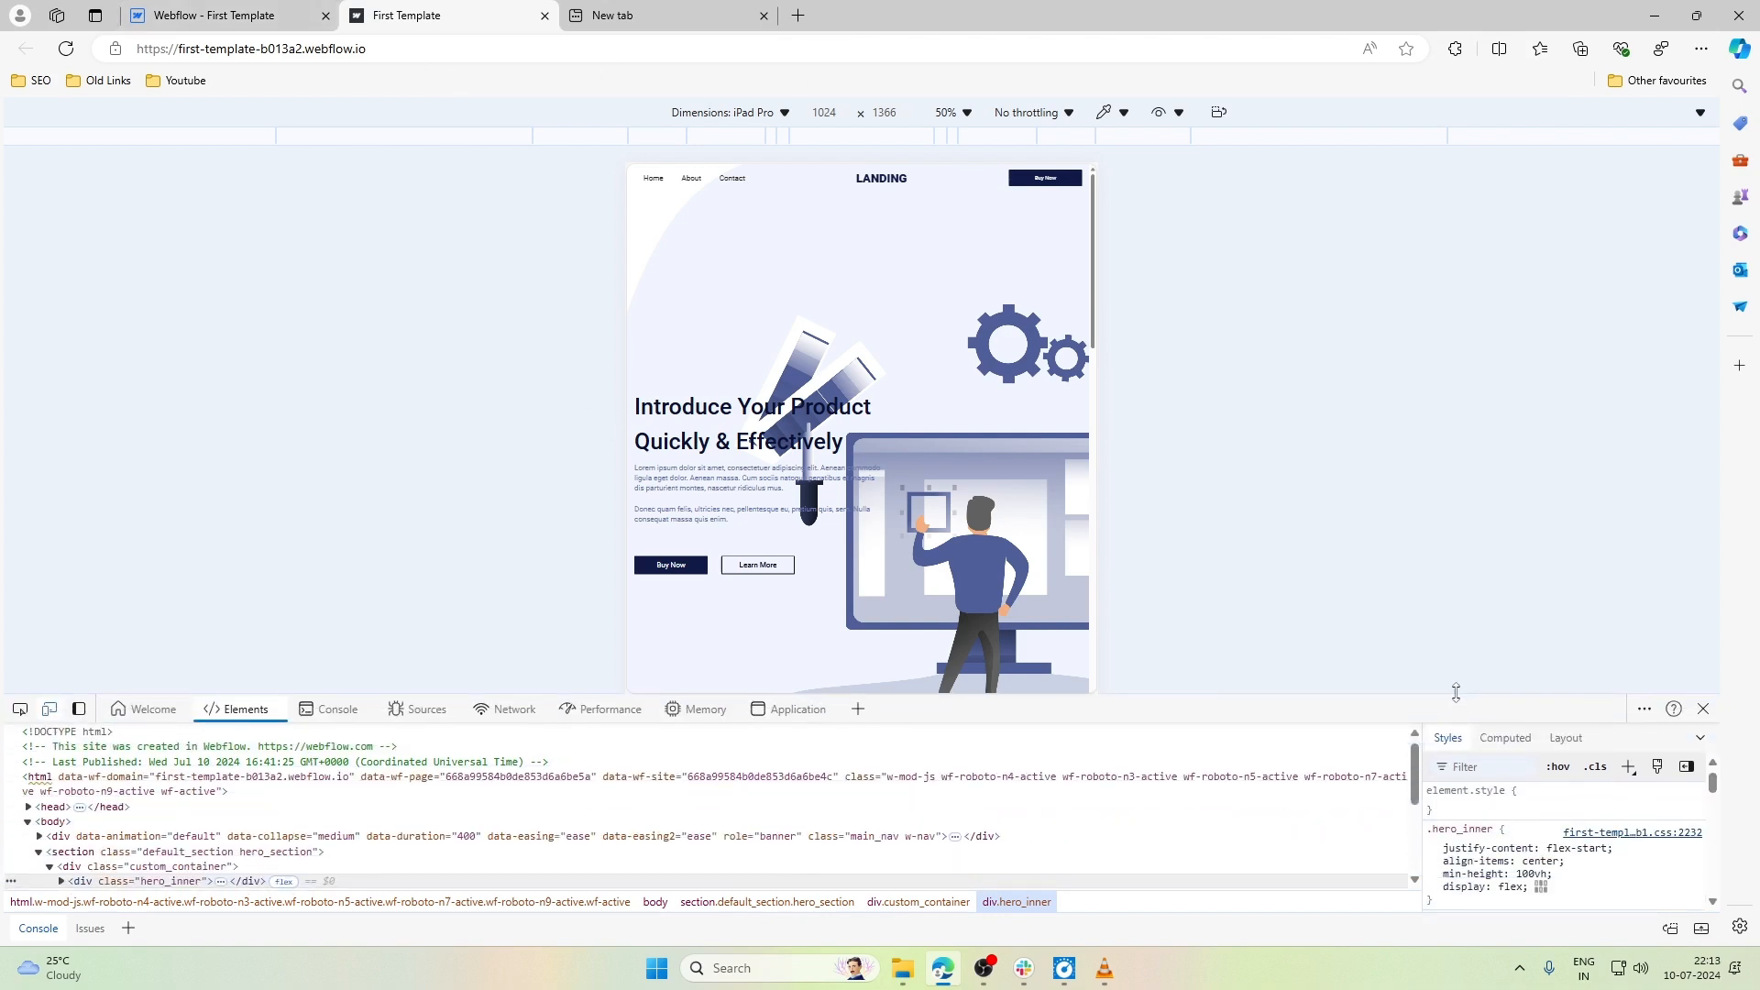
click(50, 709)
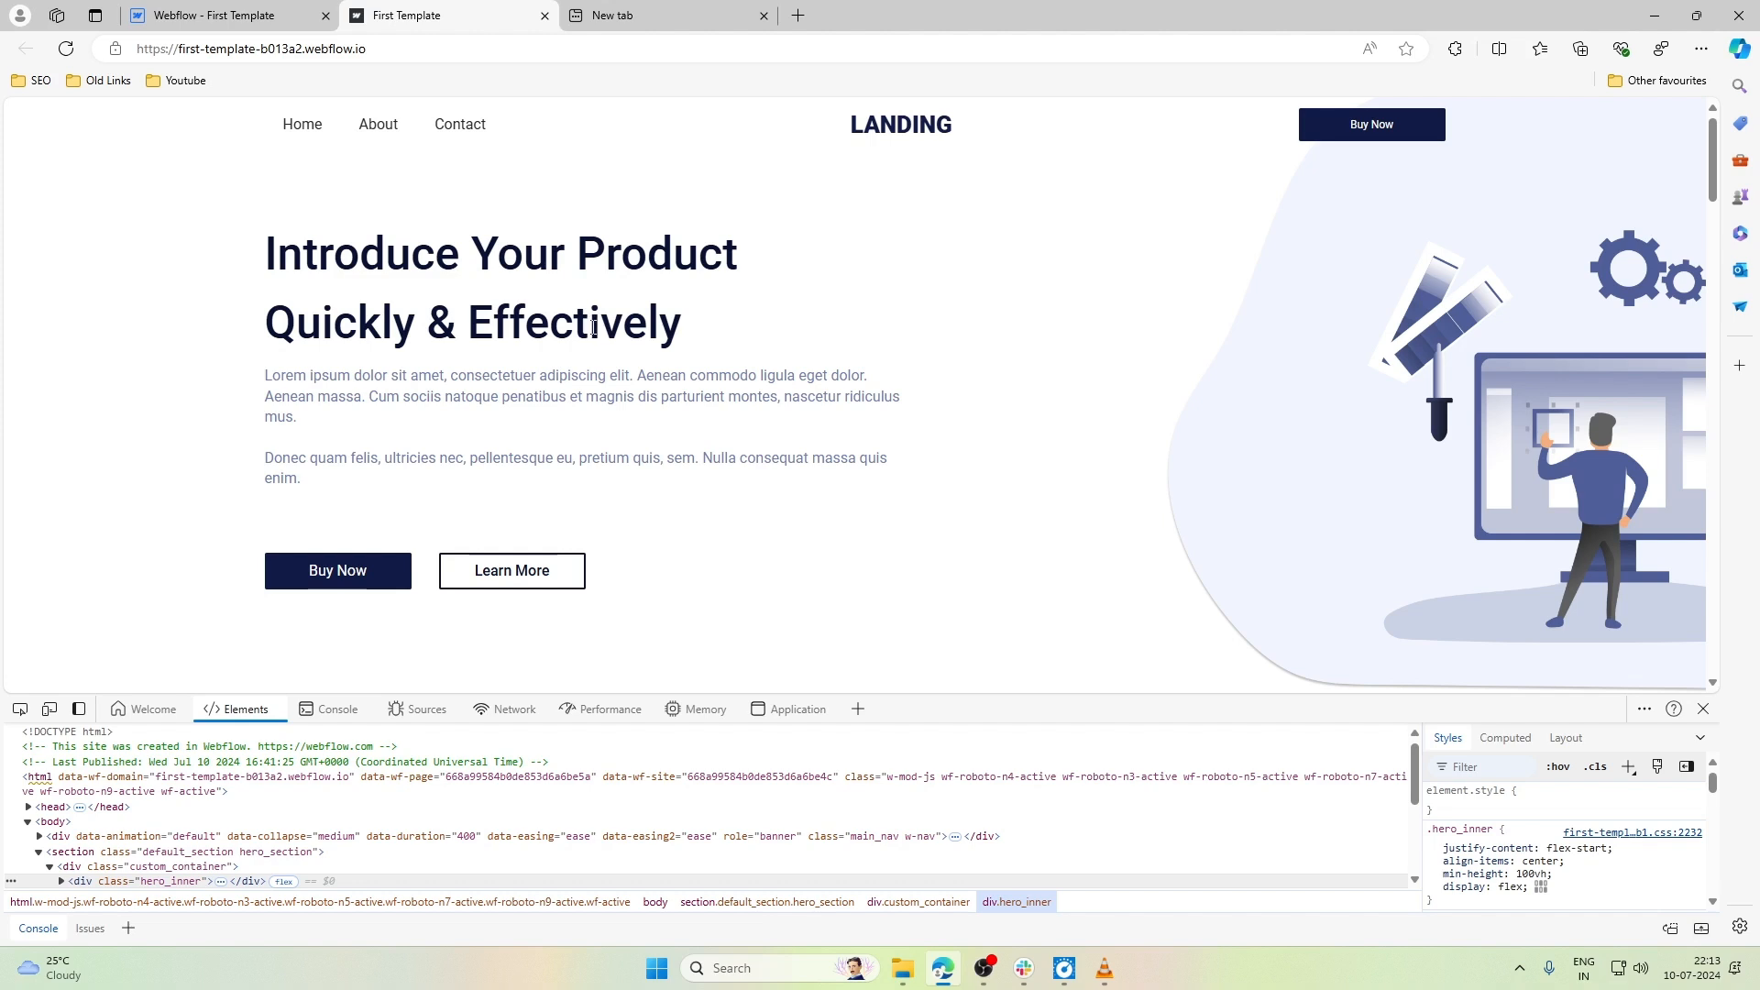
drag(593, 326, 492, 330)
click(492, 332)
scroll(778, 343, down, 10)
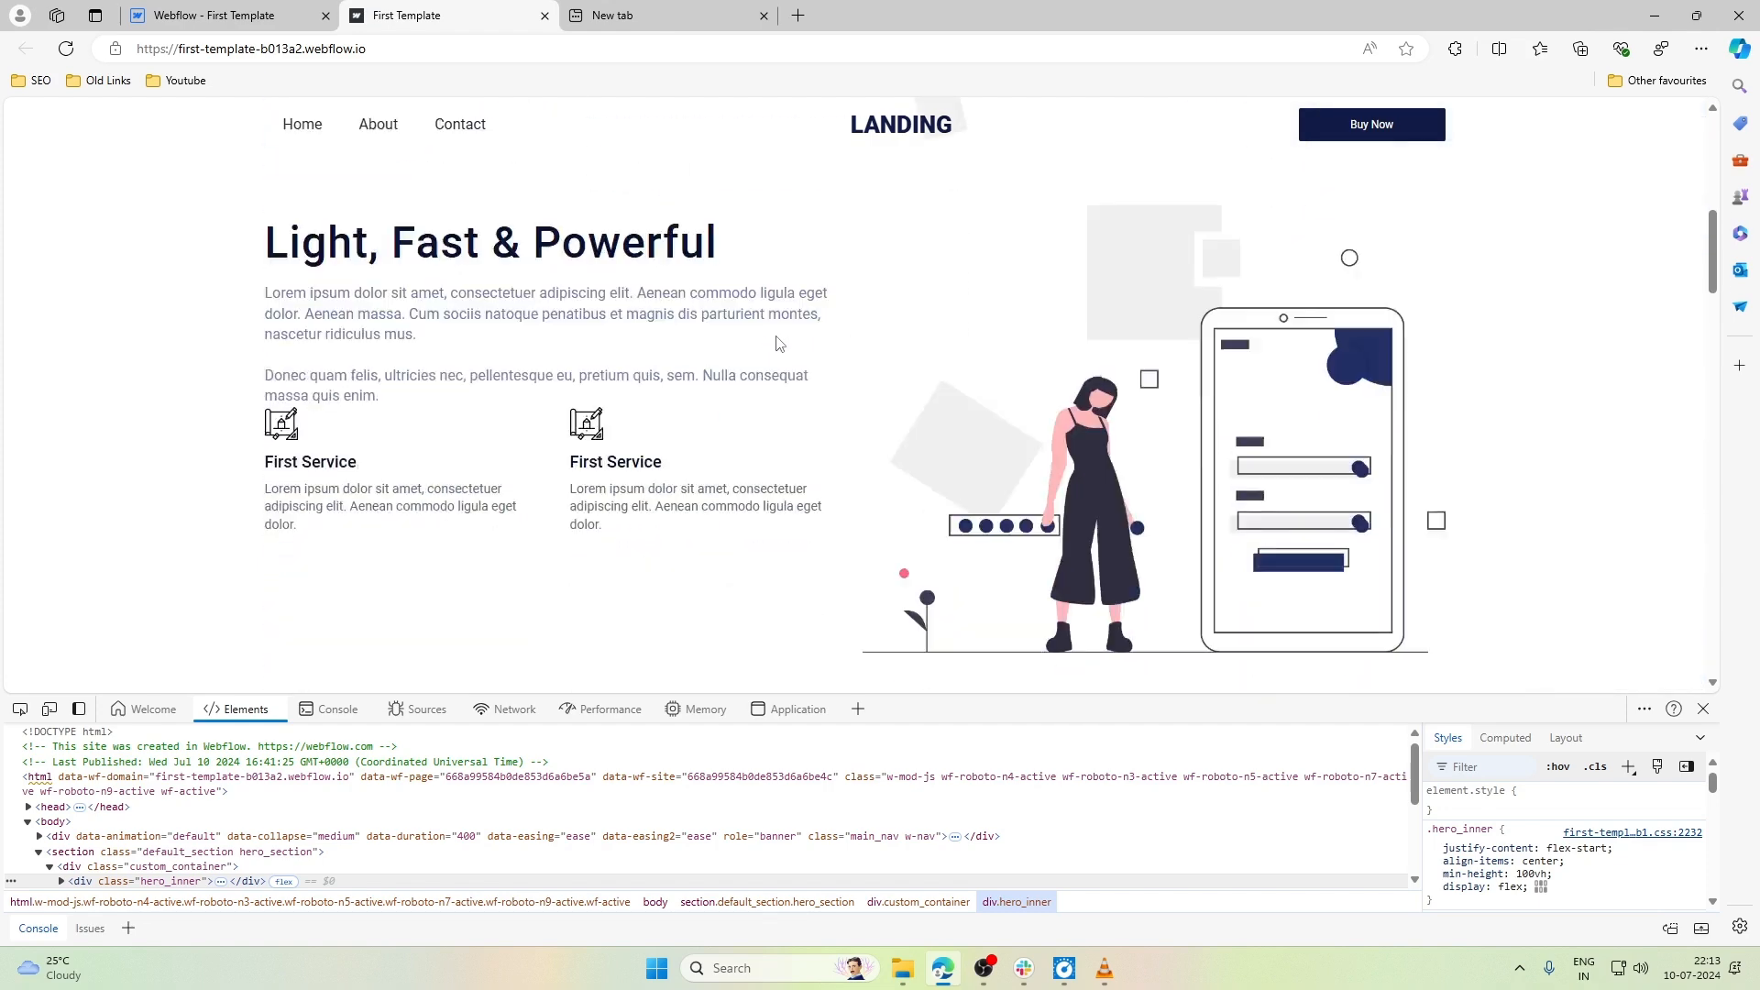
scroll(779, 343, up, 10)
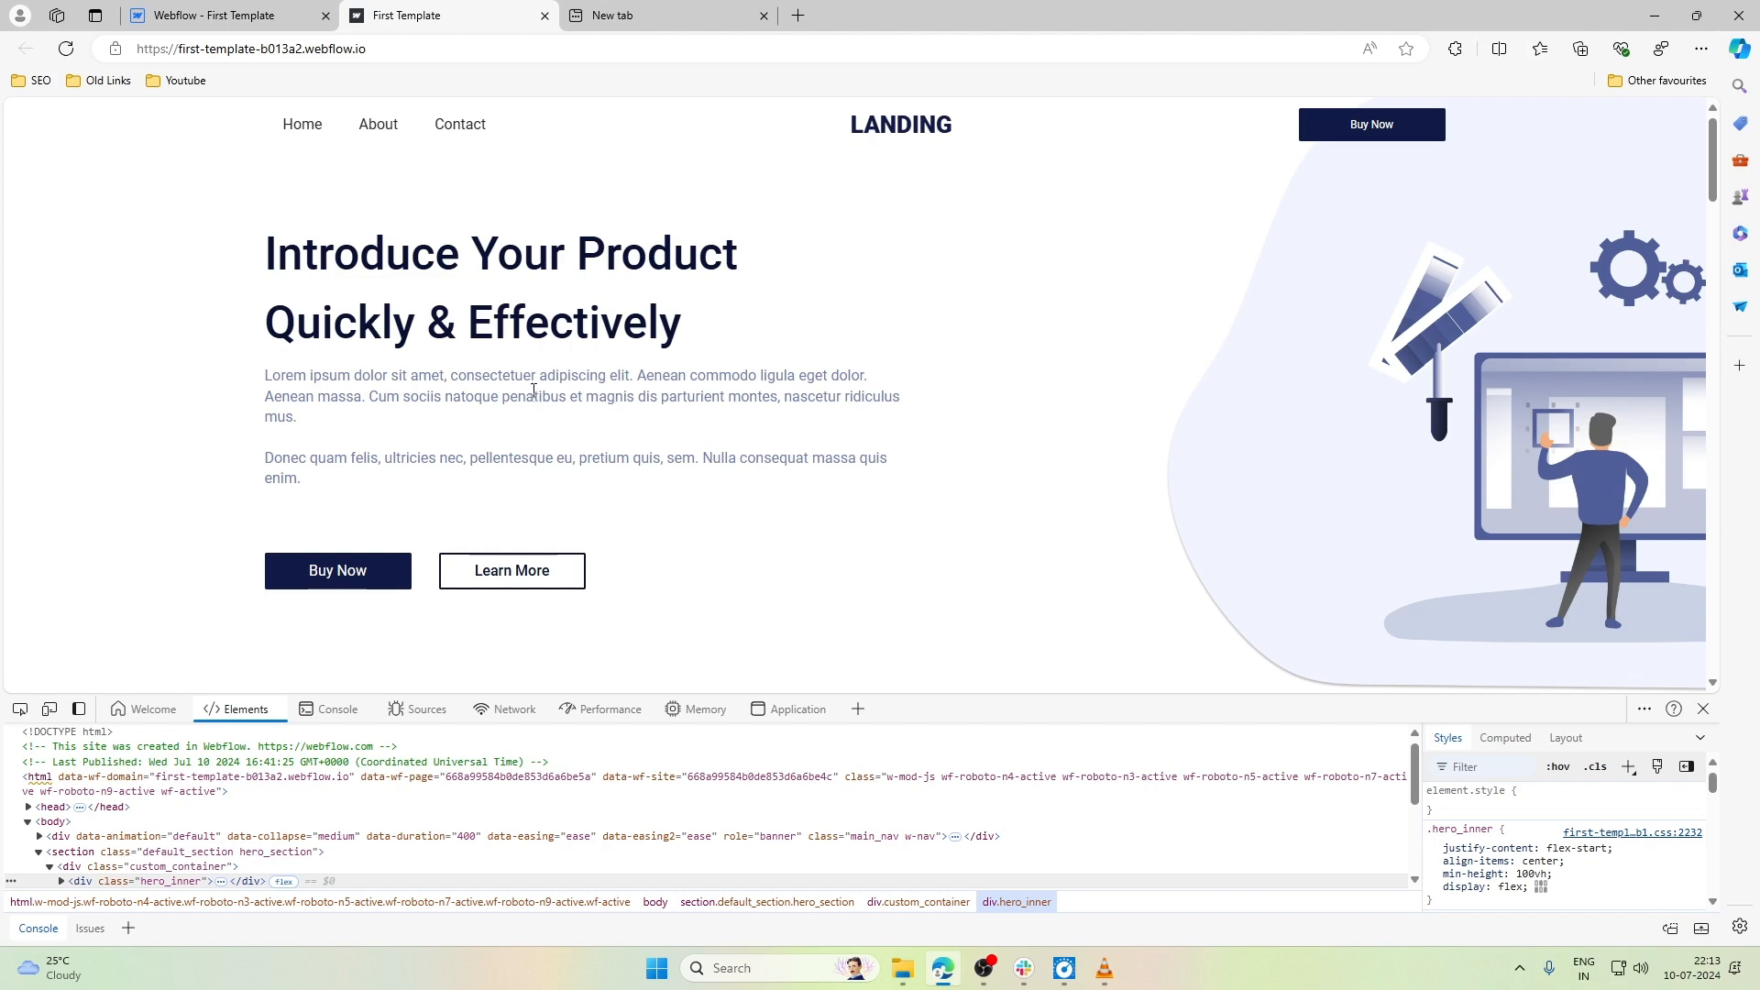
double_click(468, 326)
click(689, 325)
drag(690, 326, 549, 299)
- Return to the Webflow Designer, dismiss the publish destinations and select the hero_inner block at Mobile portrait
key(ctrl+shift+Tab)
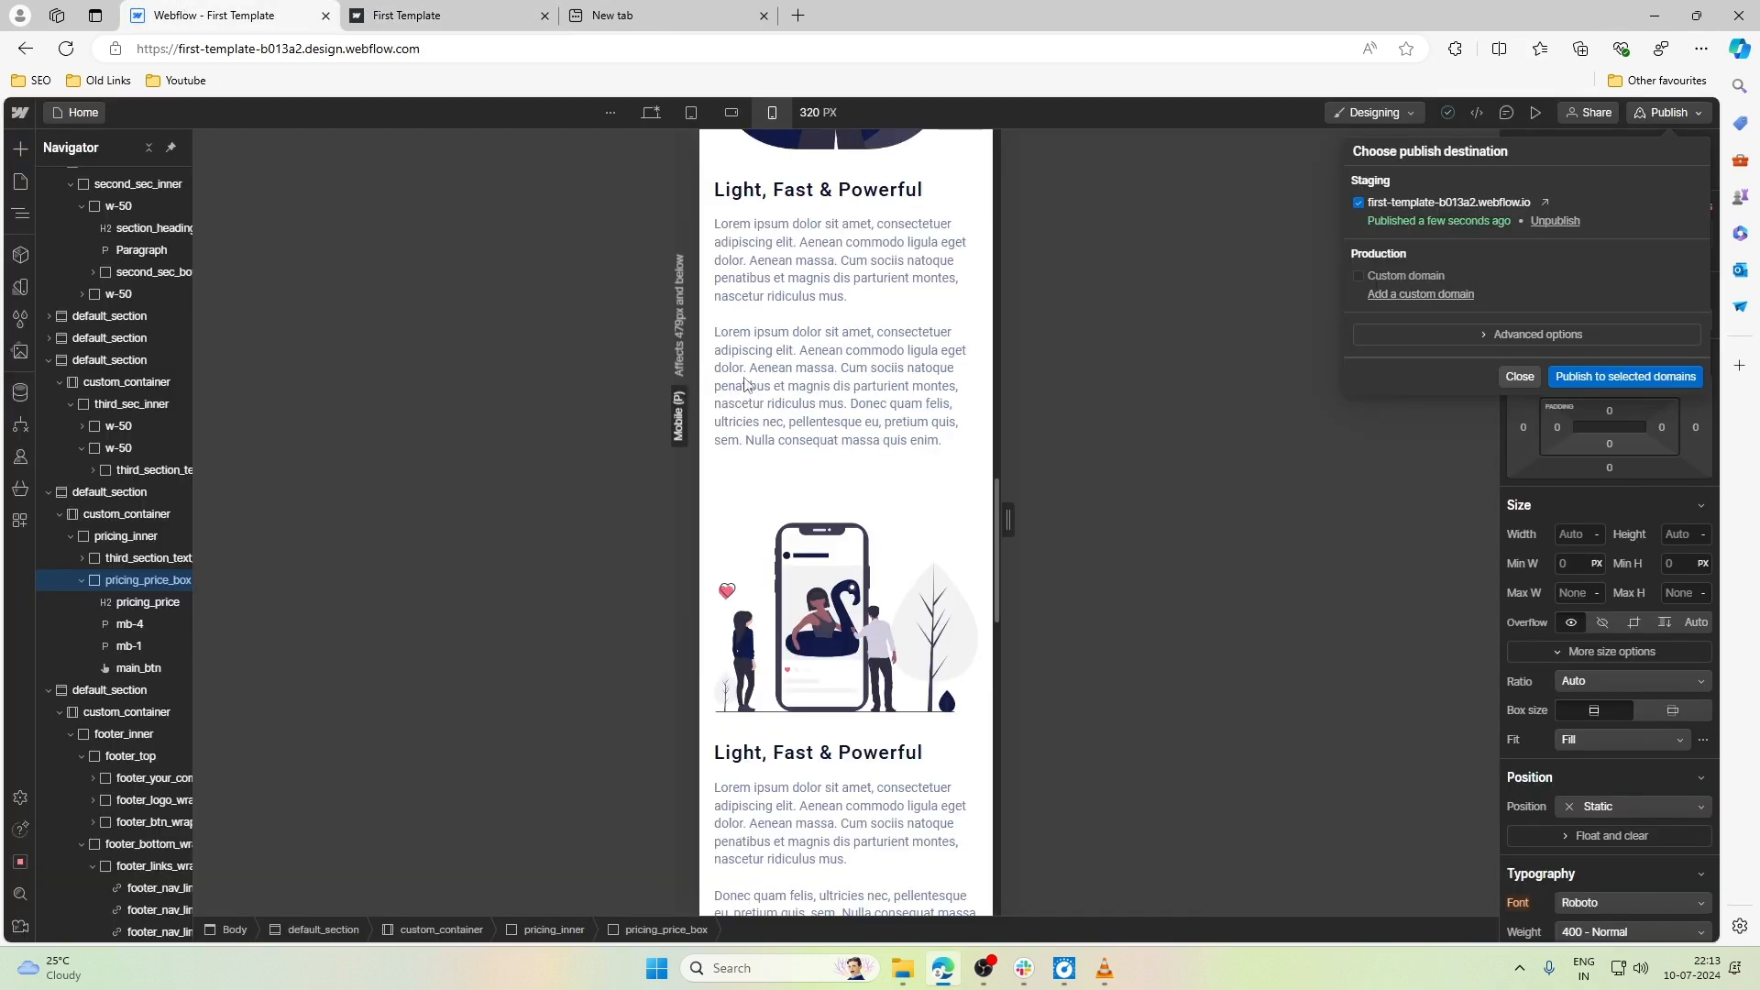
click(787, 378)
scroll(836, 360, down, 15)
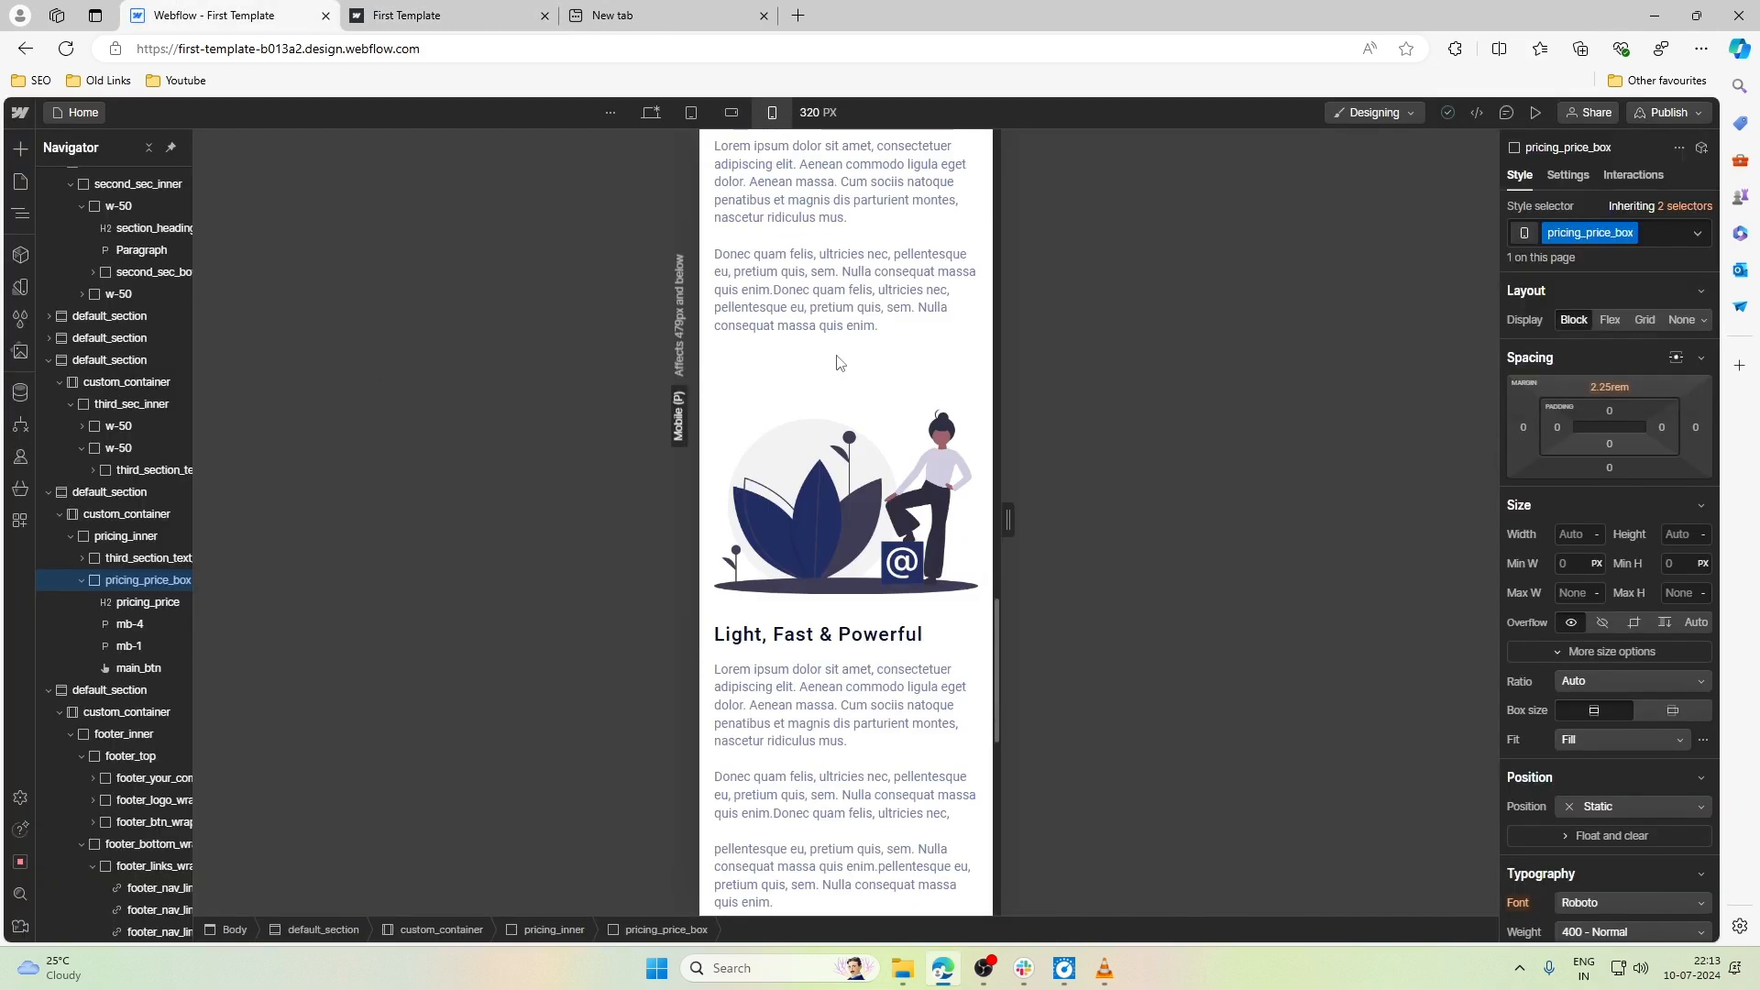
scroll(836, 360, up, 12)
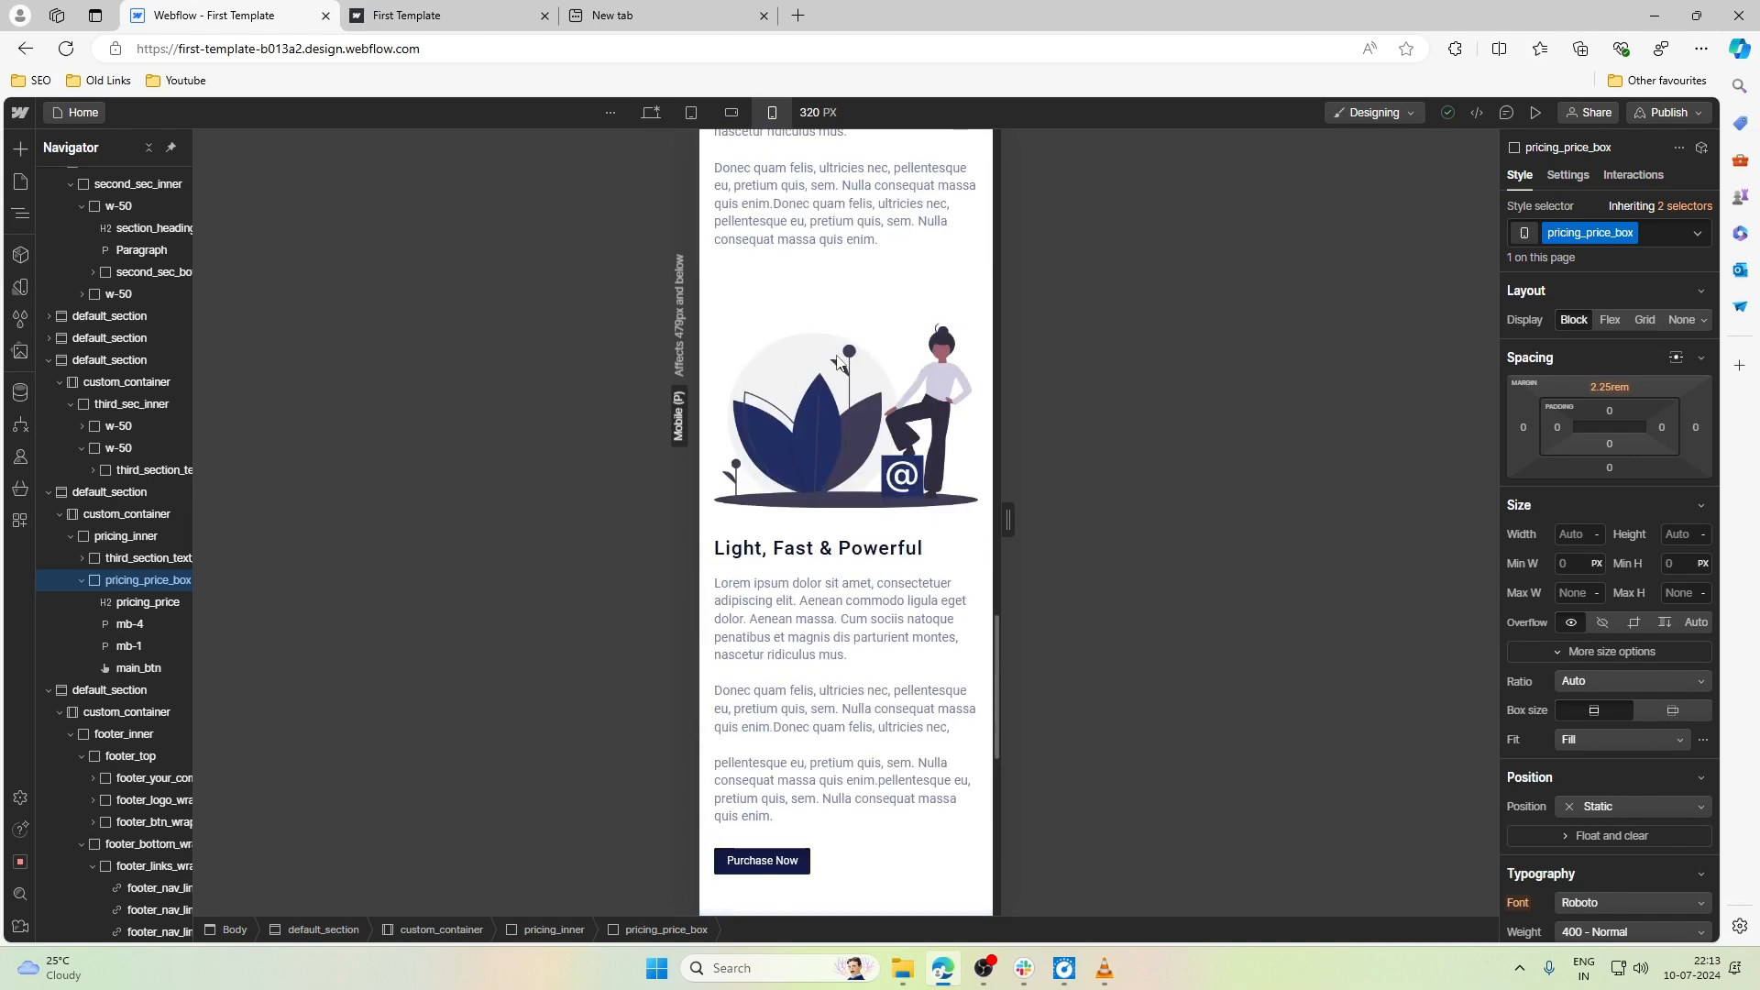
scroll(836, 360, up, 15)
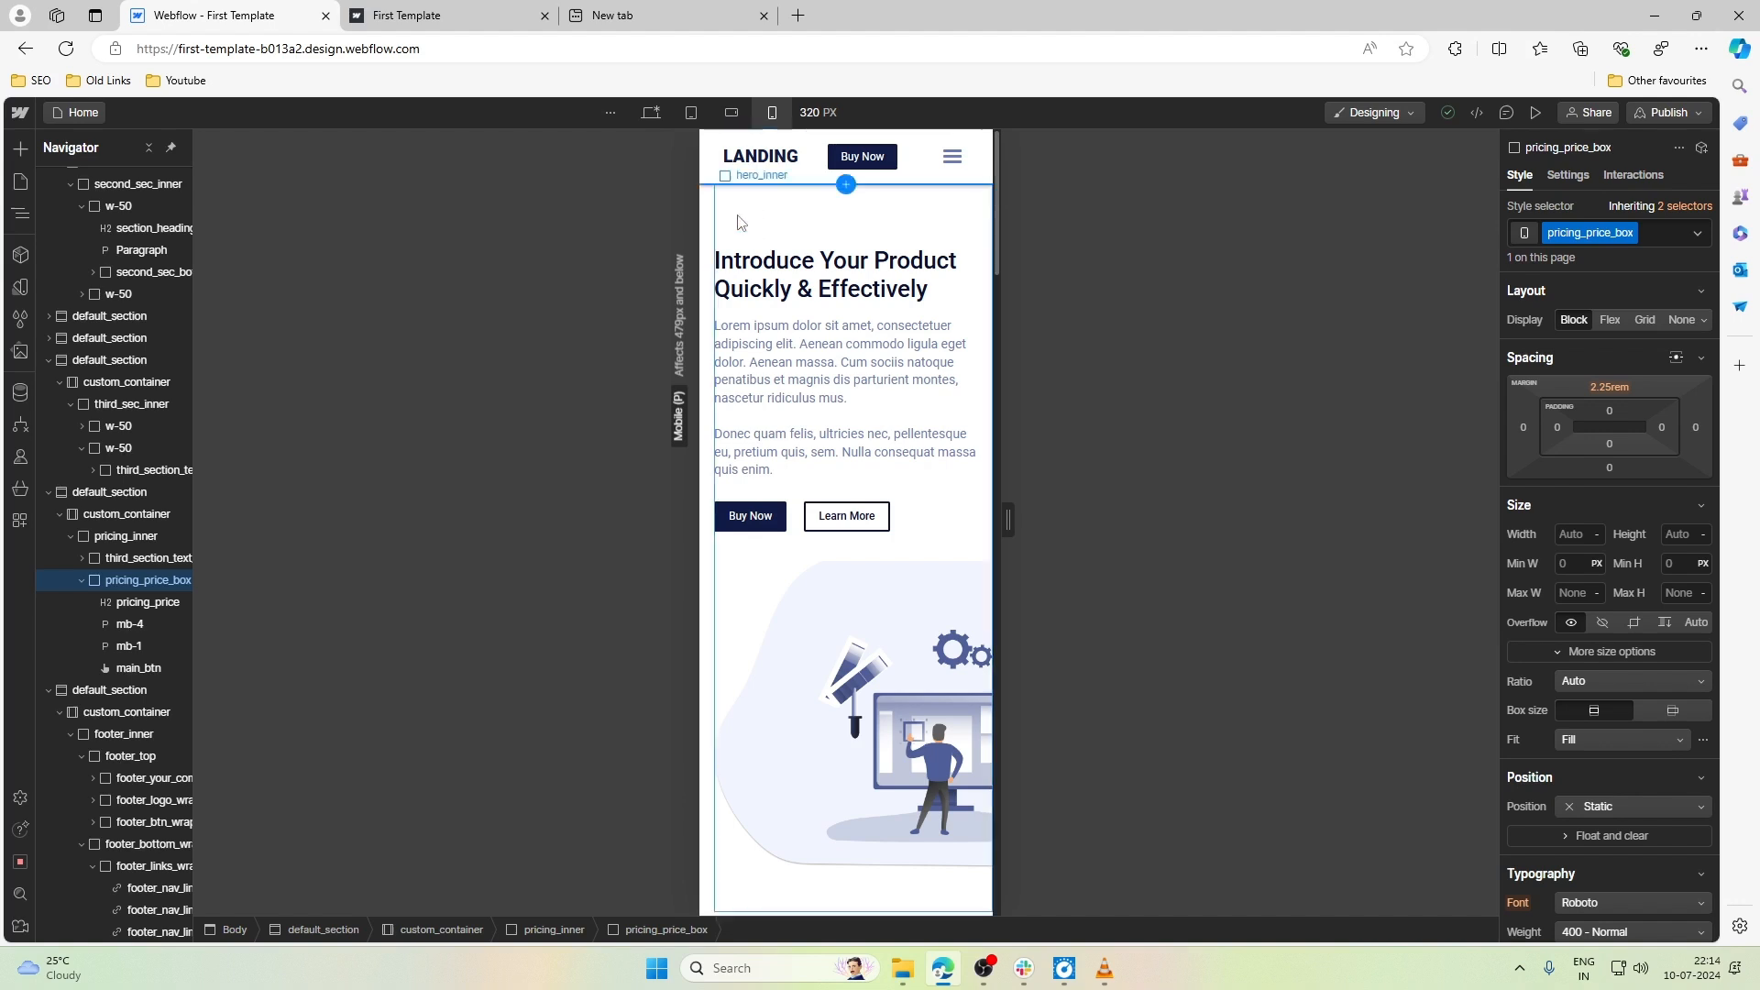
click(797, 229)
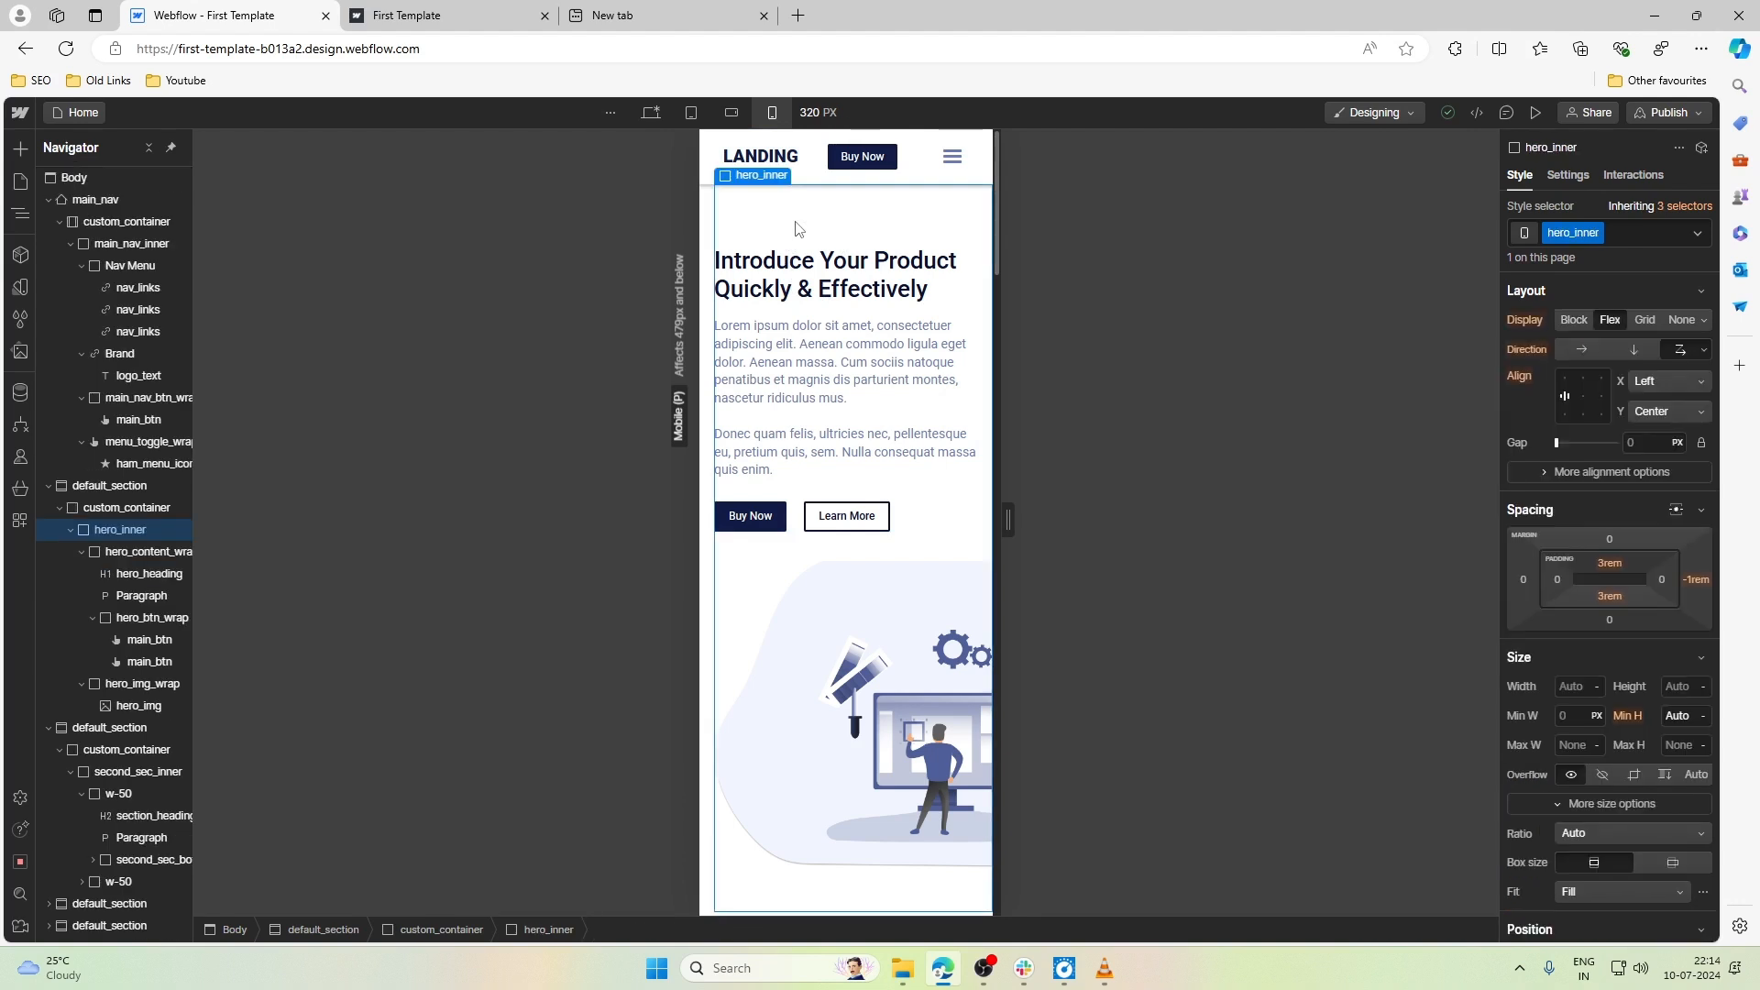